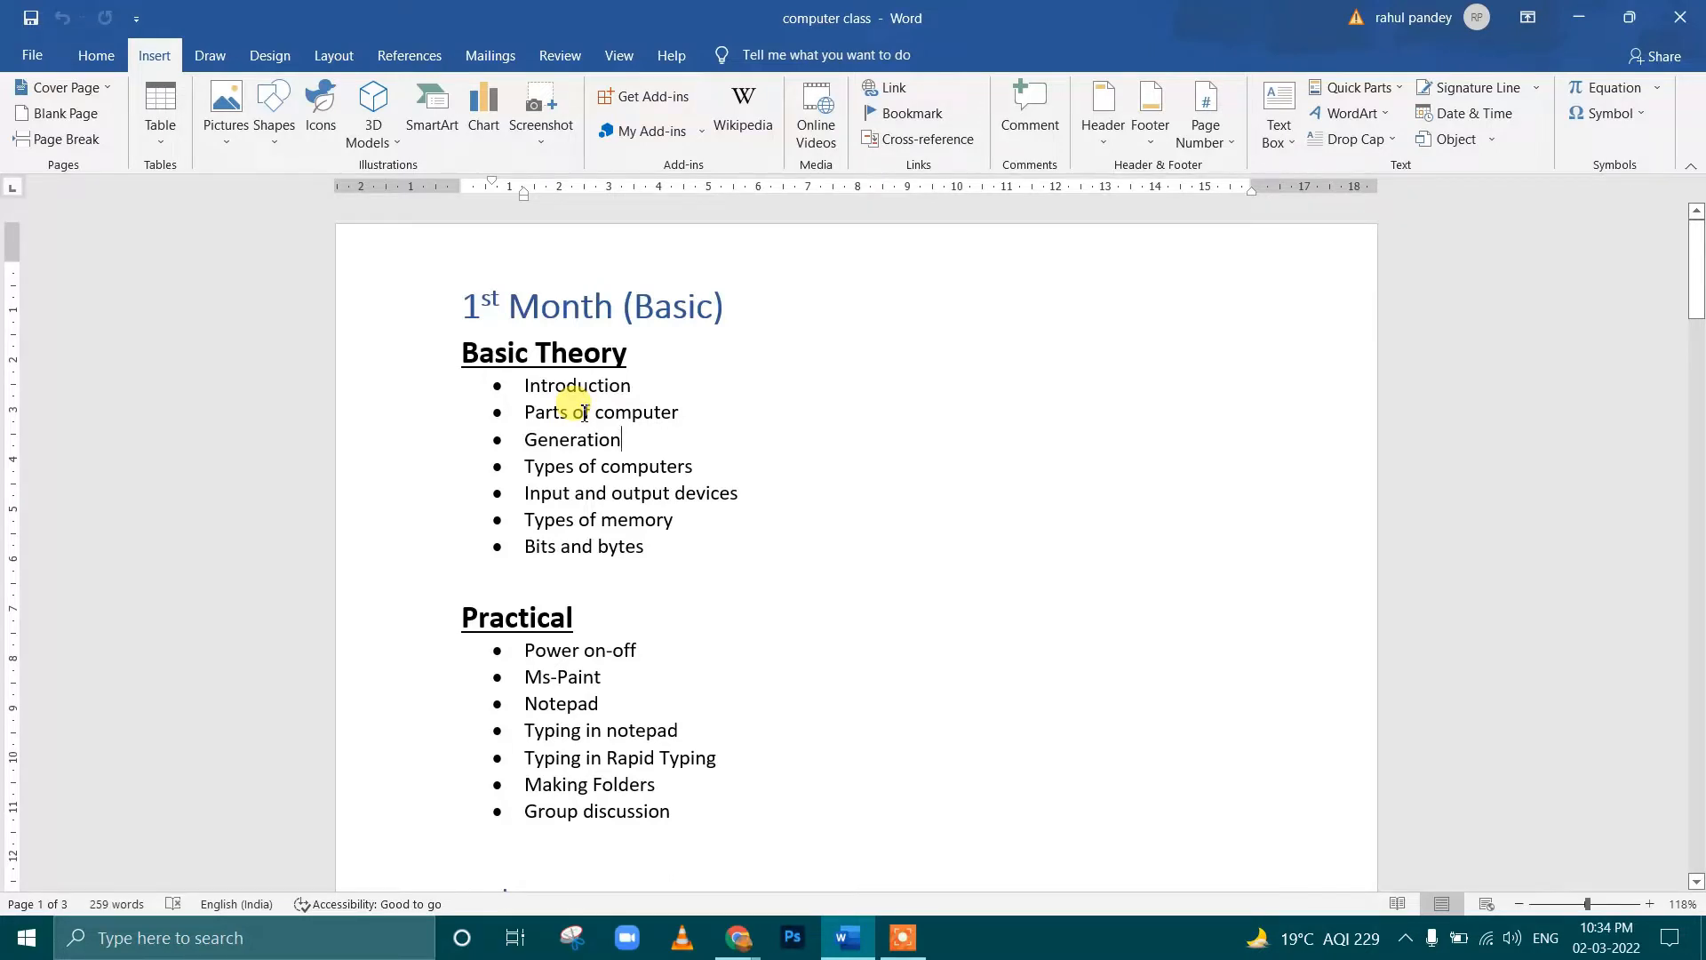
left_click(702, 410)
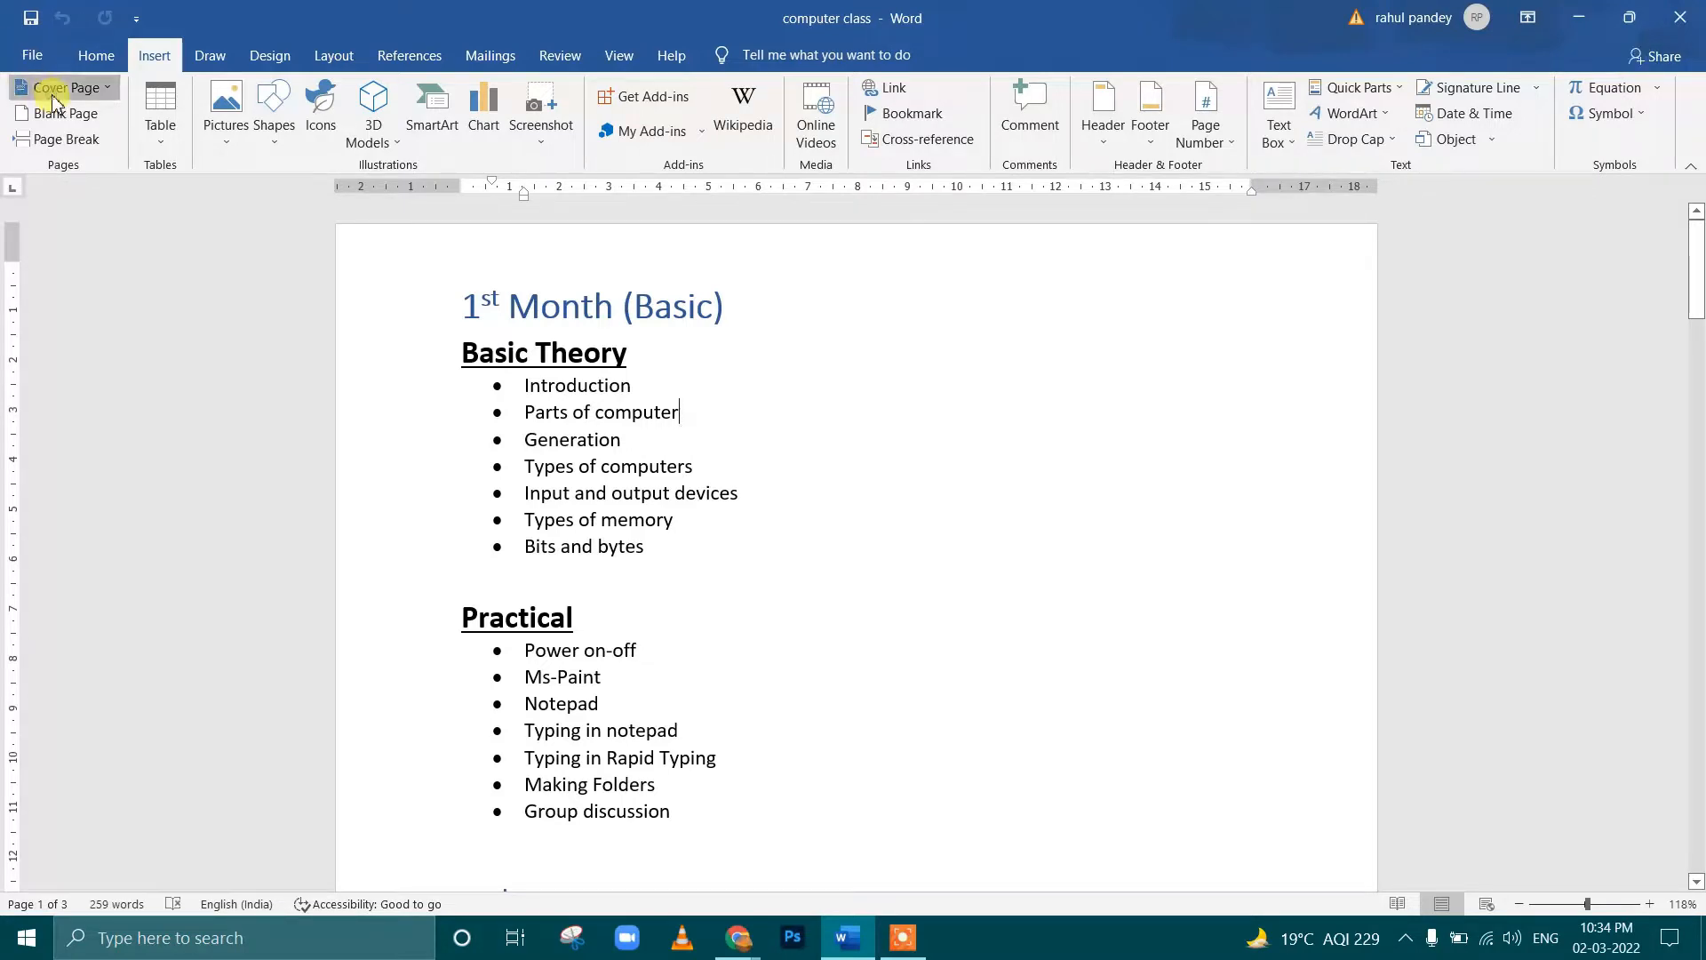
left_click(682, 415)
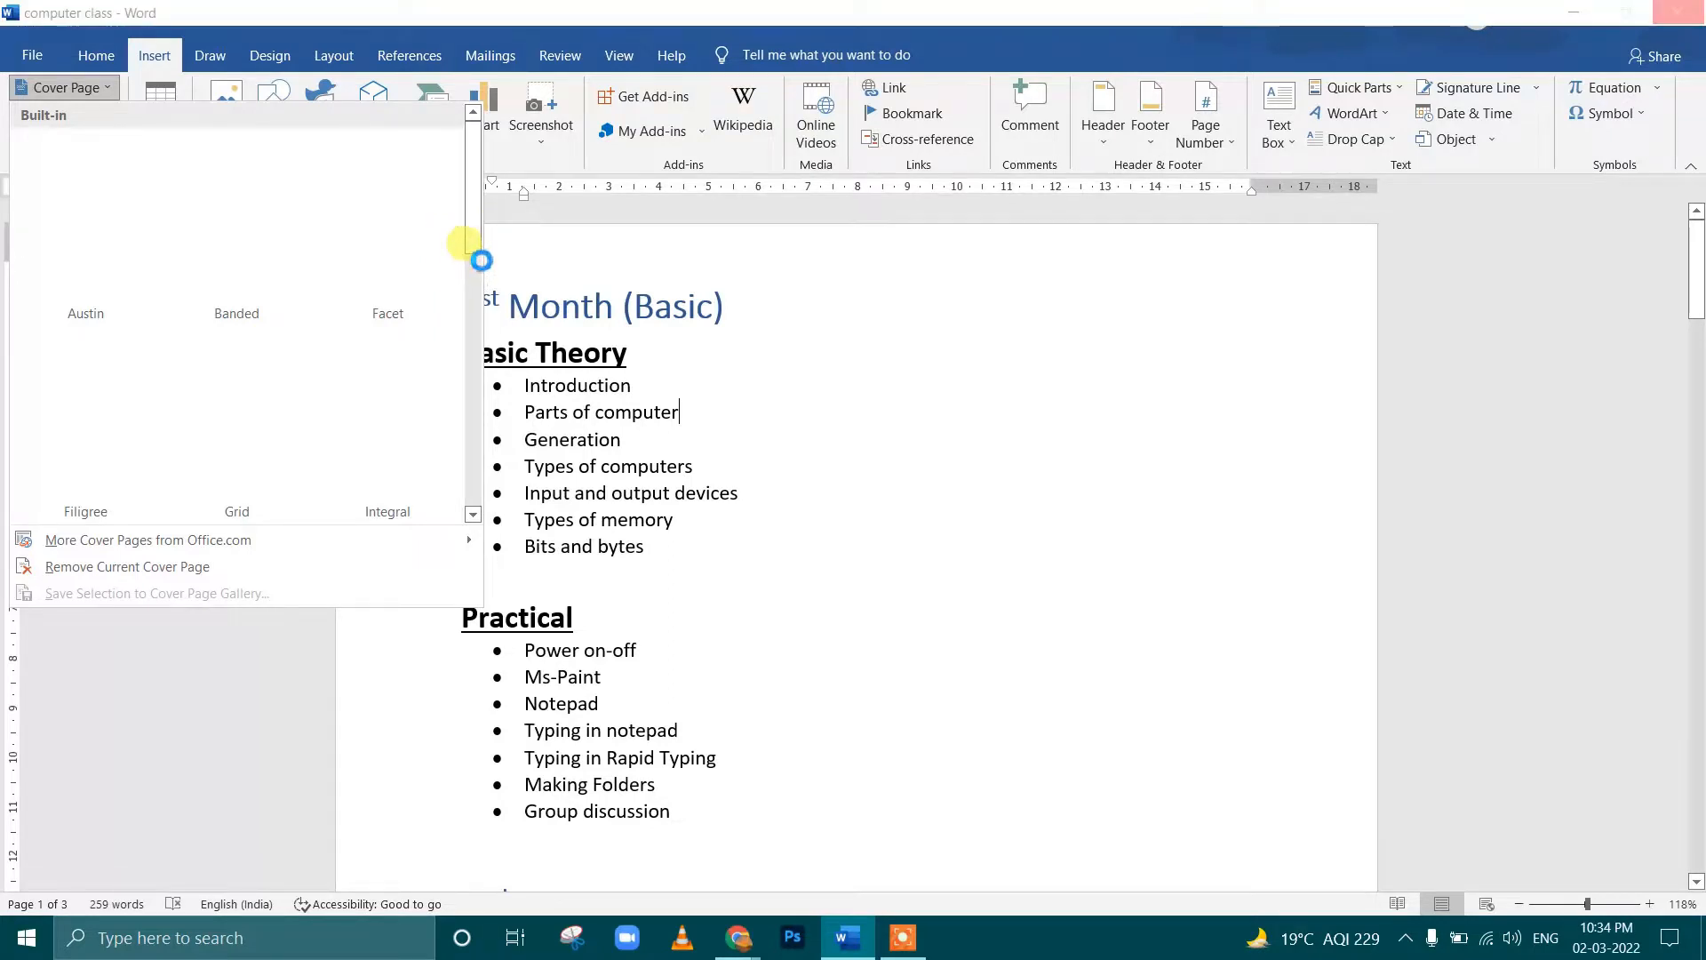
left_click(1486, 944)
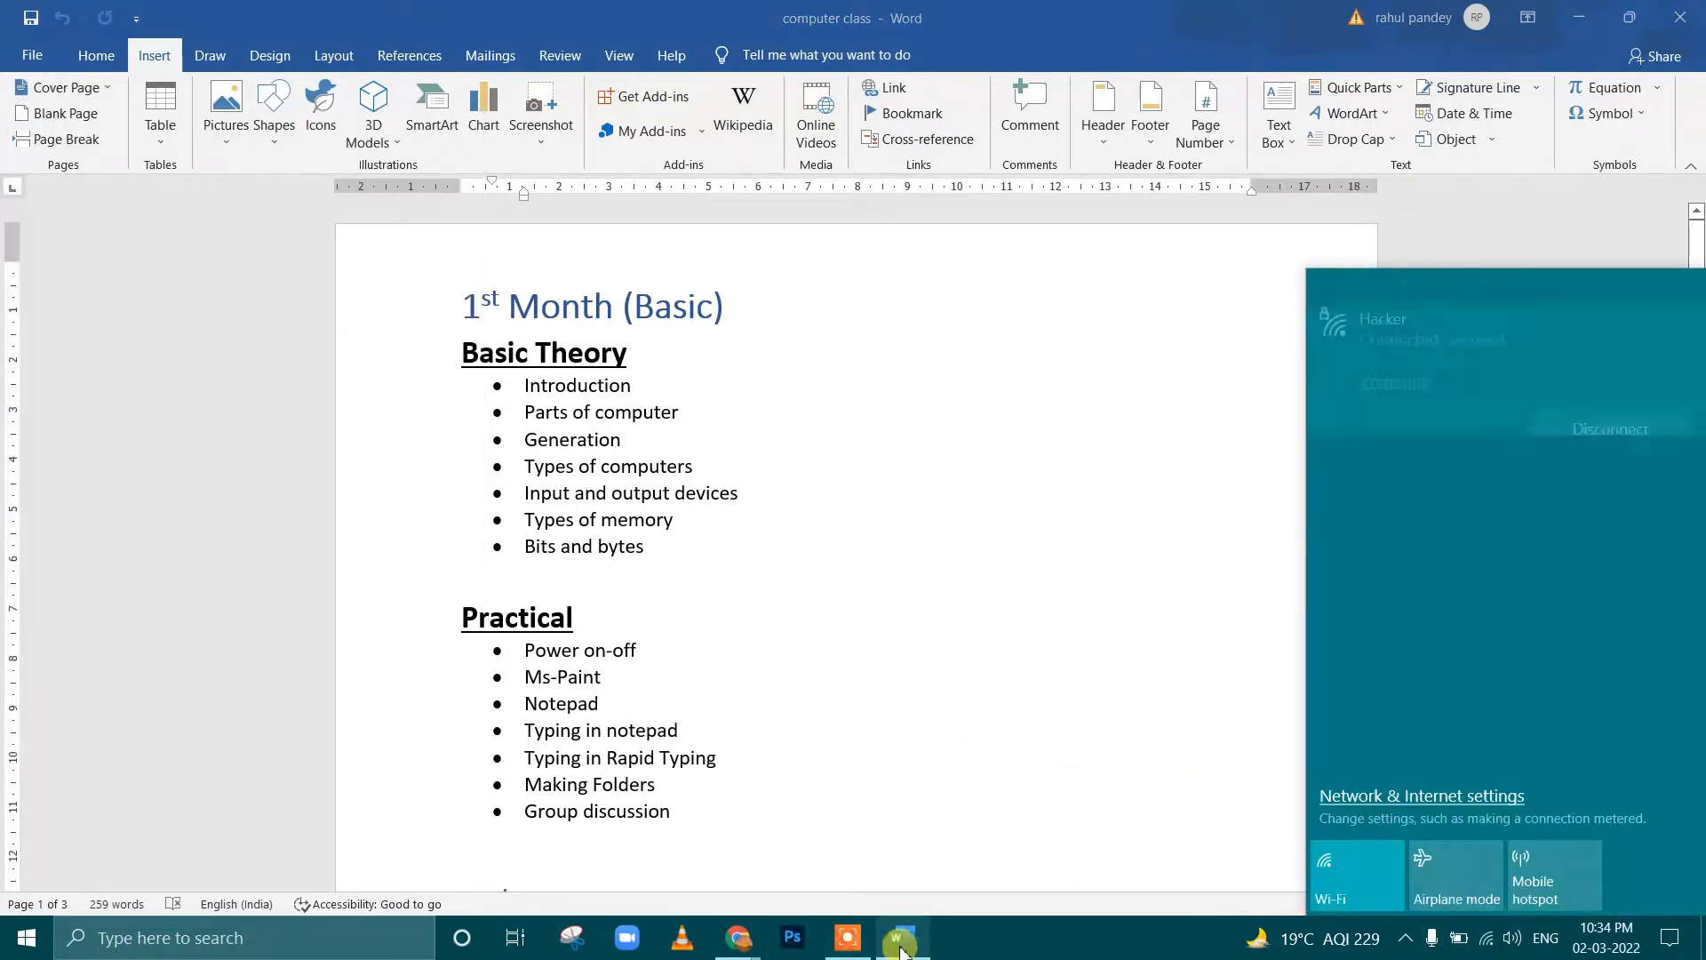
left_click(1408, 937)
left_click(1044, 751)
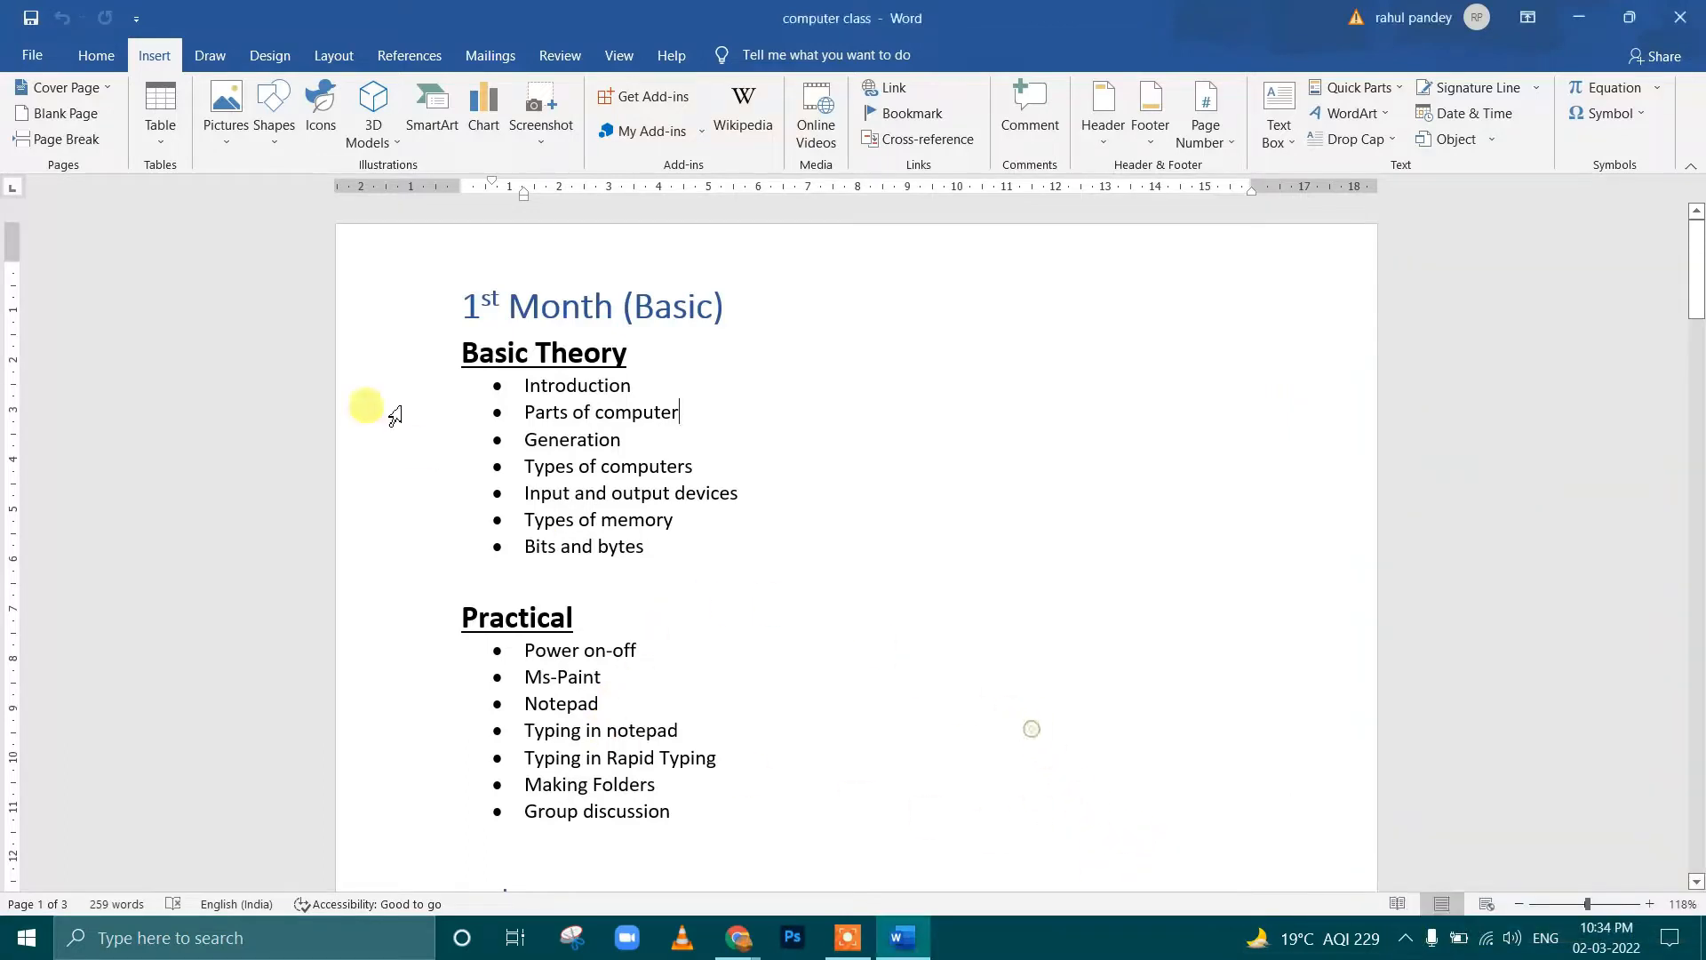
Insert the built-in cover page that has a green band, a black title bar and a train picture
left_click(62, 87)
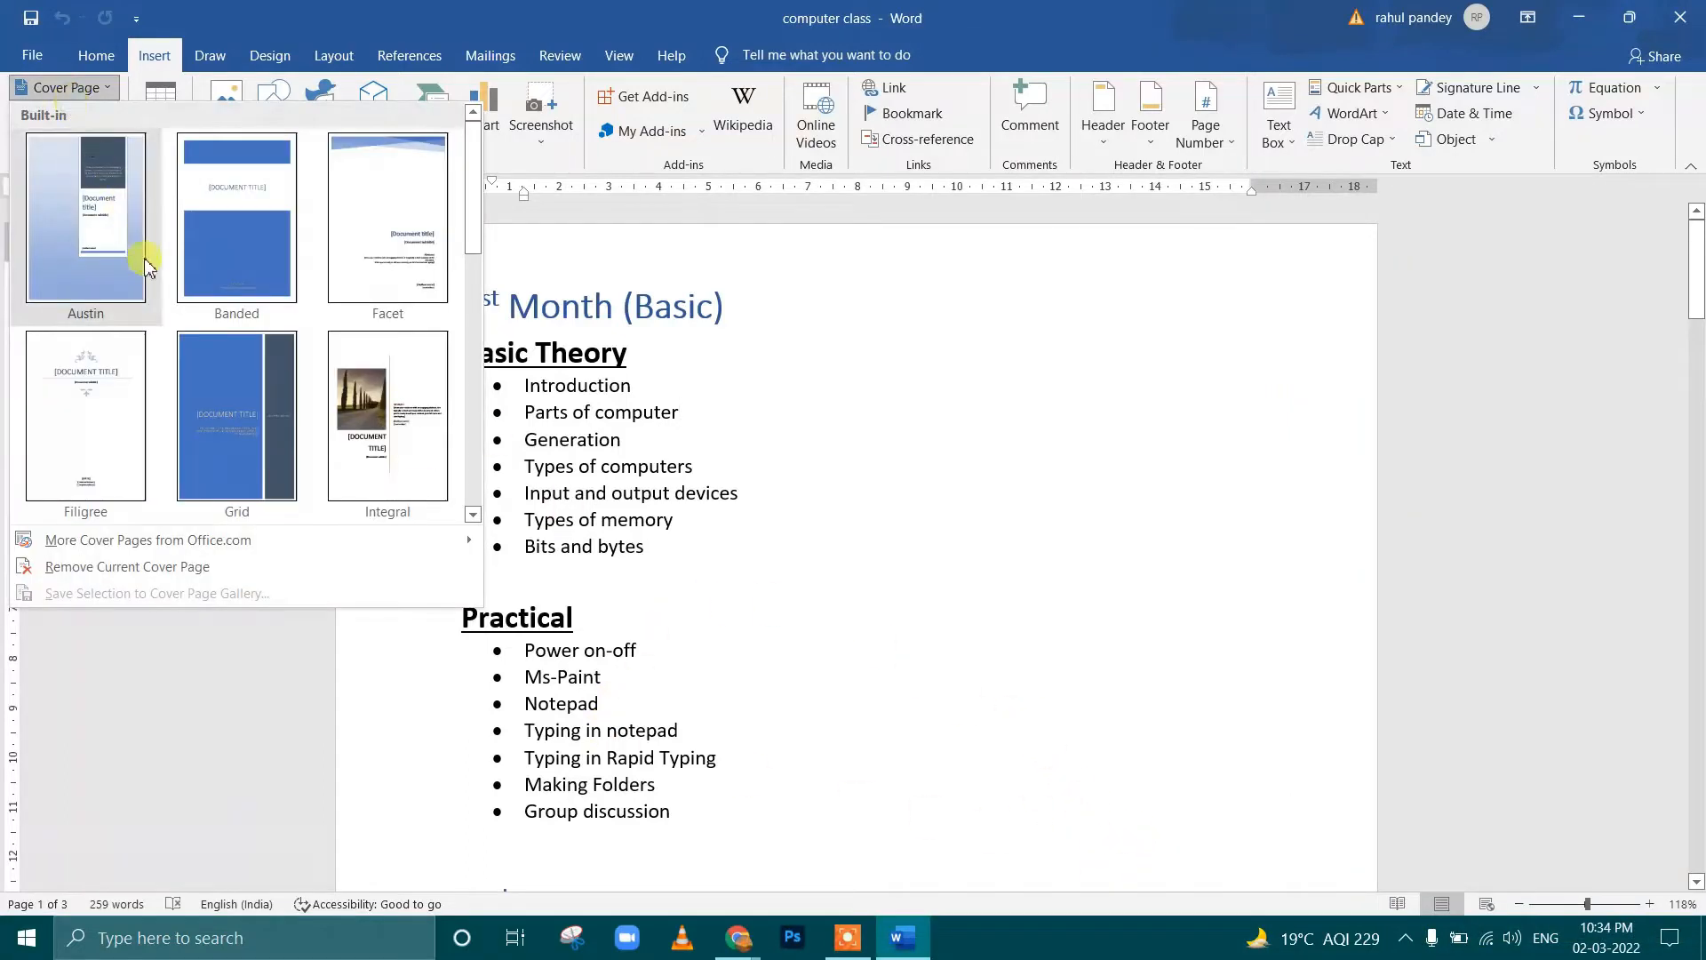
left_click_drag(477, 243, 476, 334)
left_click(402, 316)
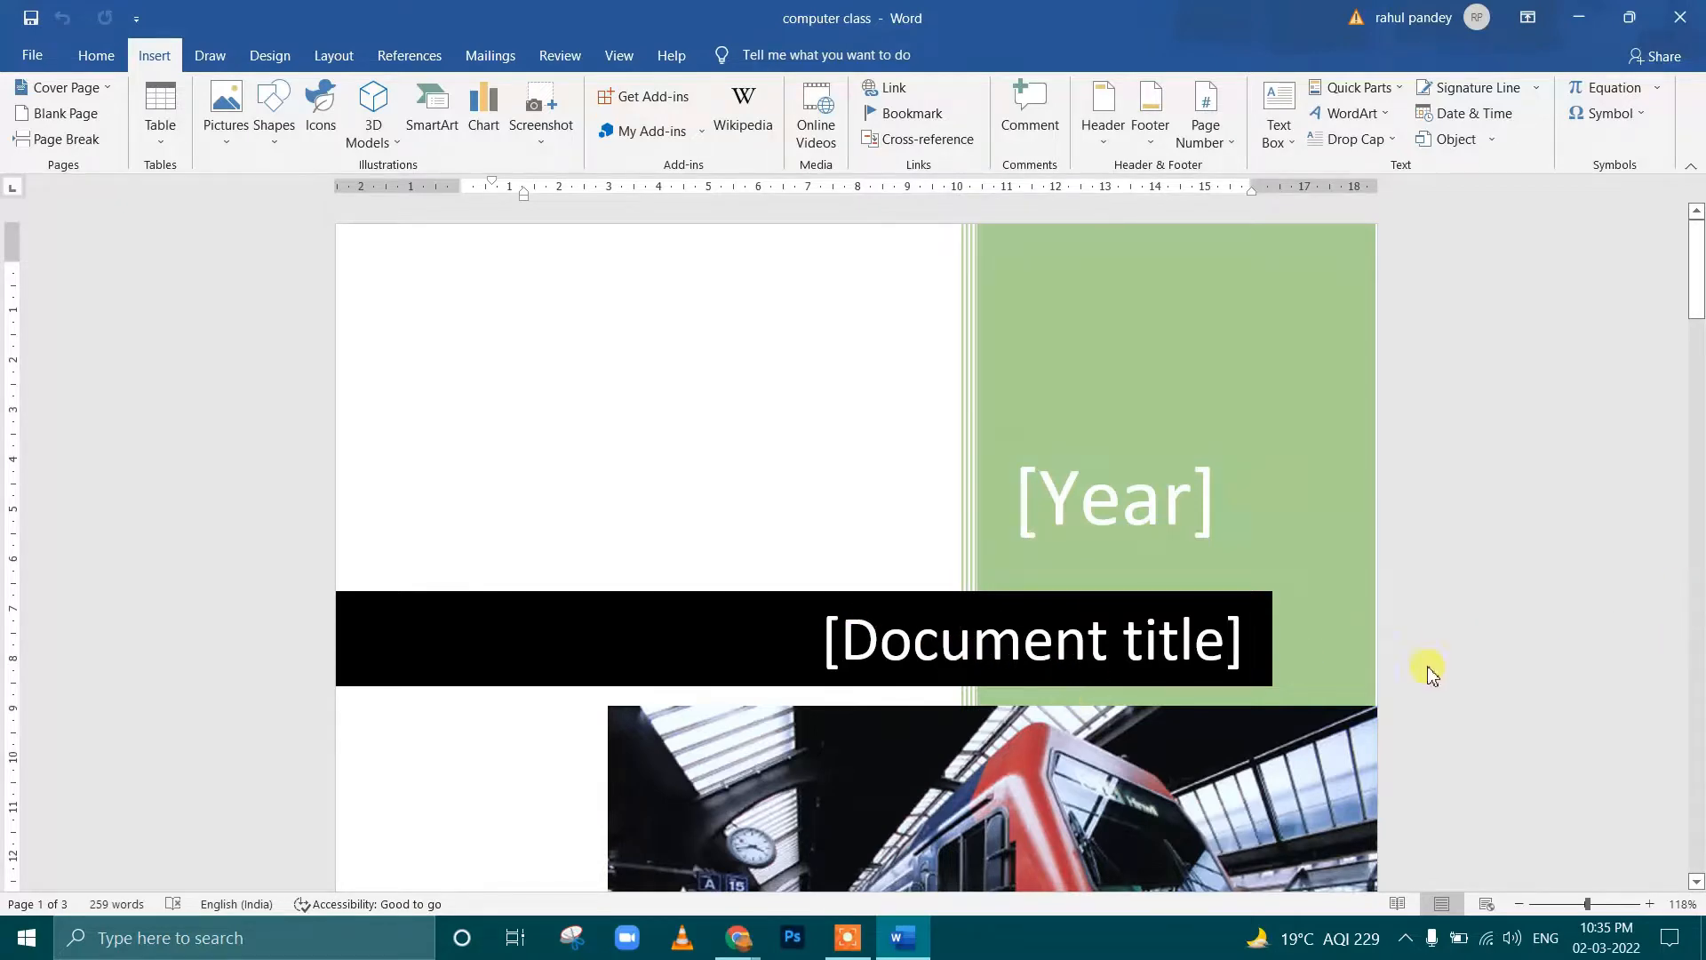
Examine the new cover page's layout and the month-by-month course pages that follow it
scroll(1679, 342, "down", 5)
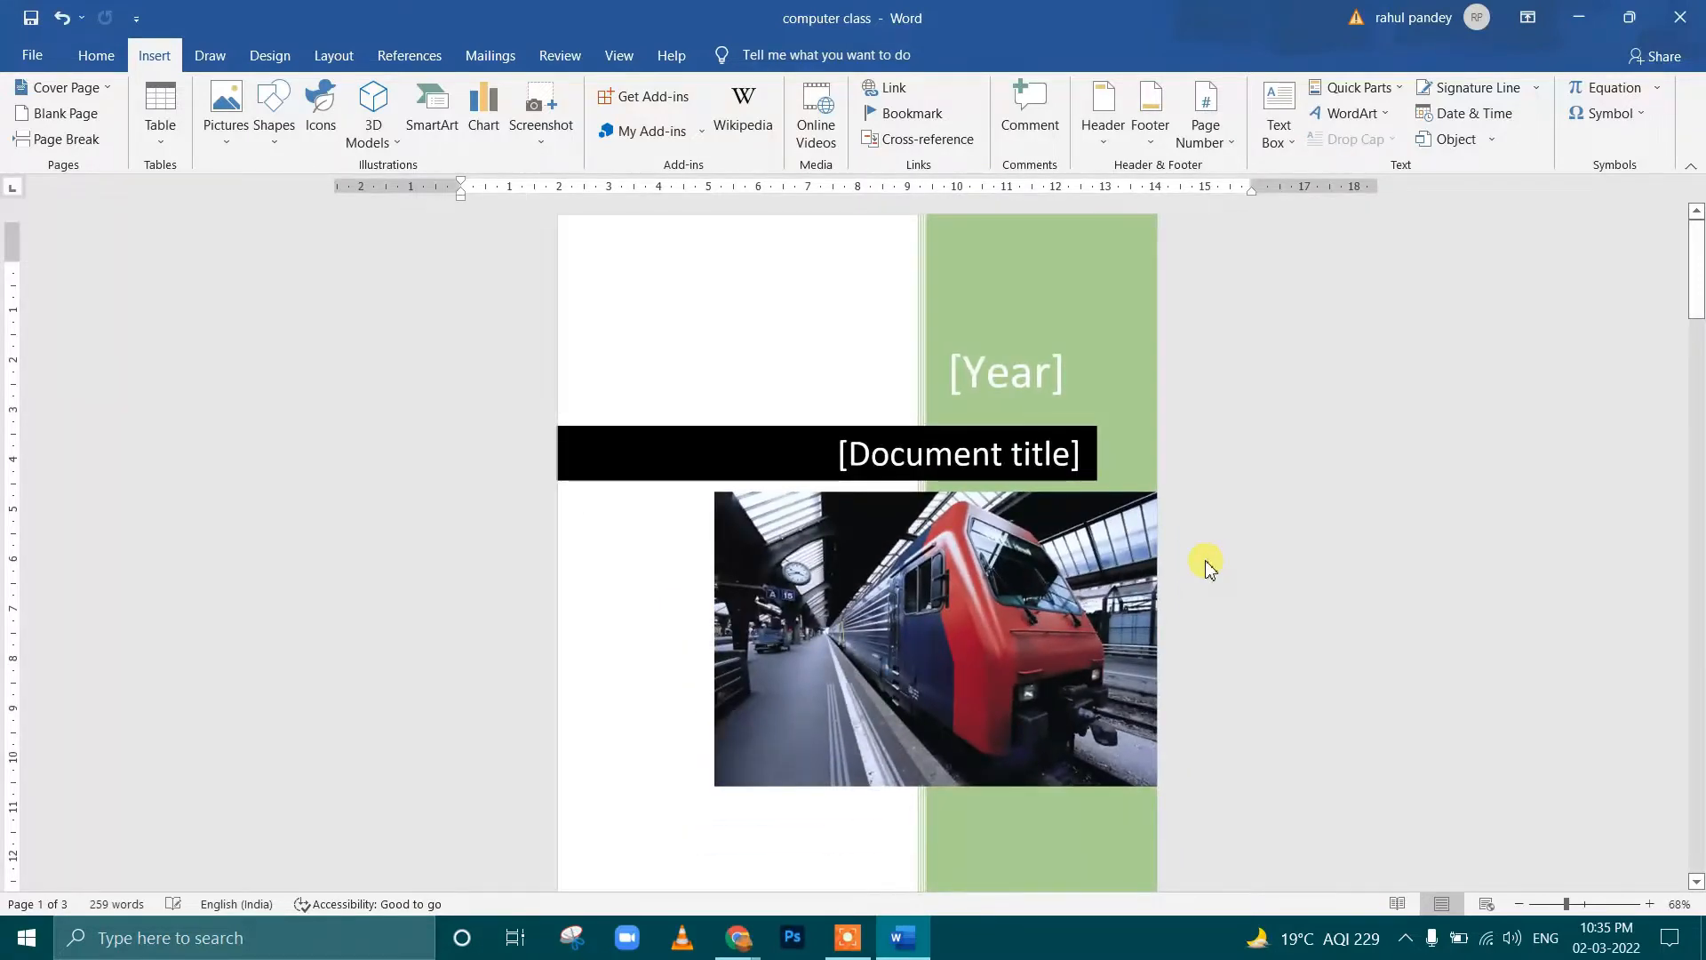
scroll(1205, 560, "down", 3)
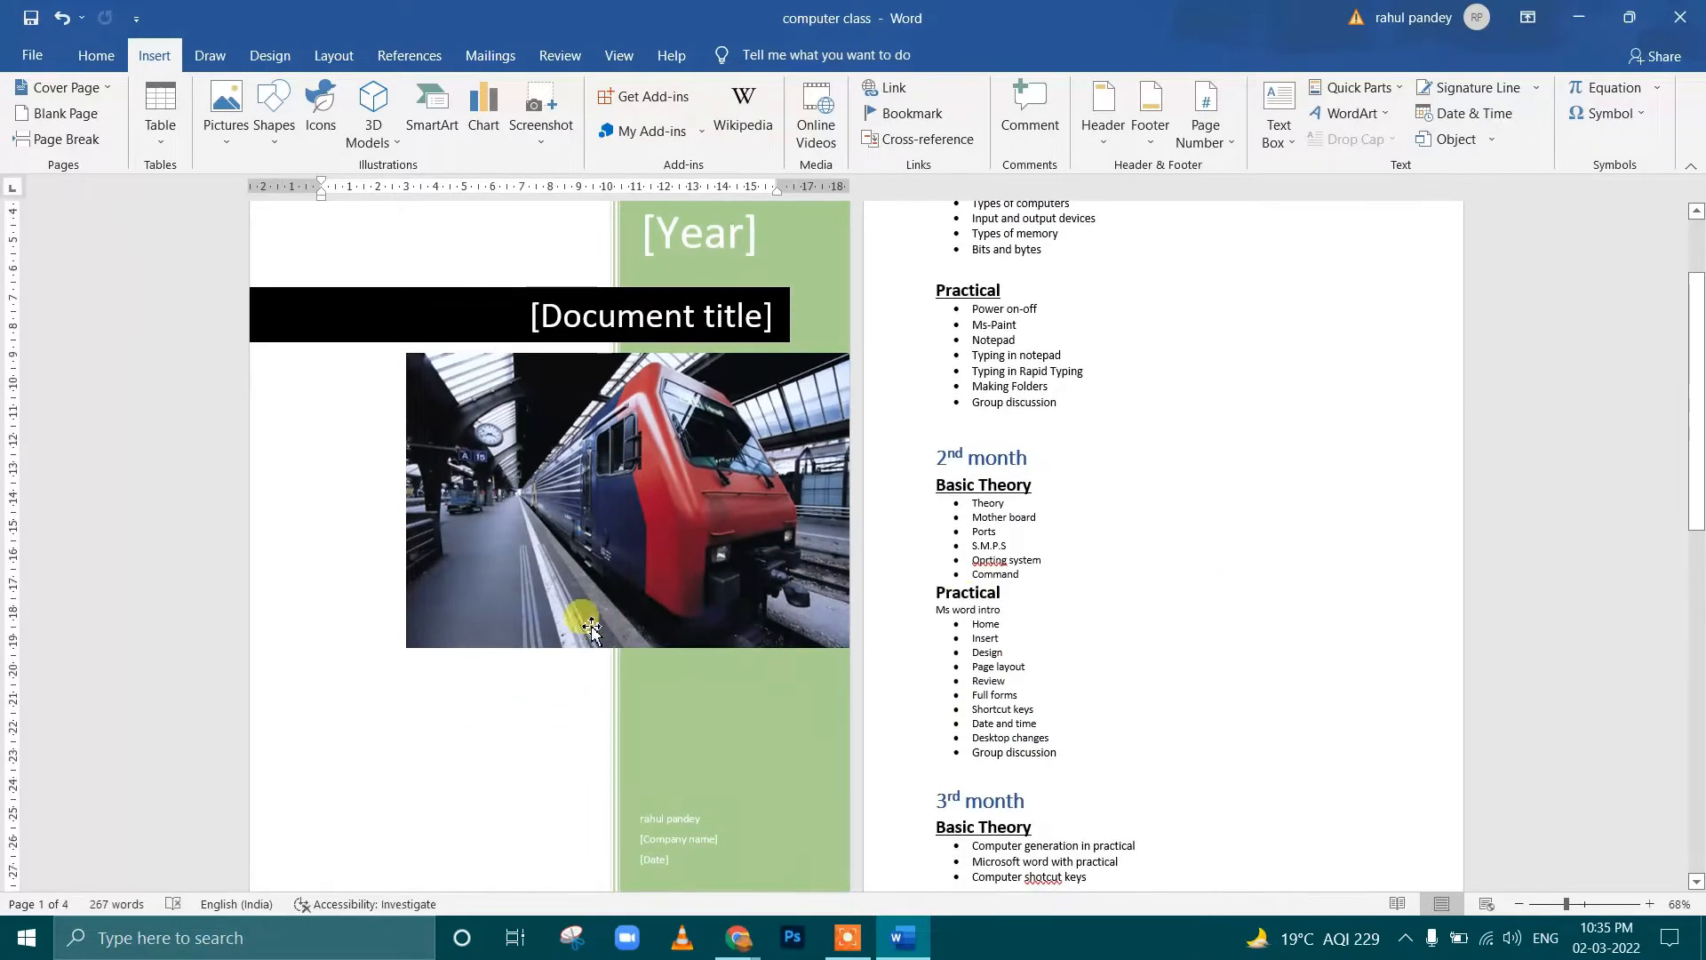
scroll(648, 427, "up", 3)
scroll(647, 409, "down", 4)
scroll(644, 400, "up", 1)
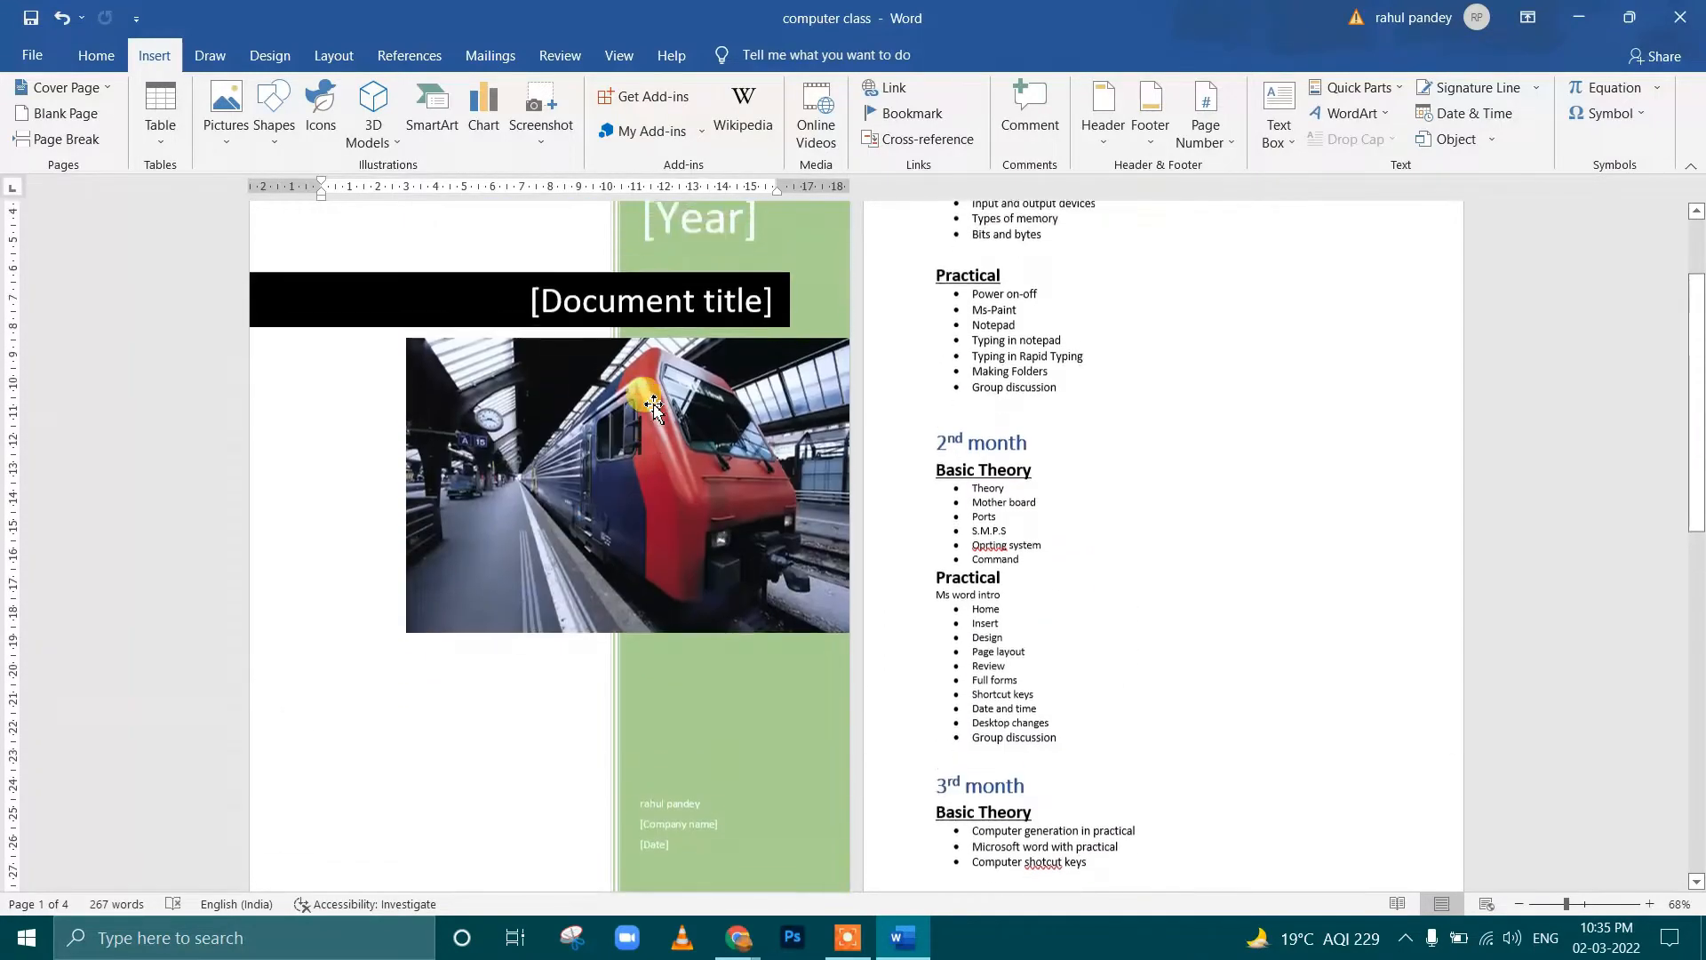
scroll(1117, 396, "down", 10)
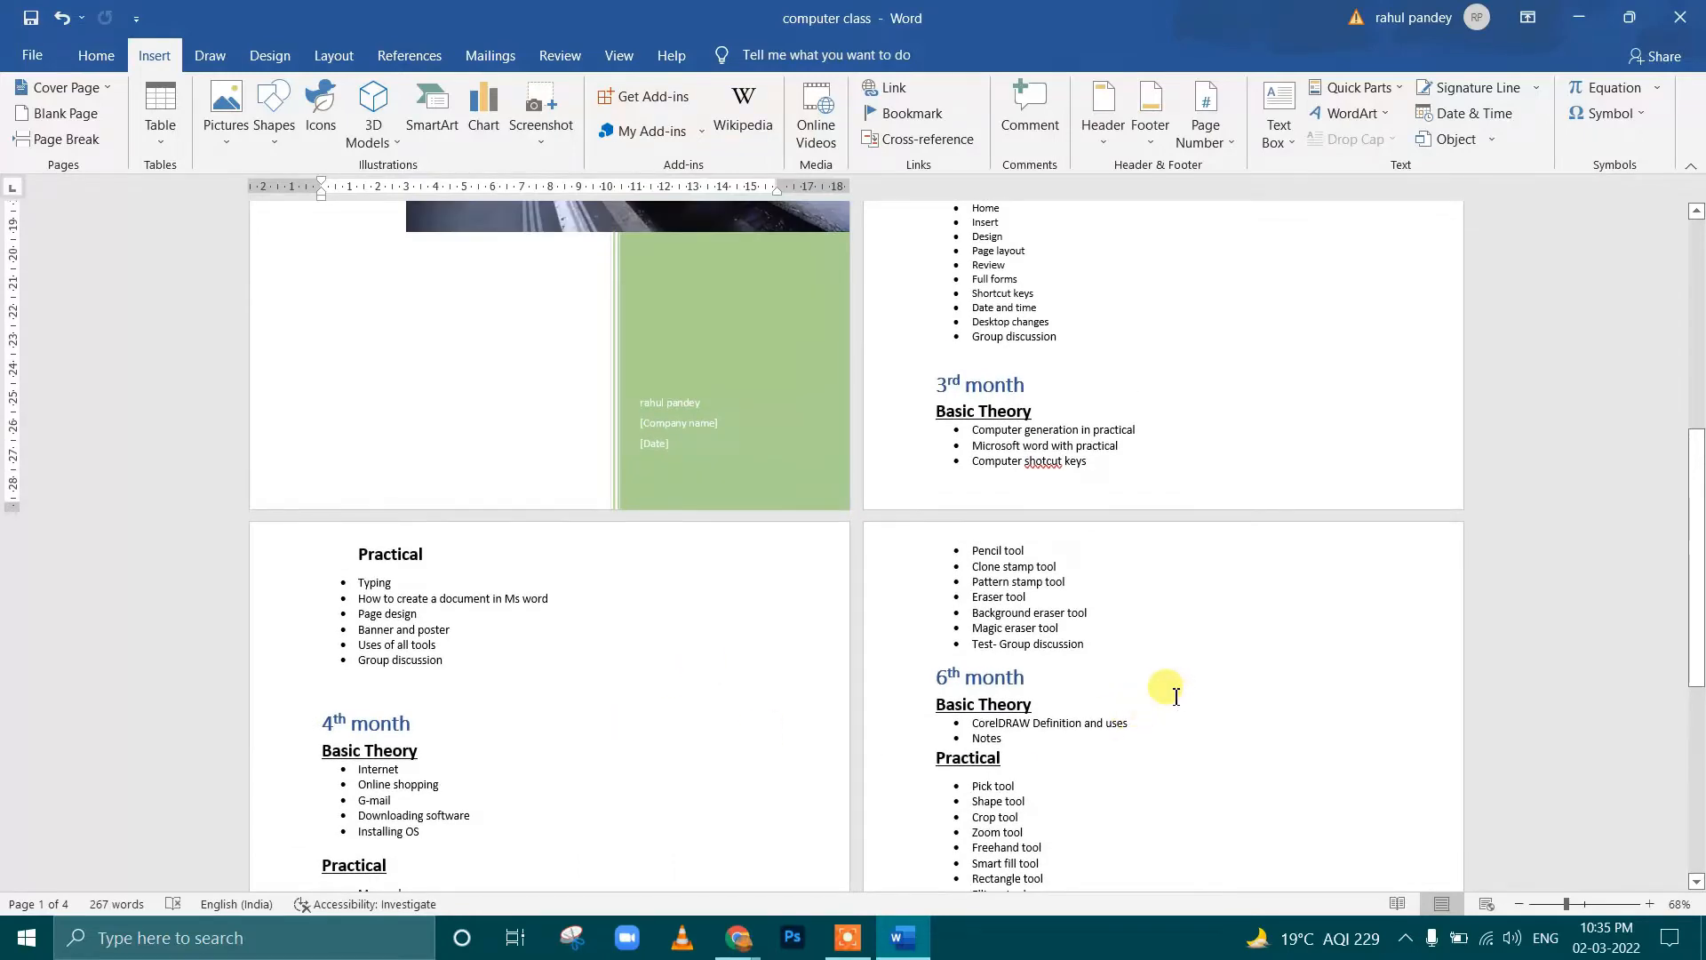
scroll(1176, 696, "down", 7)
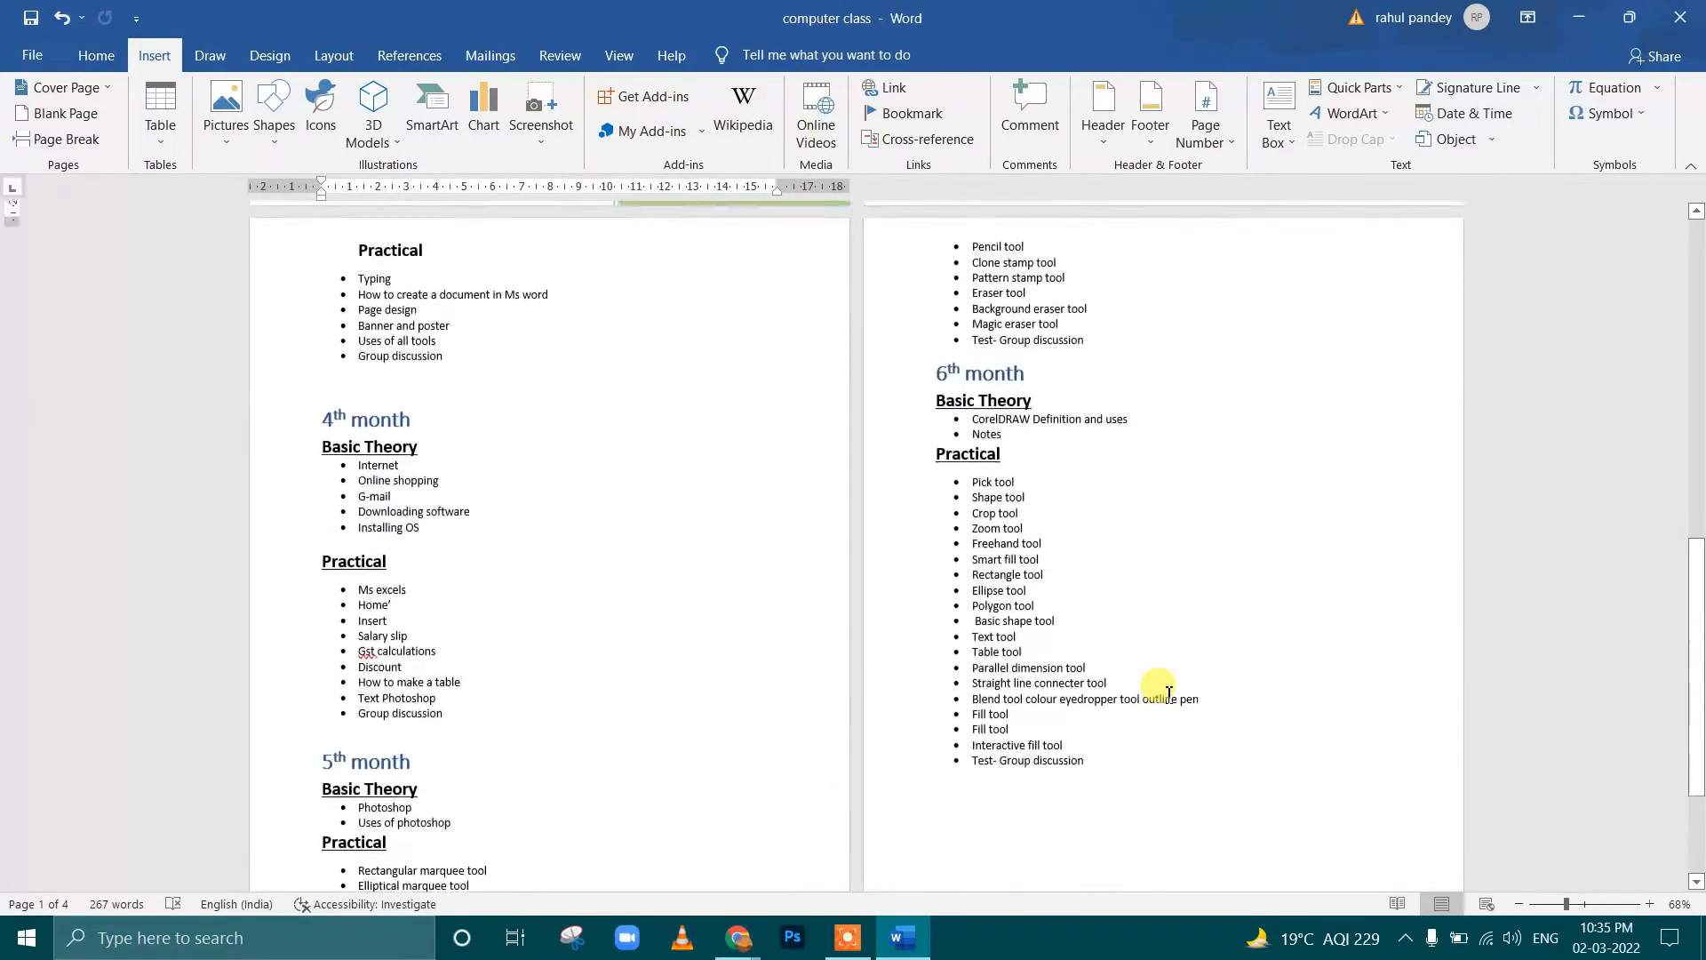
scroll(1124, 610, "up", 18)
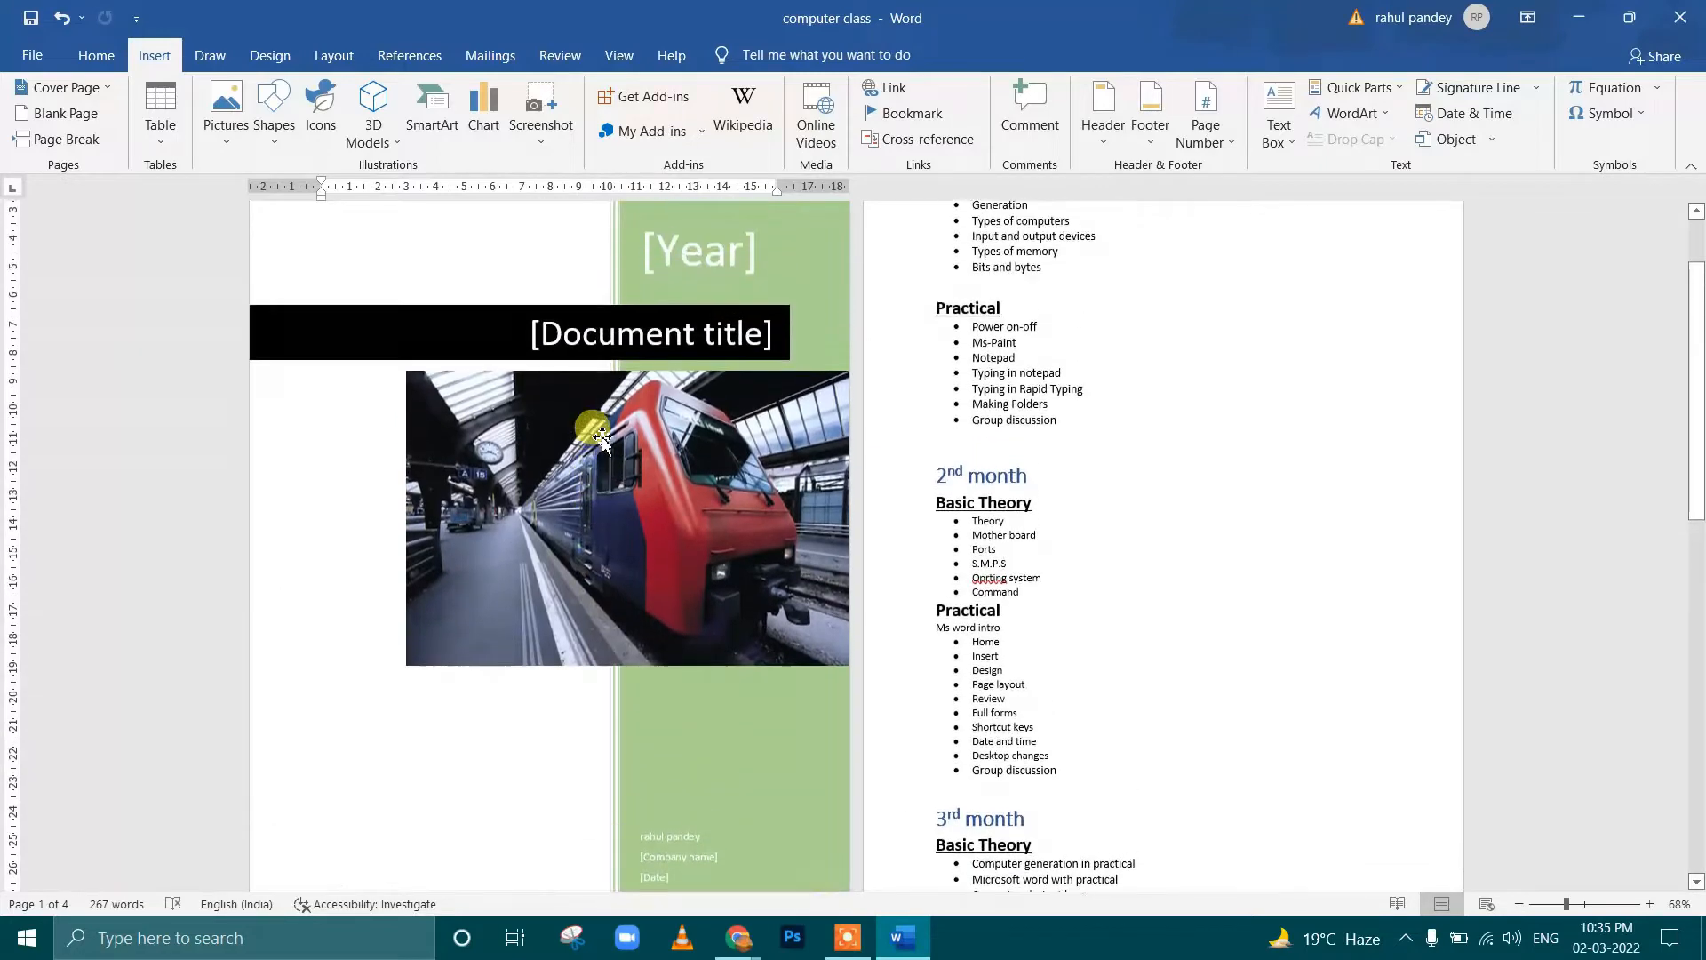
scroll(602, 435, "up", 3)
scroll(601, 435, "up", 5, "ctrl")
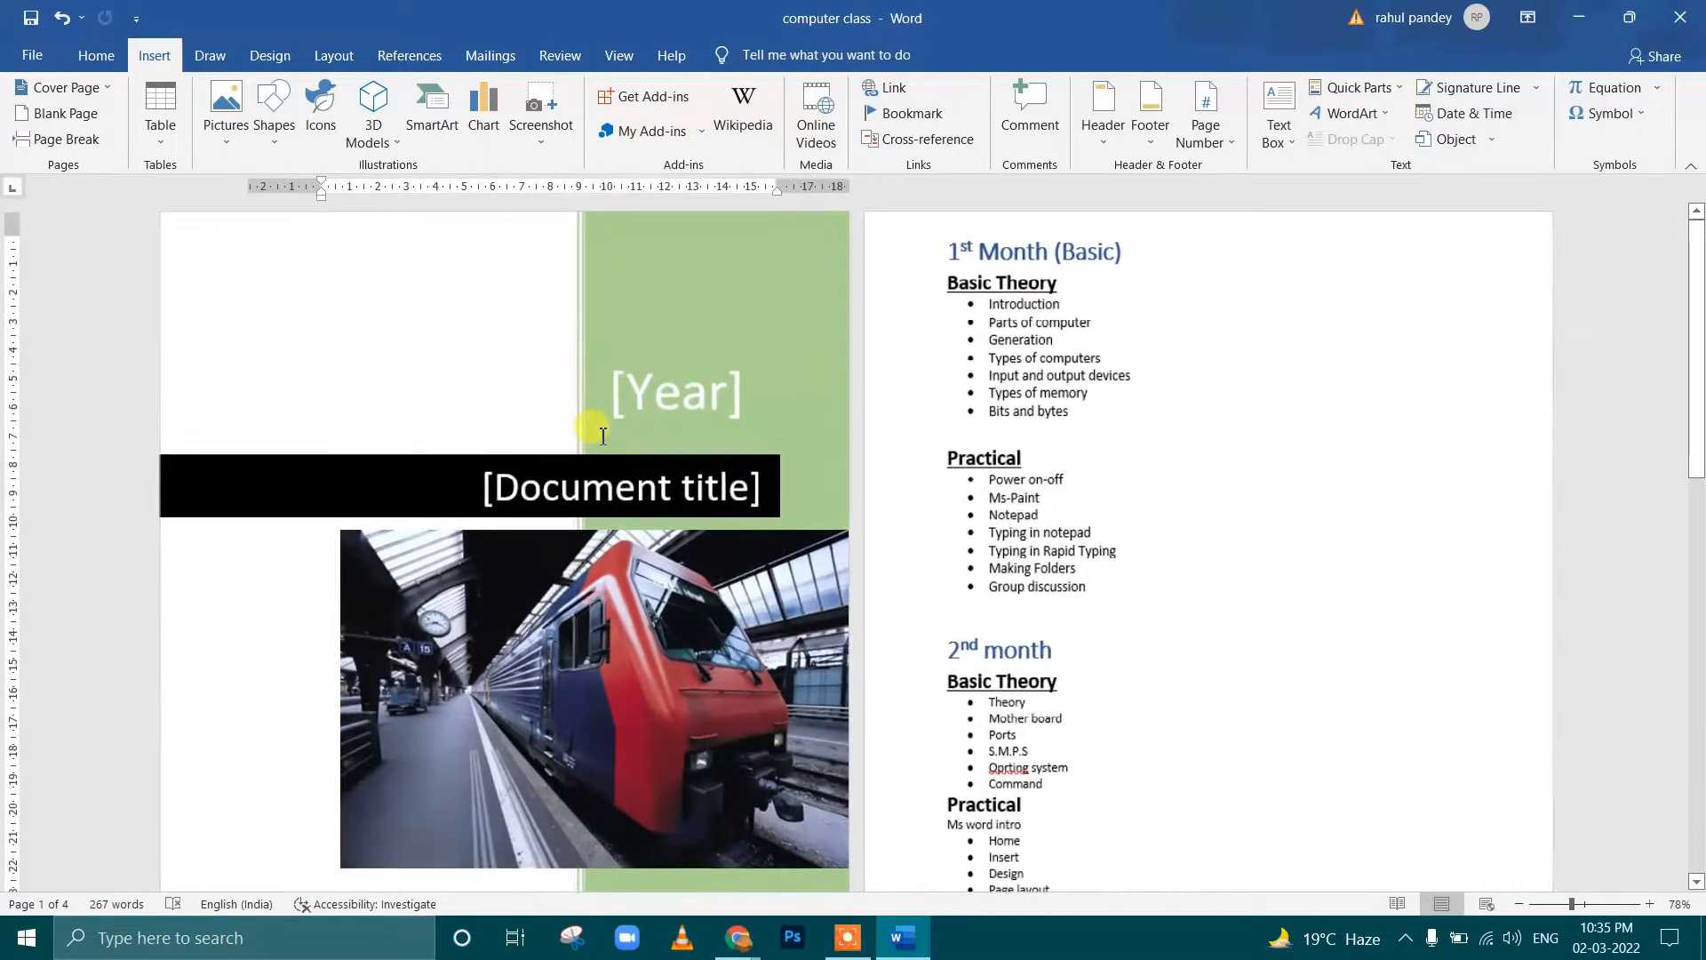
scroll(685, 431, "down", 4, "ctrl")
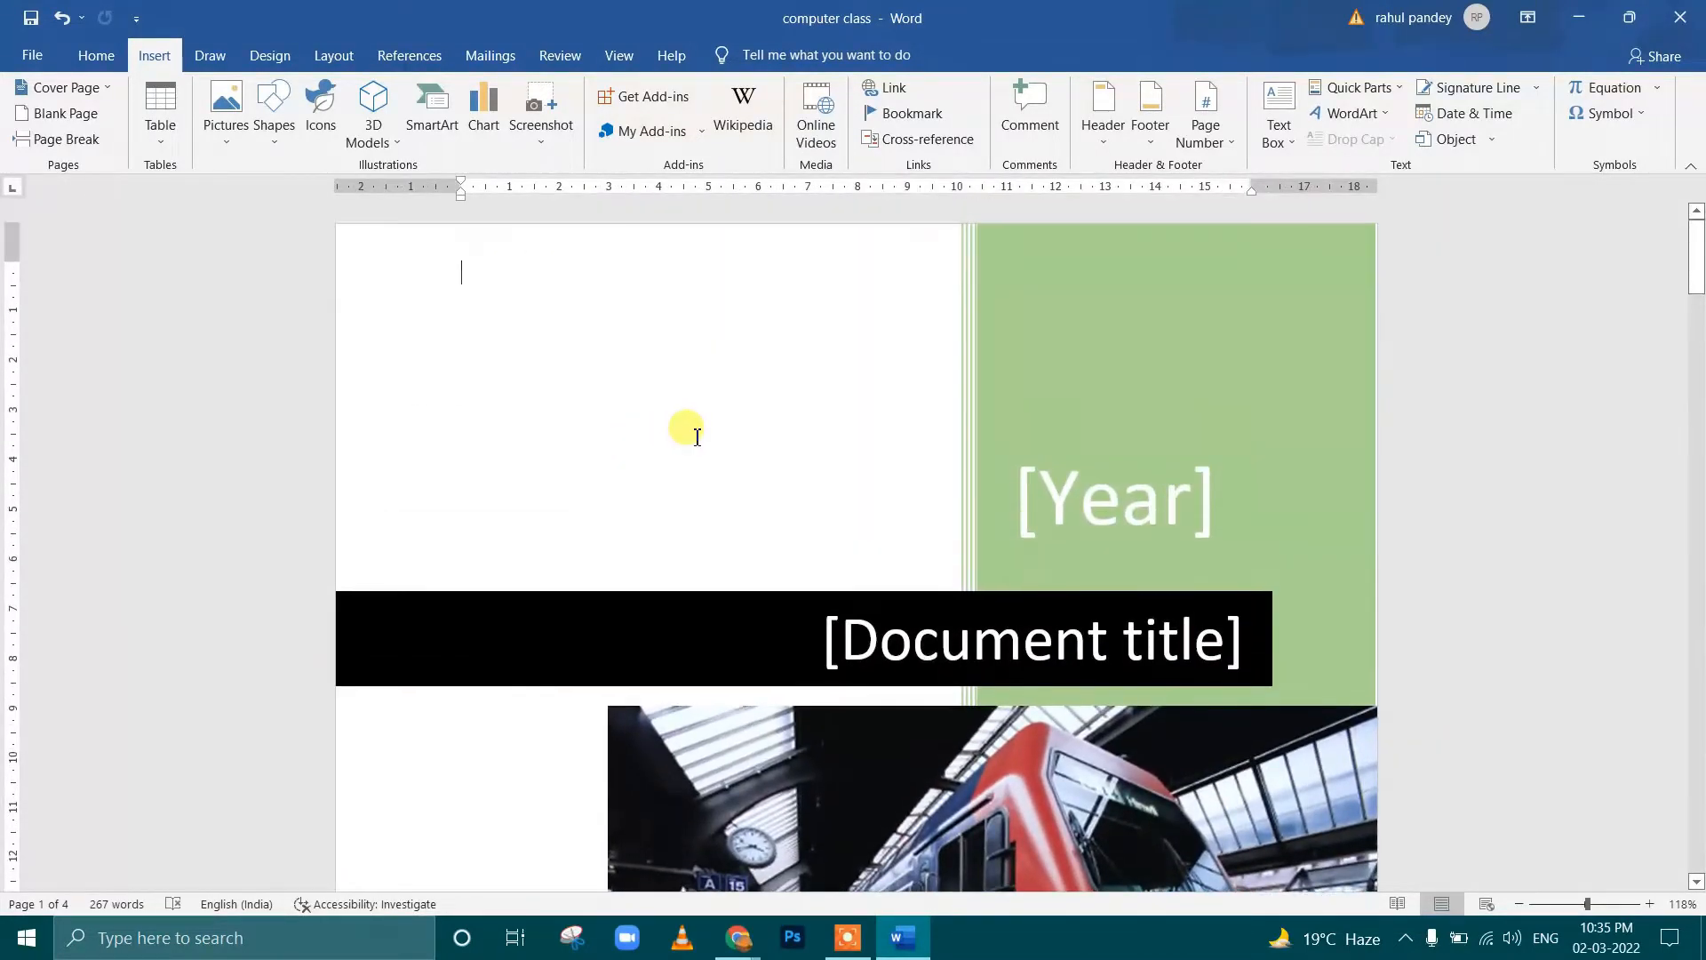
scroll(843, 434, "down", 2, "ctrl")
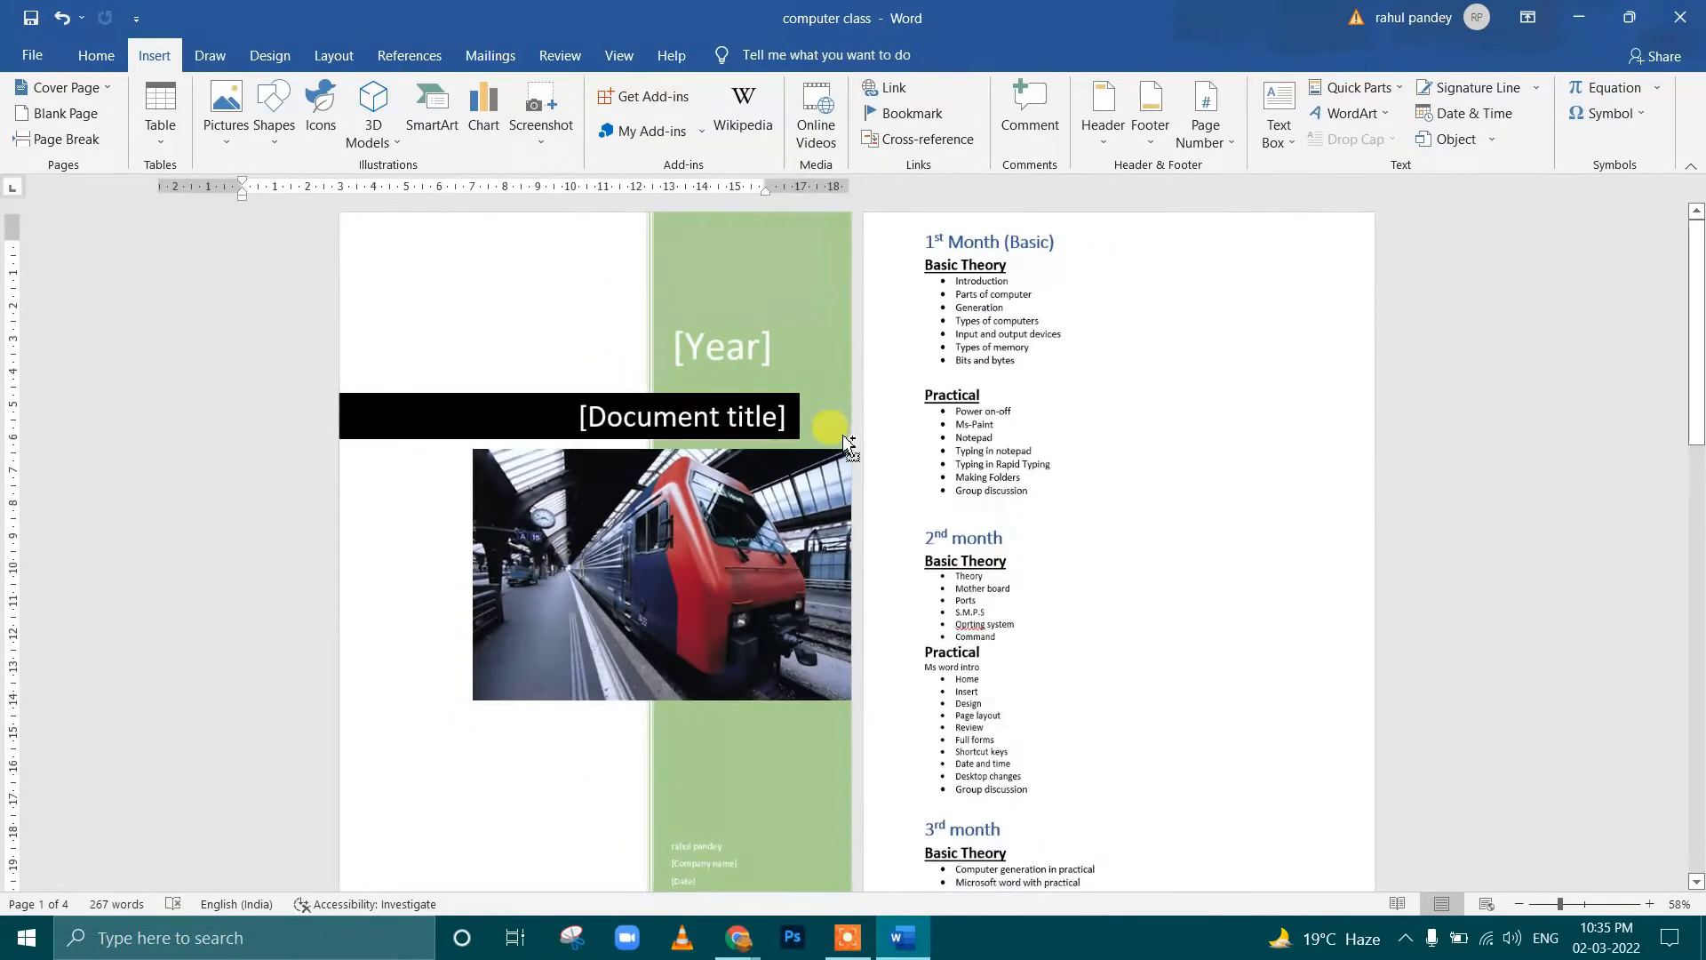
scroll(843, 435, "up", 2, "ctrl")
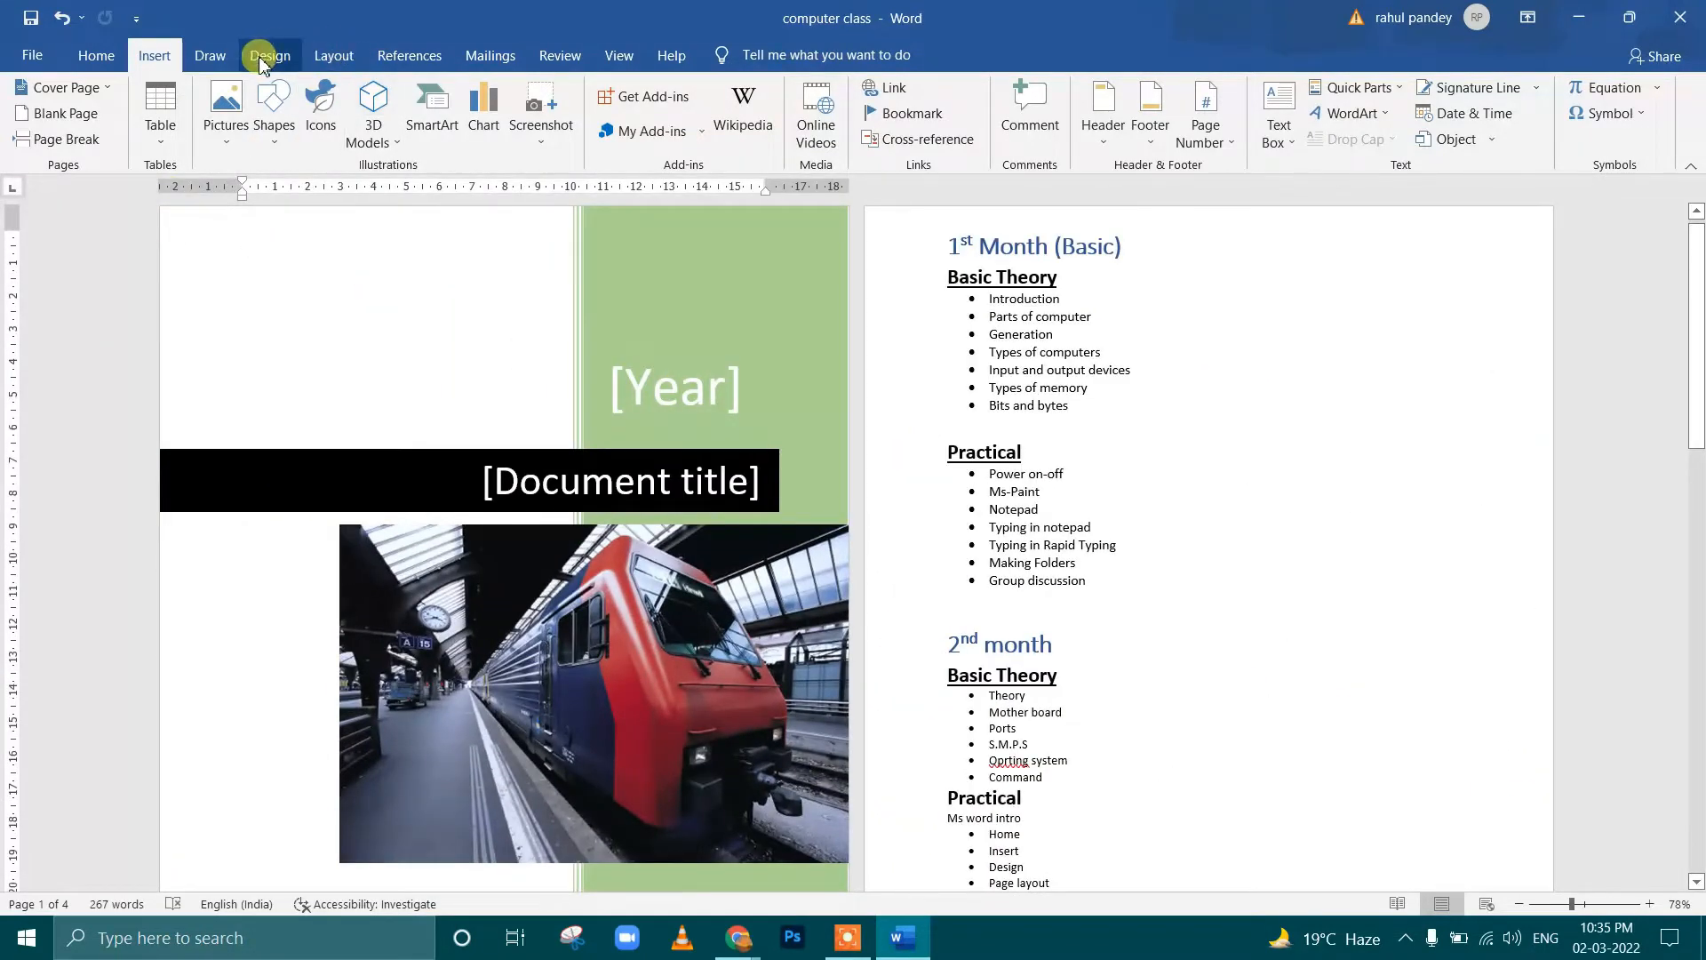
Set the document view to Print Layout with one whole page shown at a time
left_click(619, 58)
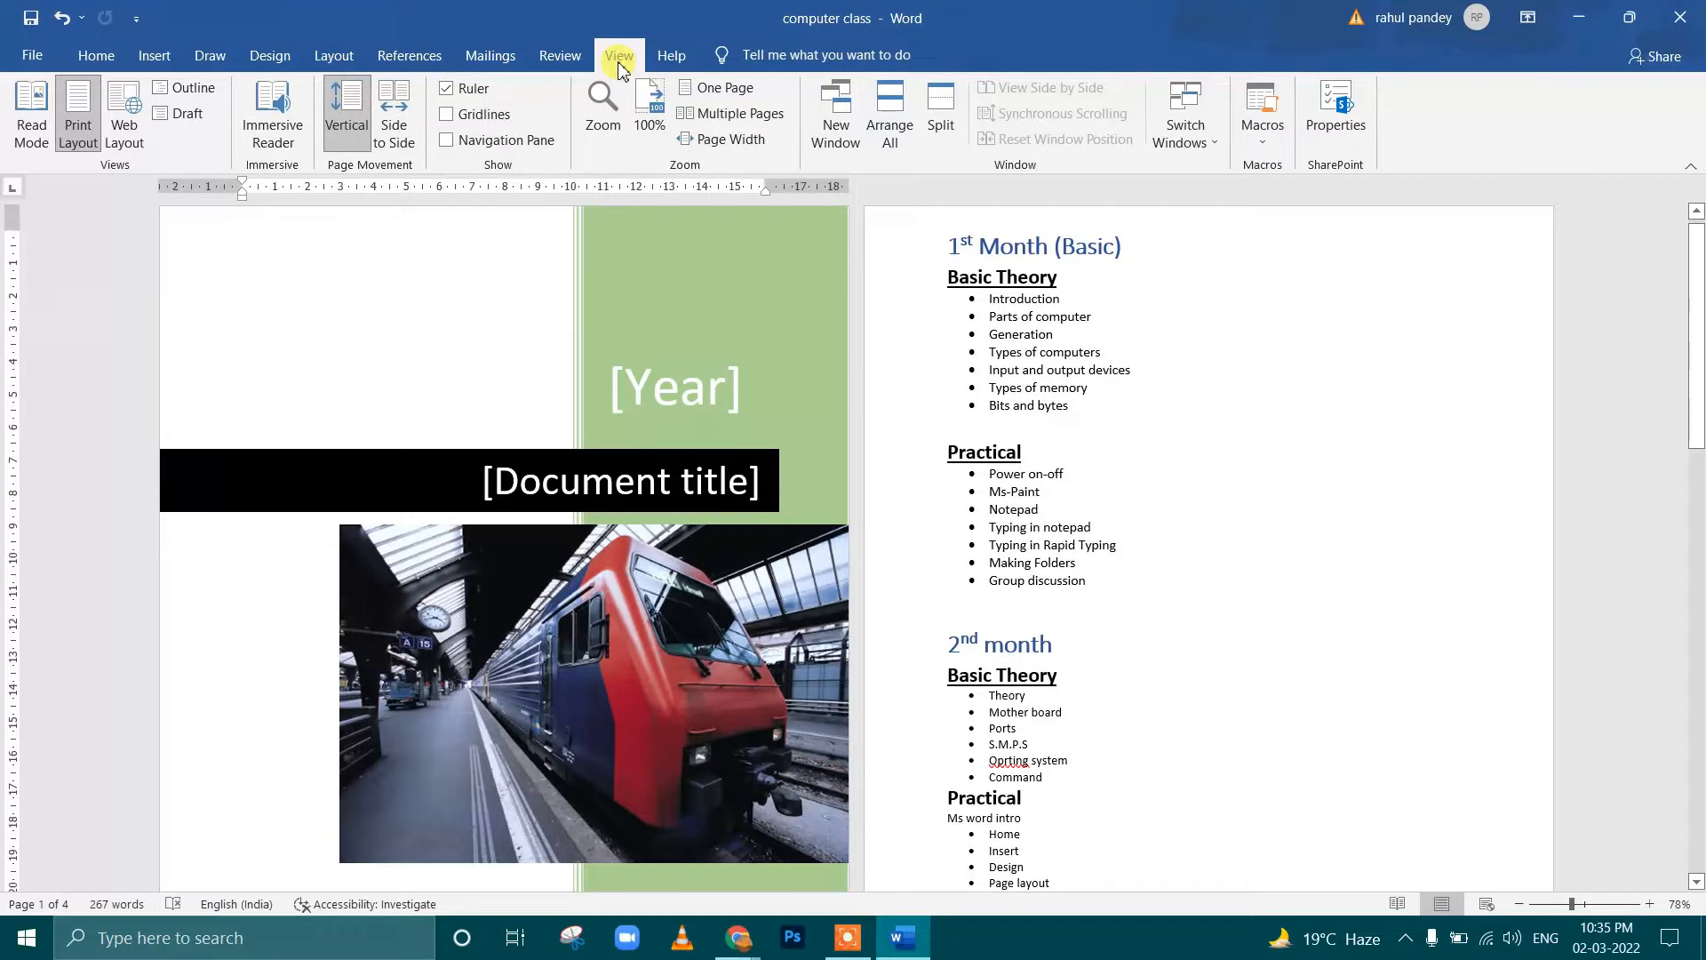
left_click(80, 127)
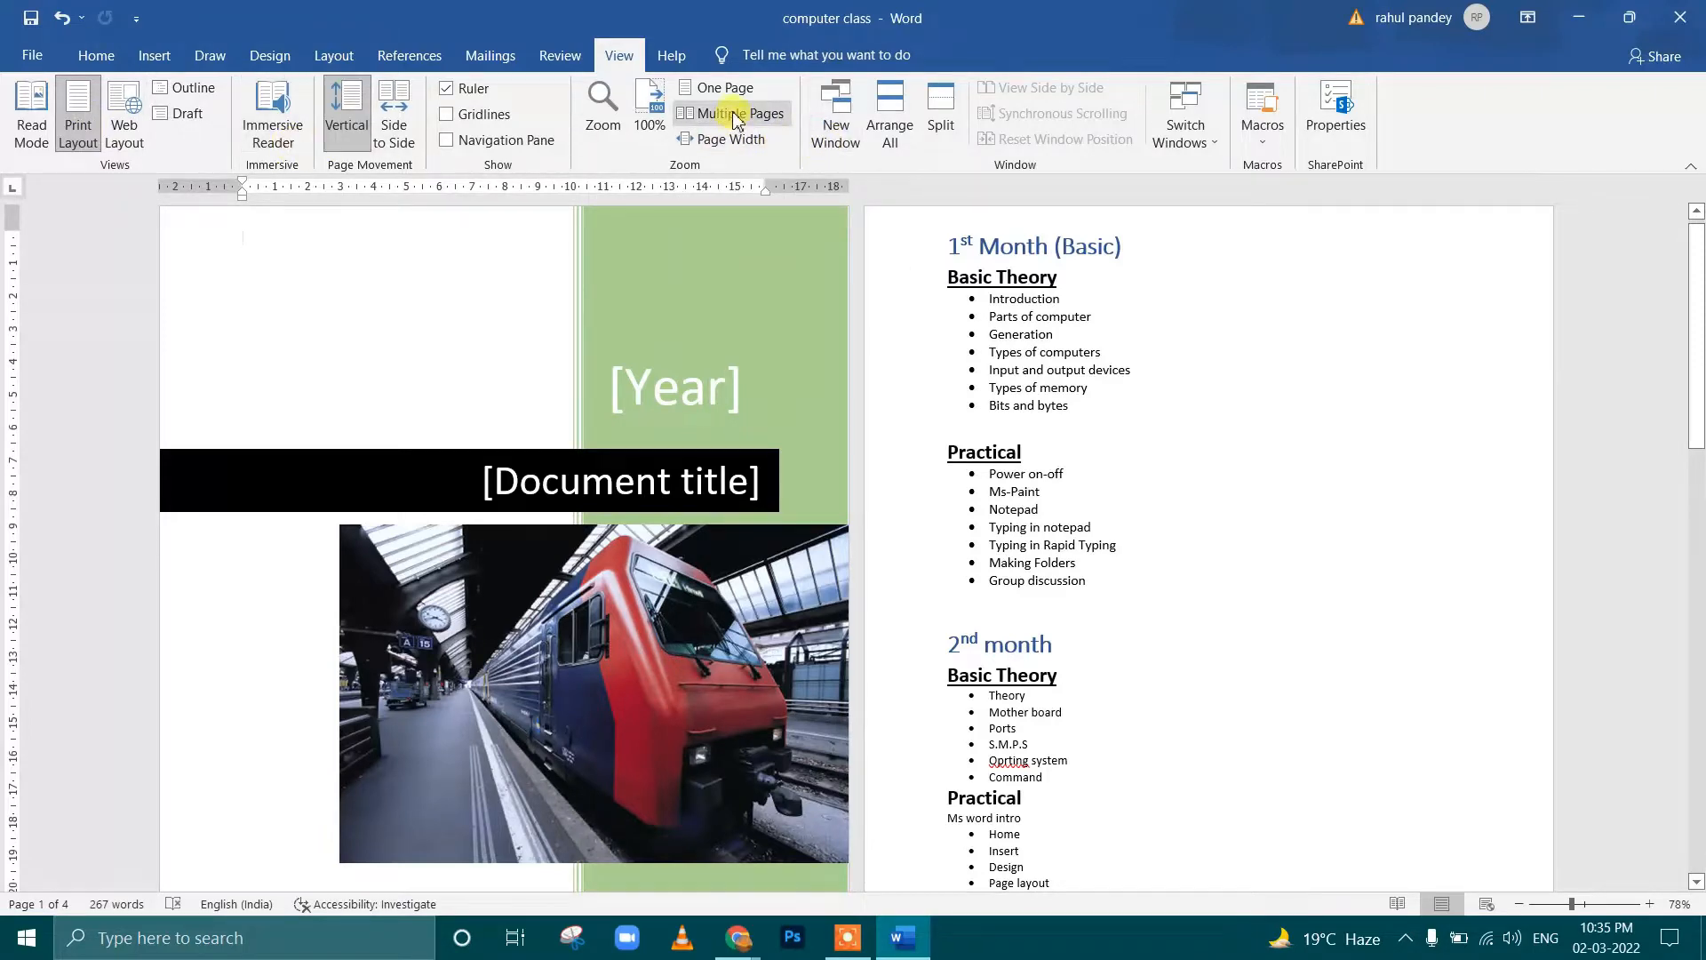
left_click(722, 89)
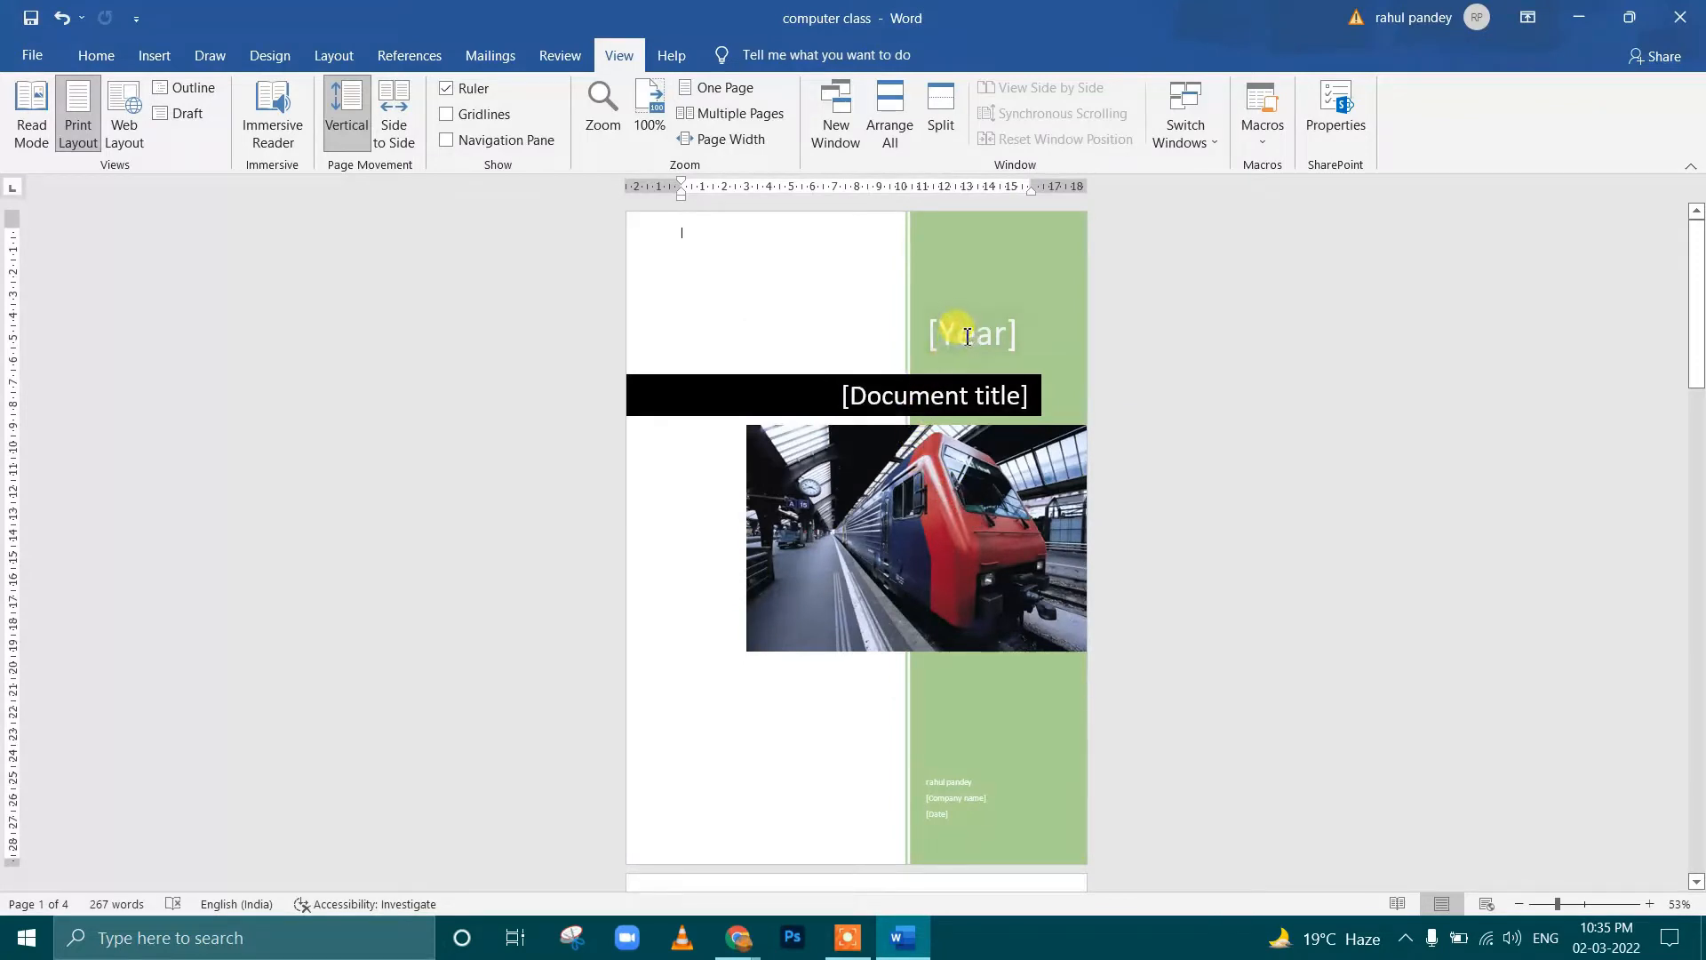
Fill in the year placeholder on the cover page with 2022
left_click(930, 367)
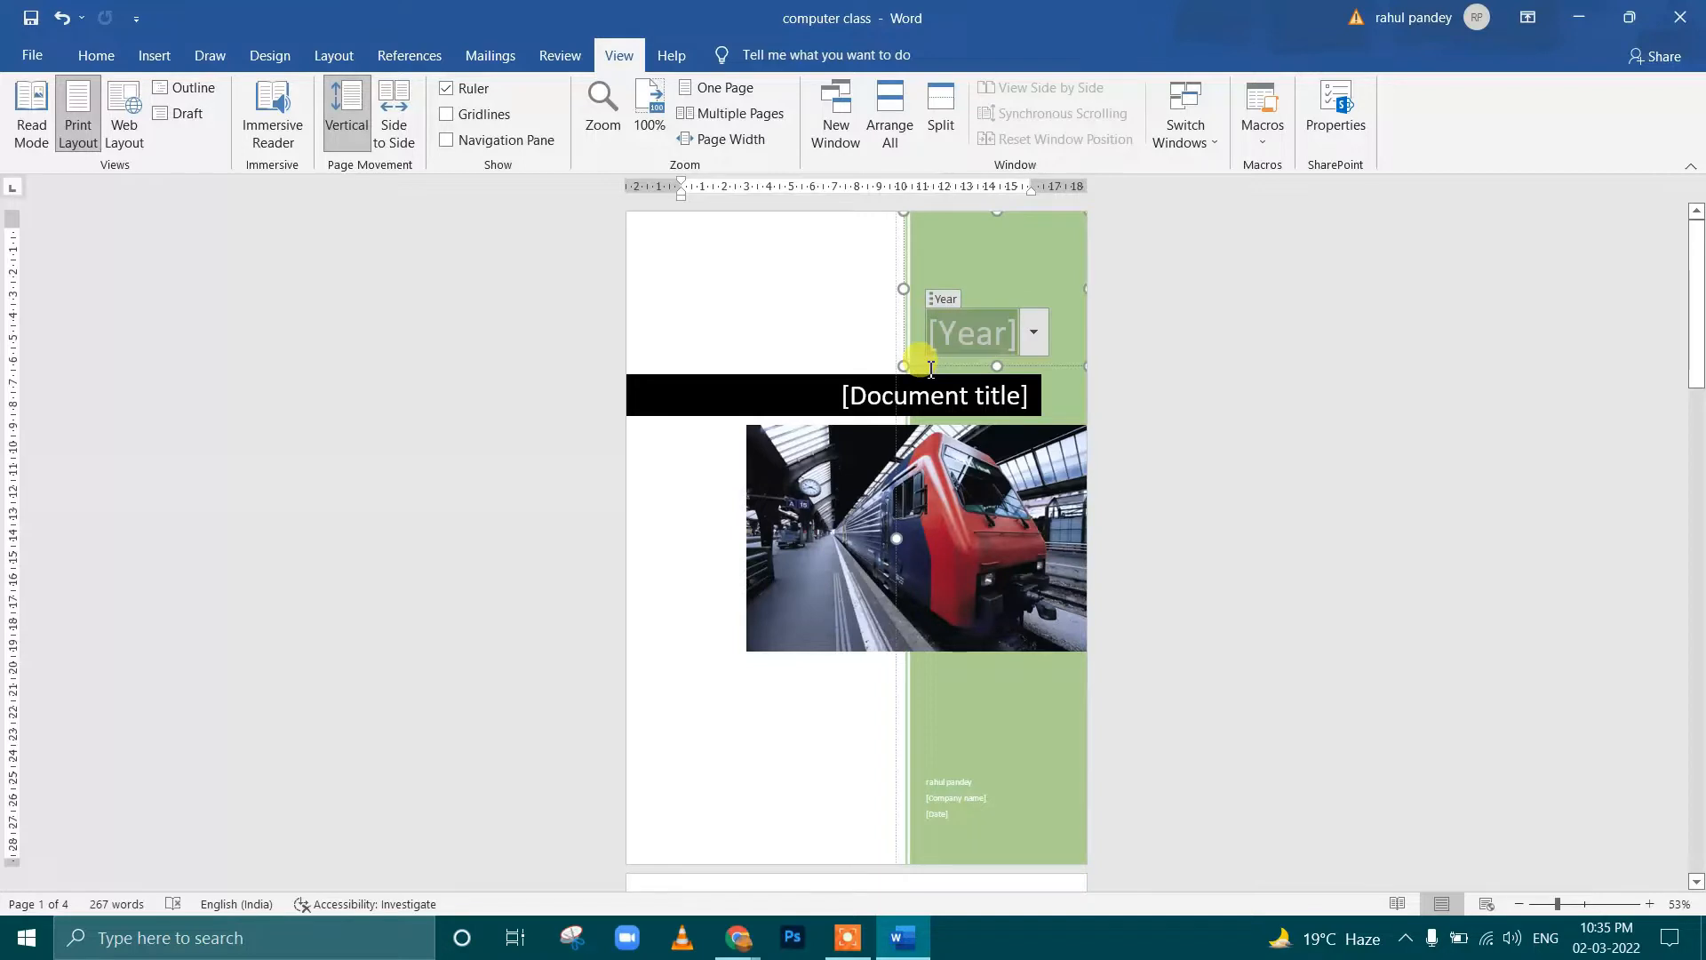
type("2")
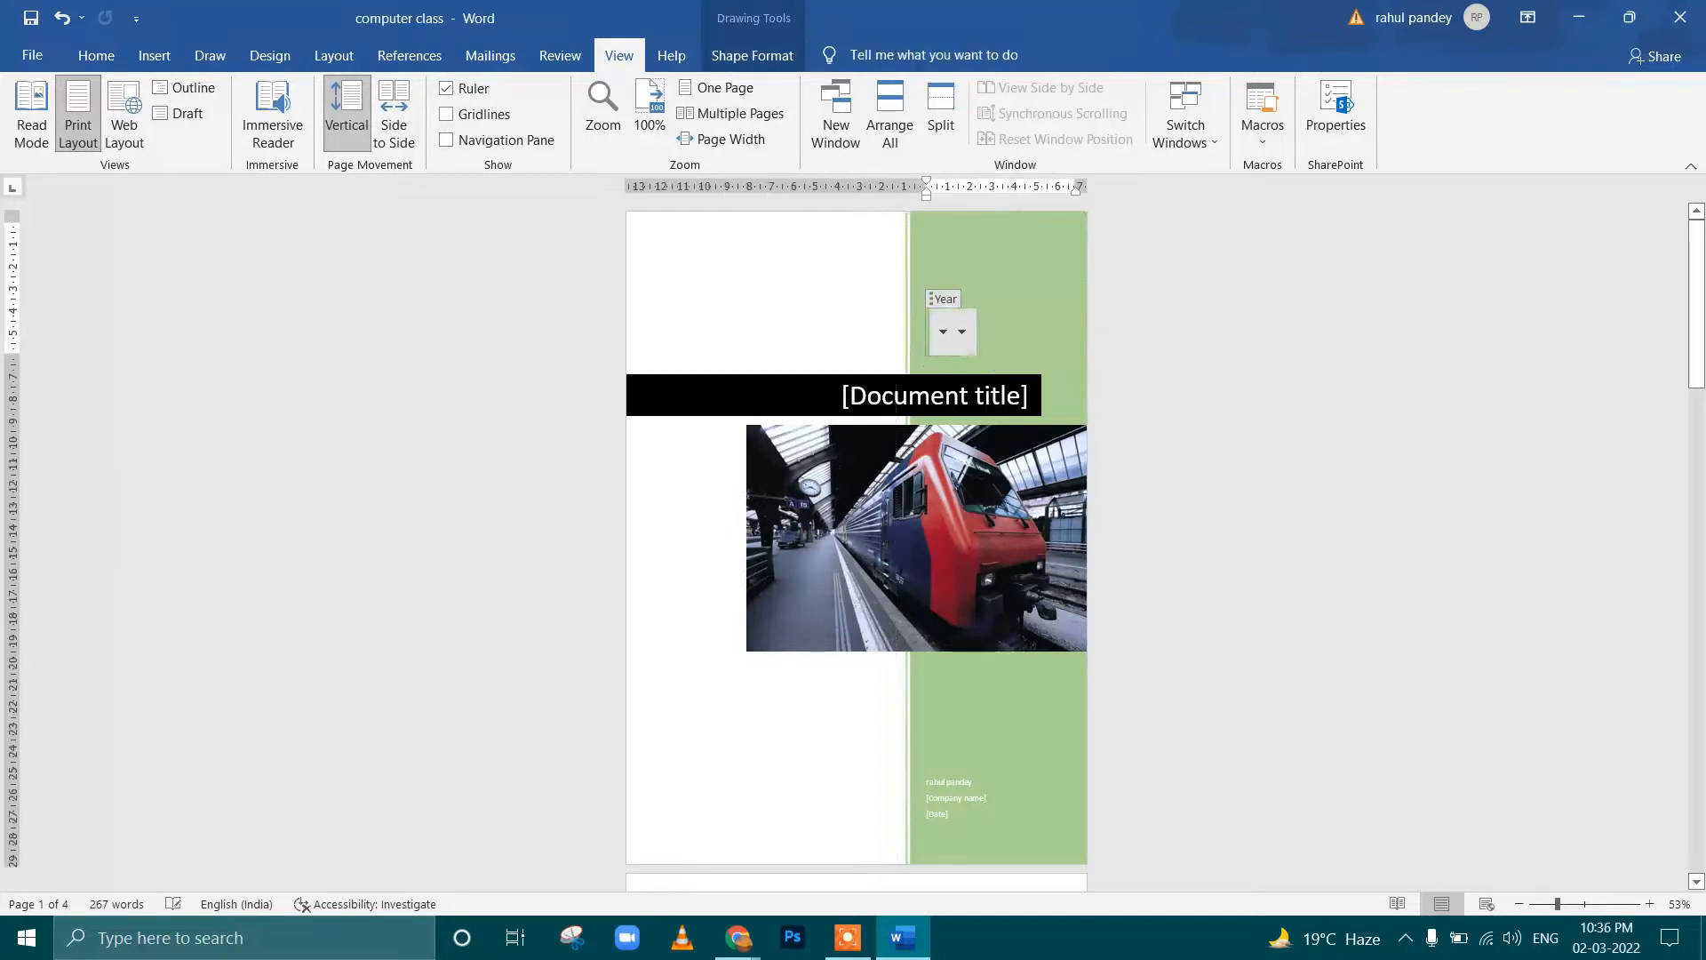
type("0222")
key("BackSpace")
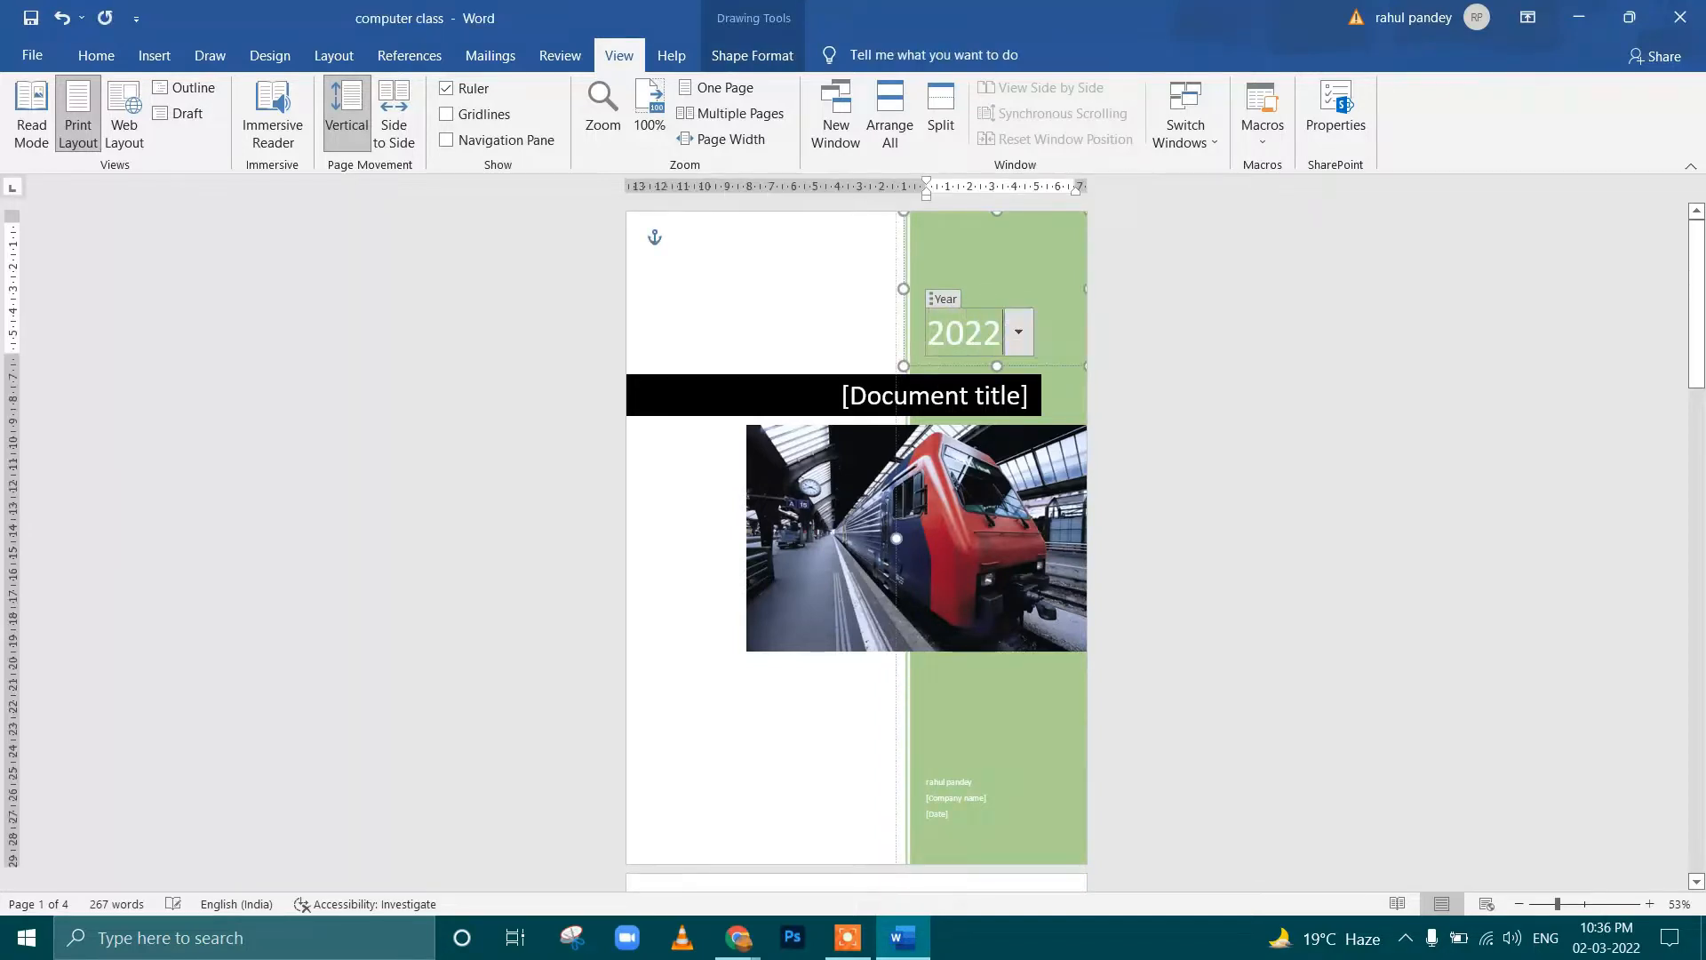
Replace the document title placeholder on the cover page with Computer
left_click(855, 393)
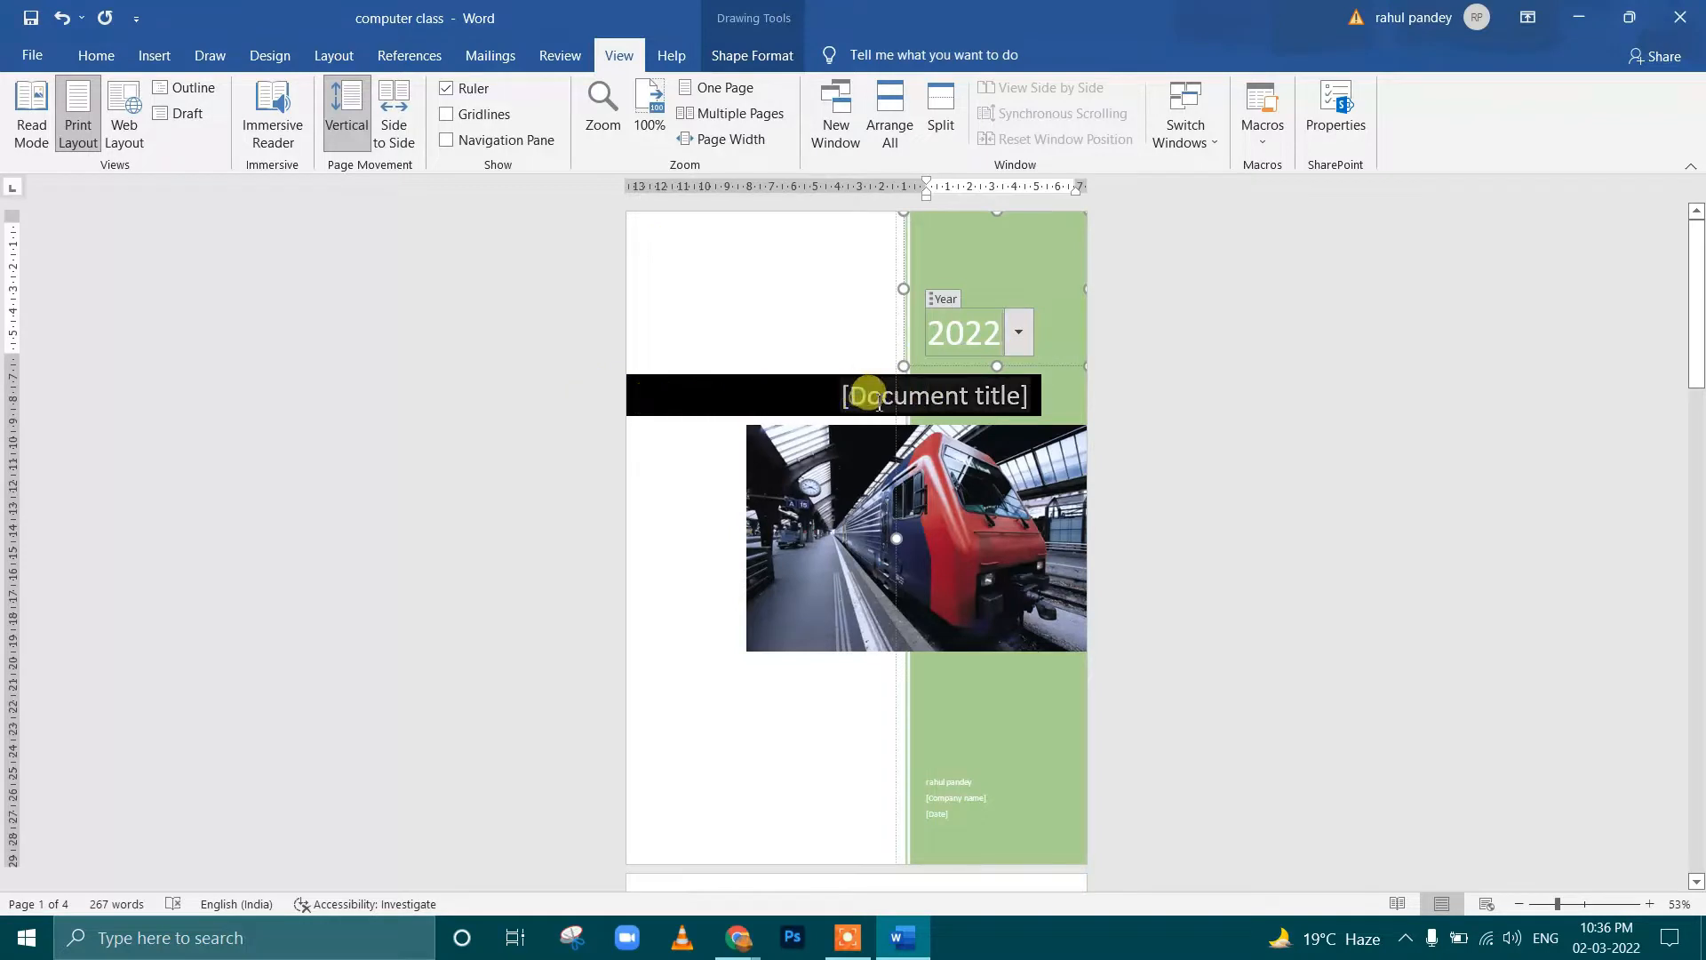
left_click(879, 401)
type("com")
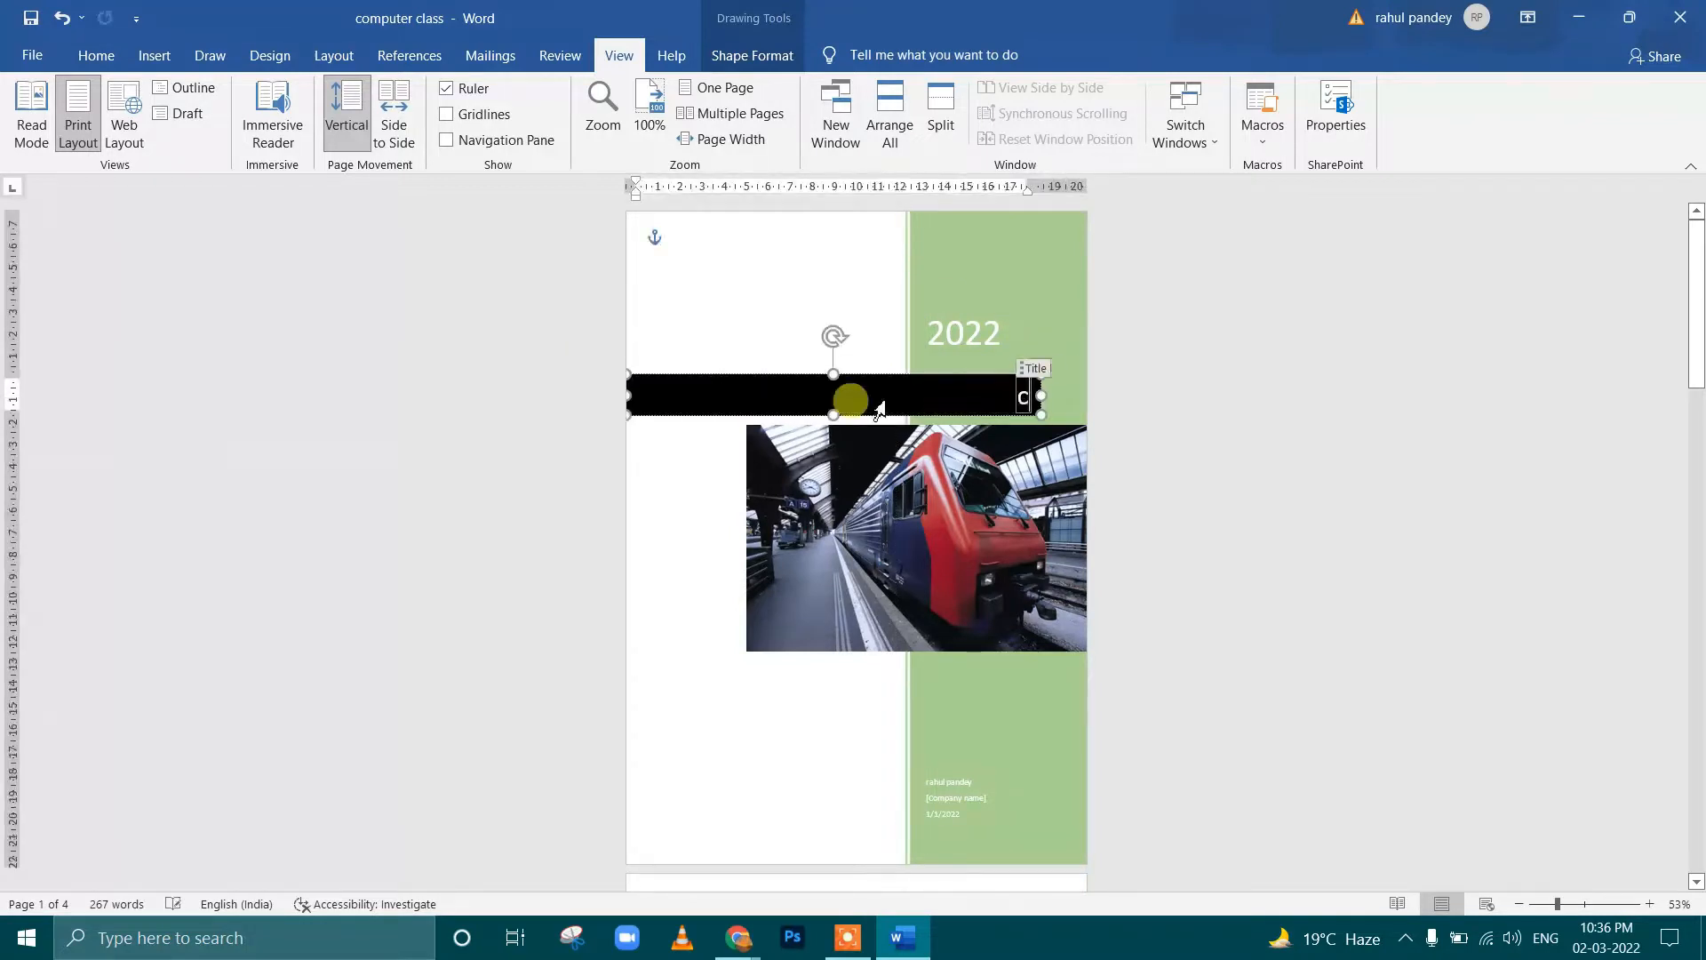
type("puter")
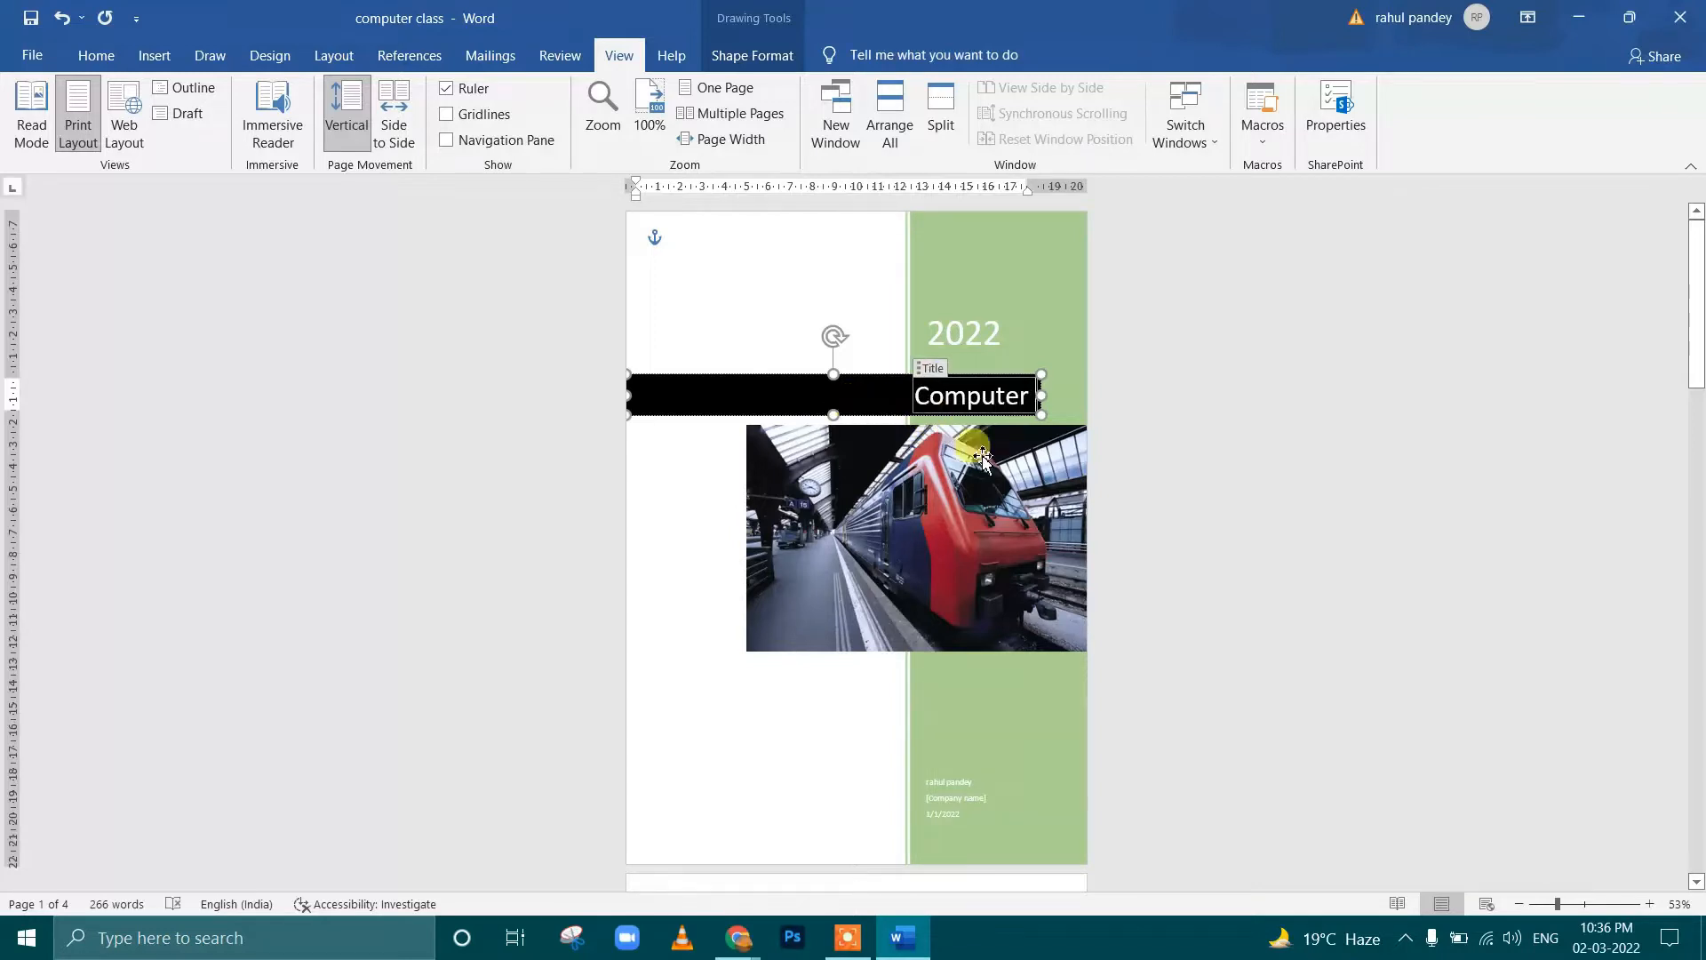
left_click(964, 533)
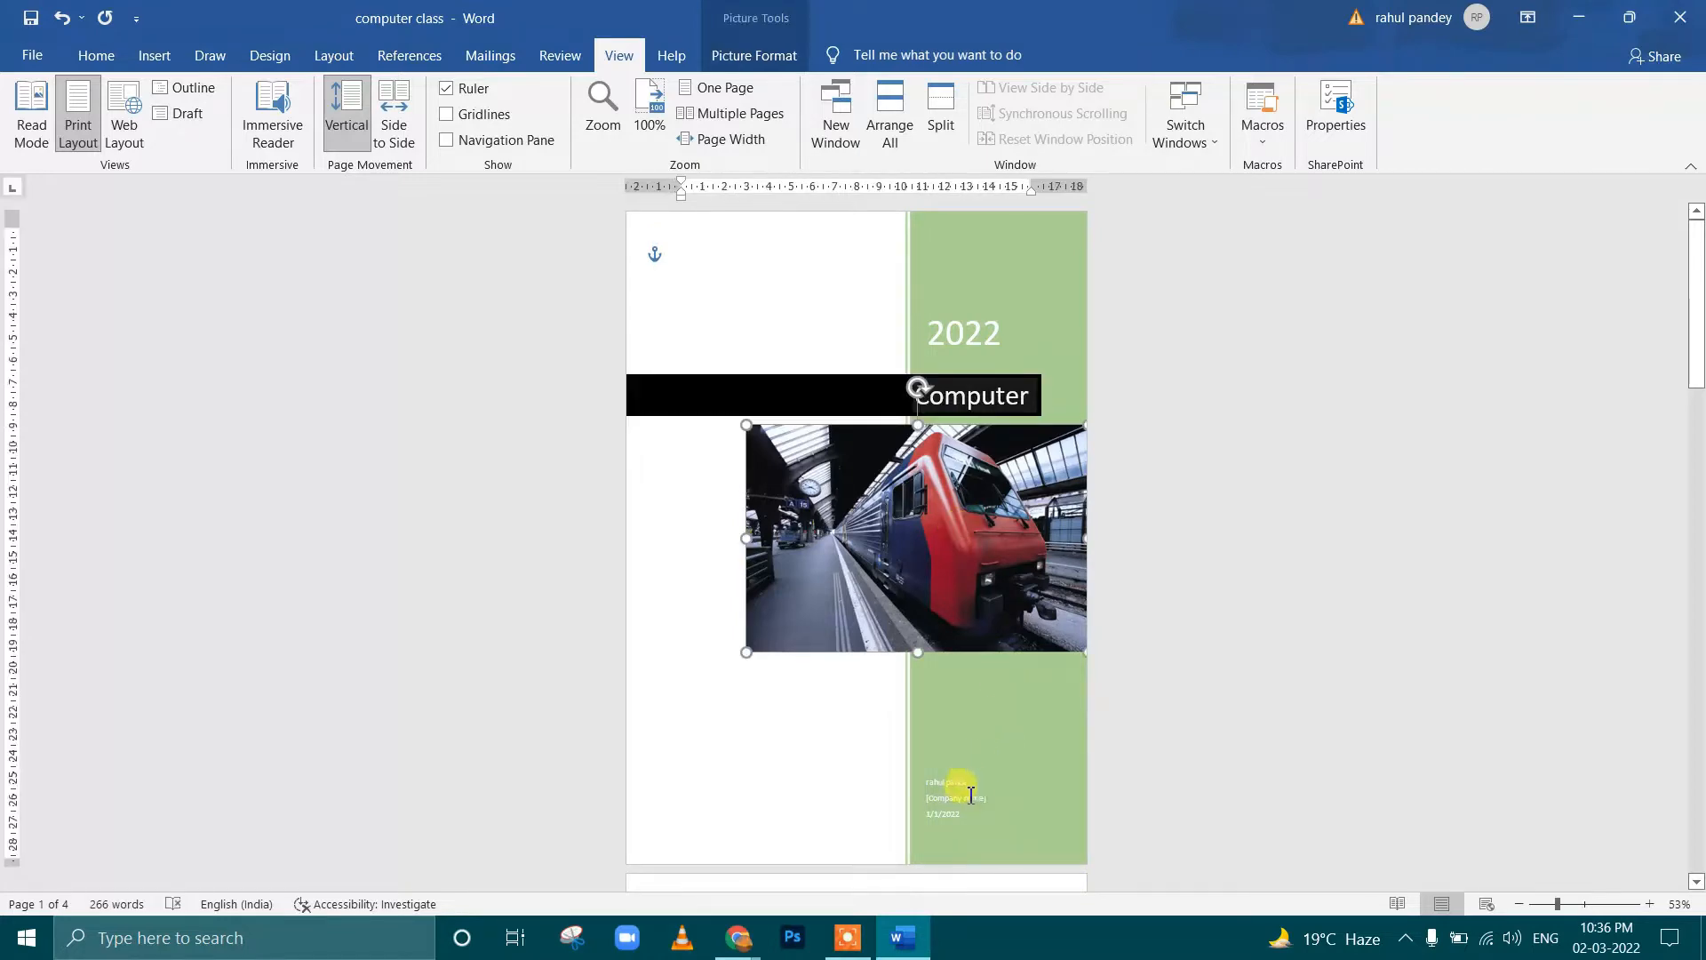
scroll(970, 793, "up", 4)
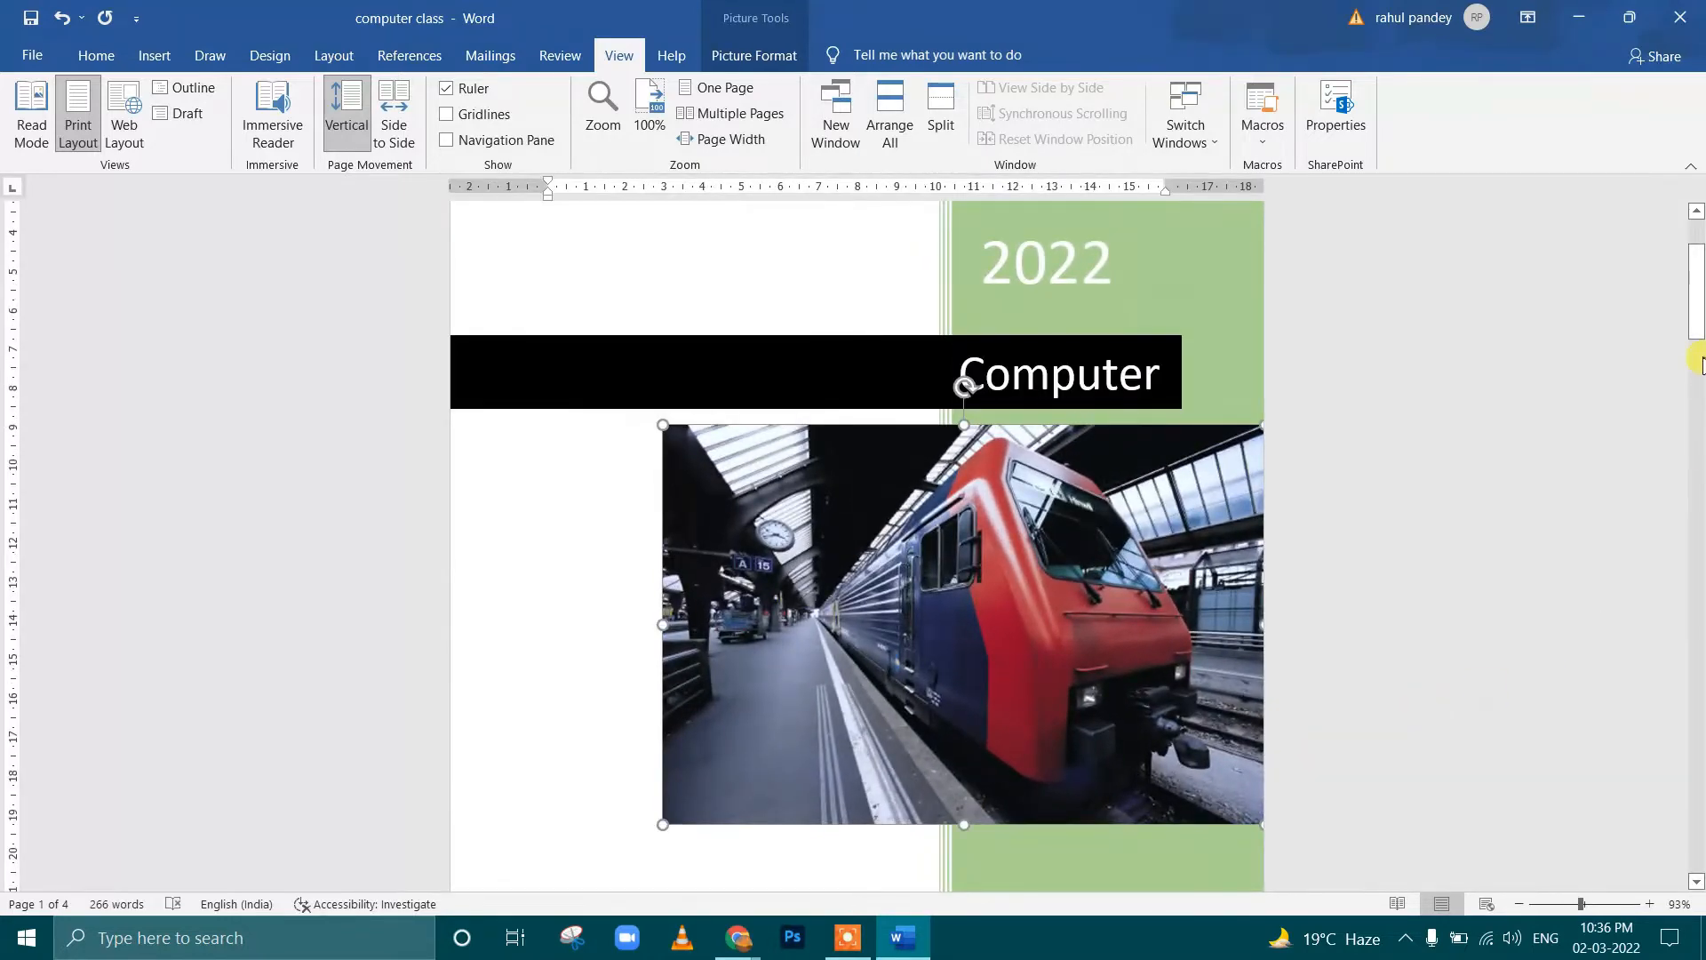
left_click_drag(1699, 351, 1697, 387)
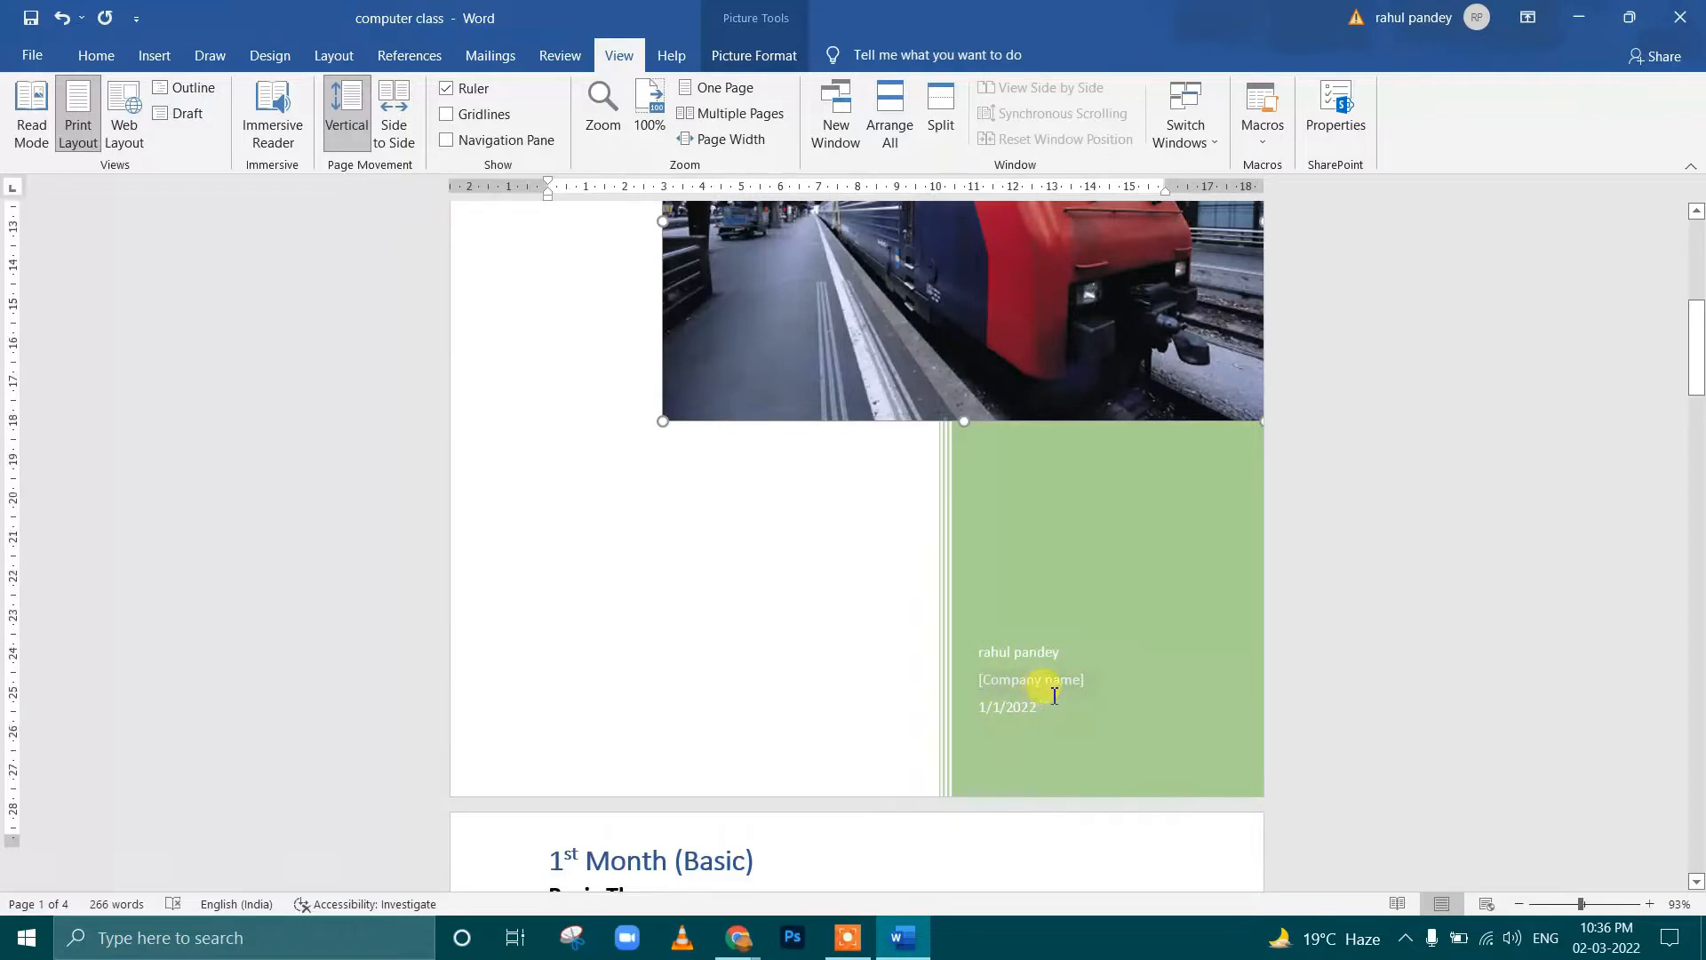
scroll(1054, 696, "up", 8)
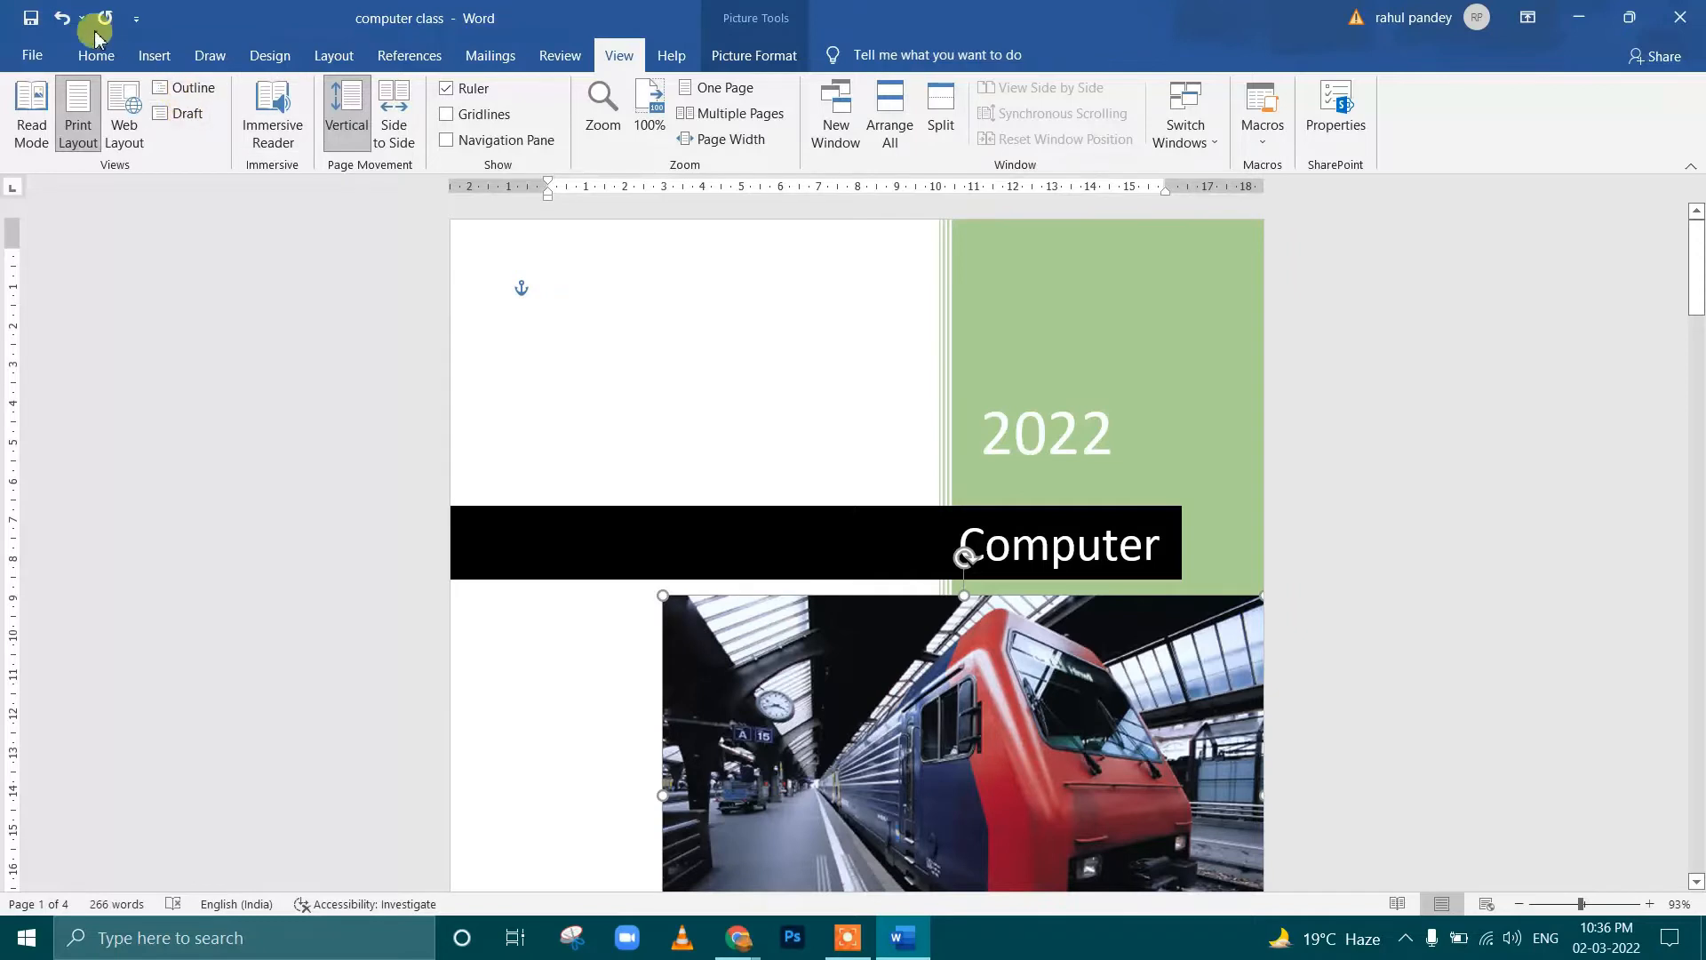
left_click(156, 62)
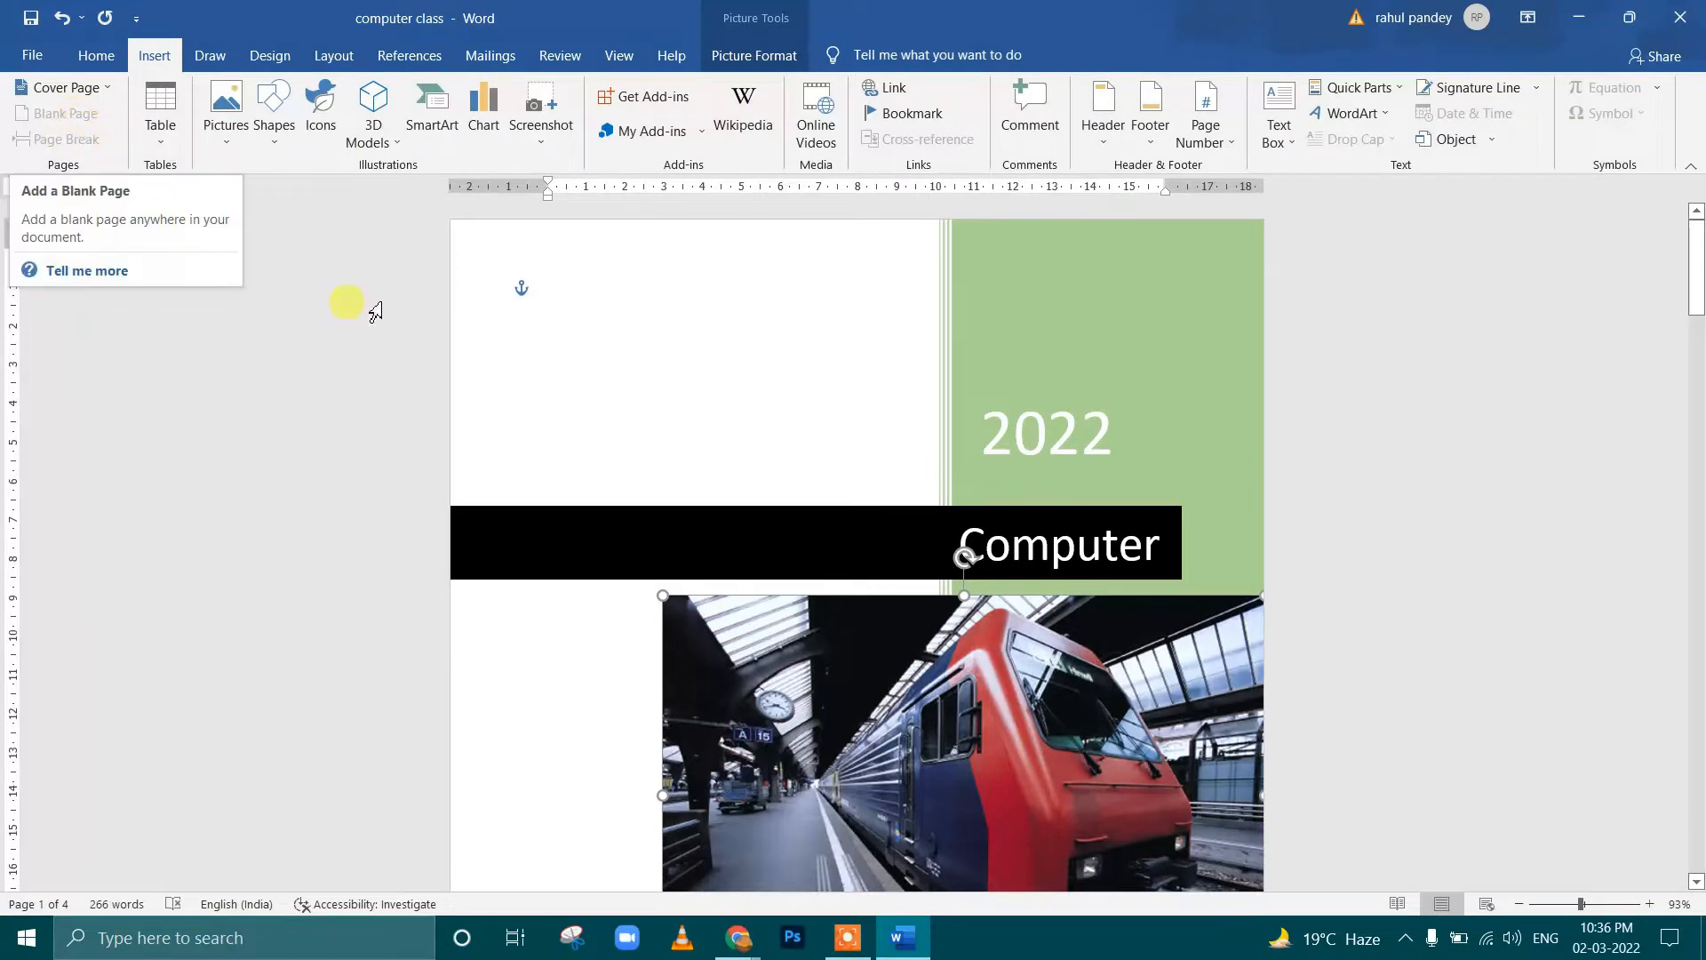
Delete the document's entire contents, including the cover page and all the course lists
left_click(575, 334)
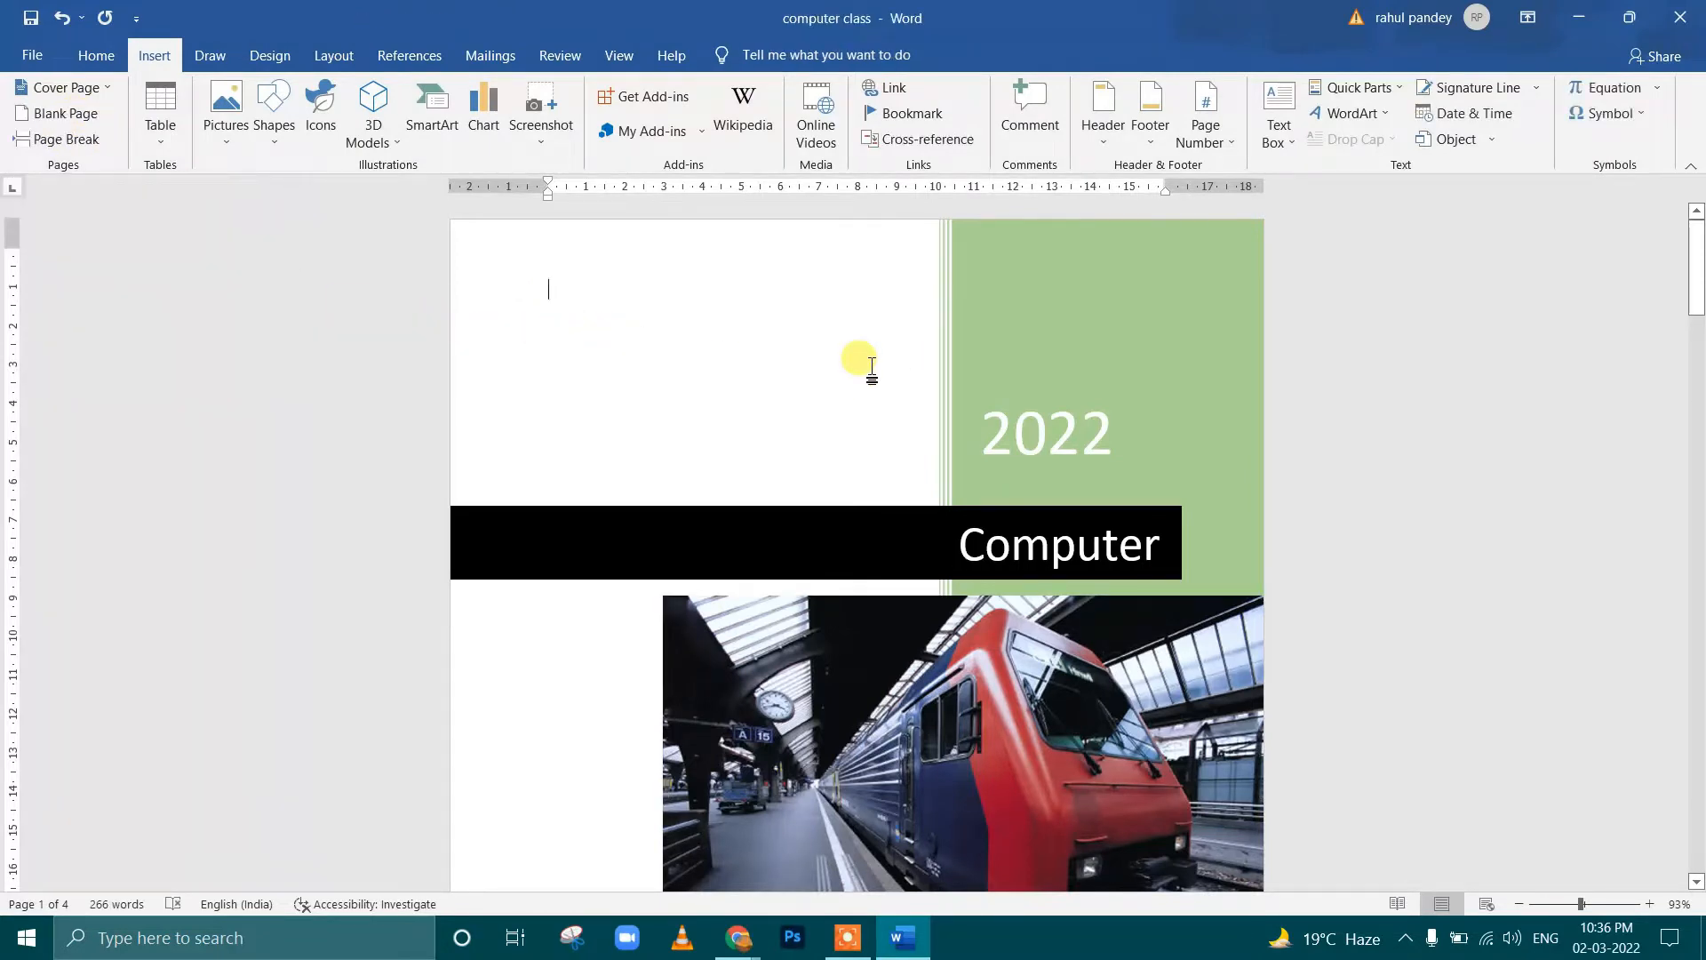
key("ctrl+a")
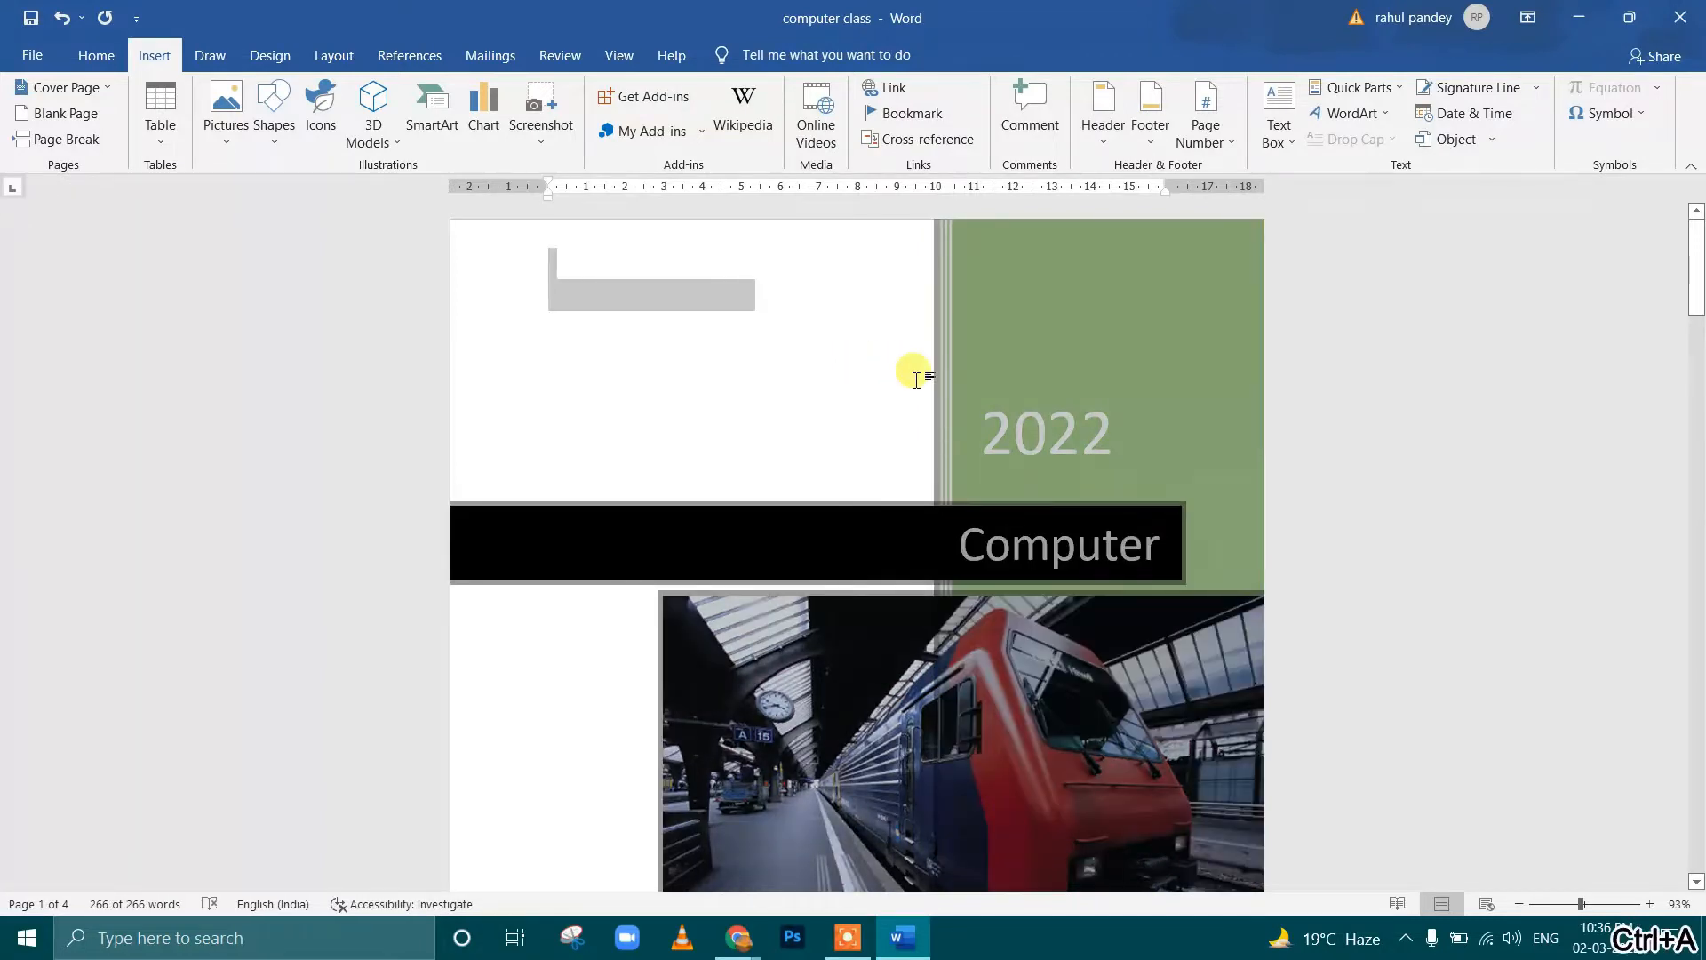
key("Delete")
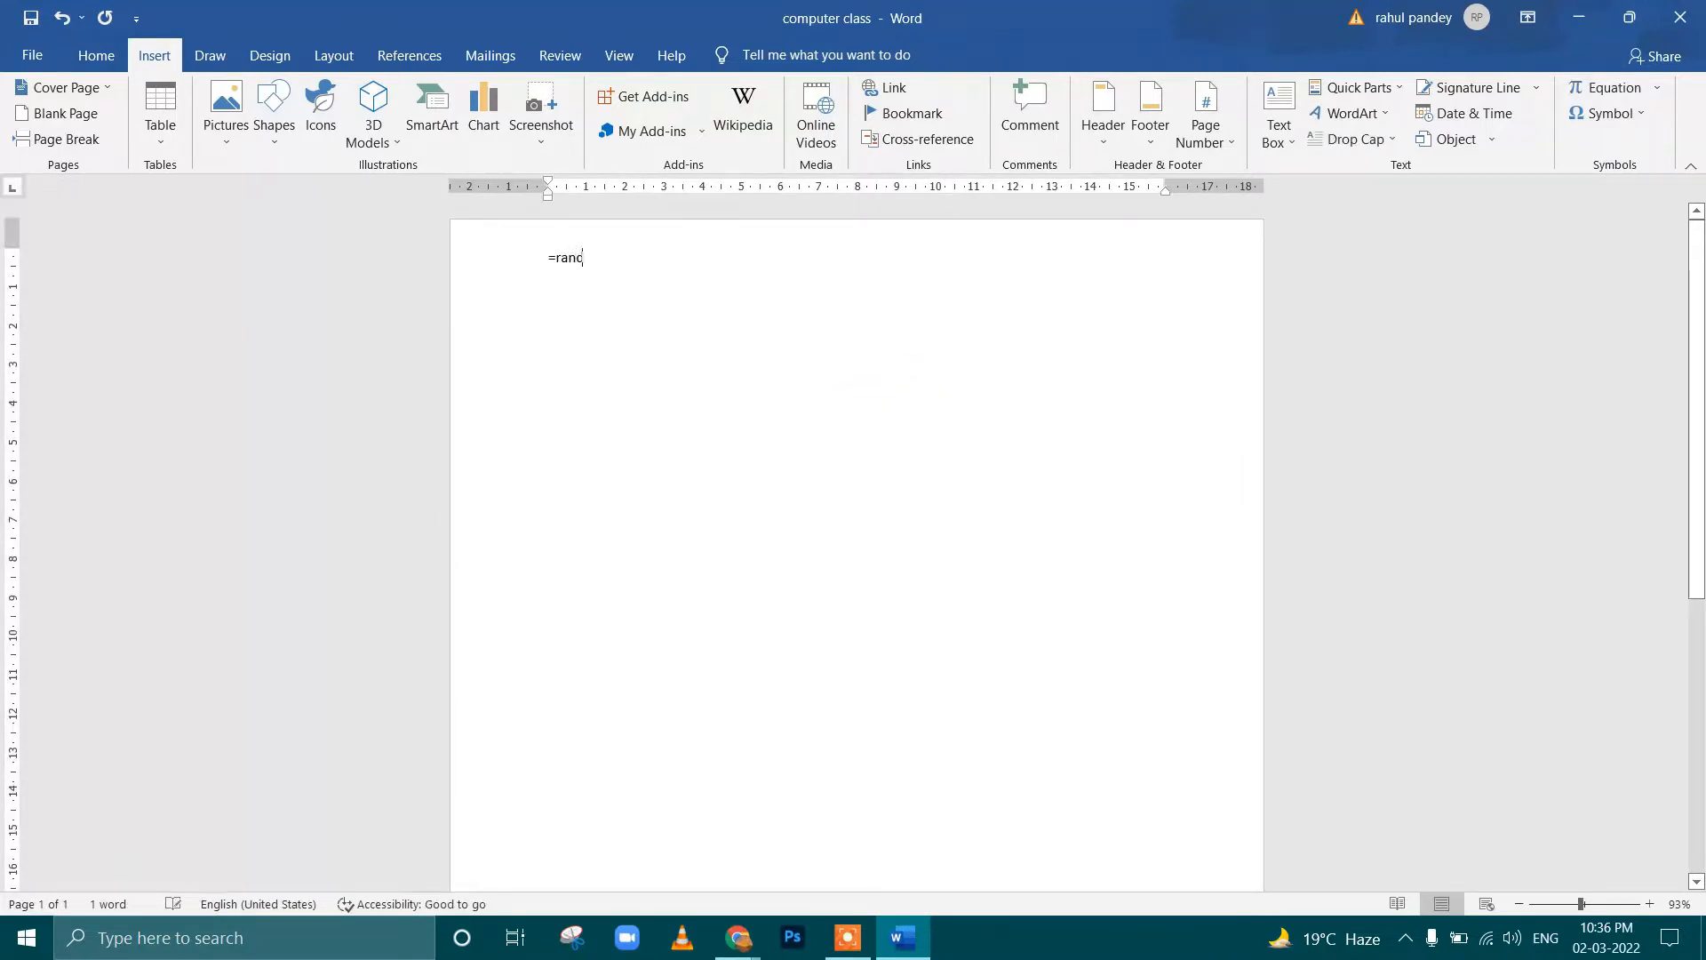
Generate sample paragraphs in the empty document with the =rand() function
type("=rand()")
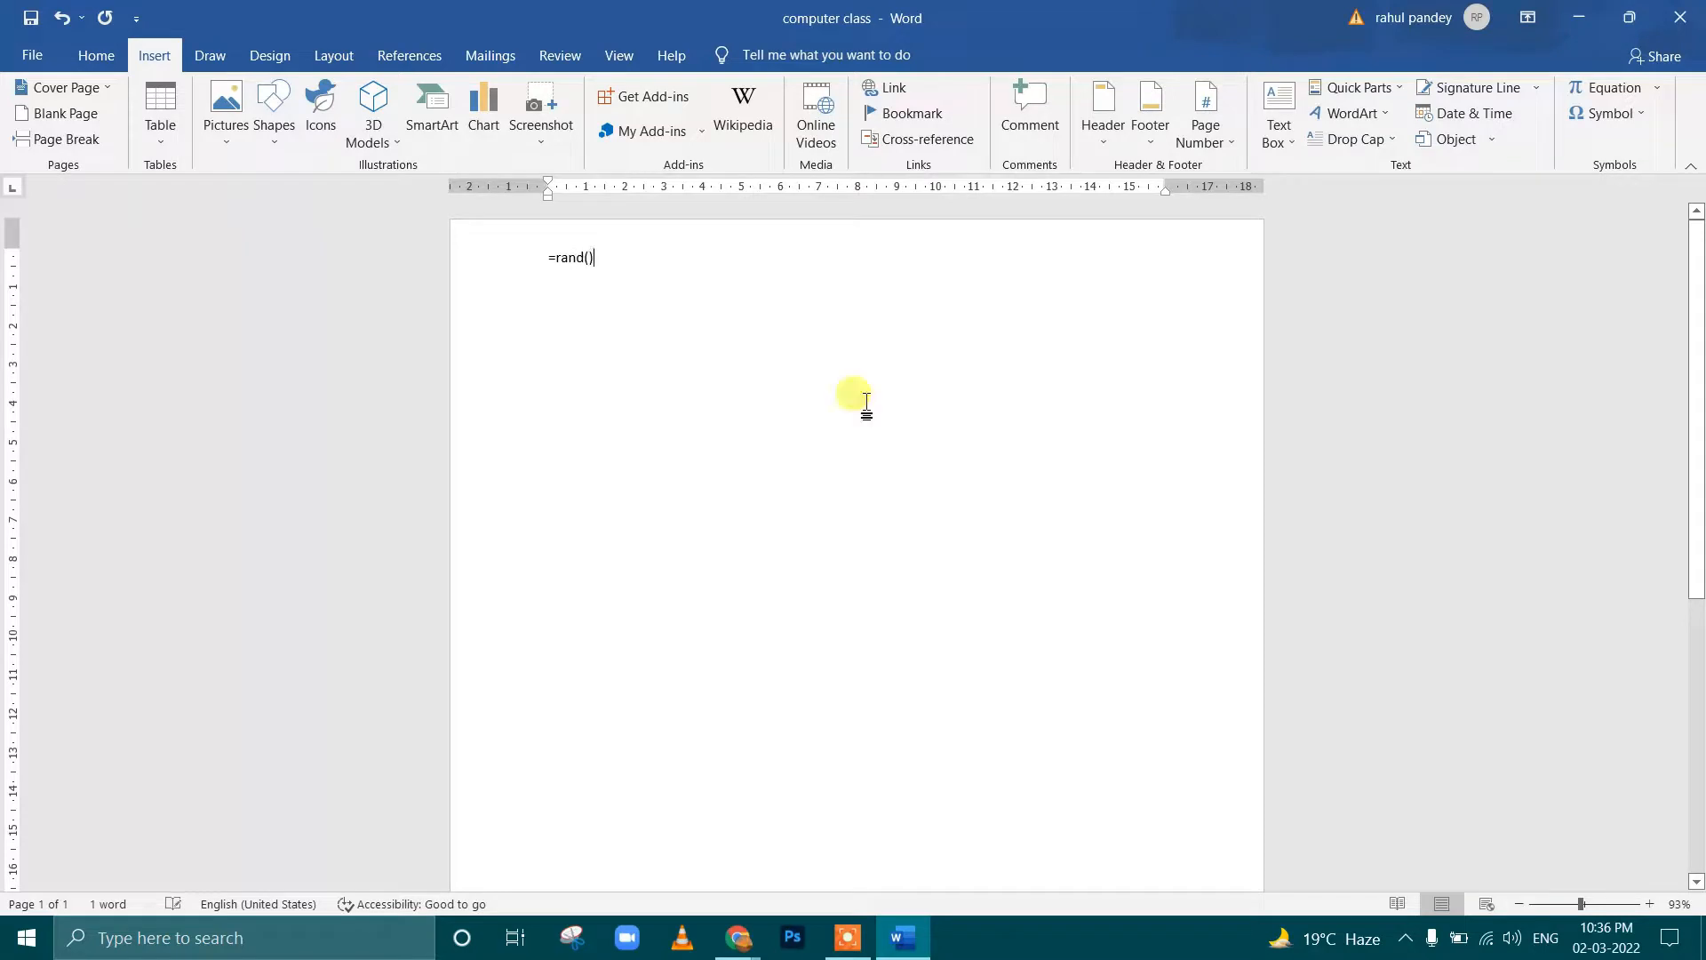
key("Return")
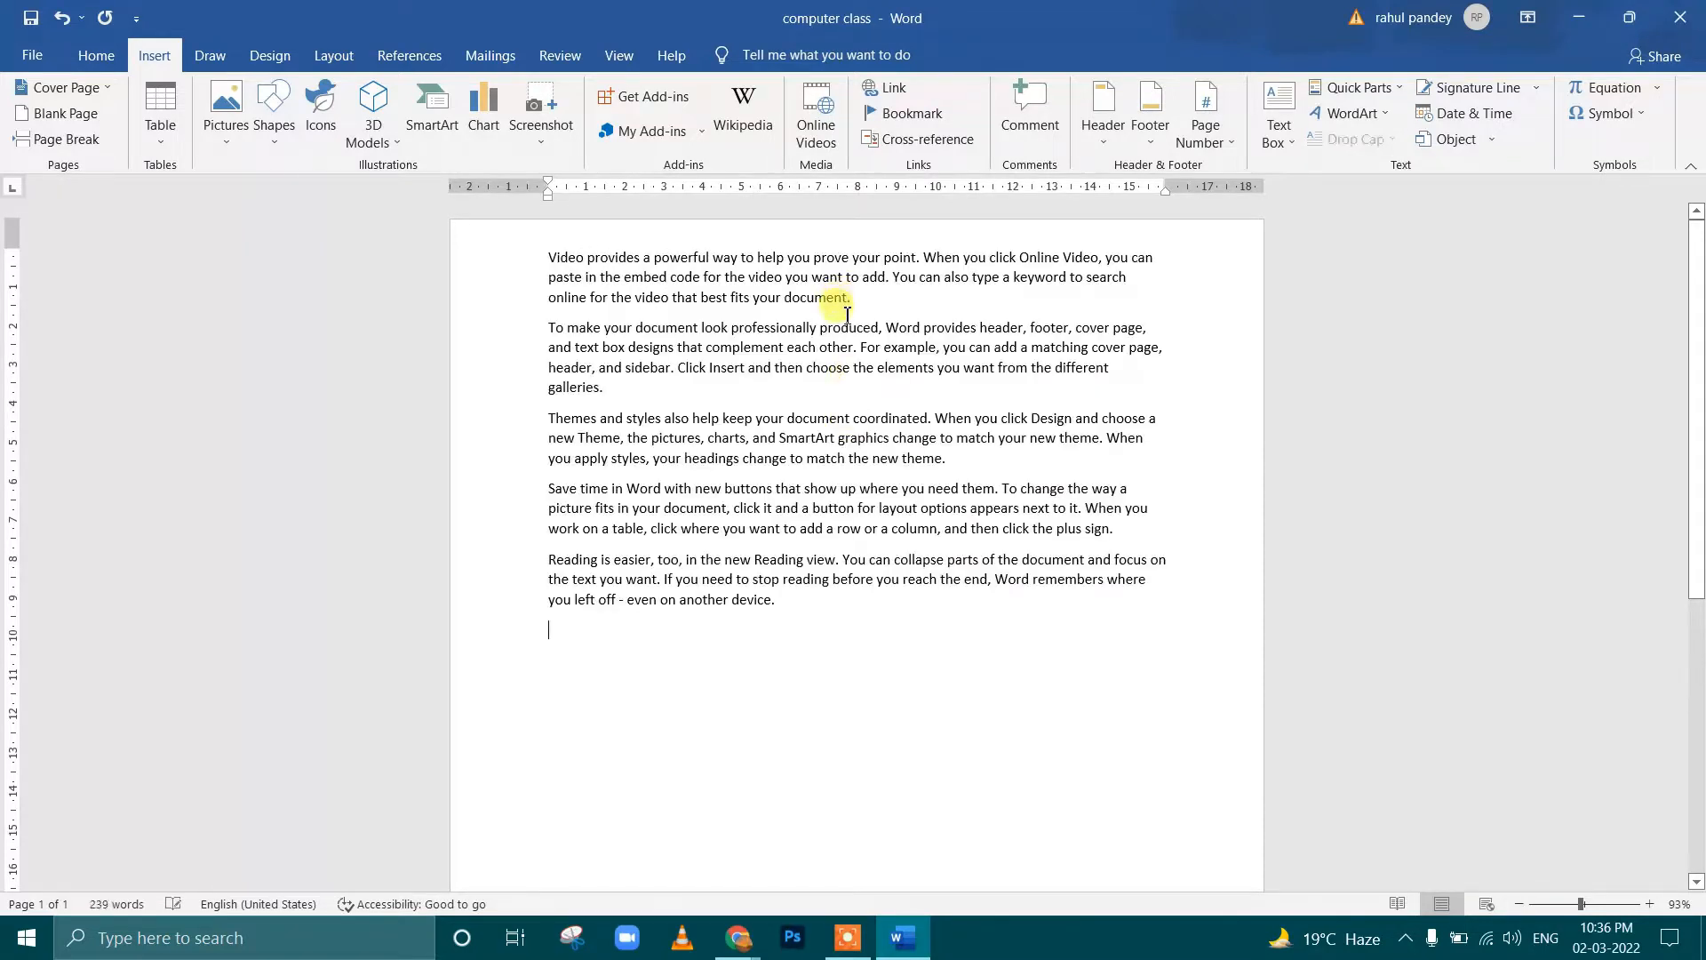
Add several empty lines below the last generated paragraph
scroll(845, 472, "down", 5)
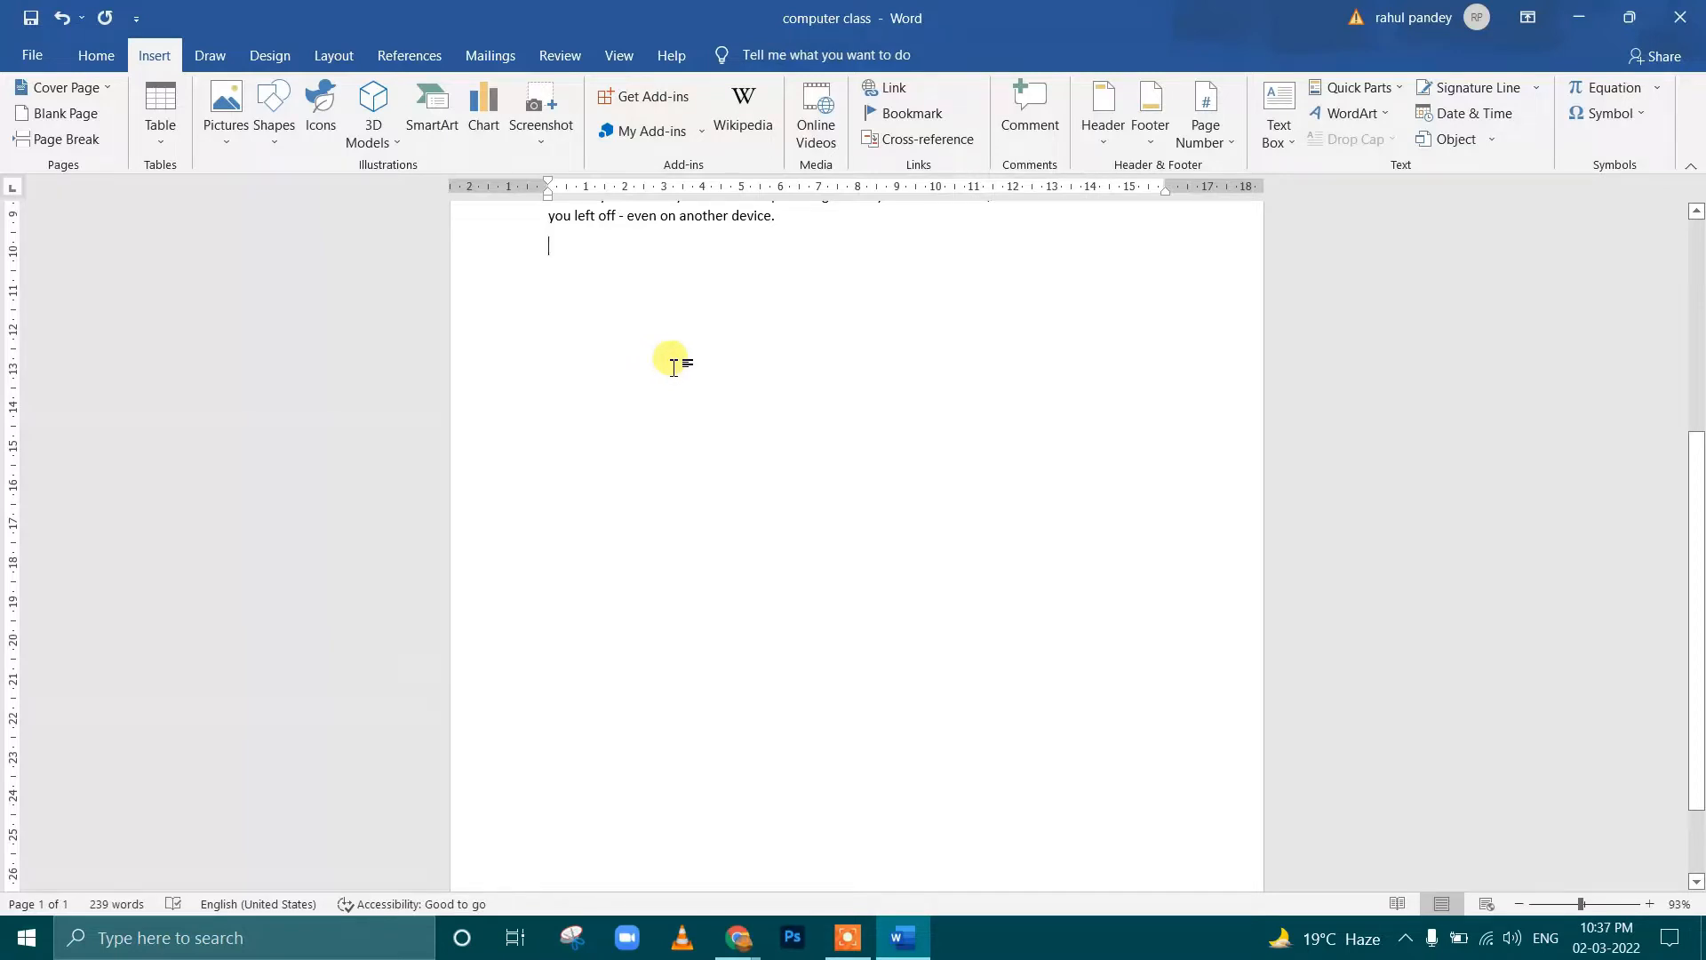
key("XF86MonBrightnessDown")
key("XF86MonBrightnessDown")
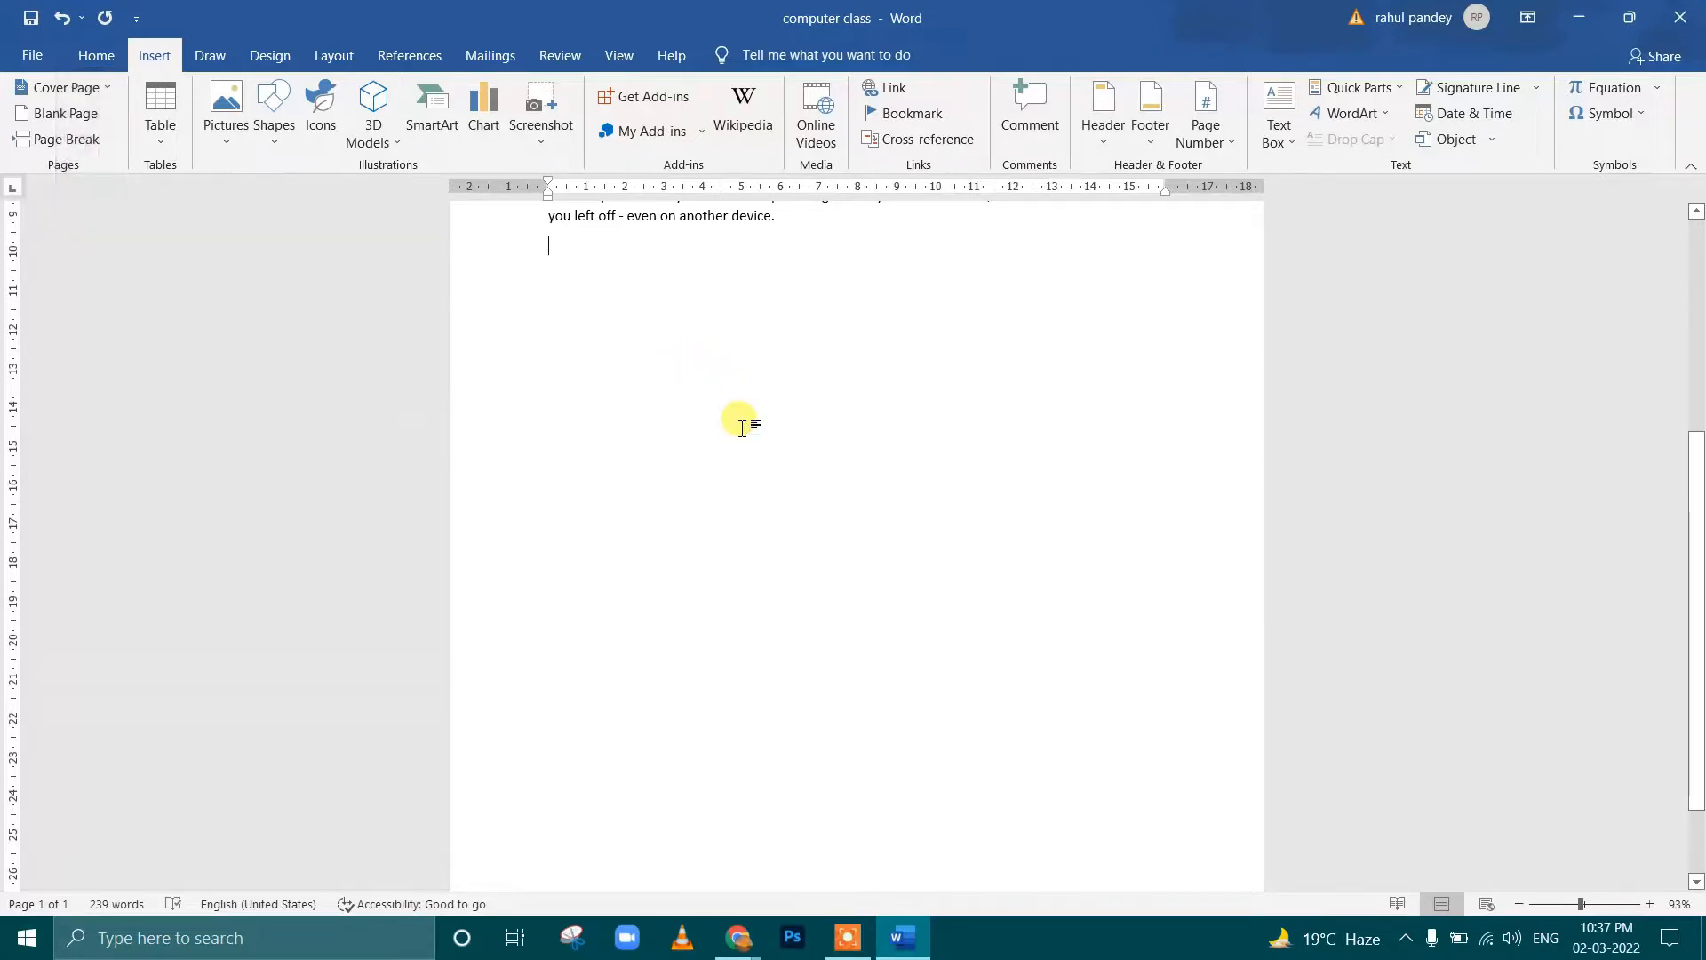
key("Return")
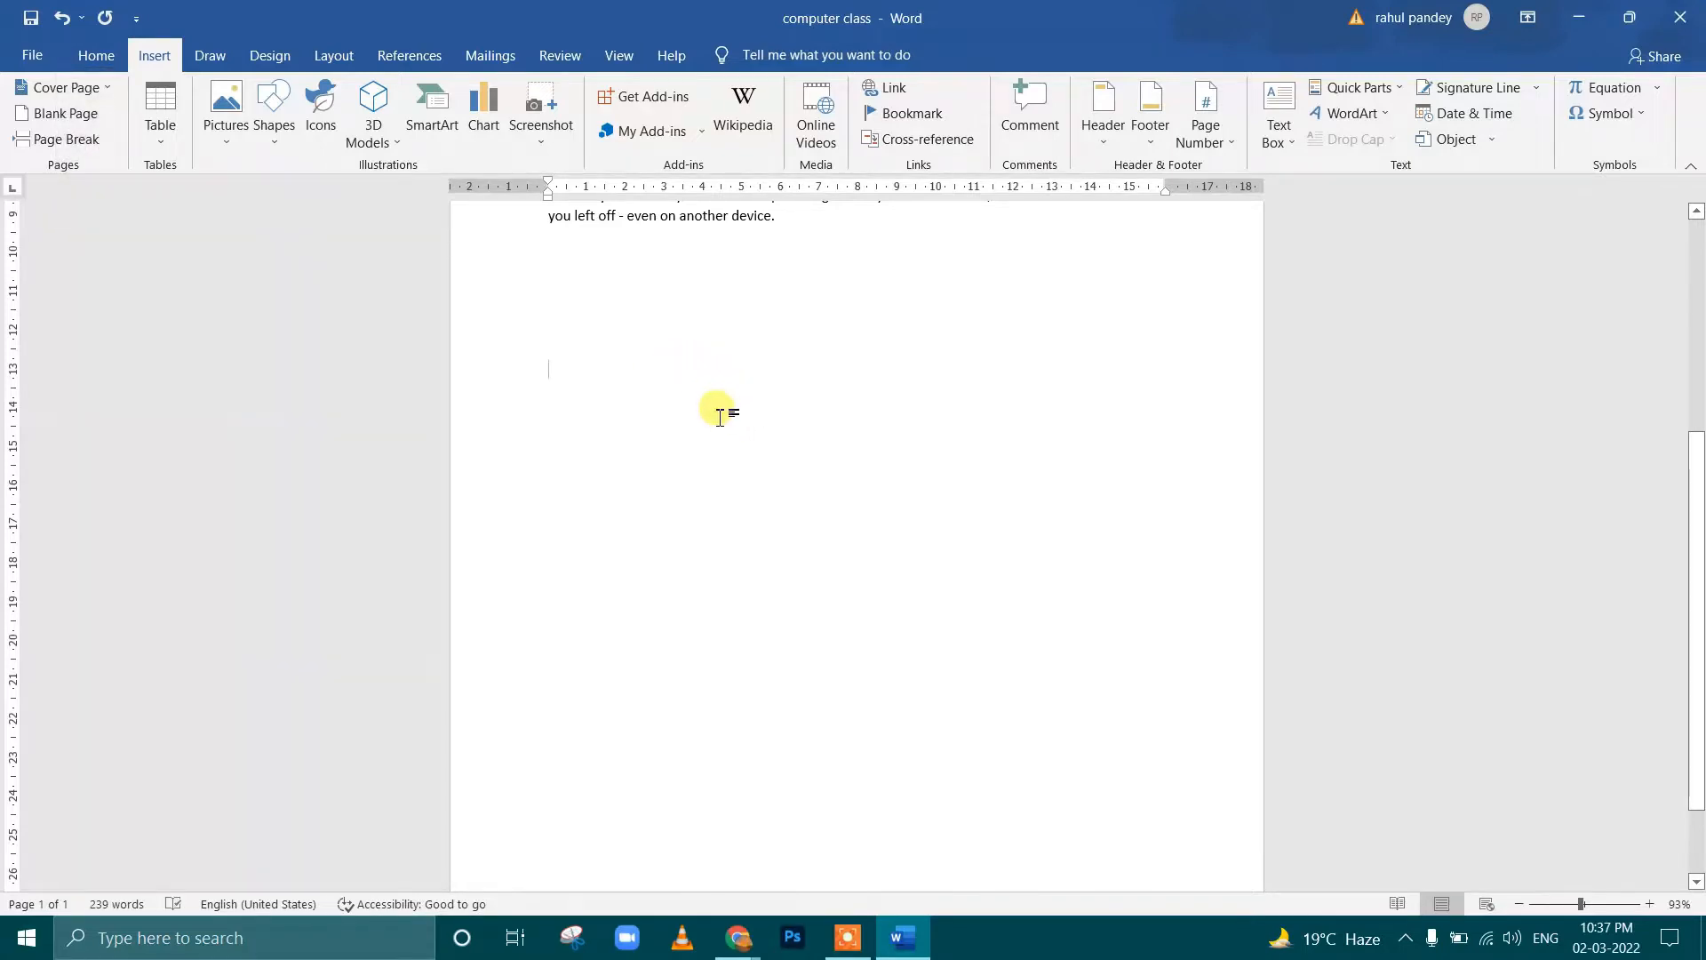
scroll(723, 422, "down", 2)
scroll(729, 418, "up", 4)
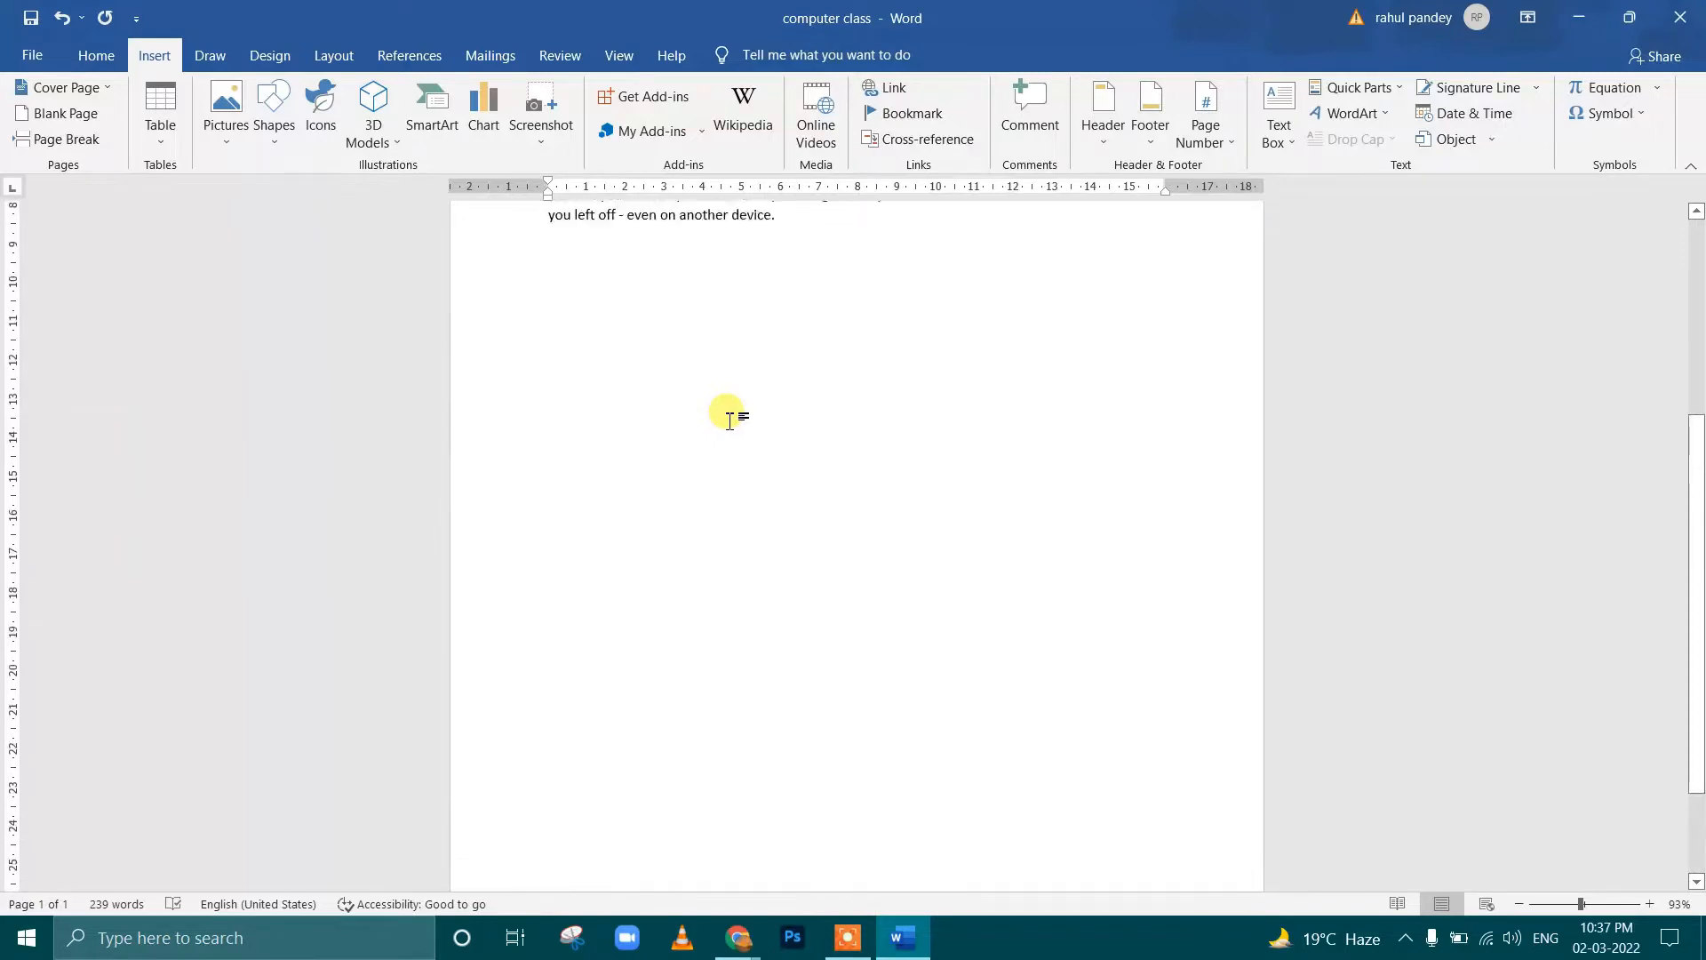
scroll(732, 420, "up", 2)
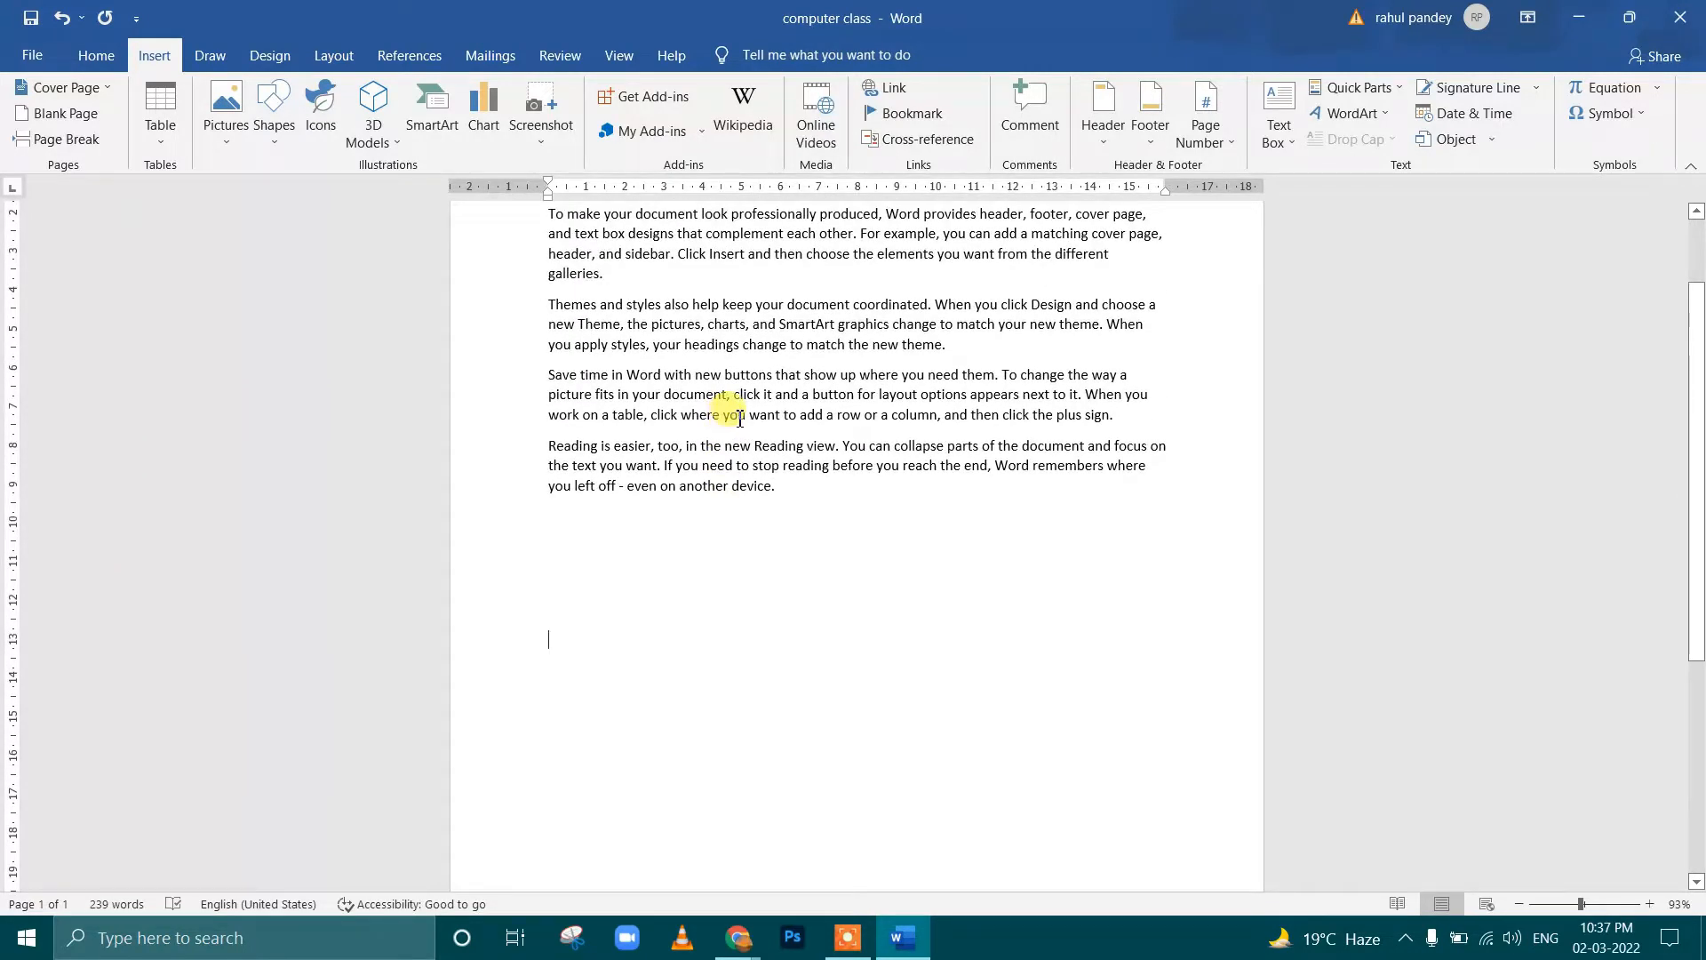
scroll(740, 417, "up", 3)
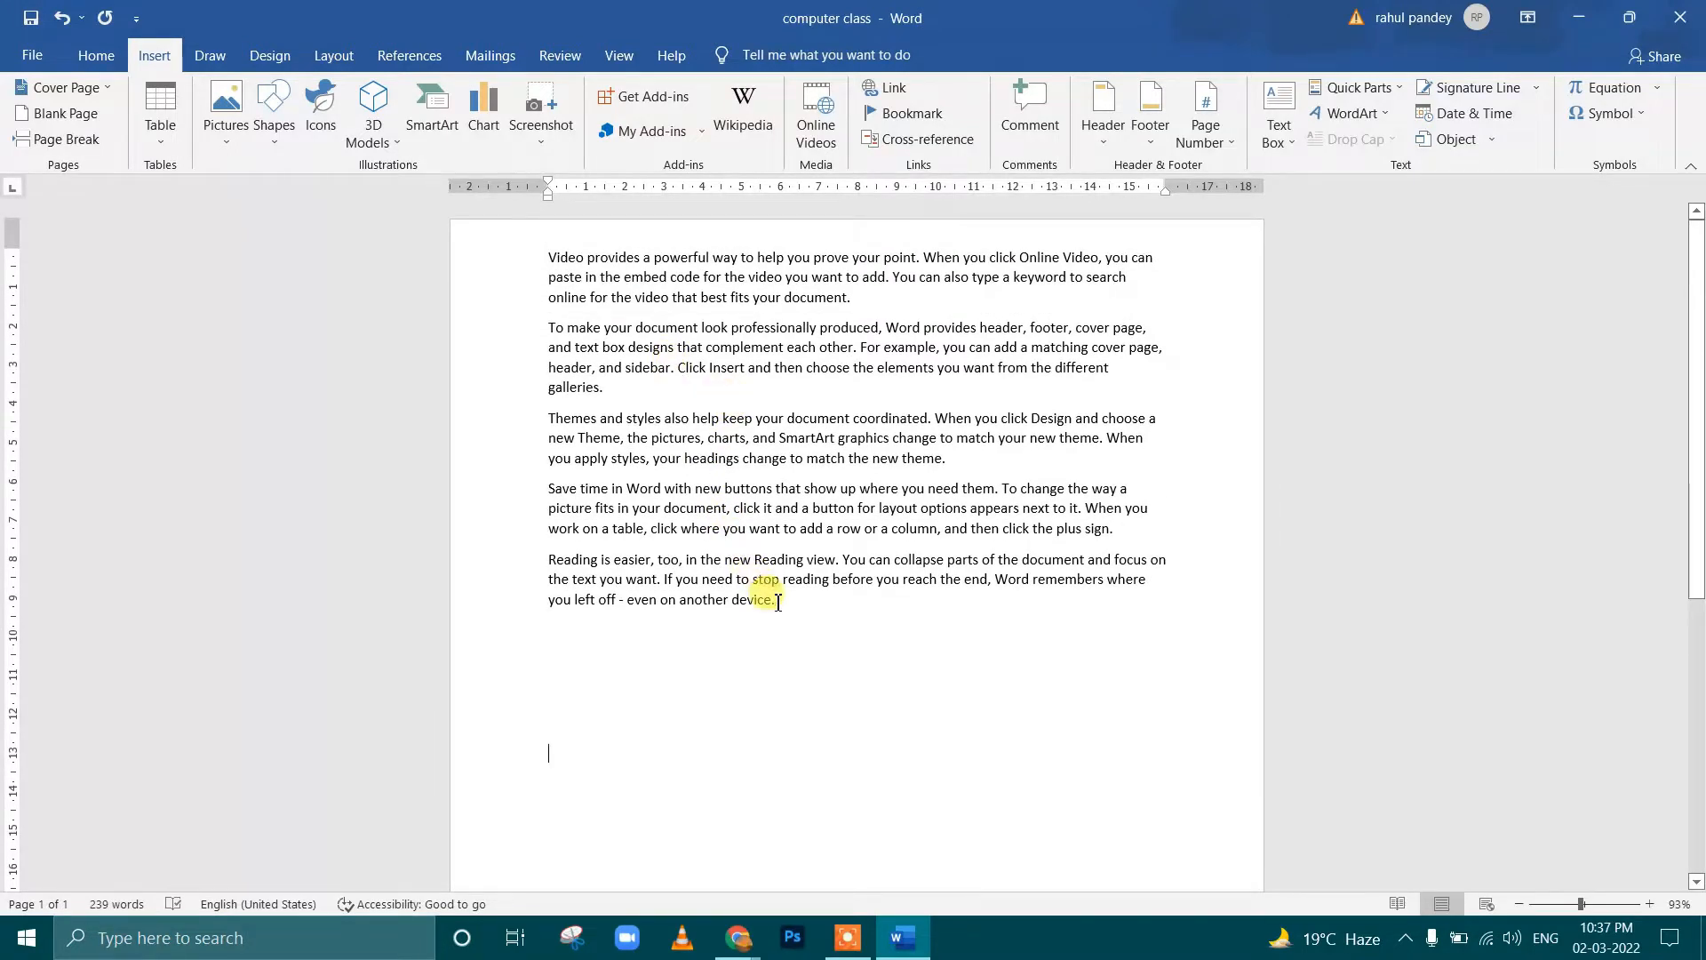
Insert a blank page before the first paragraph of the generated text
left_click_drag(777, 602, 529, 258)
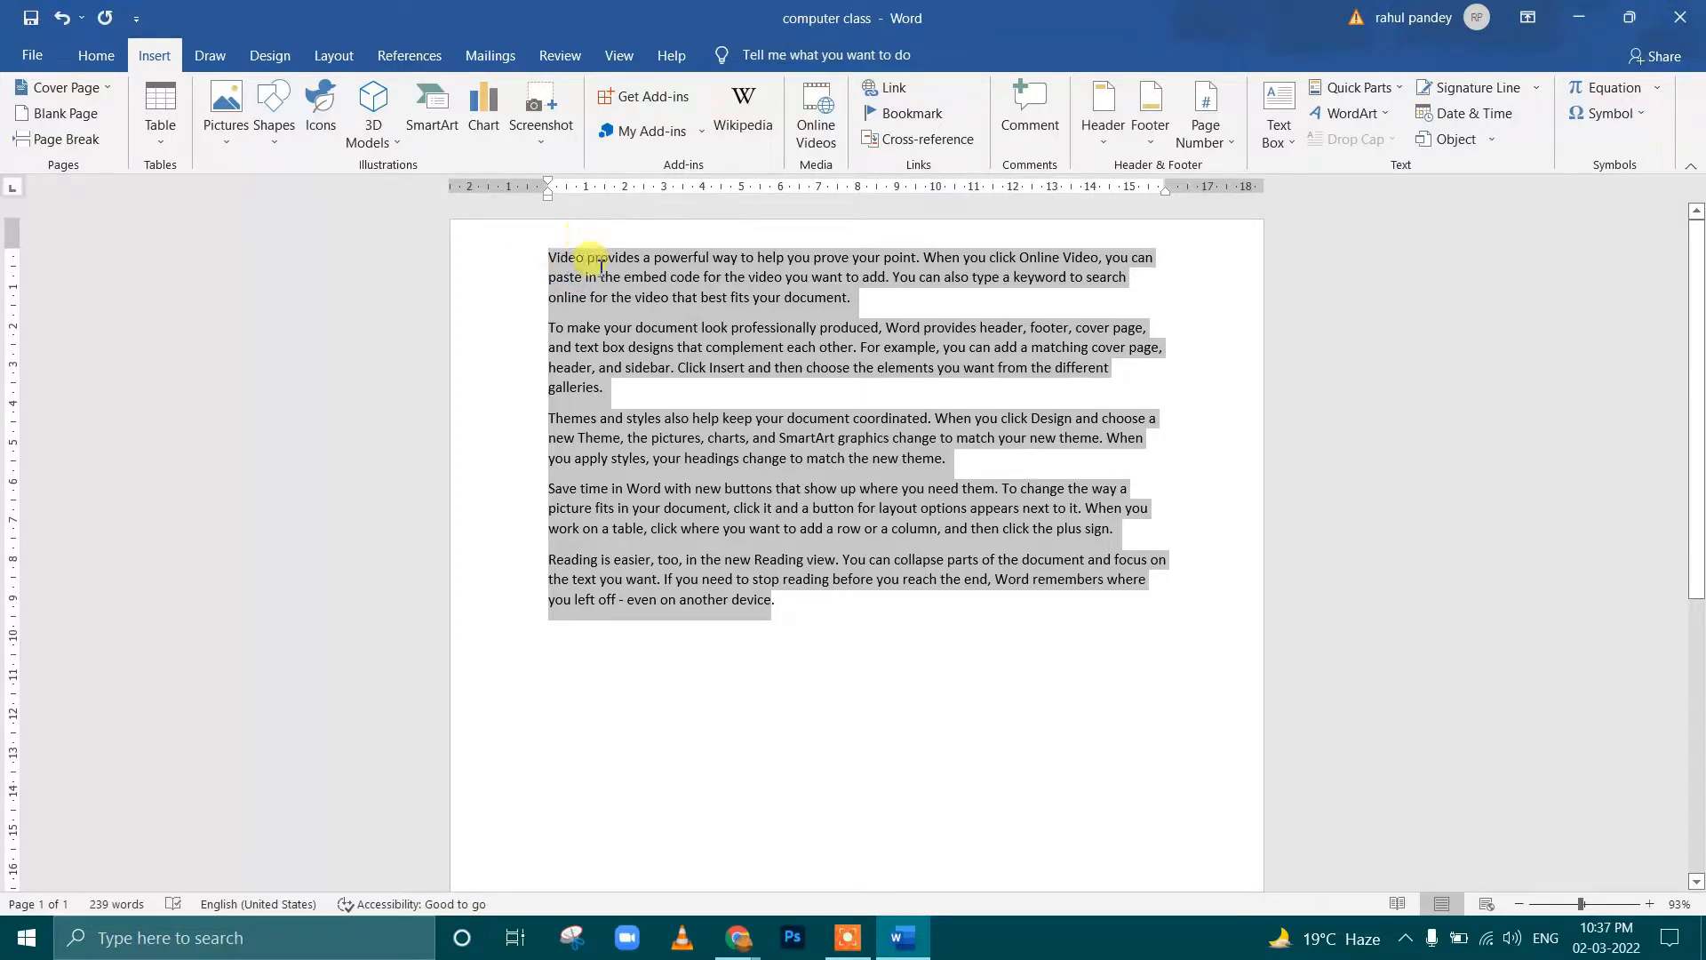
left_click(603, 271)
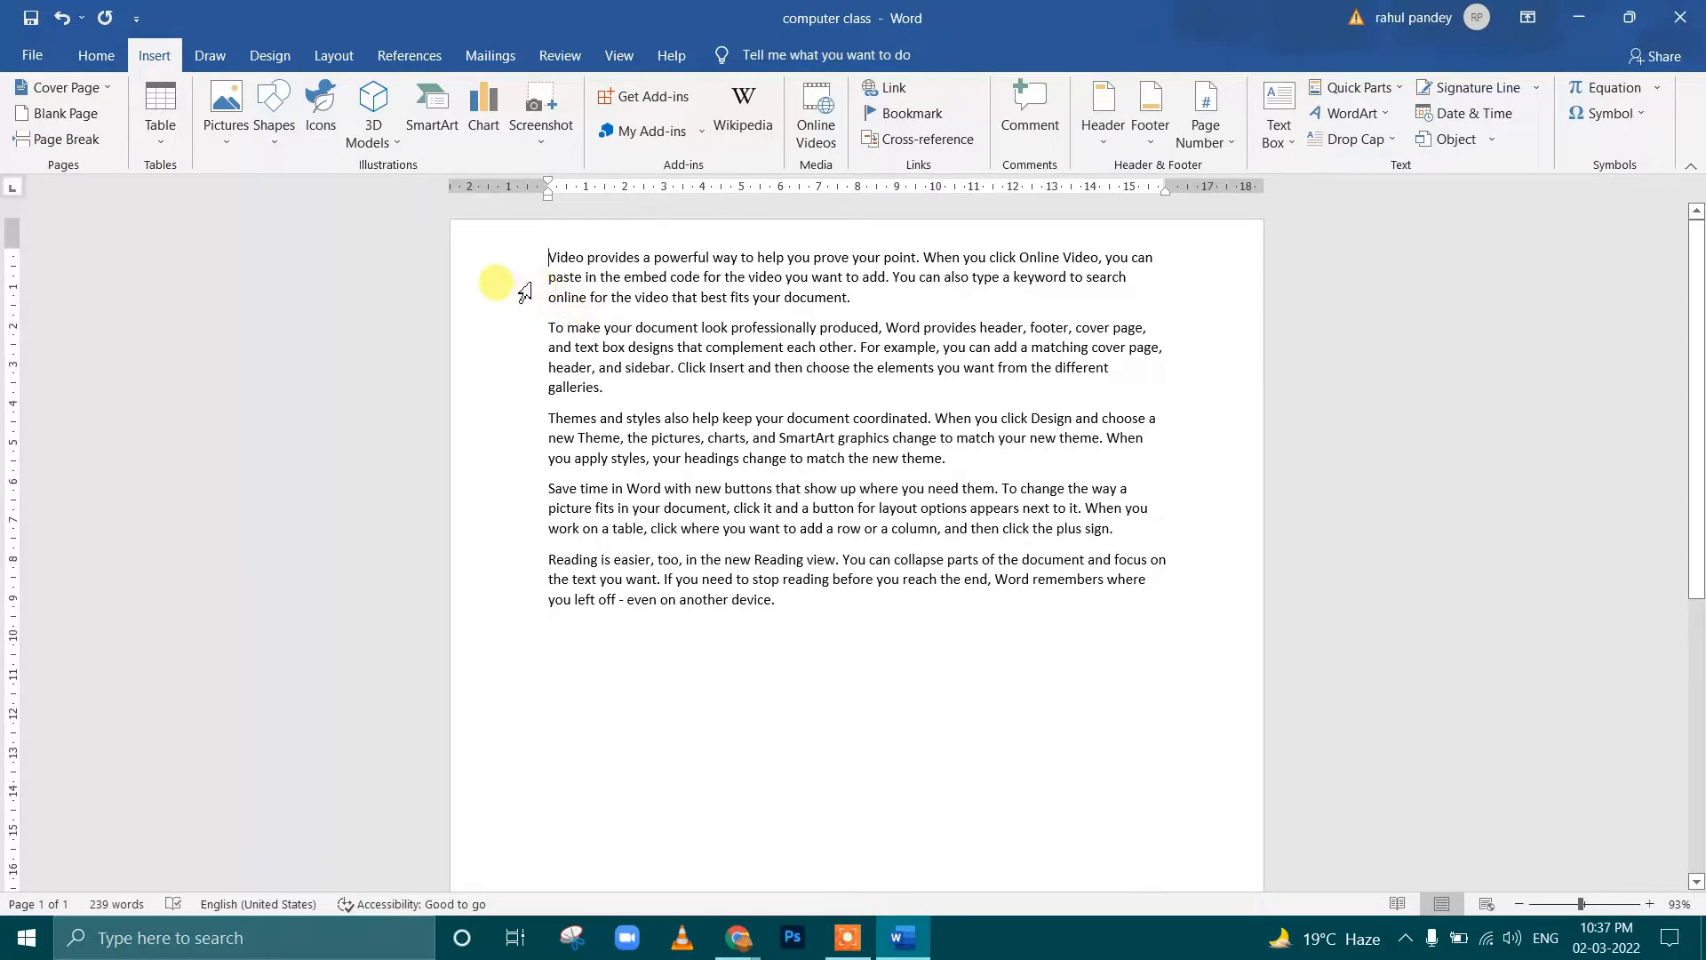
left_click(78, 118)
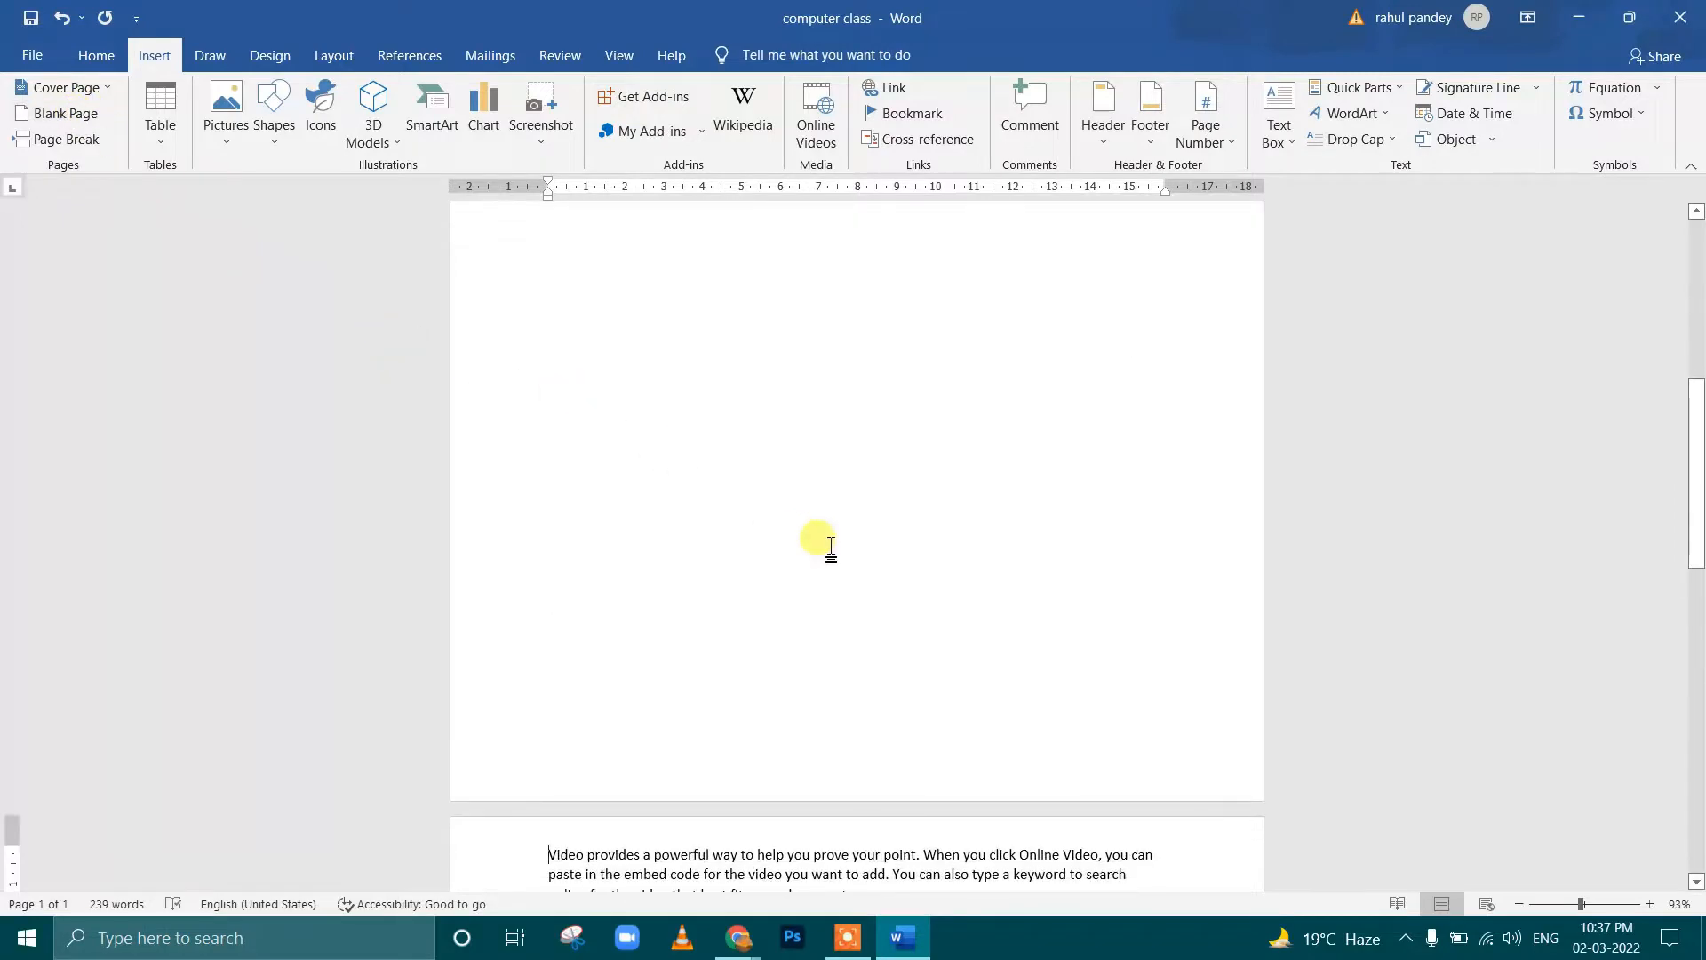
scroll(831, 543, "down", 5)
left_click_drag(578, 442, 735, 685)
left_click(706, 557)
scroll(717, 395, "up", 8)
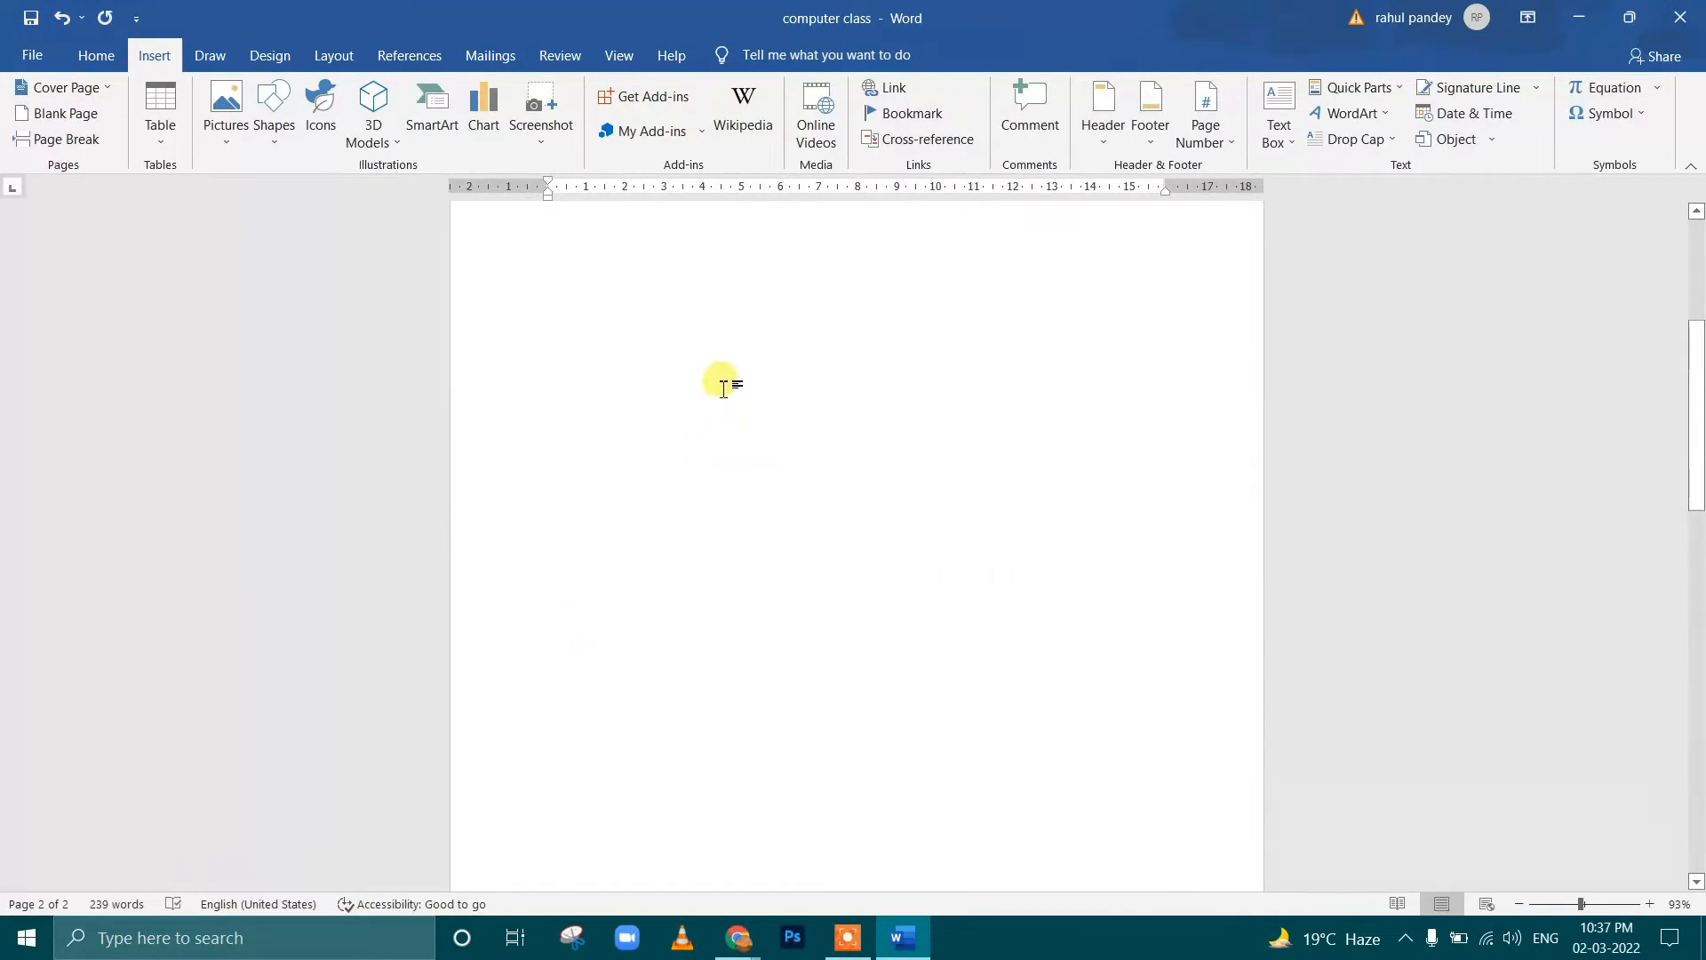
scroll(703, 367, "up", 1)
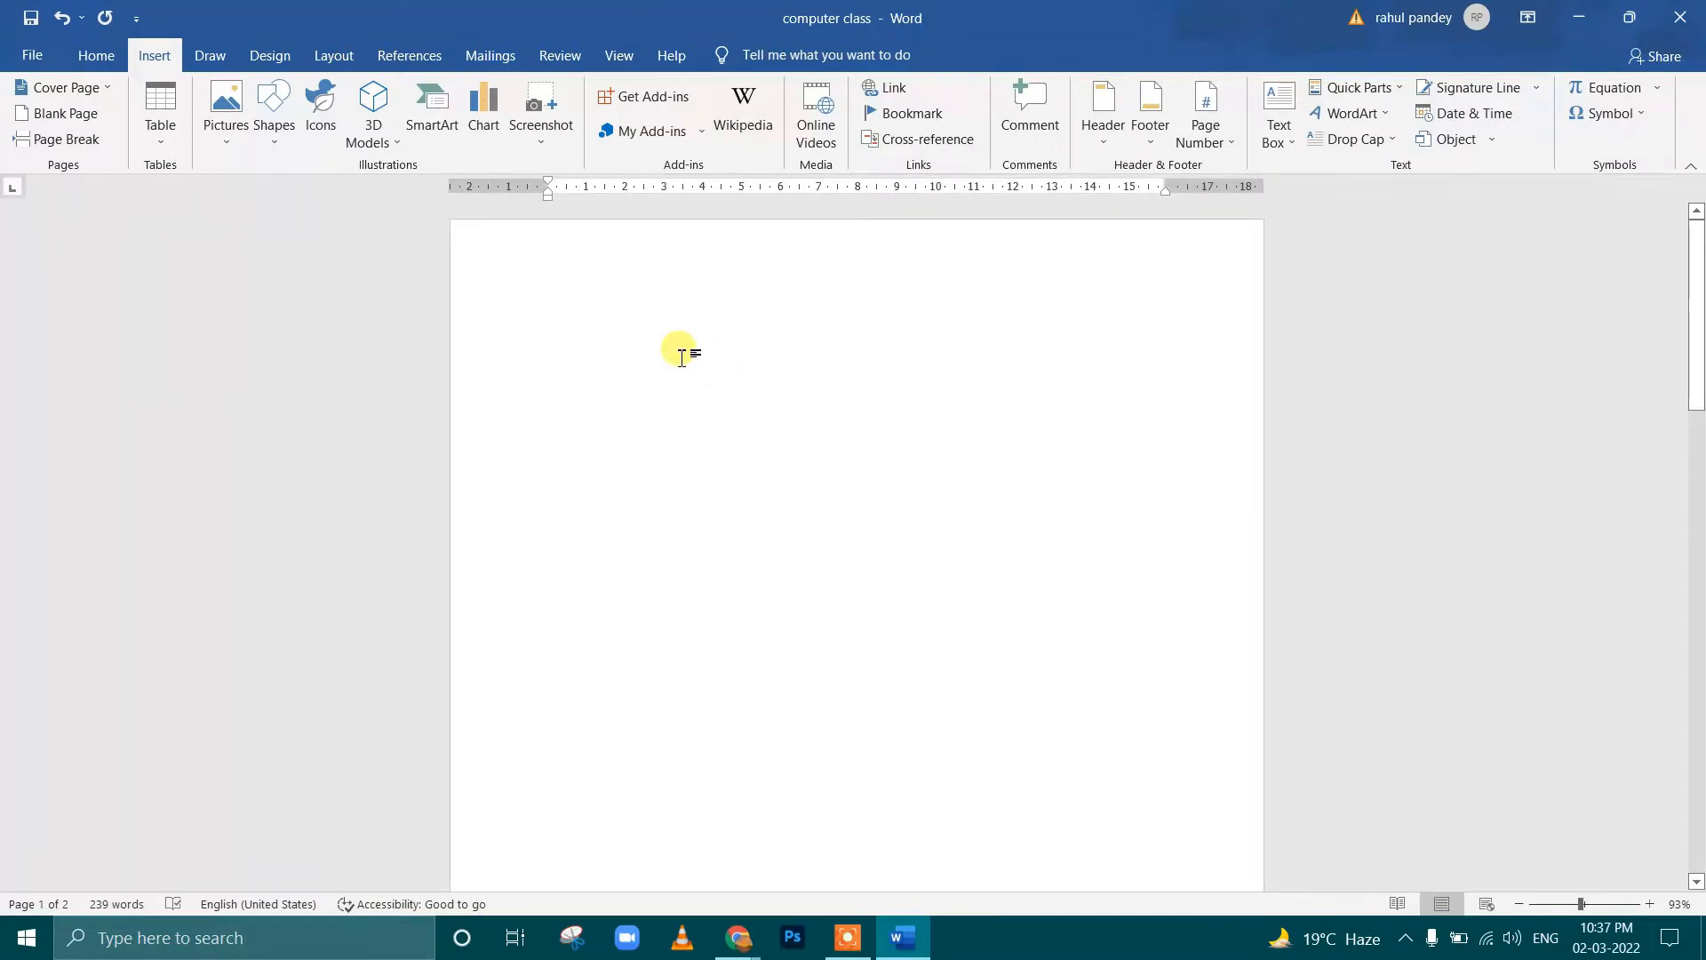
Examine the paragraphs on the second page, especially the first two and the point where the third begins
left_click(681, 357)
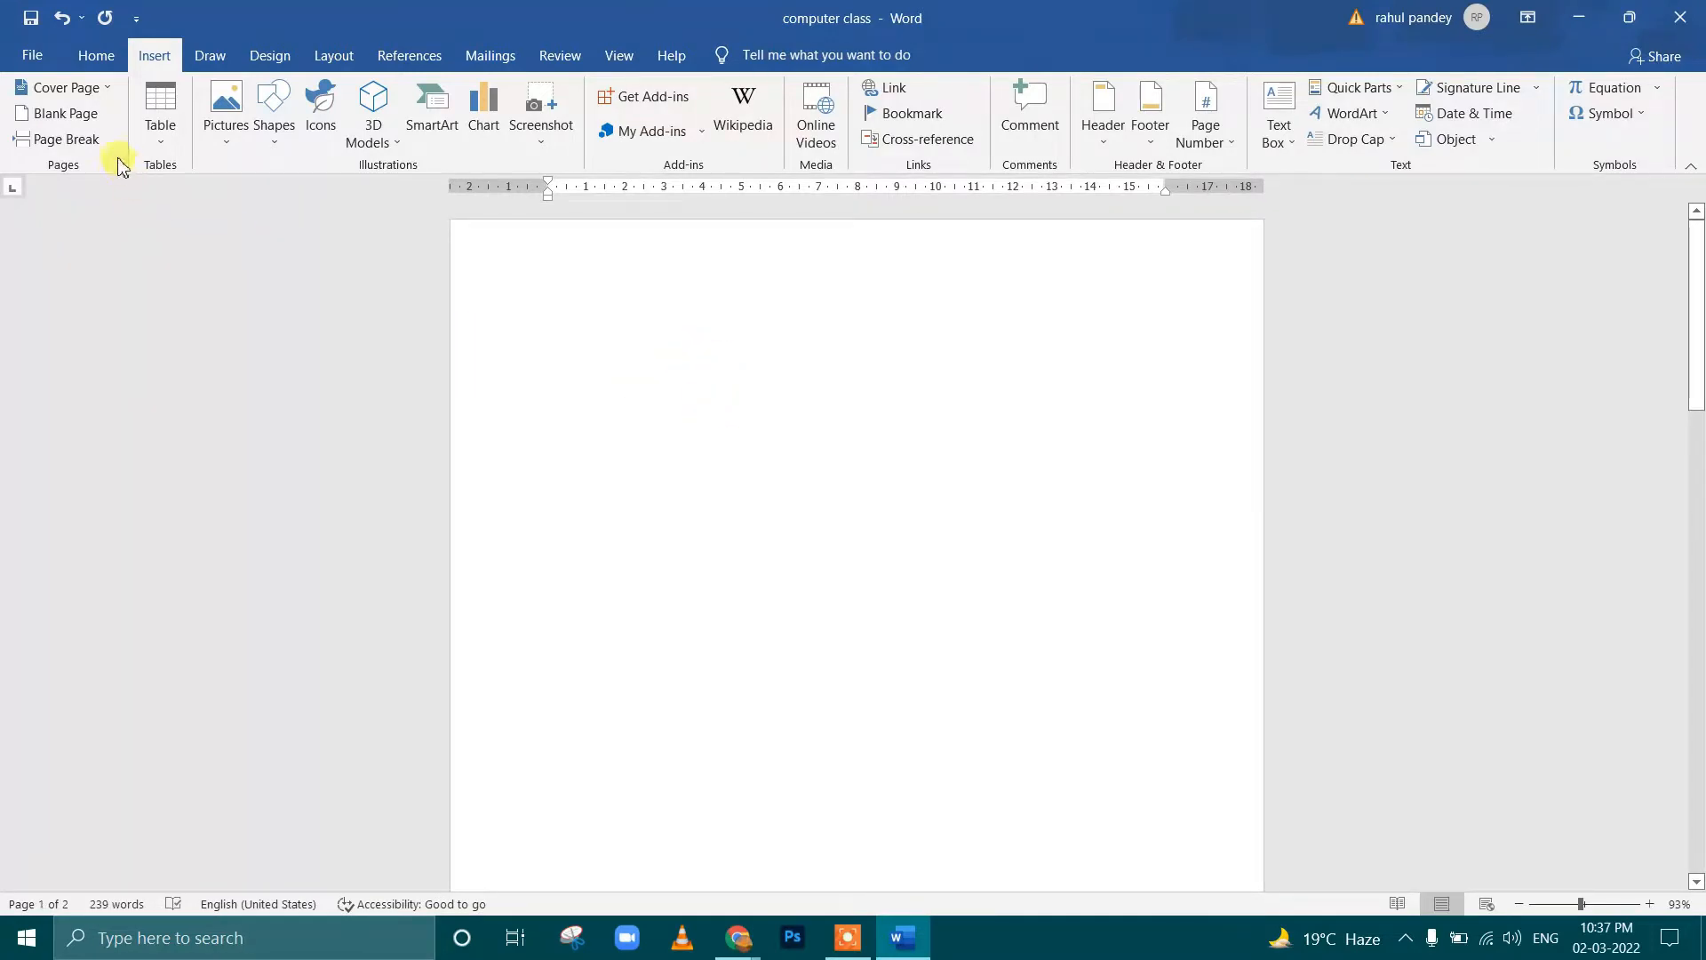
left_click(94, 141)
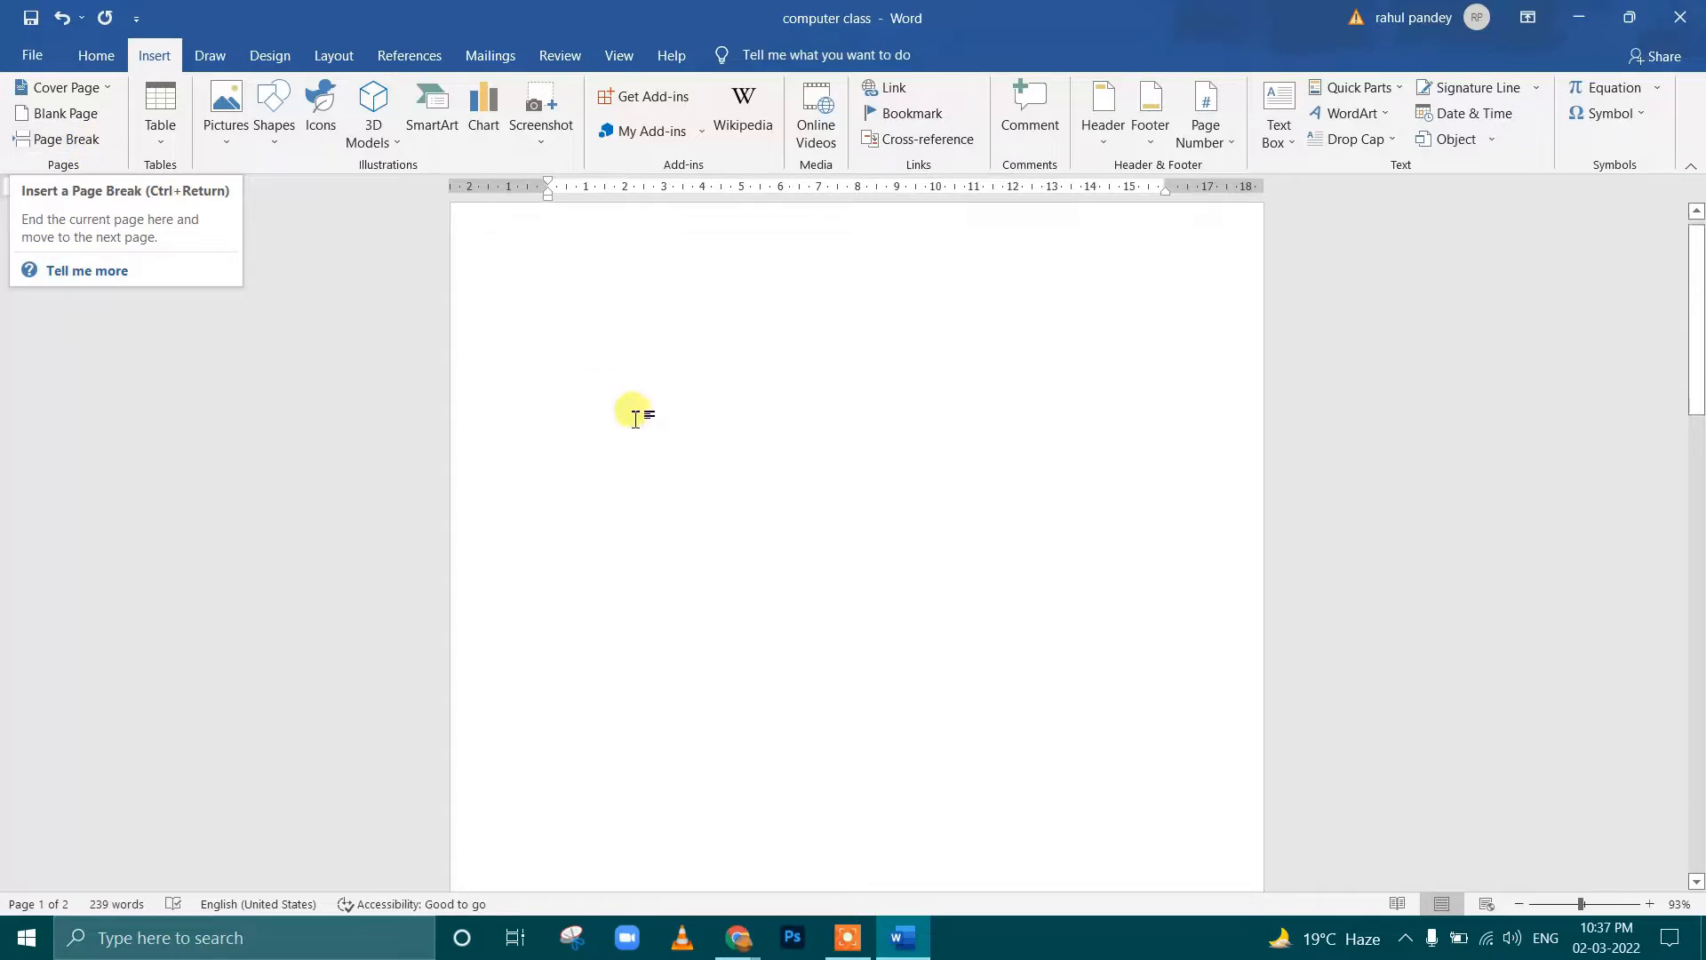
scroll(636, 419, "down", 10)
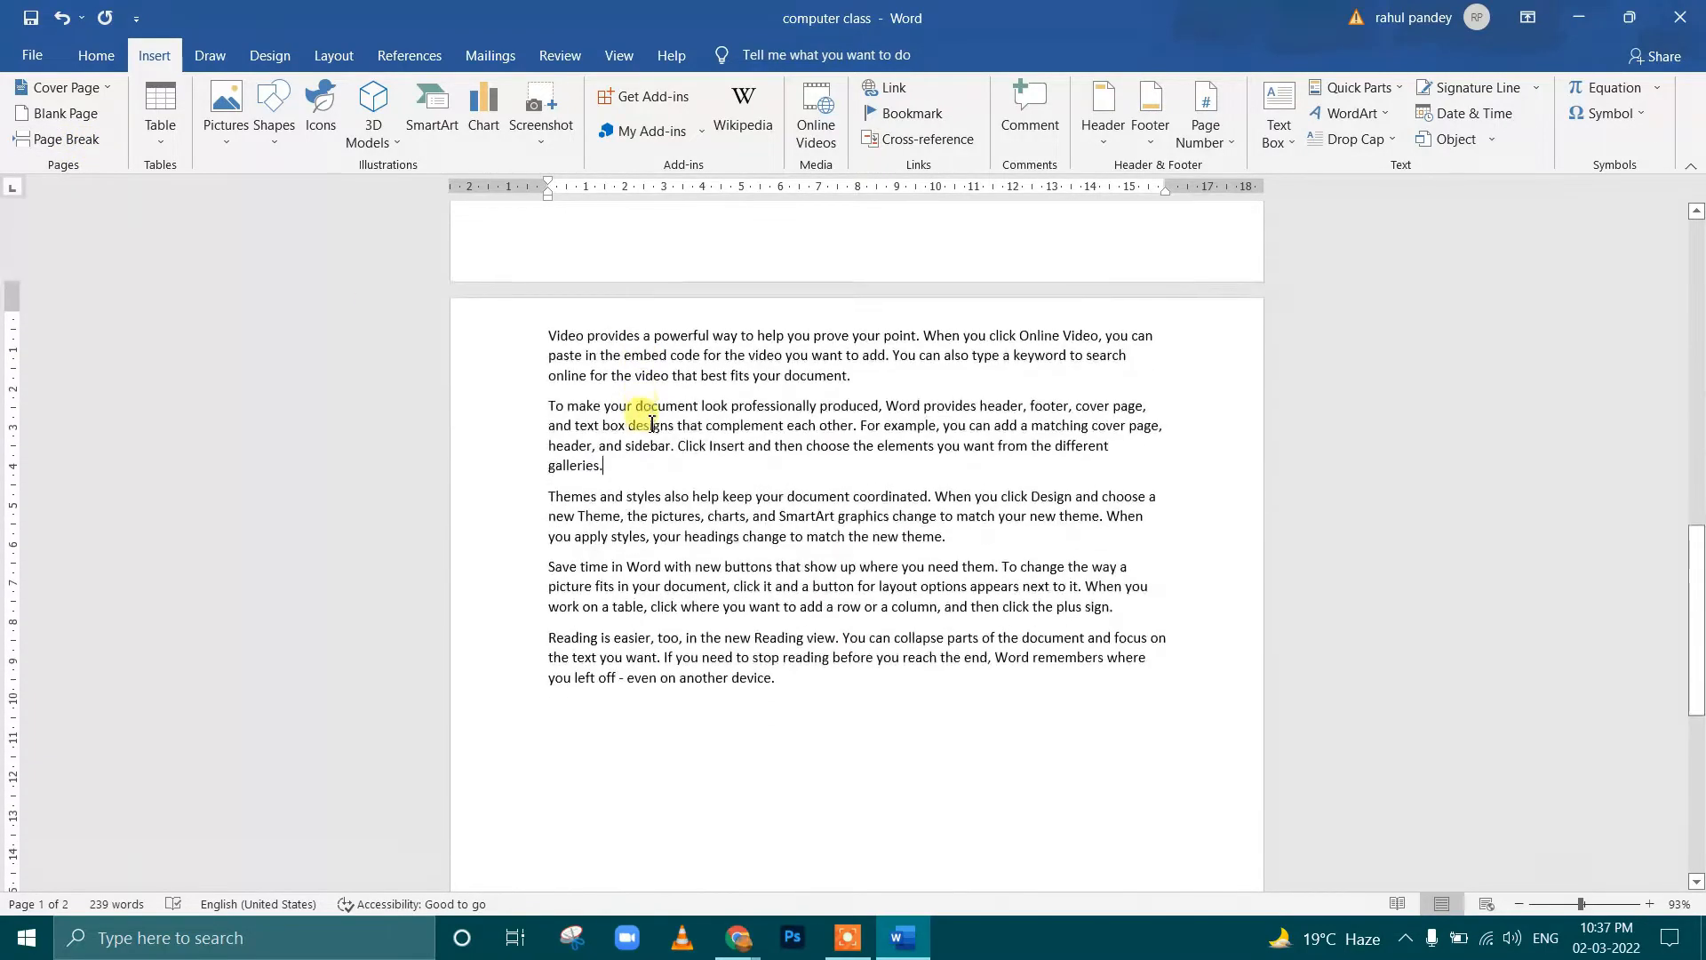
left_click_drag(856, 360, 493, 300)
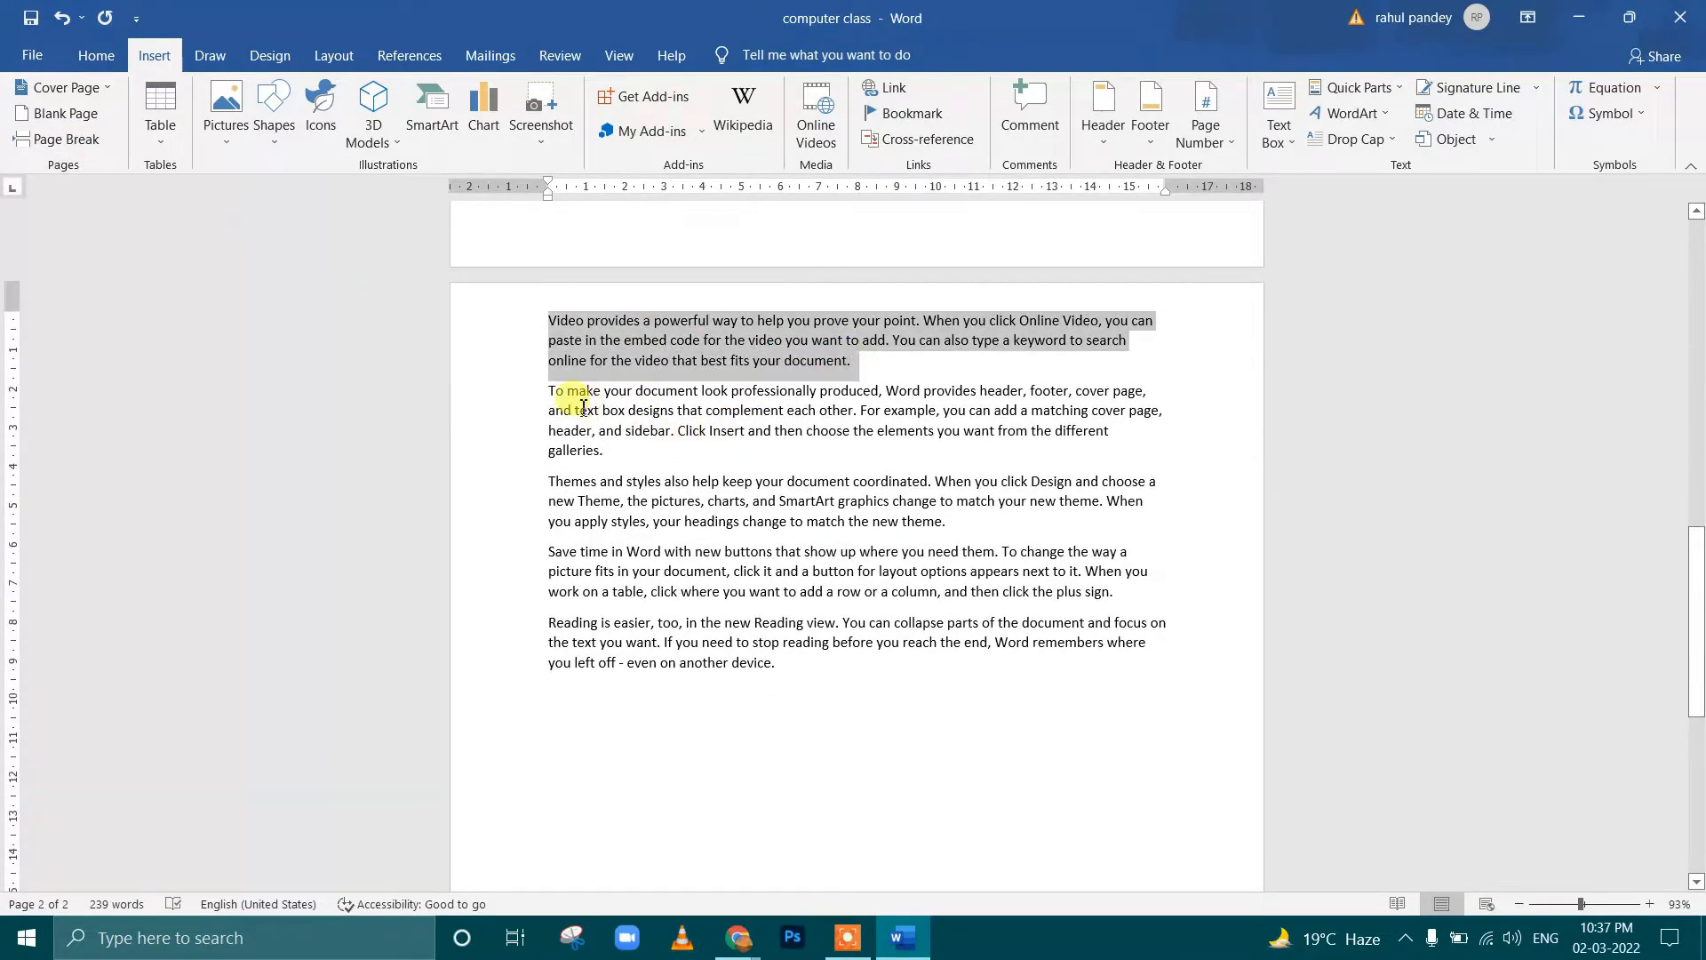
left_click_drag(552, 385, 794, 528)
left_click(685, 428)
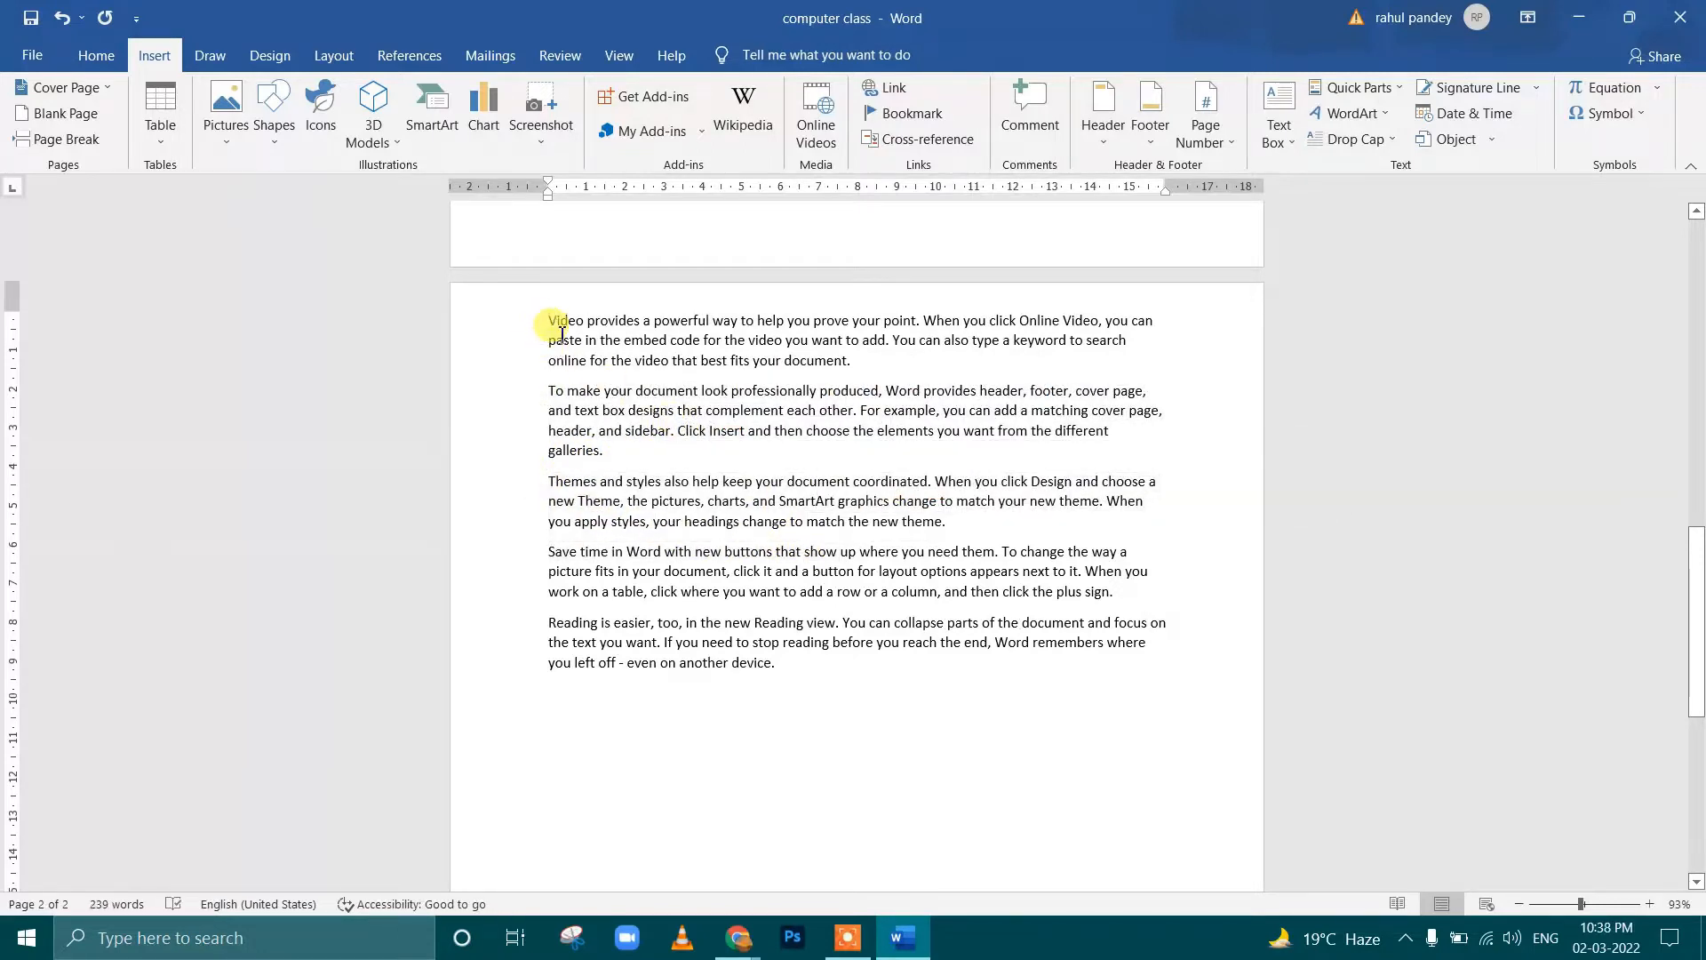
left_click_drag(561, 333, 582, 445)
left_click(635, 452)
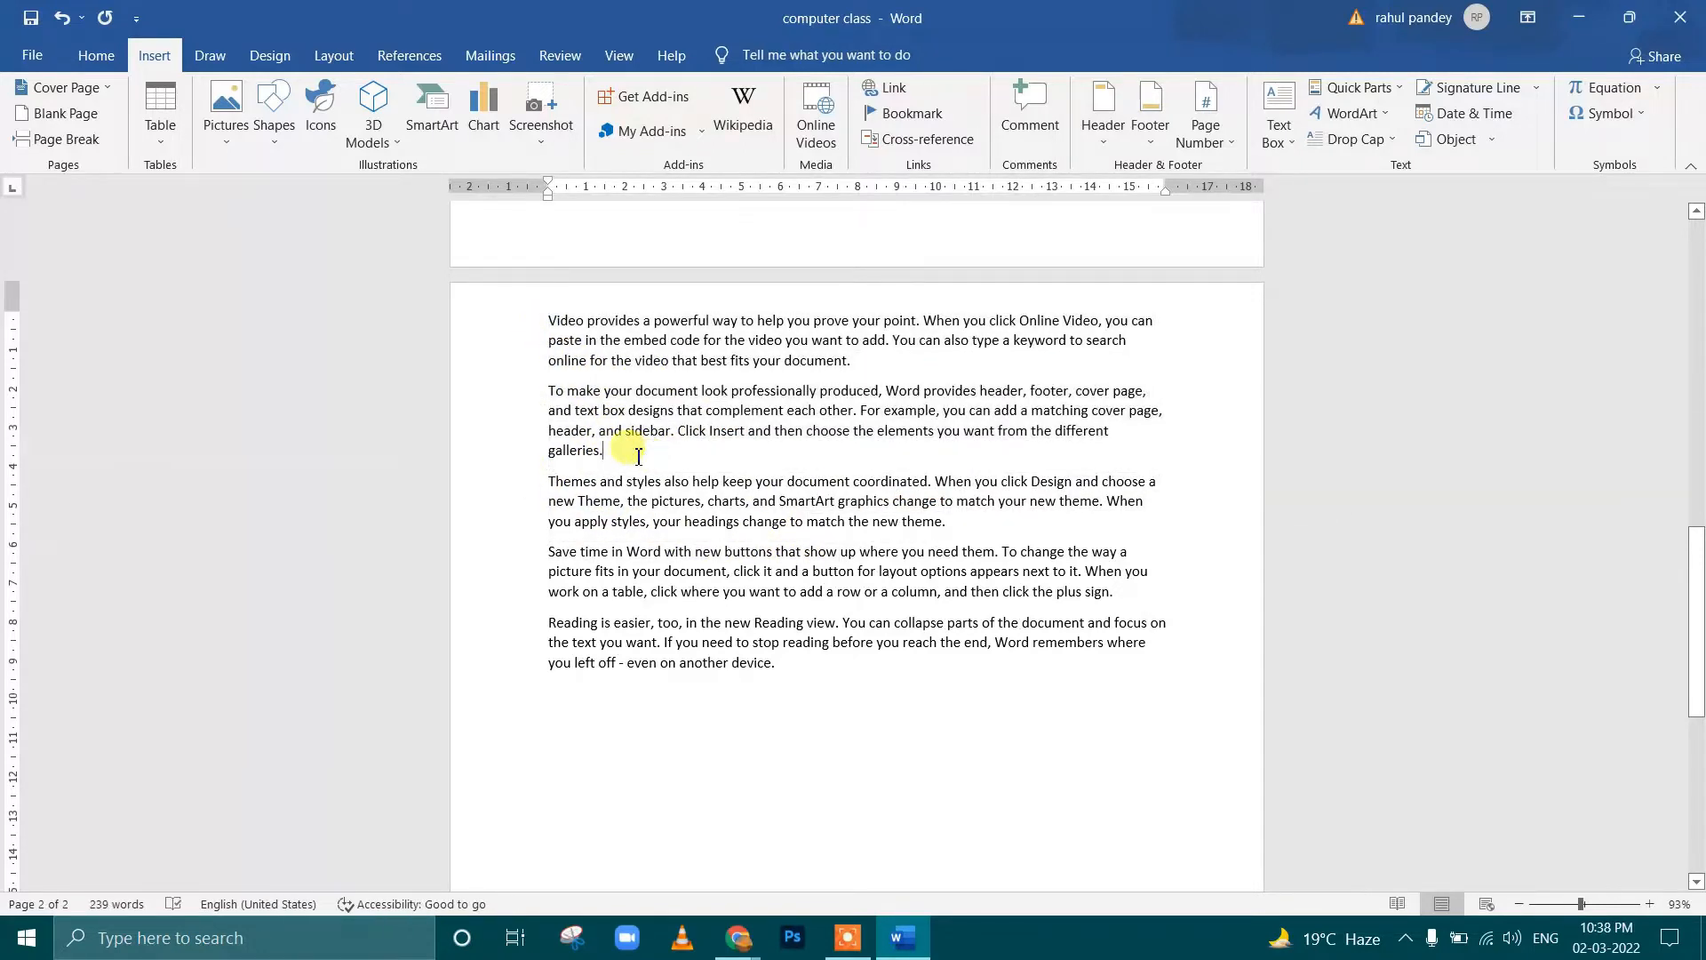
scroll(696, 476, "down", 7)
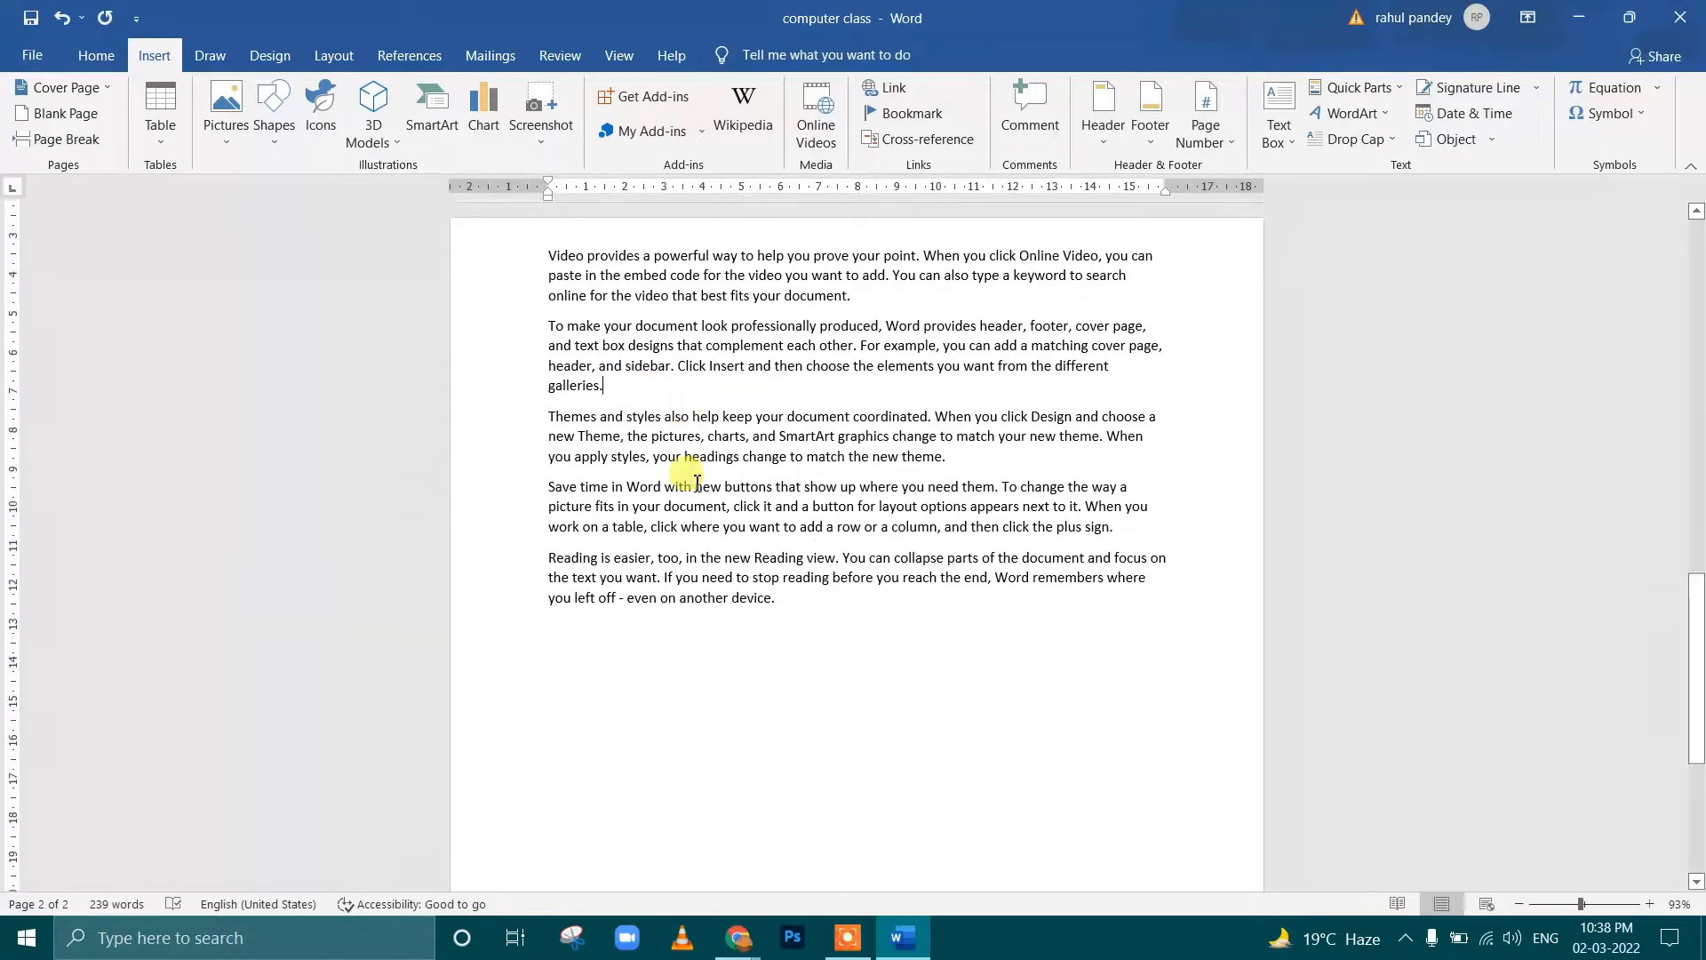
scroll(696, 475, "up", 7)
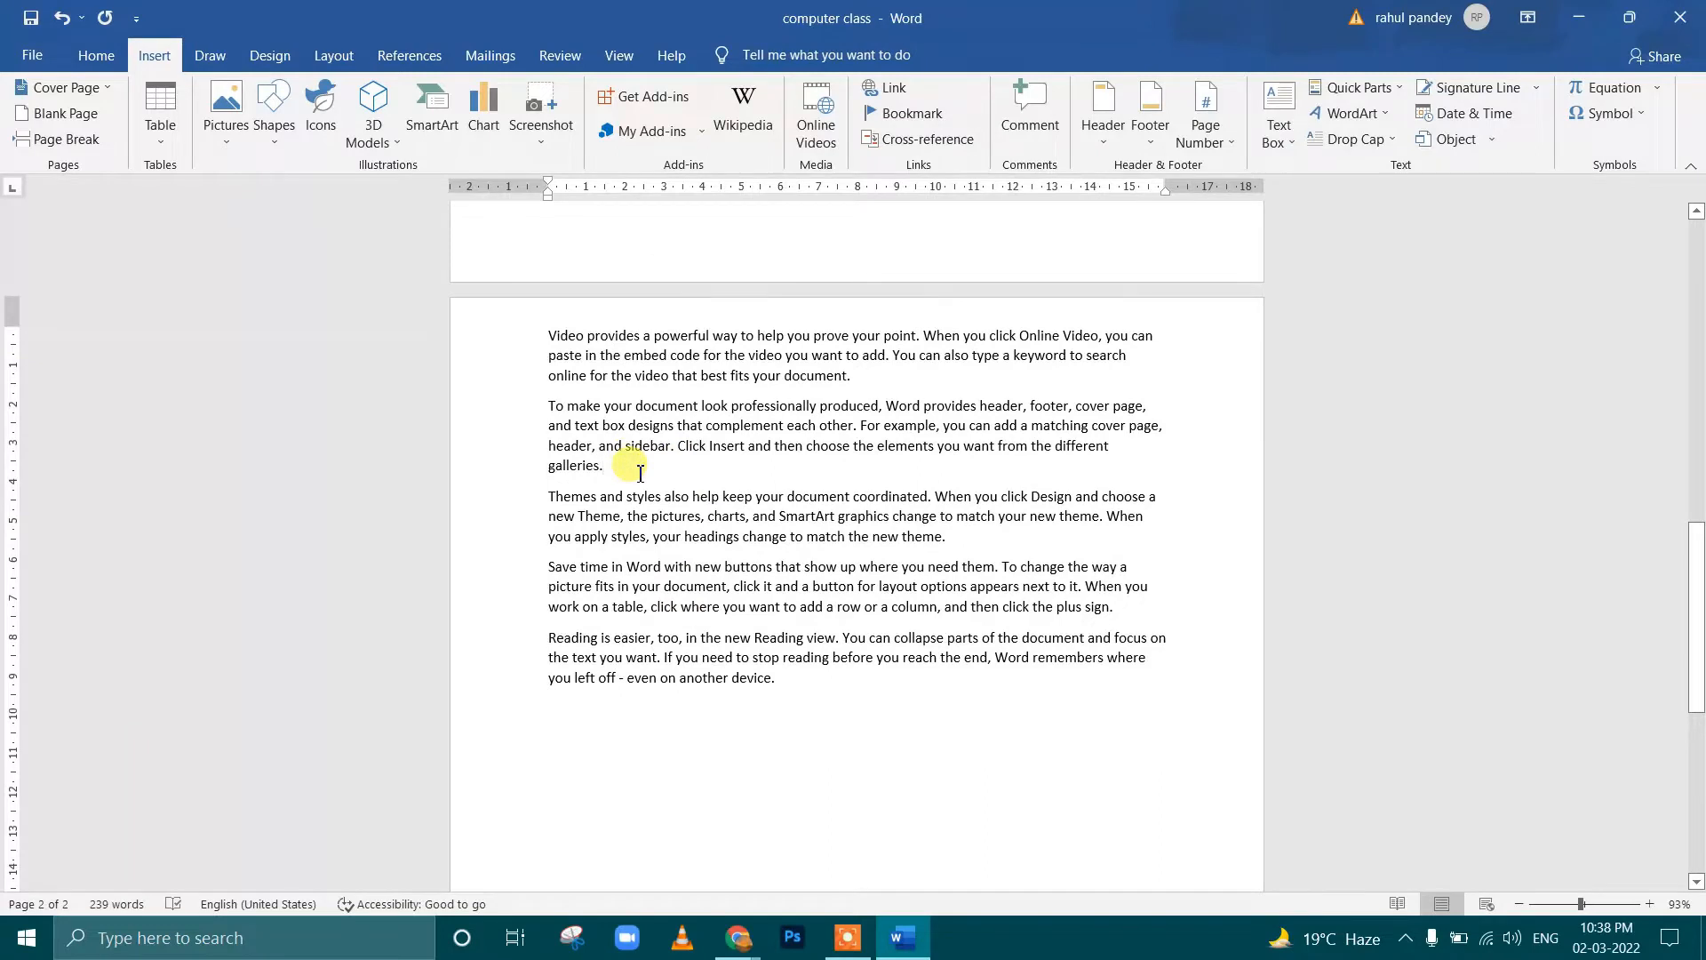
Try pushing the third paragraph down with empty lines after the second paragraph, and undo those lines
left_click(640, 473)
key("Return")
key("Return")
key("Return")
key("Return")
key("Return")
key("Return")
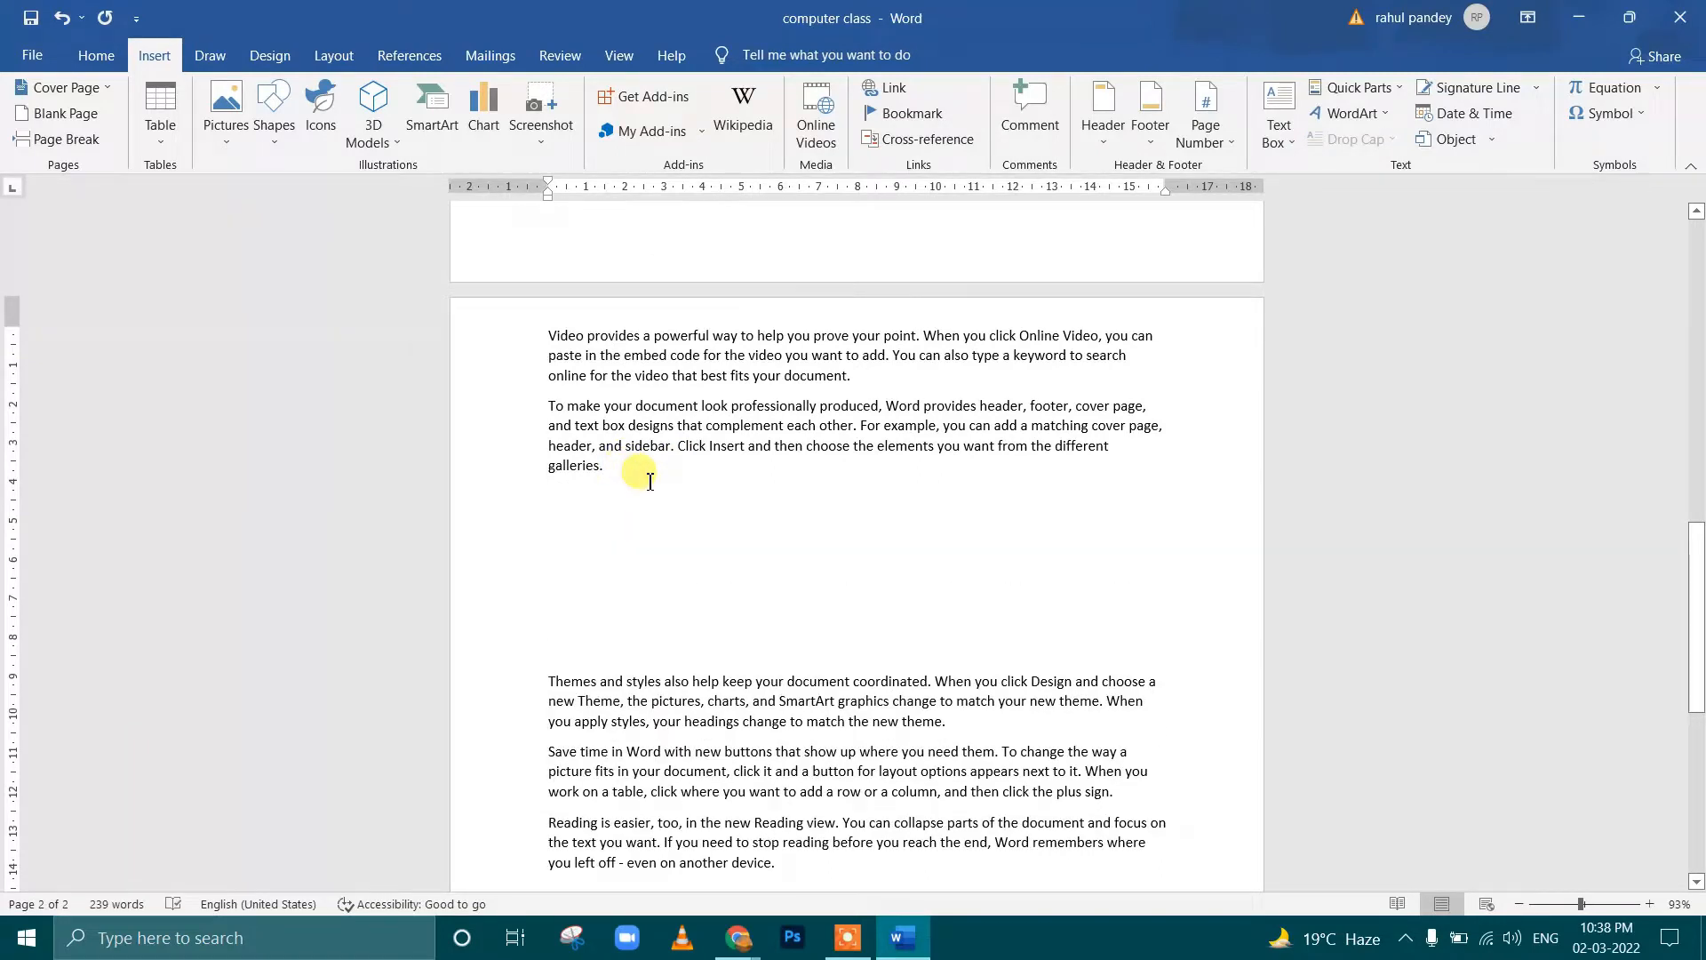
key("ctrl+z")
key("ctrl+z")
key("ctrl+z")
key("ctrl+z")
key("ctrl+z")
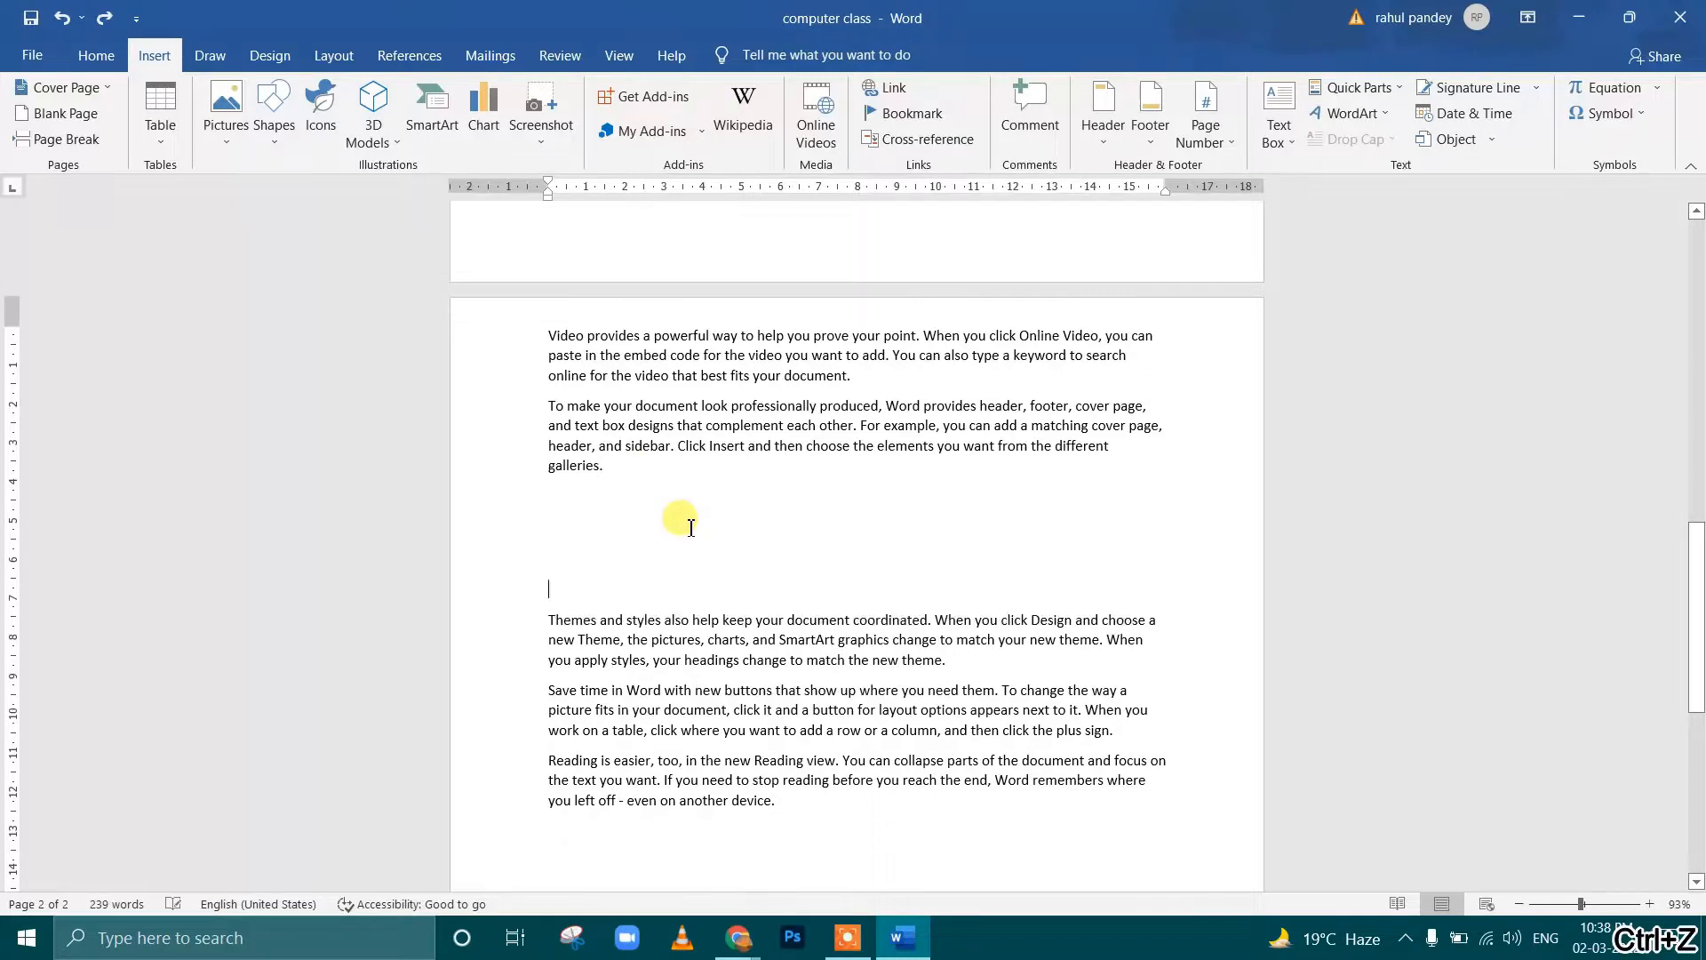
key("ctrl+z")
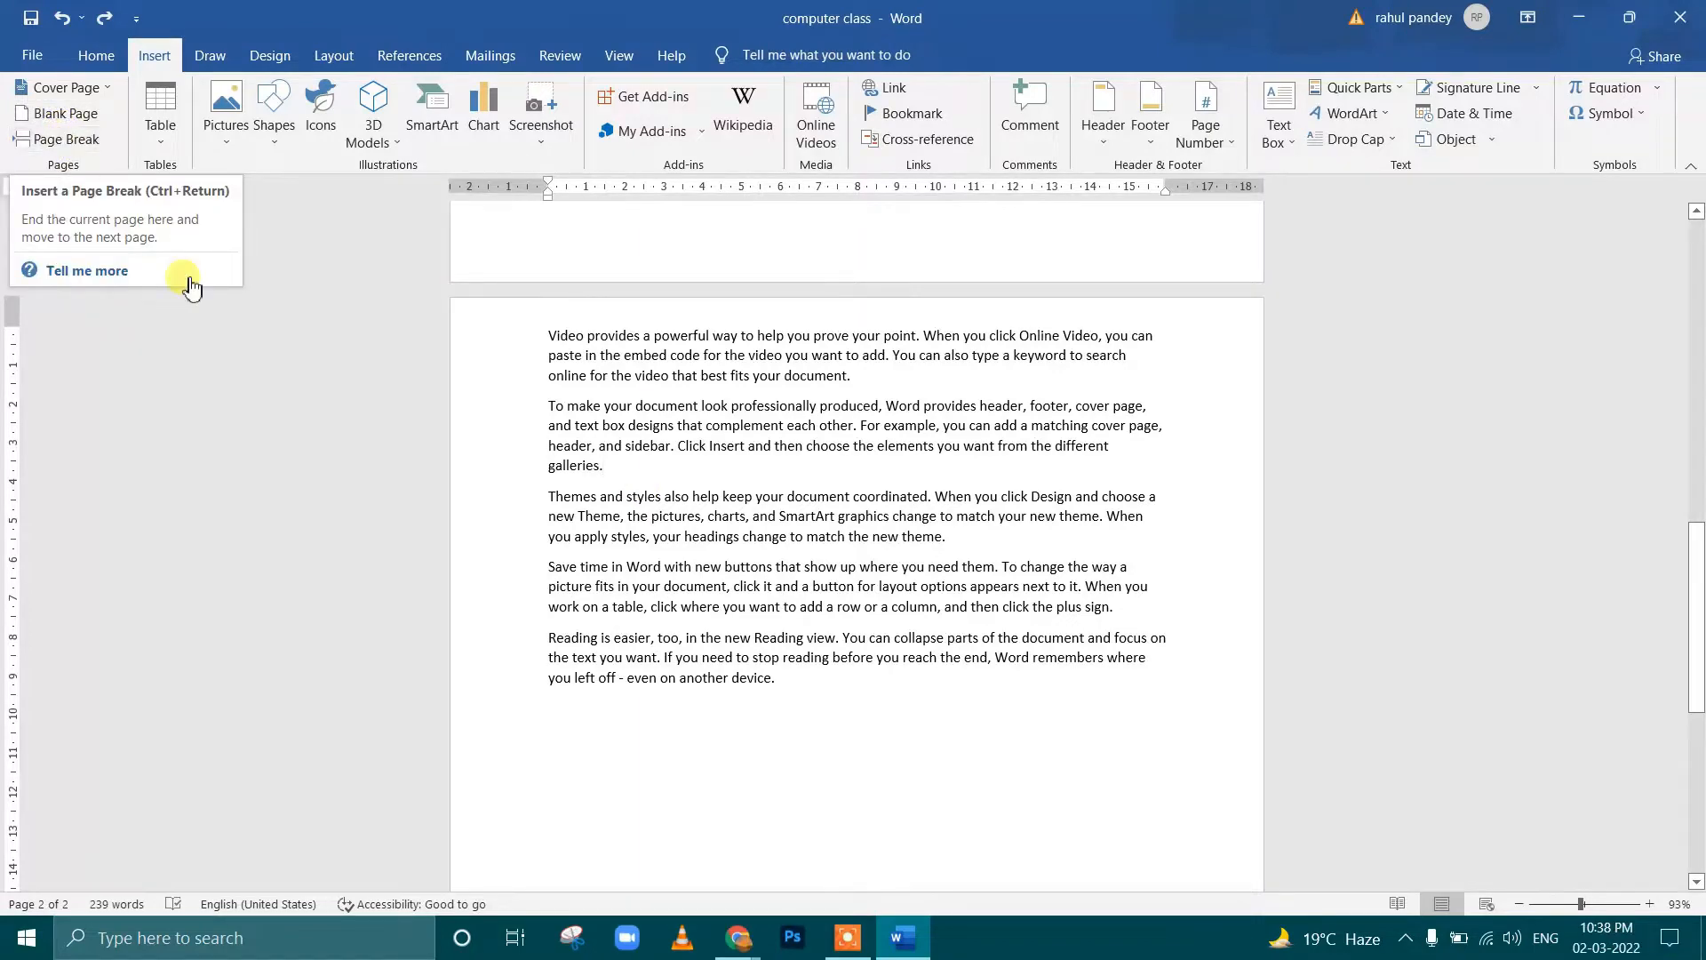
Insert a page break at the end of the second paragraph to move the remaining paragraphs to a new page
scroll(629, 416, "down", 7, "ctrl")
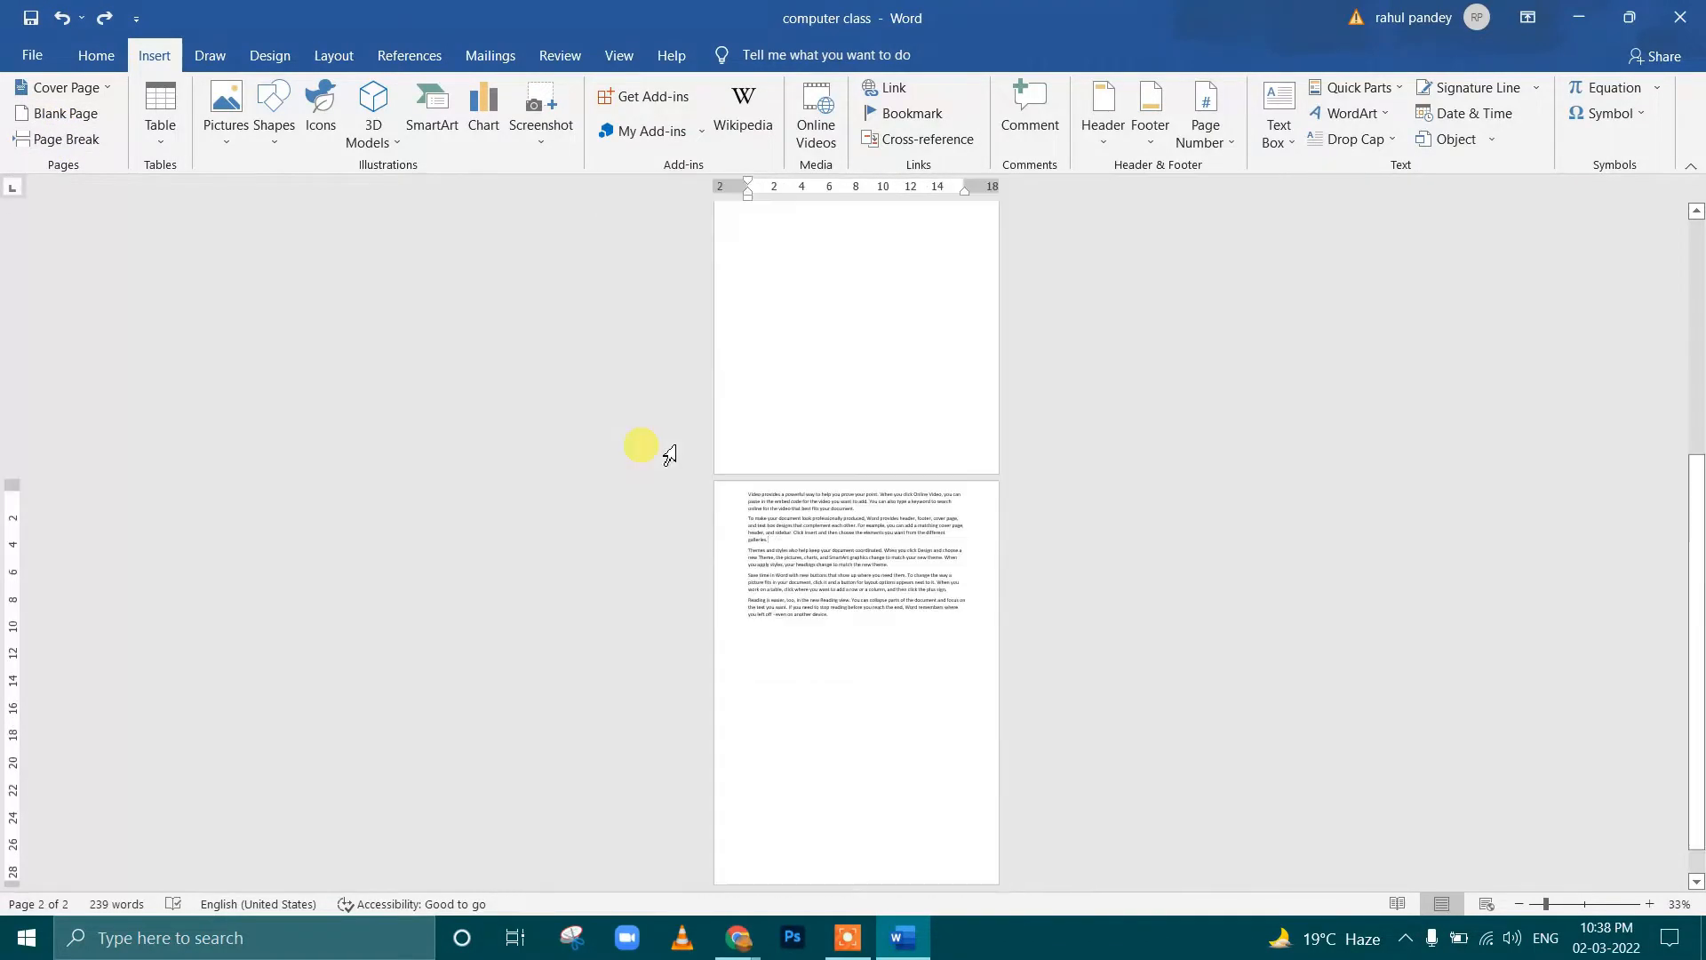
scroll(666, 452, "down", 1, "ctrl")
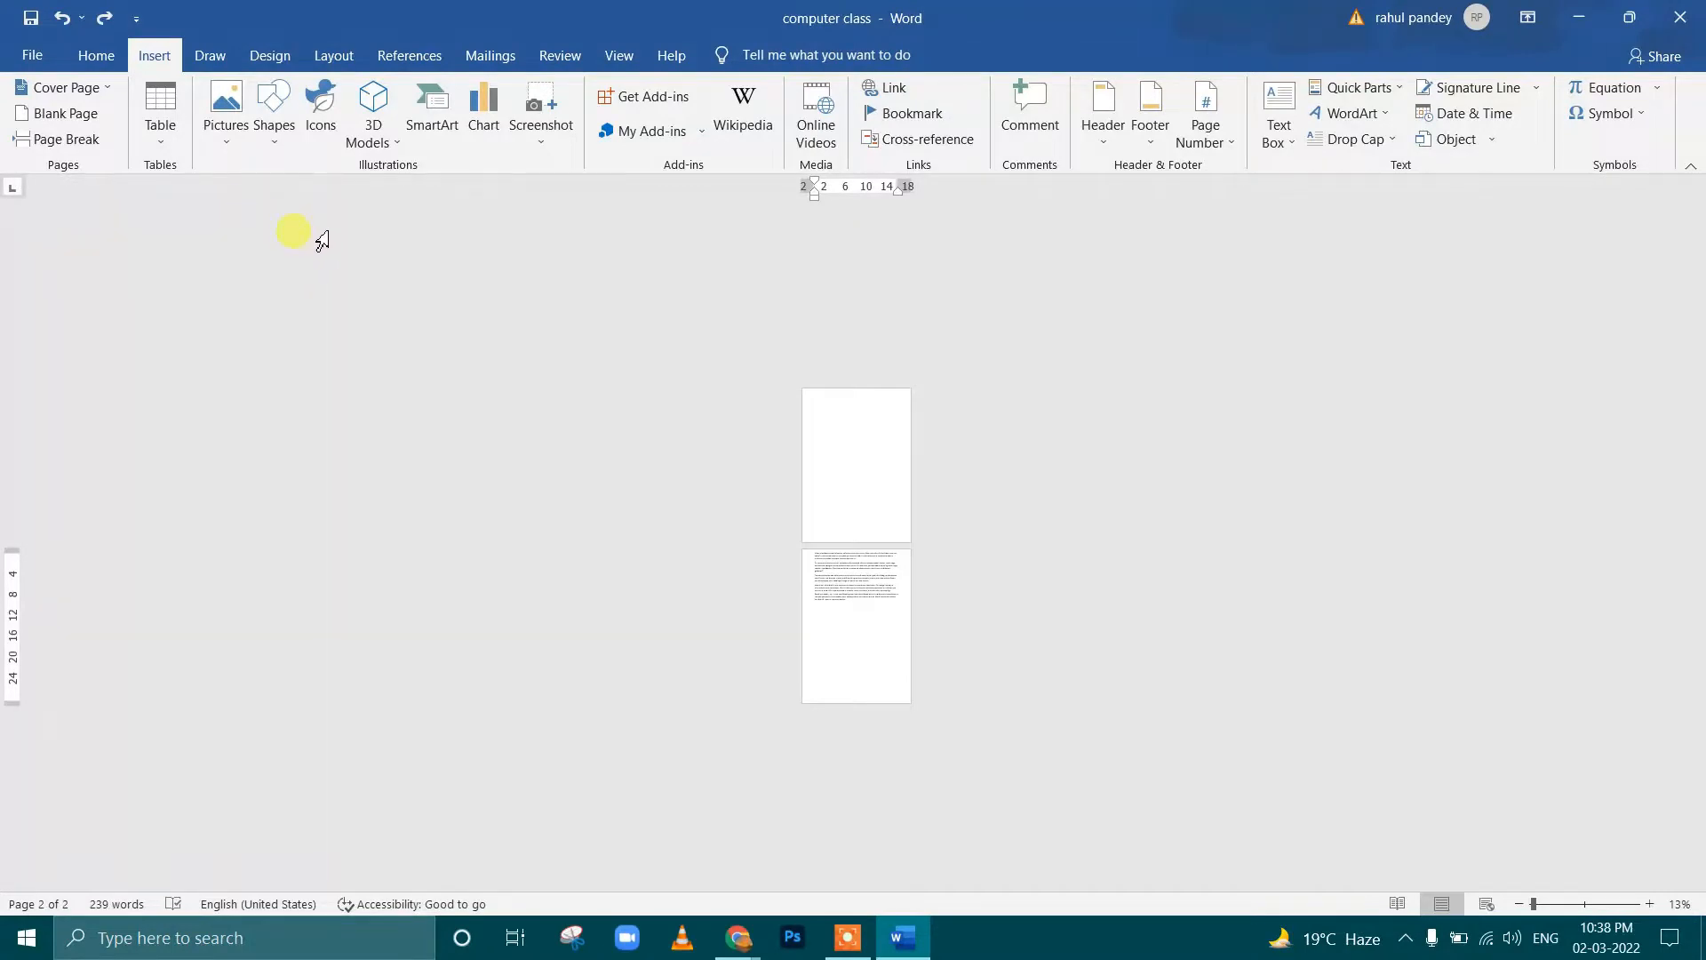
left_click(76, 138)
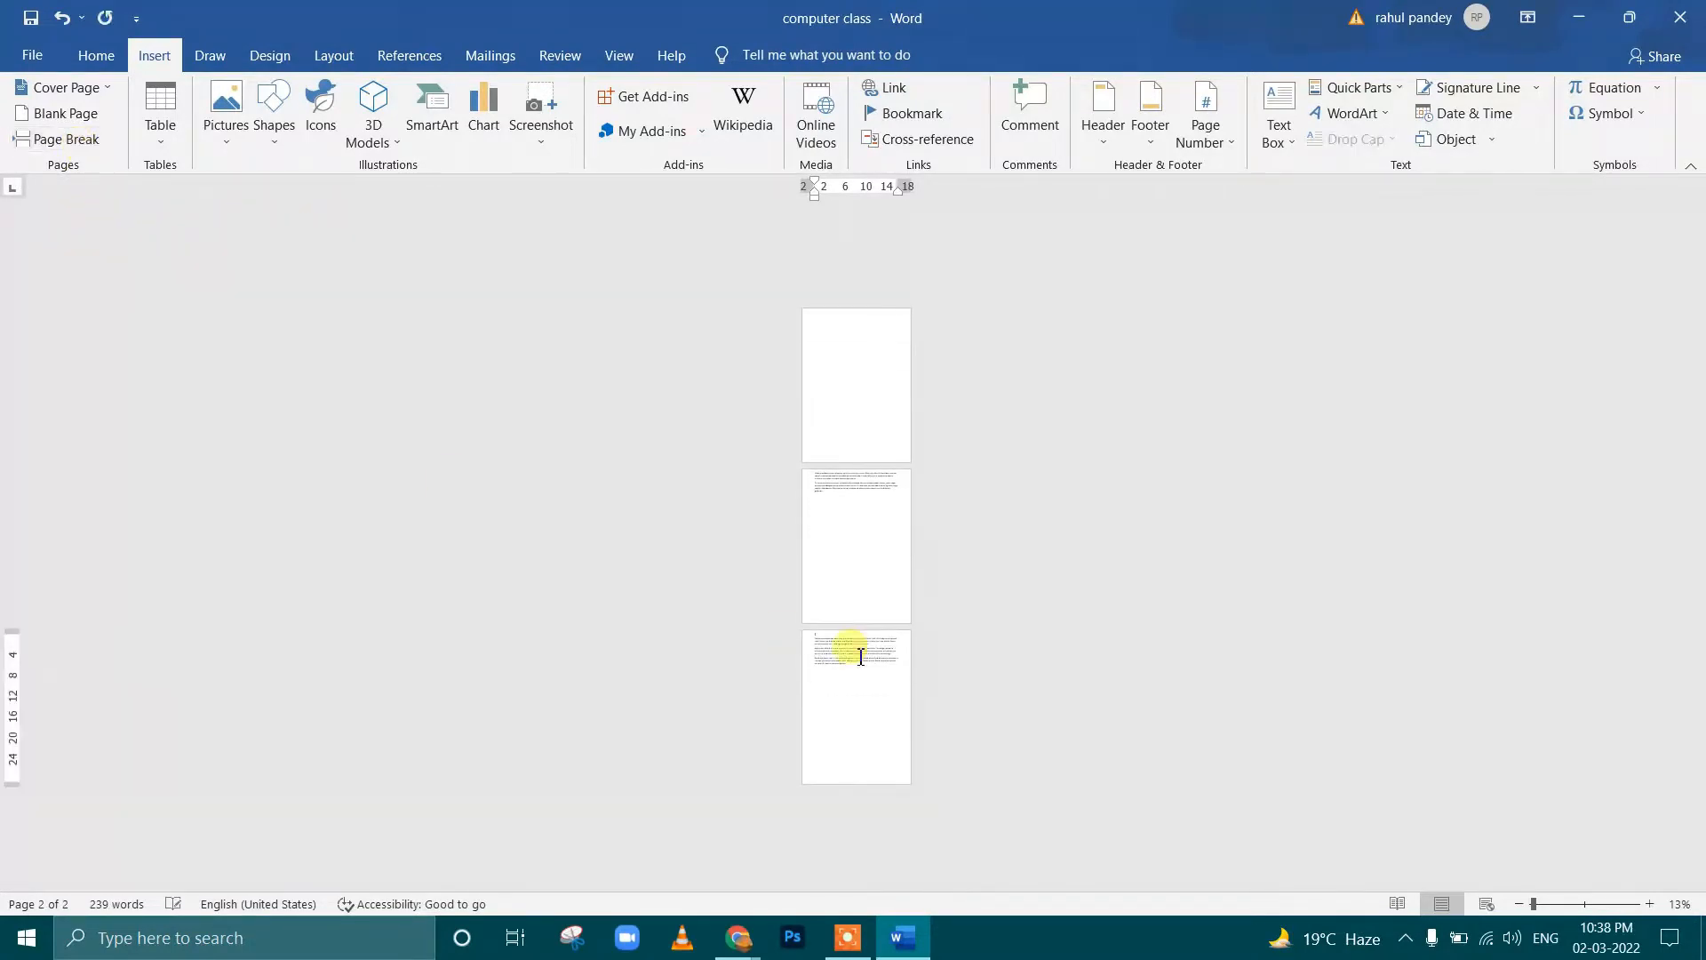
scroll(889, 600, "up", 2, "ctrl")
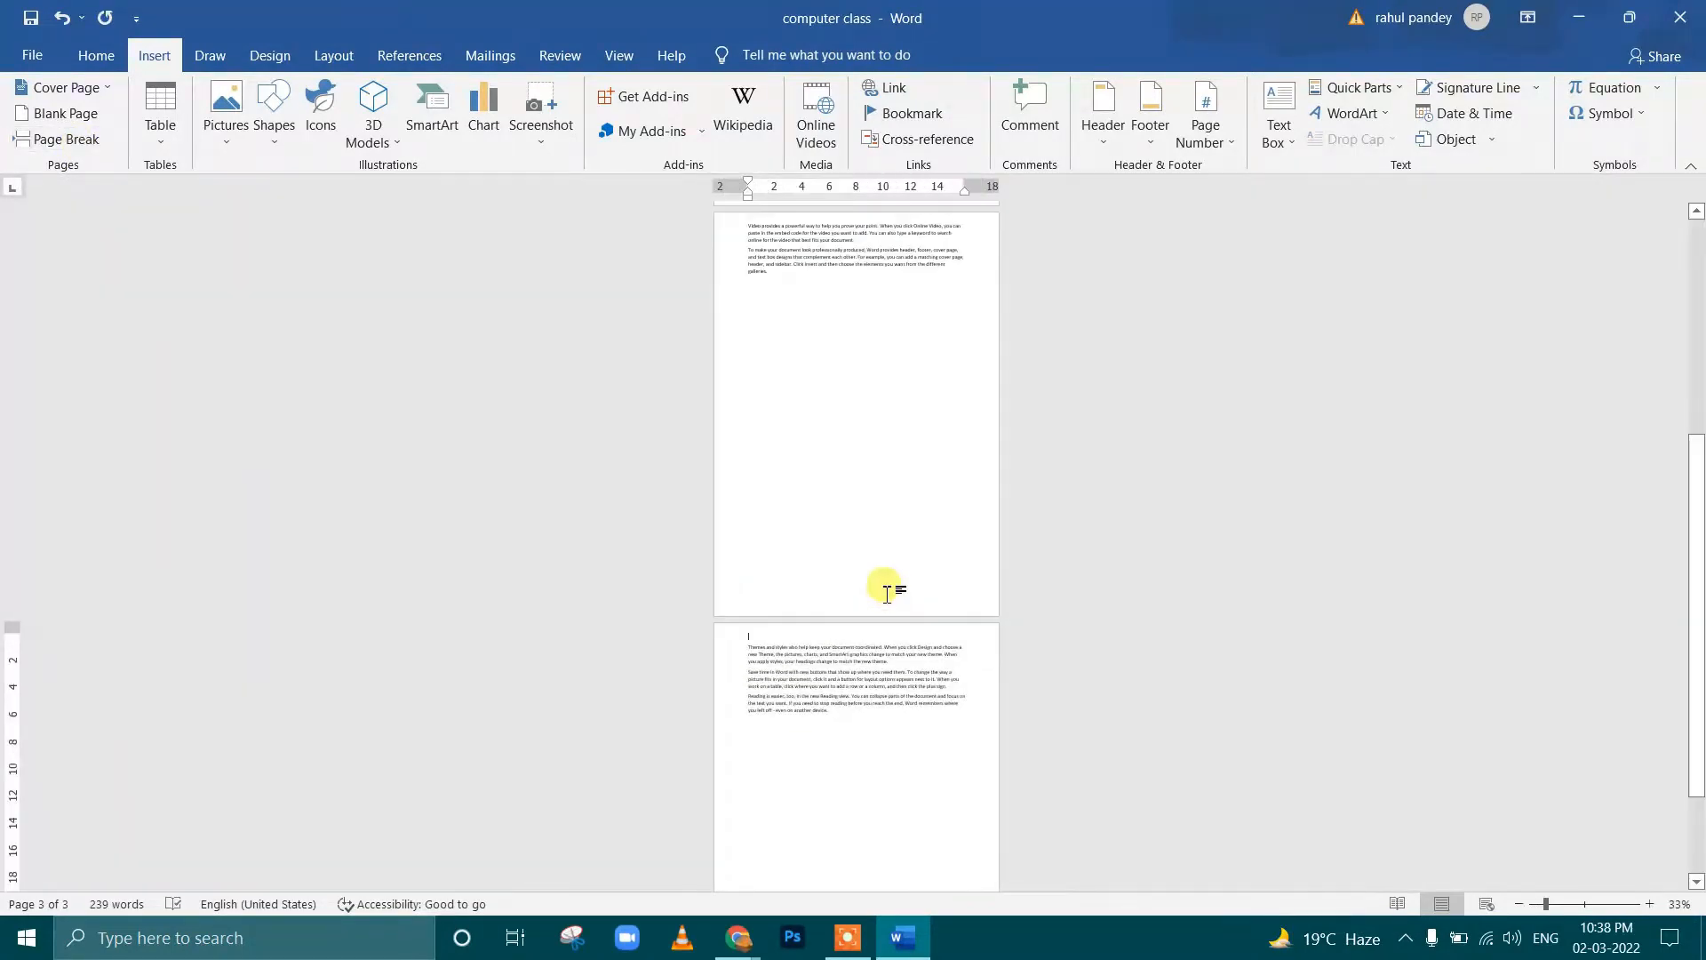
left_click(782, 277)
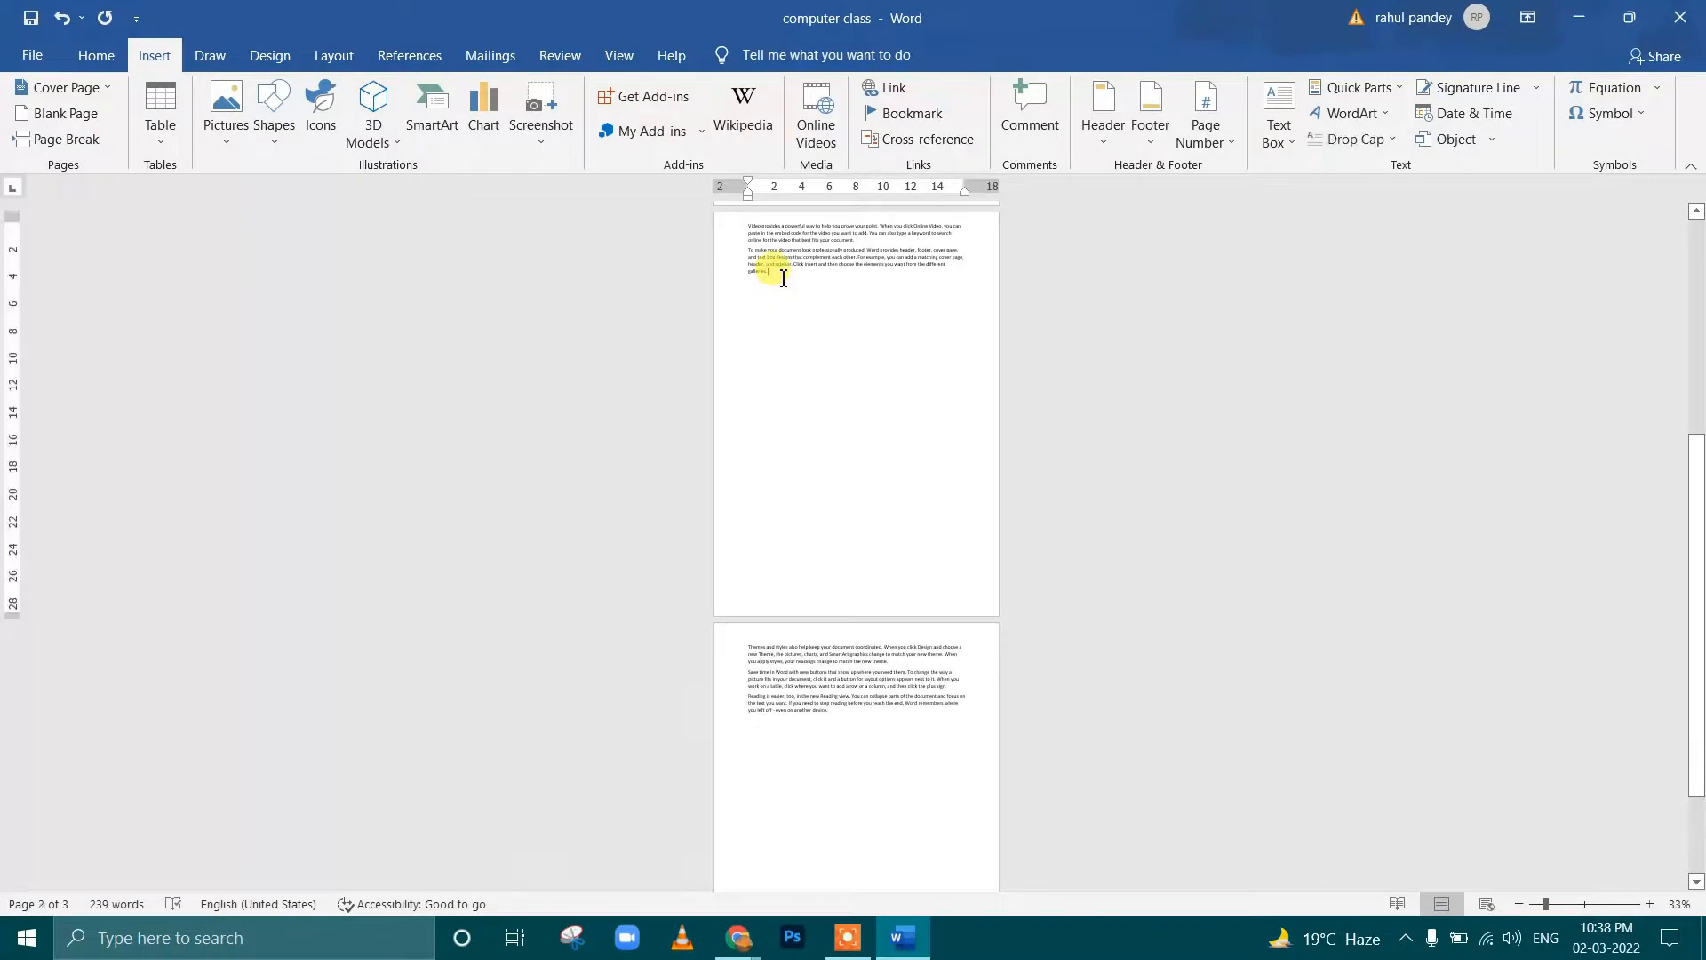
scroll(869, 620, "down", 3)
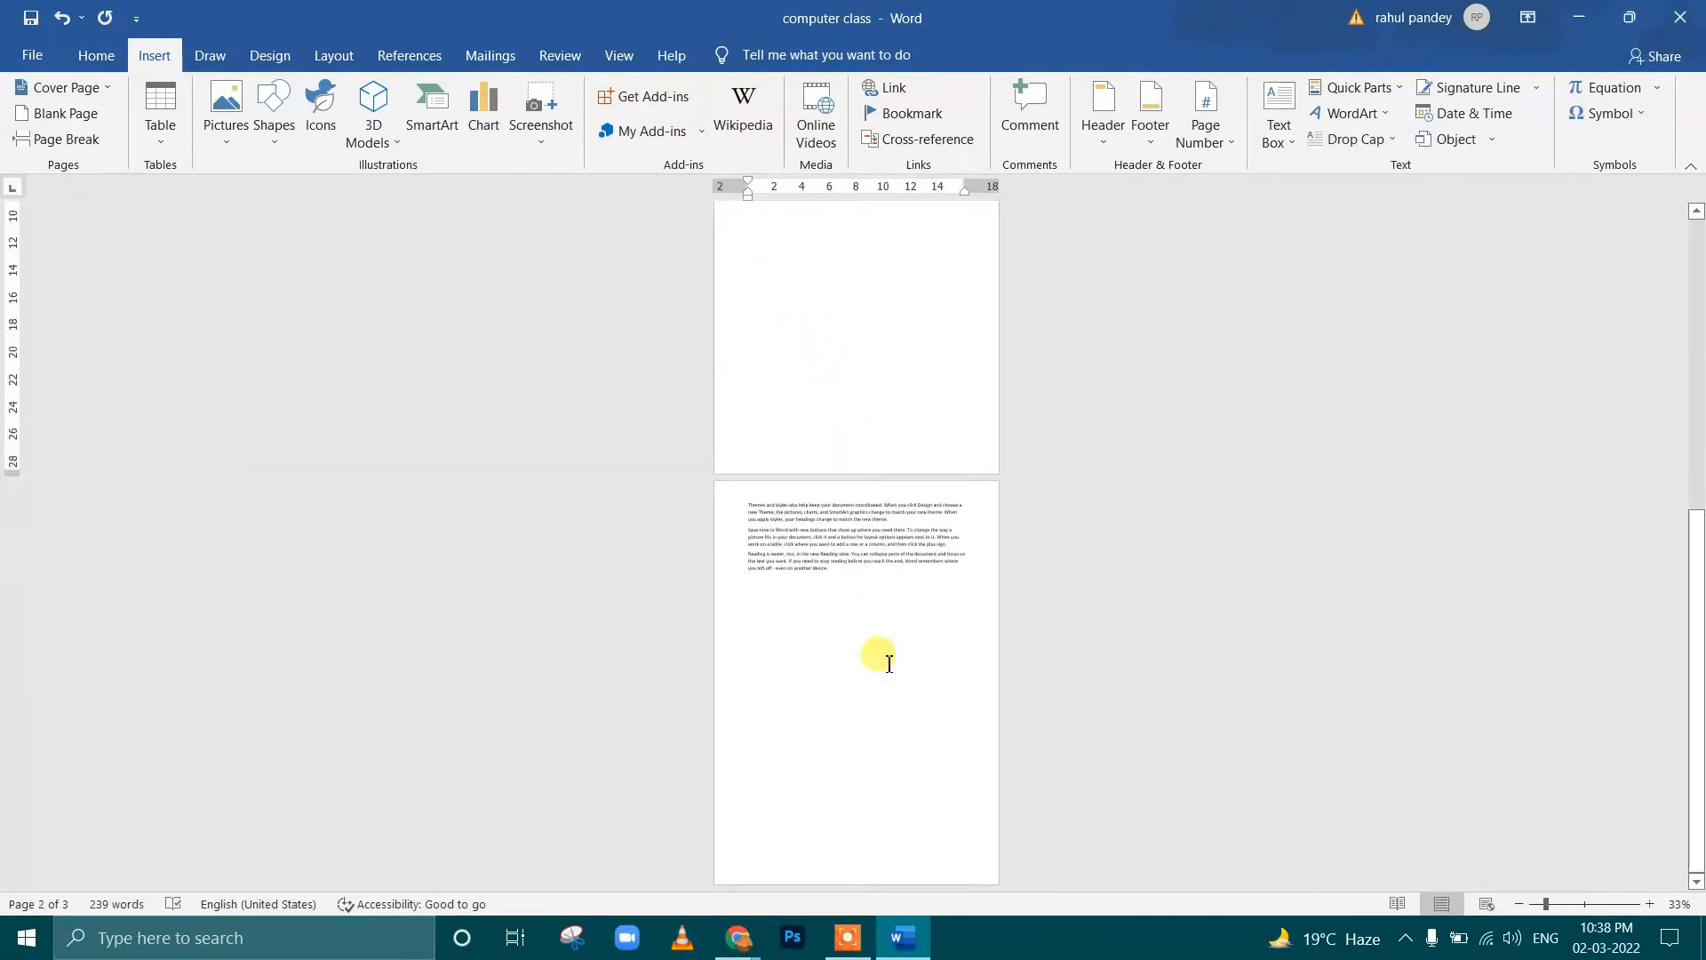
scroll(880, 657, "up", 5, "ctrl")
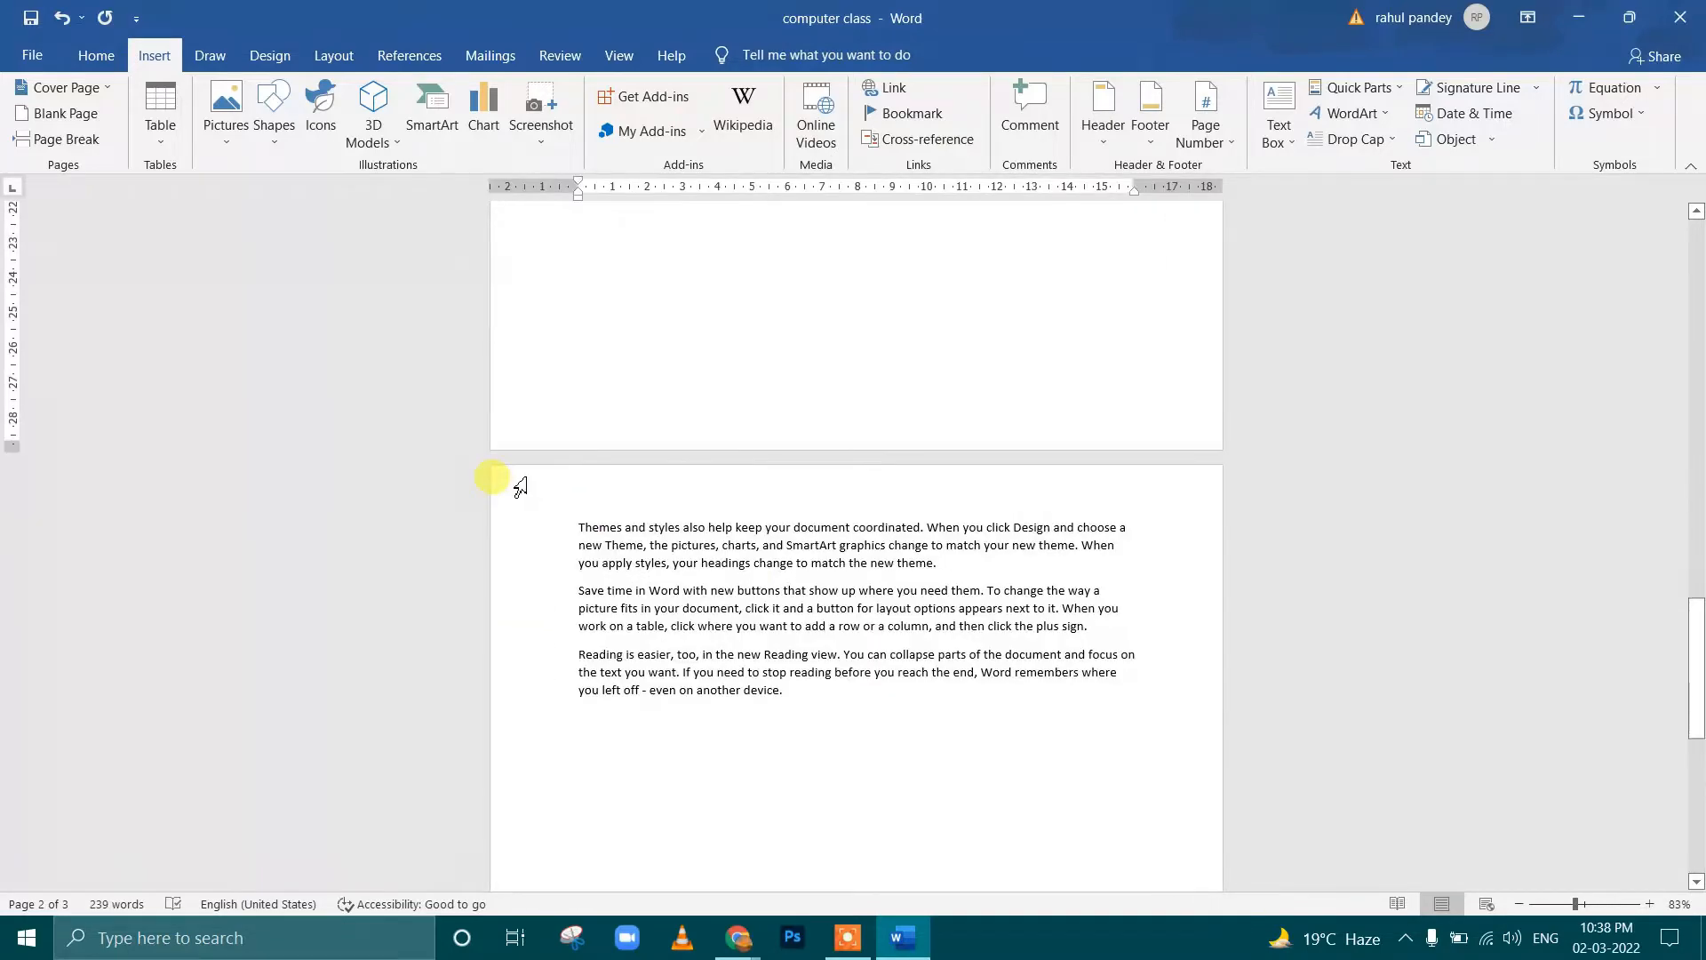
scroll(520, 487, "up", 3)
scroll(655, 382, "up", 10)
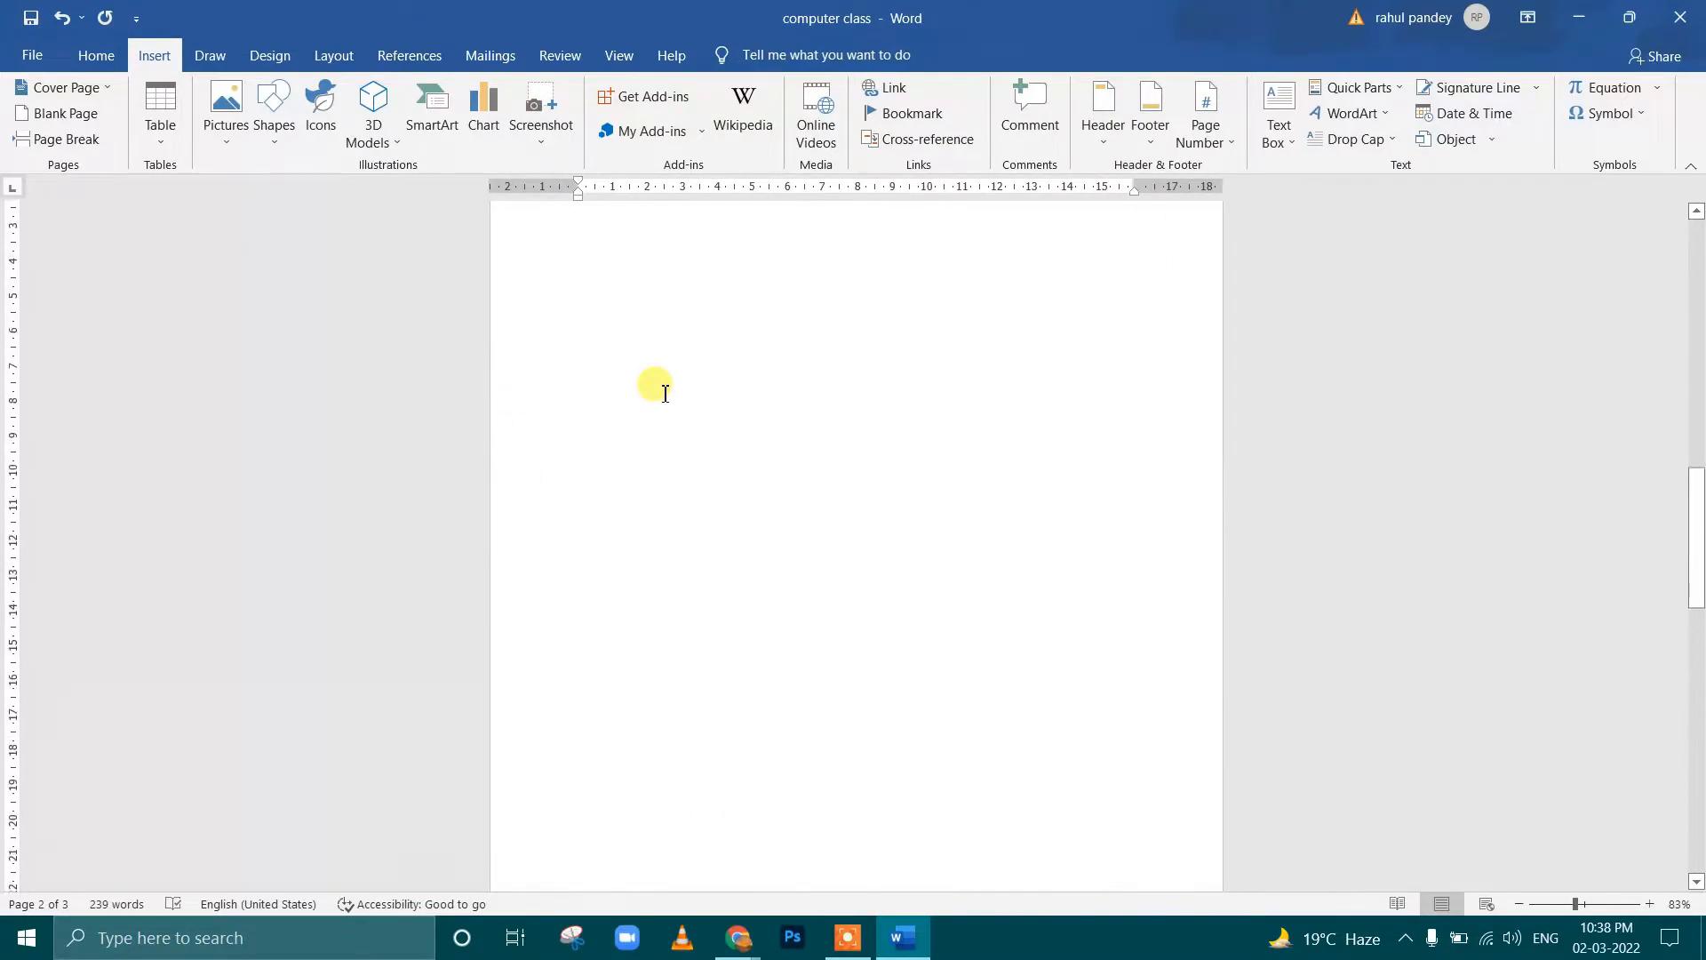
scroll(664, 394, "up", 15)
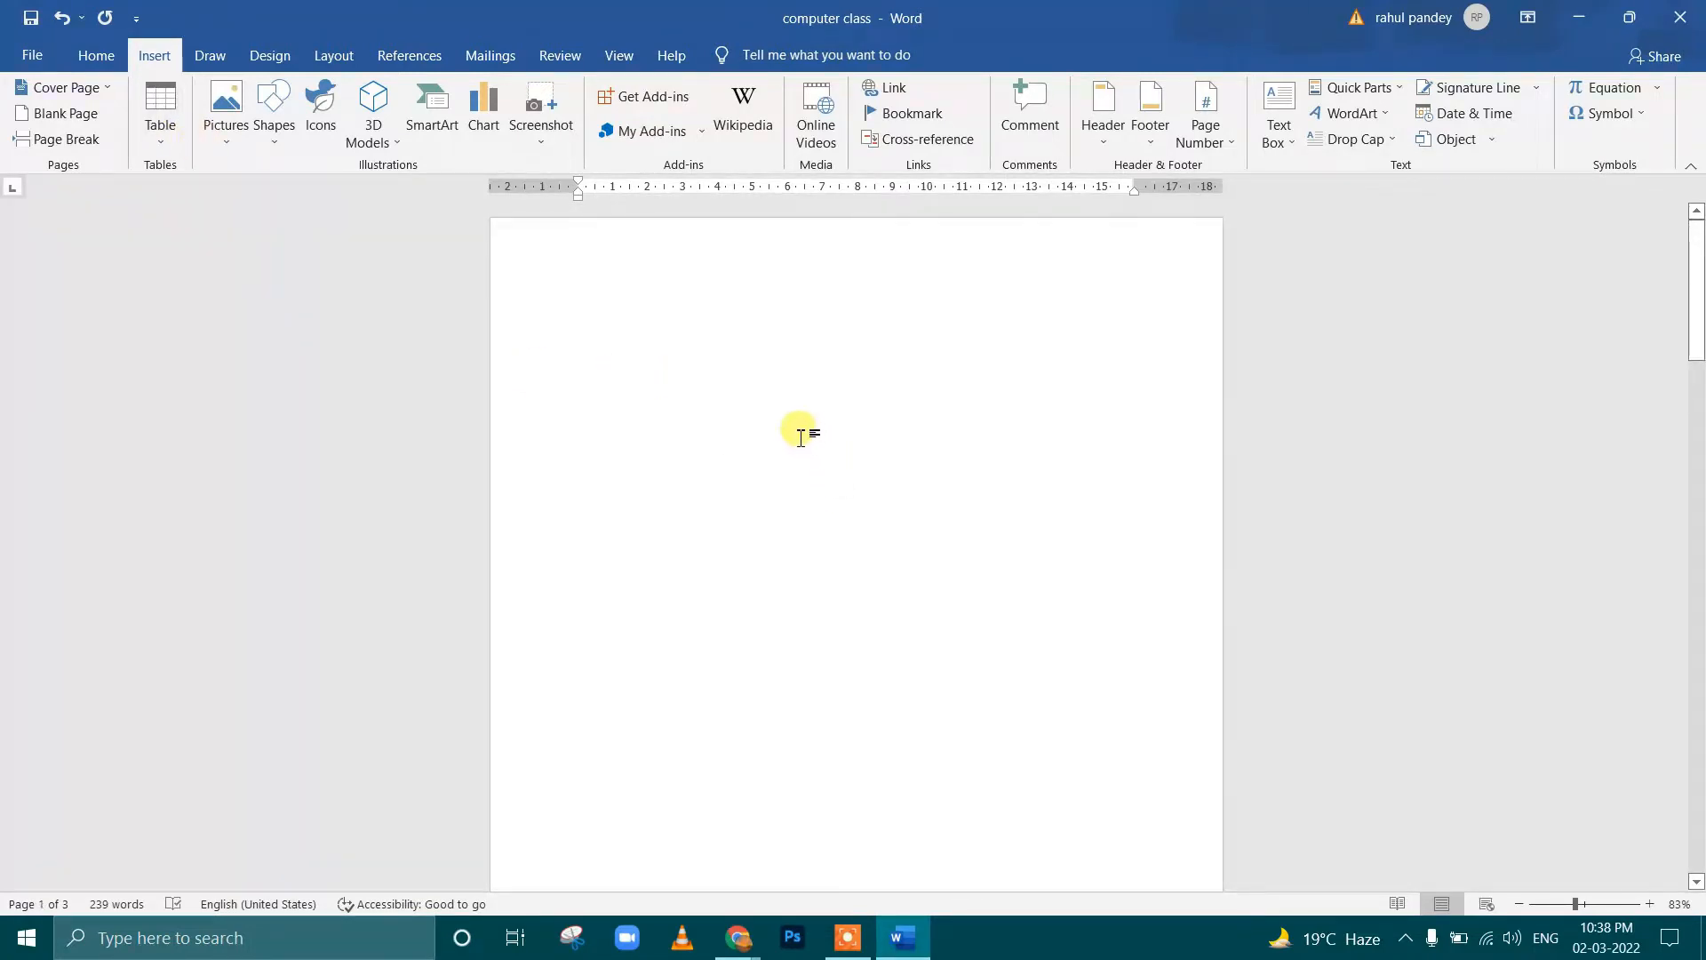
scroll(785, 432, "up", 2, "ctrl")
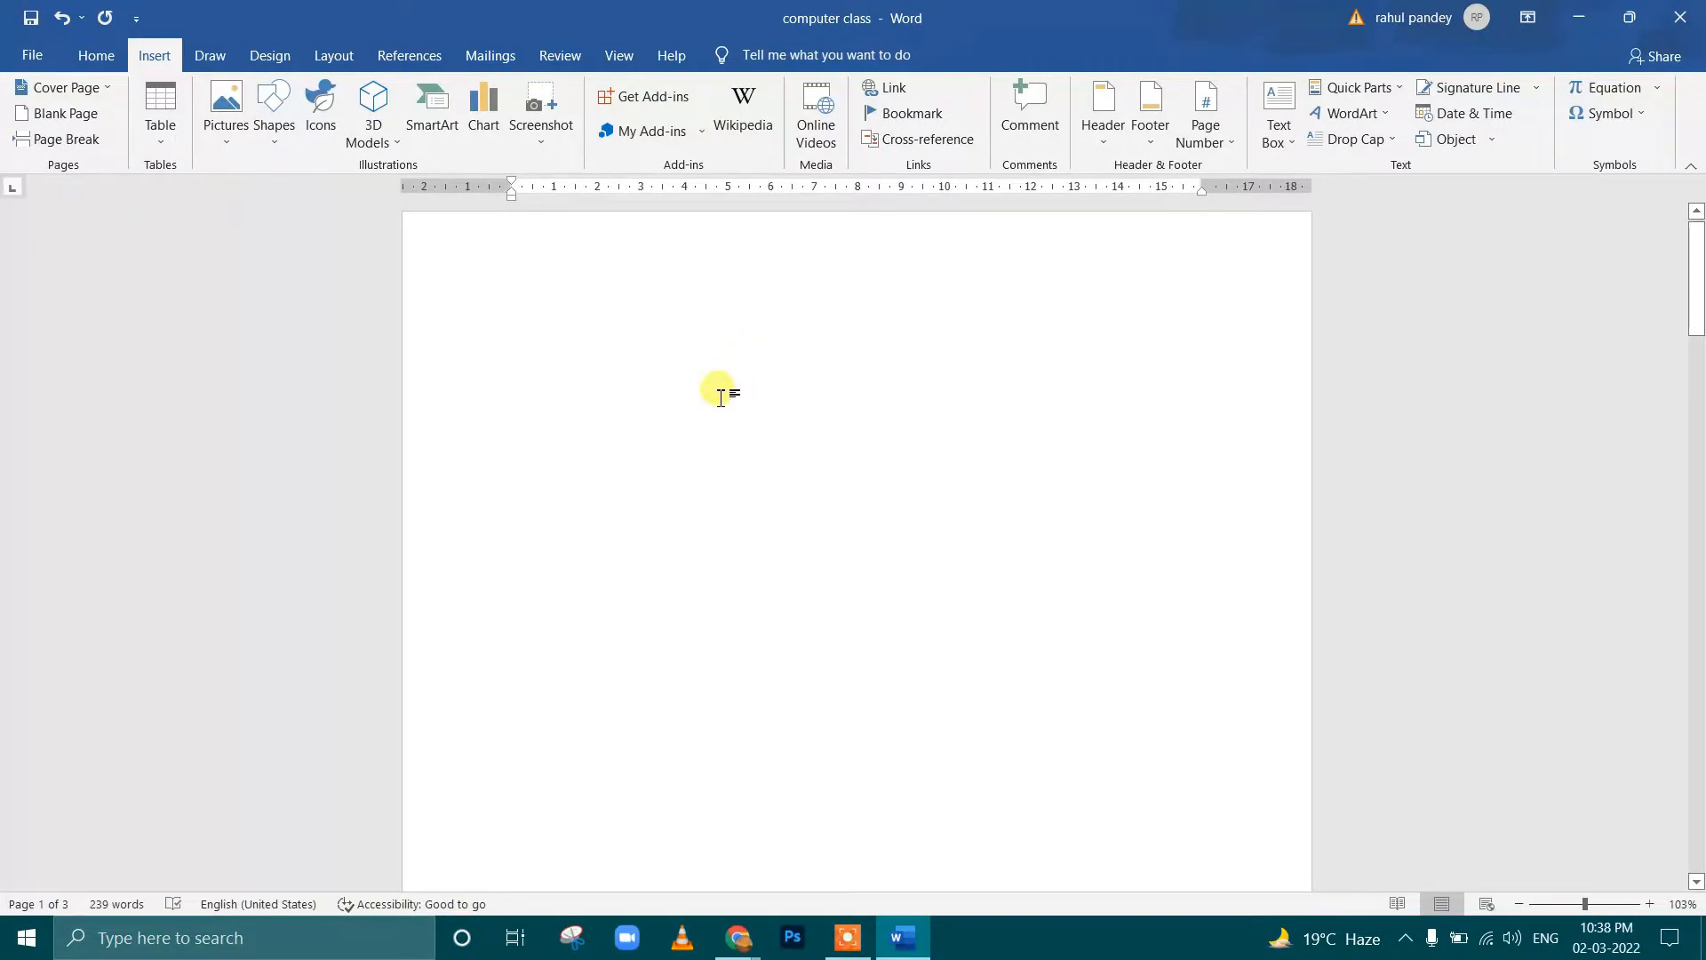
Preview an 8x1 table after the second paragraph without inserting it
left_click(174, 142)
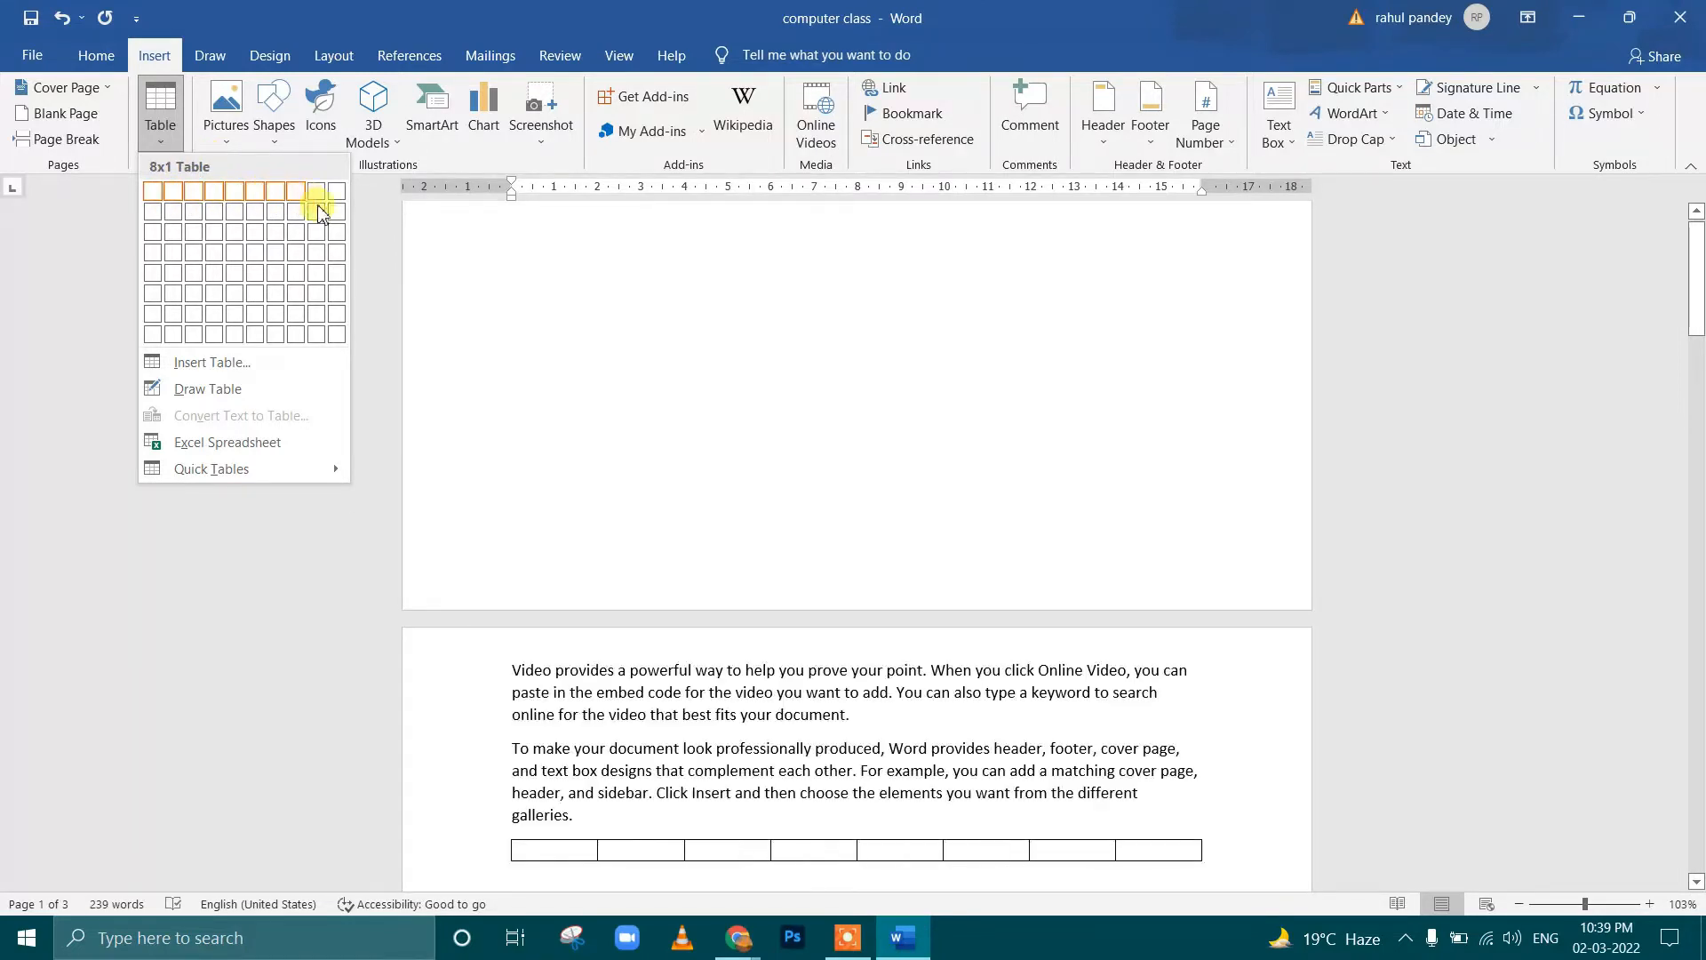
left_click(881, 502)
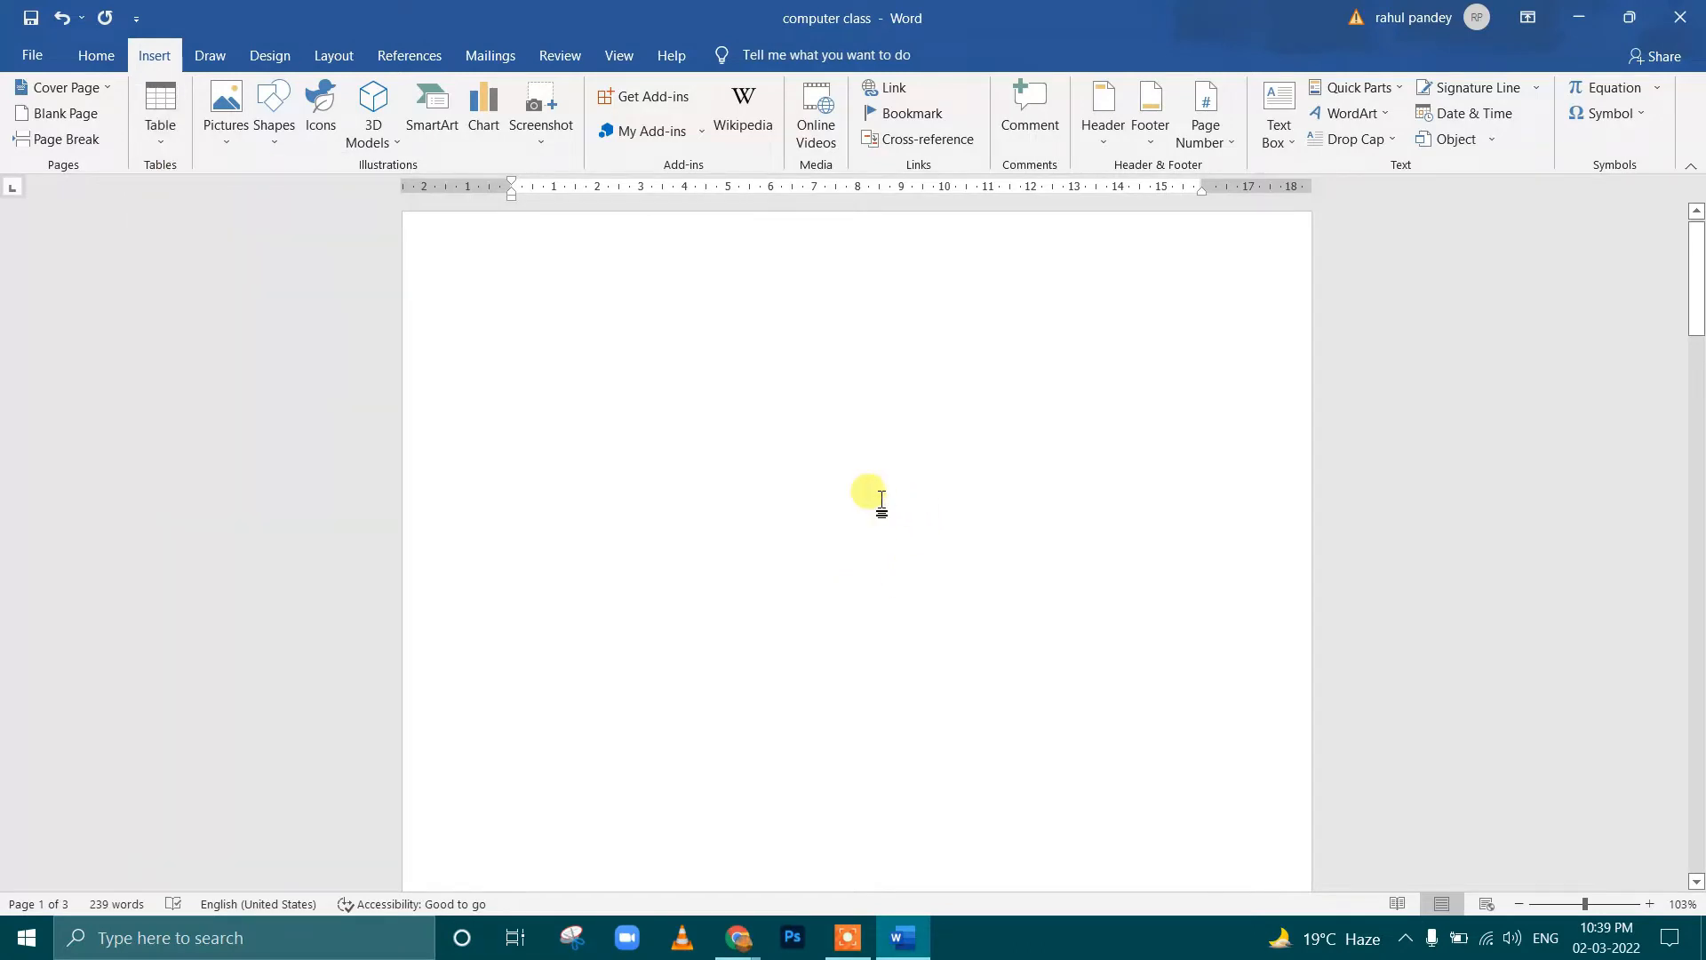
scroll(1431, 813, "down", 8)
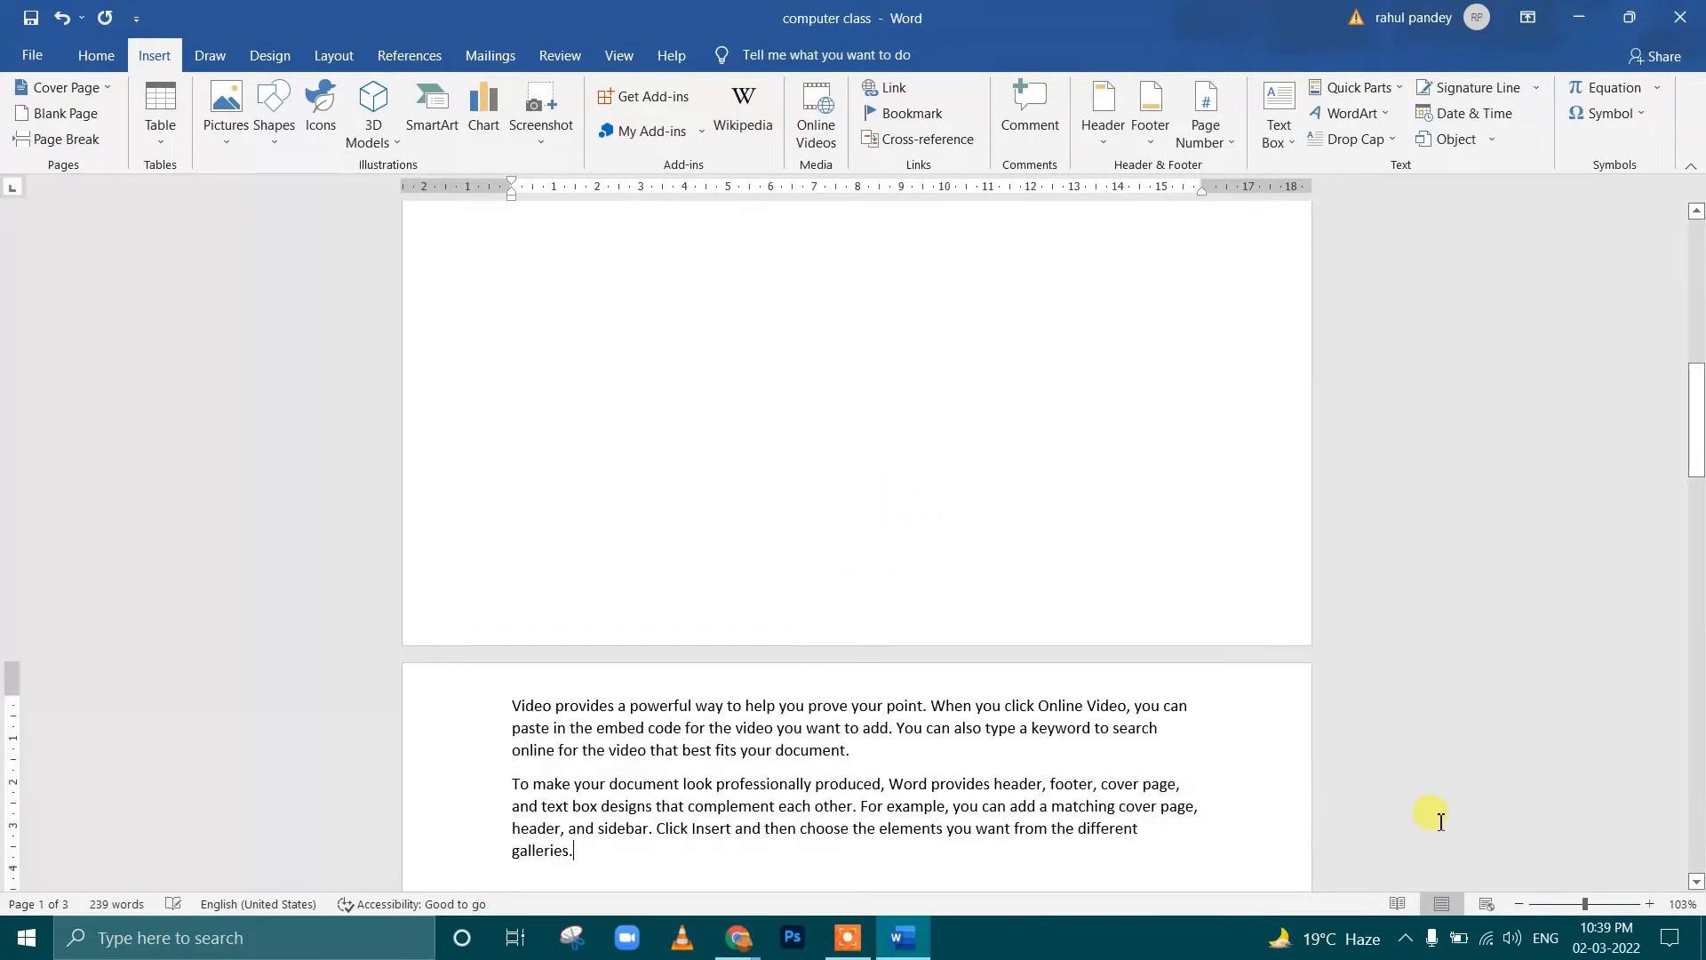
Remove the page break and delete all the text in the document
key("BackSpace")
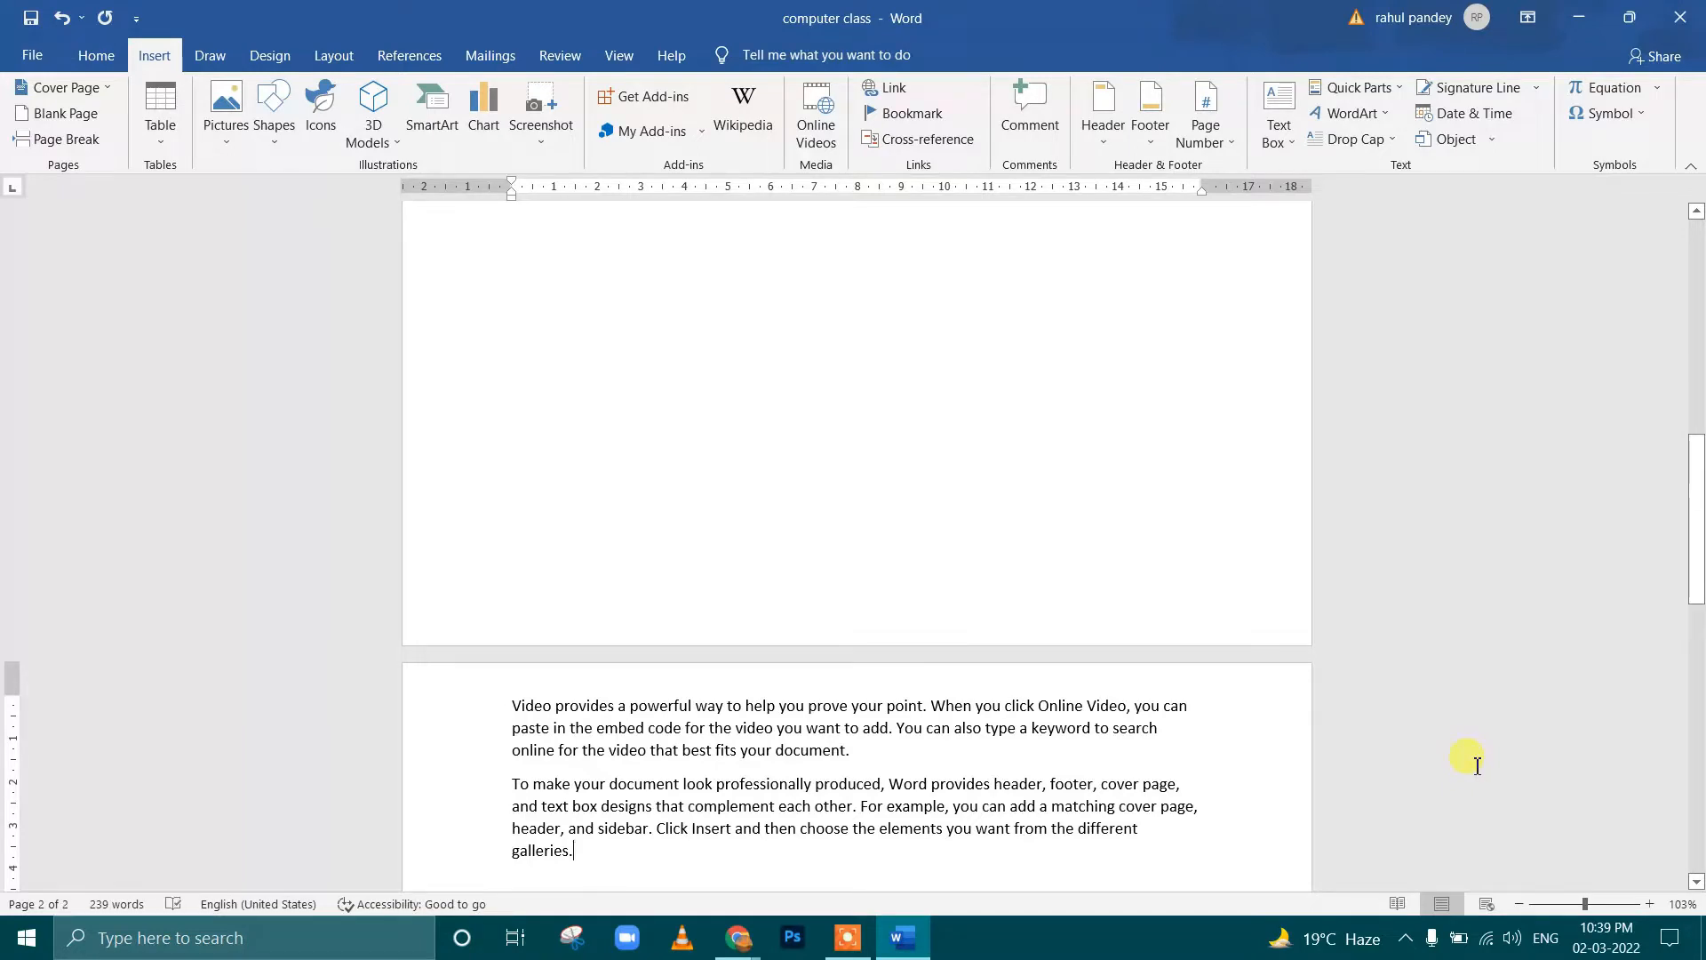
key("ctrl+a")
key("BackSpace")
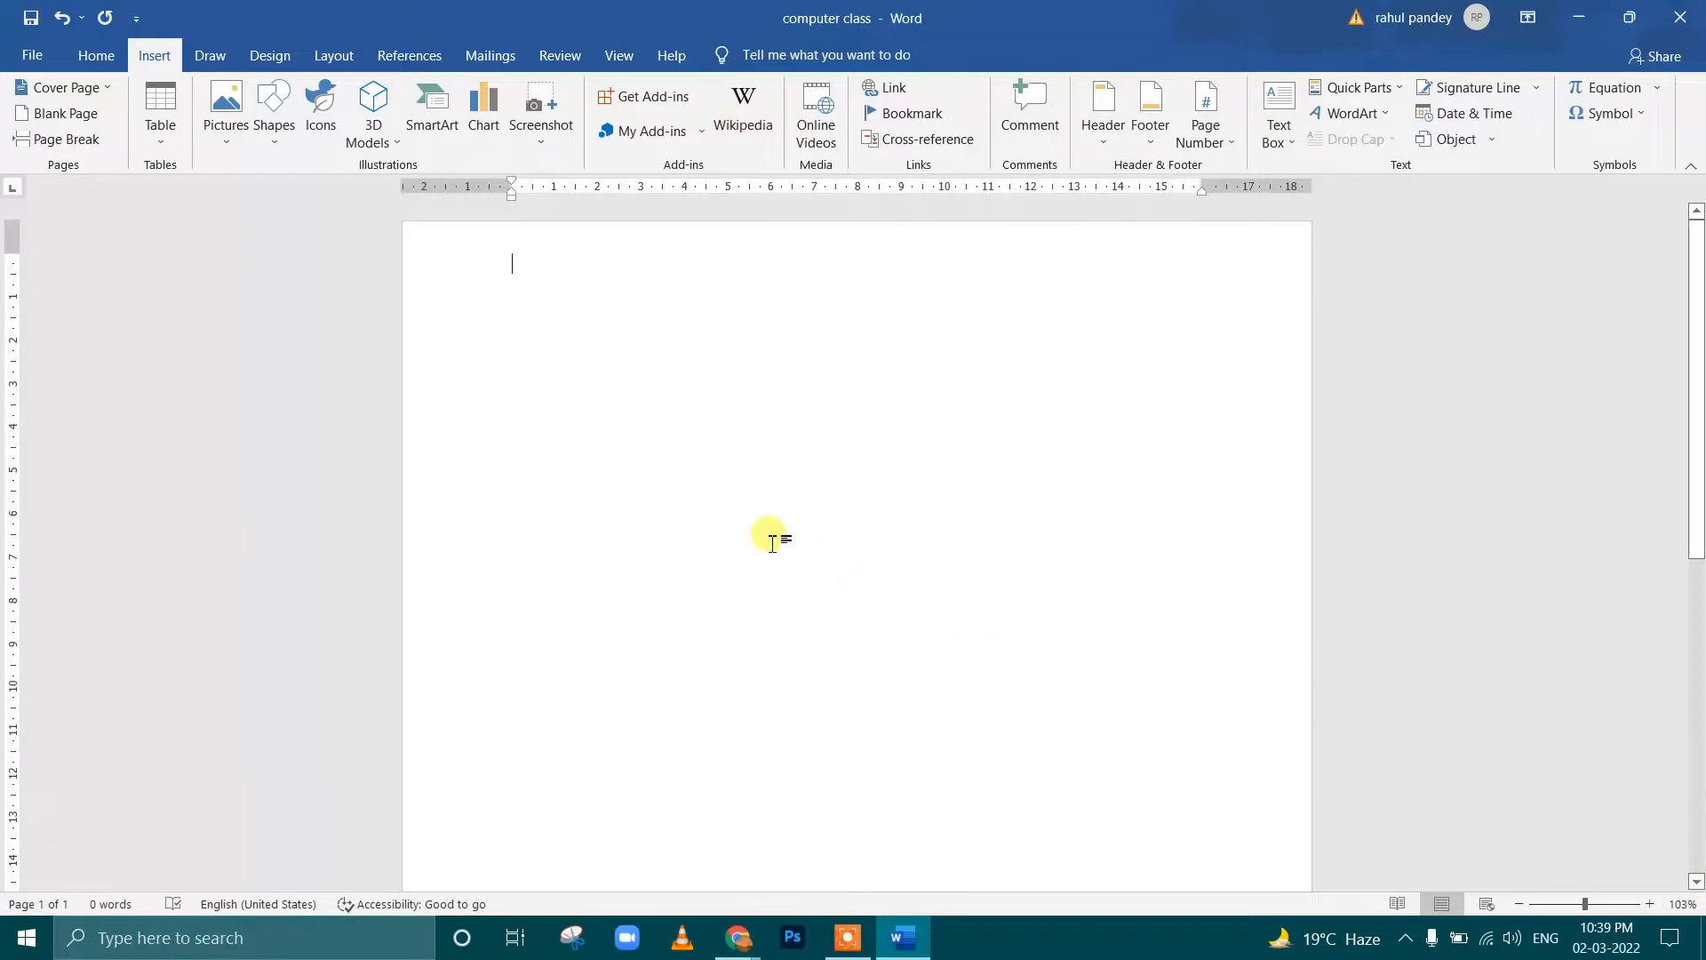
Insert a table of 7 columns by 8 rows at the start of the empty page
left_click(161, 120)
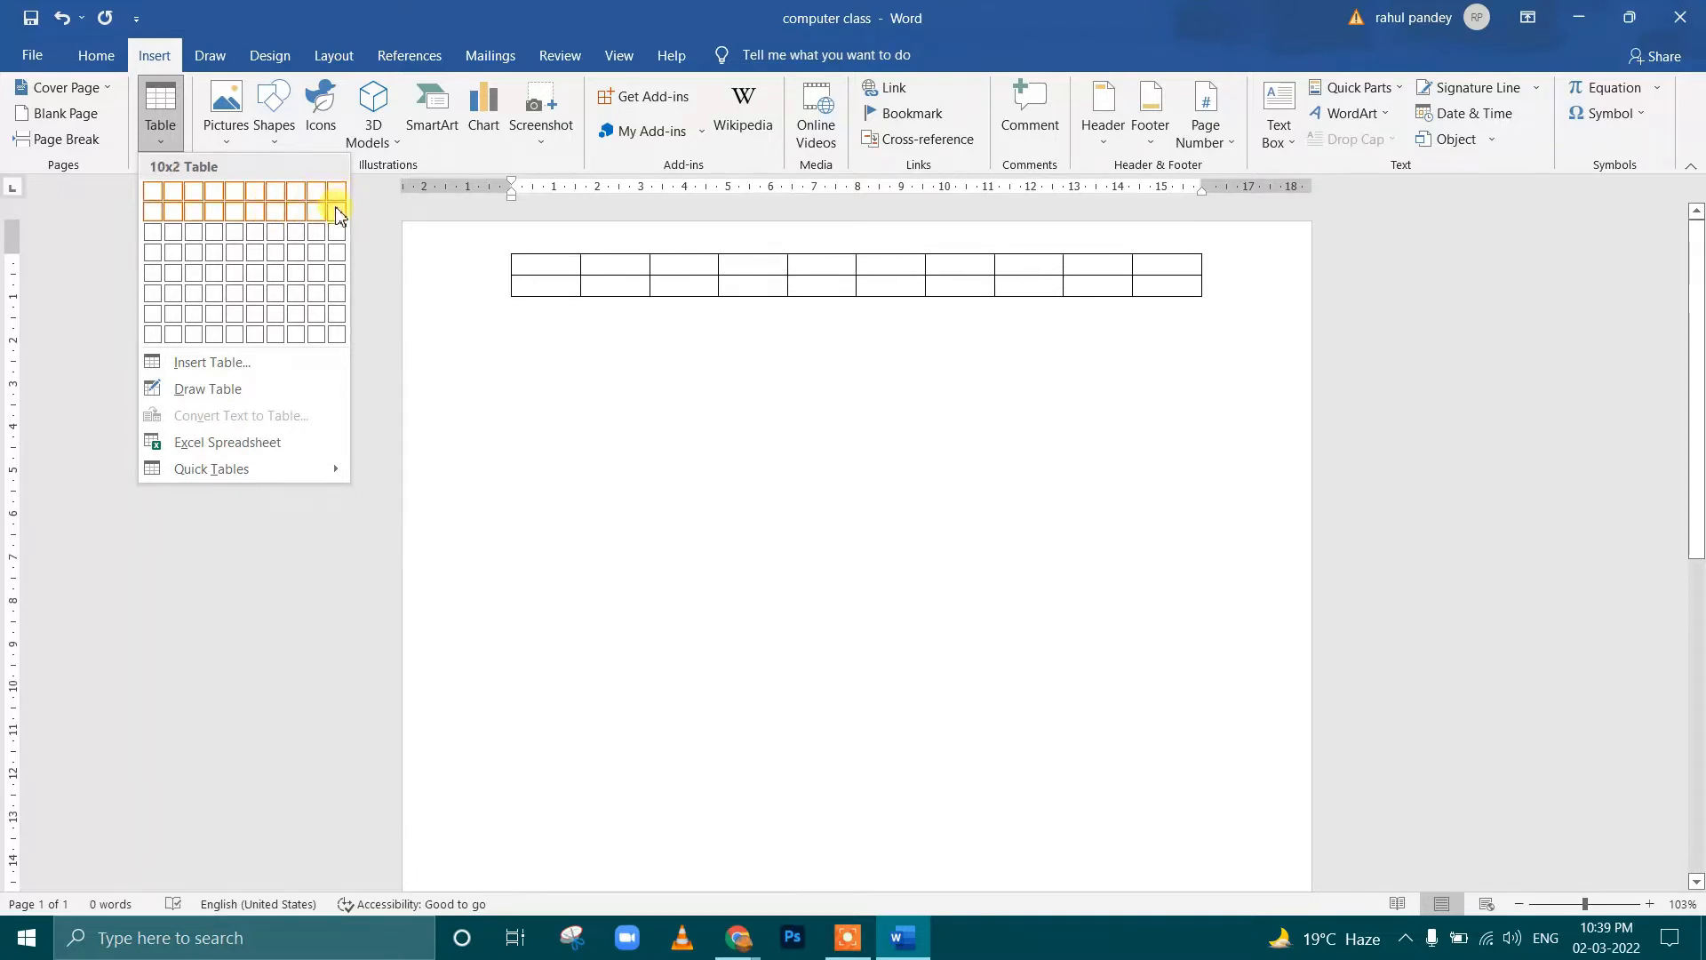
left_click(275, 335)
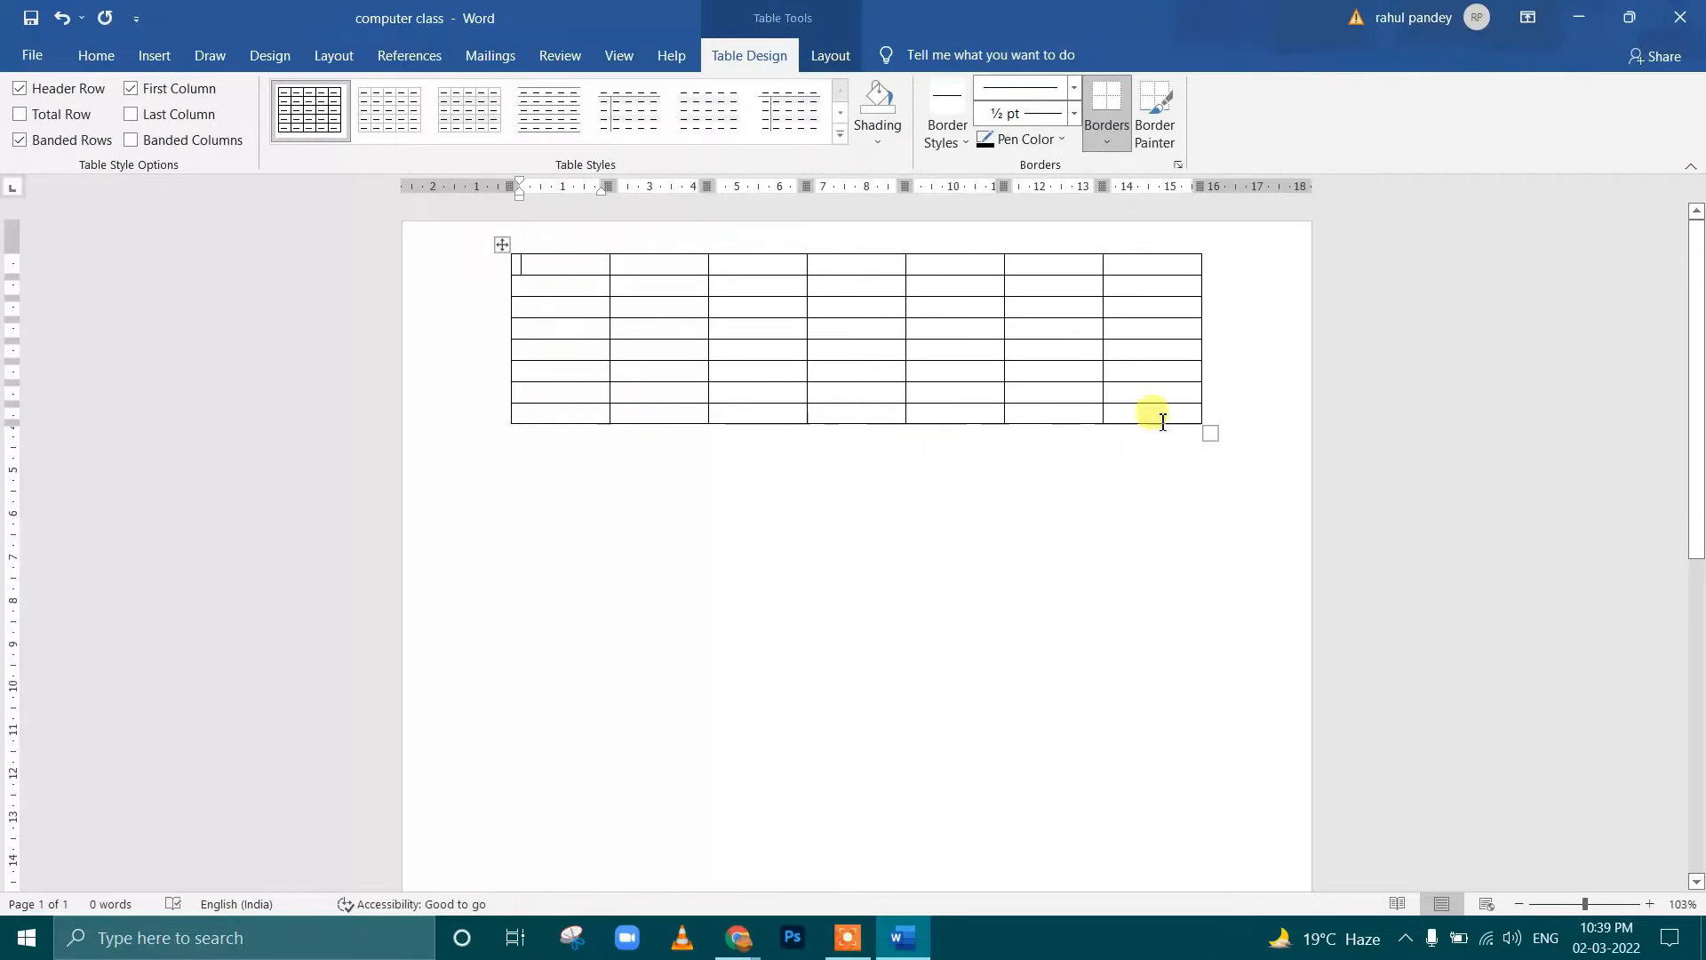
left_click(861, 393)
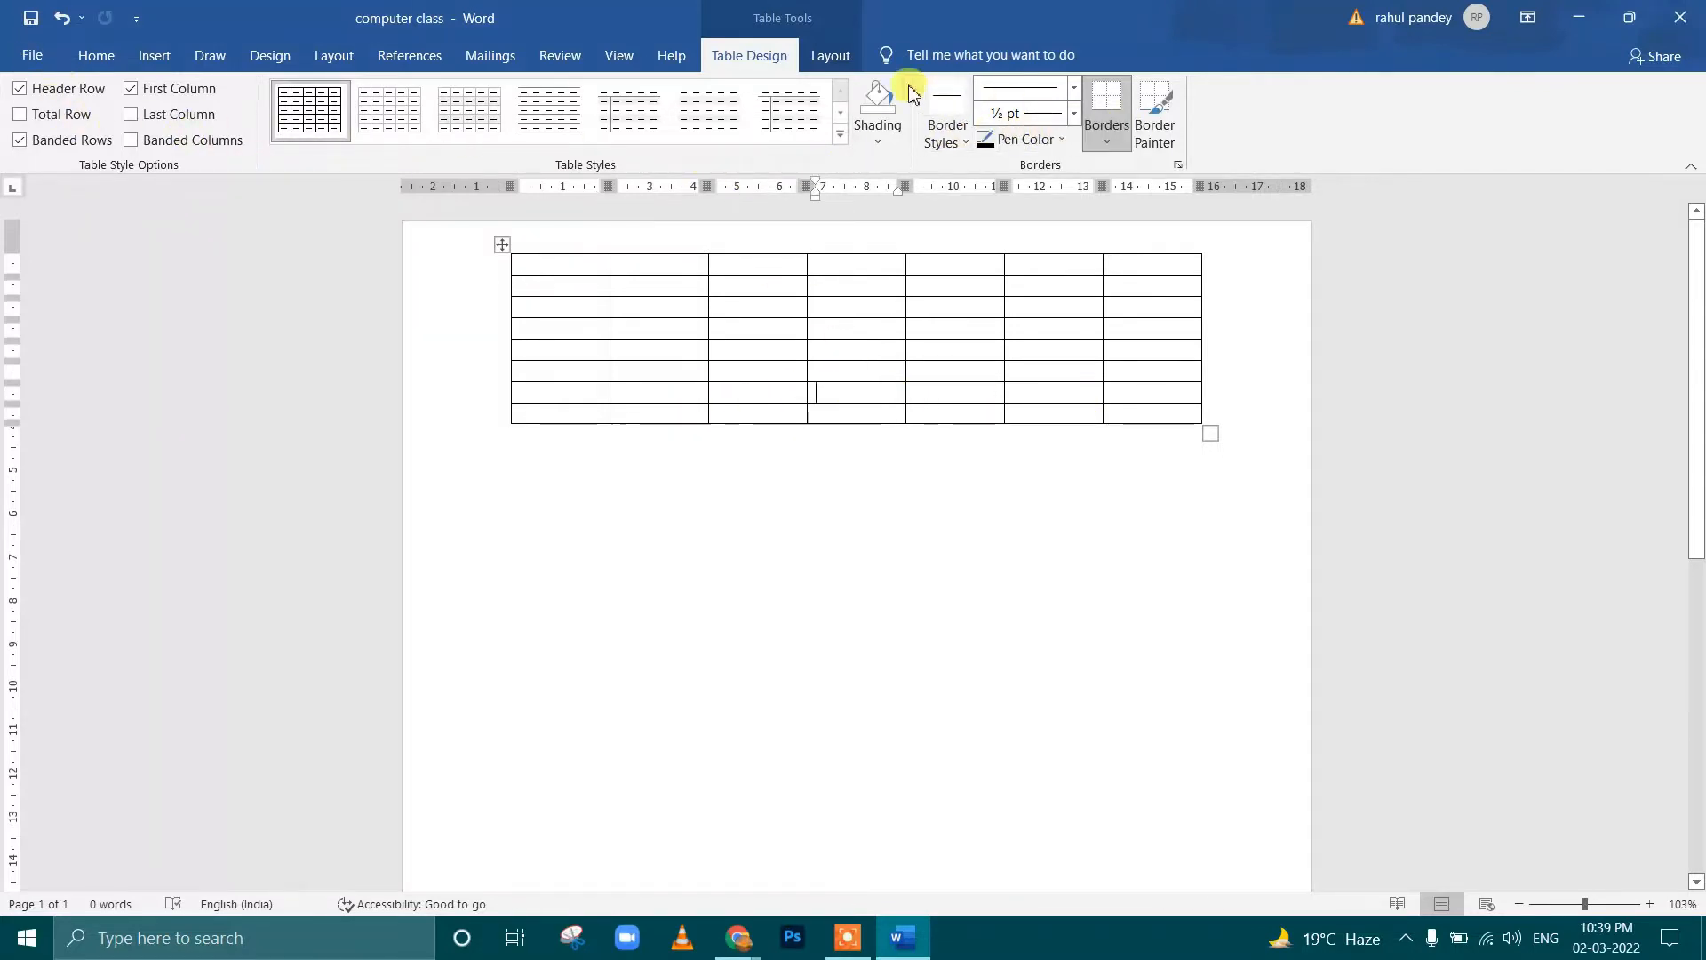
View the table's layout and design options, and delete the whole table
left_click(830, 62)
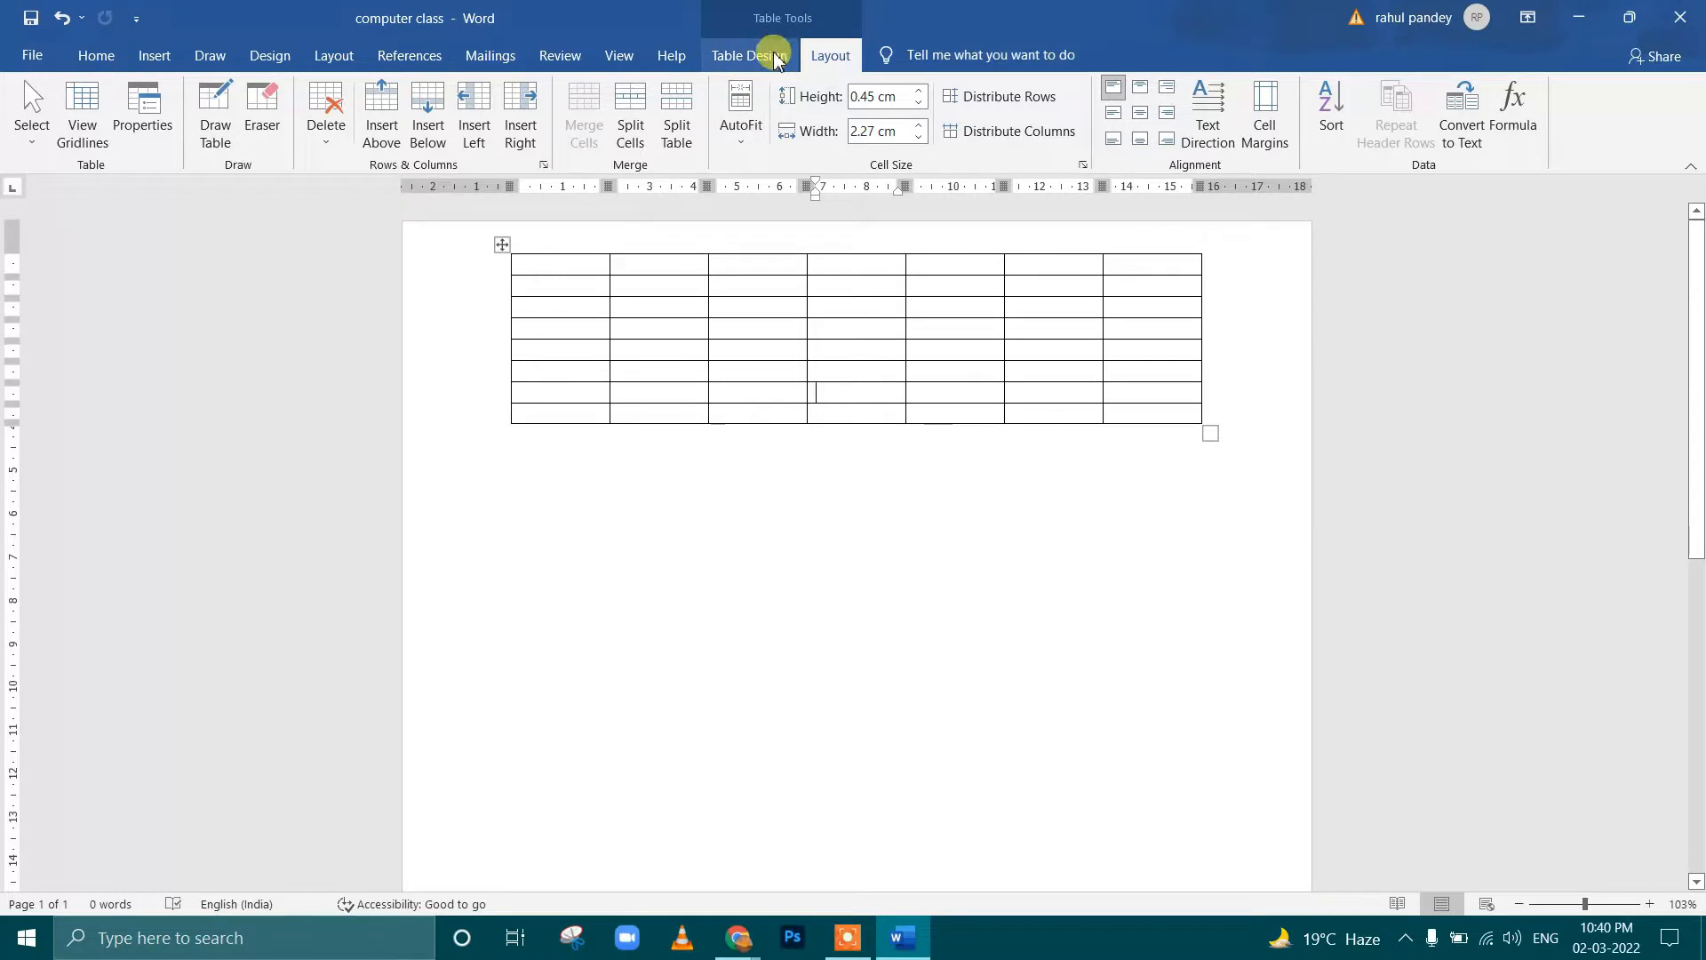
left_click(773, 59)
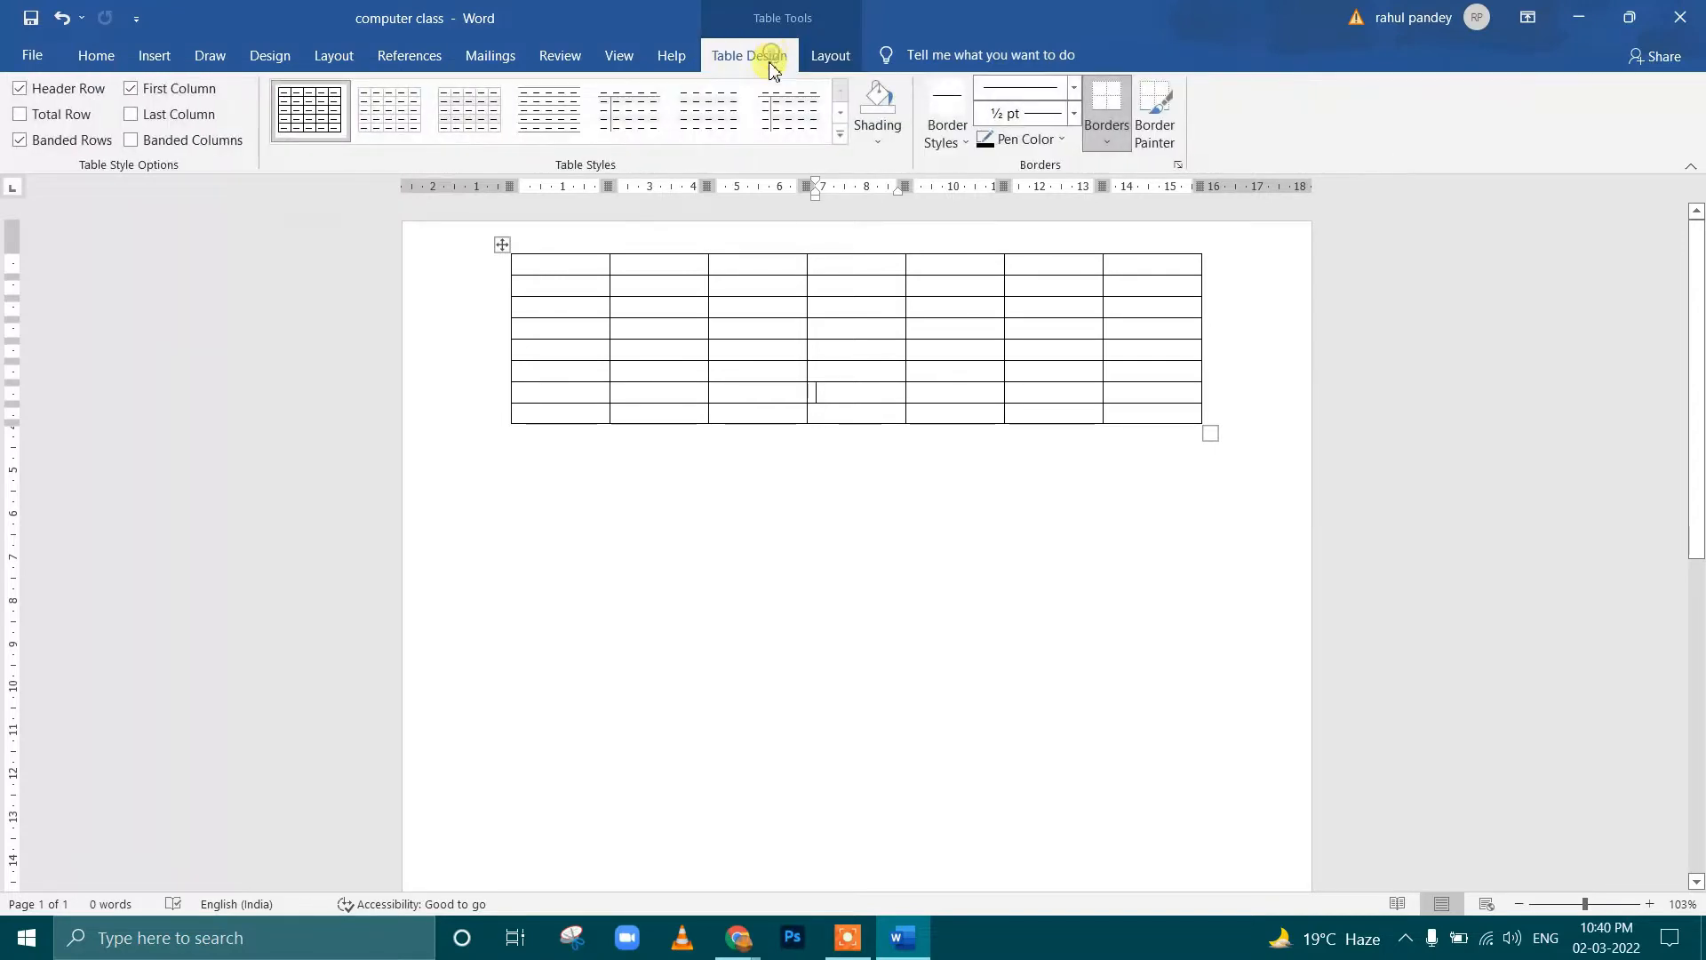
left_click(504, 246)
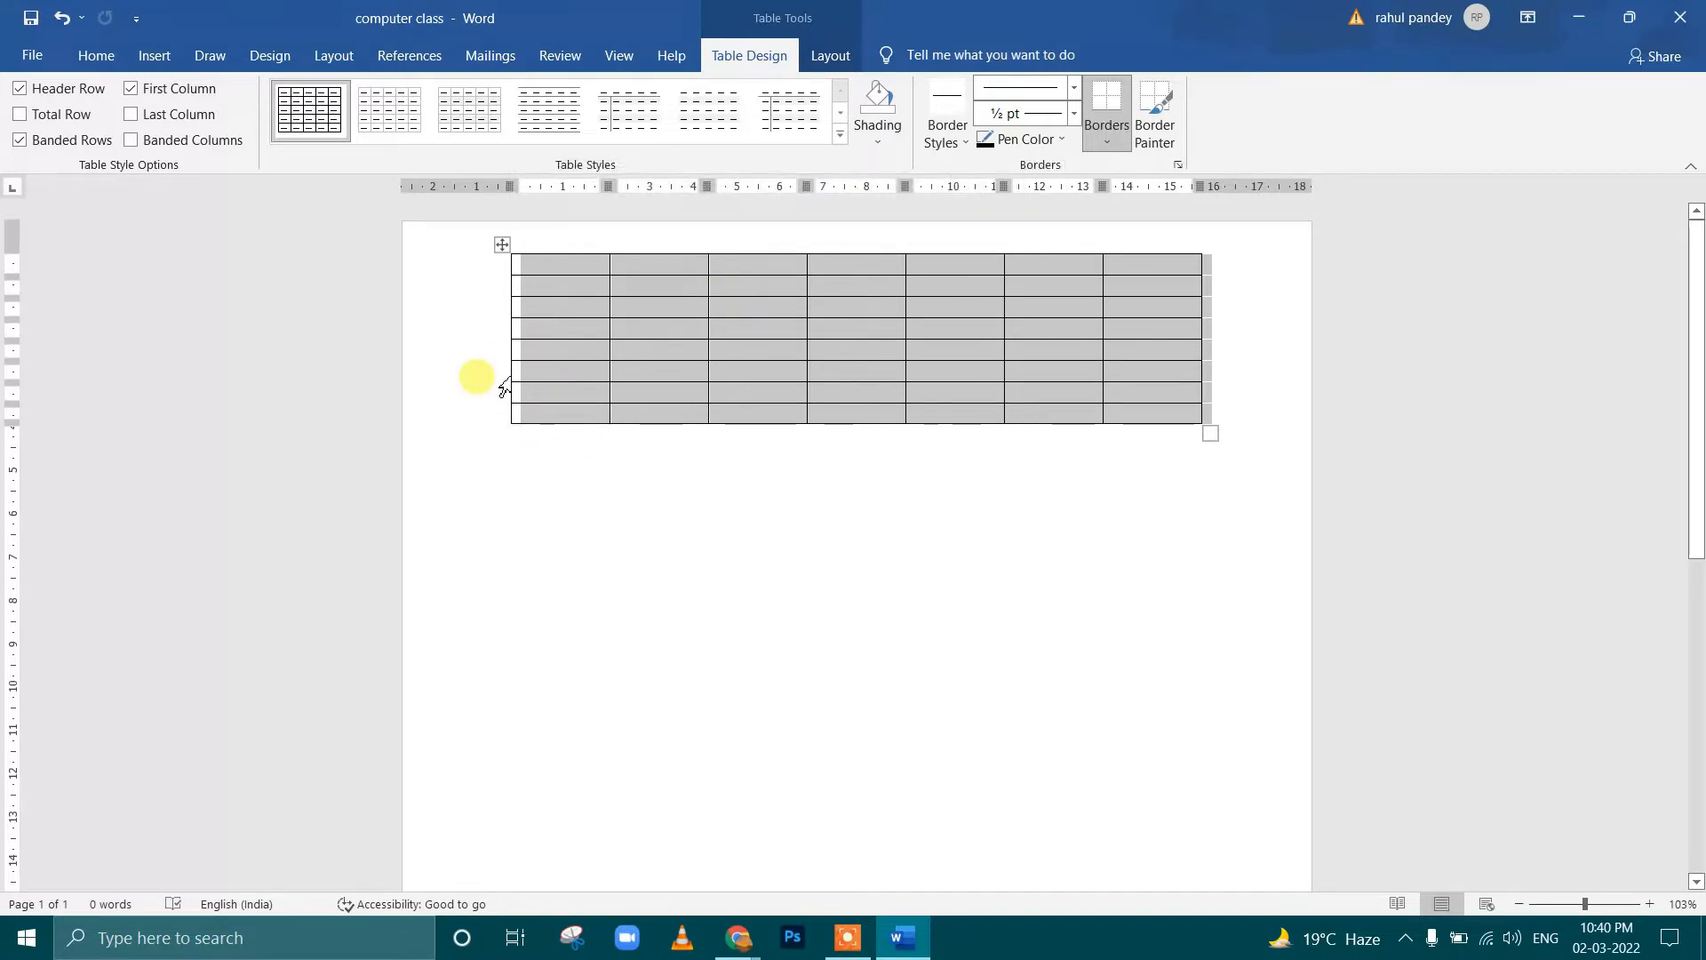
key("BackSpace")
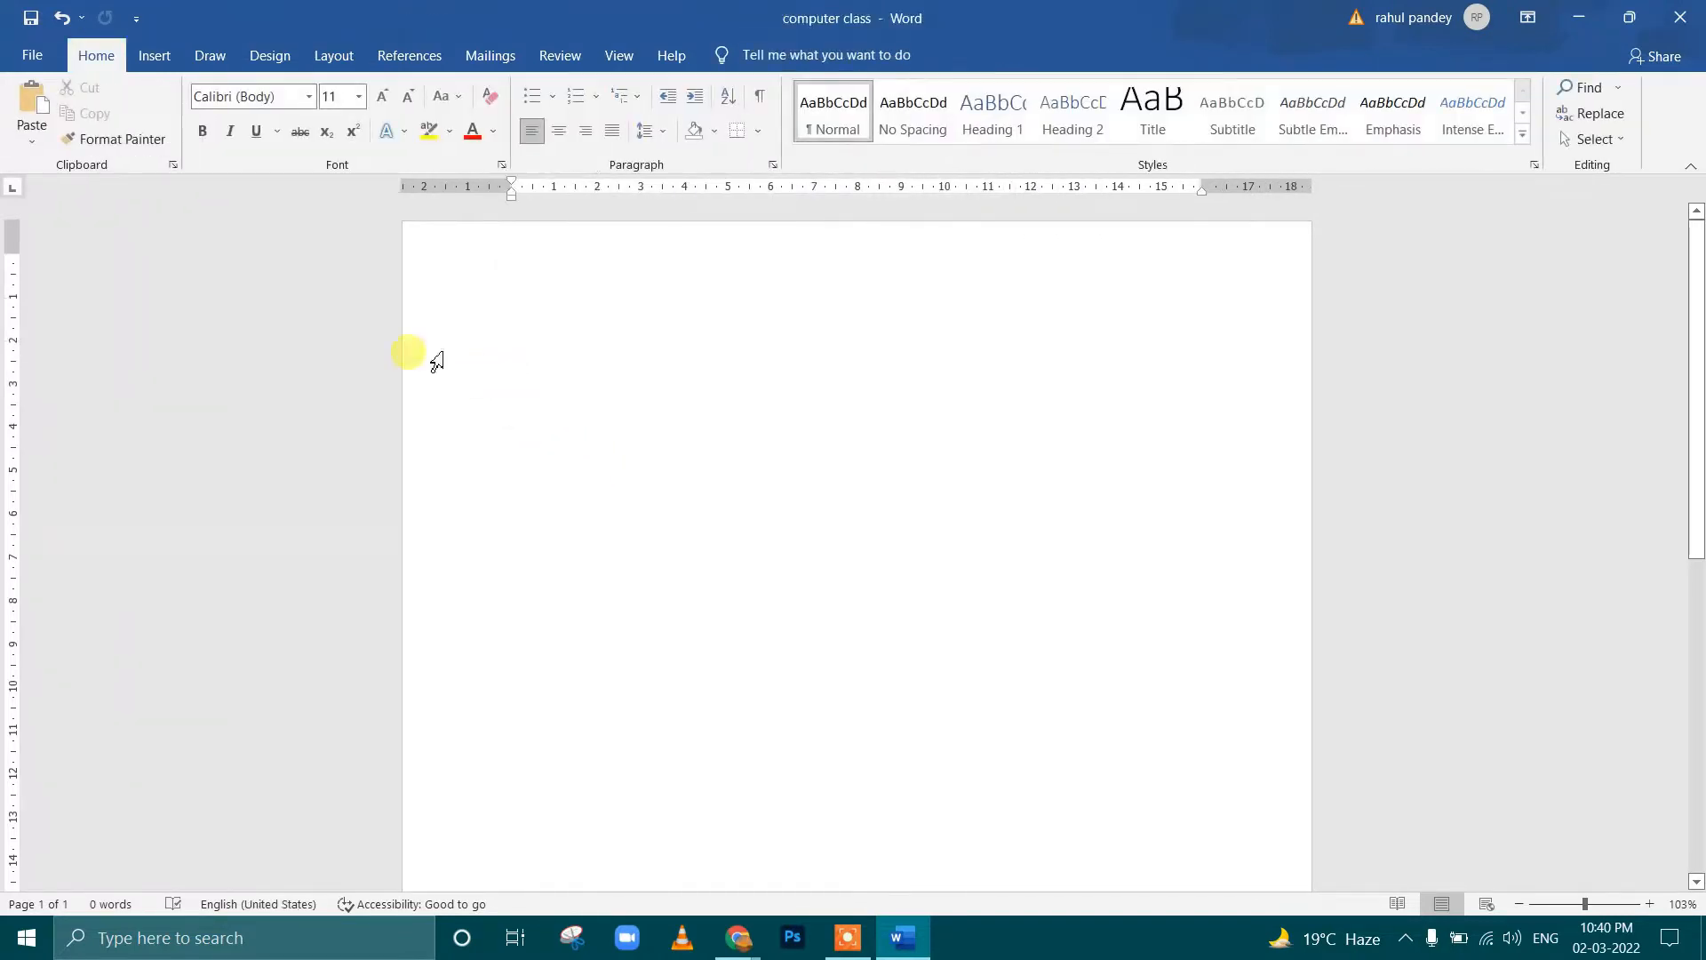
Insert a table with 5 columns and 12 rows, using an automatic fixed column width
left_click(153, 55)
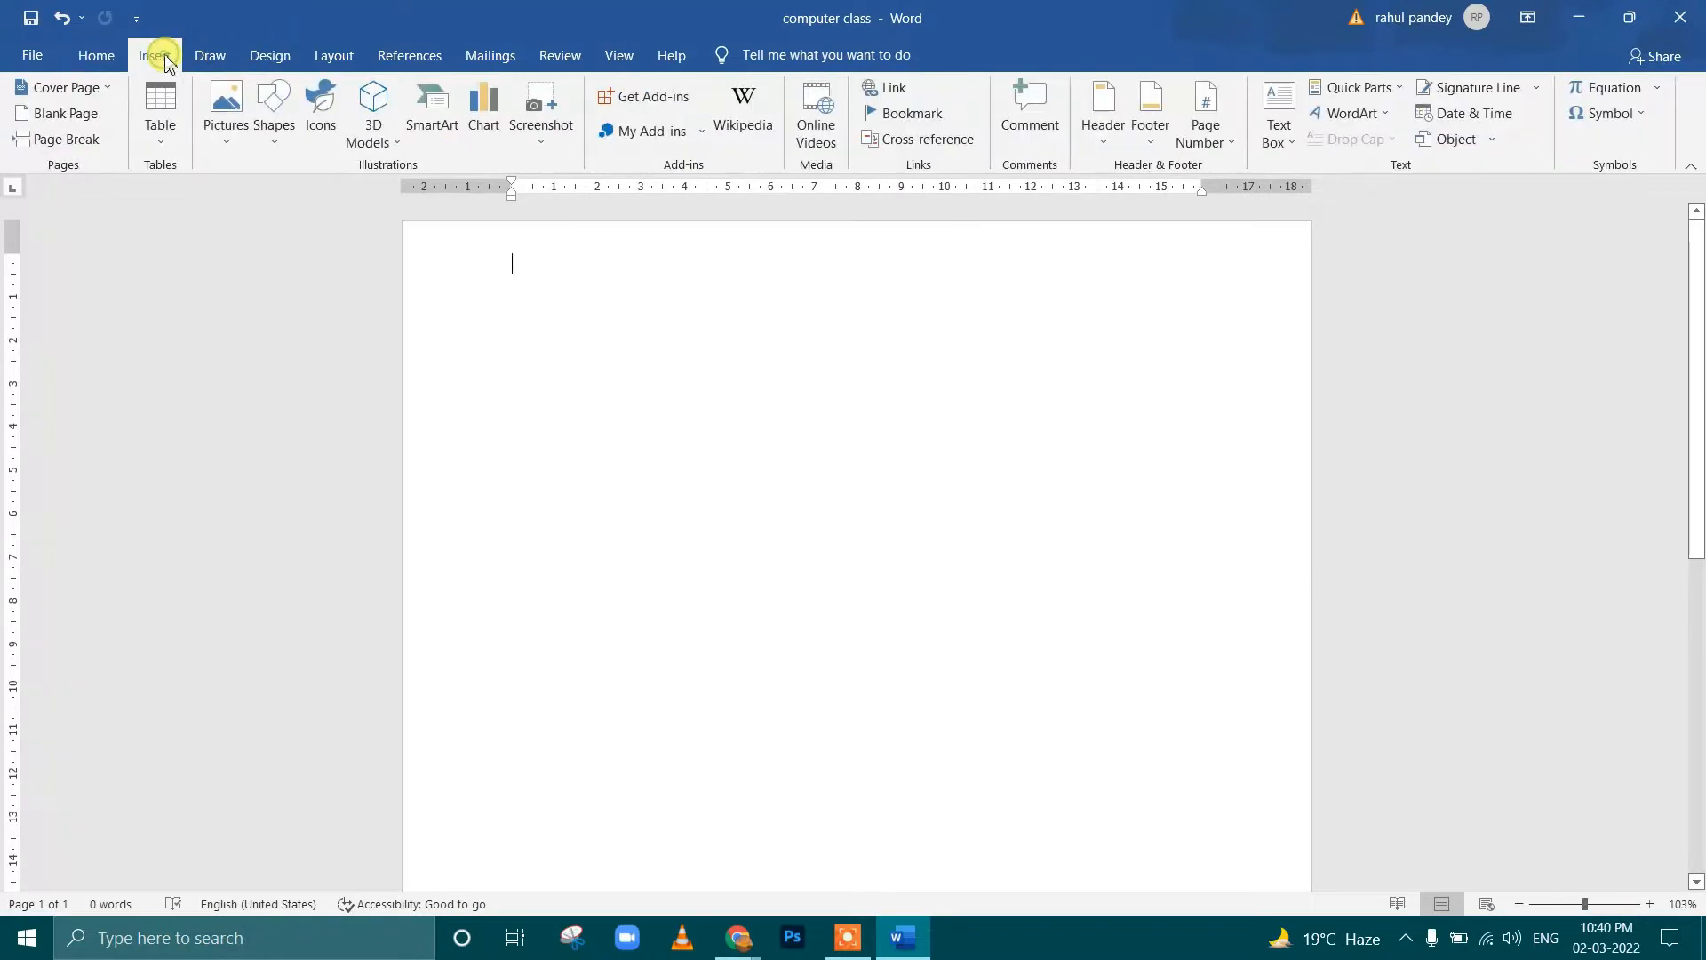
left_click(167, 150)
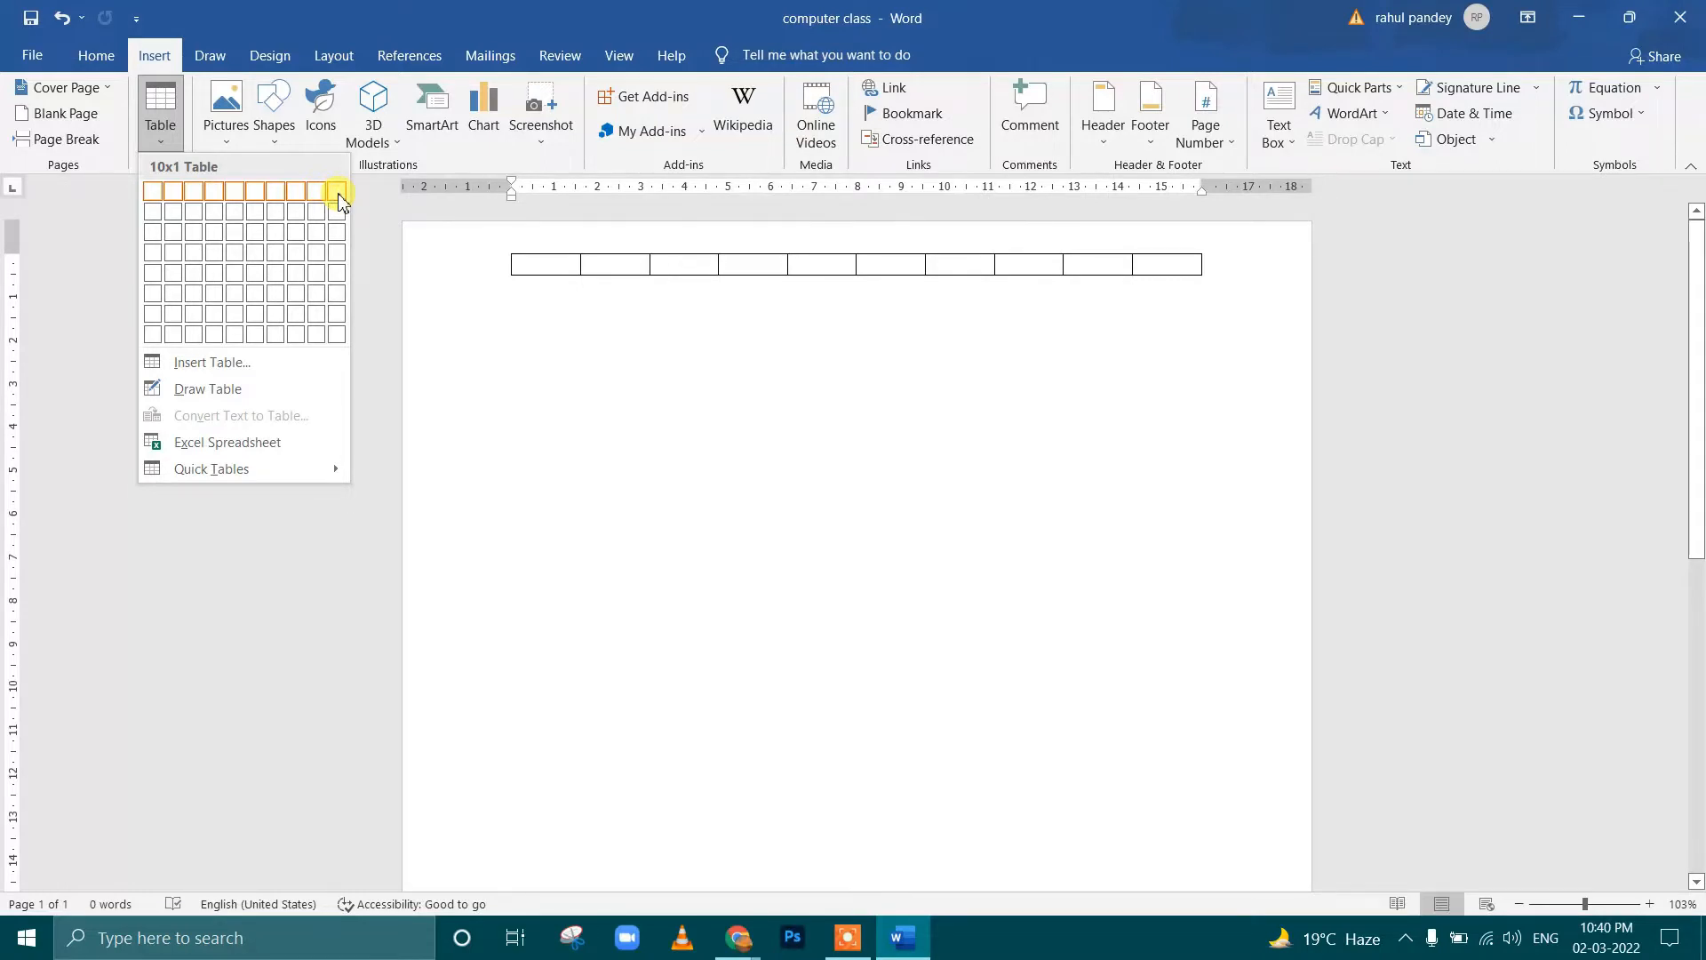
left_click(247, 372)
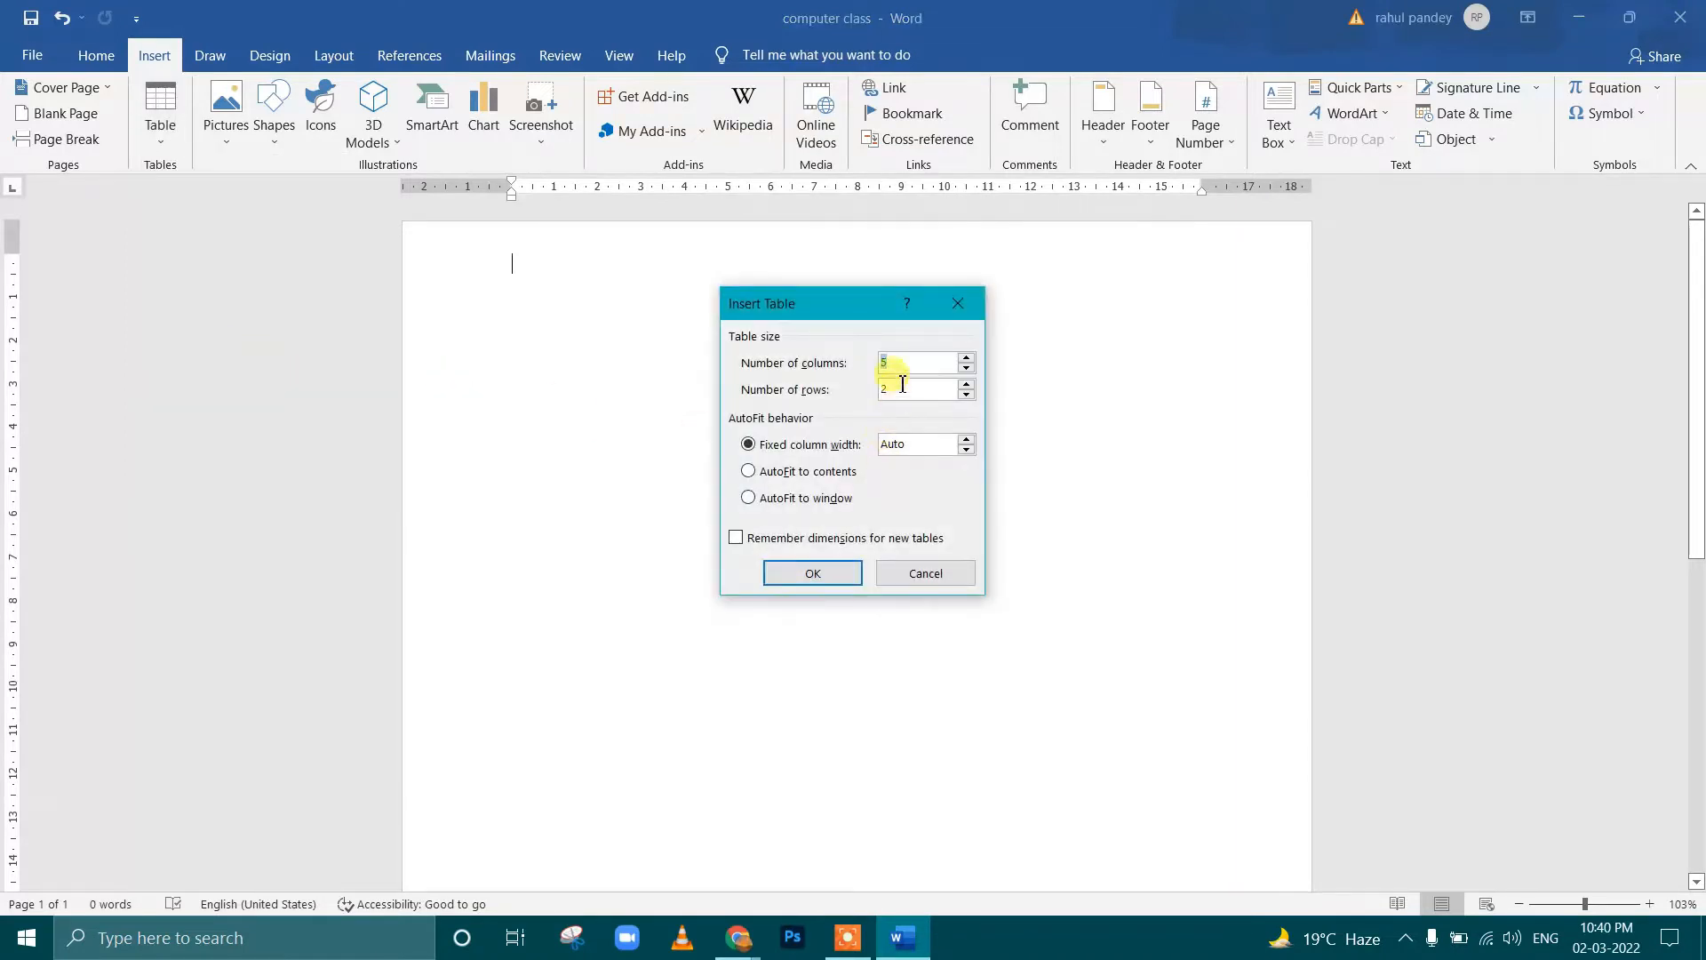
key("BackSpace")
key("BackSpace")
key("BackSpace")
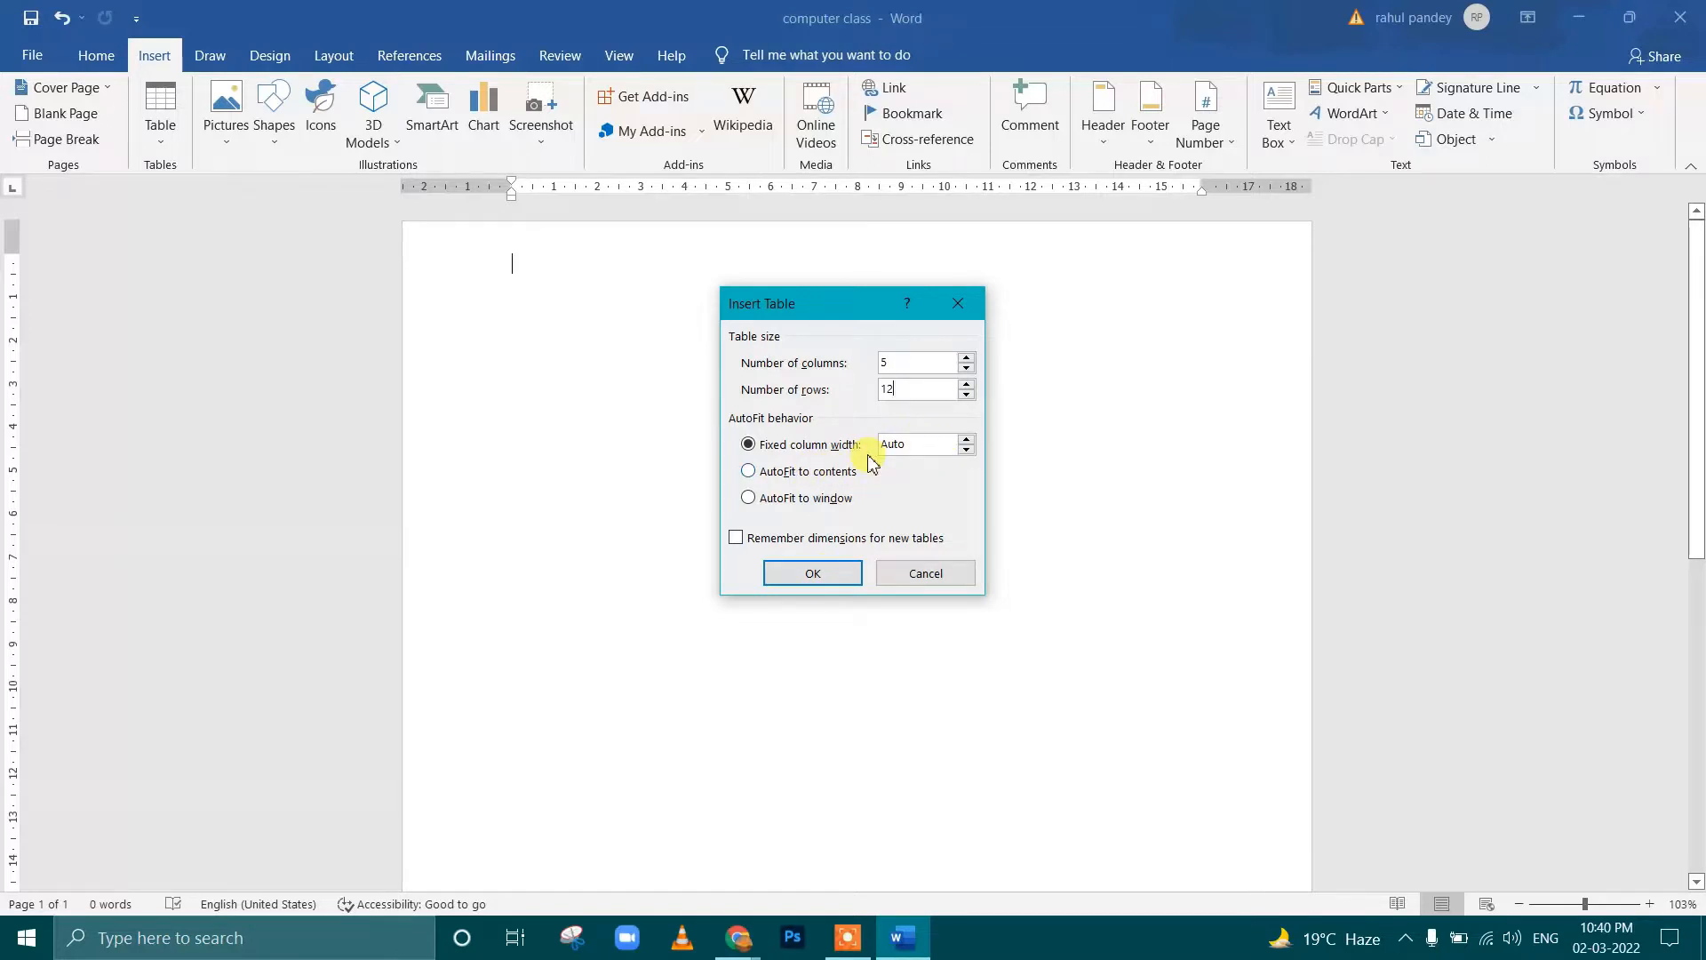
left_click(749, 471)
left_click(751, 446)
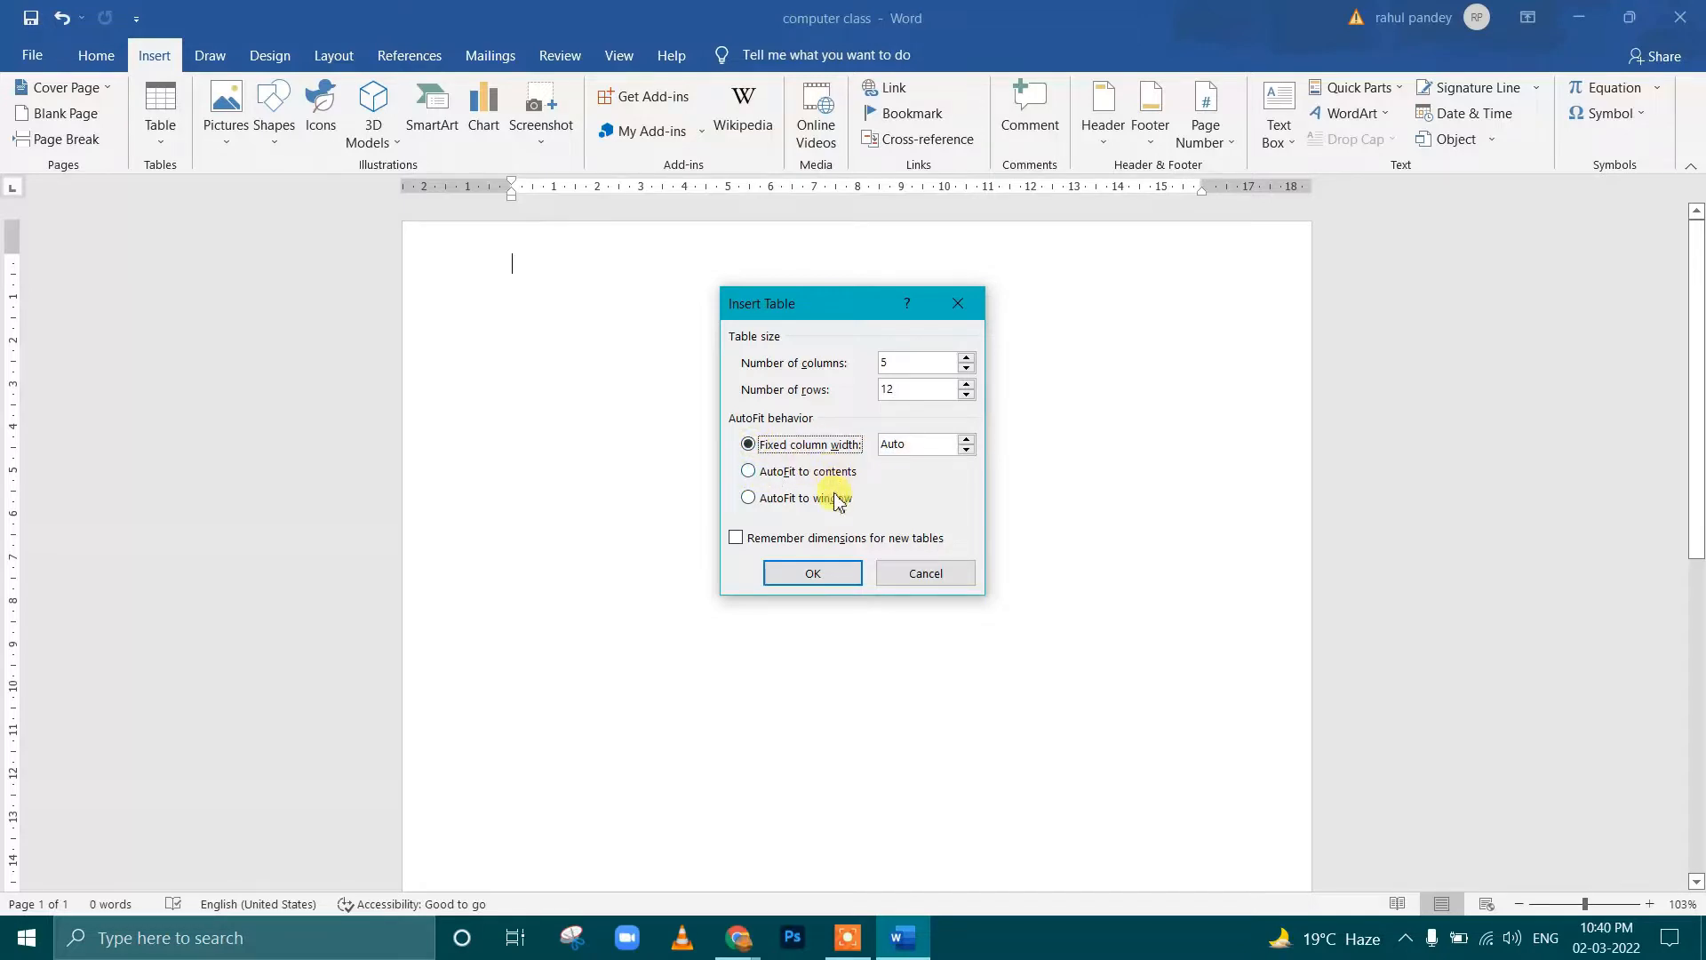
left_click(832, 575)
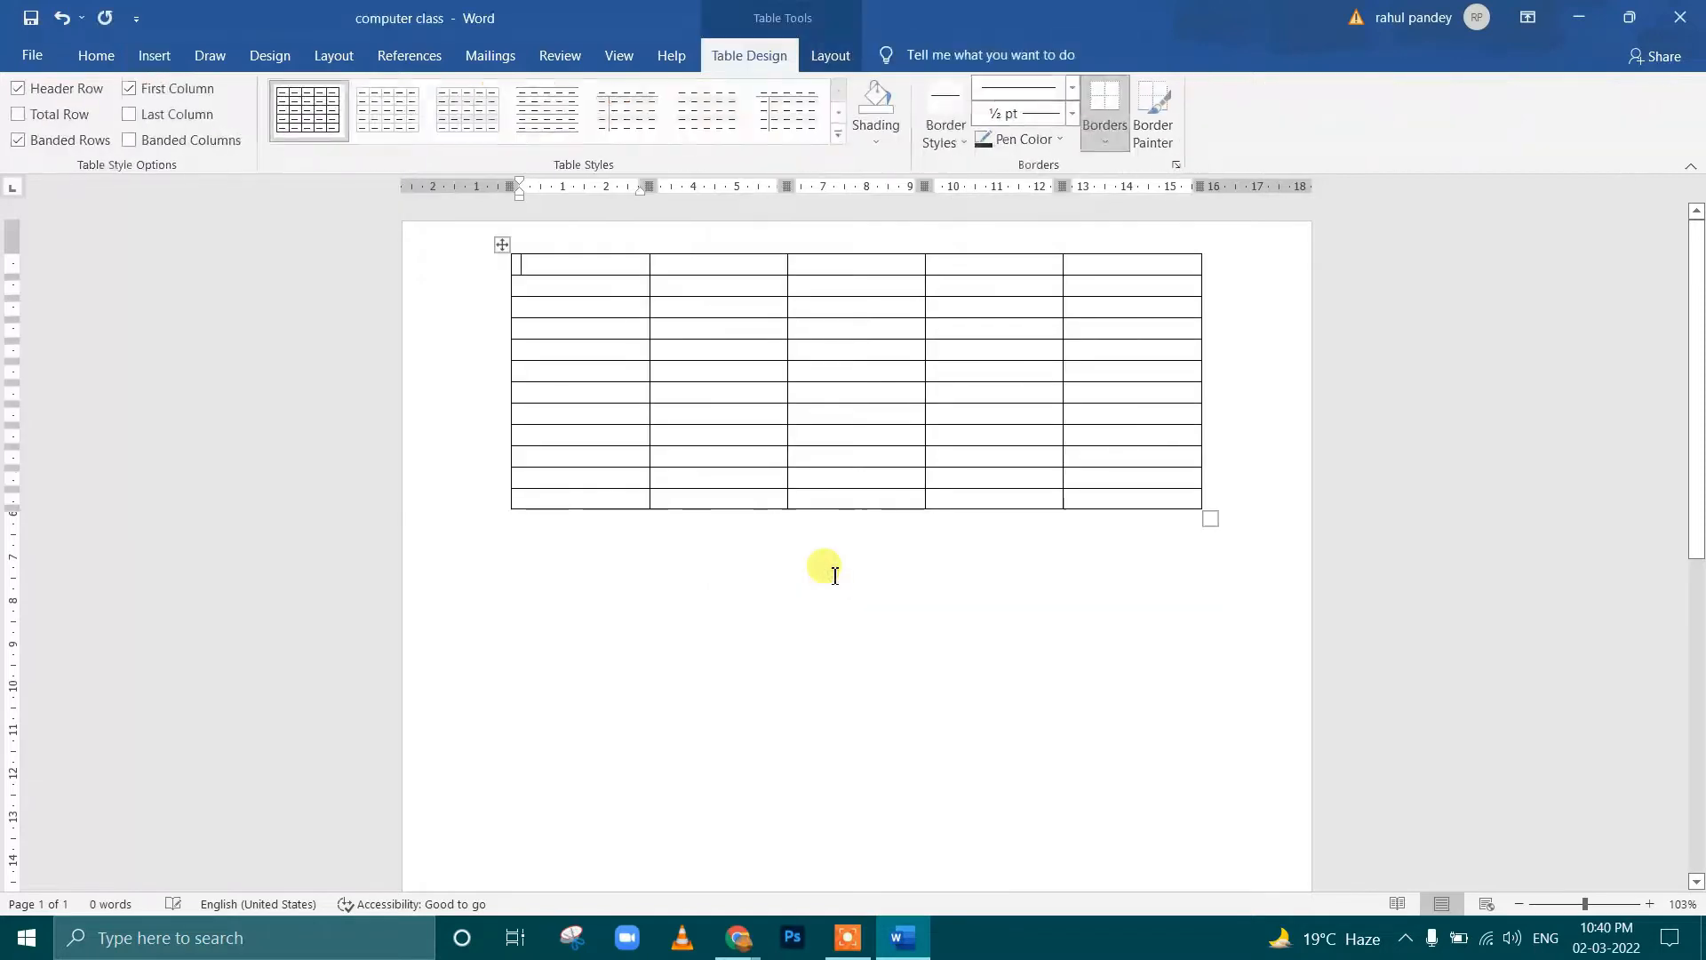
Try moving all but the last cell of the first column elsewhere in the table, and show the table layout options
left_click_drag(558, 264, 579, 480)
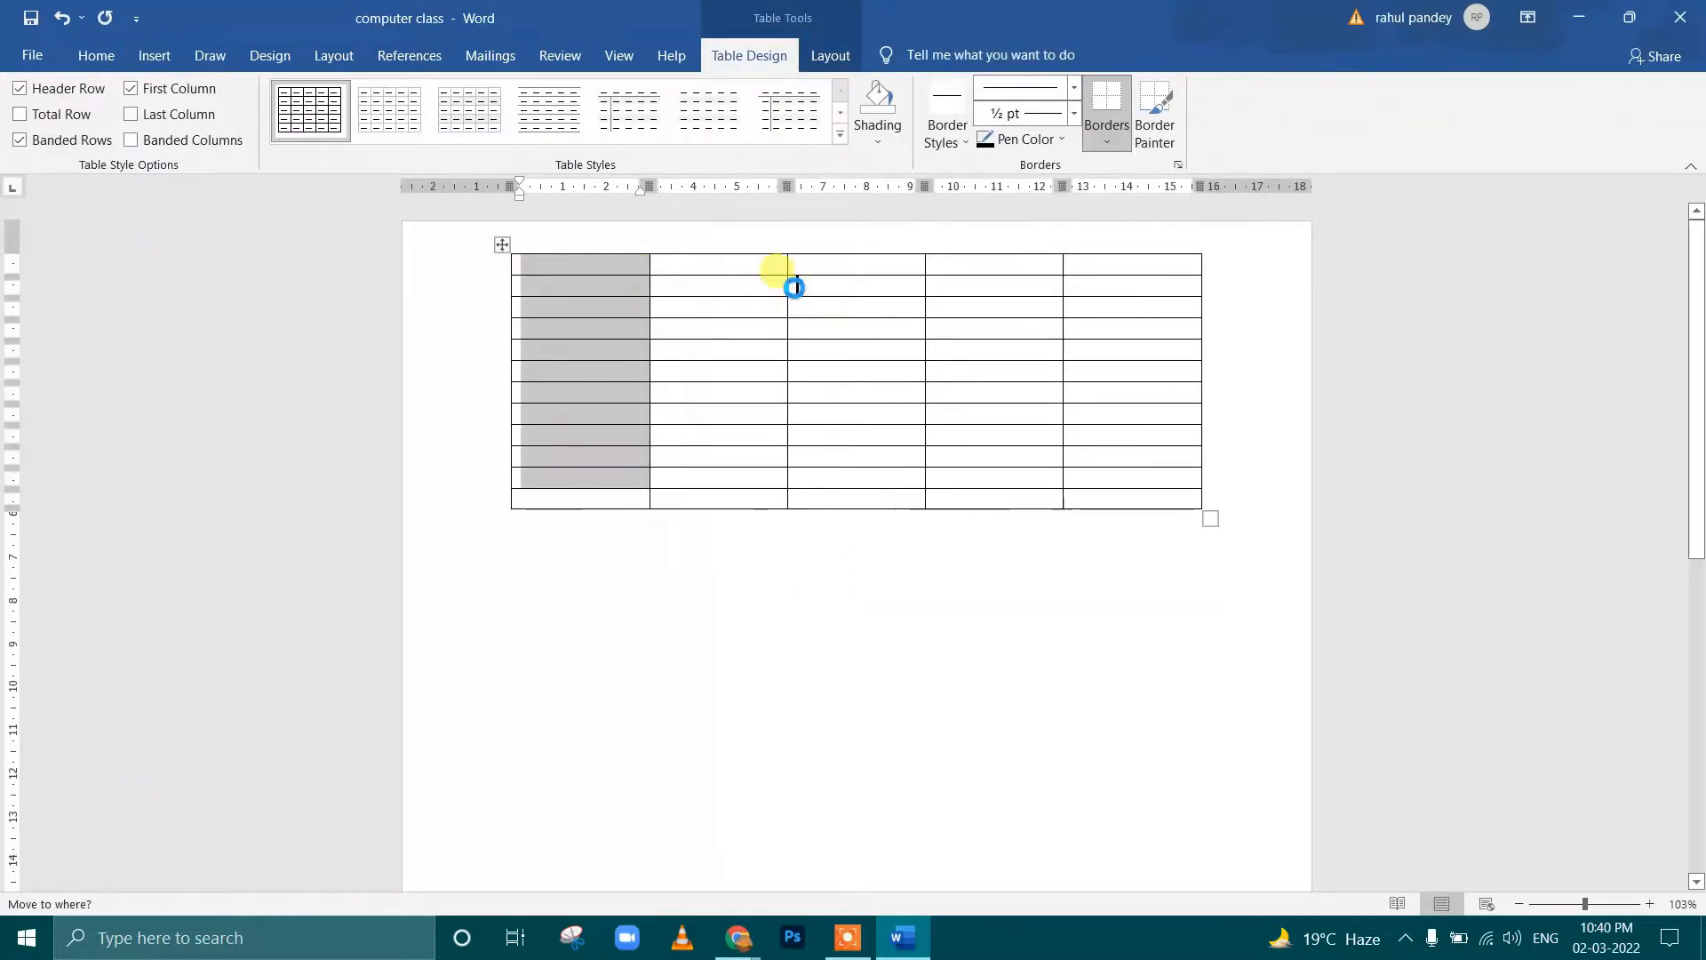
key("ctrl+v")
left_click(1075, 334)
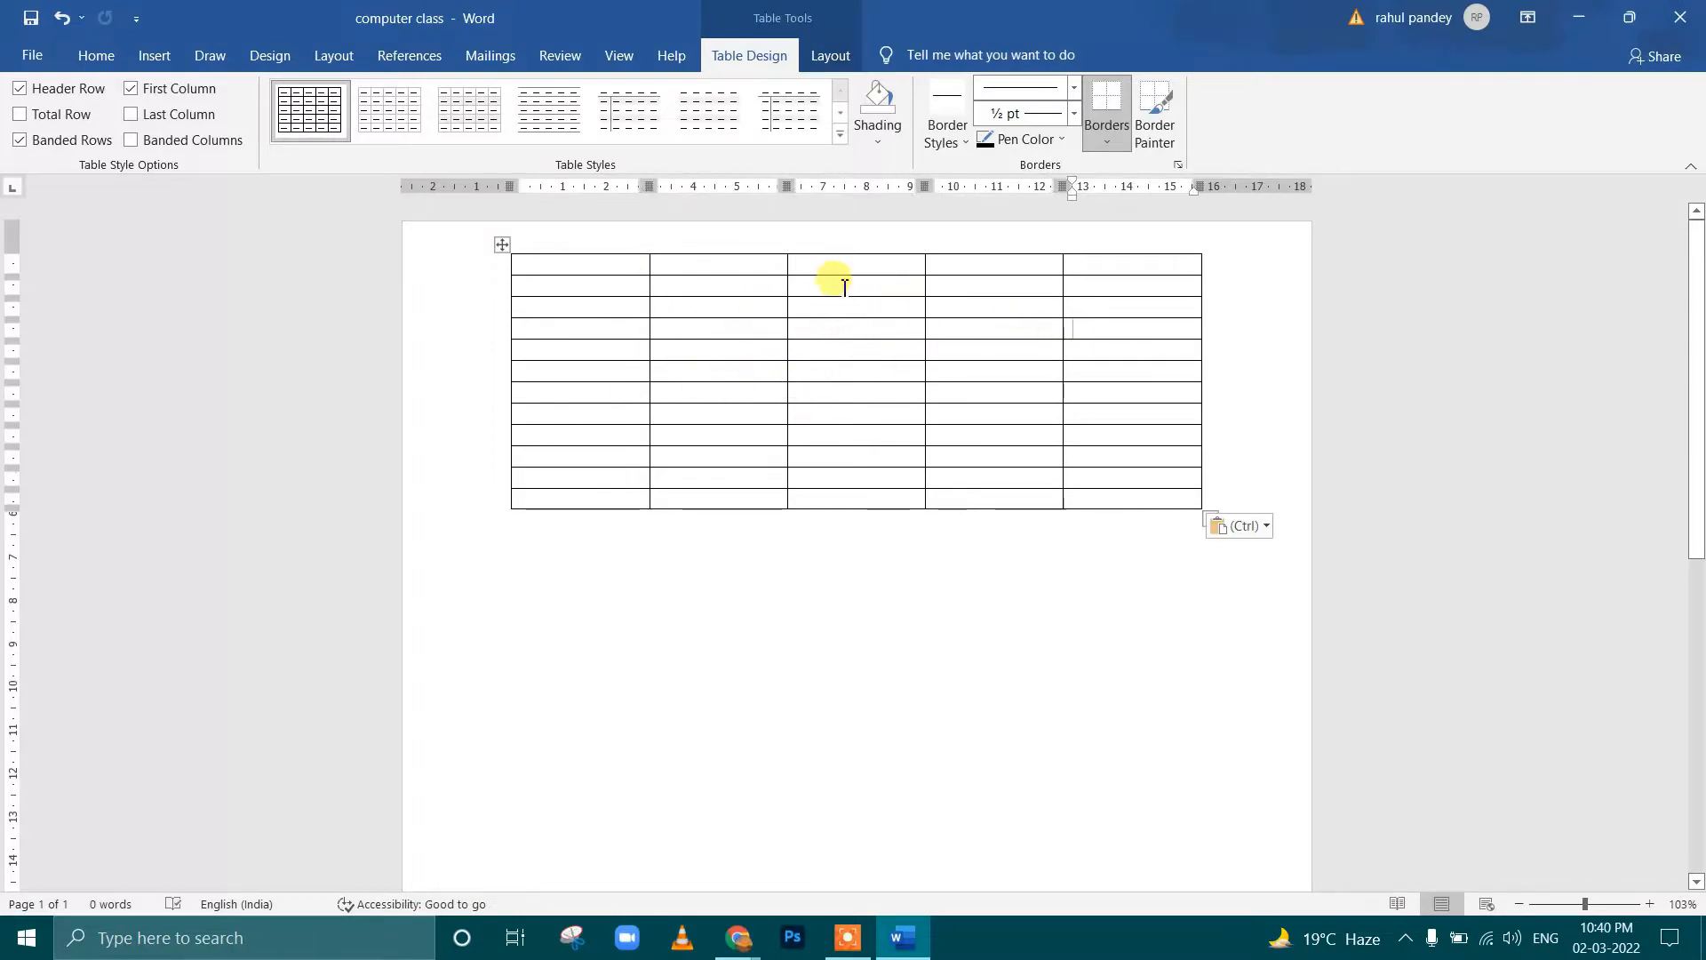
left_click(829, 57)
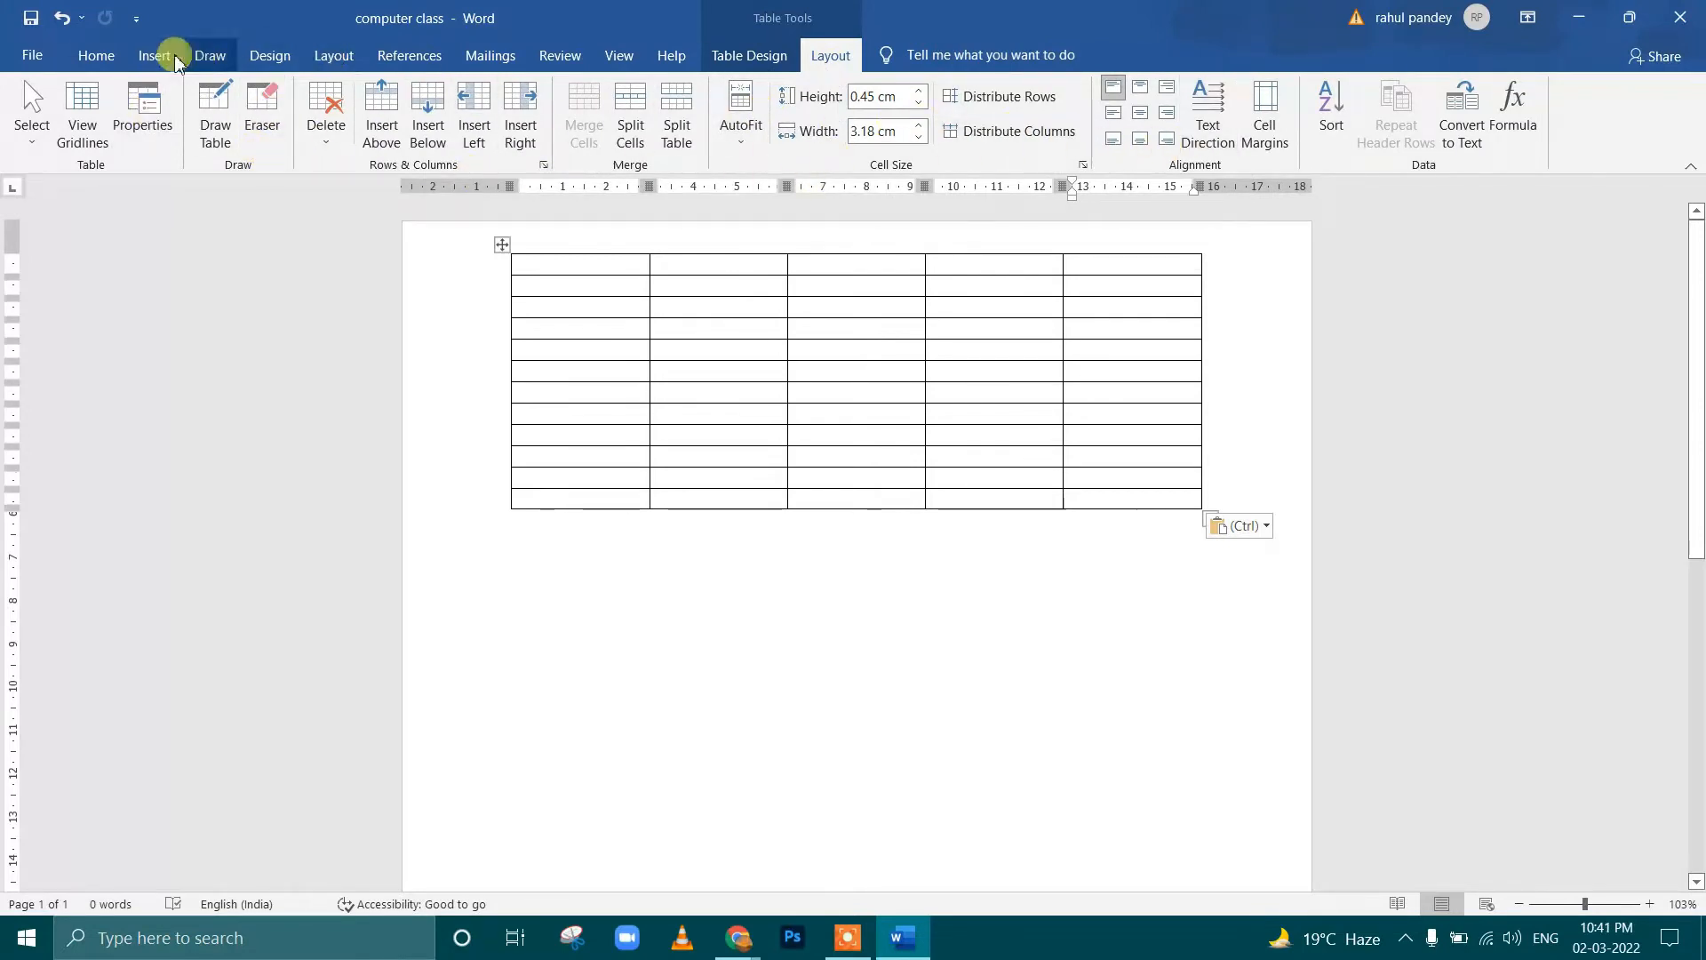
Draw a table about 12.7 cm wide below the existing one and divide it into five rows
left_click(148, 55)
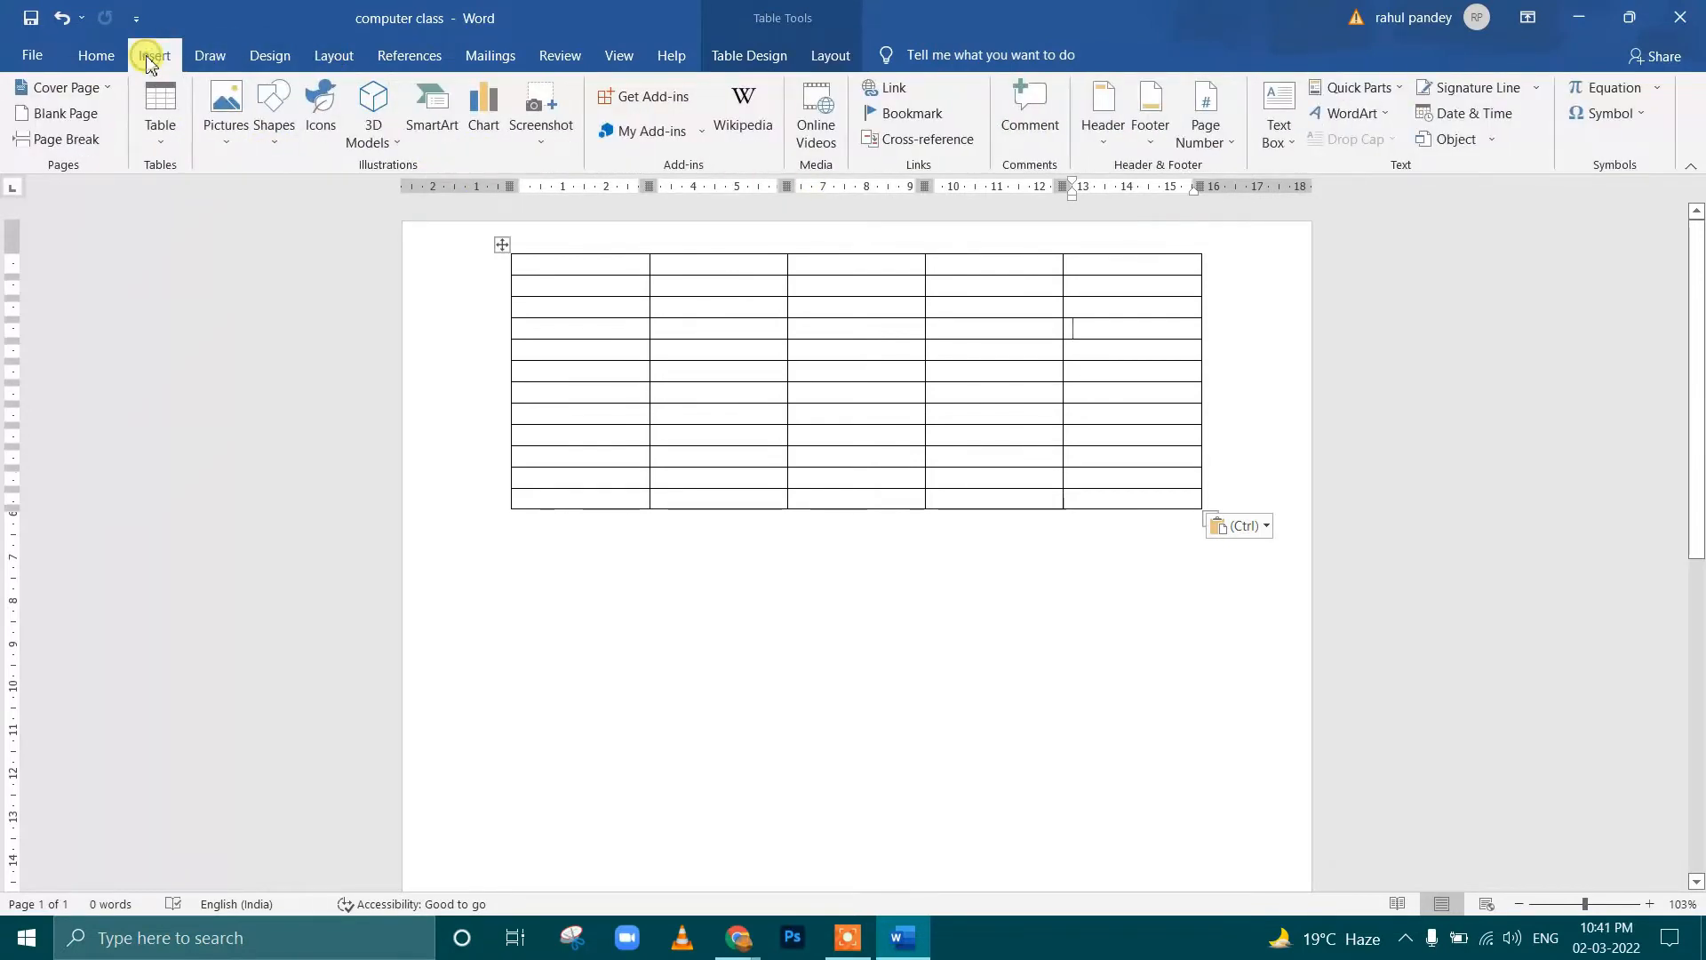
left_click(162, 153)
left_click(182, 381)
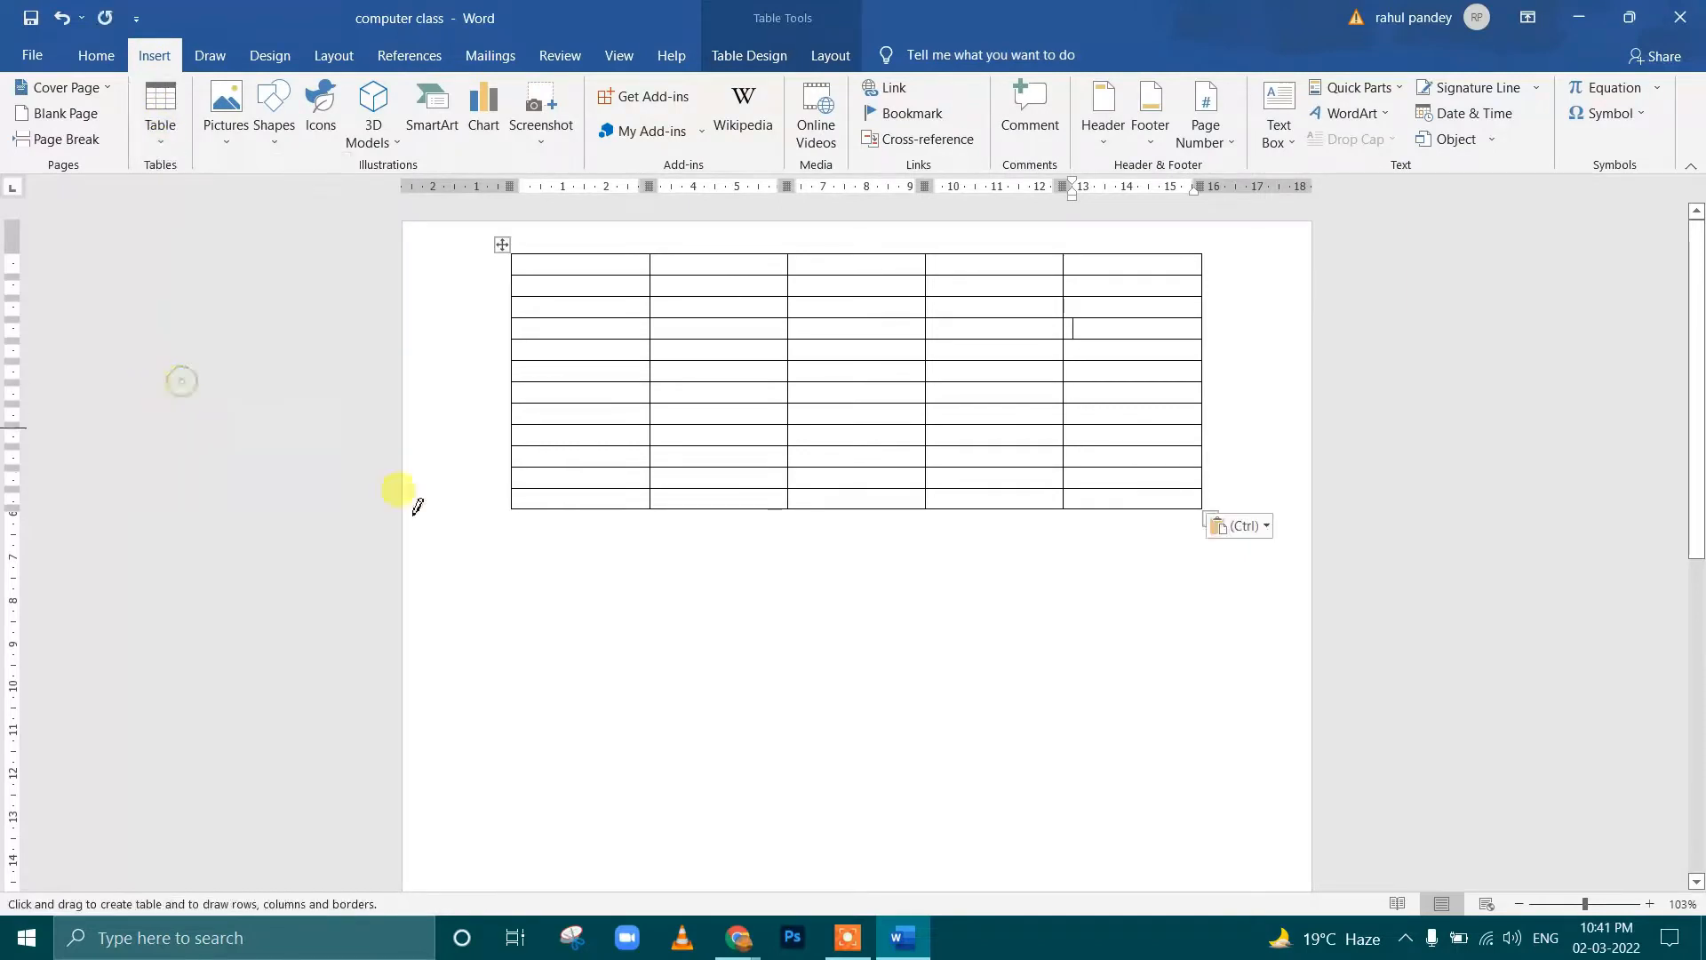
mouse_move(530, 583)
left_mouse_down()
mouse_move(983, 830)
mouse_move(1081, 778)
left_mouse_up()
mouse_move(533, 588)
left_mouse_down()
mouse_move(903, 590)
mouse_move(876, 588)
left_mouse_up()
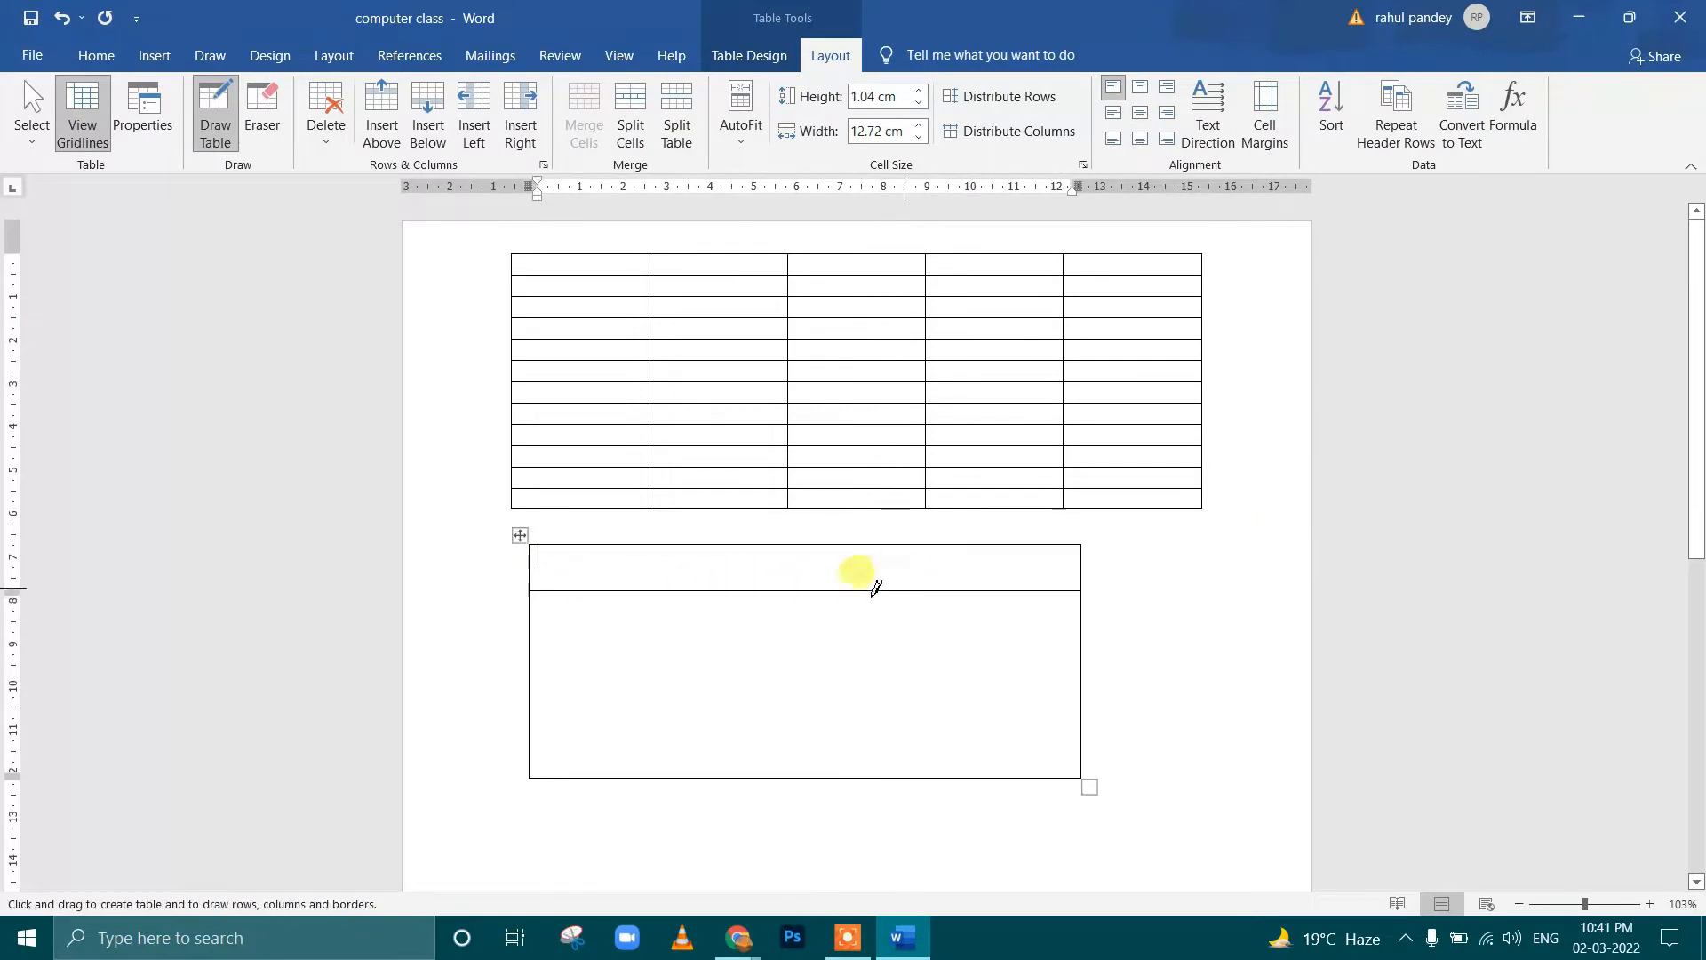
left_click_drag(534, 640, 882, 634)
left_click_drag(533, 685, 834, 677)
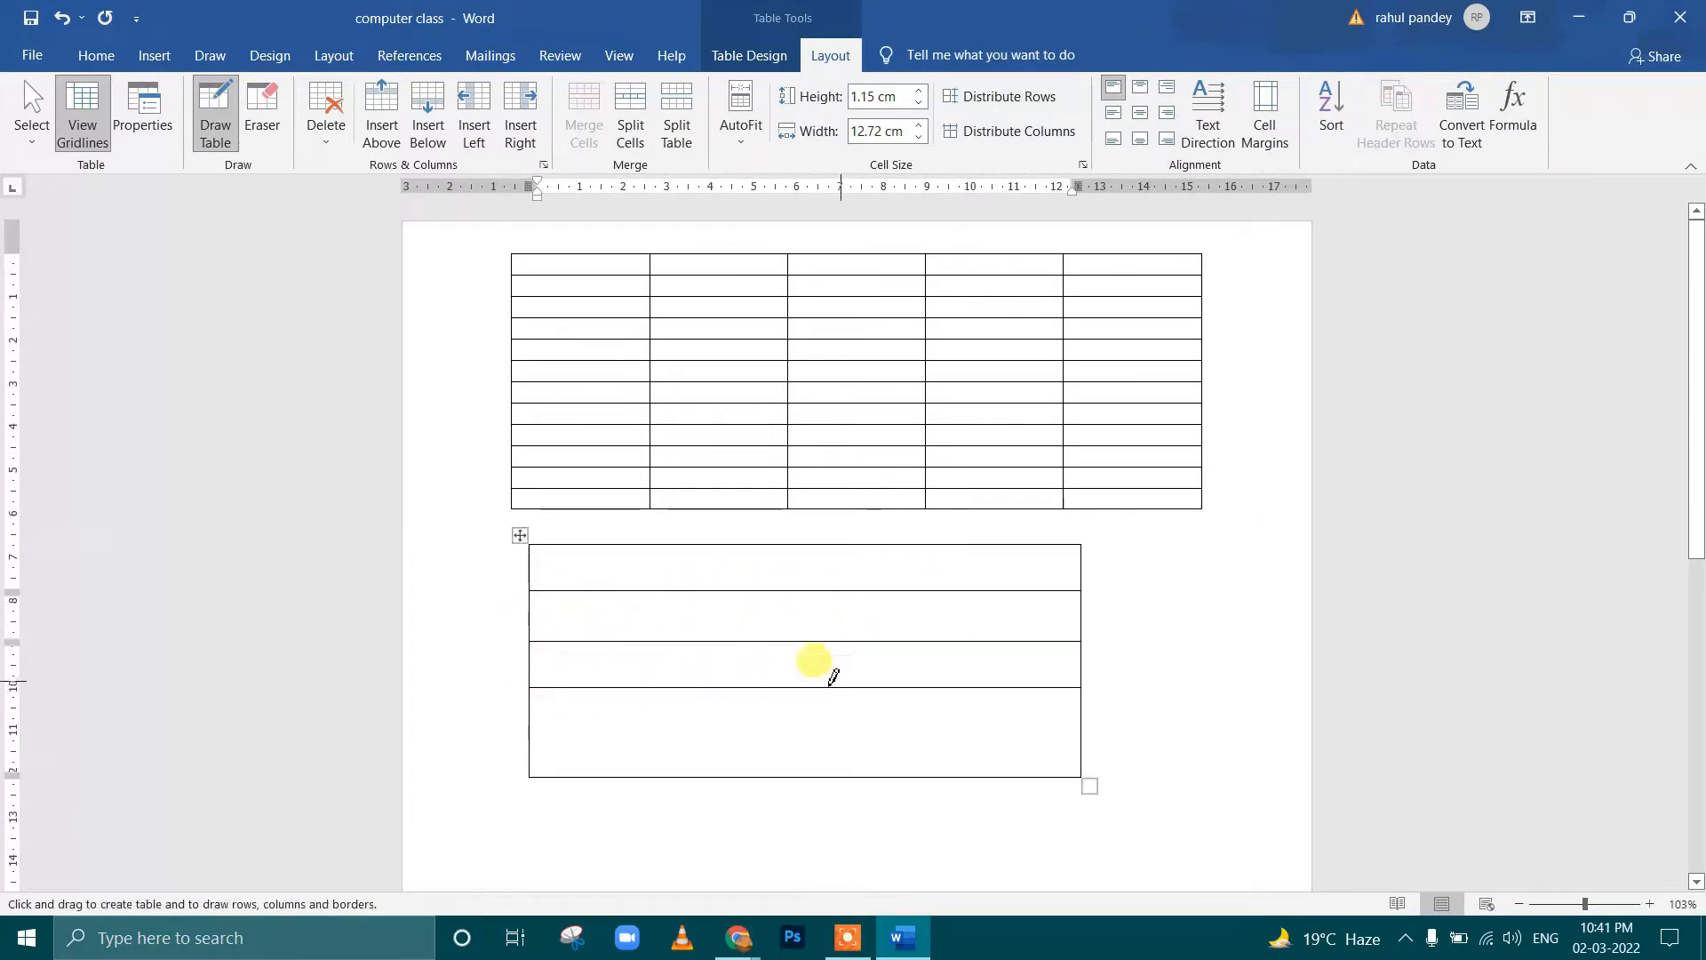
left_click_drag(551, 732, 836, 711)
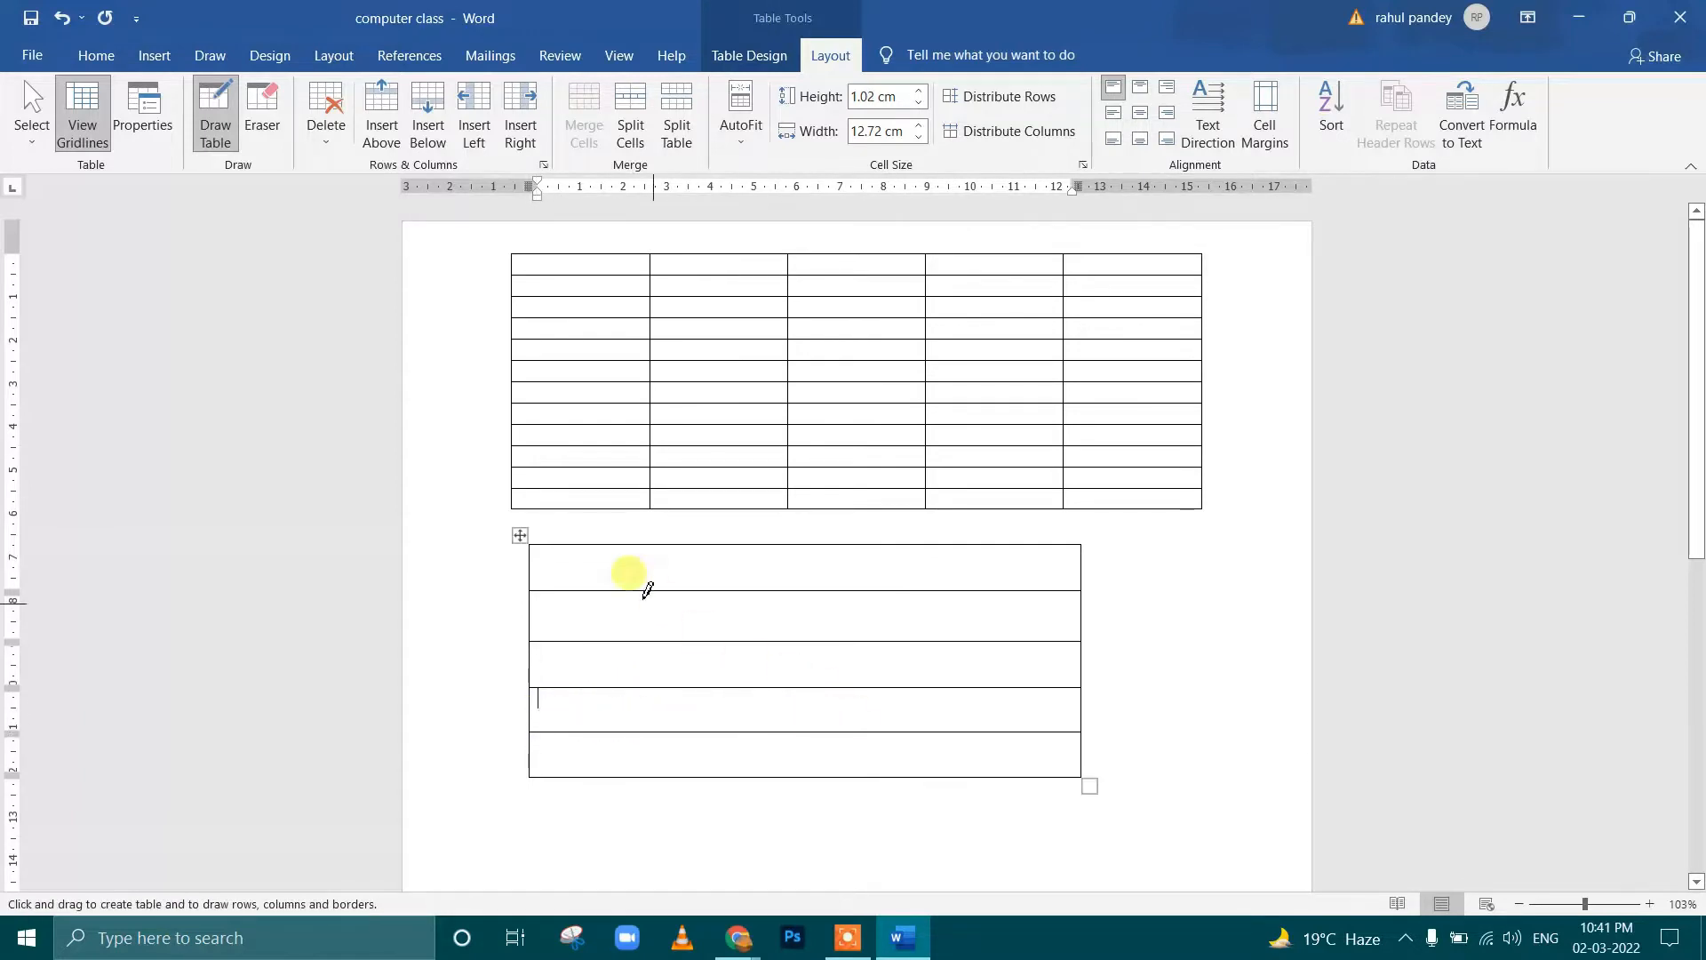
Draw five vertical lines through the hand-drawn table to divide it into six columns
left_click_drag(587, 549, 588, 767)
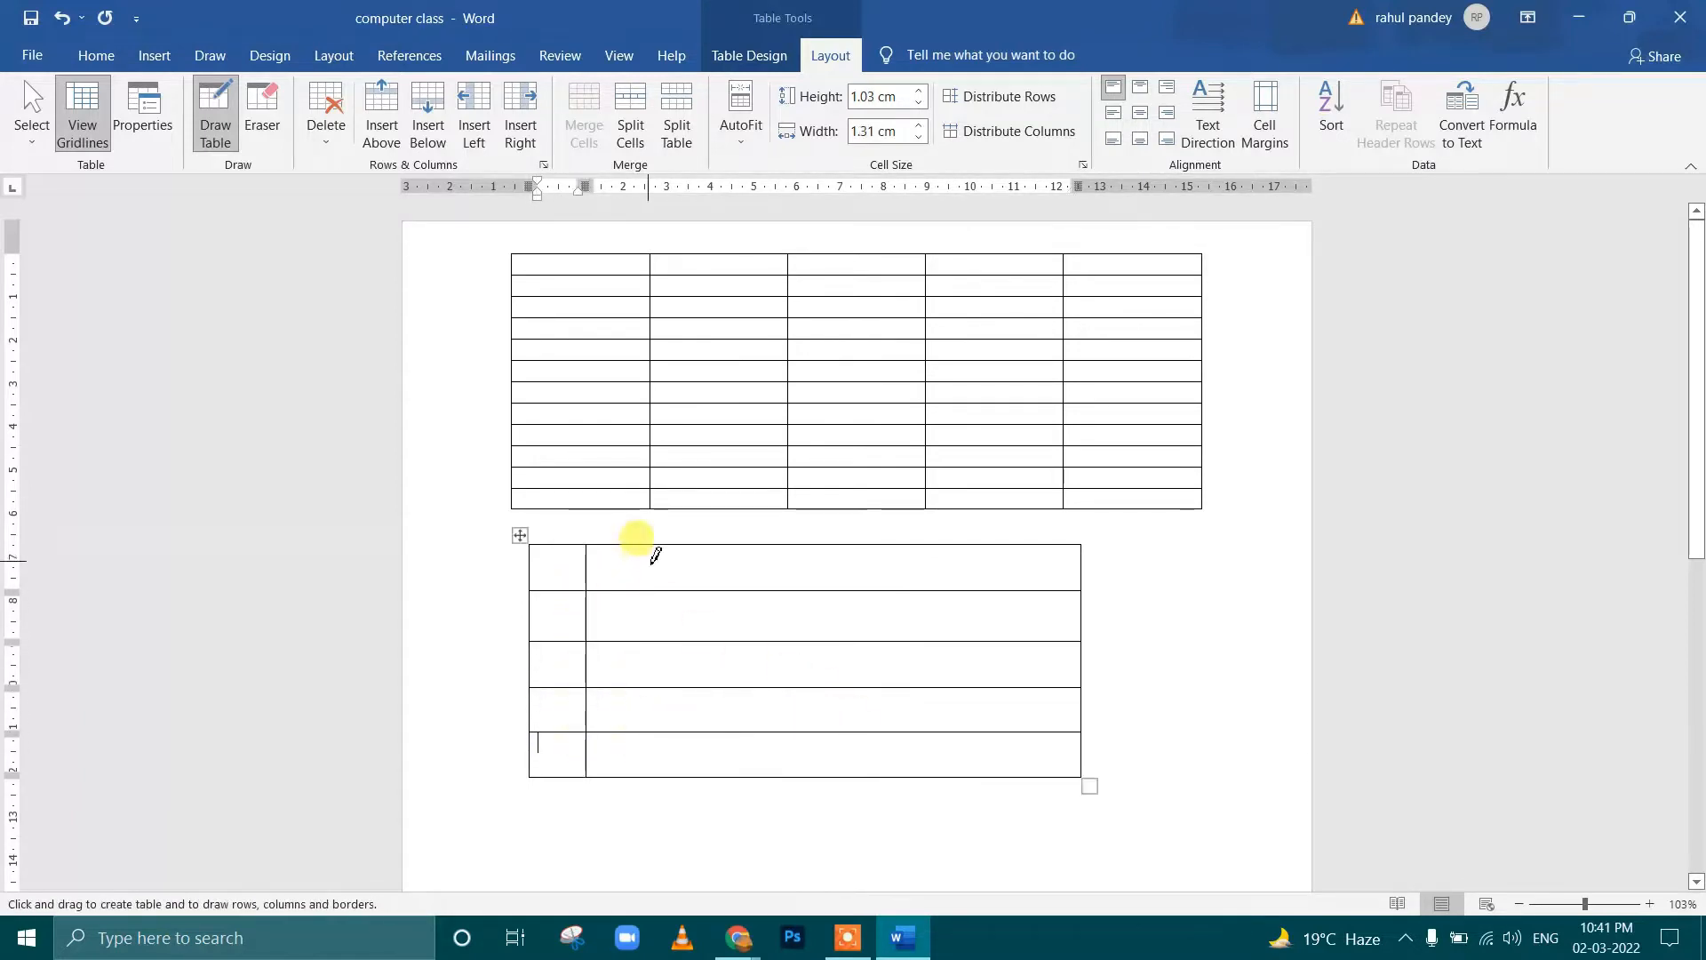
left_click_drag(651, 549, 652, 768)
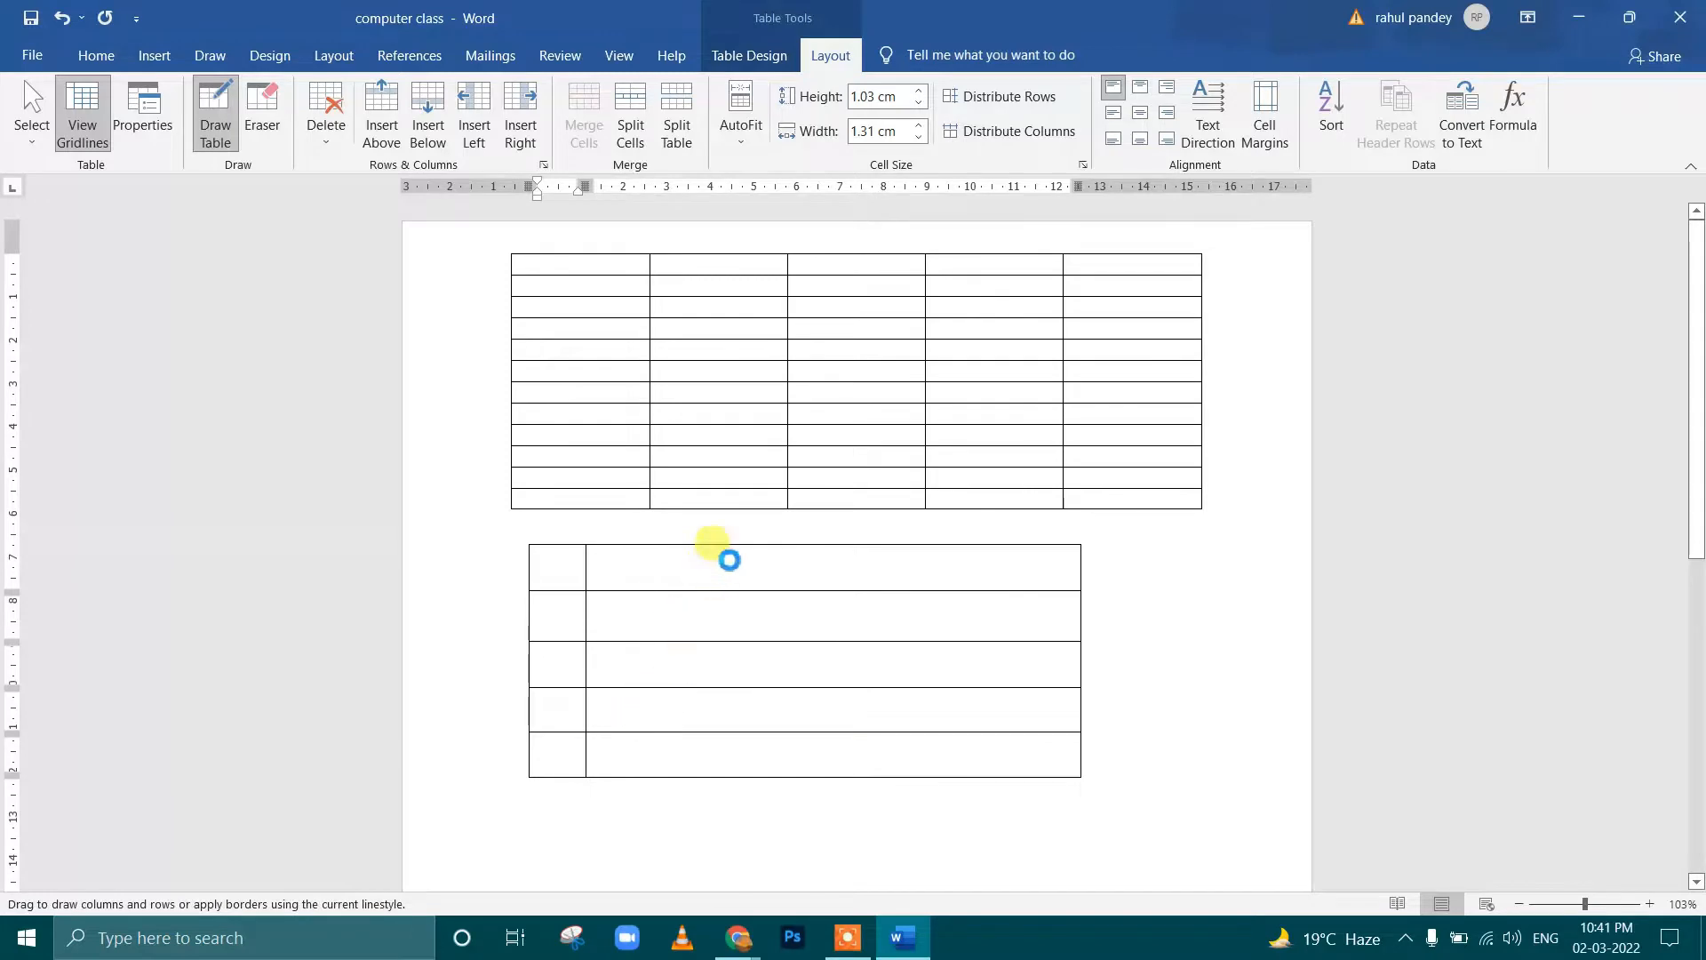
left_click_drag(720, 548, 741, 772)
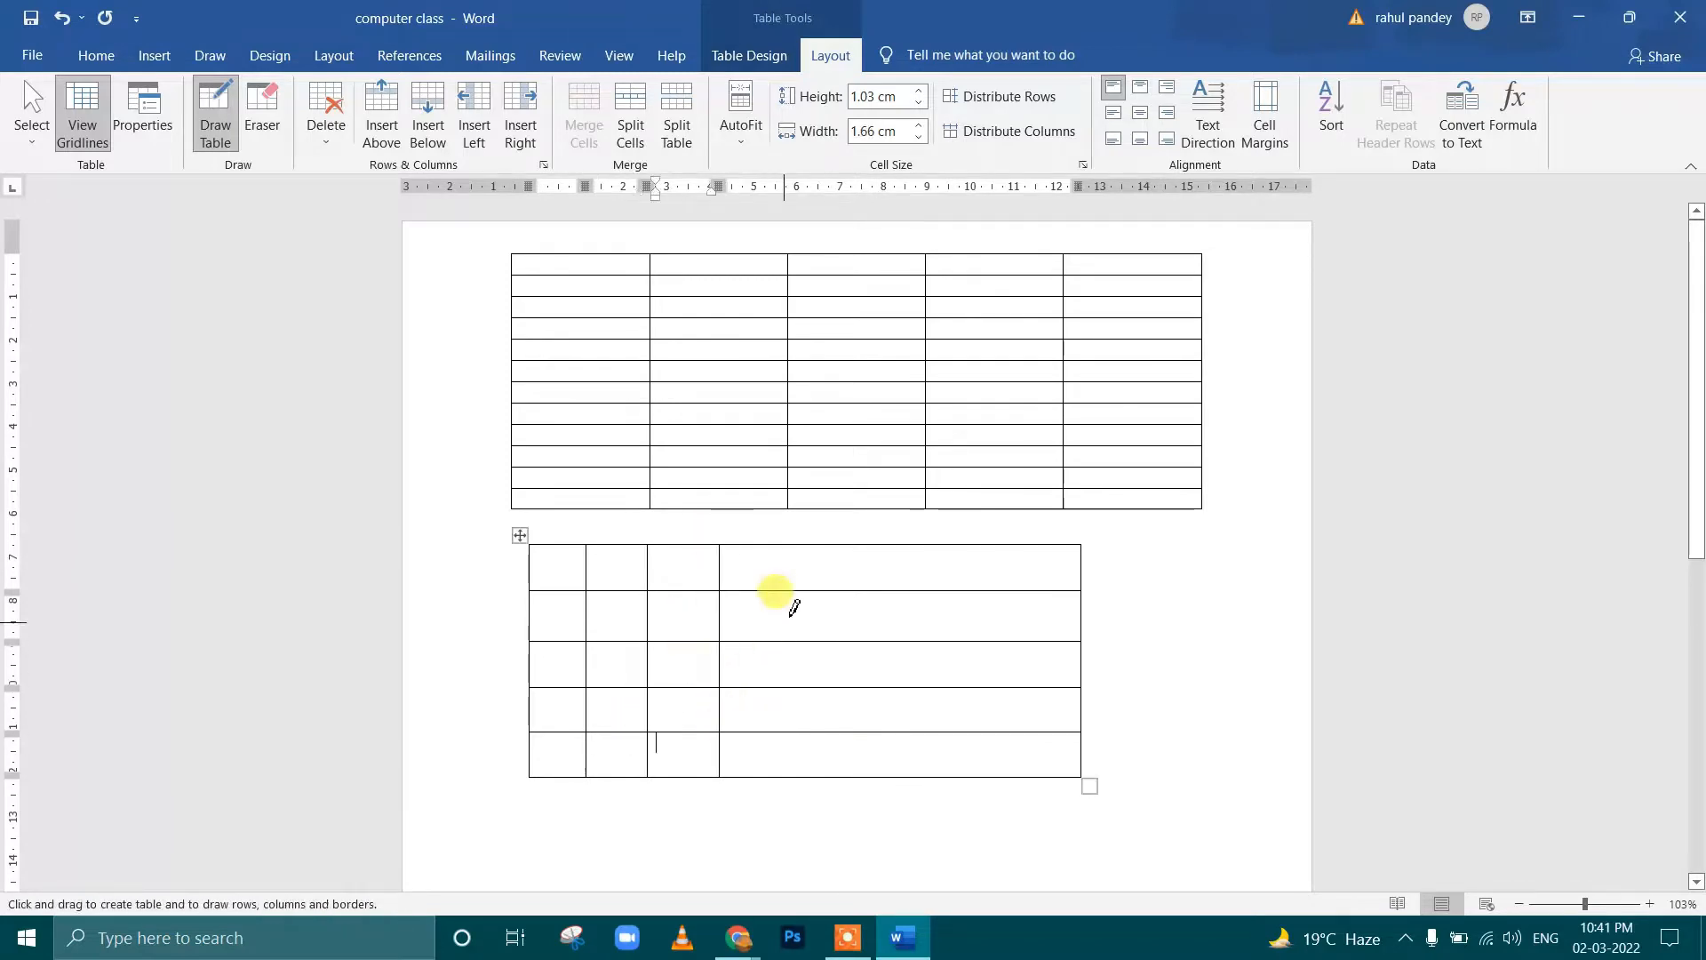
left_click_drag(790, 547, 787, 773)
left_click_drag(882, 547, 876, 730)
Draw two separate single-cell tables below the 5-column table, and undo all the hand-drawn tables
mouse_move(968, 553)
left_mouse_down()
mouse_move(976, 795)
mouse_move(1085, 746)
mouse_move(1036, 791)
mouse_move(1161, 835)
left_mouse_up()
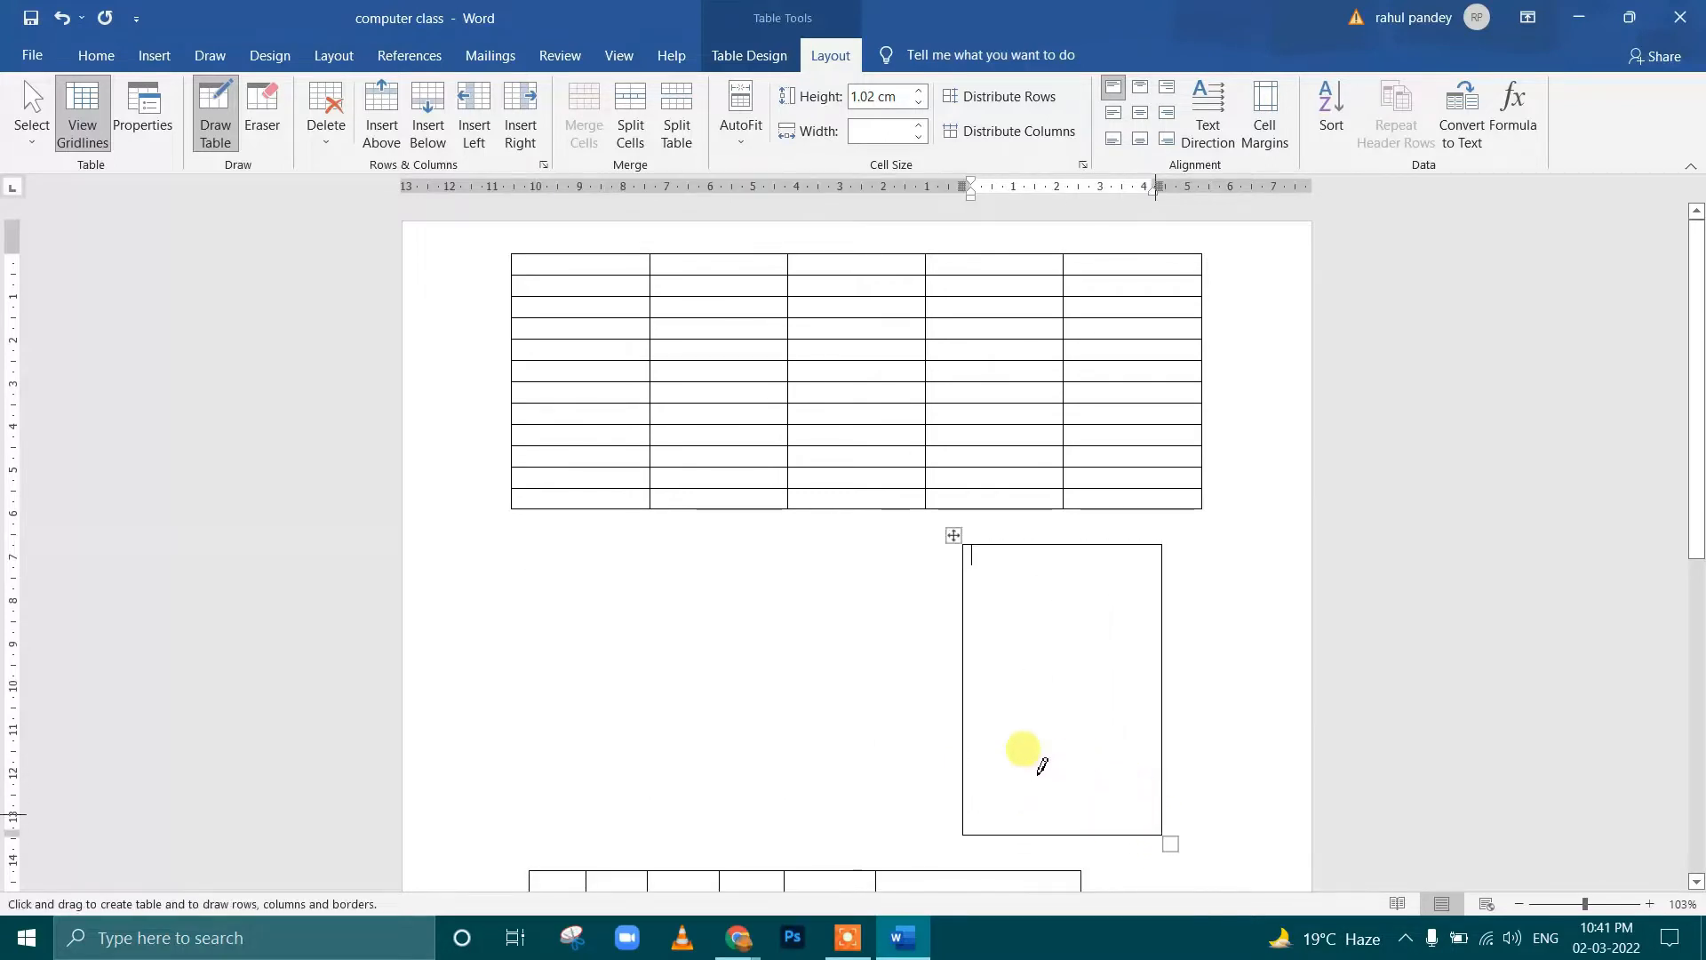
left_click_drag(636, 640, 774, 766)
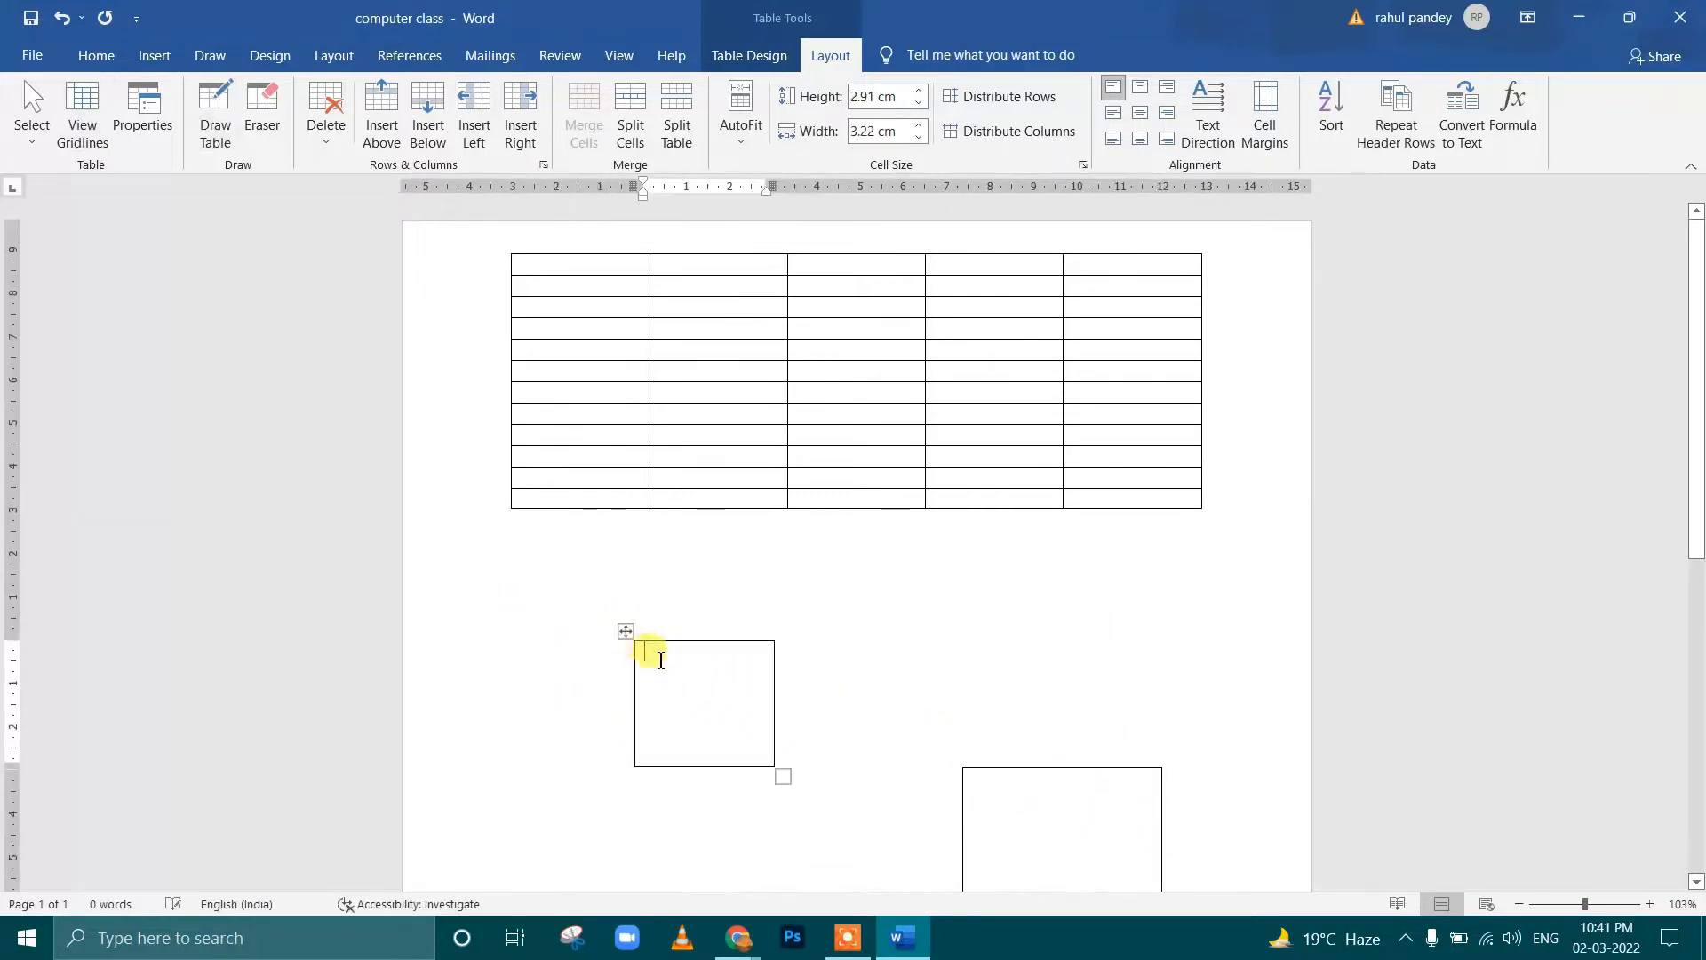
key("ctrl+z")
key("ctrl+z")
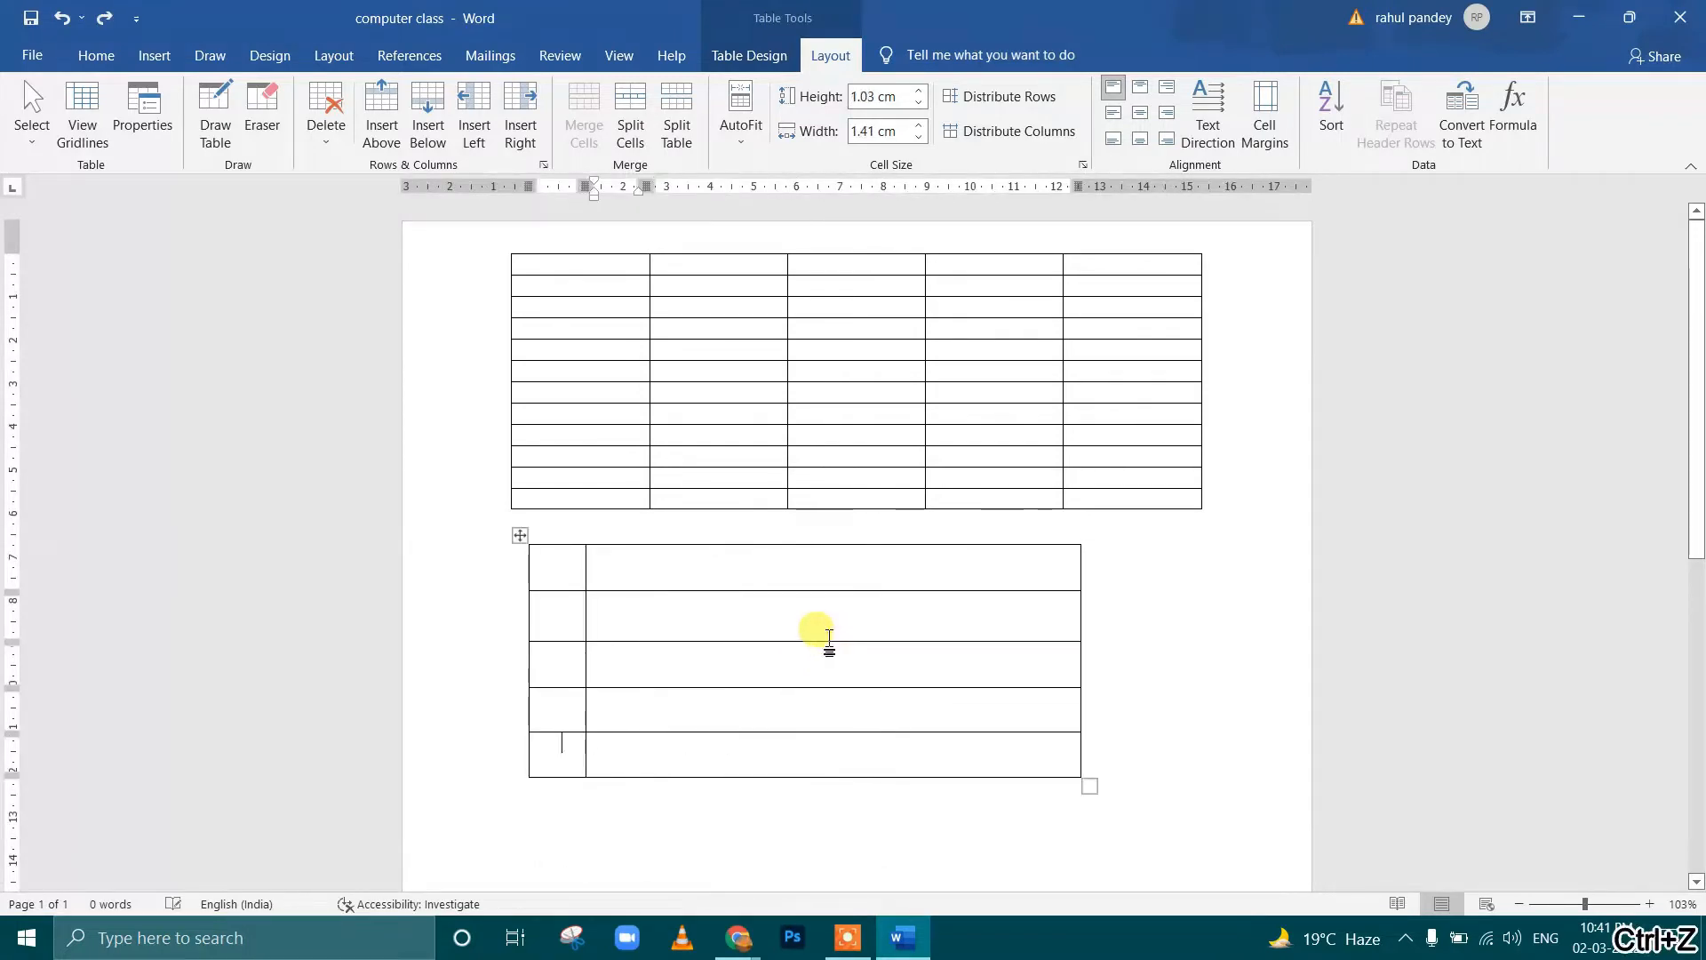
key("ctrl+z")
key("ctrl+z")
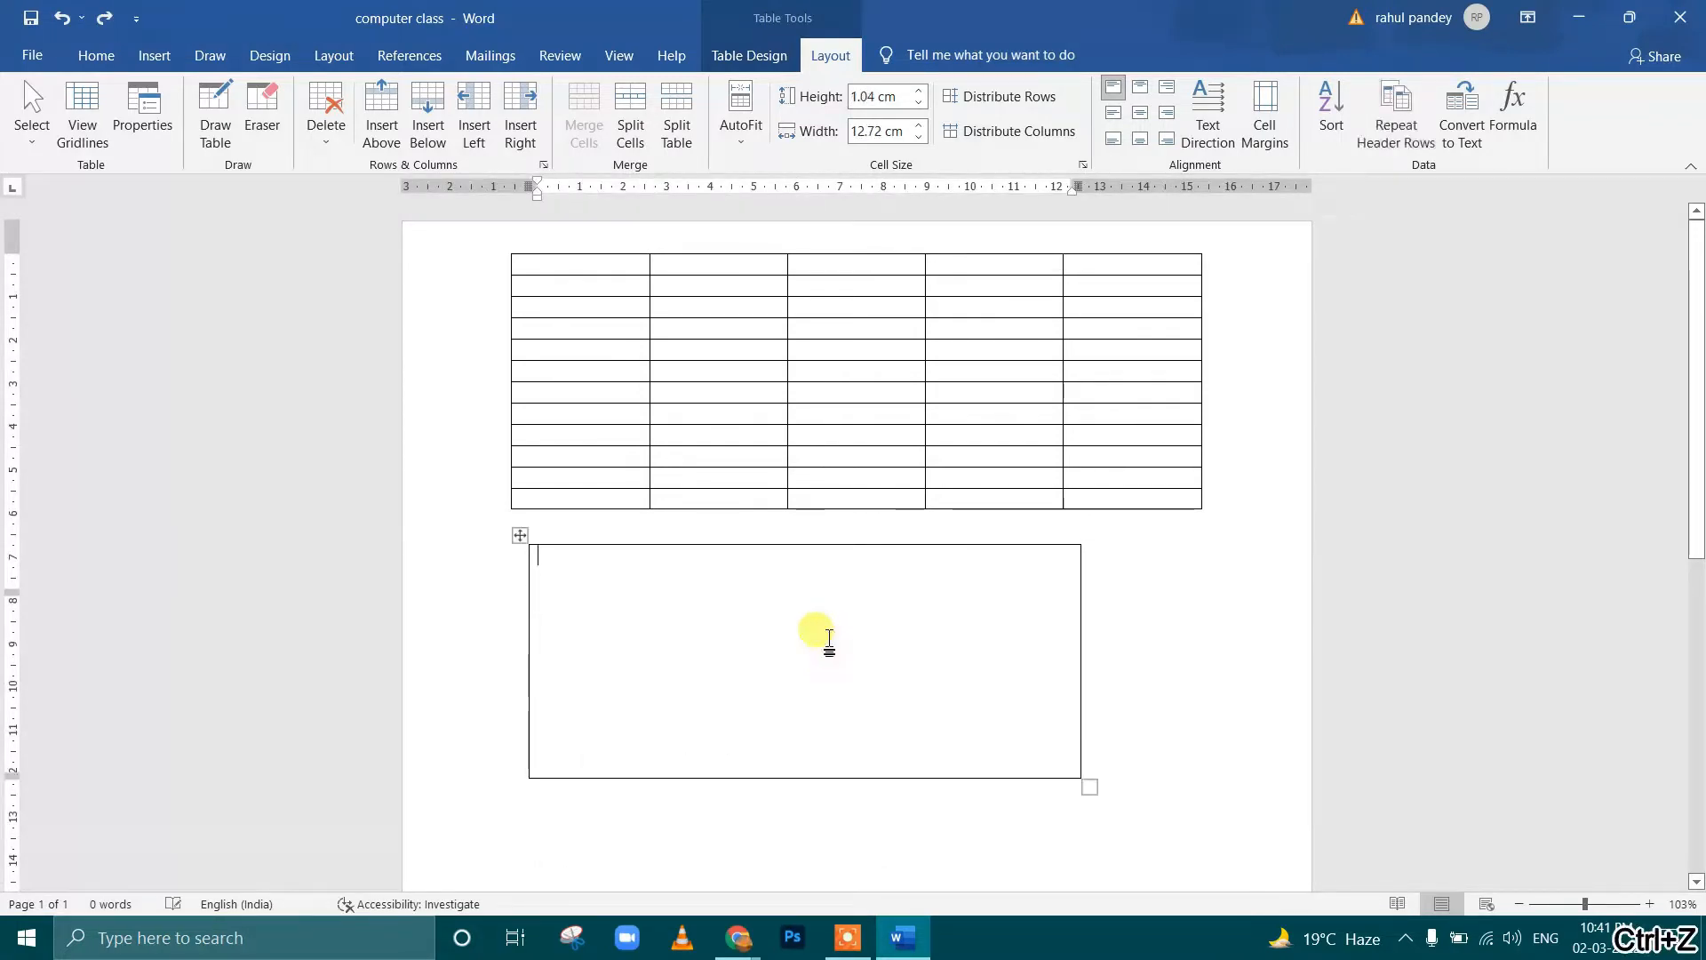
key("ctrl+z")
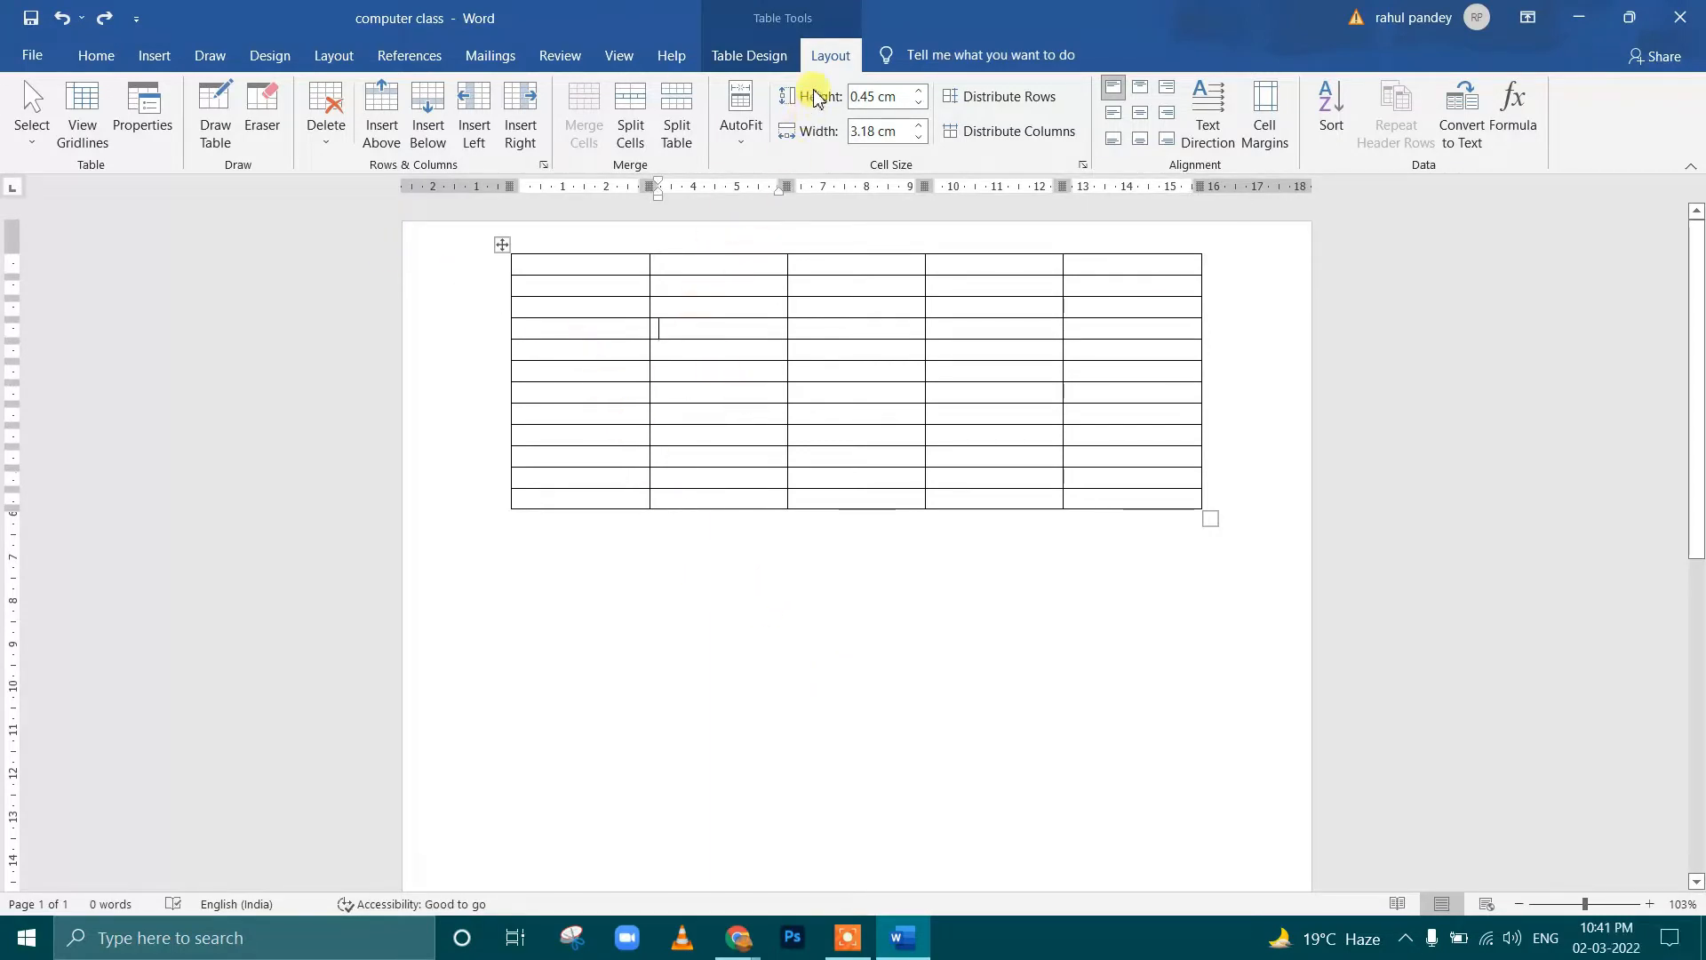
View the table selection options, and try selecting blocks of cells across the table
left_click(33, 119)
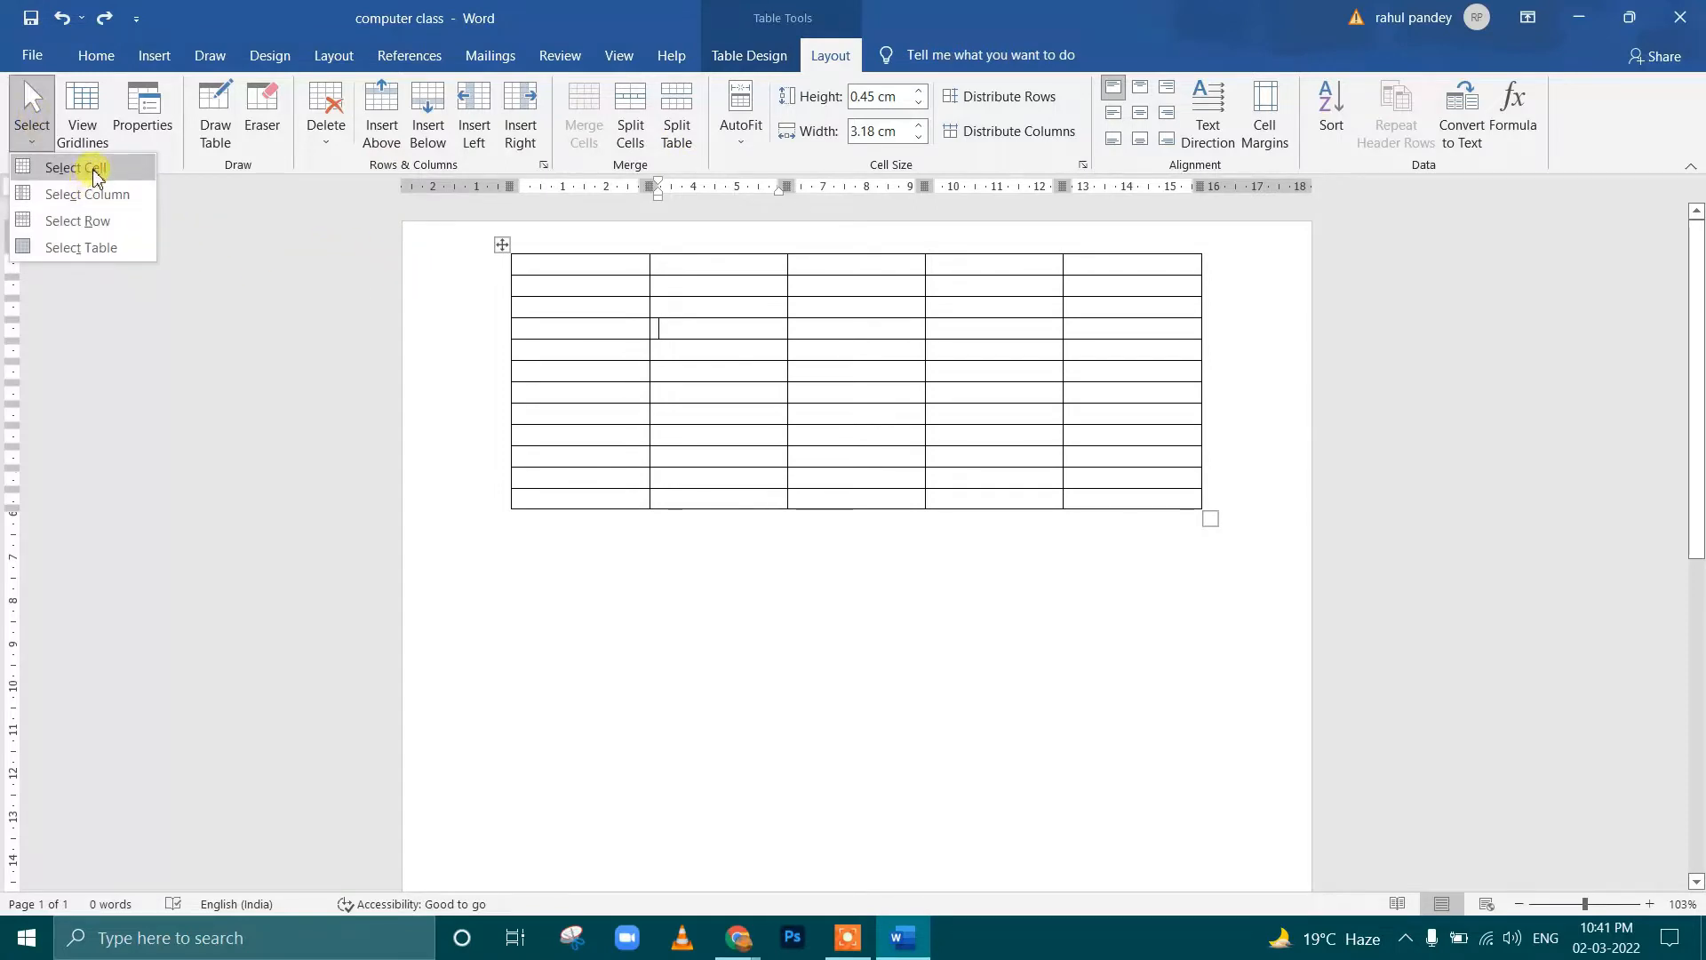
left_click(573, 293)
left_click_drag(552, 278, 1151, 500)
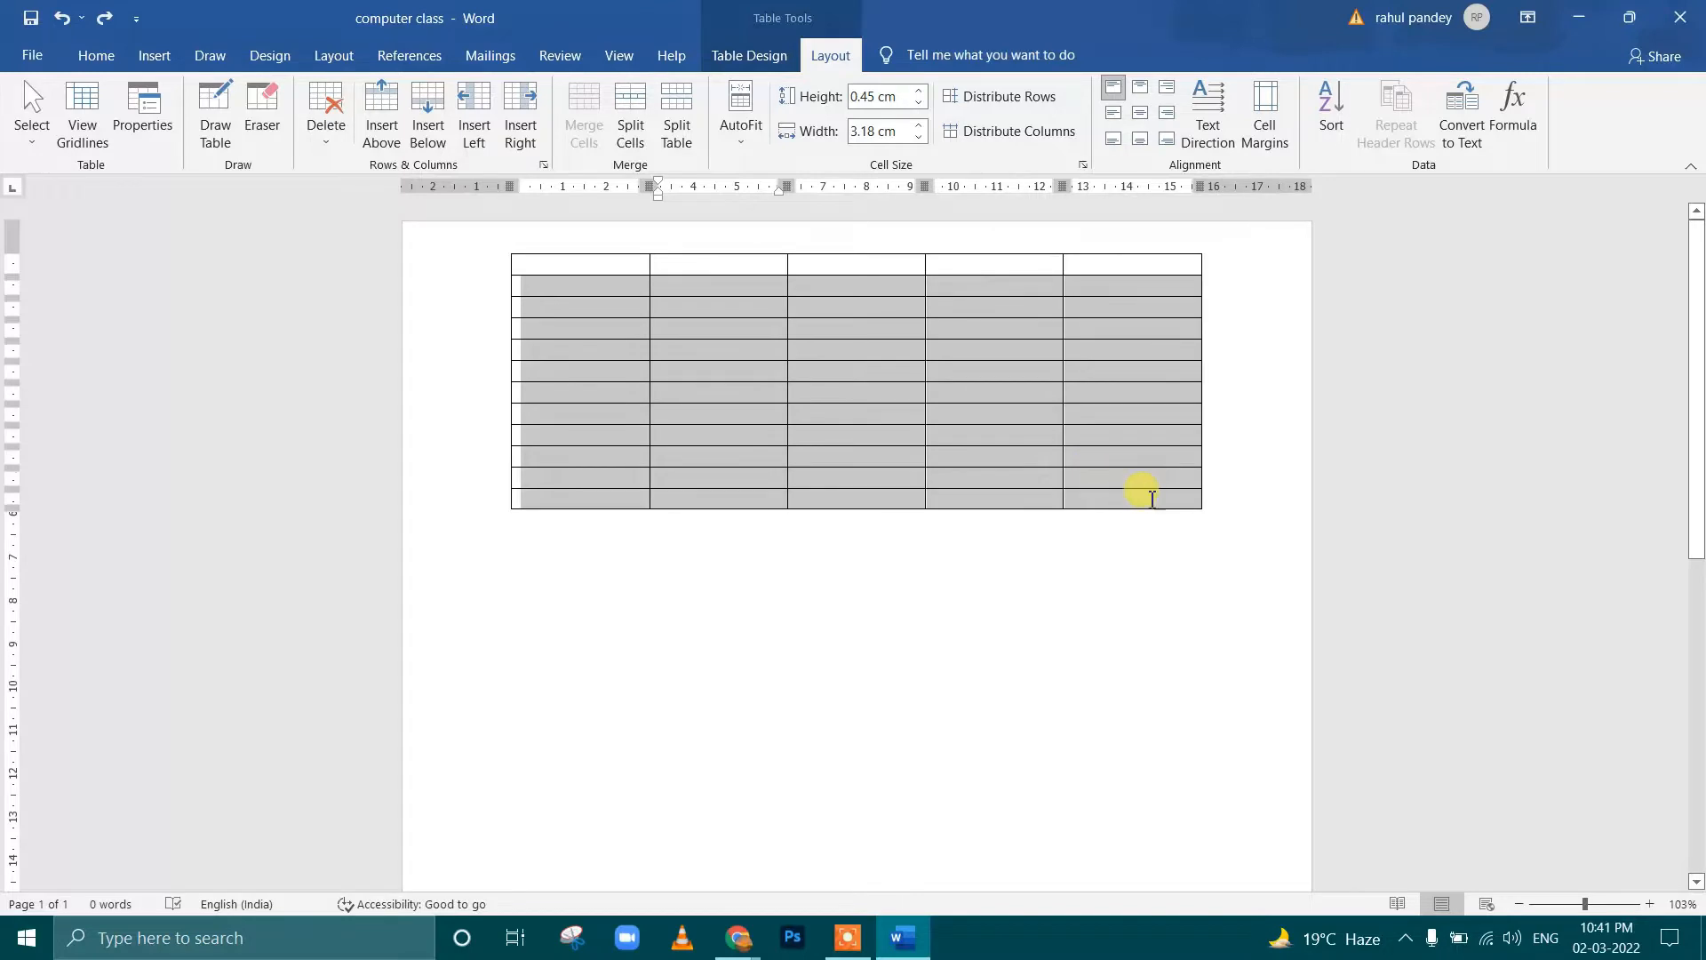
left_click(564, 268)
left_click_drag(551, 268, 1095, 484)
left_click(571, 275)
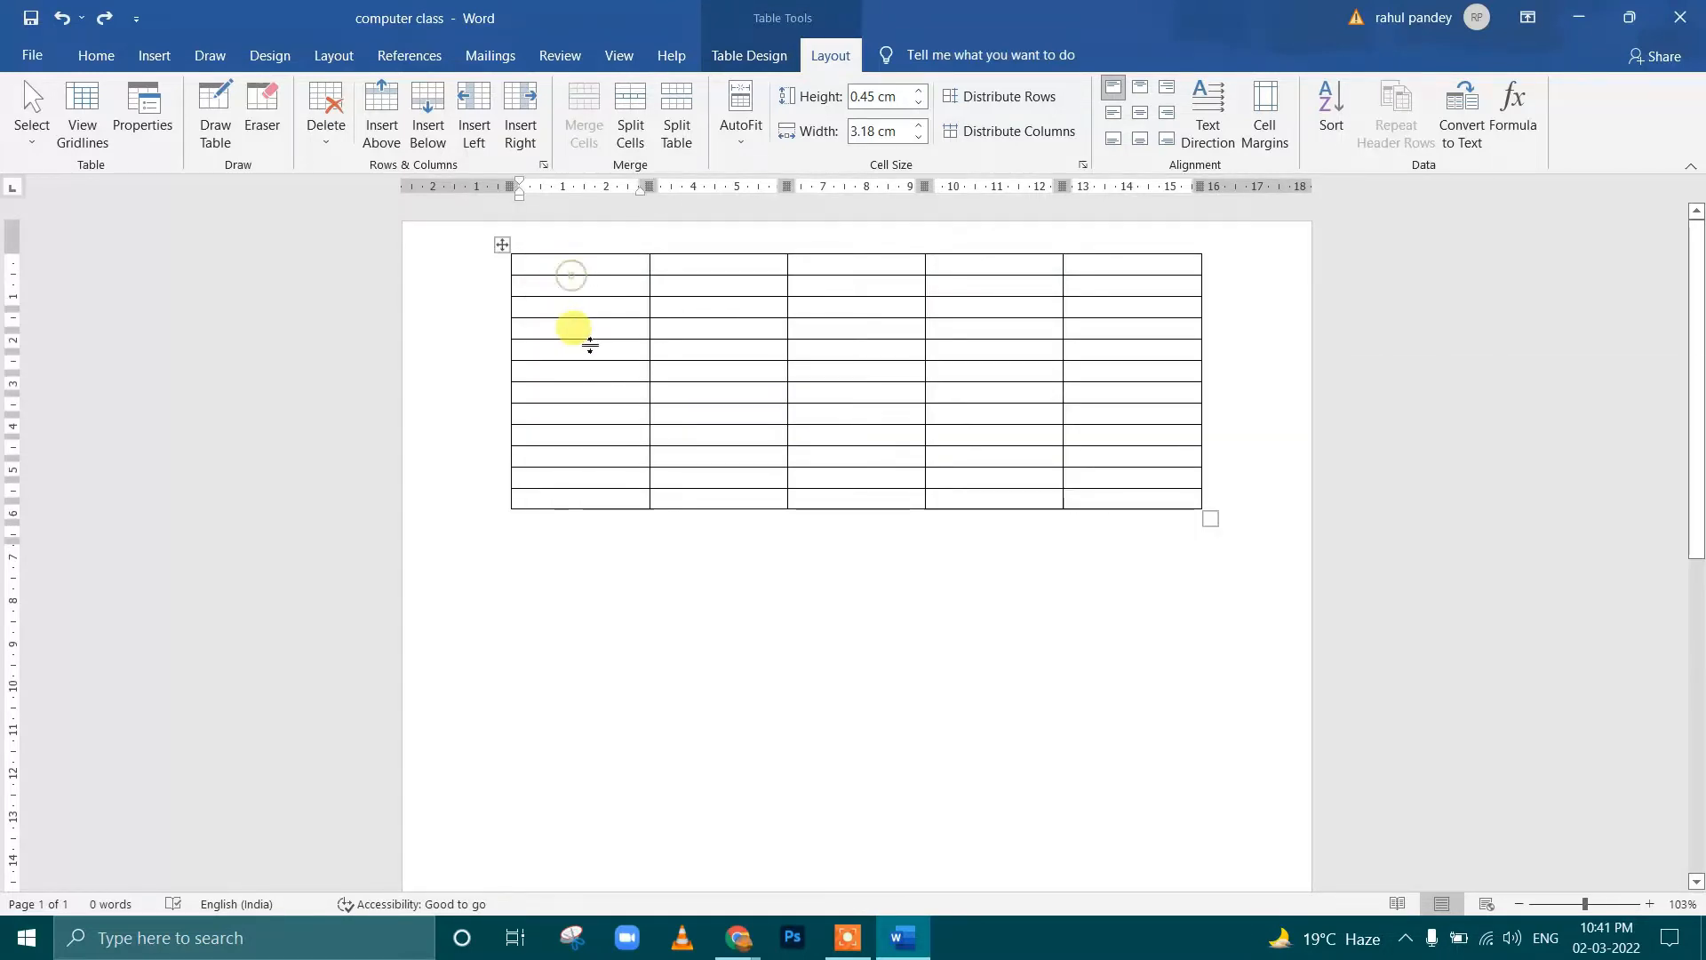
Select the fourth and fifth rows of the table, and place the cursor in the second cell of the first row
left_click_drag(590, 346, 1183, 343)
key("ctrl+z")
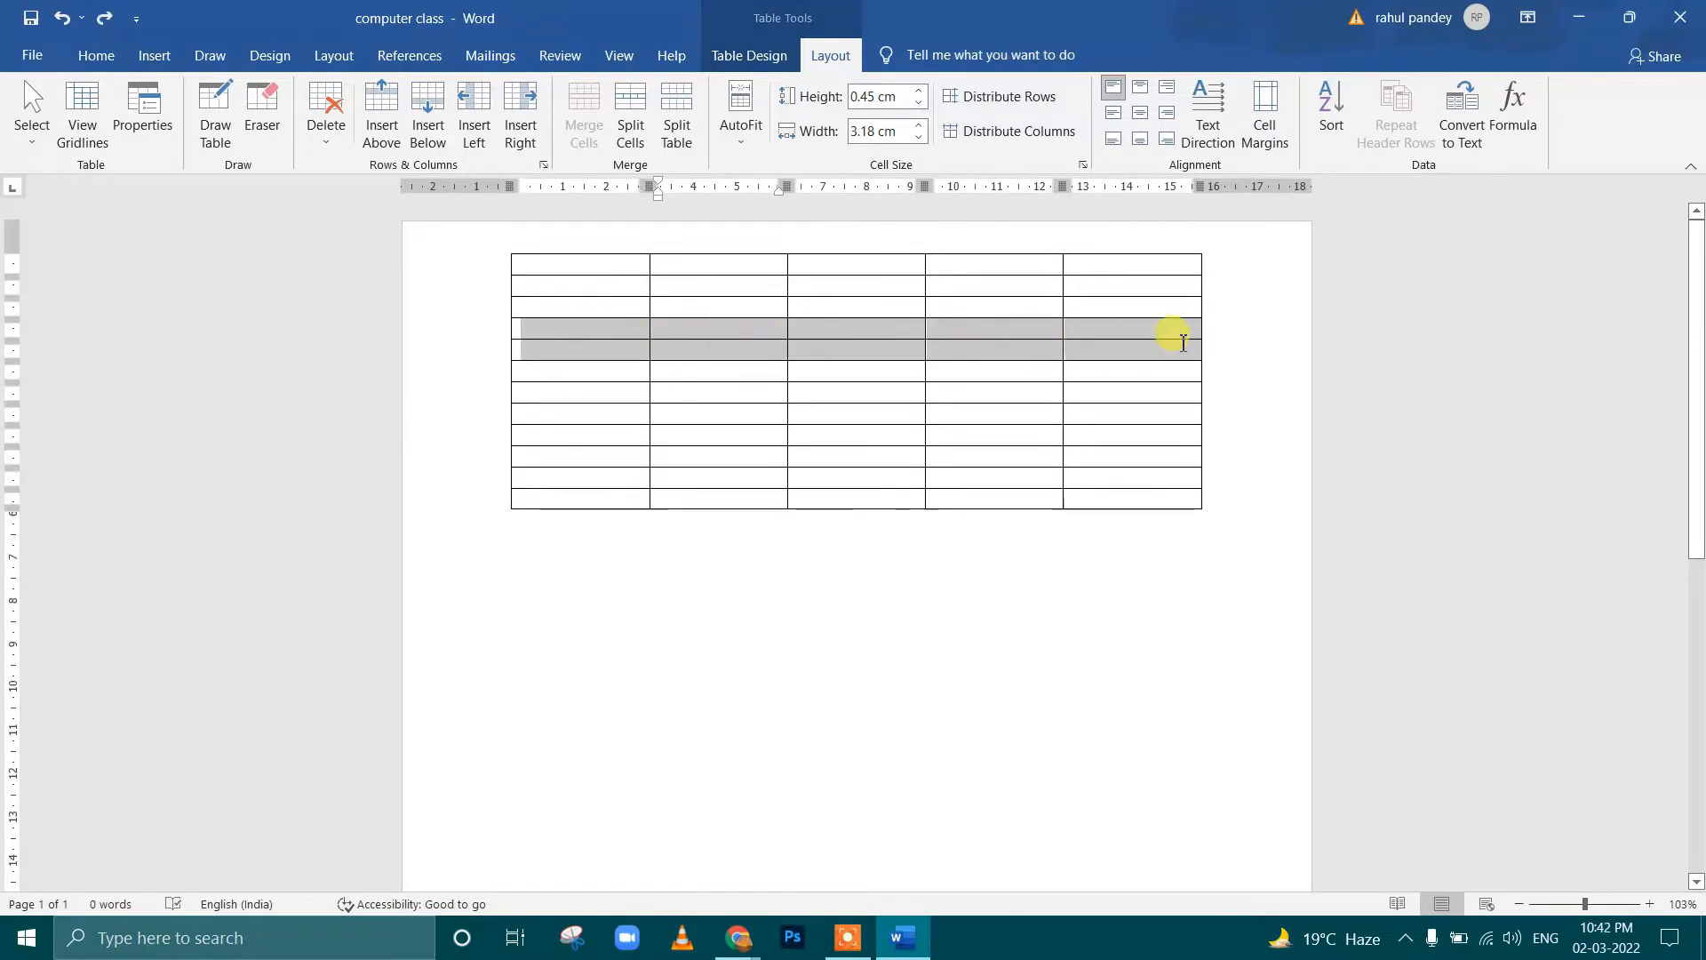
left_click(827, 238)
left_click(701, 272)
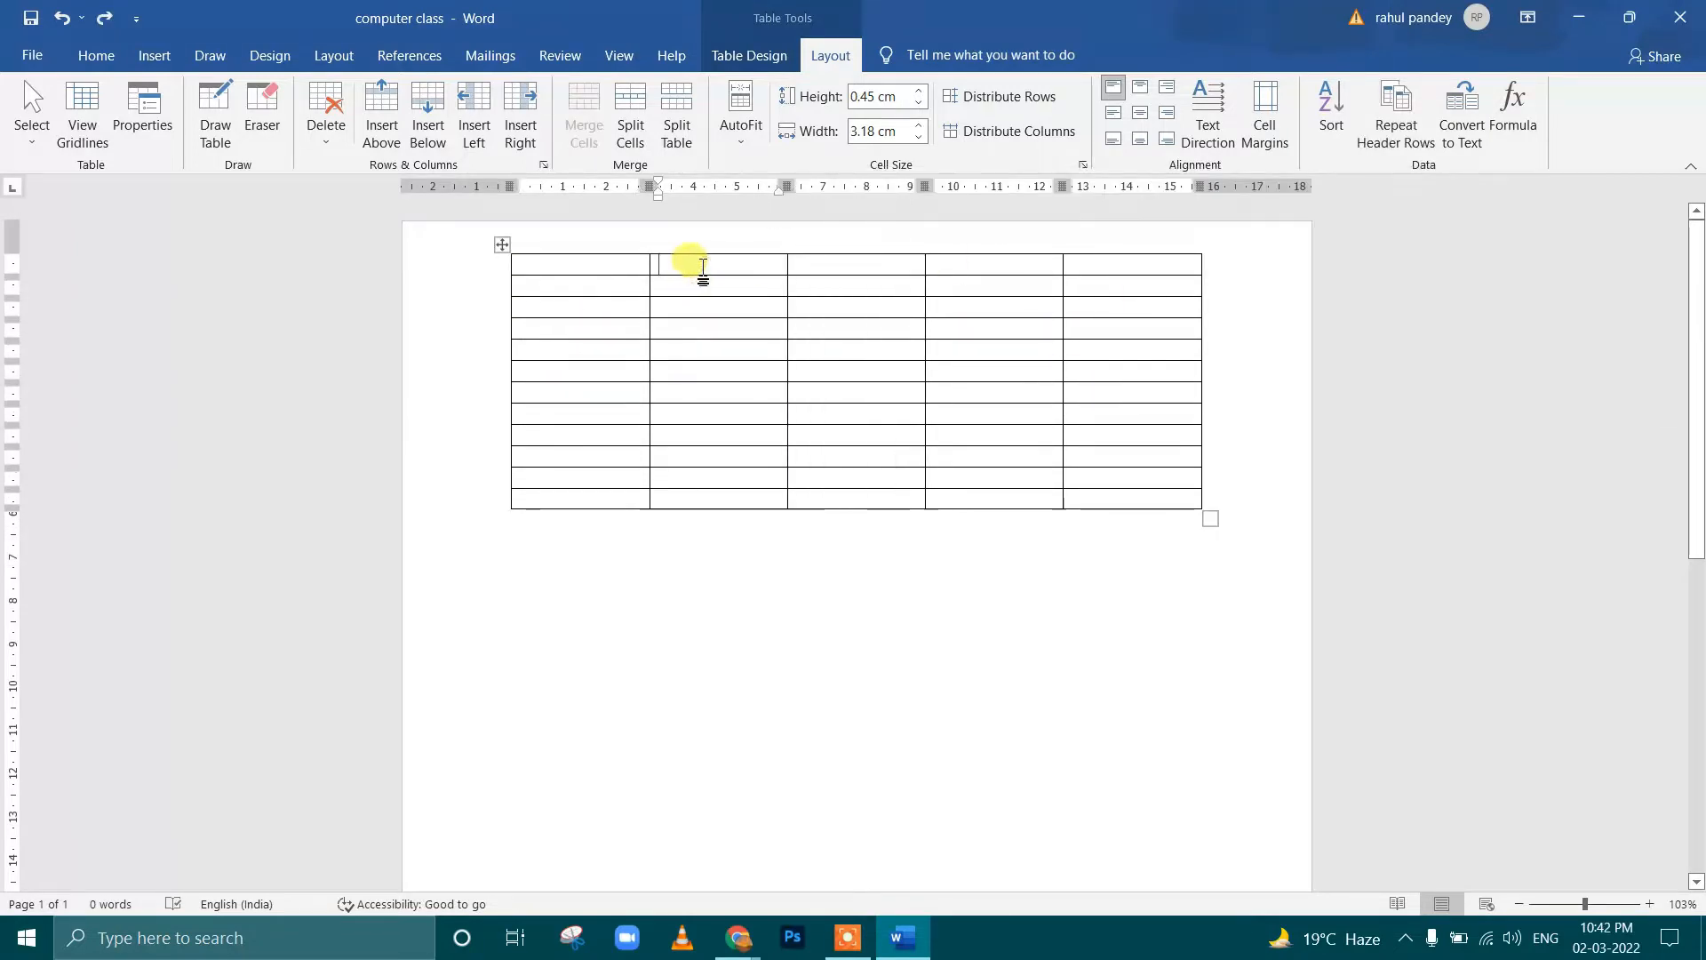
Select the entire second column of the table, and place the cursor at the end of the last row
left_click_drag(702, 267, 707, 497)
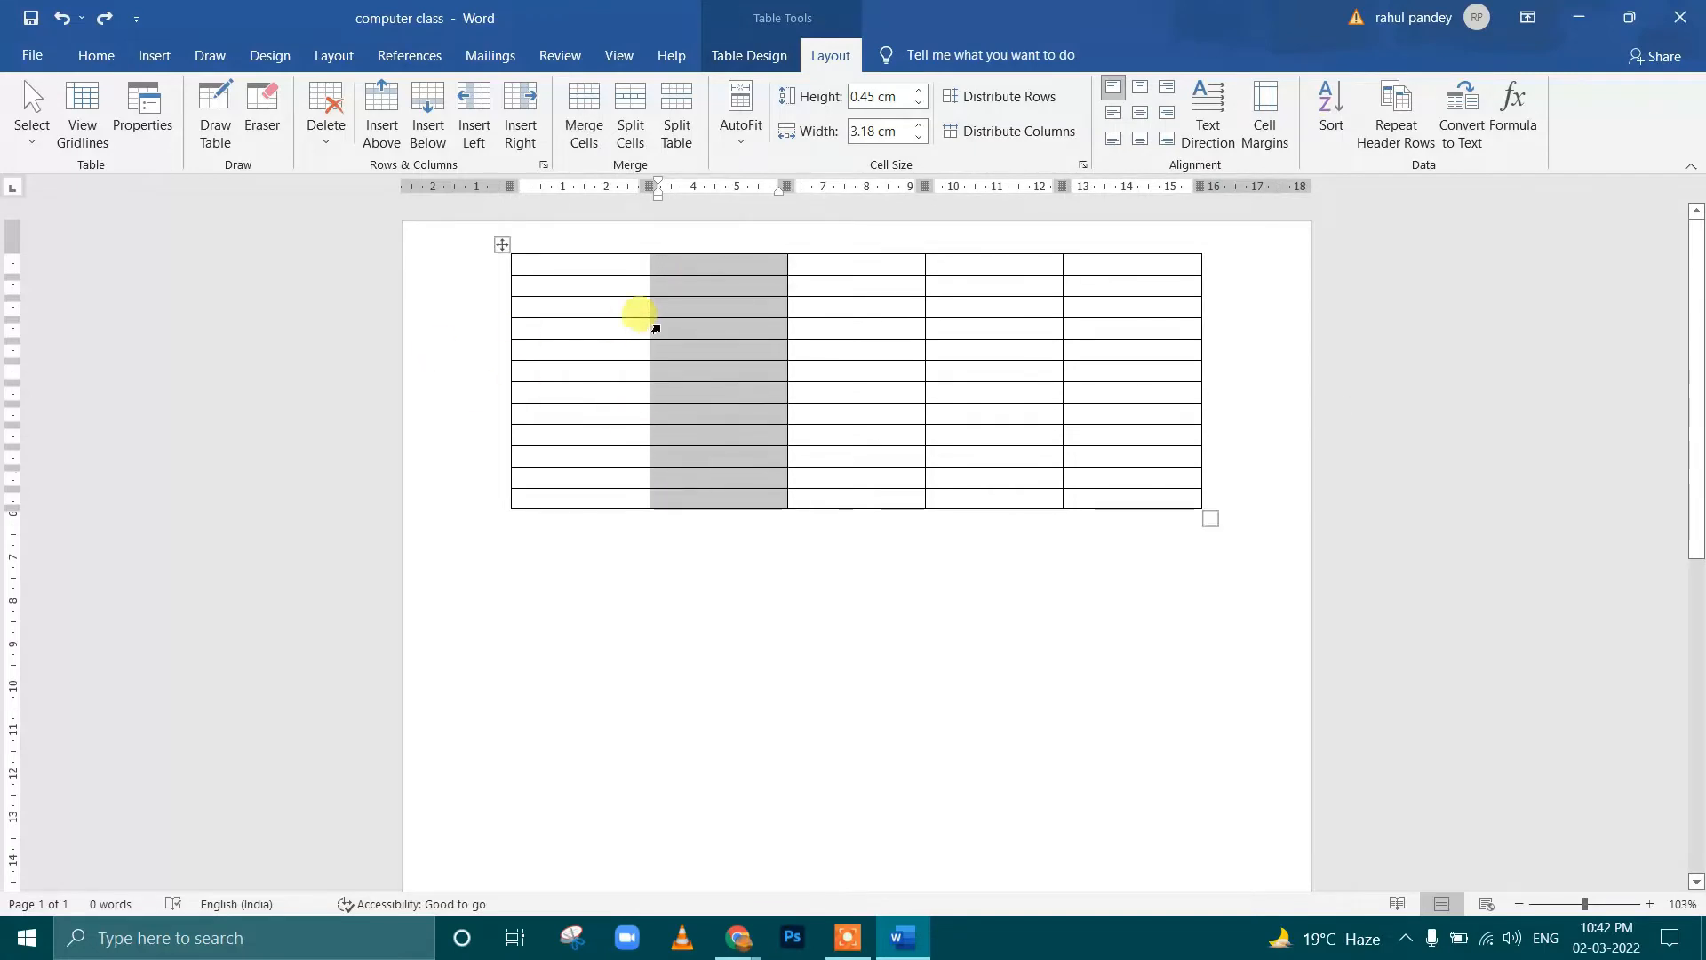
left_click(544, 307)
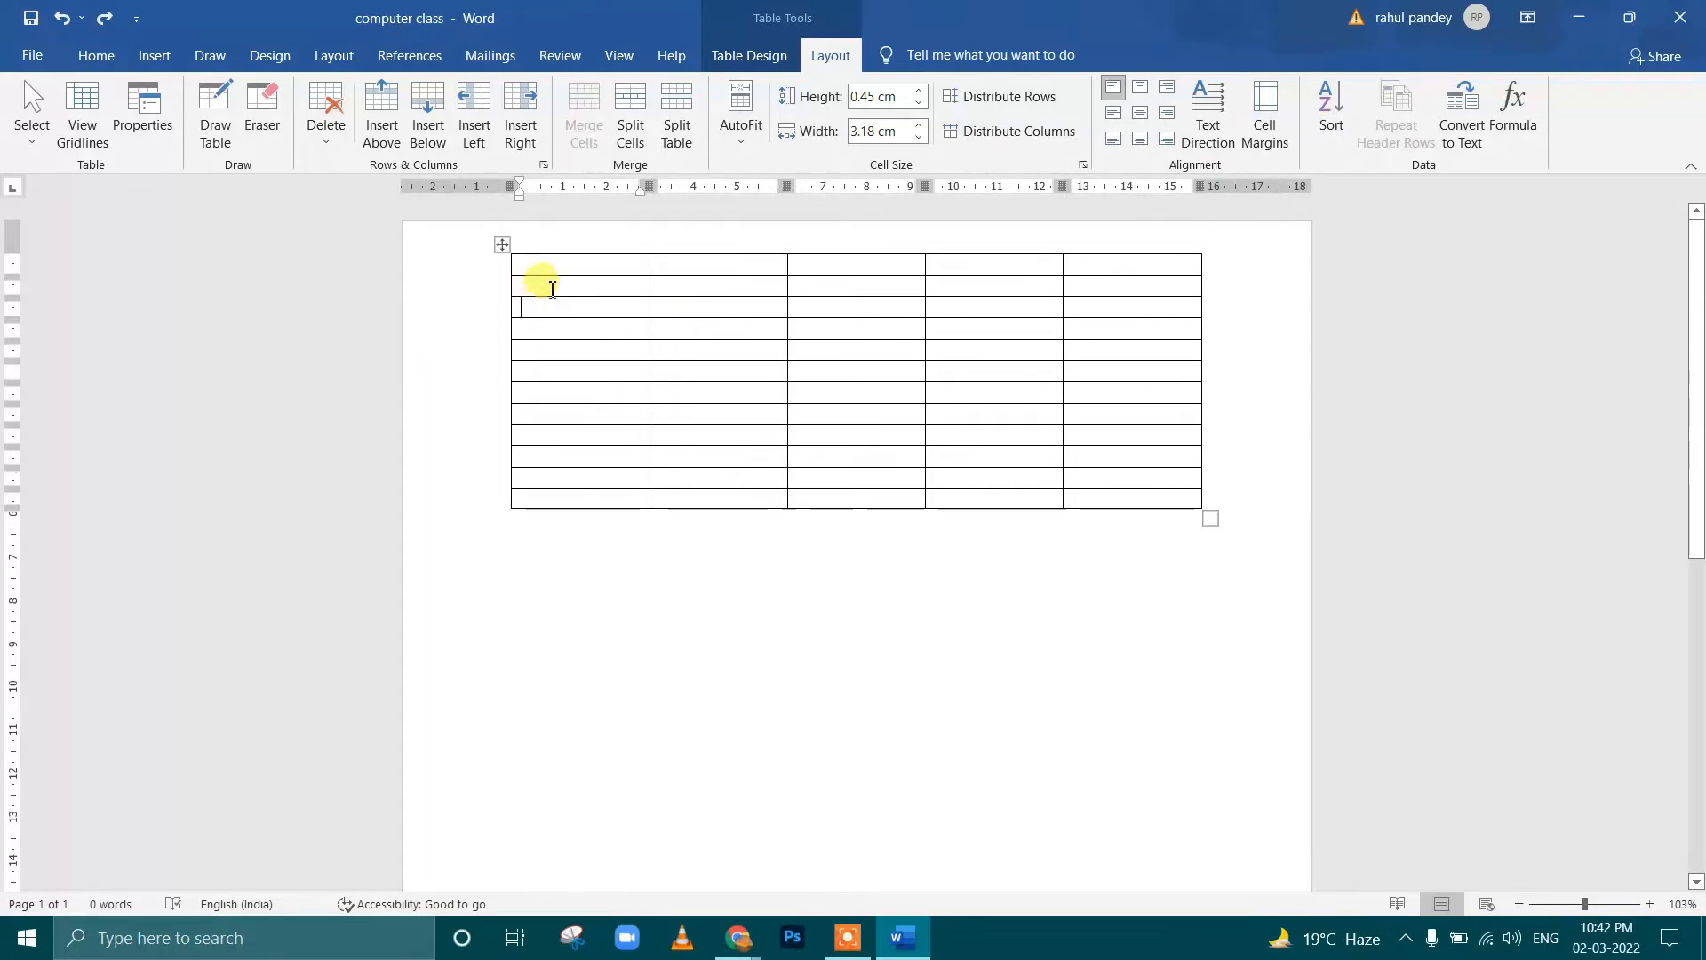
left_click(1203, 505)
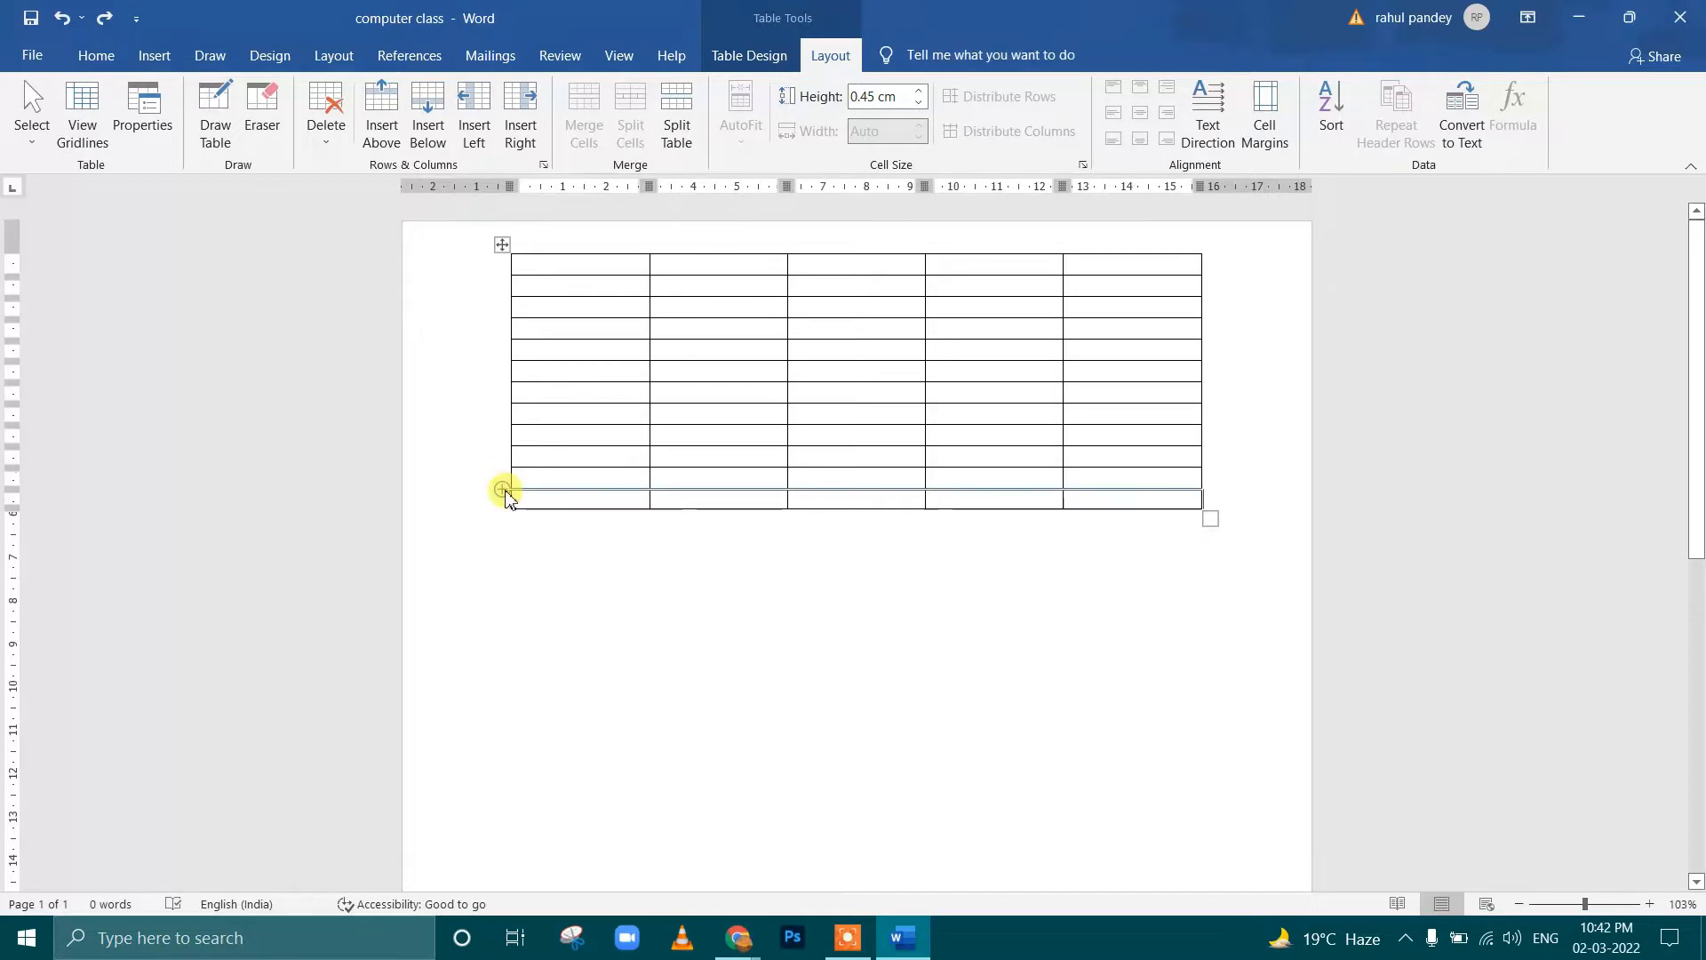
Insert three new rows directly above the table's last row
scroll(504, 498, "up", 7)
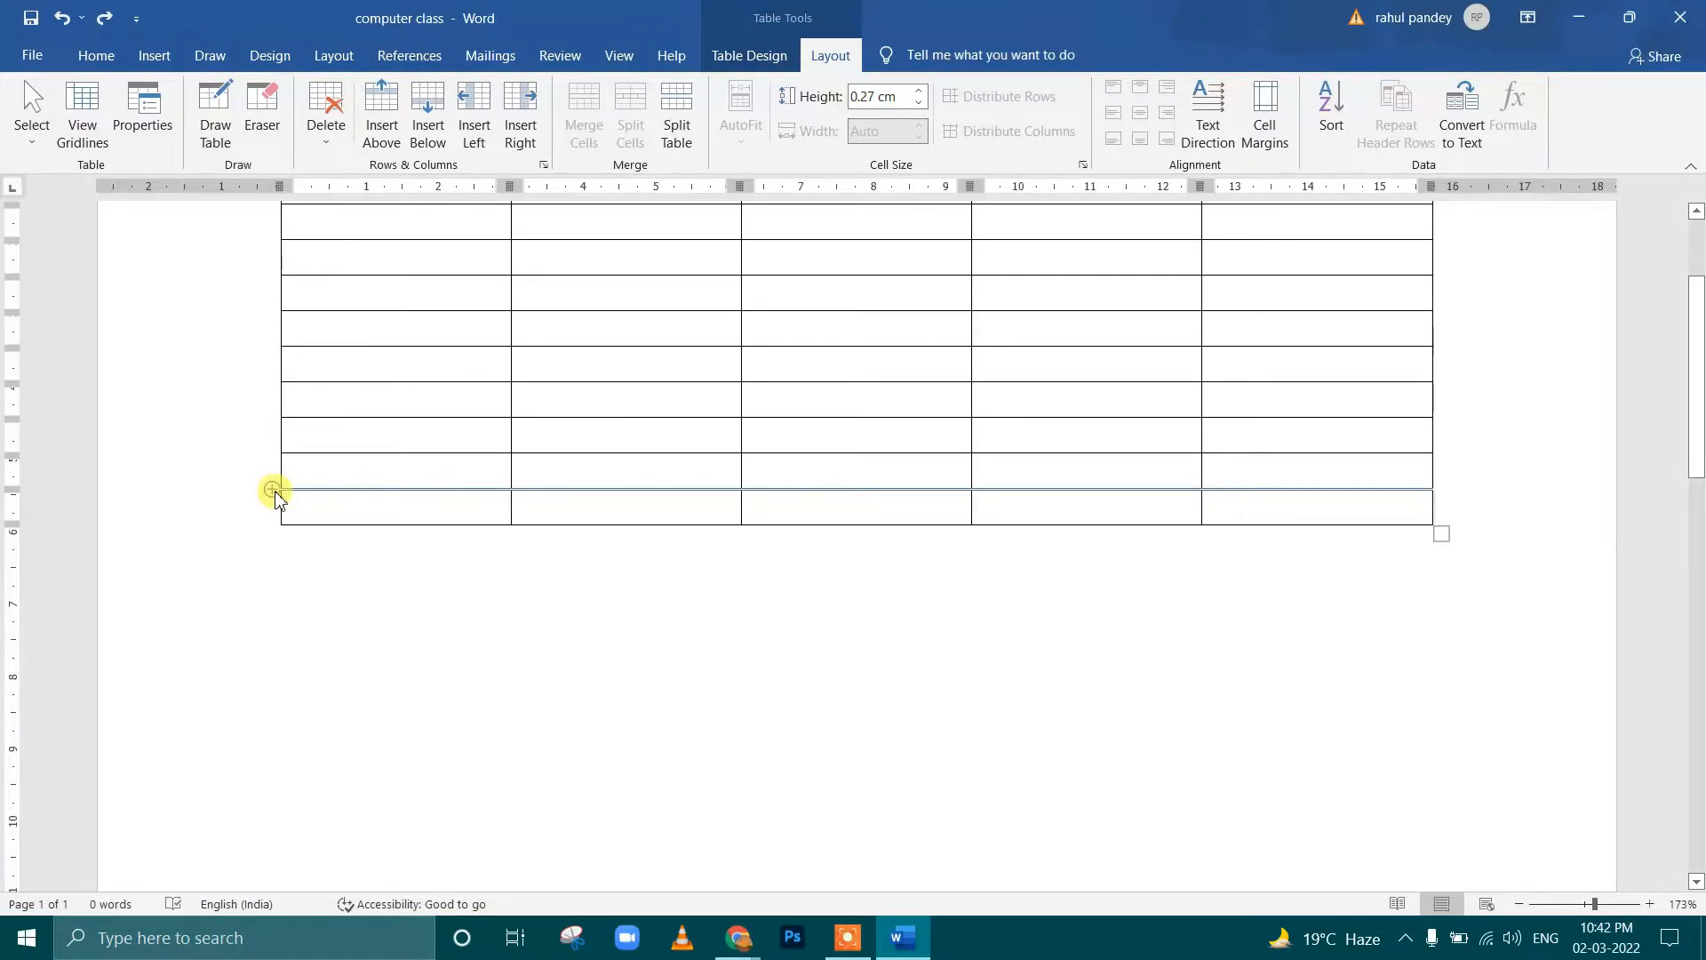
left_click(273, 490)
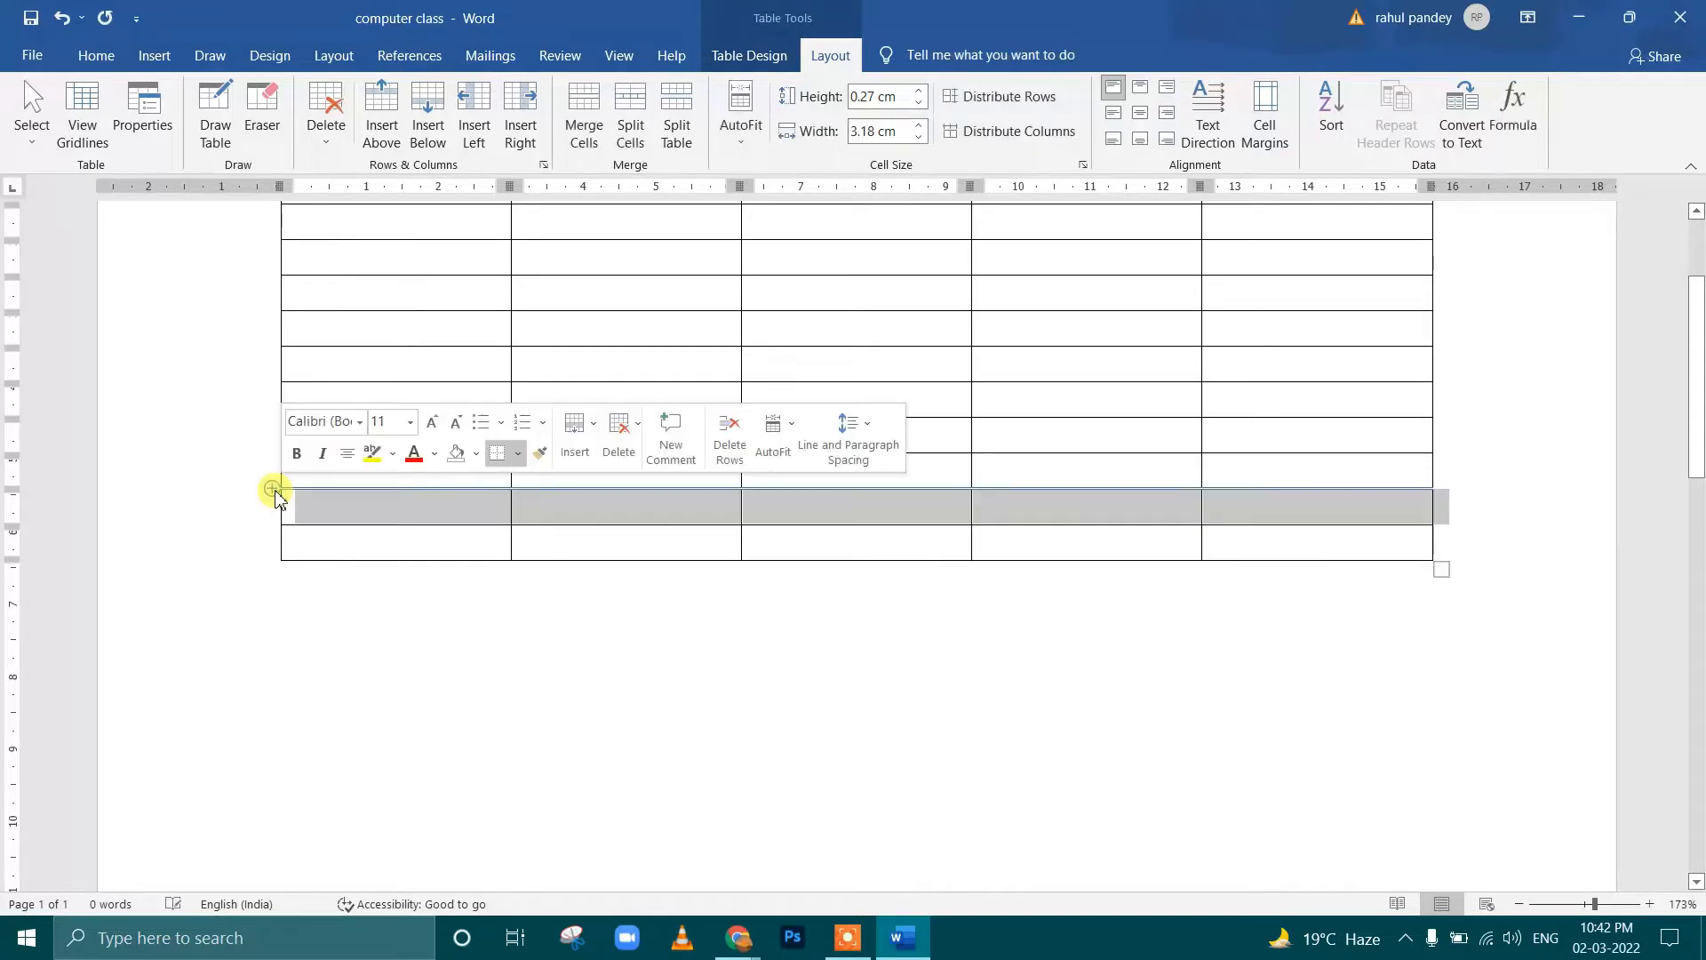
left_click(273, 490)
left_click(273, 491)
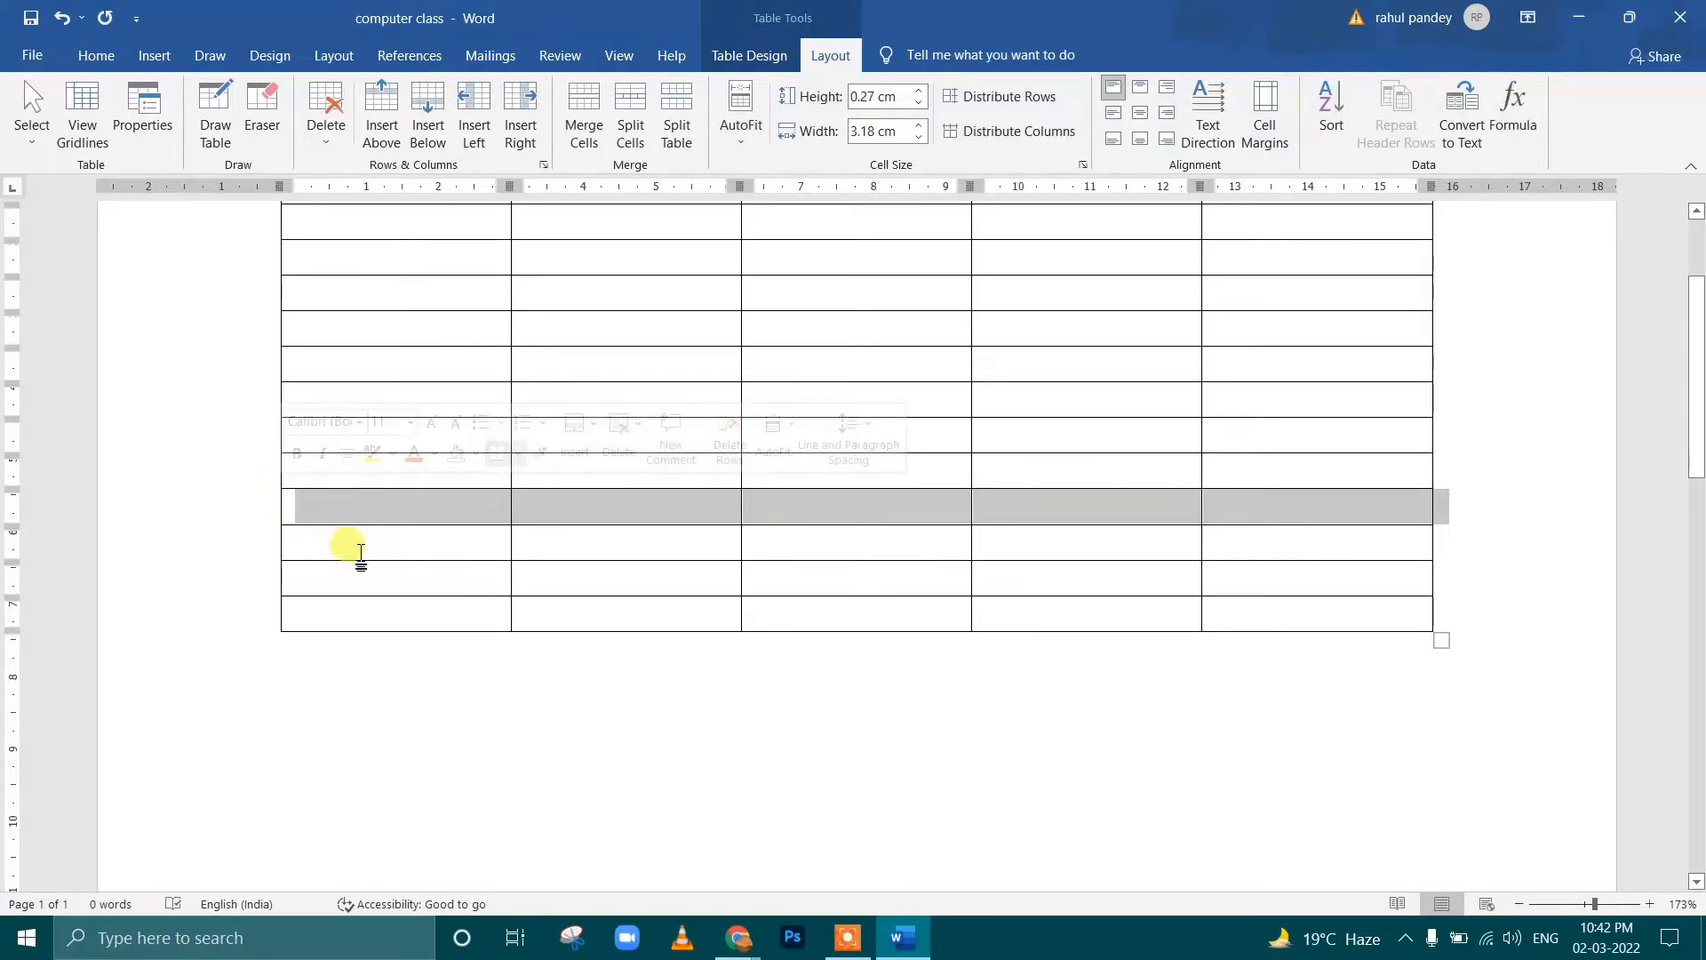
Select the second cell of the first row, and insert one more row directly above the table's last row
scroll(676, 542, "up", 1)
scroll(675, 542, "up", 2)
scroll(508, 458, "down", 1)
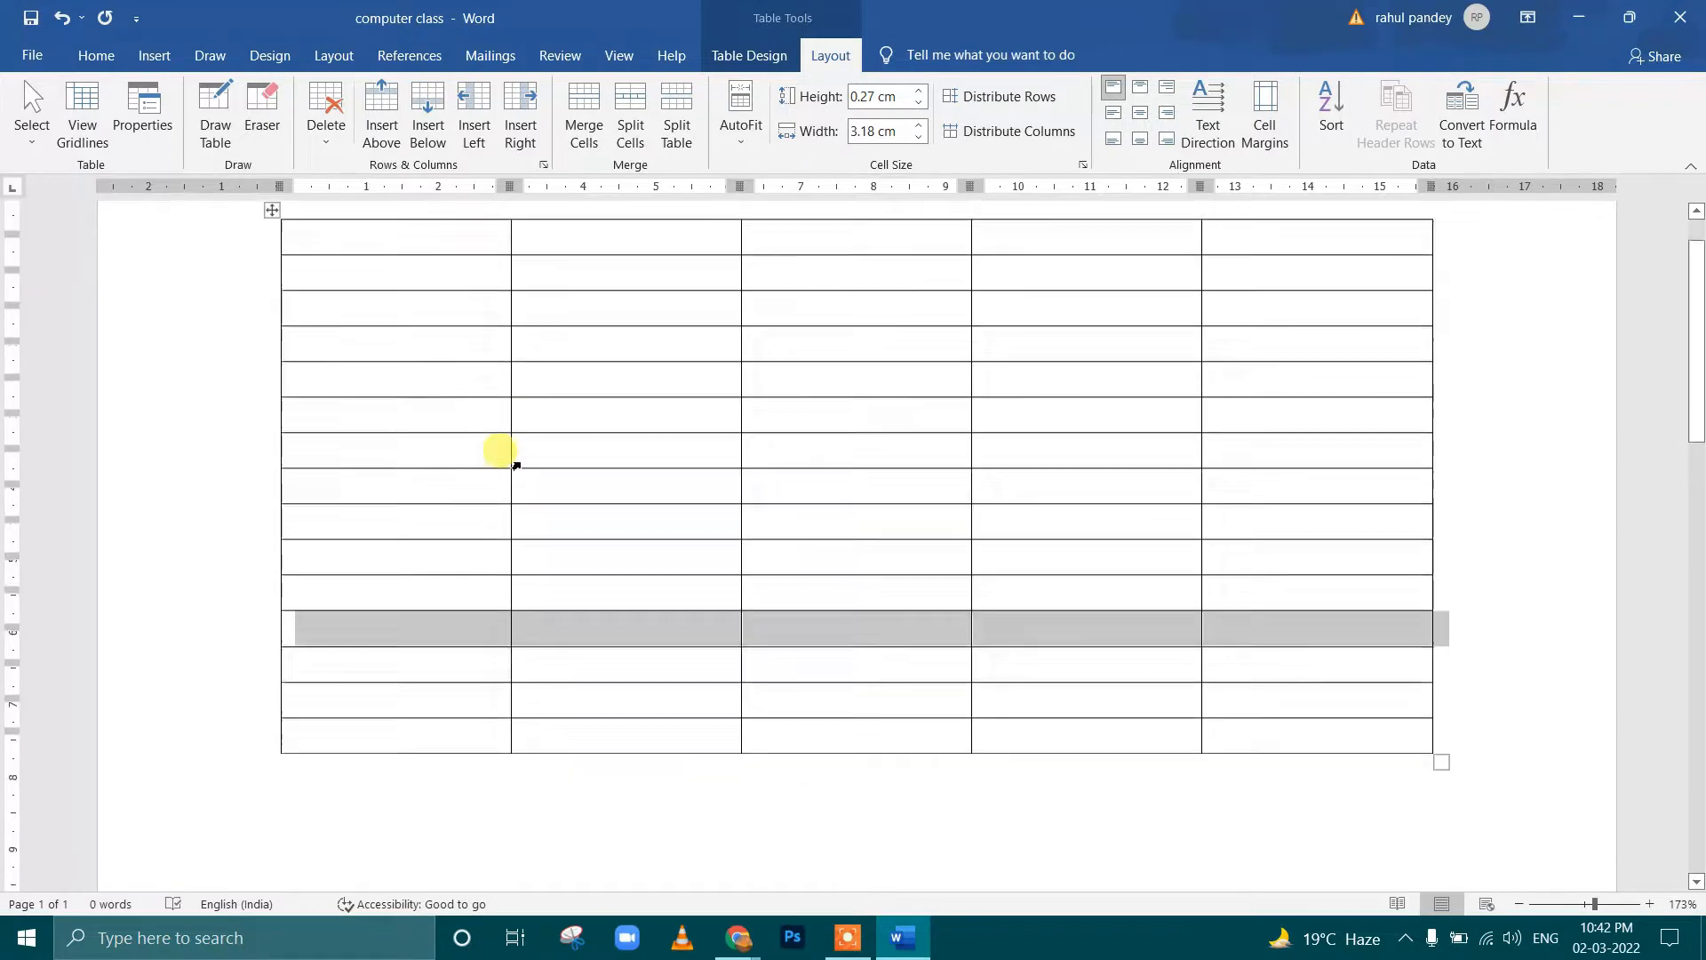
scroll(512, 458, "up", 1)
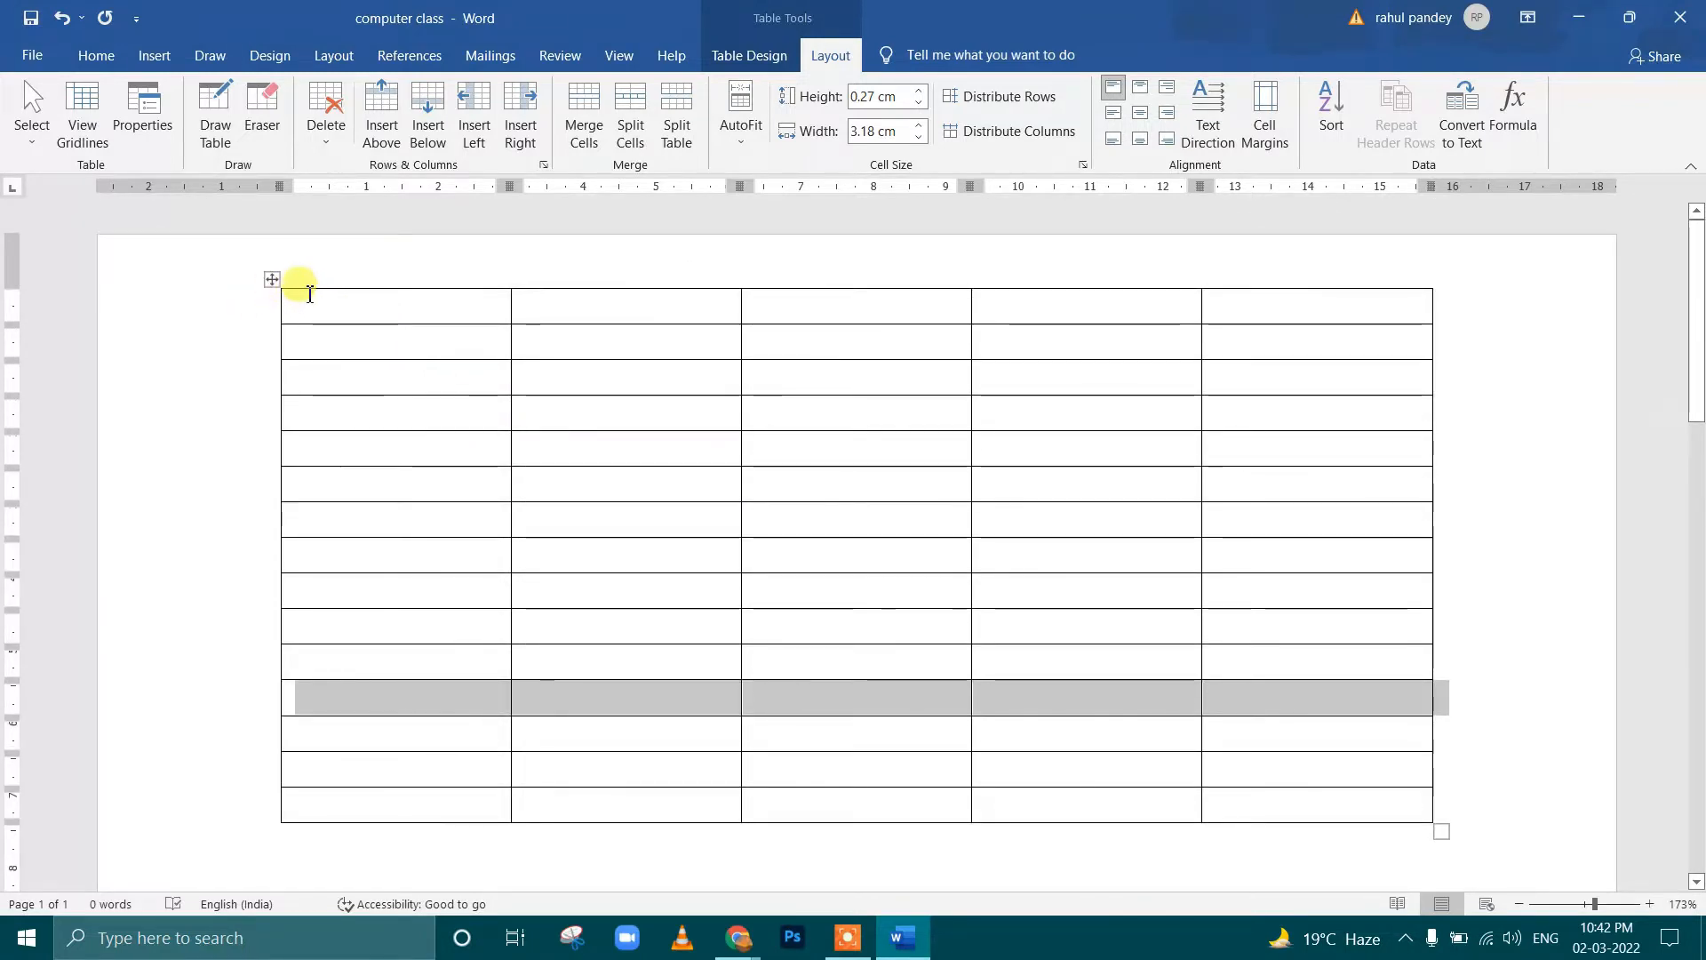
left_click(513, 298)
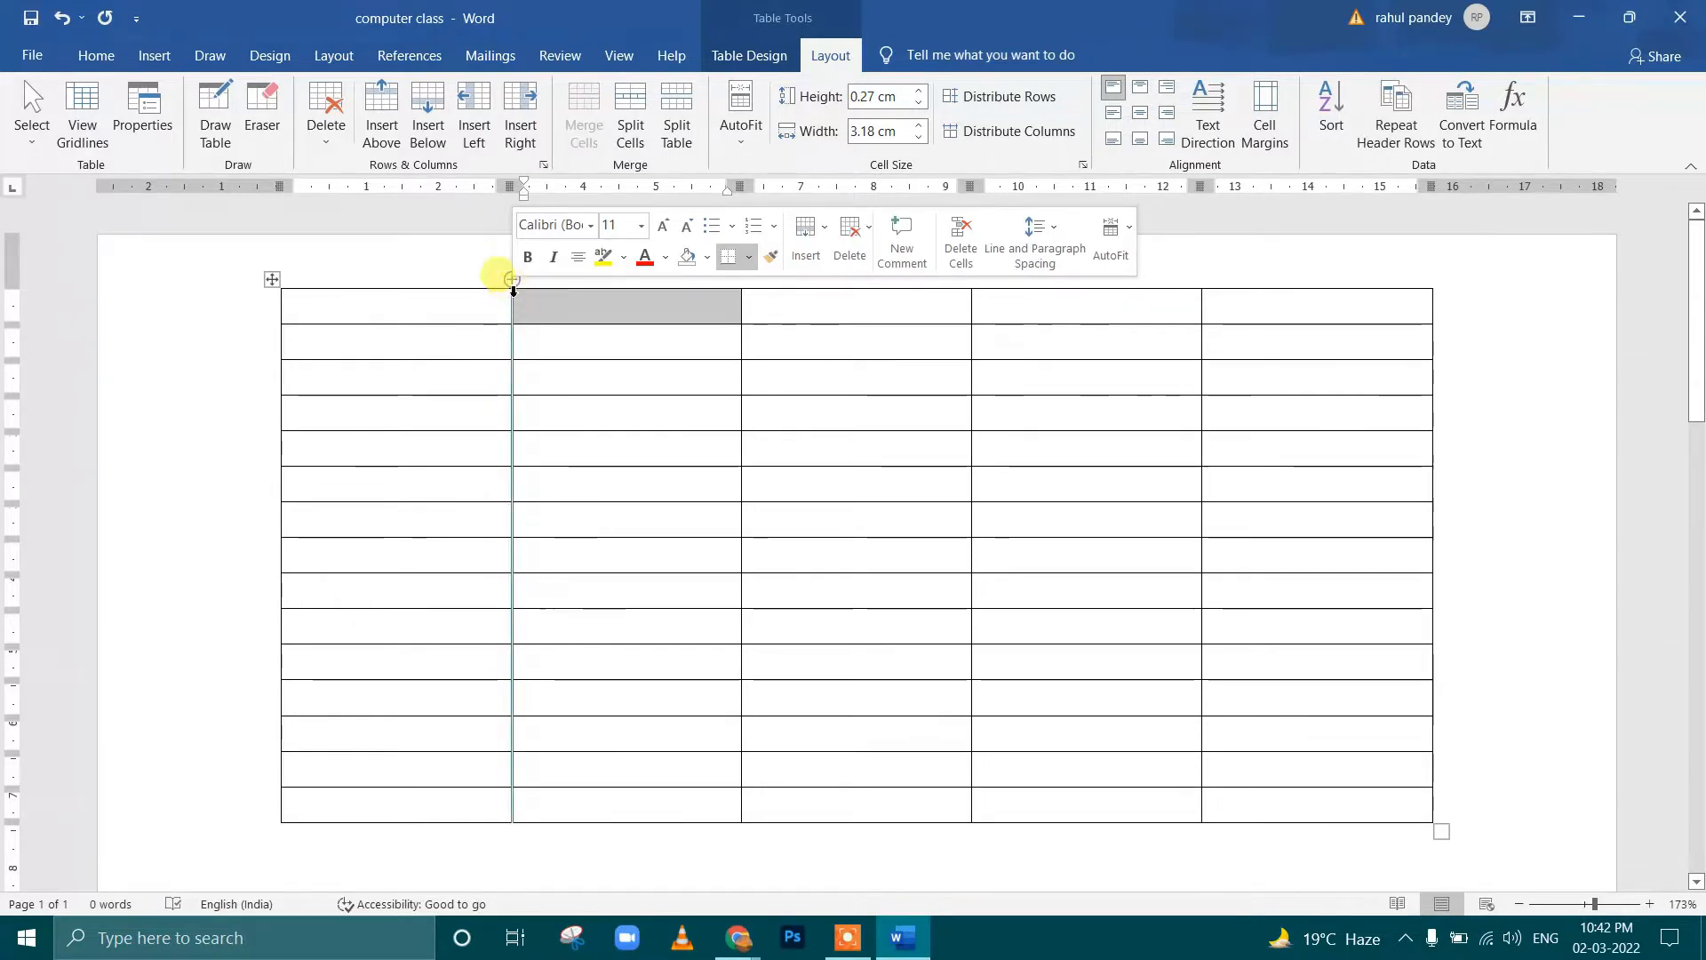
left_click(495, 318)
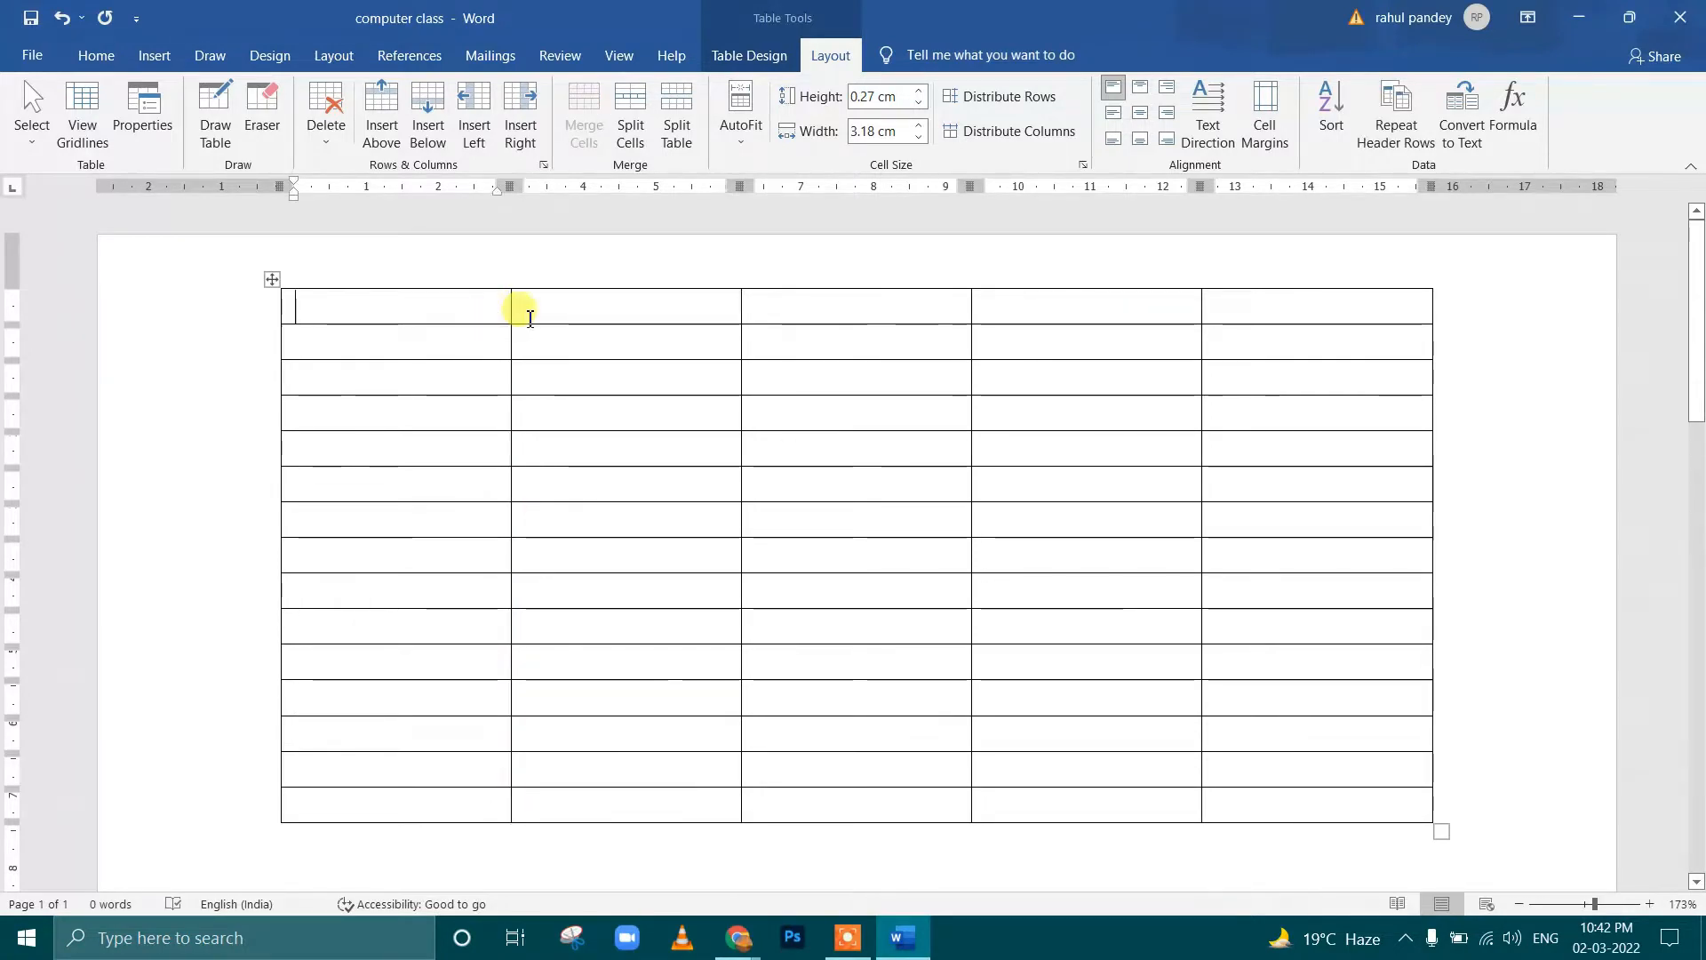
left_click(273, 788)
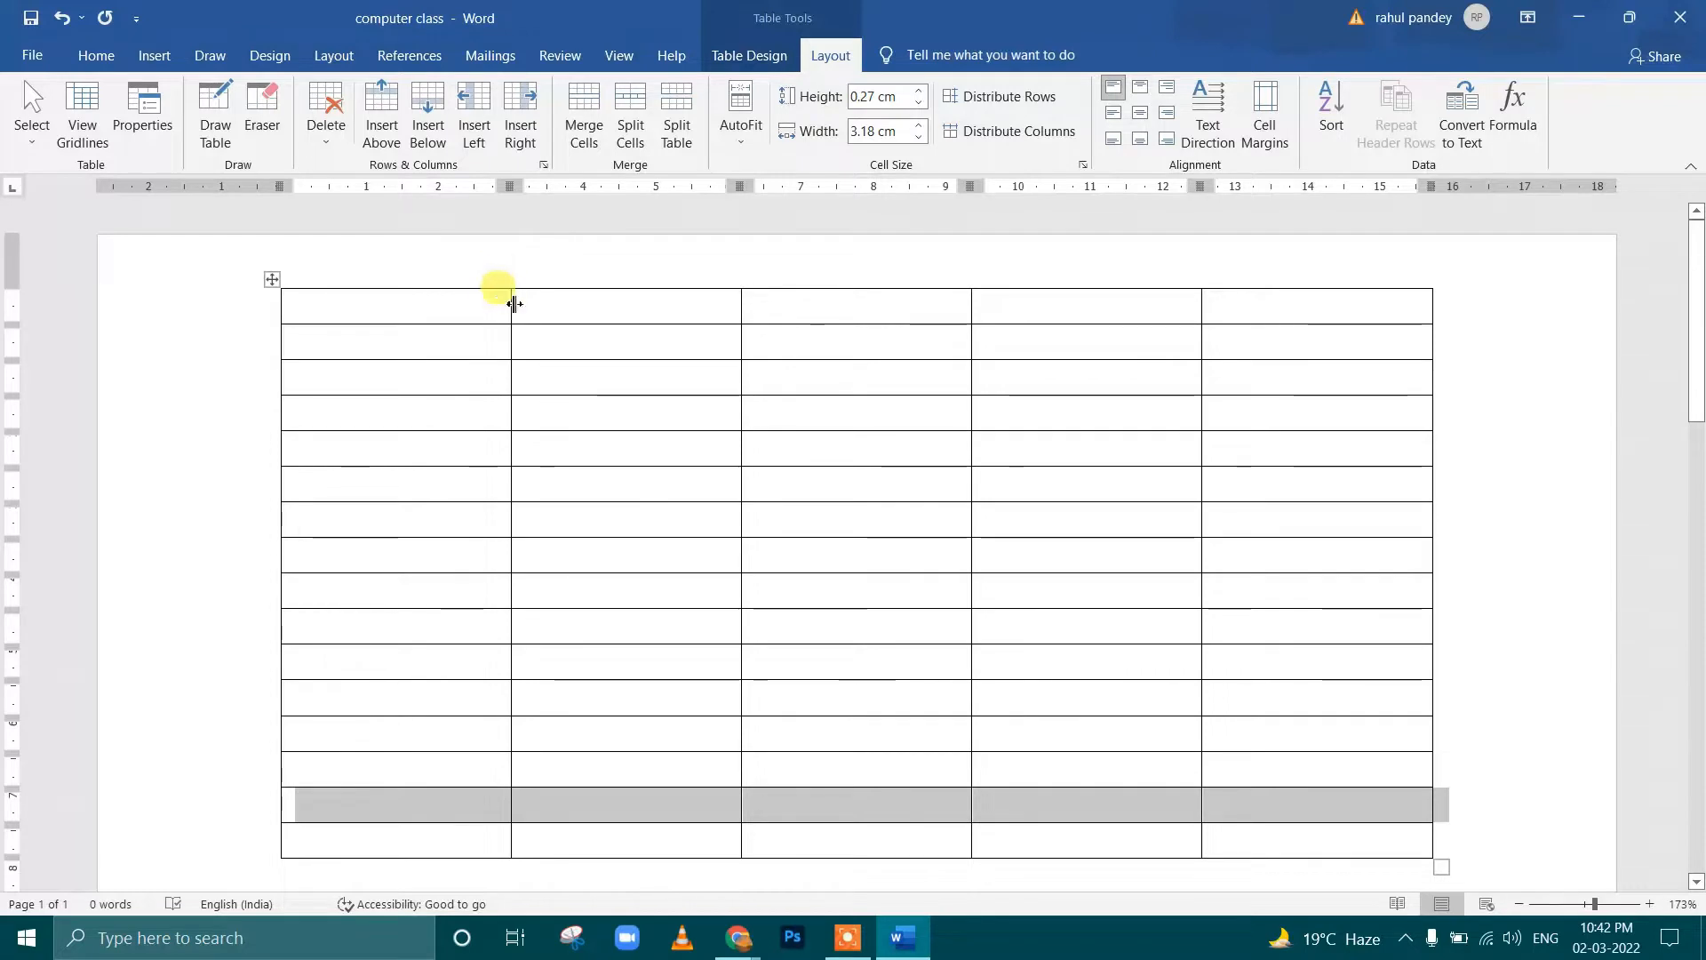
Insert three new columns between the first and second columns of the table
left_click(511, 275)
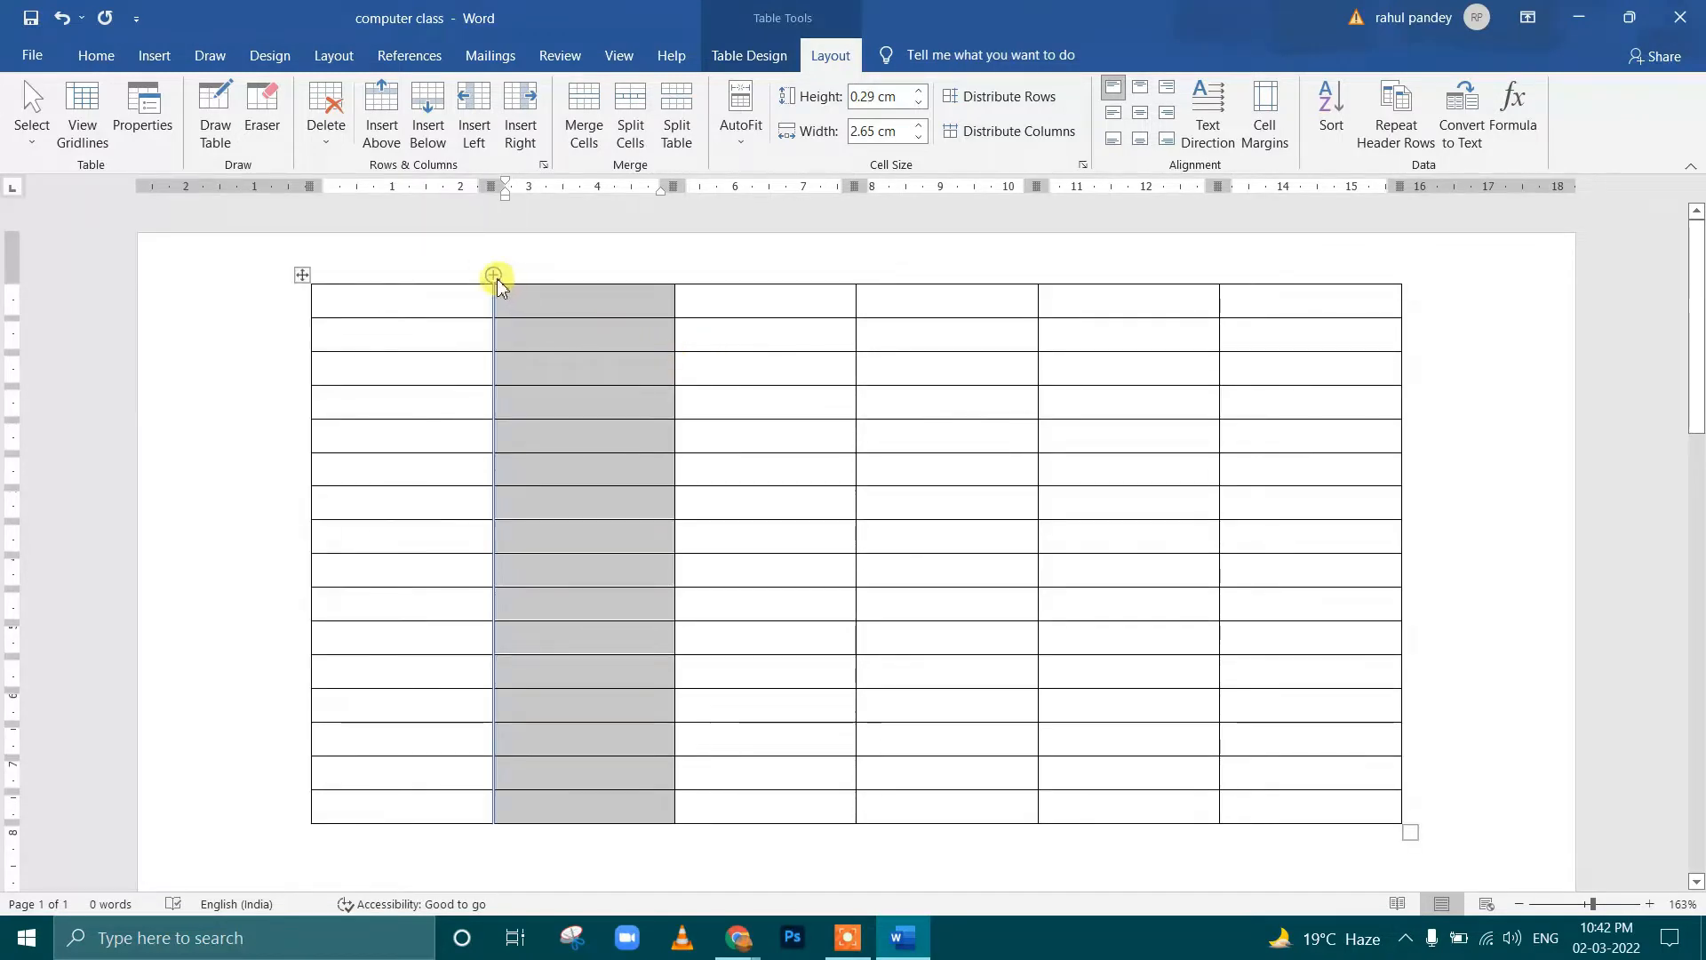
left_click(495, 277)
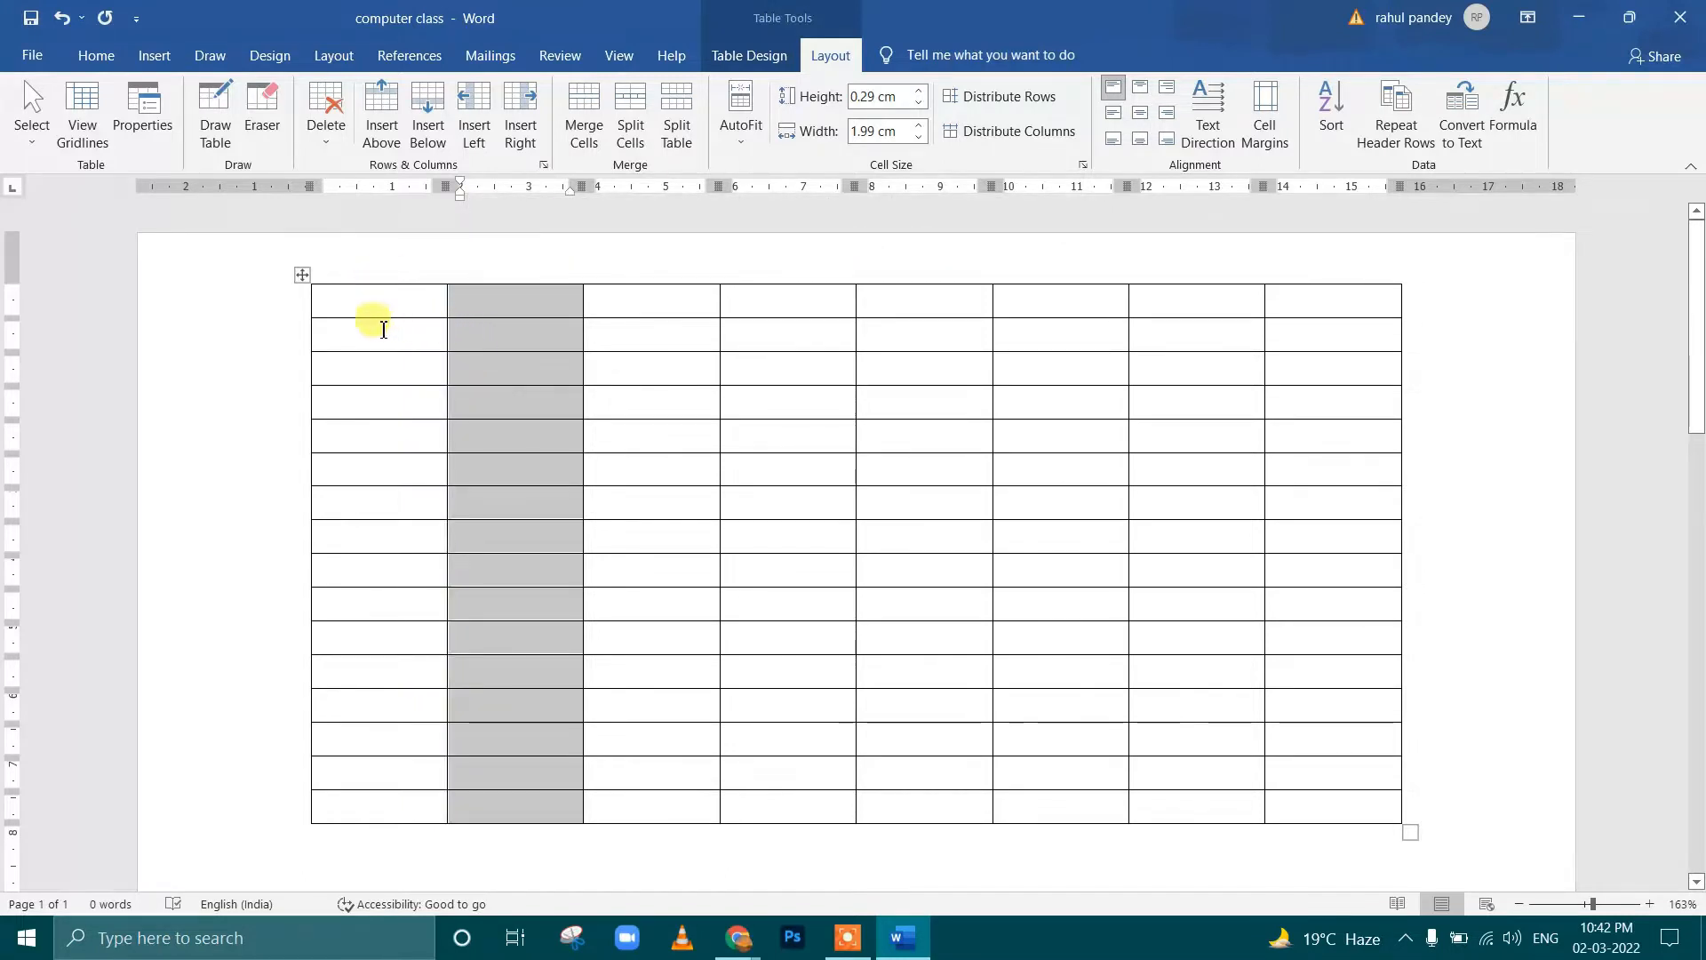
Turn on View Gridlines for the table, and apply Select Column to the second column
left_click(83, 125)
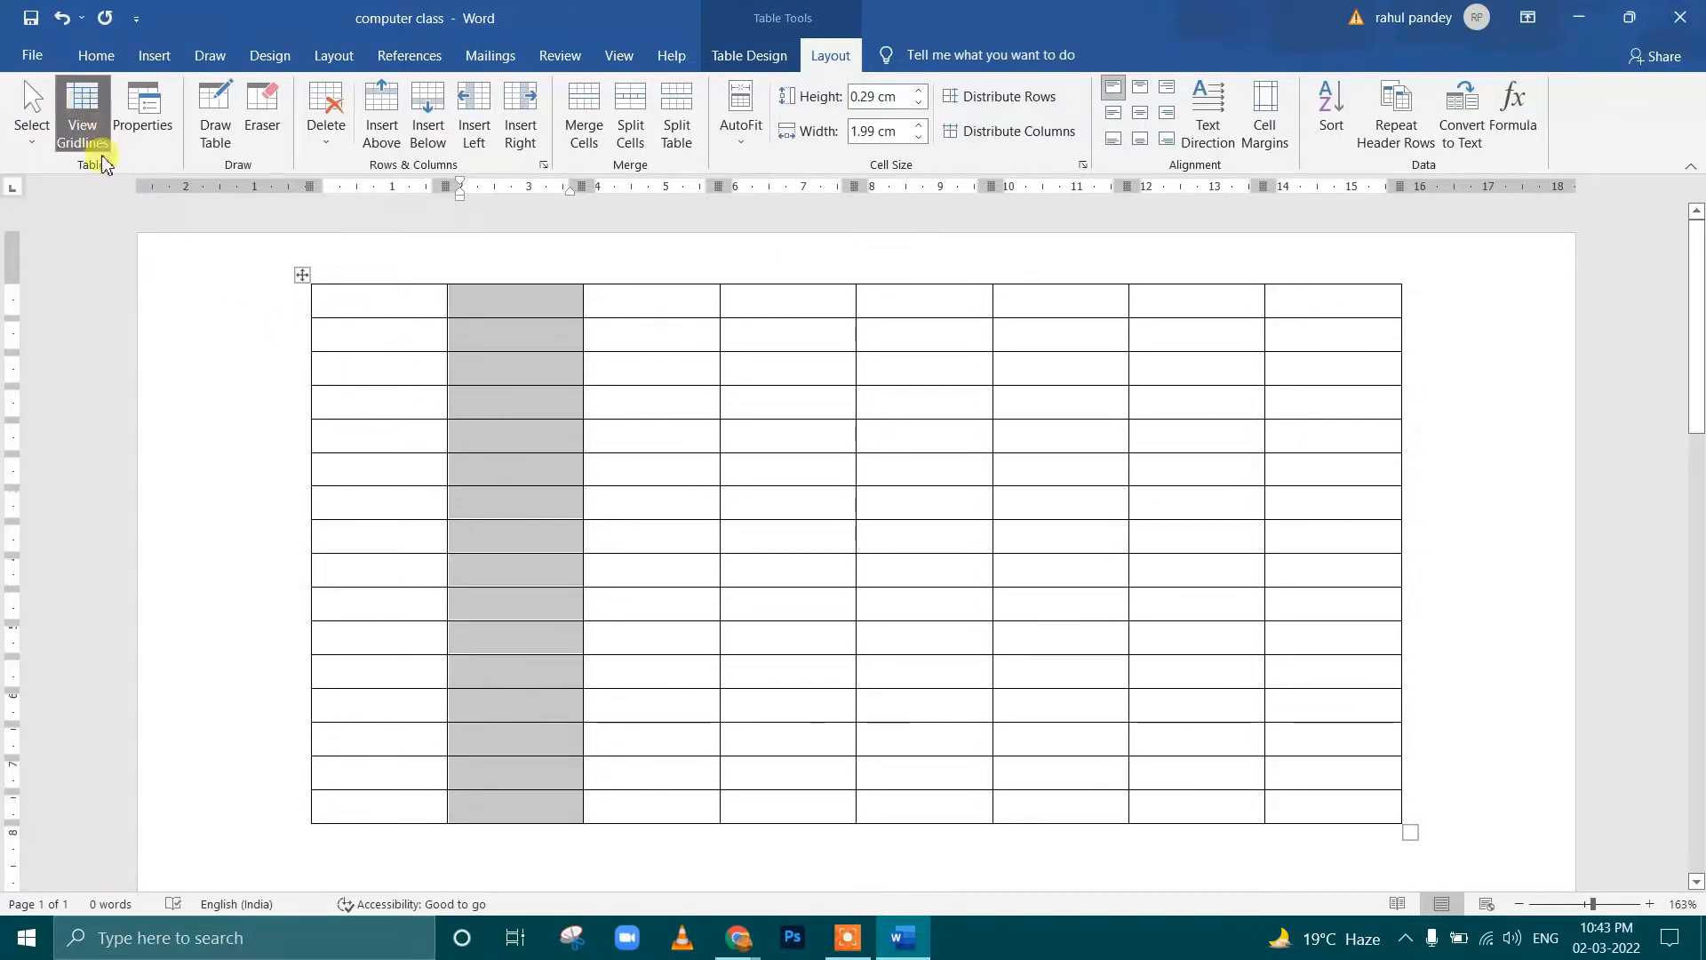
left_click(33, 129)
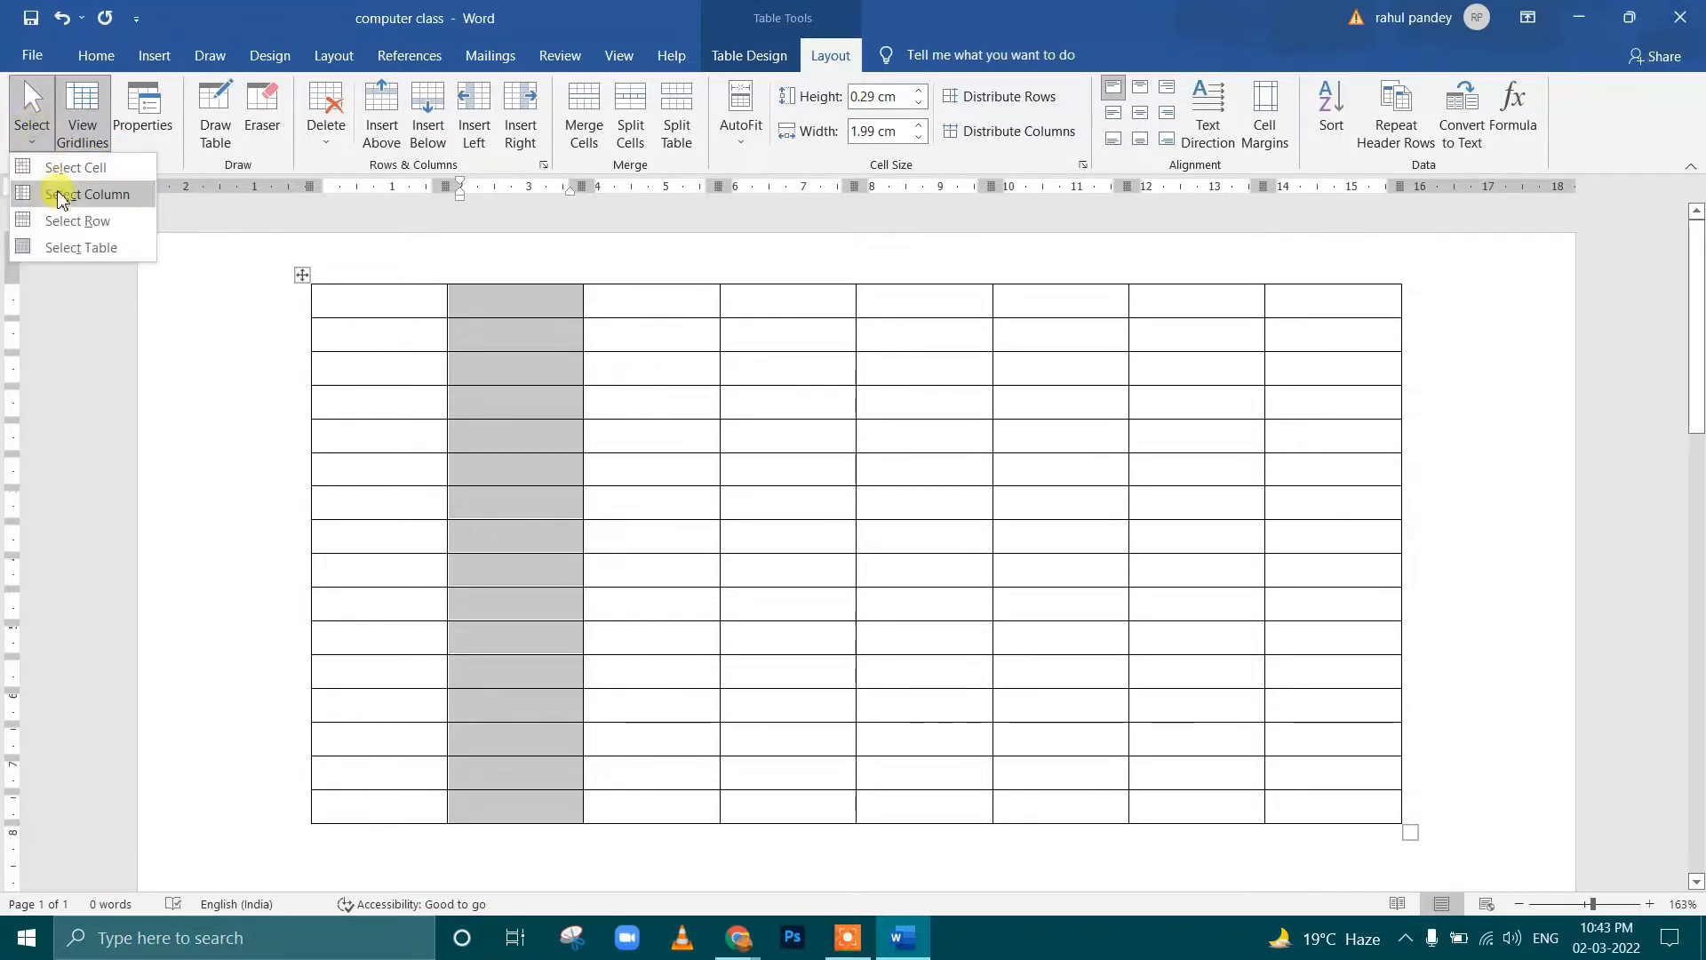
left_click(64, 201)
left_click(32, 114)
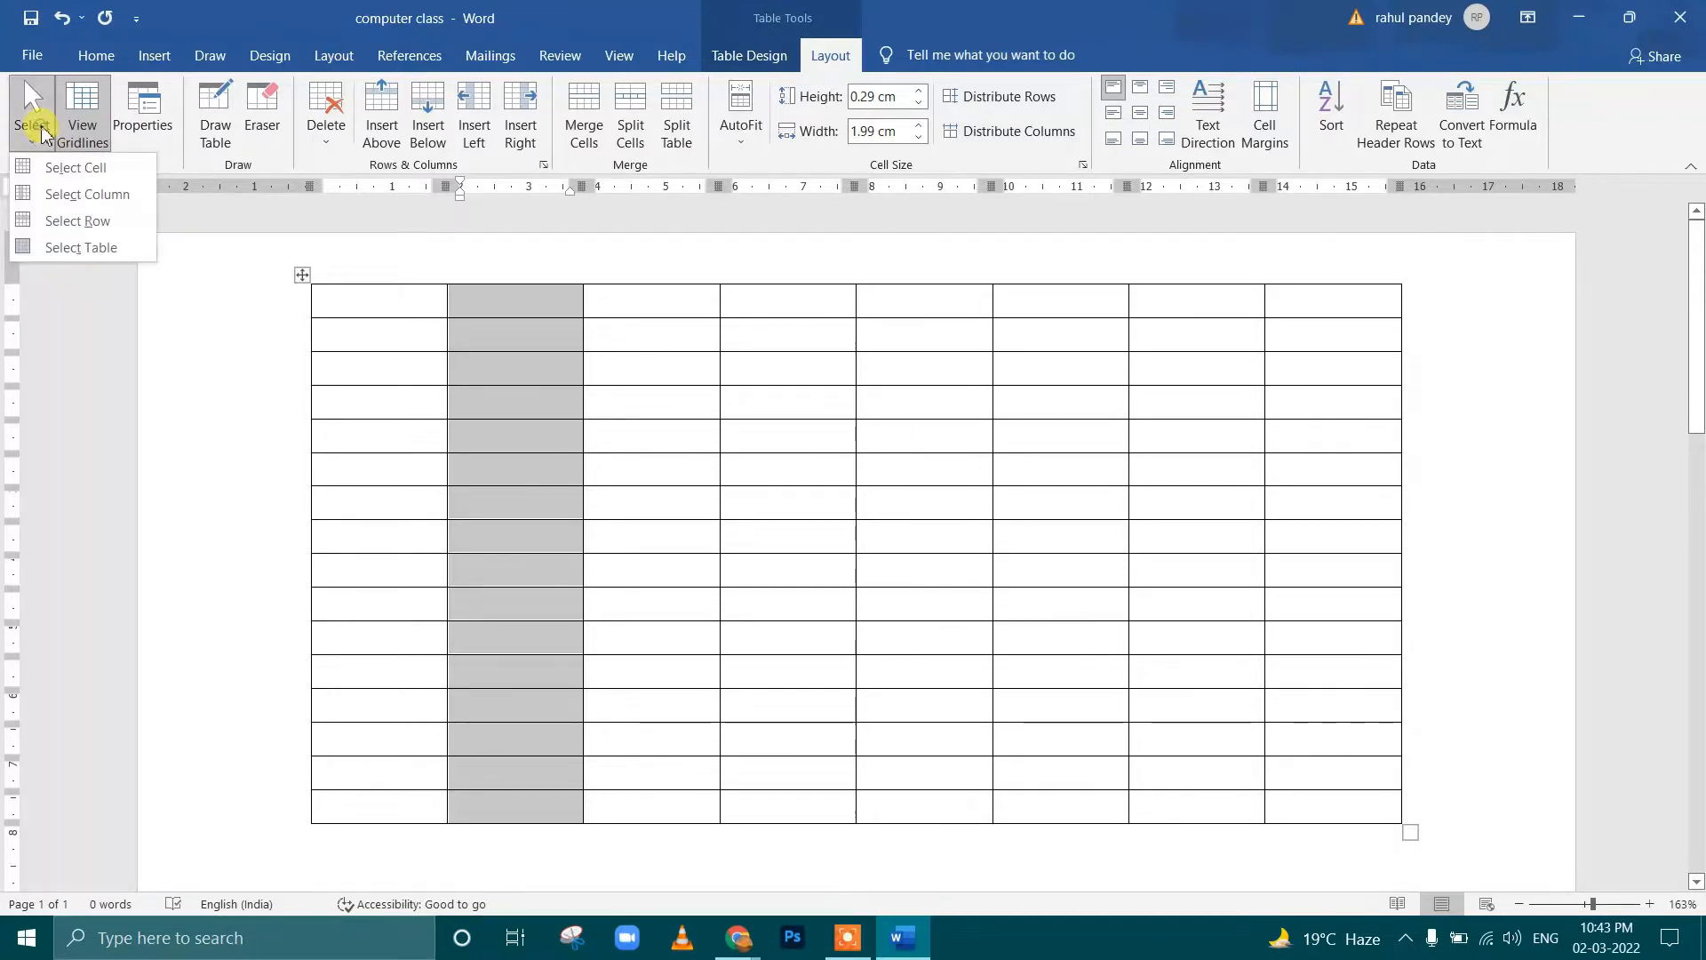
left_click(53, 178)
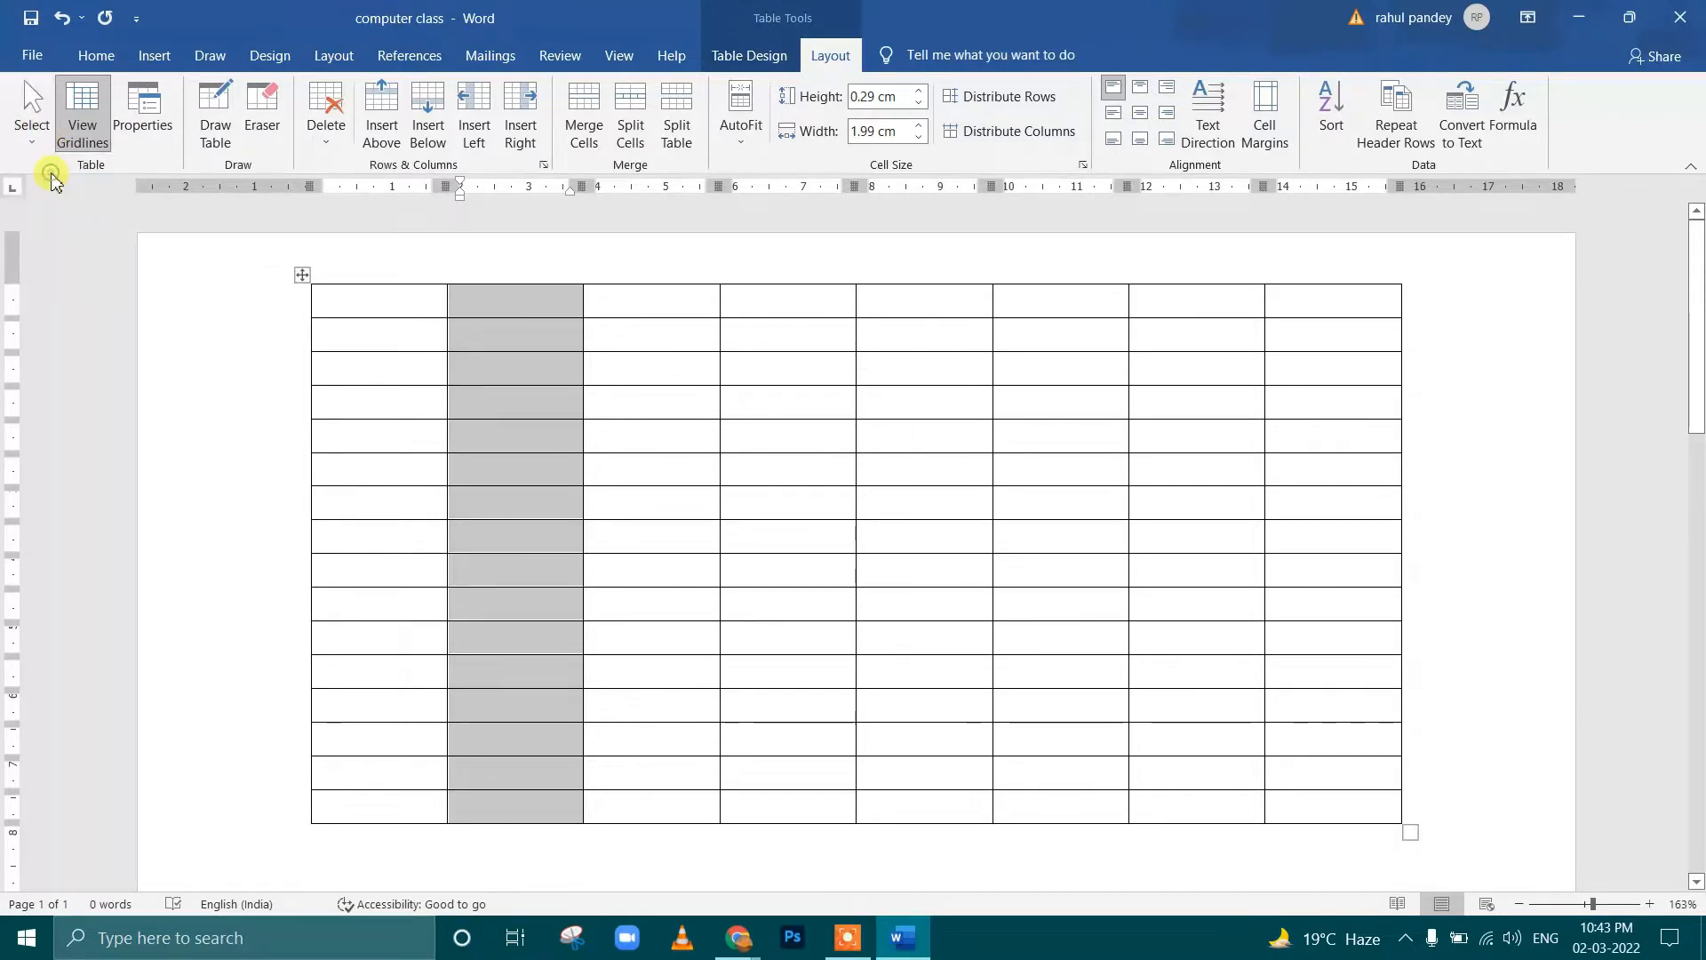
Select the single cell in the third column of the fourth row with Select Cell
left_click(665, 411)
left_click(32, 115)
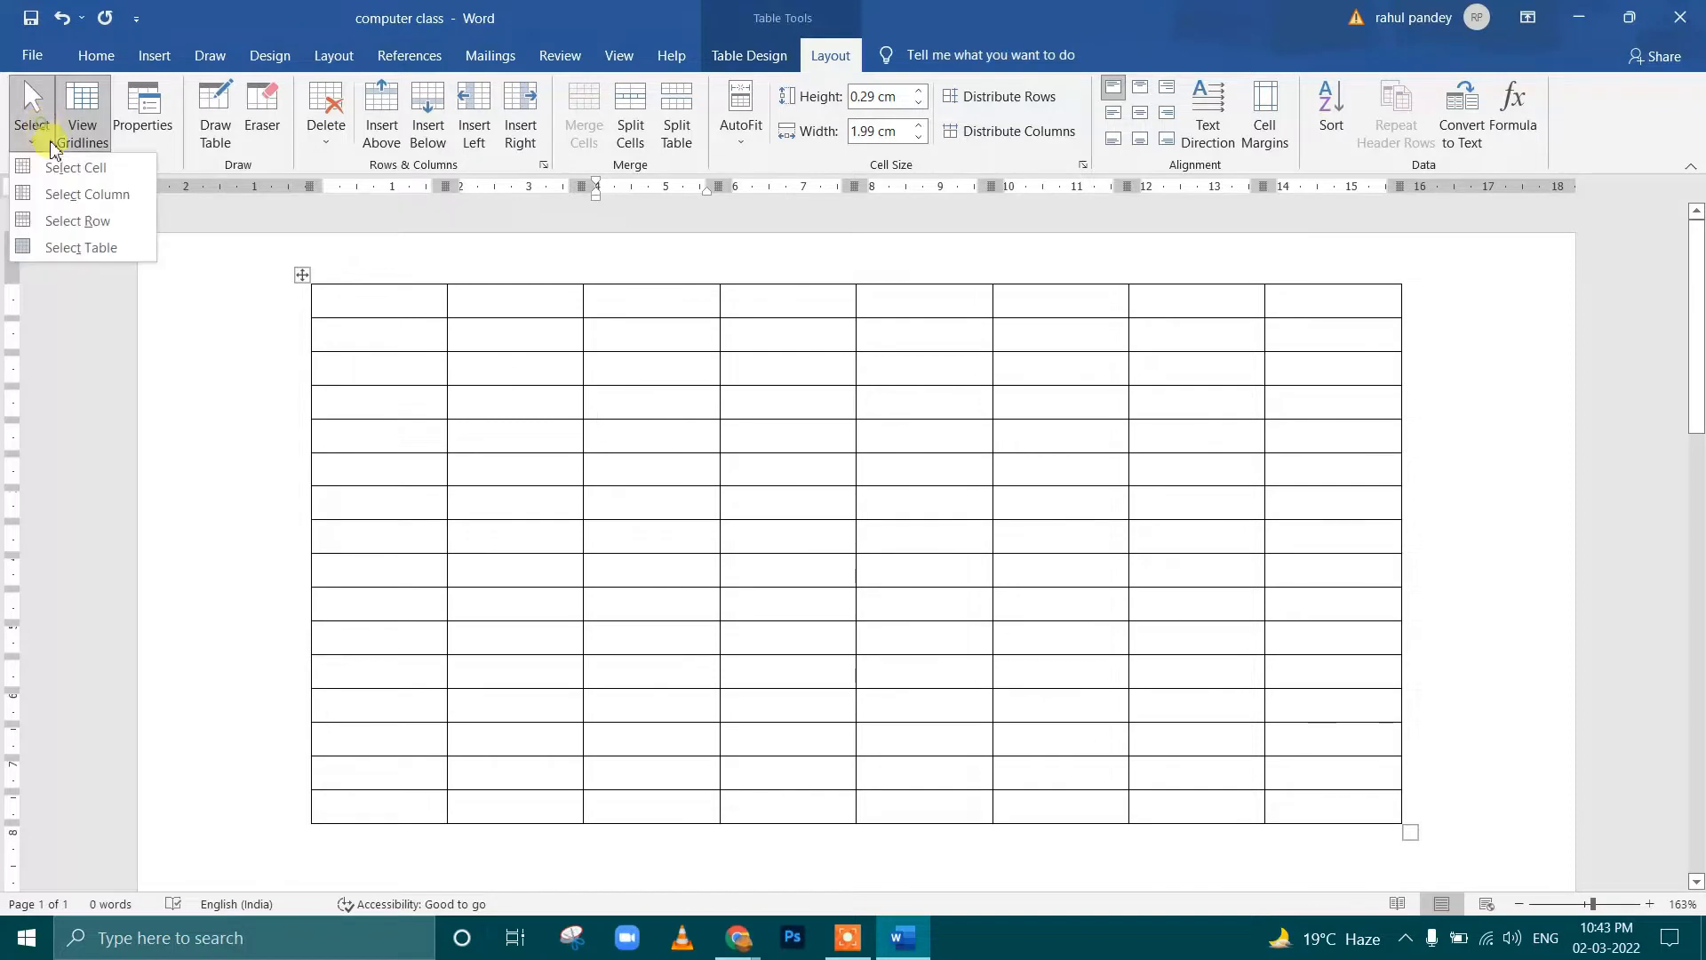
left_click(70, 169)
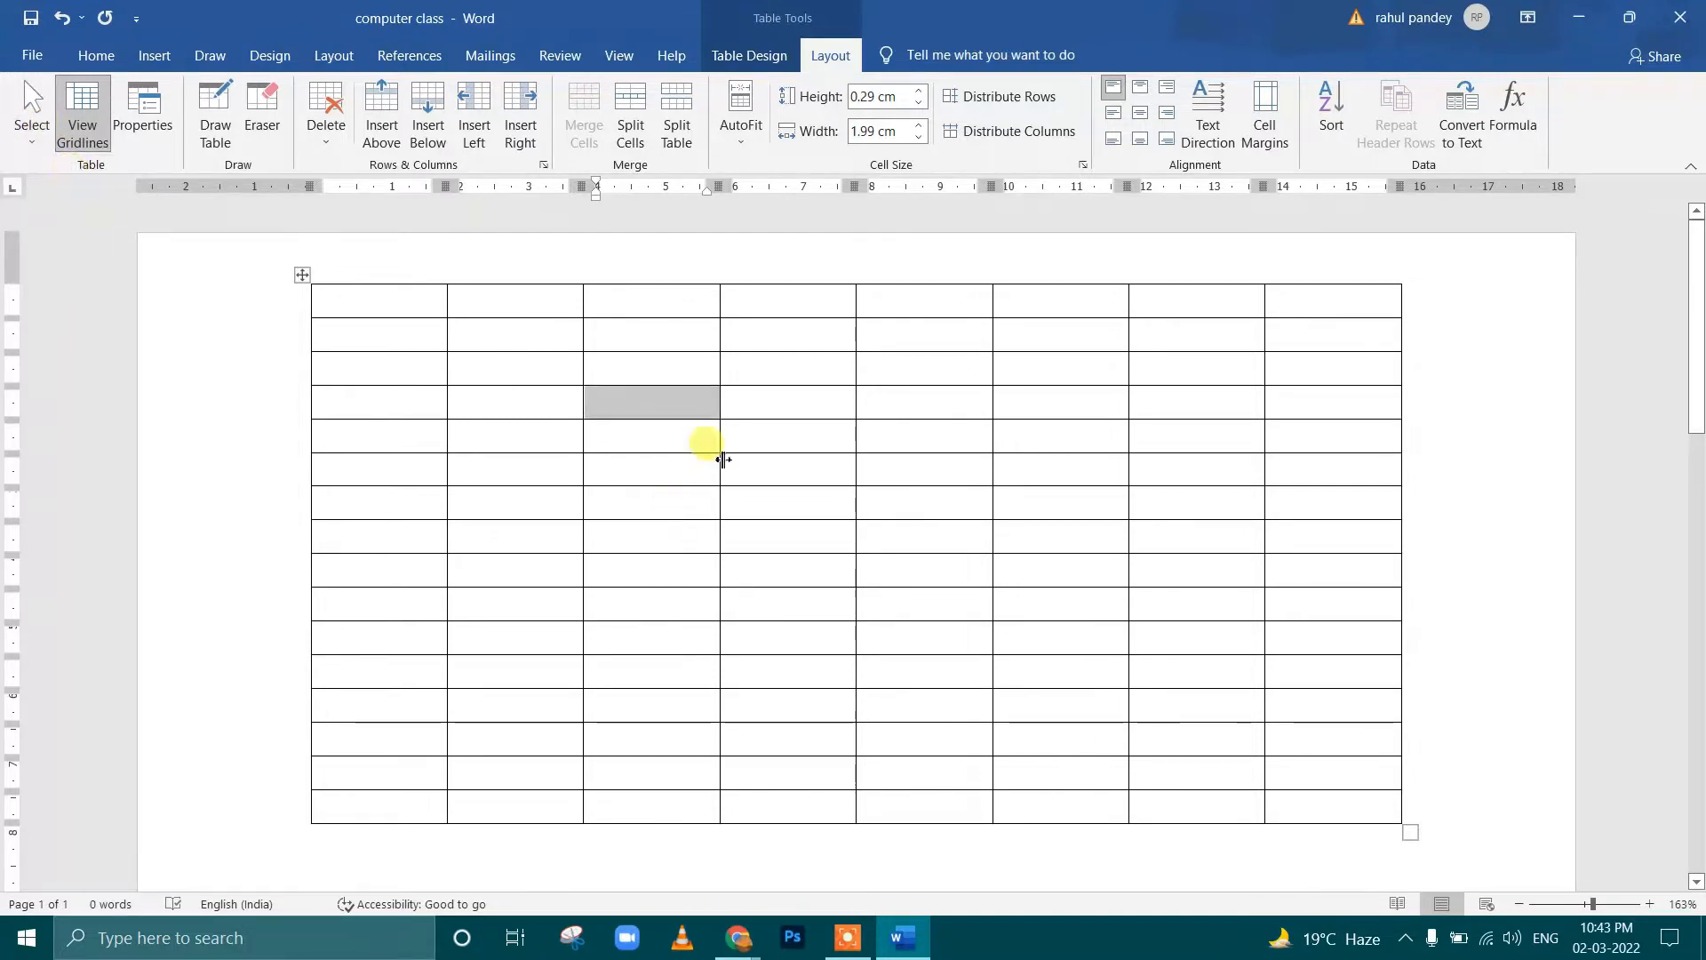
Select the first row of the table with Select Row, starting from its fourth cell
left_click(762, 366)
left_click(766, 309)
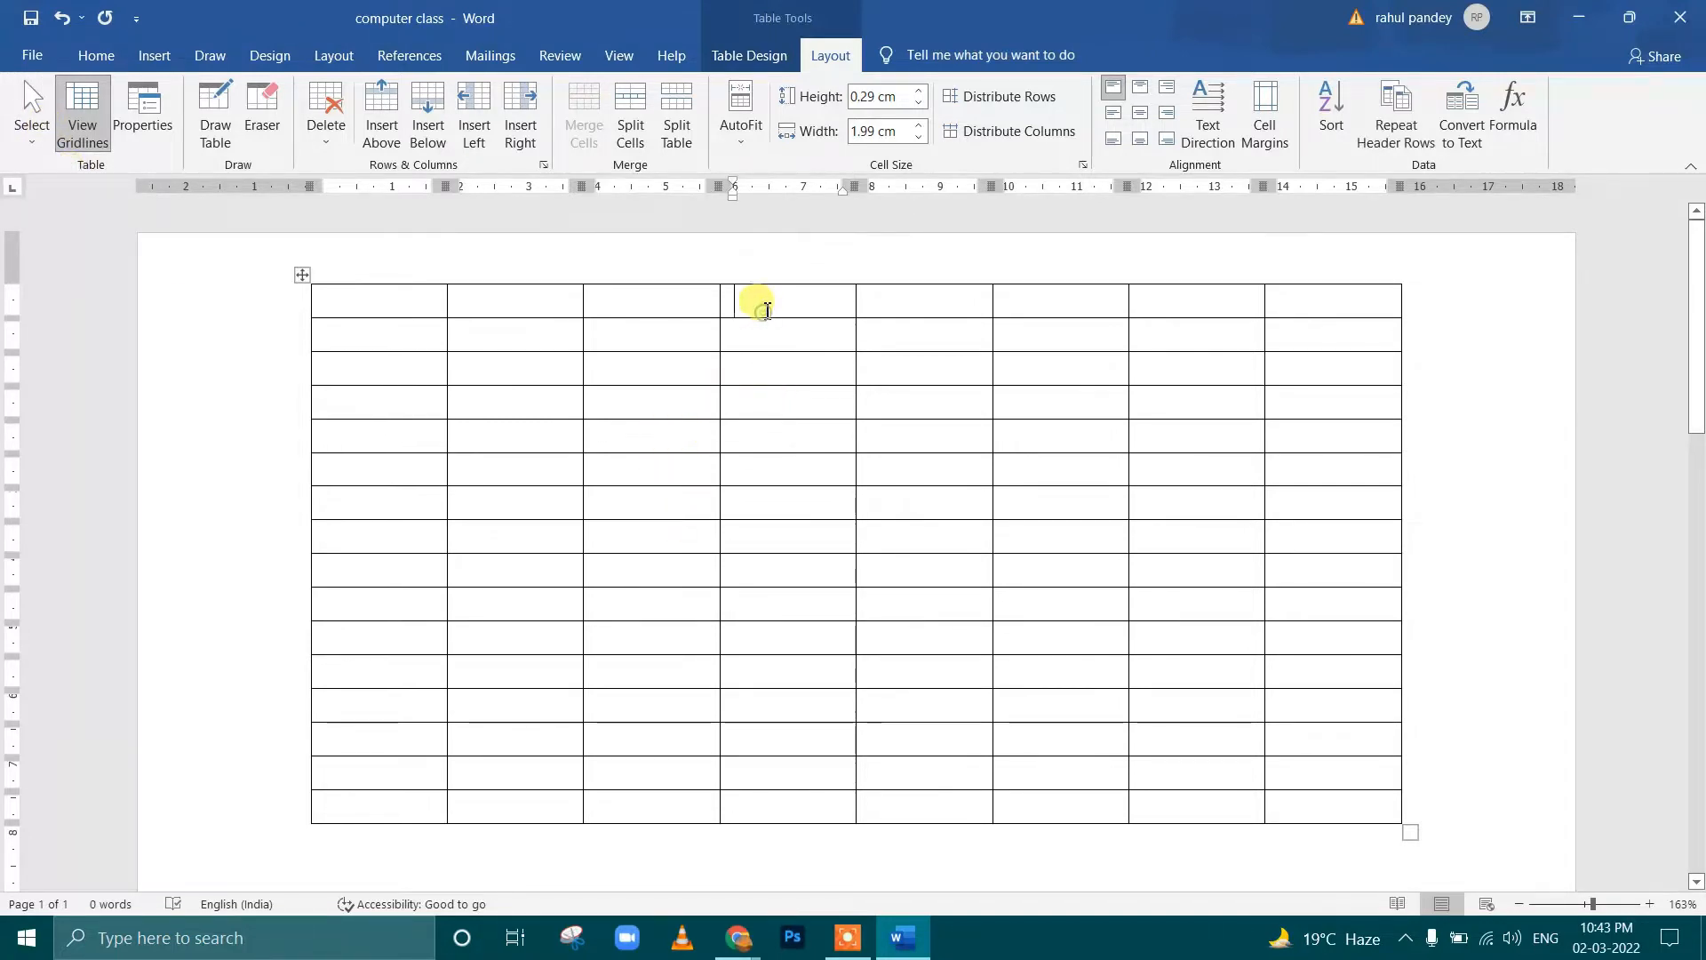
left_click(27, 111)
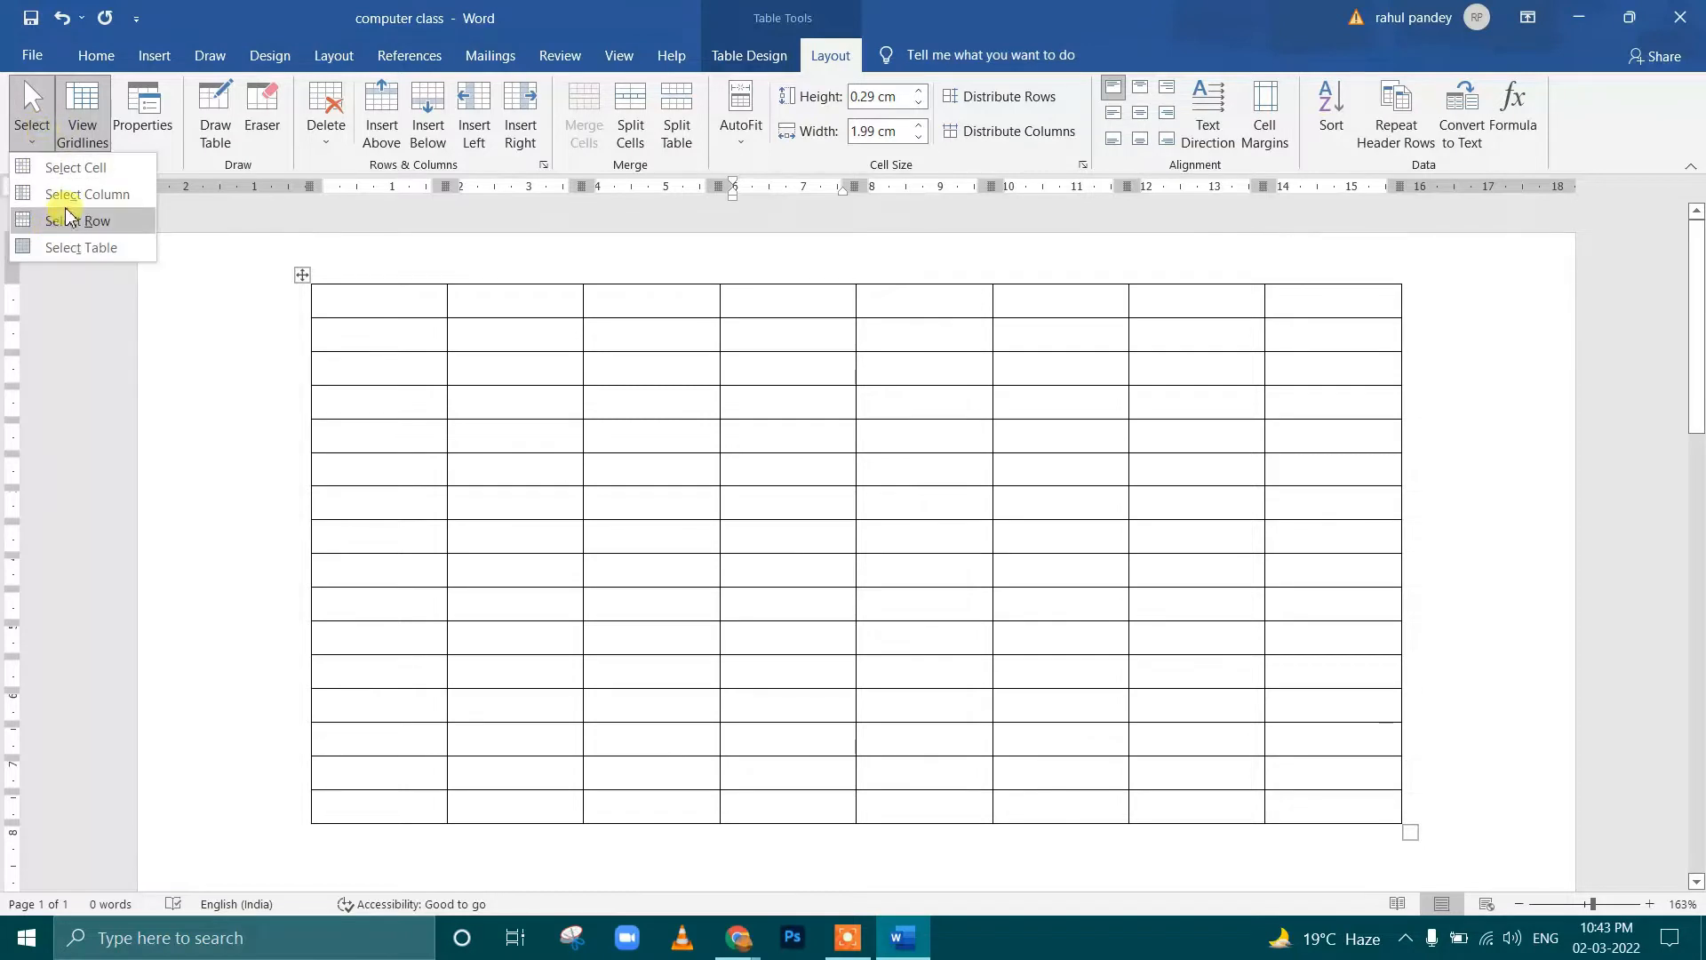
left_click(69, 218)
Select the eighth row with Select Row, and place the cursor in the second cell of the sixth row
left_click(542, 459)
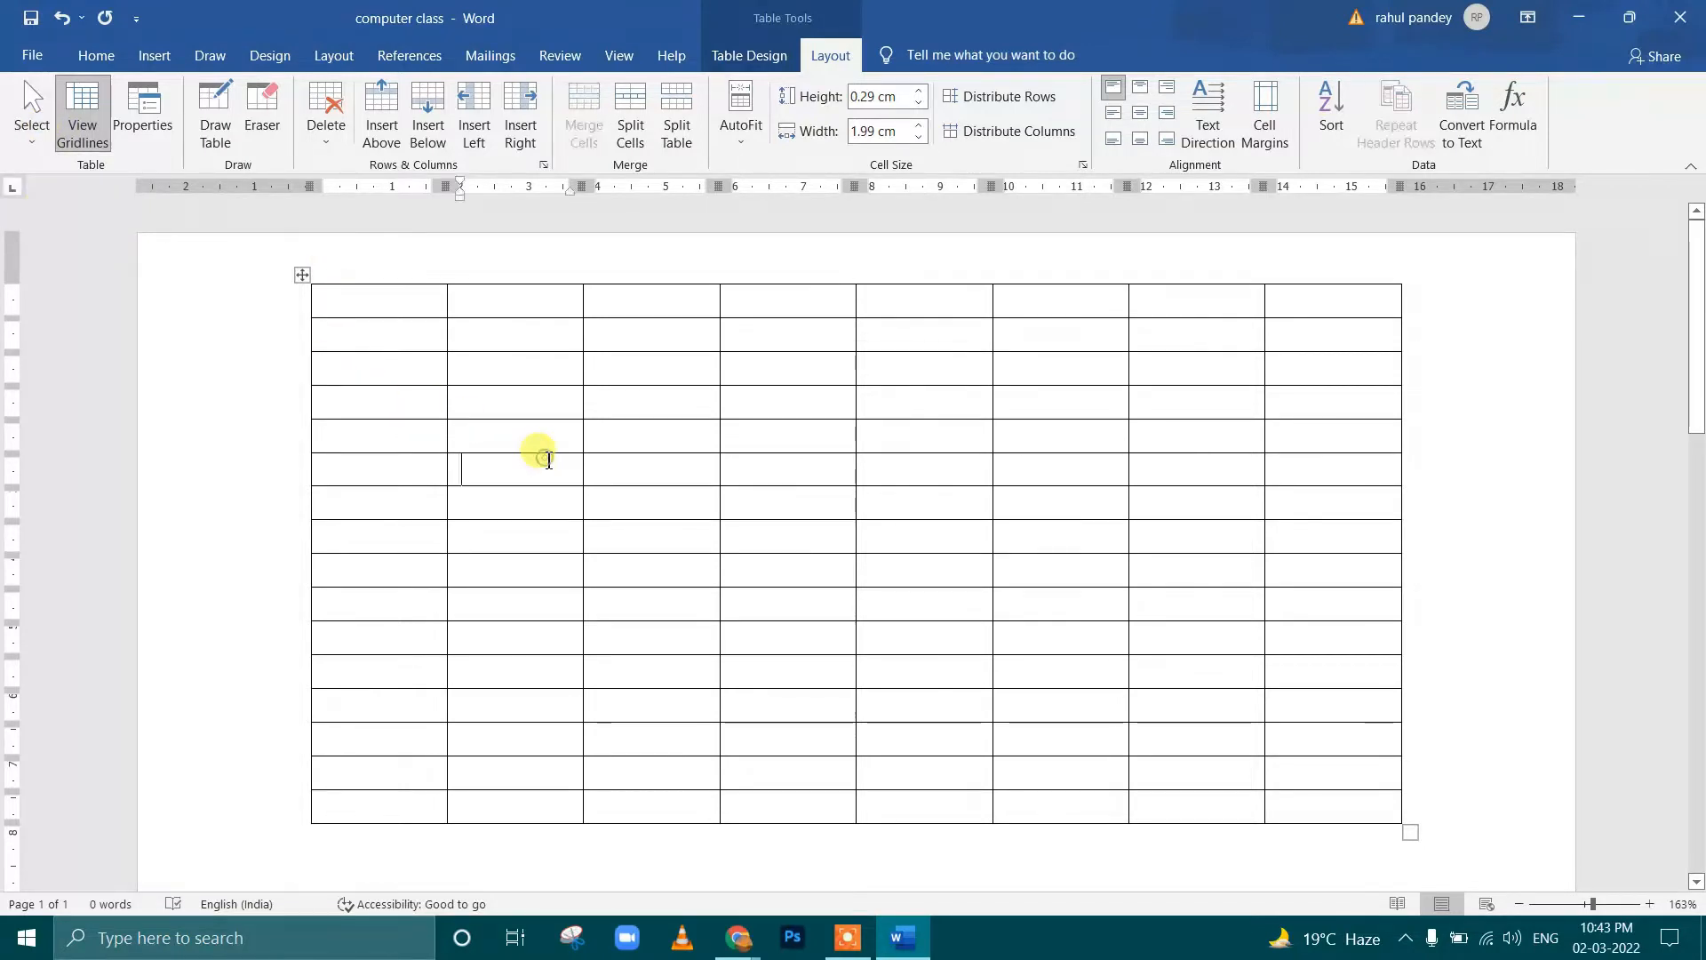
left_click(389, 539)
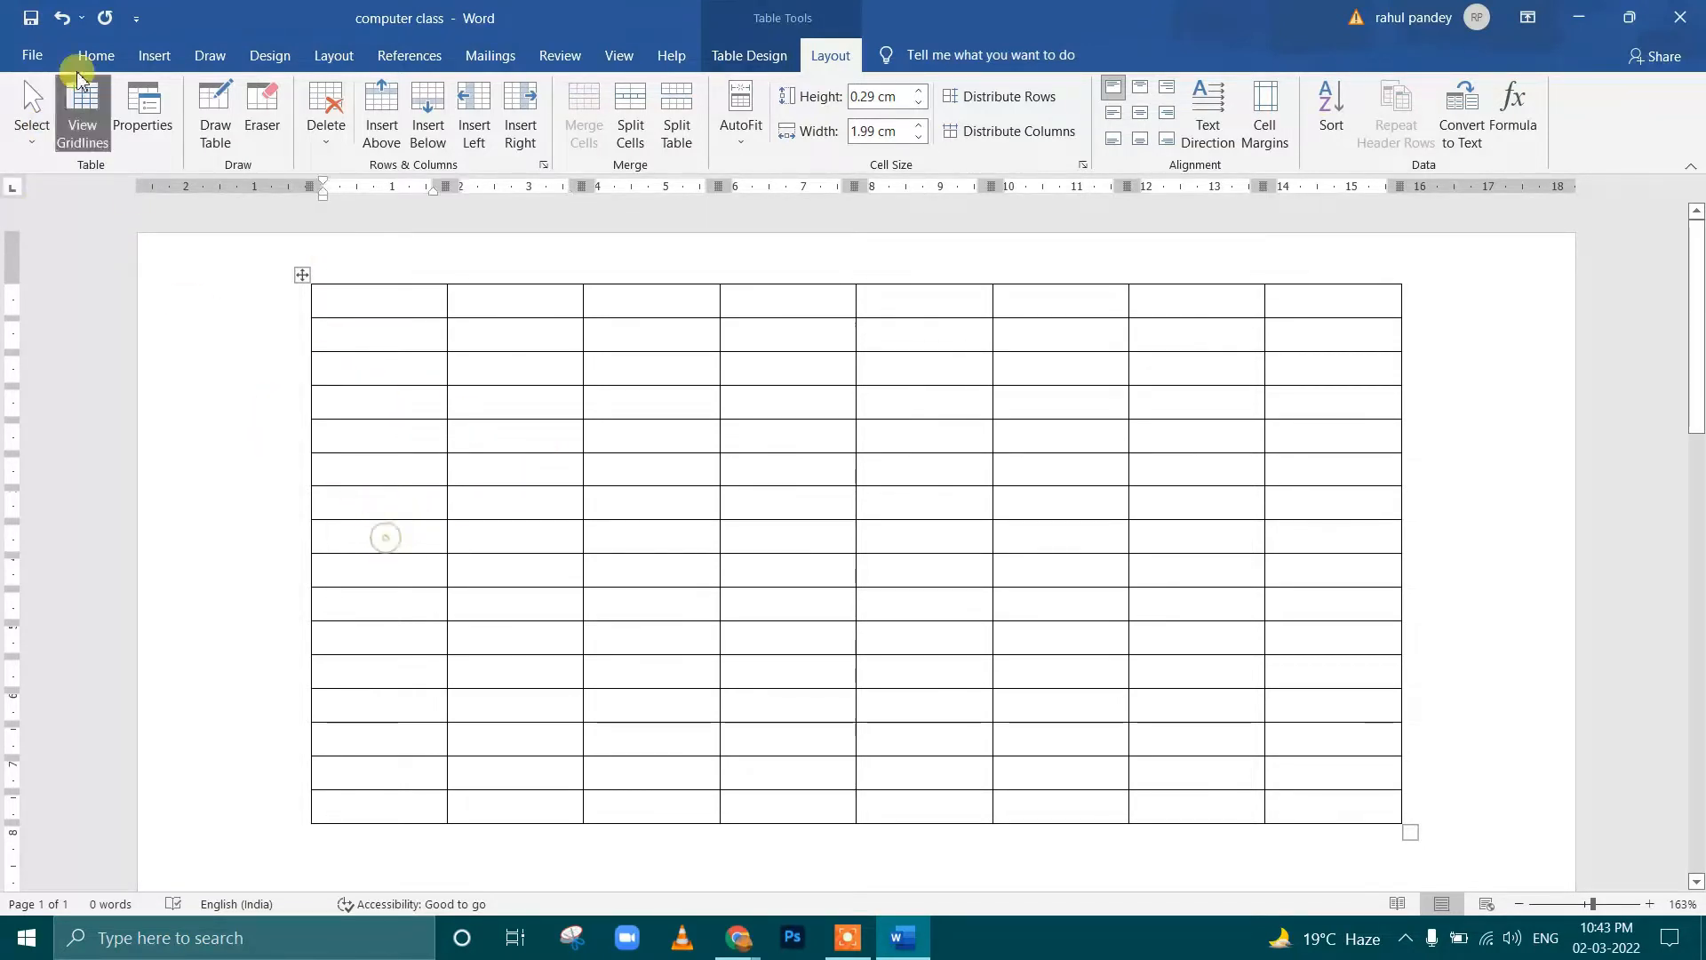
left_click(31, 120)
left_click(80, 222)
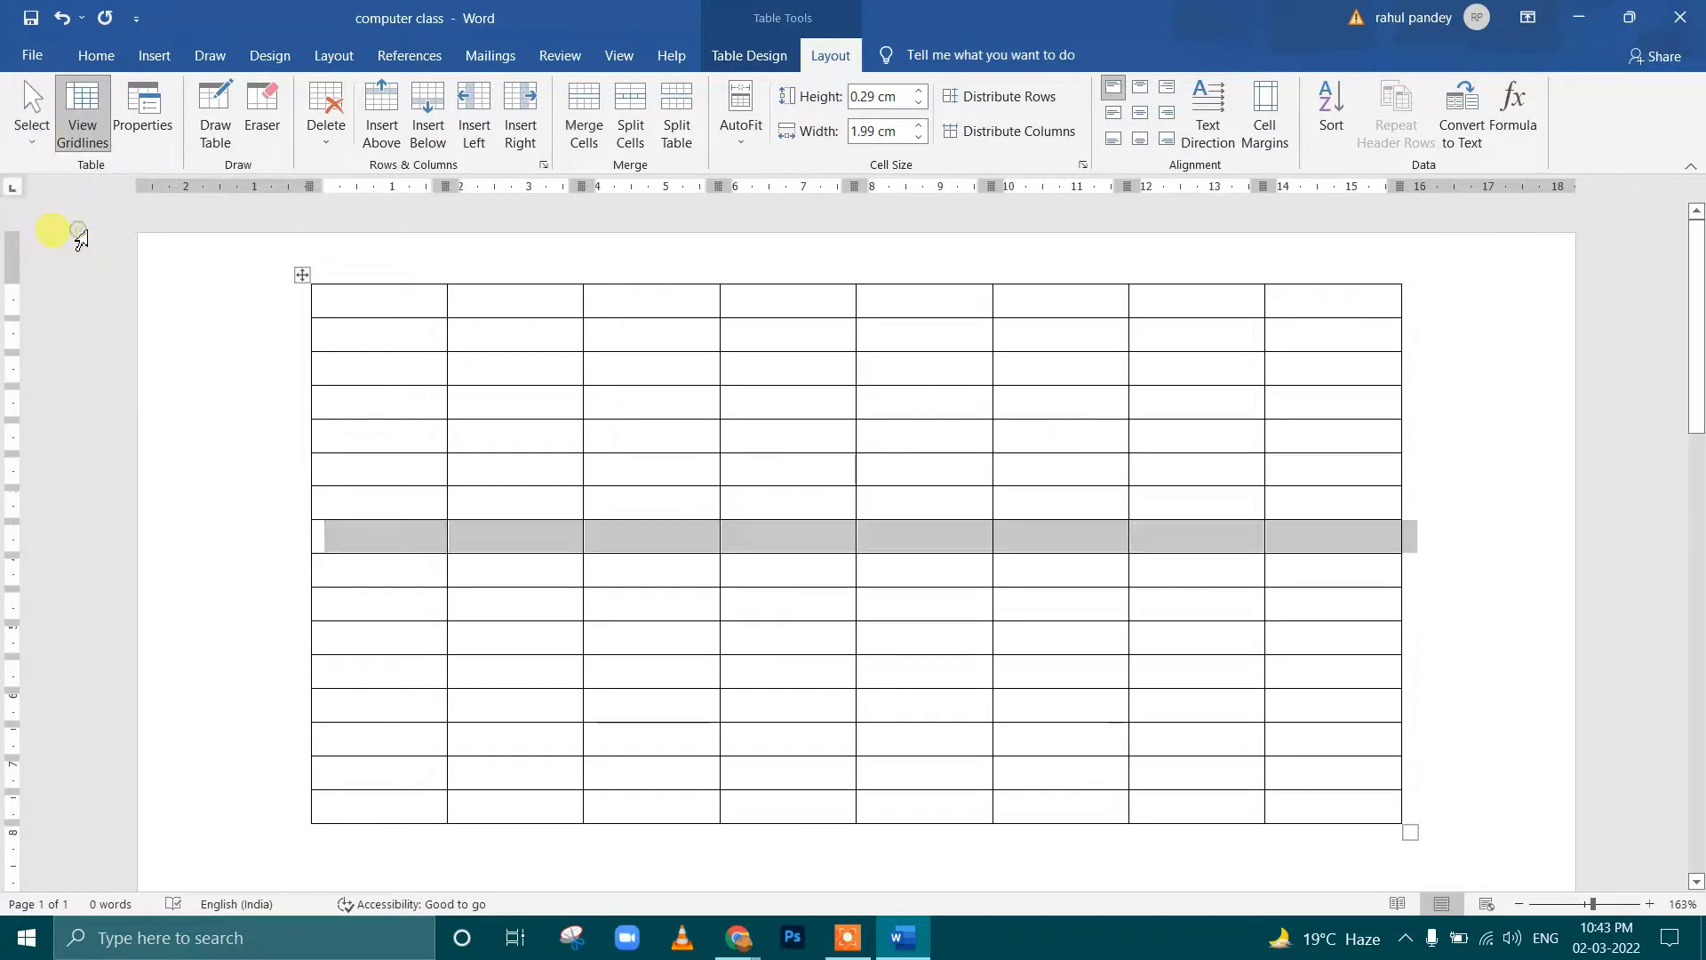
left_click(581, 460)
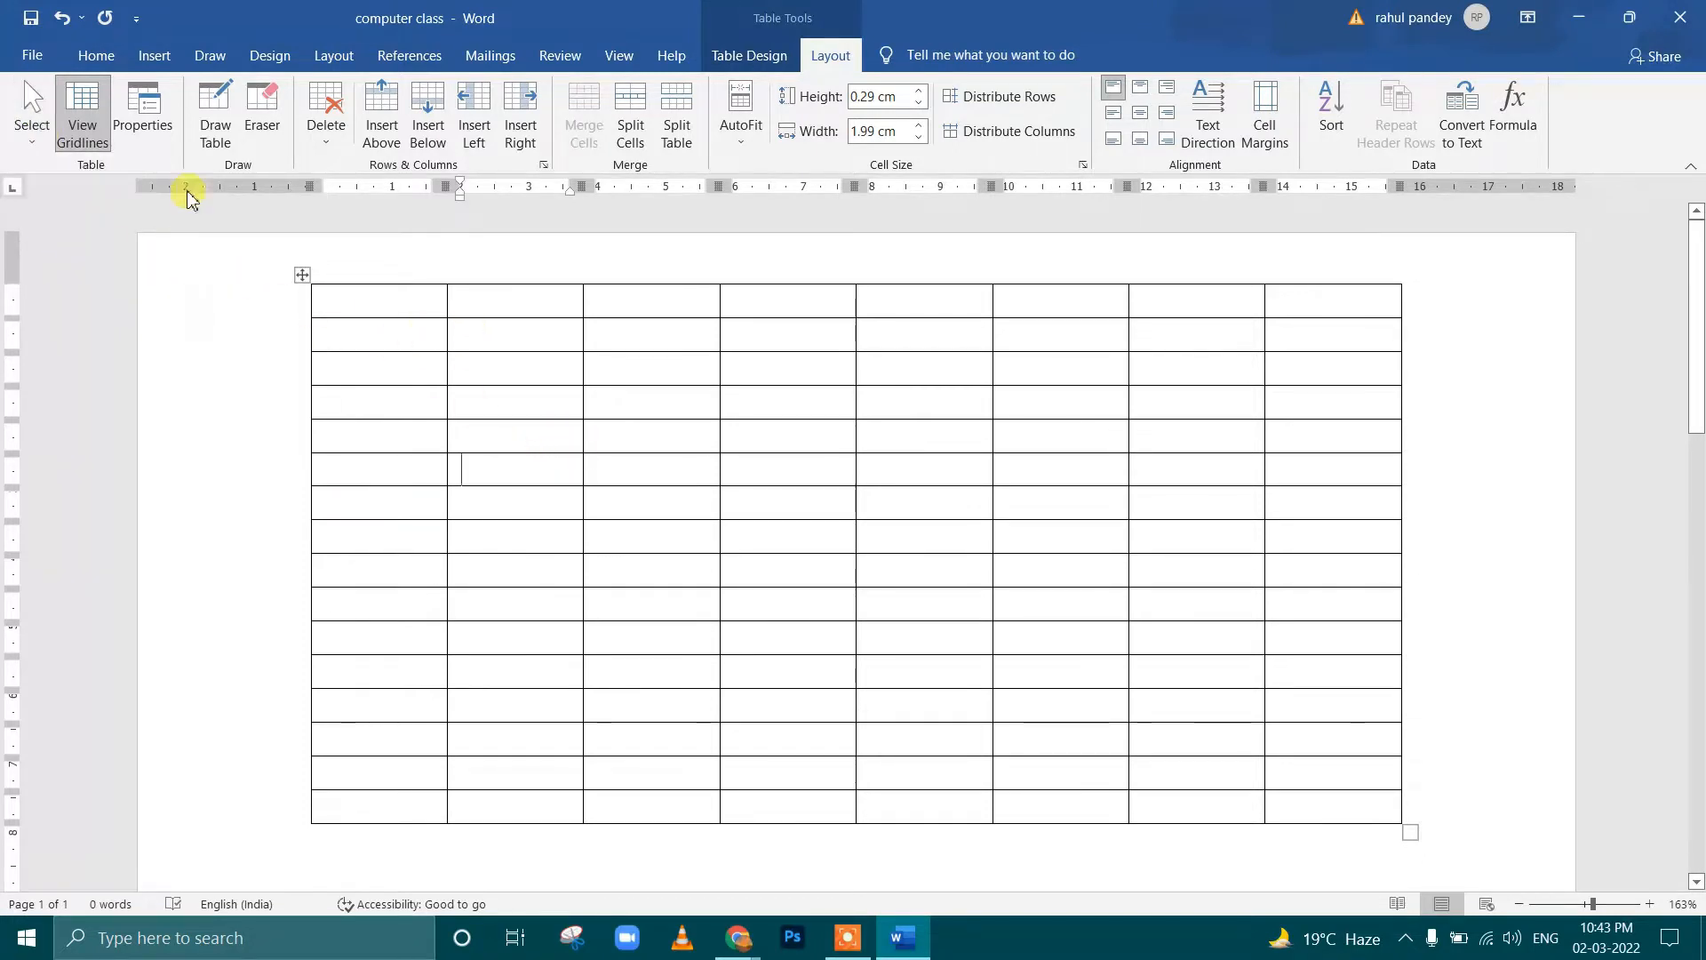
Examine the table, row, column and cell settings in Table Properties
left_click(155, 131)
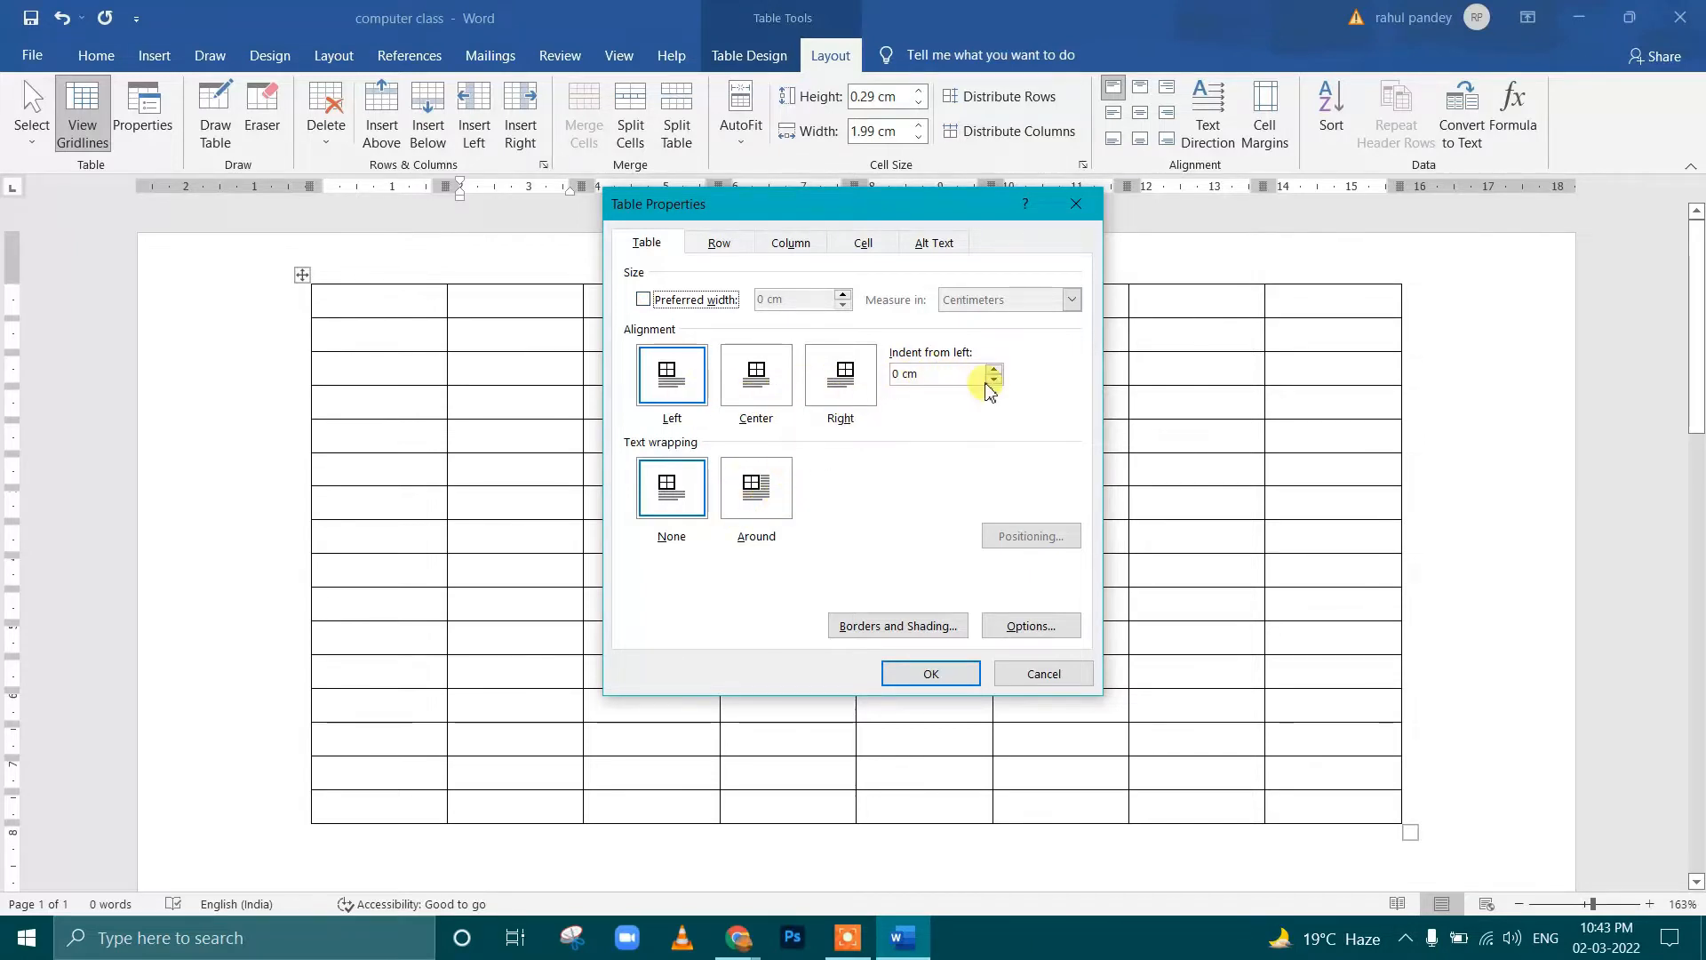
left_click(1074, 301)
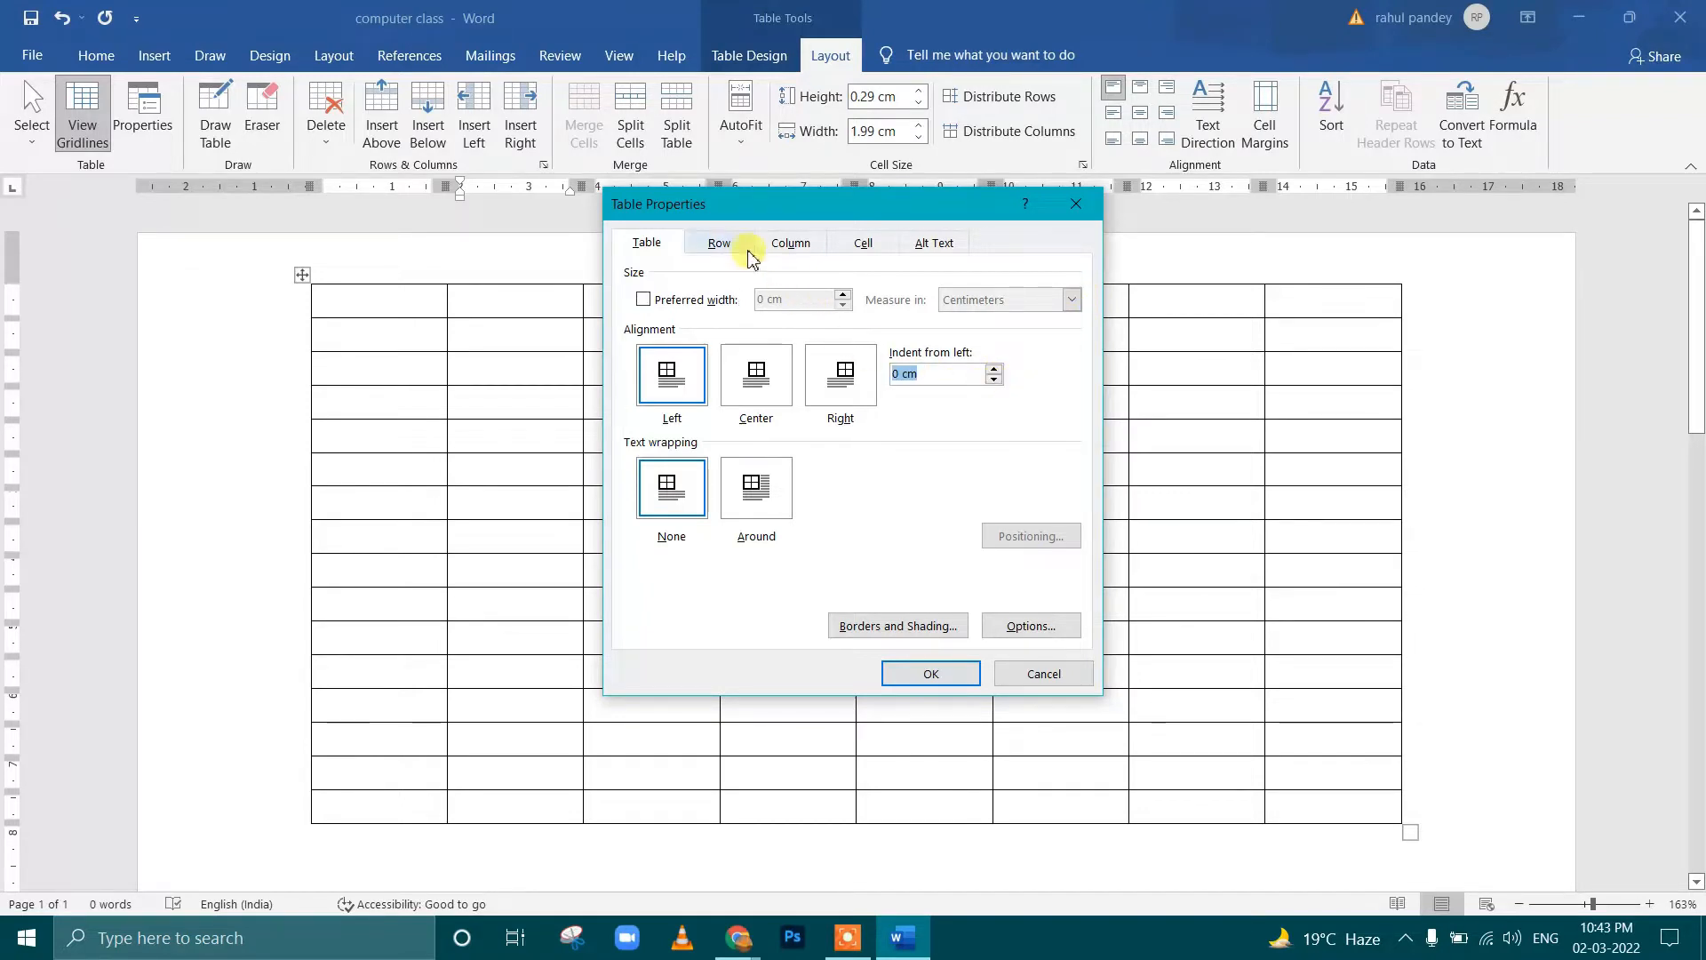
left_click(720, 244)
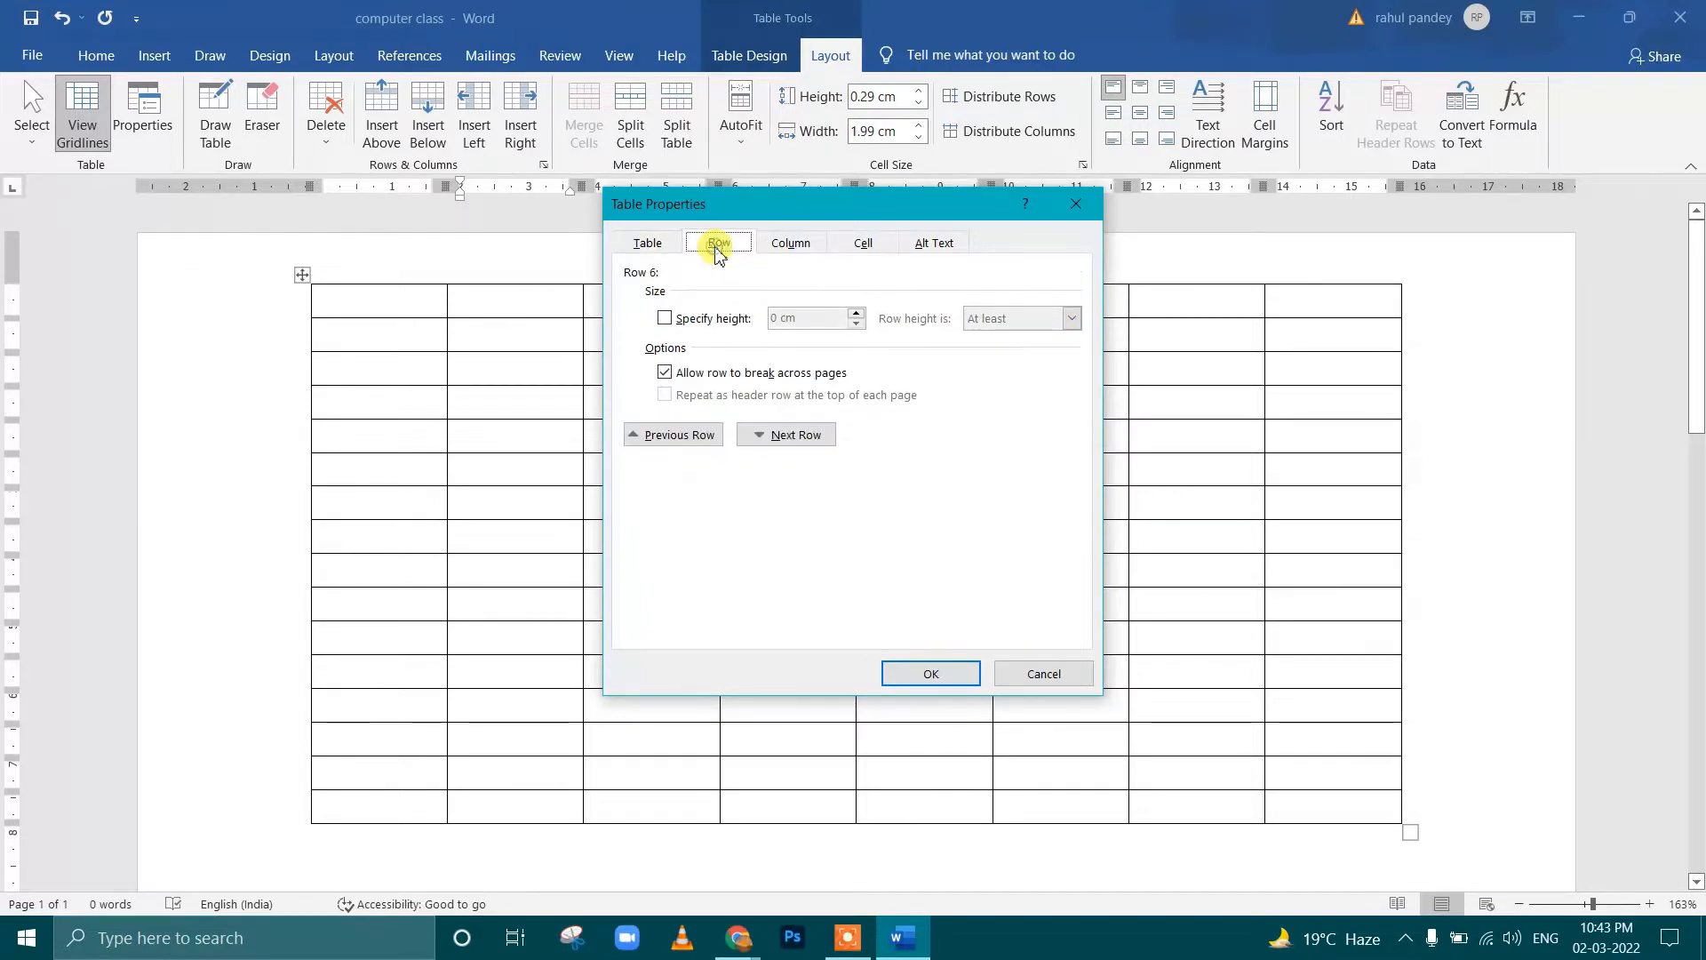
left_click(786, 253)
left_click(866, 247)
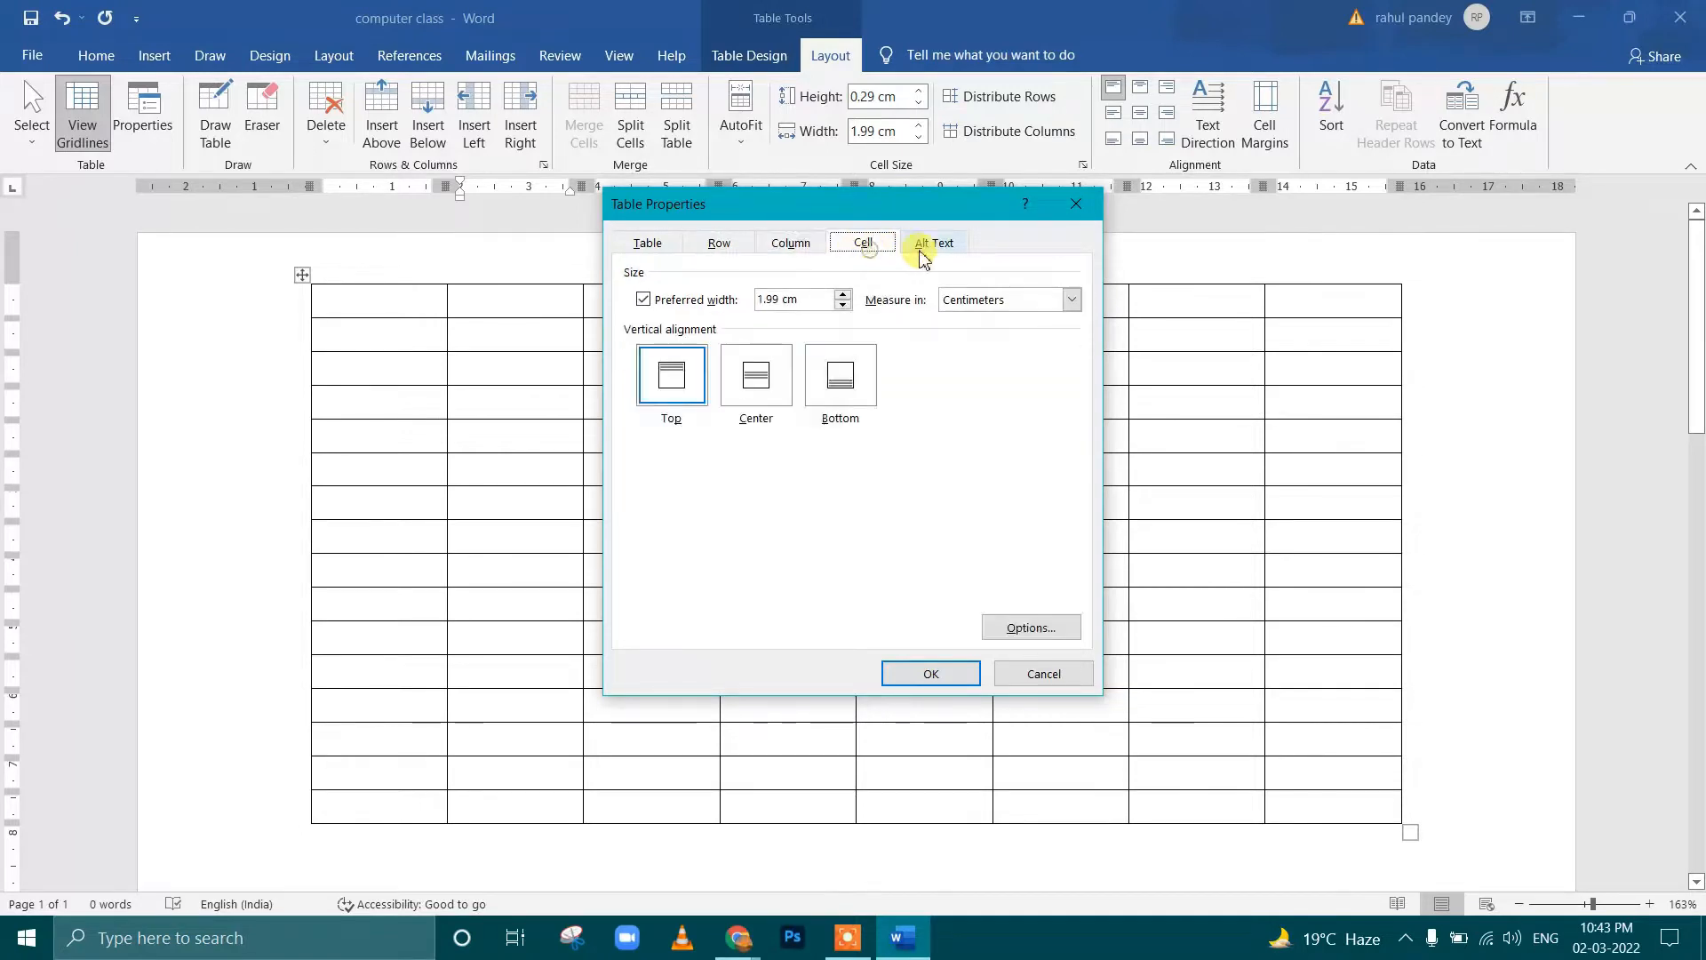
Set the table's alternative text title to "computer repair" and apply the properties
left_click(933, 256)
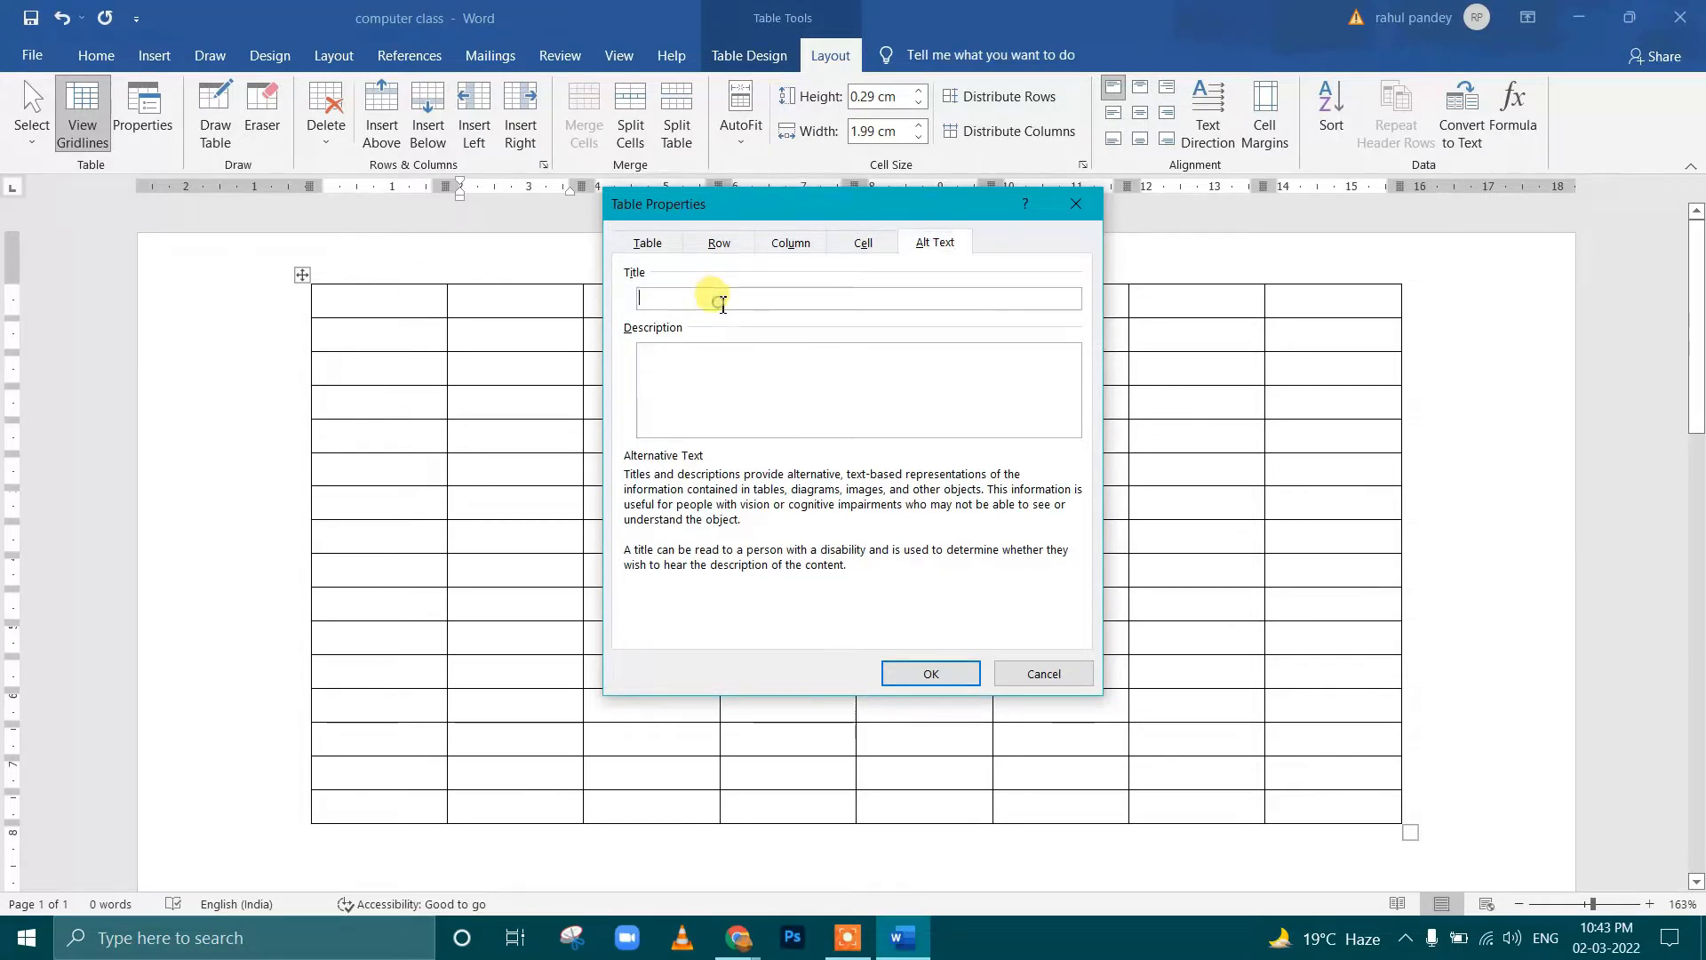
left_click(730, 407)
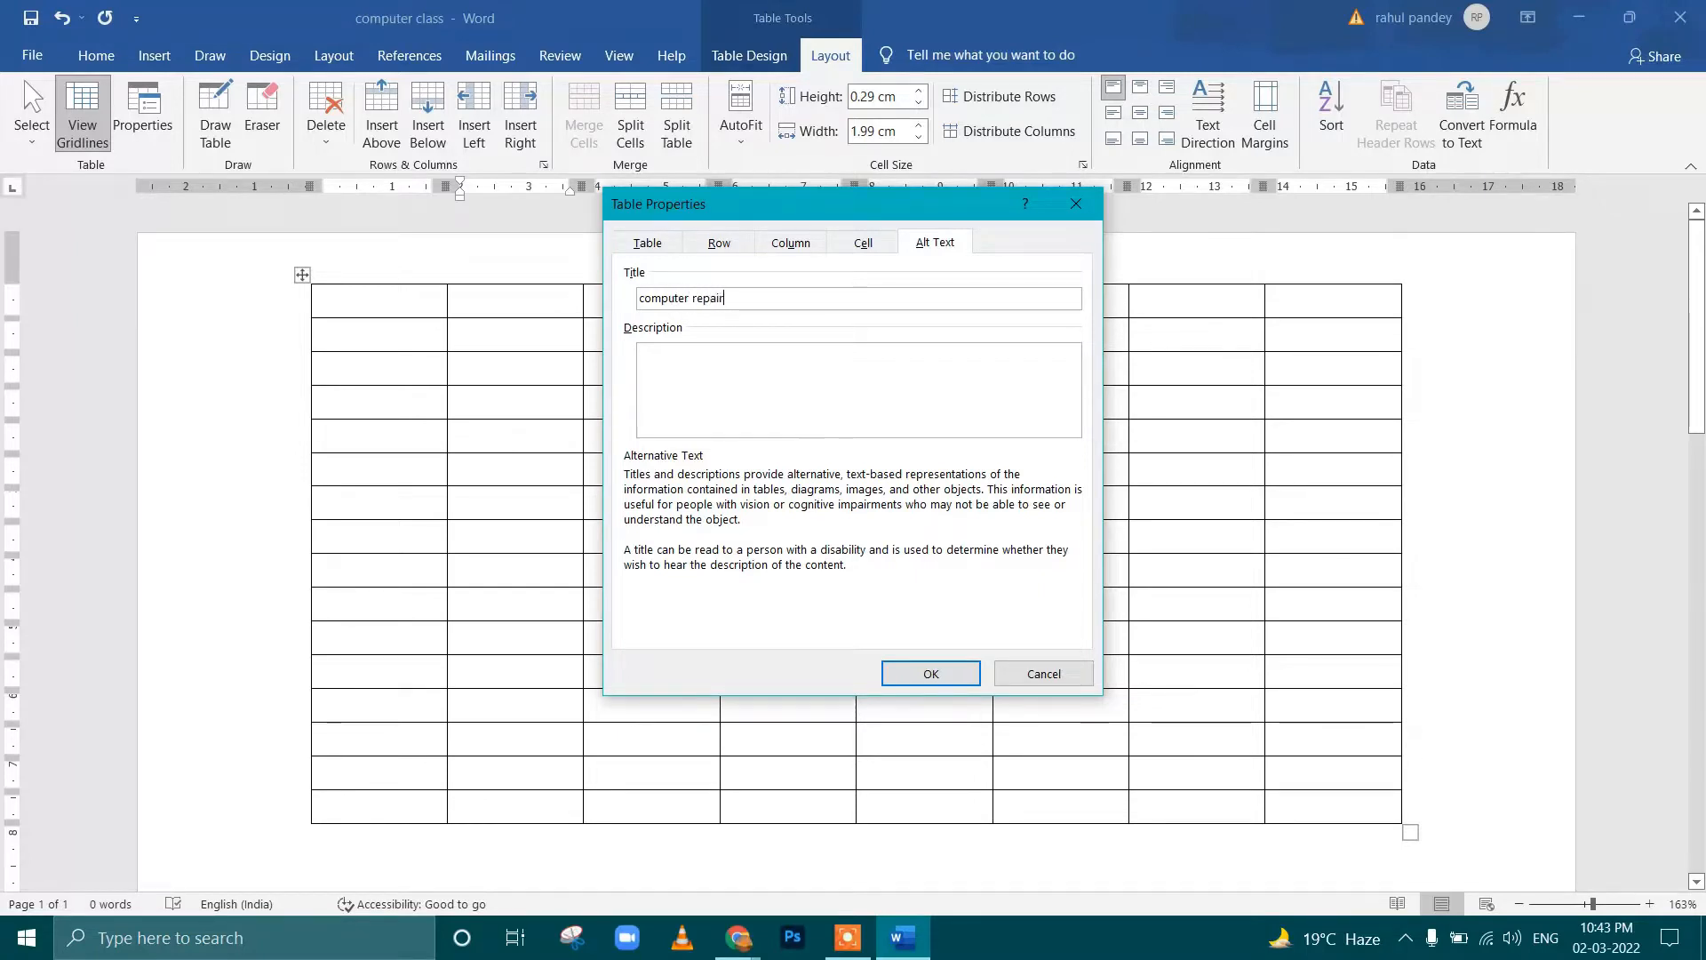
left_click(933, 673)
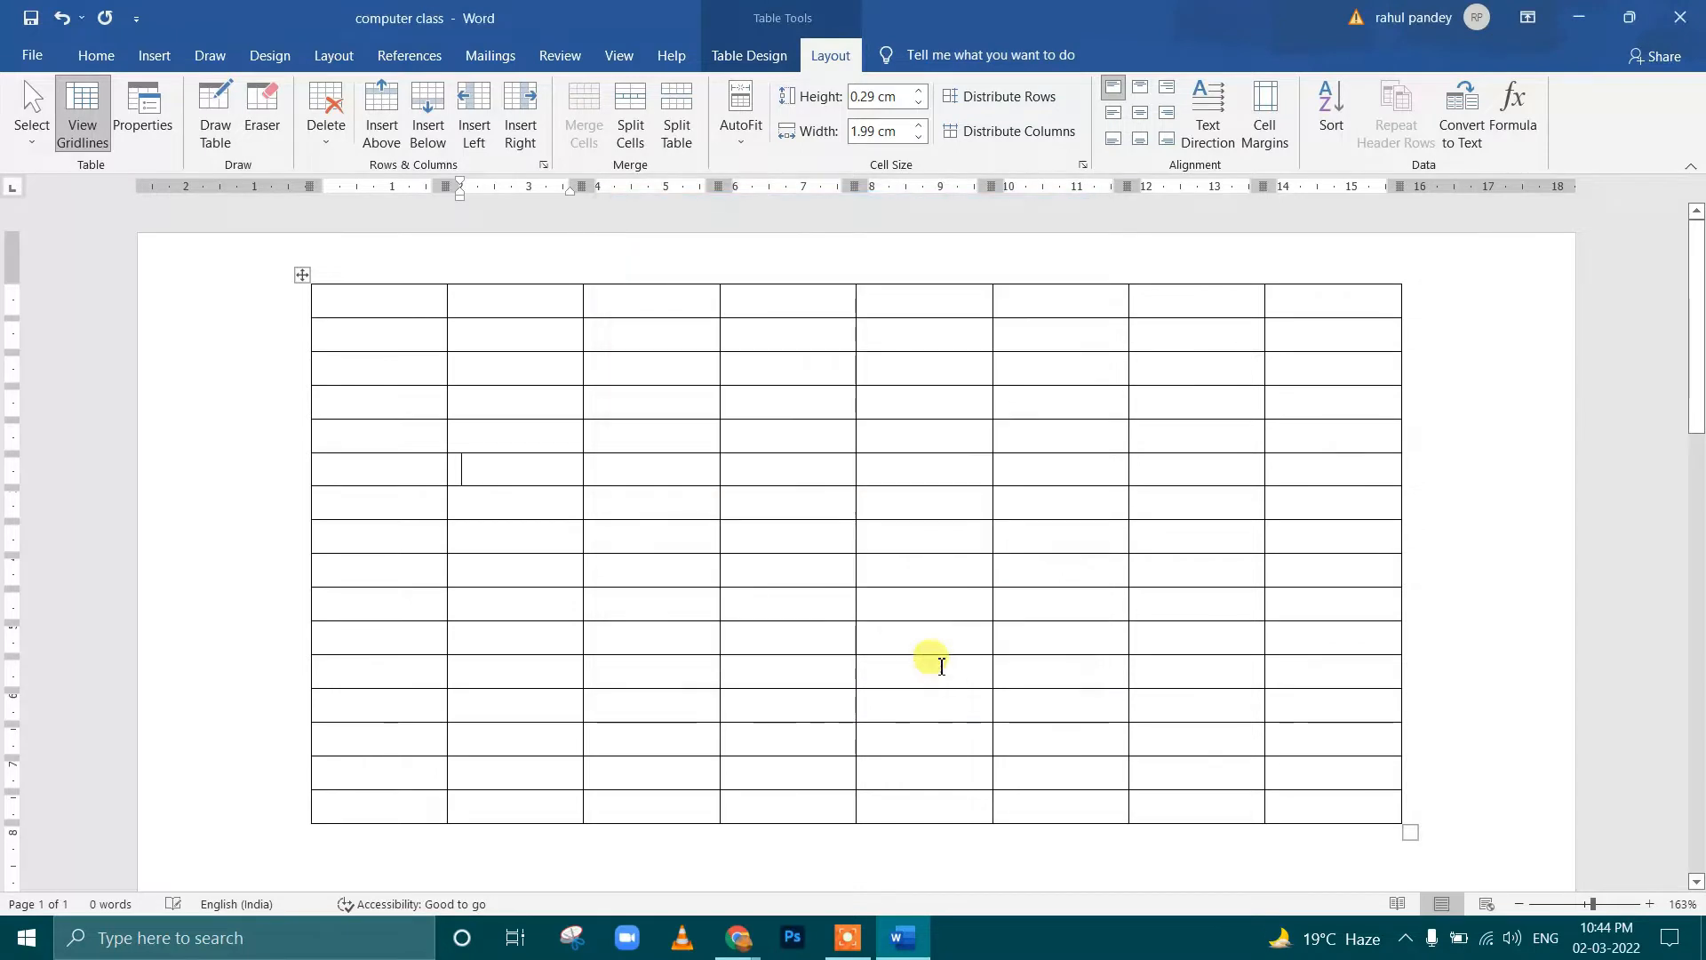
Place the cursor in the fourth cell of the table's third row
scroll(831, 508, "down", 10)
scroll(835, 502, "up", 10)
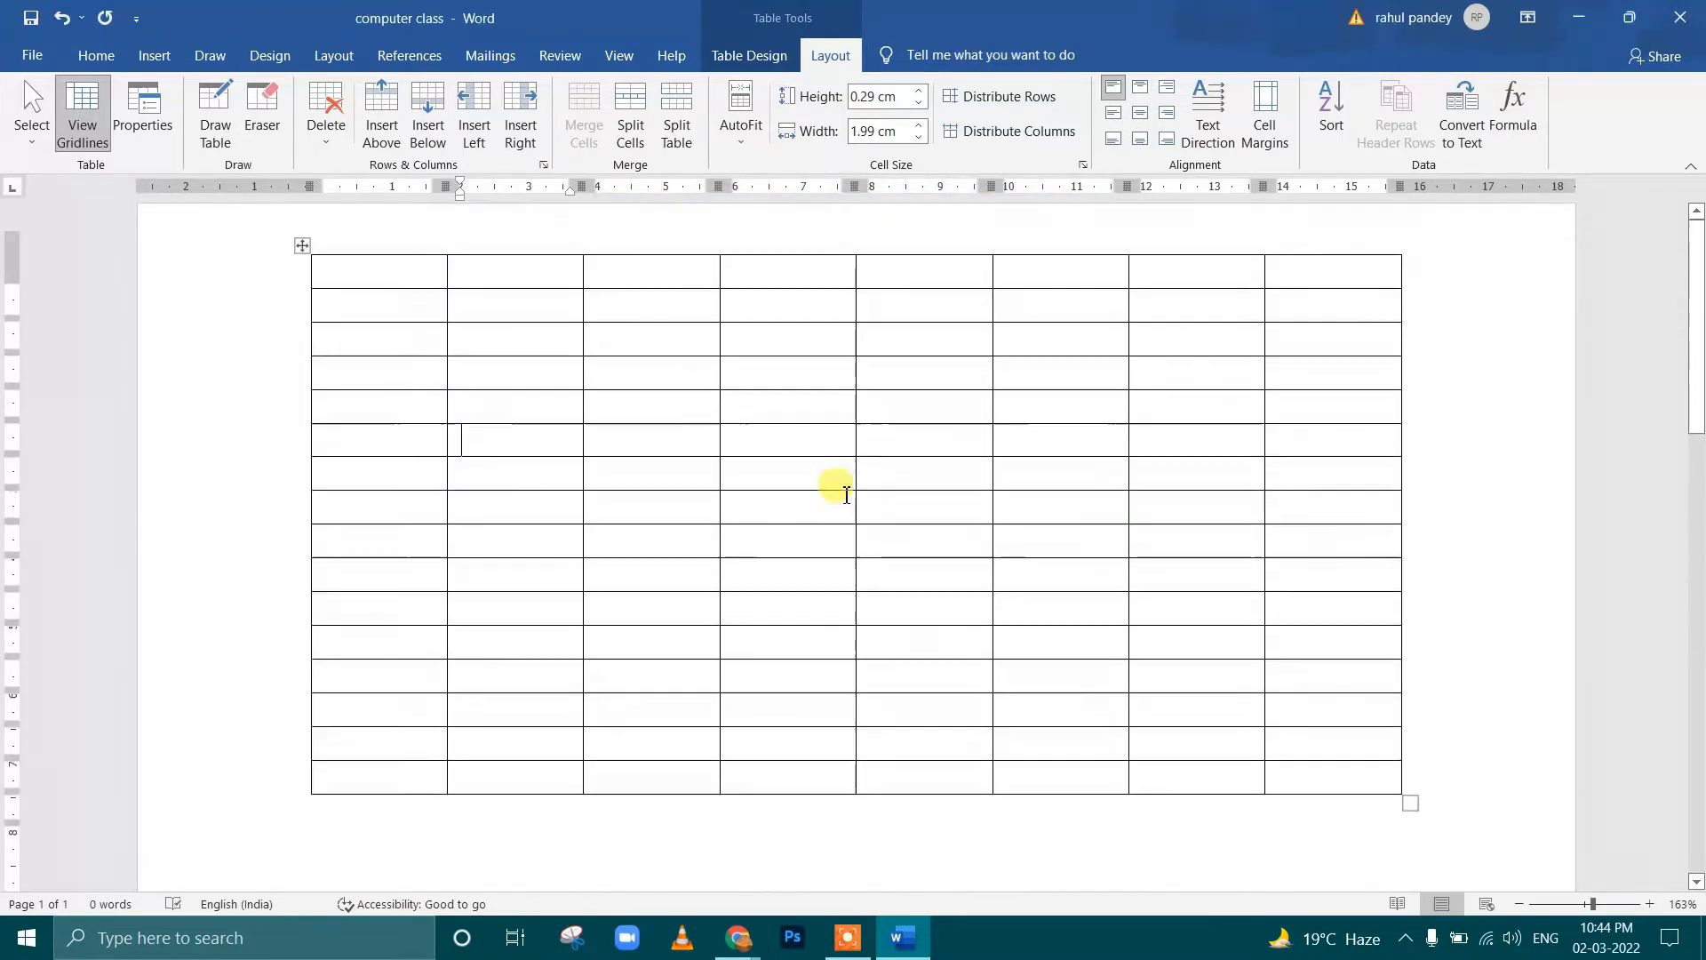
scroll(835, 485, "down", 3)
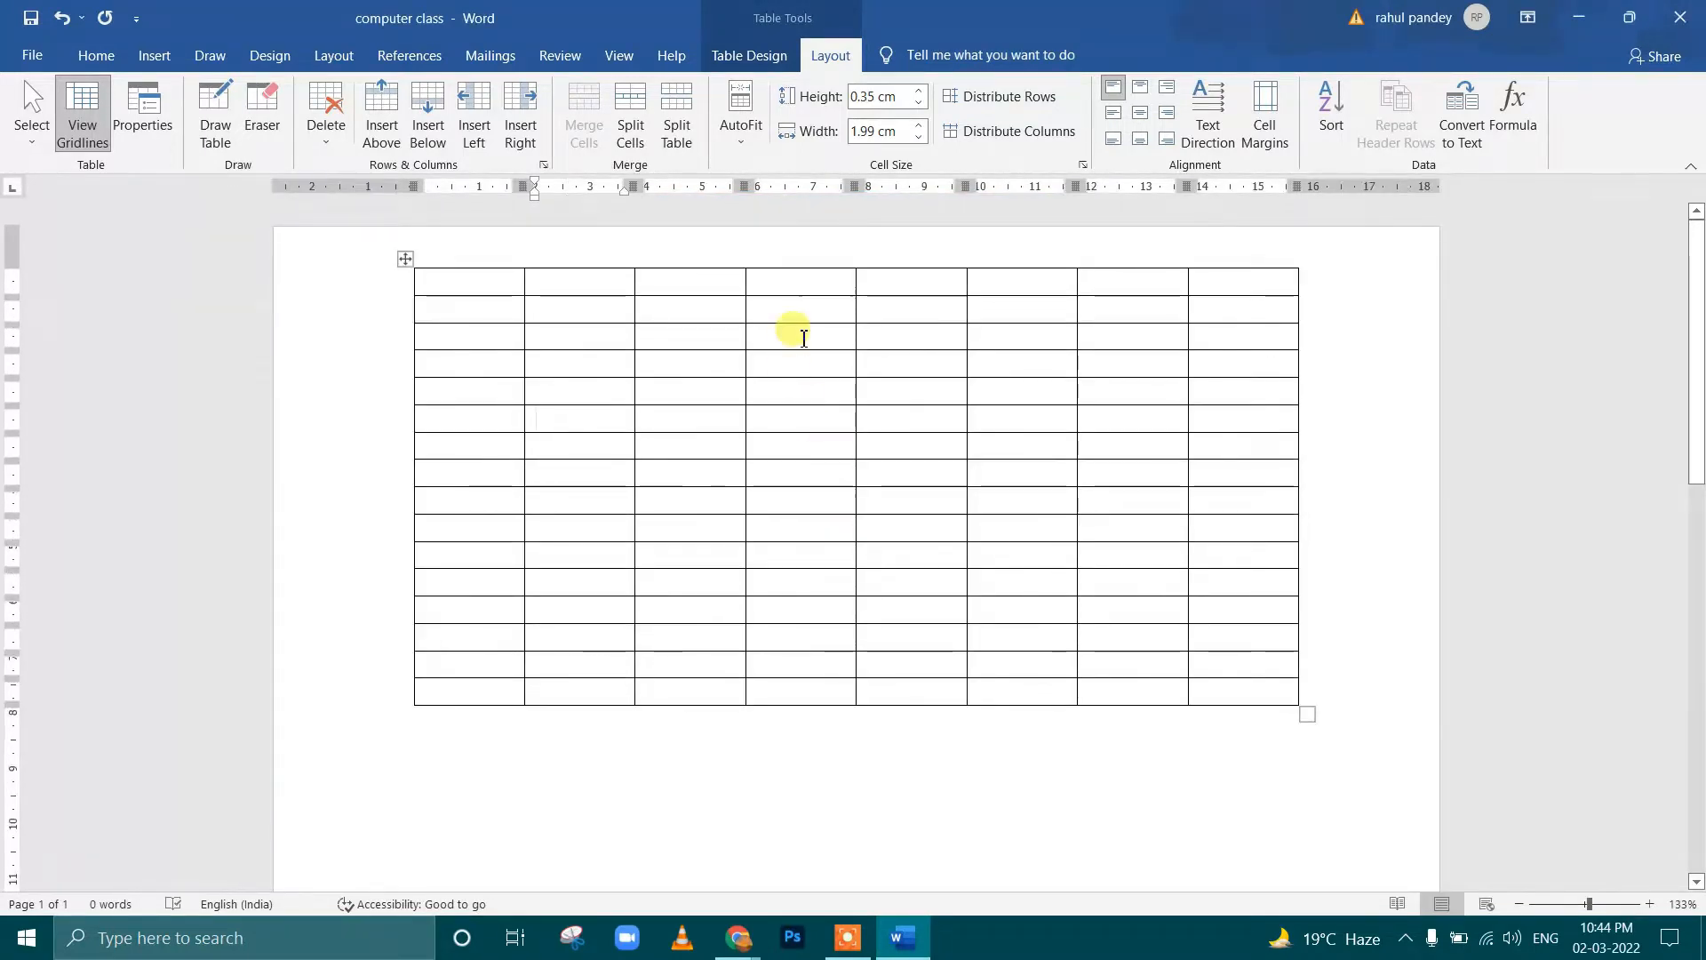
left_click(794, 335)
scroll(888, 484, "up", 2)
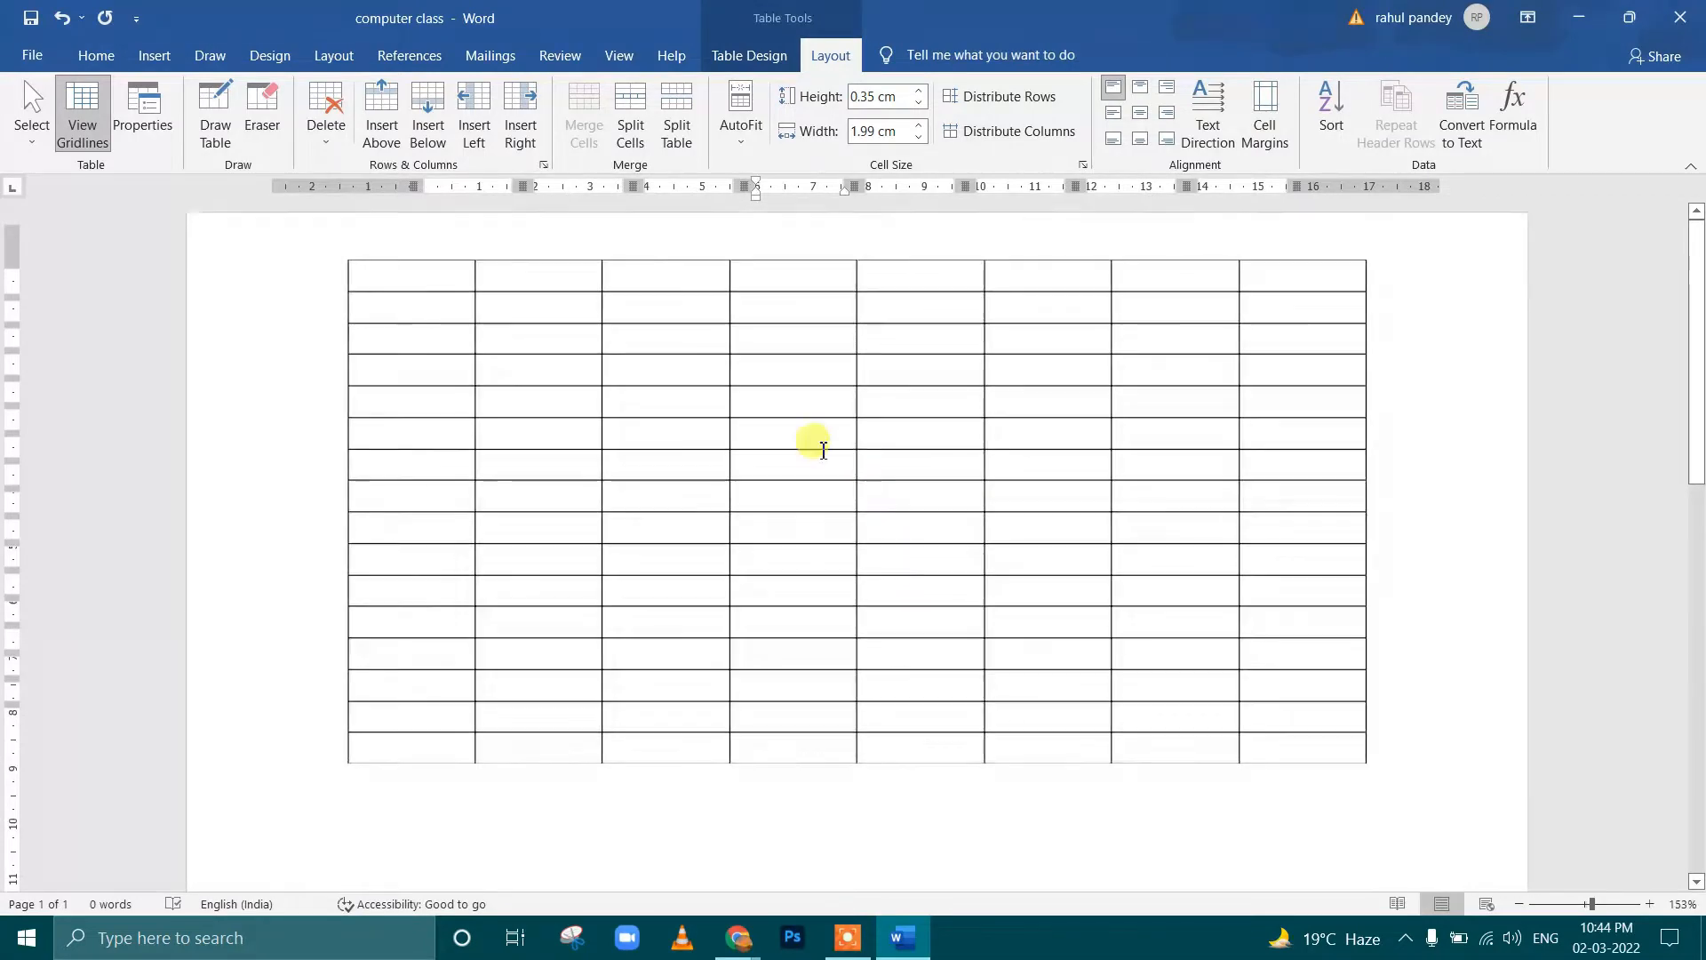
Review the alternative text in Table Properties, and place the cursor in the second cell of the fourth row
left_click(151, 151)
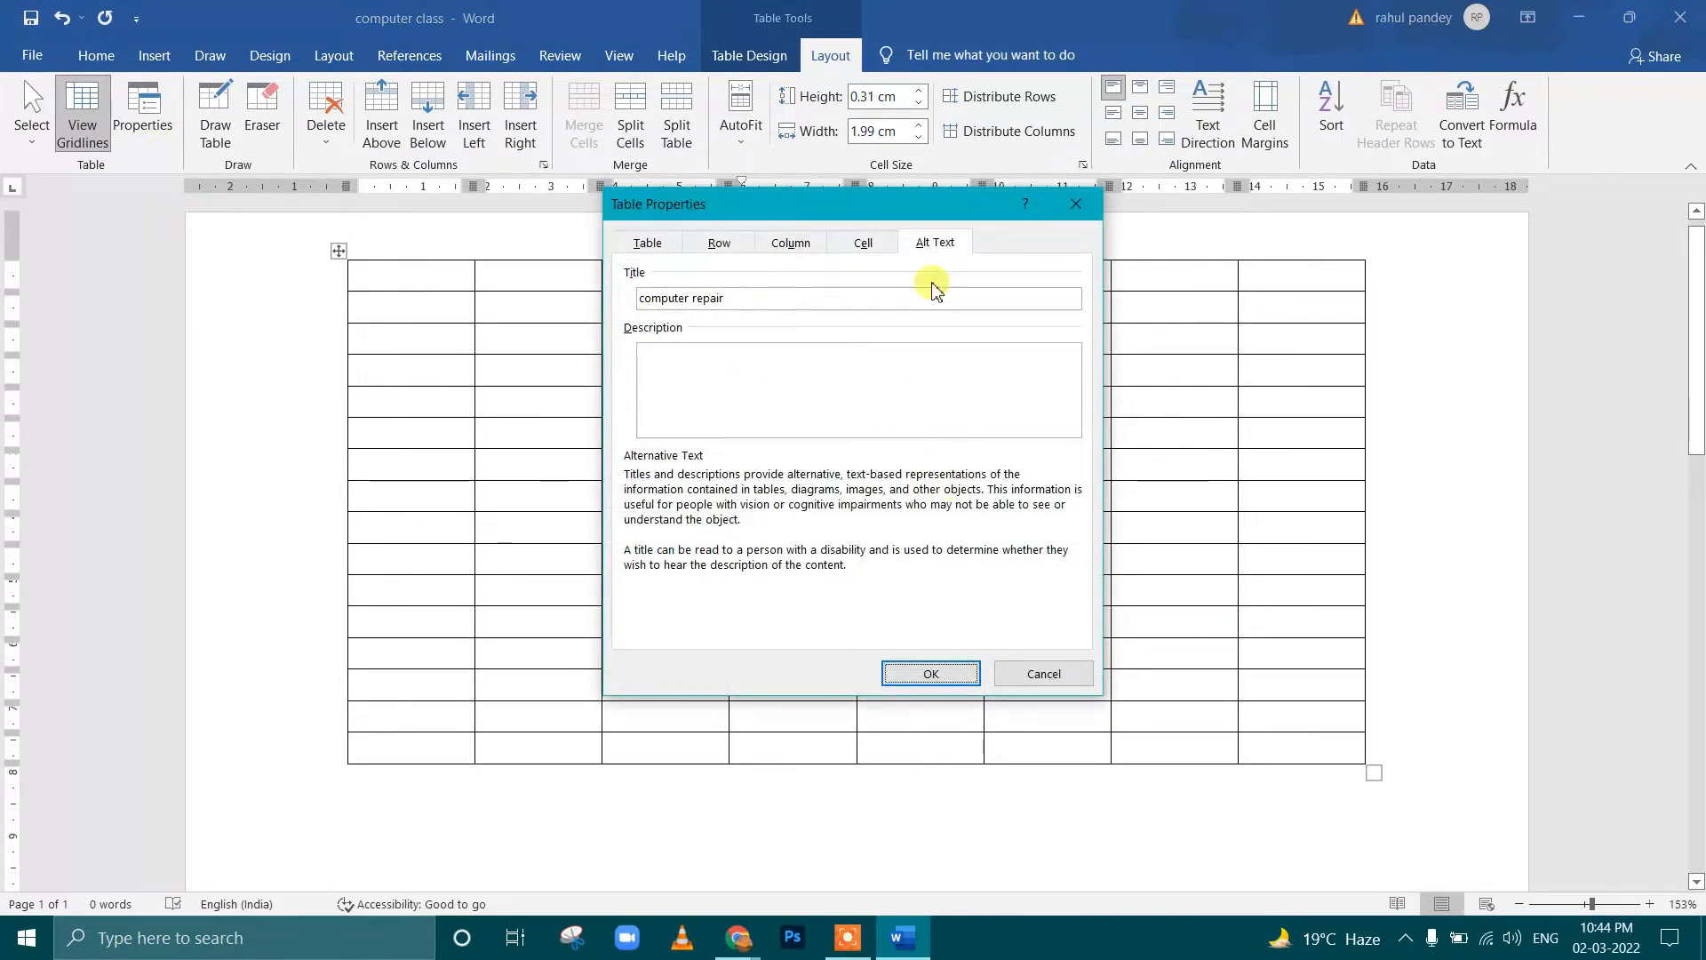
left_click(1077, 206)
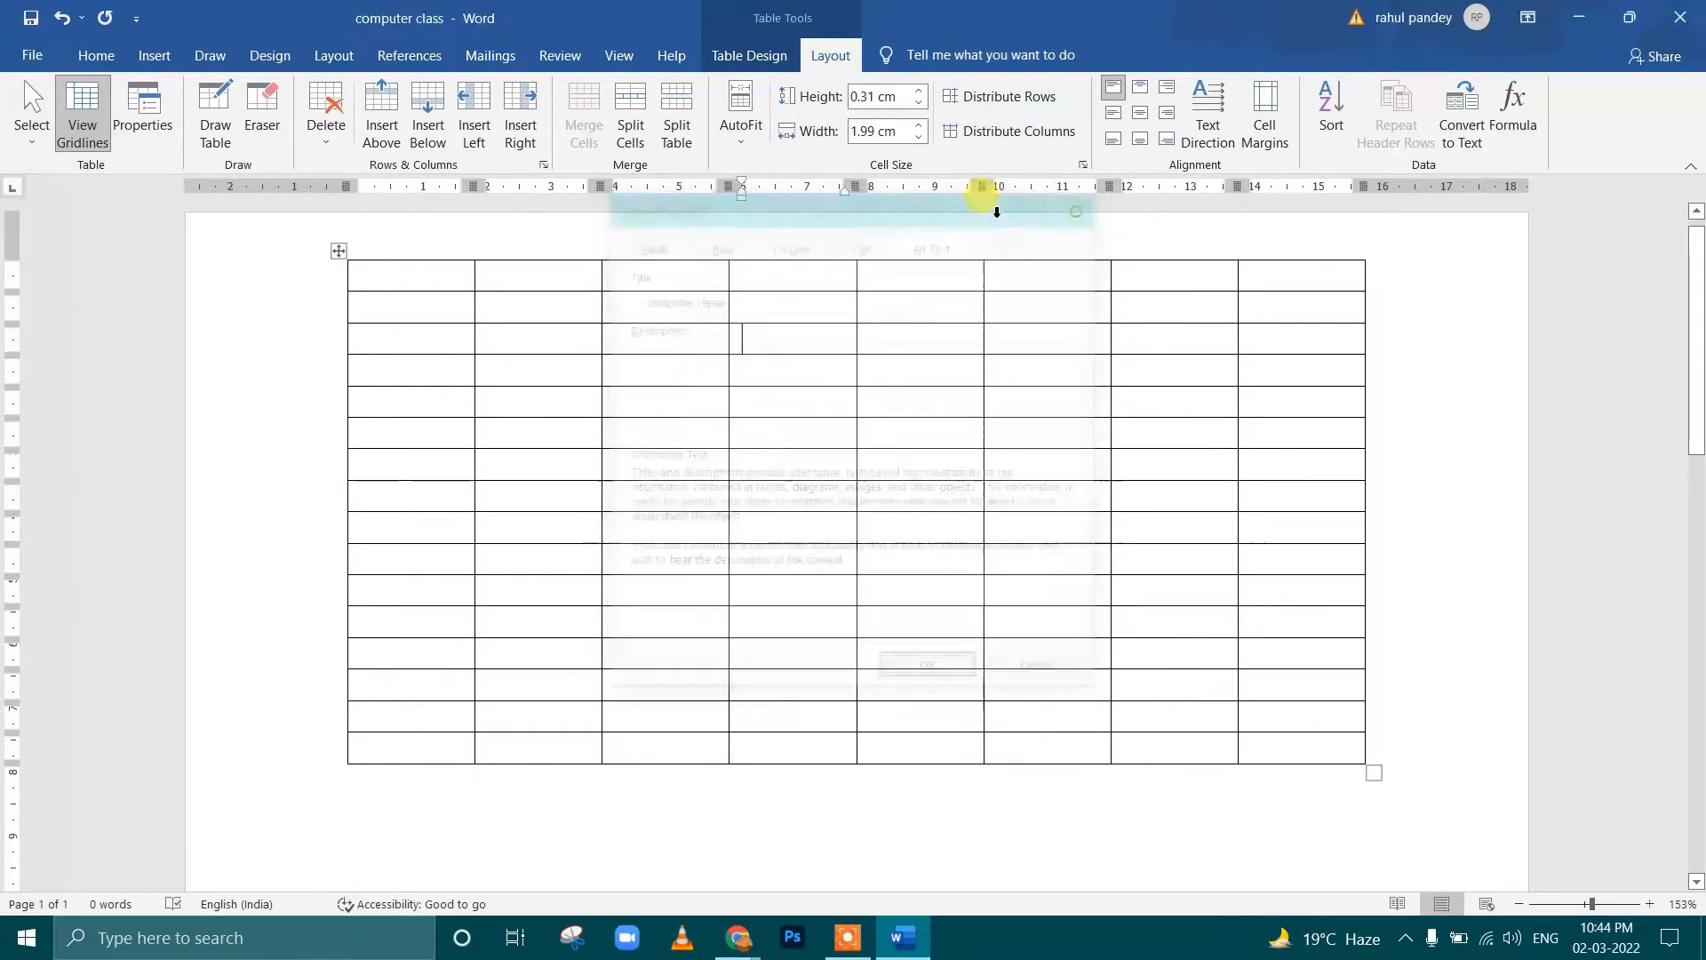
left_click(488, 368)
Erase the border between the first two columns in rows one to four, and the third row's other dividers before its last cell
left_click(262, 113)
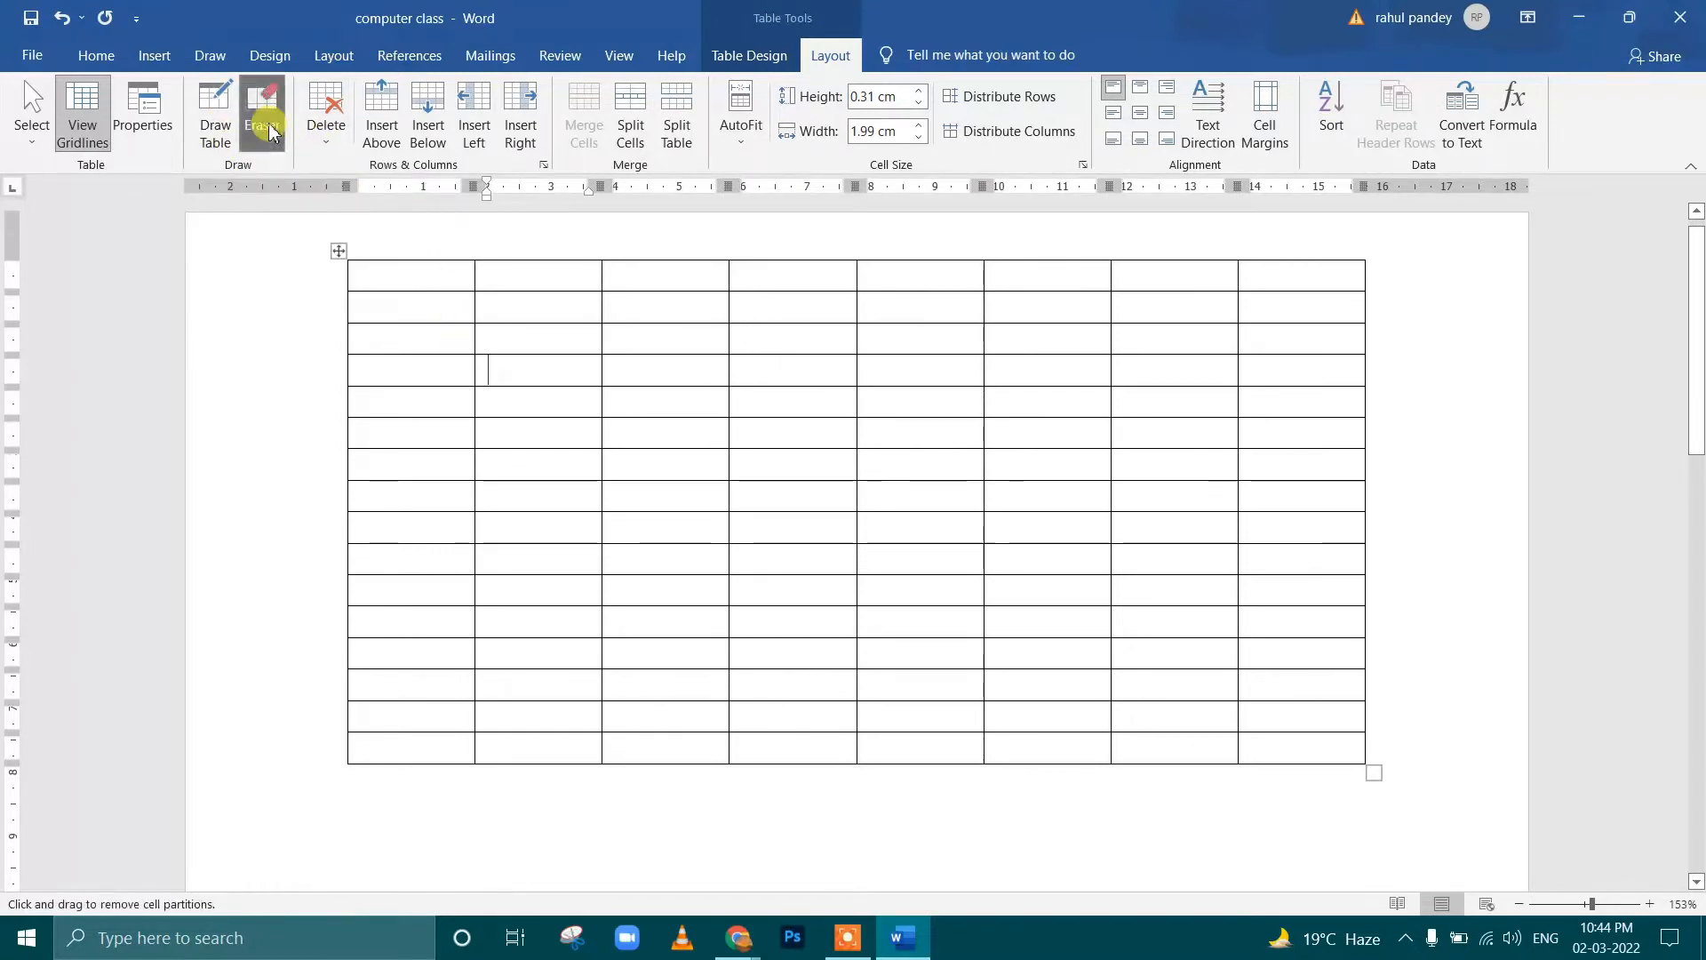
mouse_move(476, 323)
left_mouse_down()
mouse_move(473, 272)
mouse_move(482, 380)
mouse_move(526, 381)
left_mouse_up()
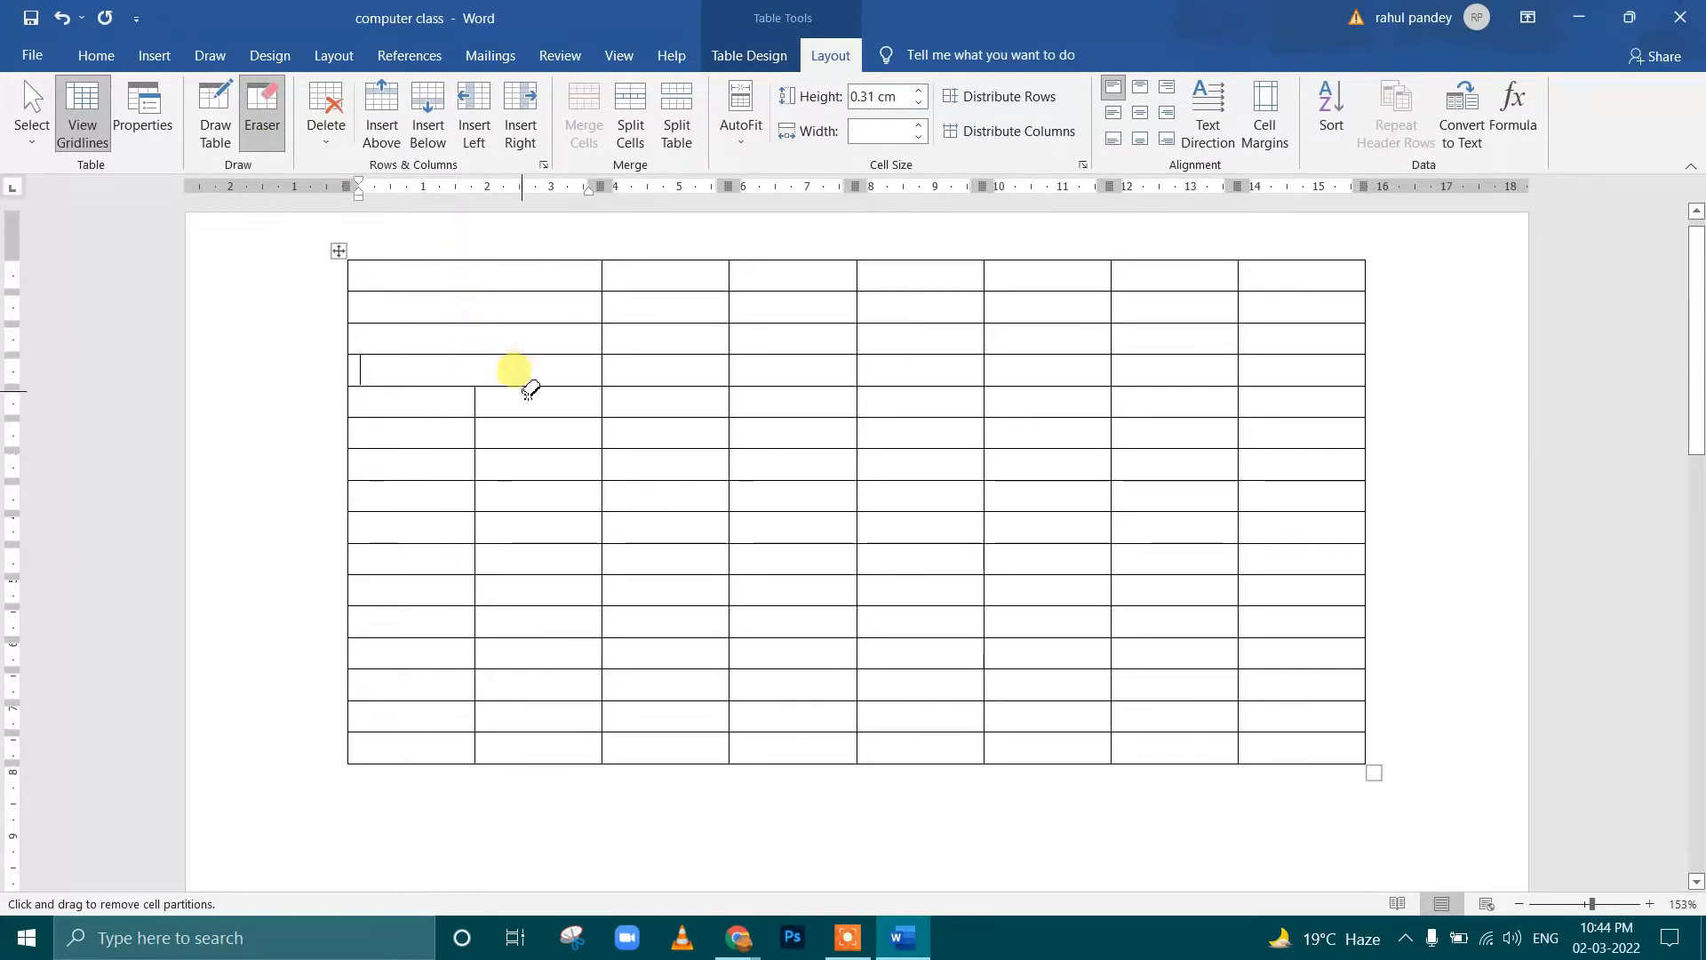
left_click(606, 341)
left_click(732, 345)
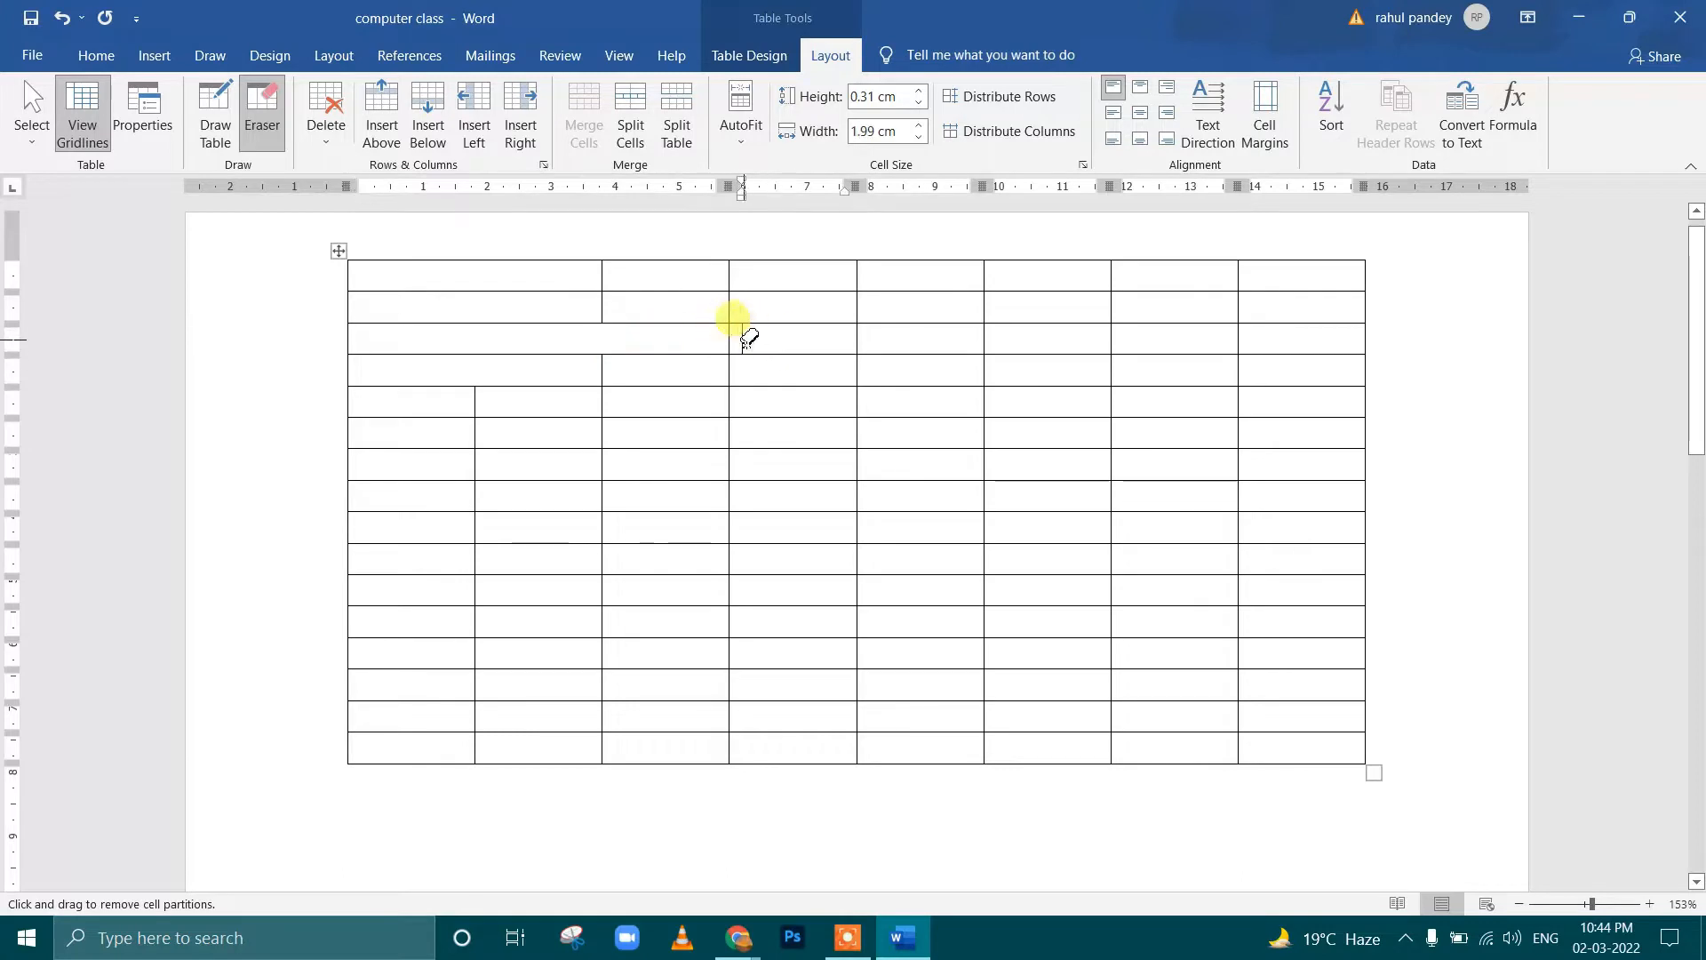
left_click(731, 345)
left_click(858, 345)
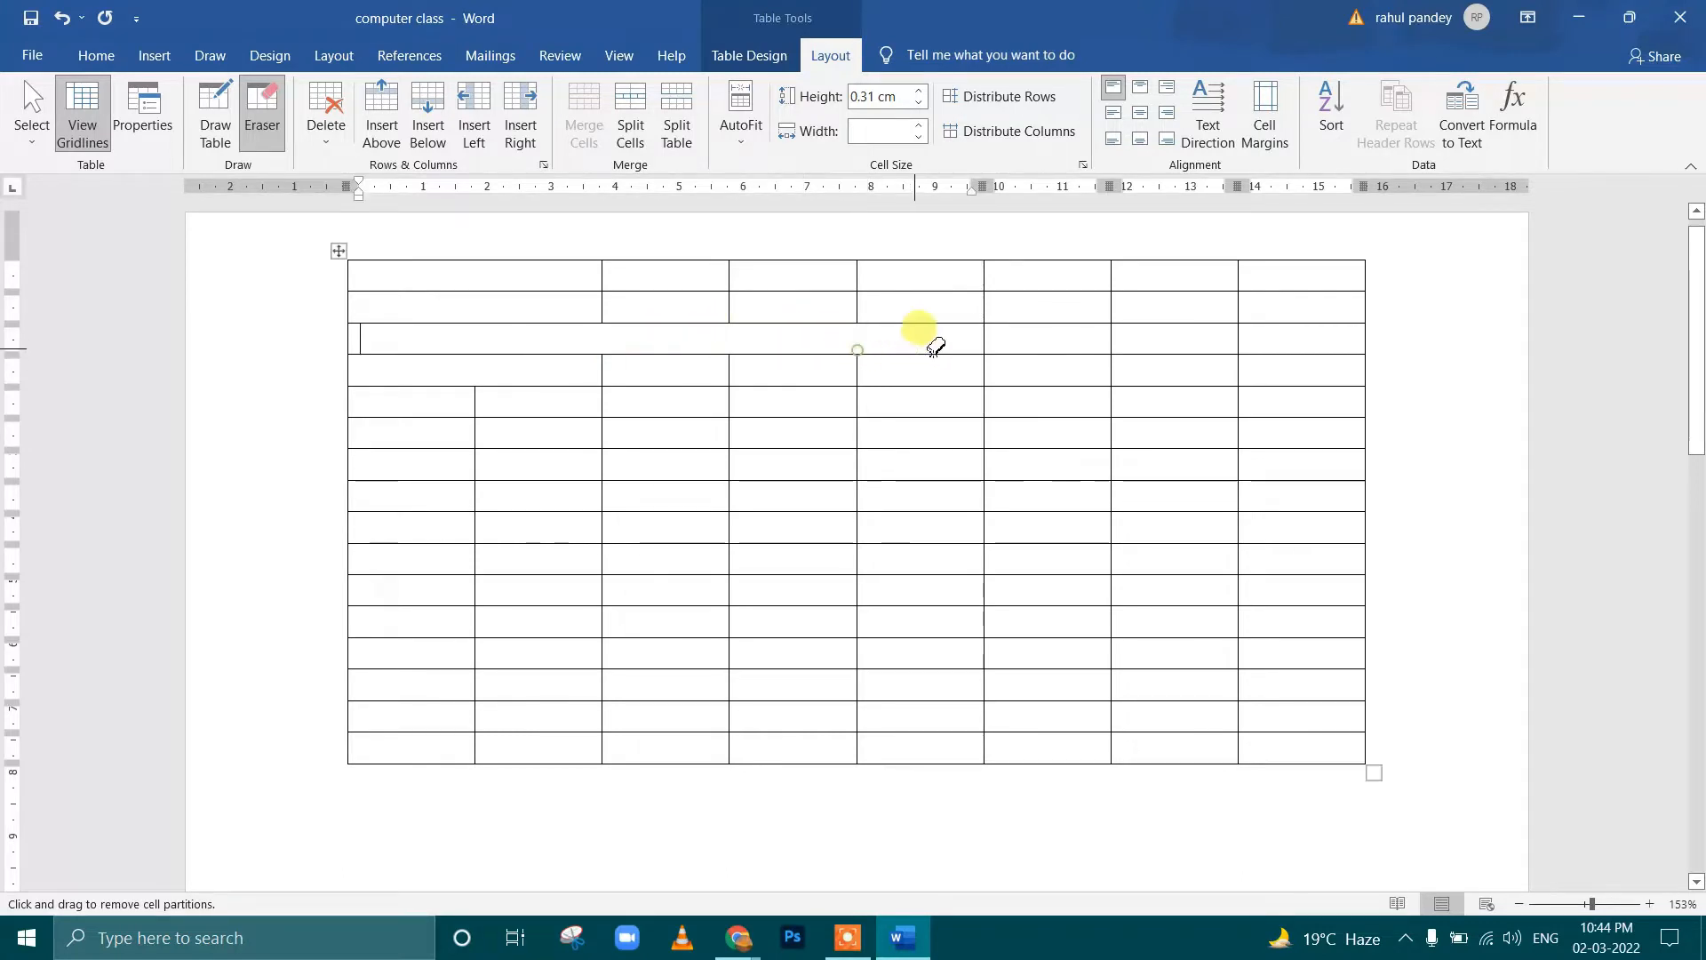
left_click(985, 343)
left_click(1111, 340)
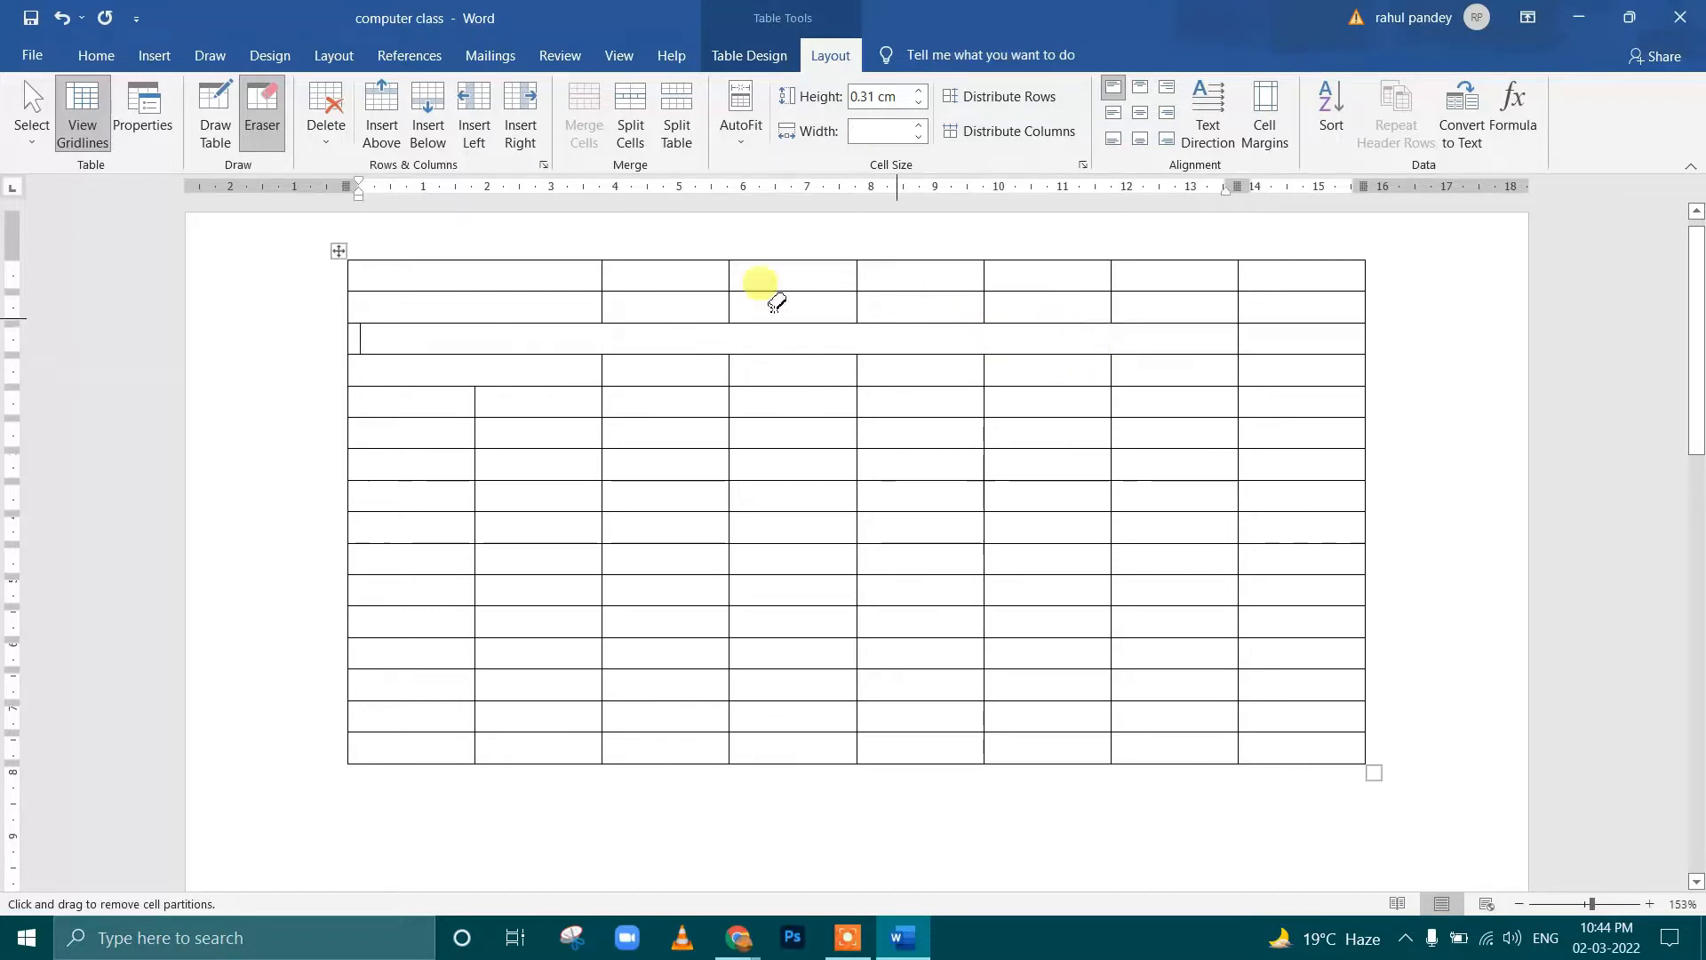
Redraw the border between the first two columns in rows three and four, and the third row's next two dividers
left_click(215, 113)
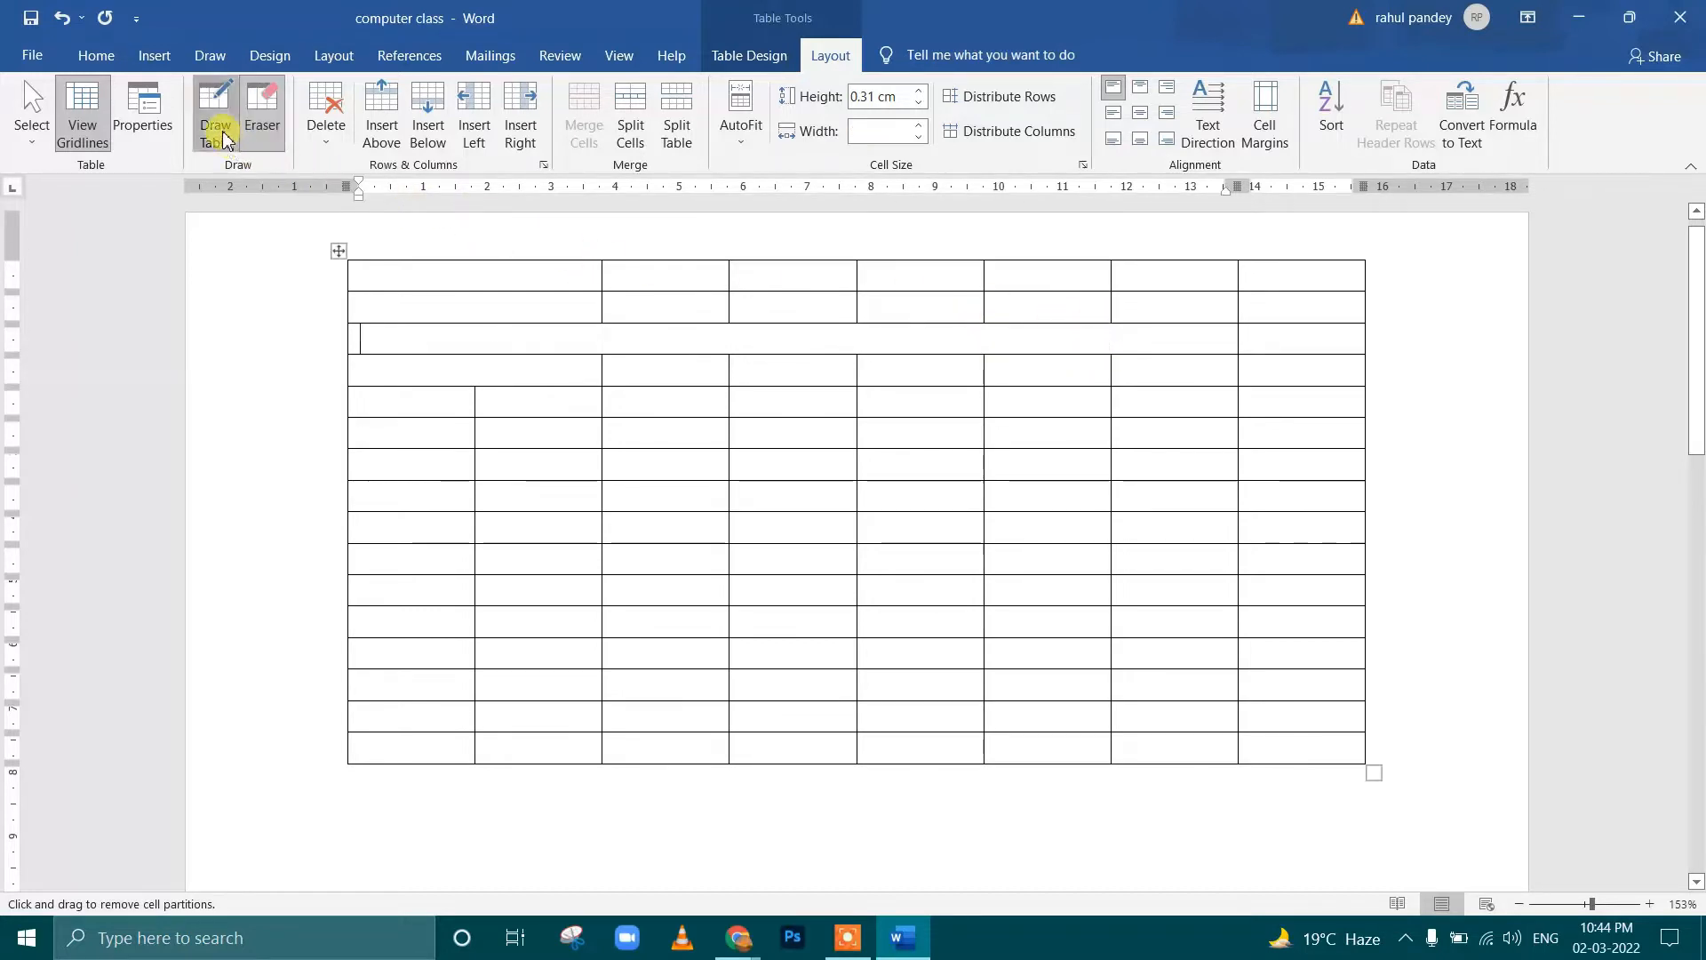
left_click_drag(476, 322, 476, 386)
left_click_drag(602, 325, 601, 357)
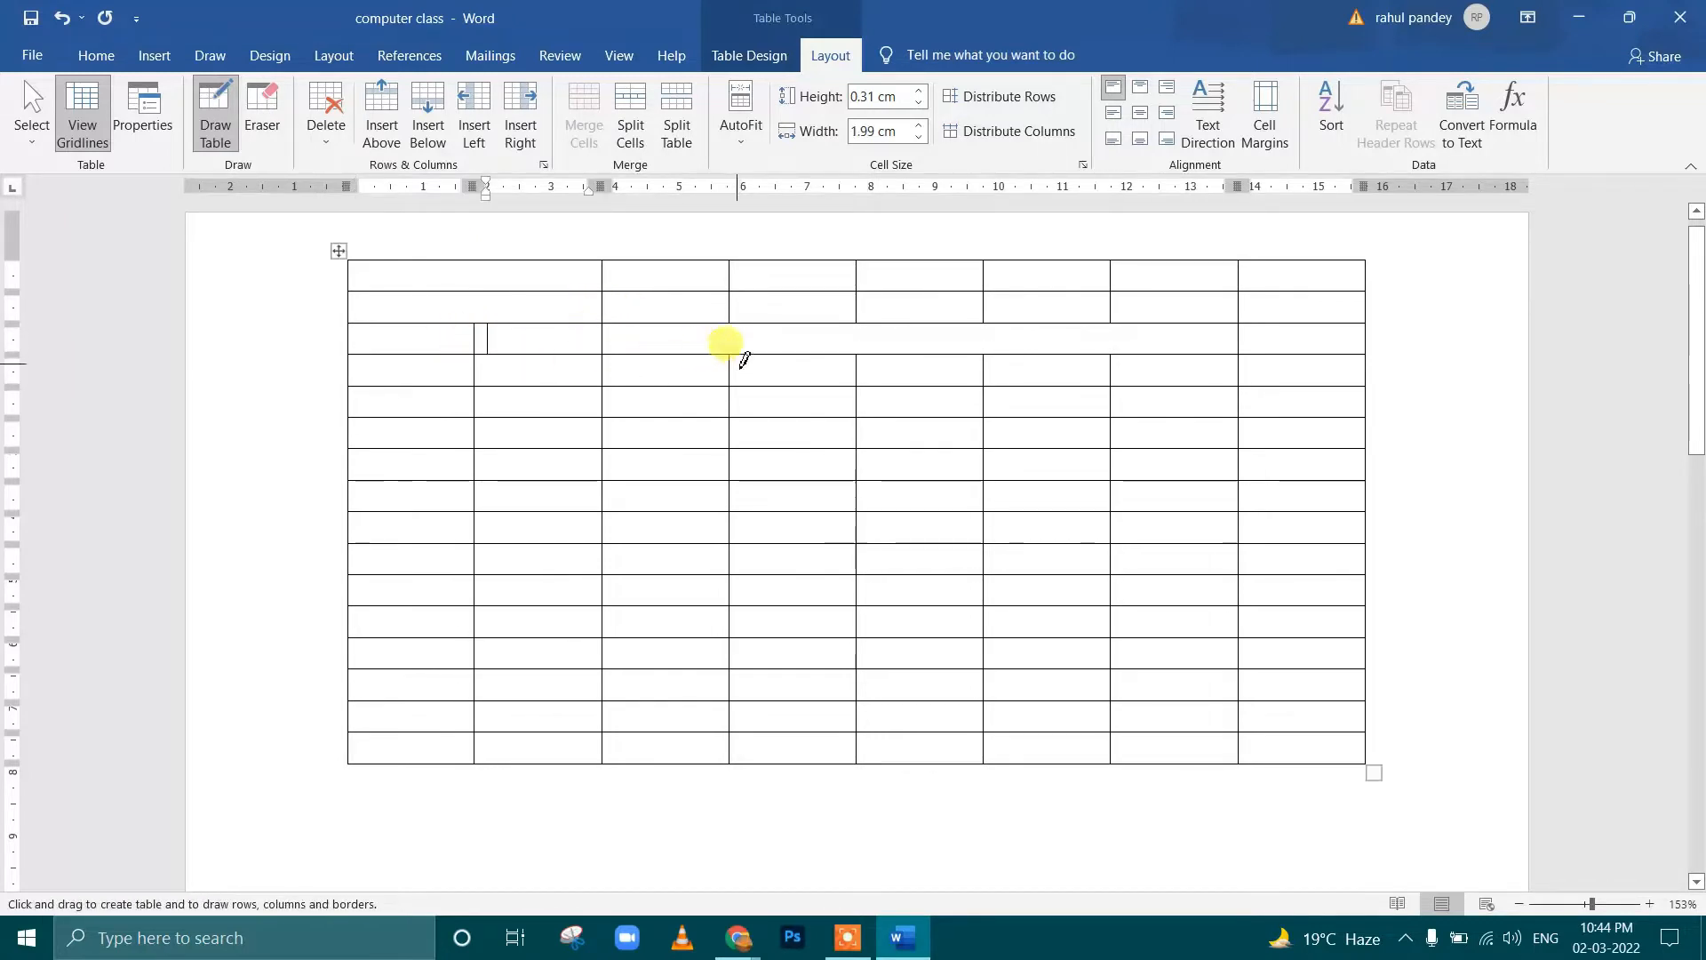
left_click_drag(737, 330, 735, 359)
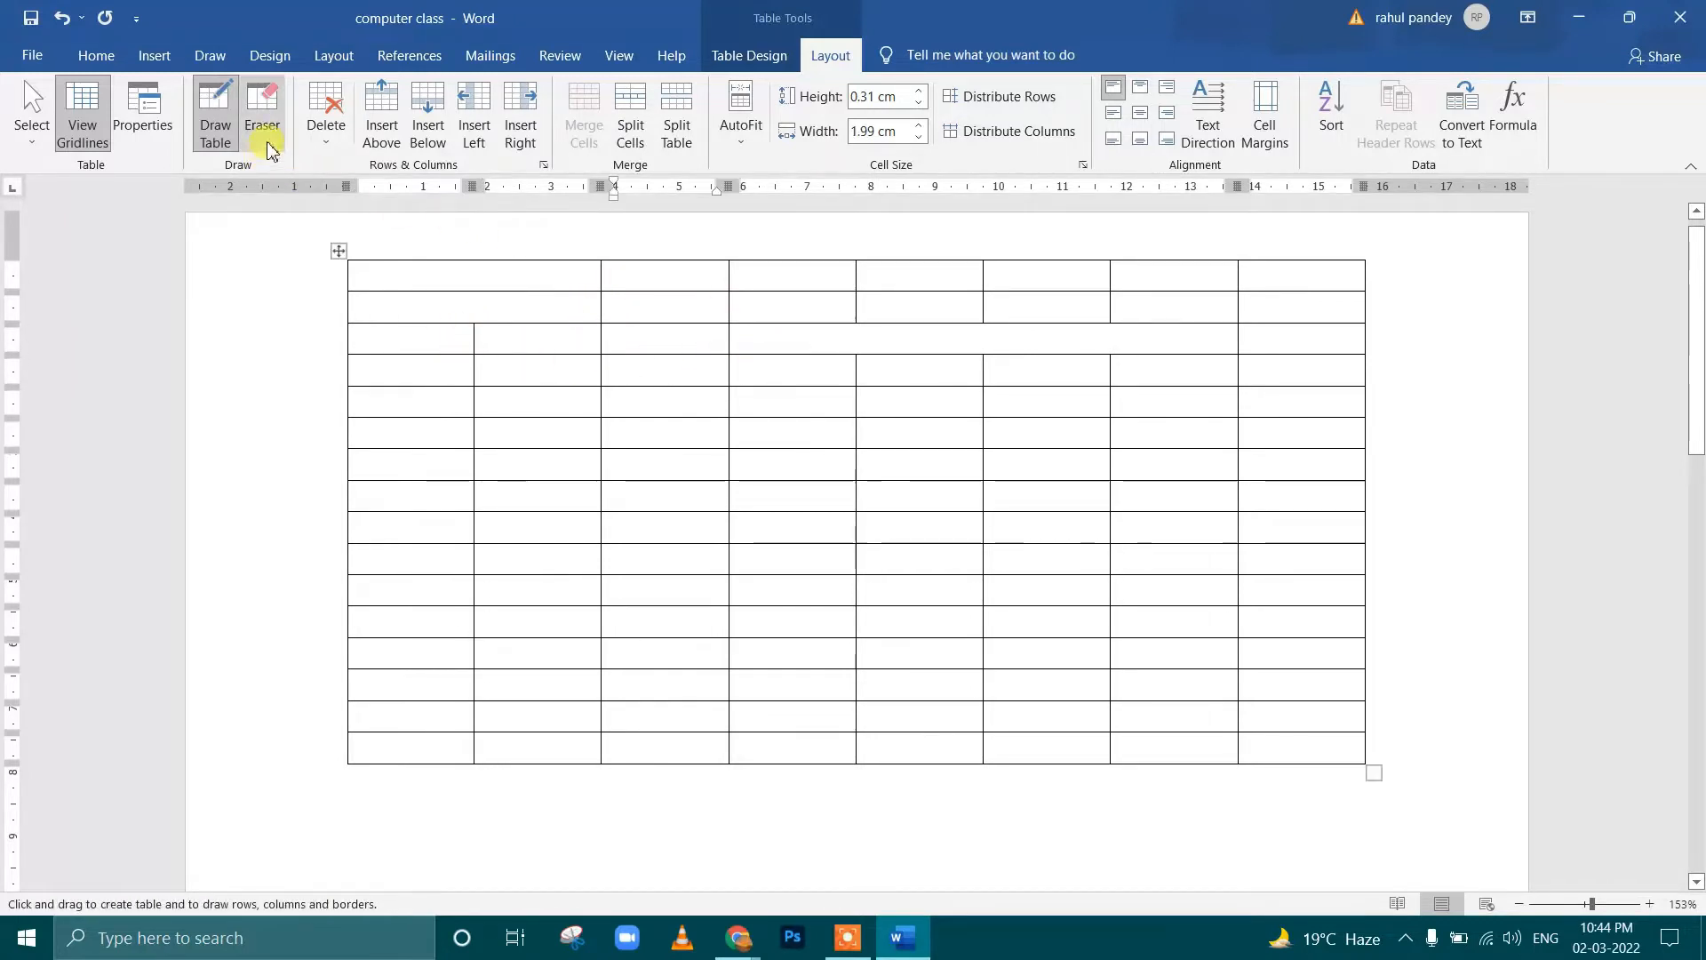
Stop drawing table borders and delete the table's last column
left_click(326, 133)
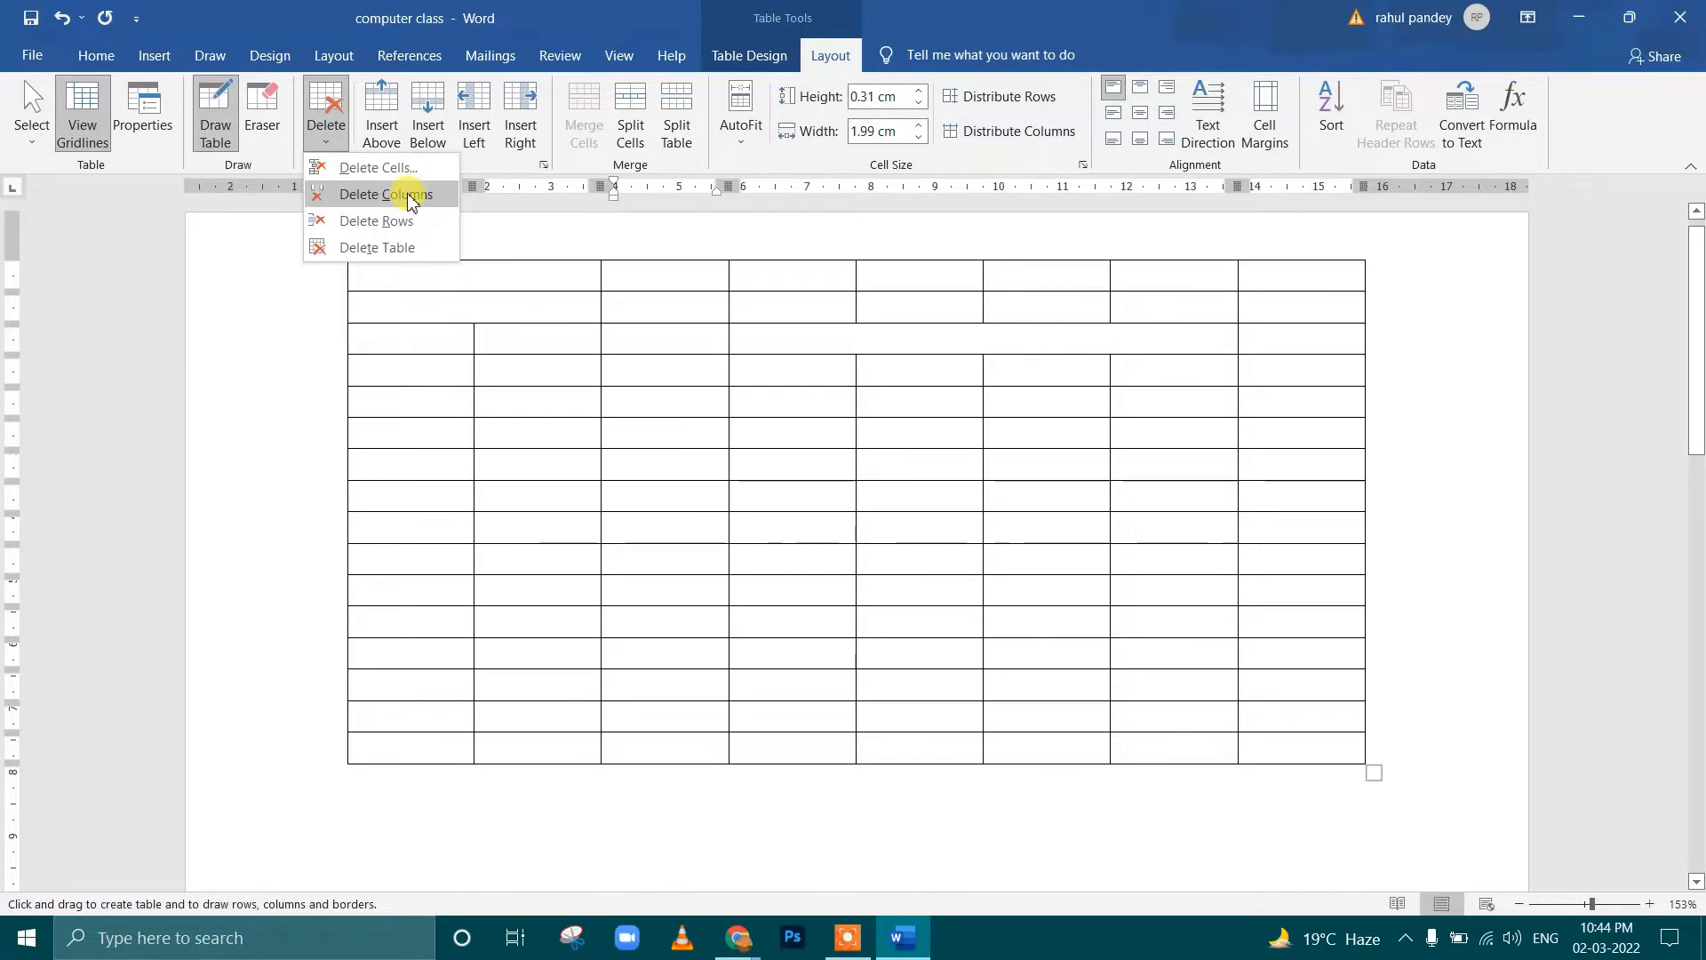
left_click(627, 377)
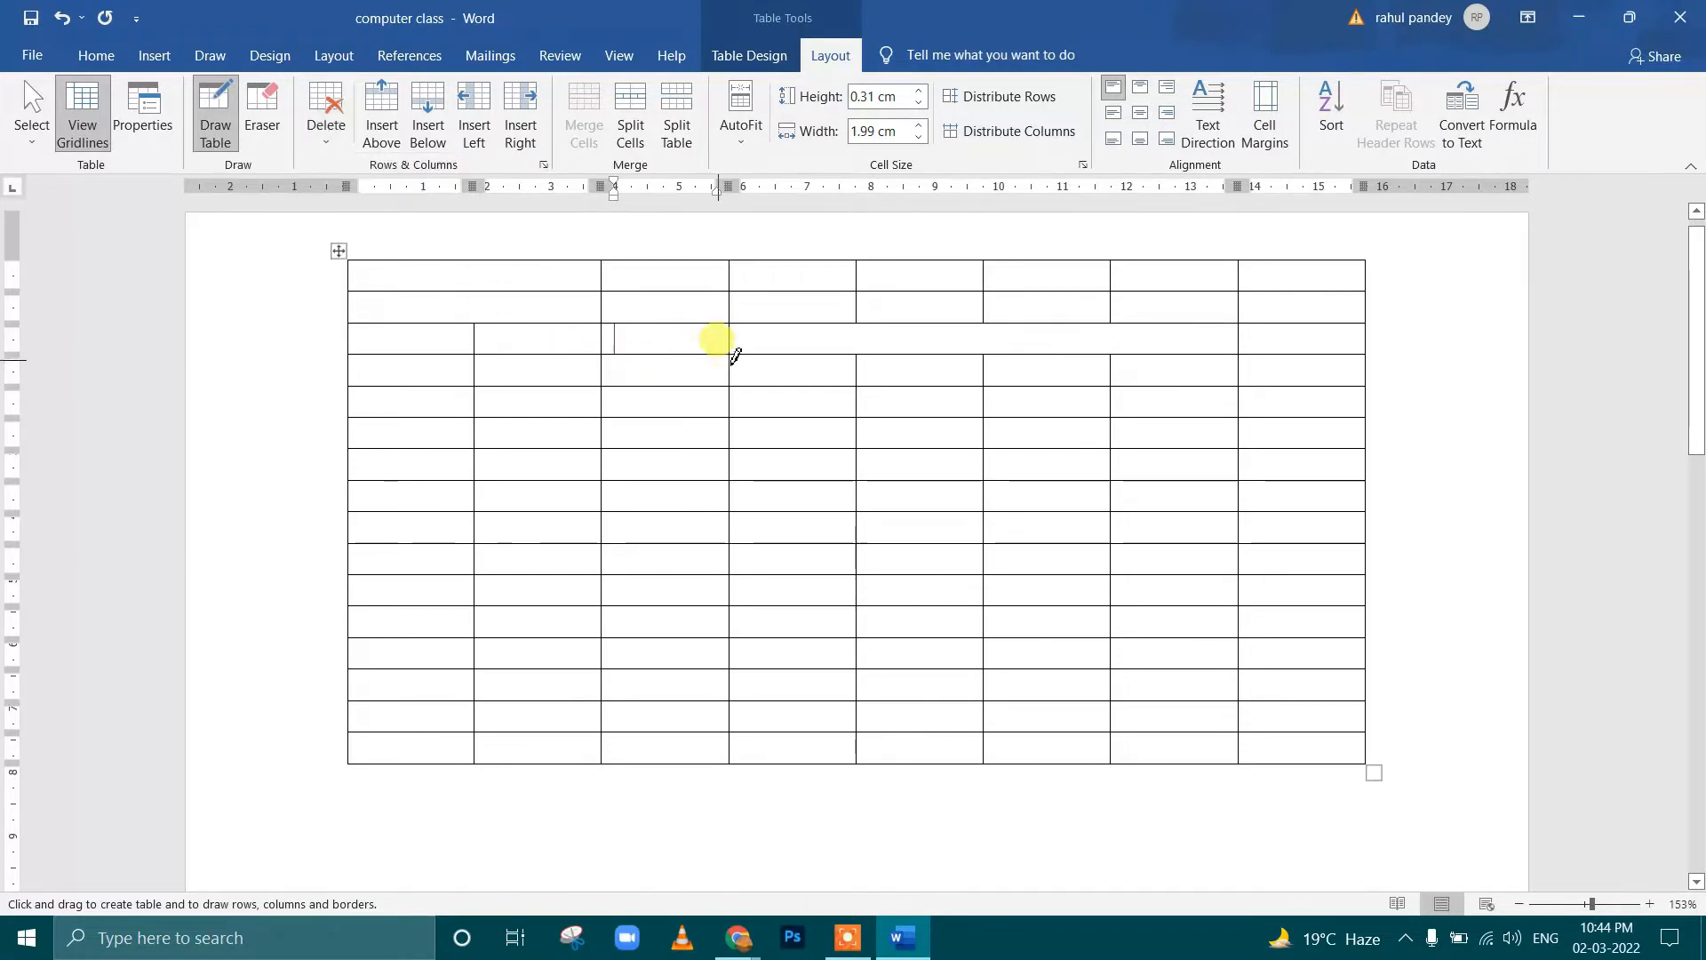
double_click(1145, 375)
left_click(1320, 393)
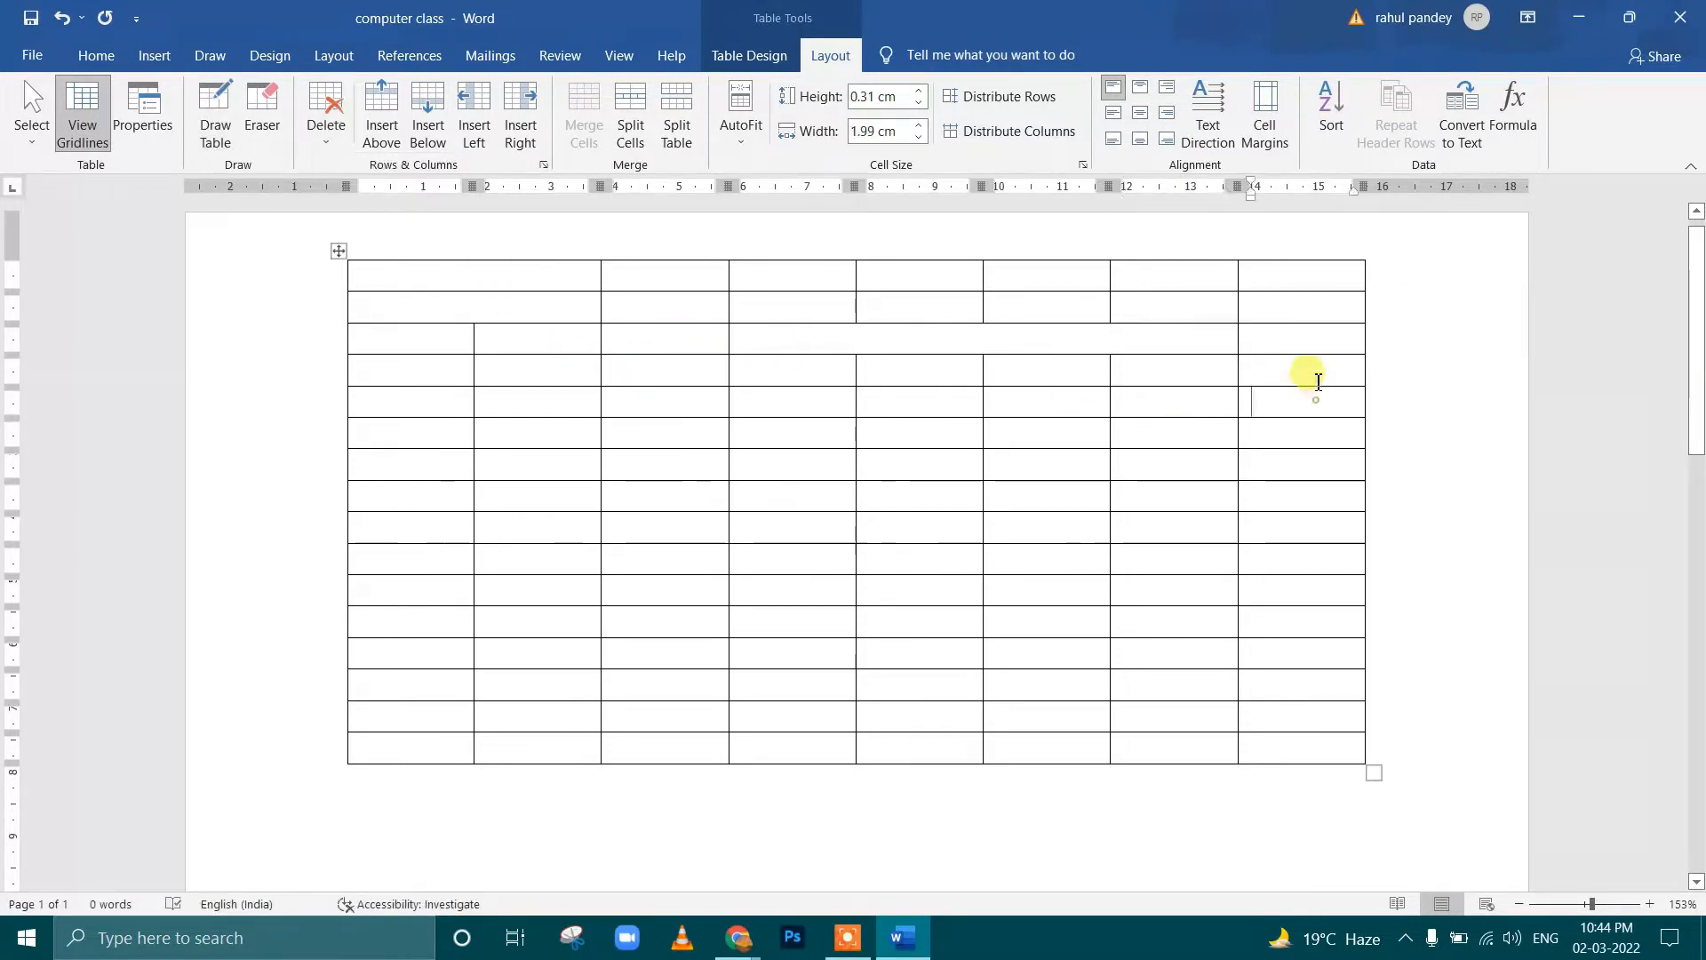
left_click_drag(1299, 263, 1310, 564)
left_click_drag(1315, 631, 1303, 743)
left_click(325, 115)
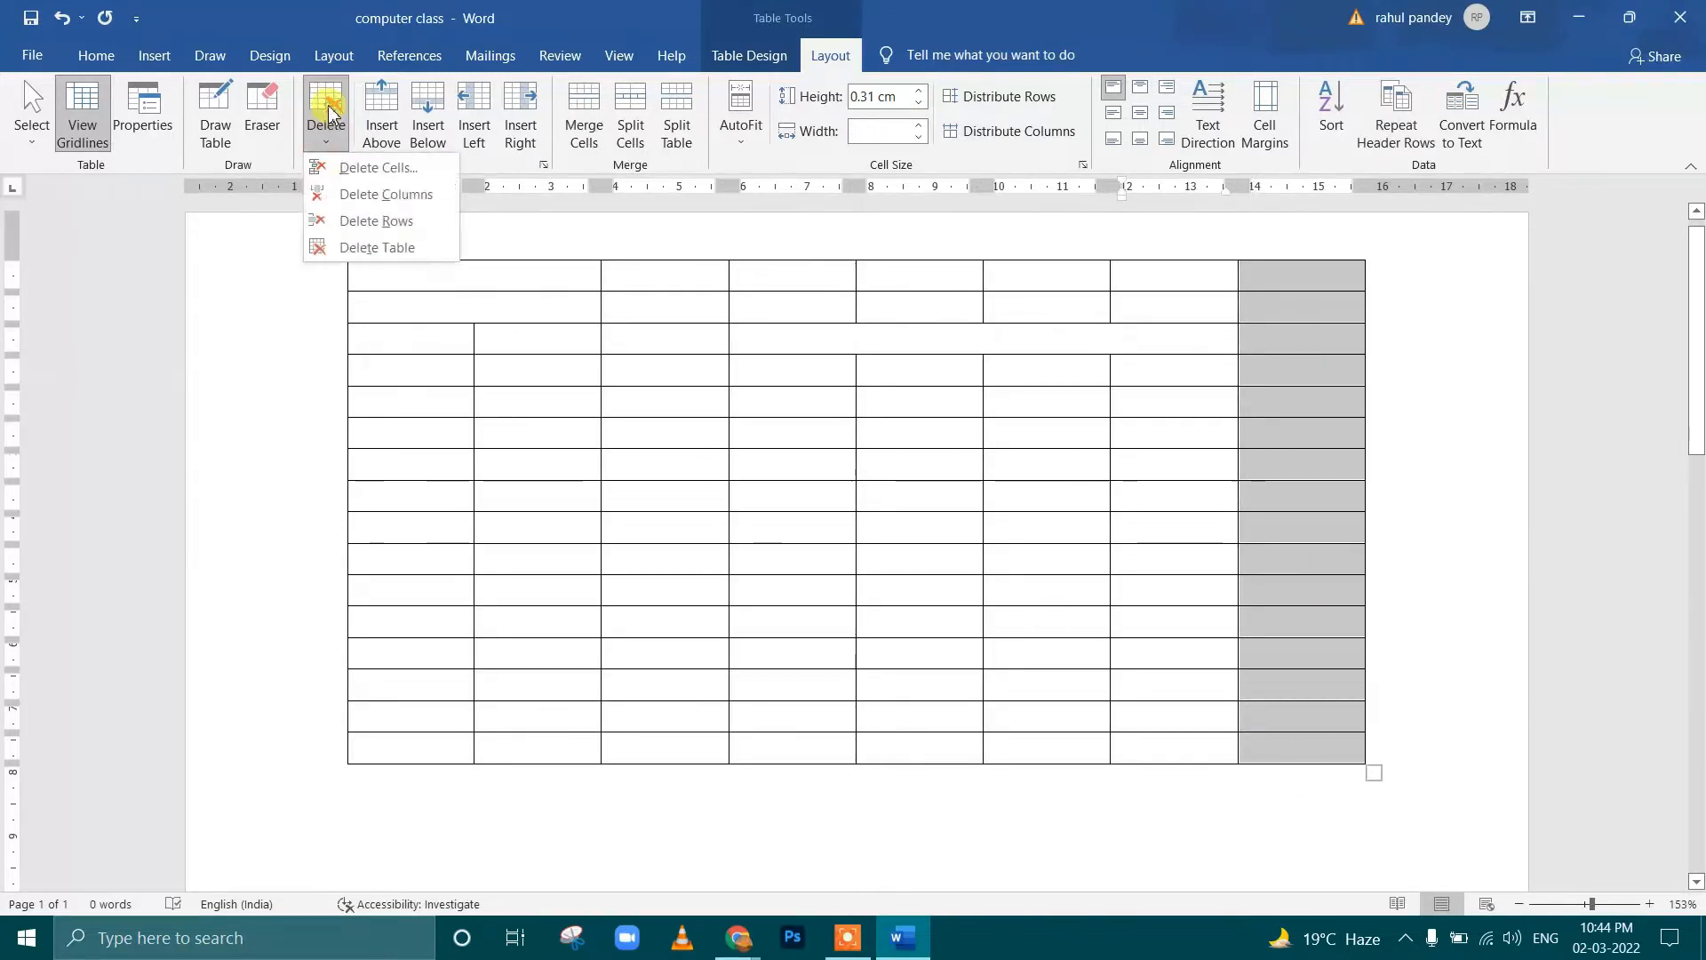
left_click(382, 196)
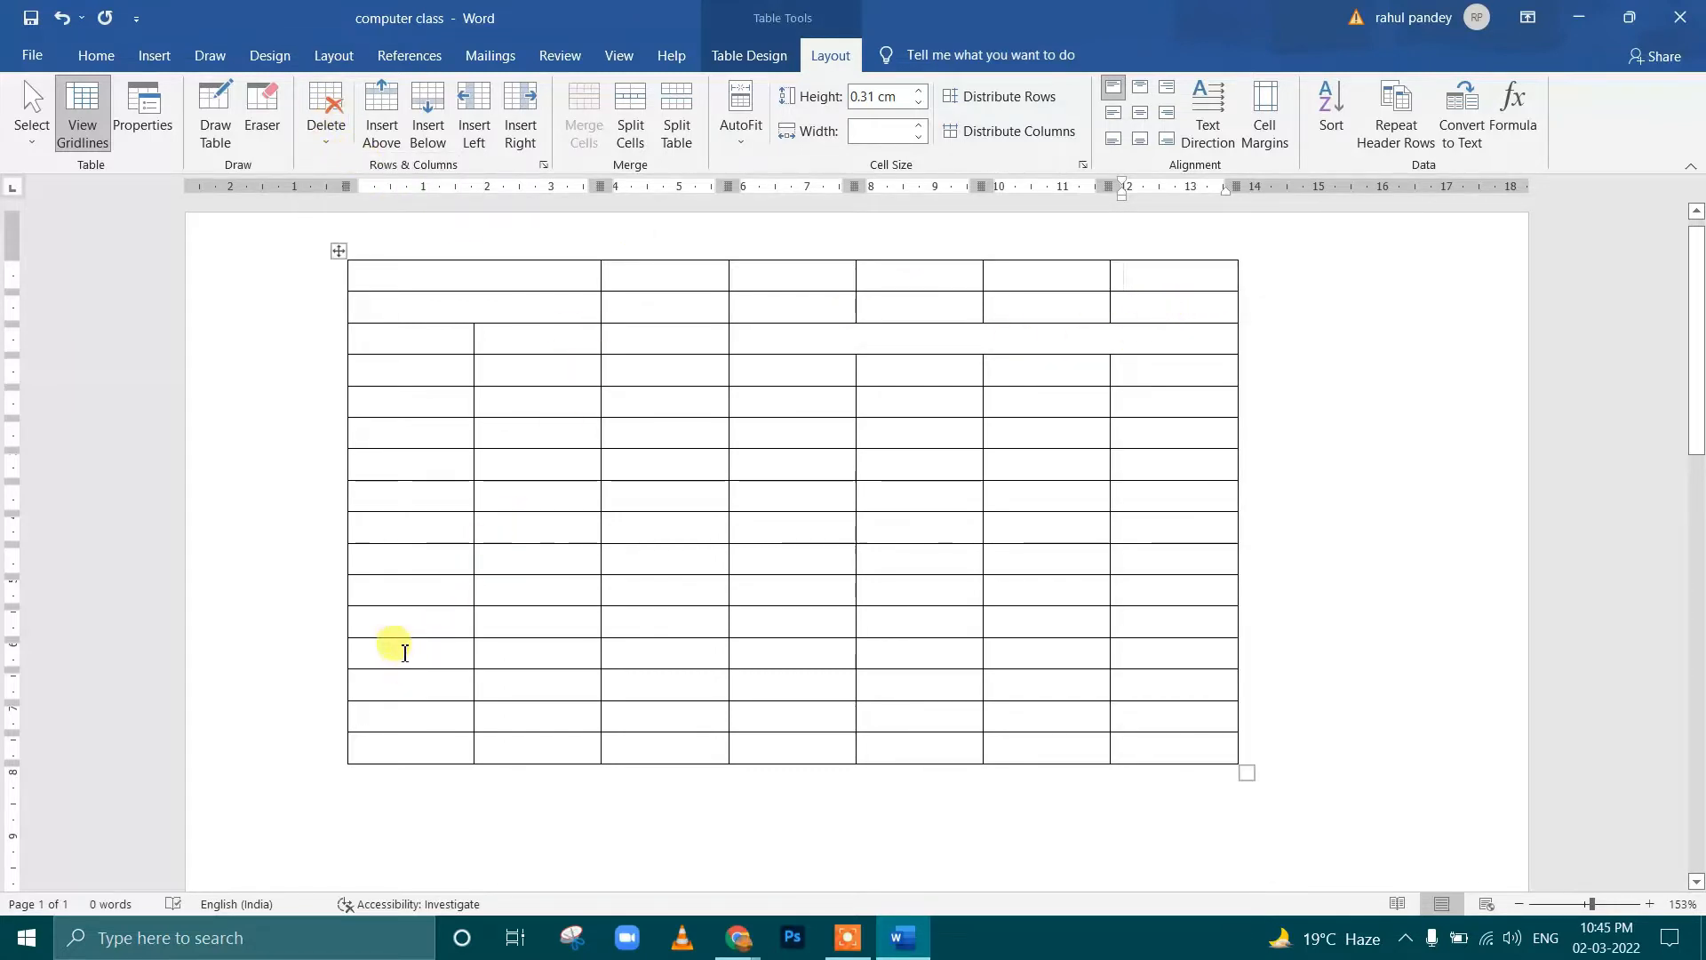
Delete the last five rows of the table
left_click_drag(370, 623, 1189, 747)
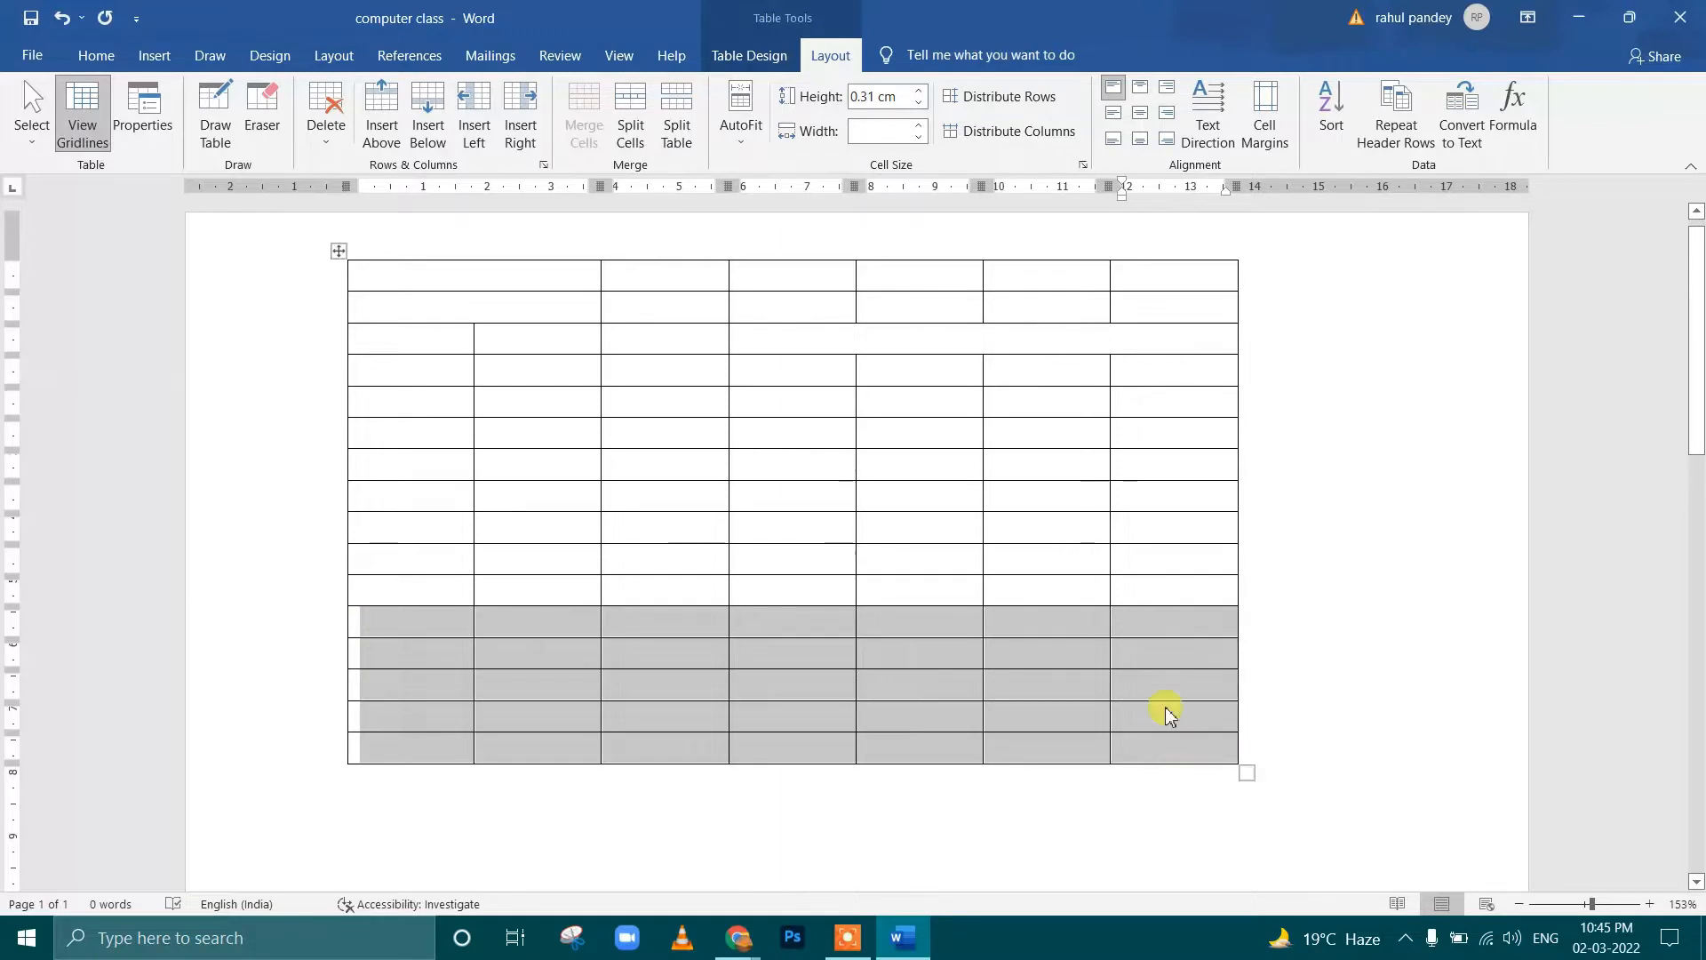
left_click(326, 124)
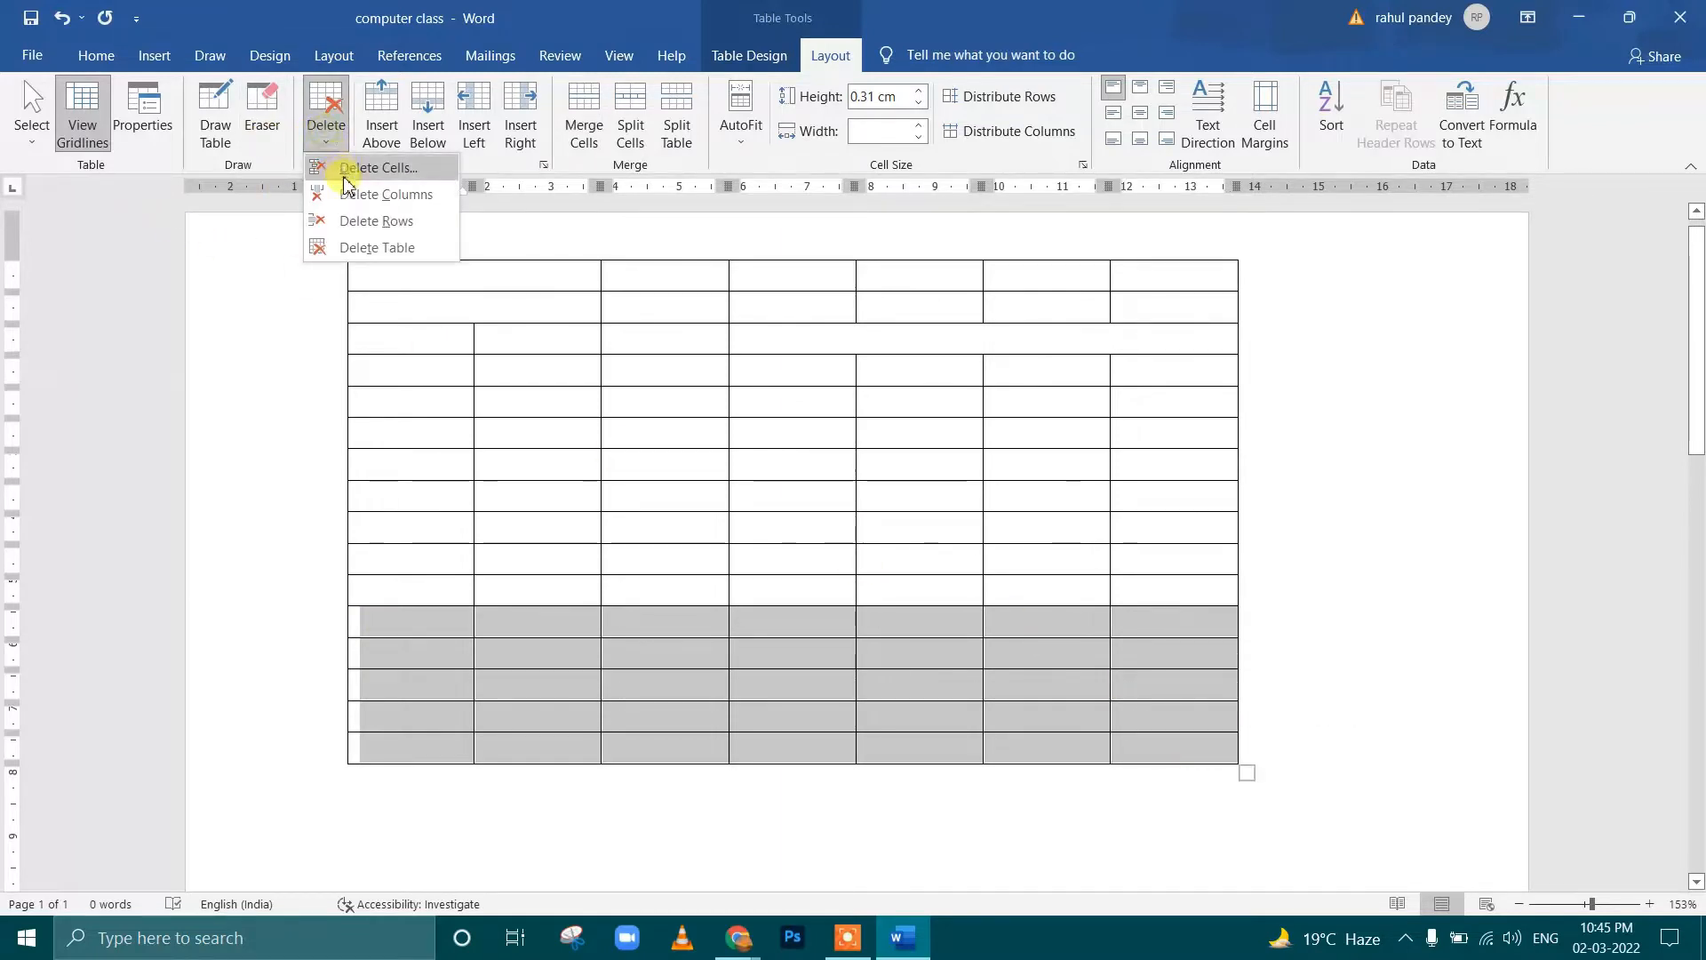
left_click(384, 223)
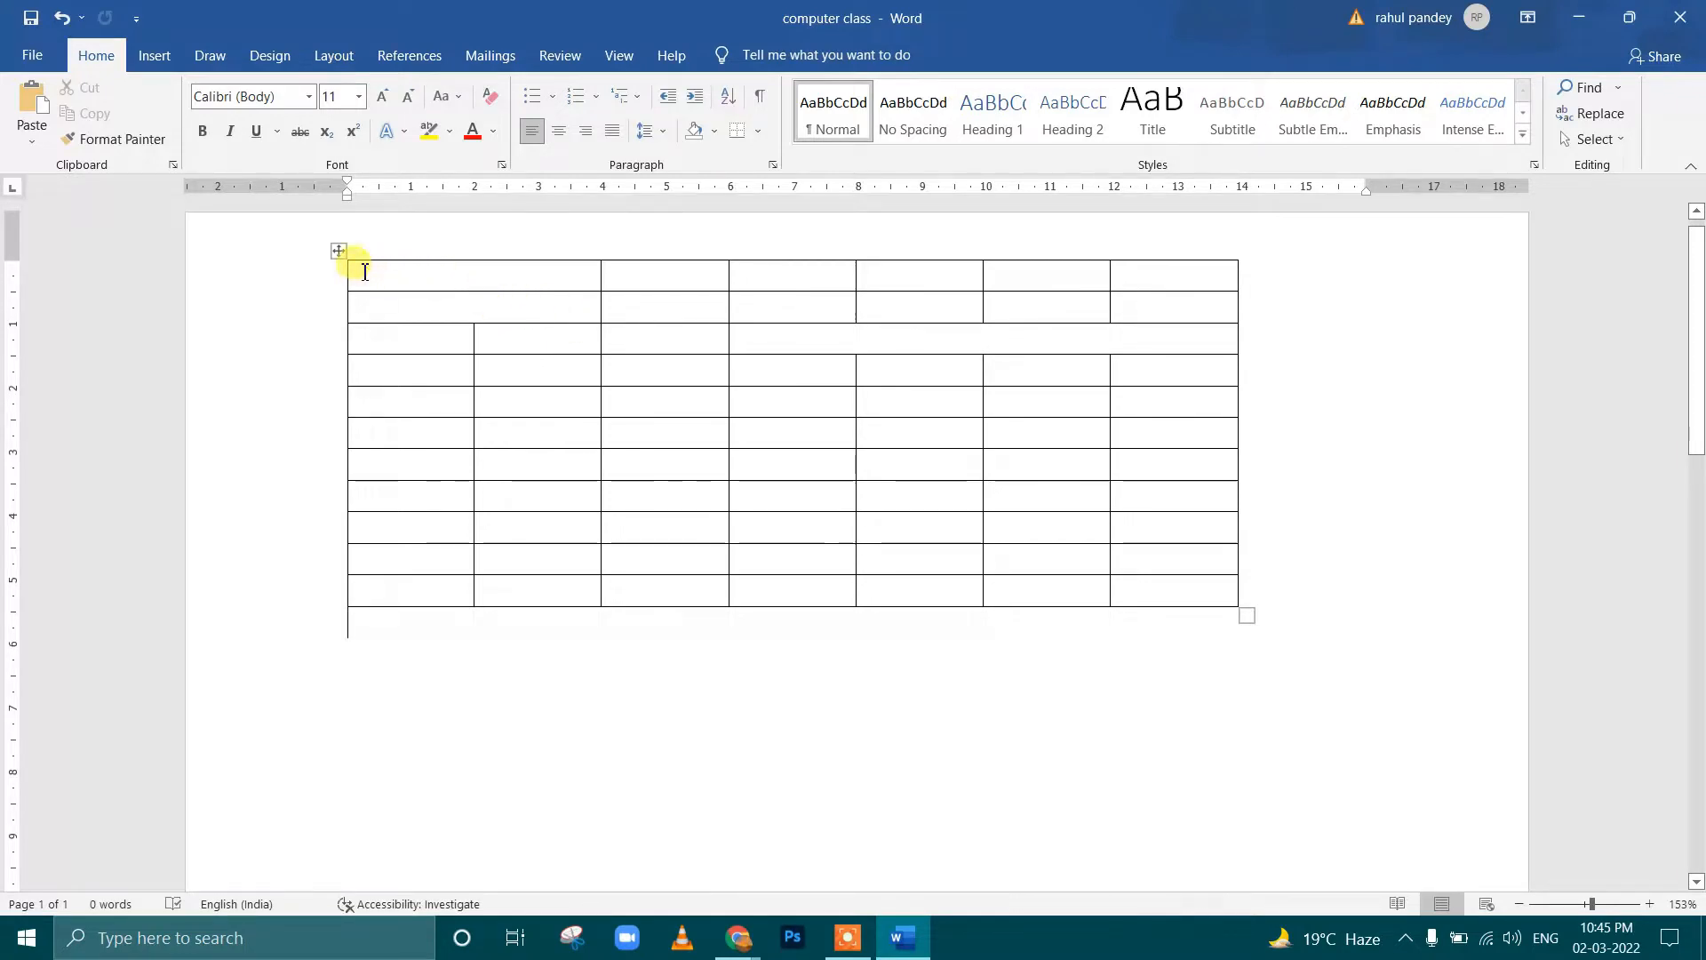
Delete the entire table, undo the deletion, and place the cursor below the table
left_click(342, 252)
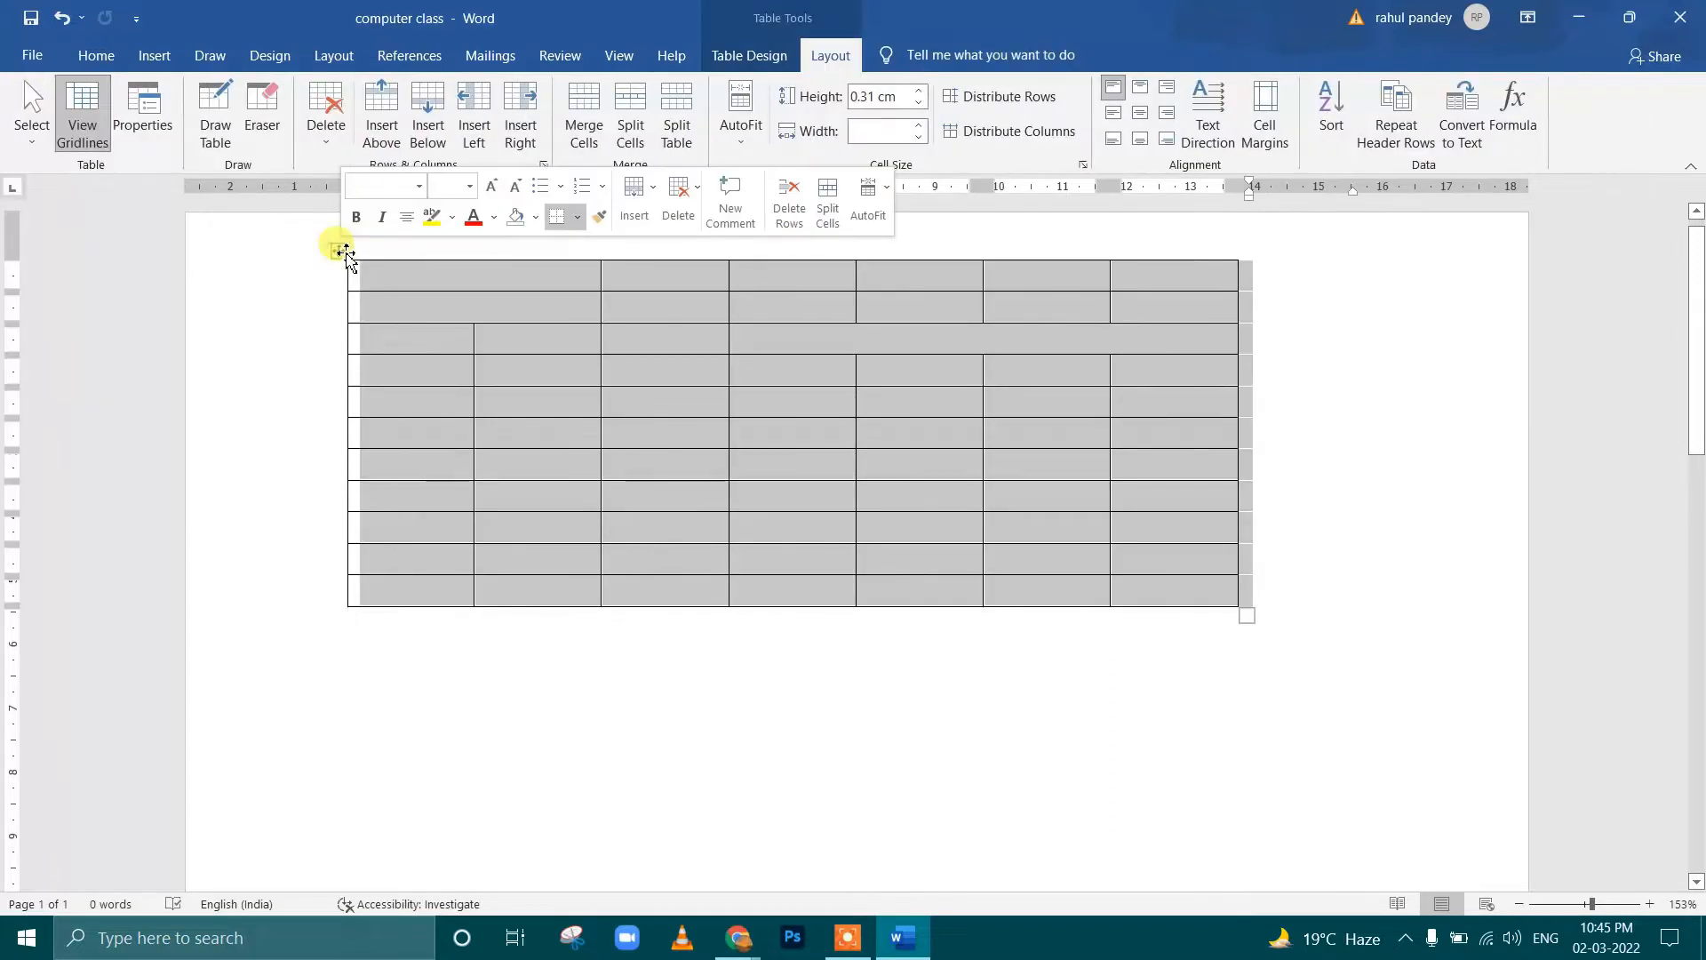
left_click(583, 377)
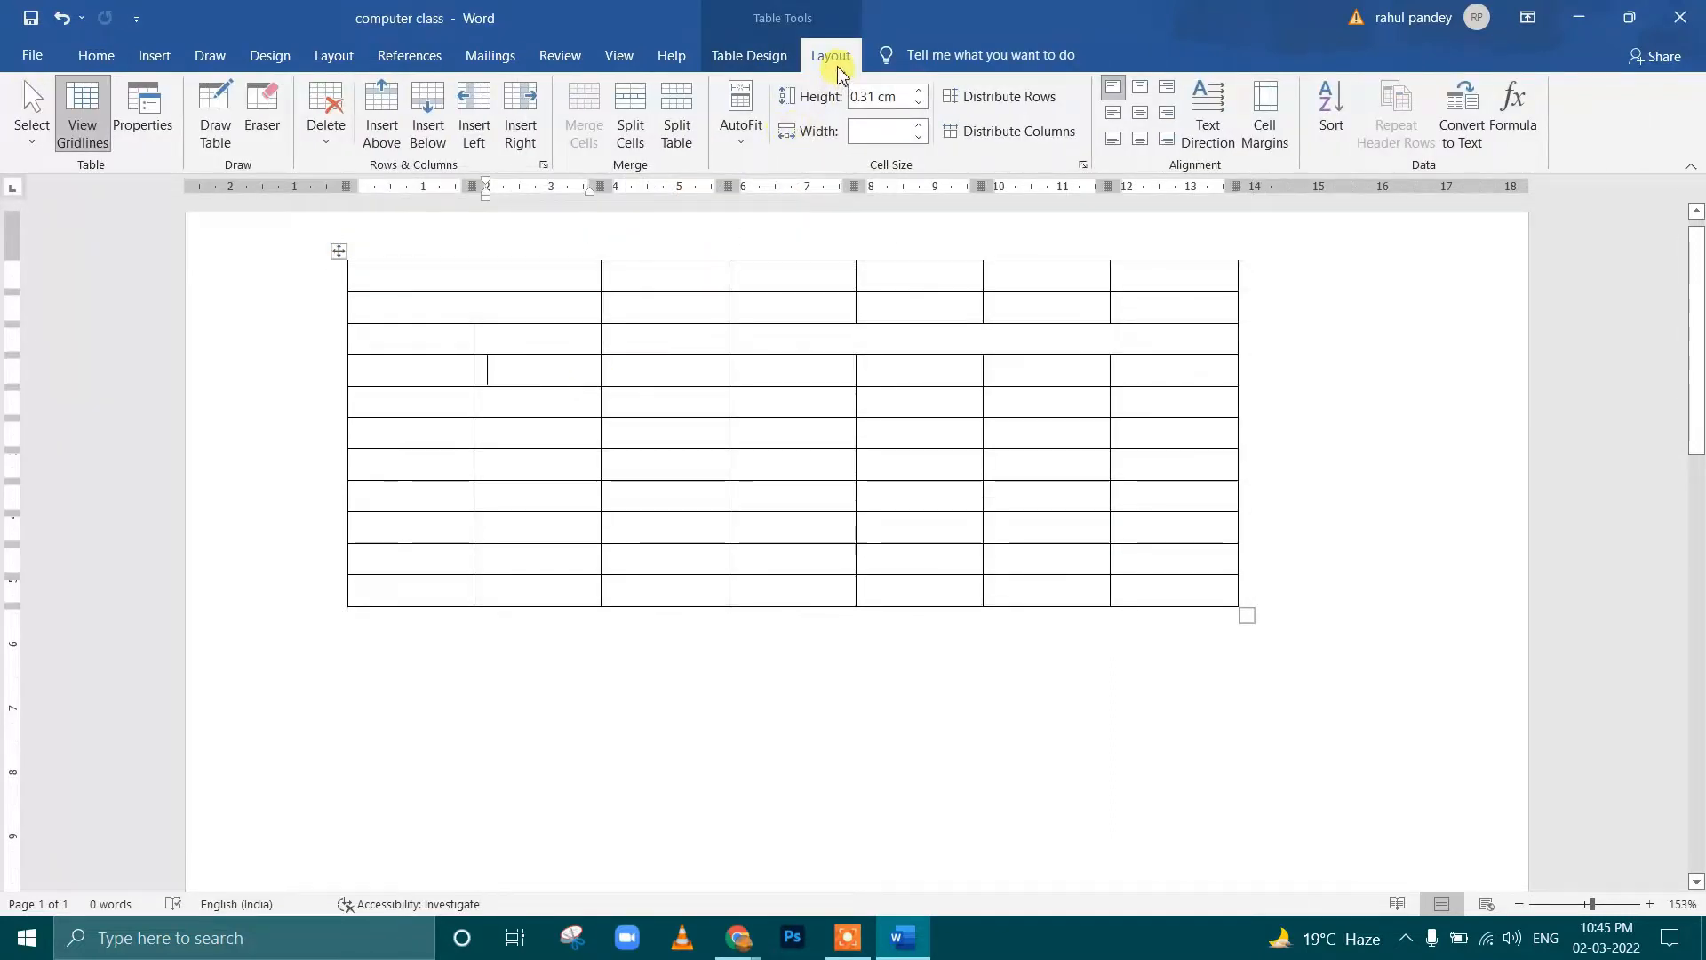
left_click(327, 120)
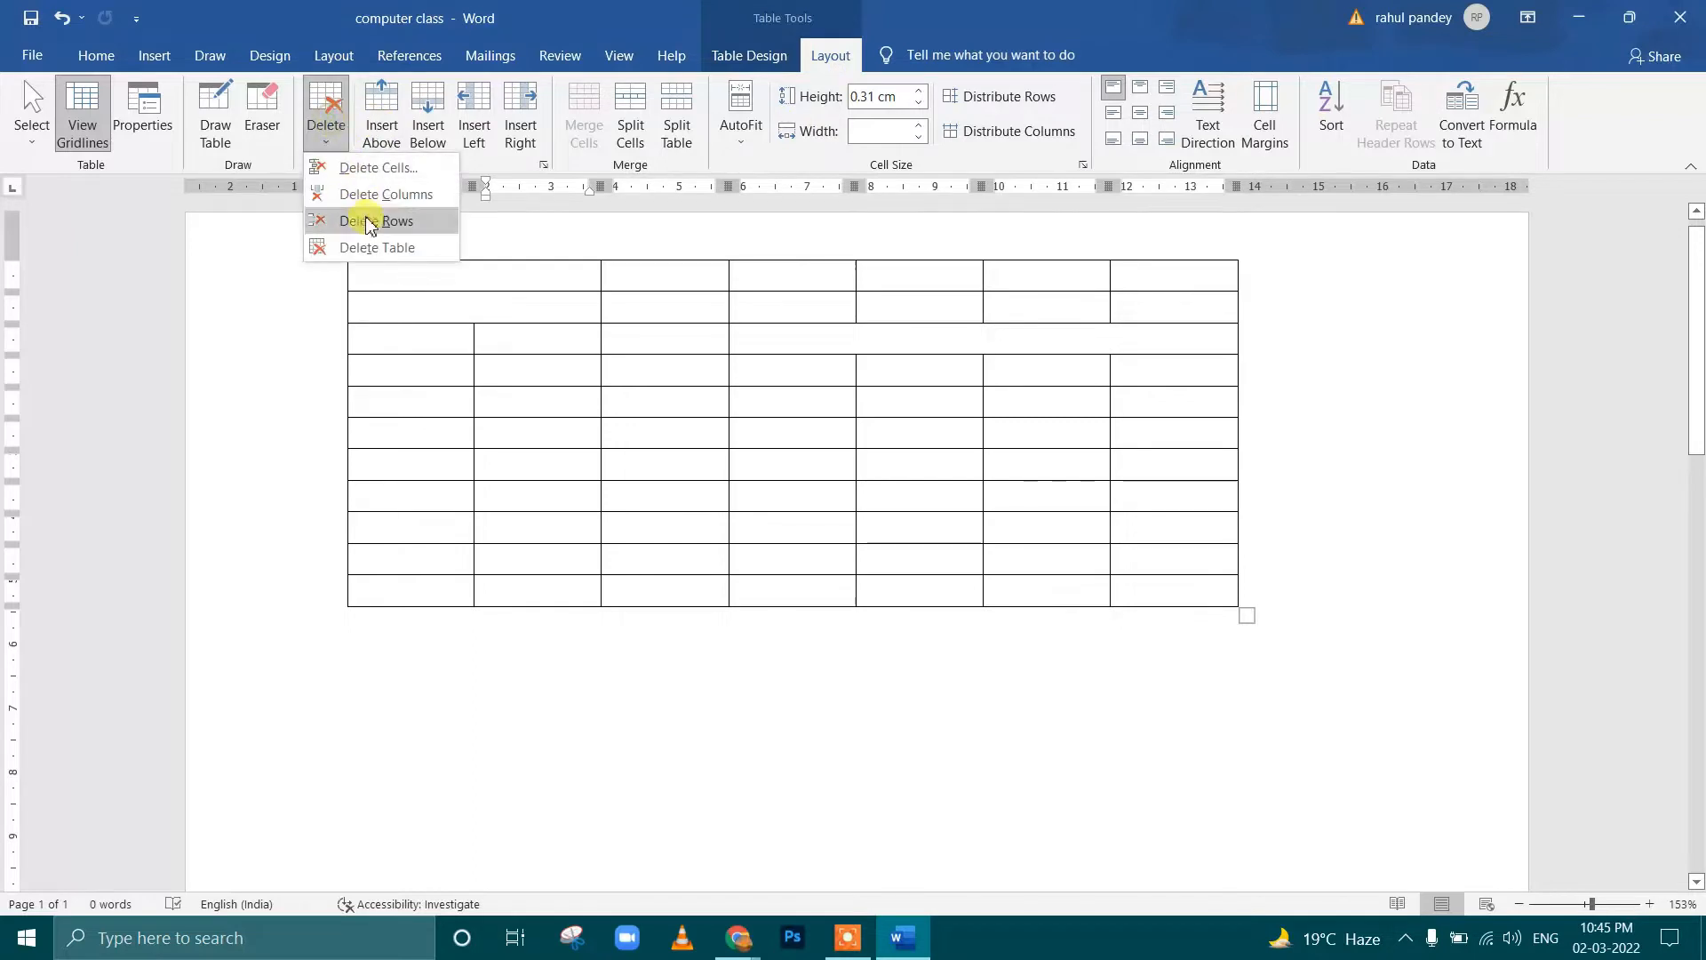
left_click(373, 250)
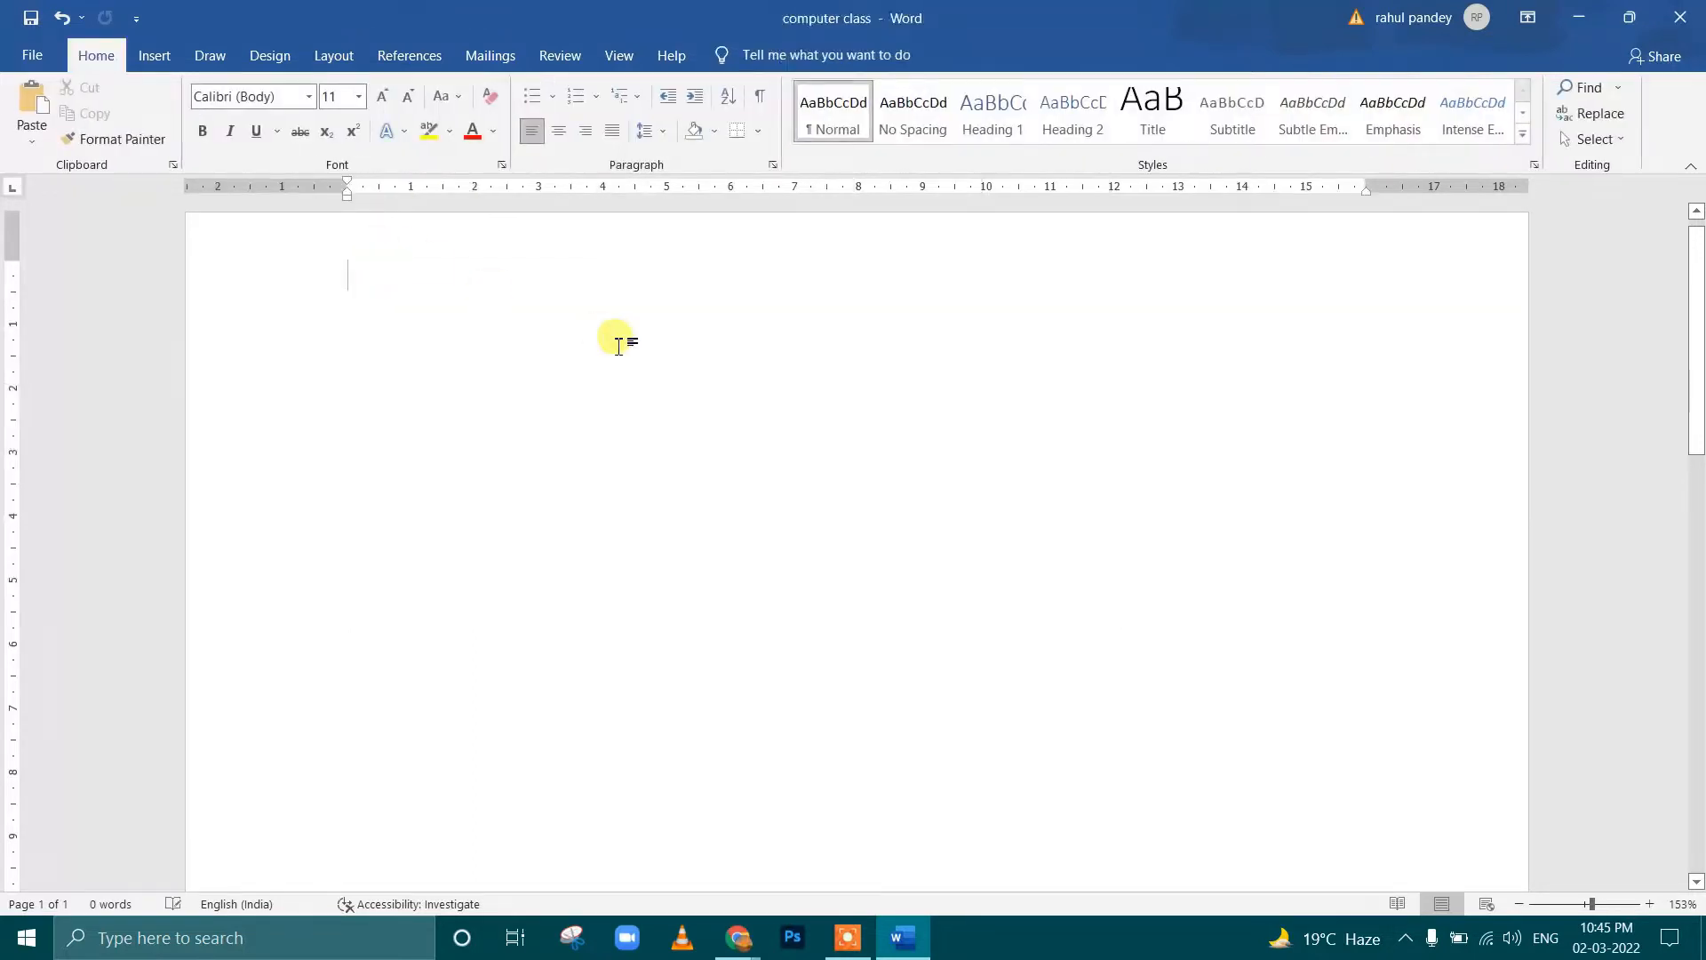
key("ctrl+z")
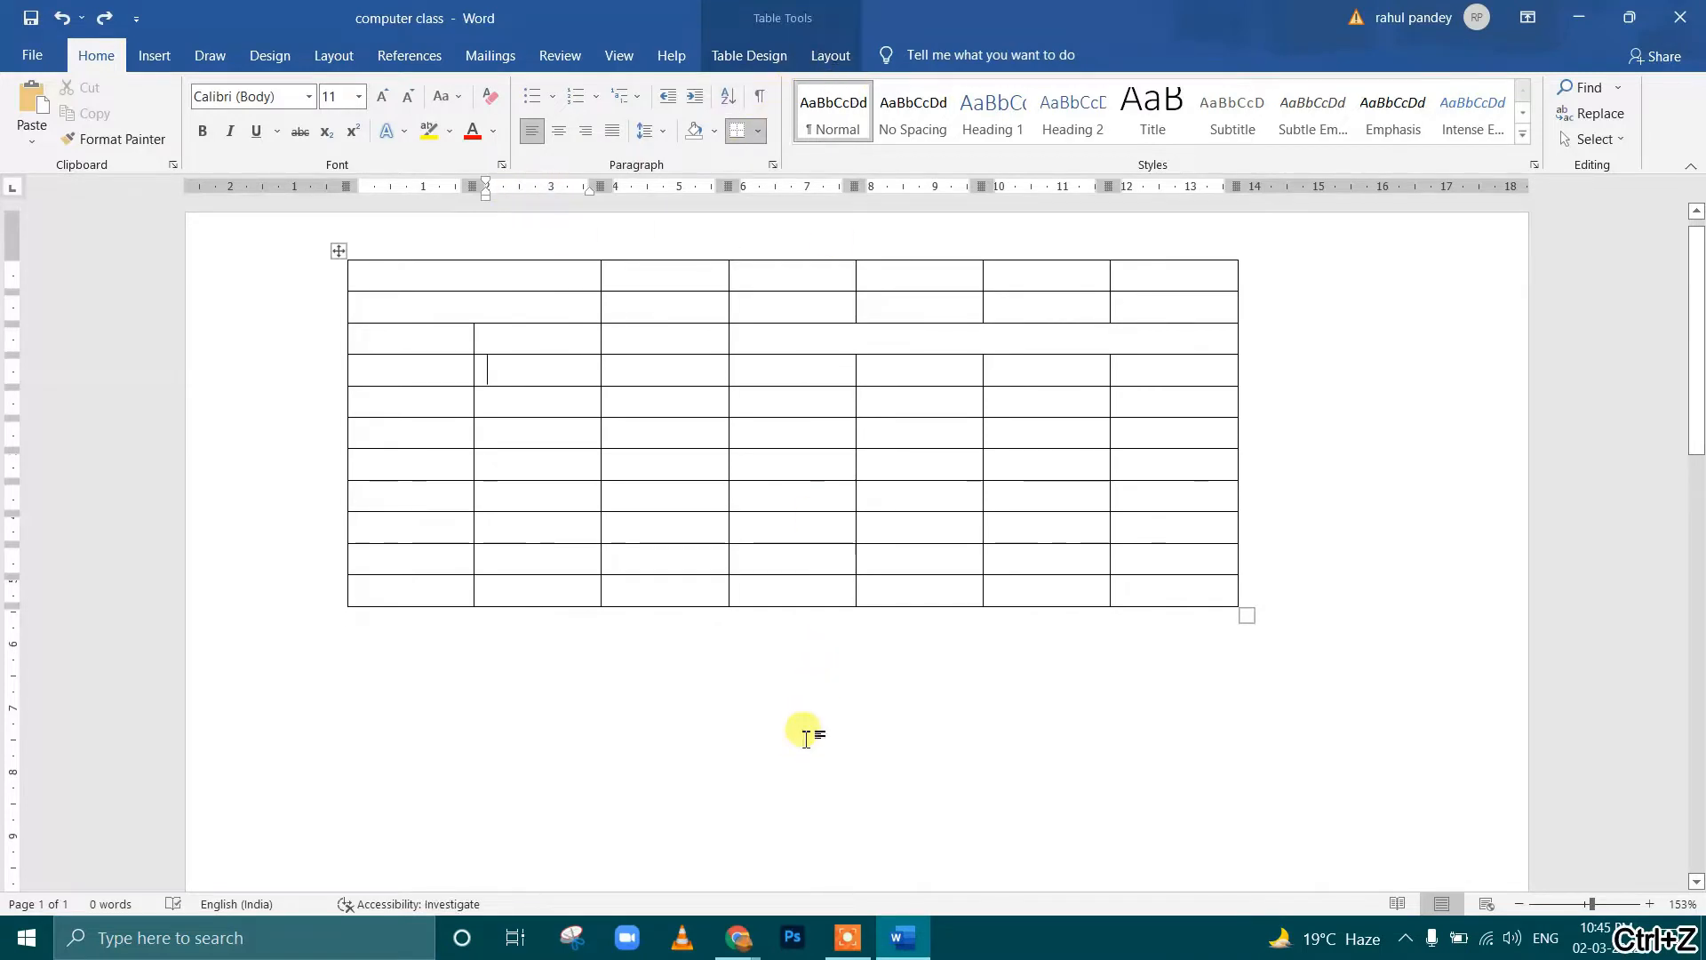
left_click(811, 708)
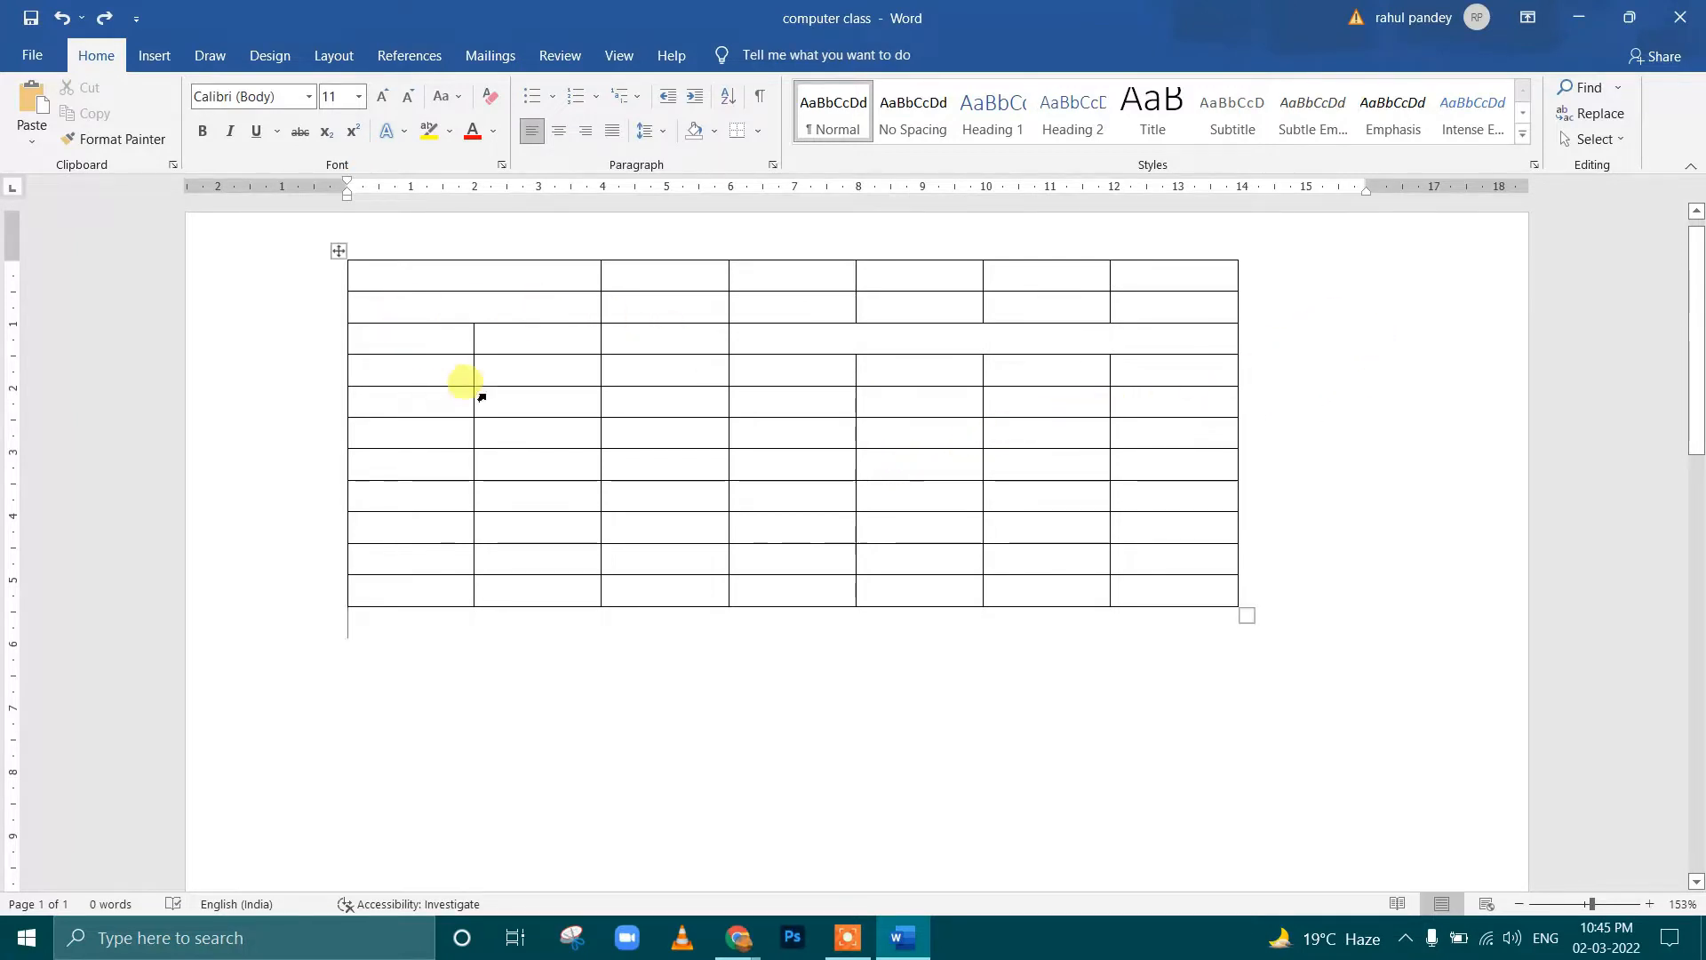
Insert a column between the table's second and third columns, and a row below the eighth row
left_click(669, 398)
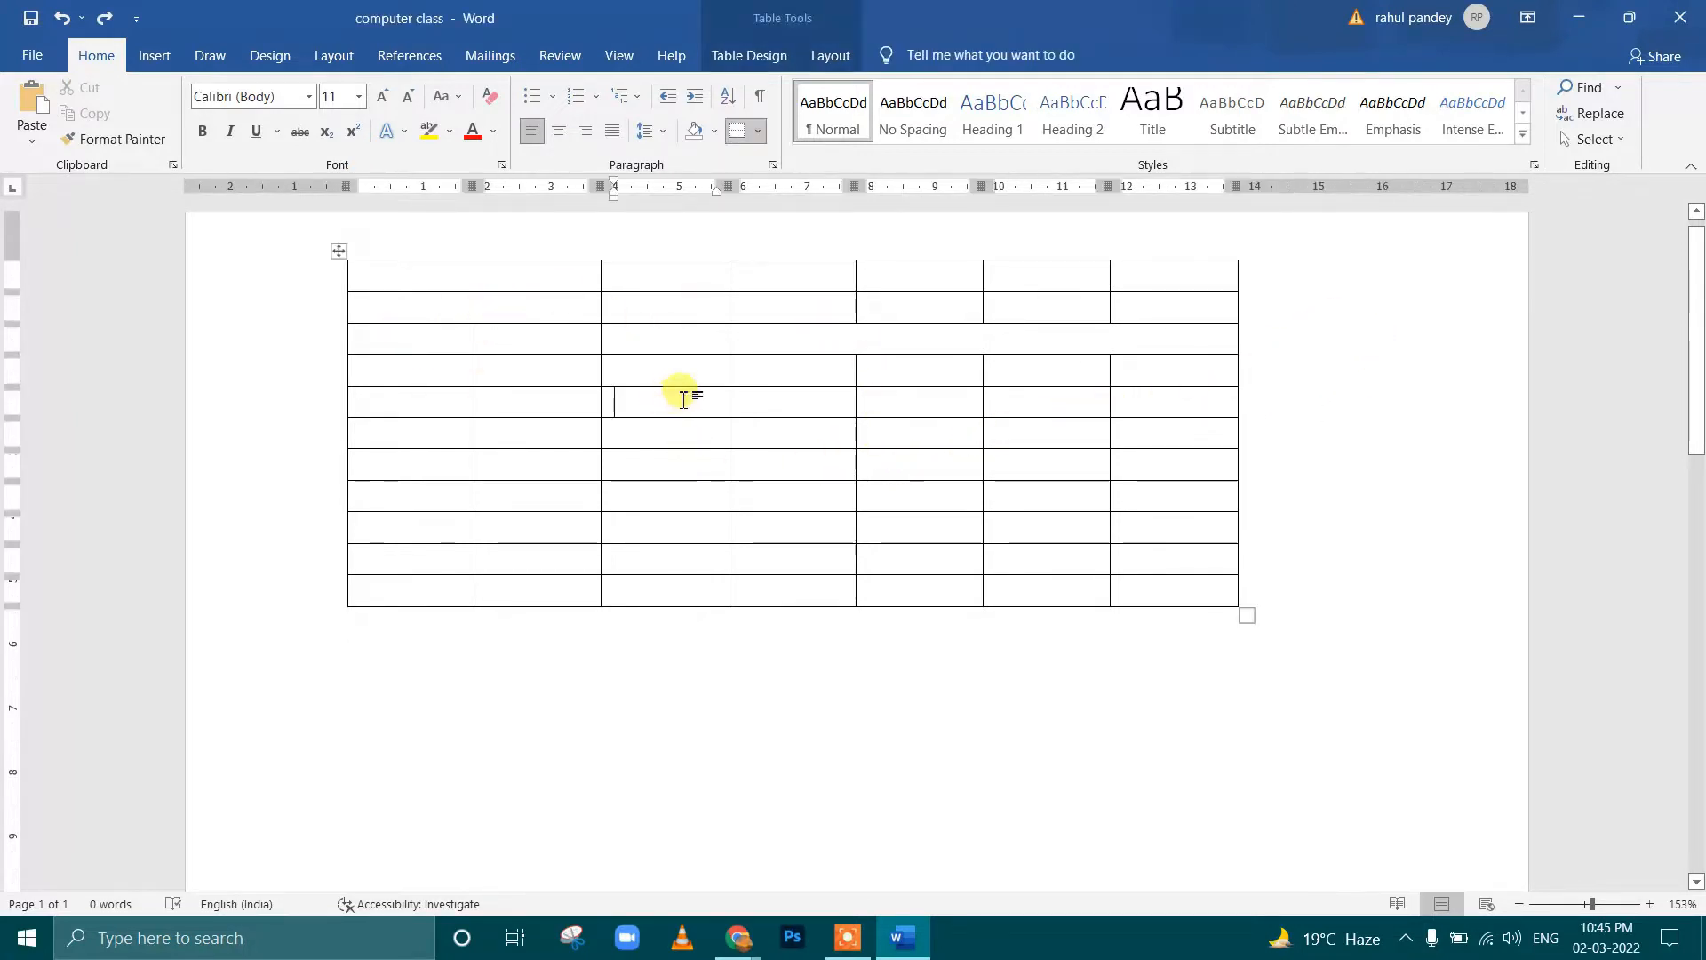
left_click(831, 55)
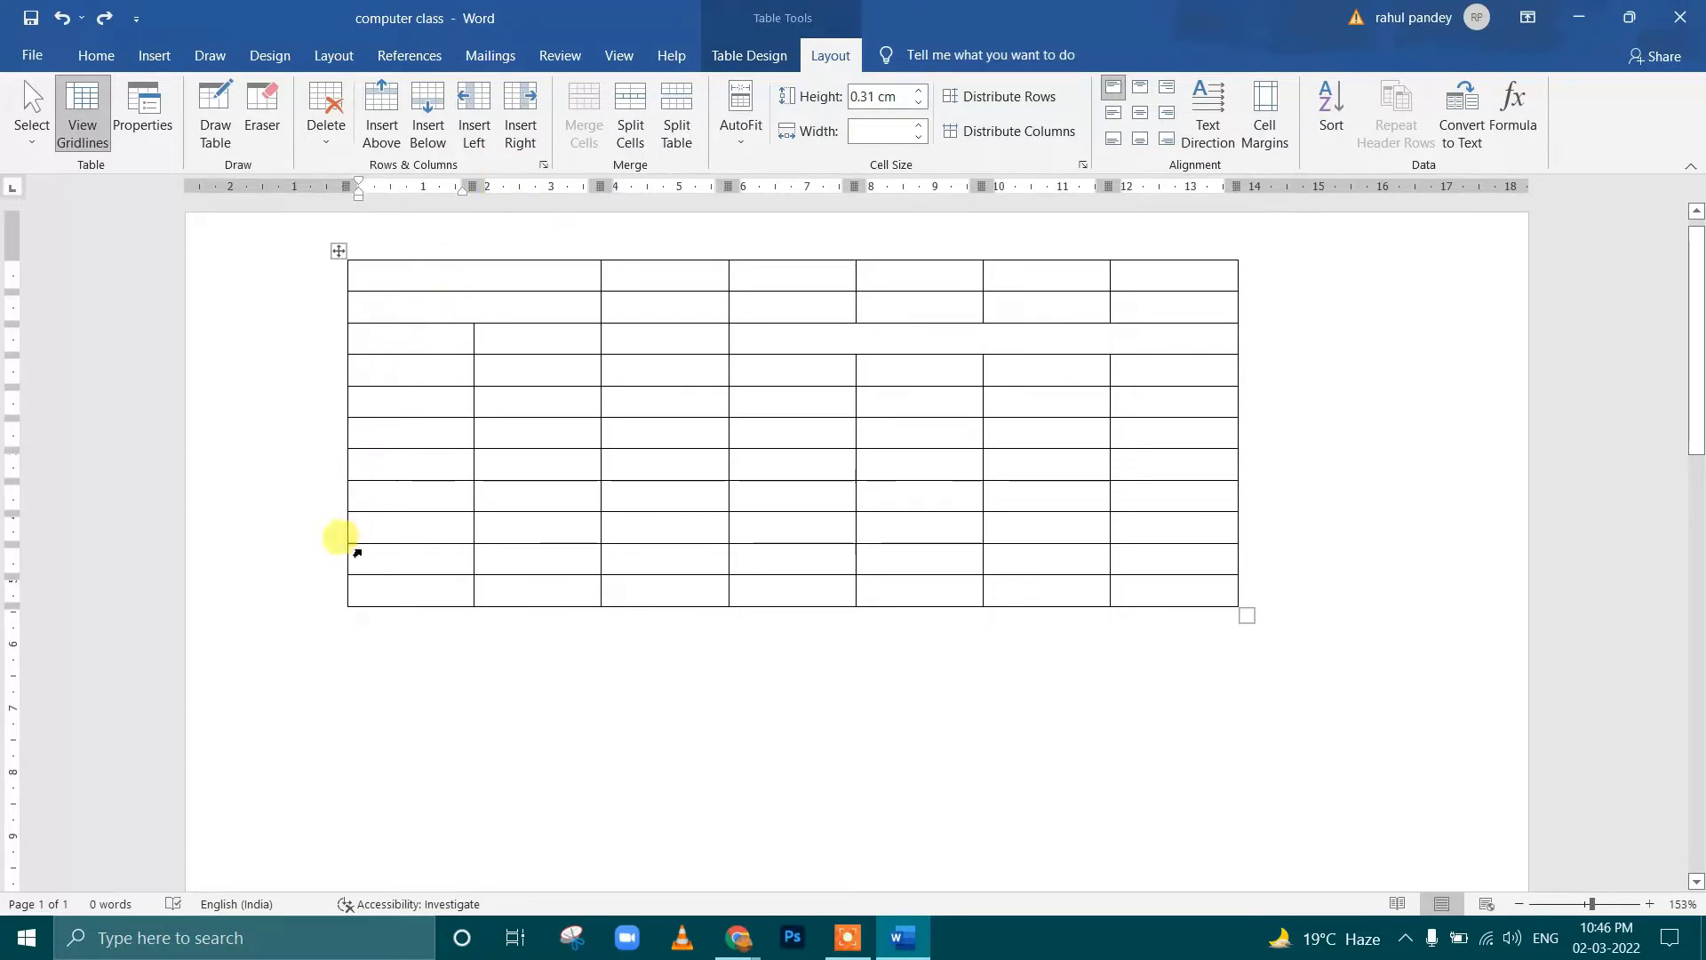
mouse_move(345, 544)
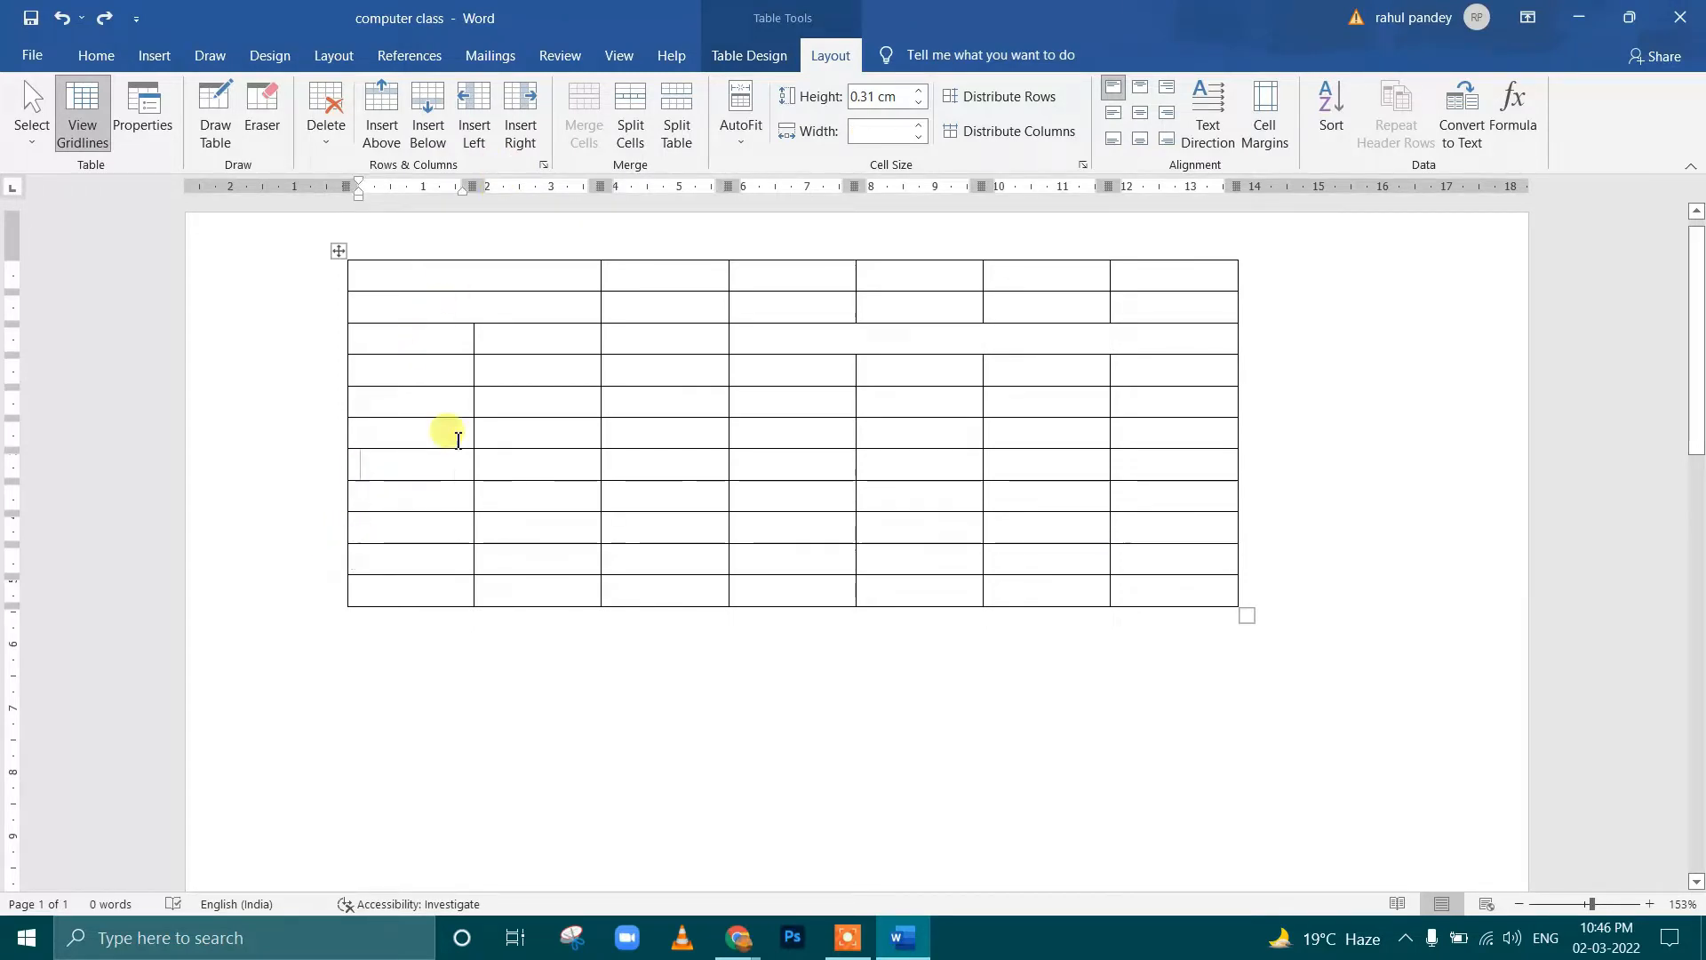
left_click(602, 252)
left_click(384, 495)
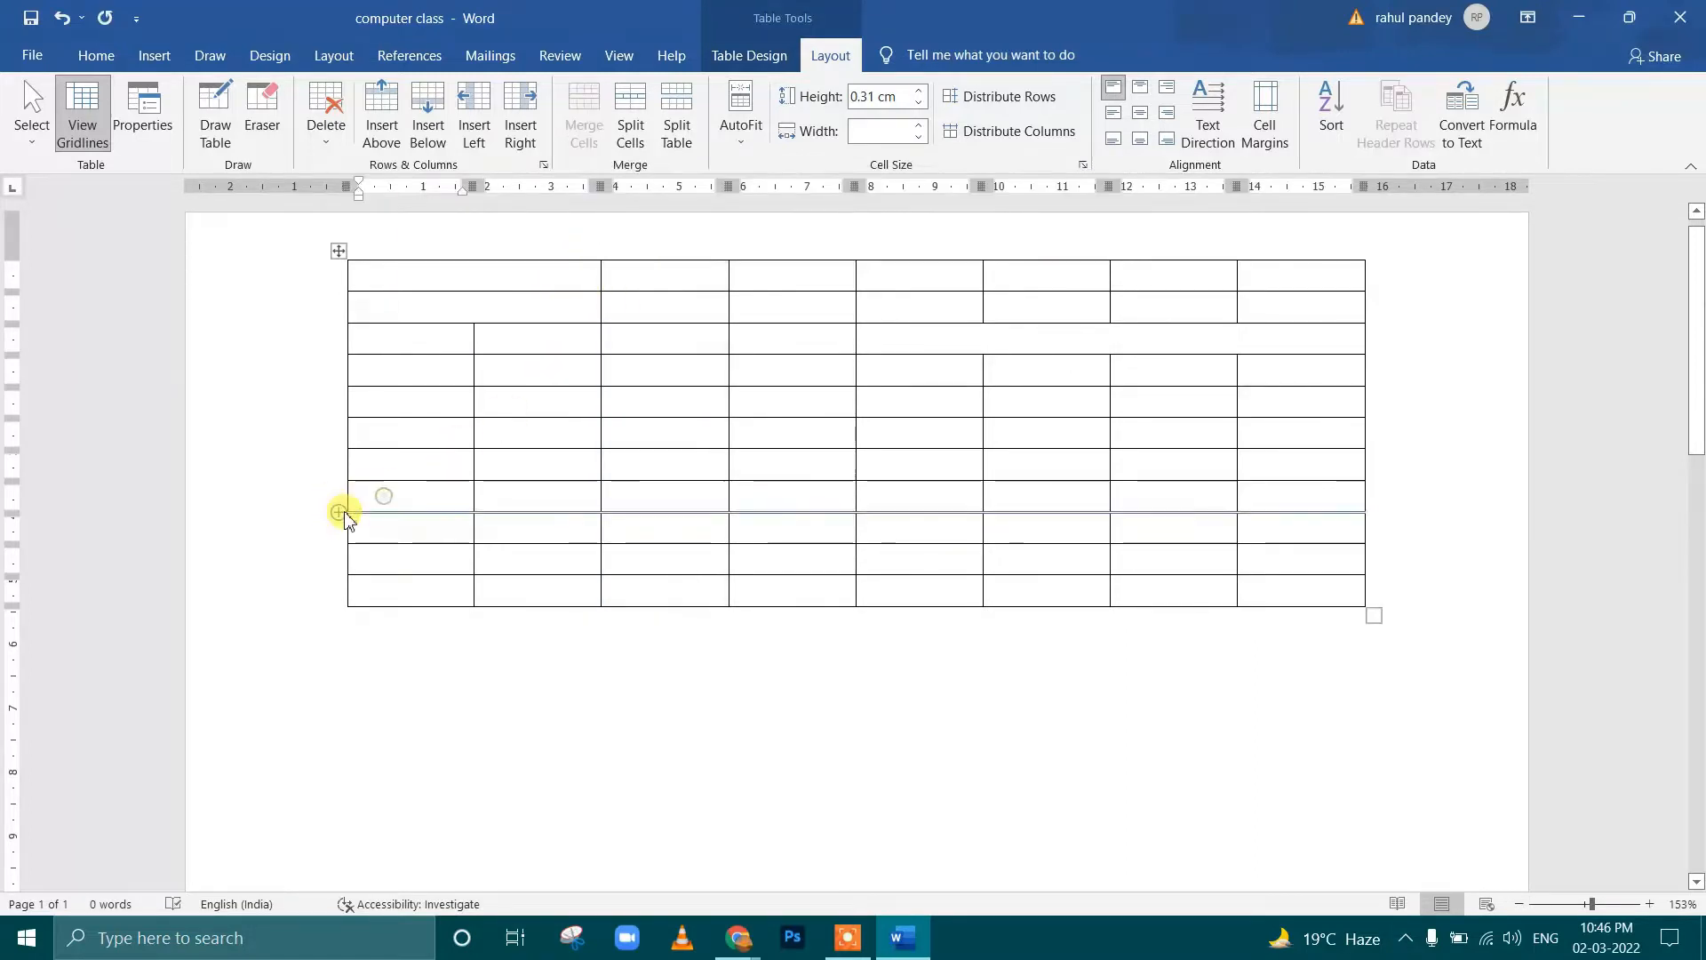
left_click(344, 515)
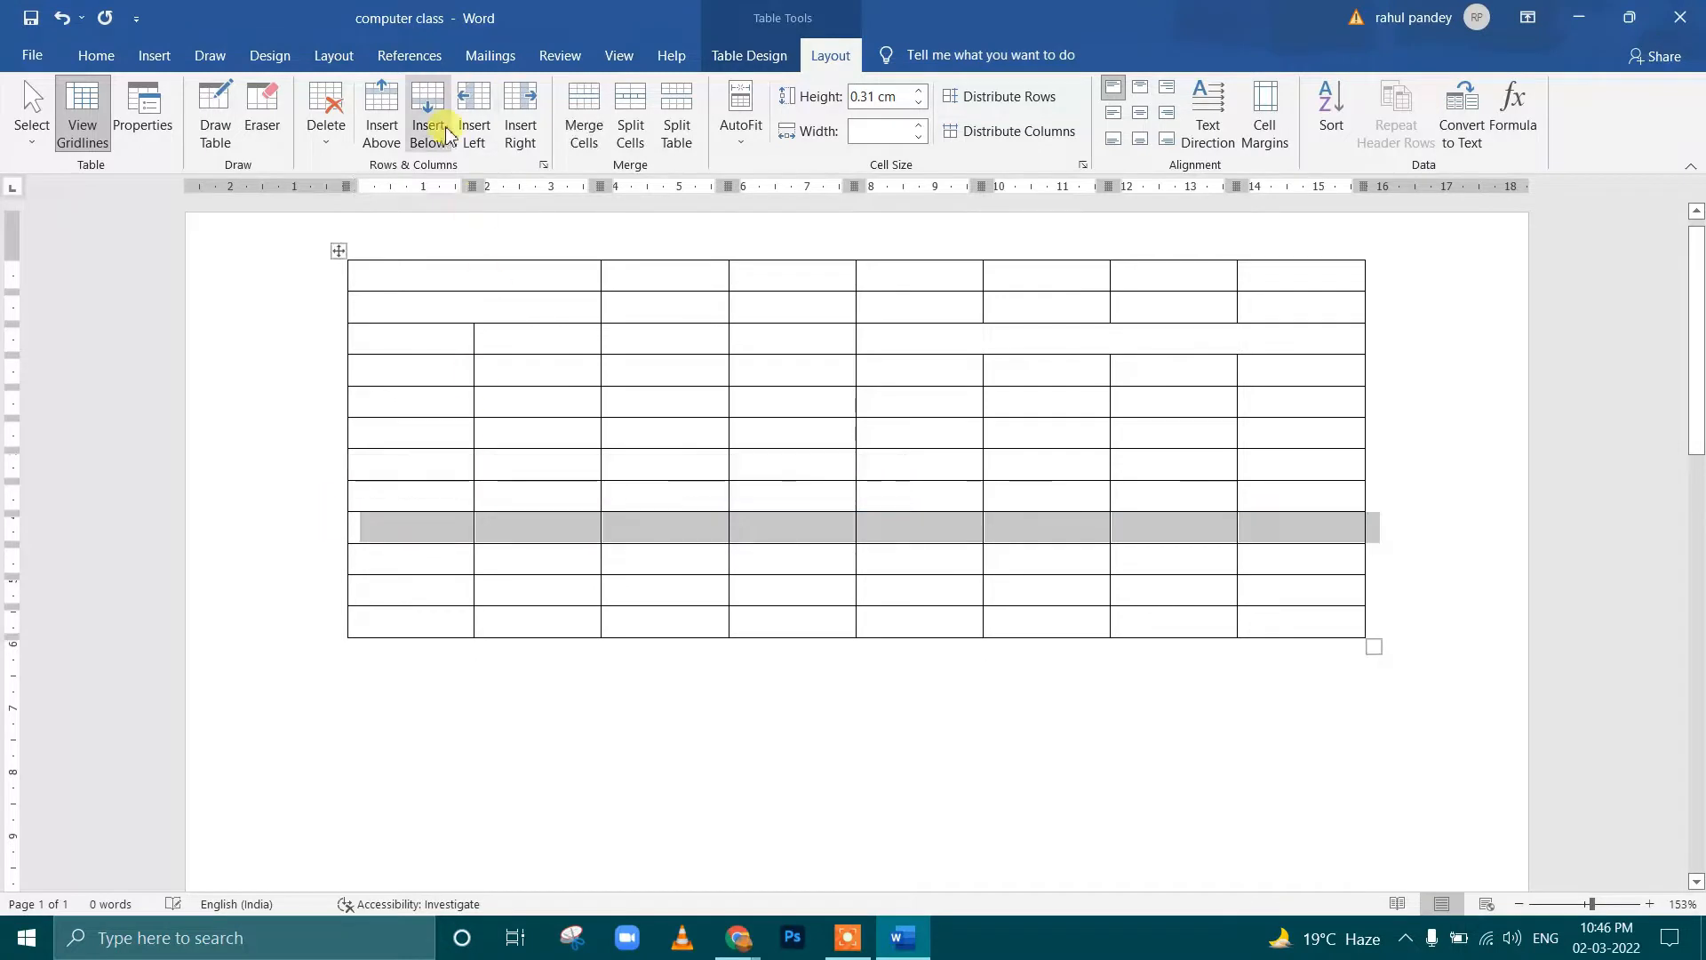
Check Merge Cells with a single fifth-row cell, the whole first row, and the first two cells of the fourth row selected in turn
left_click(551, 371)
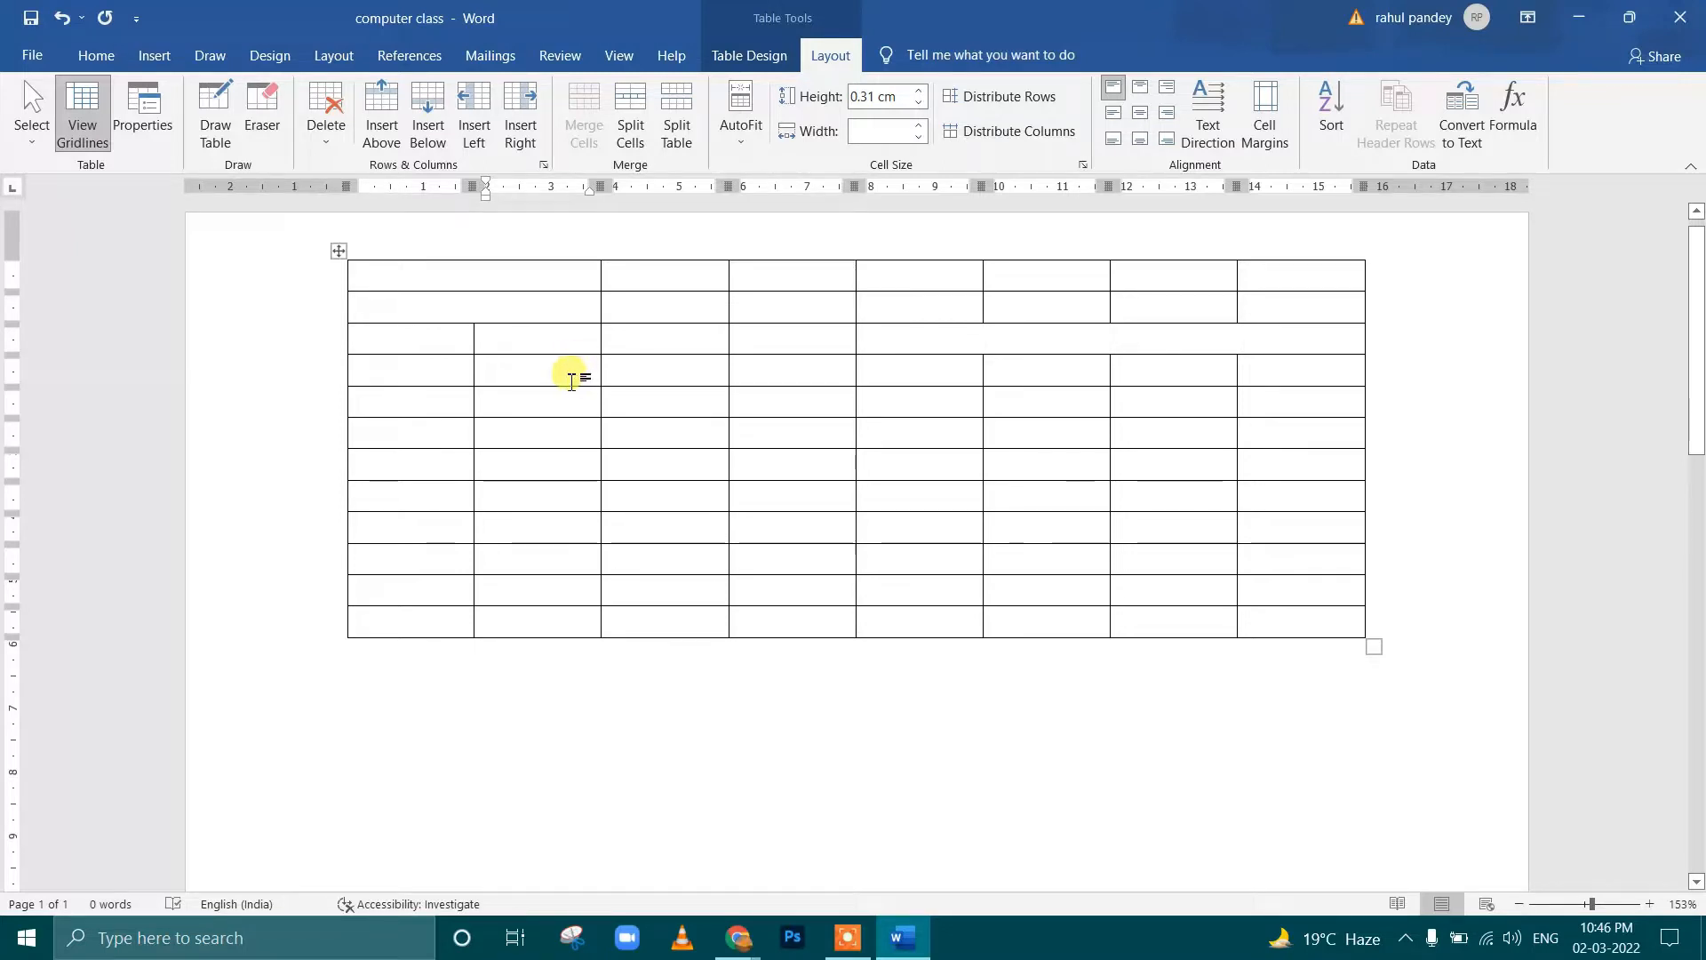
left_click(607, 401)
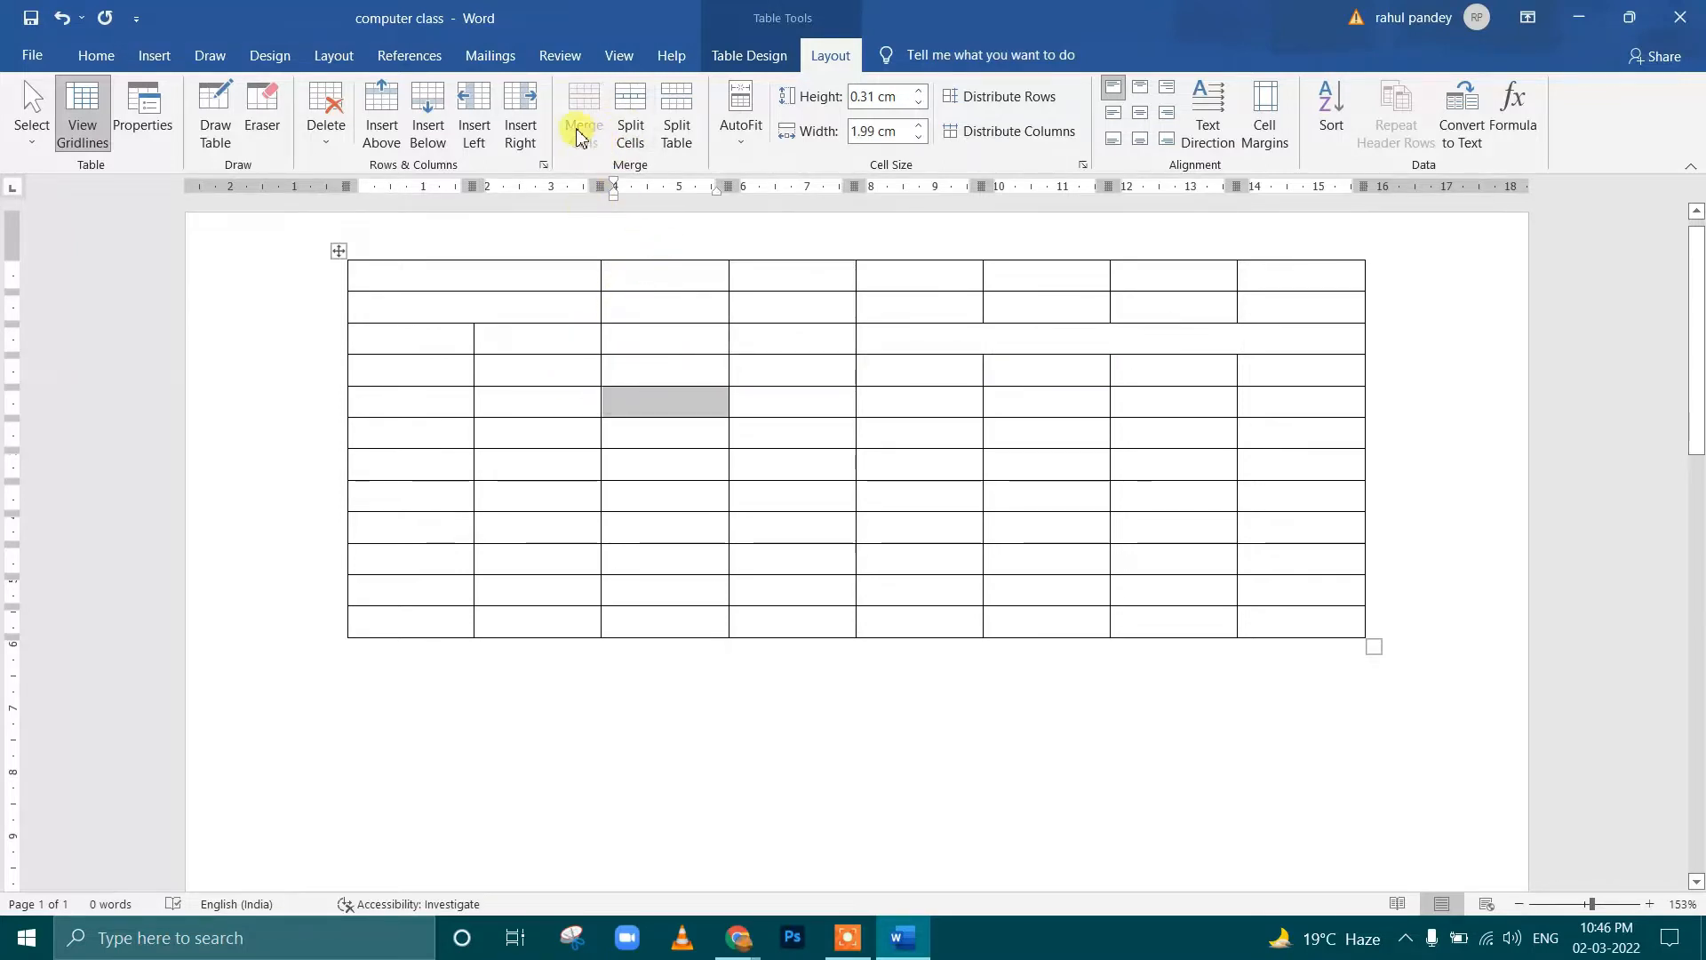
left_click_drag(506, 278, 1231, 256)
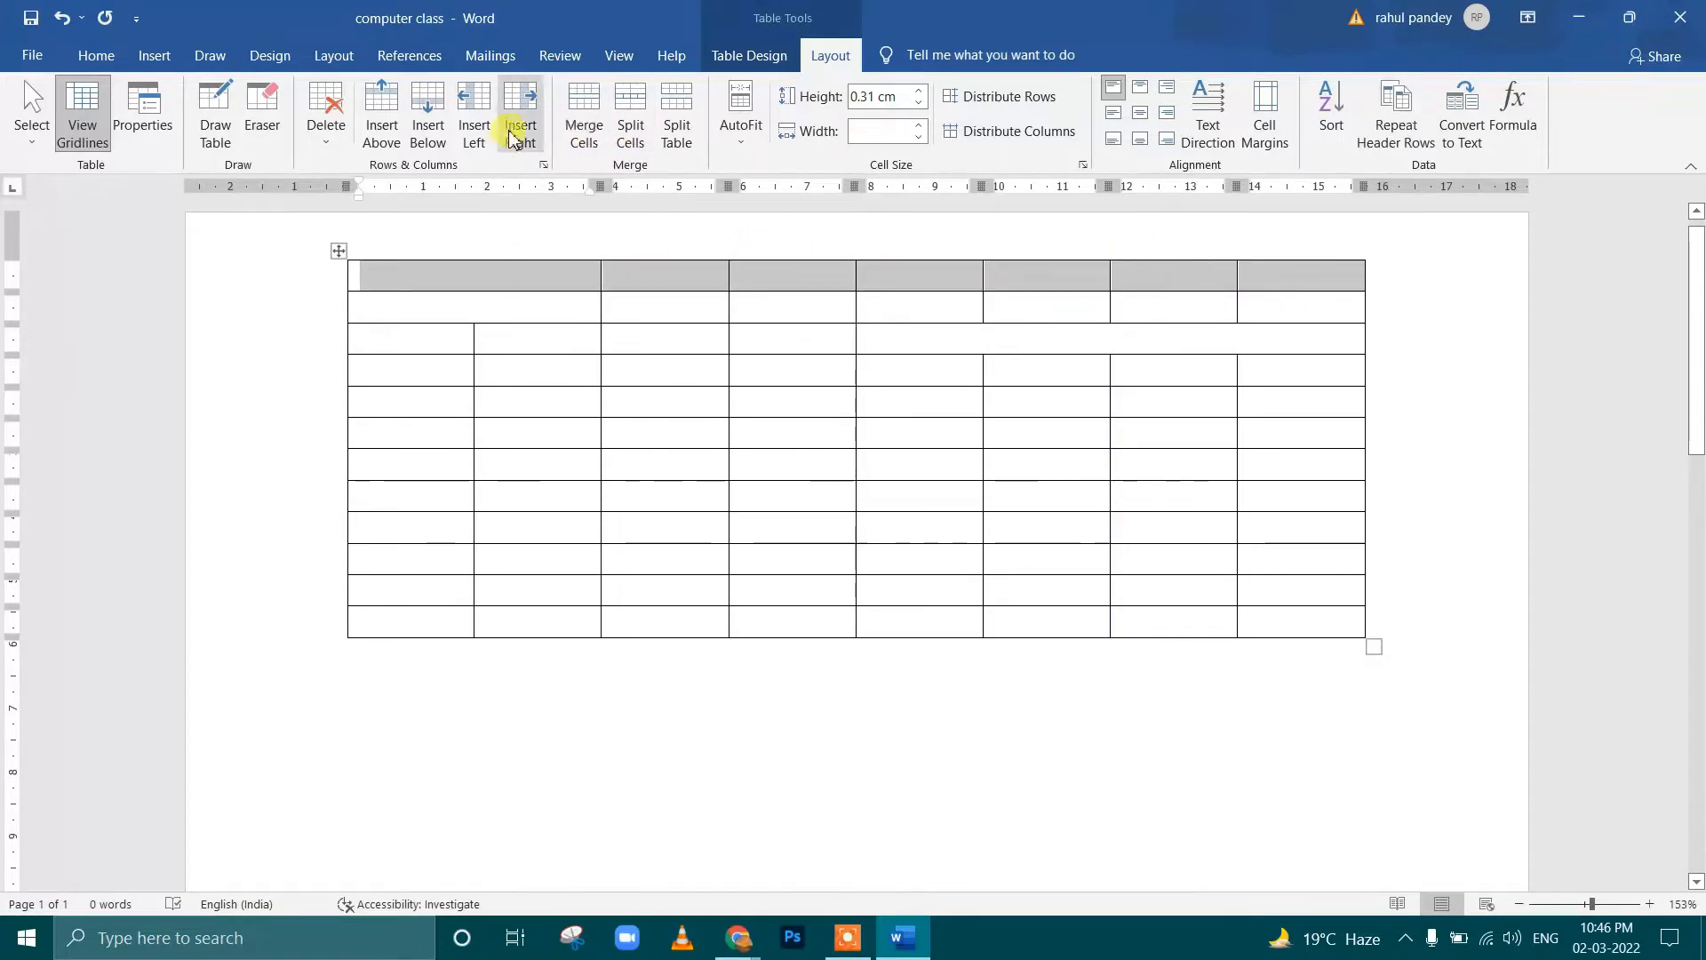
left_click(548, 301)
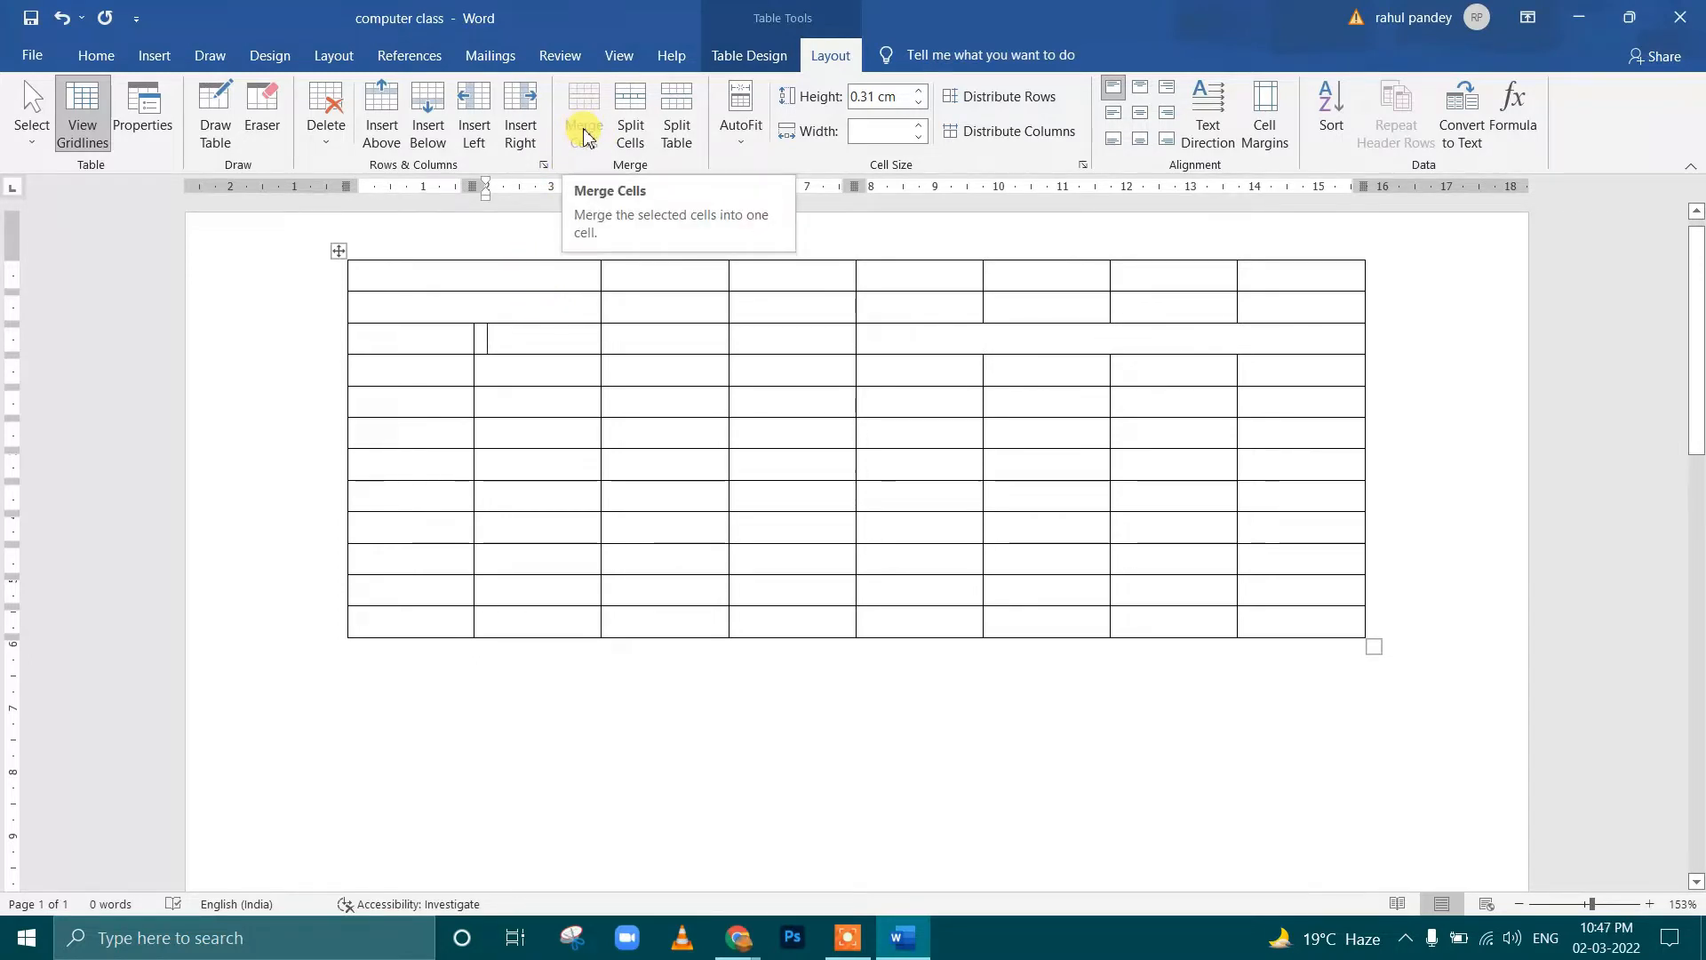
left_click_drag(445, 373, 504, 374)
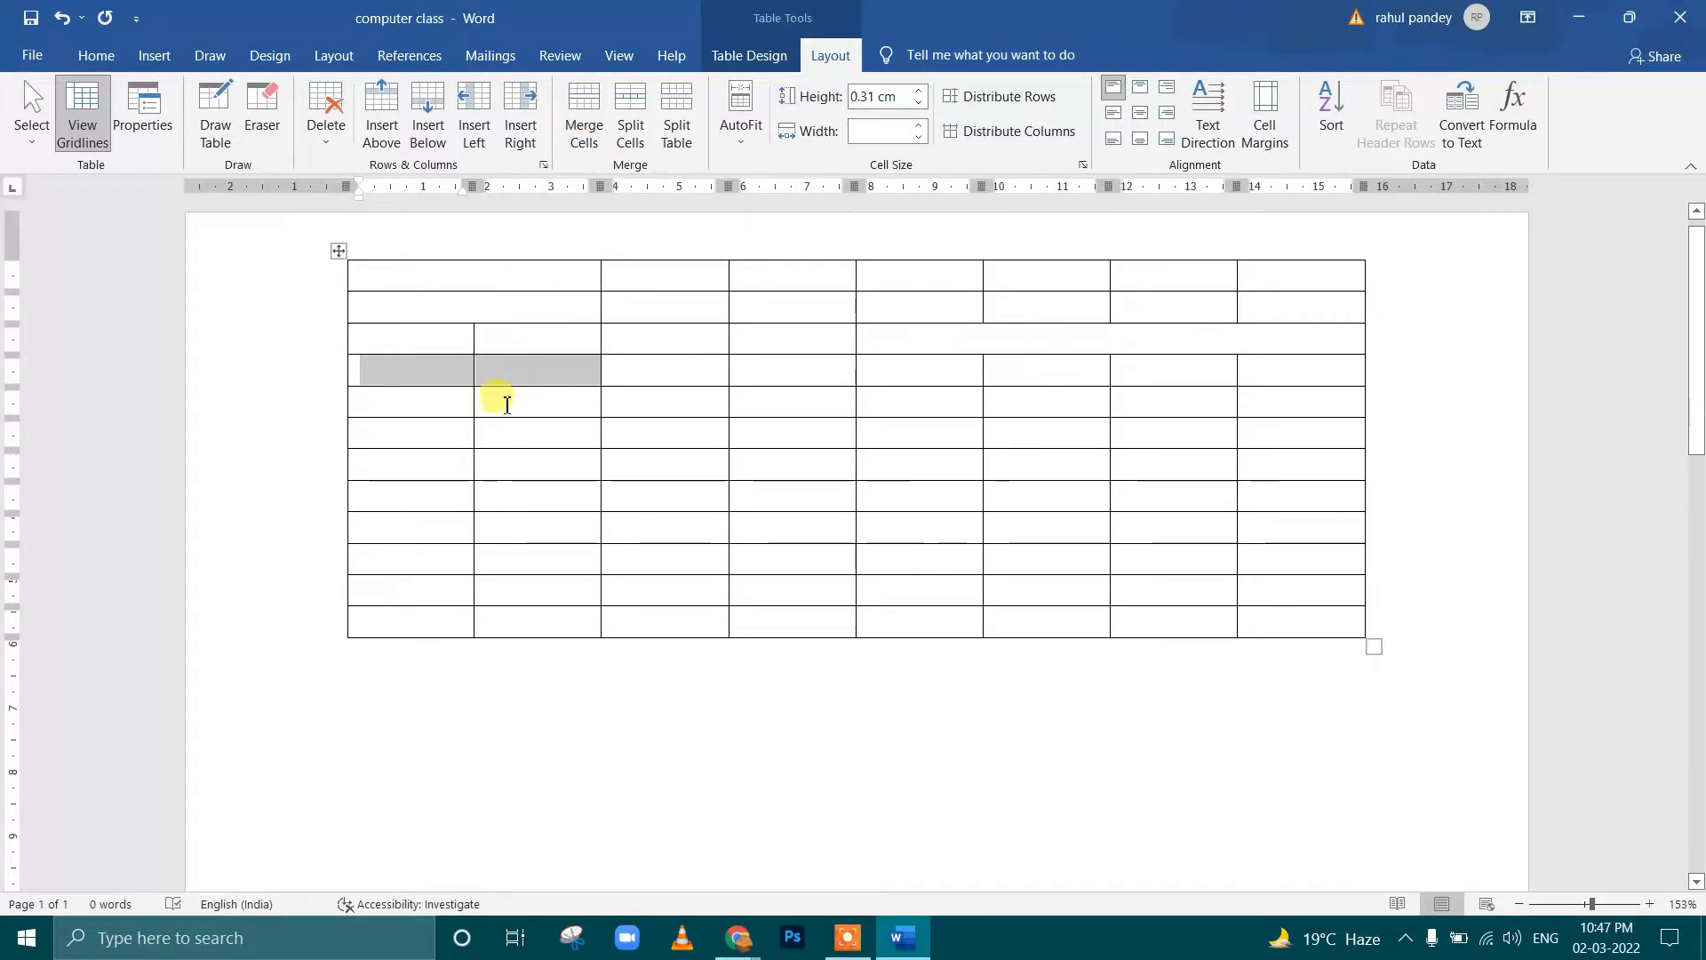
left_click(533, 422)
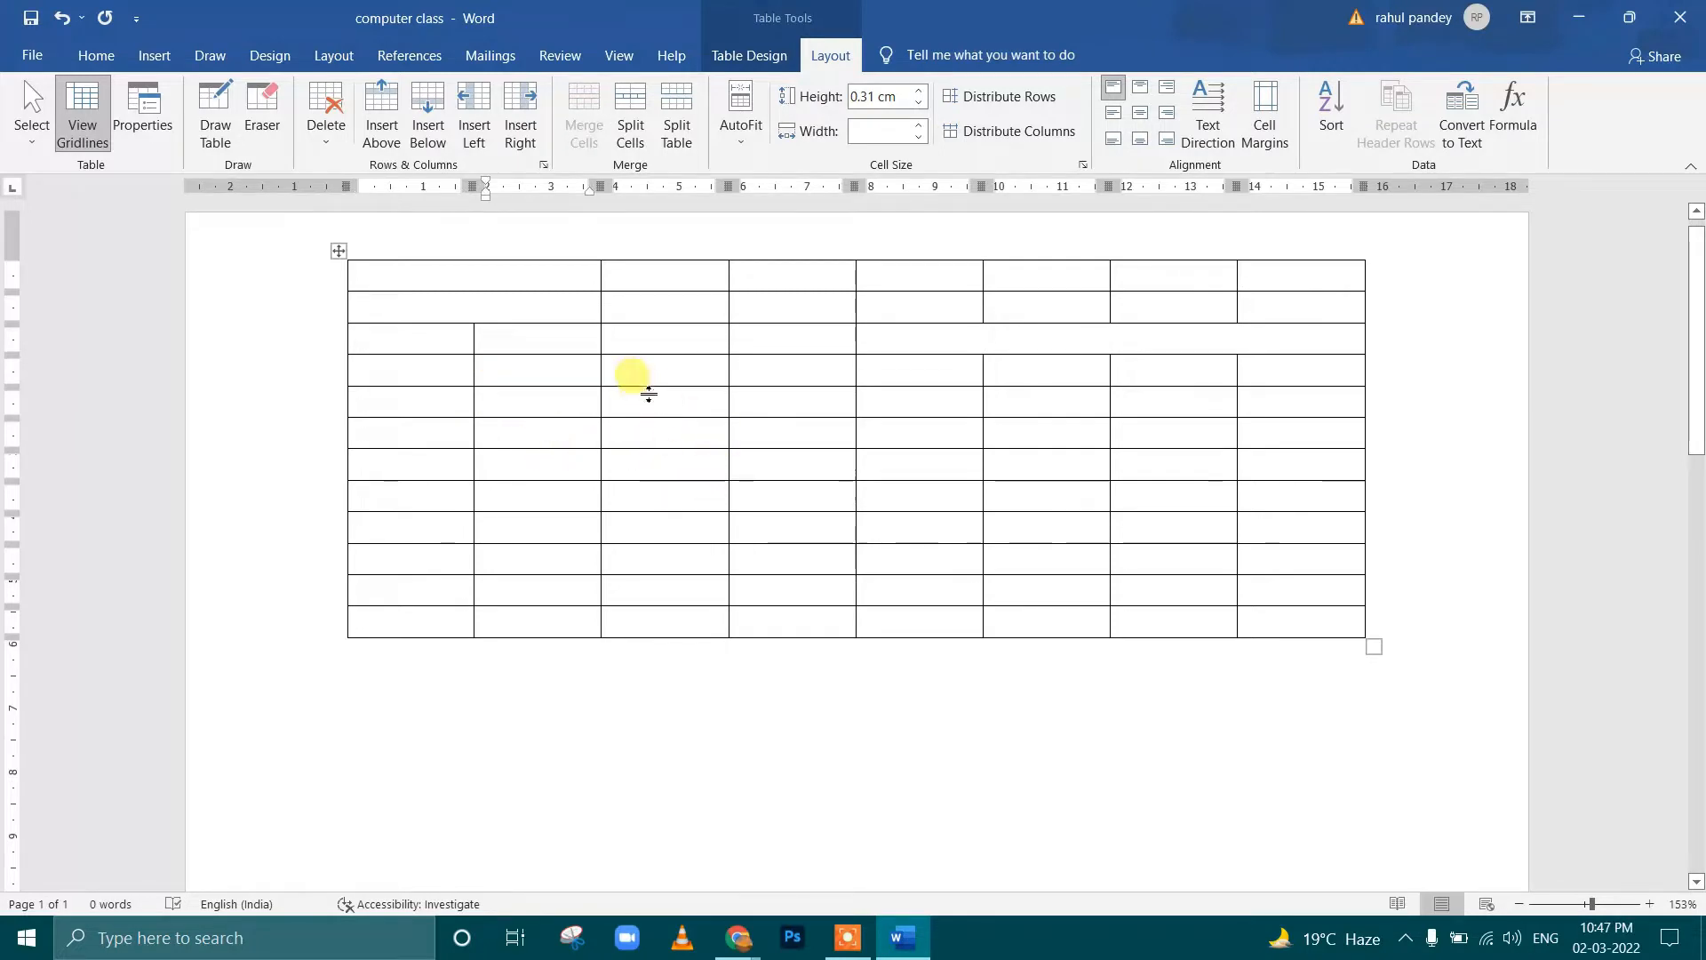
Merge the first seven cells of the fifth row, and split the seventh row's second cell into two columns
left_click_drag(446, 397, 1225, 404)
left_click(522, 421)
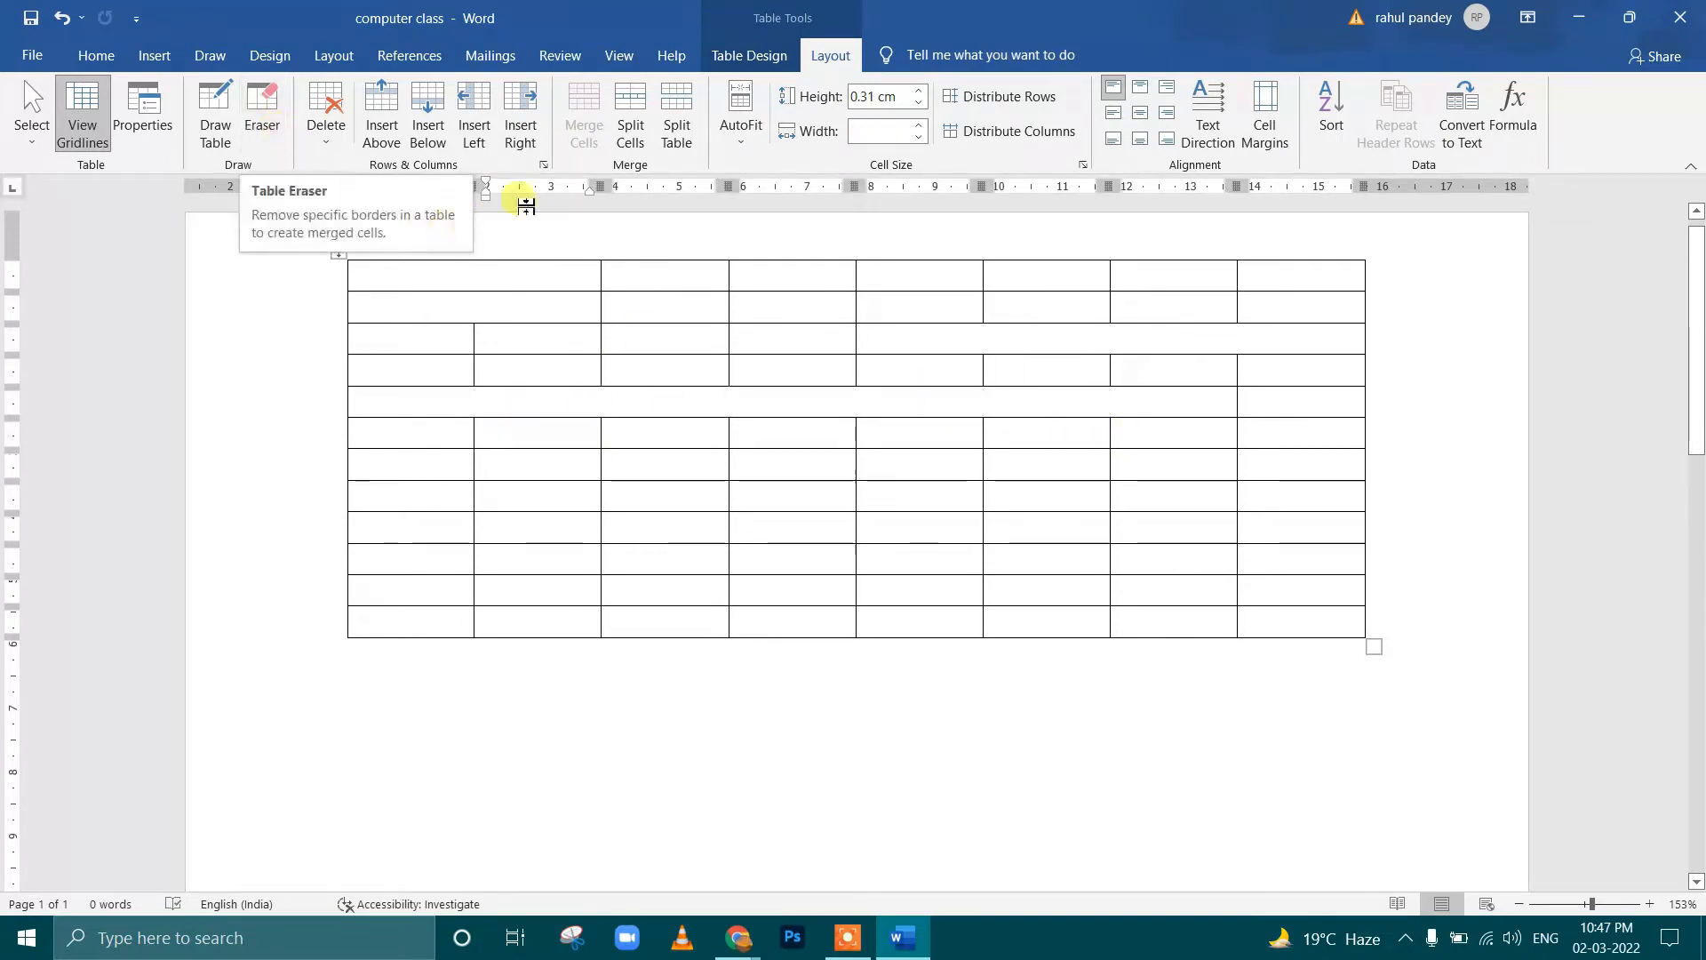
left_click(630, 129)
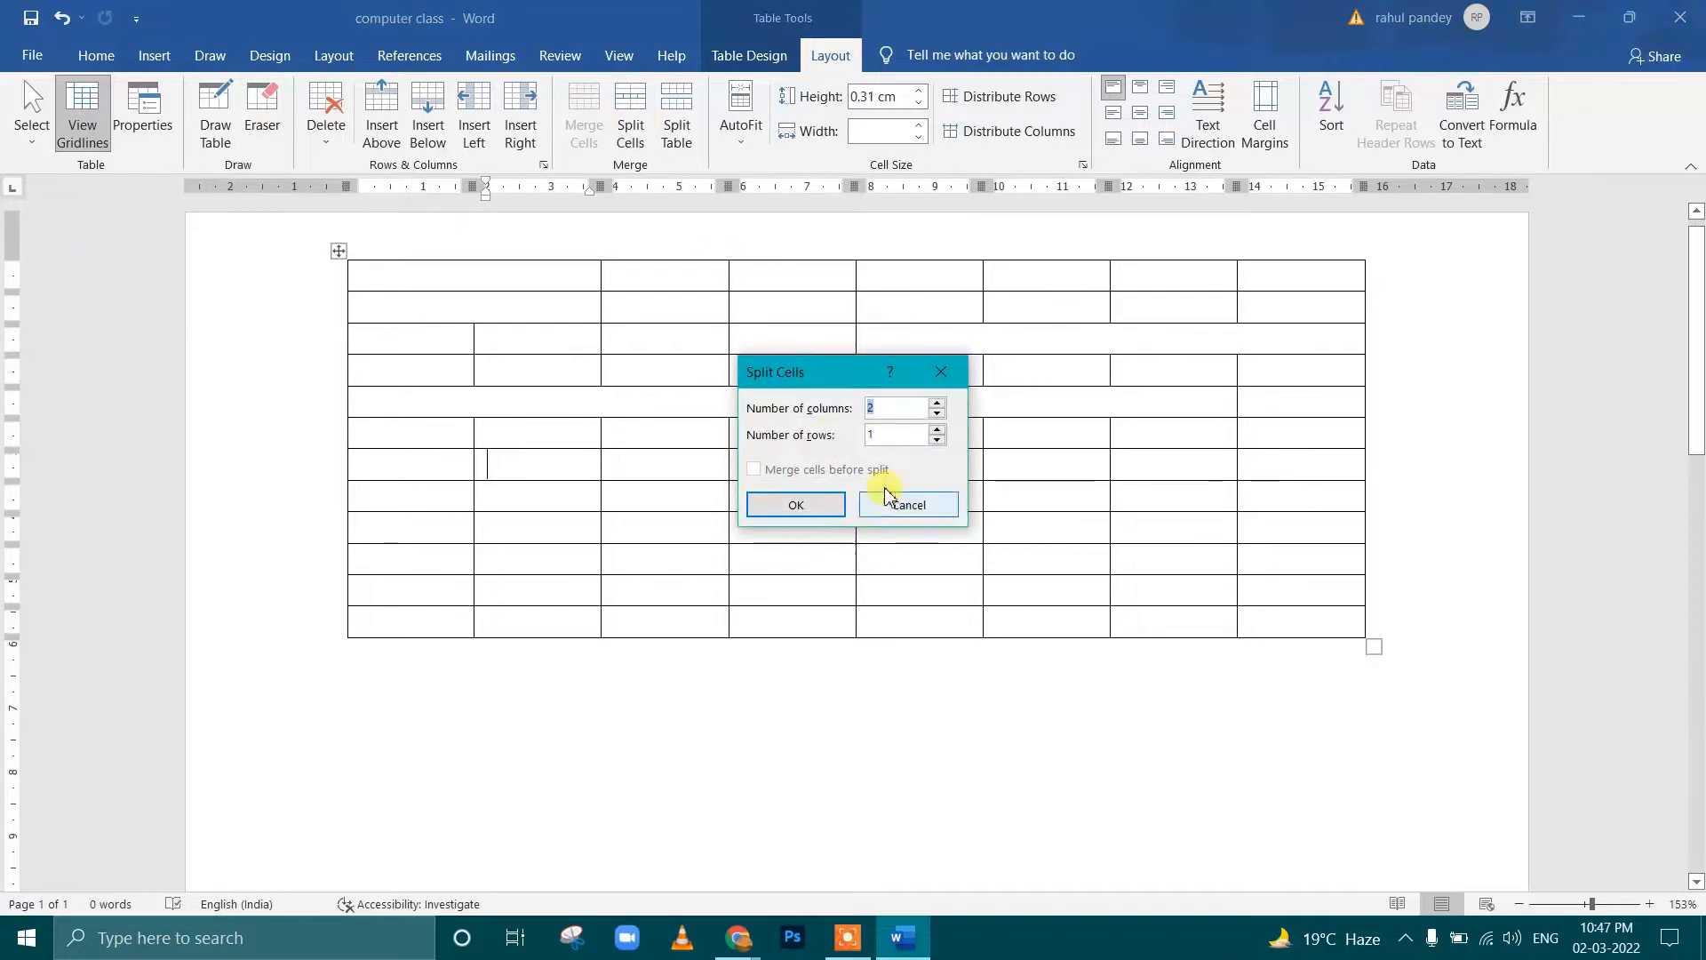
left_click(782, 507)
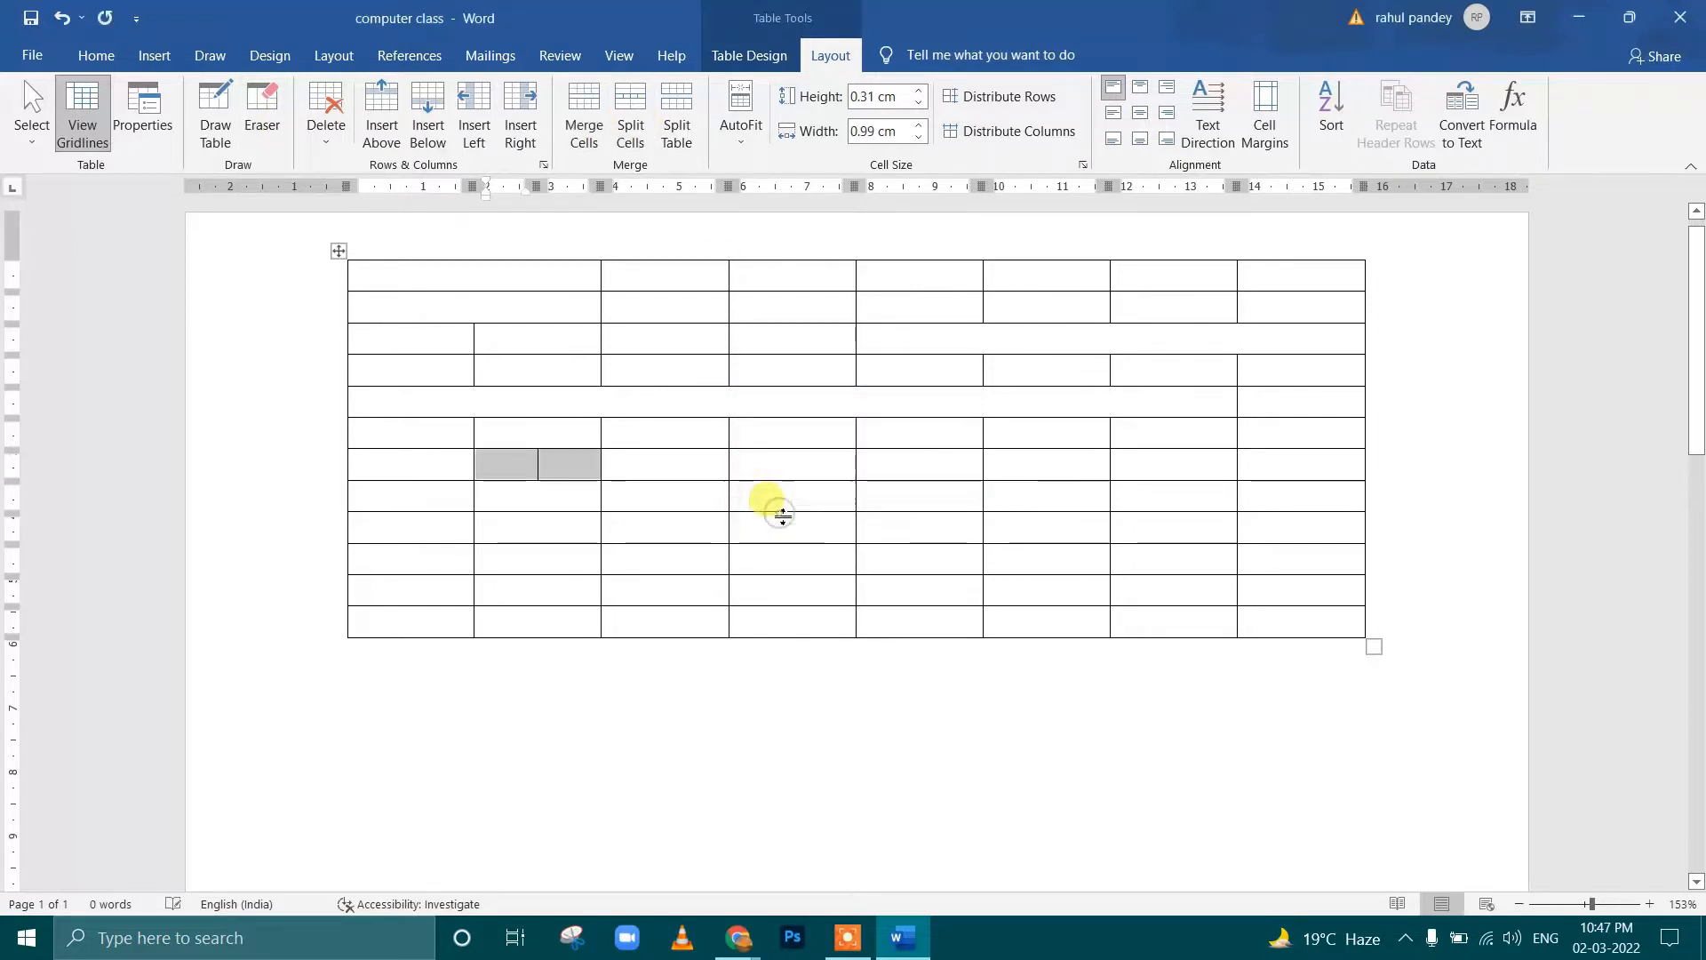
left_click(544, 469)
Split the third-column cells from the second to the ninth row into two columns each
left_click(610, 469)
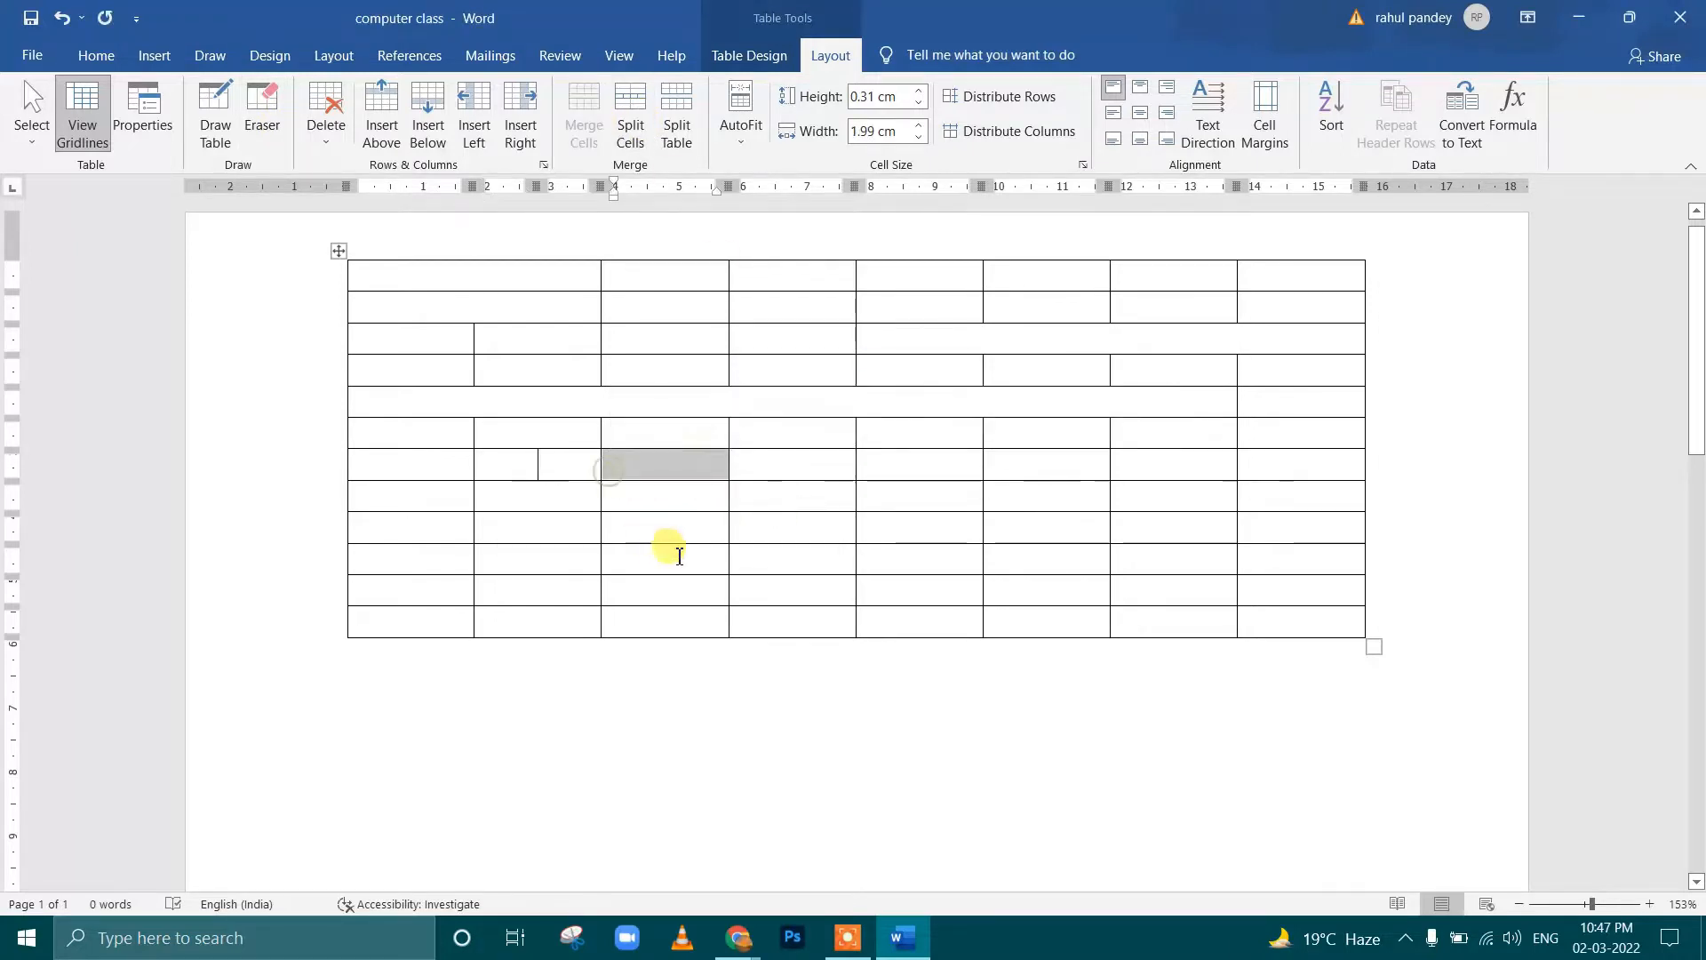
left_click(676, 459)
left_click_drag(680, 305, 679, 526)
left_click(630, 129)
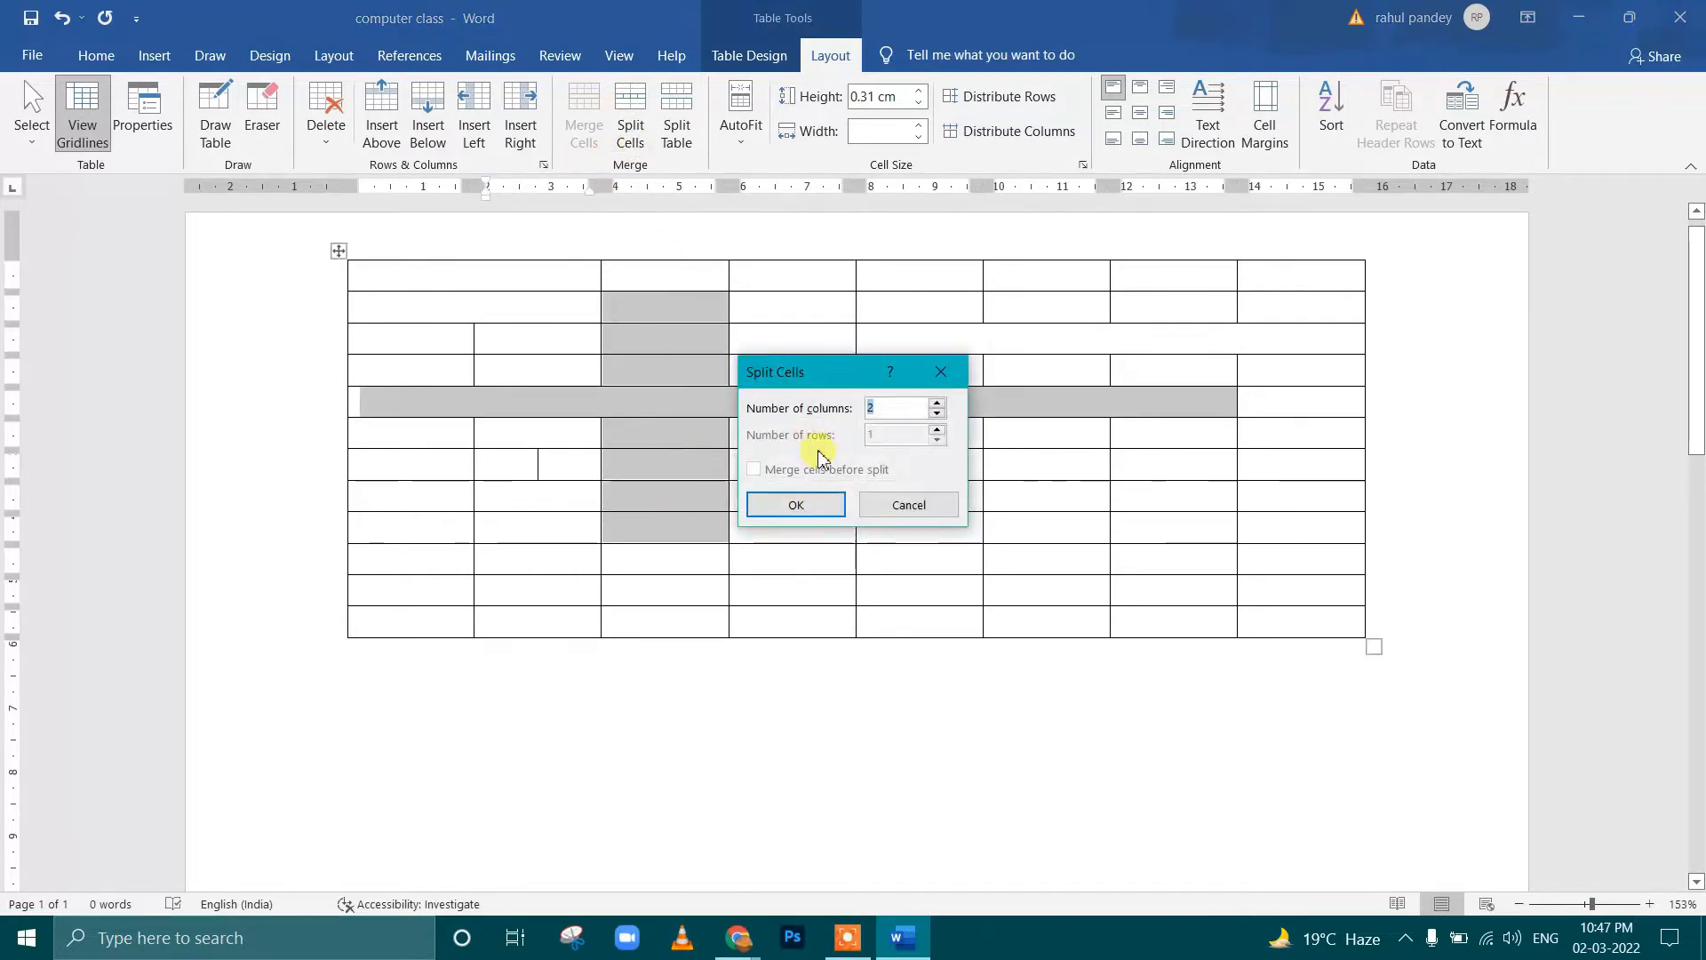
left_click(812, 498)
Split the table into two tables at the seventh row, and undo the split
left_click(705, 457)
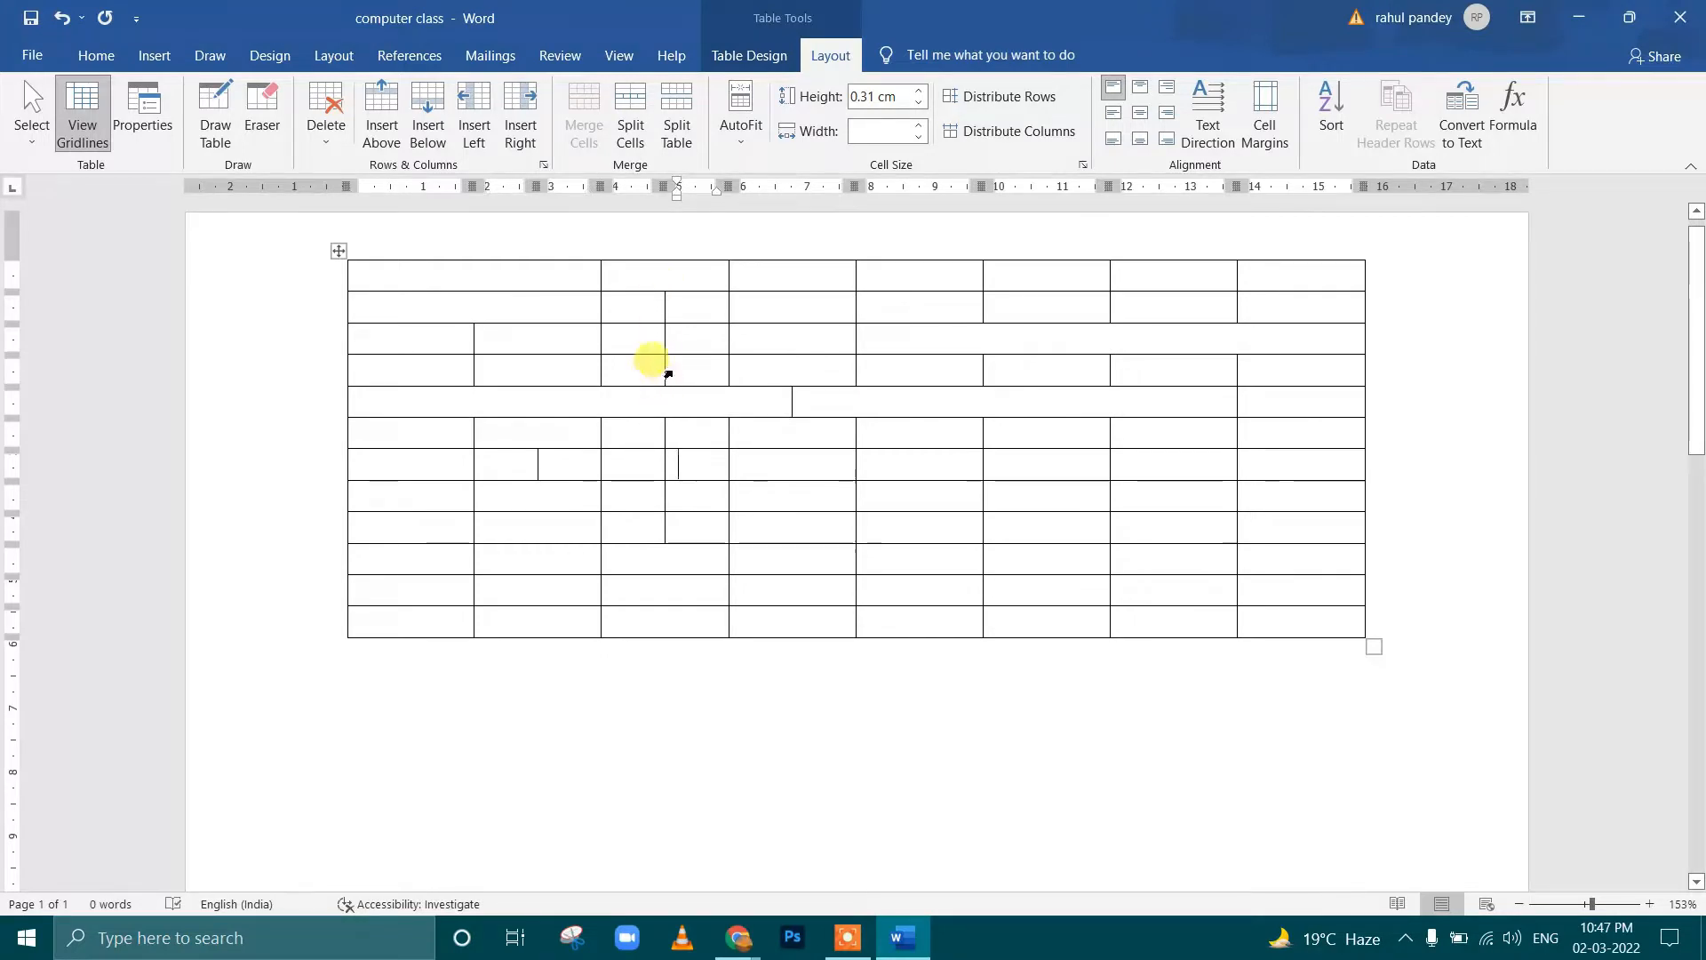
left_click(677, 135)
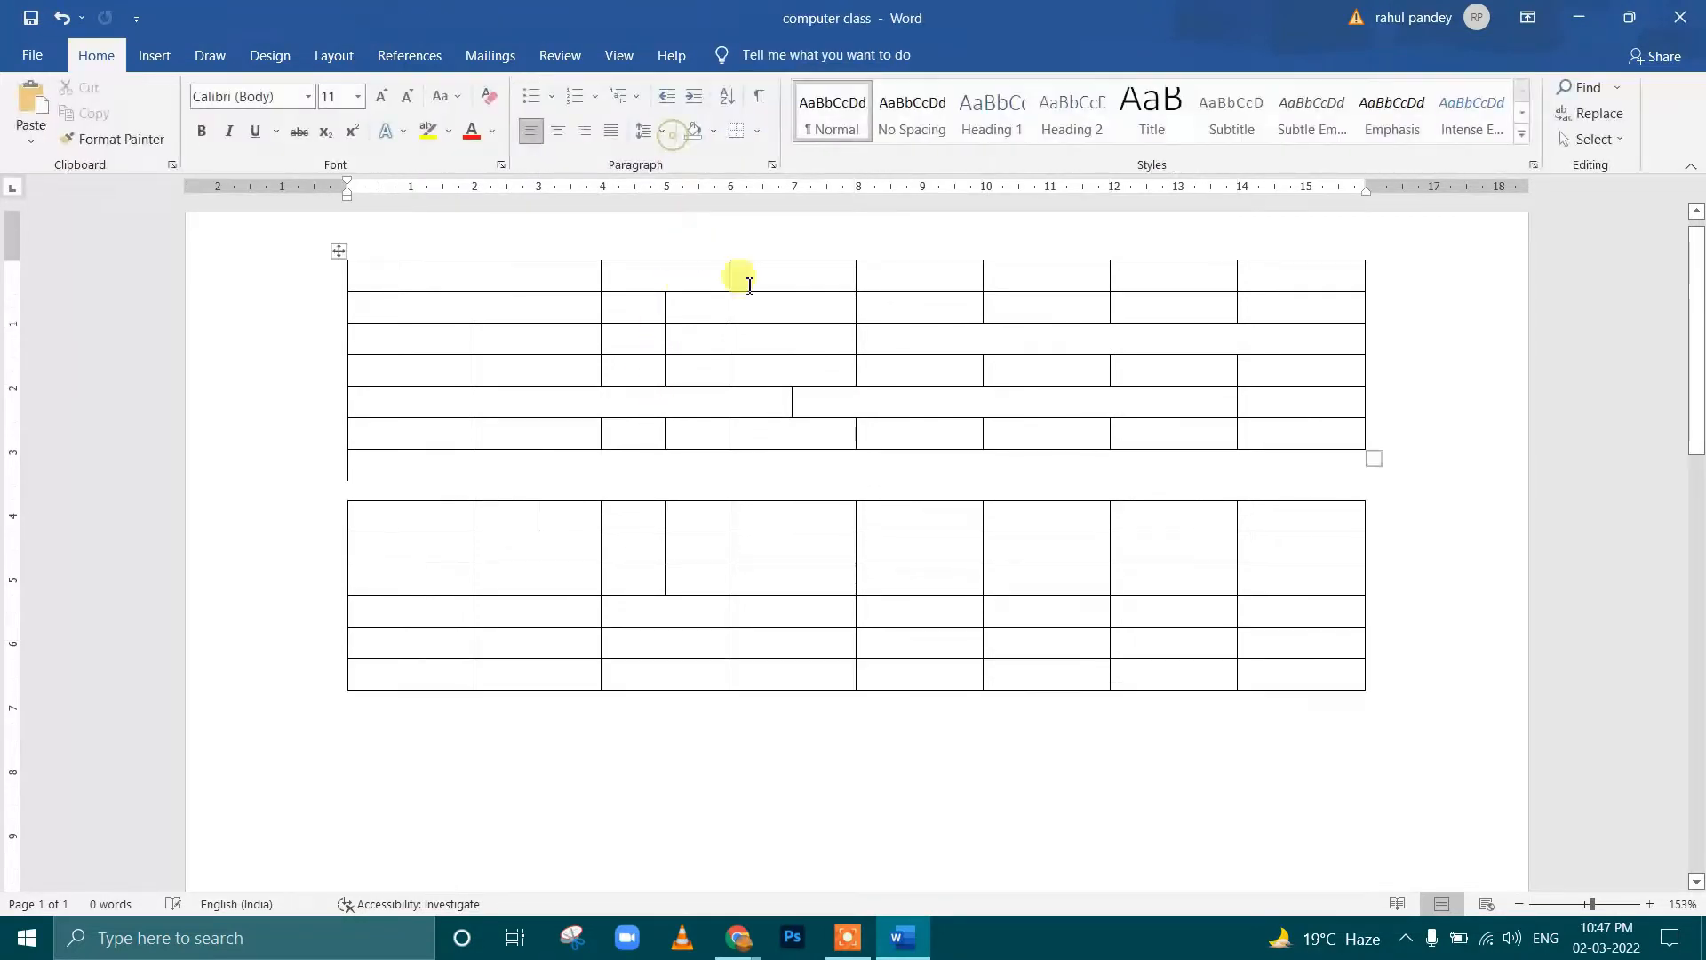
key("ctrl+z")
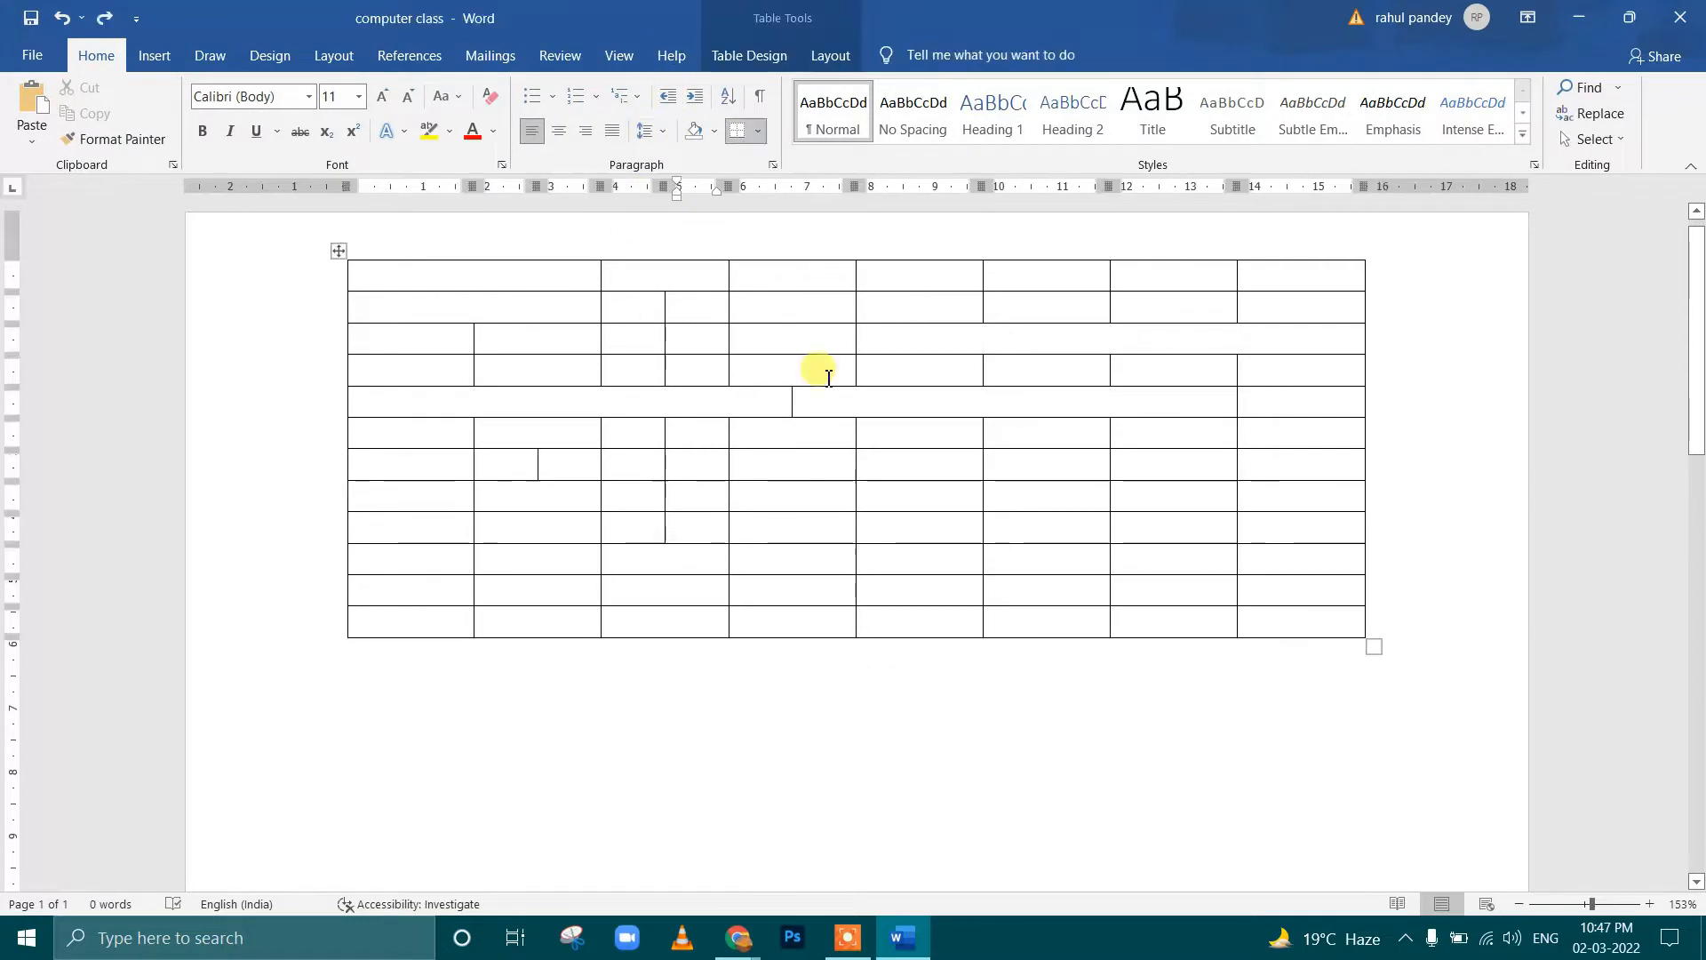
left_click(707, 337)
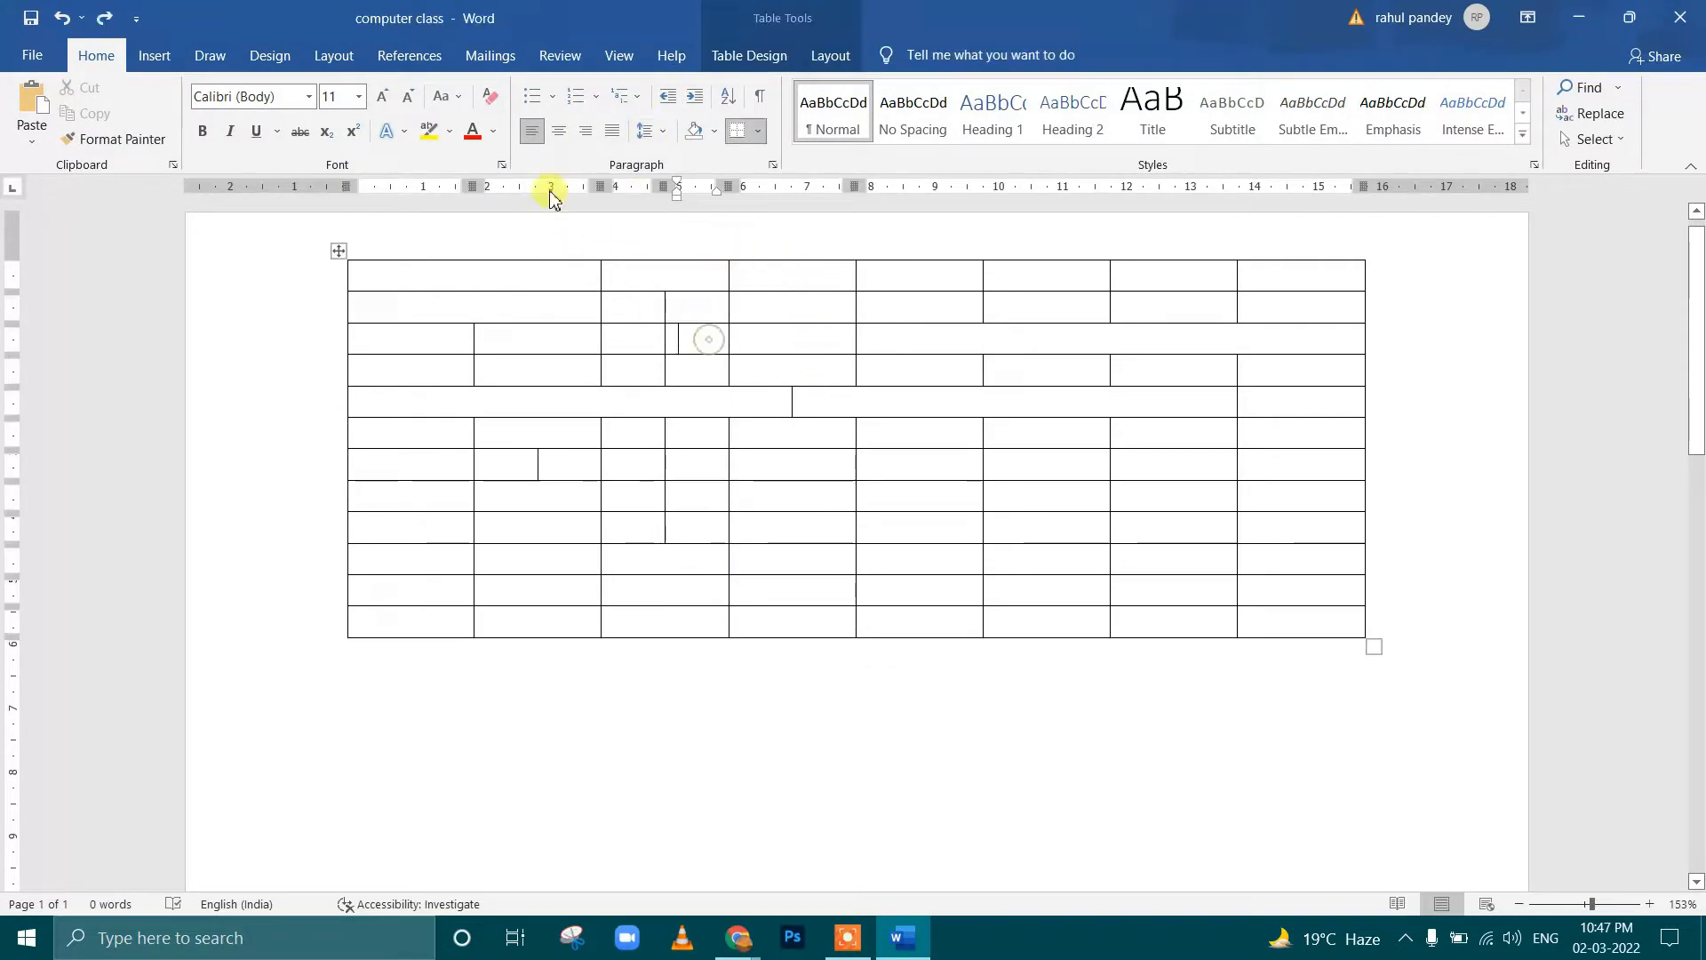
left_click(832, 57)
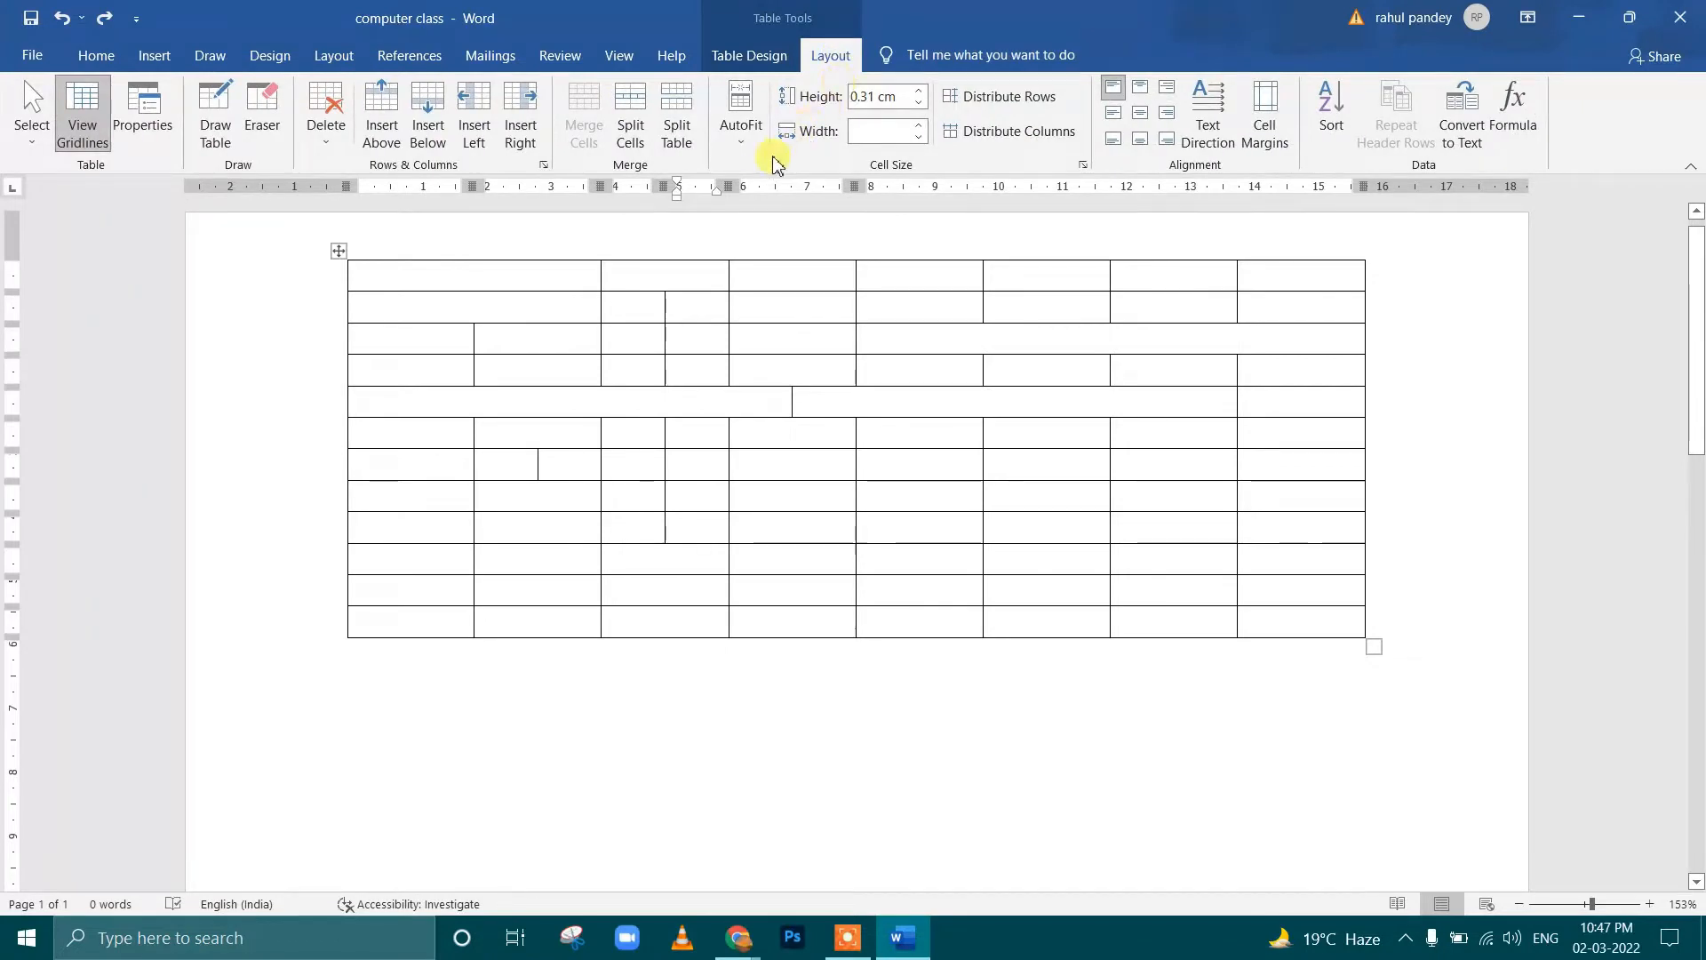
Enter CZCZCXCZXCZXCXCZXC in the second cell of the first row
left_click(672, 274)
type("CZCZ")
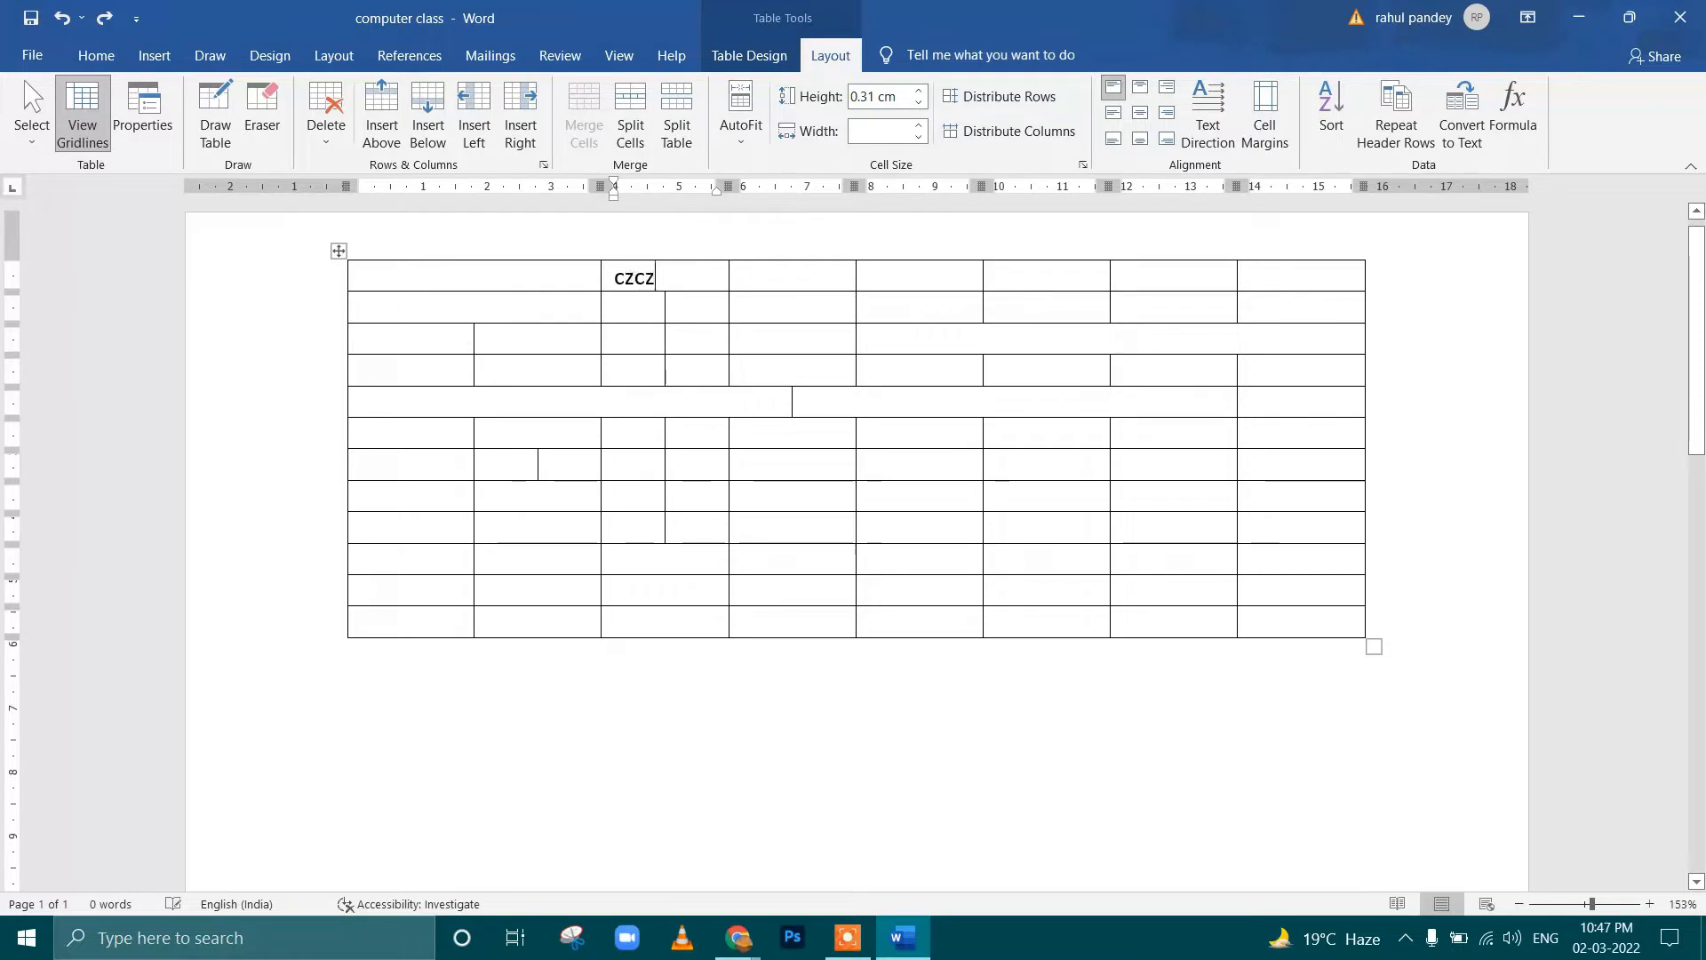
type("CXCZXCZXCXCZXCZXC")
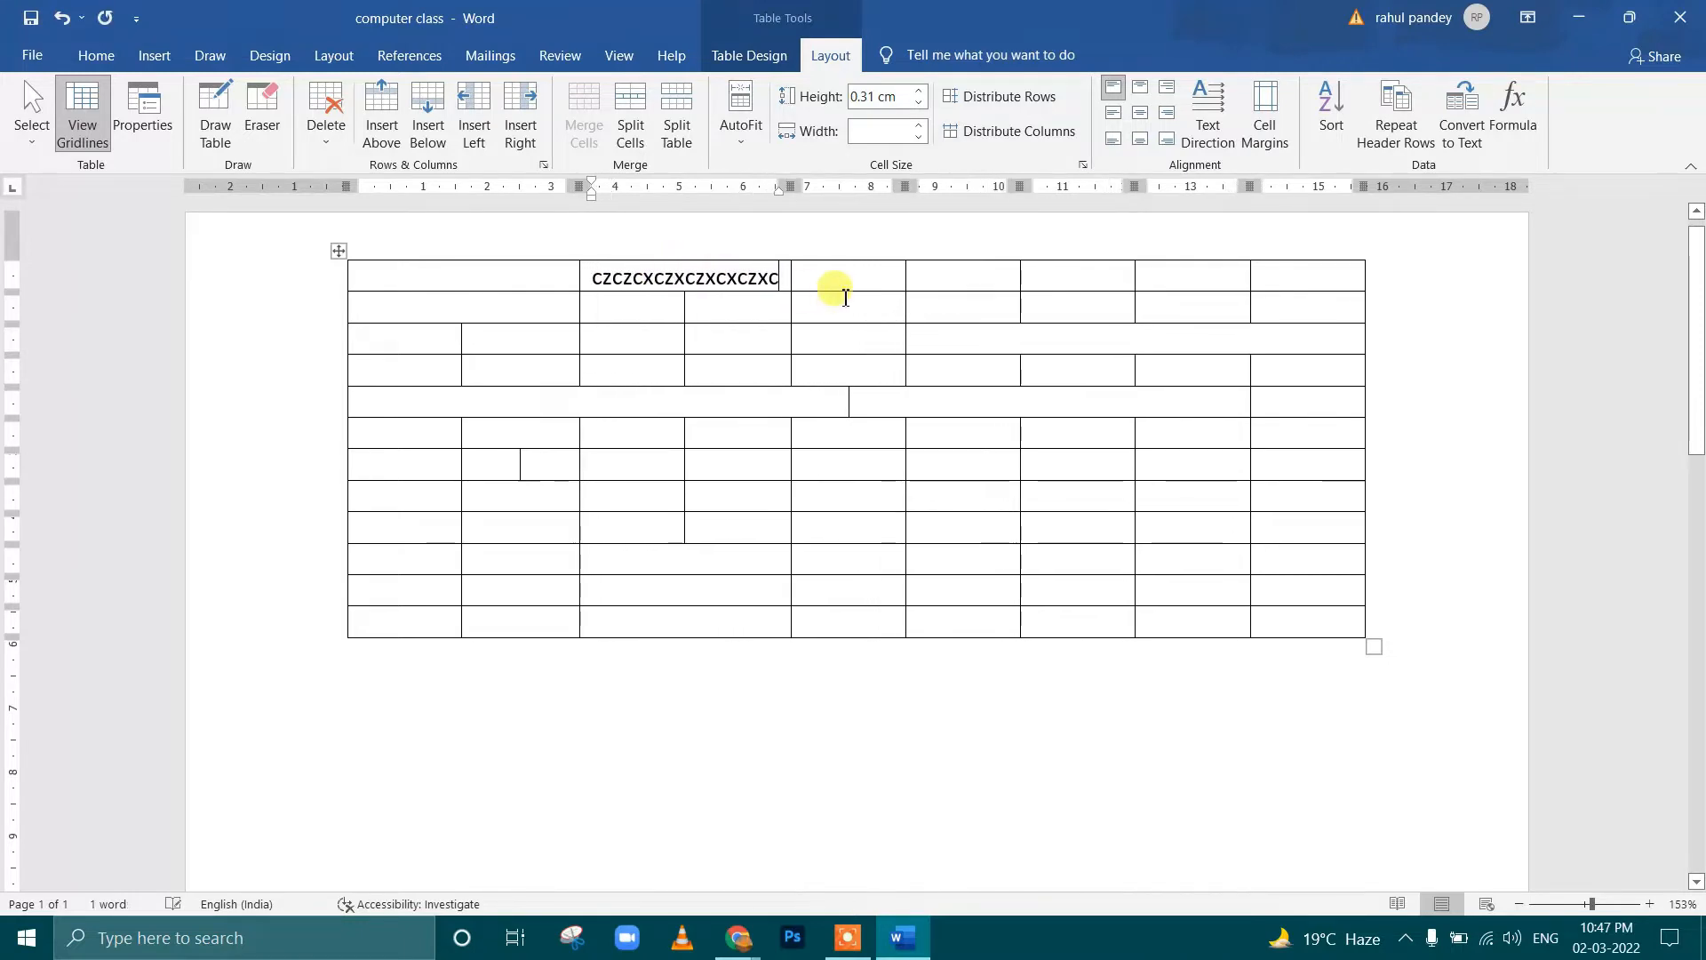
AutoFit the table to its contents, and enlarge the whole table from its lower-right corner
left_click(745, 135)
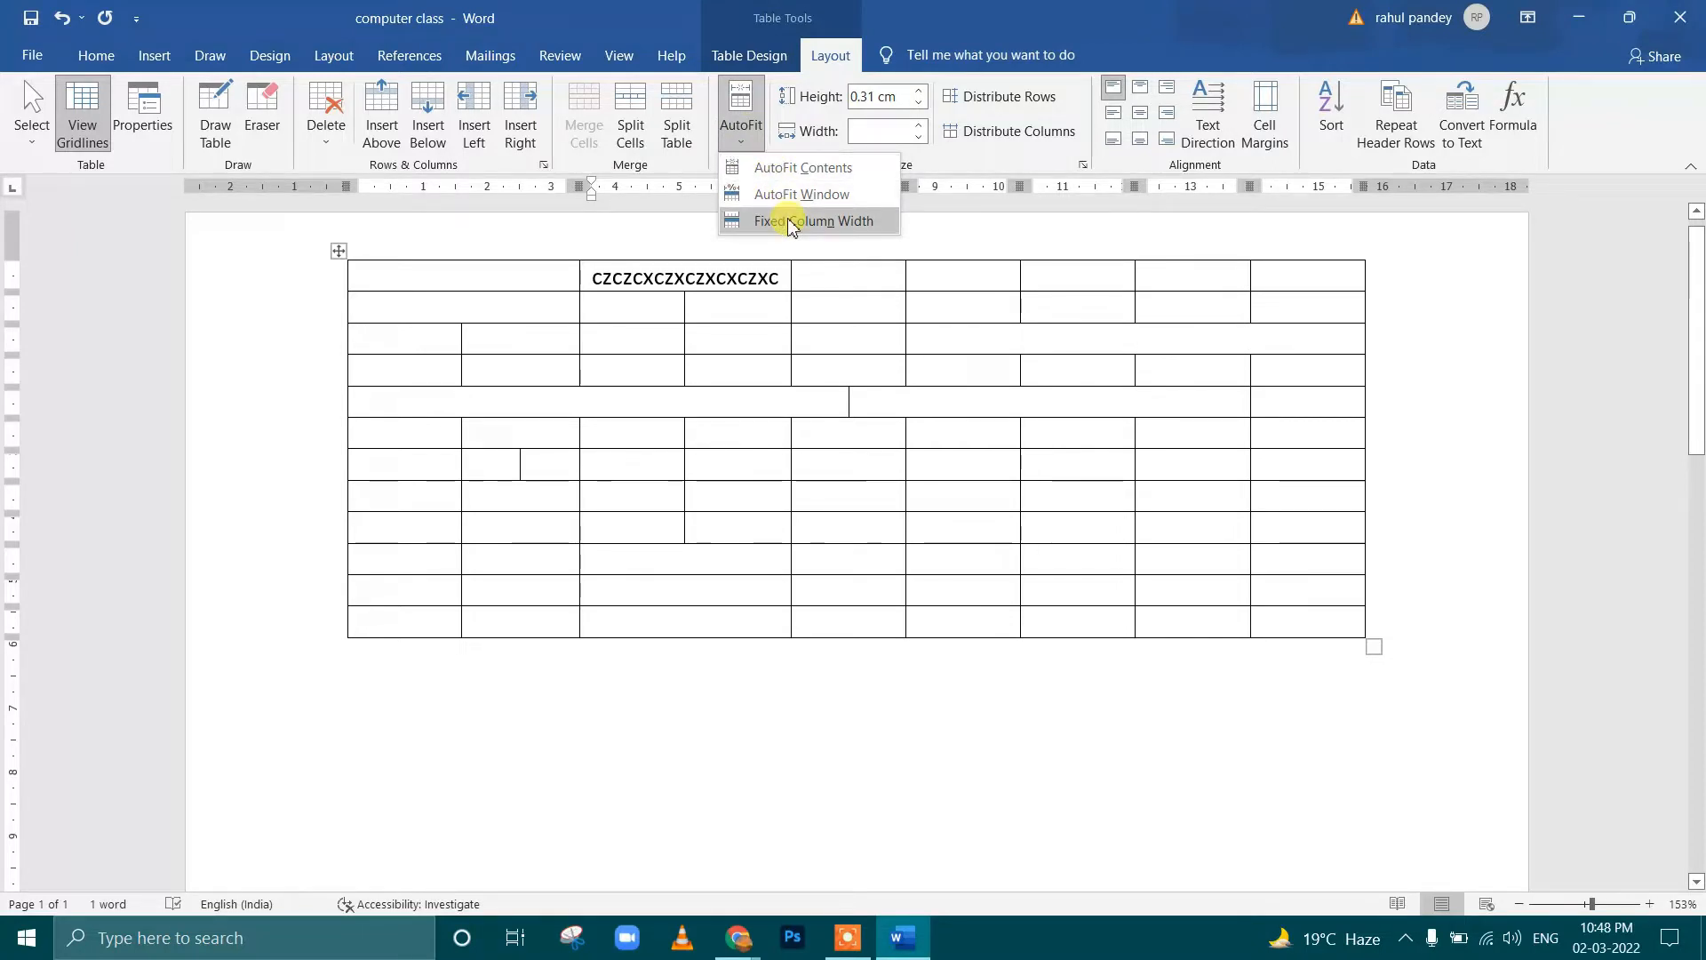
left_click(794, 169)
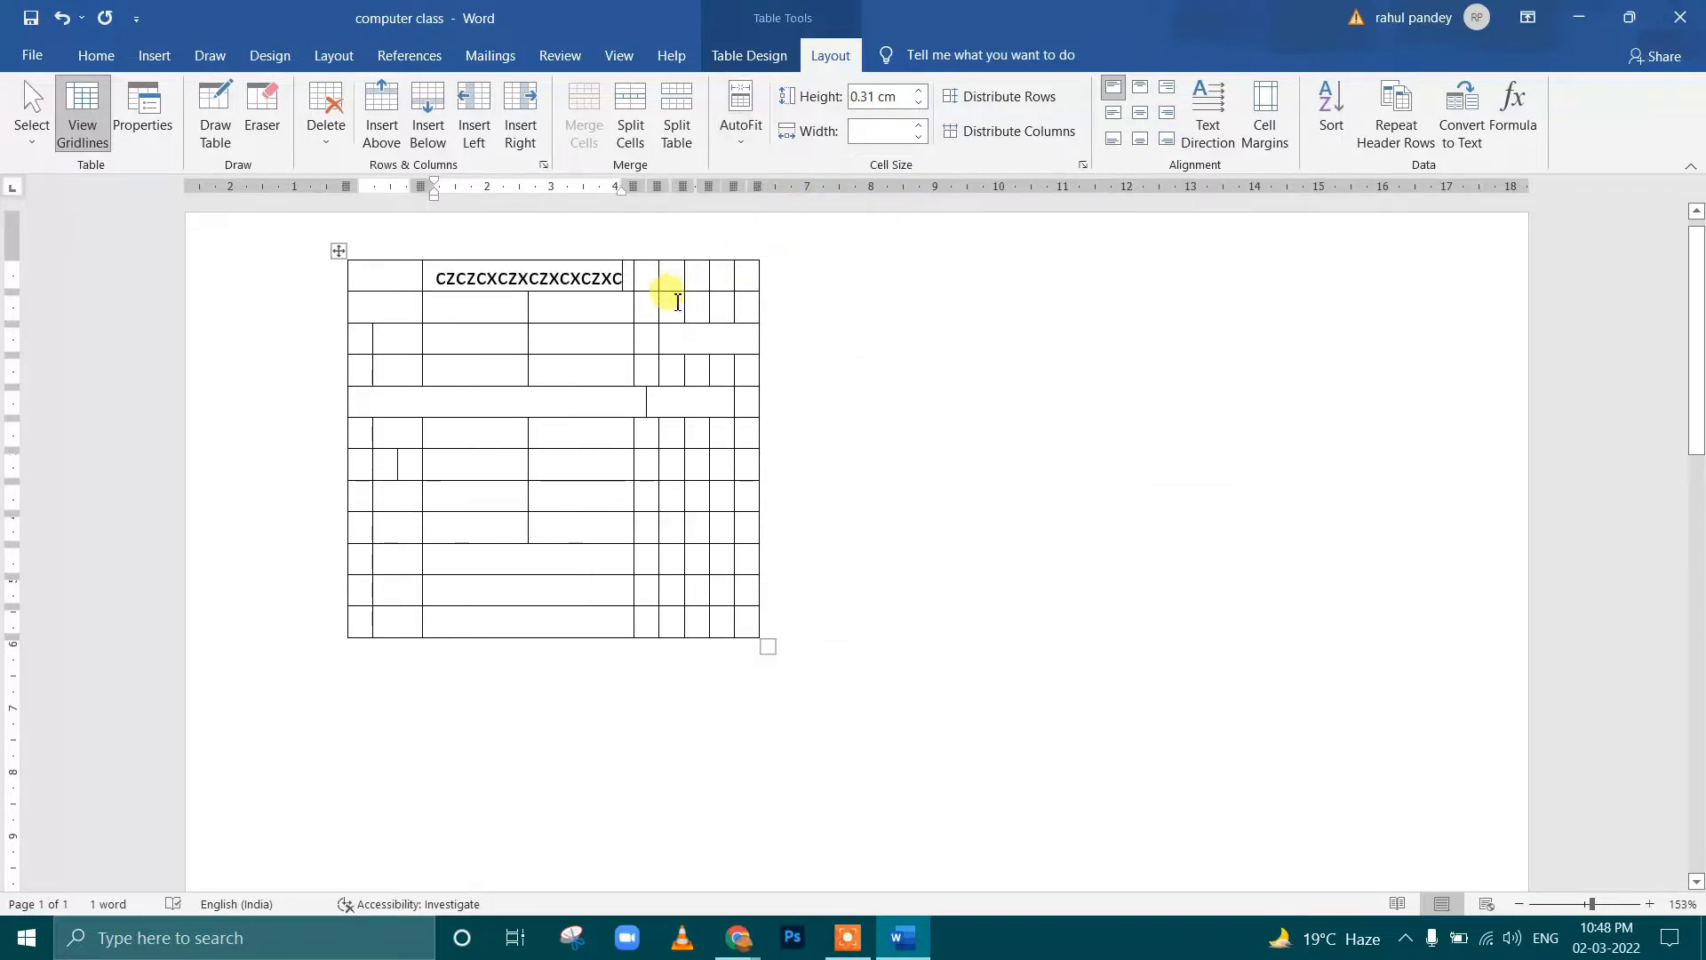
left_click_drag(776, 647, 1282, 736)
Append Z to the first row's text, and enter CXC and ZXC in the two cells directly below it
left_click(770, 281)
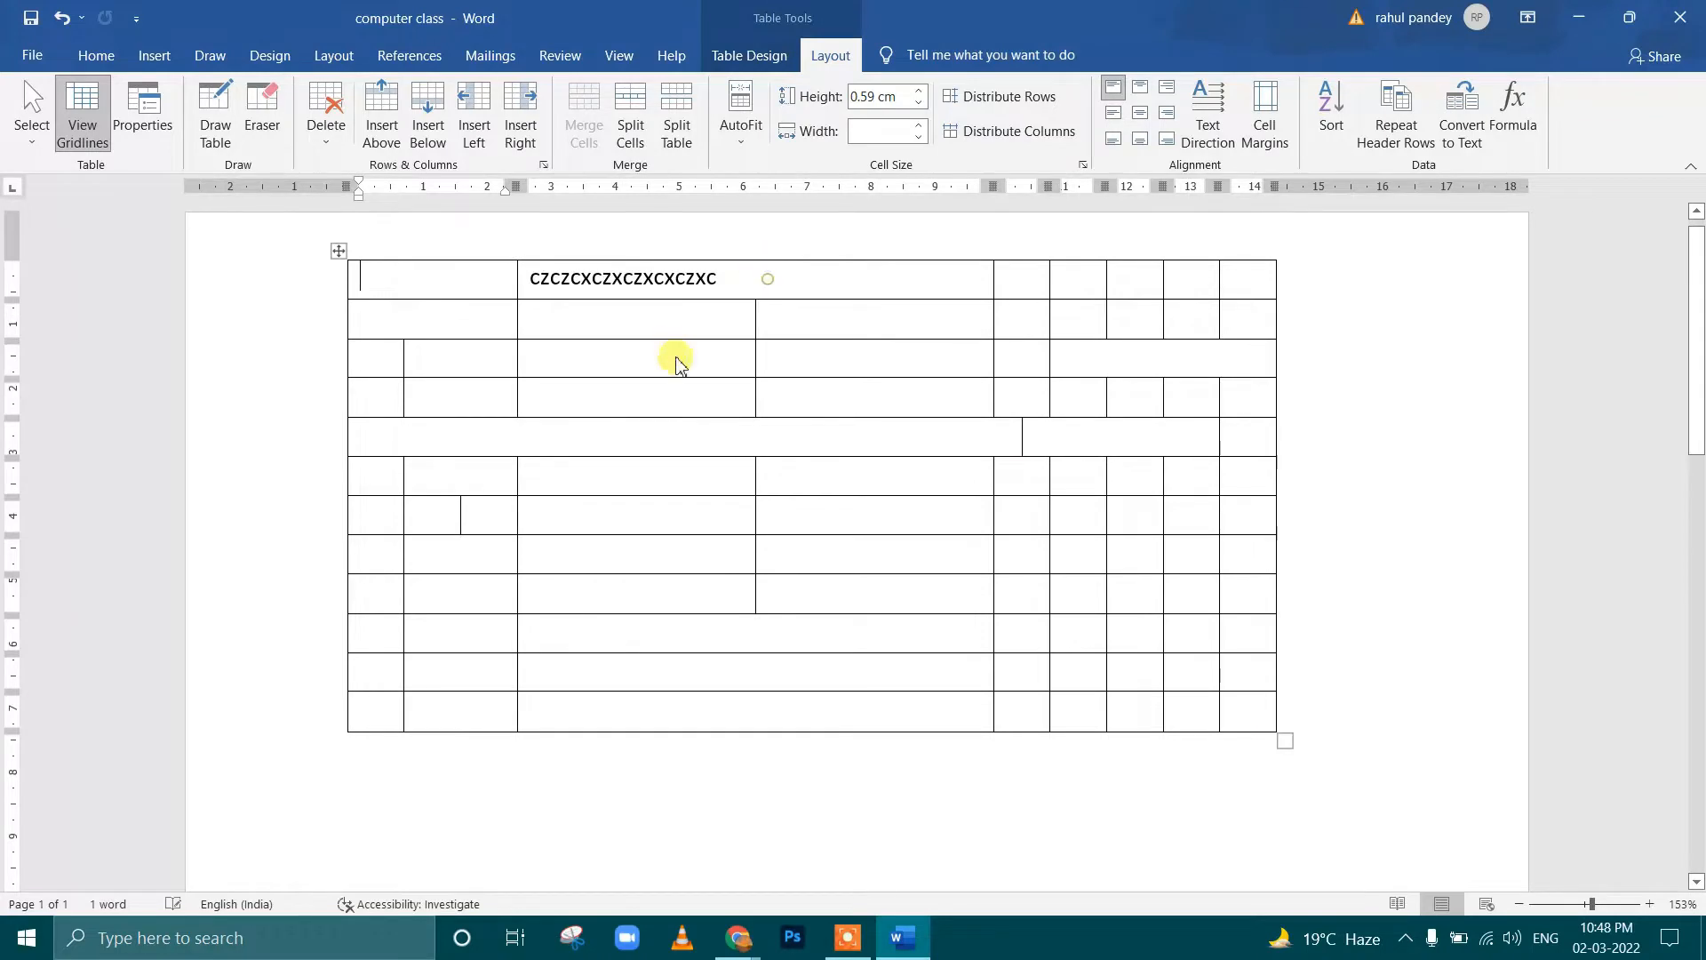
type("Z")
left_click(674, 323)
type("CXC")
left_click(702, 364)
type("ZXC")
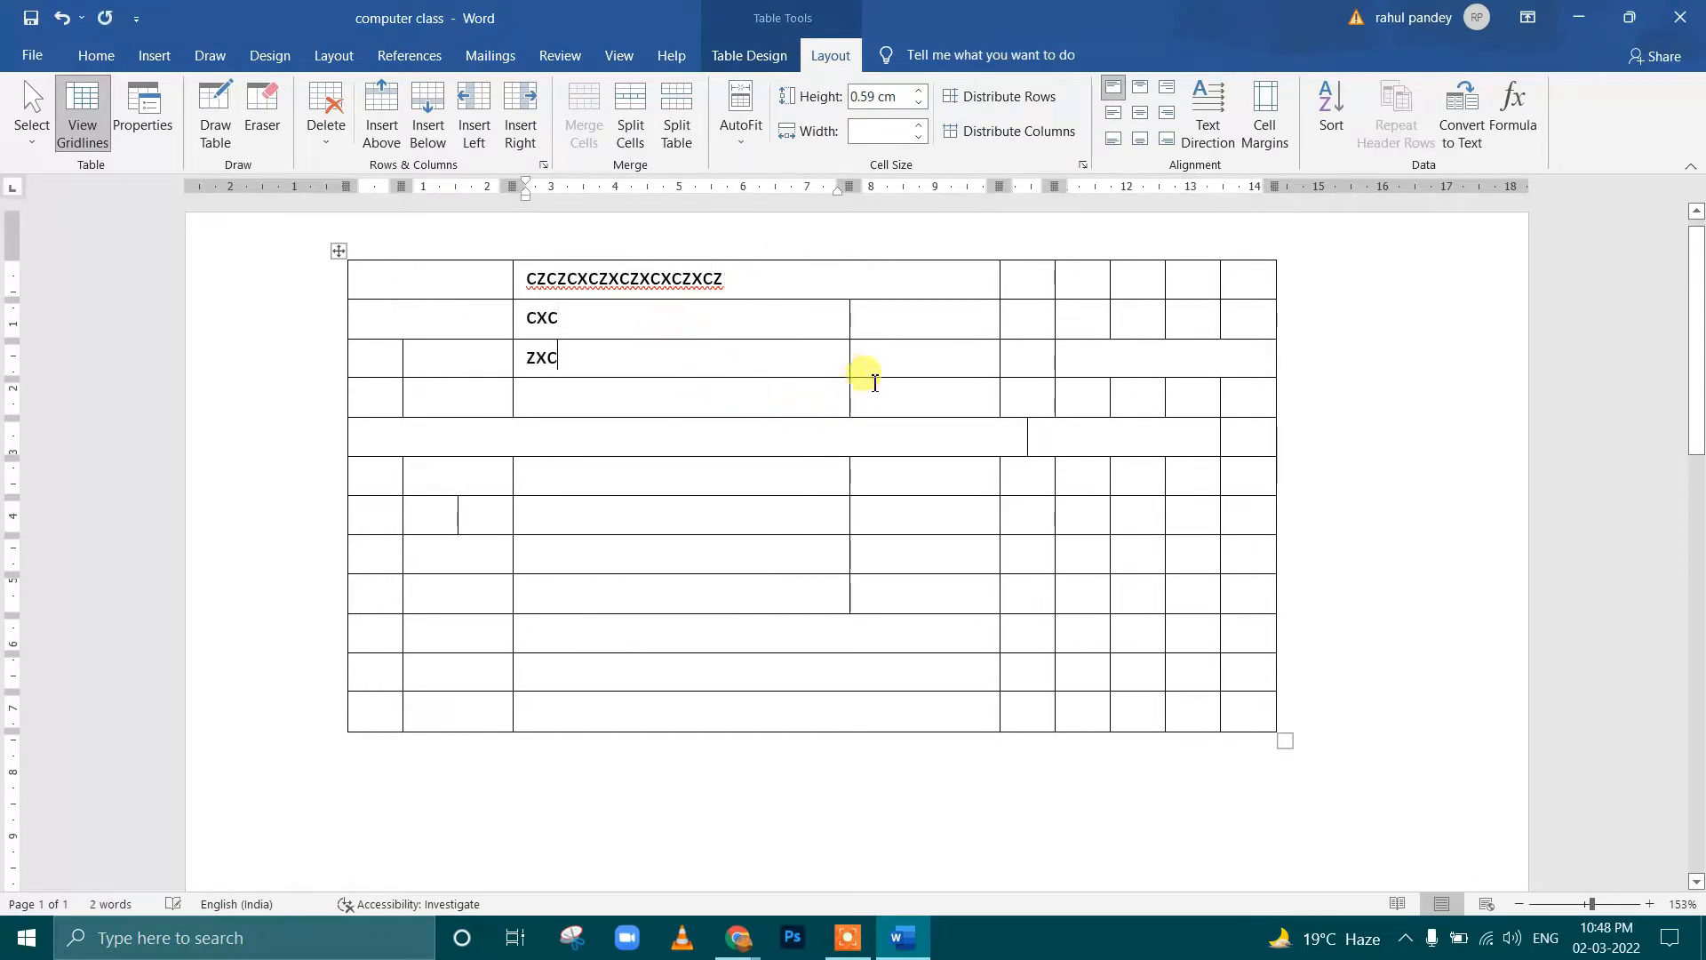
Enter ZXC in the third row beside the existing ZXC, and ZCXC and ZXC in the second row's next two cells
left_click(872, 365)
type("ZXC")
left_click(902, 321)
type("ZCXC")
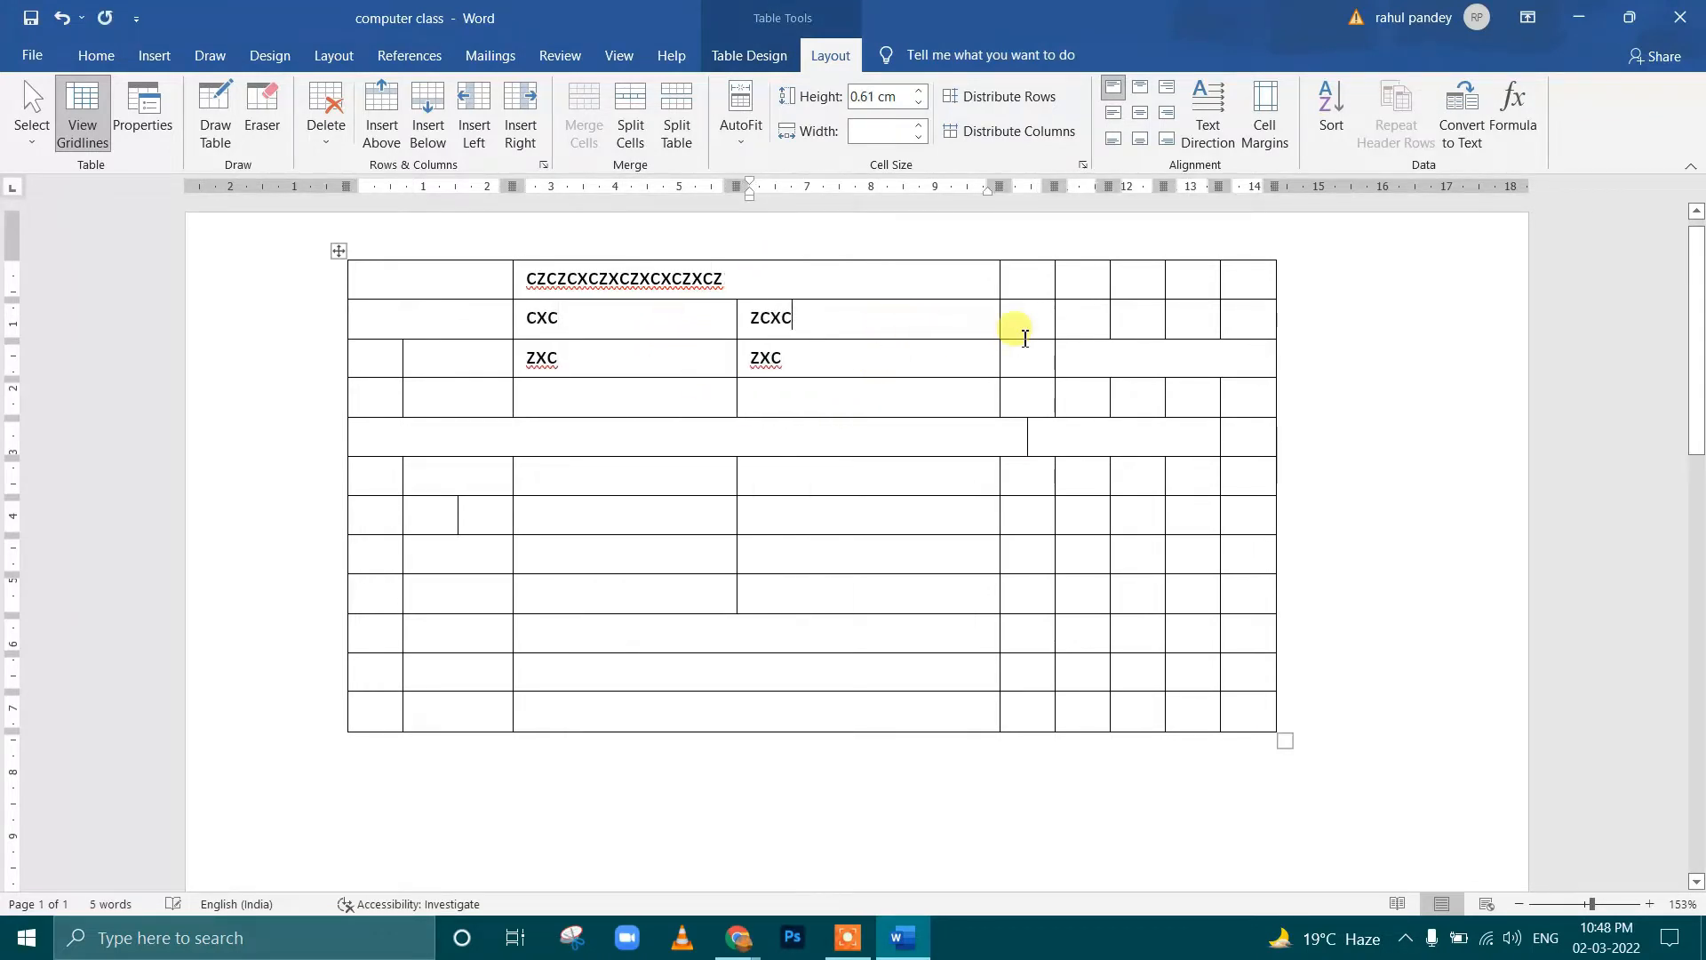
left_click(1022, 320)
type("ZXC")
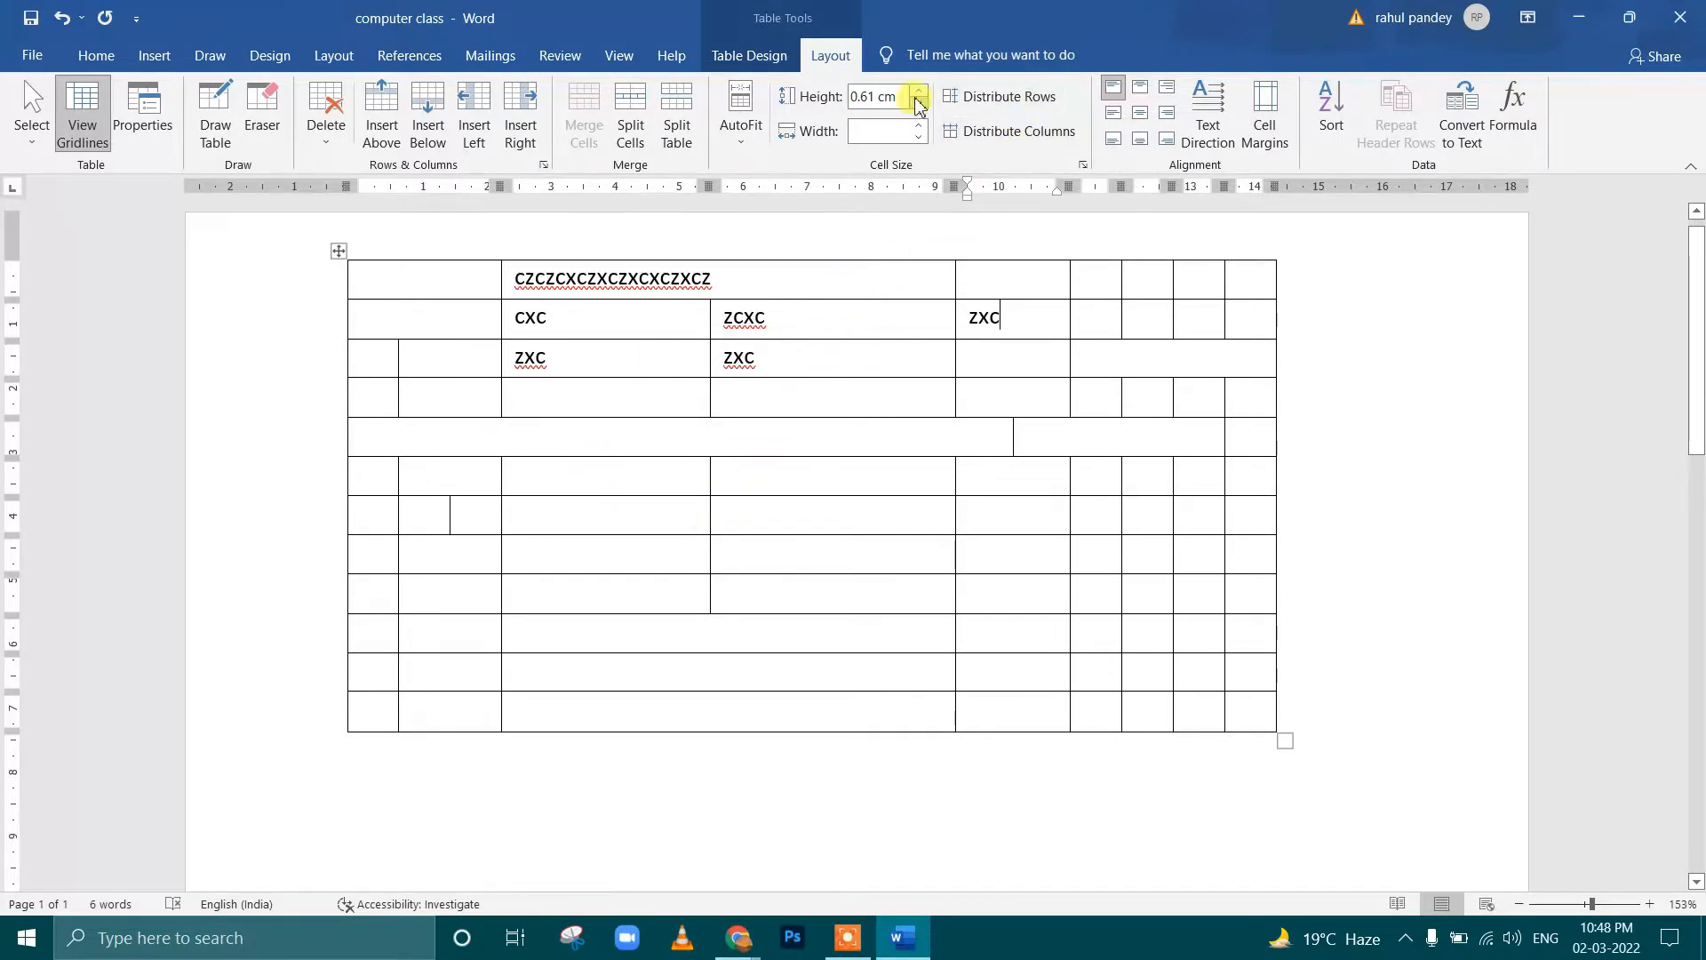
Distribute the table's rows evenly, and merge the third and fourth column cells of rows six to ten
left_click(975, 97)
left_click(1031, 277)
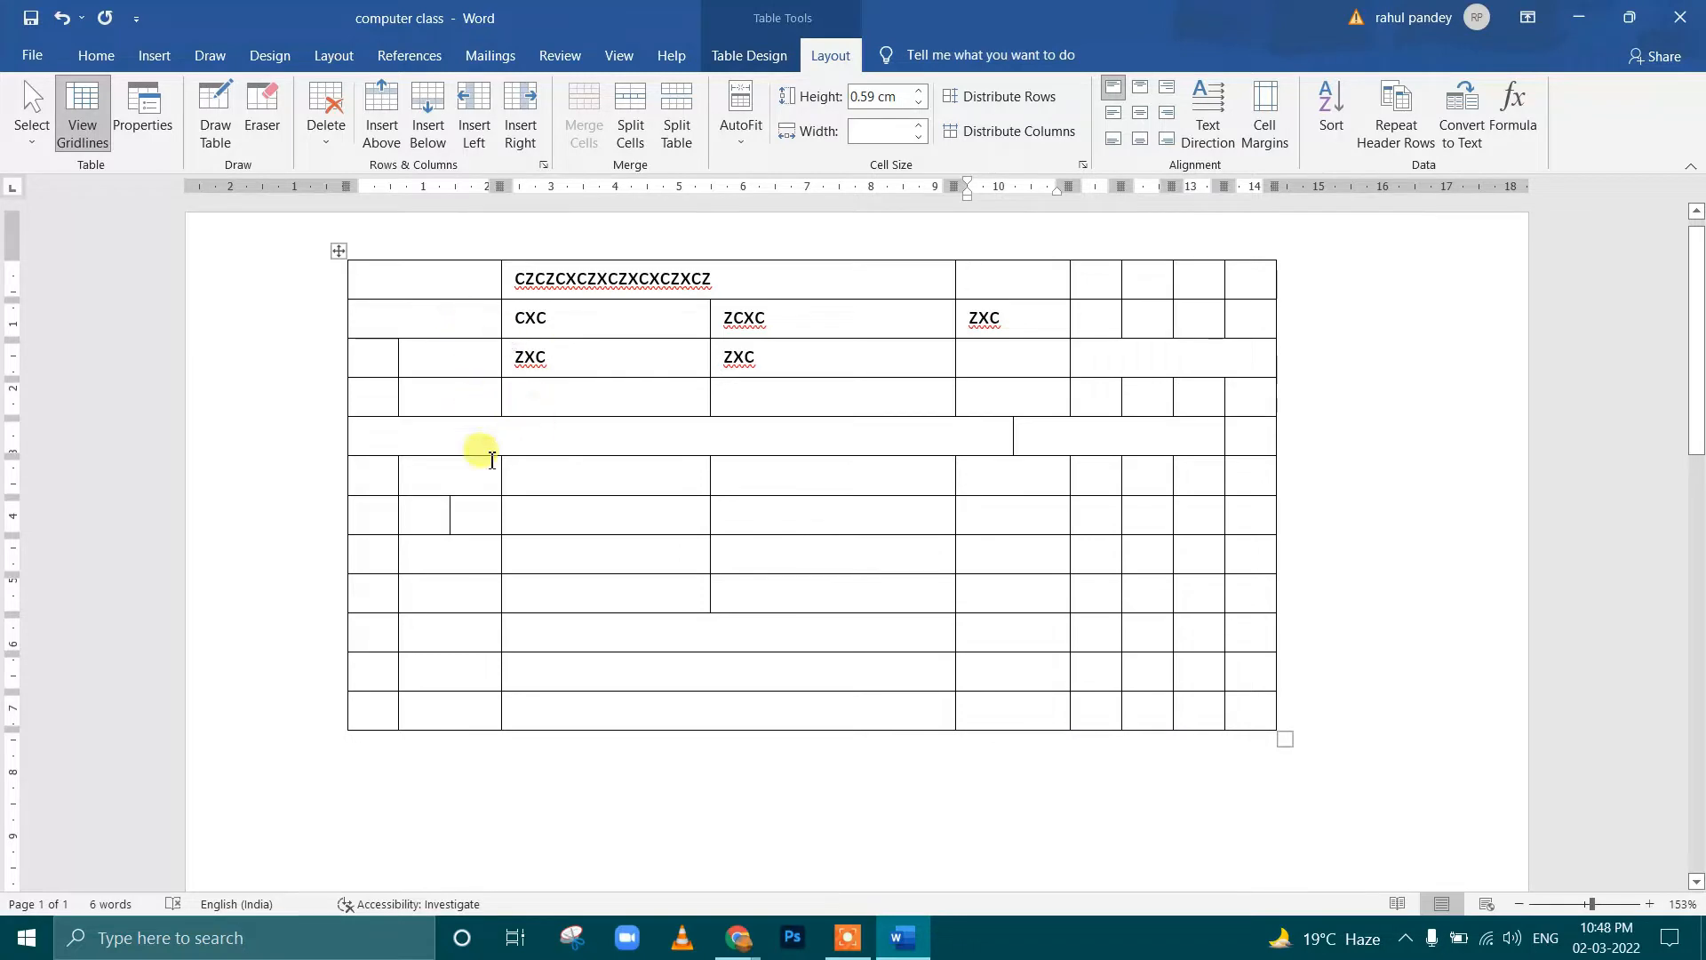
mouse_move(551, 472)
left_mouse_down()
mouse_move(583, 563)
mouse_move(667, 595)
mouse_move(982, 635)
left_mouse_up()
left_click(584, 114)
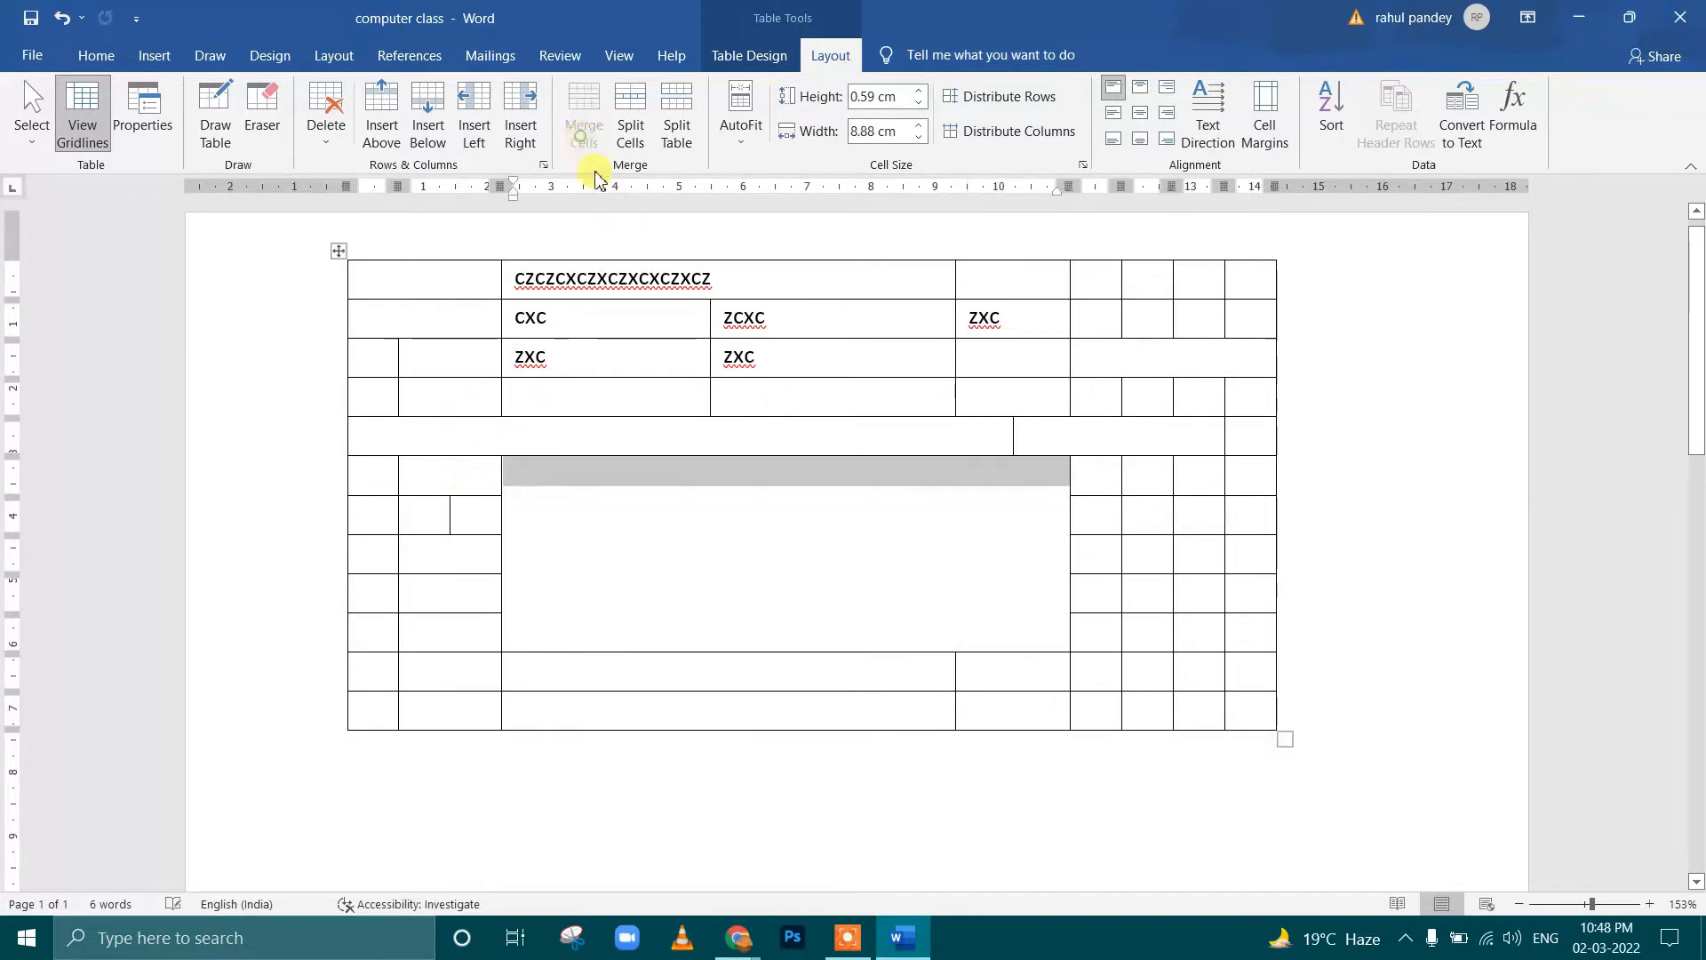
Enter a first name in the large merged cell and move it down with three line breaks
left_click(736, 566)
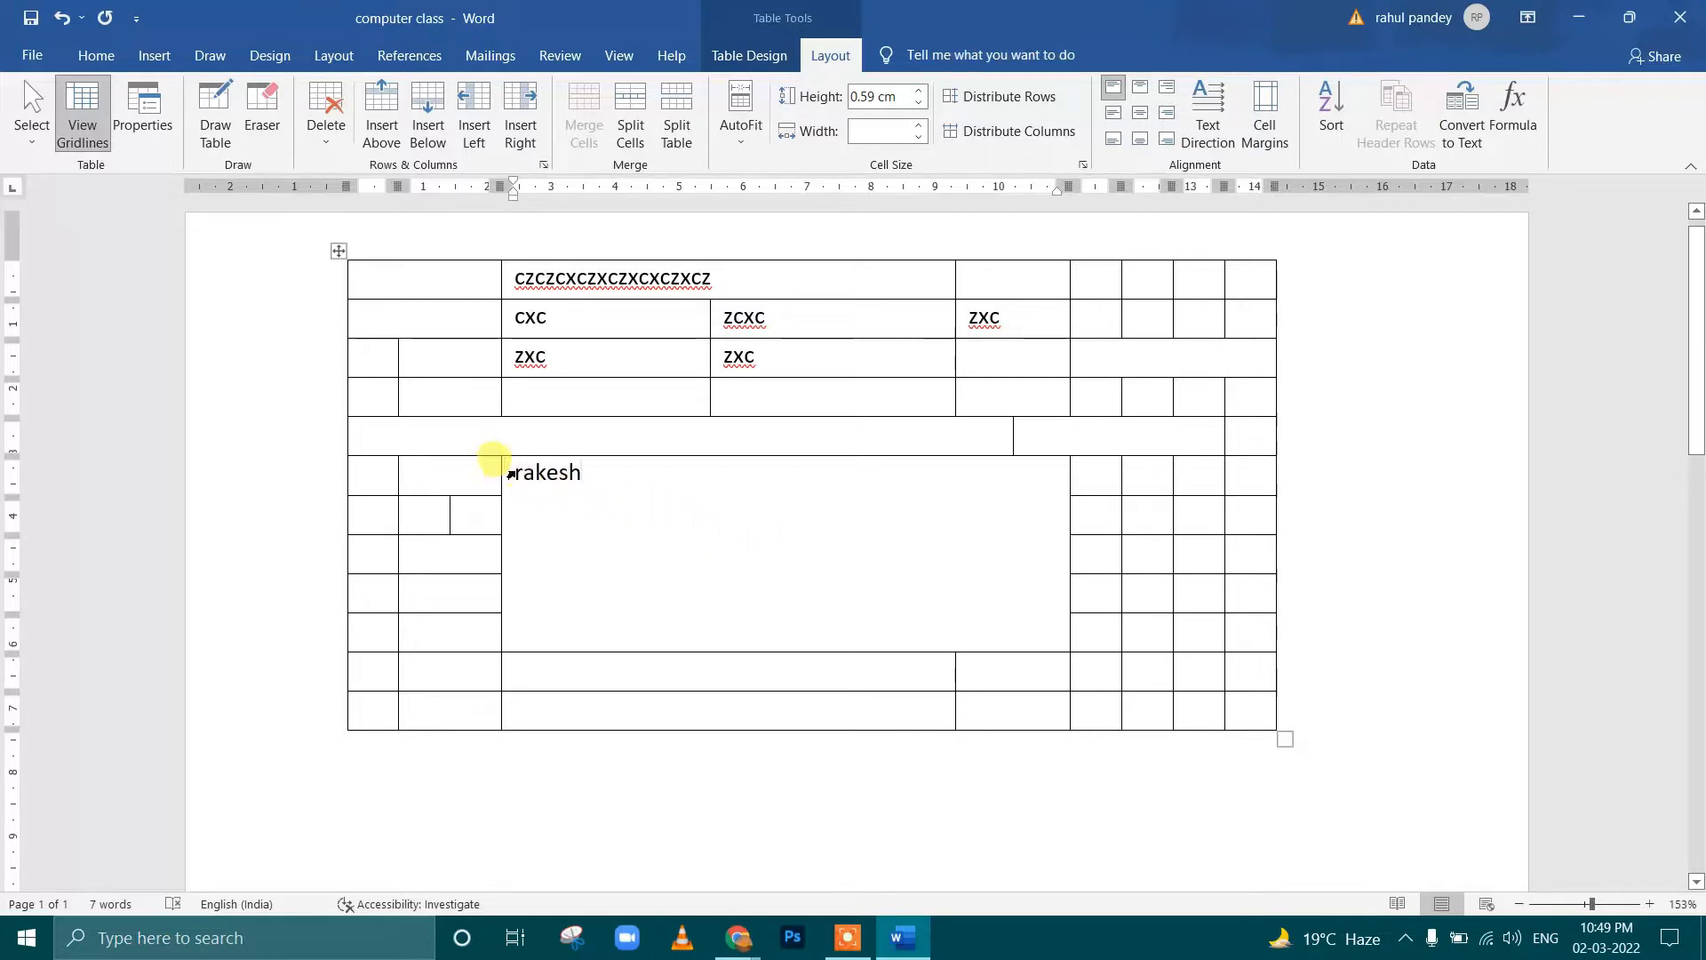
key("Return")
key("Return")
key("Return")
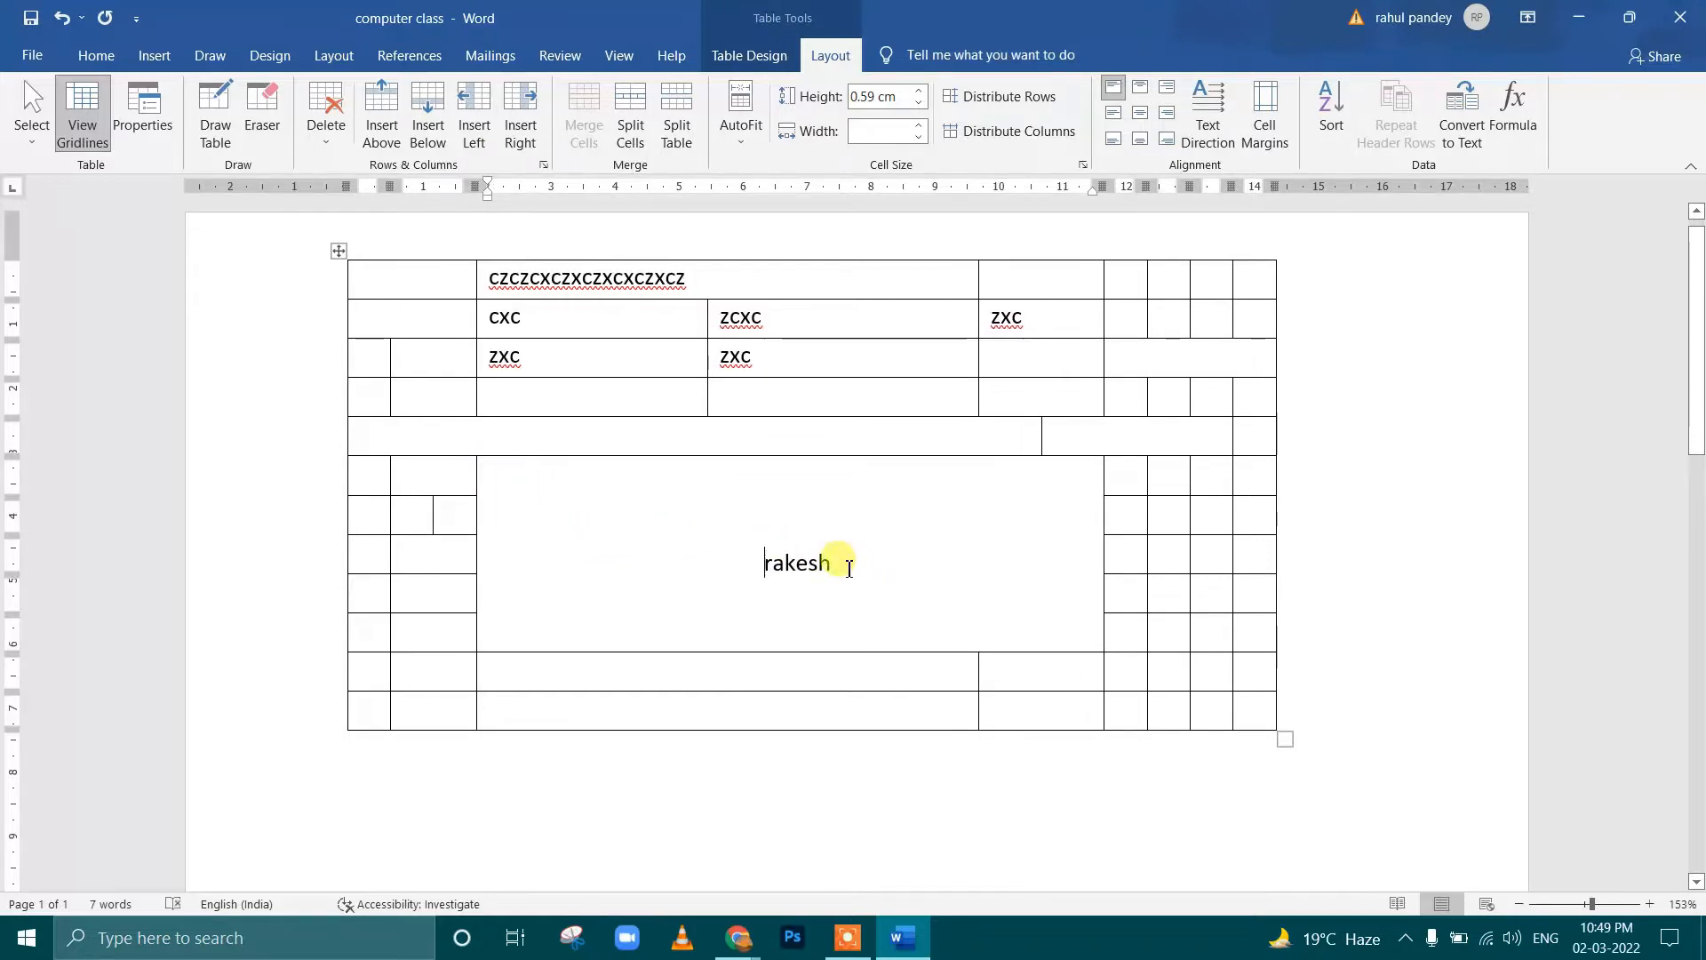
Try different top, centre and bottom cell alignments on the name in the merged cell, ending with Align Top Left
left_click_drag(860, 572, 751, 558)
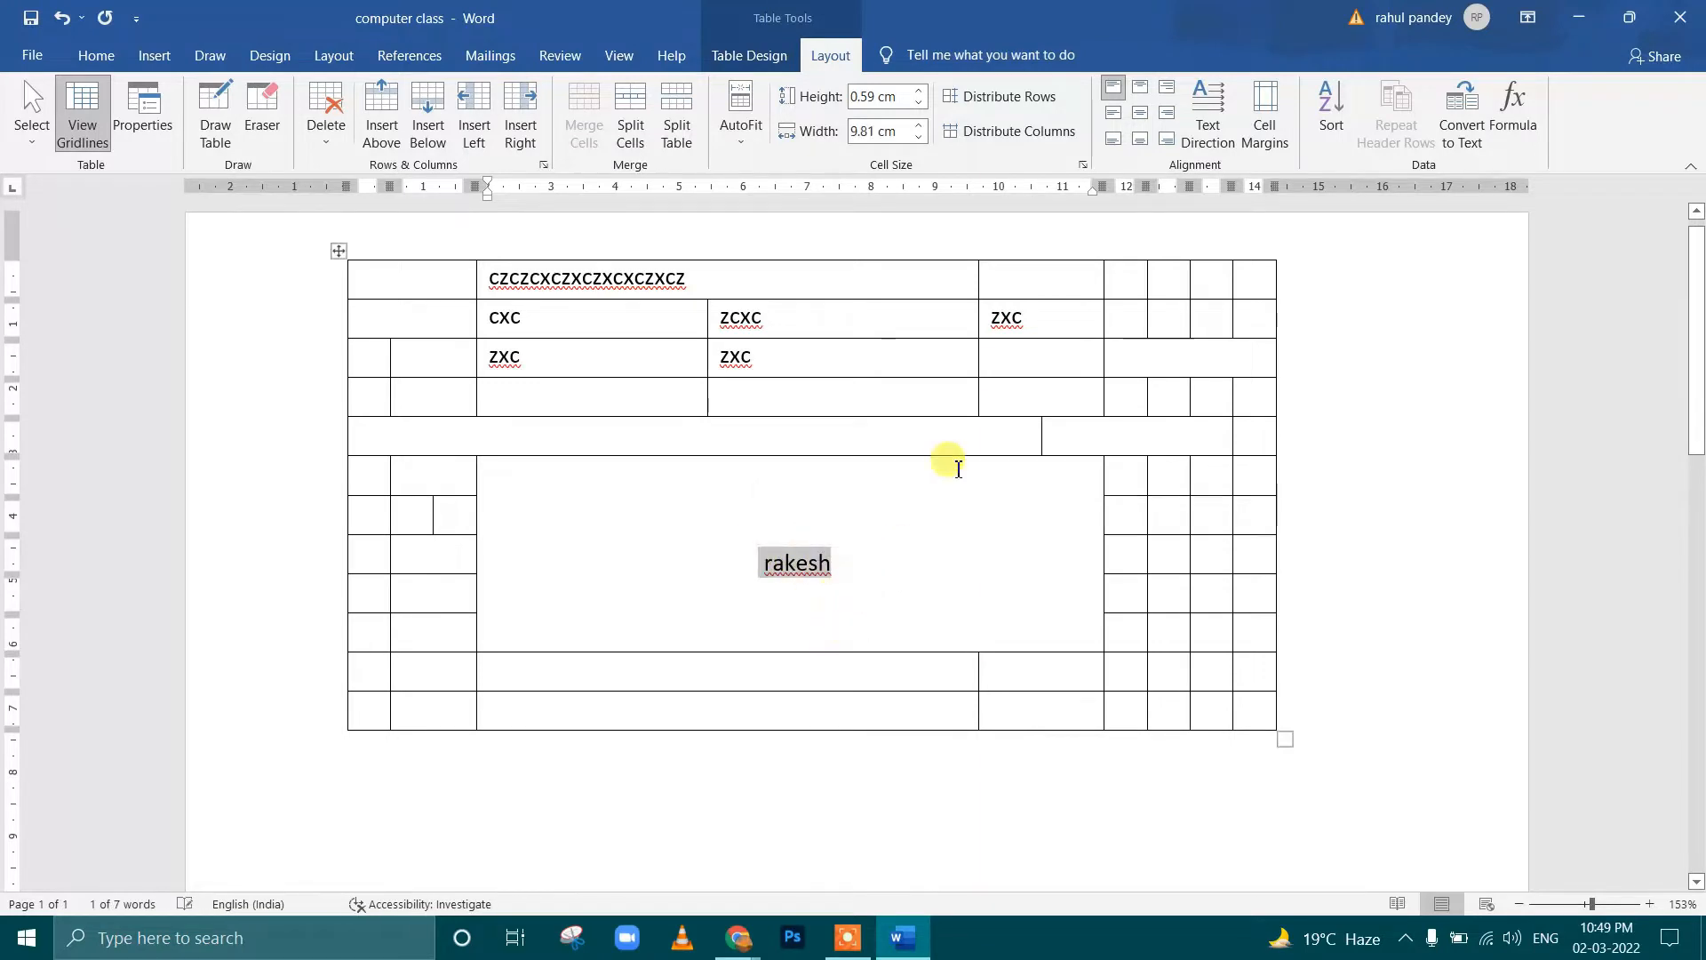
left_click(1142, 89)
left_click(1166, 93)
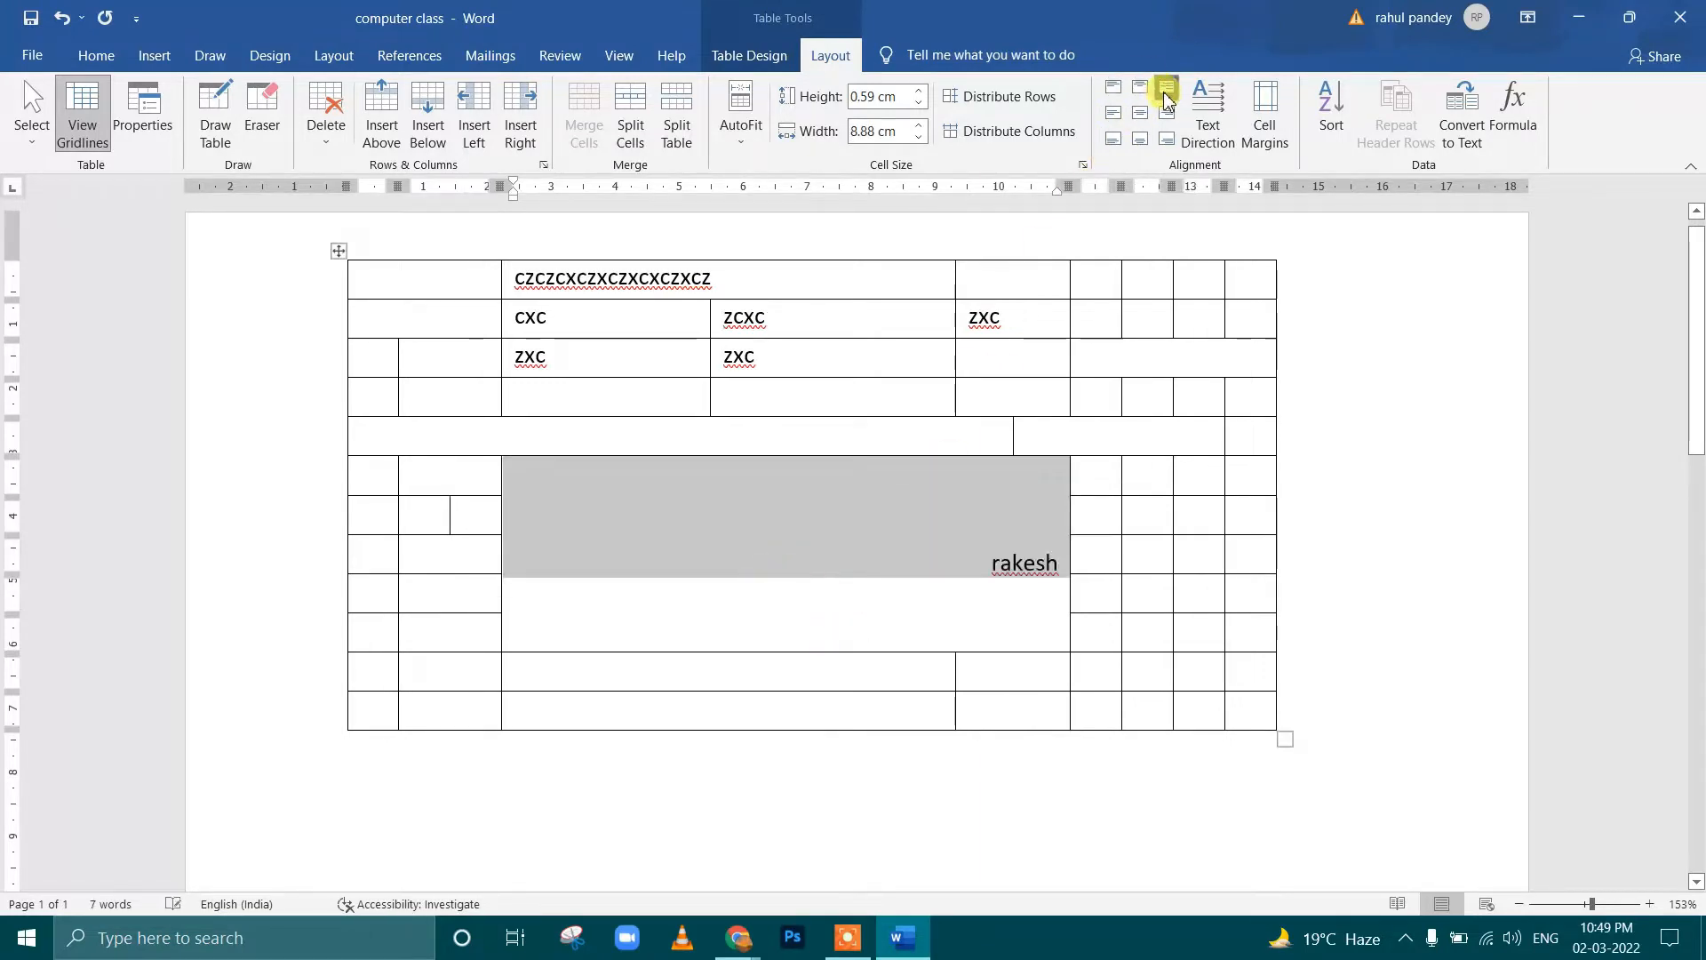
left_click(1141, 114)
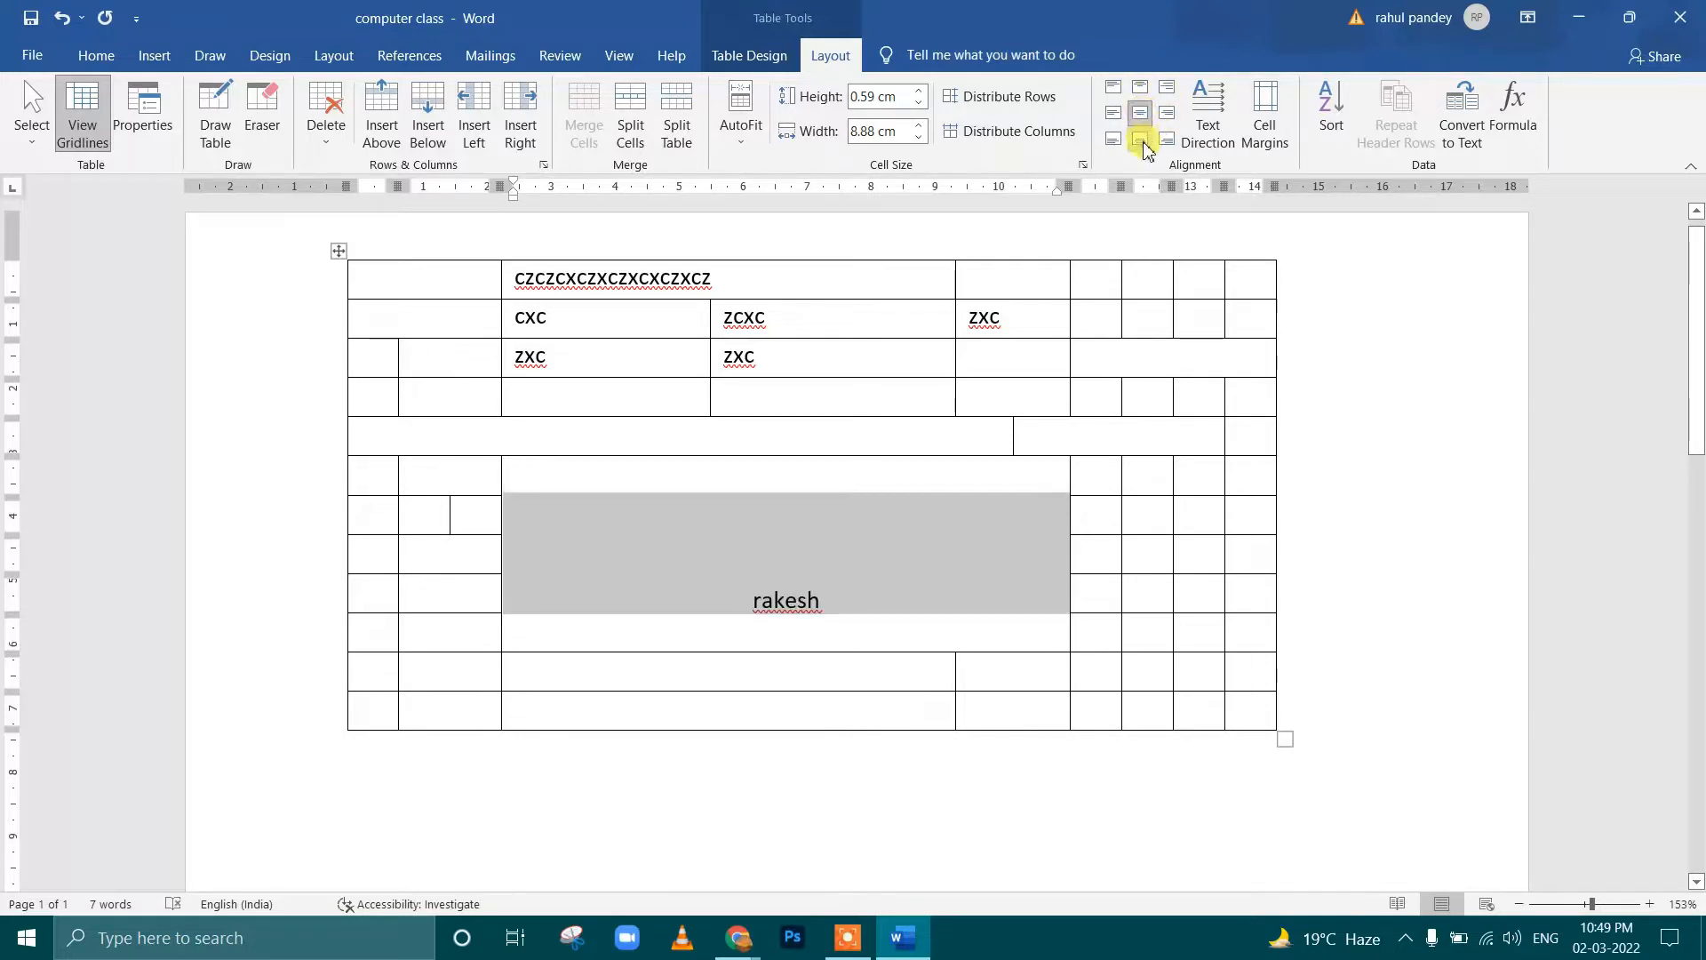
left_click(1140, 140)
left_click(1114, 140)
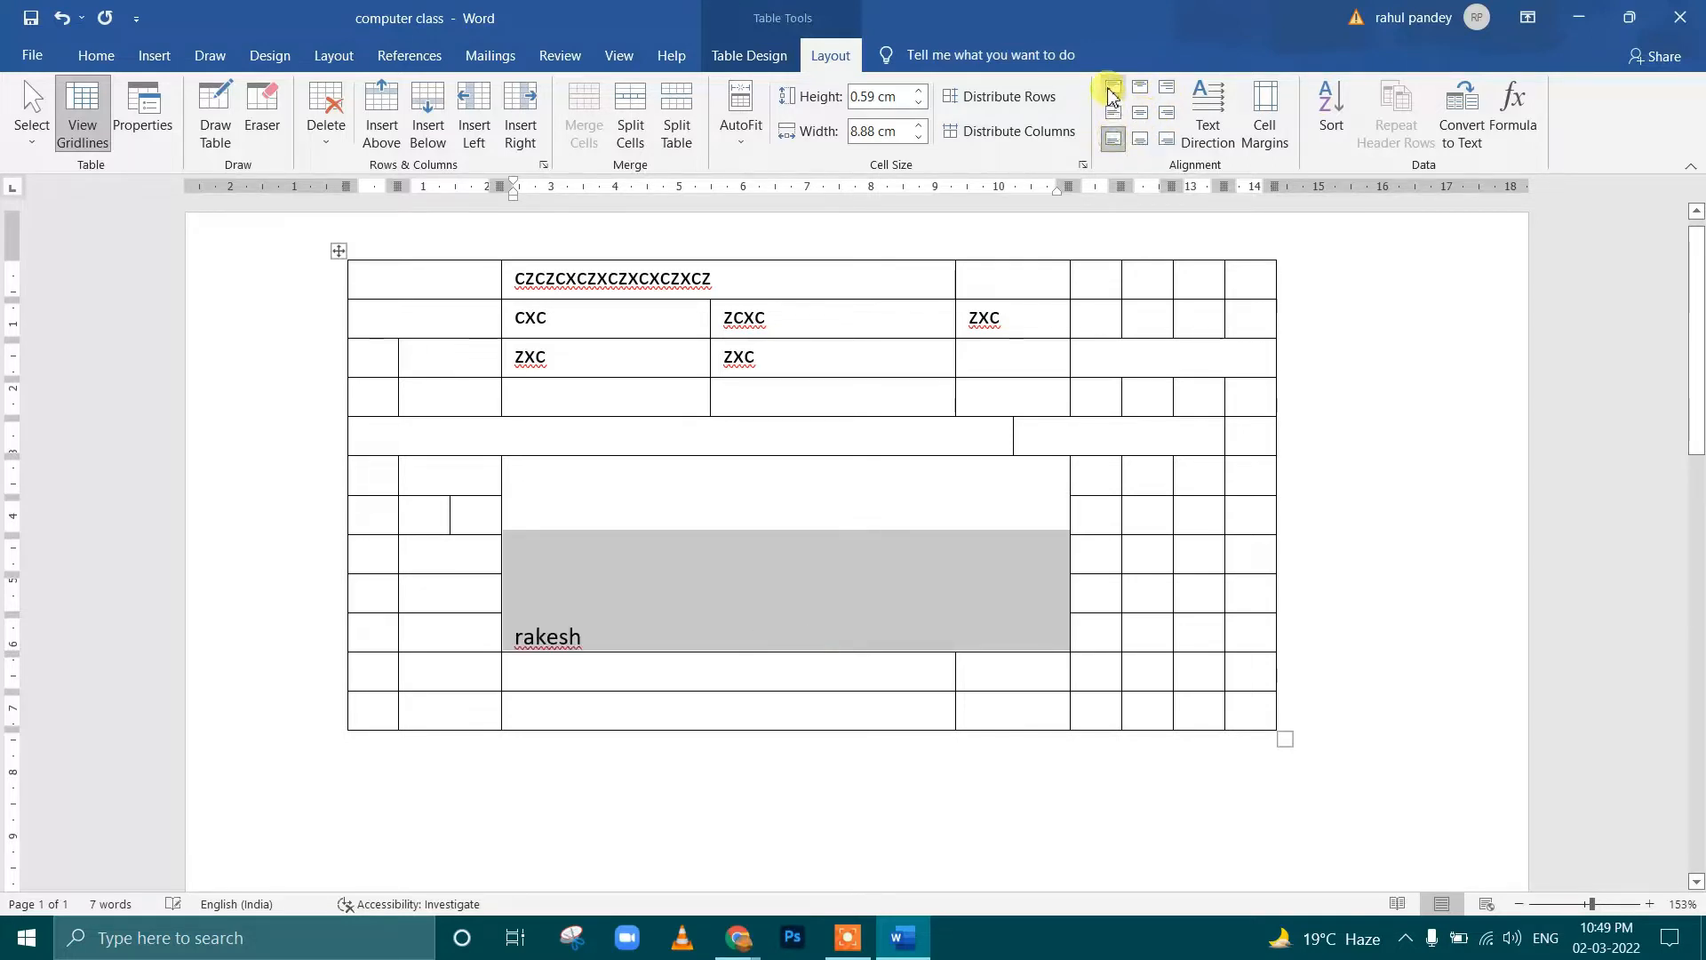
left_click(1113, 113)
left_click(1142, 92)
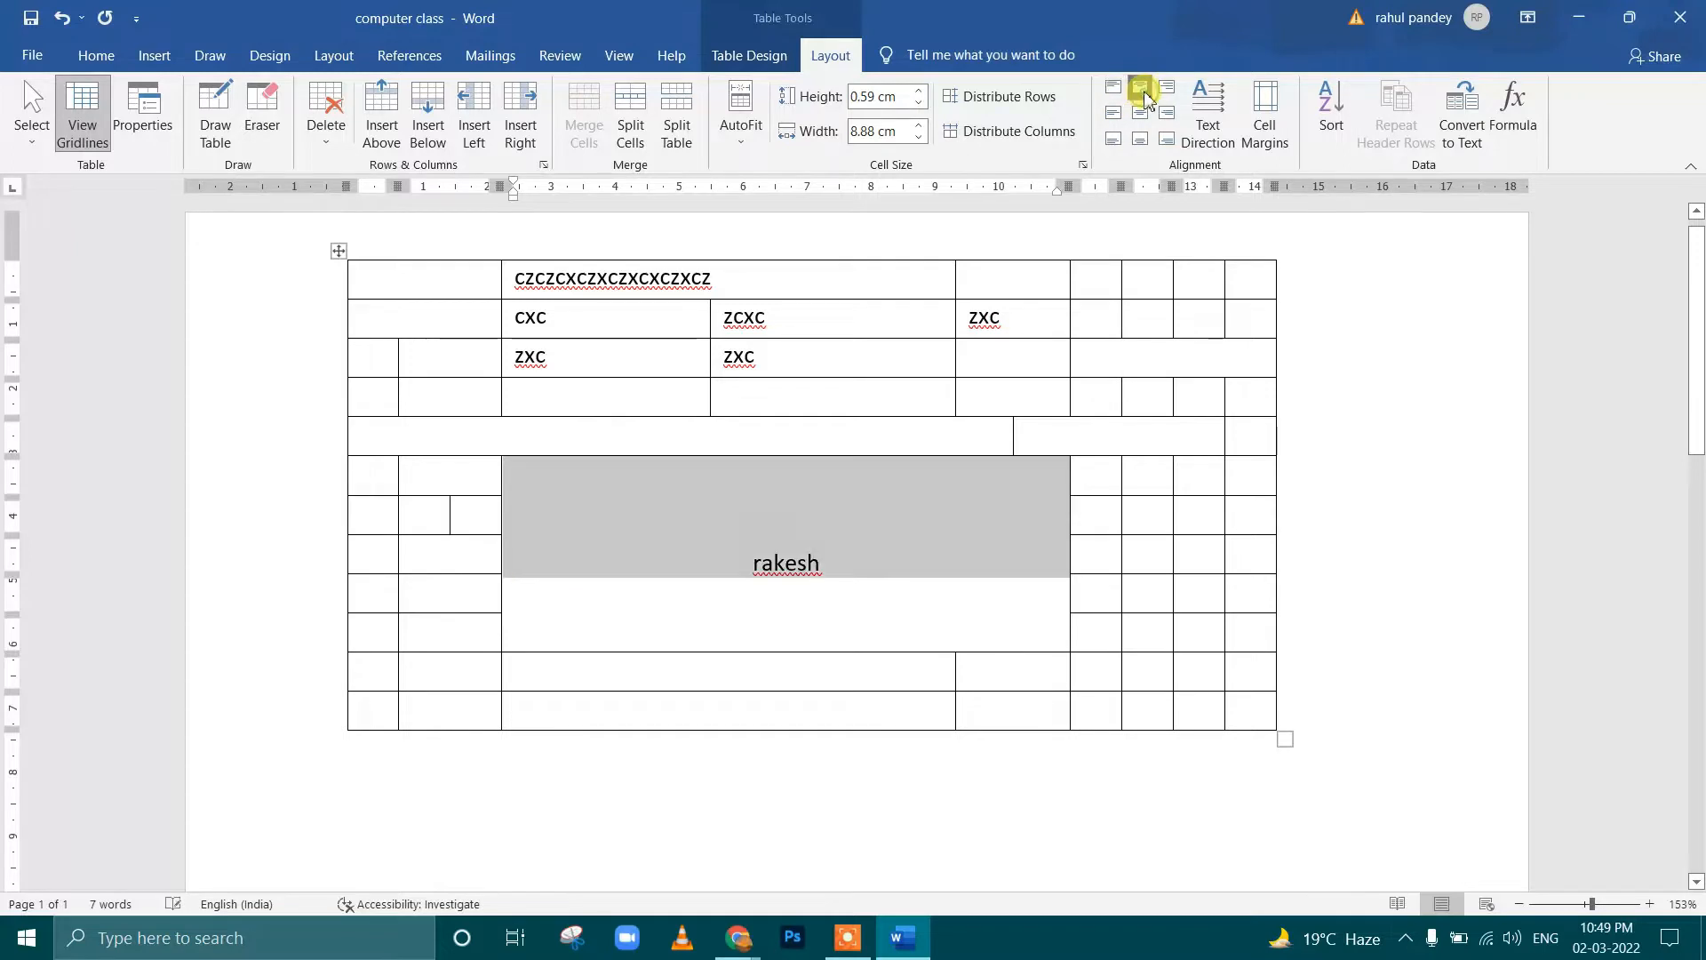
left_click(1115, 89)
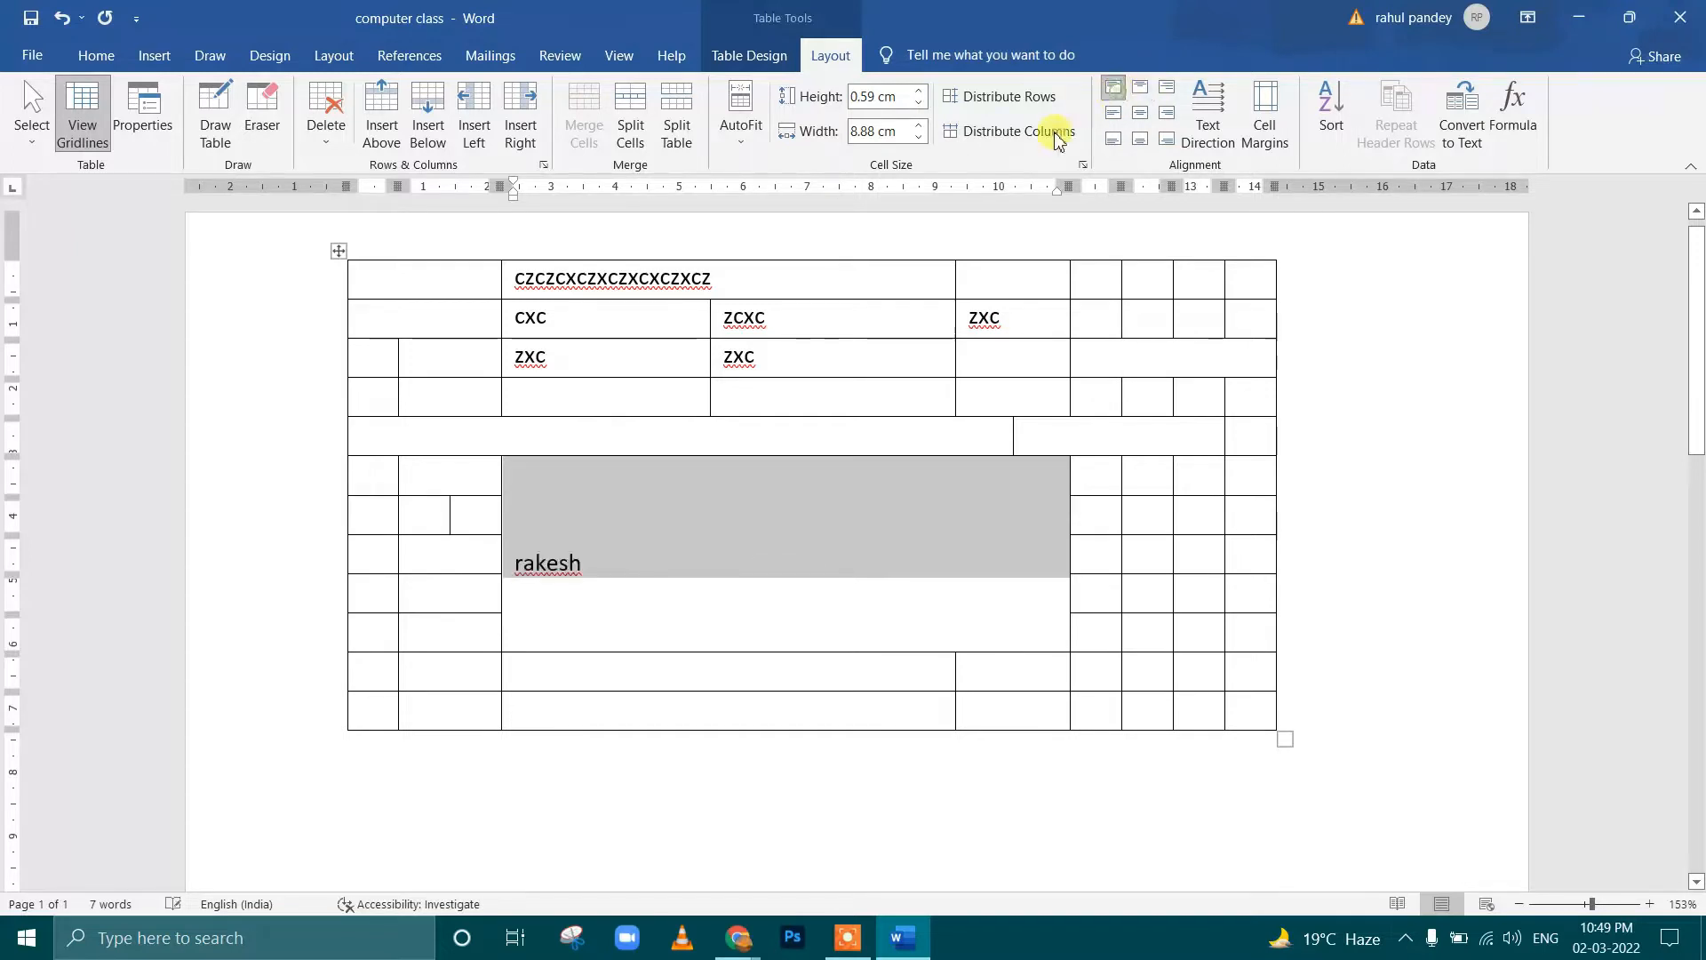
Remove the blank lines above the name in the merged cell
left_click(530, 537)
key("BackSpace")
key("BackSpace")
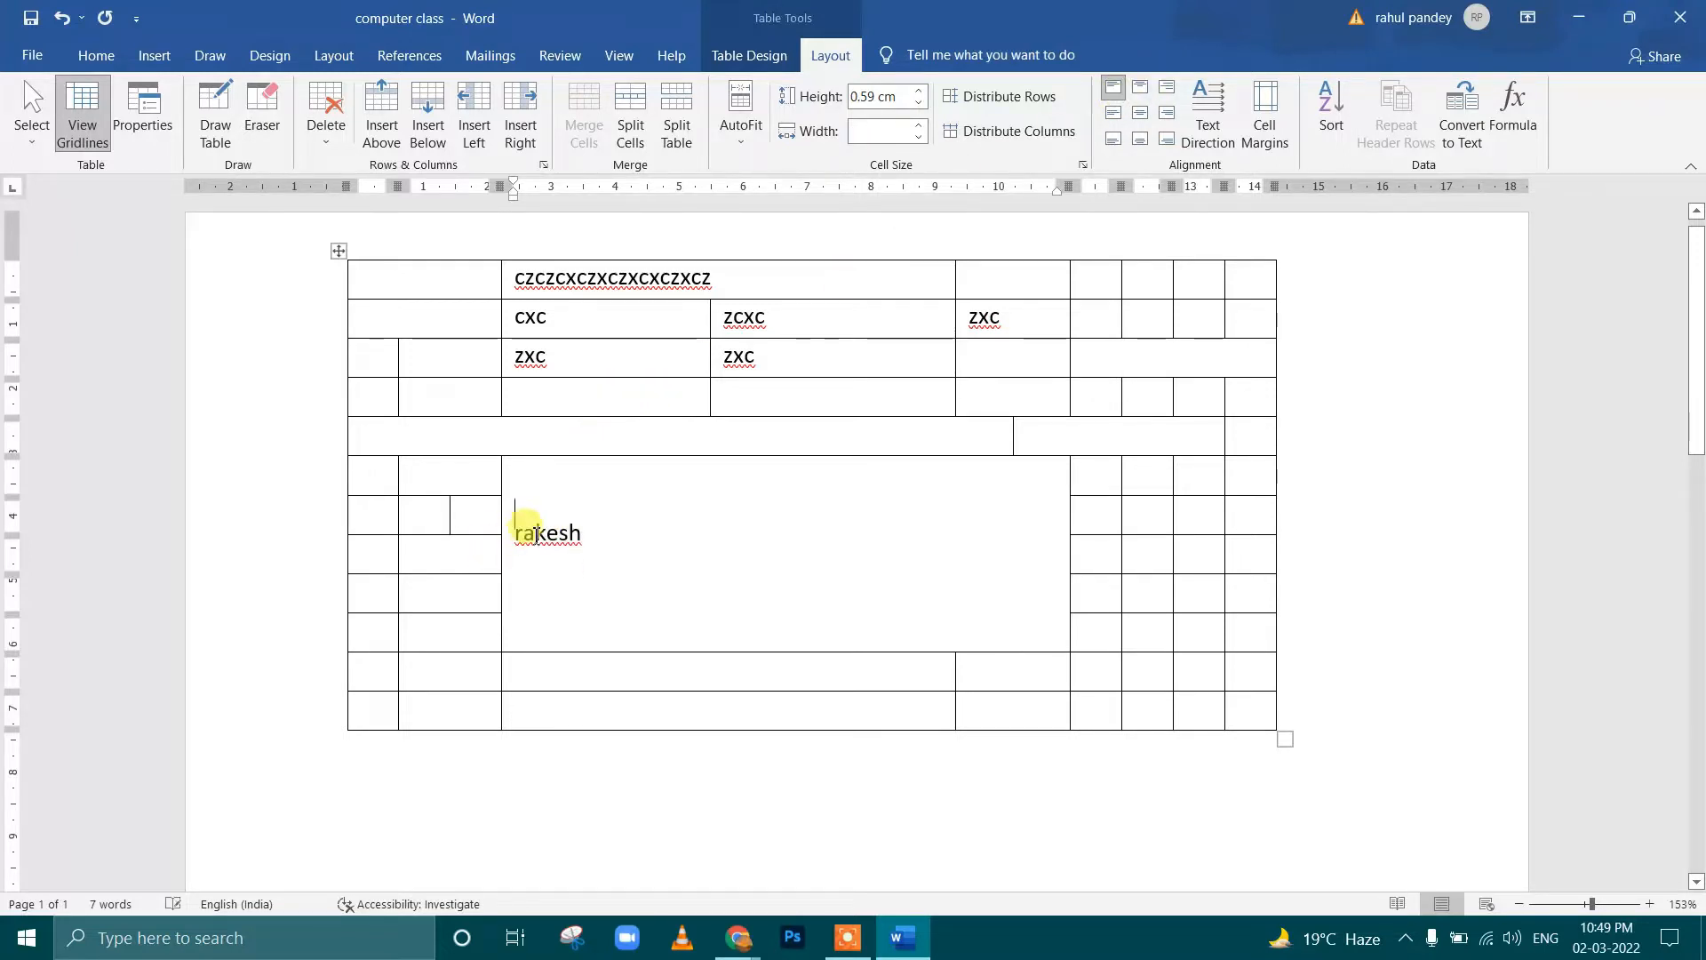
key("Delete")
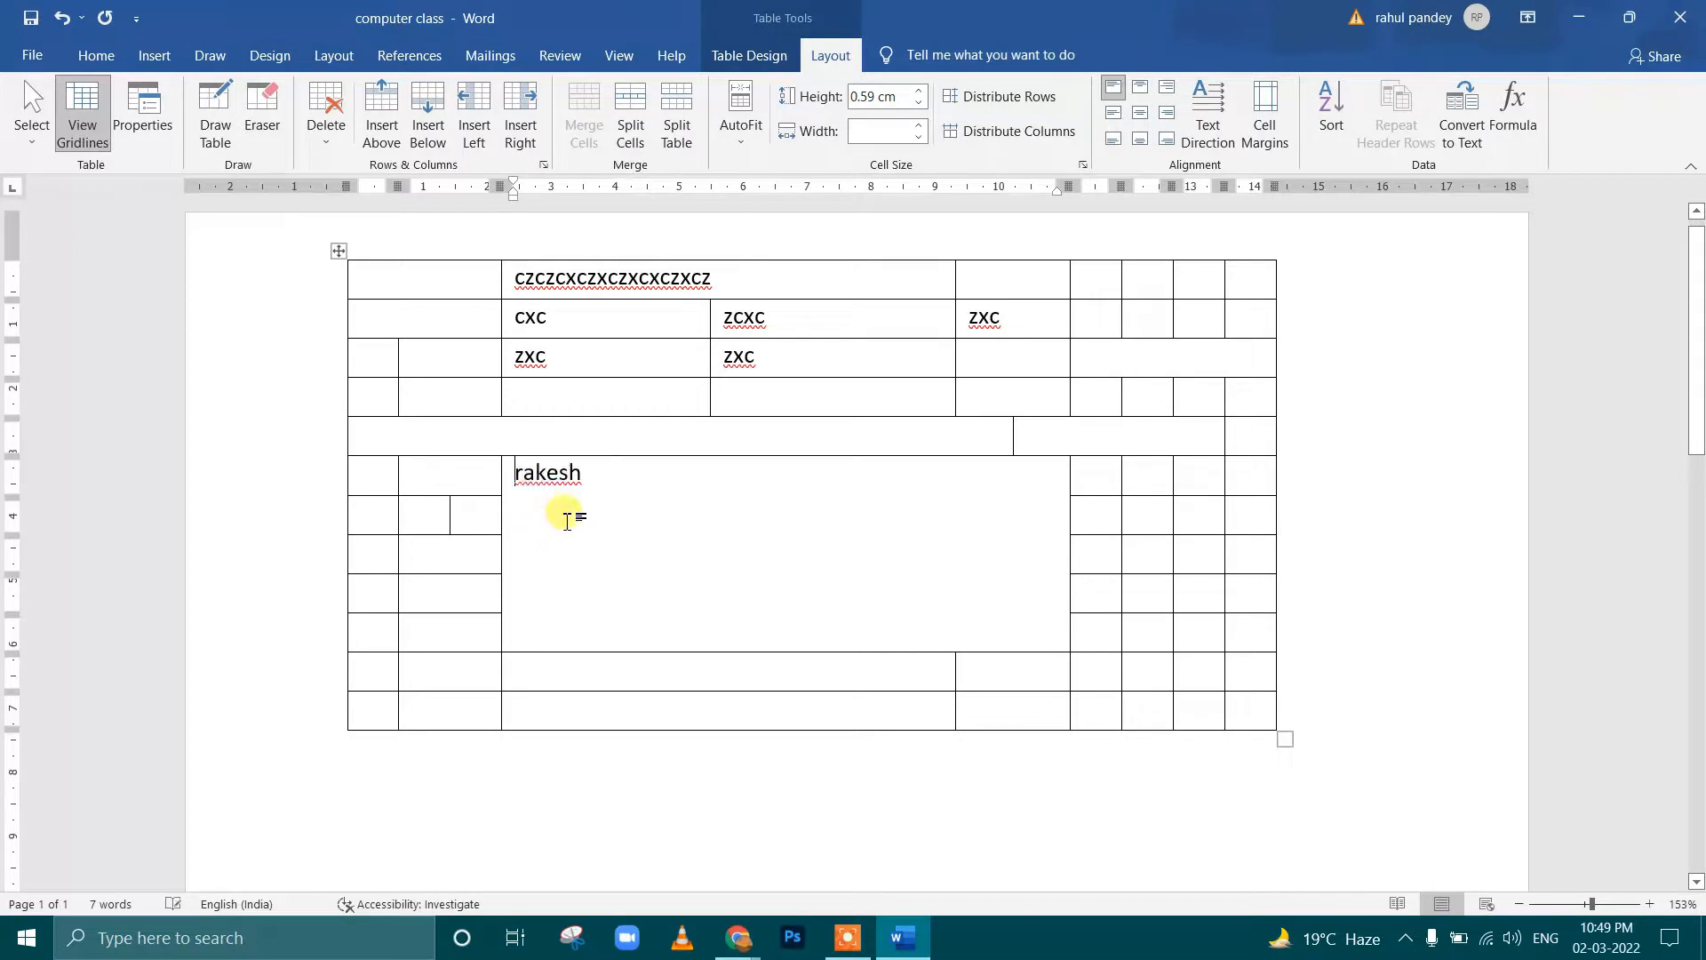
Cycle the name in the merged cell through all nine cell alignments, finishing with Align Center
left_click(1139, 112)
left_click(1140, 92)
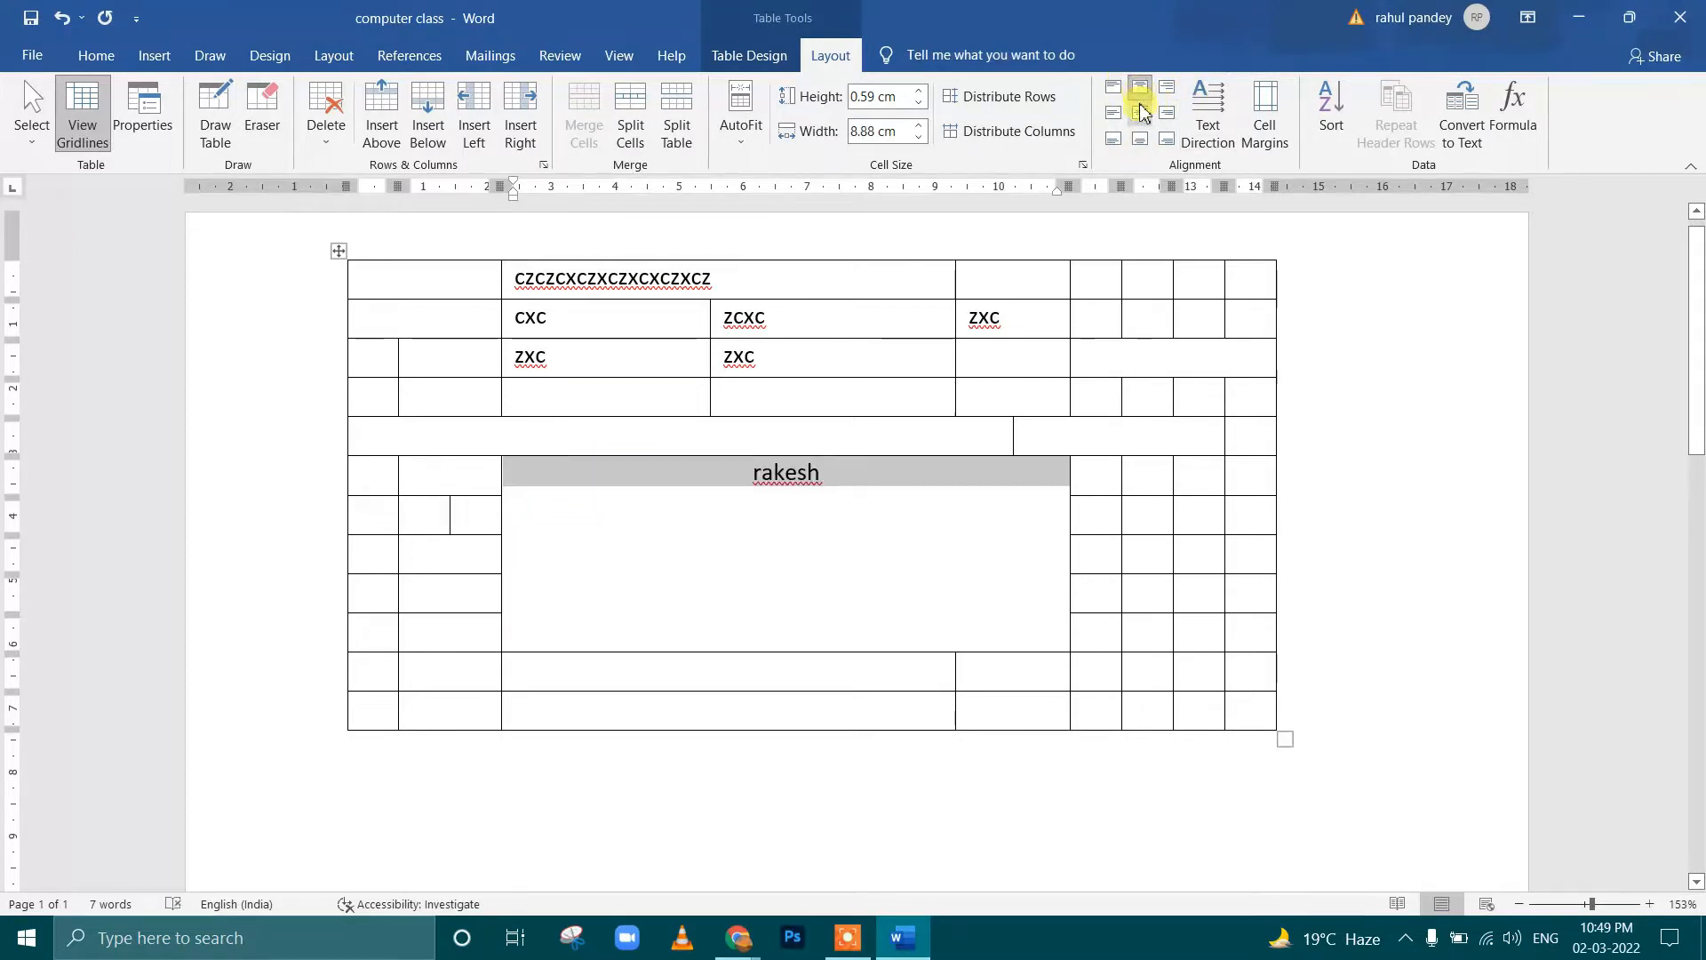
left_click(1140, 140)
left_click(1141, 113)
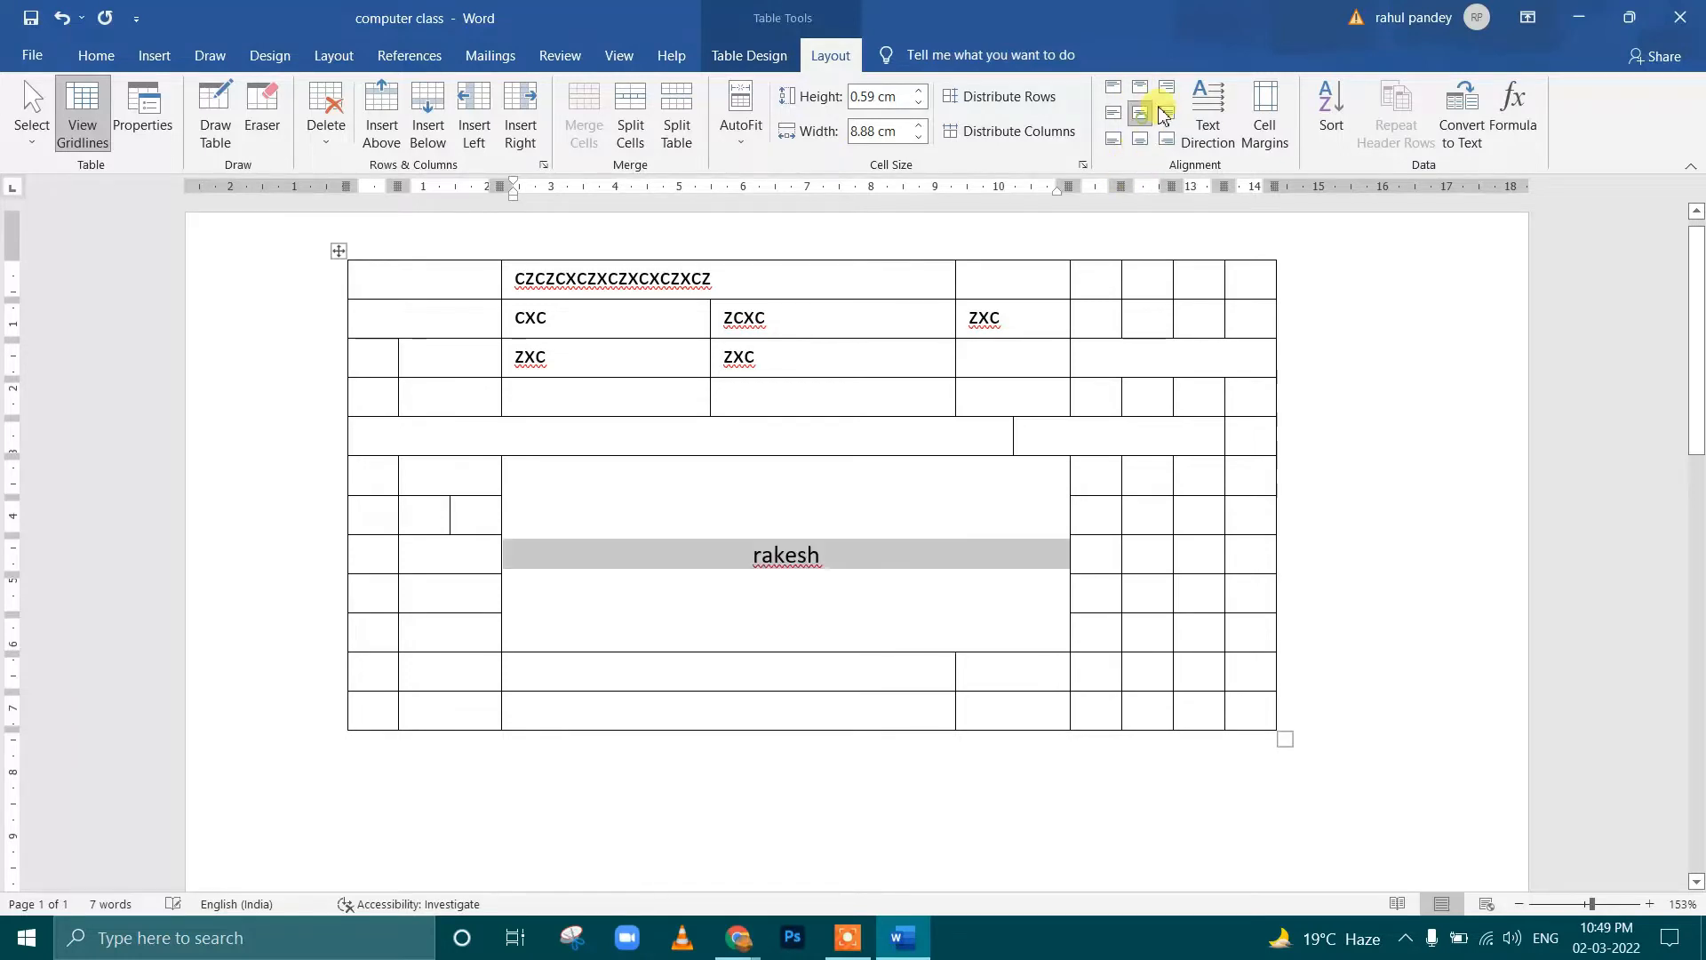
left_click(1167, 86)
left_click(1167, 113)
left_click(1167, 139)
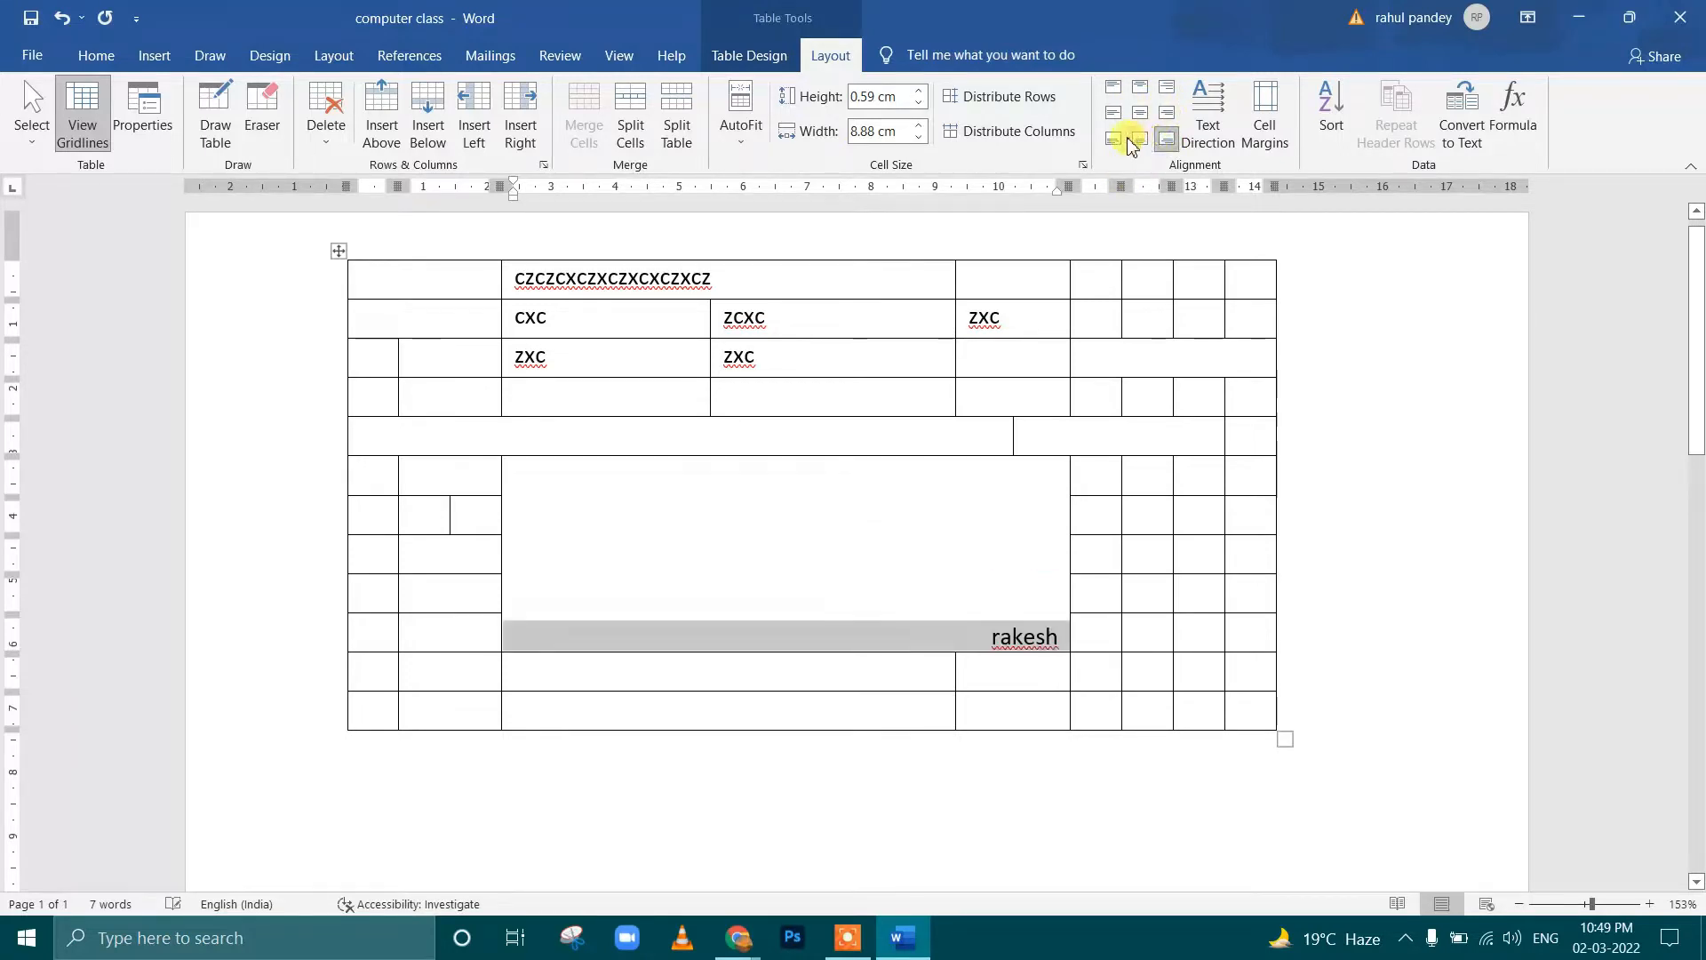
left_click(1114, 139)
left_click(1113, 113)
left_click(1114, 86)
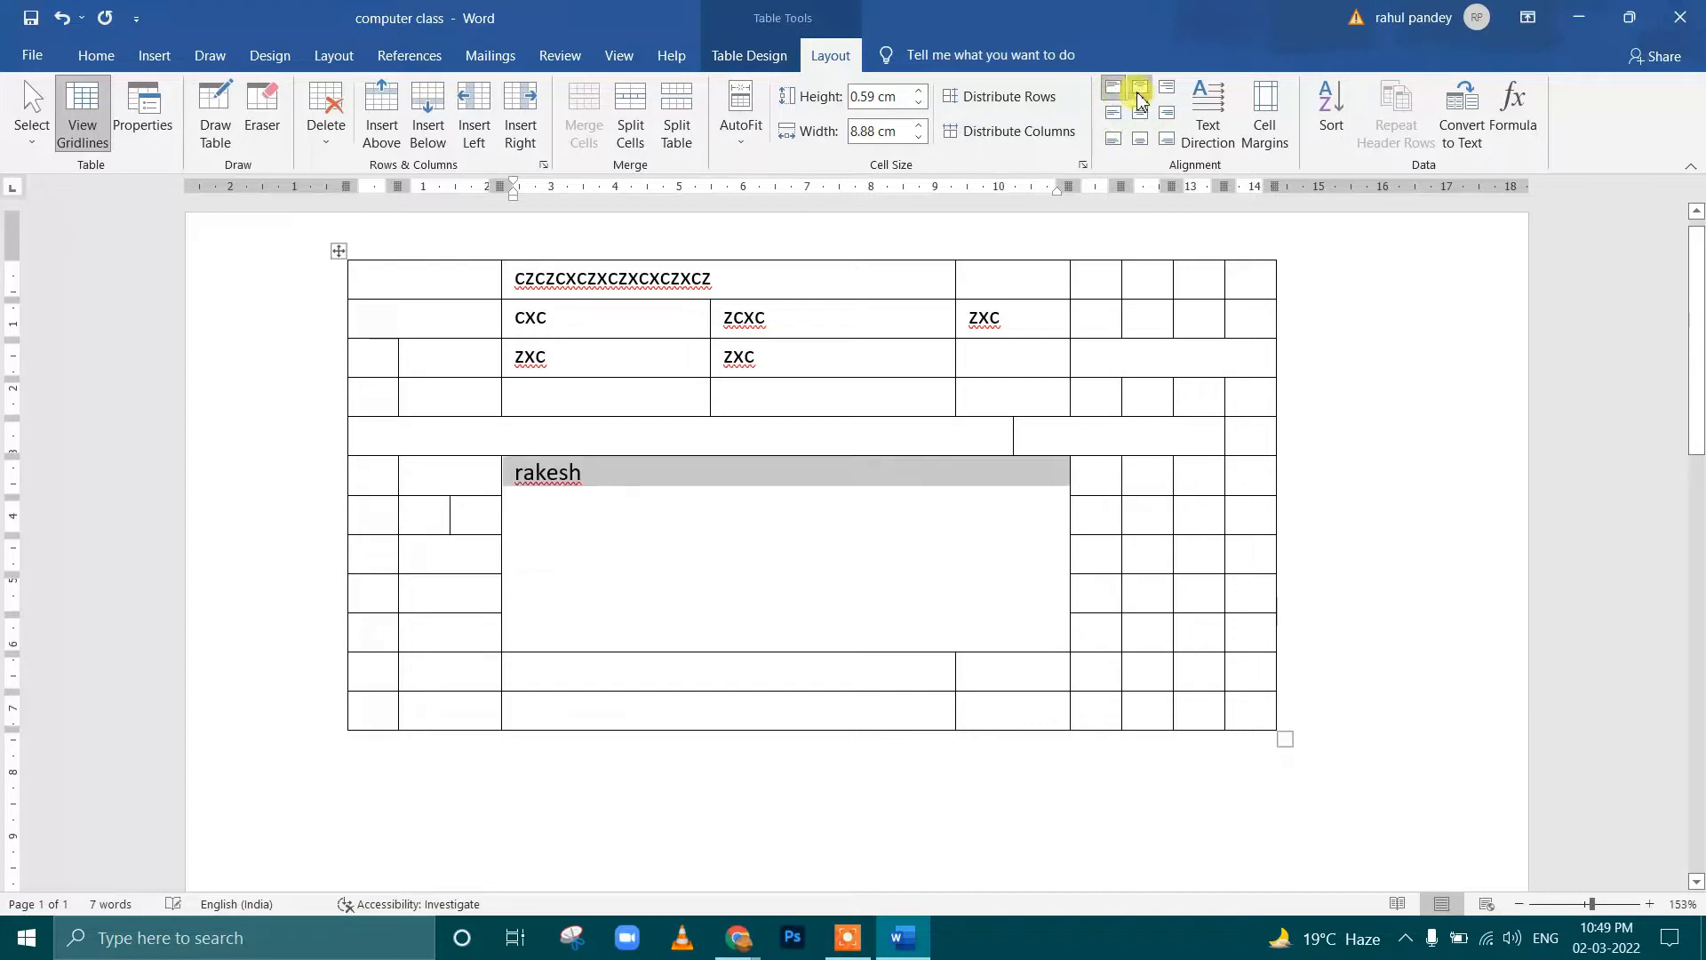
left_click(1141, 86)
left_click(1140, 113)
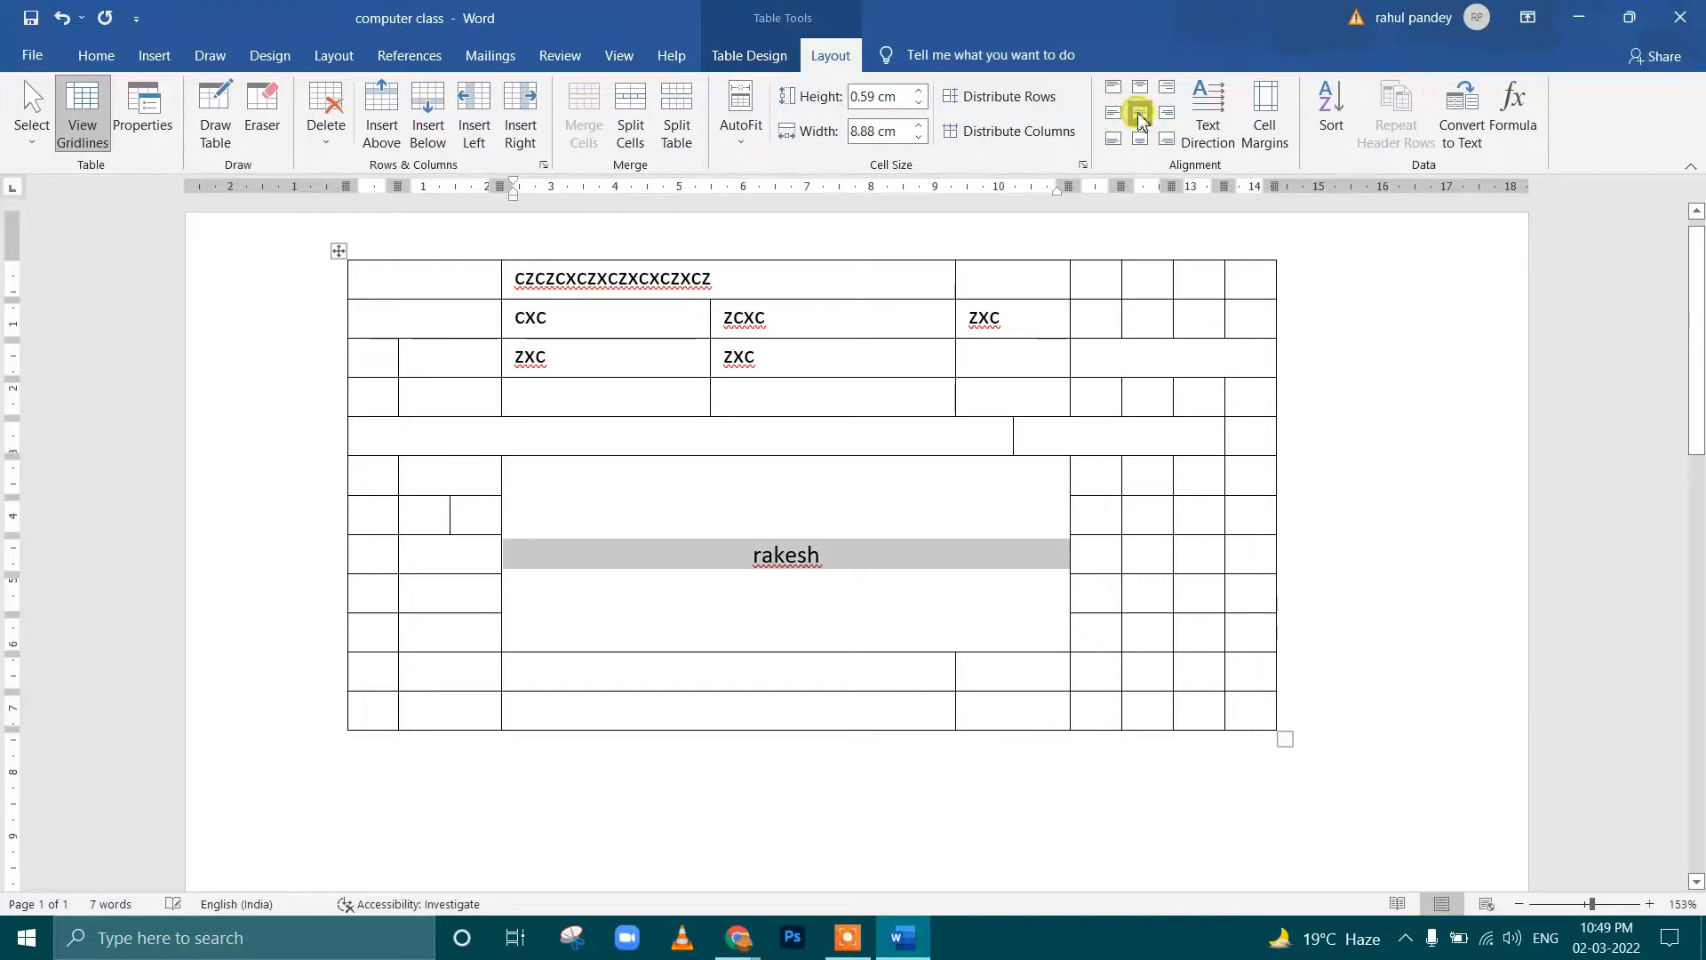
Cycle the text direction of the name in the merged cell, ending with it reading vertically from bottom to top
left_click(1213, 133)
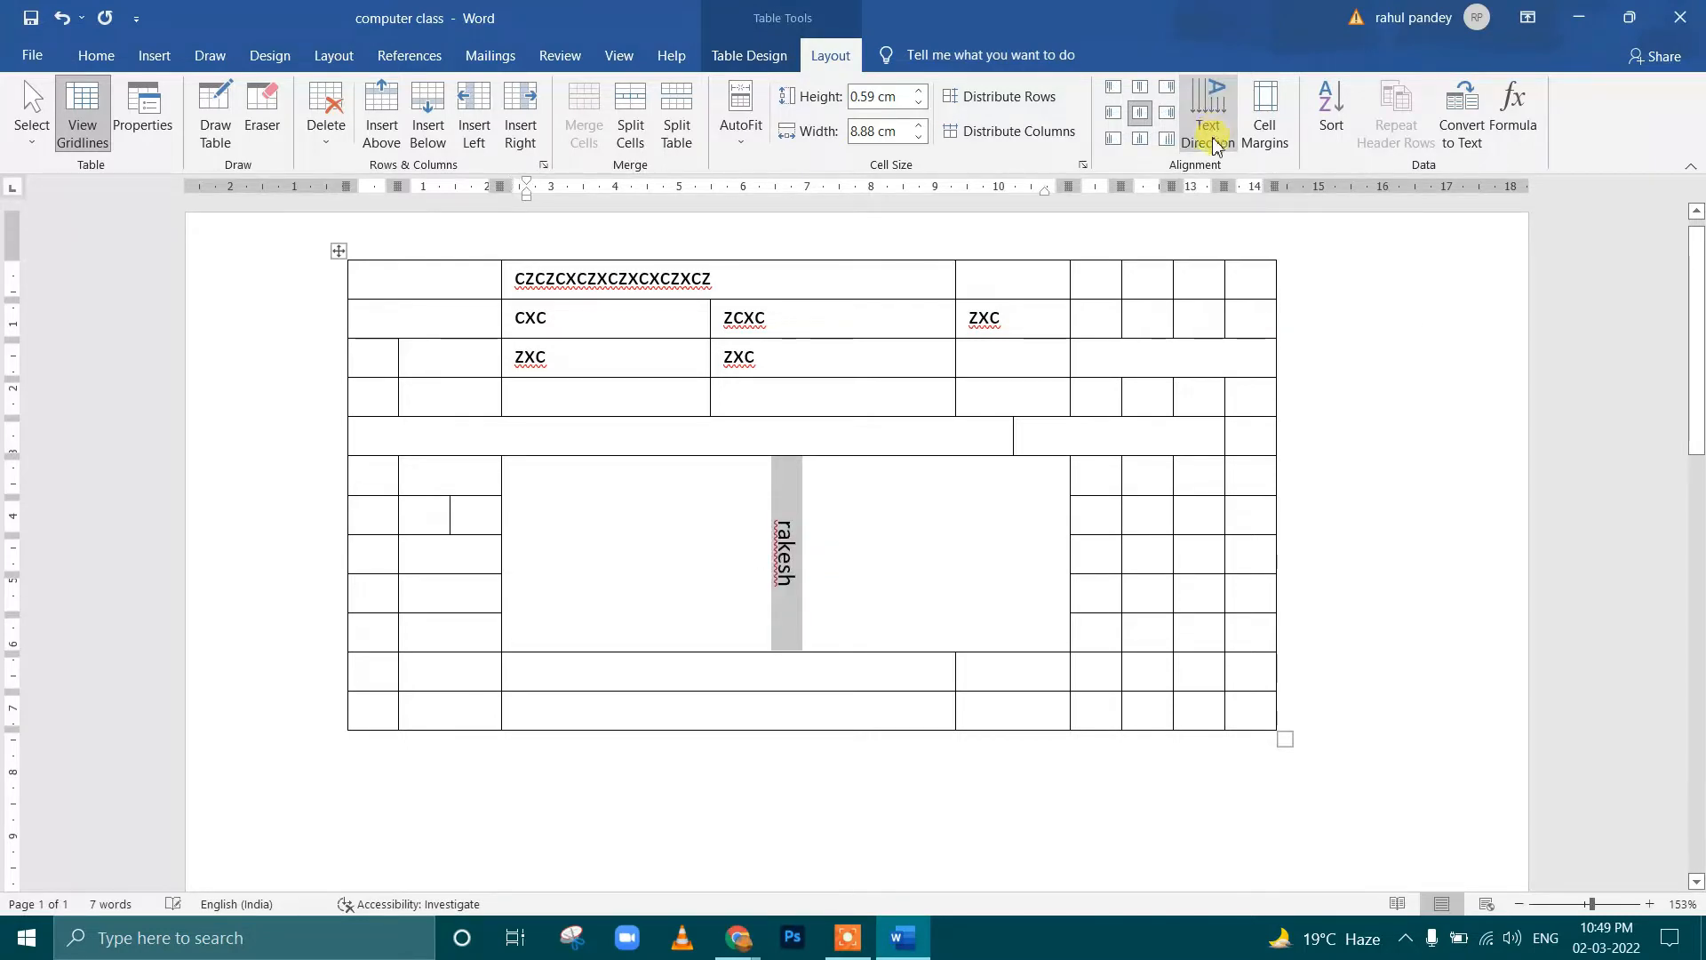
left_click(1211, 135)
left_click(1205, 132)
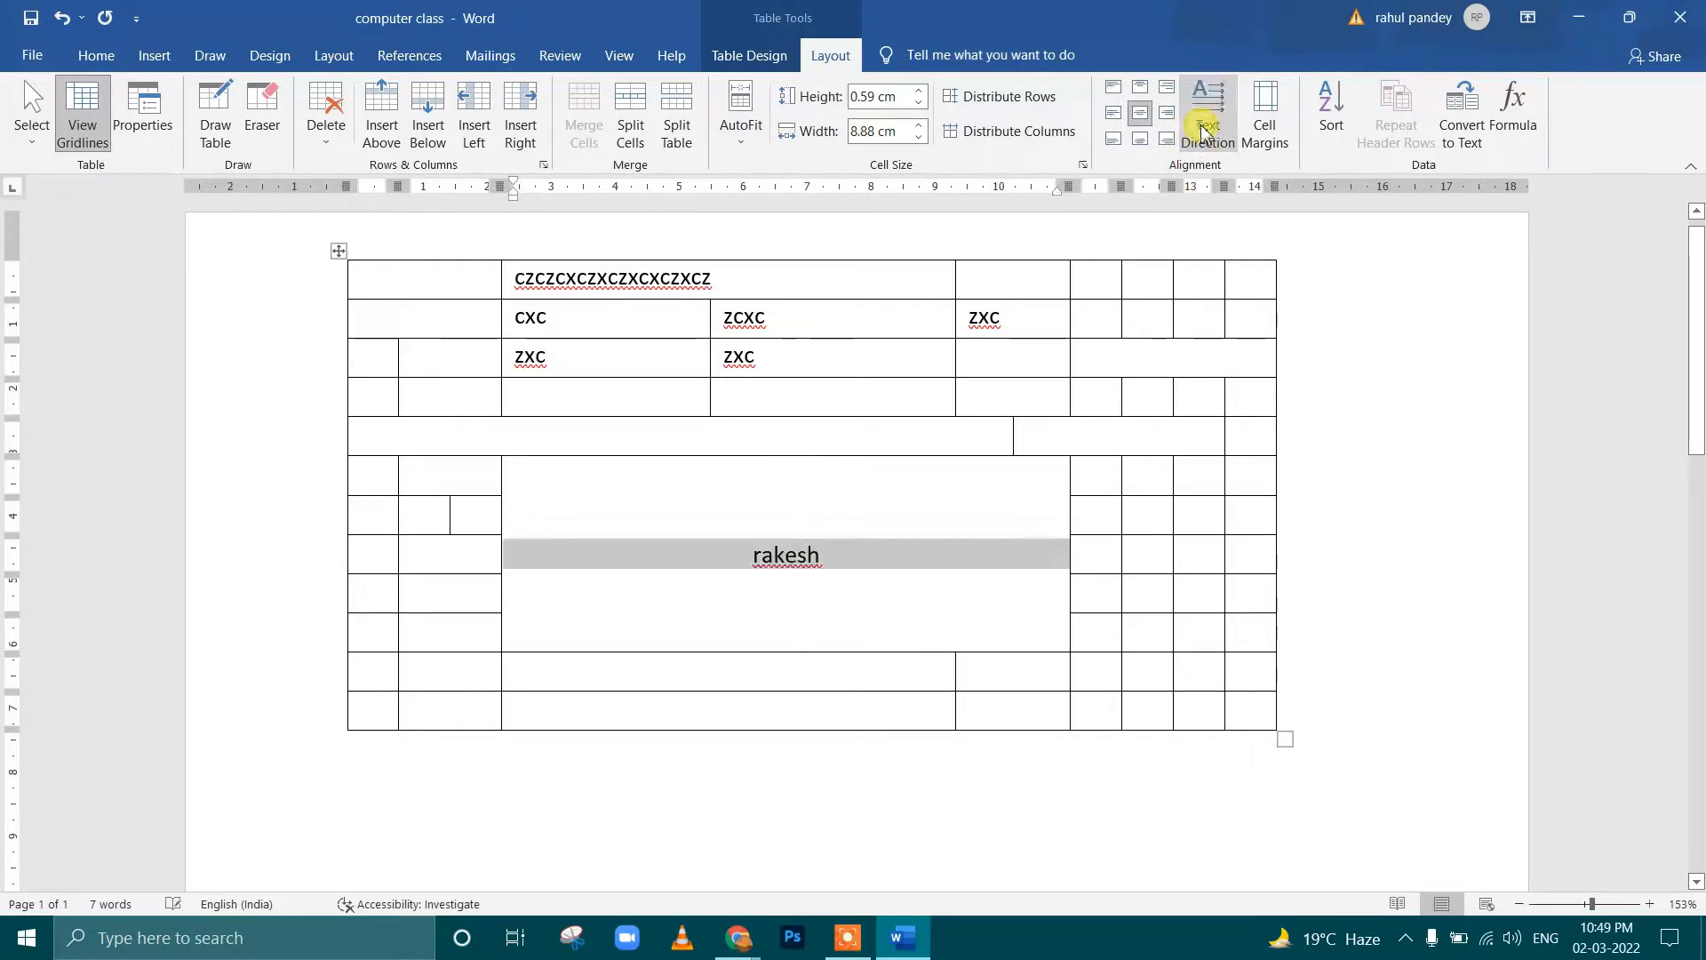
left_click(1204, 132)
left_click(1204, 132)
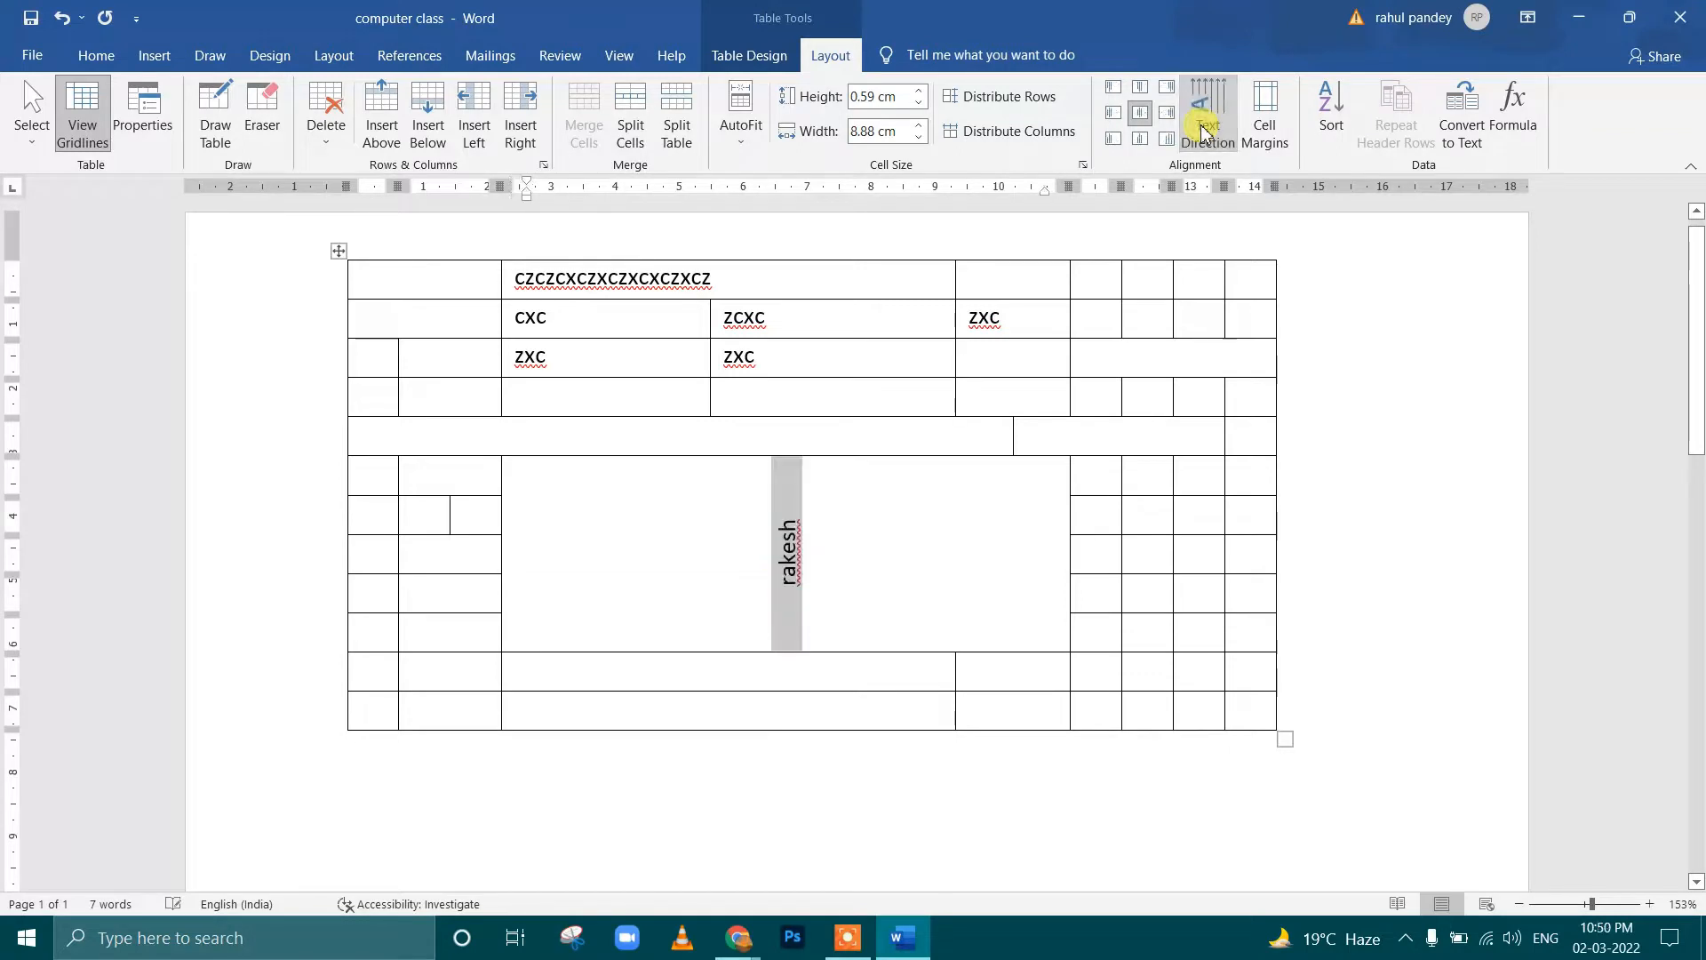
Set the table's default left cell margin to 0.38 cm, with 0.19 cm right and 0 cm top and bottom margins
left_click(1270, 138)
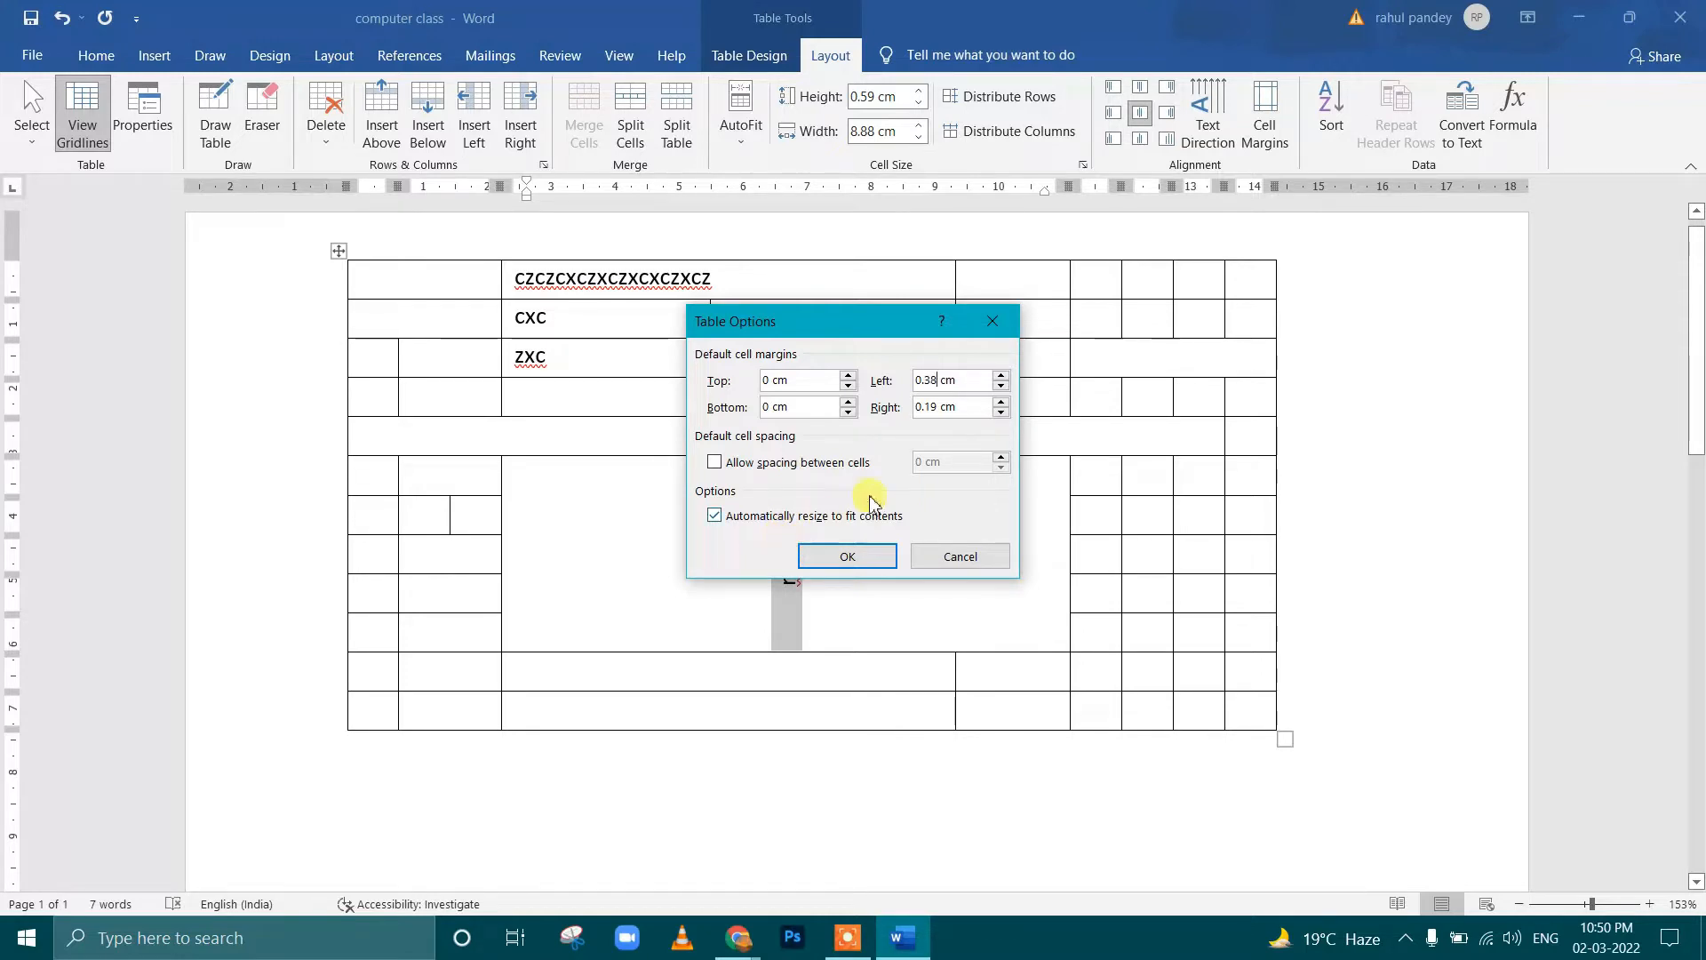
left_click(847, 556)
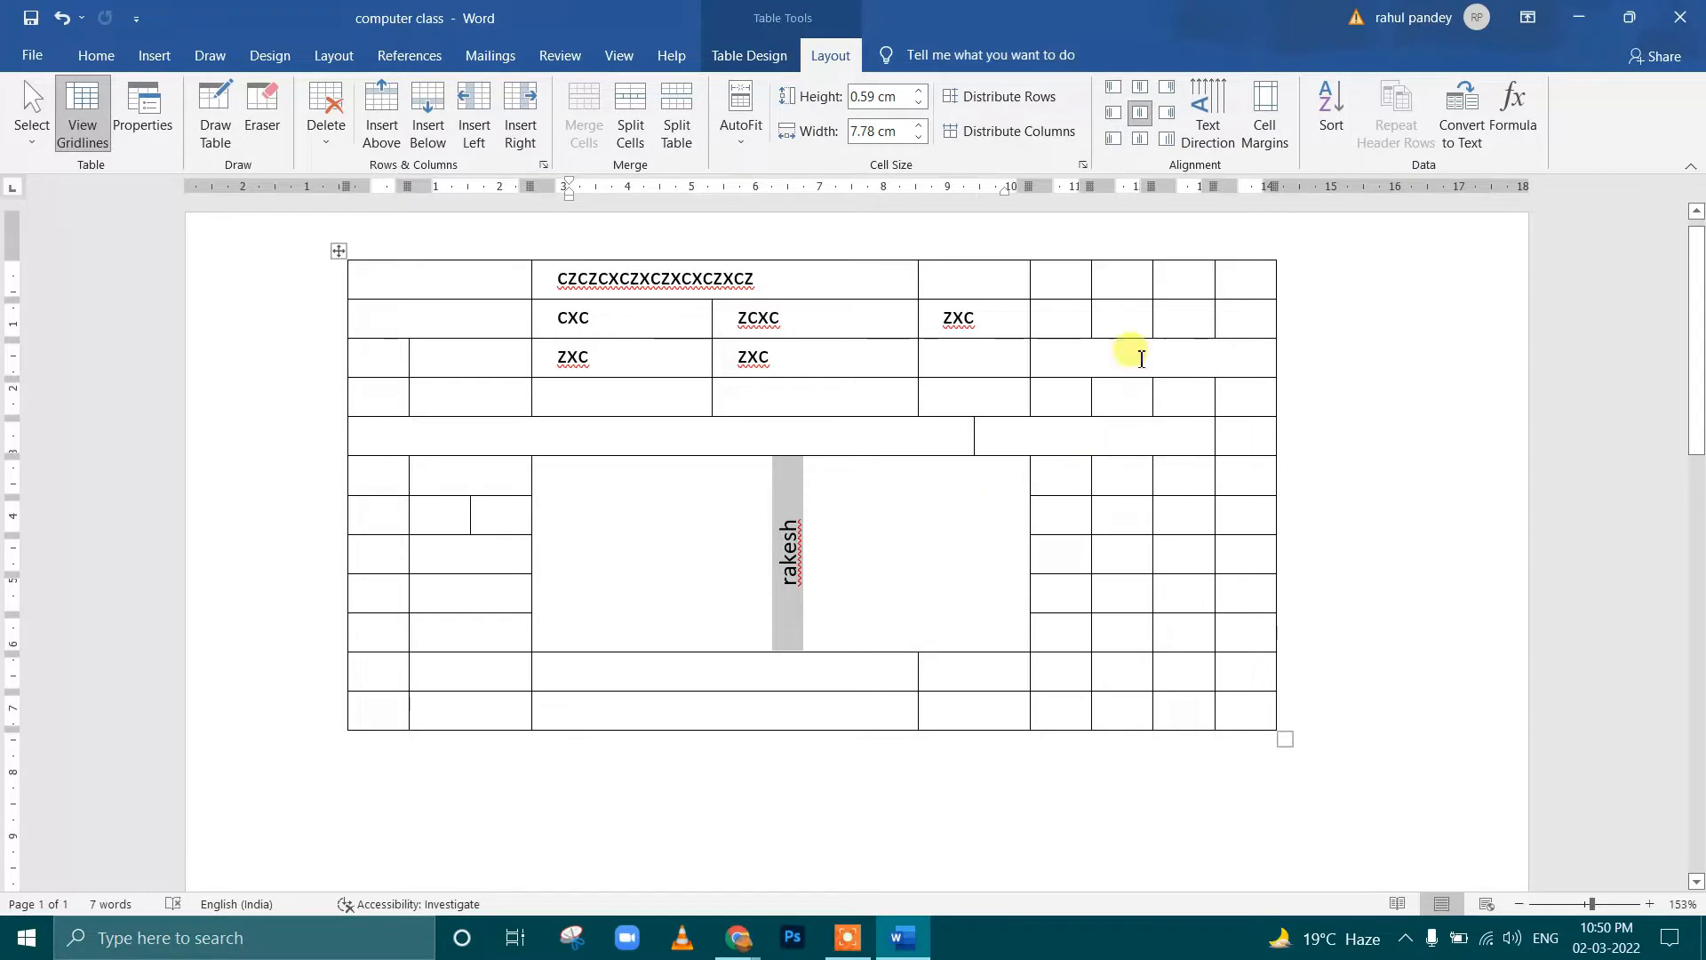
left_click(897, 494)
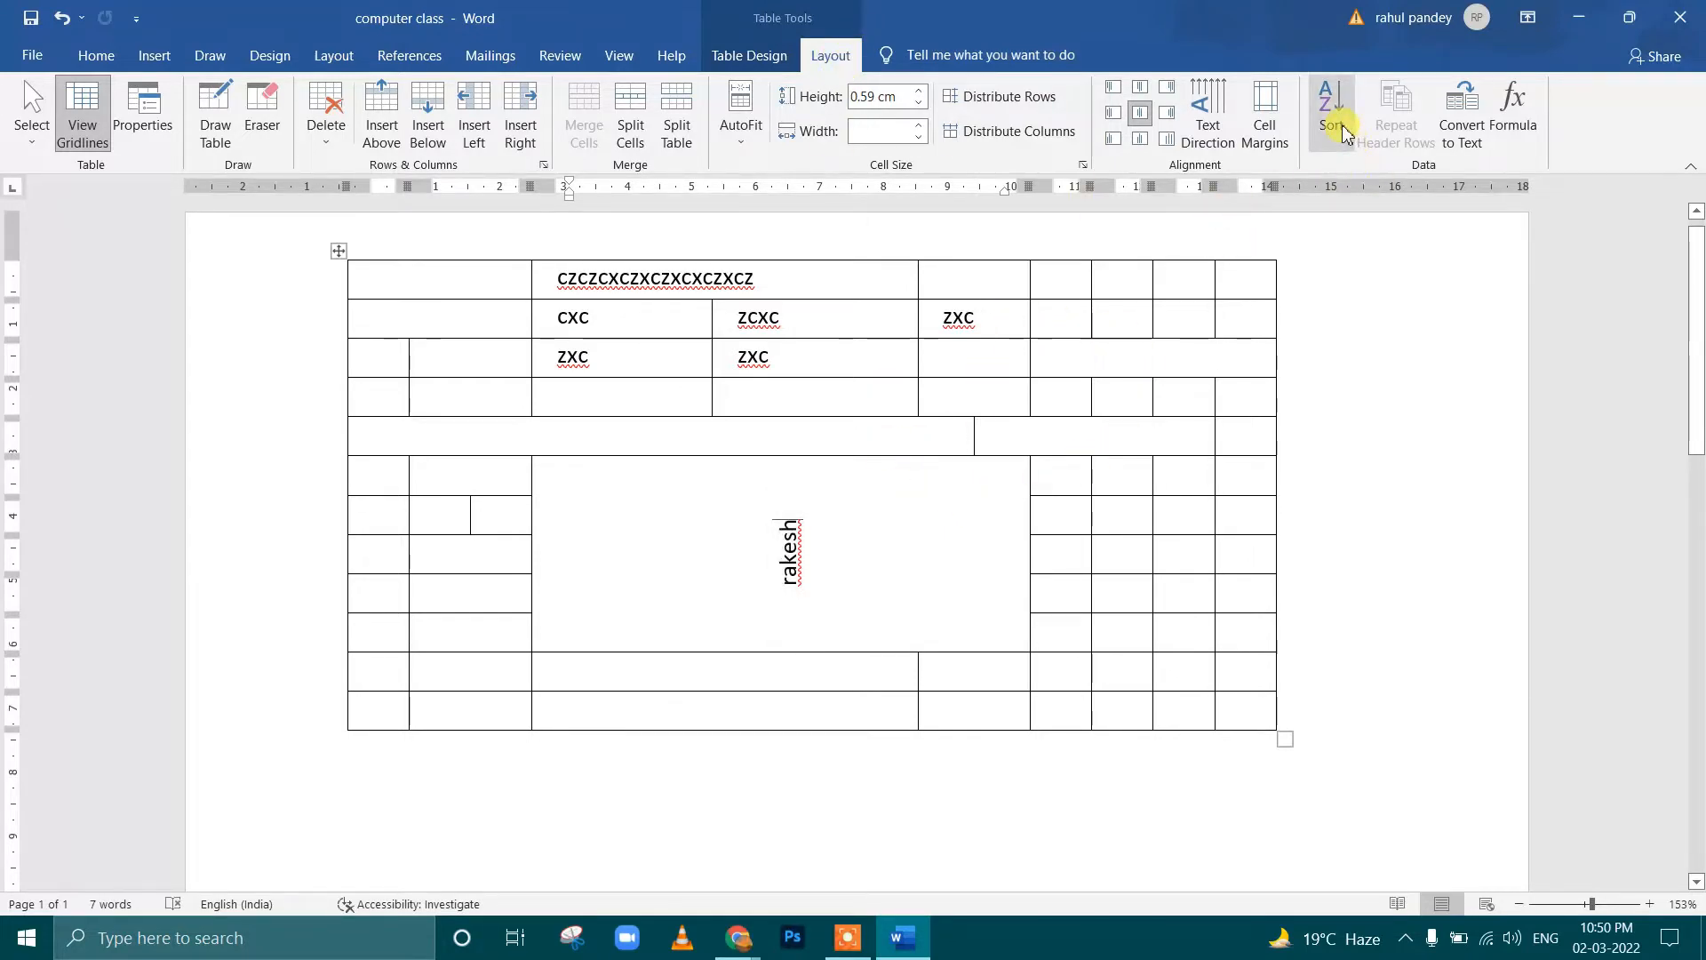
left_click(1288, 135)
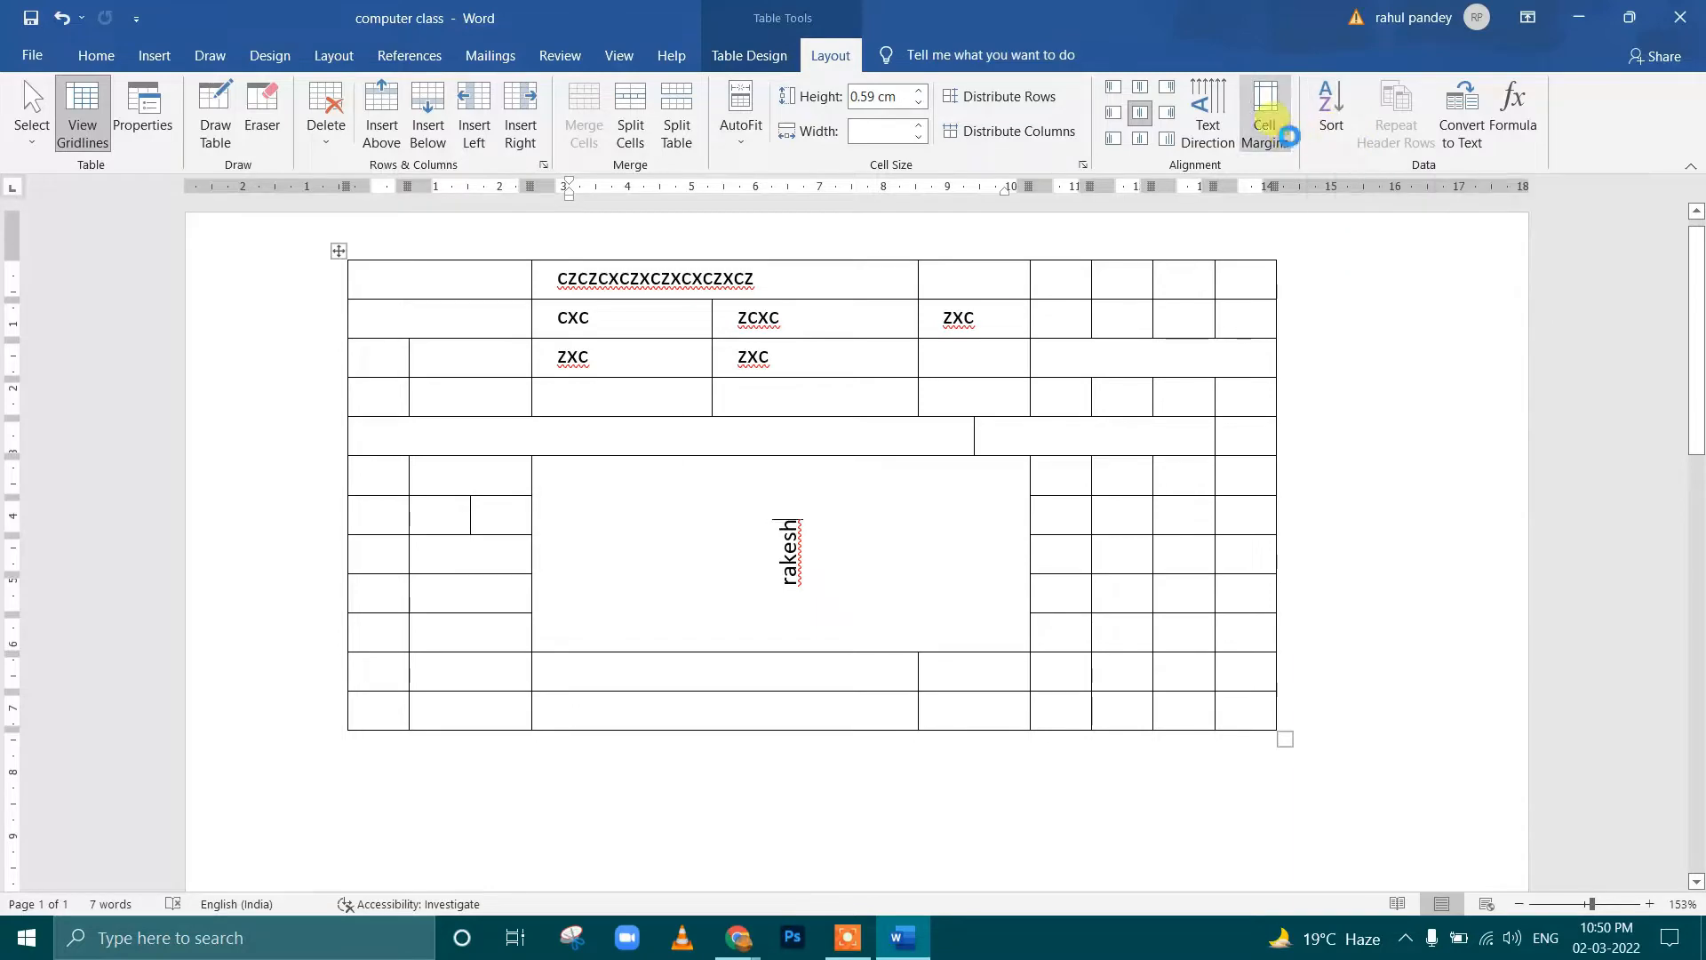
left_click(996, 319)
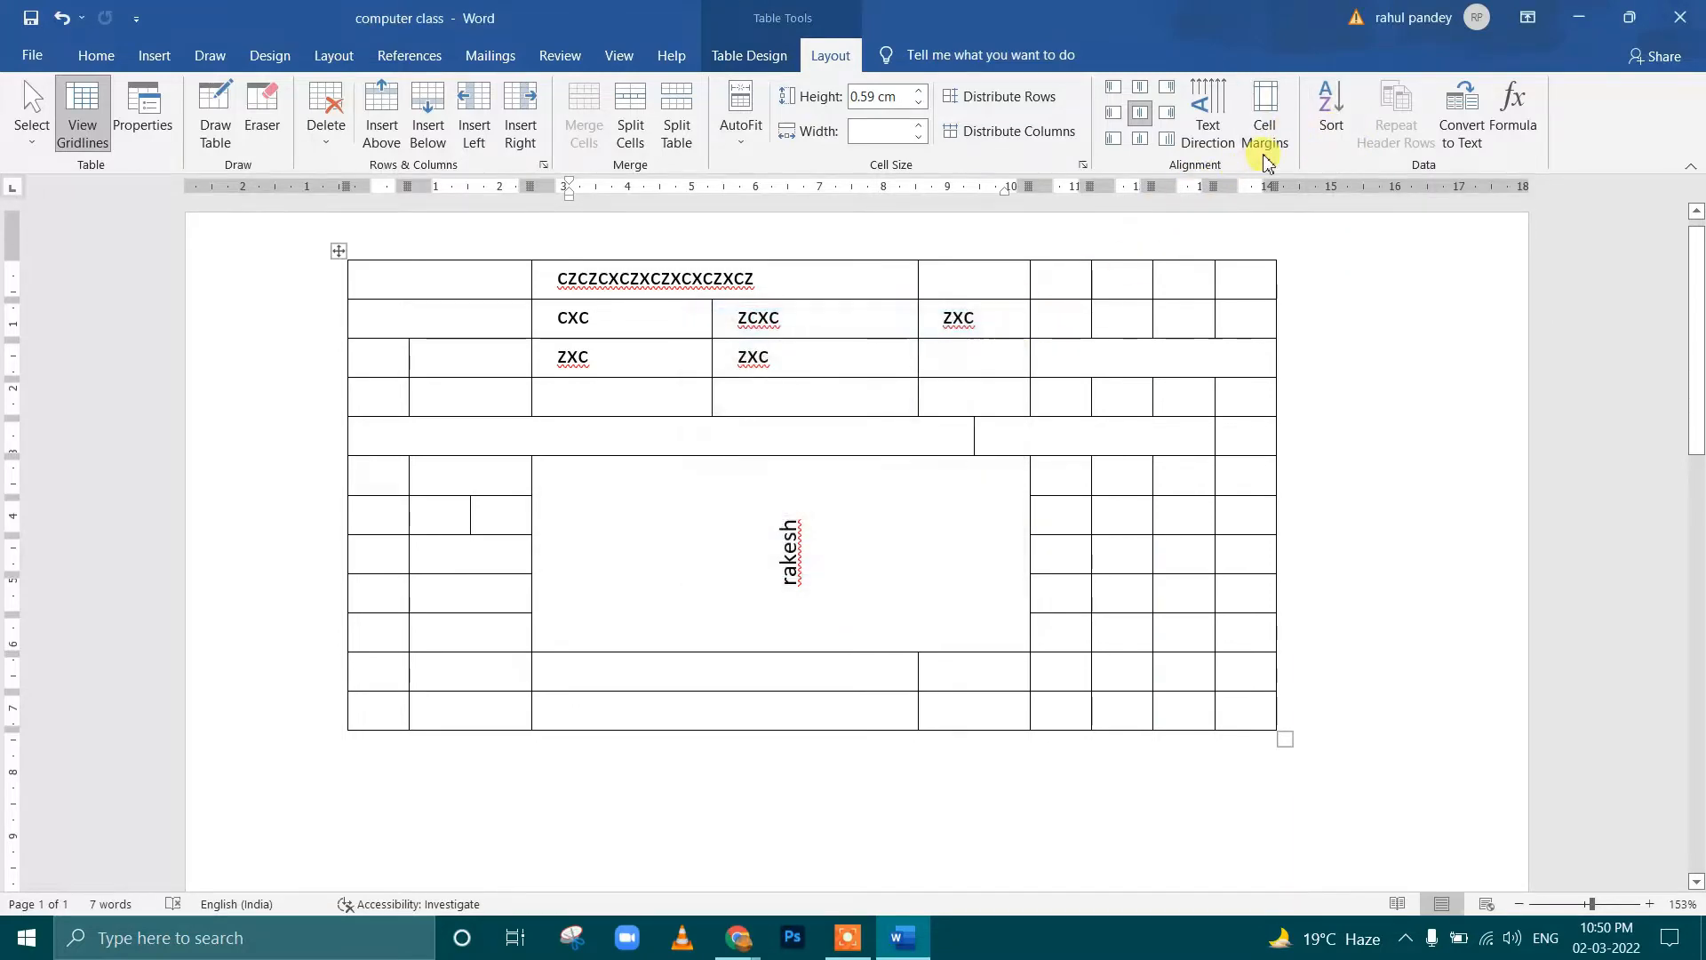
Try to sort the table that contains the merged cells
left_click(1330, 133)
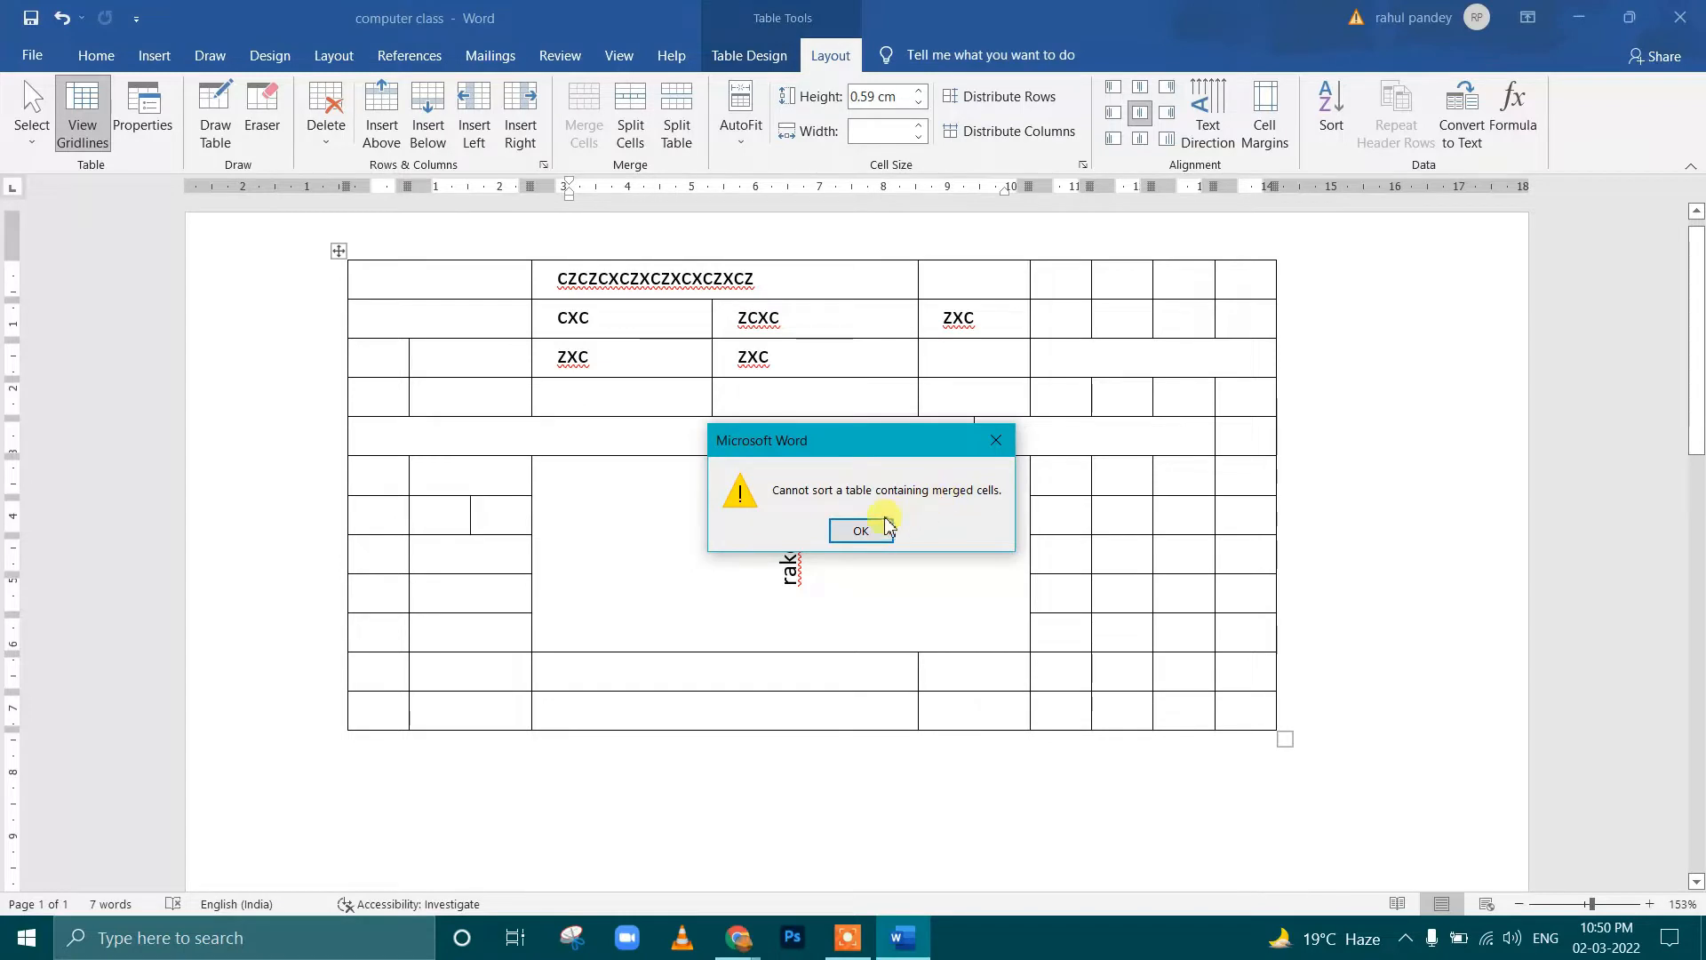
left_click(875, 529)
left_click(1005, 387)
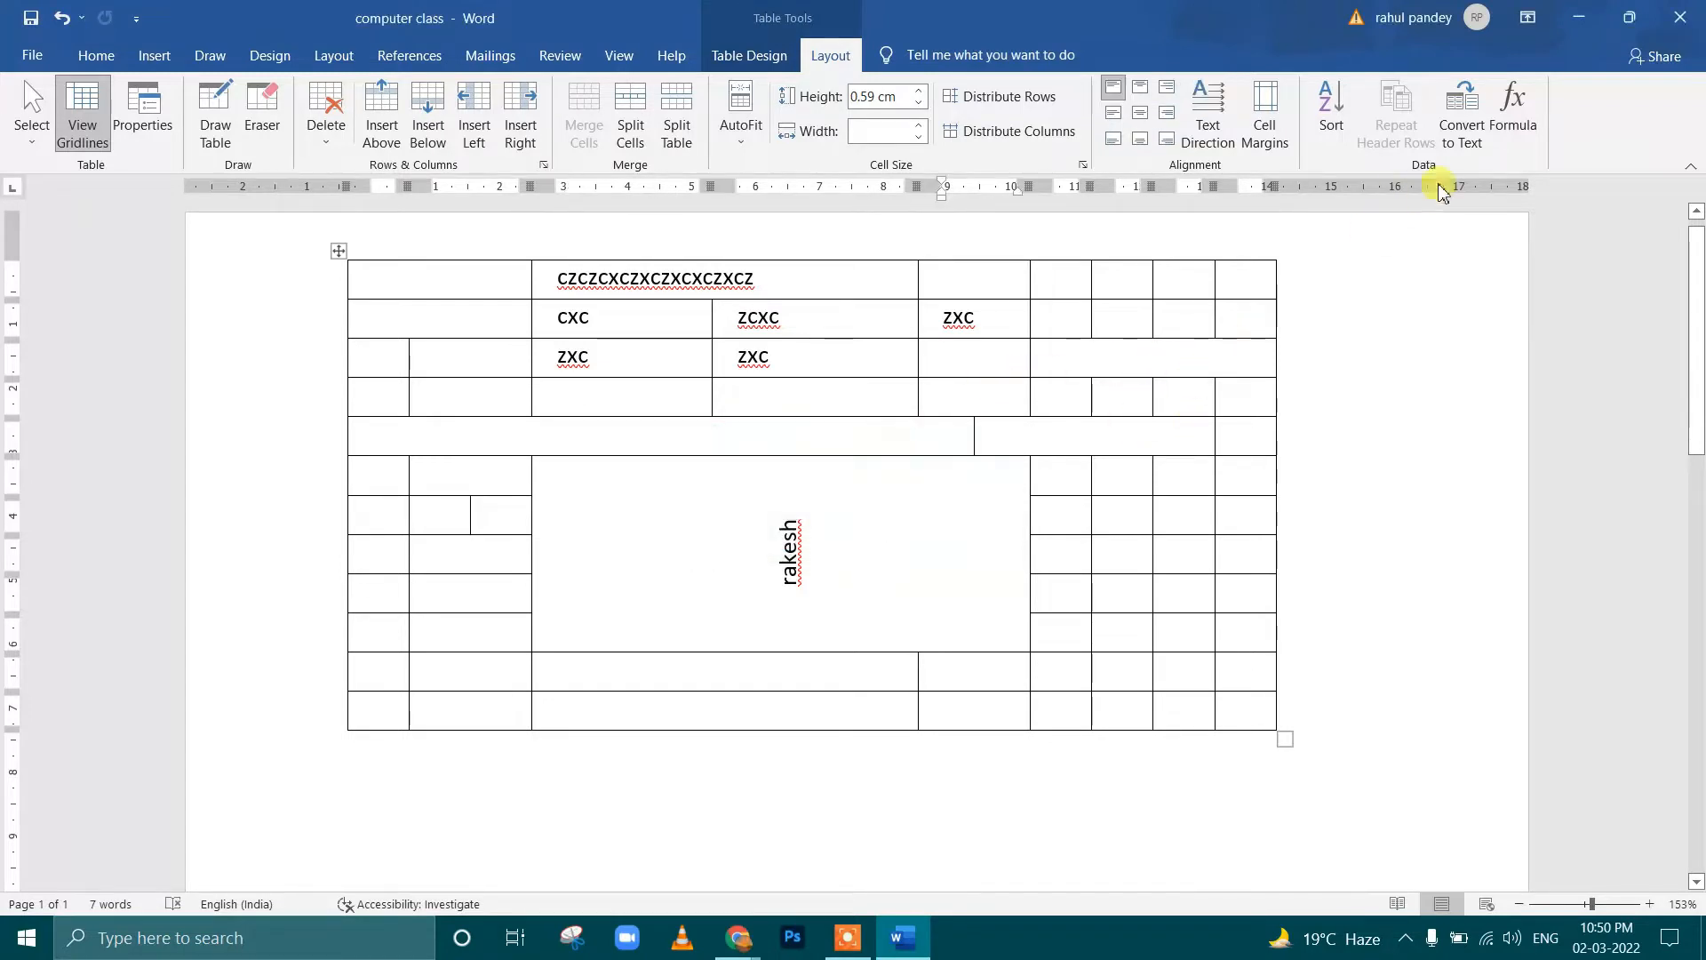
Look at the Convert Table to Text separator options and the Formula settings for the merged cell, without applying either
left_click(1465, 134)
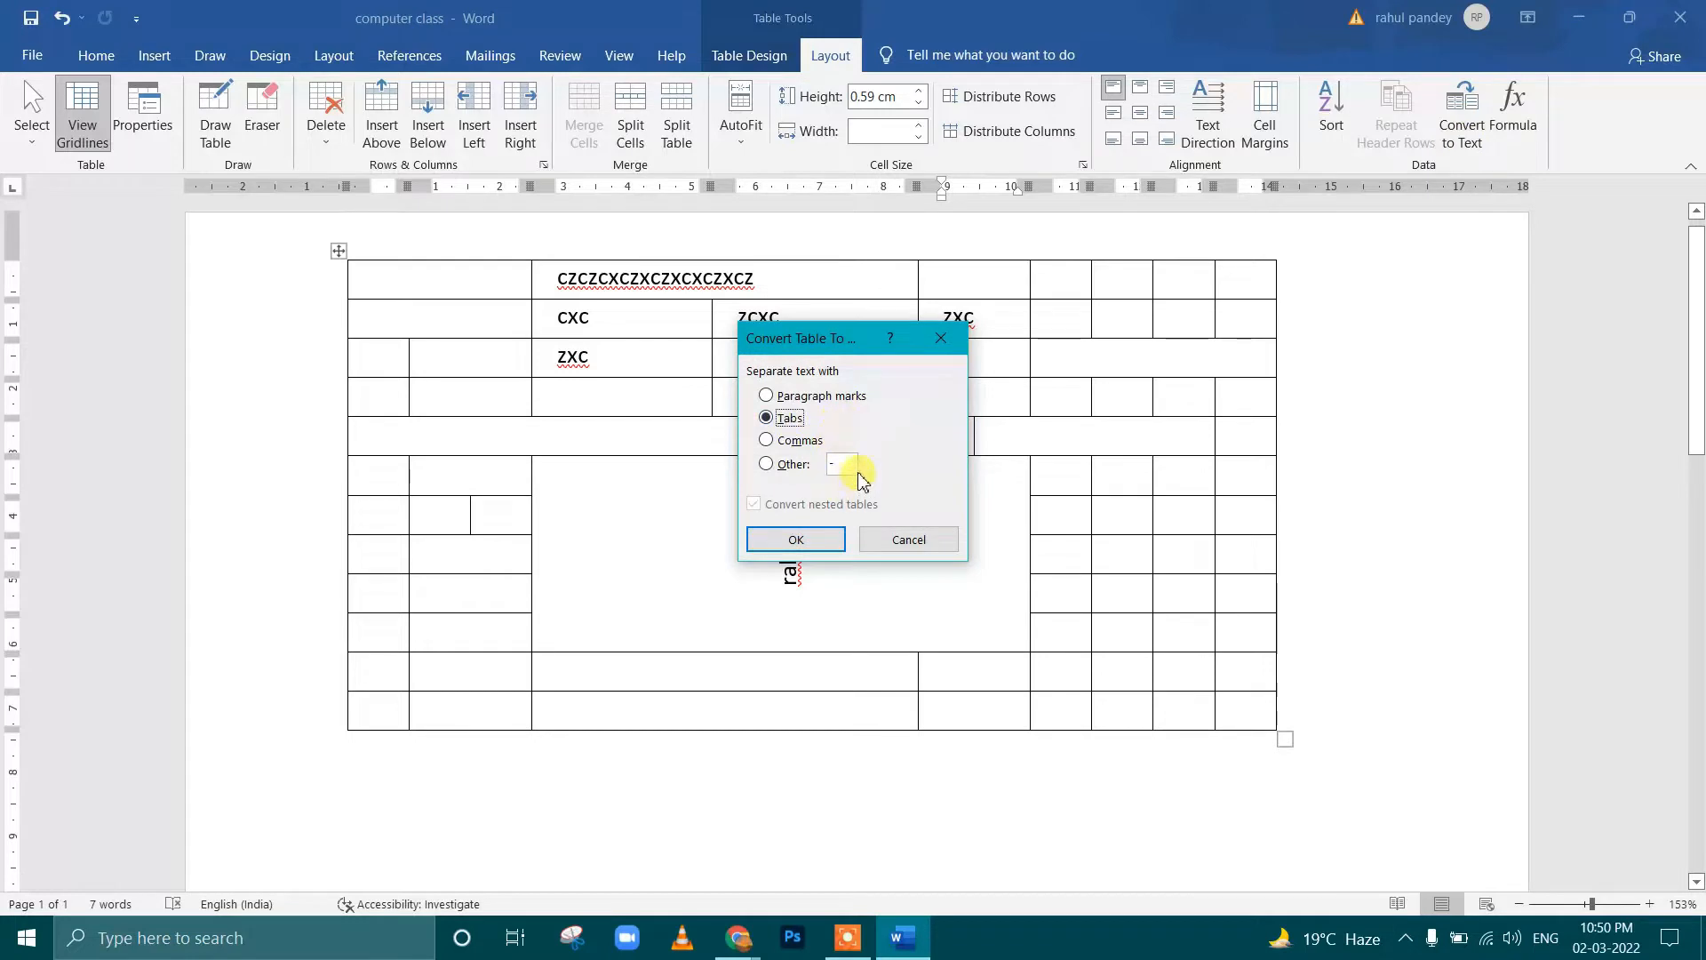
left_click(942, 342)
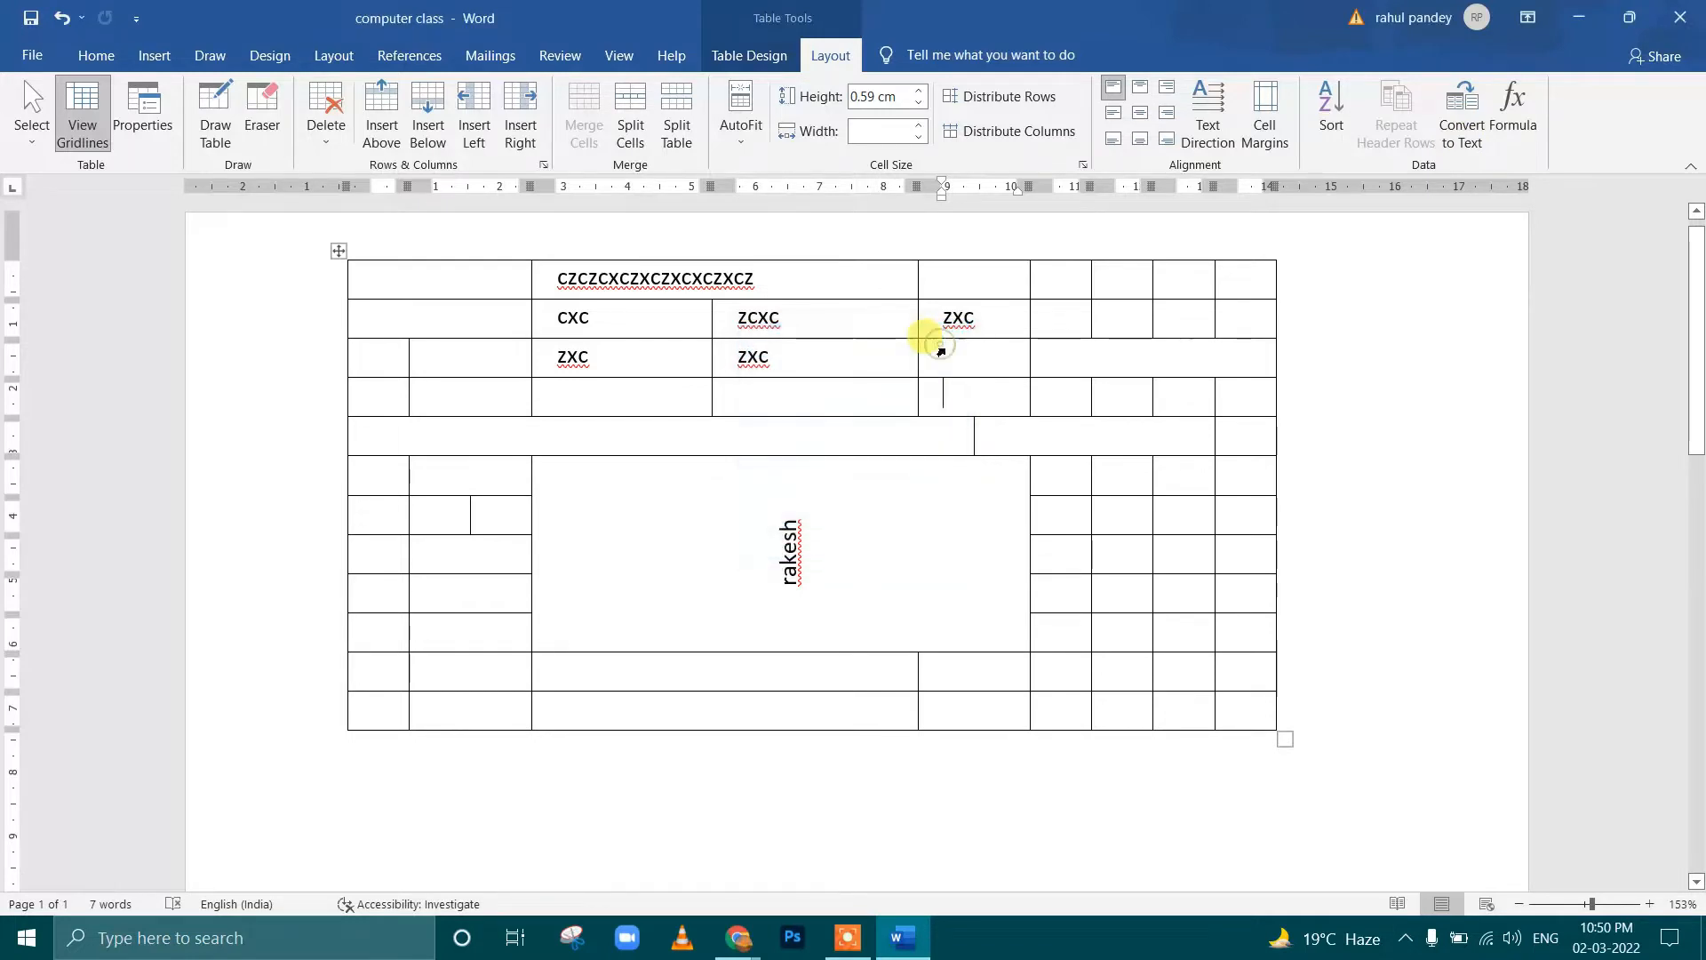
double_click(804, 559)
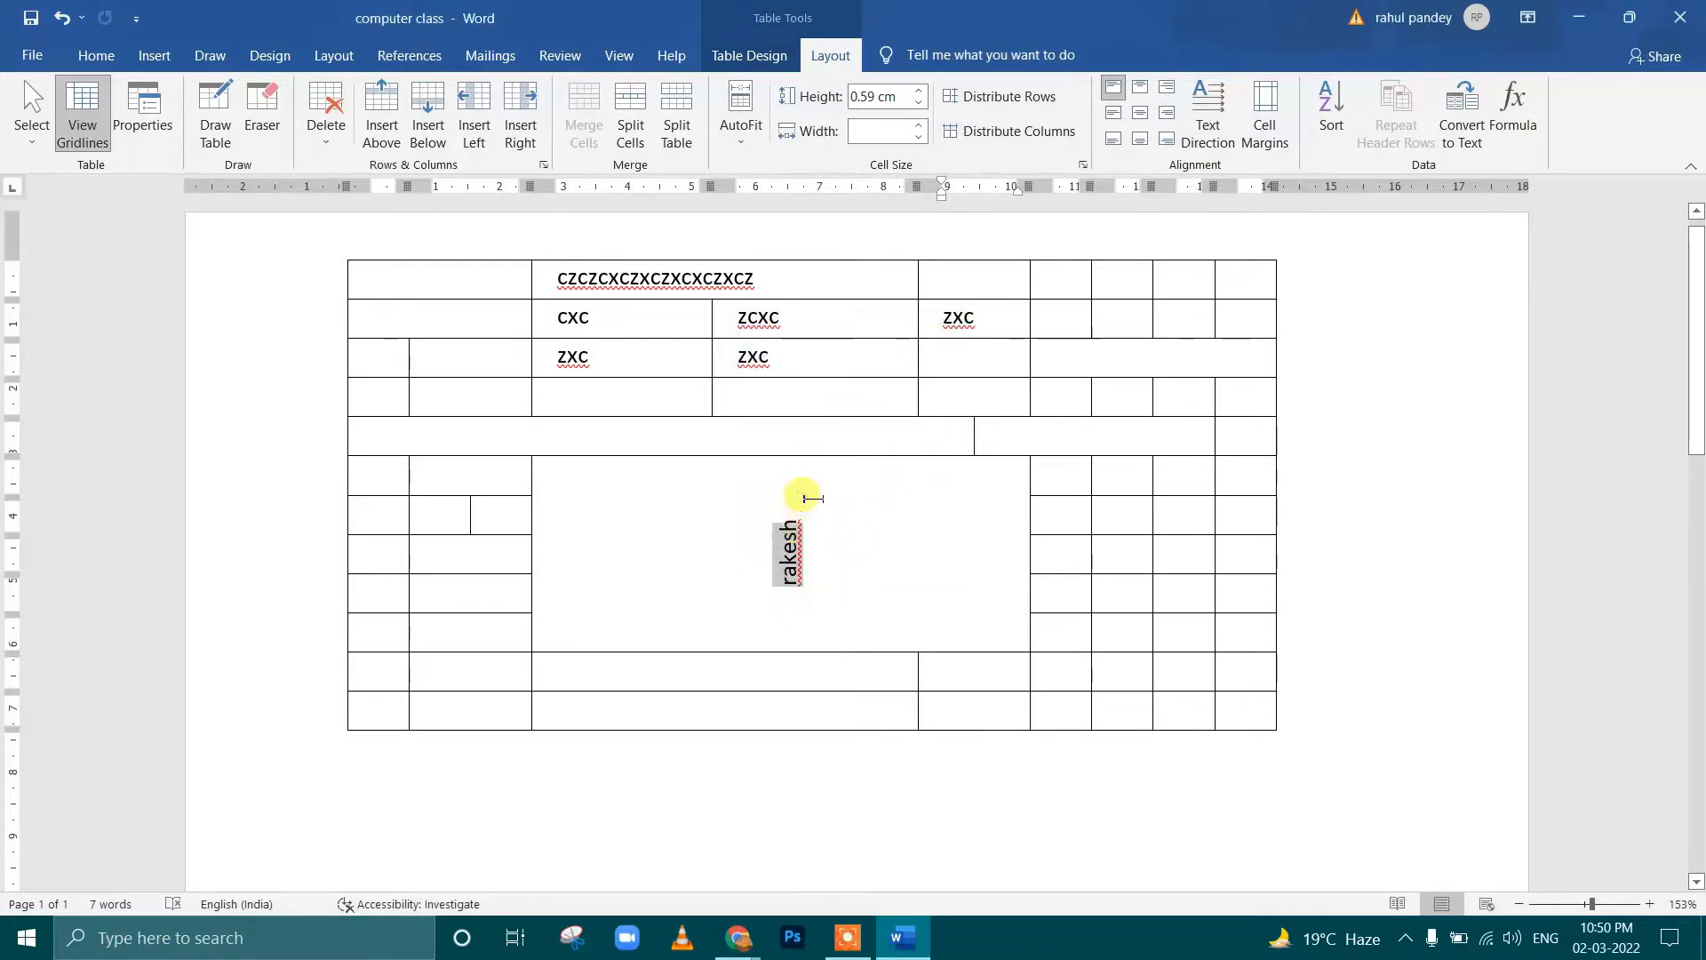
left_click(1524, 132)
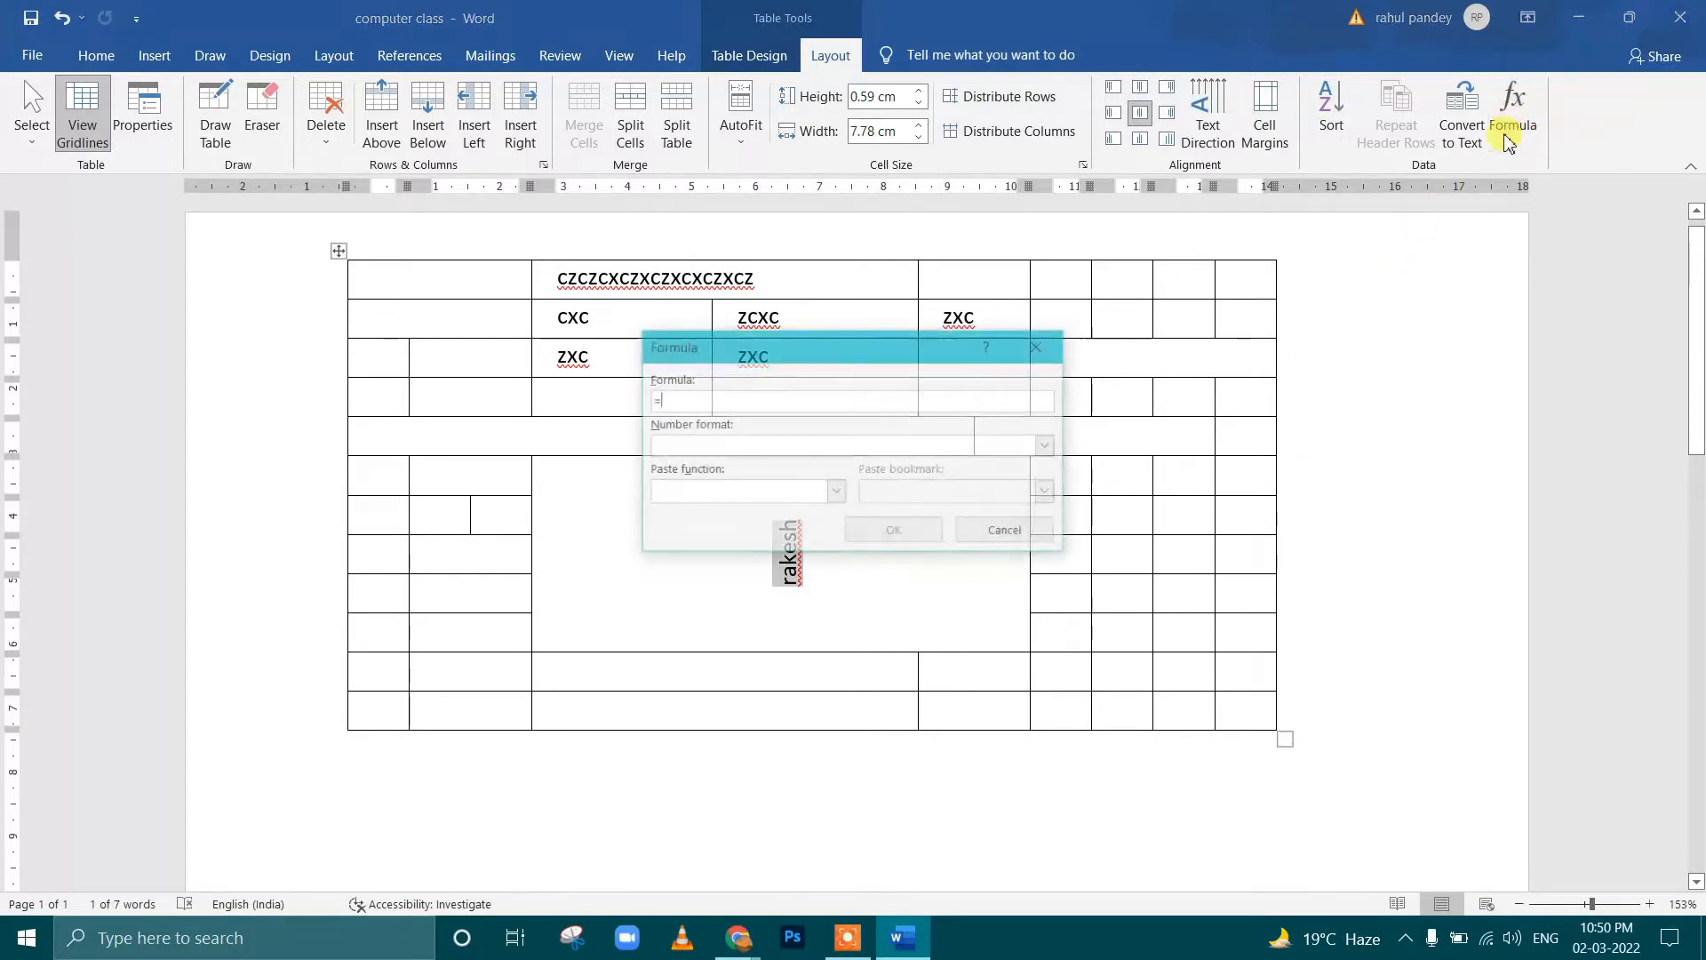
left_click(1040, 345)
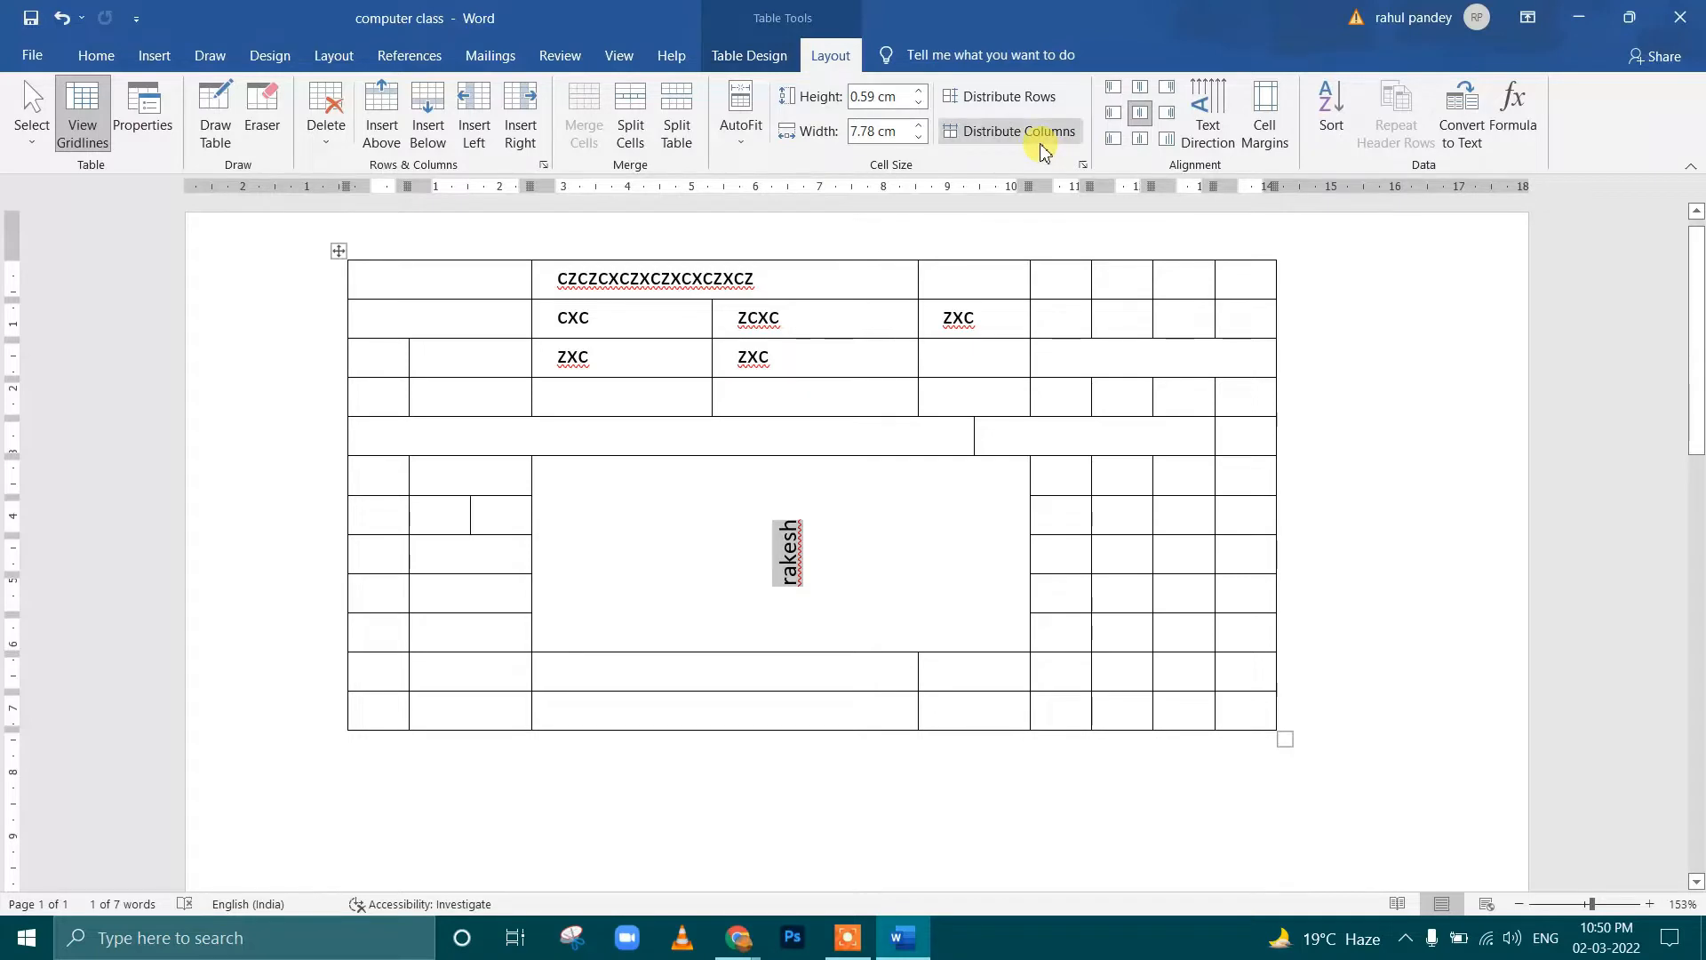
Switch the table's Header Row style option off and on several times, leaving it enabled
left_click(864, 357)
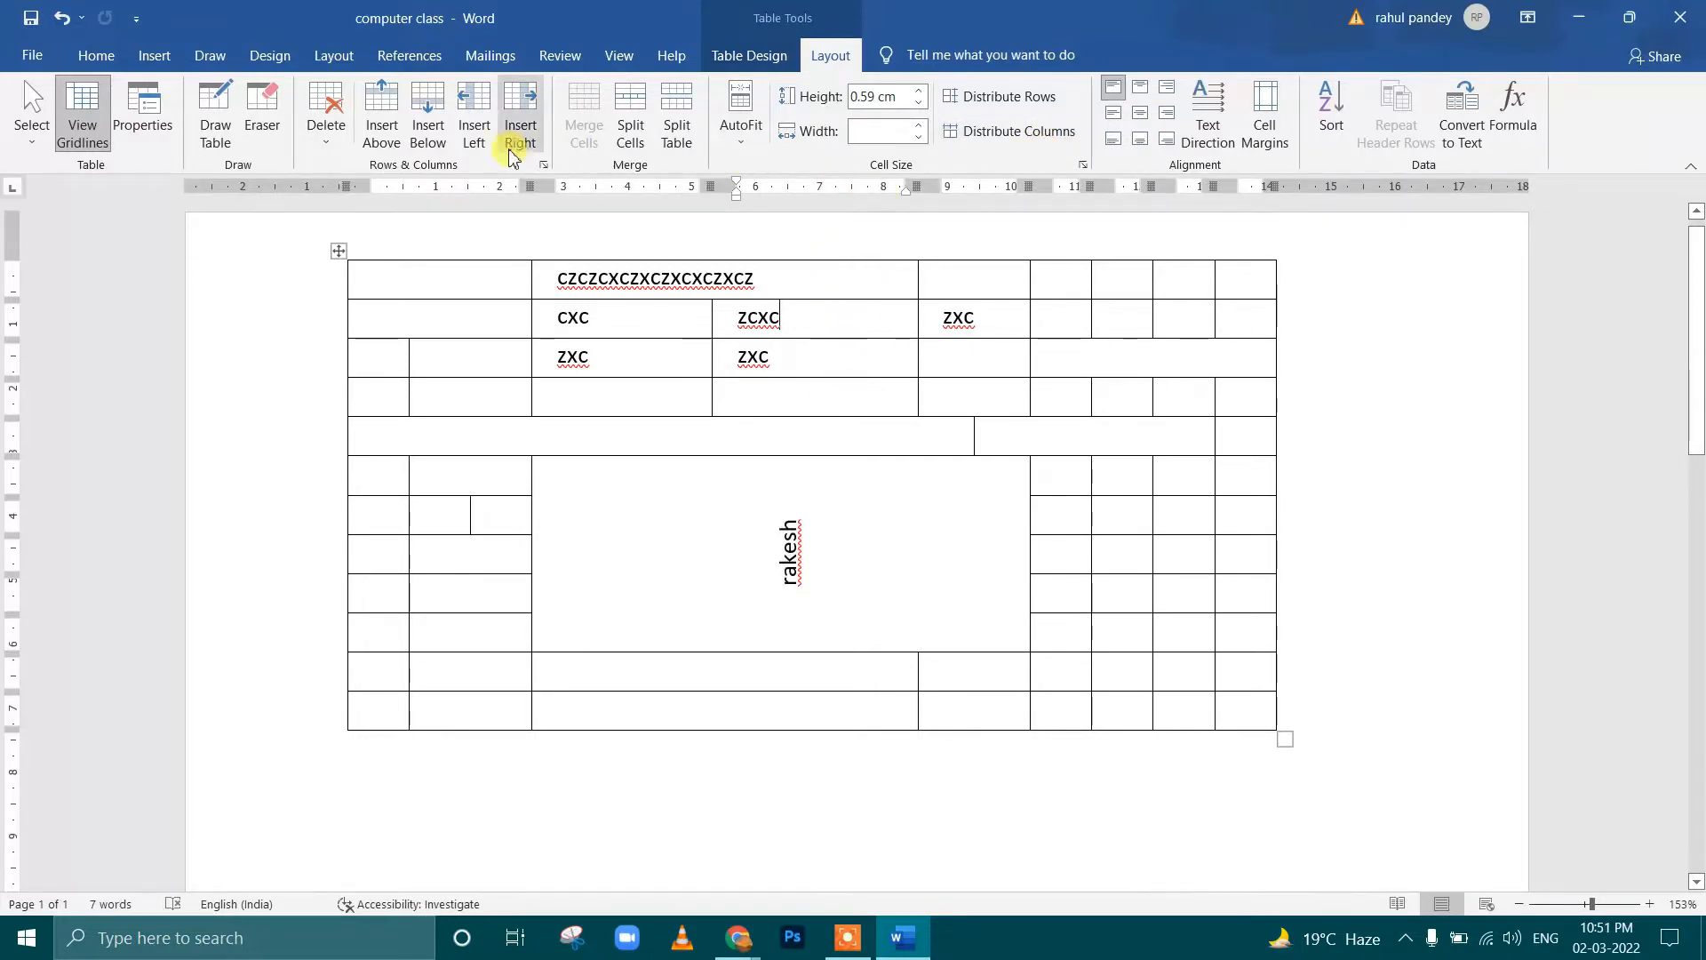
left_click(751, 55)
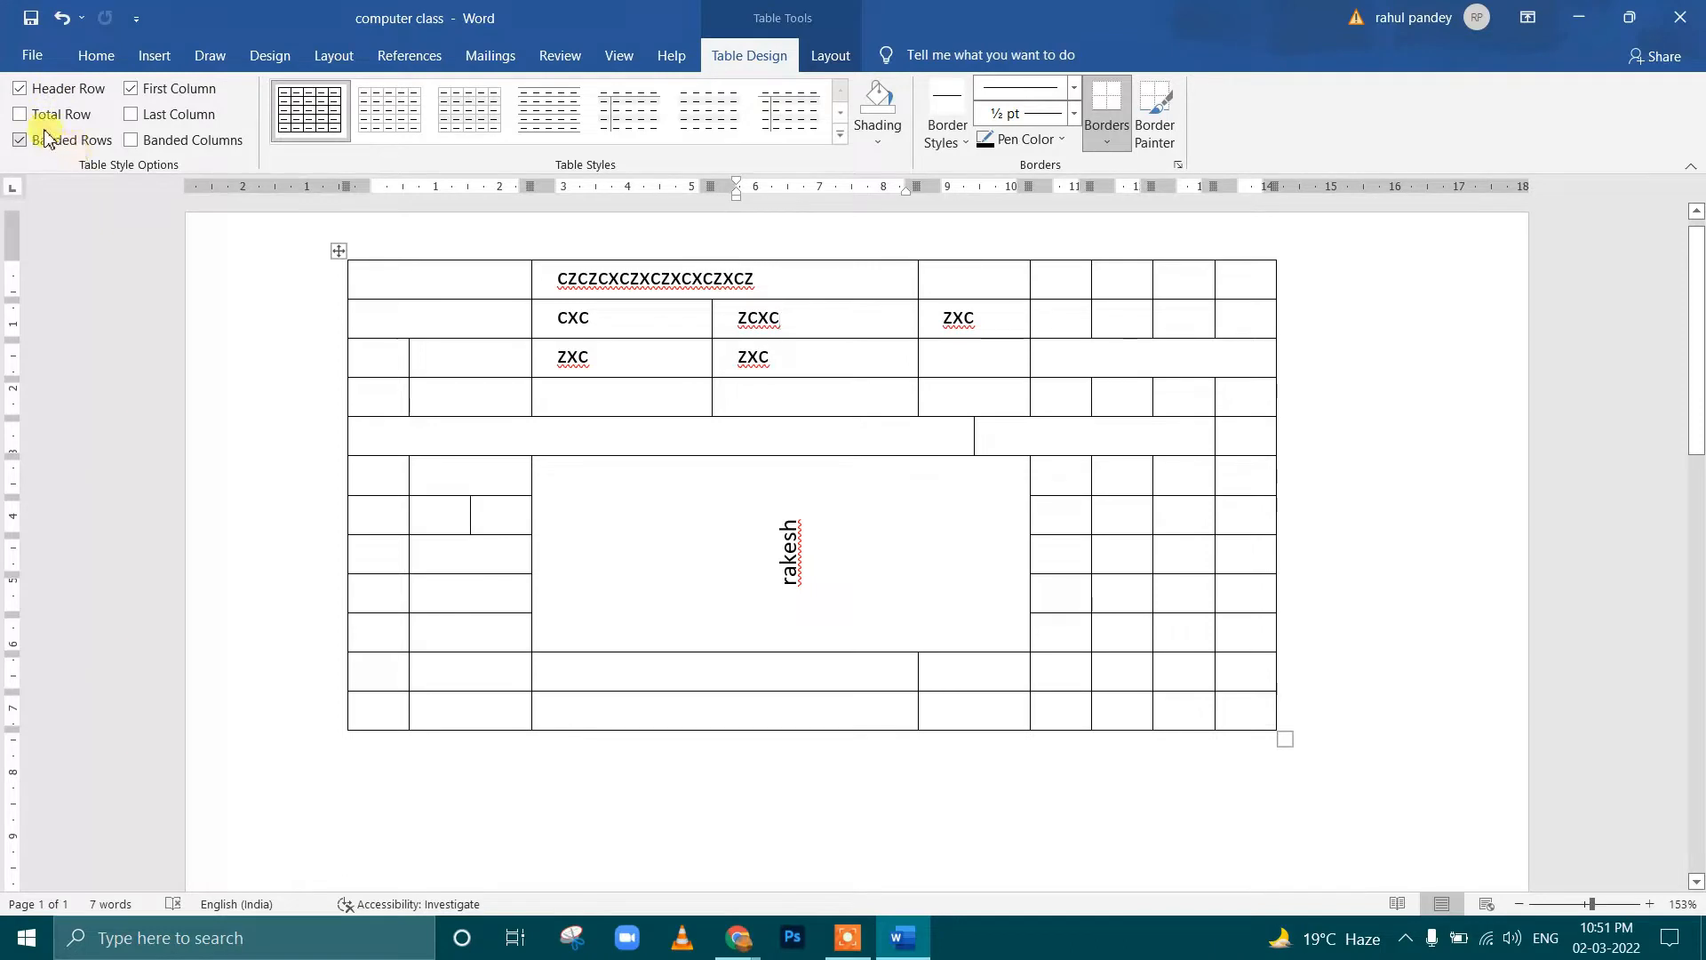
left_click(18, 93)
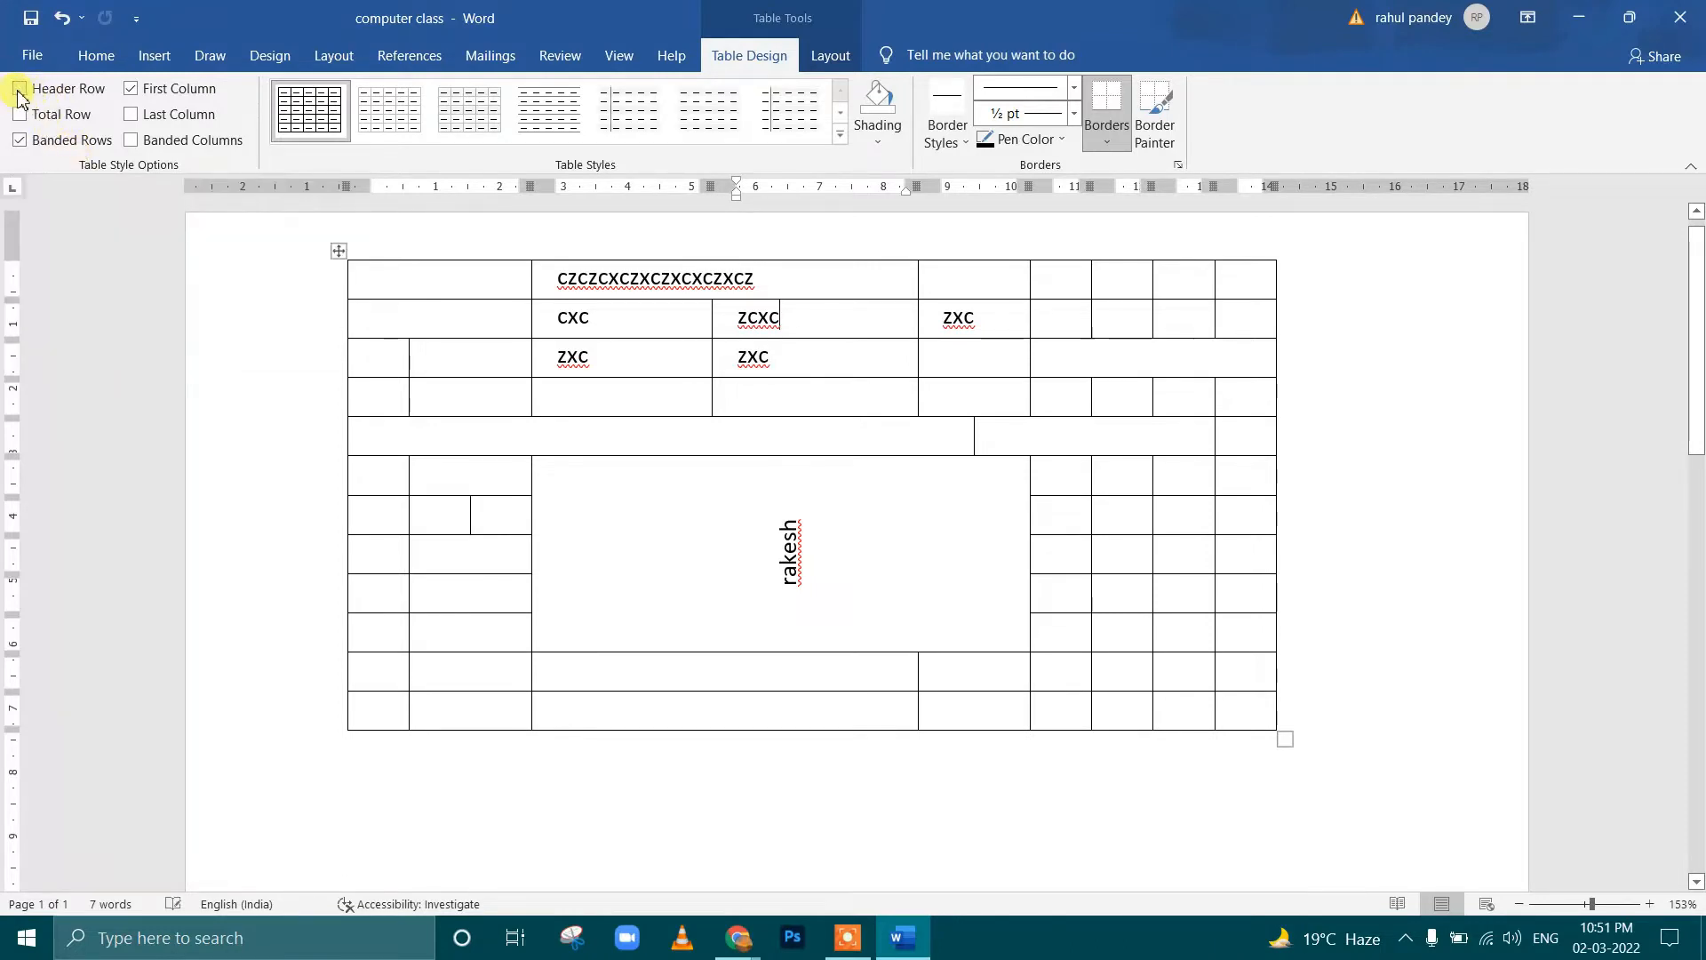
left_click(18, 94)
left_click(22, 93)
left_click(25, 94)
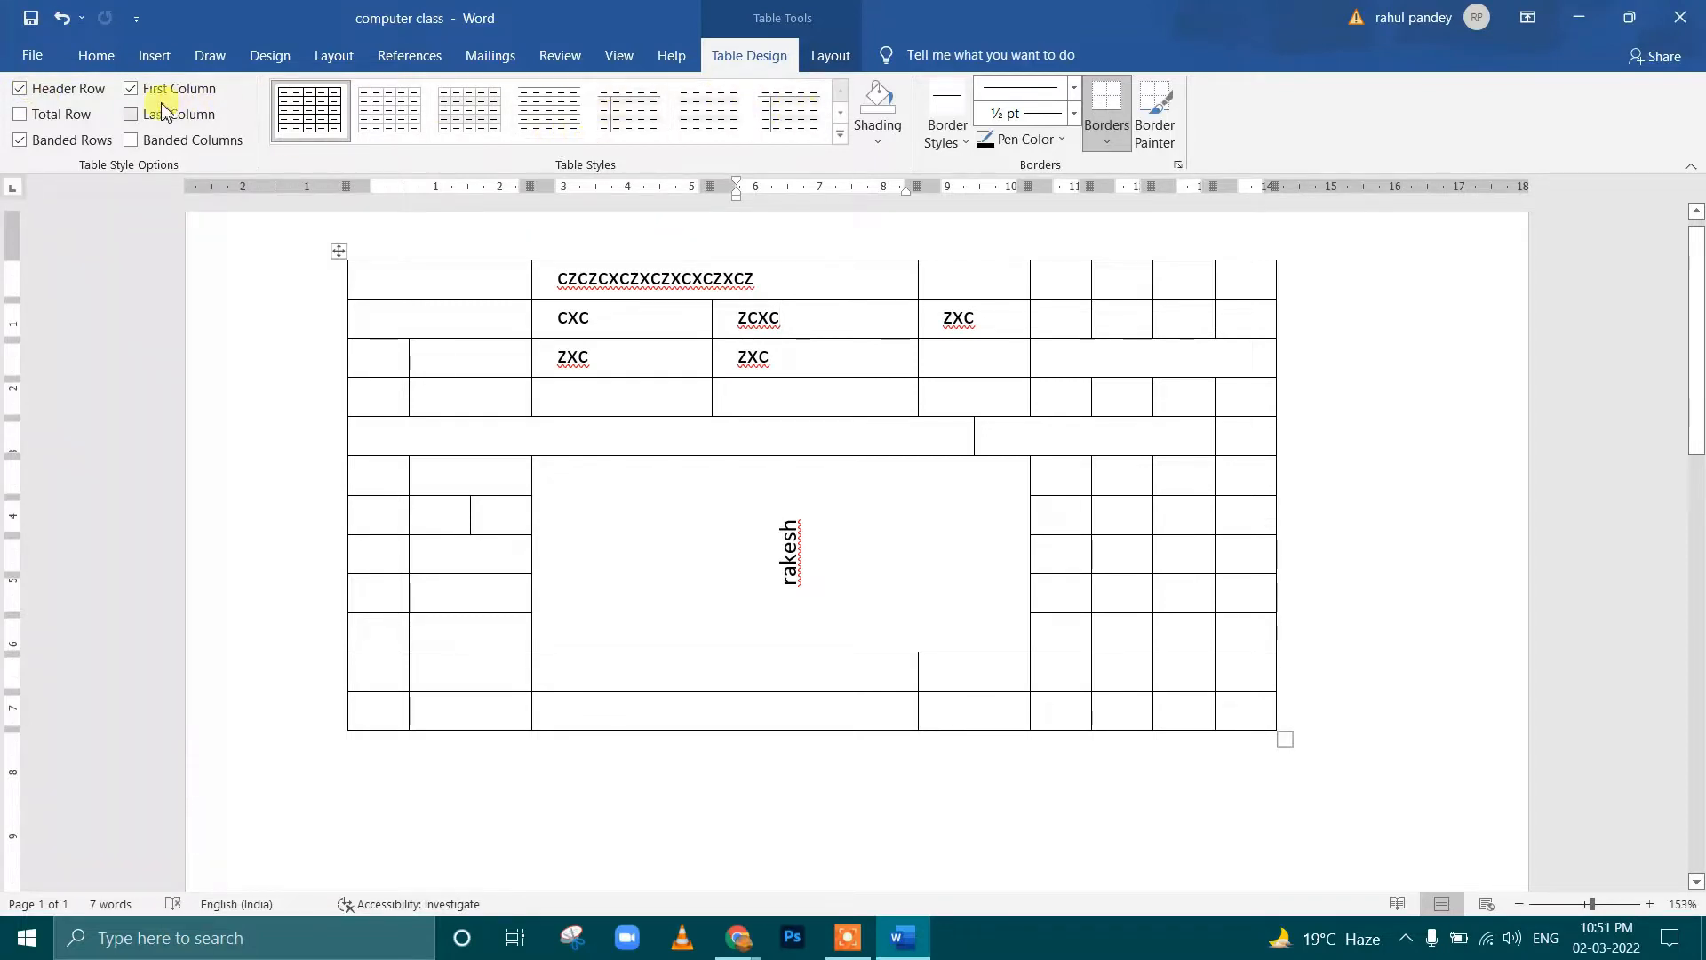
left_click(21, 94)
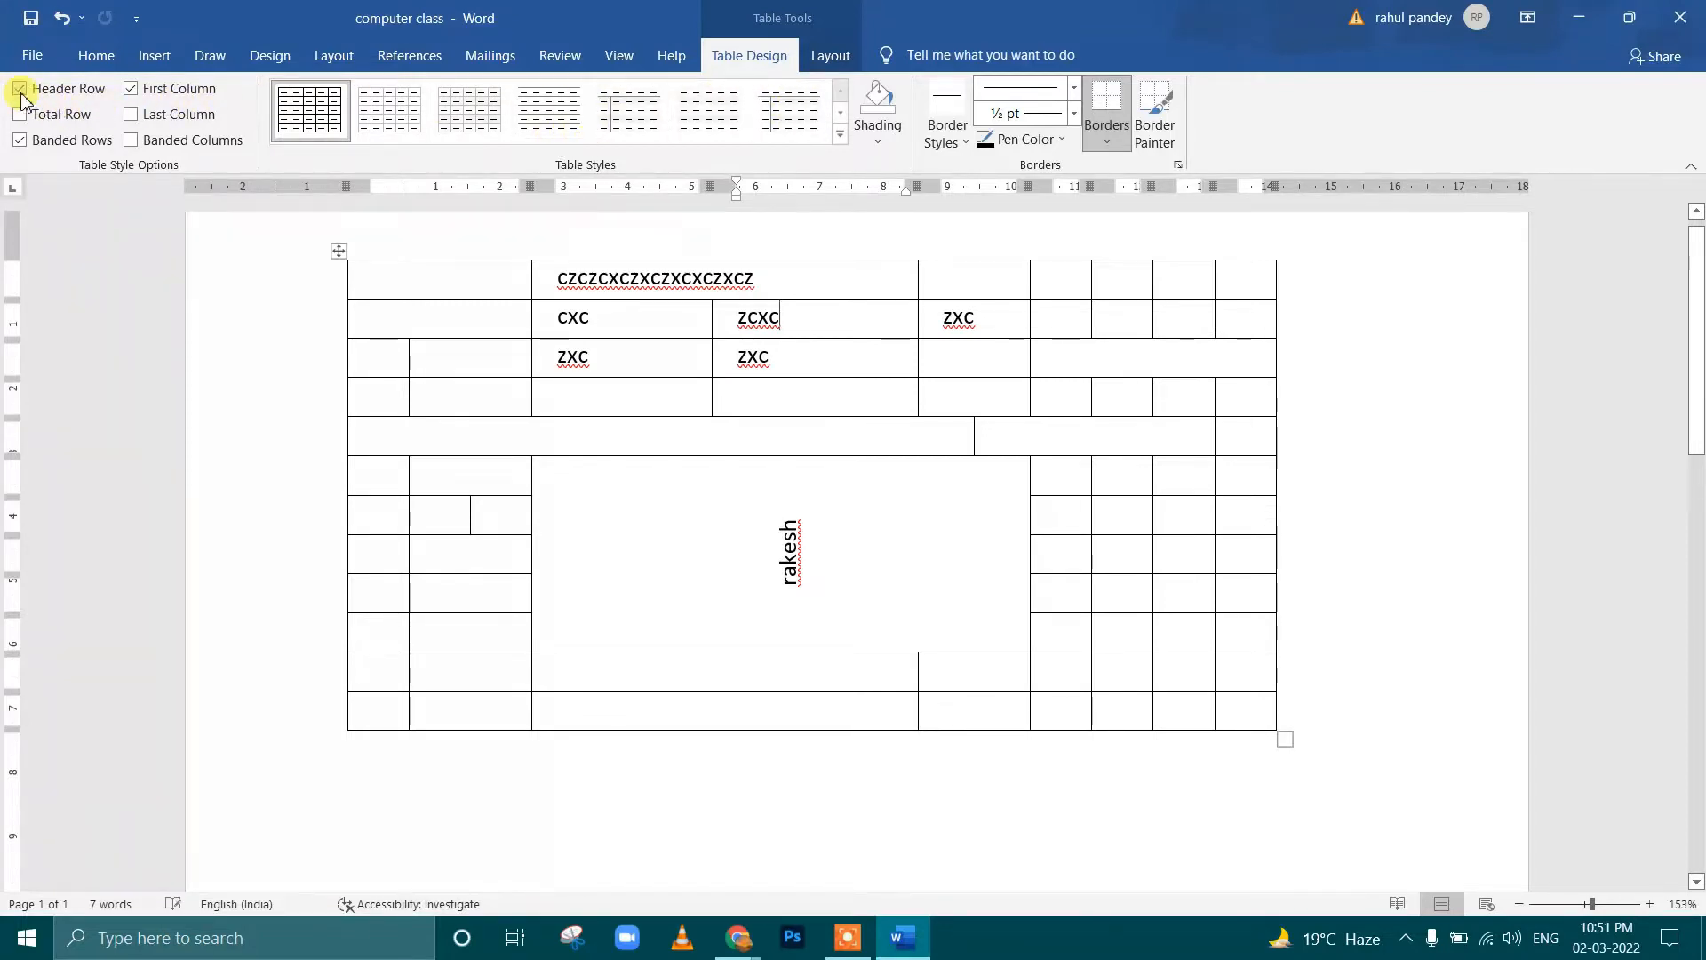
left_click(715, 484)
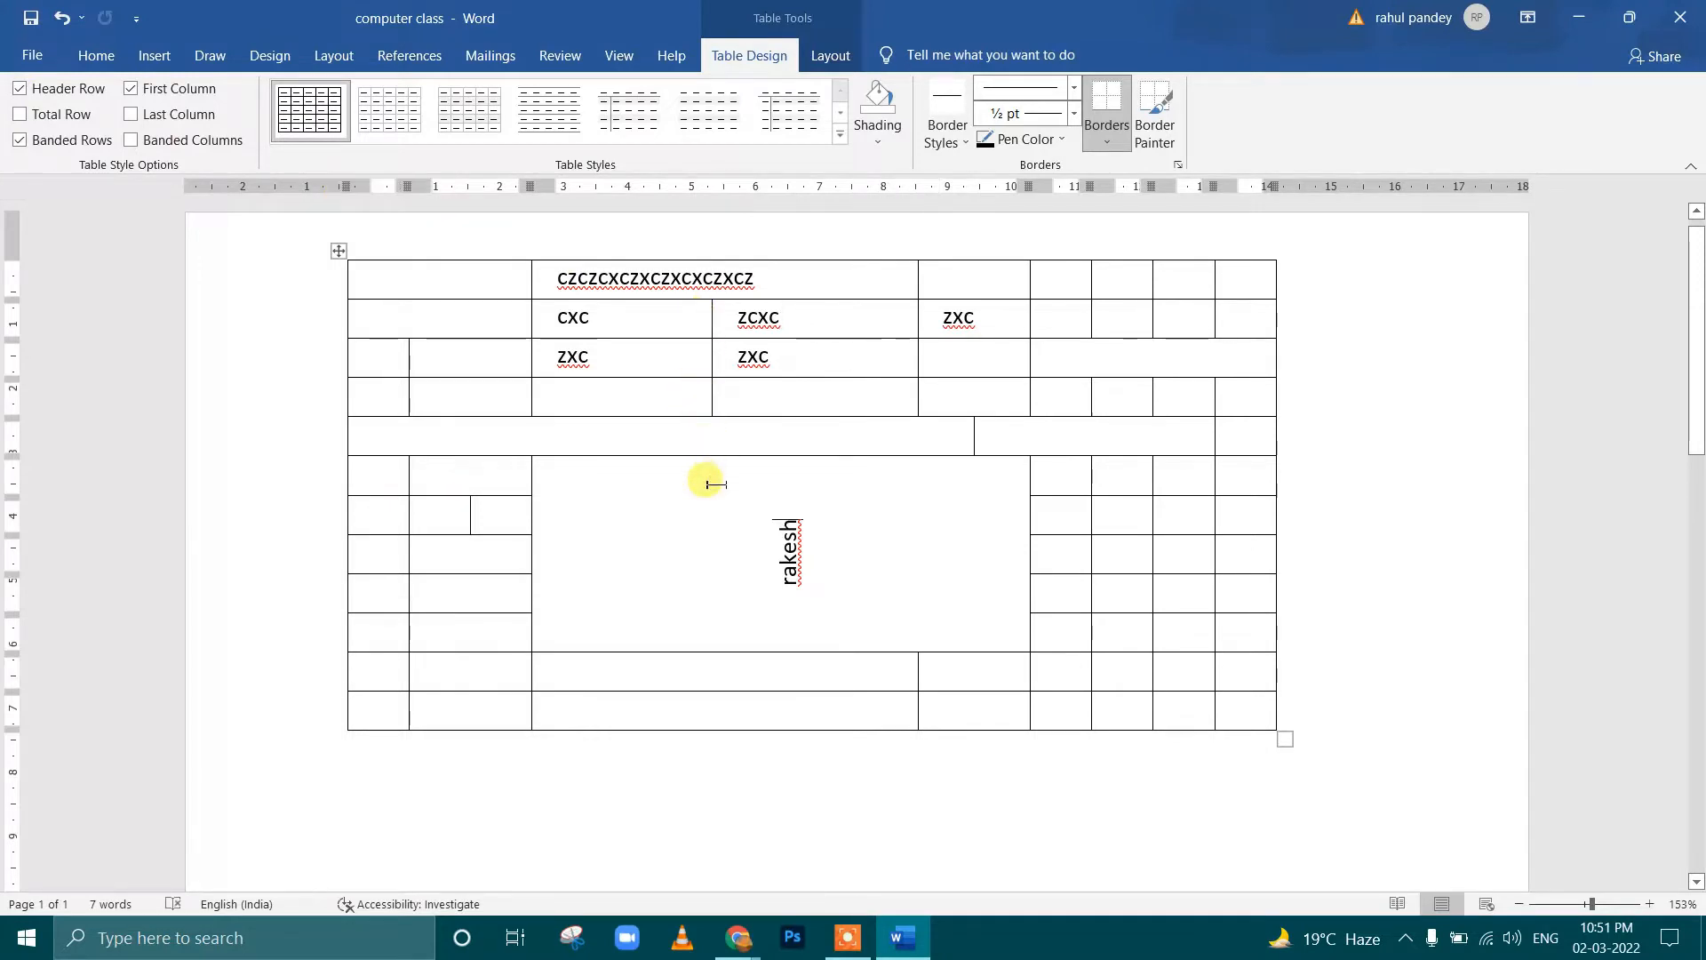
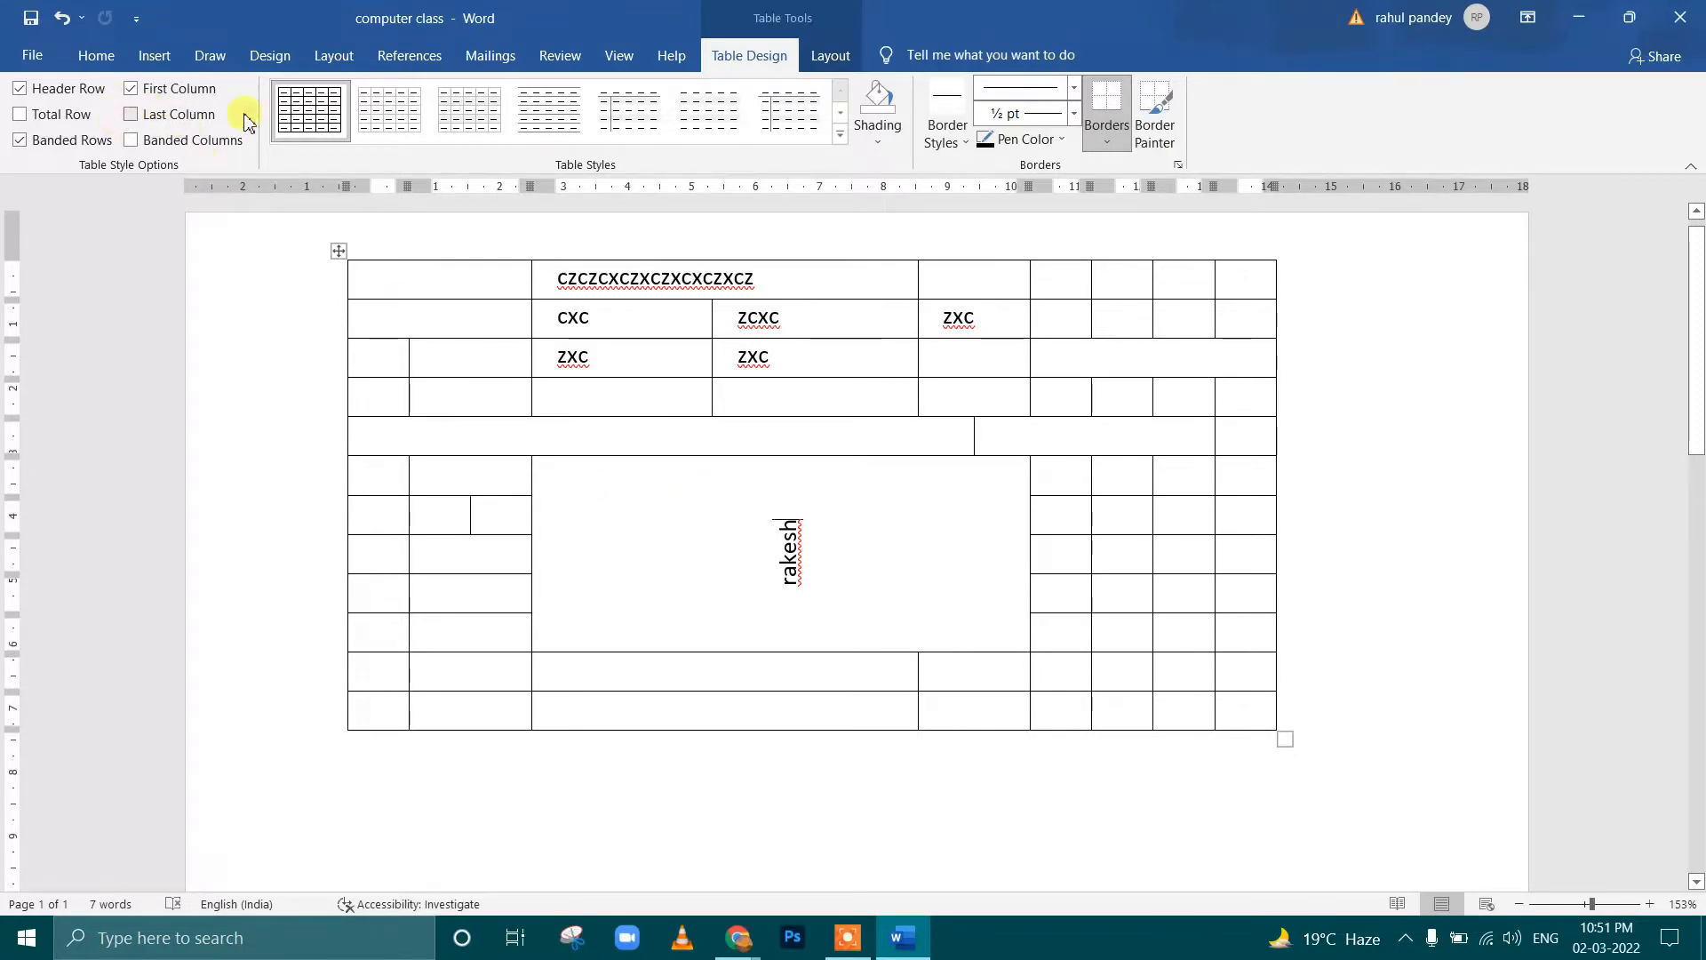
Apply the gray grid table style with a solid header row and banded rows to the table
left_click(810, 313)
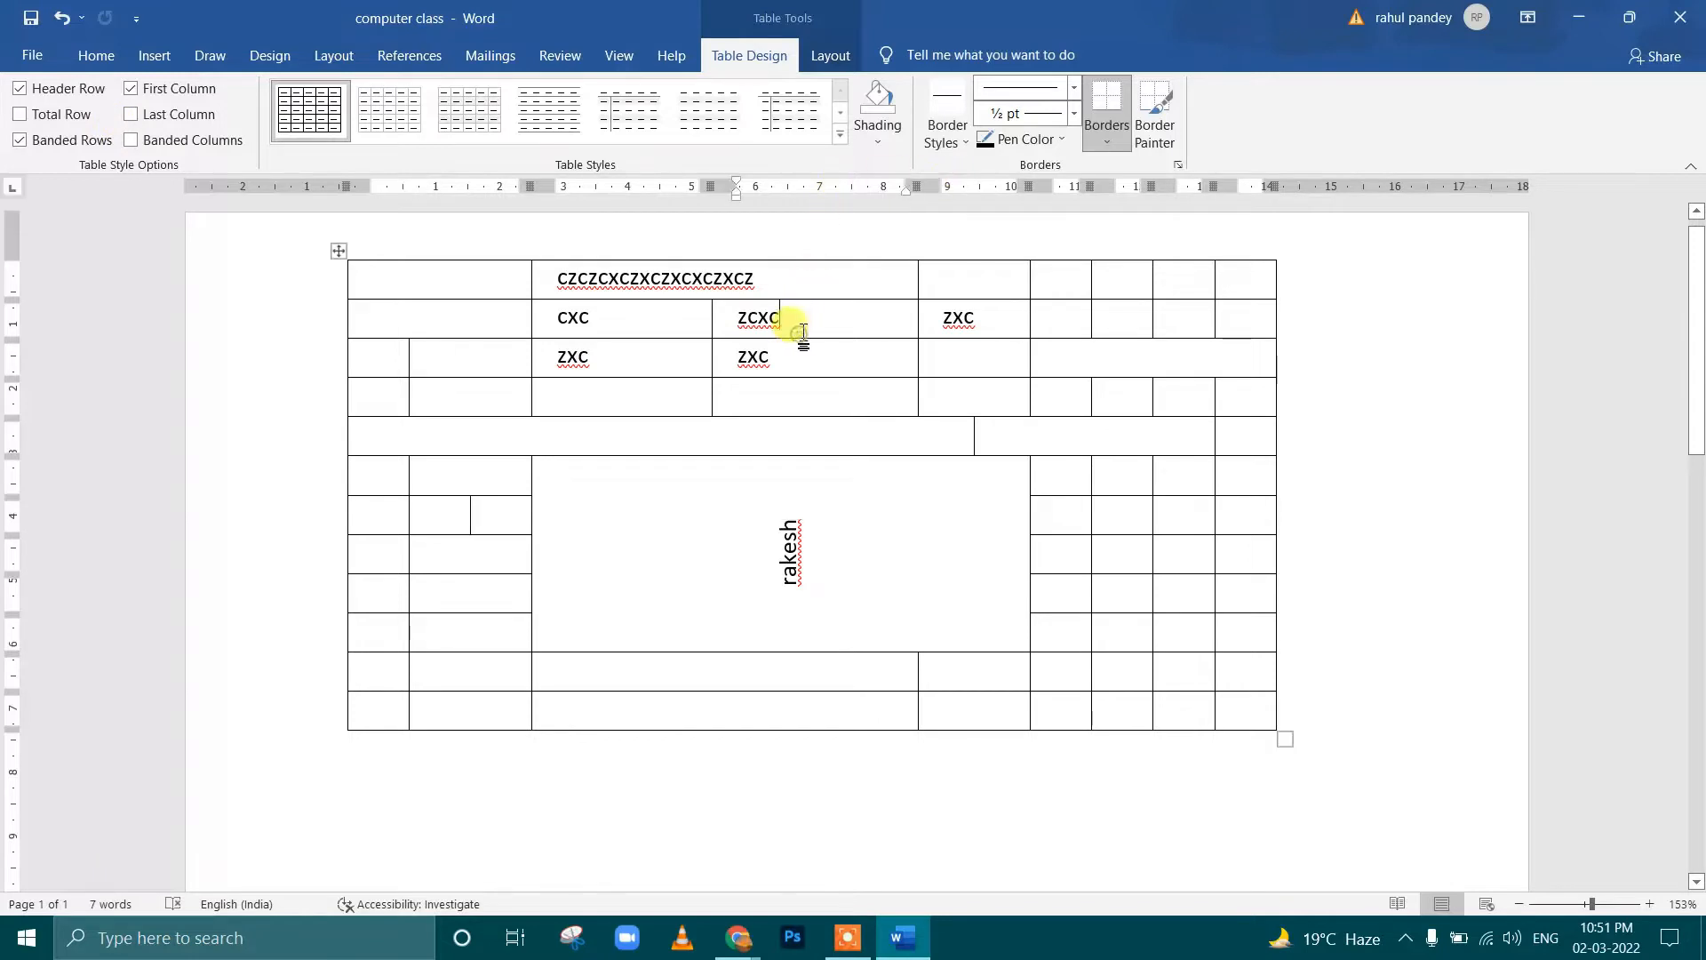
left_click(841, 138)
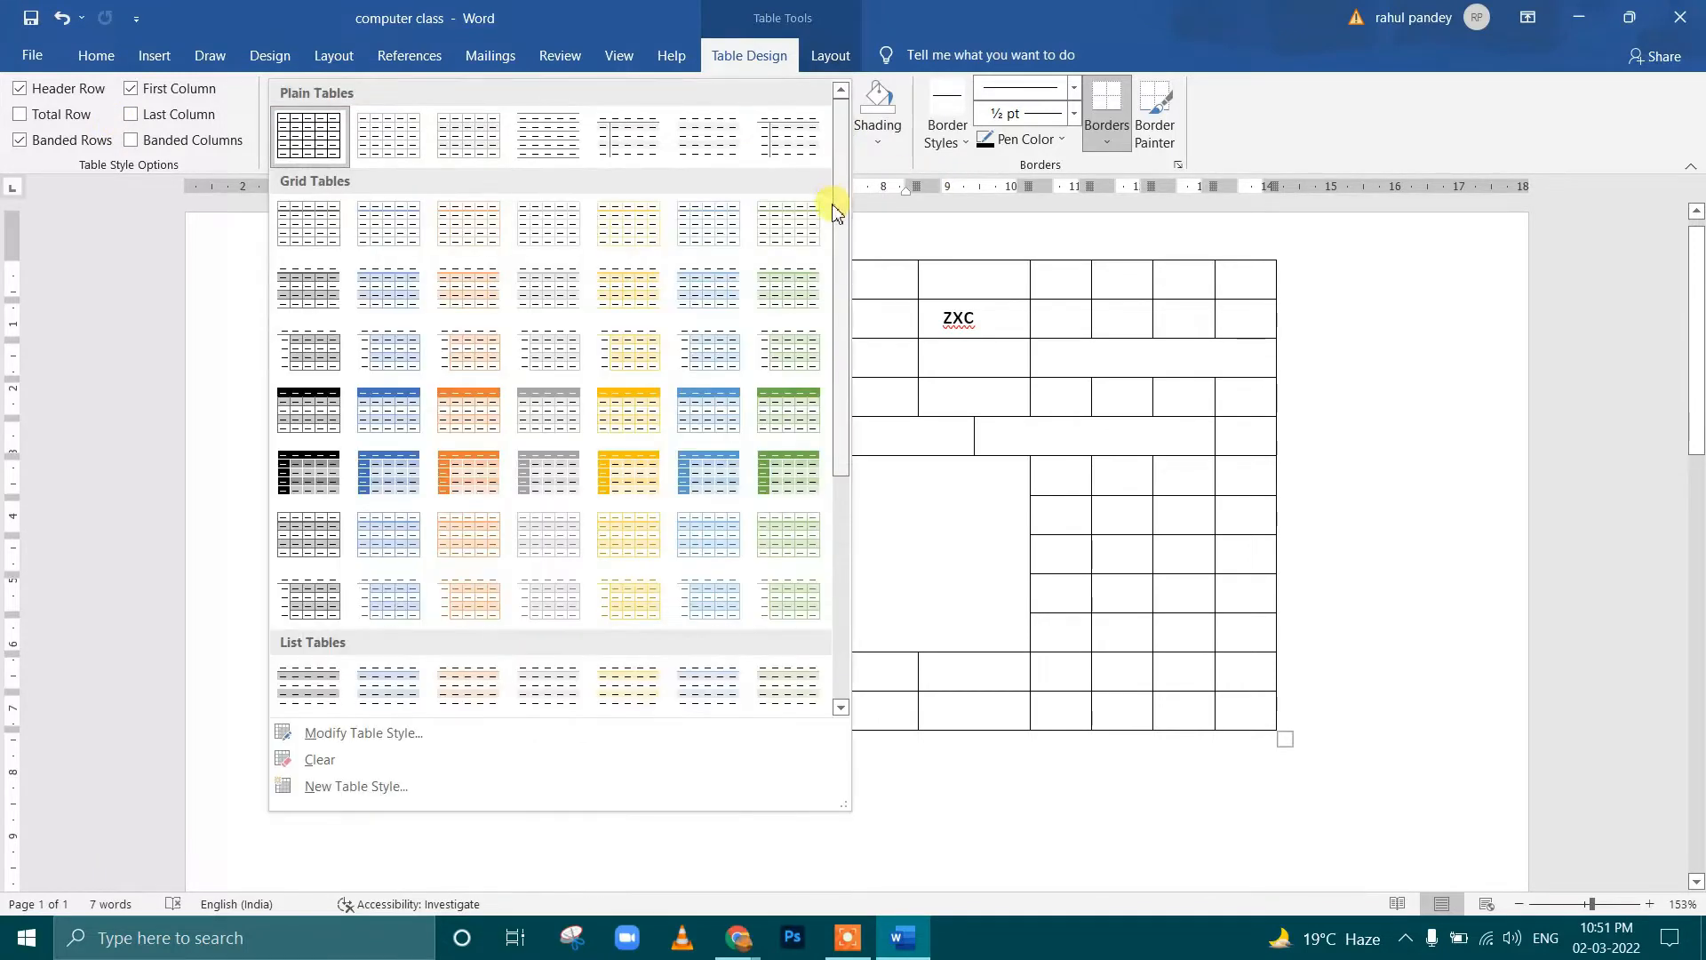
left_click(541, 408)
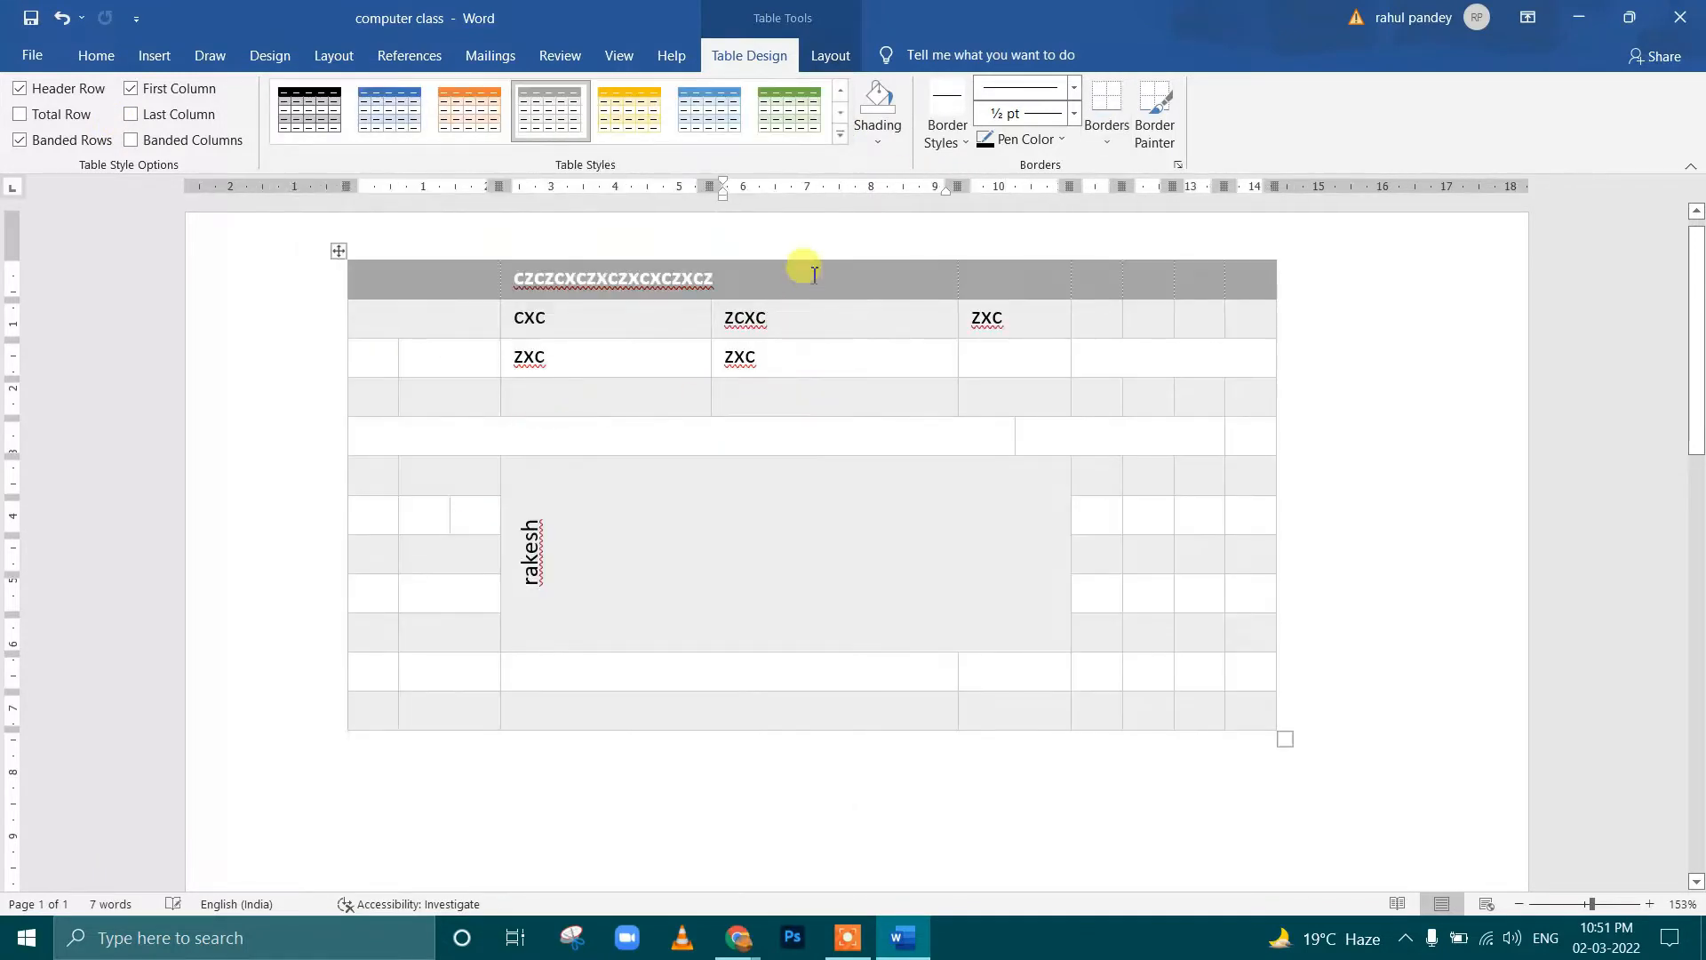
Shade the second row's ZCXC cell and the large merged cell with the vertical text red
left_click(880, 145)
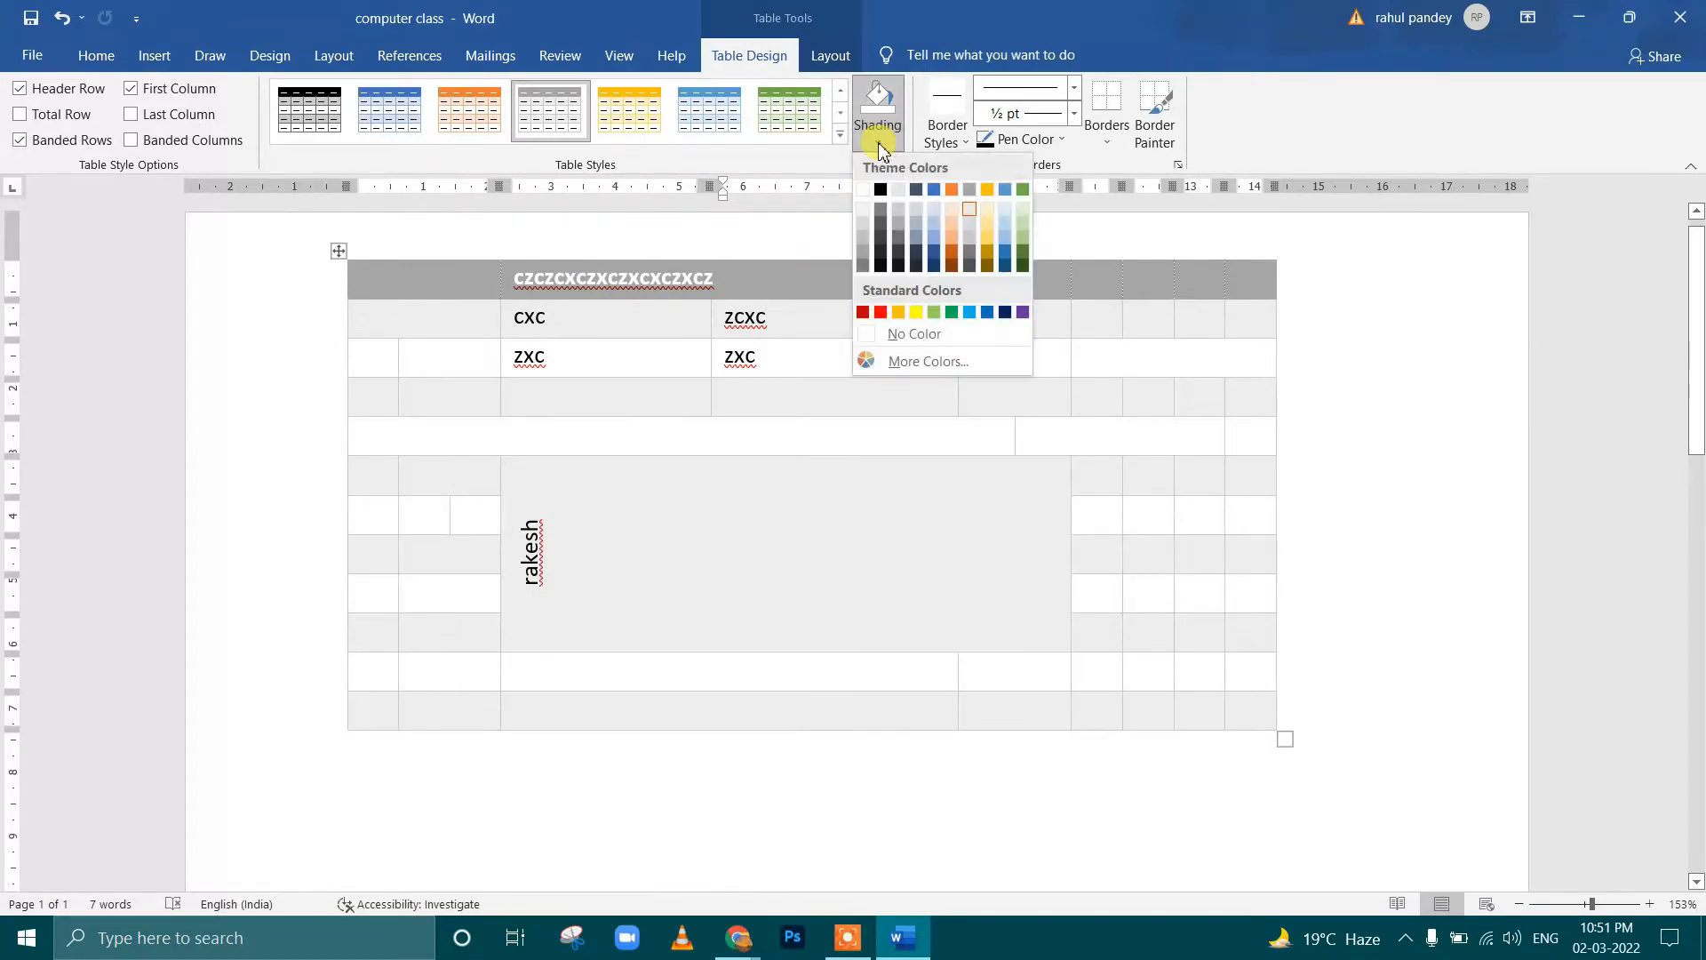
left_click(898, 333)
left_click(813, 365)
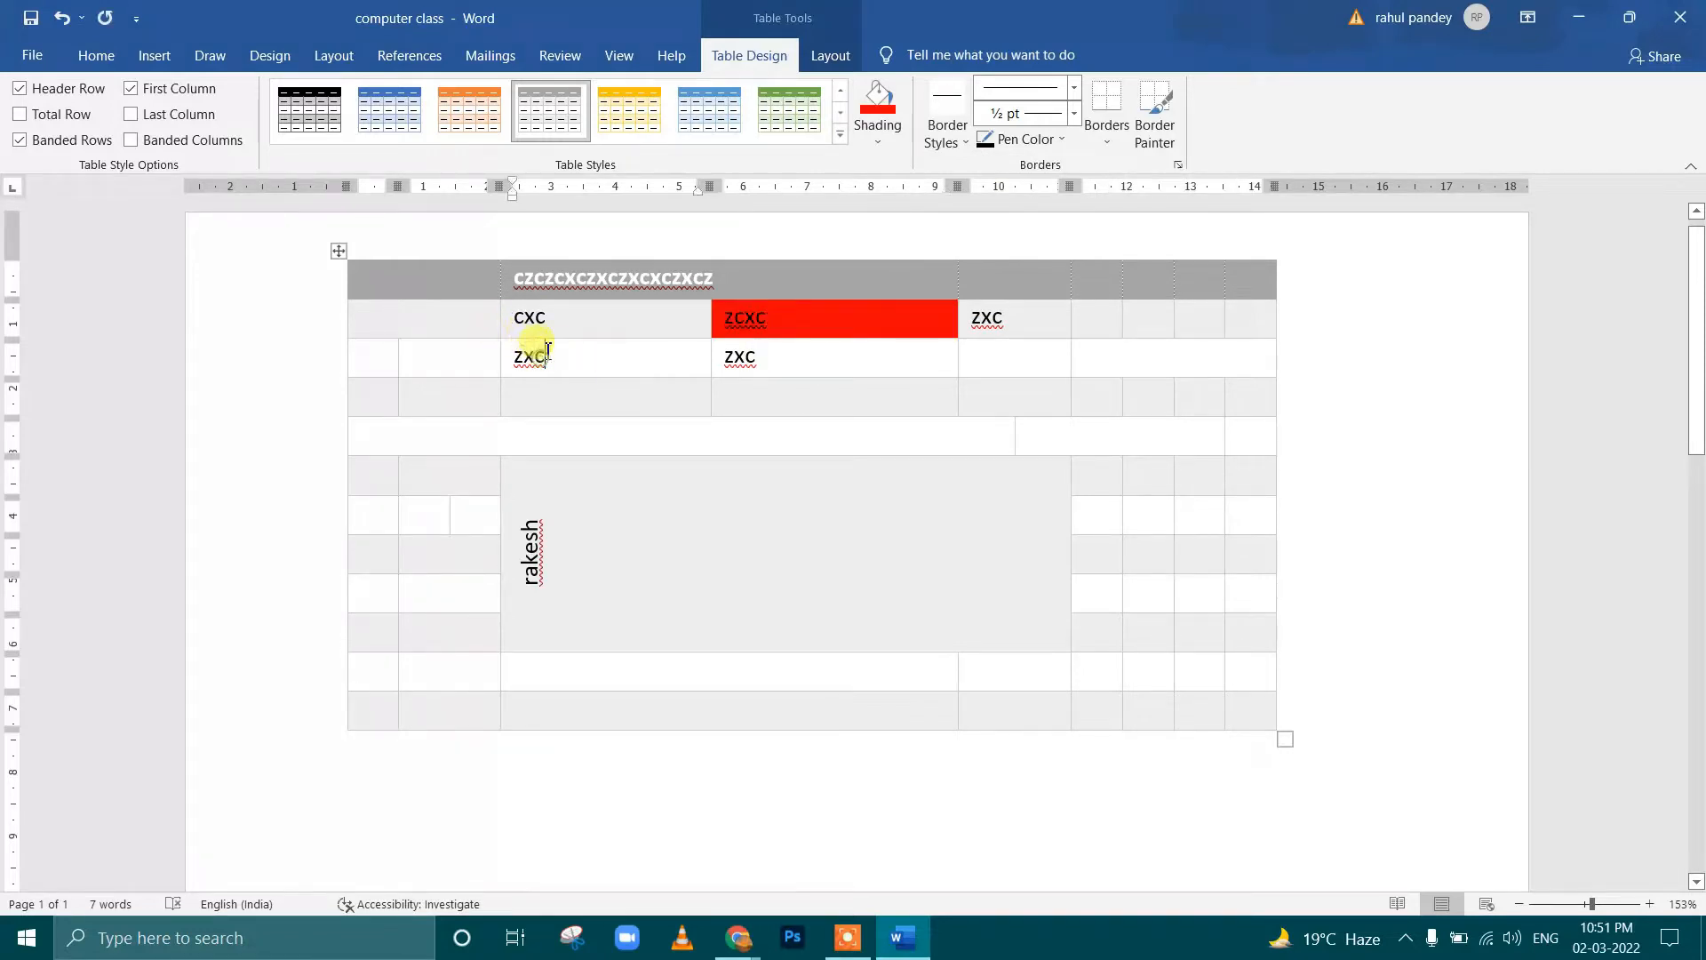
left_click_drag(546, 351, 1013, 599)
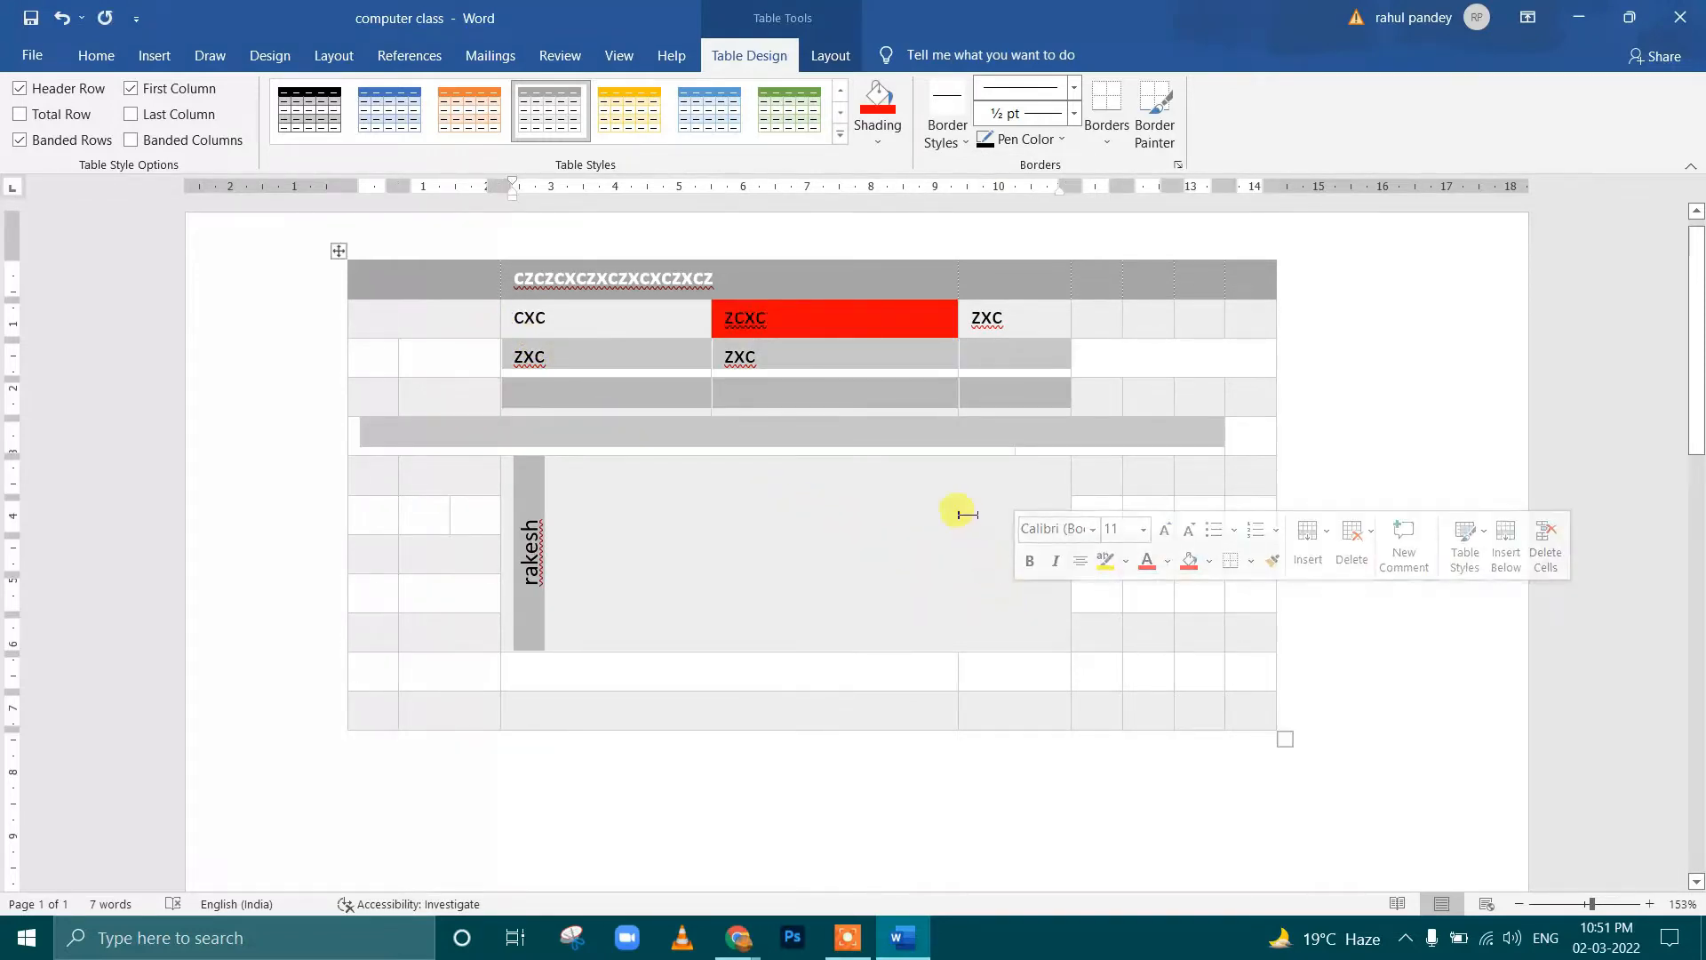
left_click(902, 518)
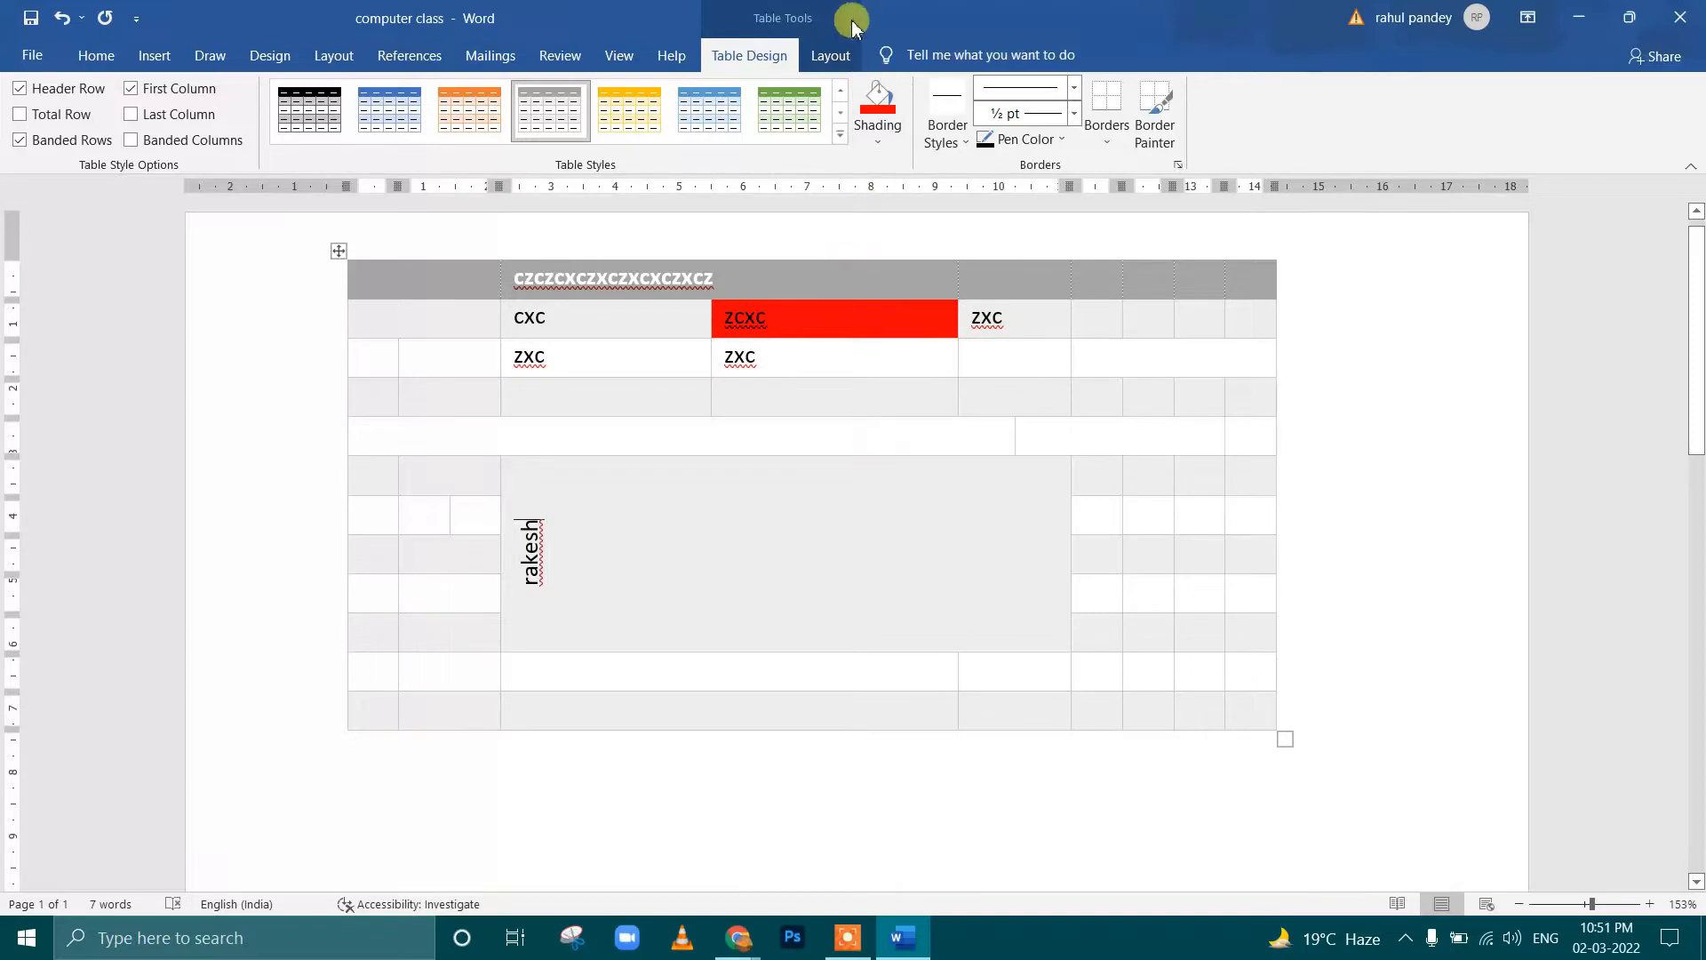
left_click(878, 102)
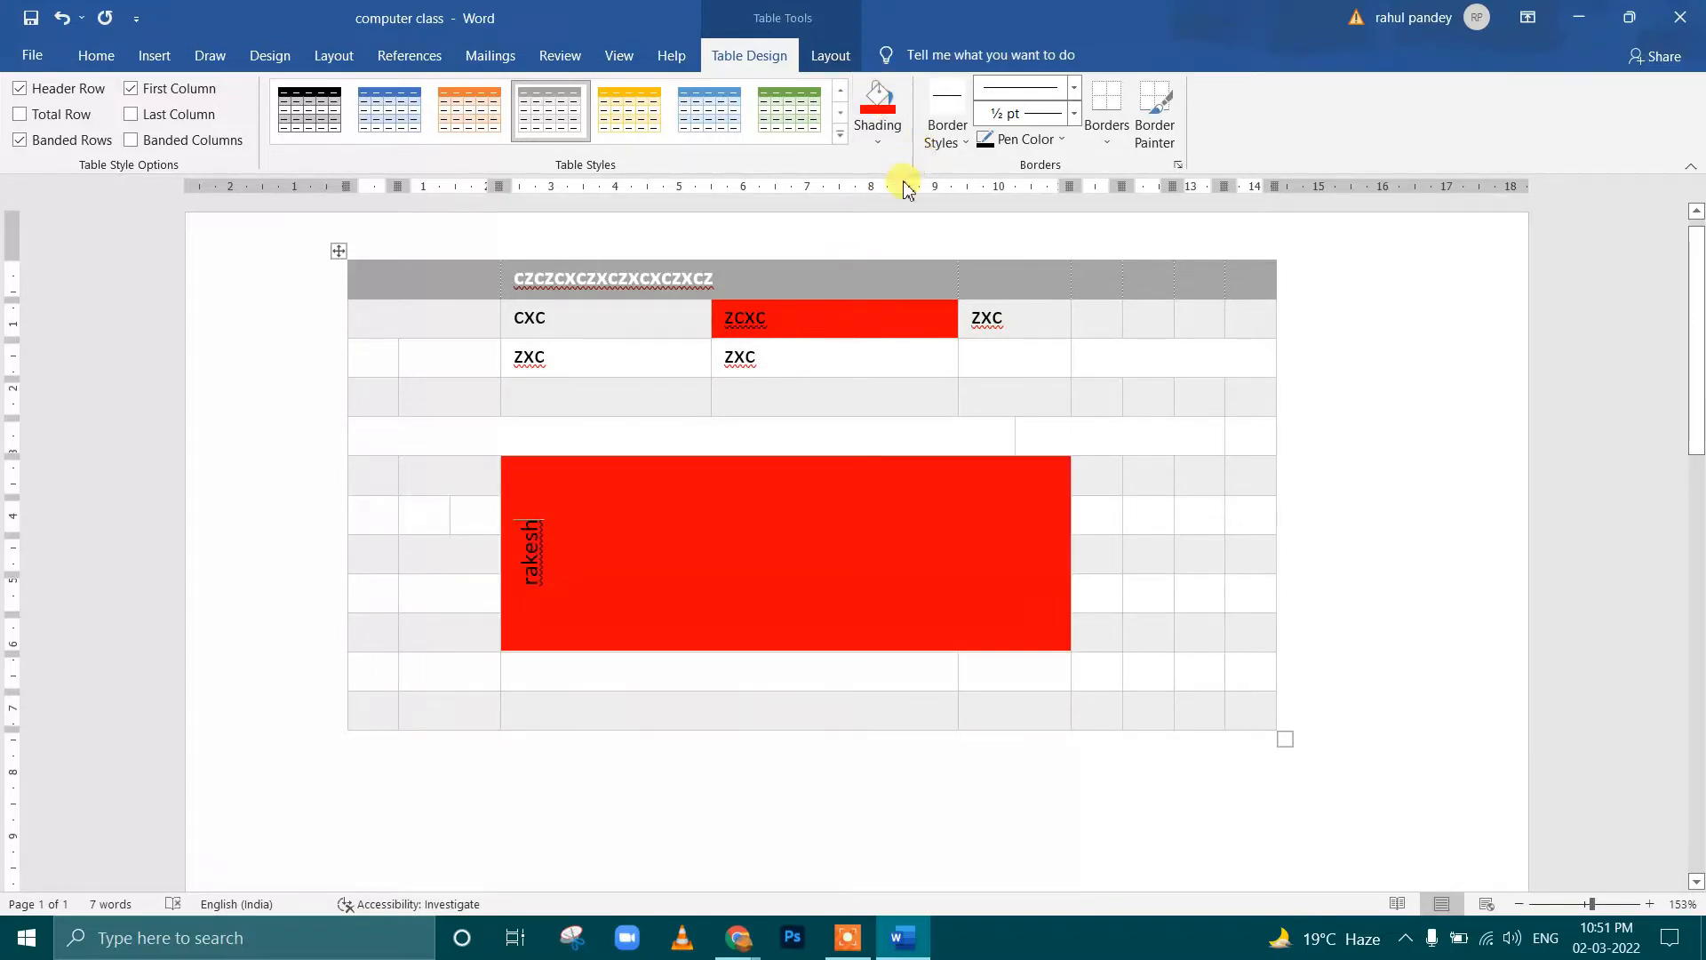
Return the table to the first plain table style and shade the large merged cell yellow
left_click(837, 141)
left_click(320, 134)
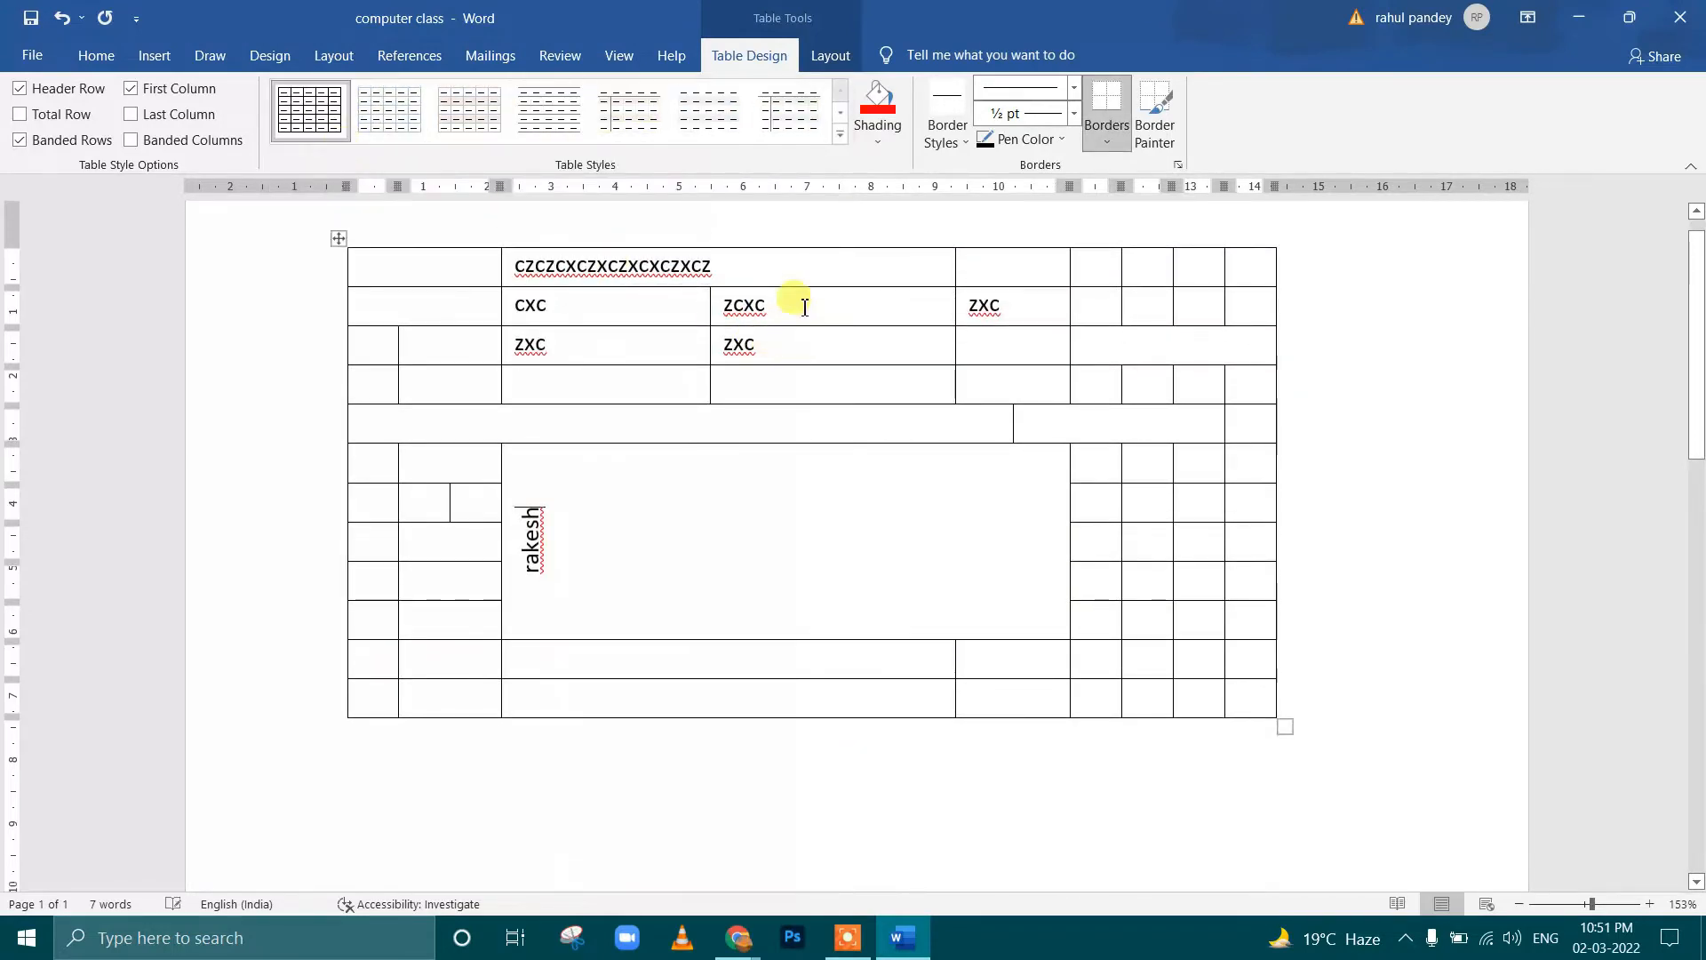
left_click(896, 142)
left_click(916, 312)
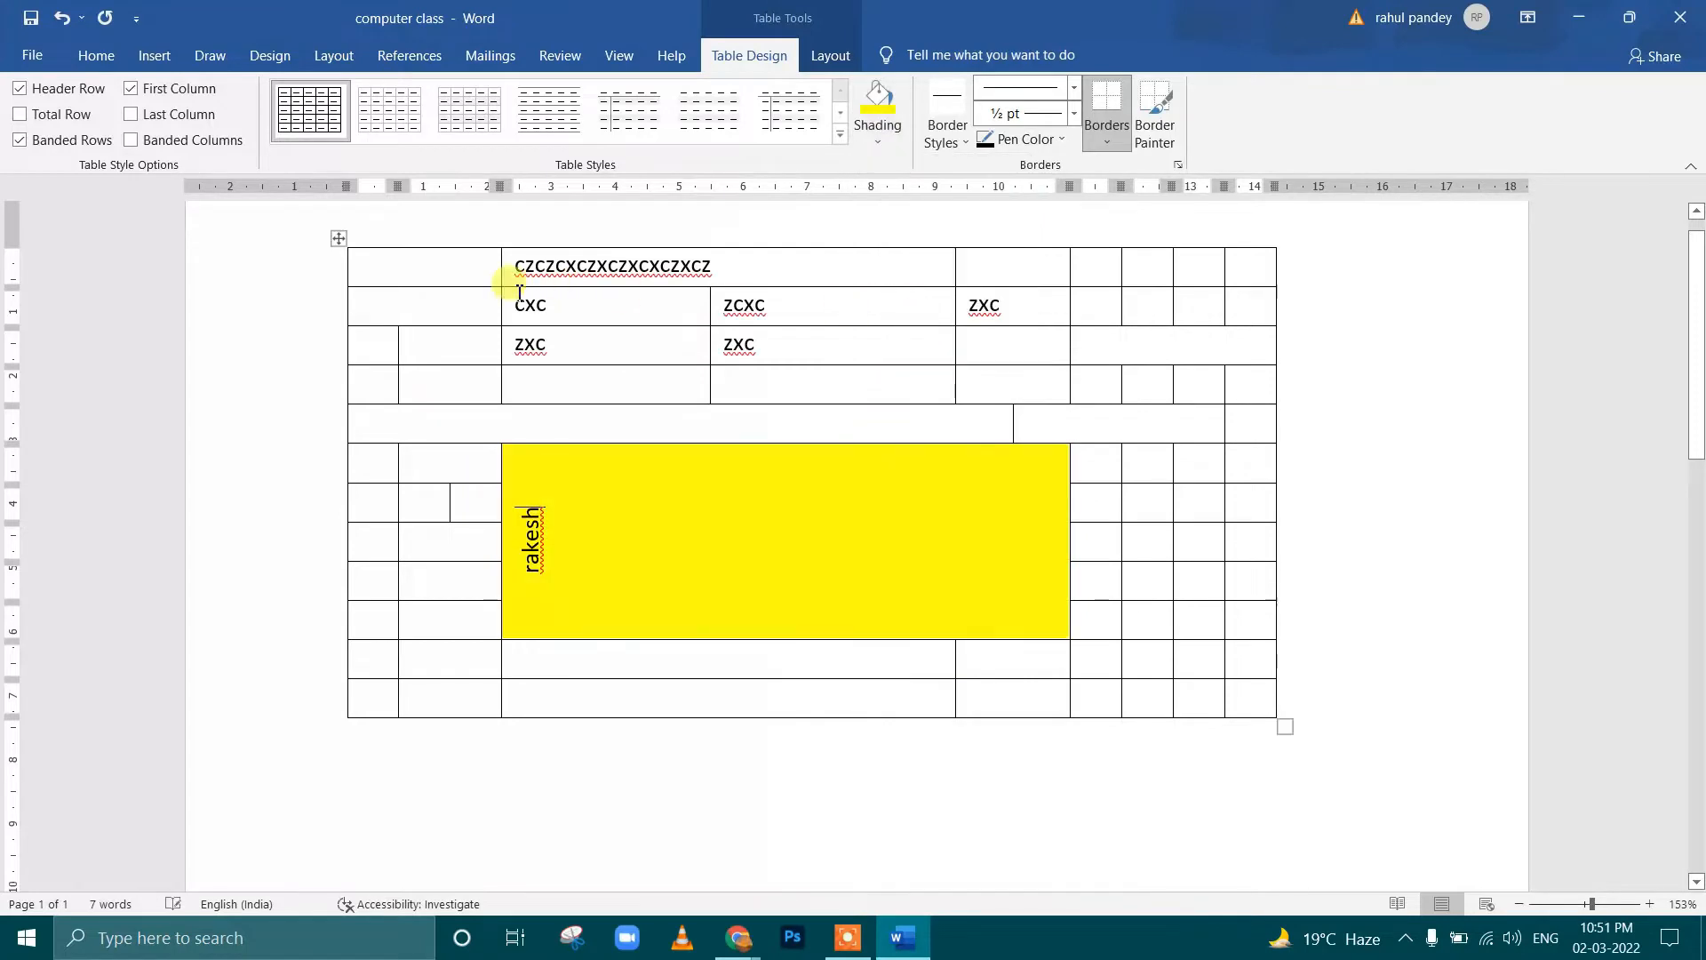
Shade the table's first row yellow from its first cell through its second-to-last cell
left_click_drag(476, 272, 1147, 222)
left_click(878, 105)
left_click(807, 305)
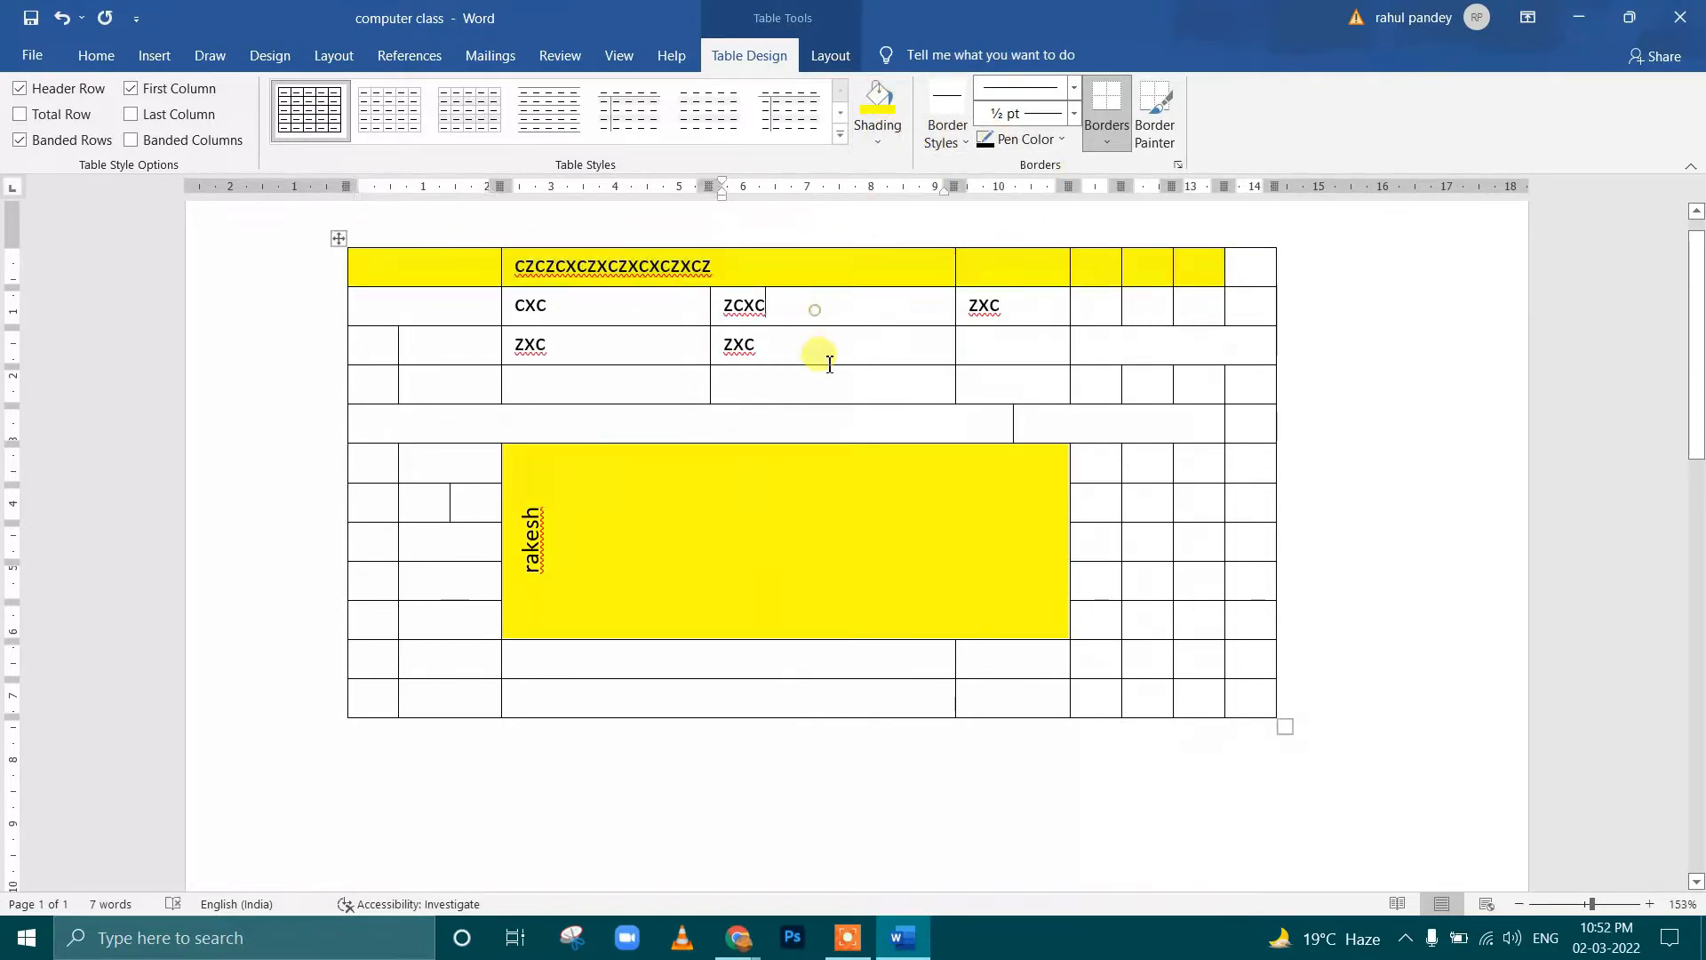
Paint 6 pt solid red borders above the fifth row's wide cell and above the fourth row's cells from under ZXC onward
left_click(963, 145)
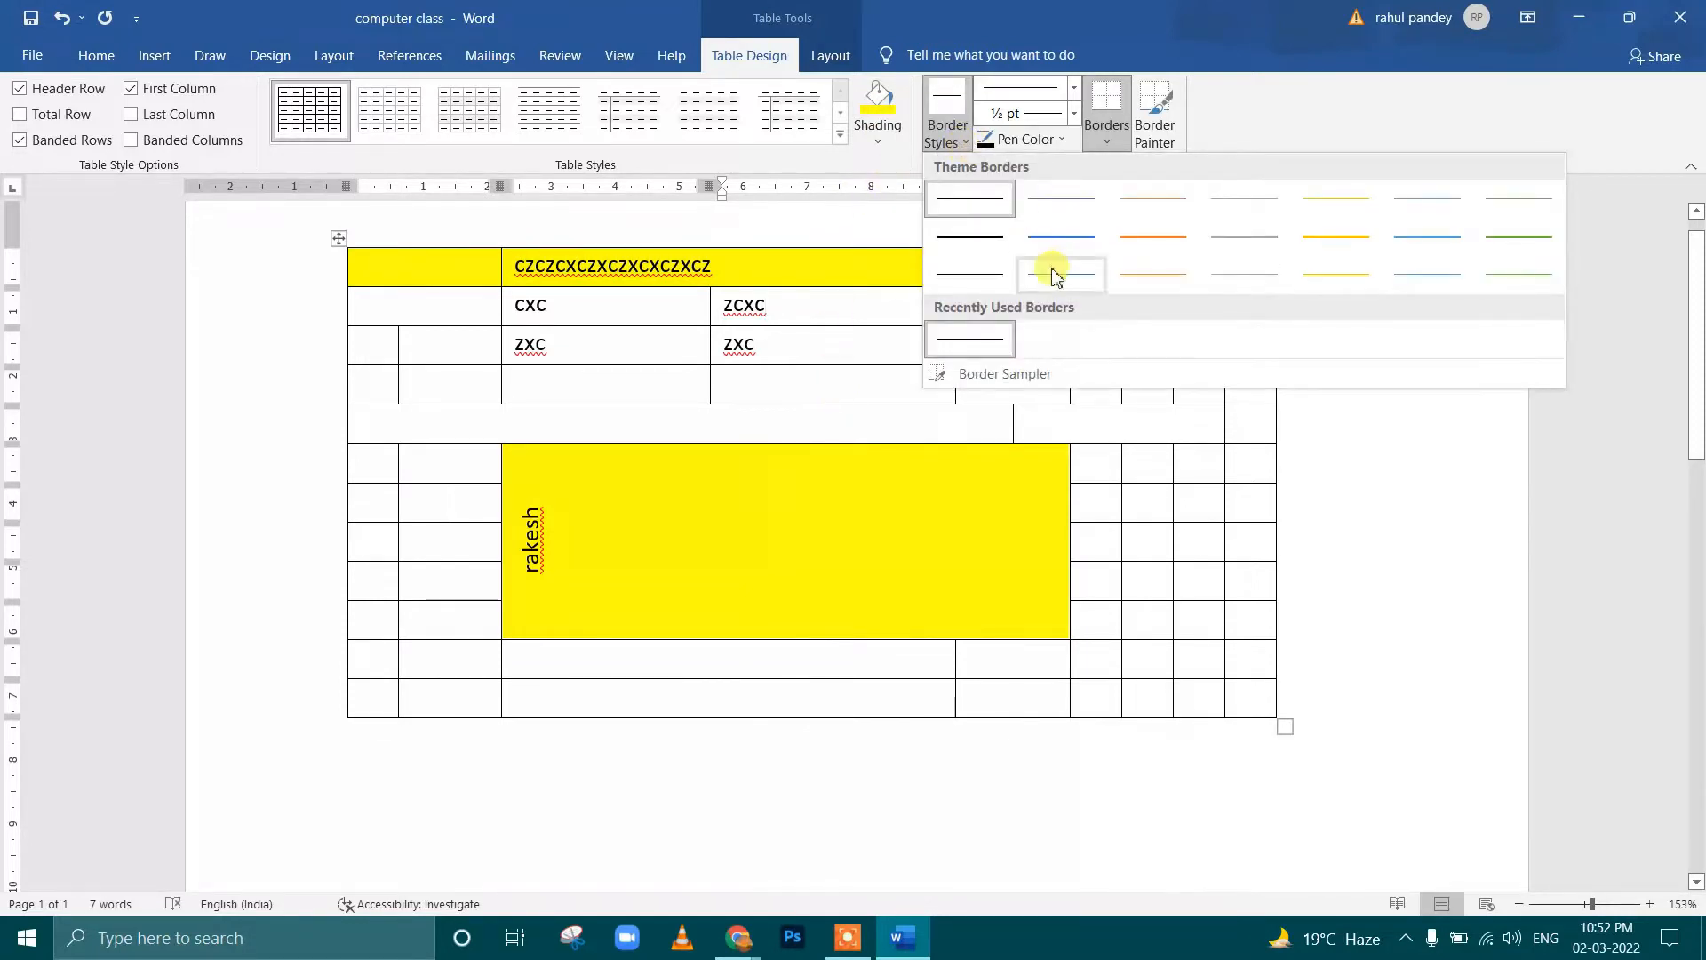
left_click(986, 240)
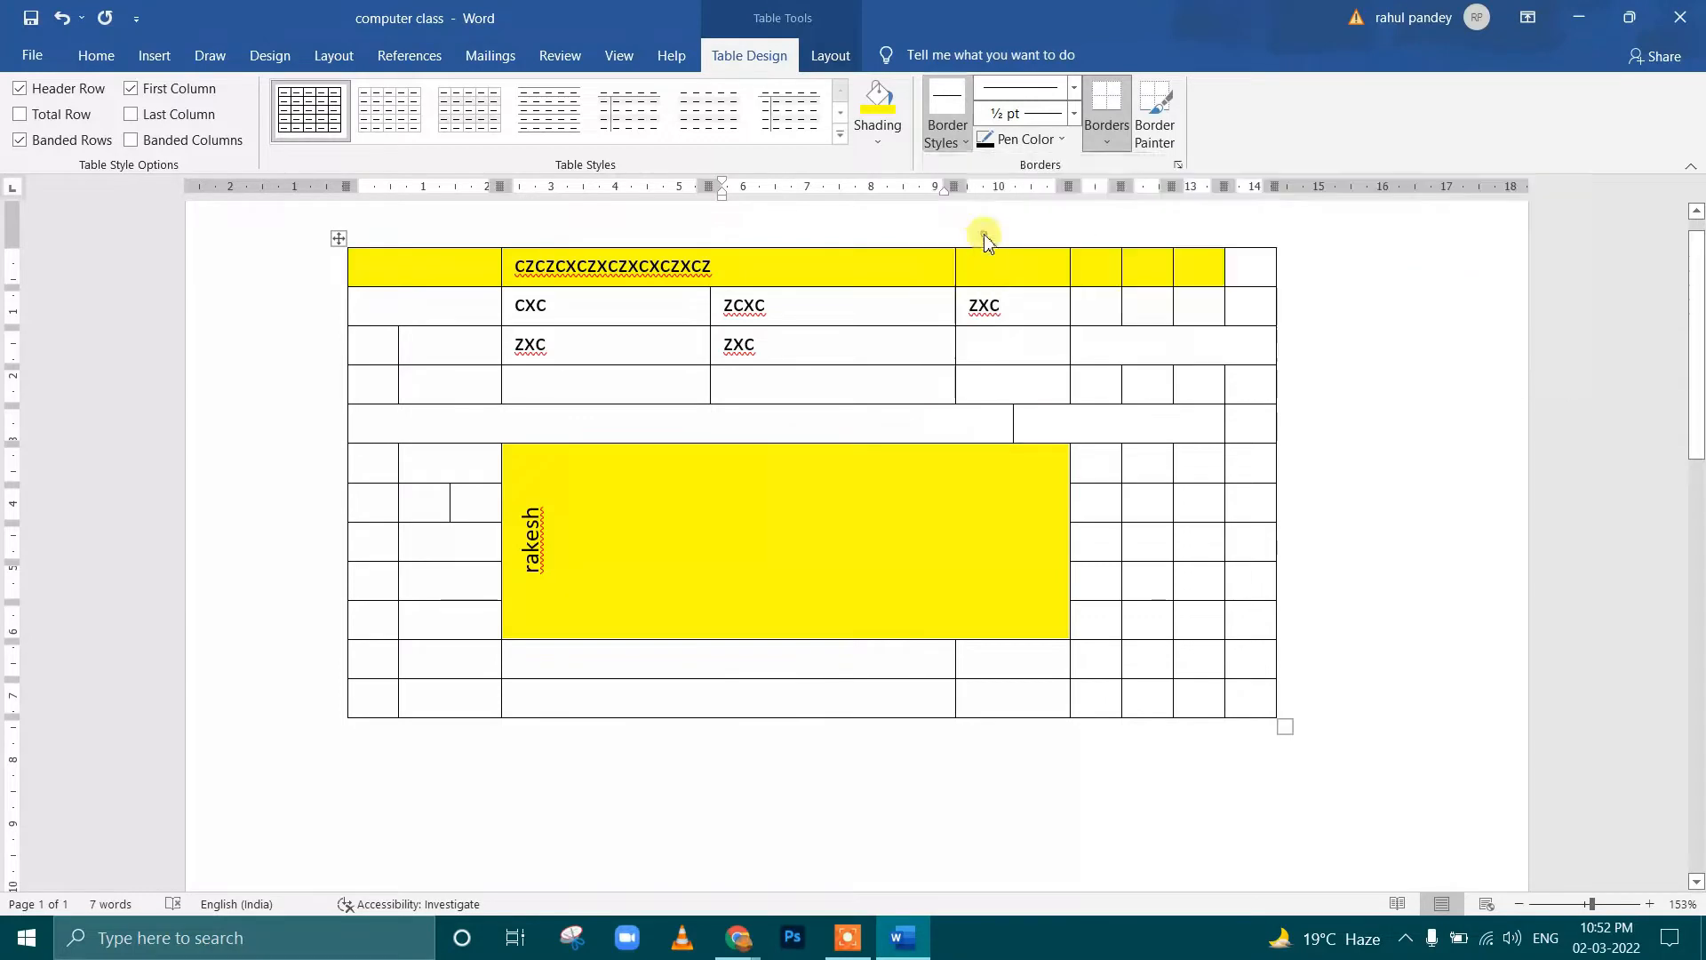
left_click(1073, 114)
left_click(1063, 380)
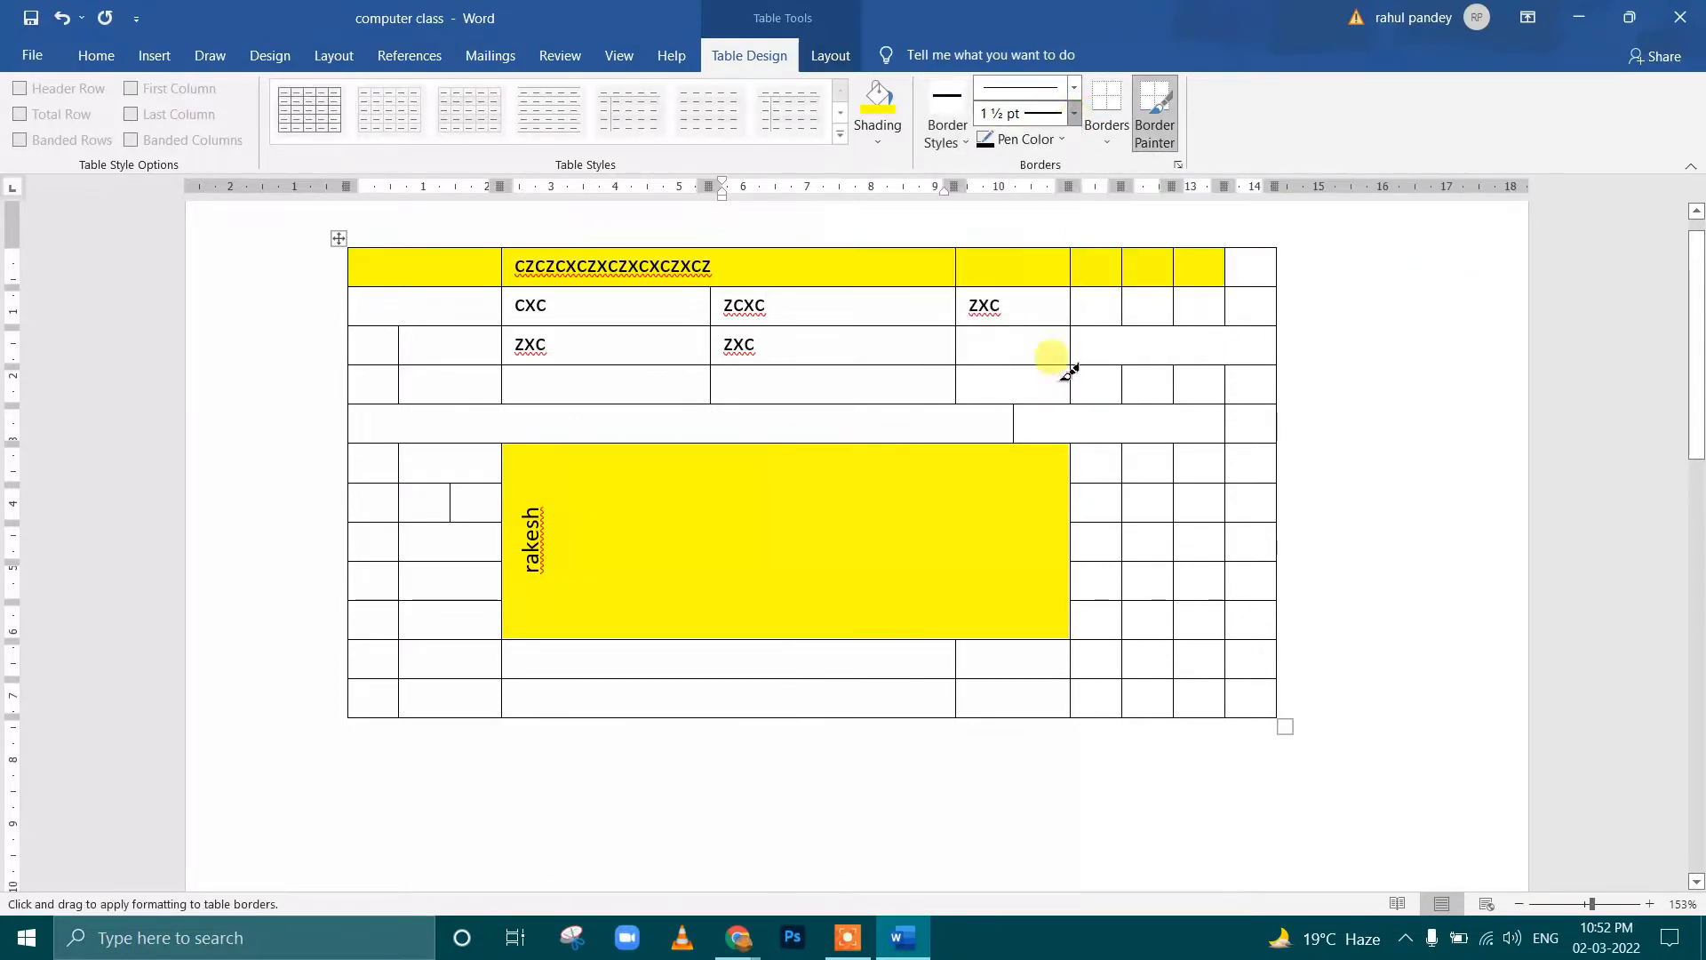
left_click(1026, 142)
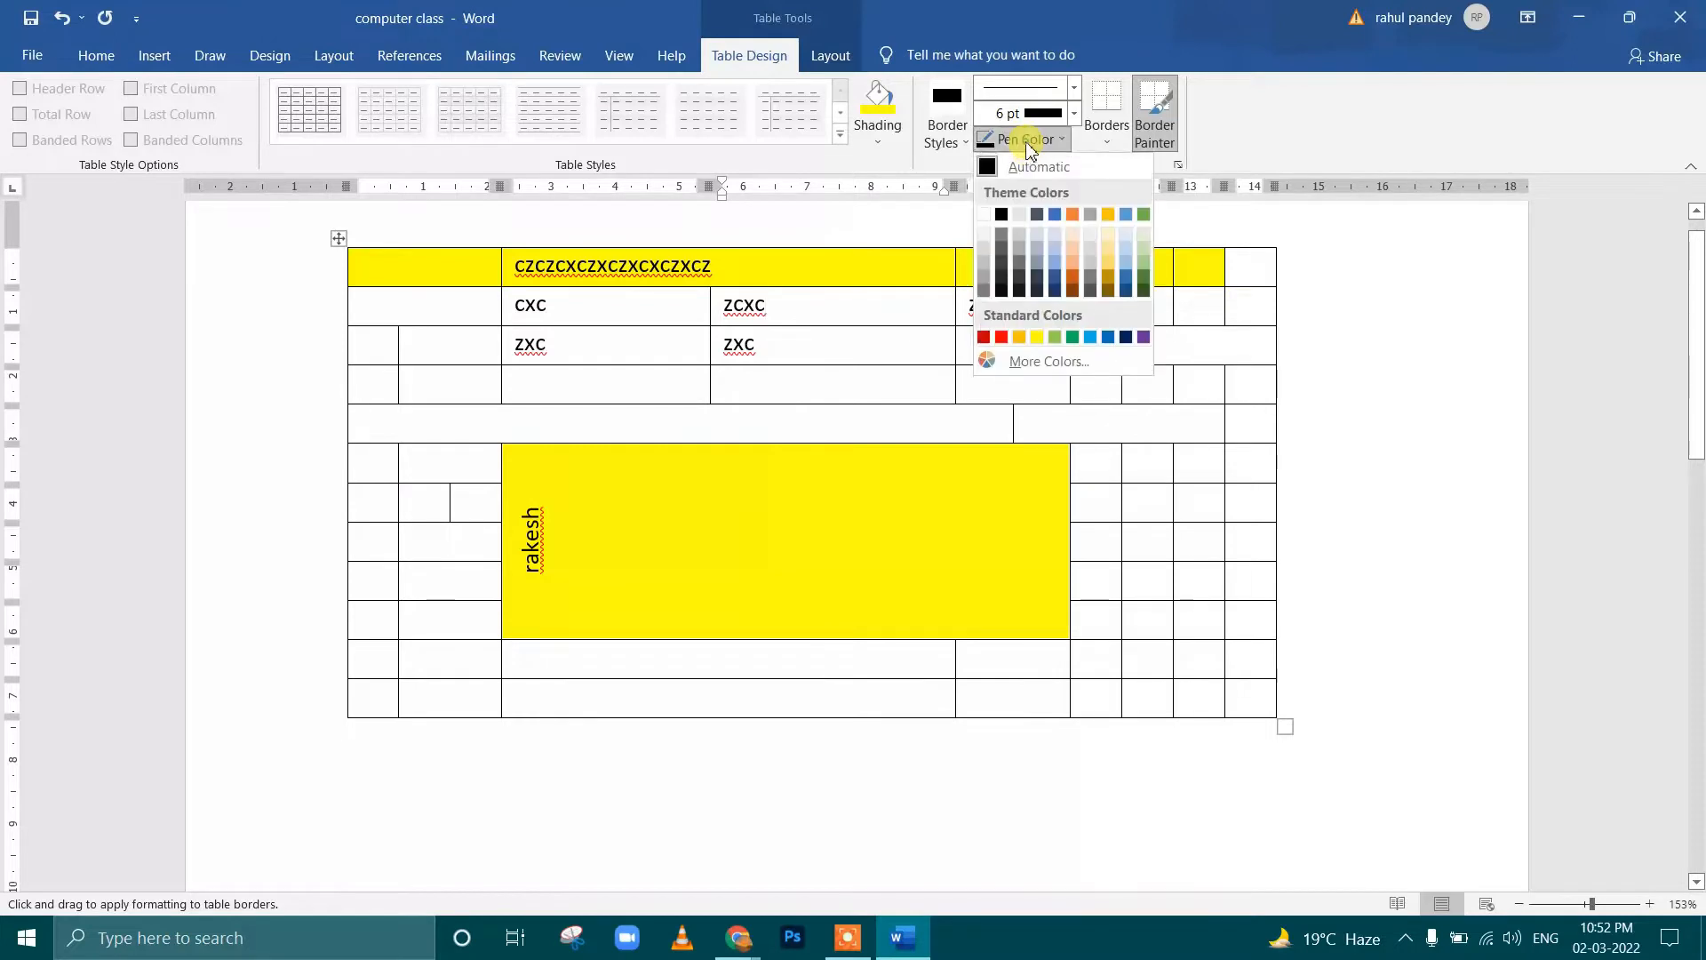
left_click(1003, 340)
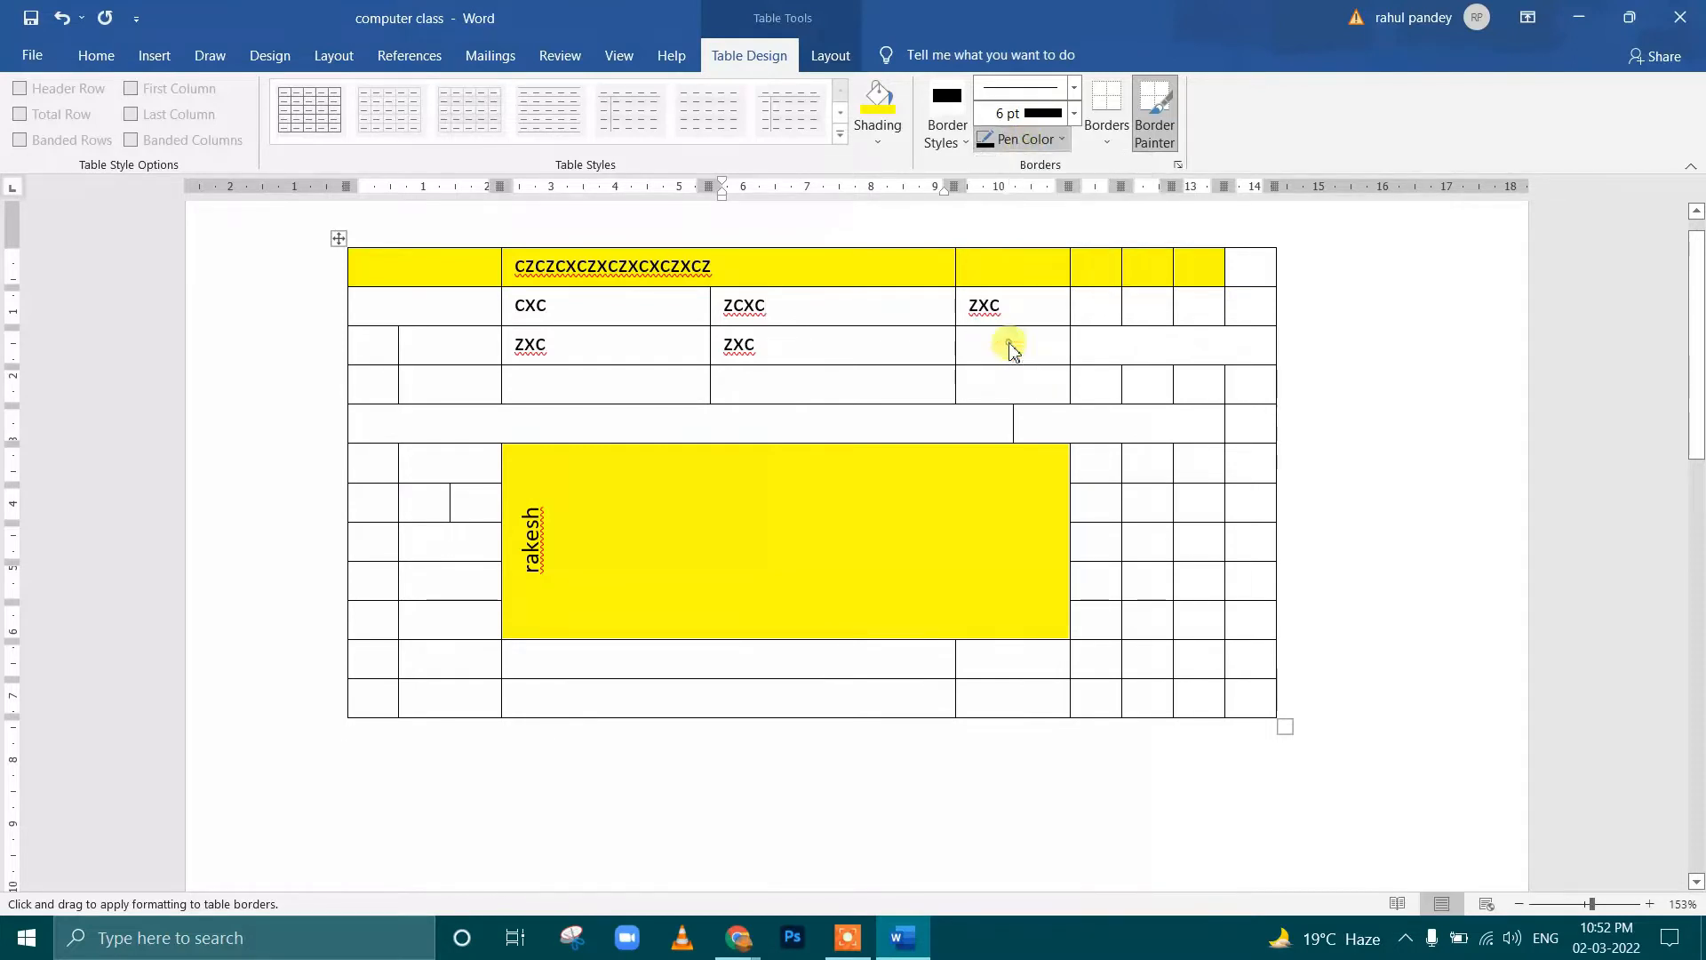
left_click(979, 404)
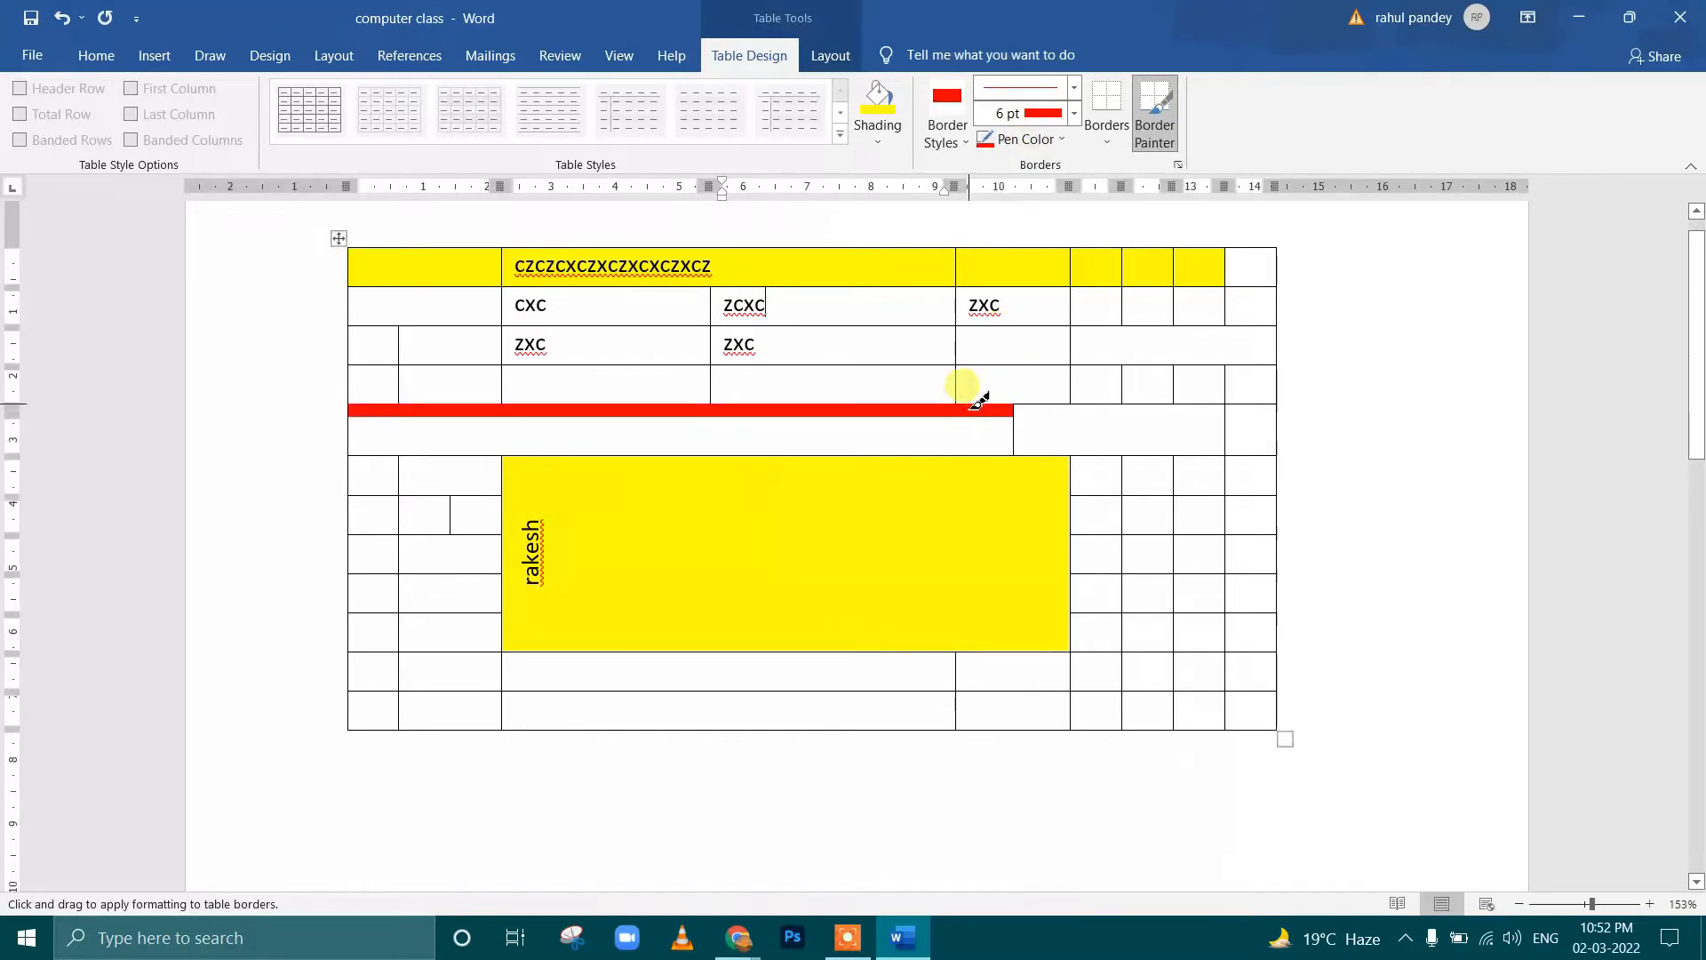
left_click(943, 365)
left_click(992, 365)
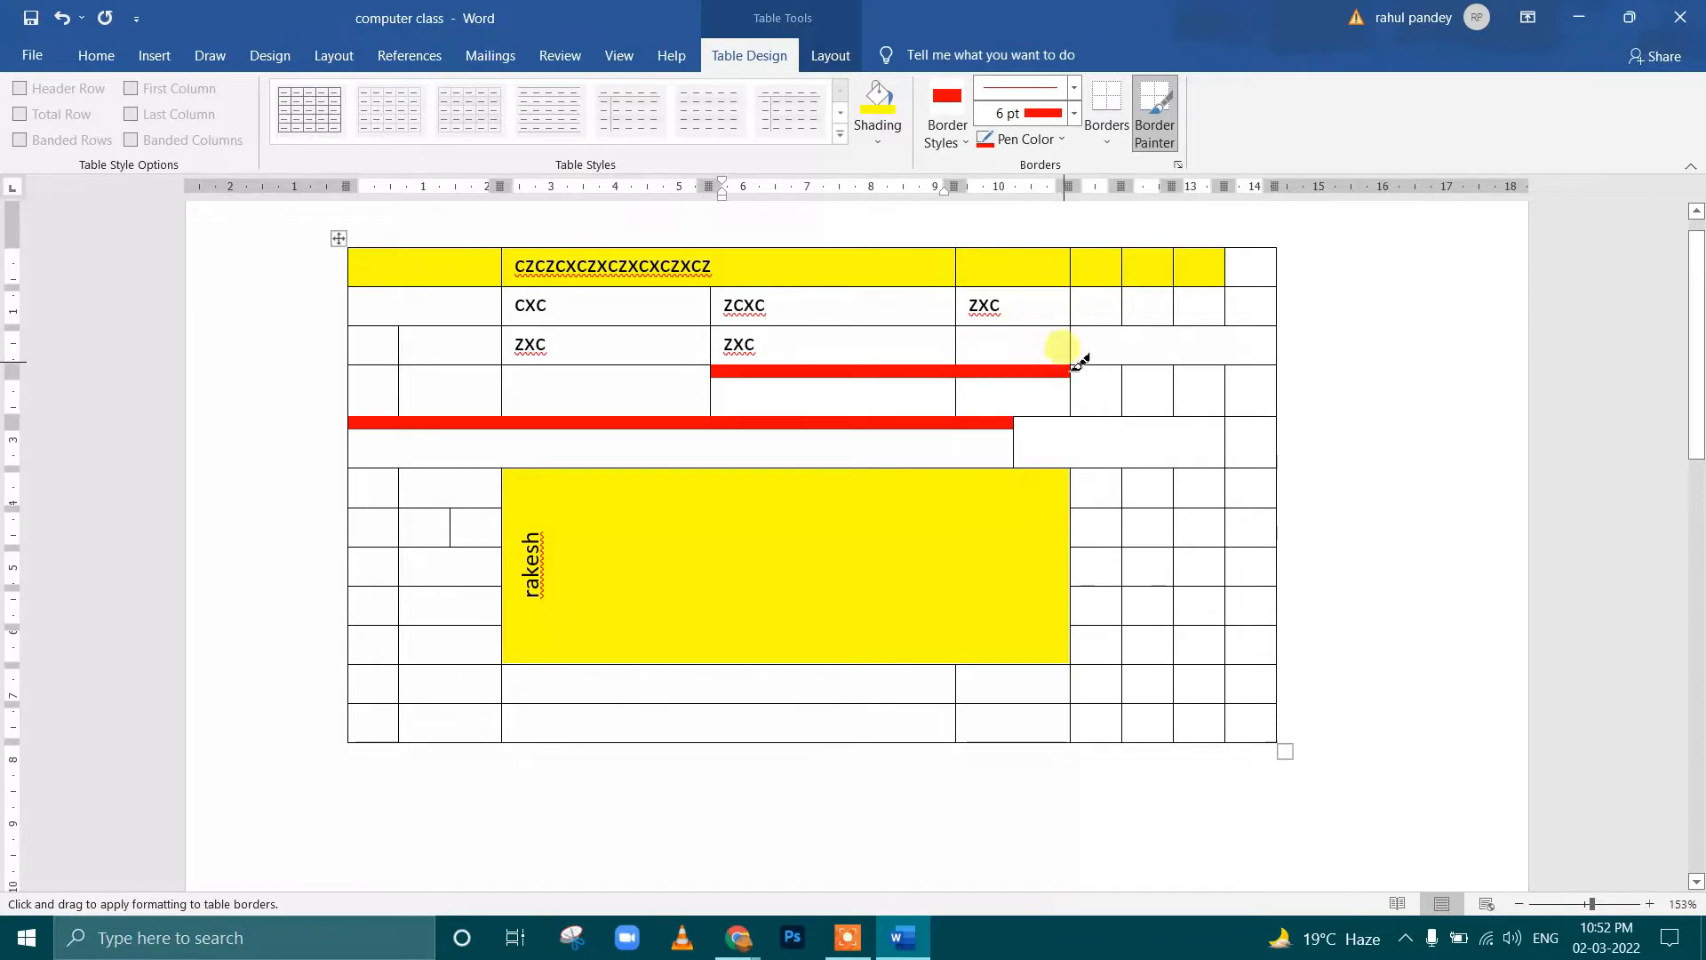
Repaint the red borders above the fourth row's two cells below ZXC and its neighbour with a ¾ pt black line
left_click(1075, 113)
left_click(1049, 201)
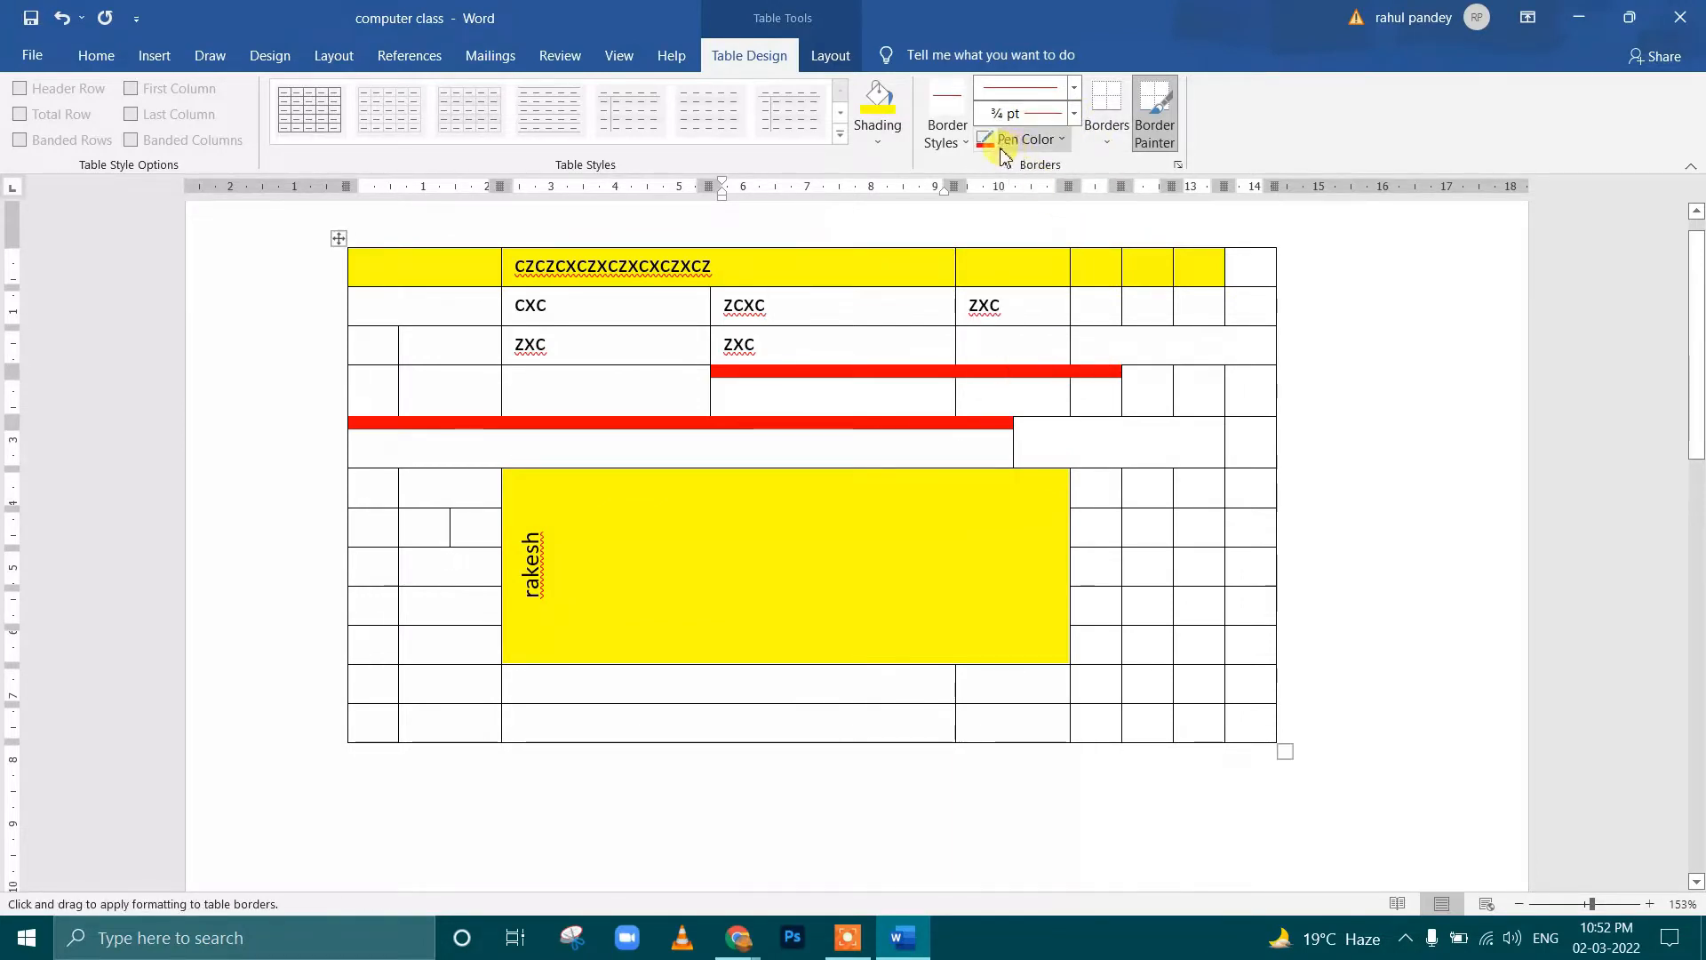
left_click(1037, 142)
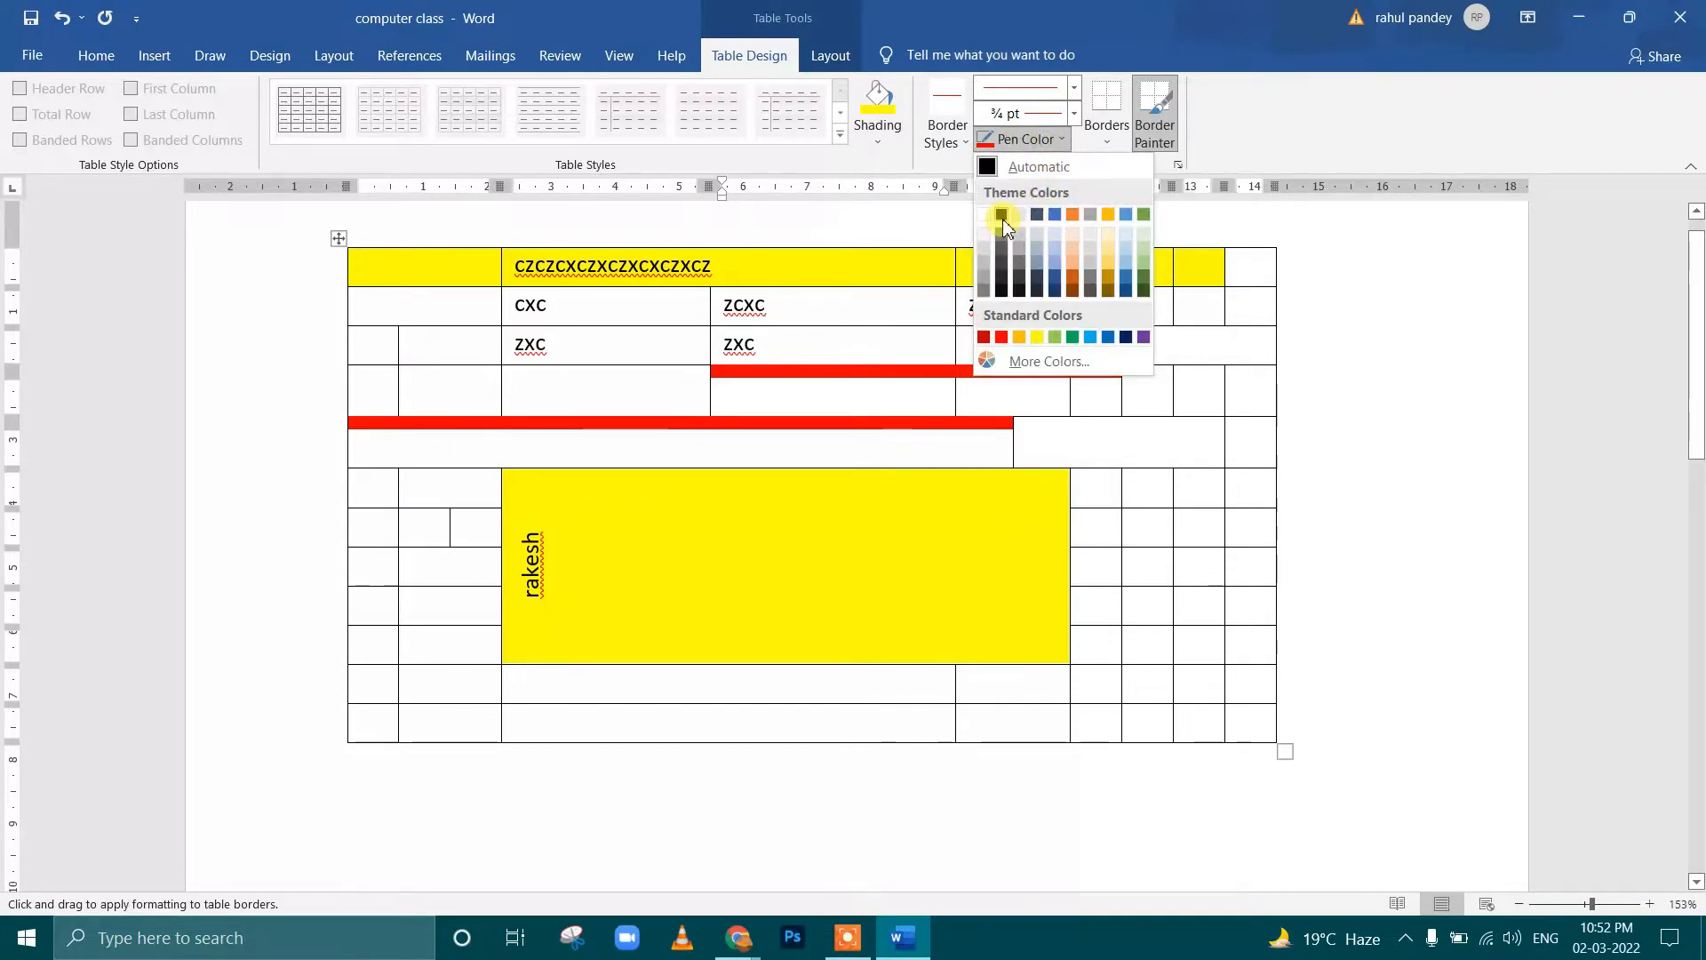
left_click(1002, 216)
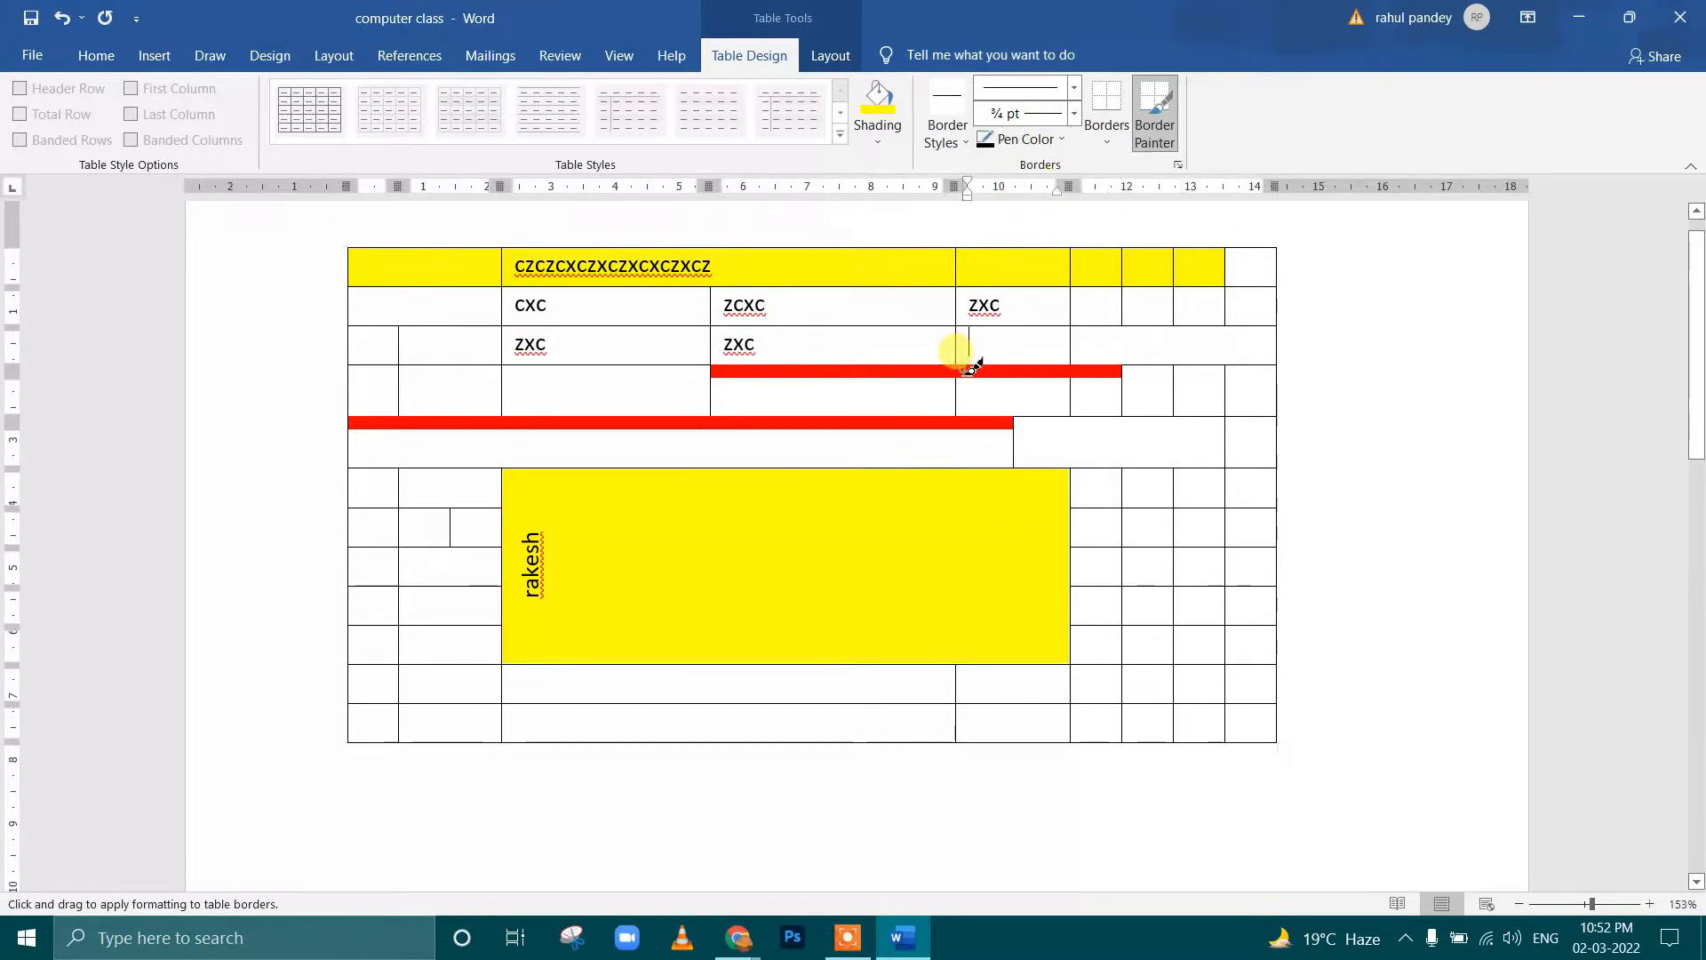
left_click(972, 370)
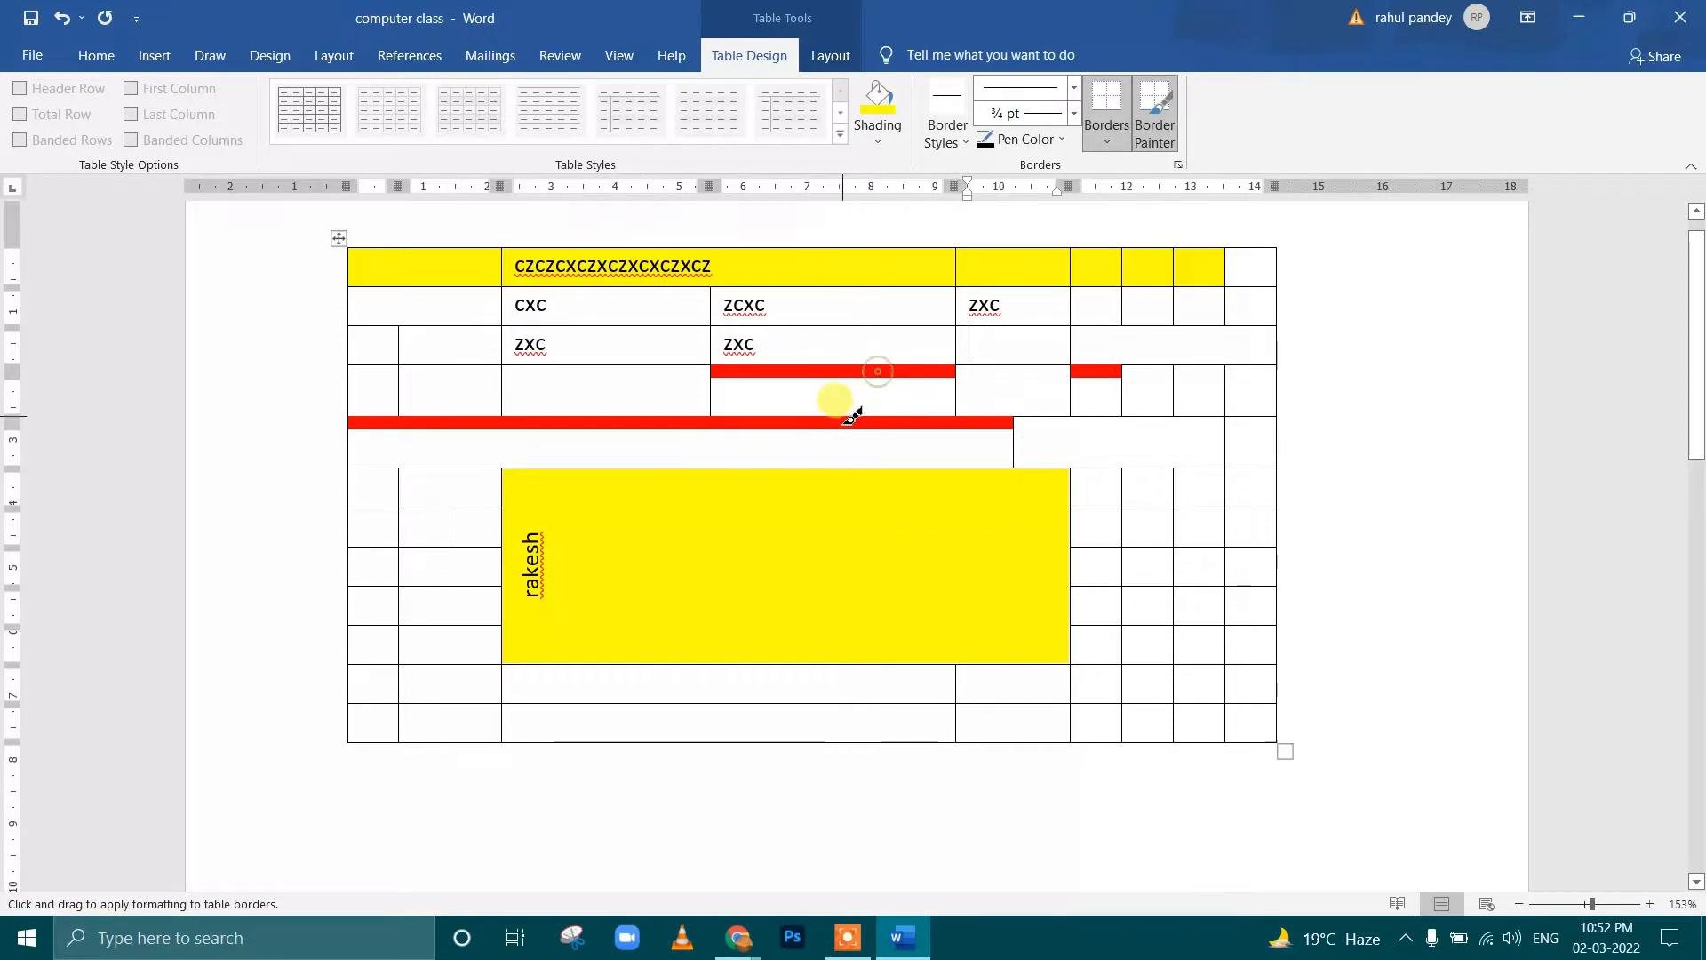
left_click(853, 373)
left_click(856, 371)
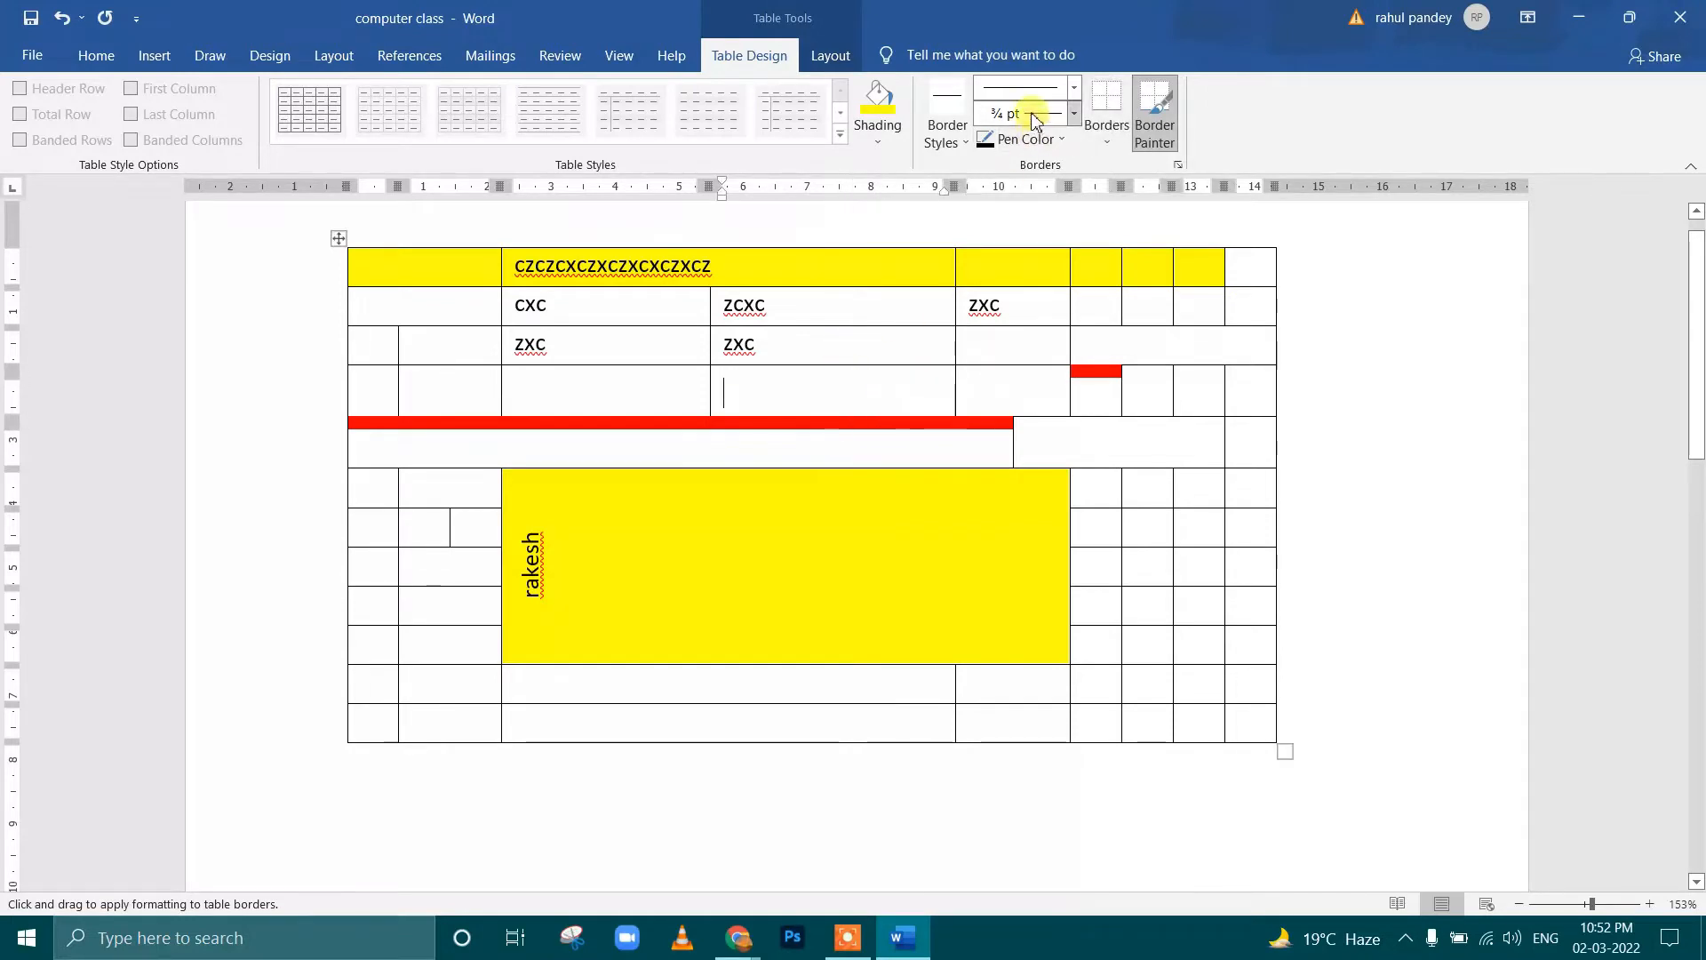
Remove all borders from the fourth row's cell directly below ZXC, using the No Border option
left_click(1110, 150)
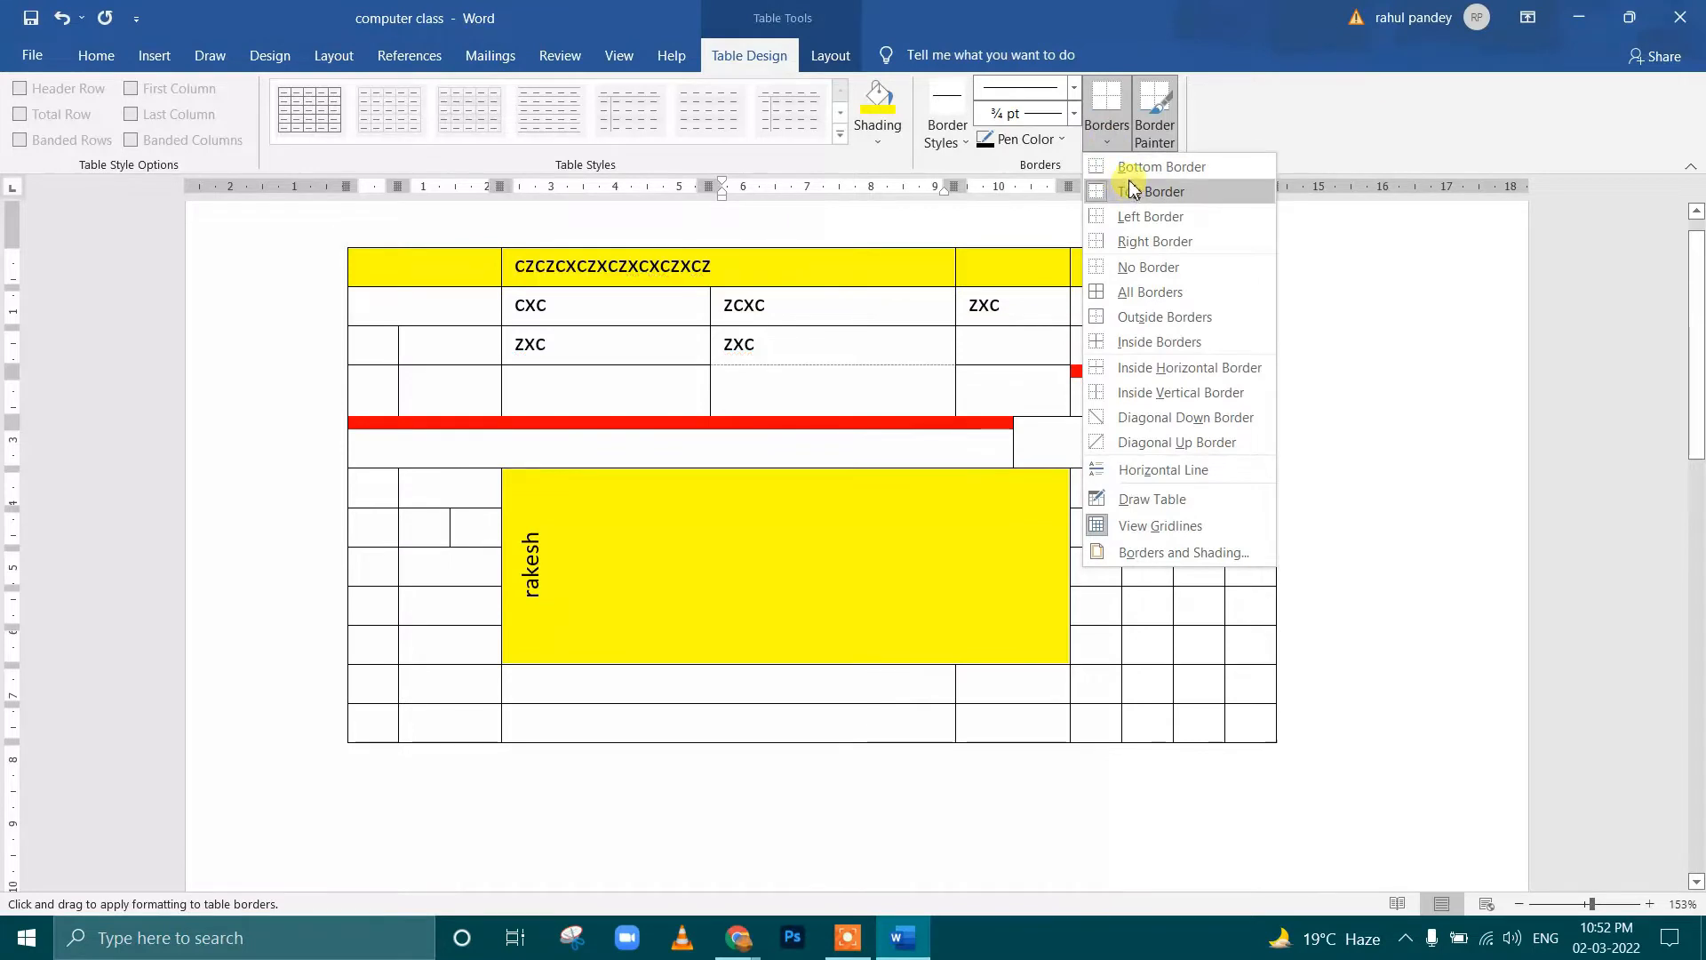
left_click(1147, 269)
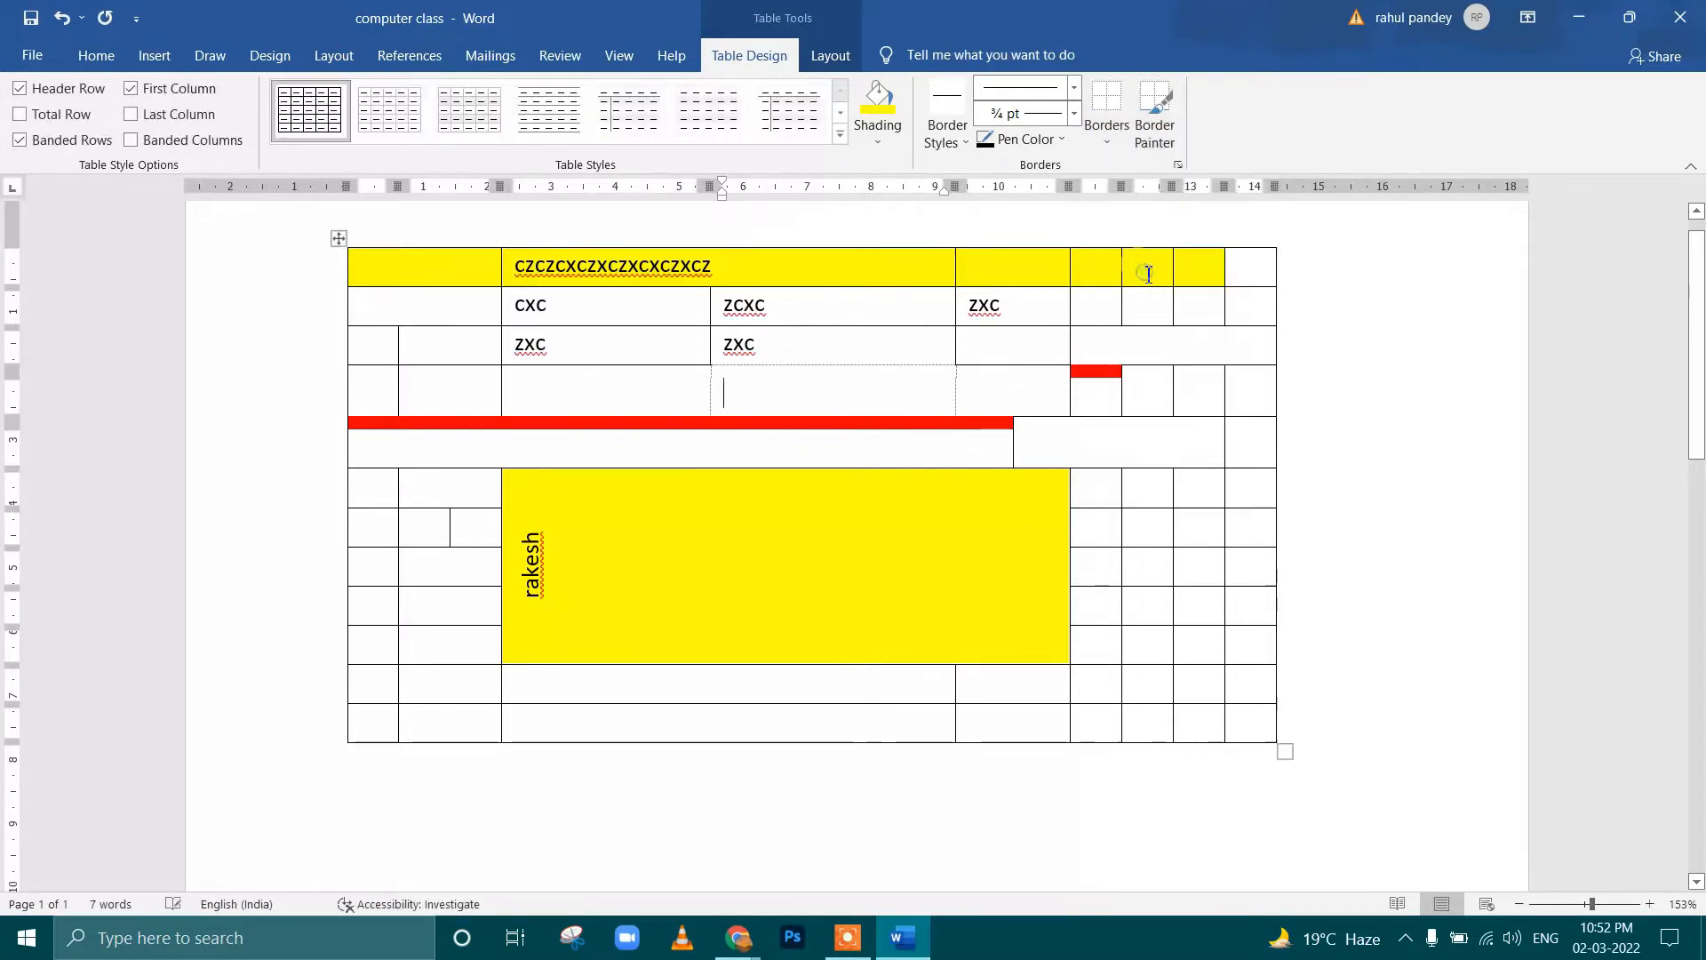
left_click(1200, 286)
Use the Border Painter to apply a ¾ pt black line between the second and third rows near their last cells
left_click_drag(783, 268, 878, 511)
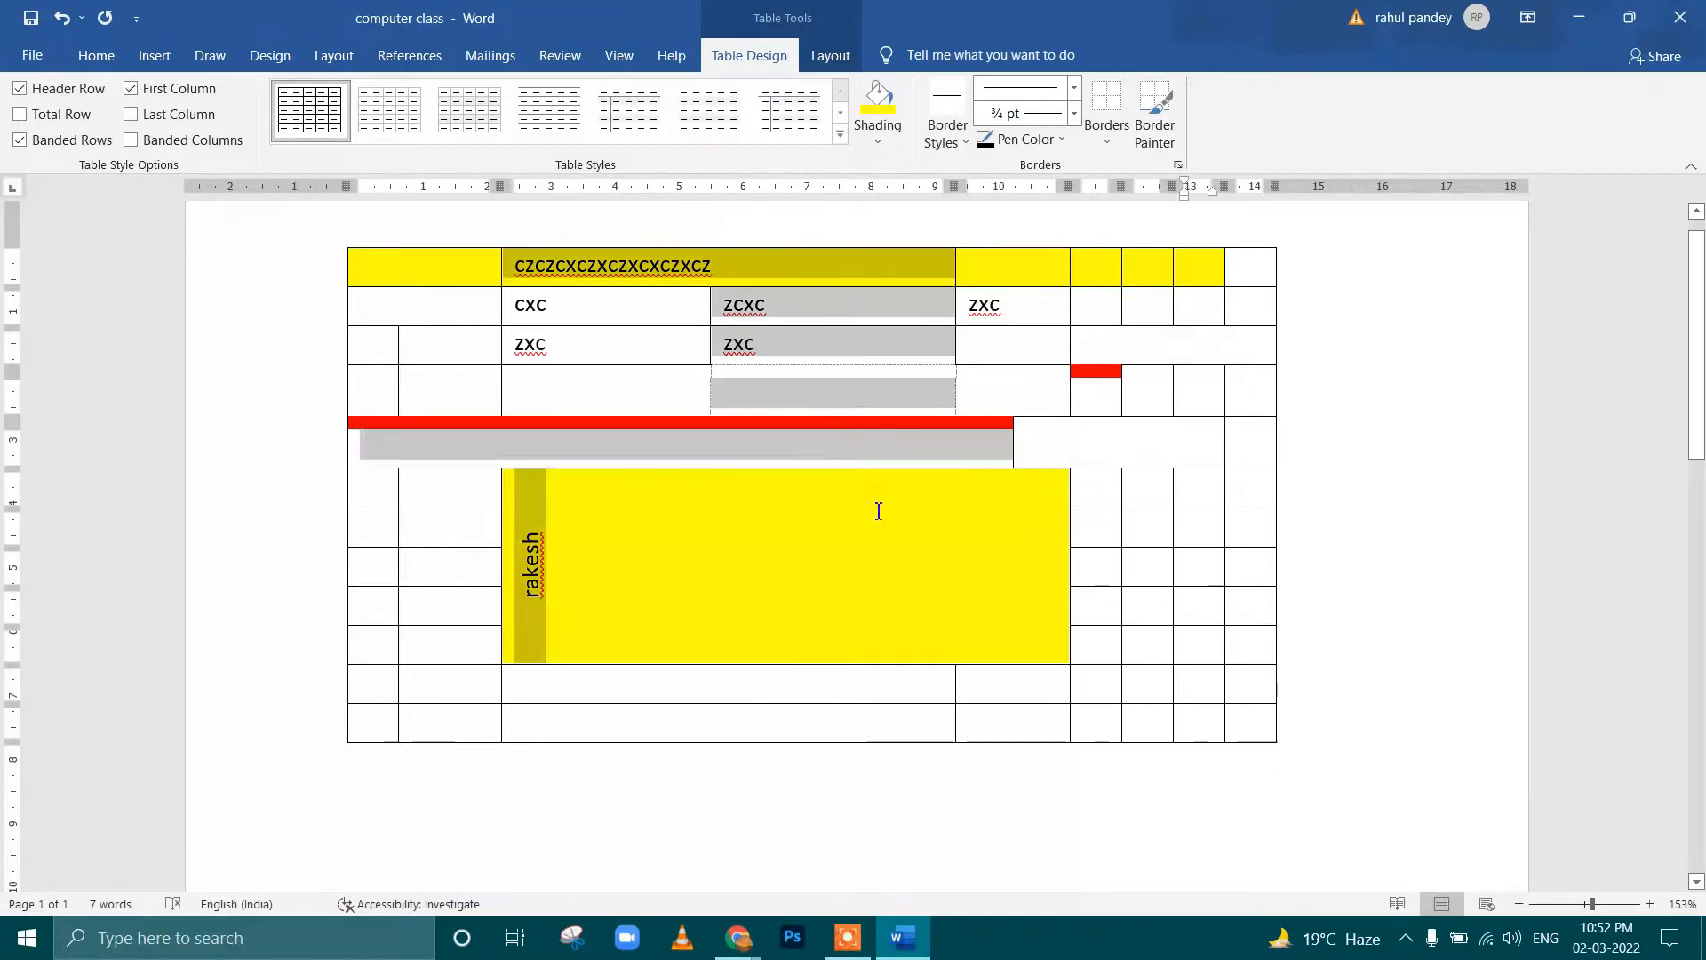
left_click_drag(918, 572, 1142, 564)
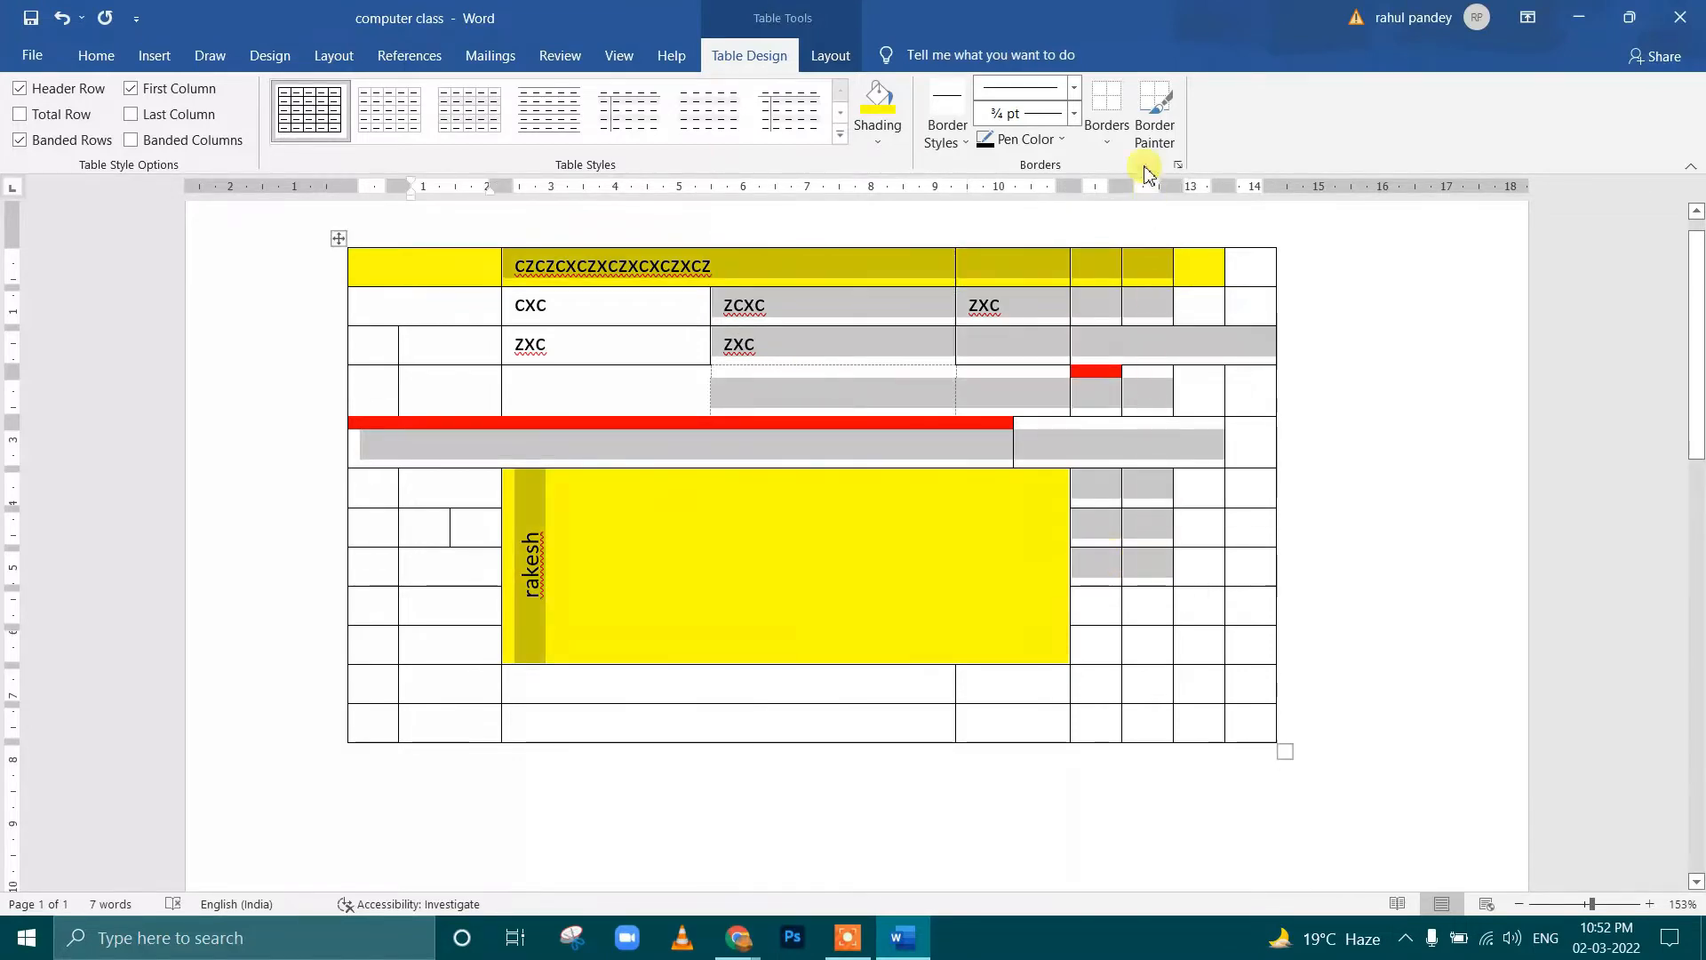
left_click(1155, 141)
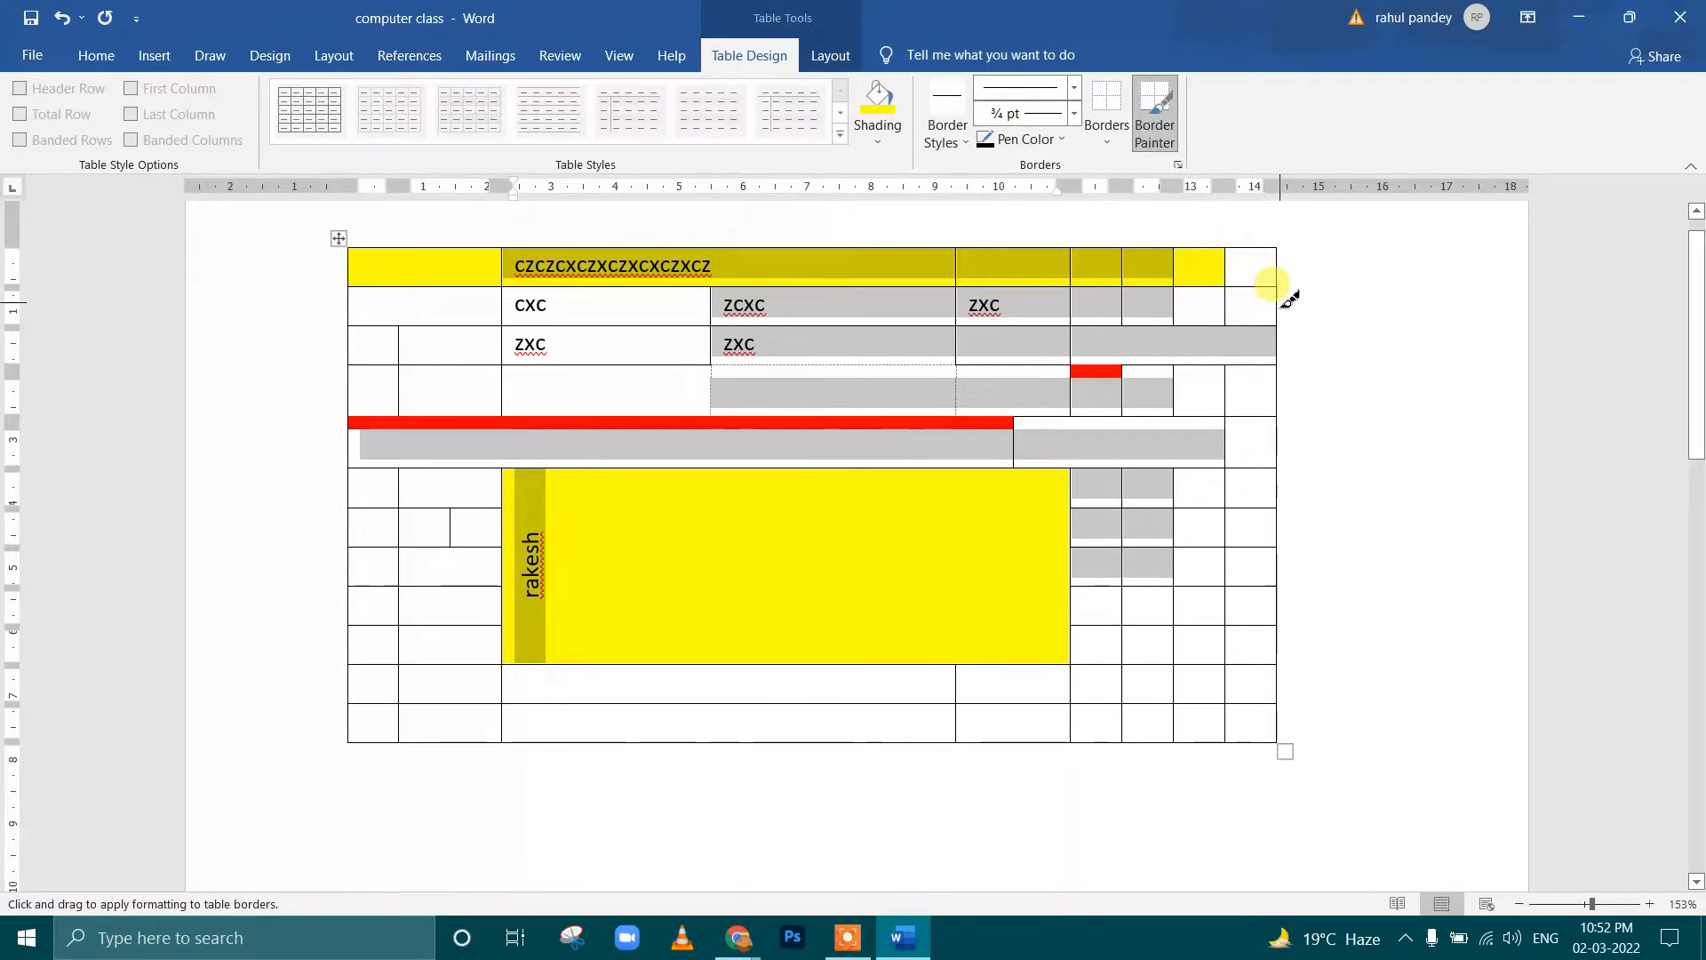
left_click(1226, 323)
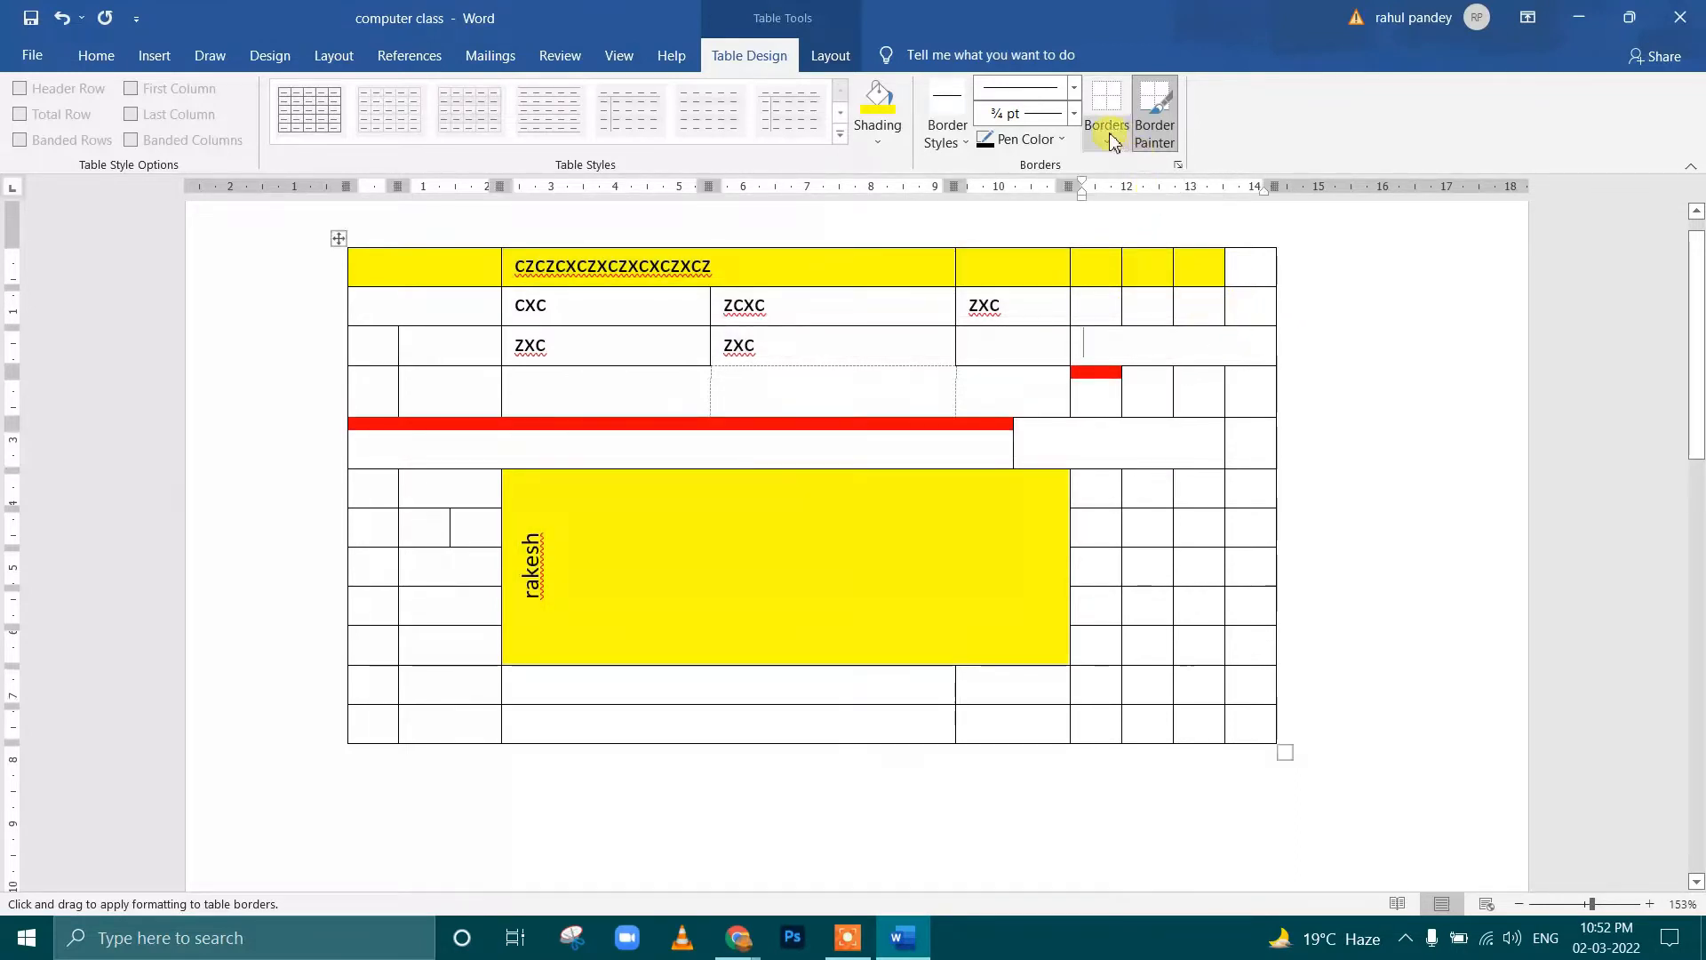
Paint the border below the second row's second-to-last cell with a ¾ pt yellow line
left_click(1063, 146)
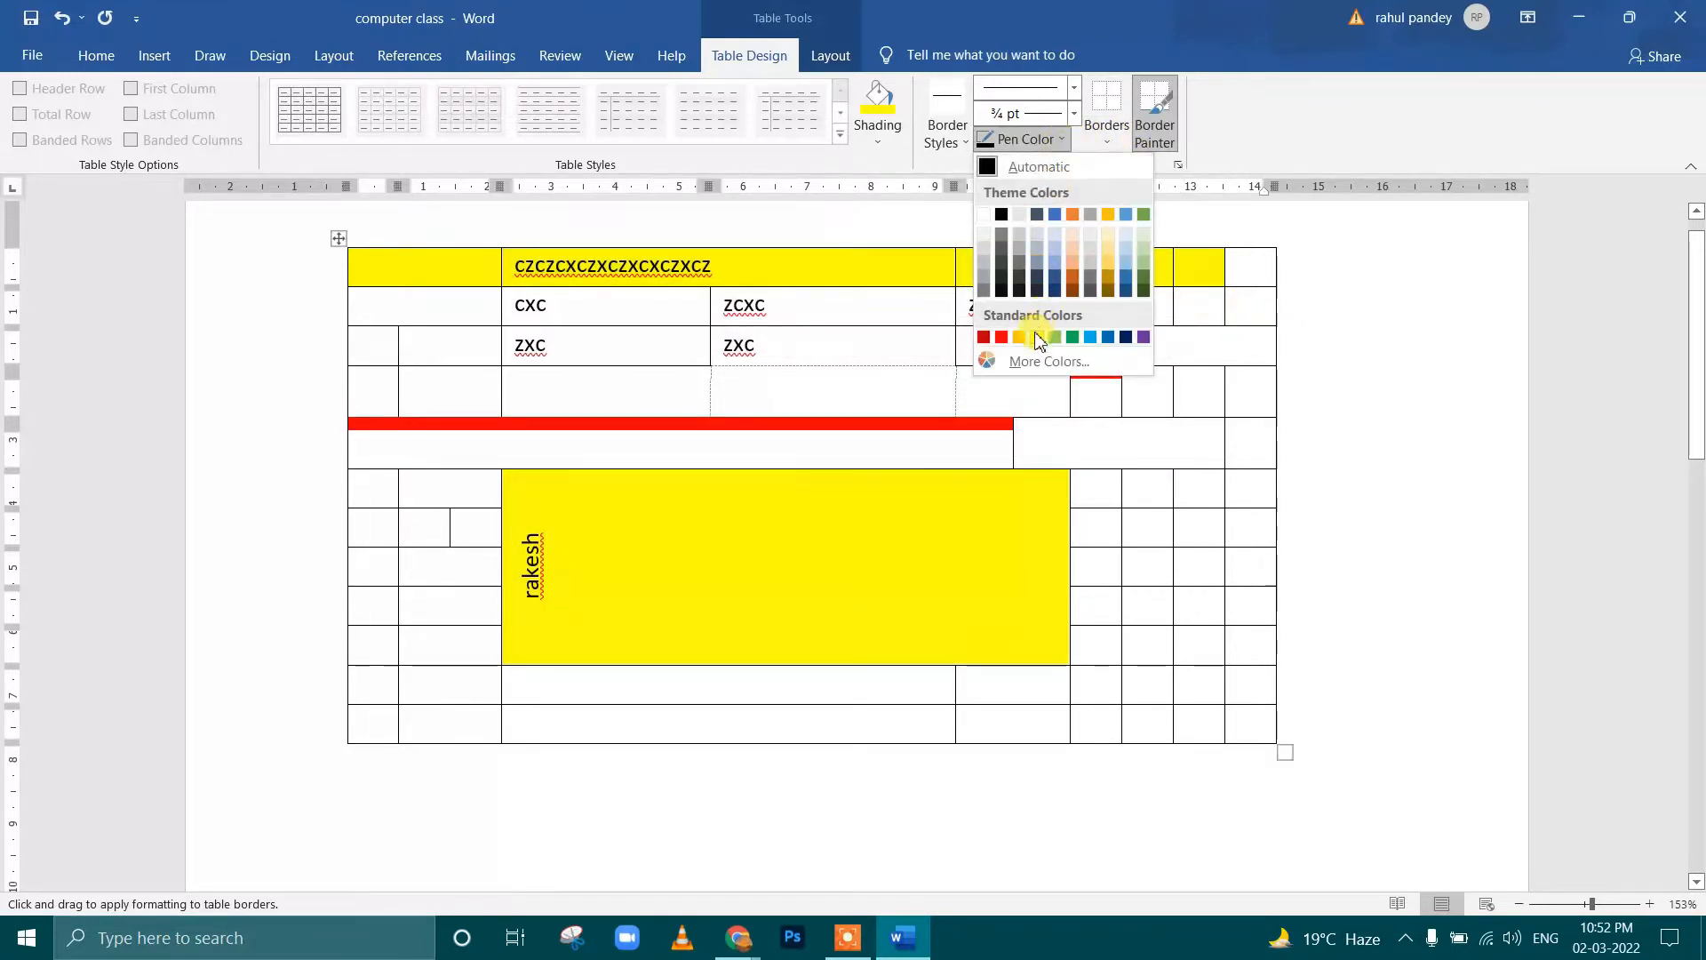
left_click(1037, 337)
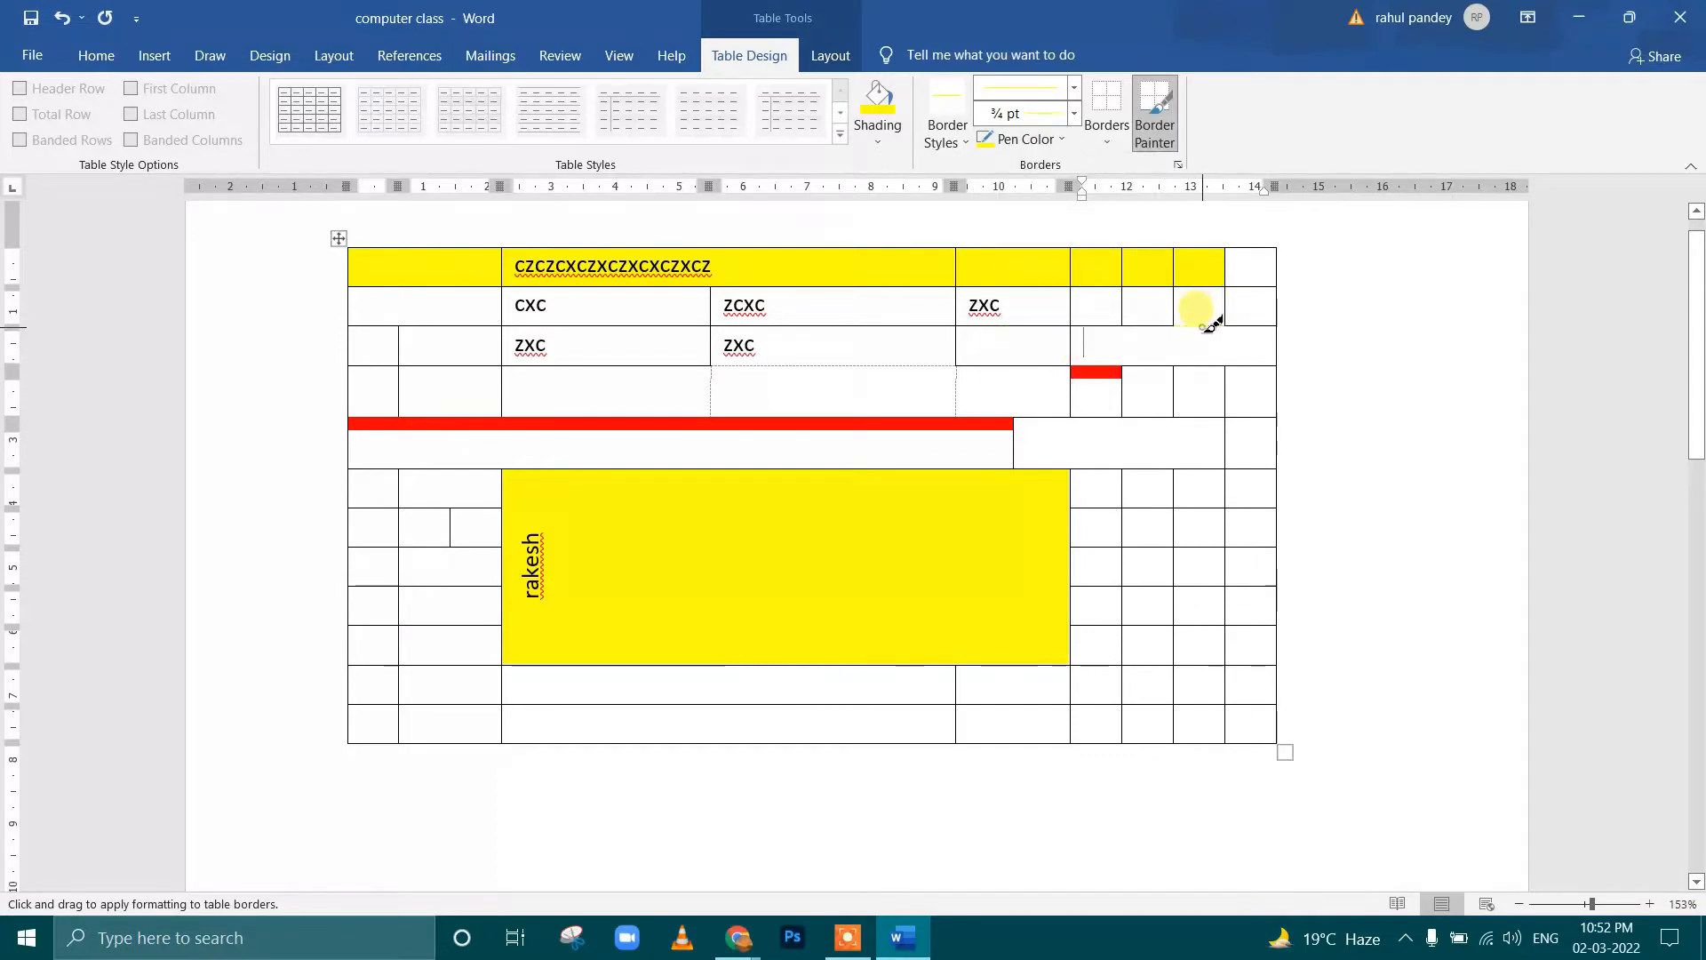
mouse_move(1205, 328)
left_mouse_down()
mouse_move(1232, 384)
mouse_move(1230, 338)
left_mouse_up()
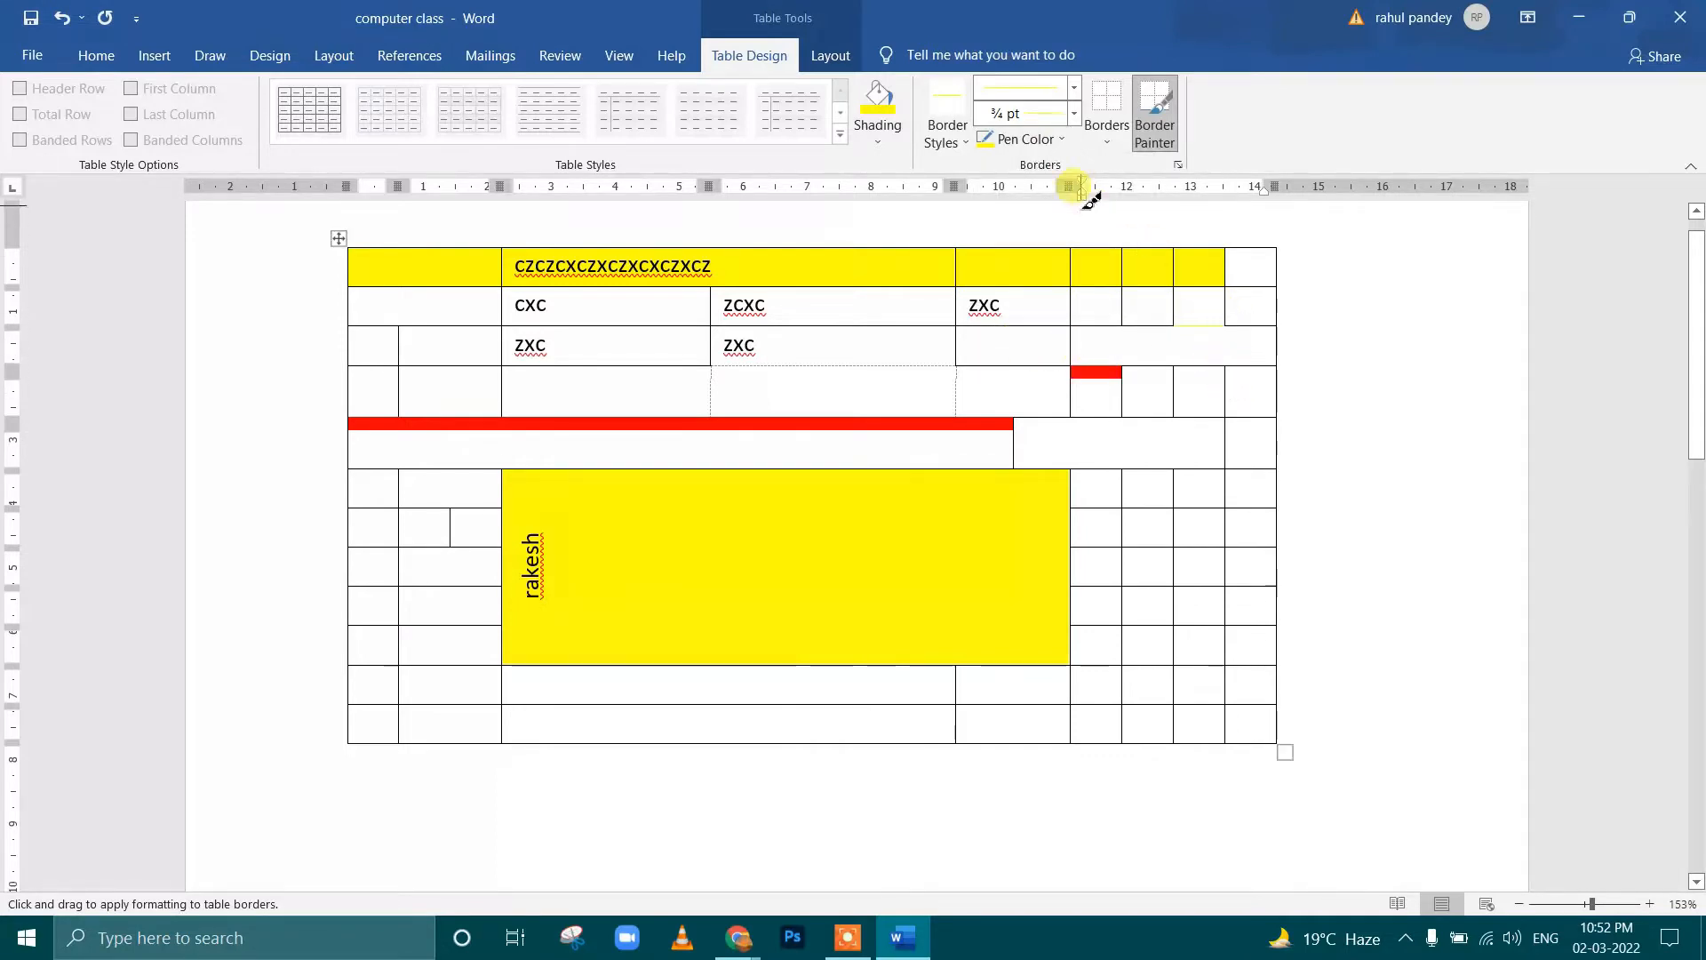
Paint the border below the second row's second-to-last cell with a ¾ pt green line
left_click(1022, 140)
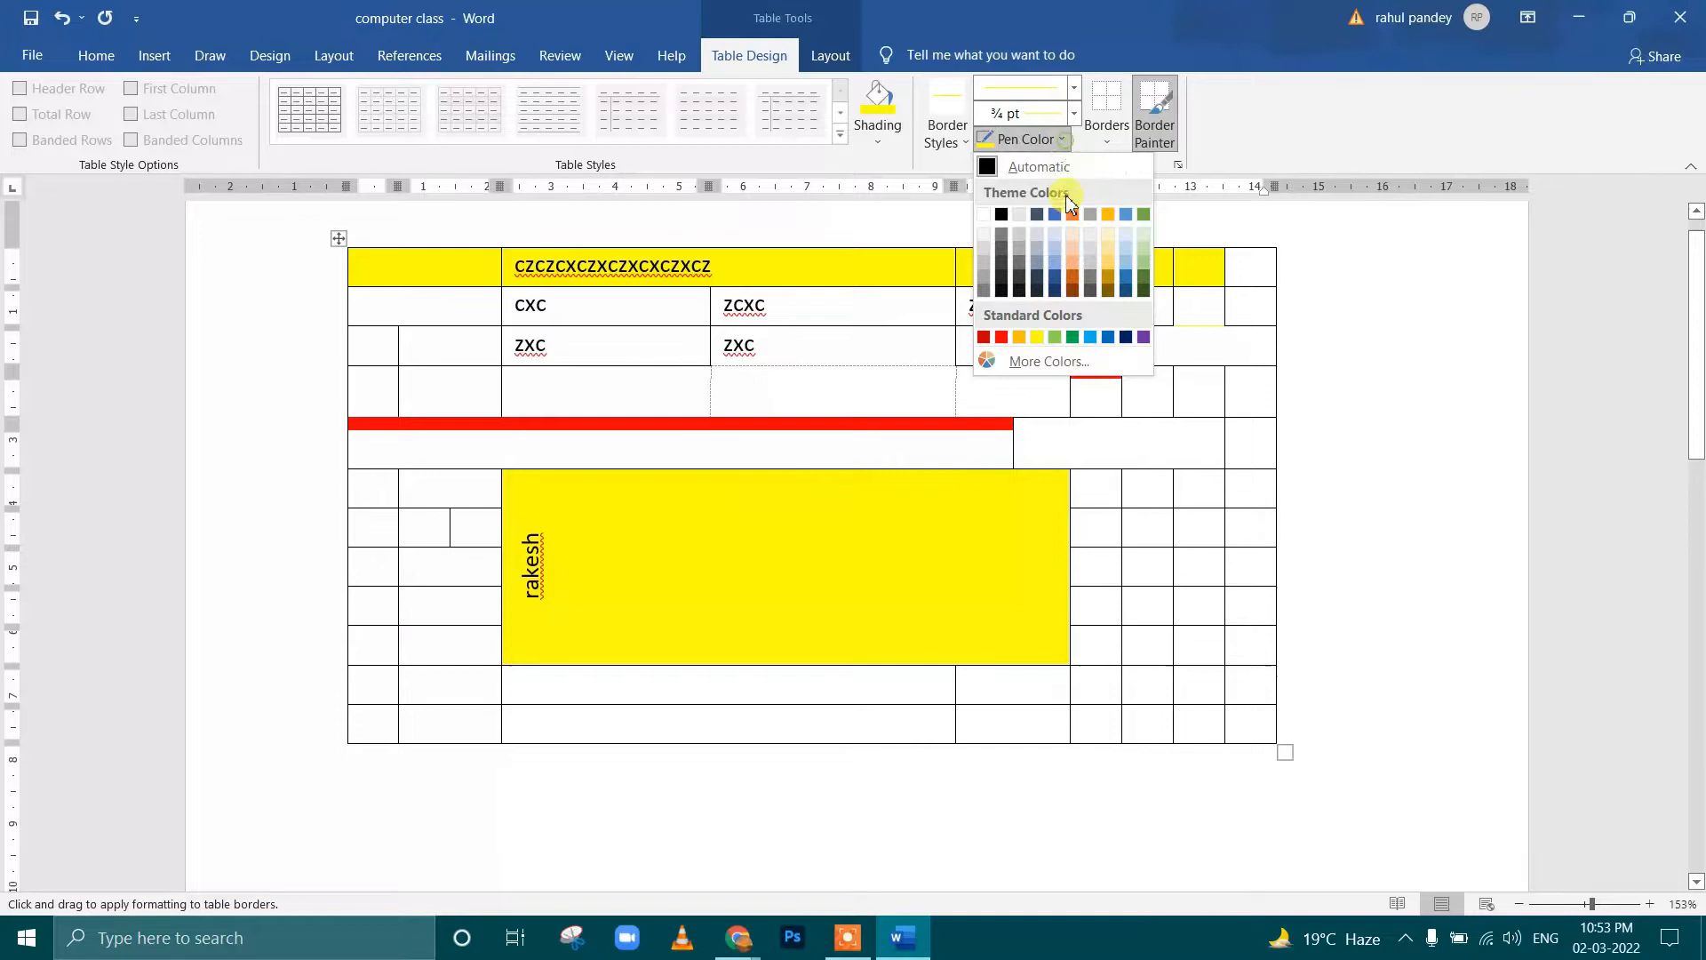
left_click(1074, 336)
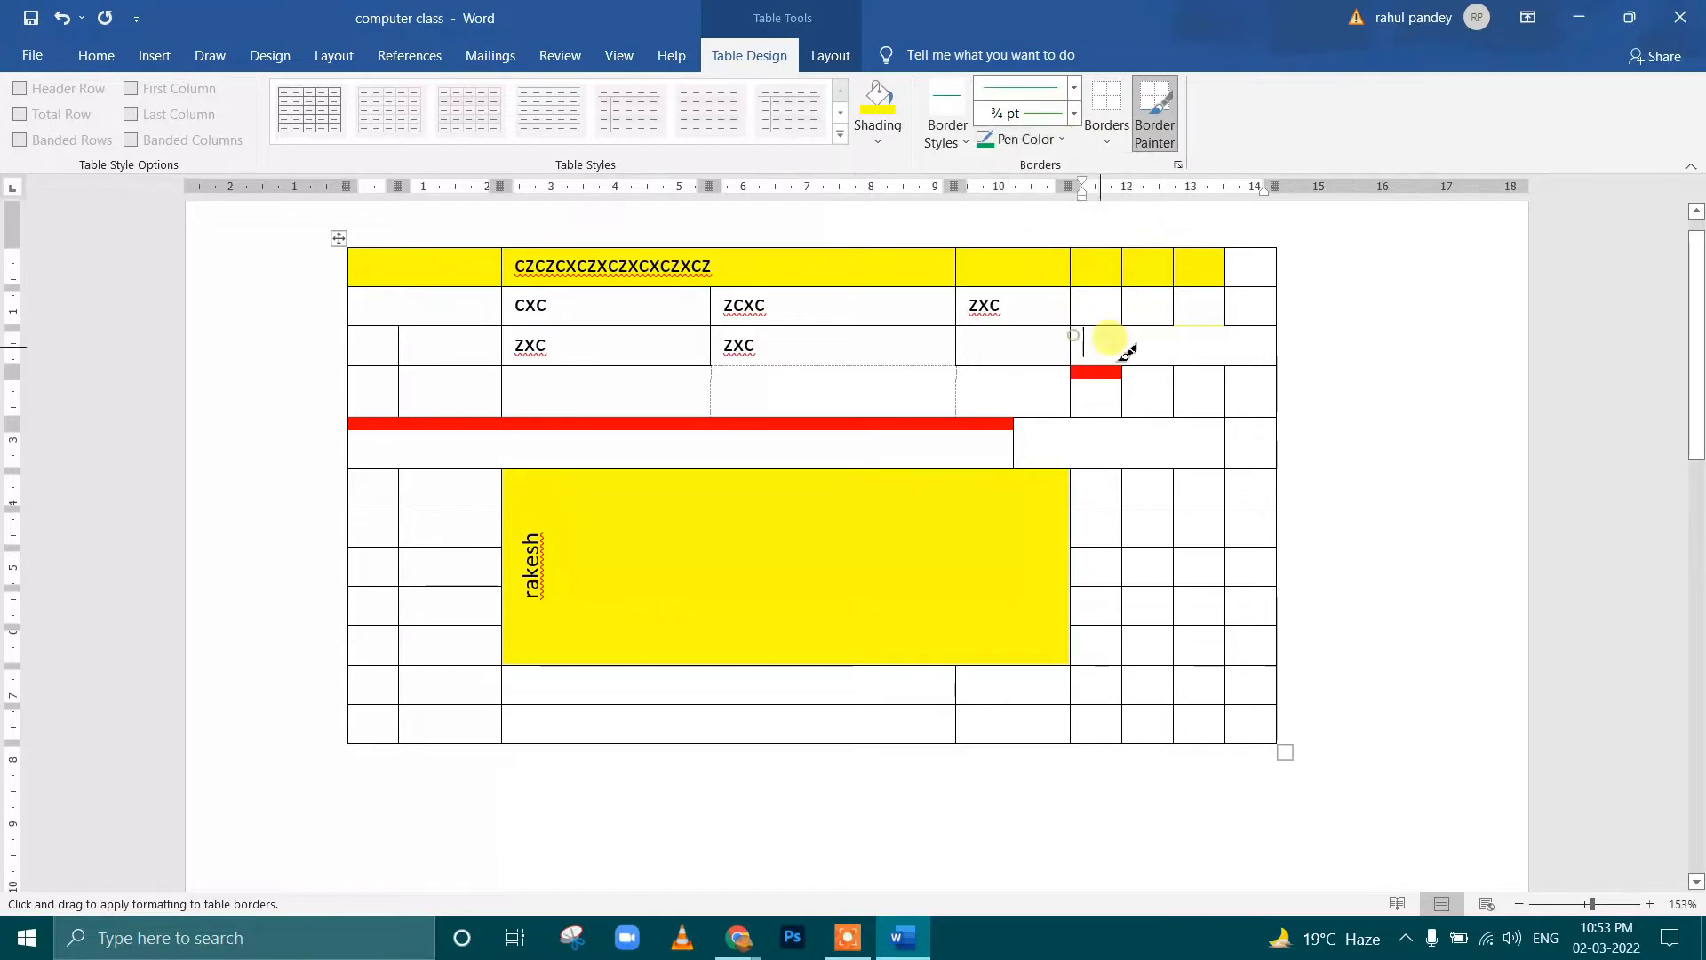
left_click(1199, 325)
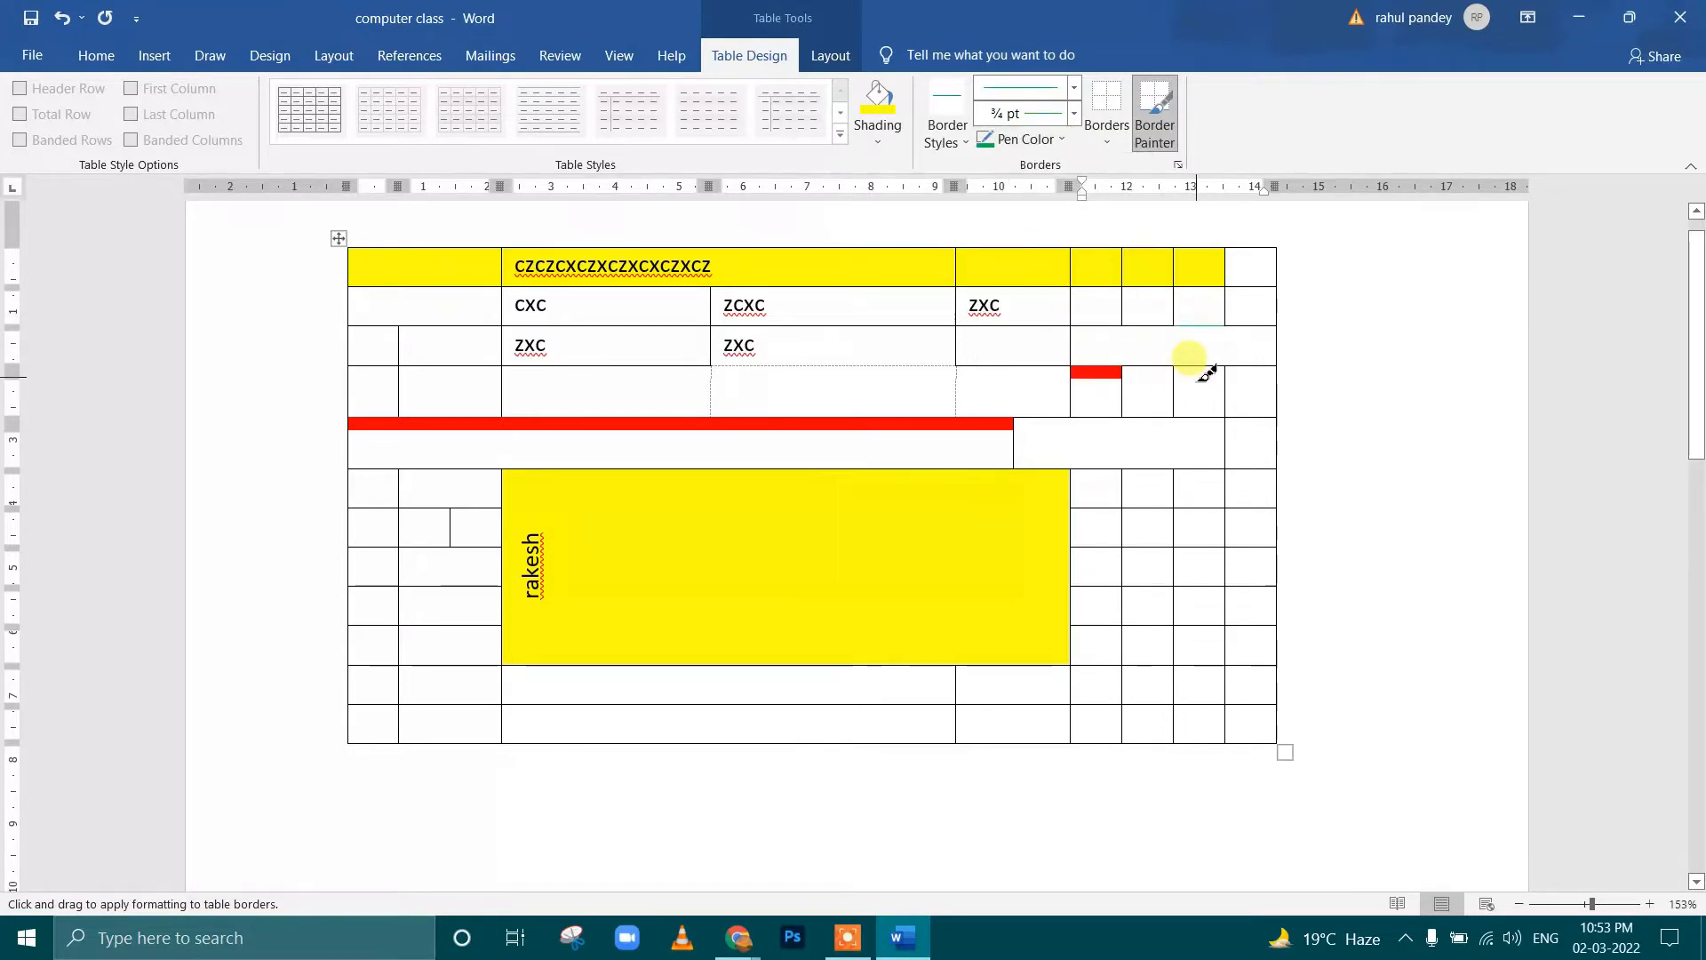
Paint the border below the second row from the ZXC cell through the second-to-last cell with a 3 pt green line
scroll(1208, 366, "up", 18, "ctrl")
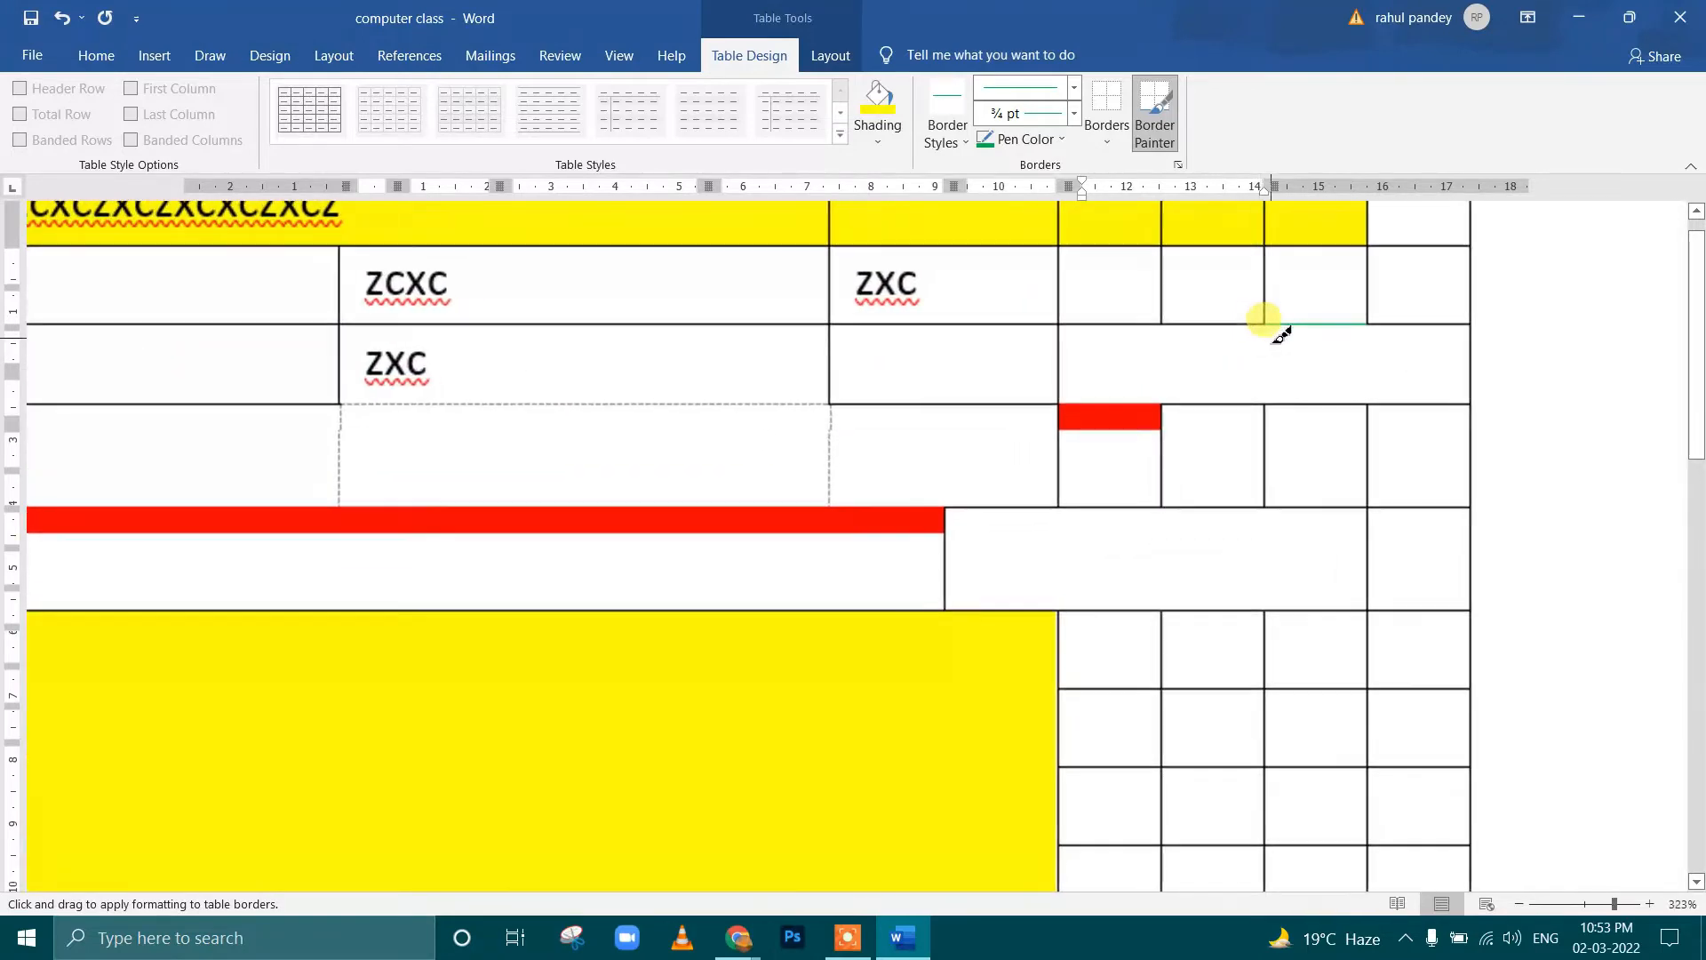
left_click(1242, 320)
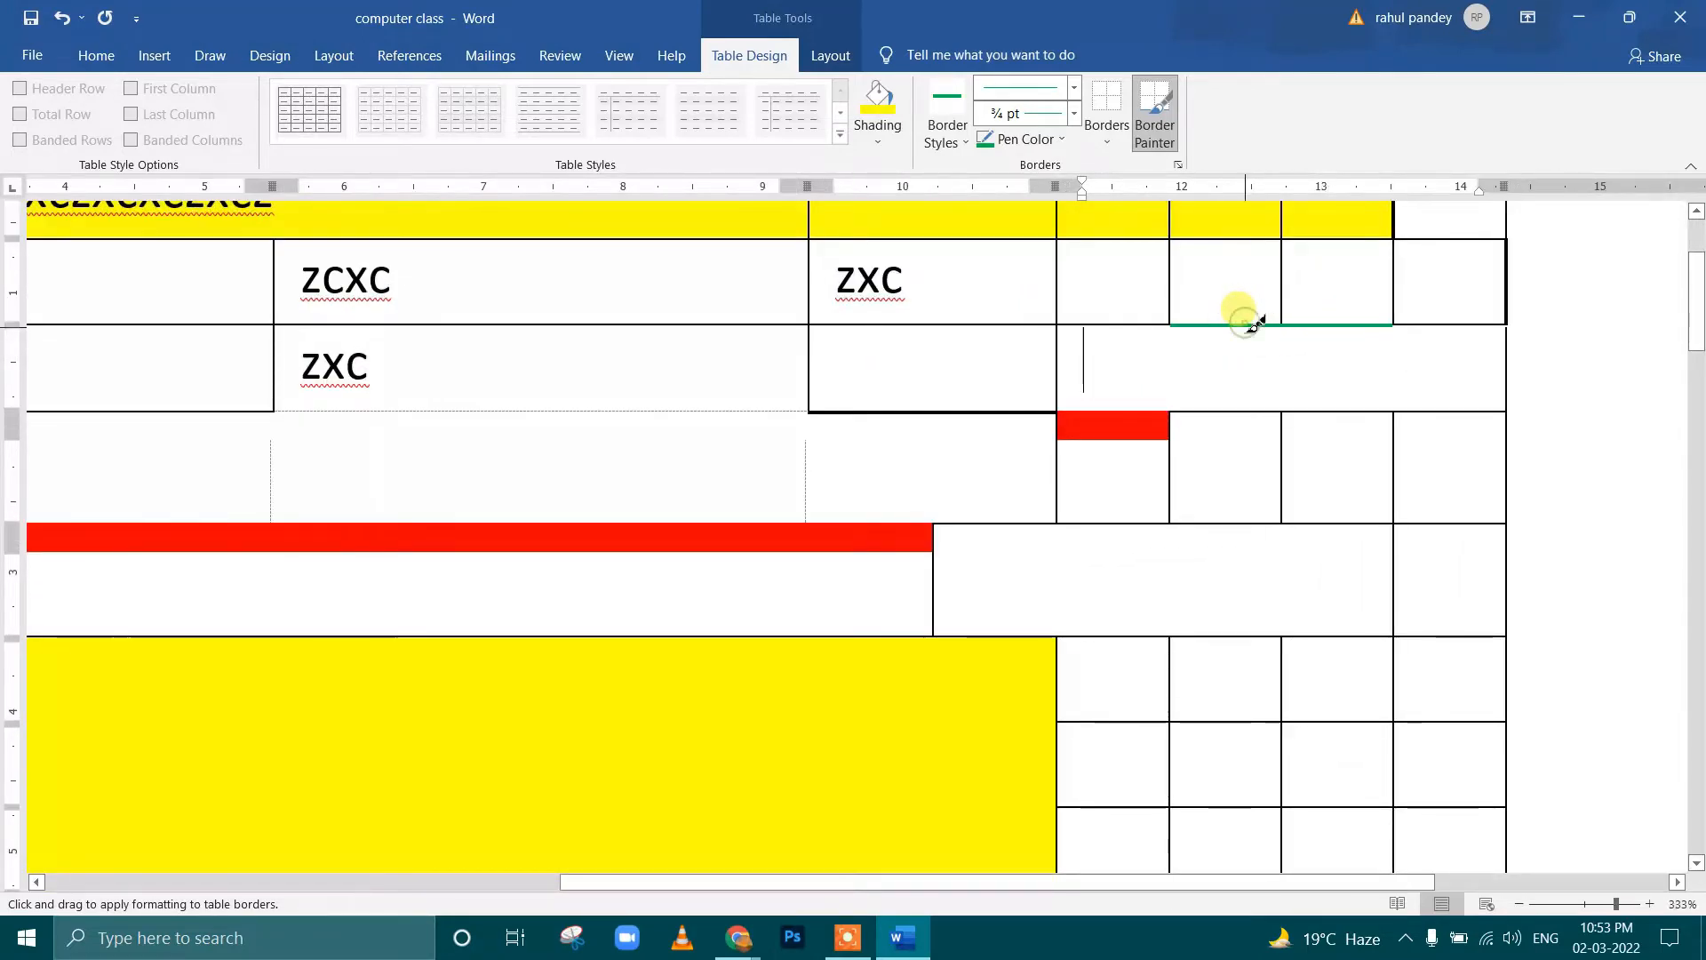
left_click(1061, 139)
left_click(1076, 120)
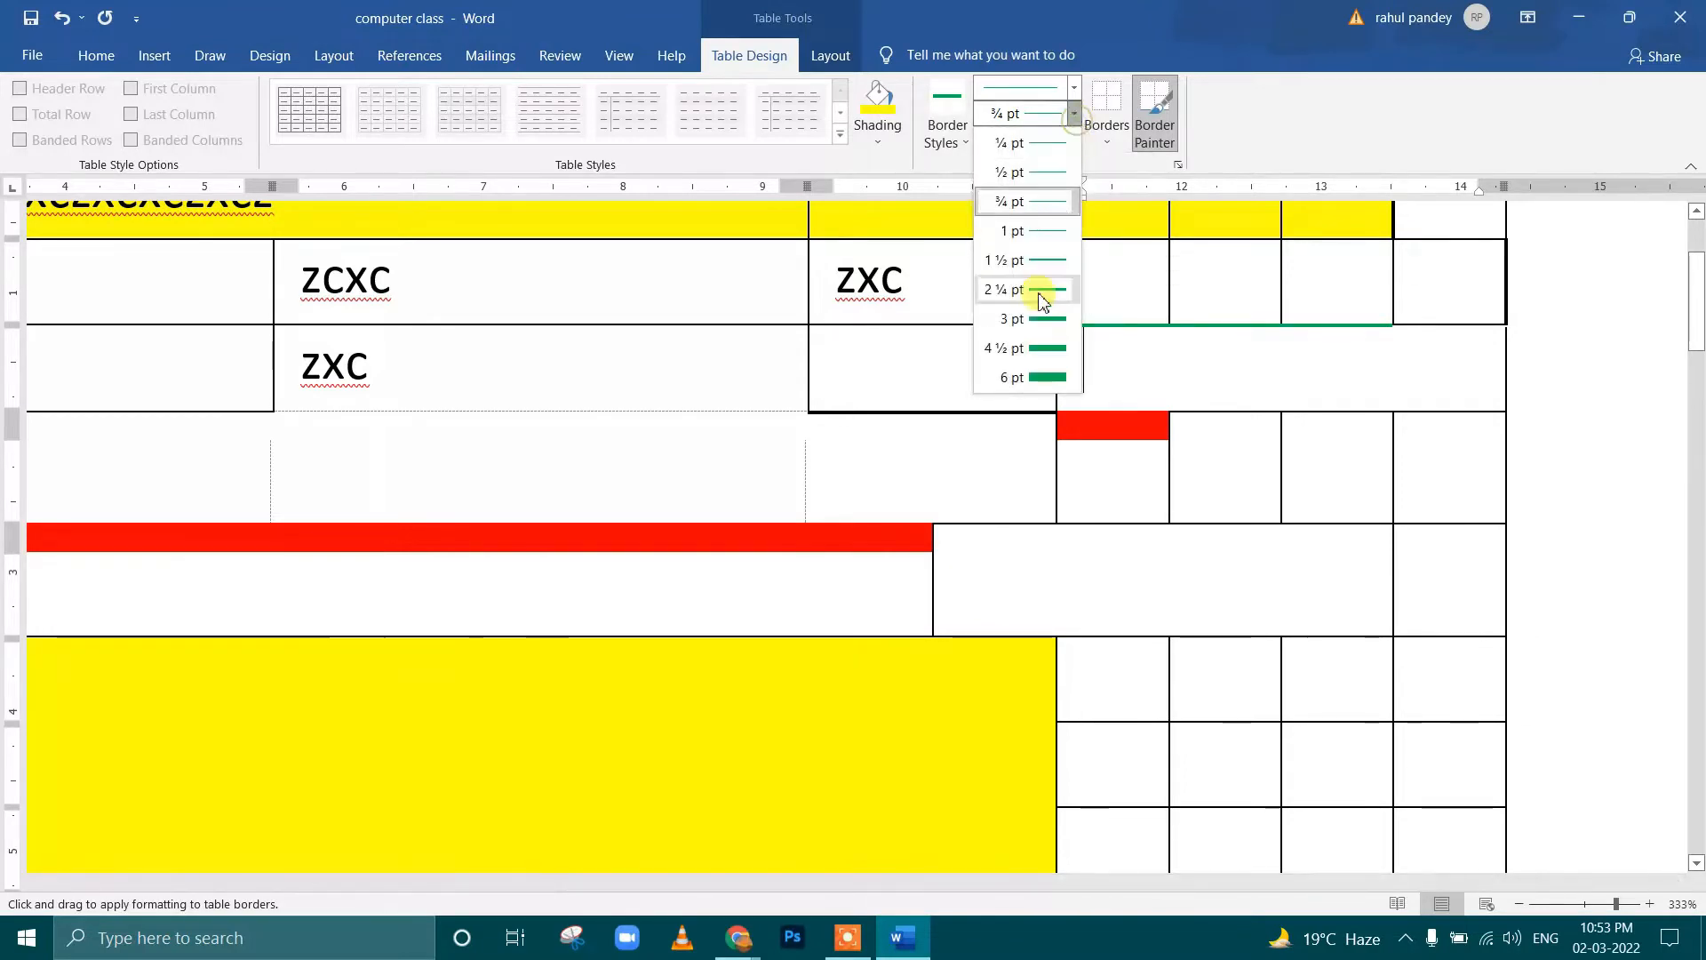
left_click(1039, 311)
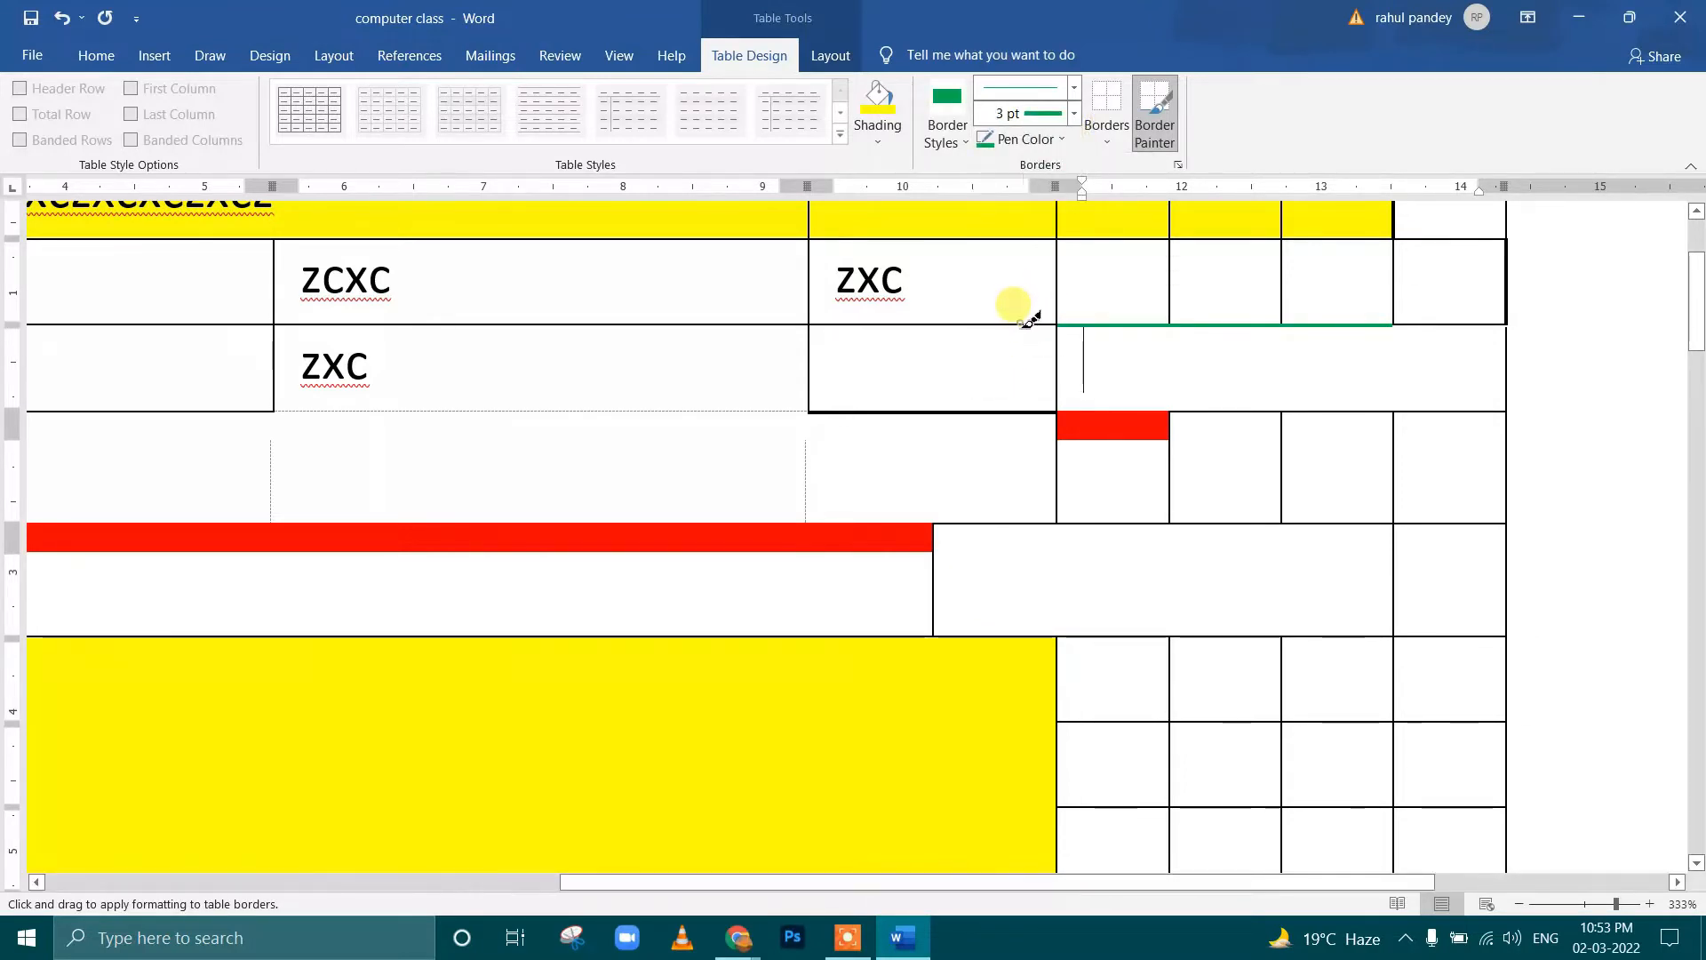
left_click(1023, 324)
left_click(1120, 328)
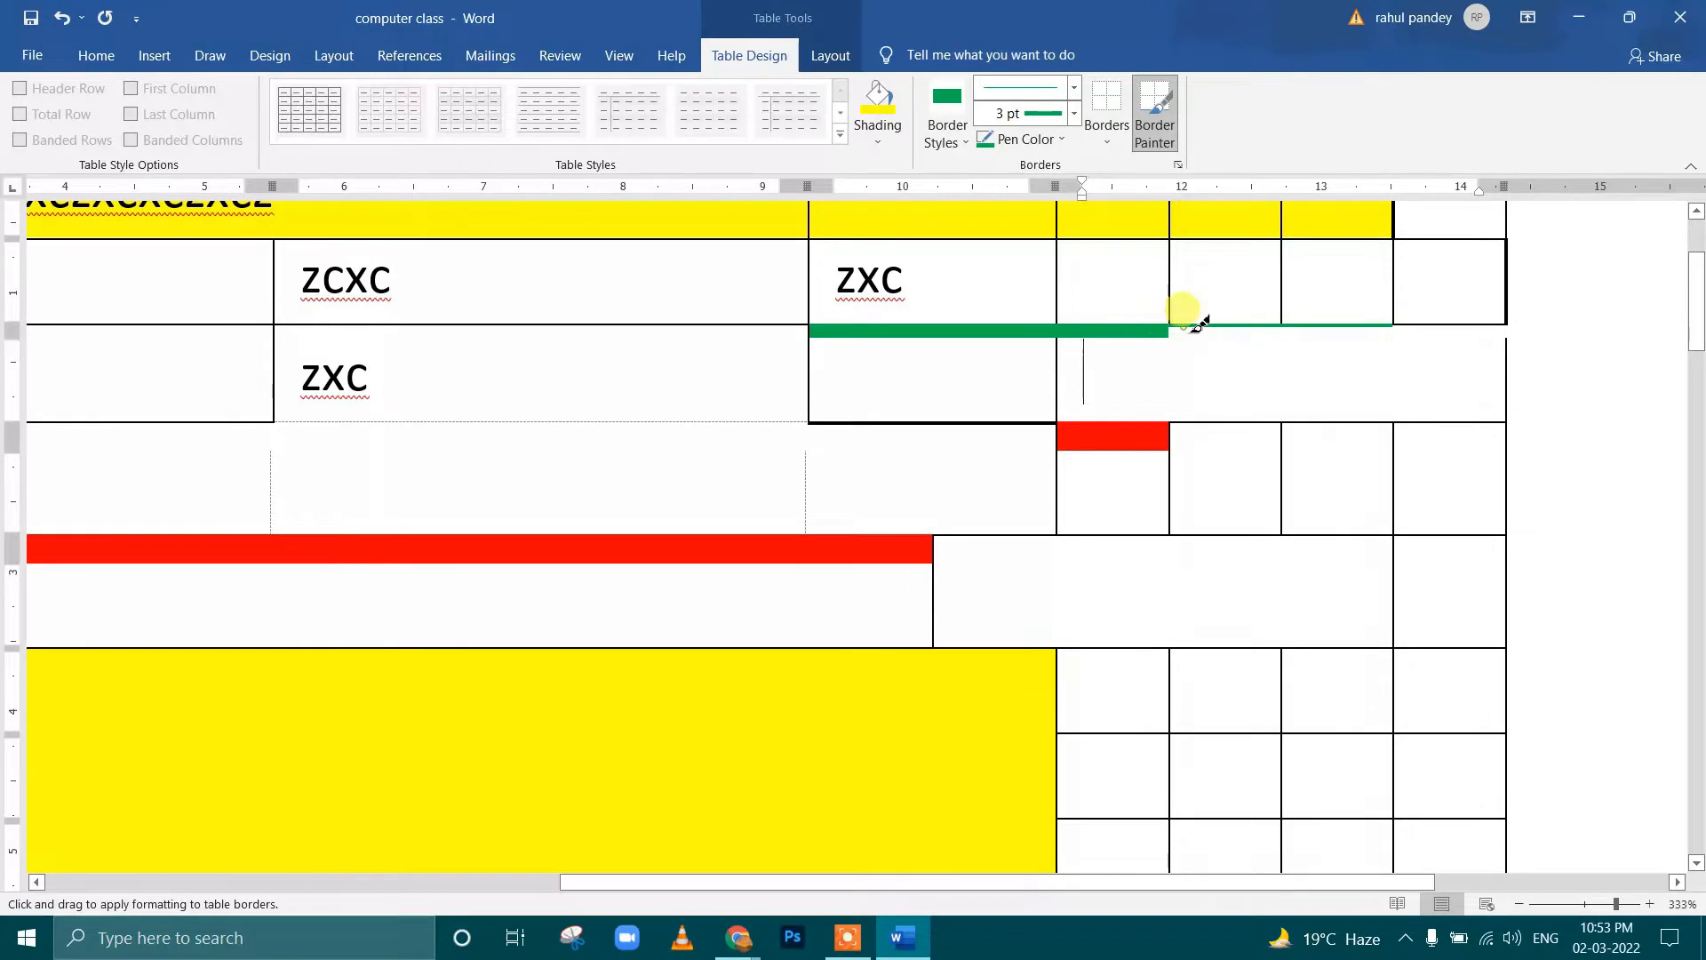
left_click(1231, 326)
left_click(1338, 326)
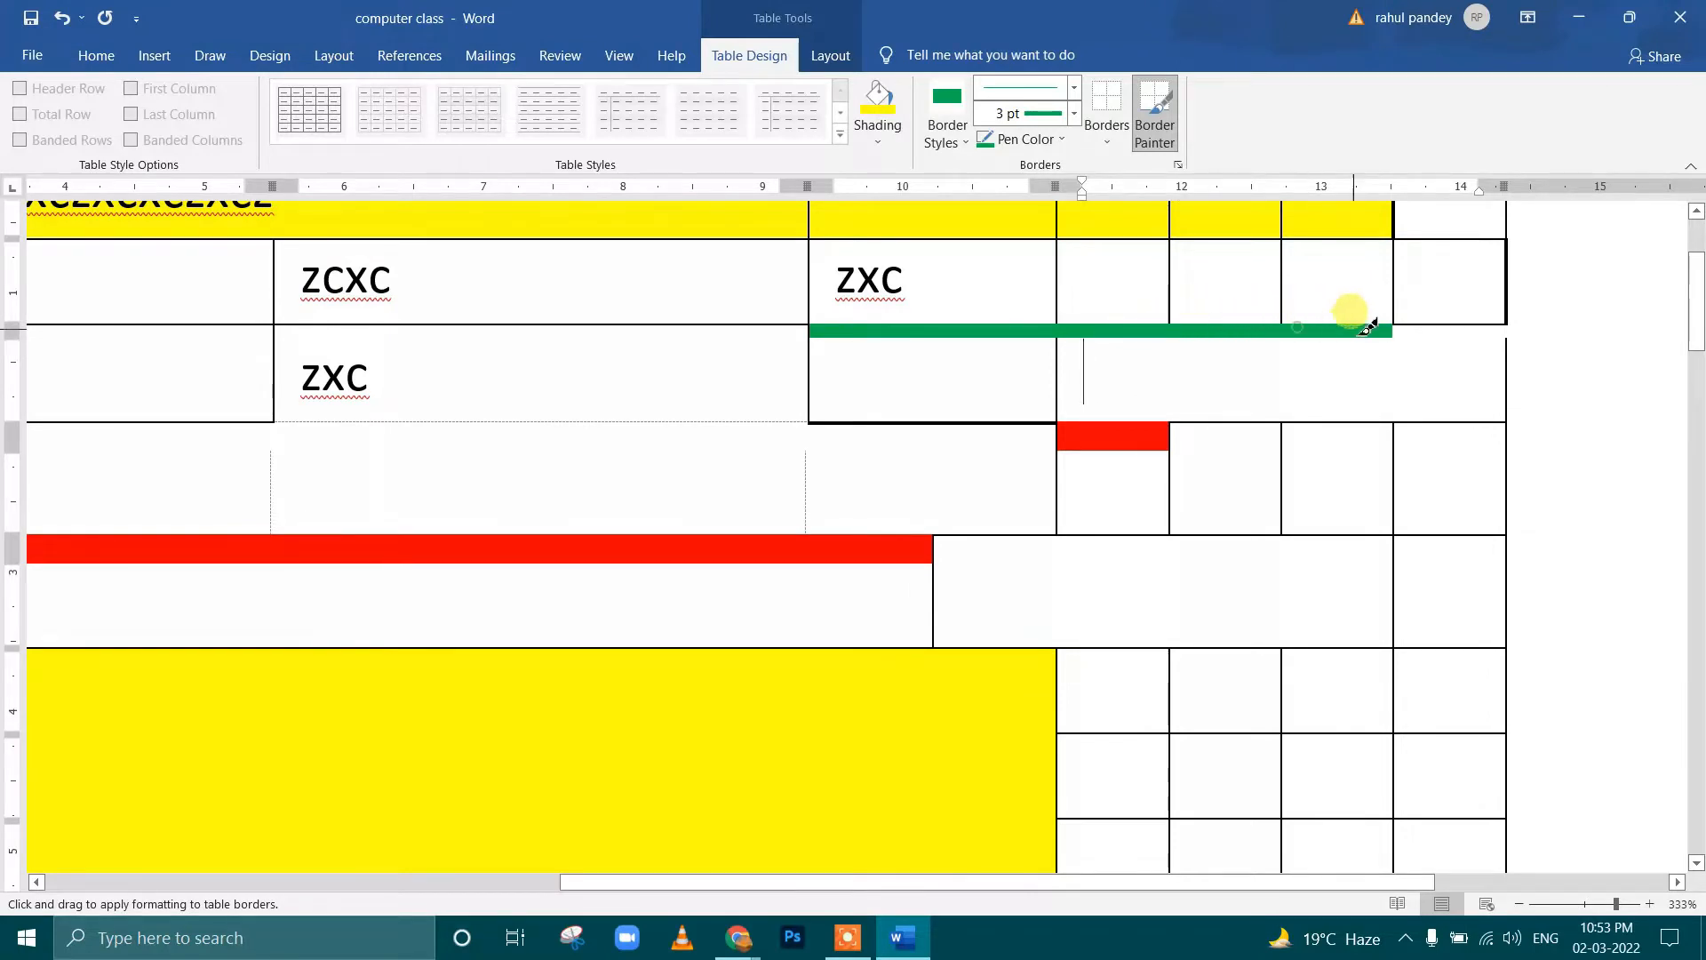
Try to paint the border below the second row's last cell with the 3 pt green line, restarting the Border Painter
left_click(1430, 321)
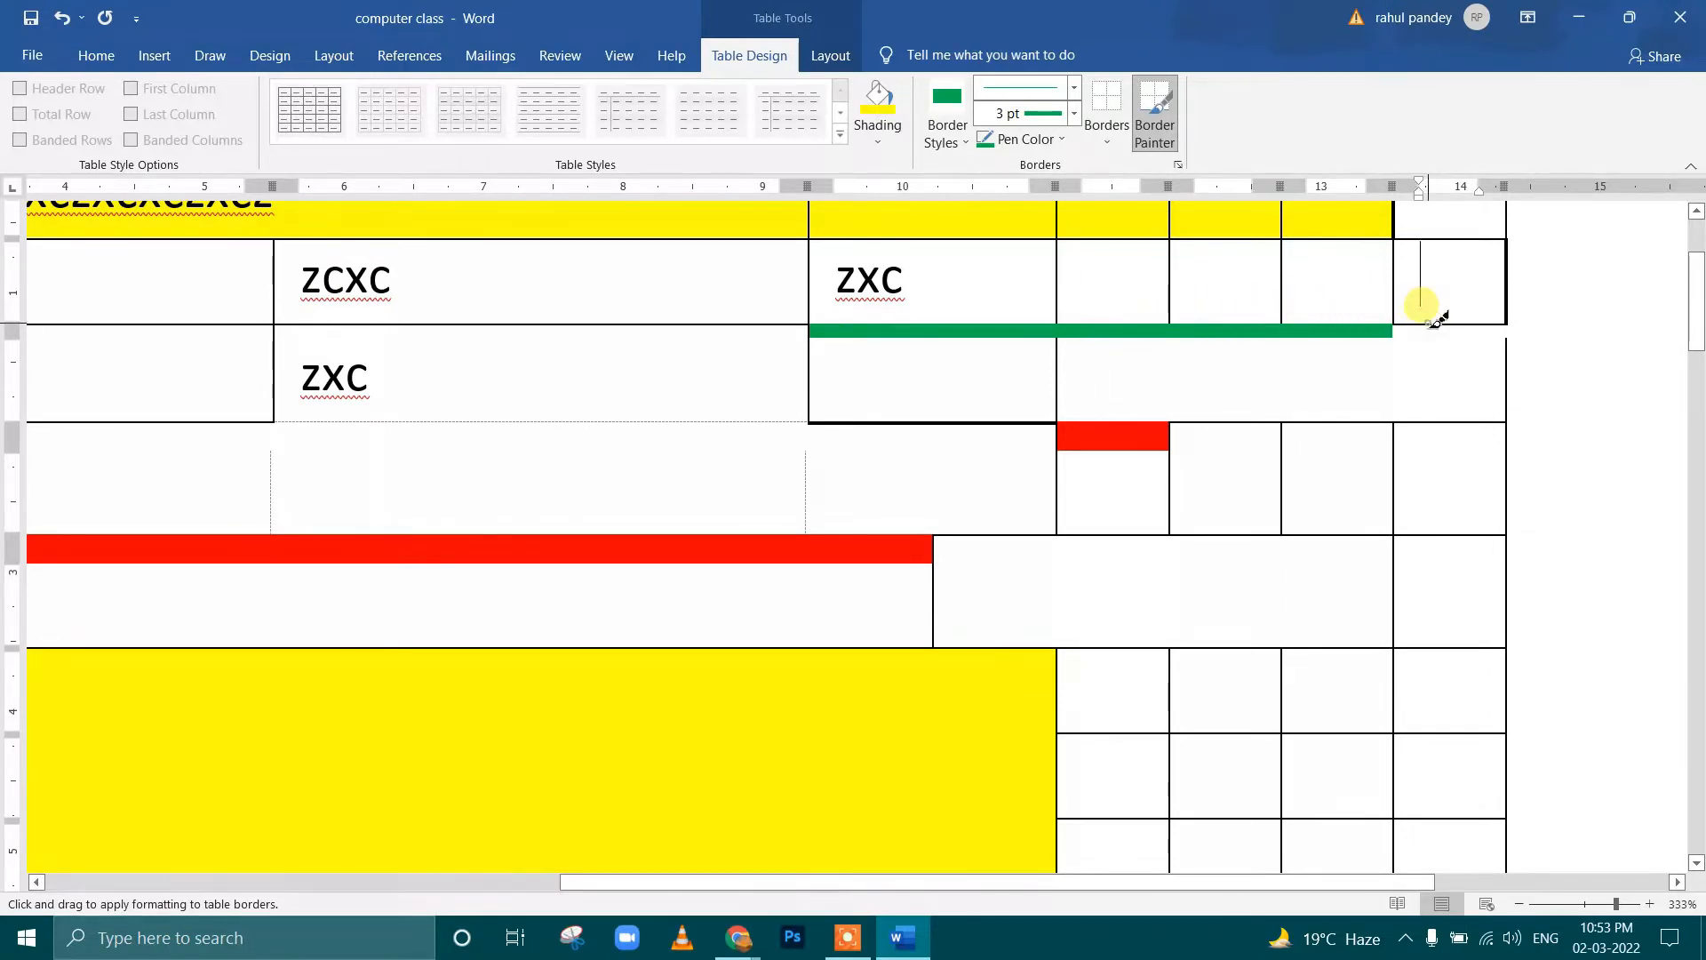
double_click(1429, 320)
left_click(1160, 317)
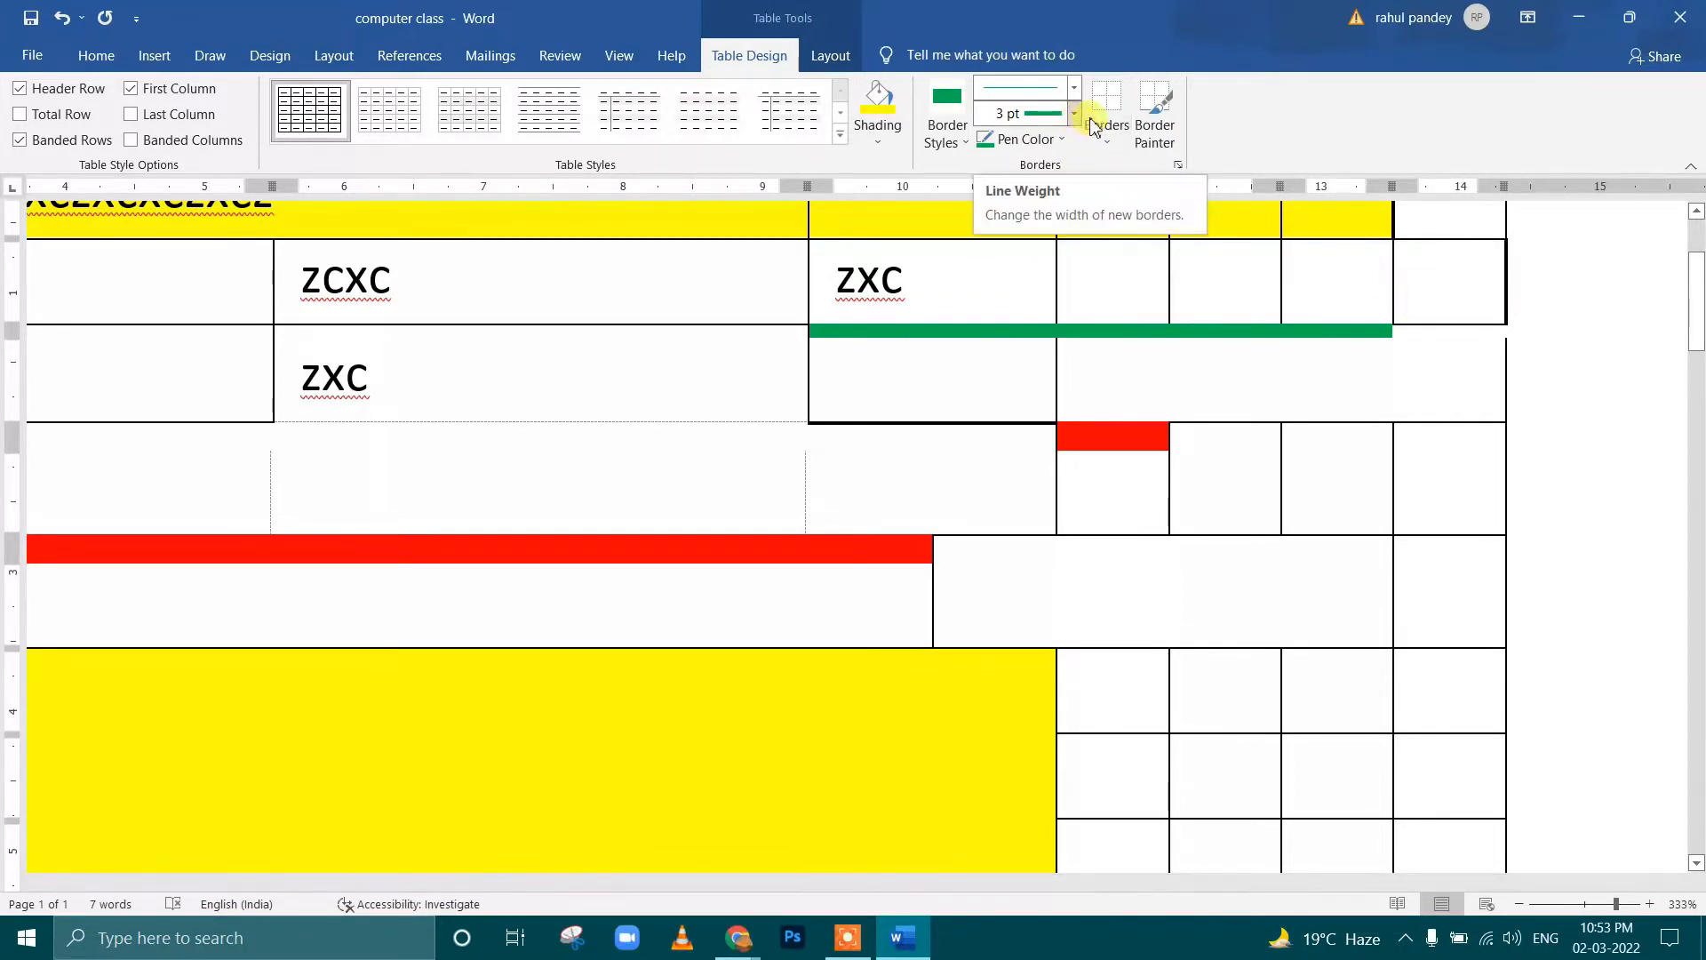
left_click(1154, 116)
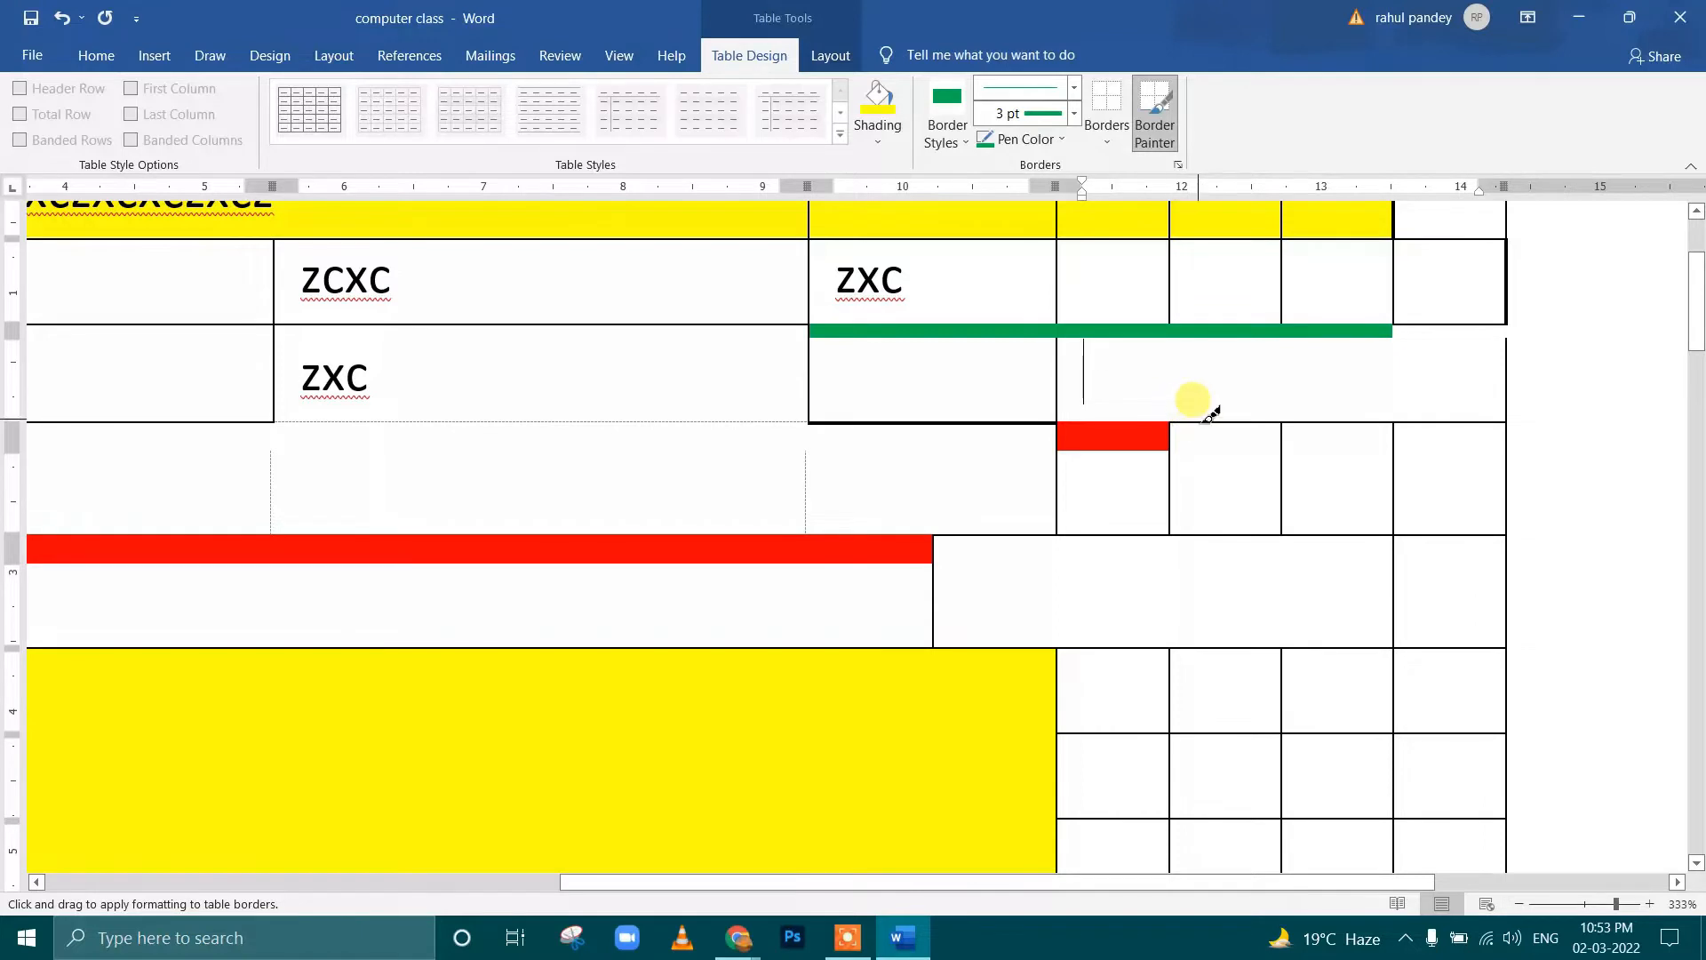
left_click(1065, 146)
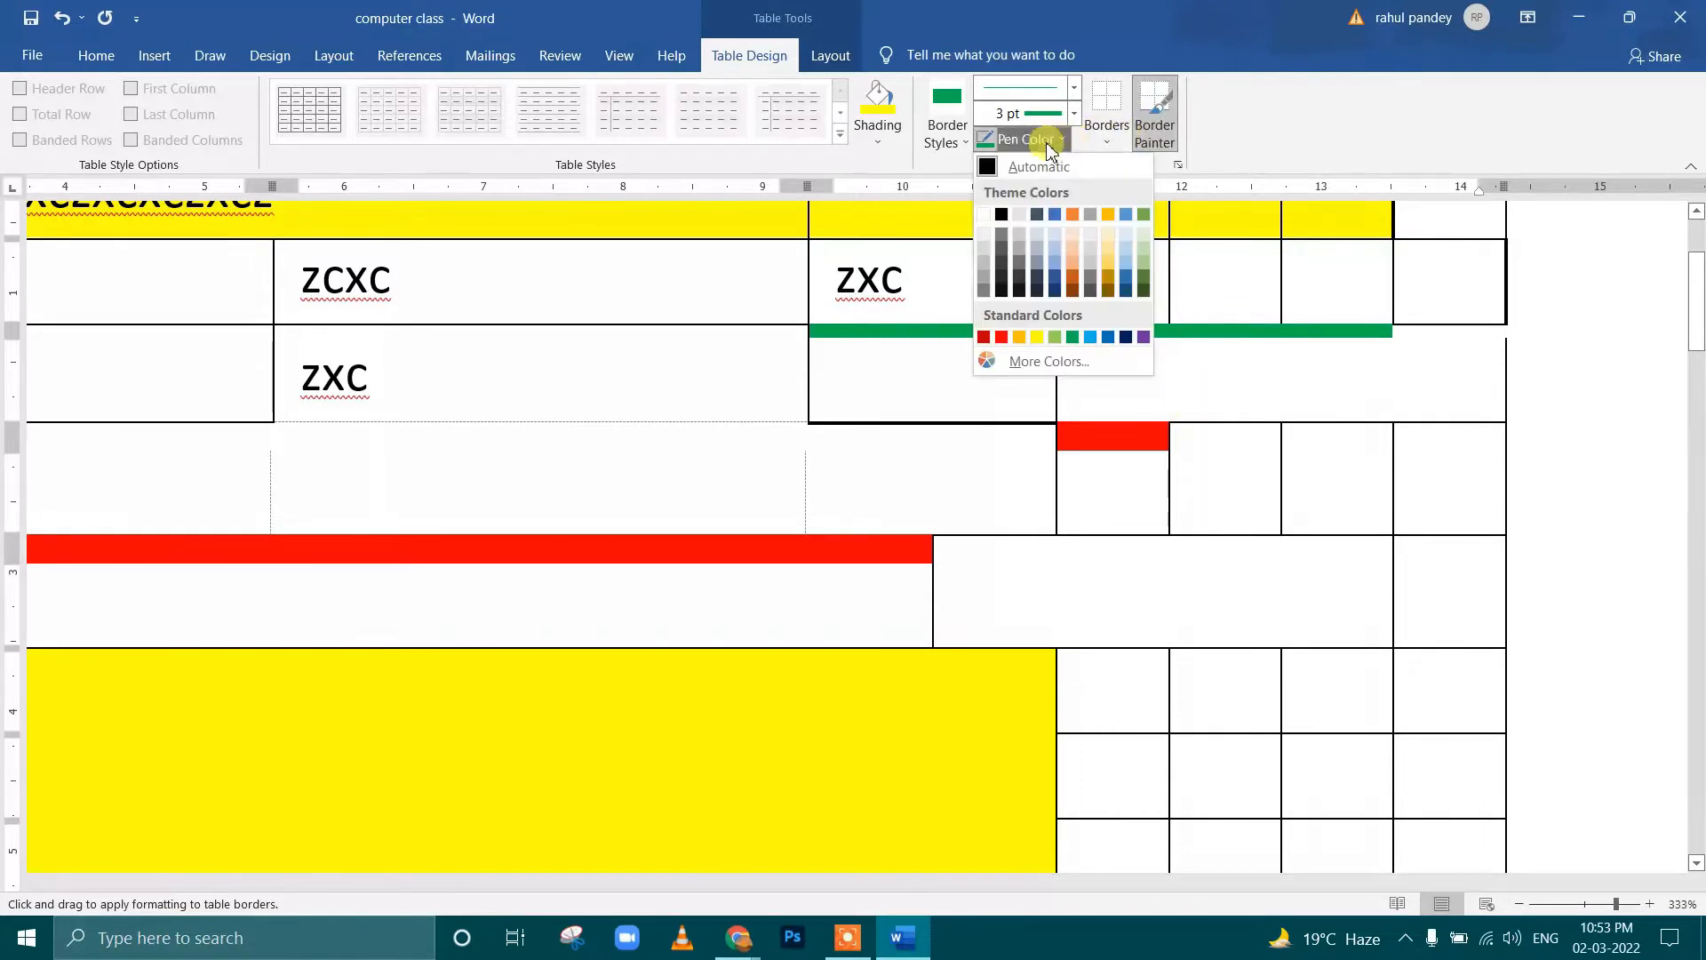
left_click(1056, 146)
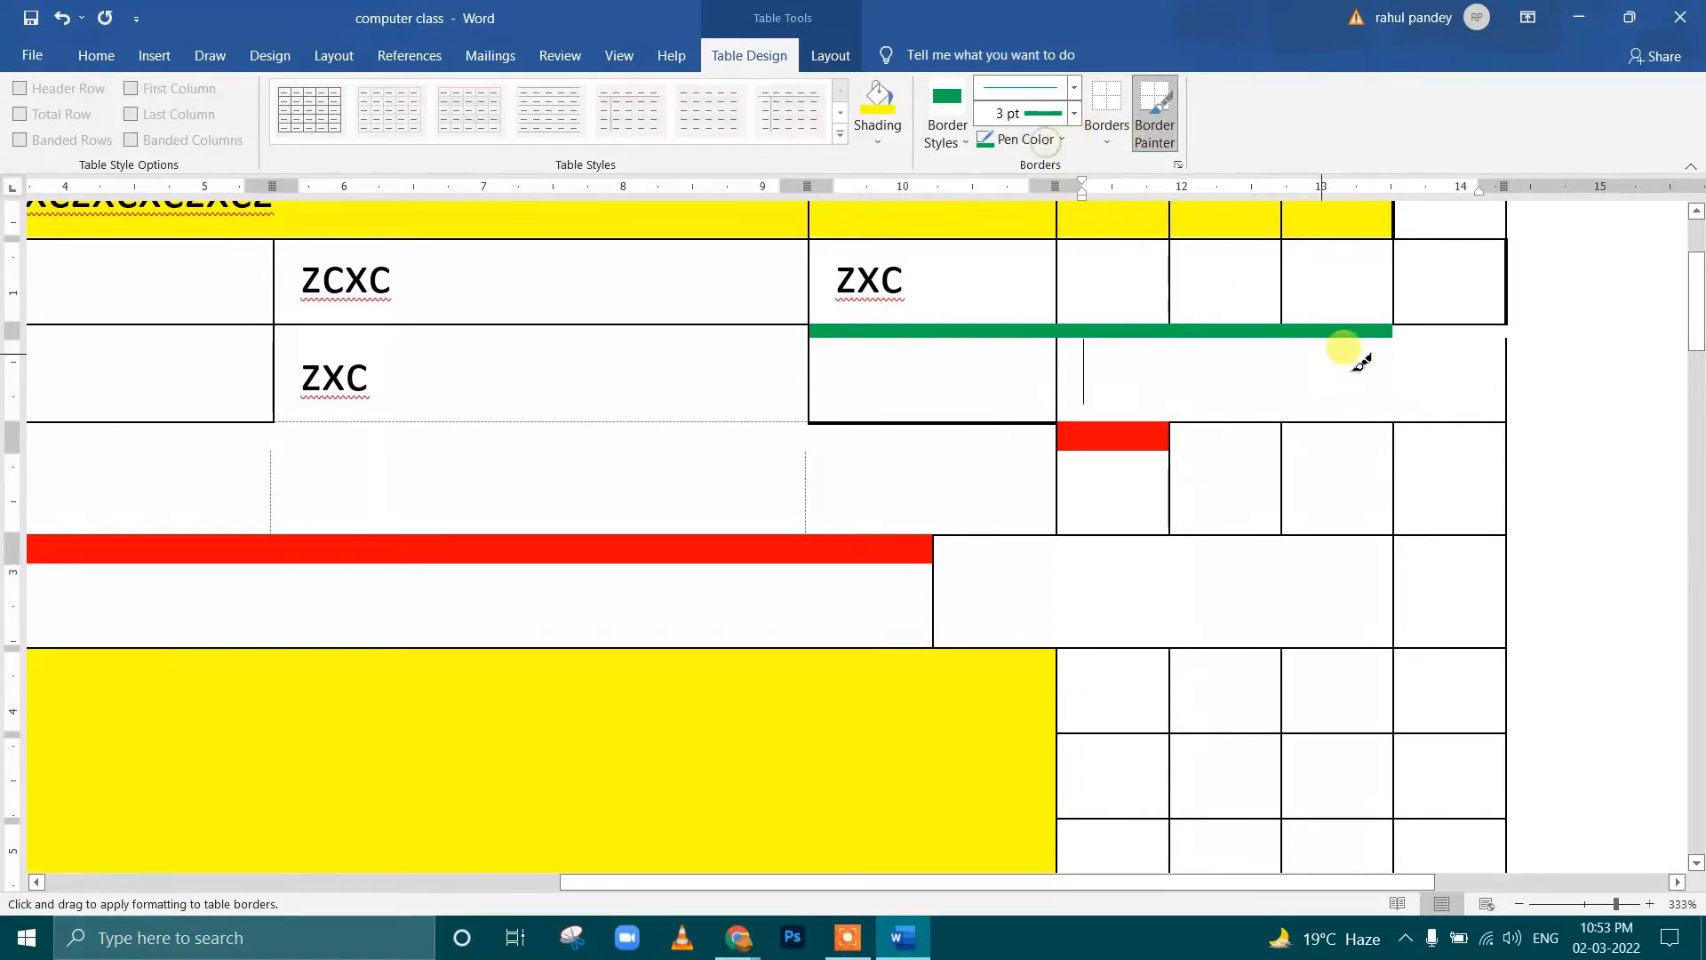
left_click(1446, 322)
Paint the border below the ZCXC cell and the table's outer right edge beside the third and fourth rows with 3 pt green
scroll(1220, 340, "down", 3)
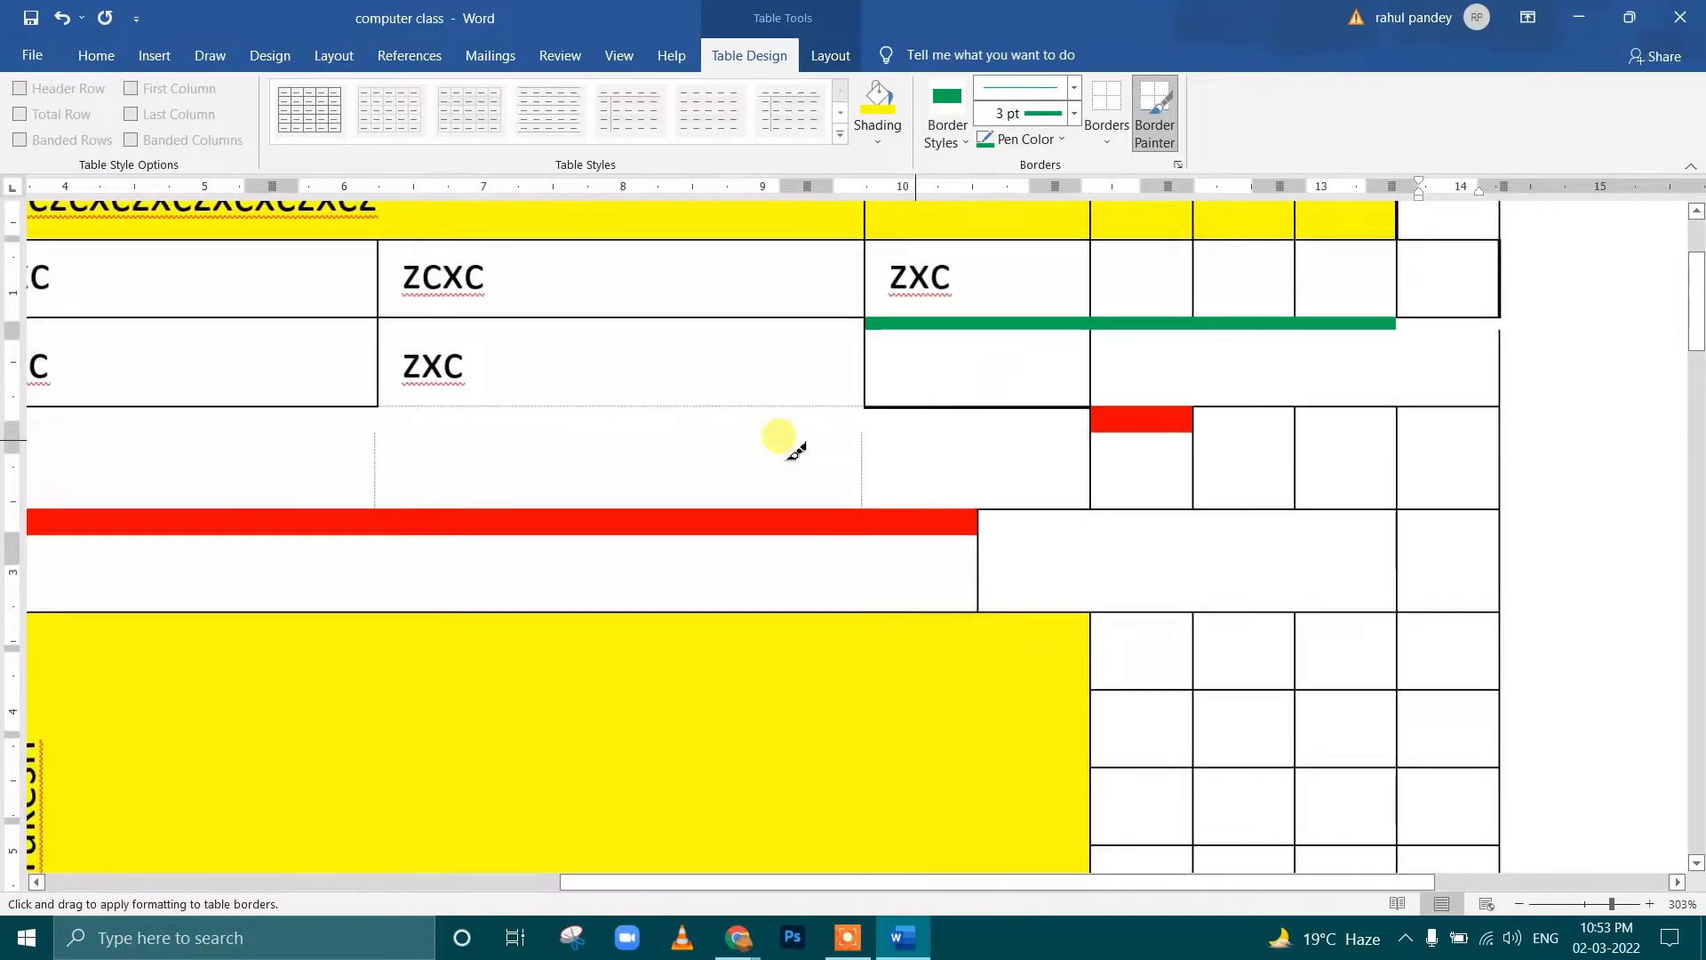
left_click(622, 405)
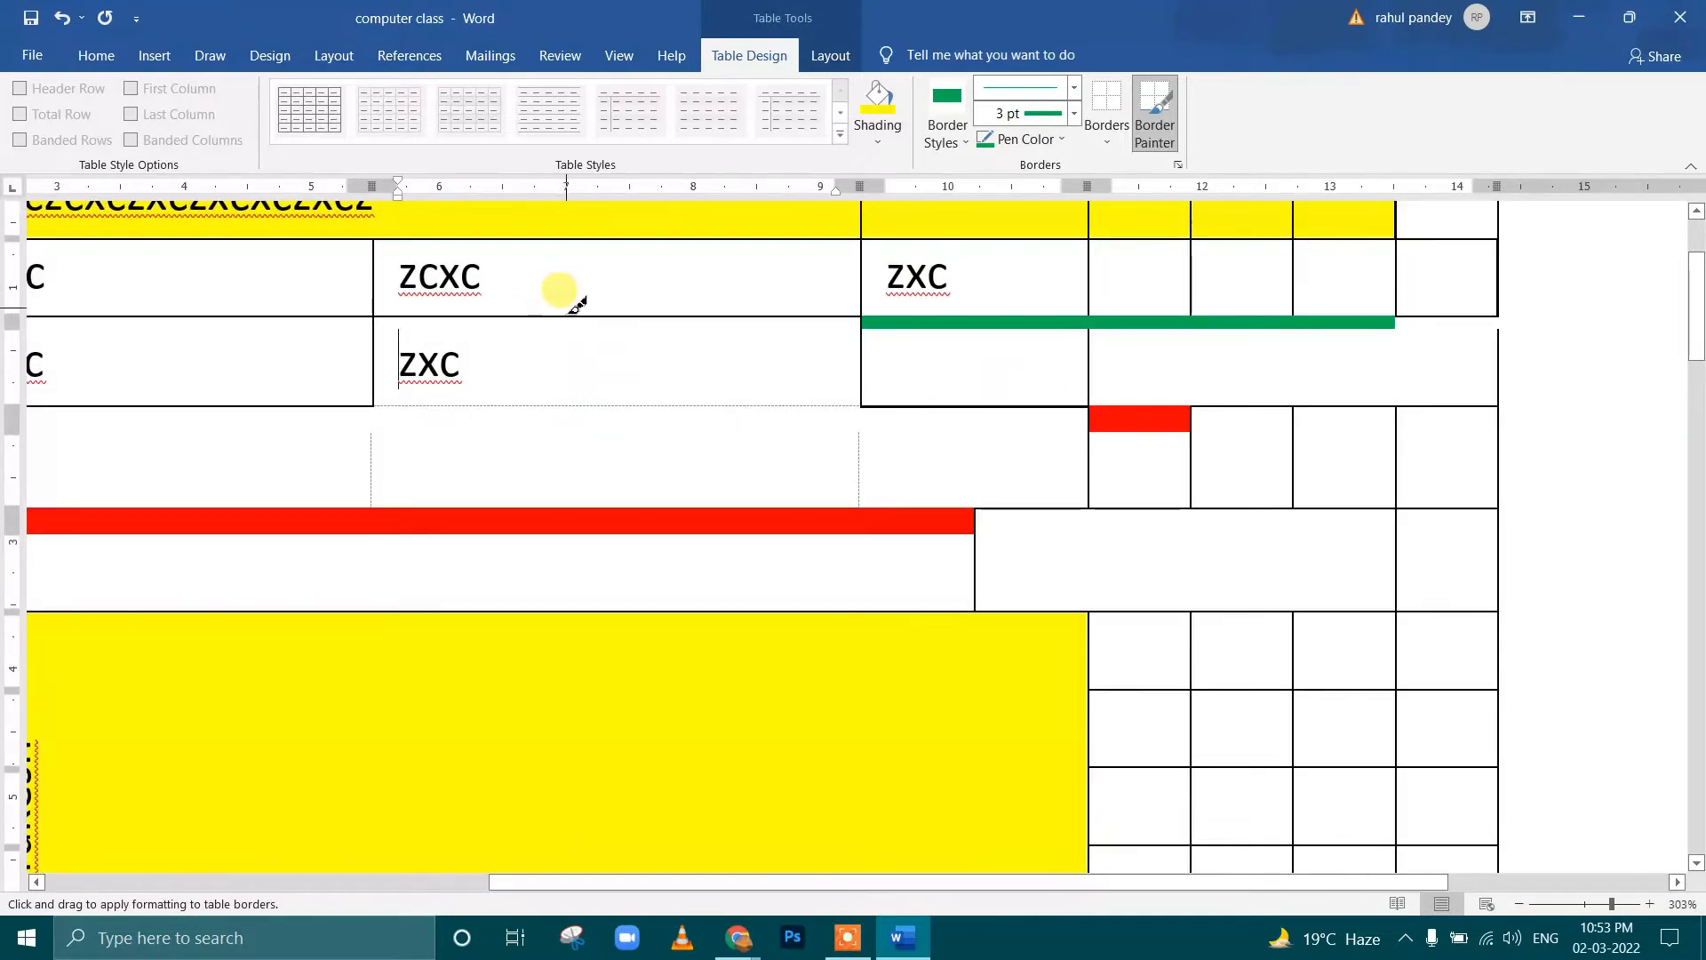
left_click(573, 316)
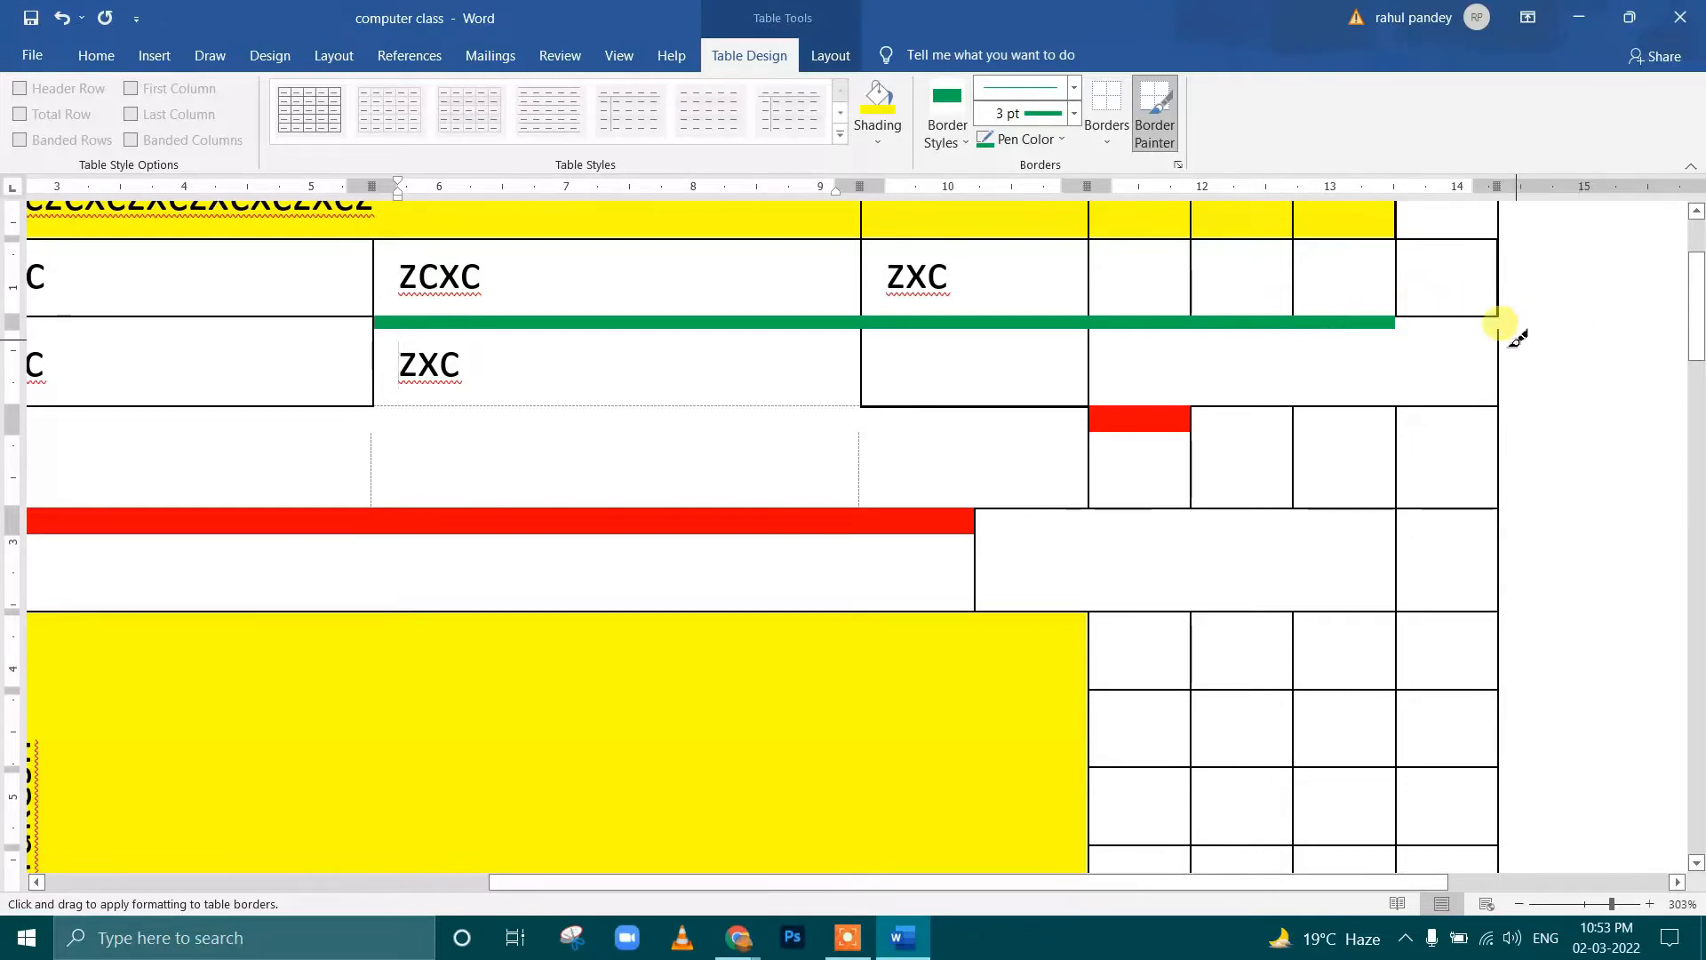
left_click(1463, 314)
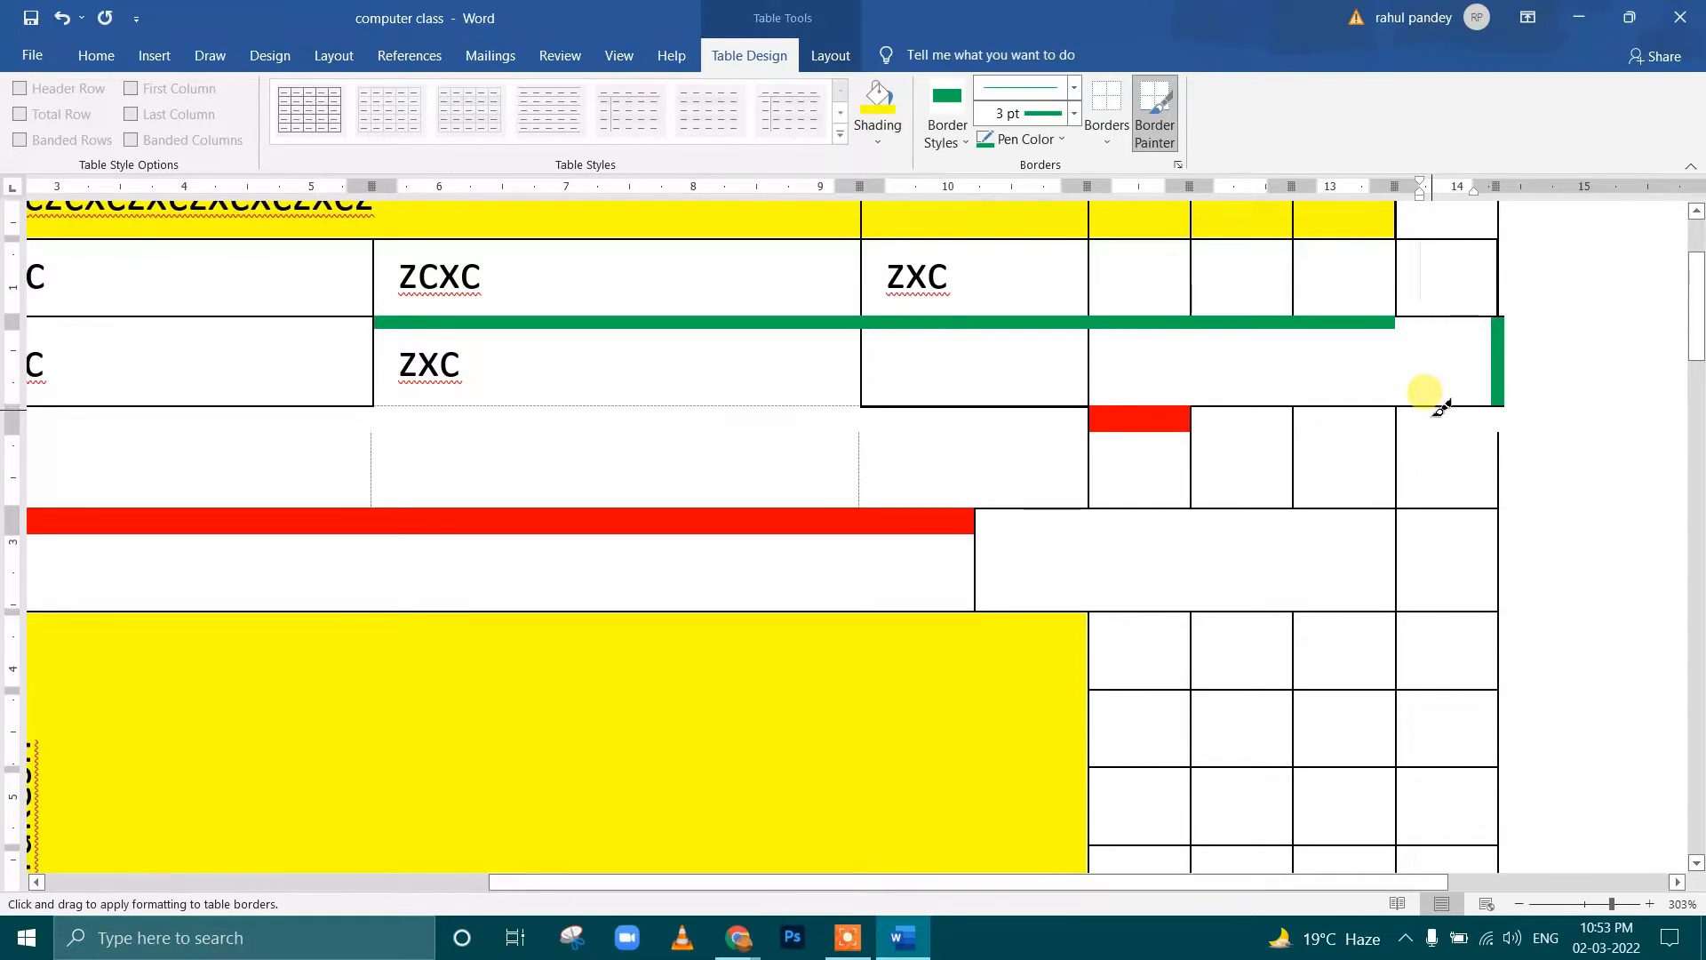
left_click(1502, 453)
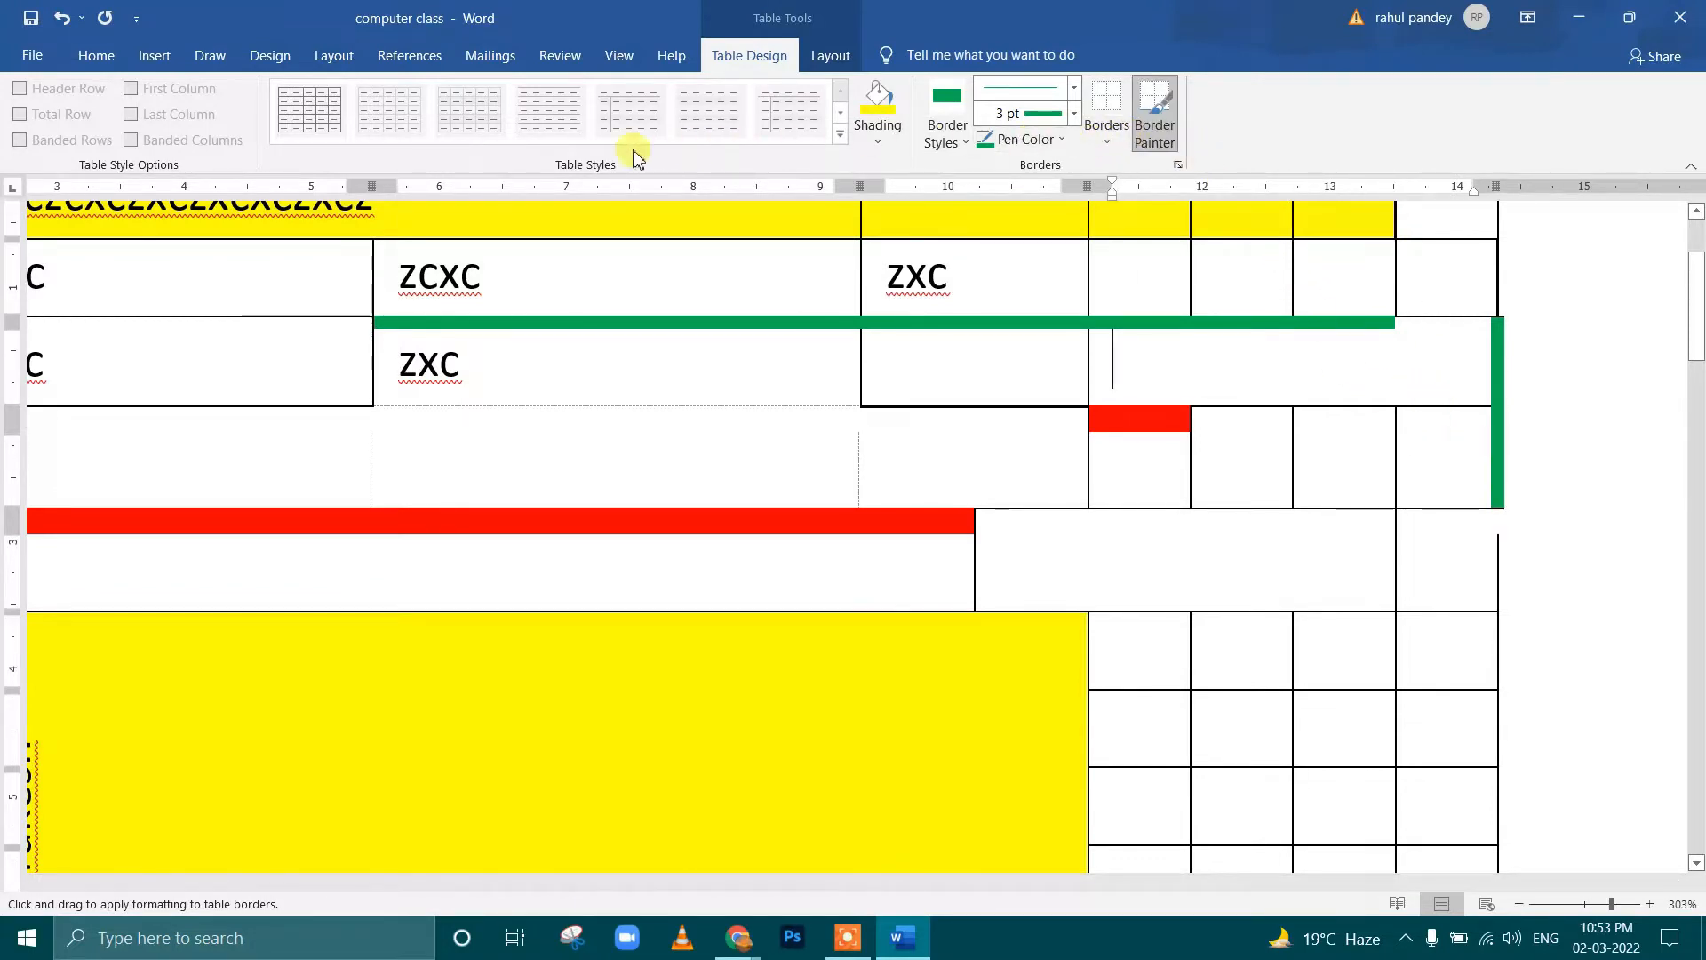
Select the whole table and delete it from the page
left_click(167, 55)
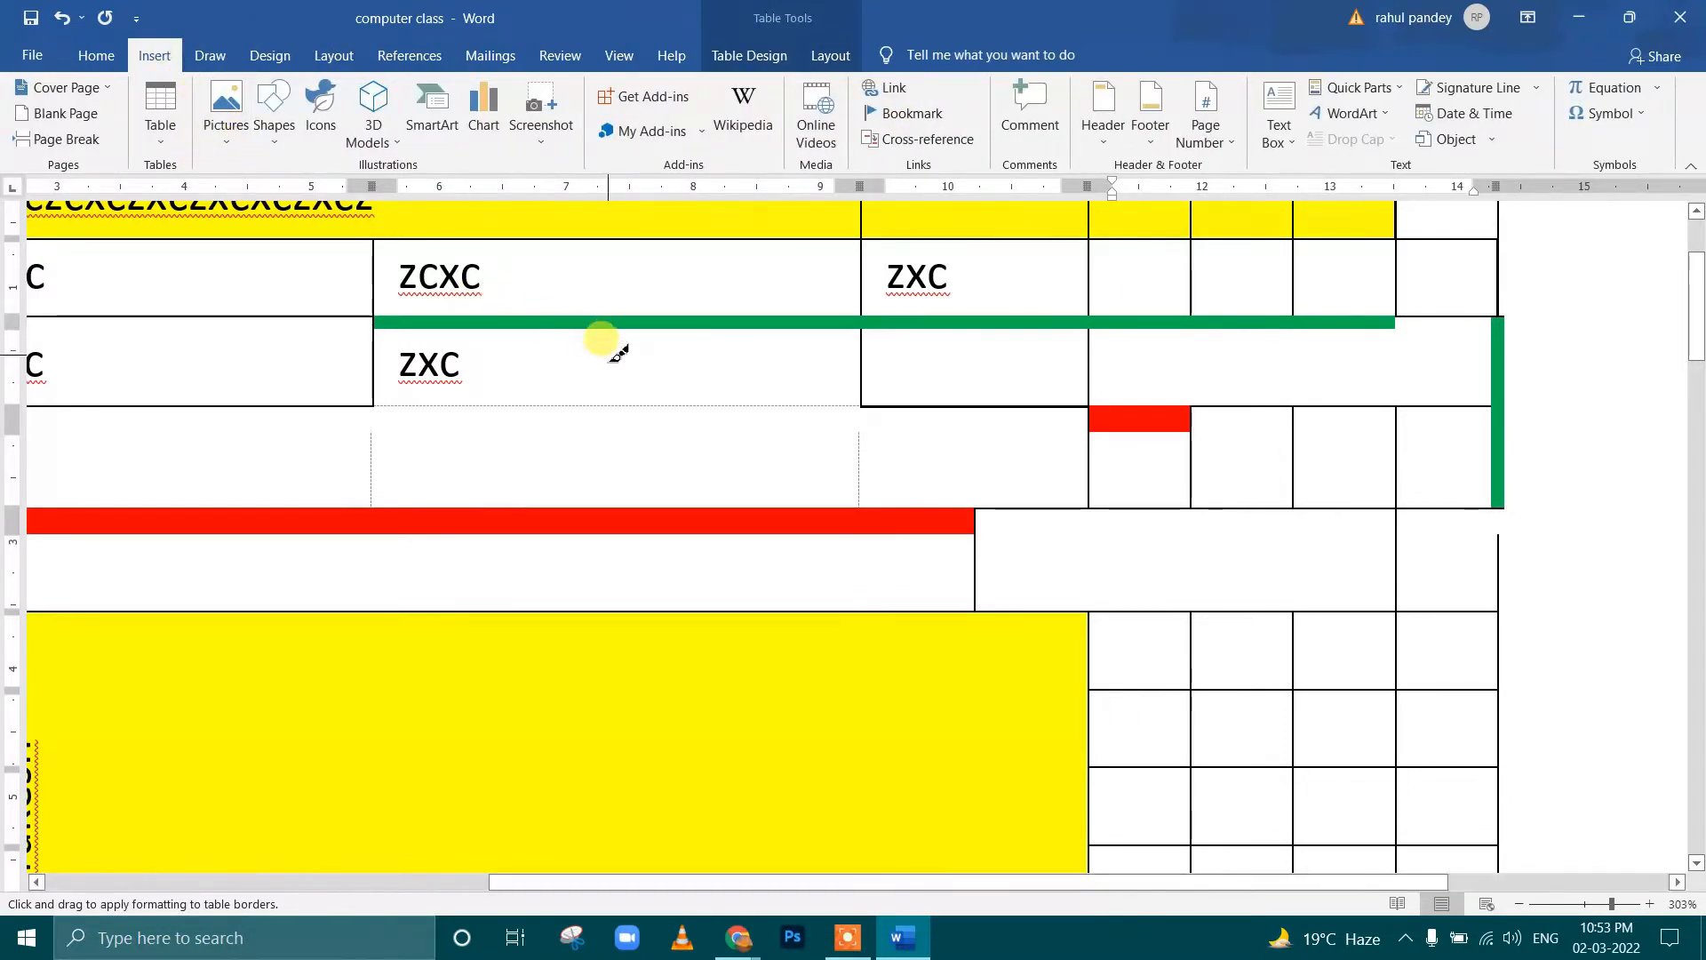
scroll(619, 353, "down", 17)
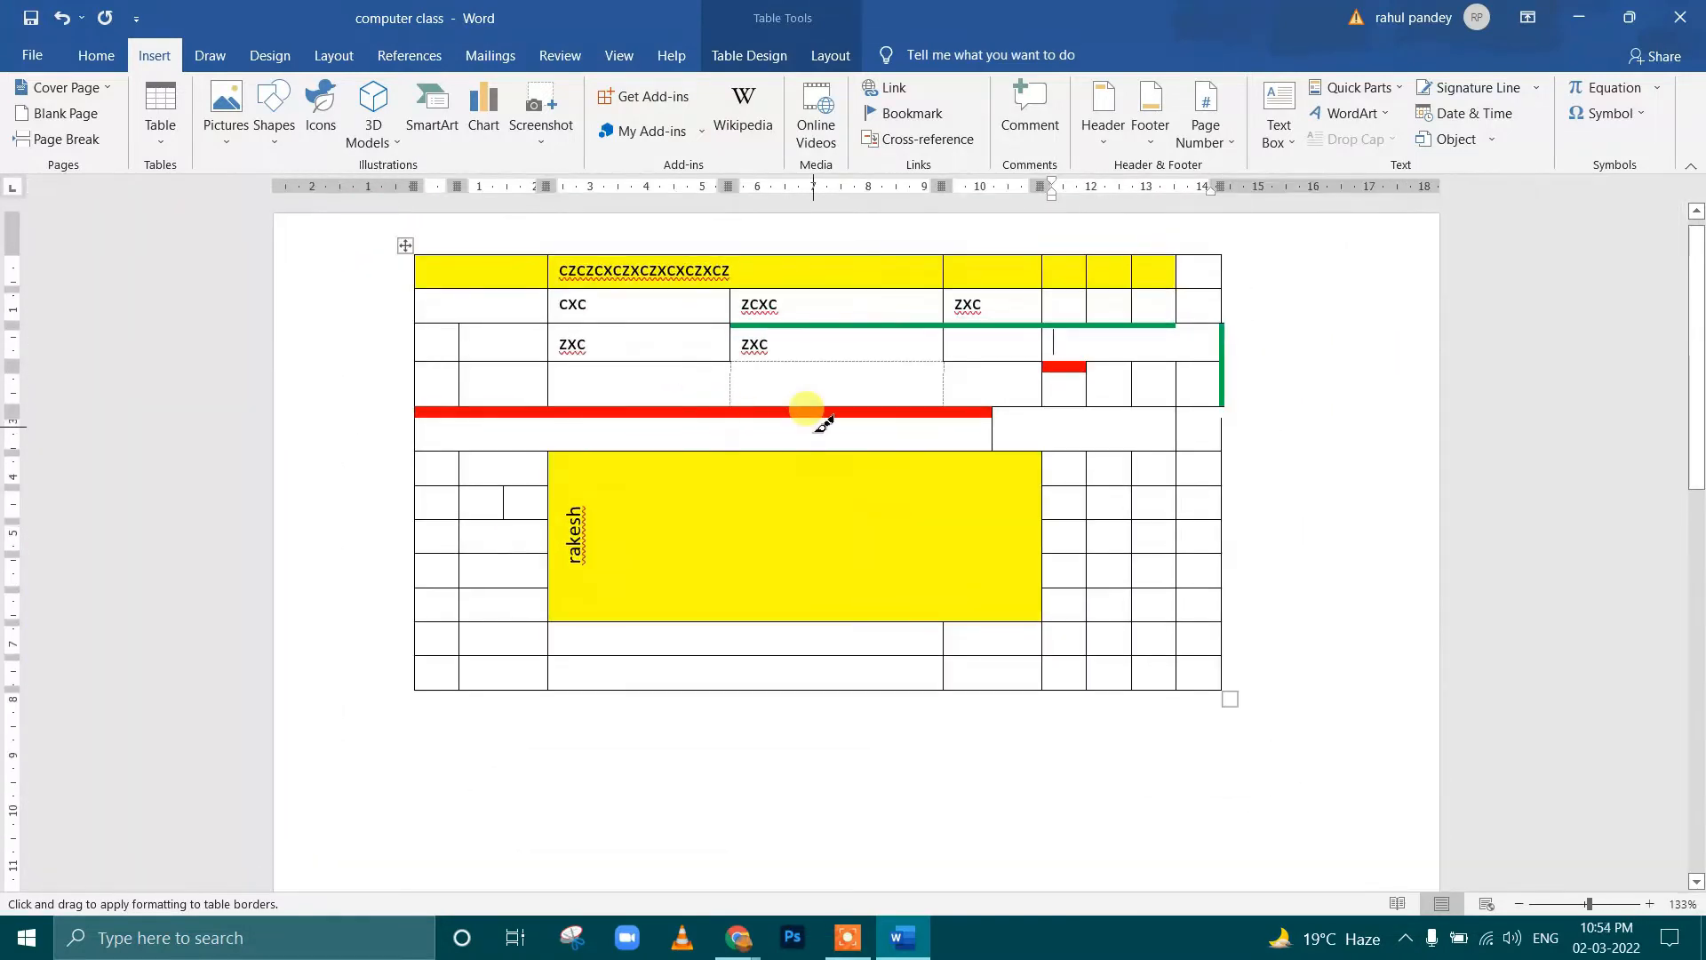
key("ctrl+a")
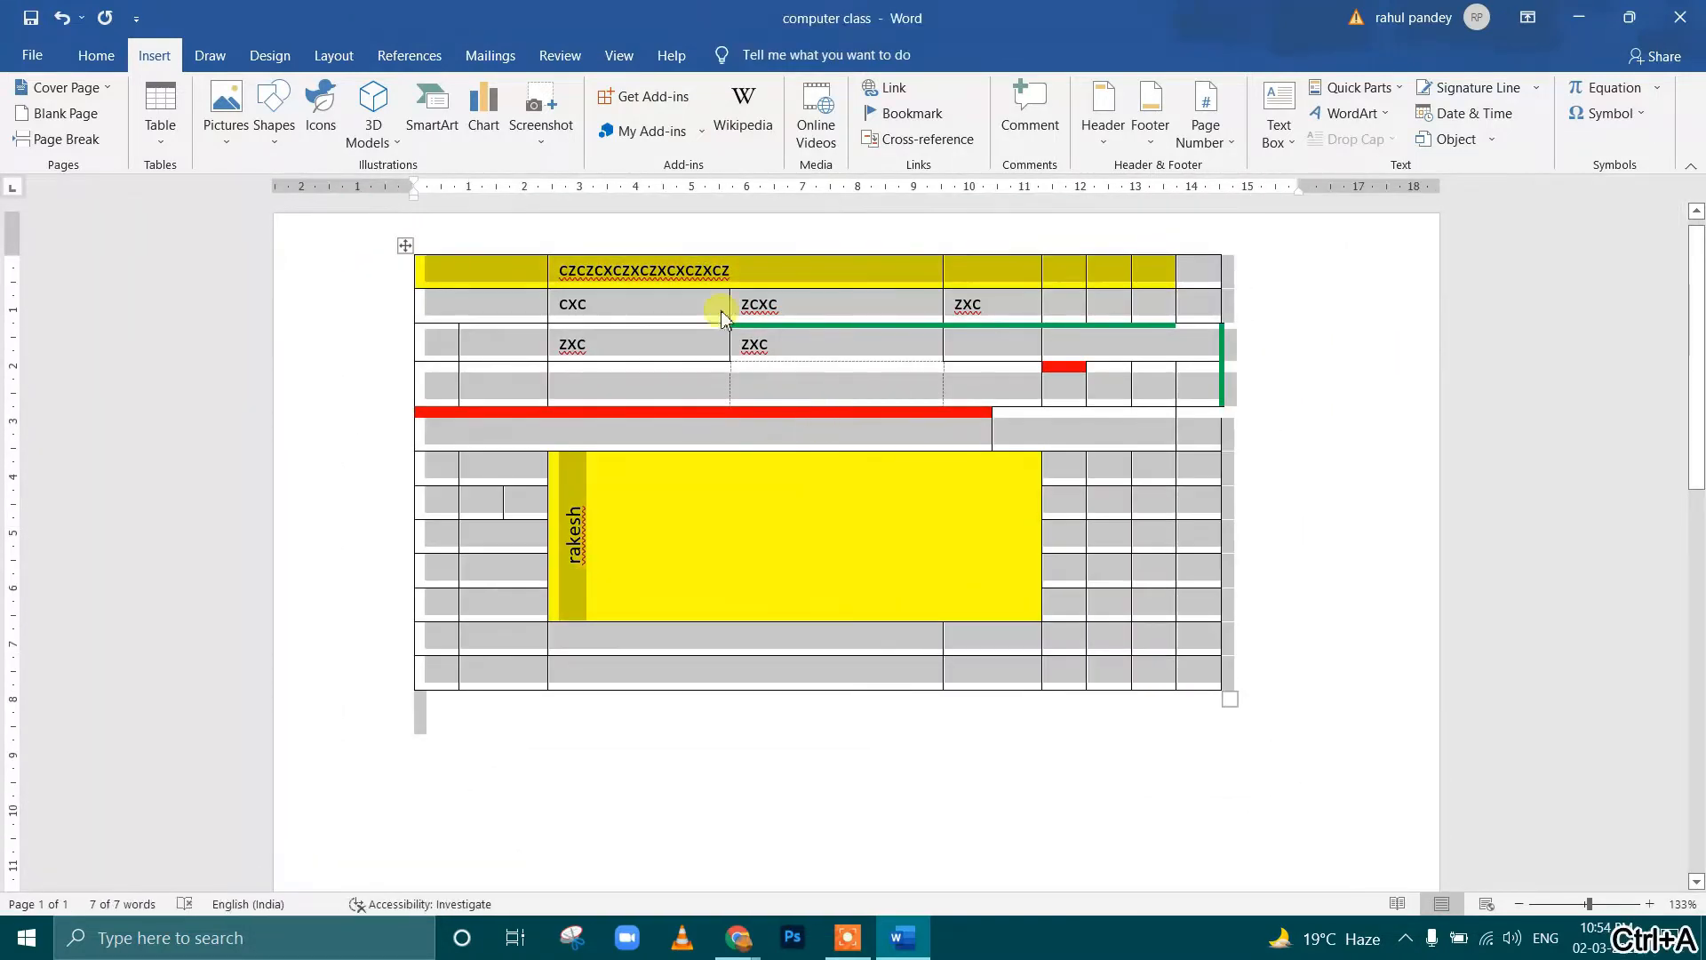
left_click(405, 246)
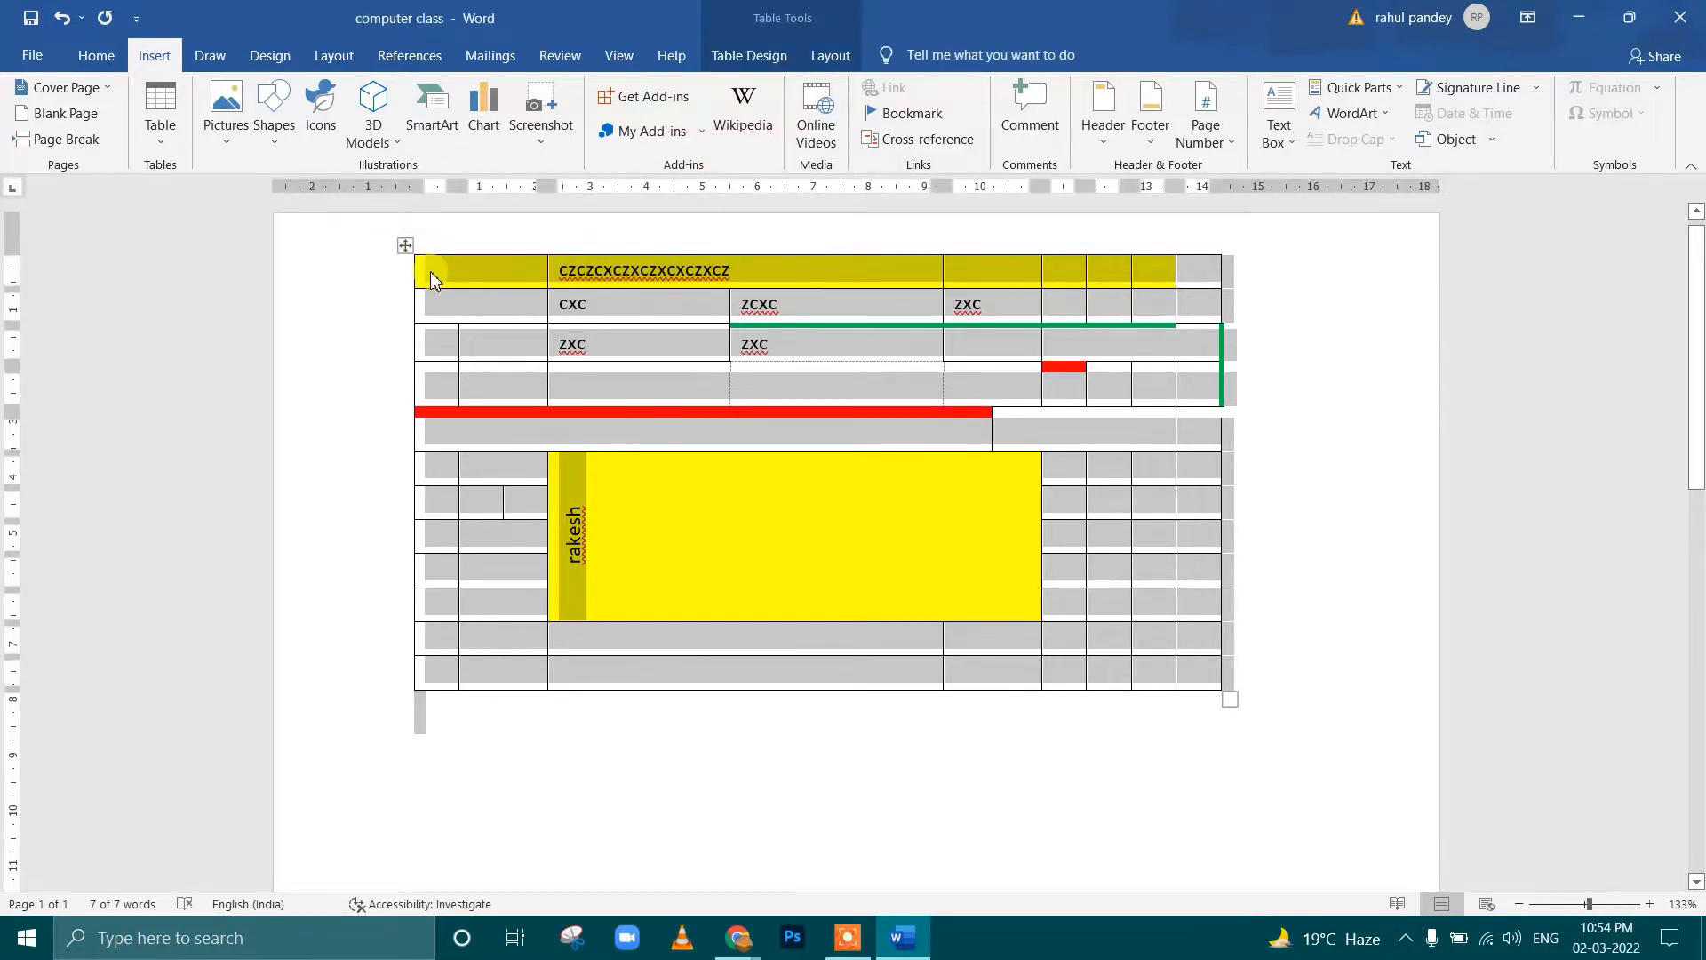
key("BackSpace")
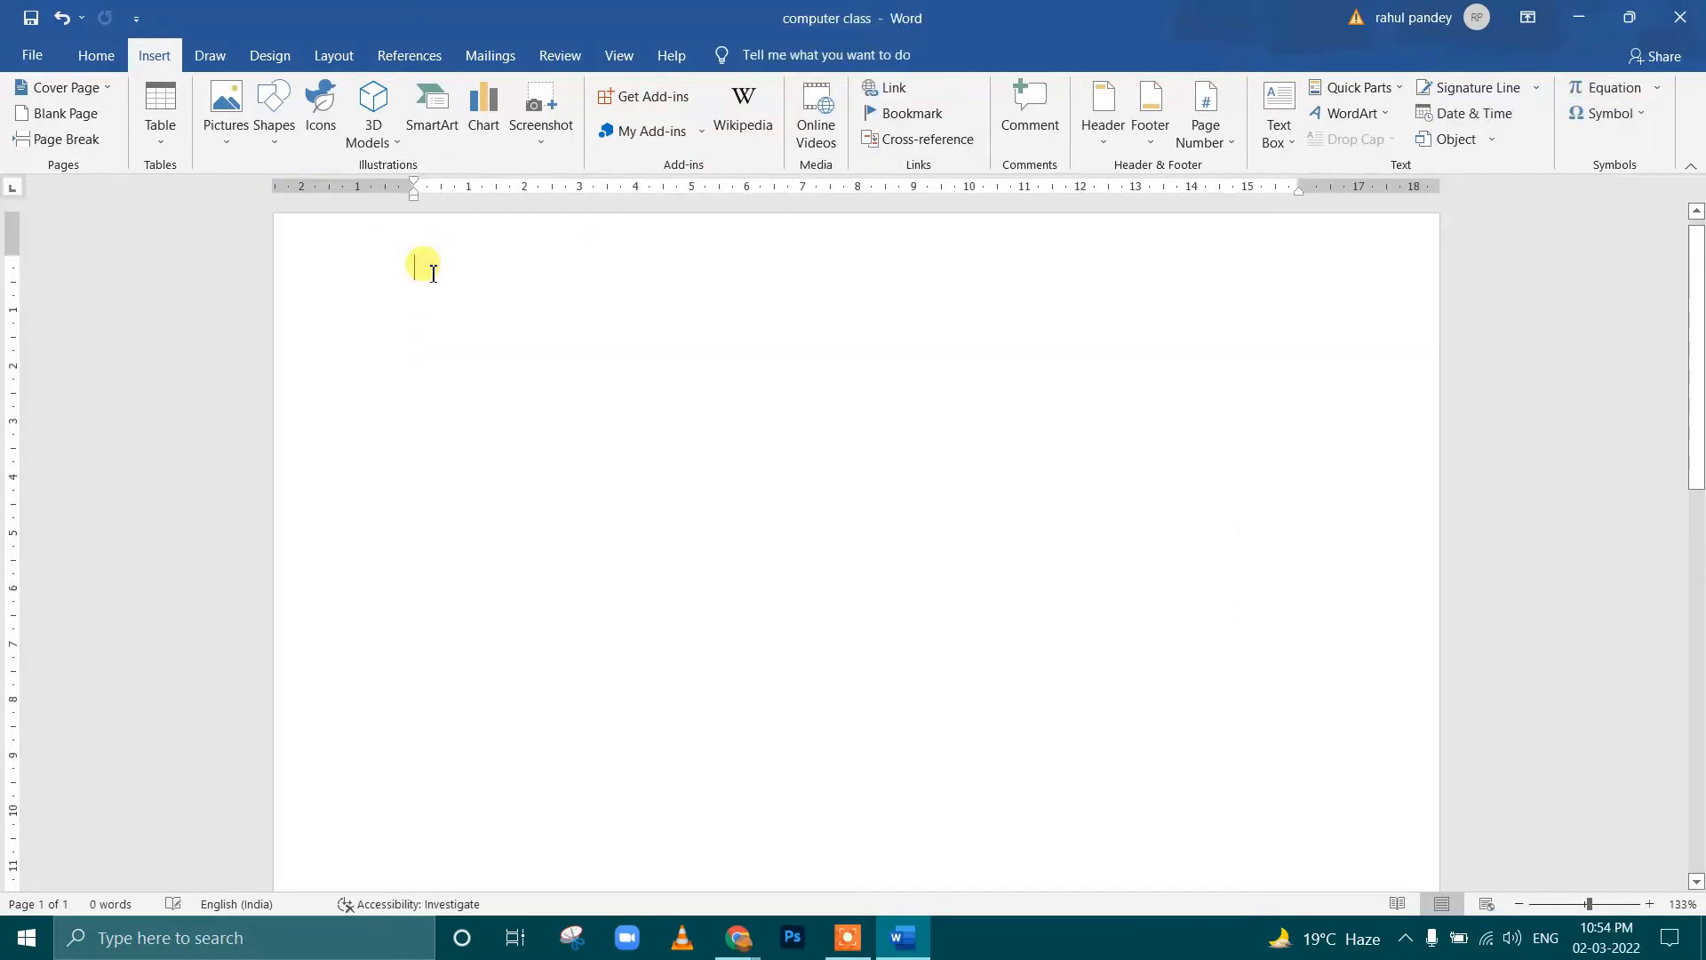
left_click(224, 120)
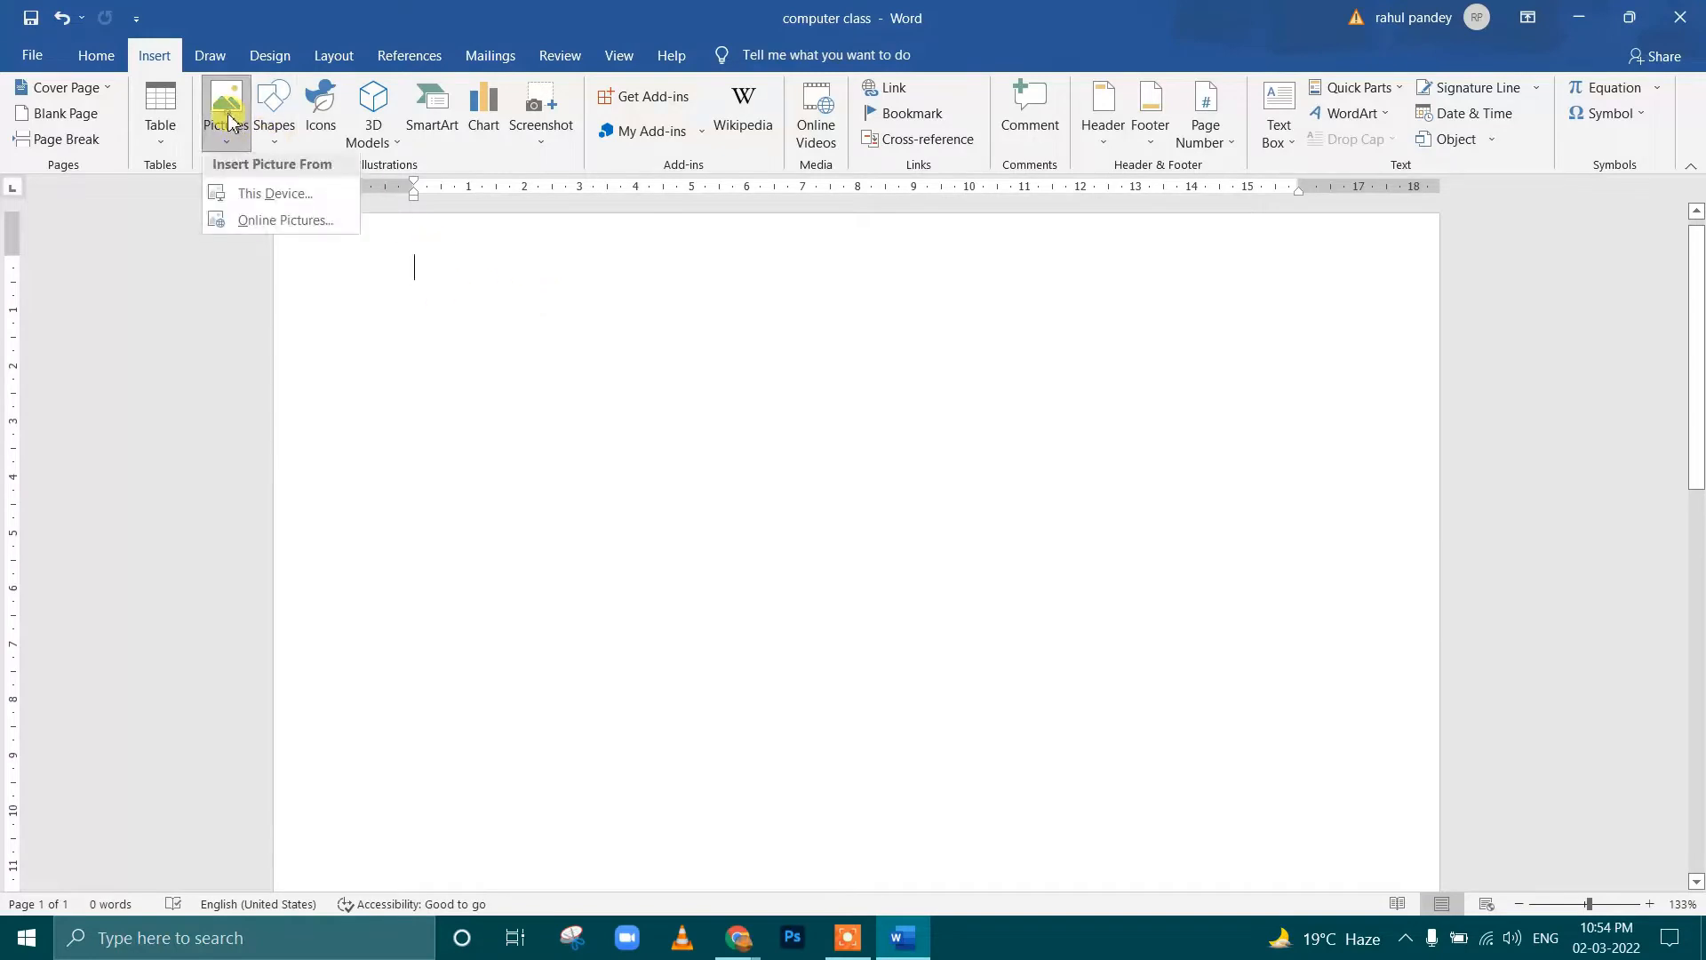
left_click(284, 195)
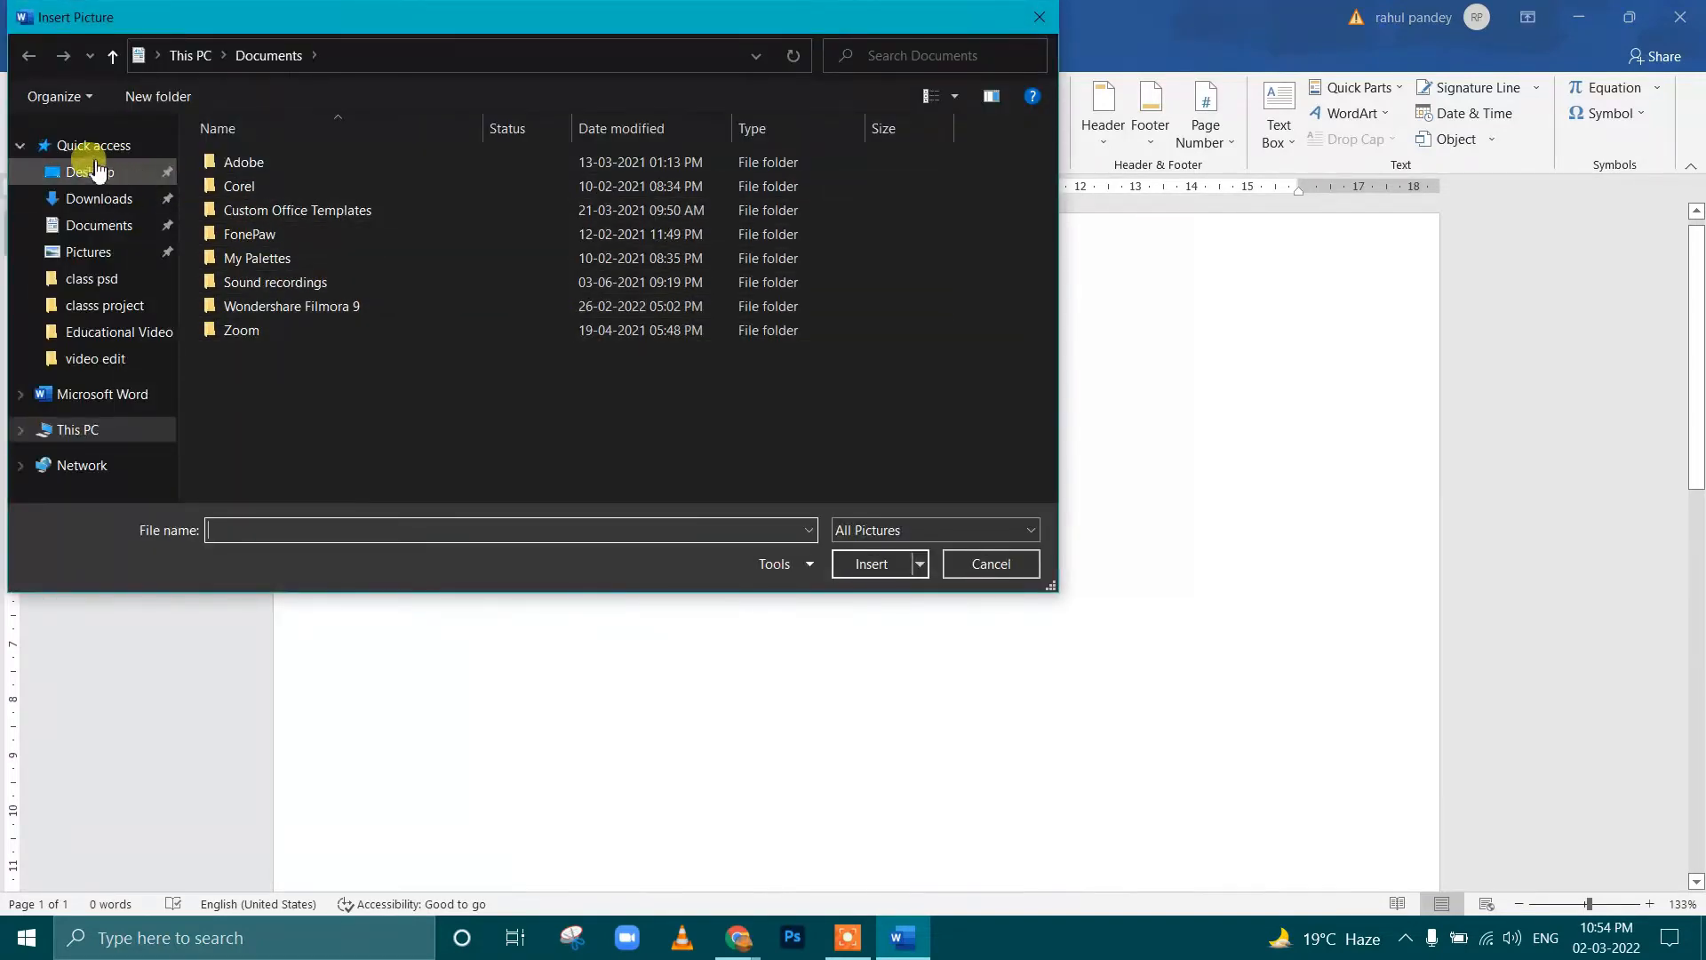
left_click(114, 174)
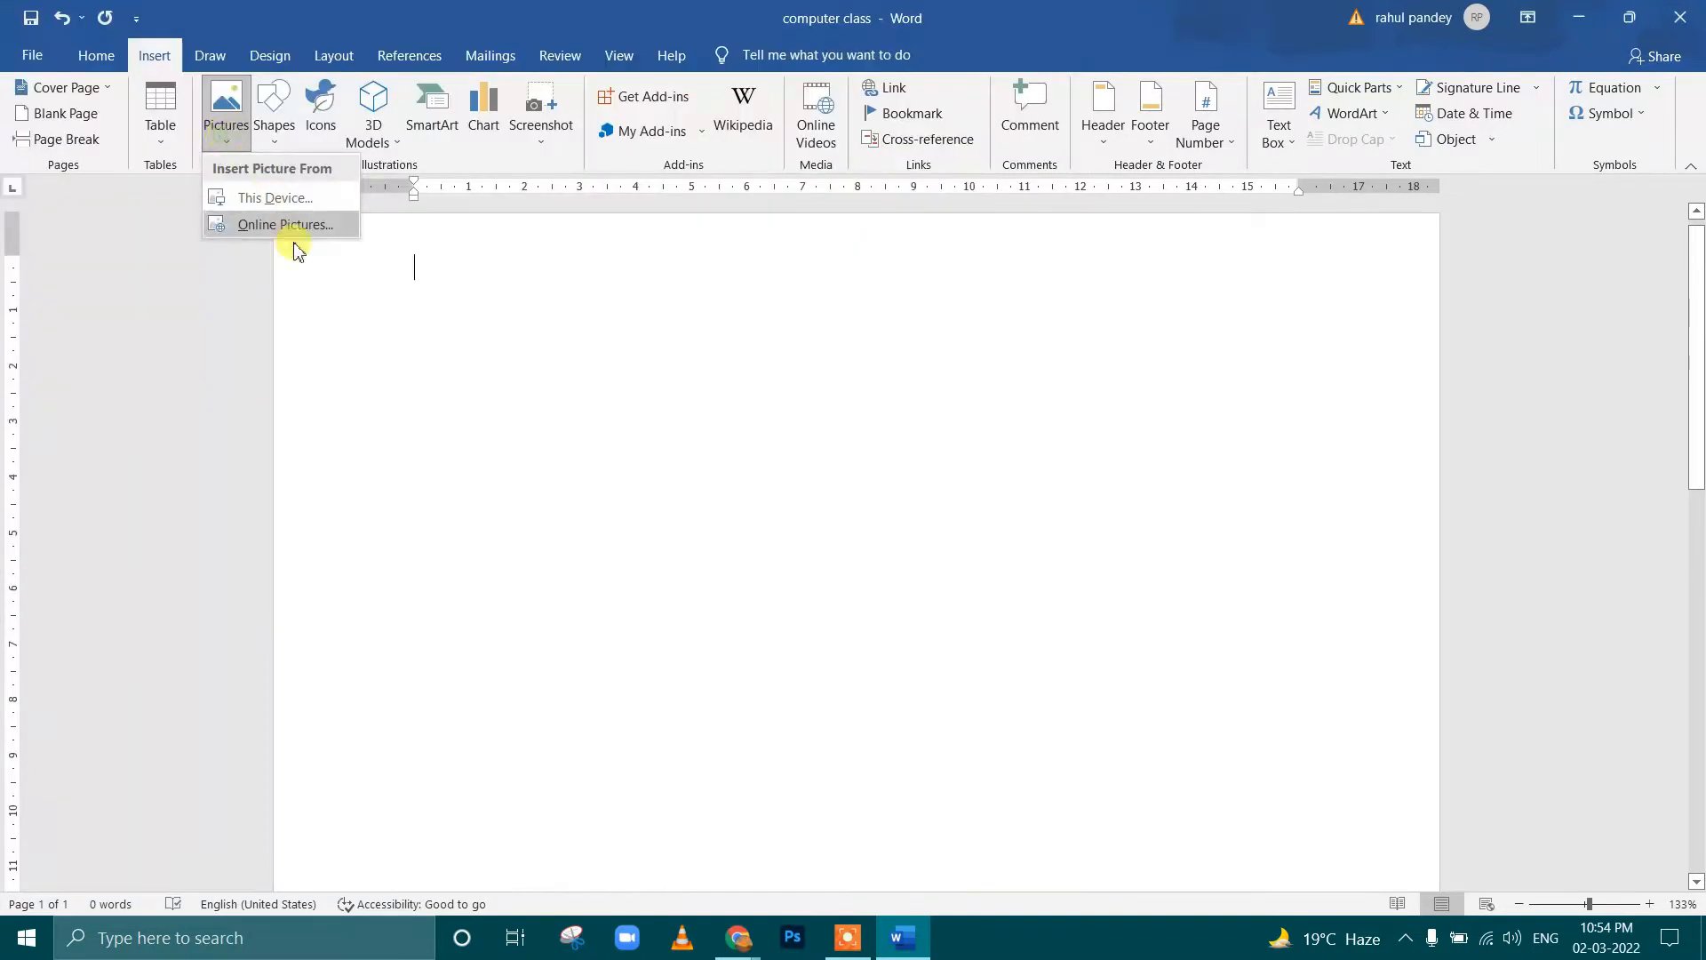
Insert an online picture from Bing's Dance category, choosing the dancer in a white skirt on a black background
left_click(287, 228)
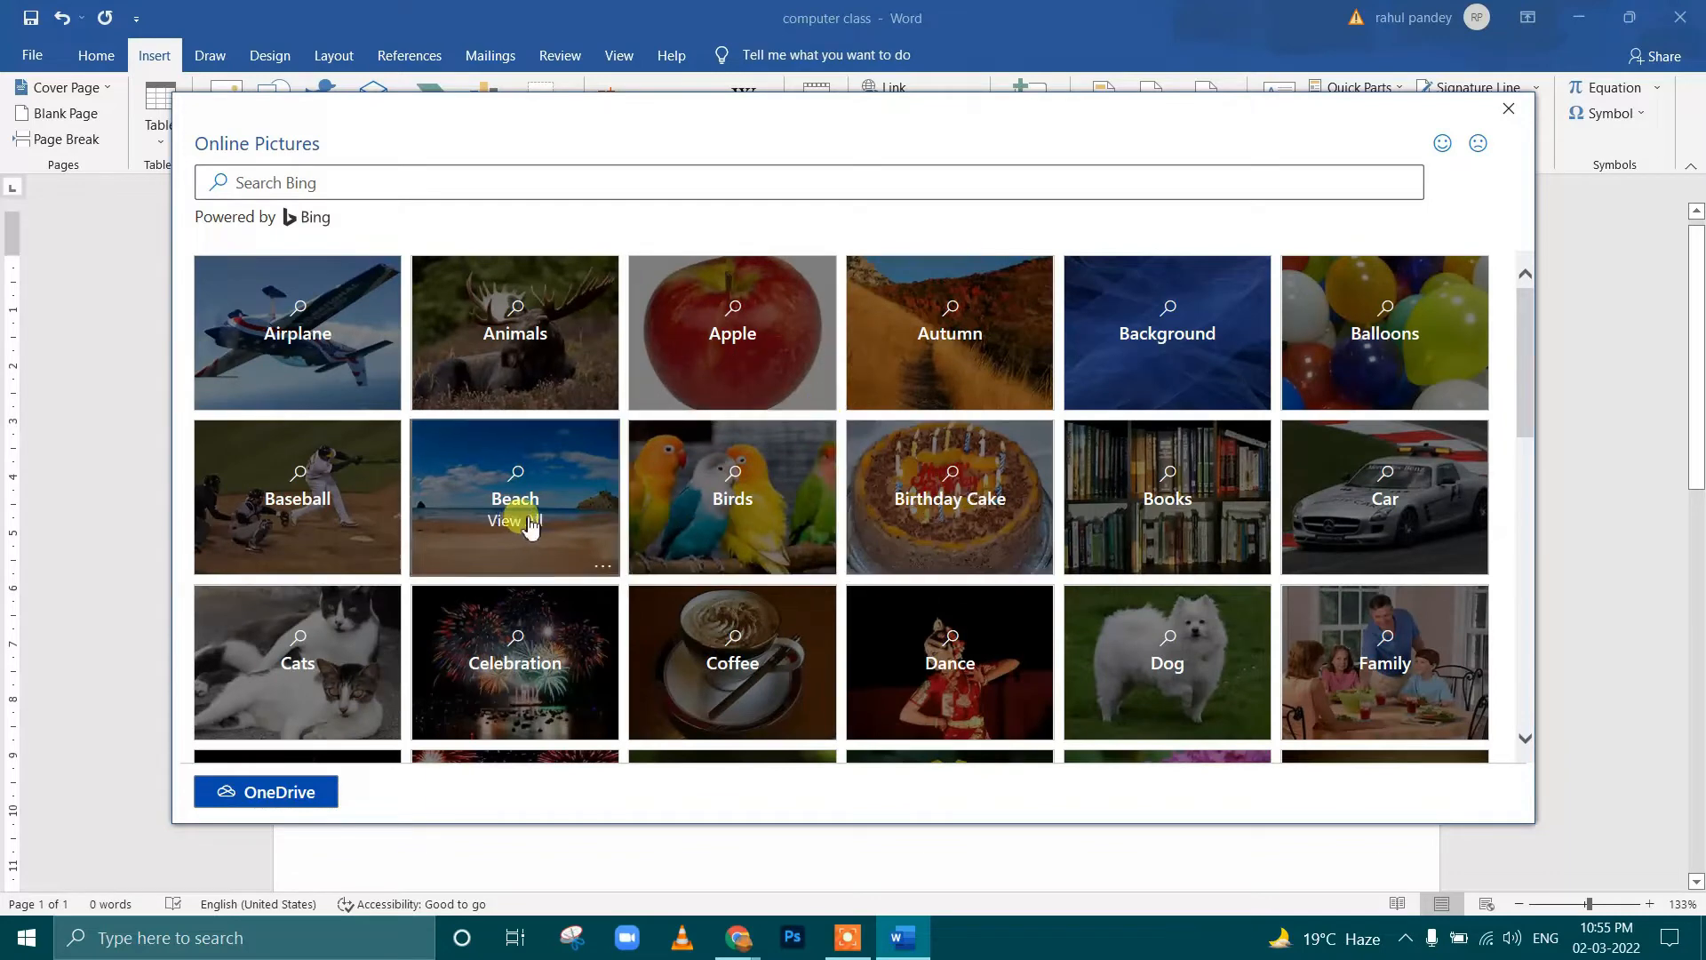
scroll(1242, 472, "down", 1)
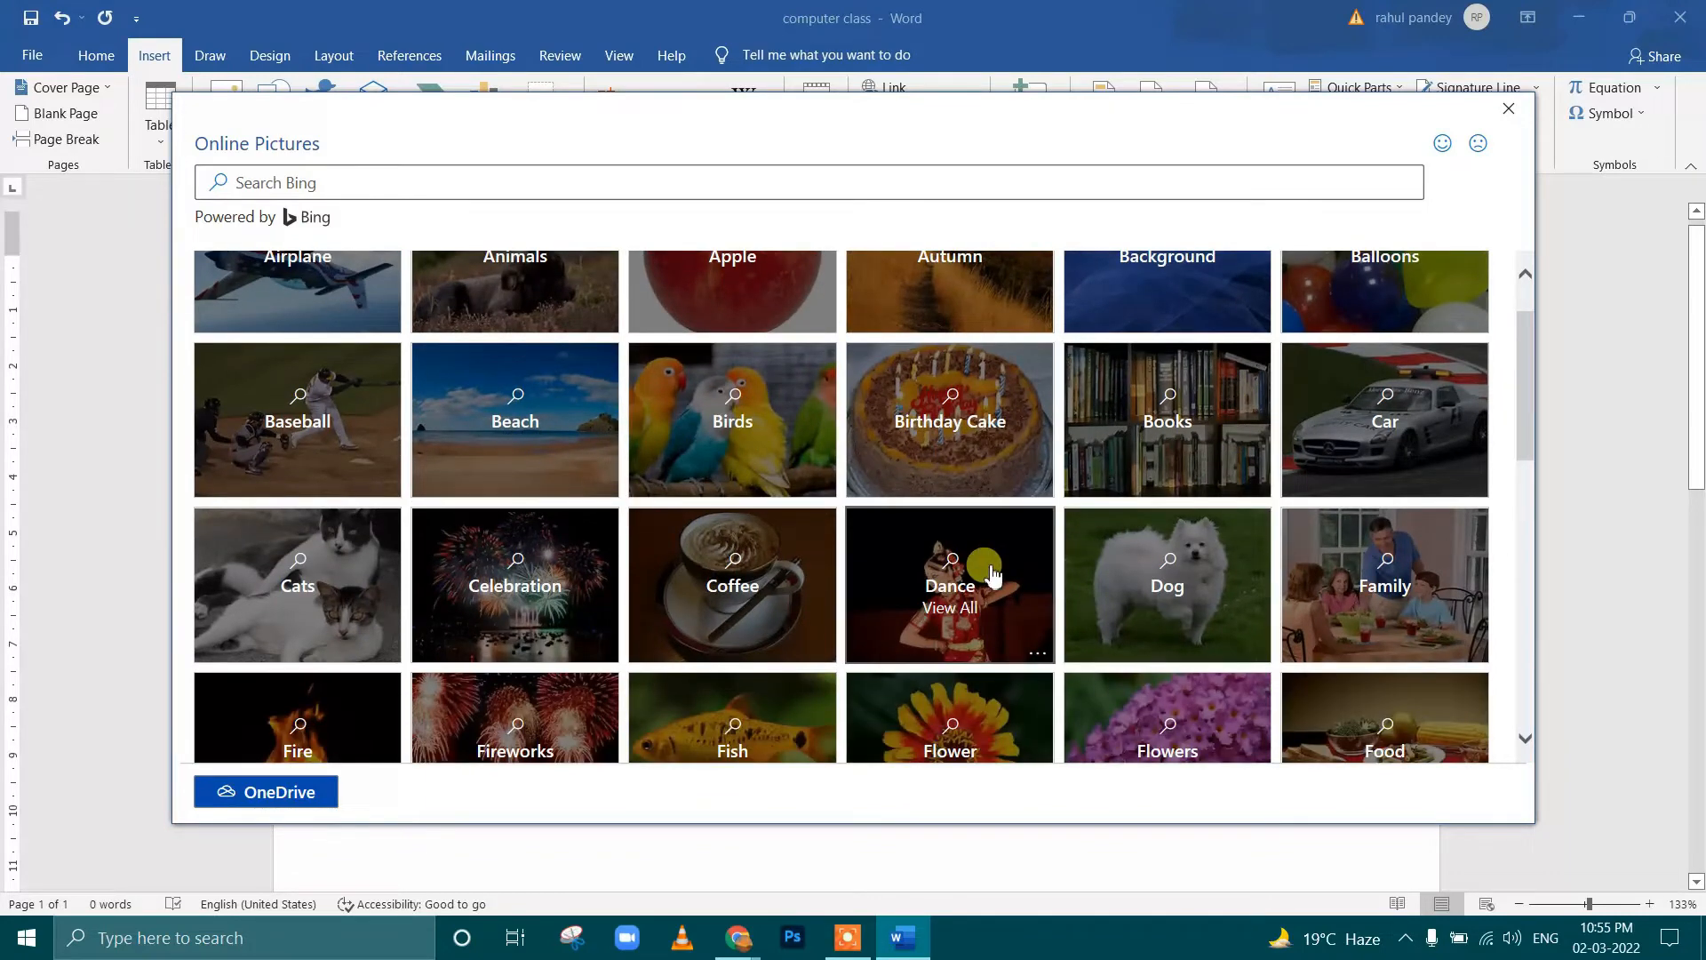
left_click(993, 576)
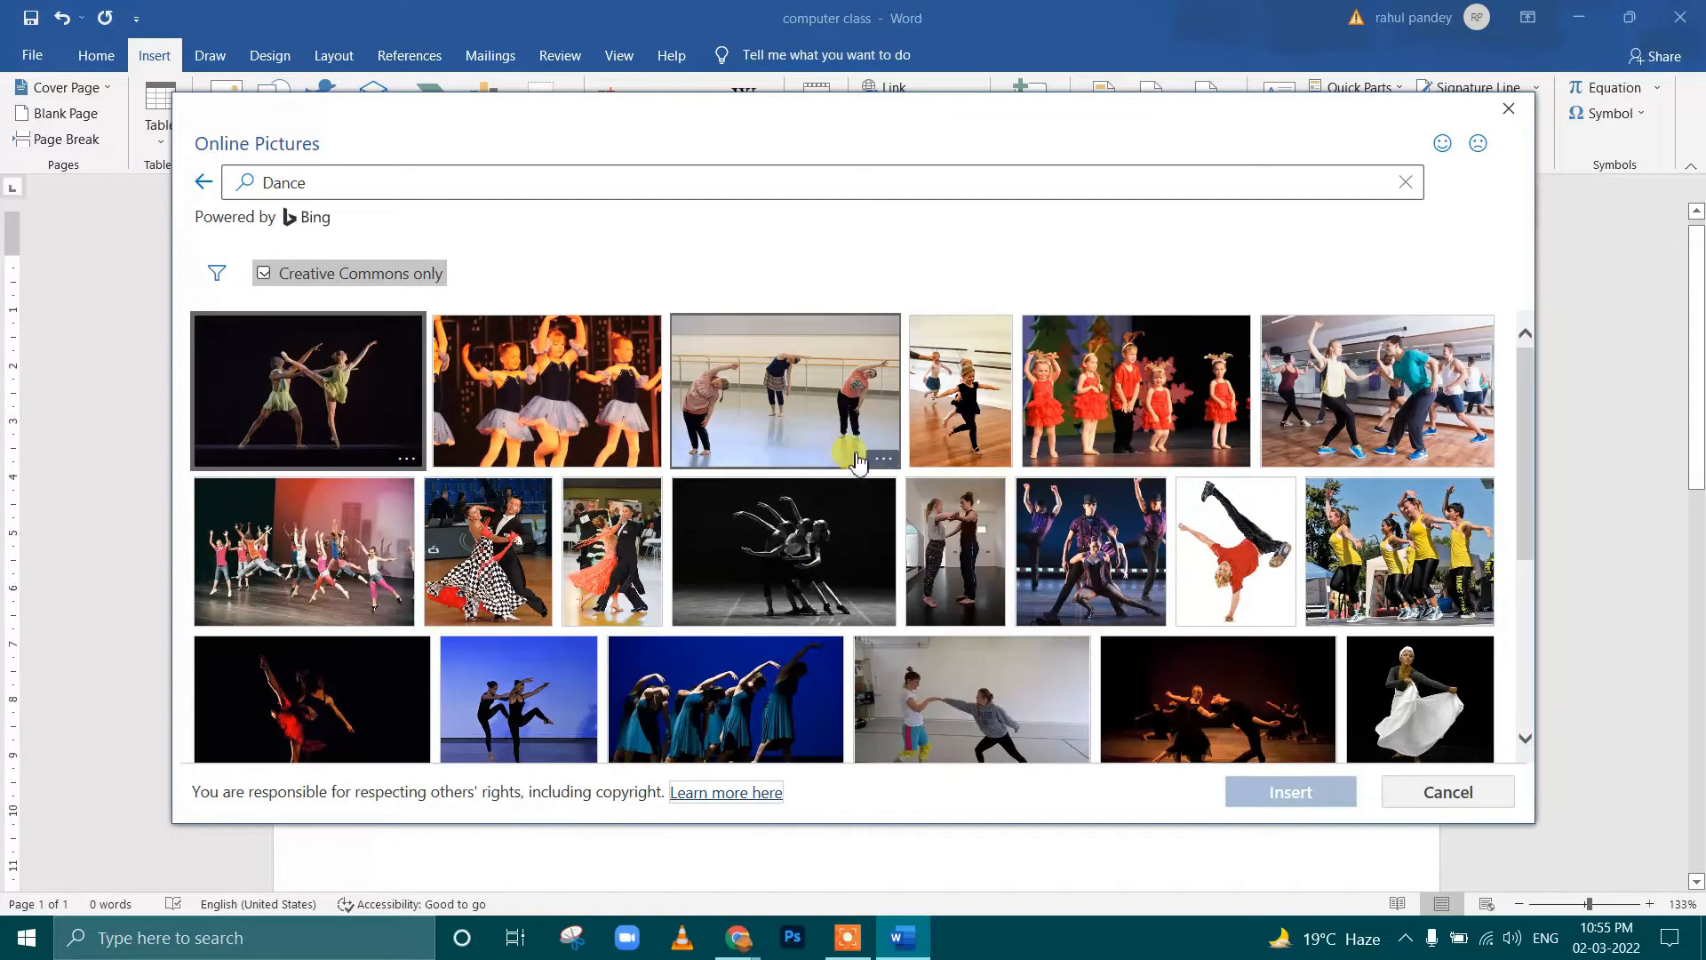
left_click(1412, 702)
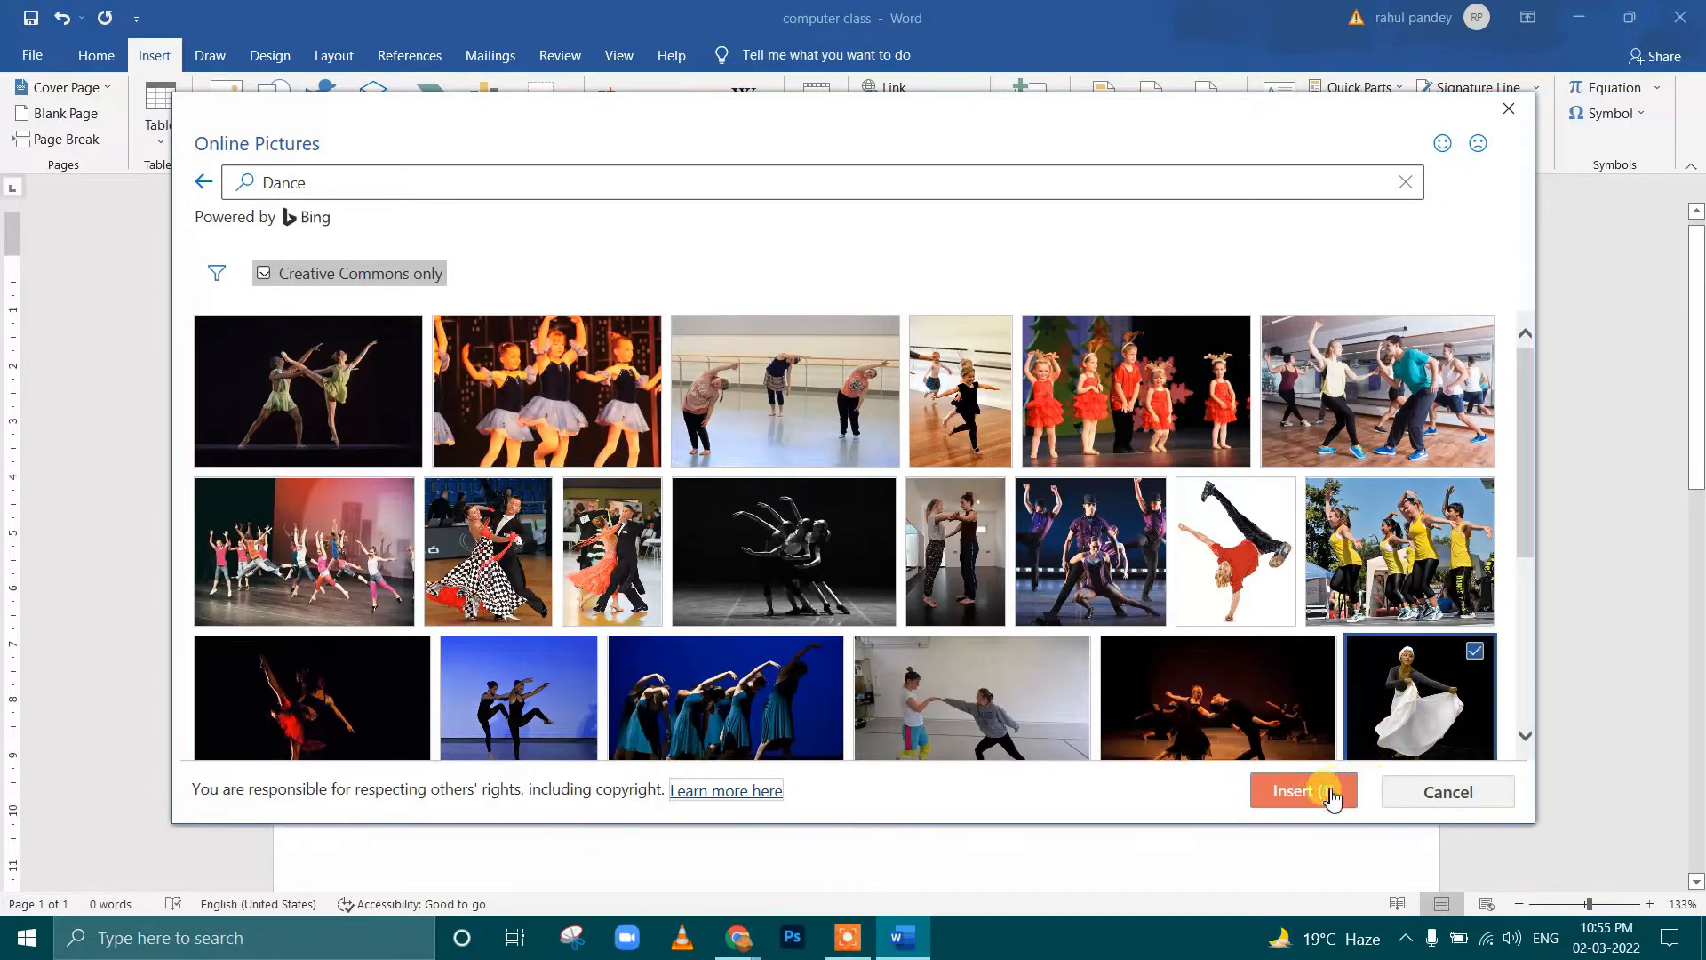
left_click(1325, 790)
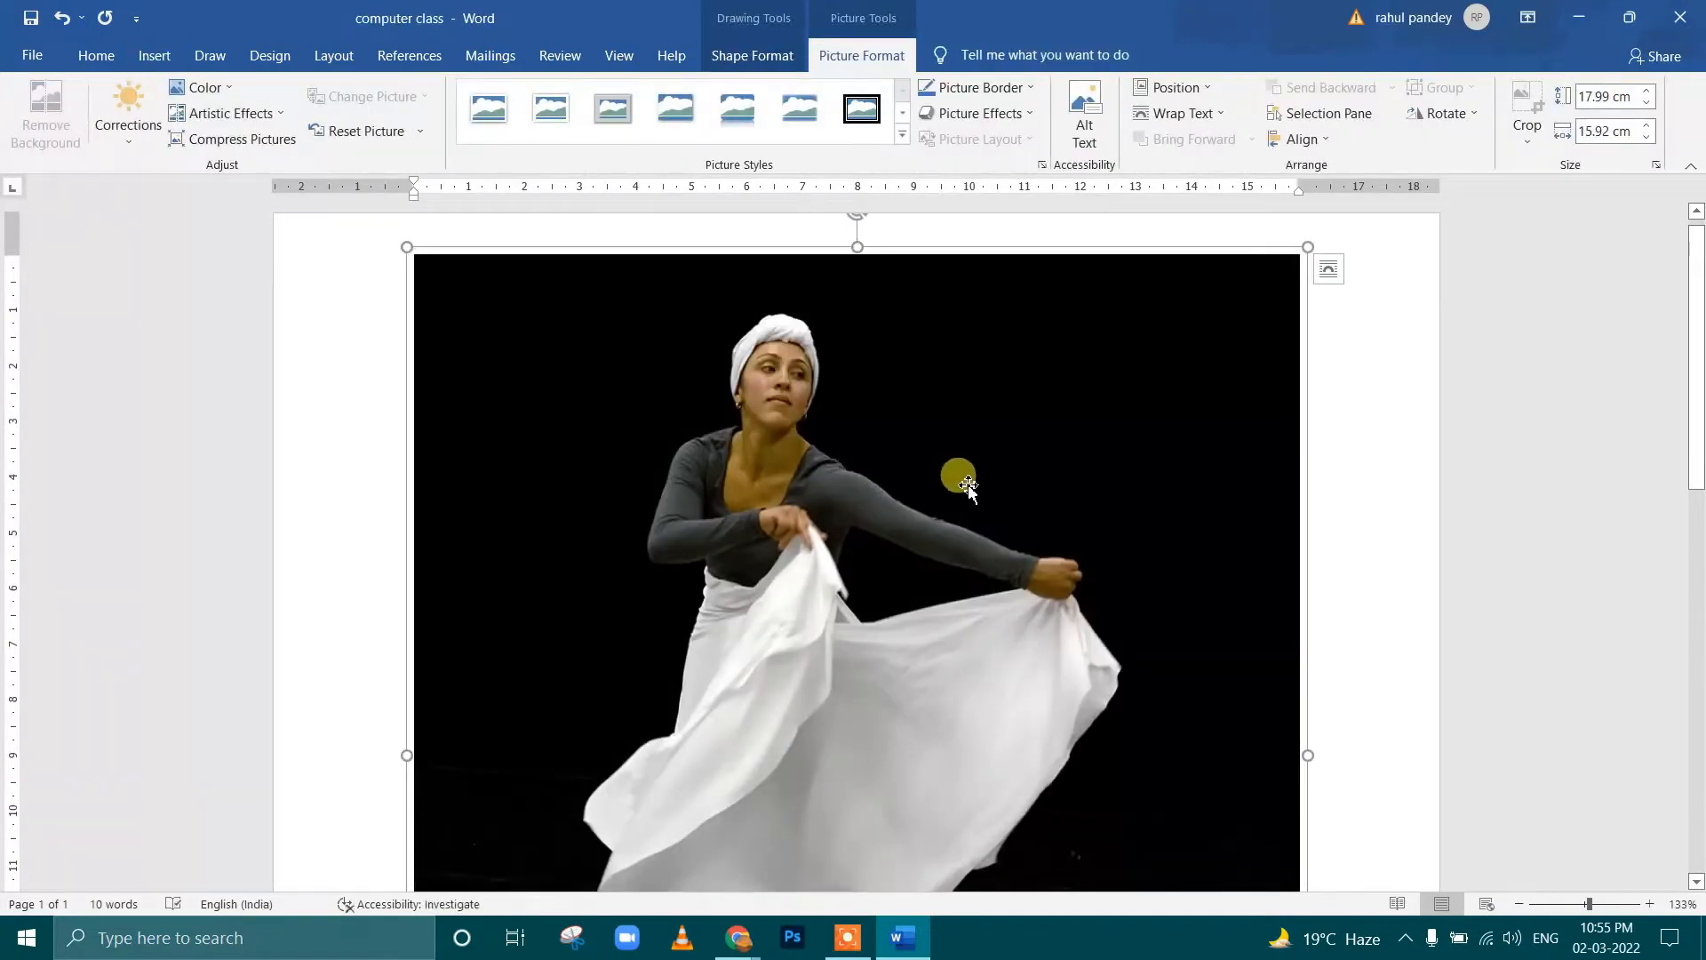
Select the dancer picture itself within its caption group and examine its text wrapping options
scroll(966, 483, "down", 4)
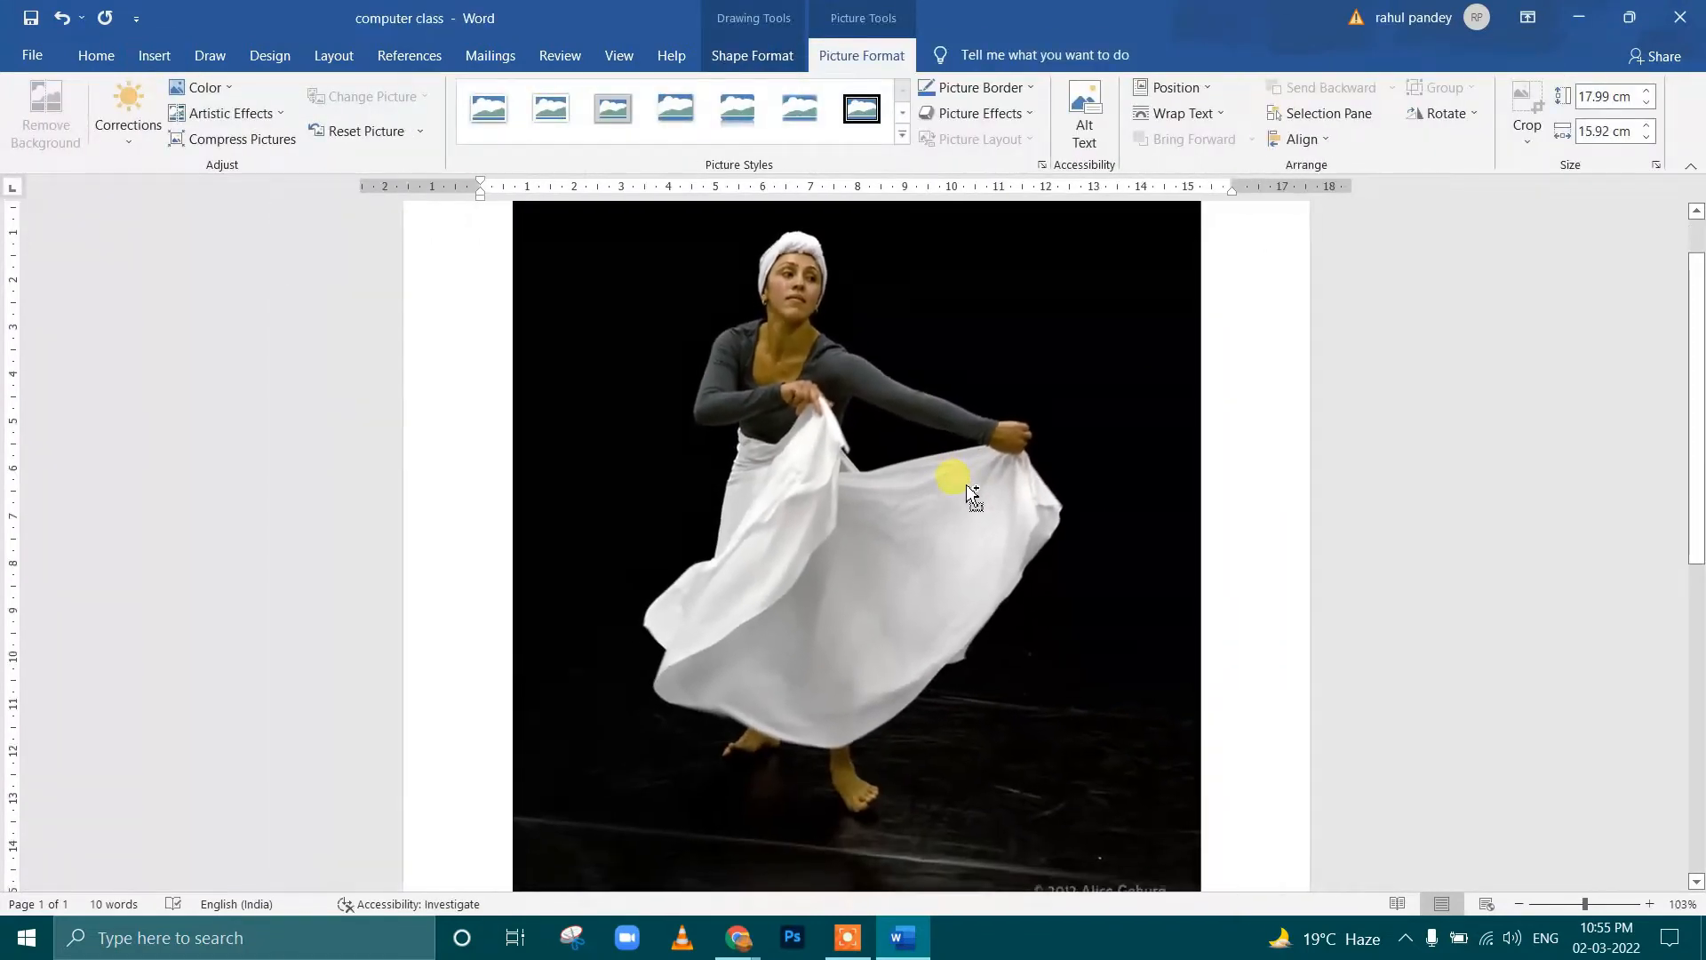
left_click_drag(966, 485, 933, 556)
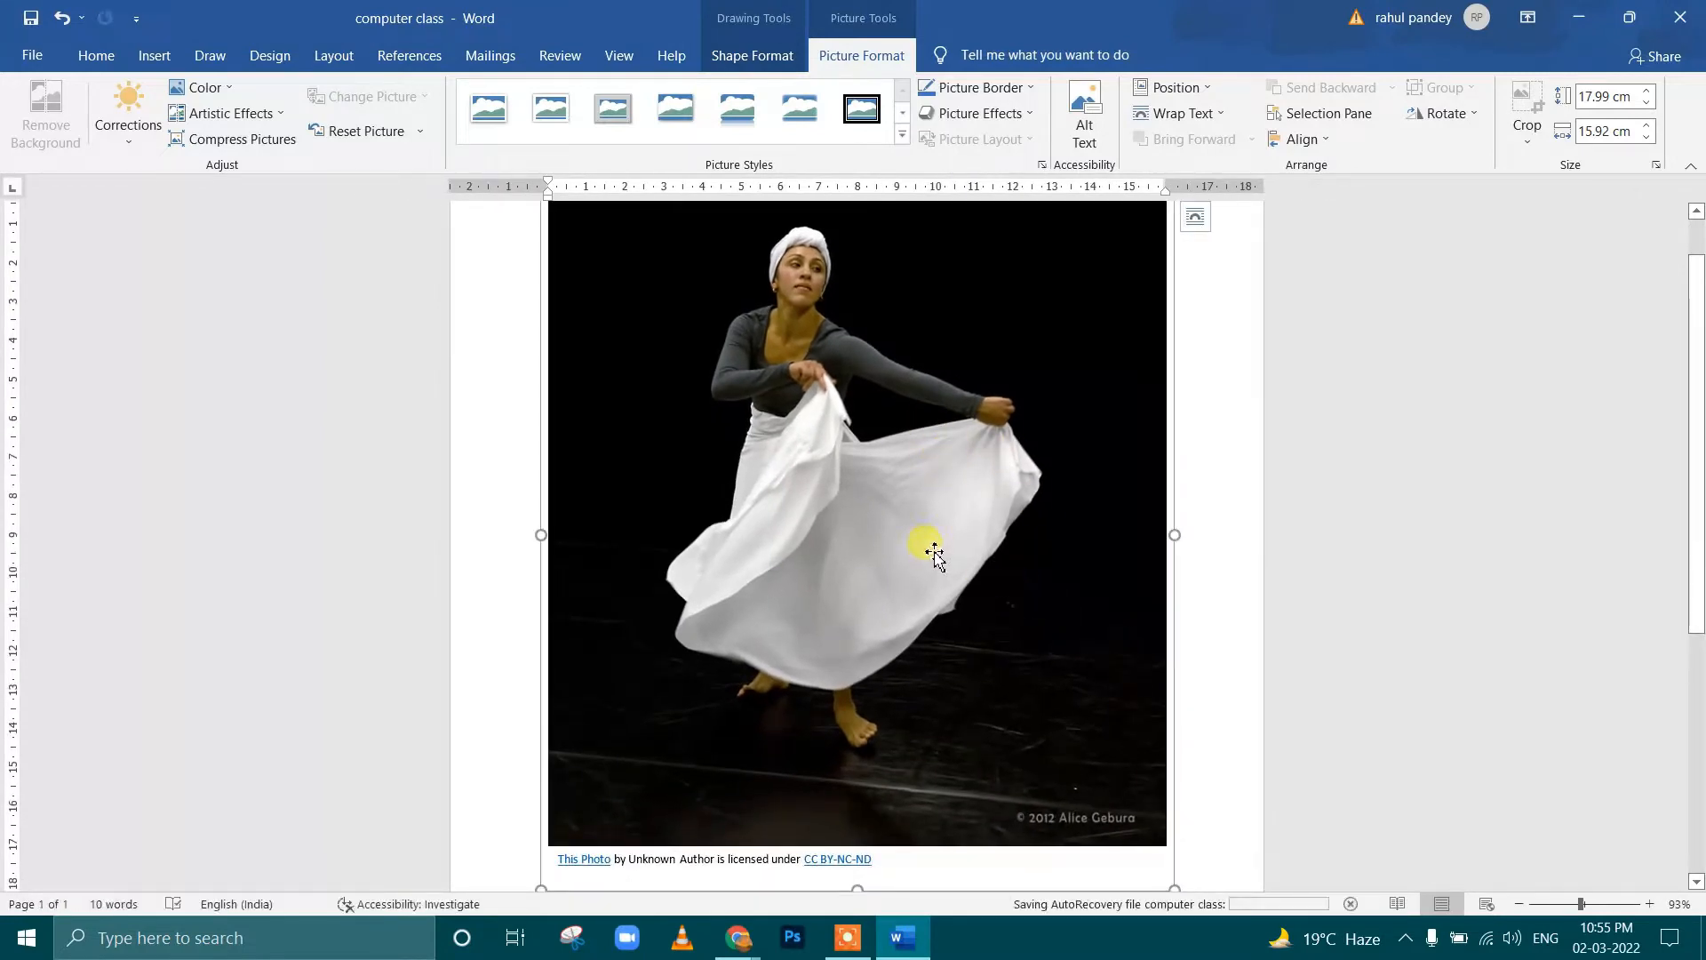
left_click(967, 523)
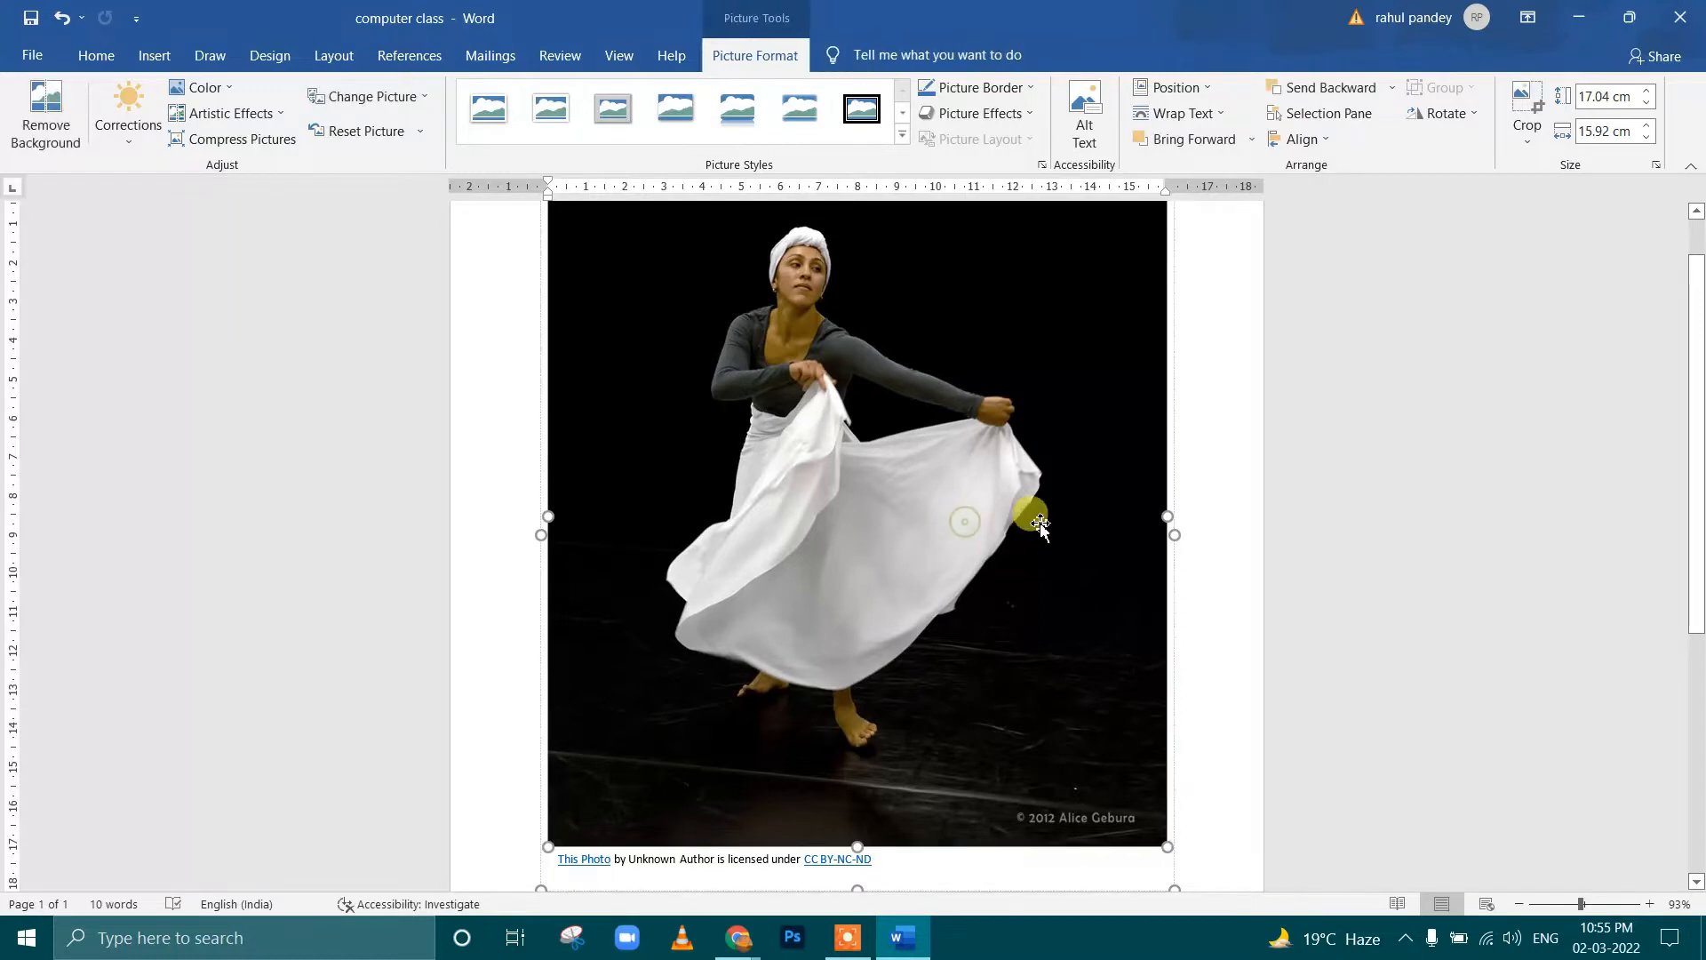
left_click(1208, 115)
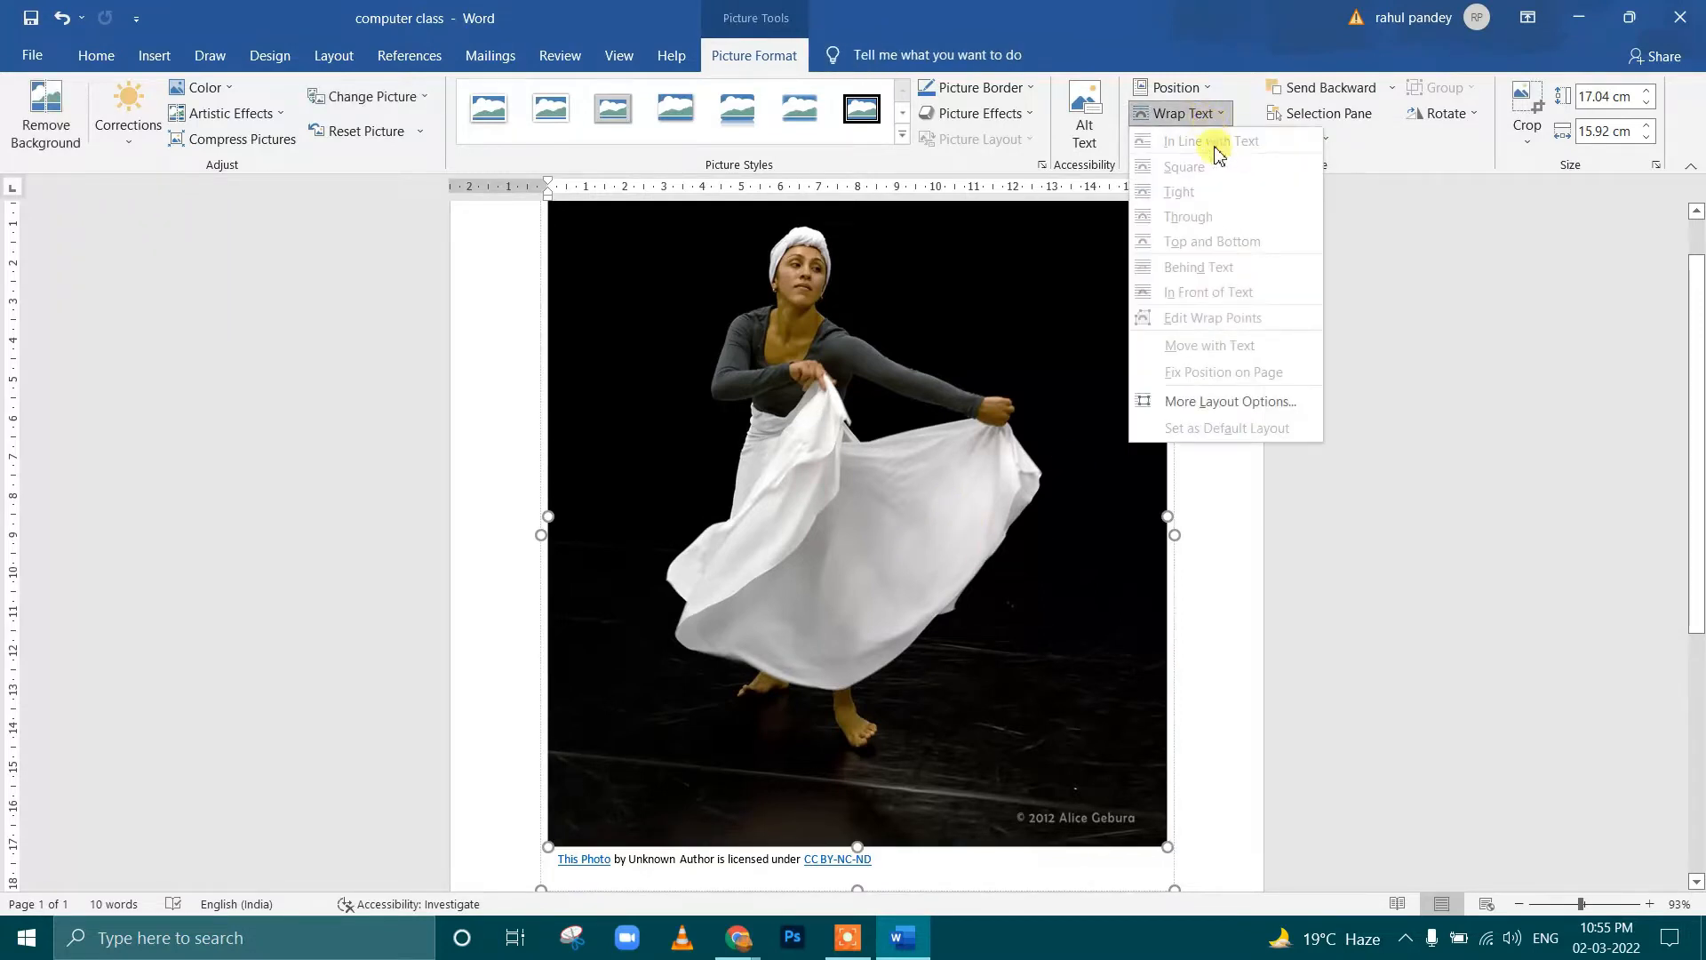
left_click(869, 484)
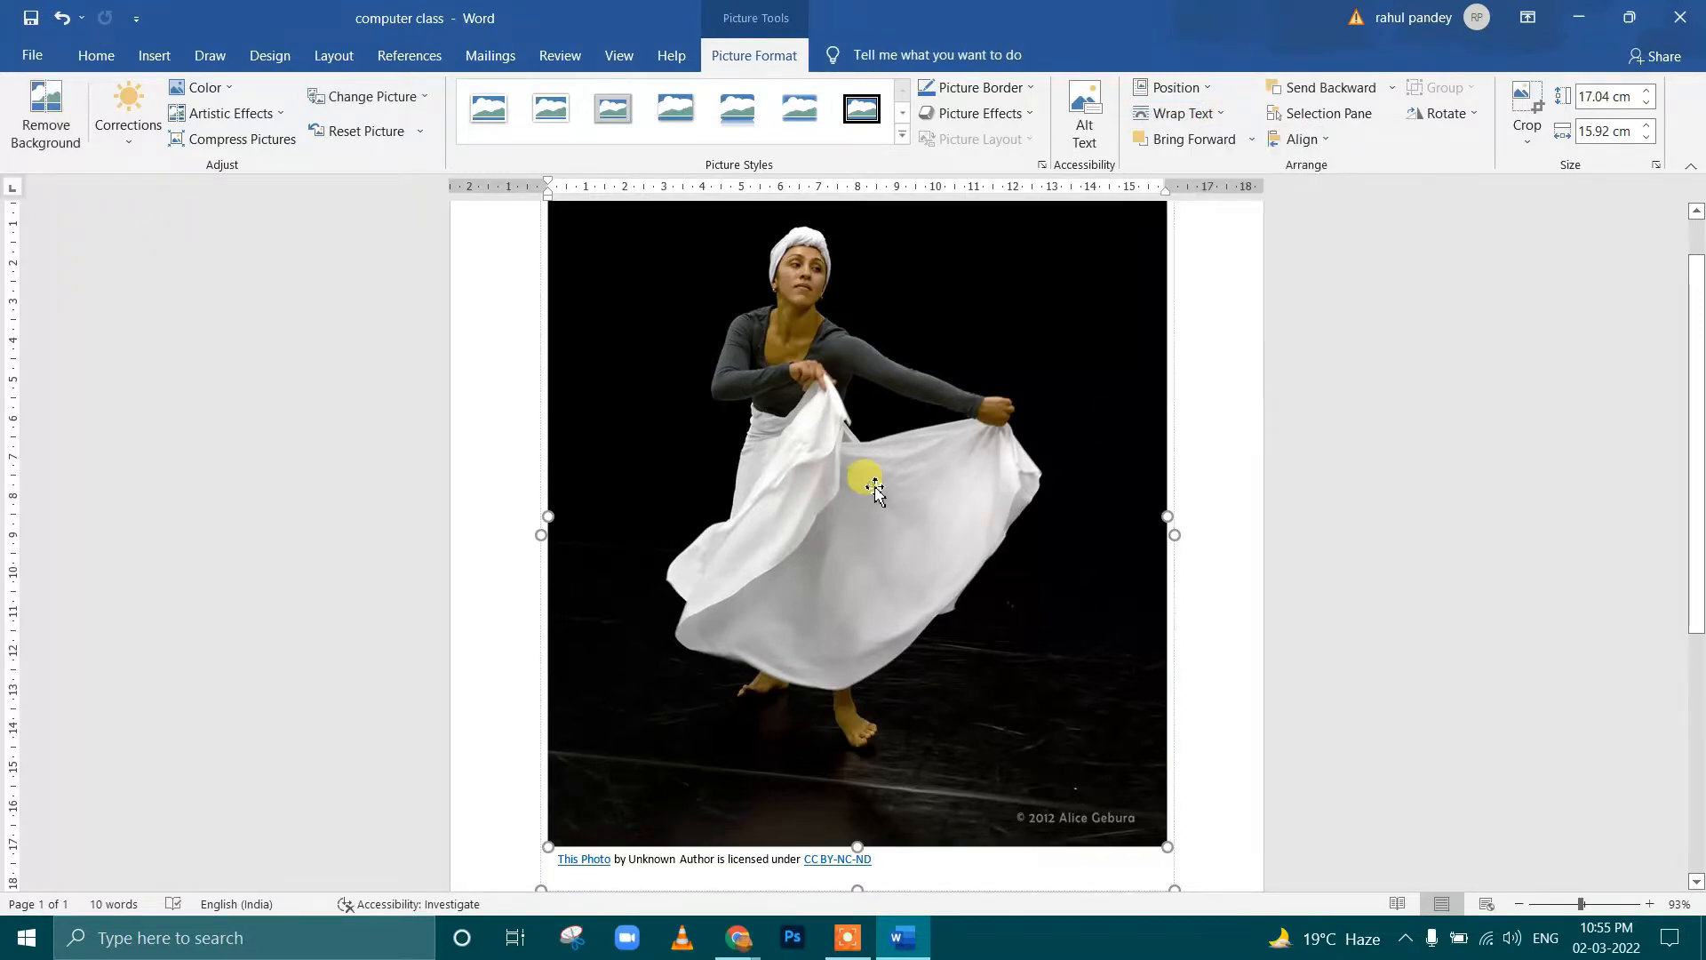
left_click(1181, 114)
left_click(913, 471)
scroll(1174, 711, "down", 2)
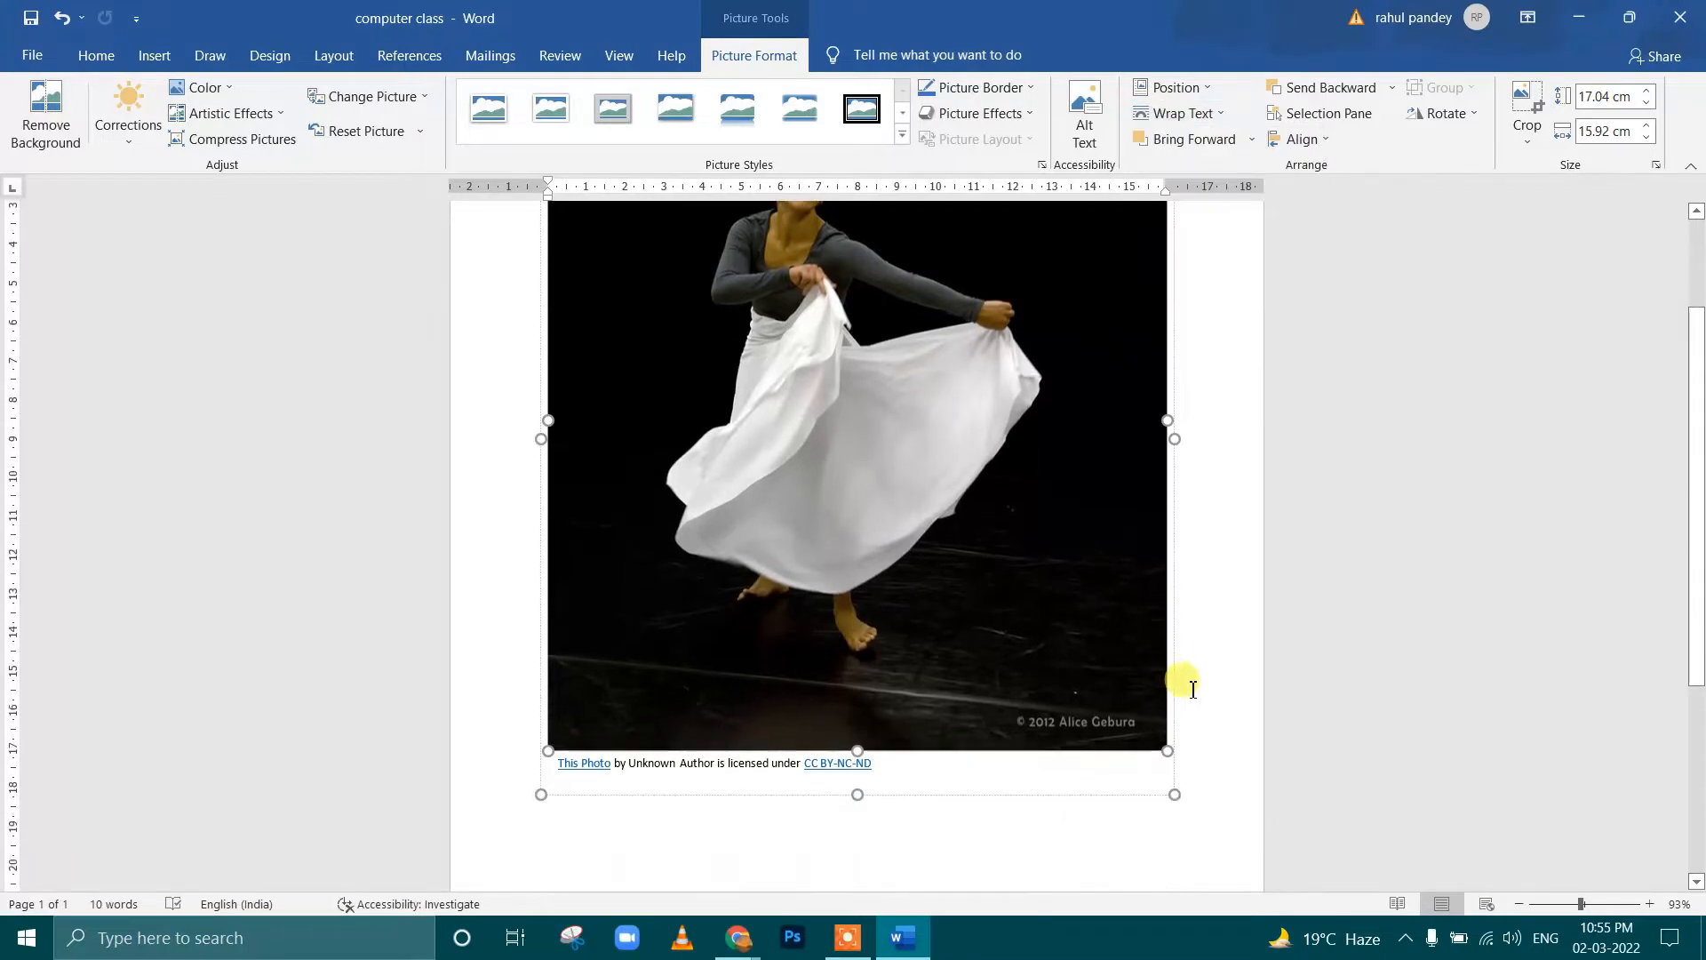
Select the whole captioned picture group and set its text wrapping to In Front of Text
scroll(1093, 814, "down", 2)
left_click(1075, 783)
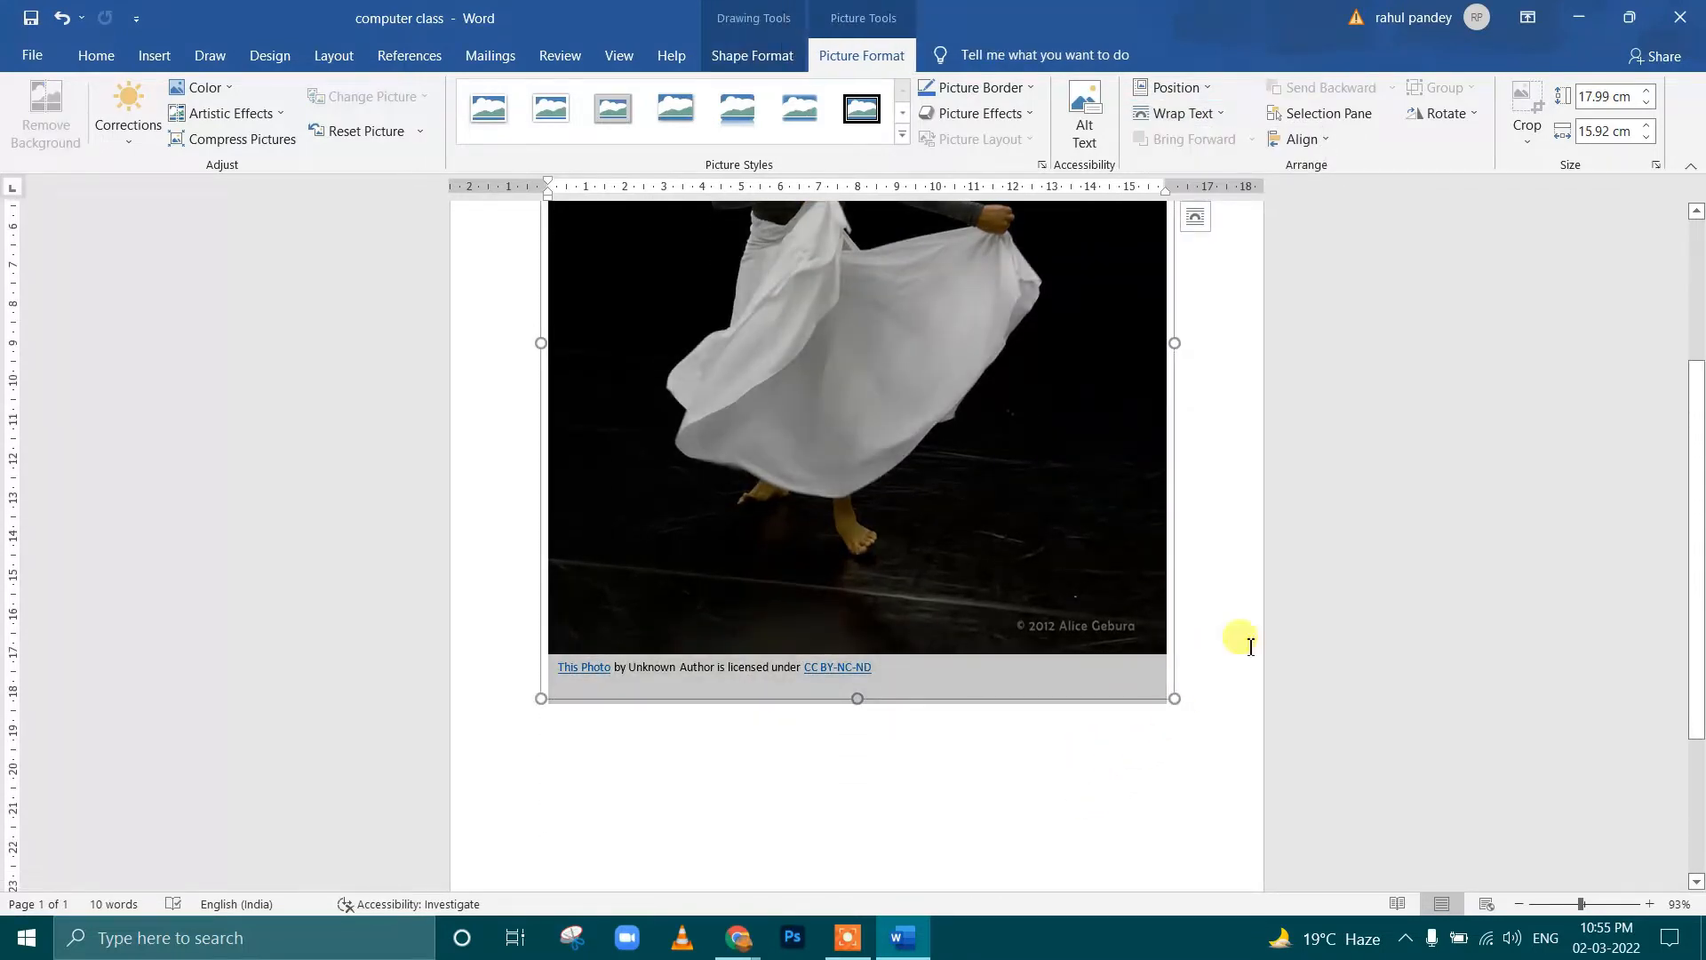
left_click(1201, 122)
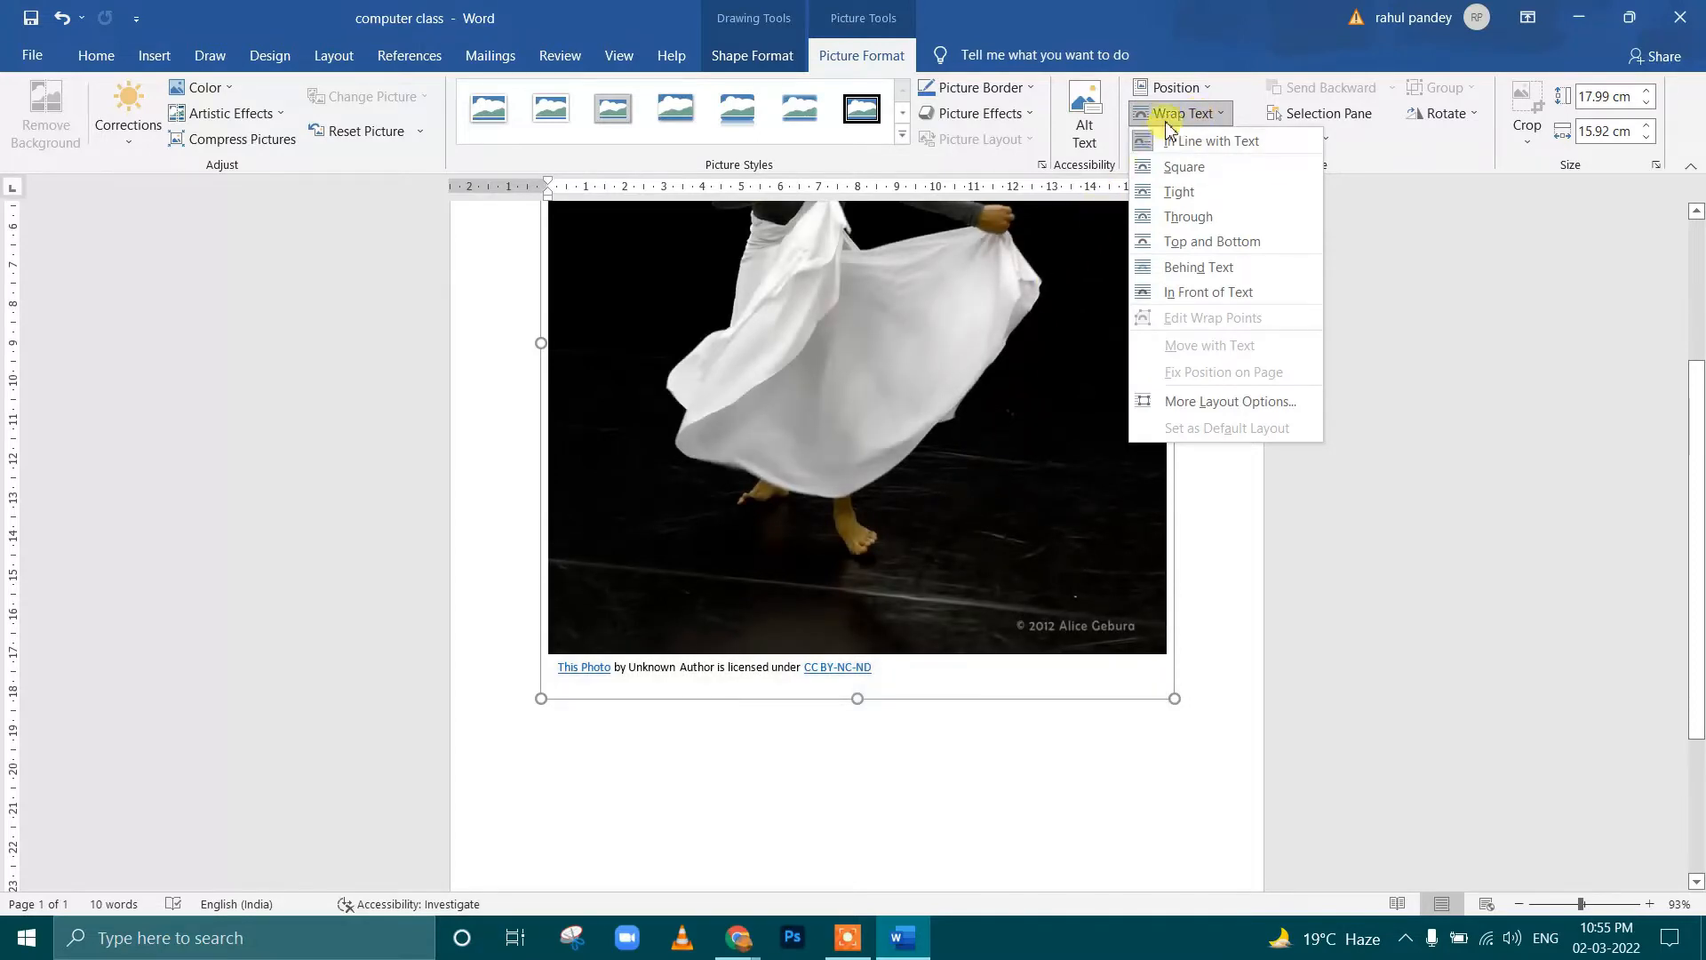
left_click(1205, 296)
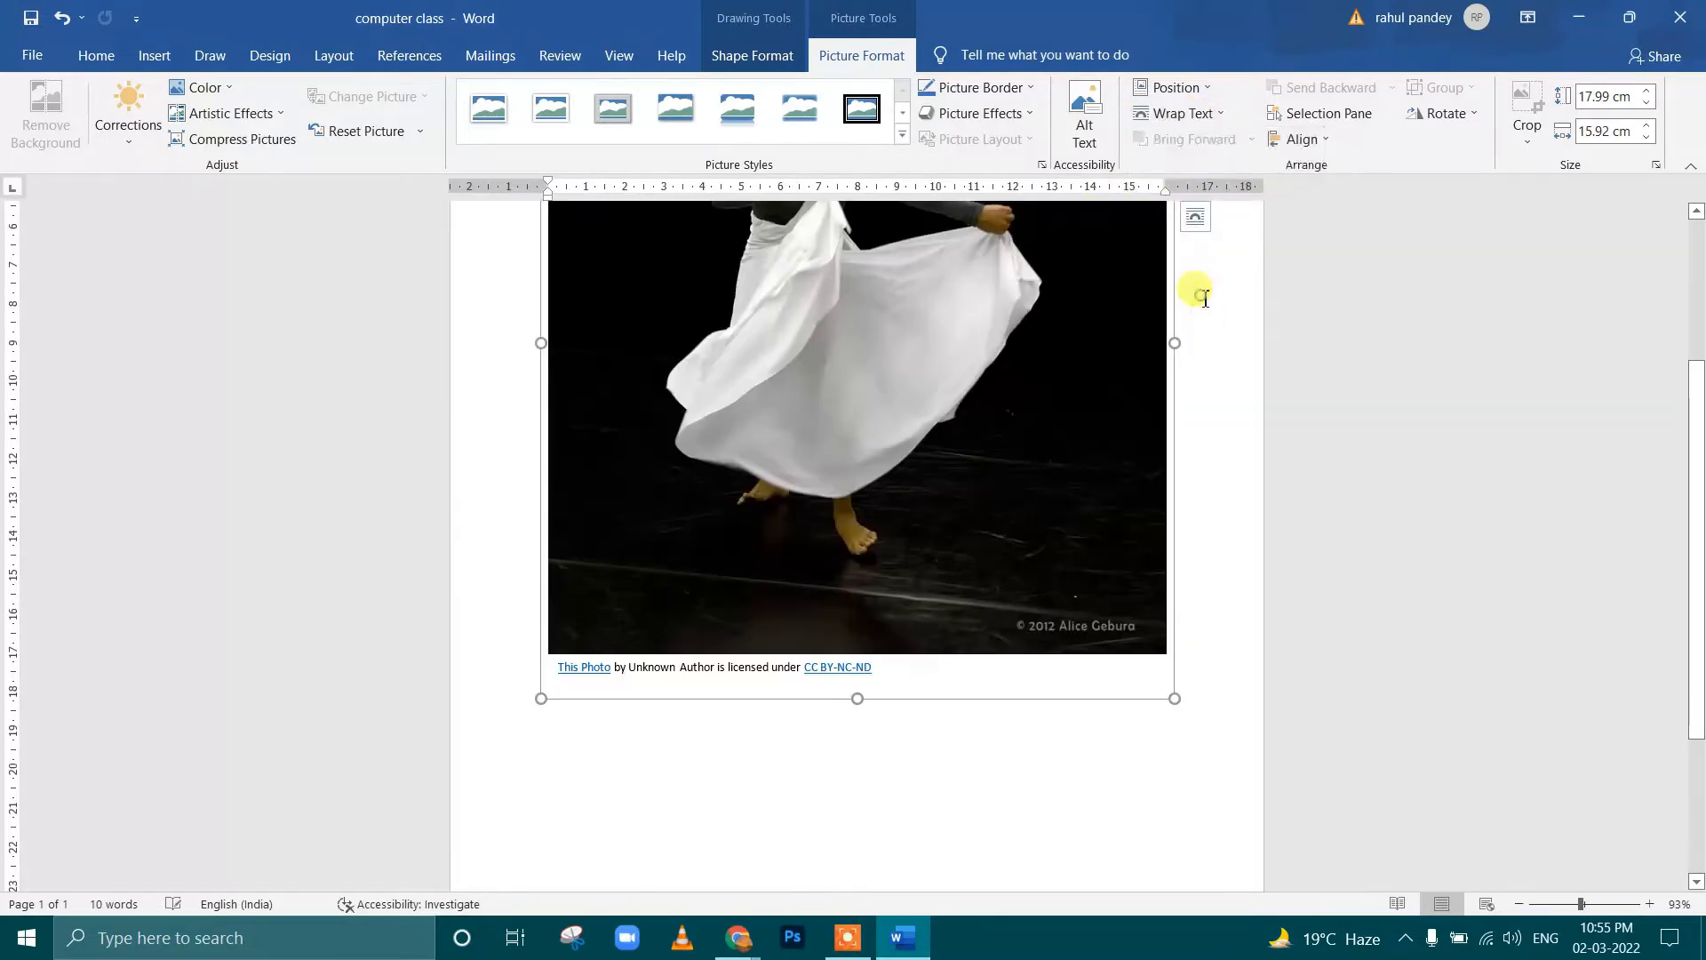
Shrink the captioned picture group to about 11.14 by 9.91 cm and move it slightly in from the page's upper-left margins
left_click_drag(1175, 699, 940, 432)
scroll(938, 431, "up", 4)
left_click_drag(764, 425, 806, 491)
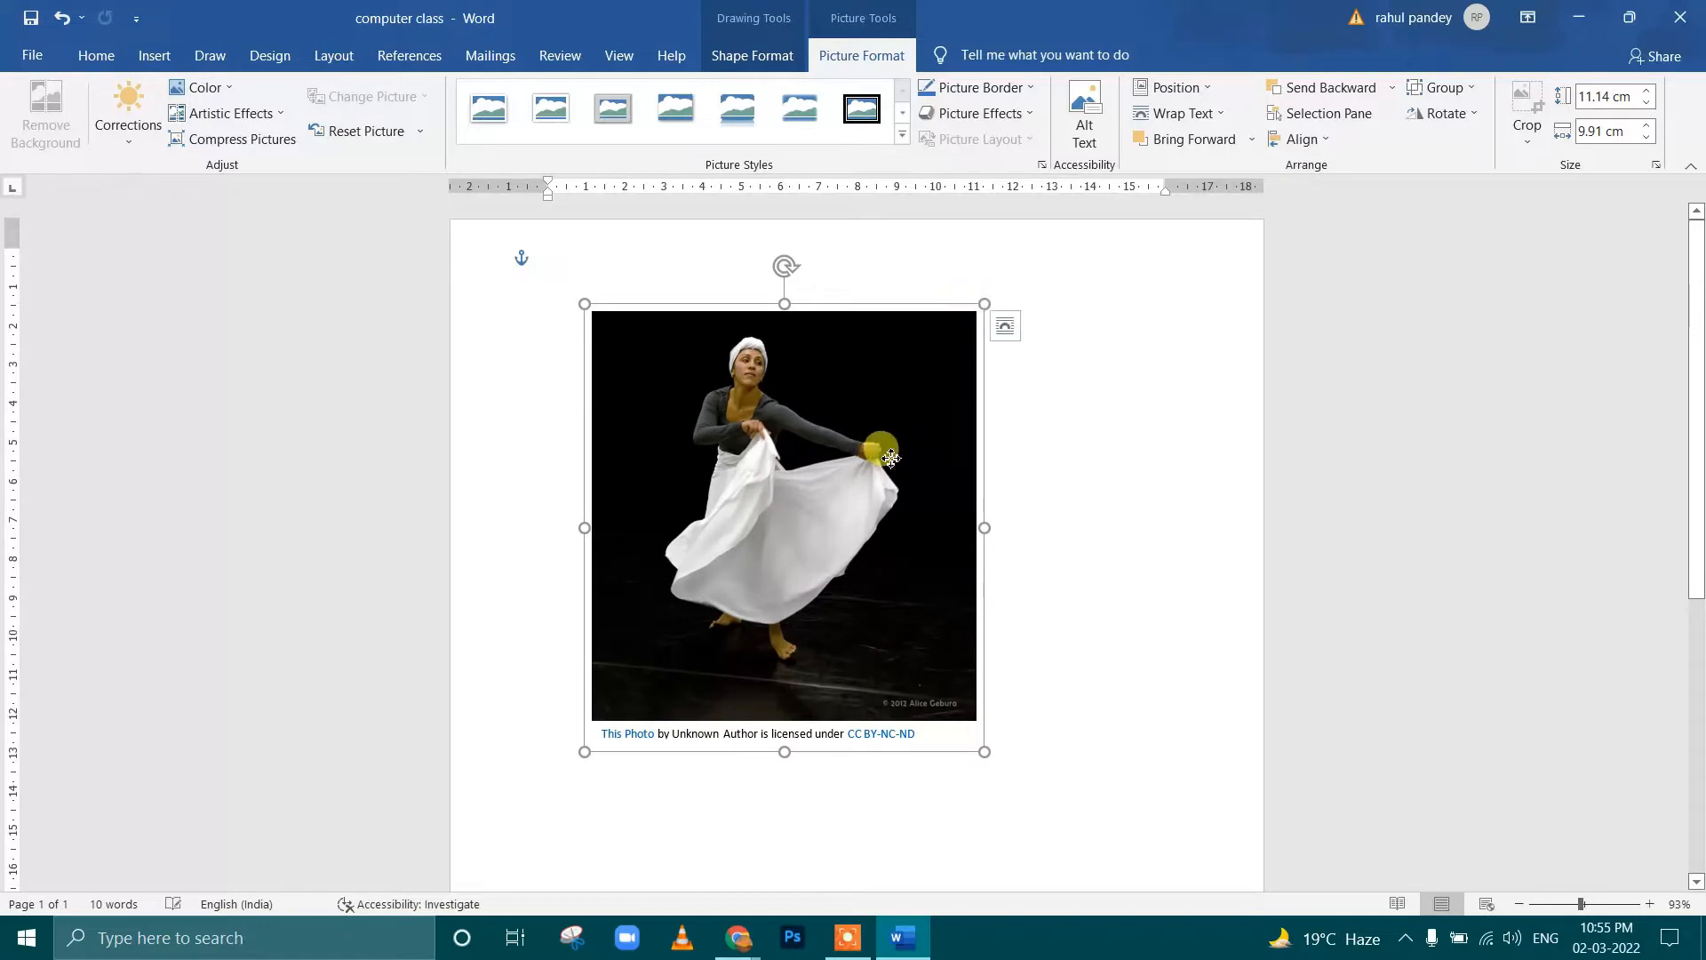
Examine the wrapping options for the dancer picture alone, and compare selecting the whole group with selecting its caption
left_click(898, 414)
left_click(1216, 120)
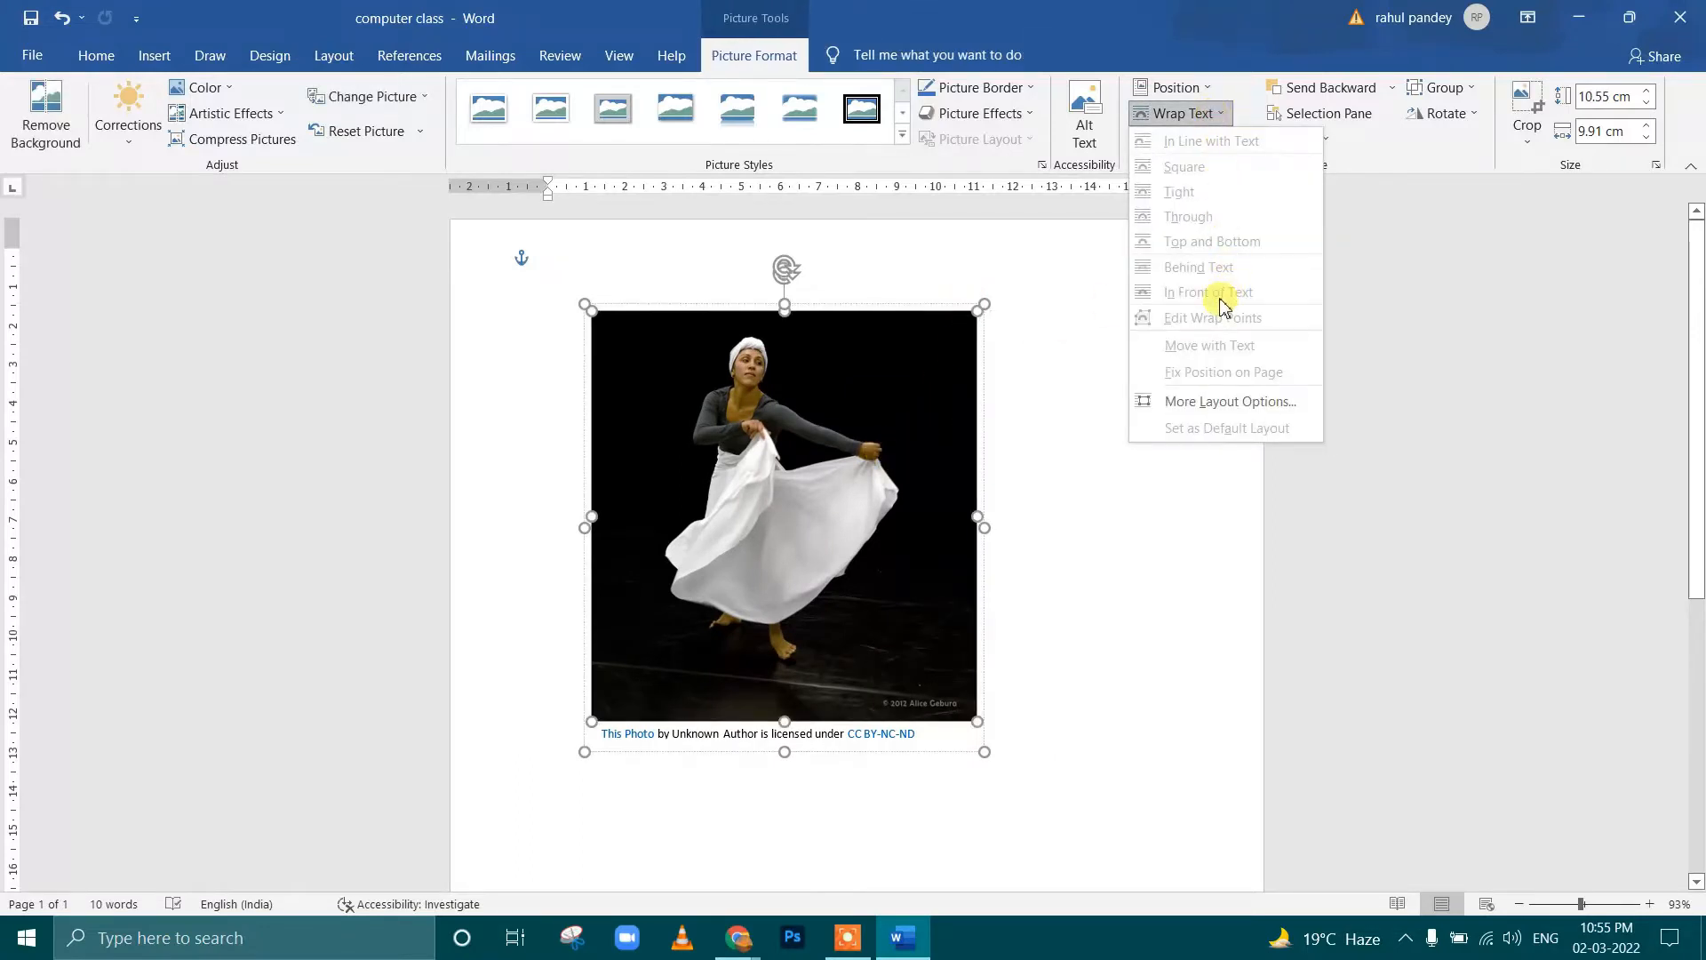
left_click(895, 498)
left_click(1085, 515)
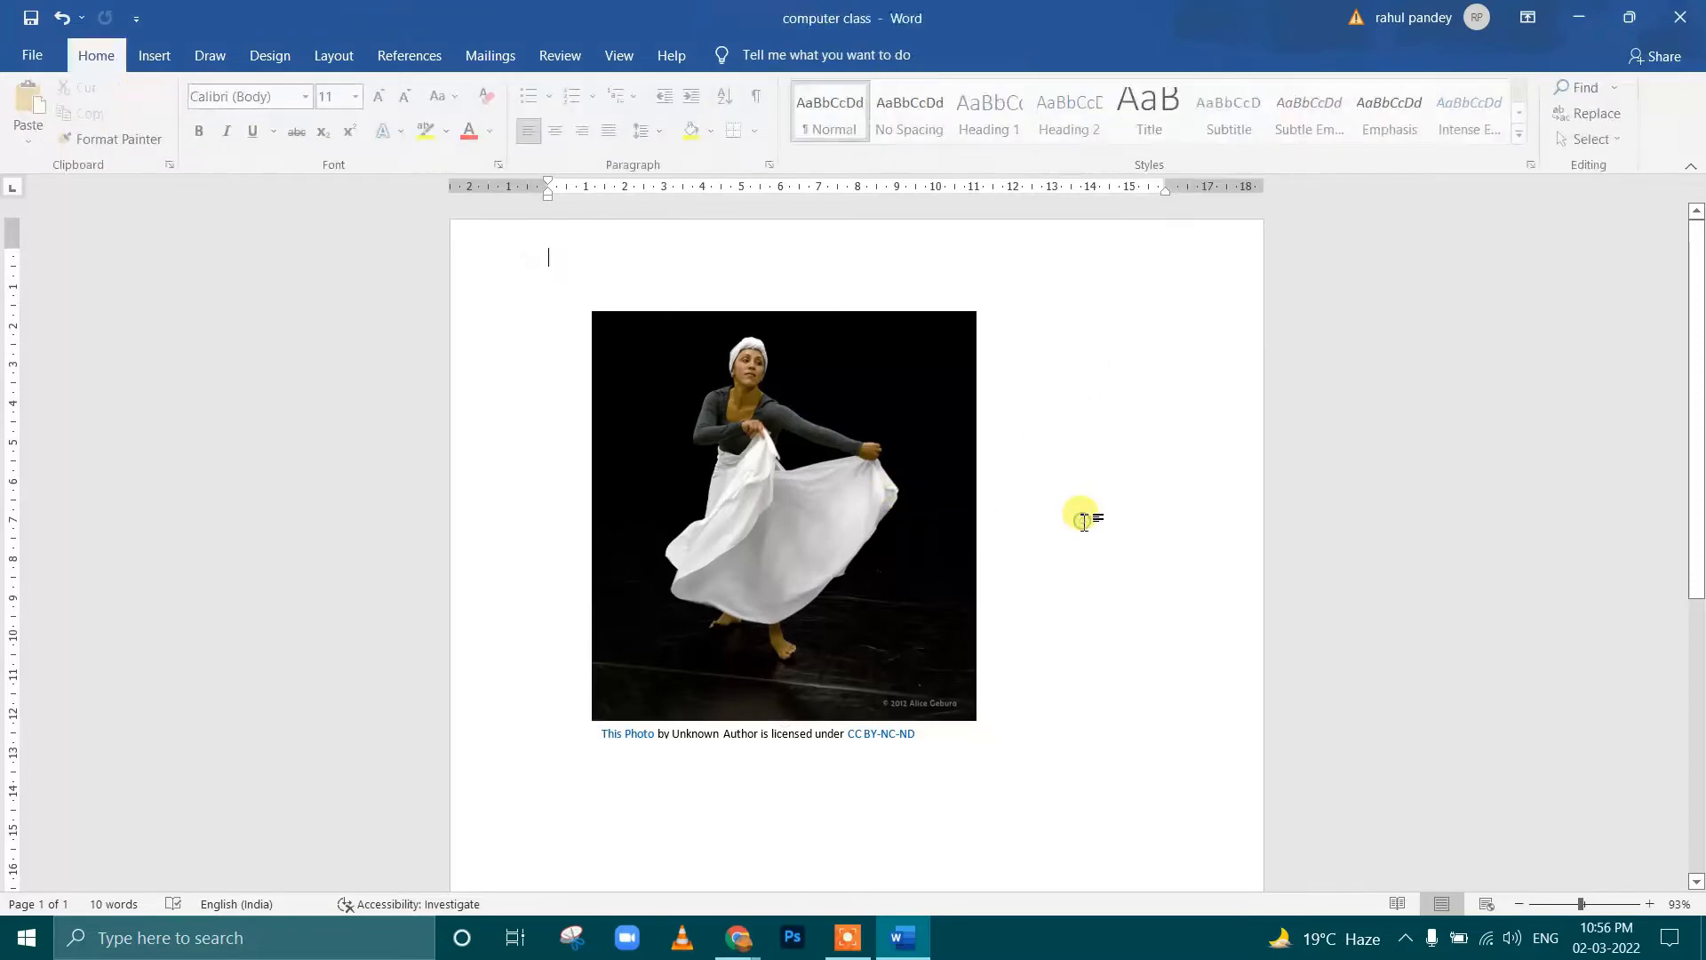
left_click(858, 410)
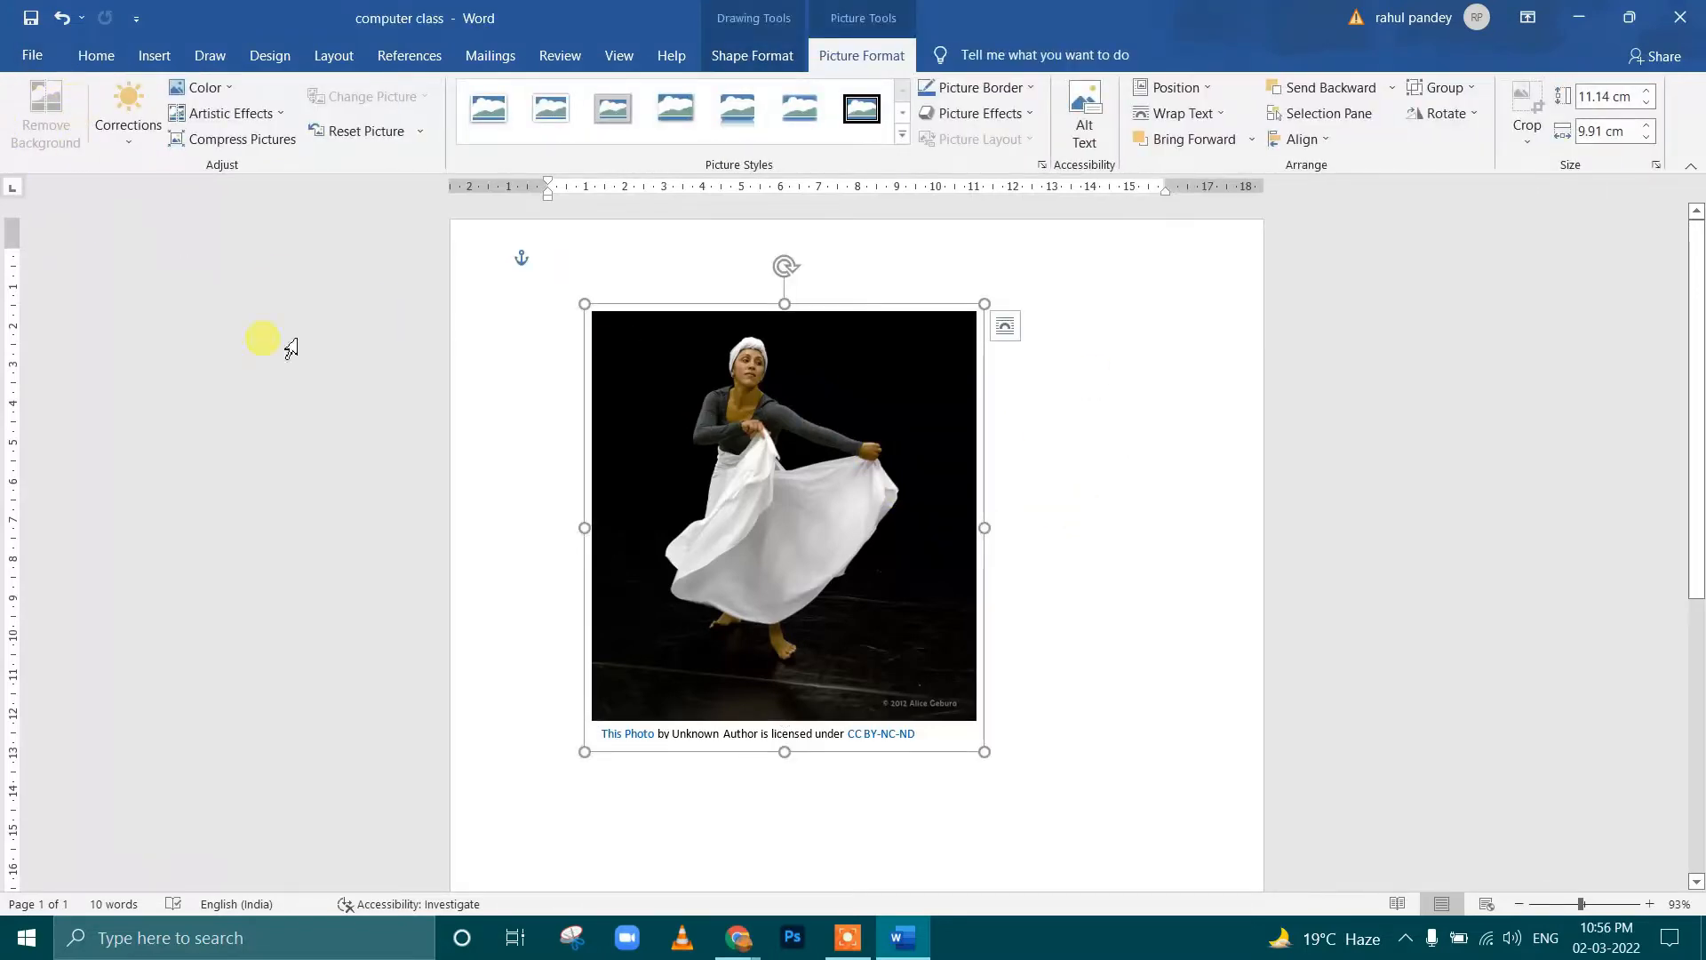
left_click(1080, 462)
left_click(813, 734)
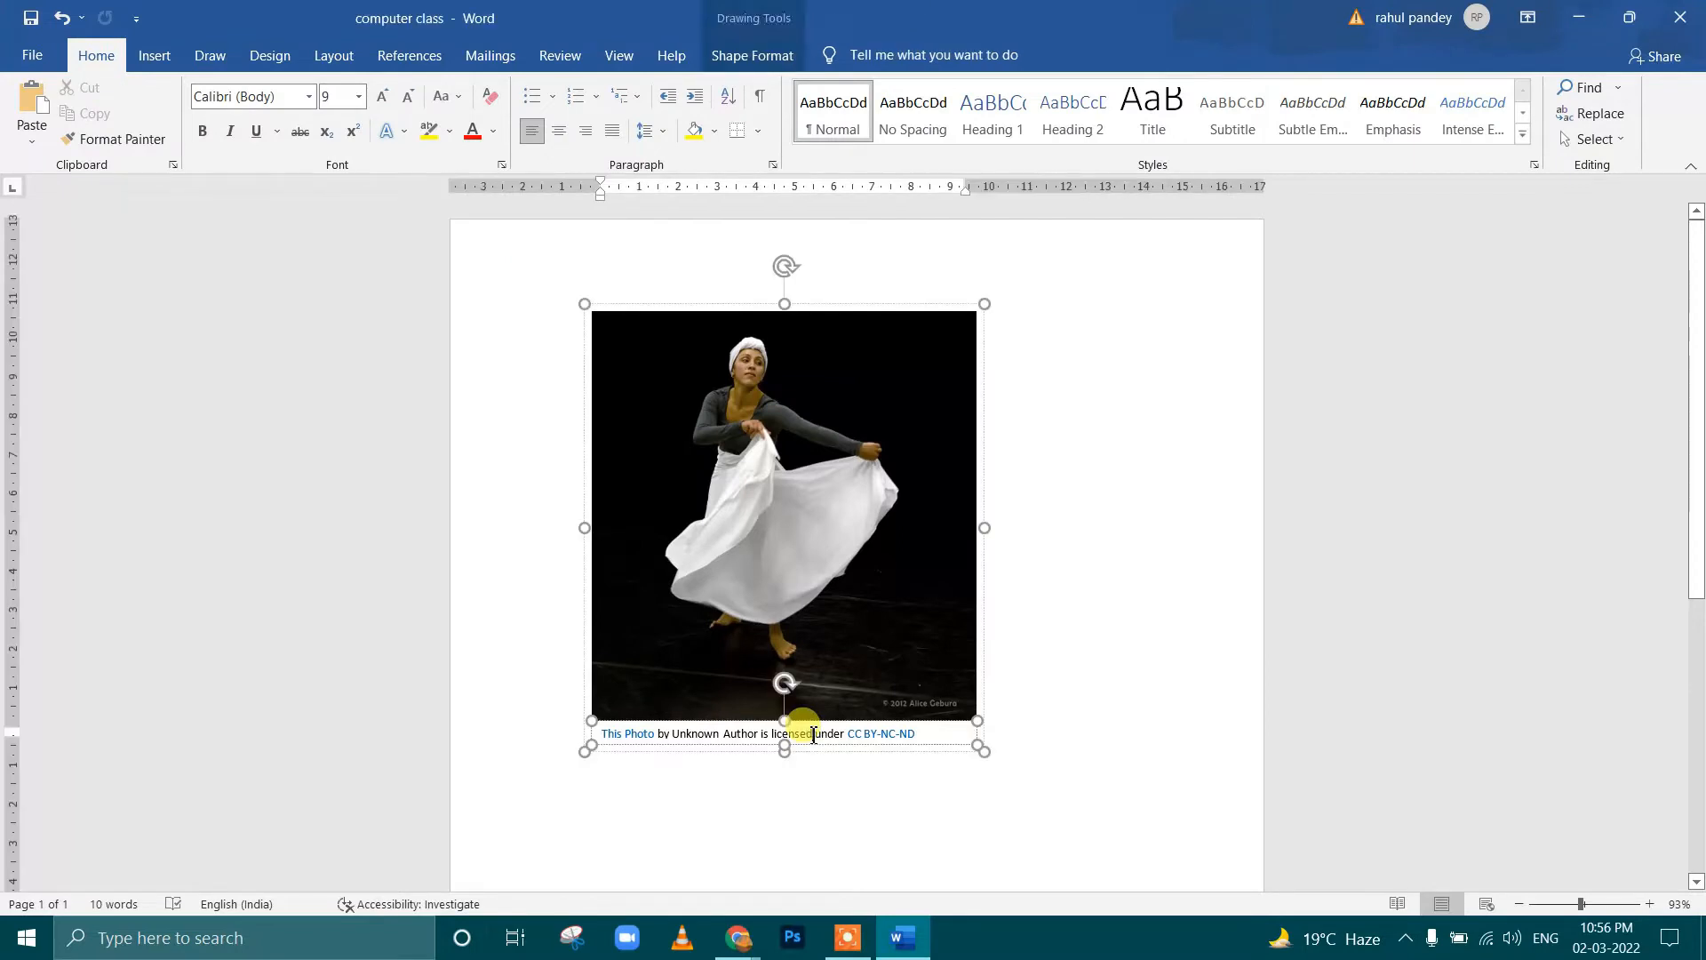
Select the dancer picture inside the group and start Remove Background on it
left_click(843, 487)
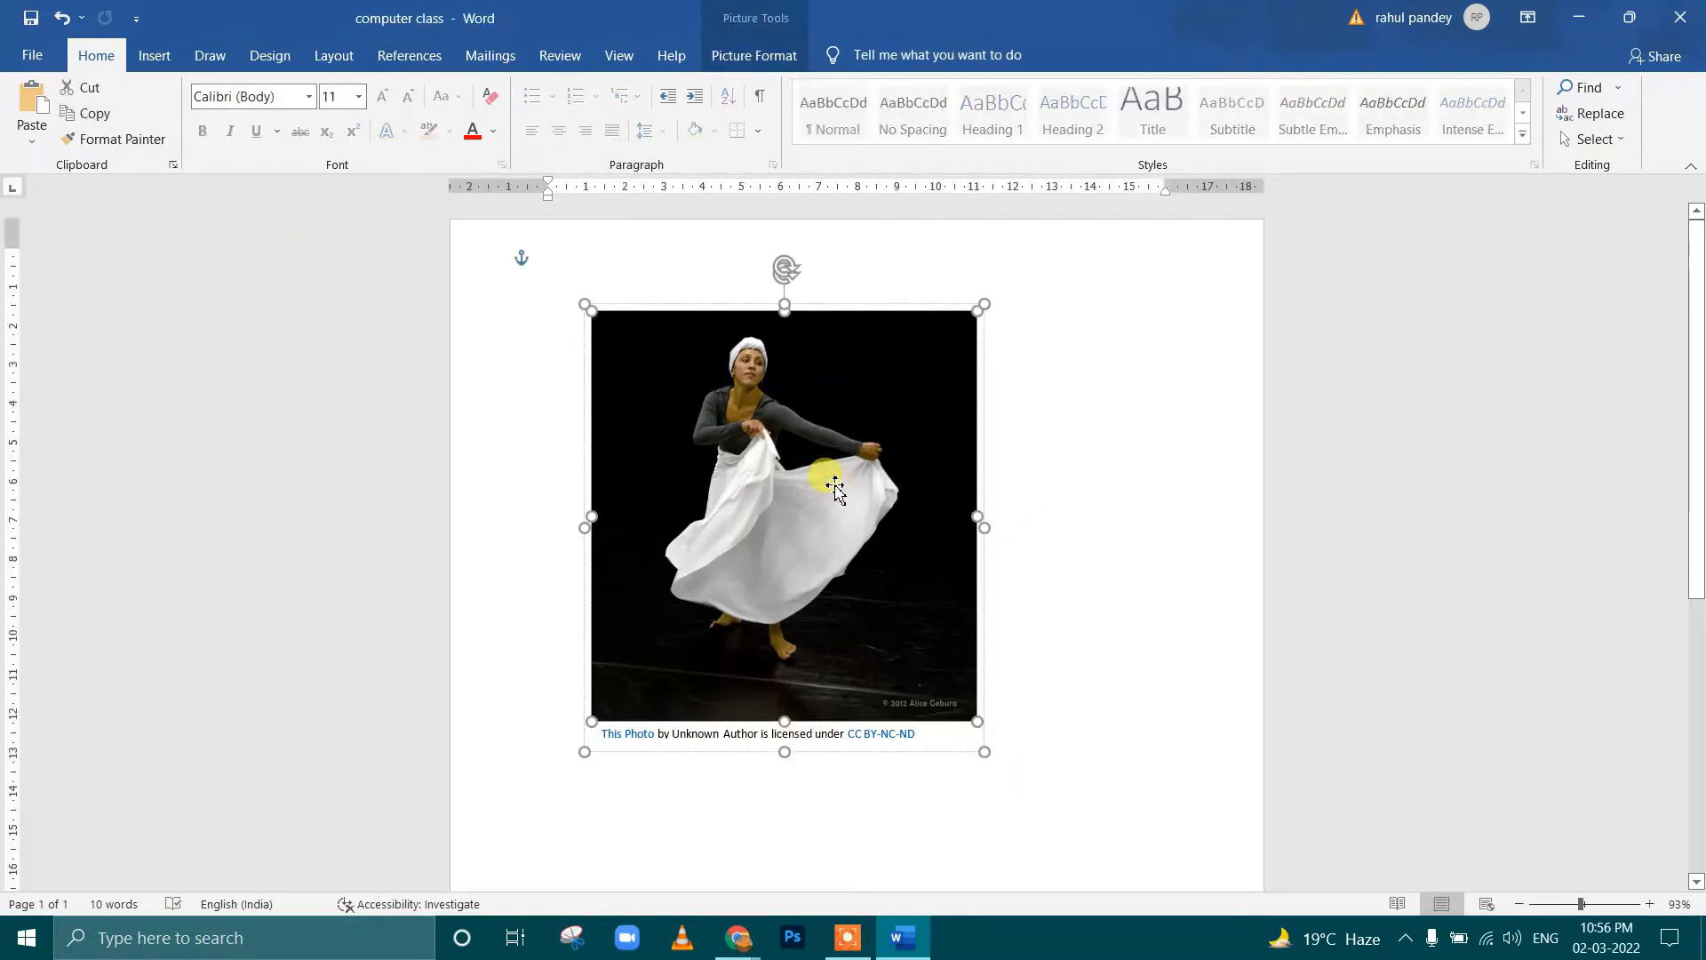
left_click(754, 55)
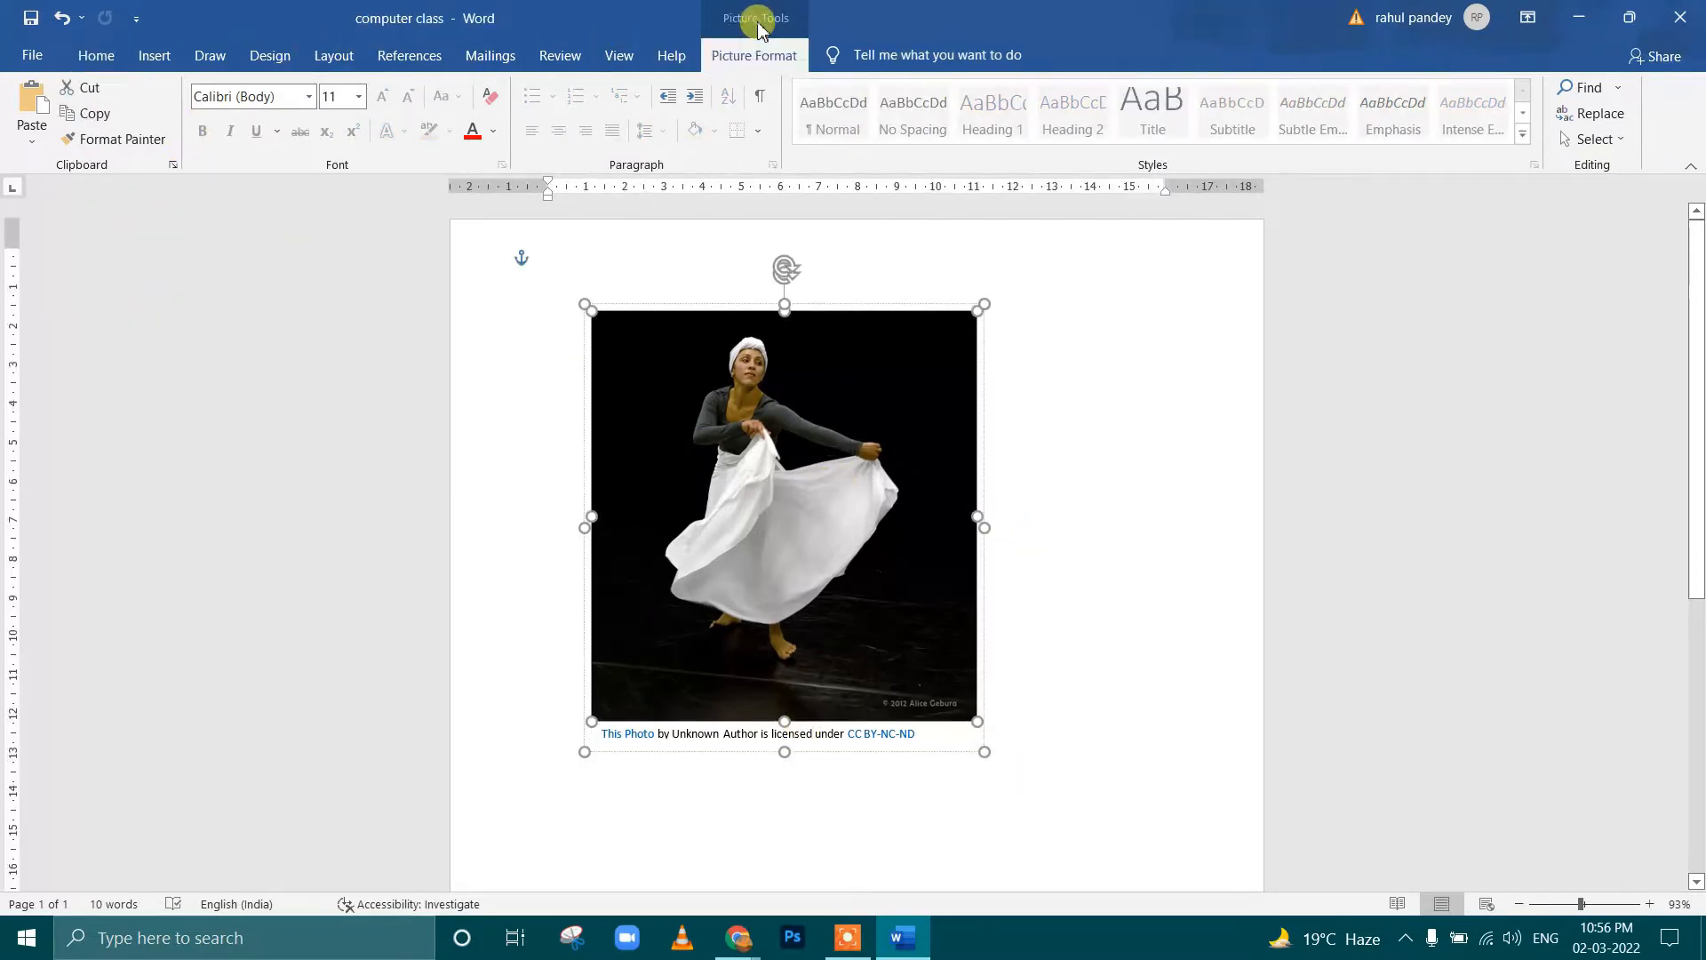
left_click(46, 111)
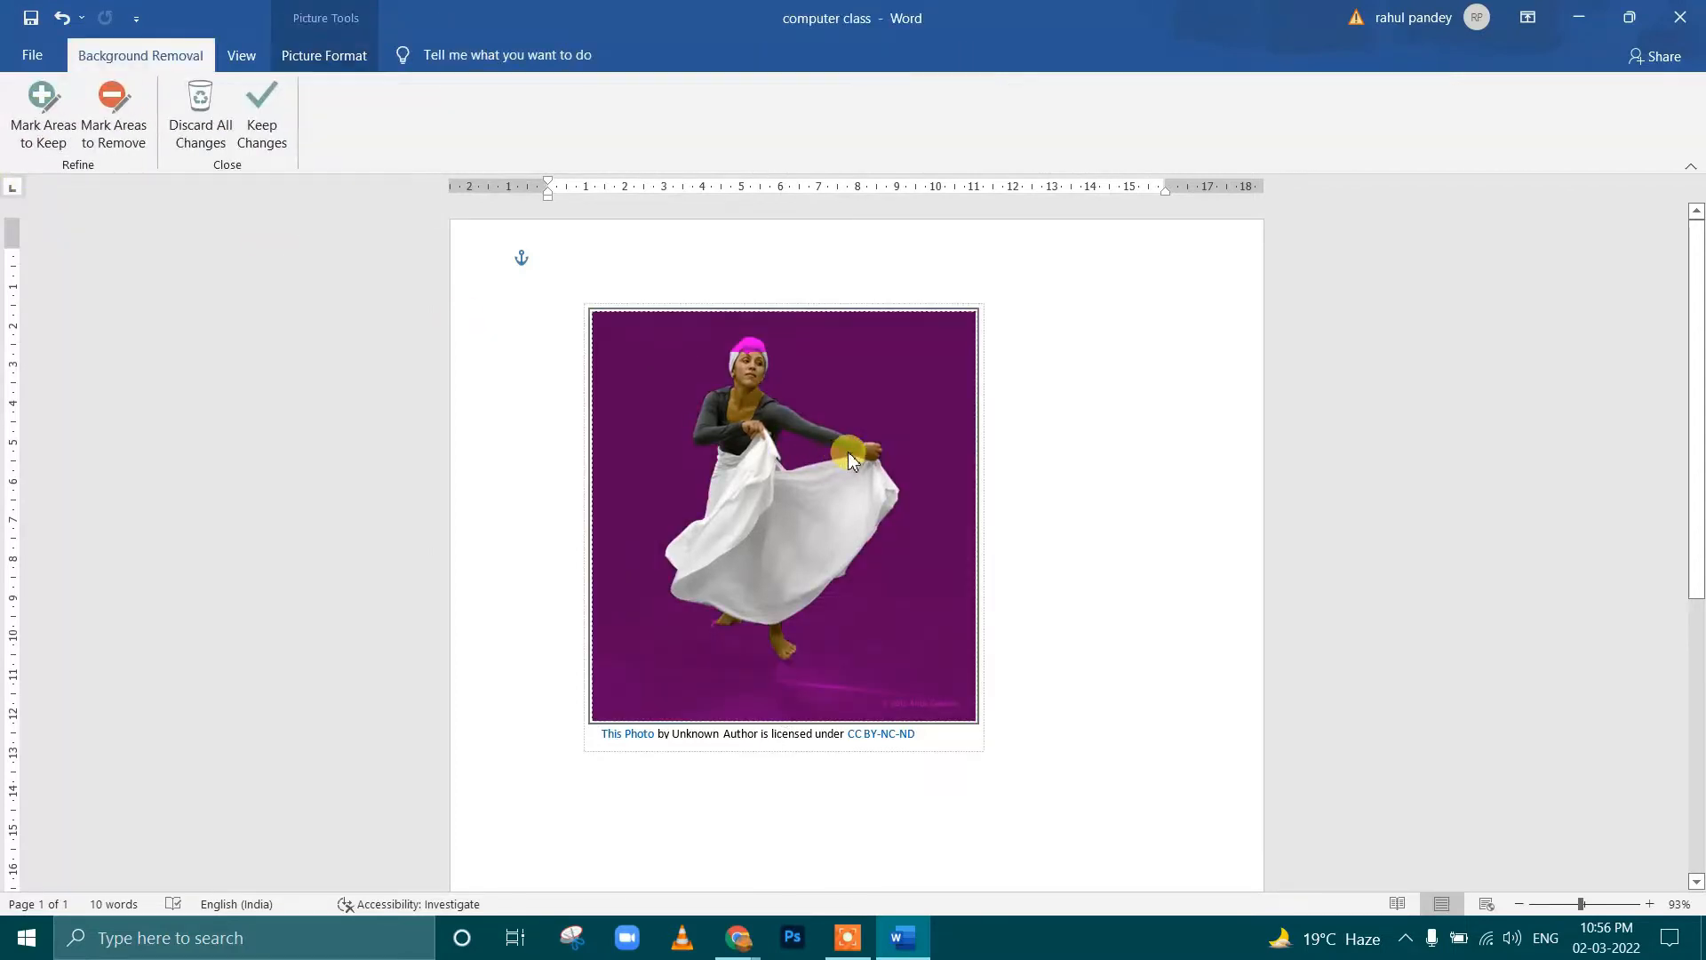
scroll(844, 452, "up", 2, "ctrl")
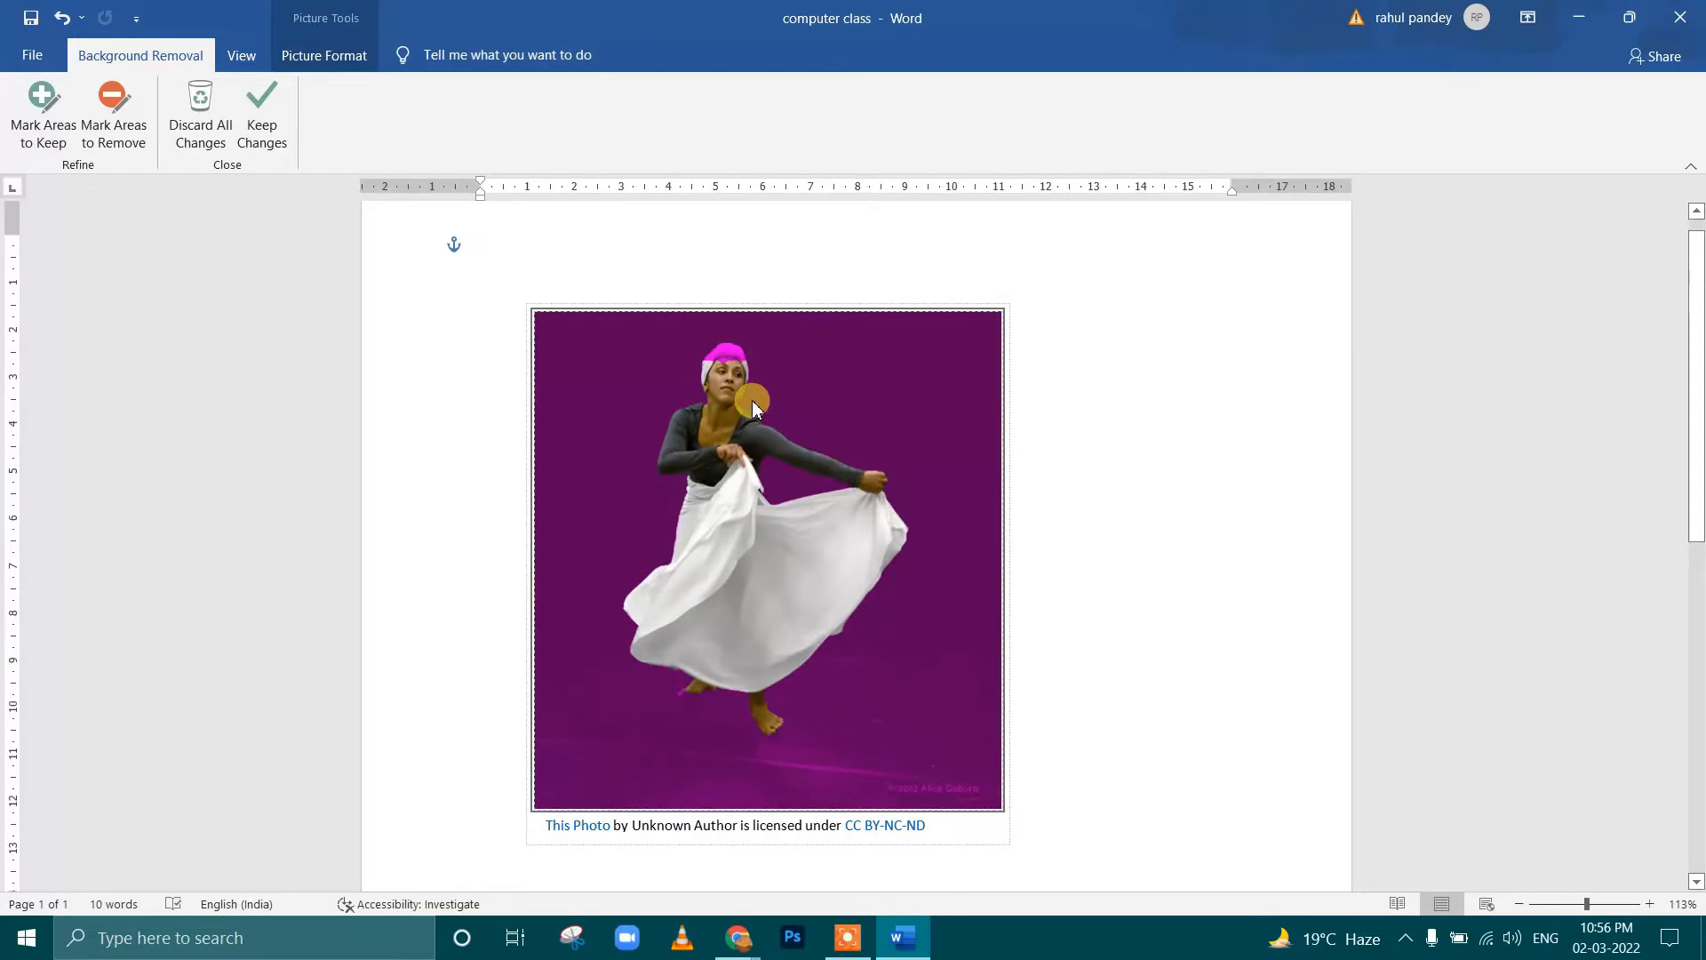
scroll(752, 404, "up", 2, "ctrl")
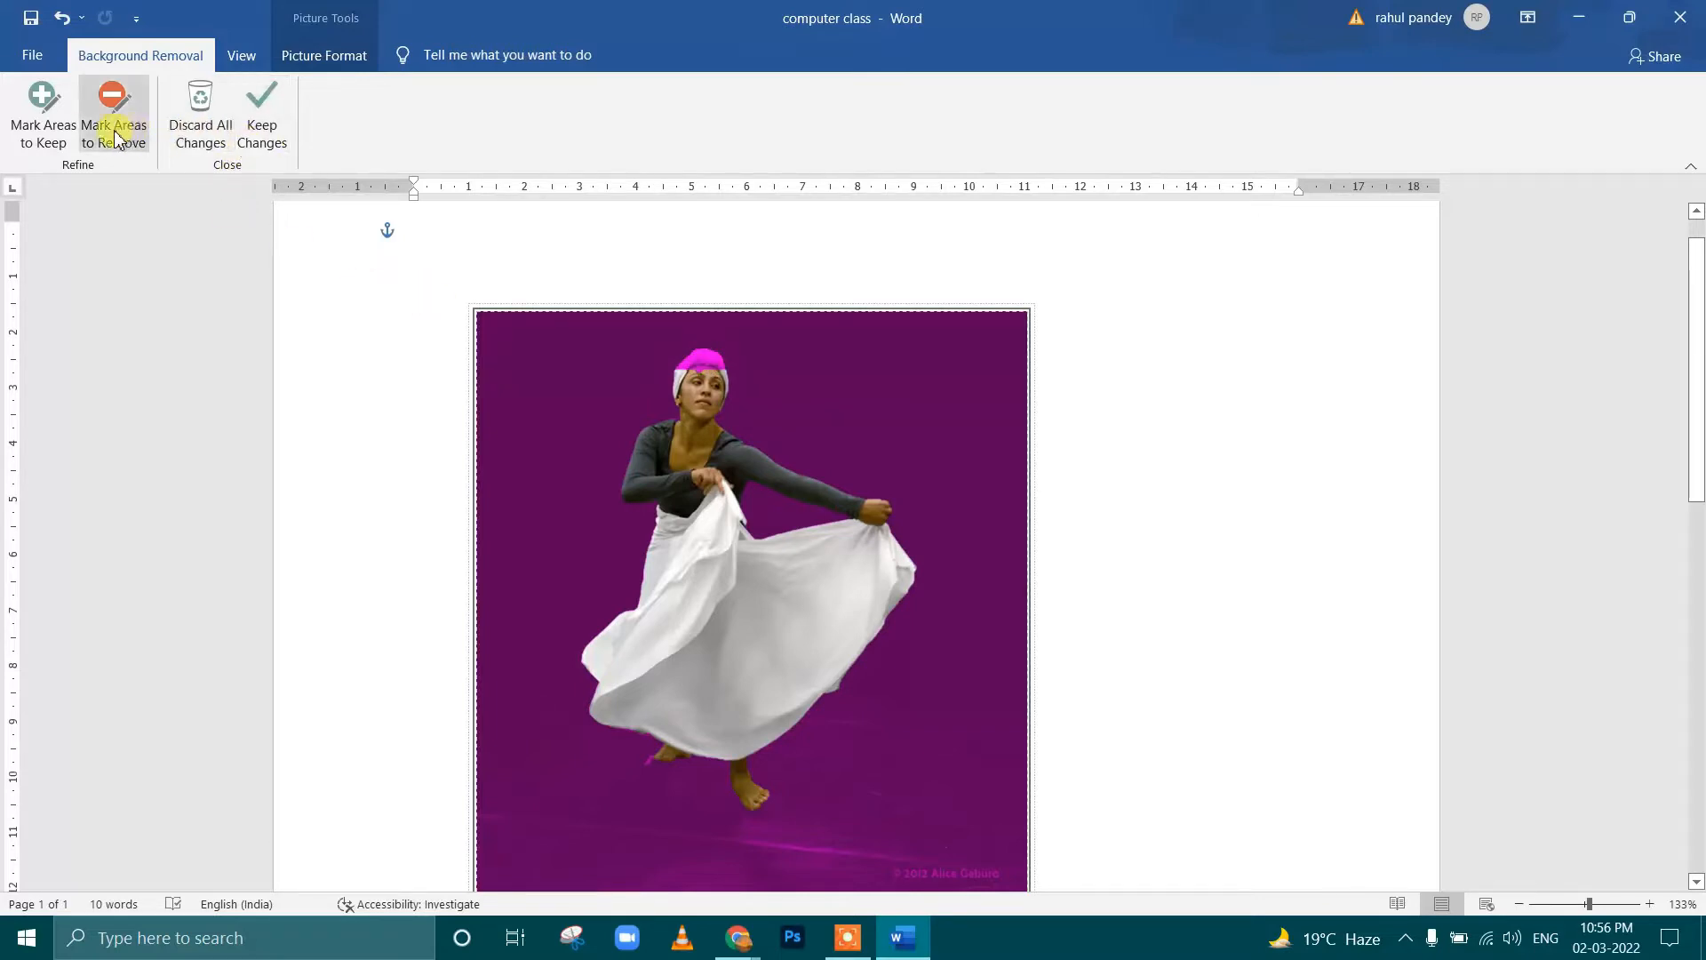
Mark the top of the dancer's white headscarf as an area to keep and apply the background removal
left_click(50, 142)
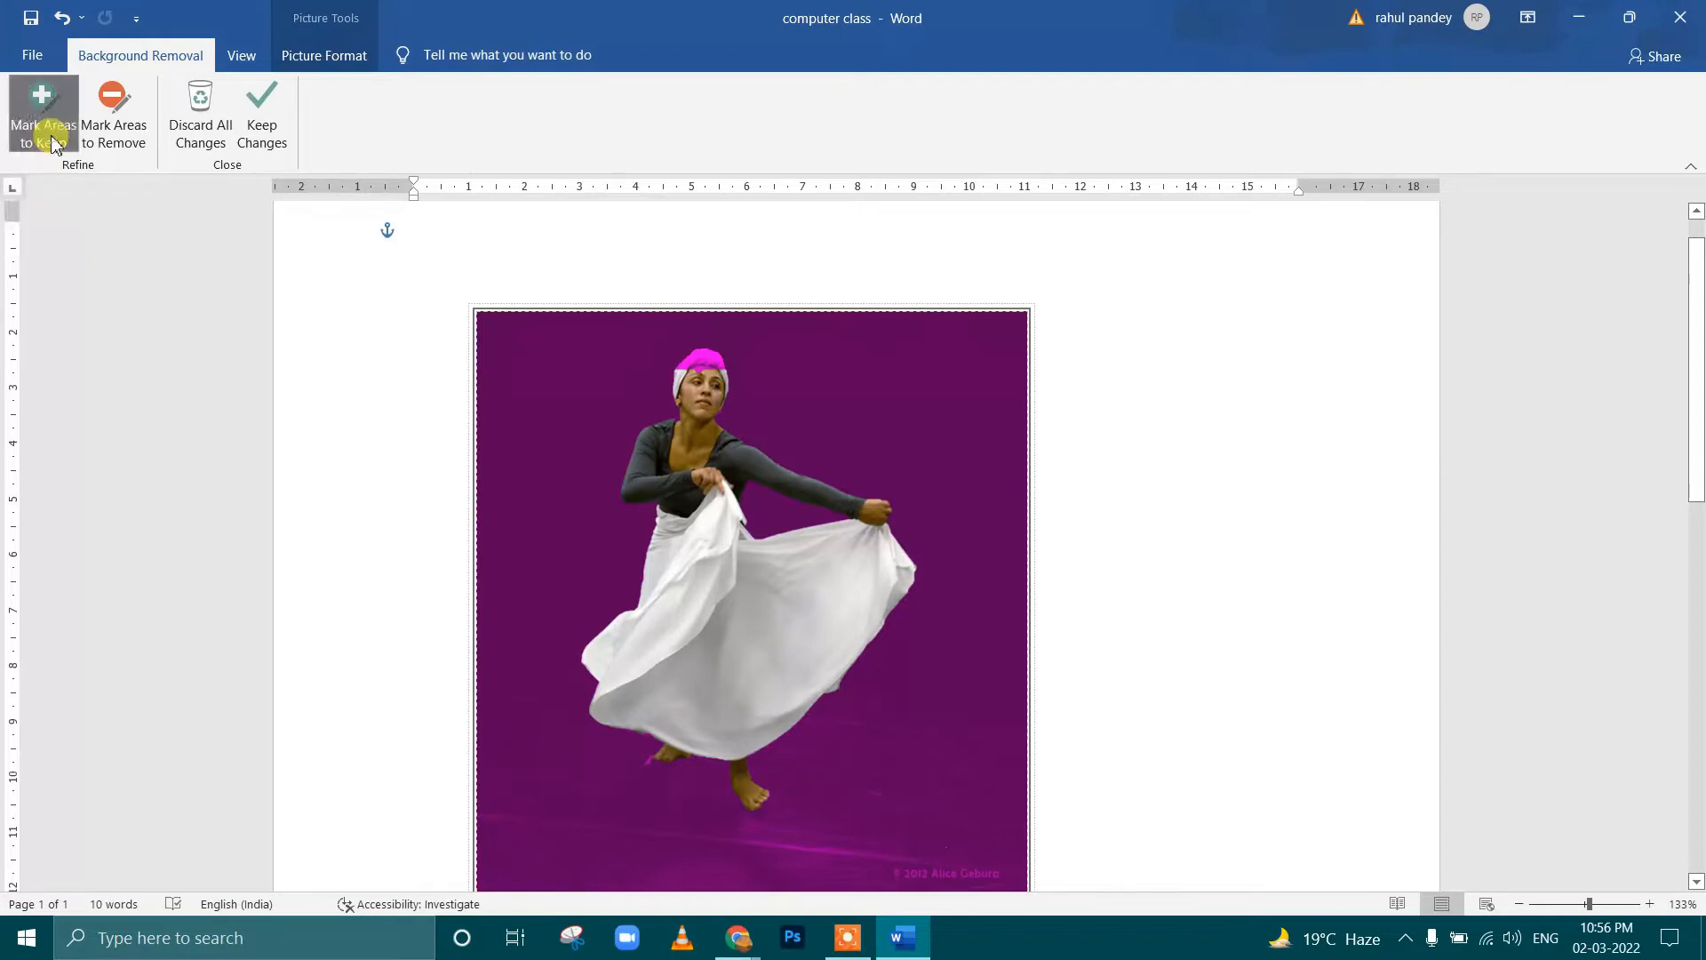
left_click(570, 457)
scroll(587, 457, "up", 6)
mouse_move(657, 406)
left_mouse_down()
mouse_move(694, 372)
mouse_move(733, 386)
left_mouse_up()
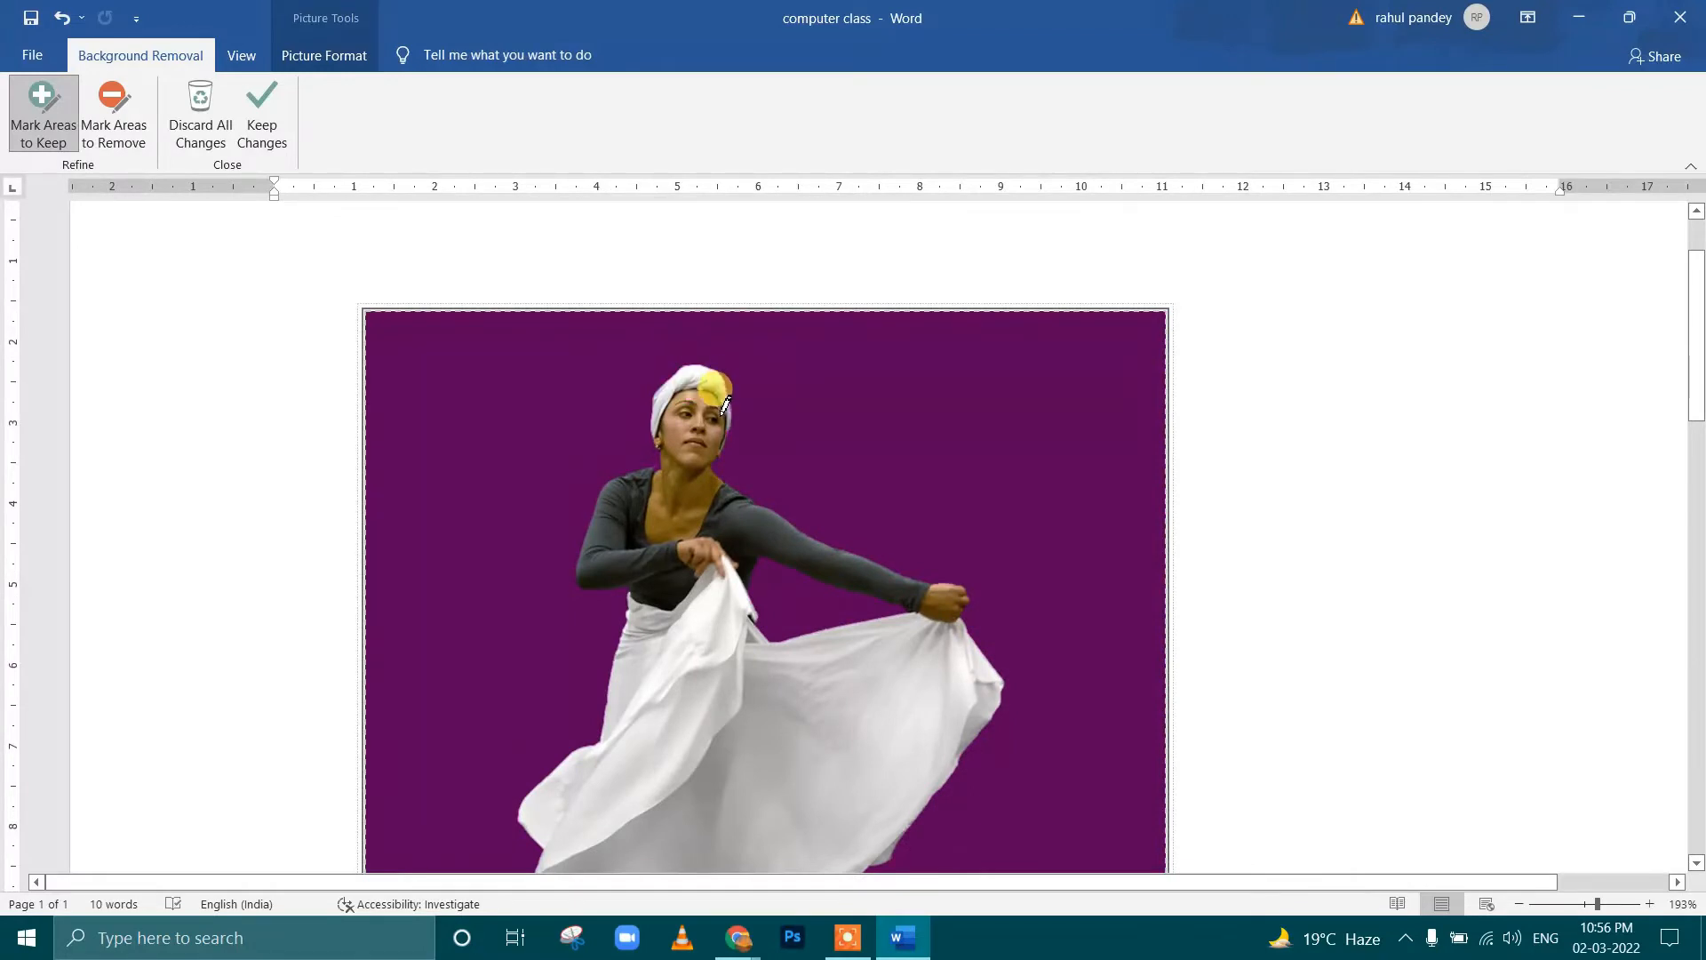
scroll(275, 297, "down", 3)
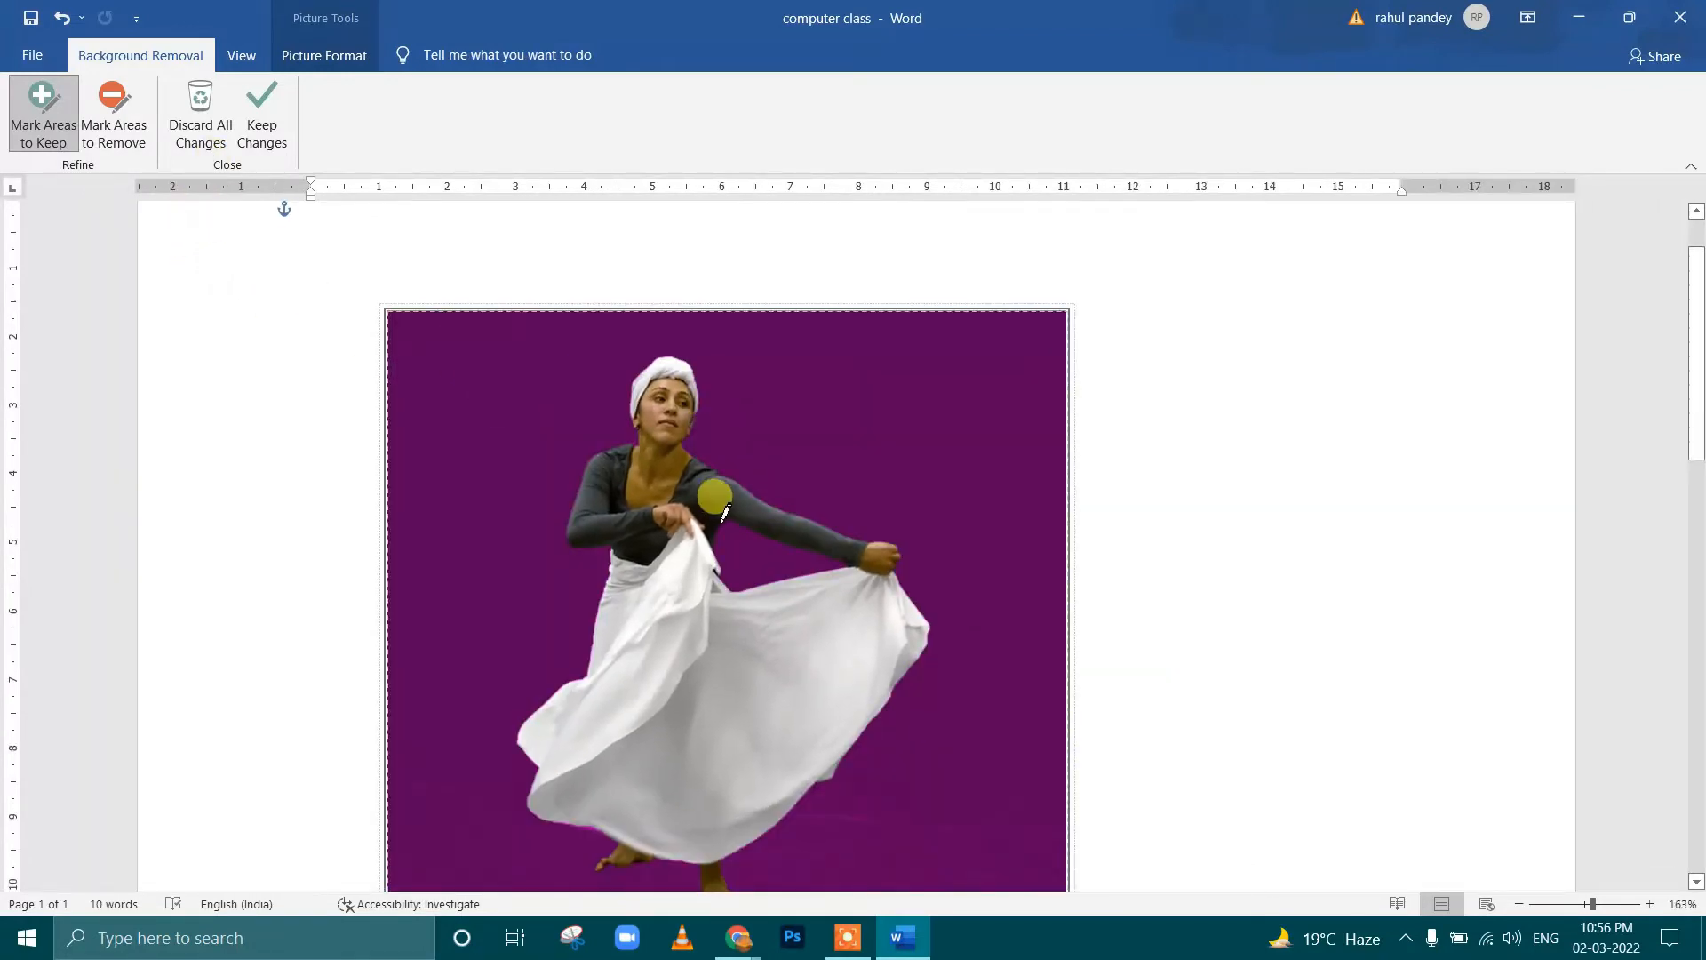
scroll(724, 513, "down", 3)
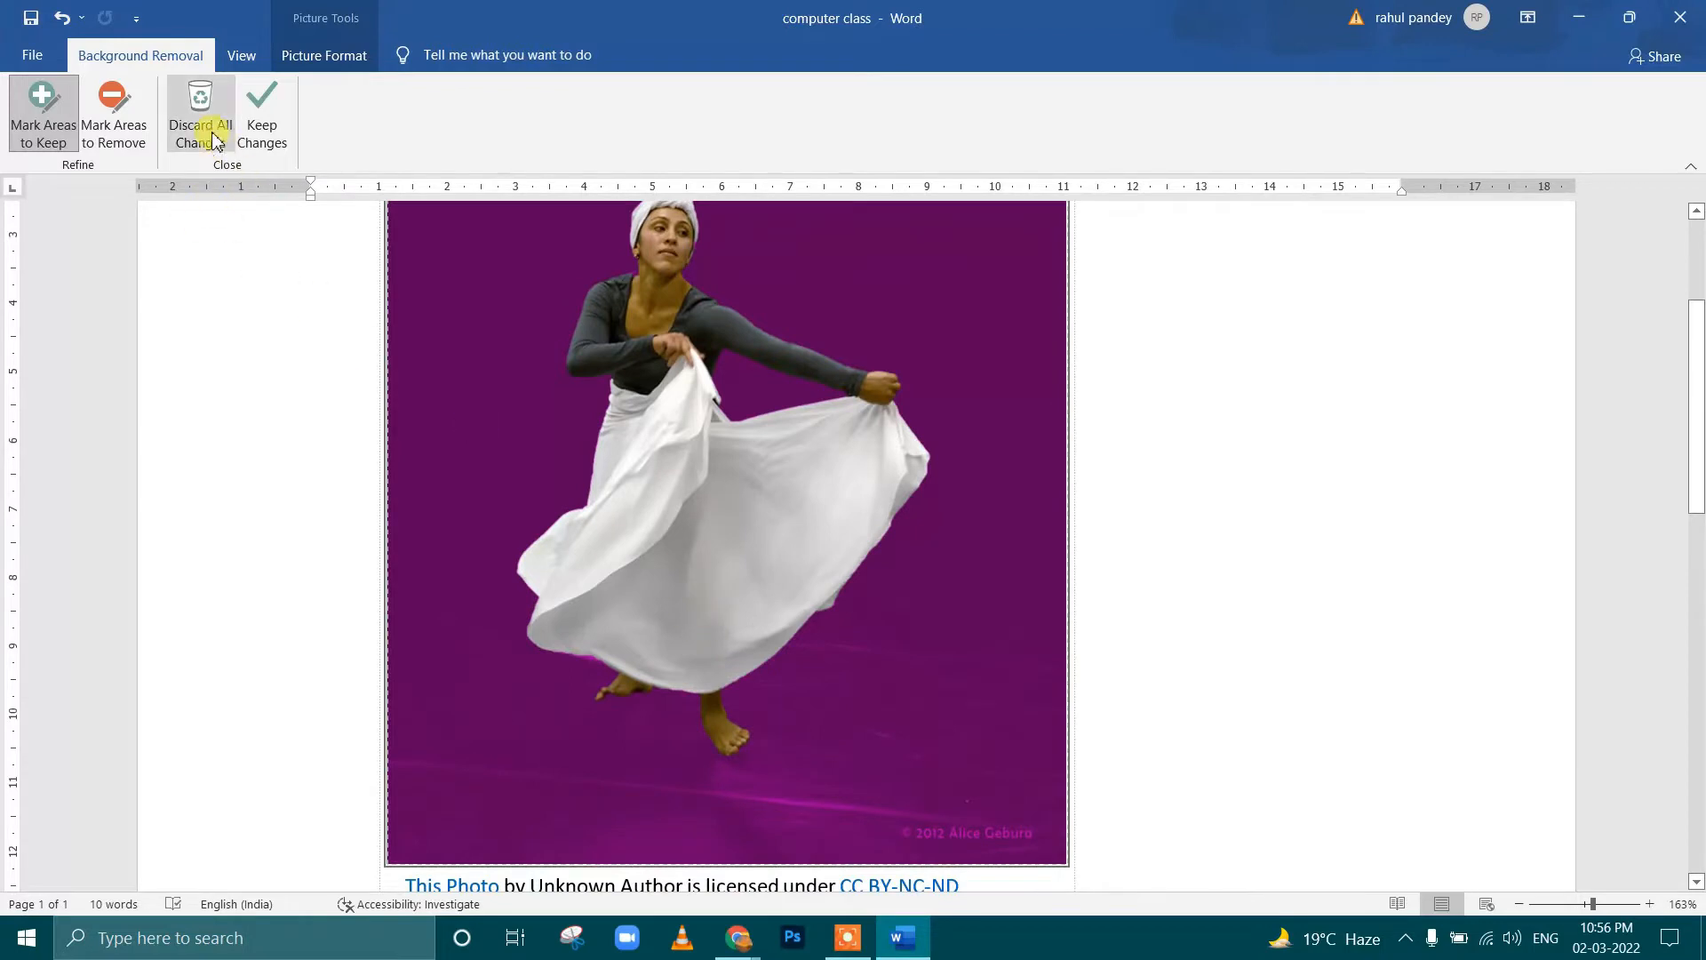
left_click(263, 130)
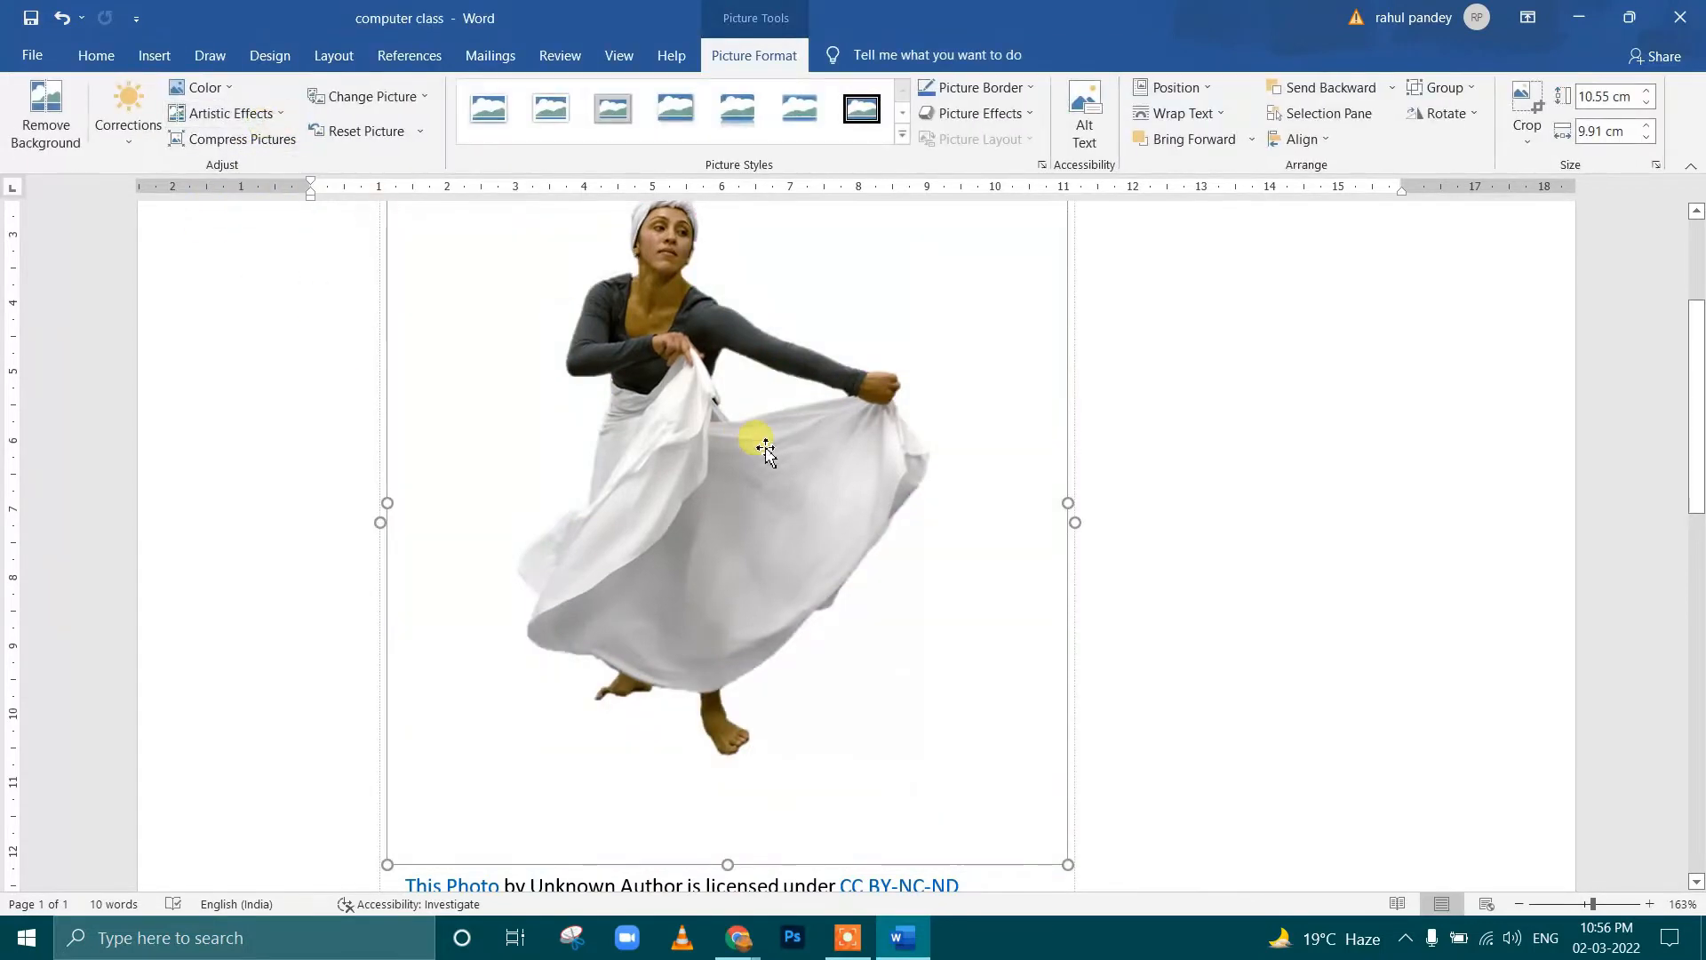
Apply the lowest-contrast correction preset with neutral brightness to the cut-out dancer and recolor it light gold
scroll(765, 440, "up", 3)
scroll(845, 533, "down", 1)
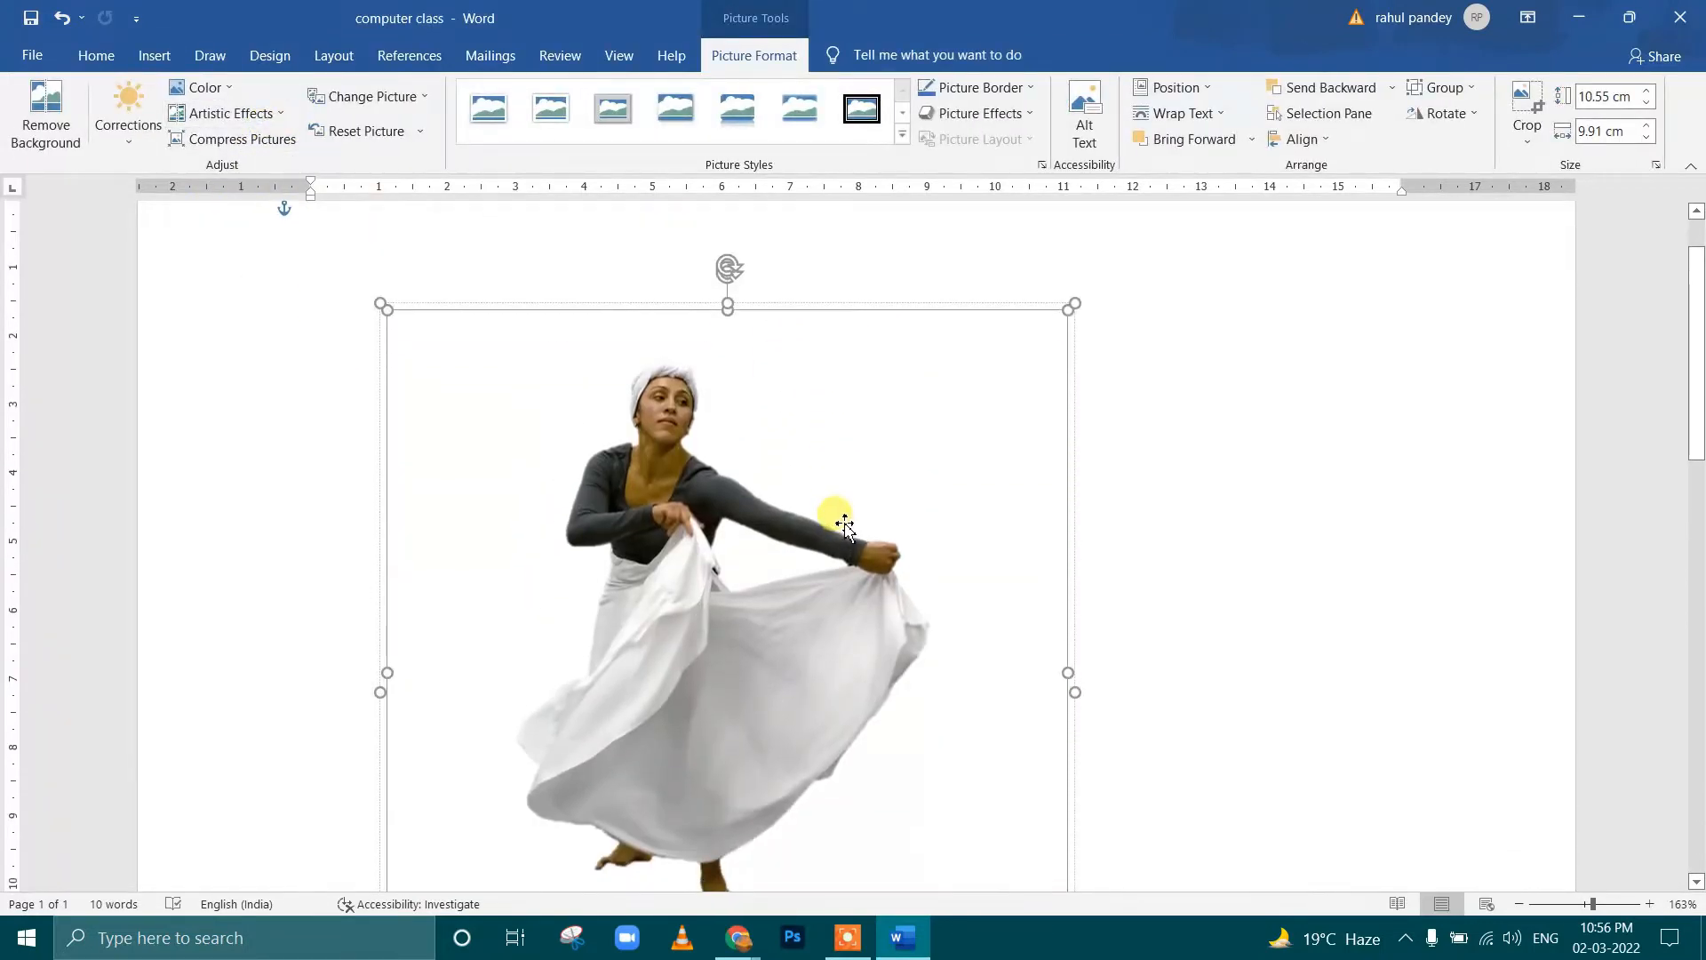
scroll(845, 525, "down", 2)
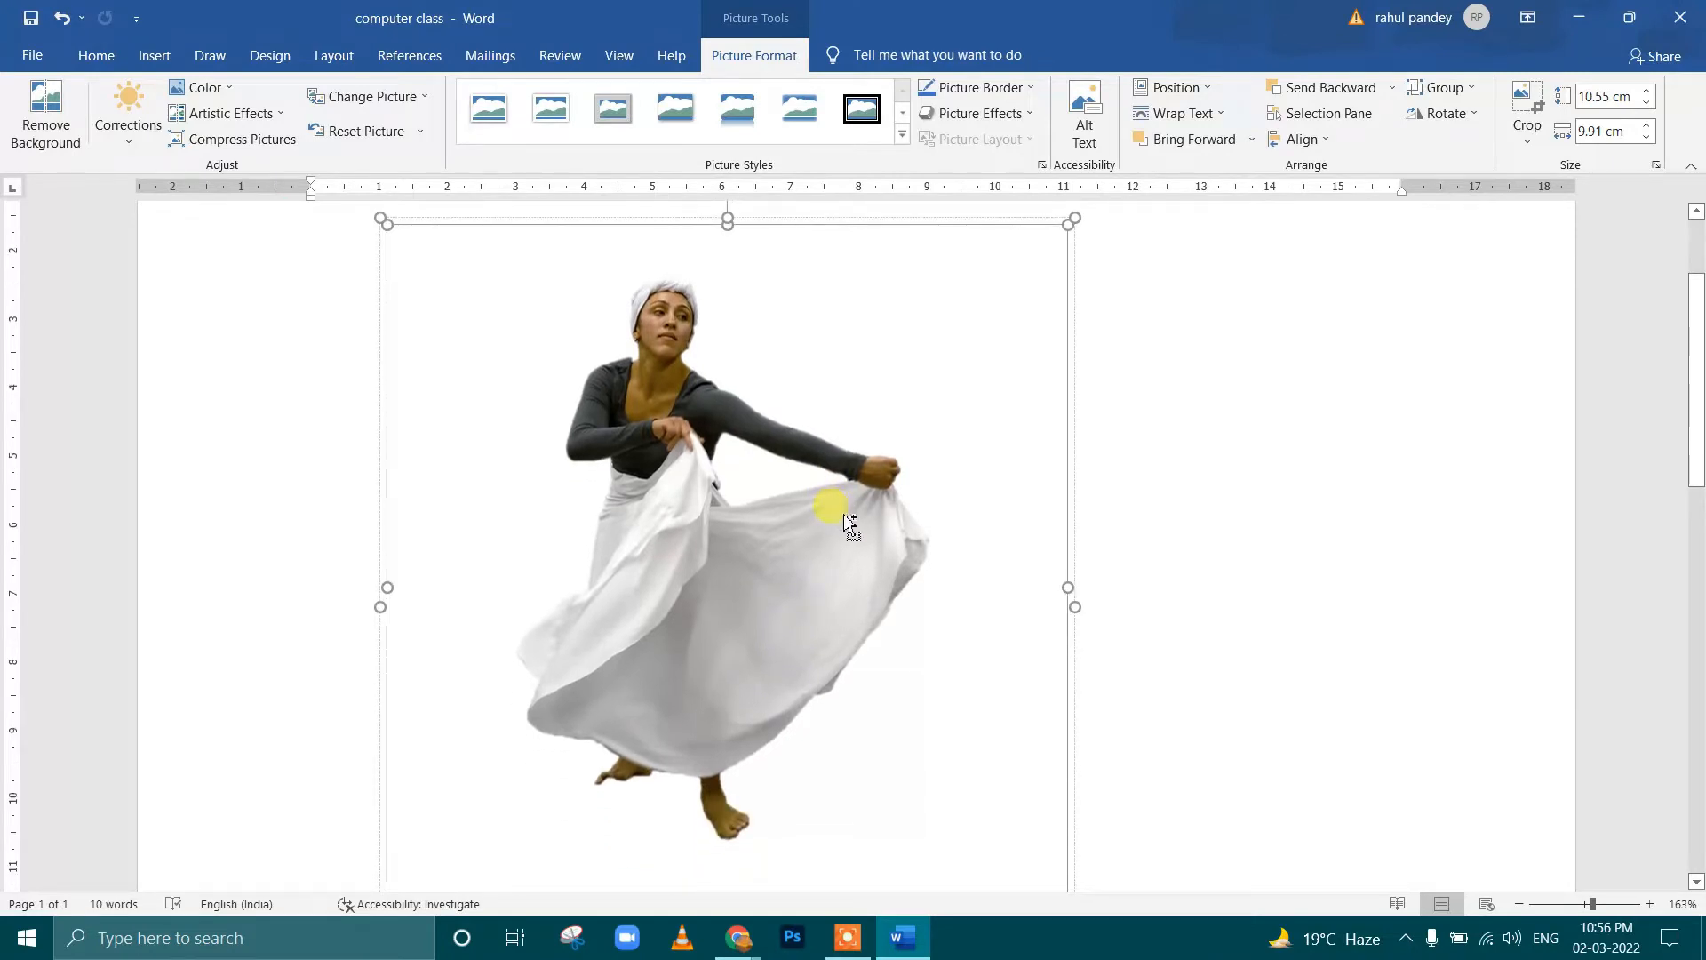
scroll(844, 520, "down", 3)
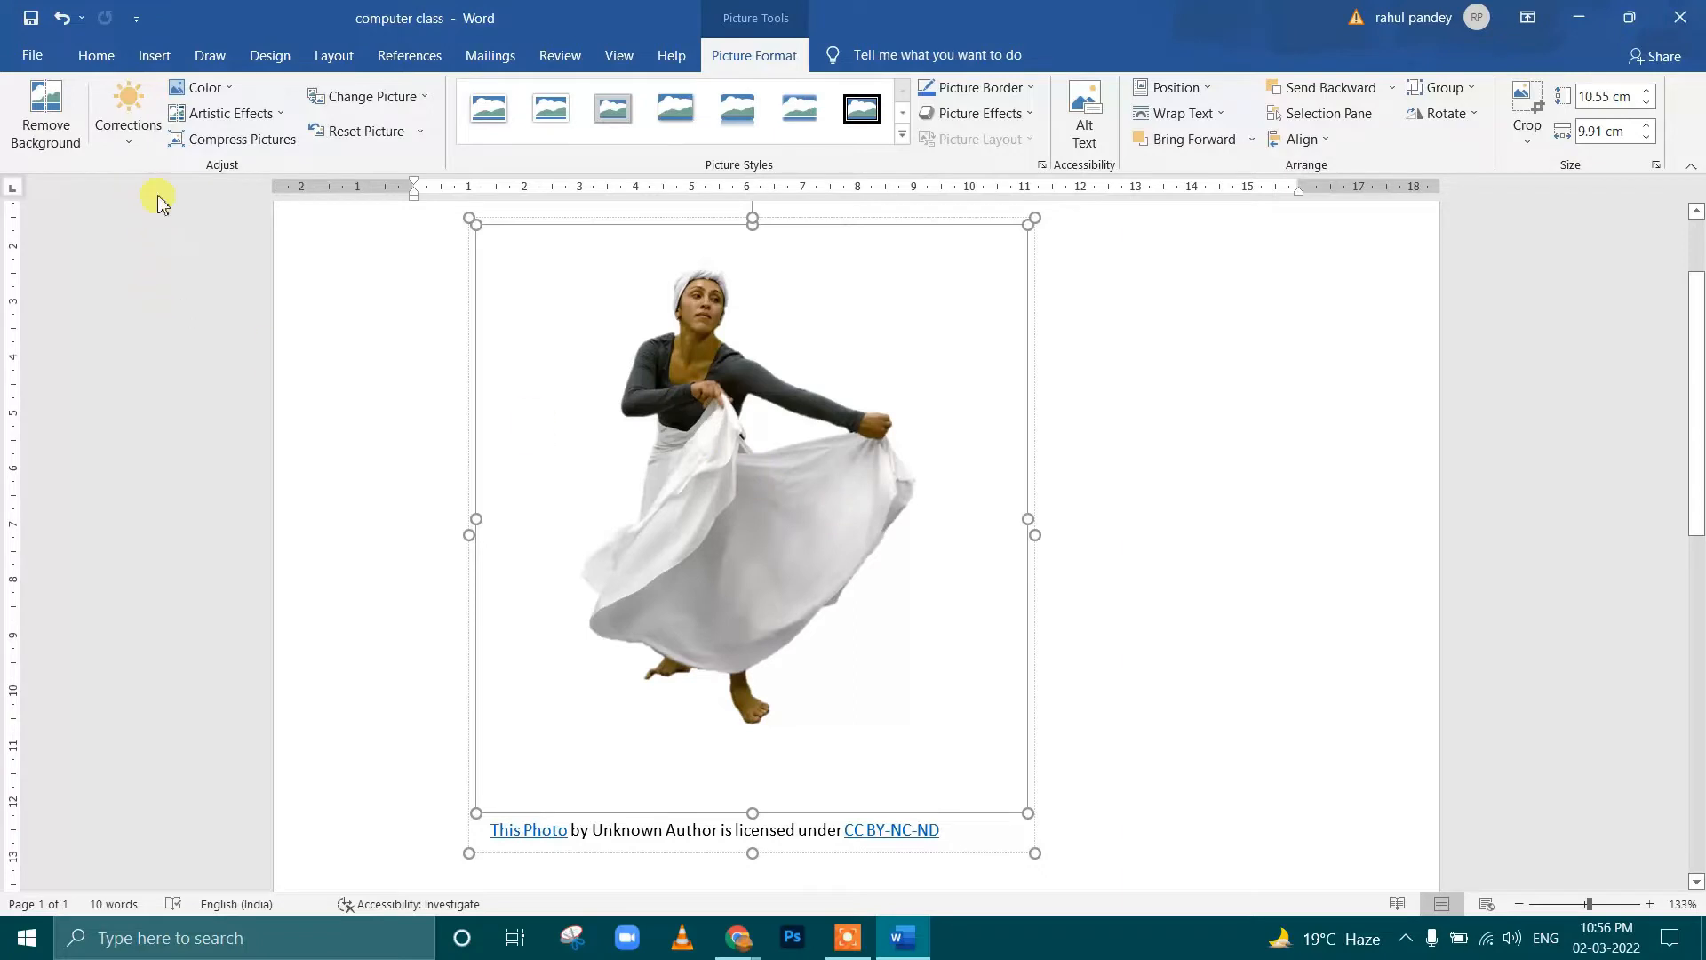
left_click(128, 129)
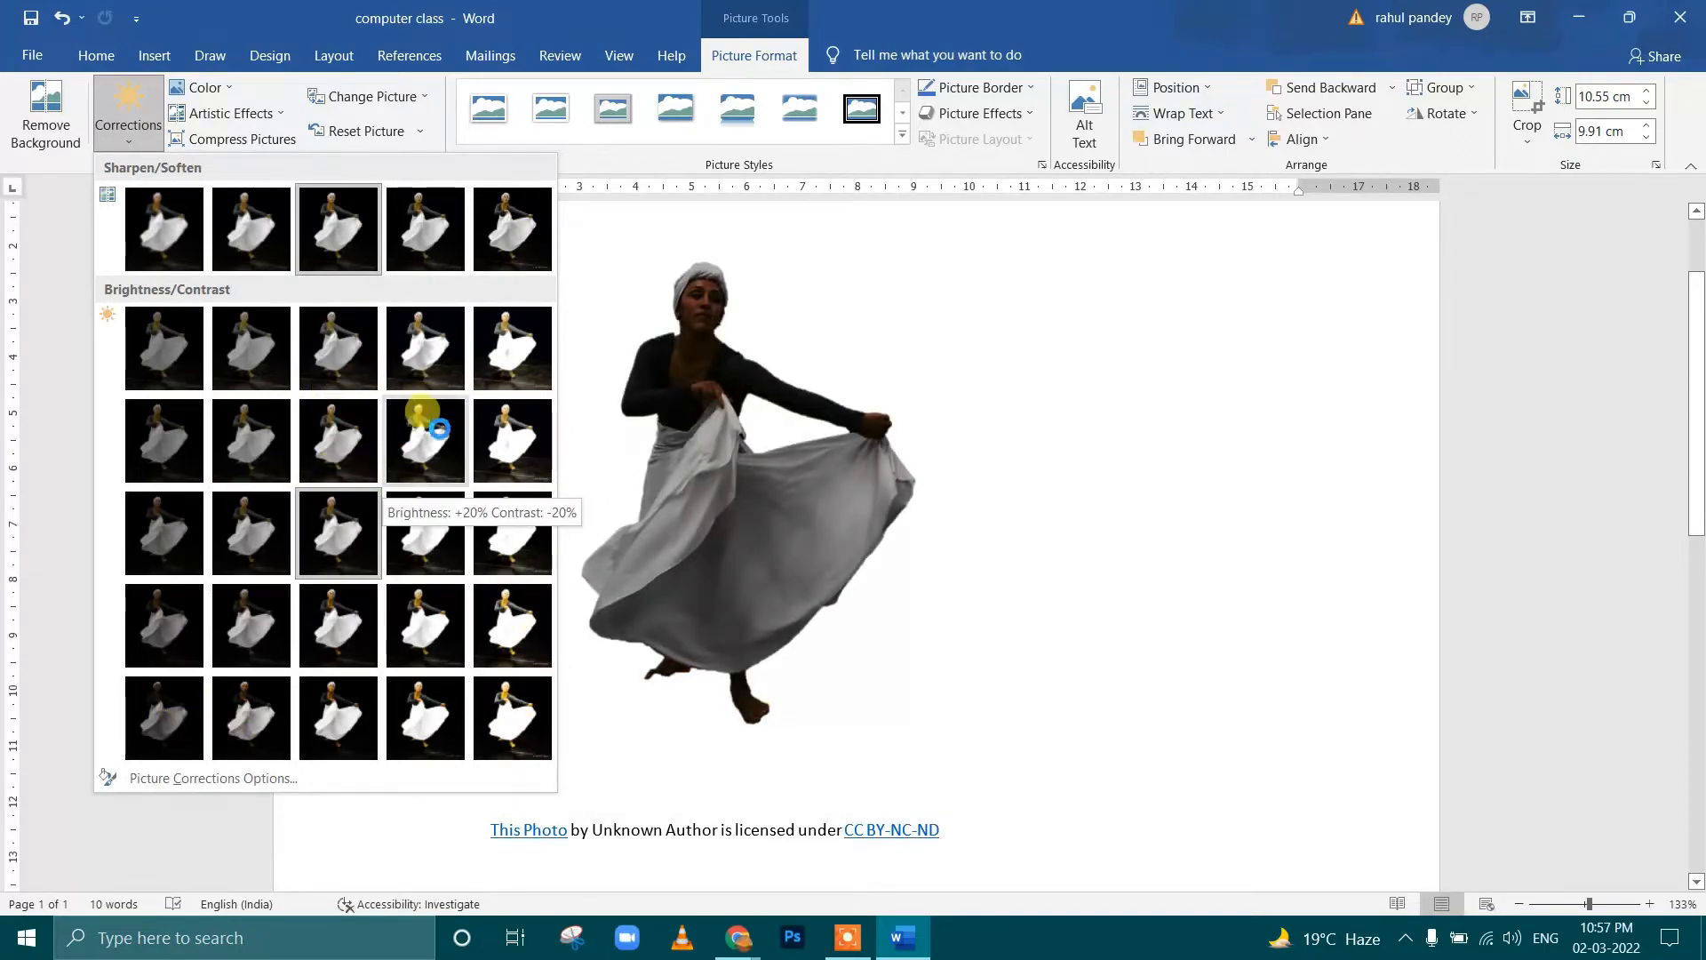
left_click(325, 355)
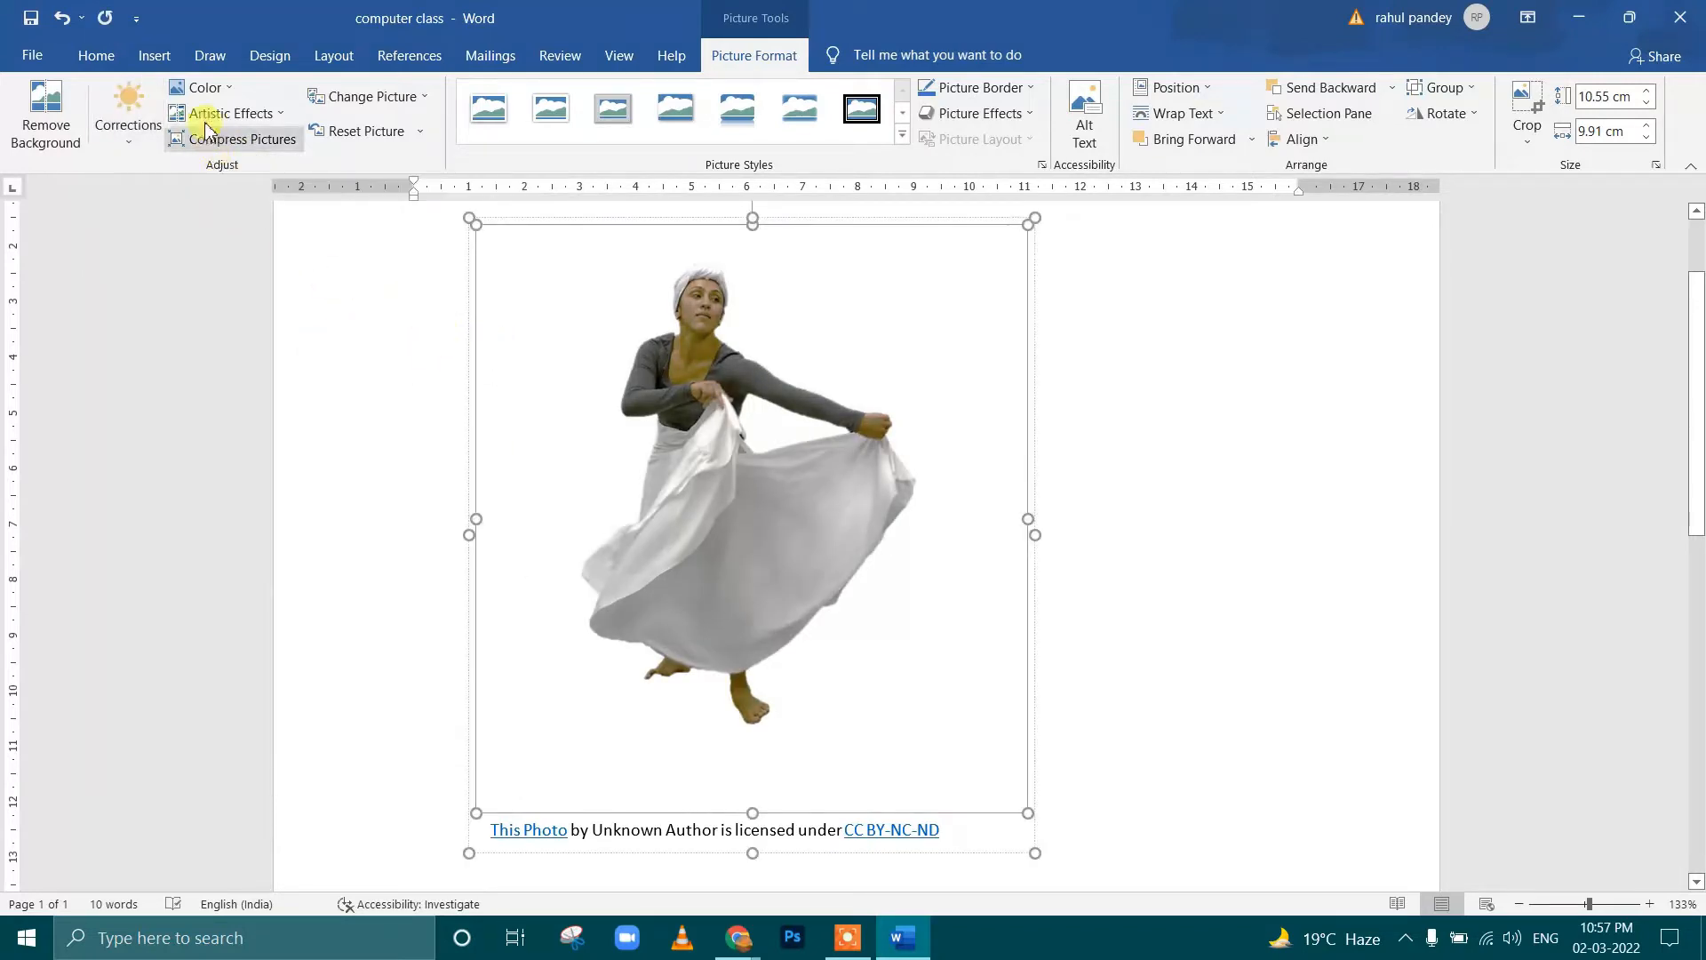
left_click(201, 87)
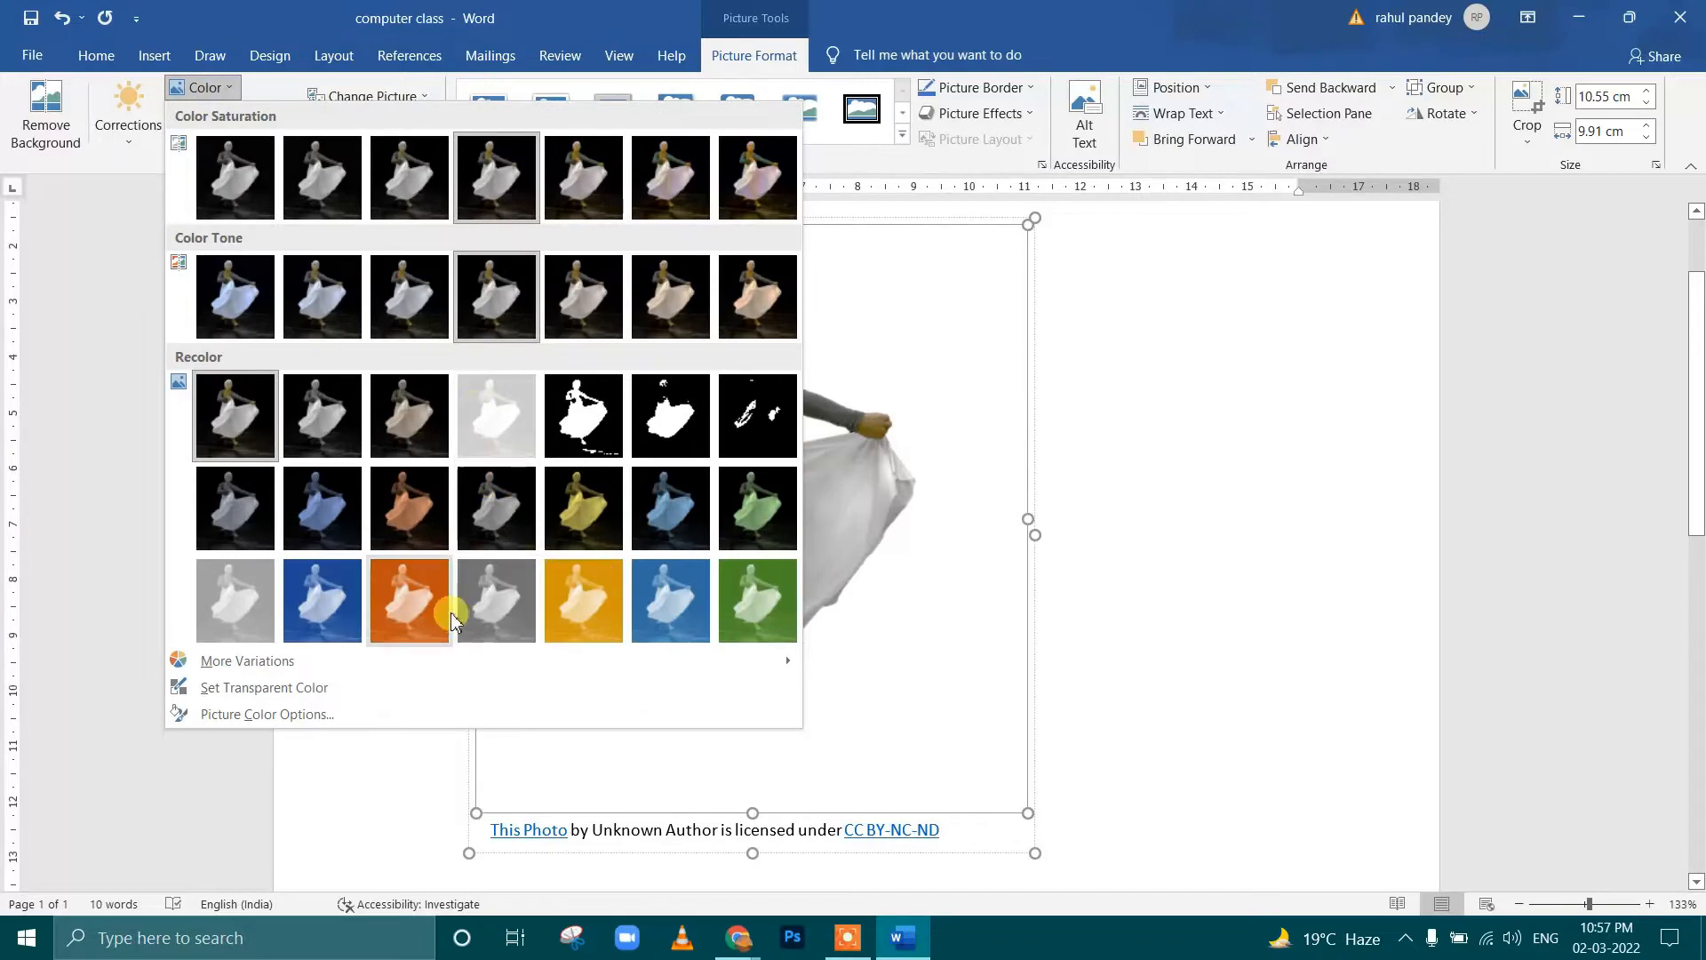
left_click(578, 601)
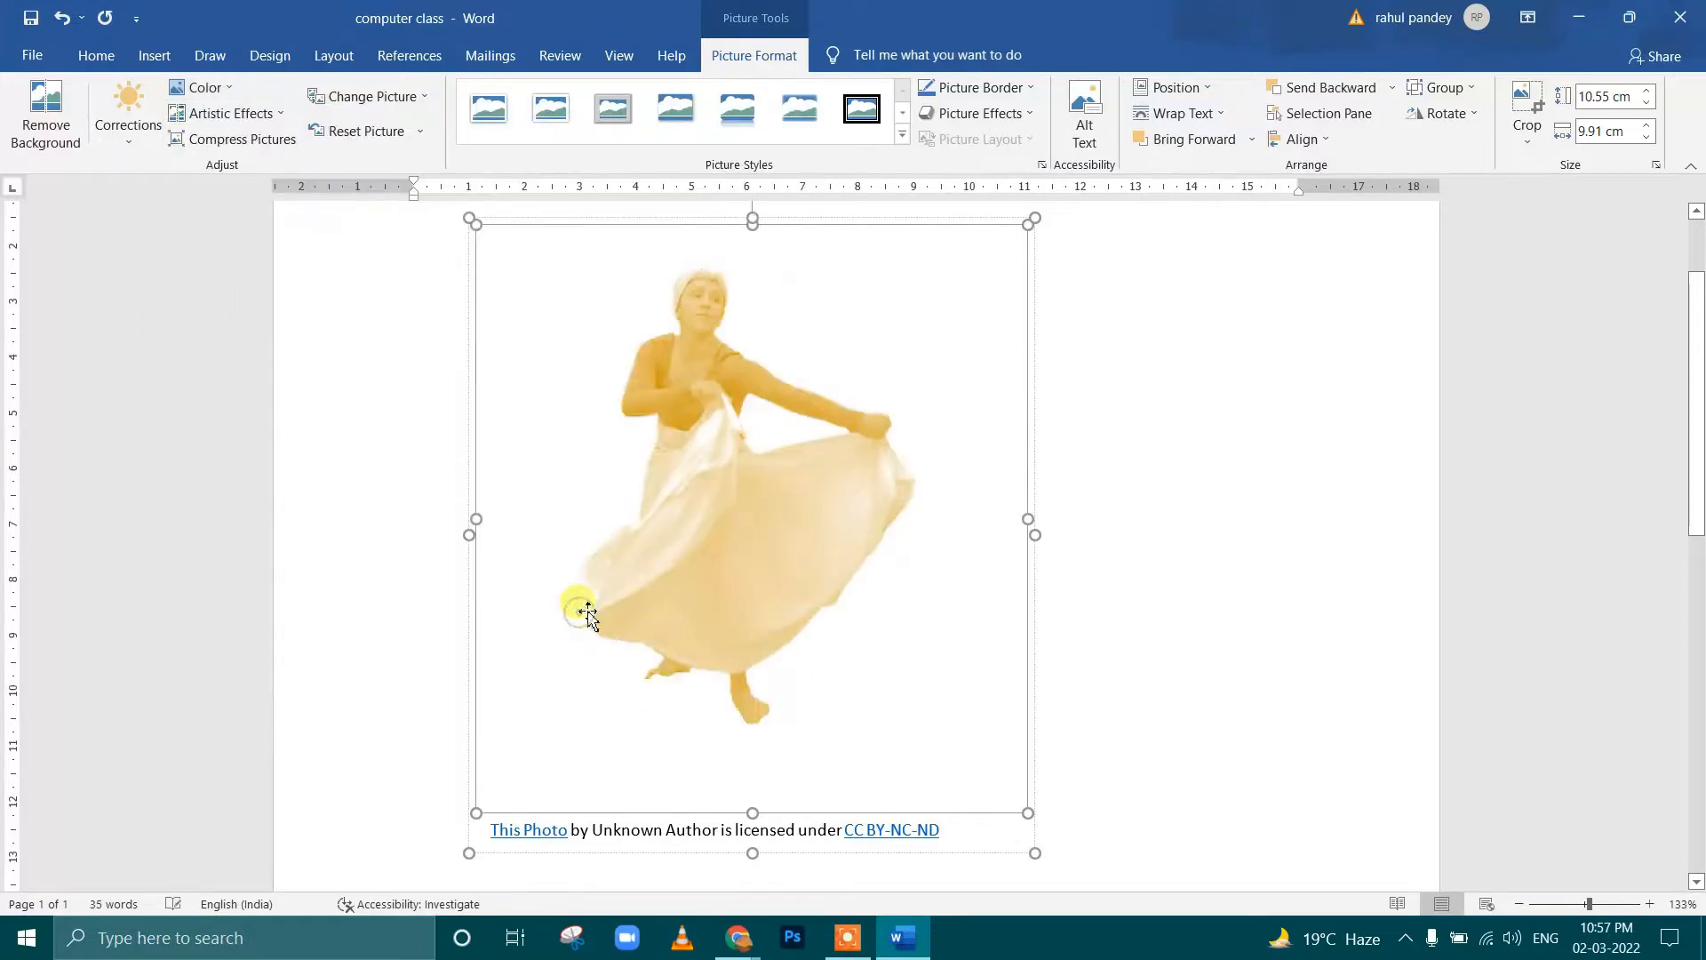
Browse the artistic effects, choosing the no-effect option, and check the available sources for changing the picture
left_click(233, 113)
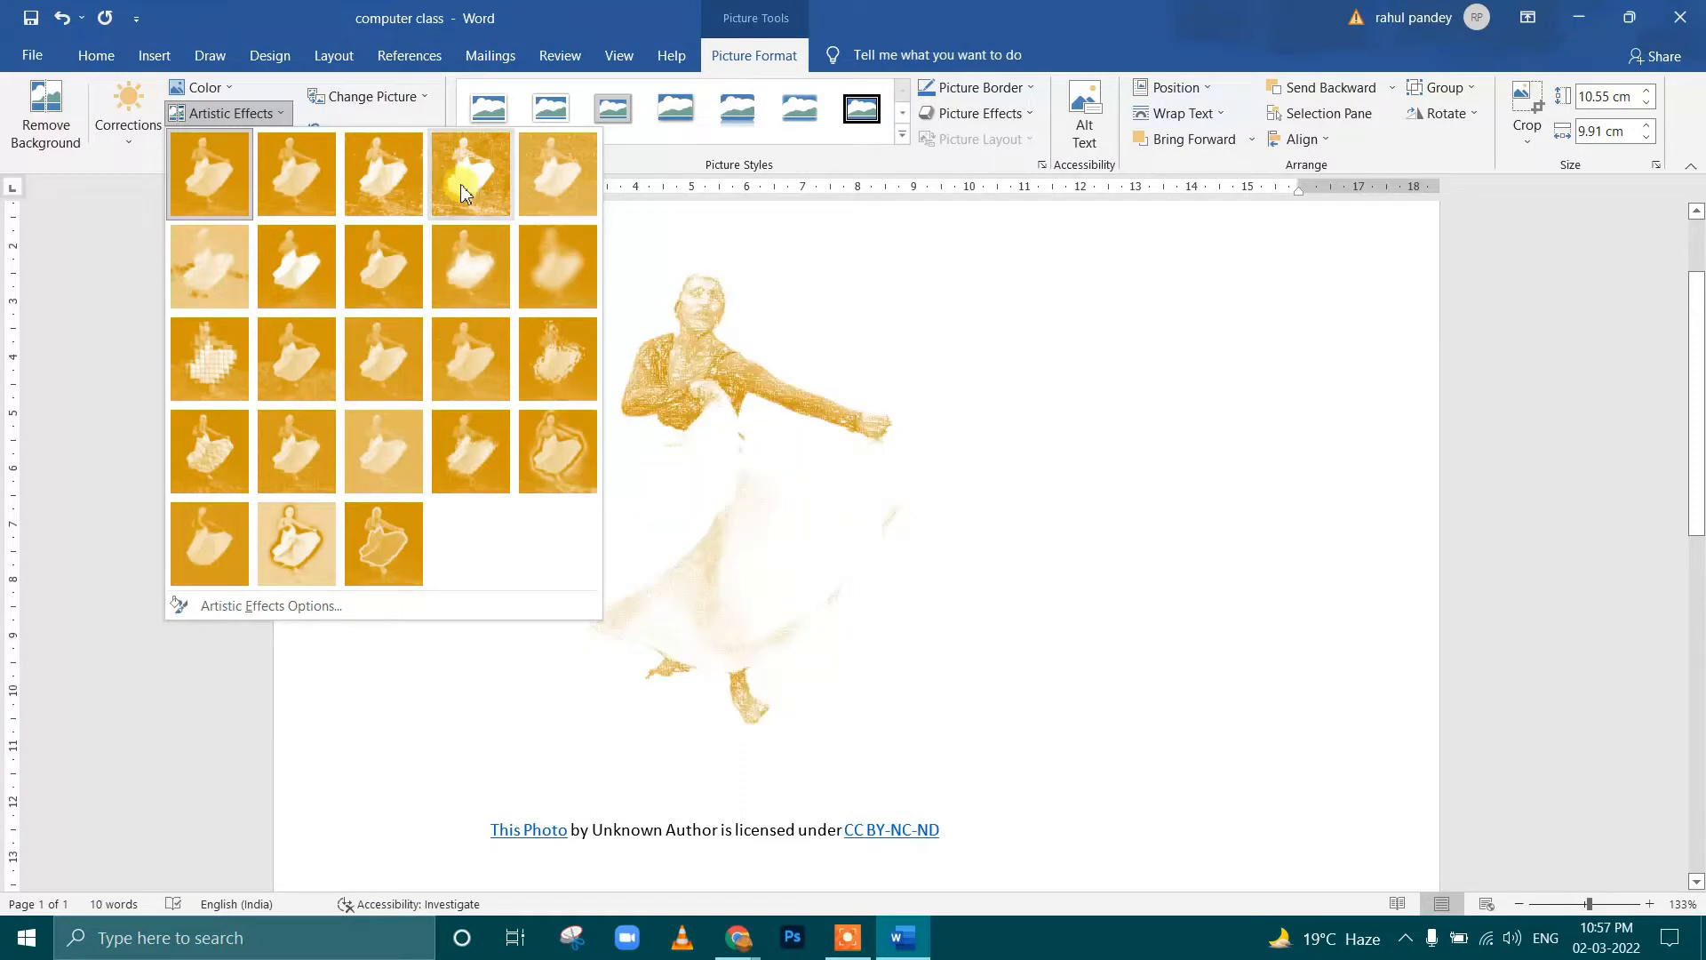
left_click(212, 203)
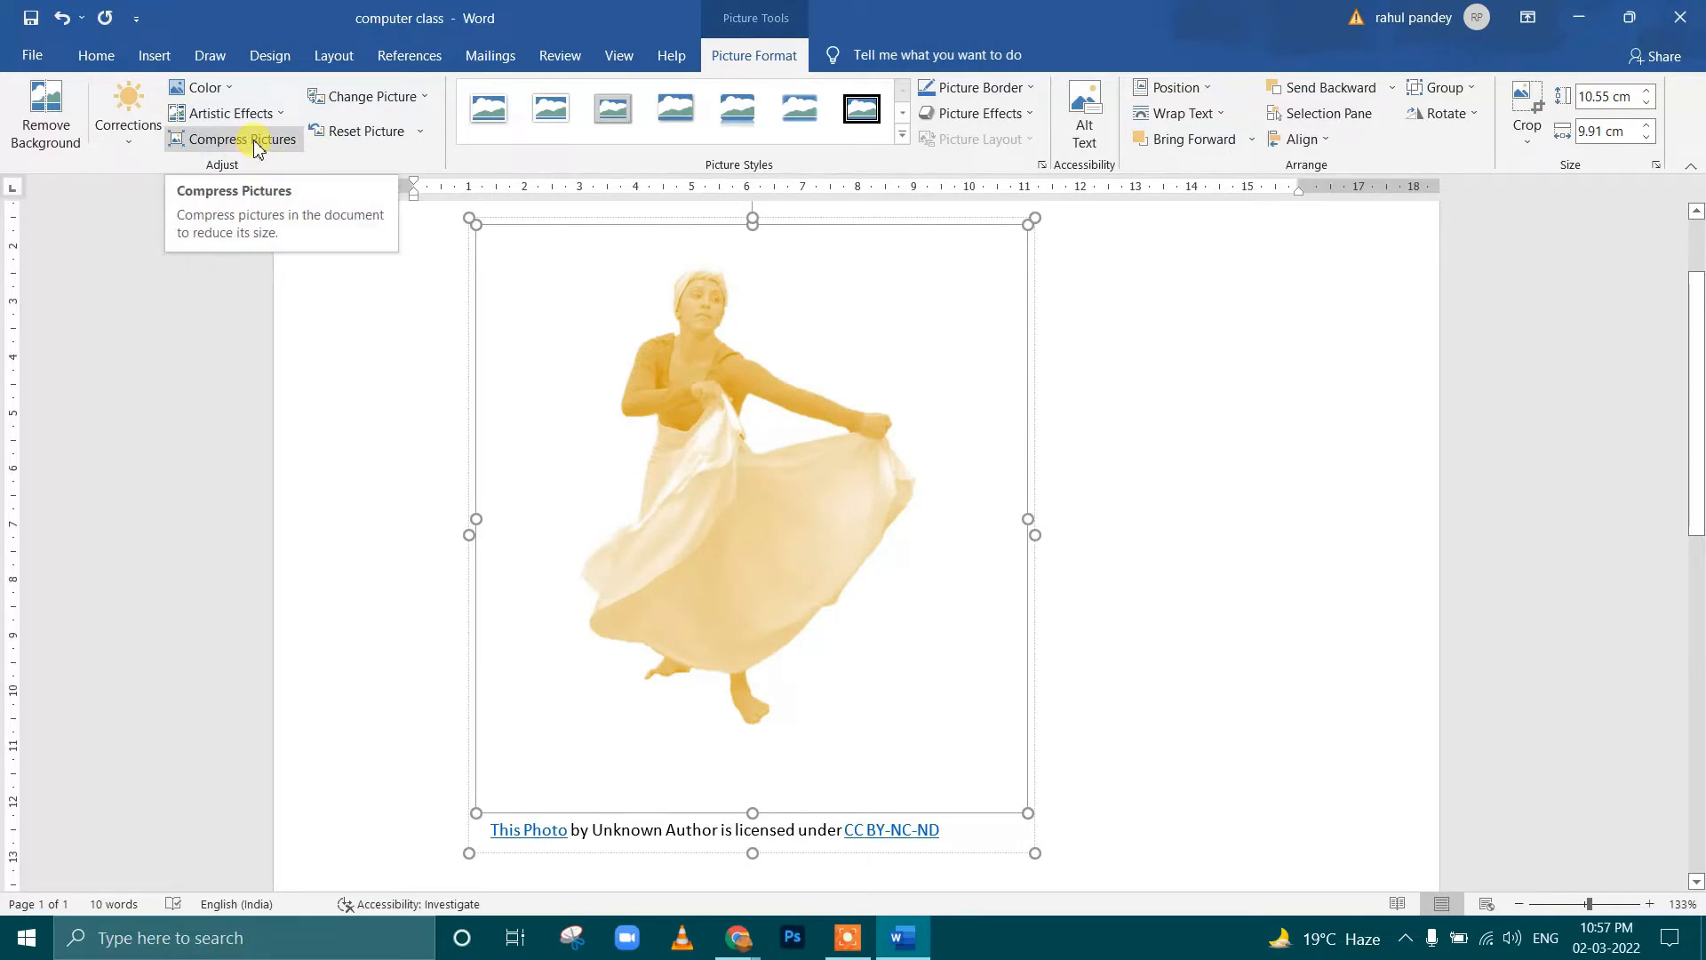
left_click(423, 106)
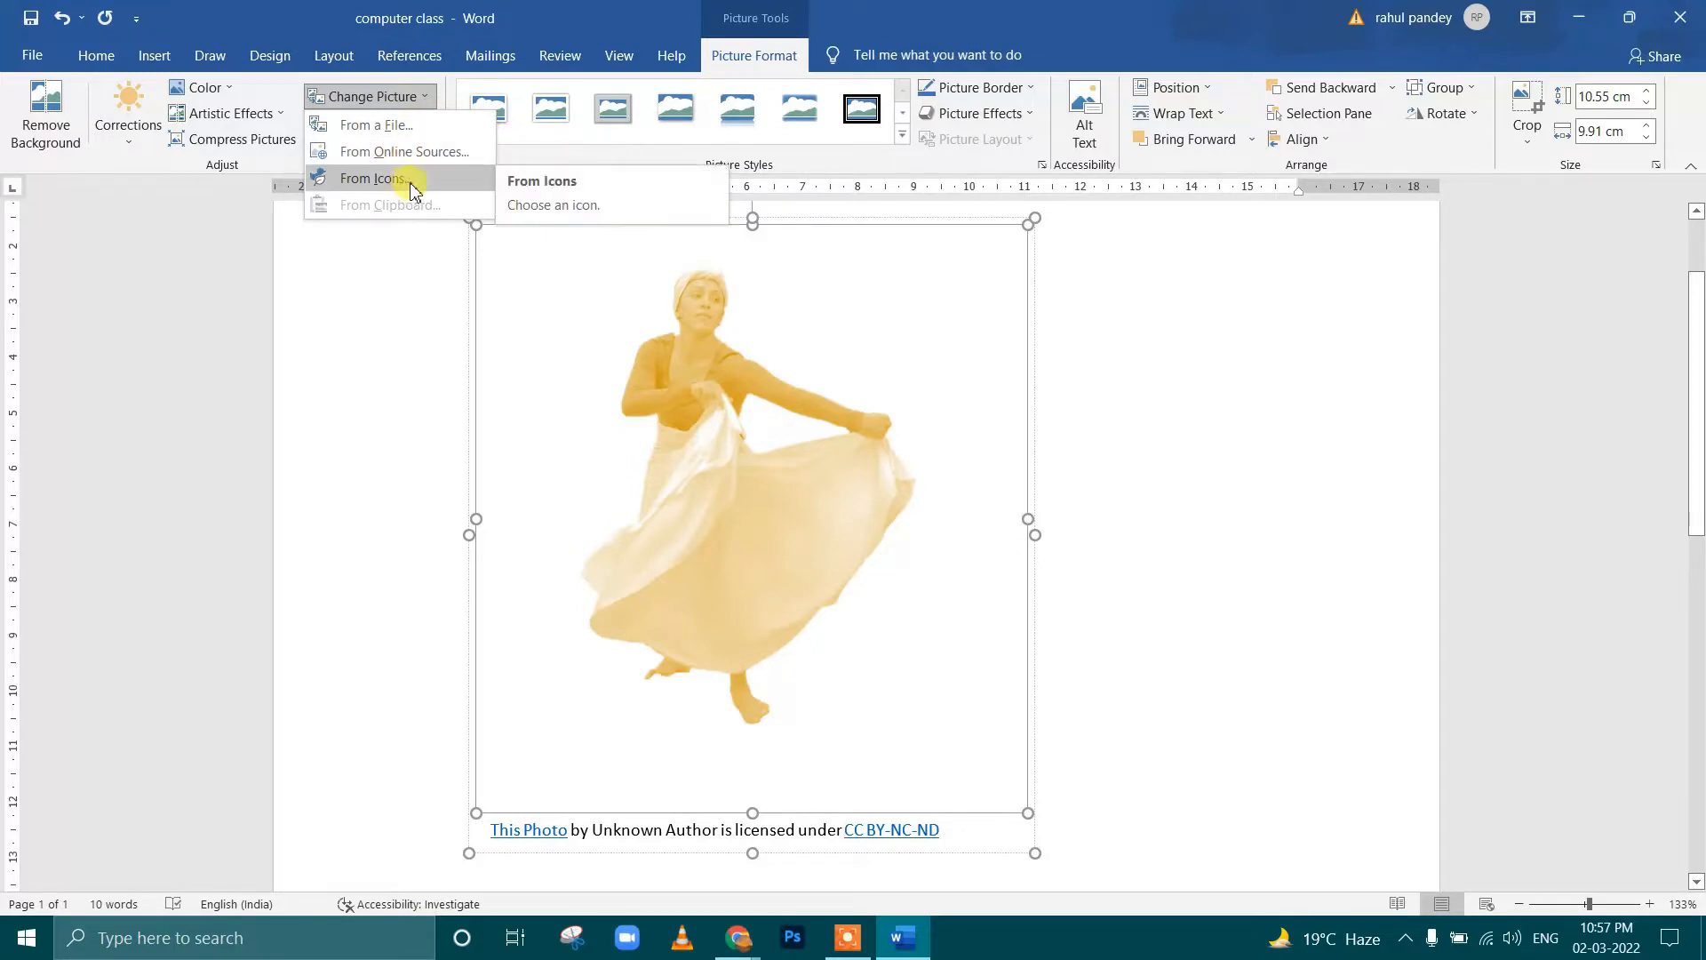
left_click(590, 355)
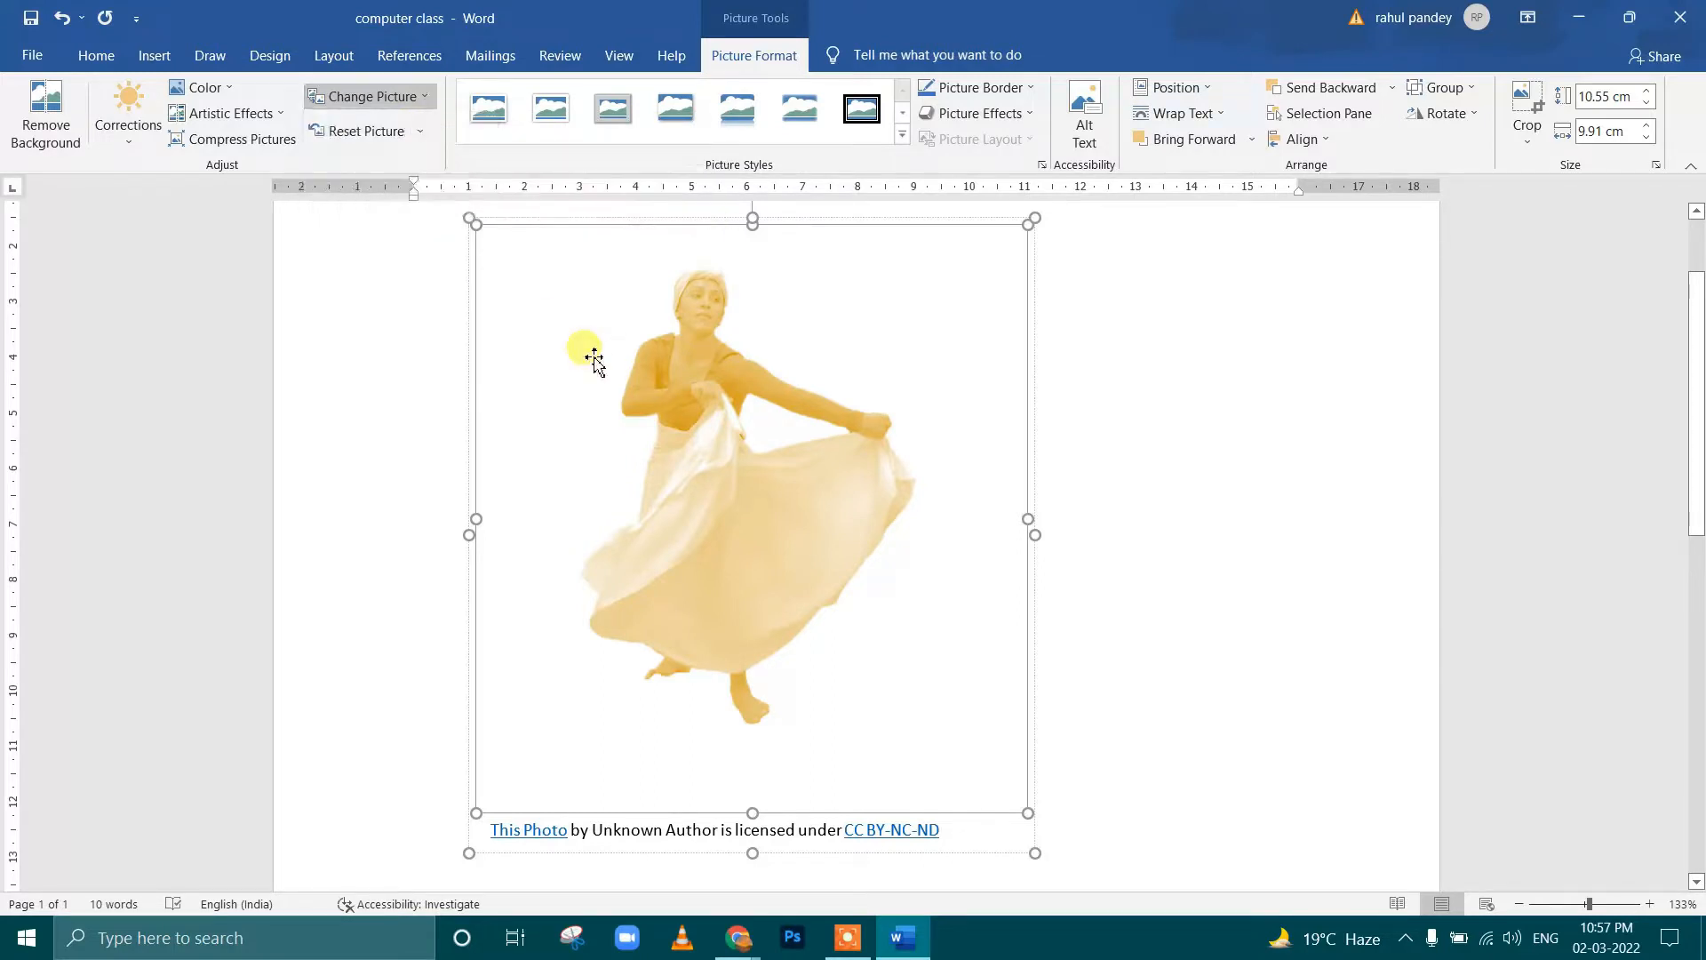
Reset all formatting changes on the dancer picture and give it the white matte frame picture style
left_click(403, 140)
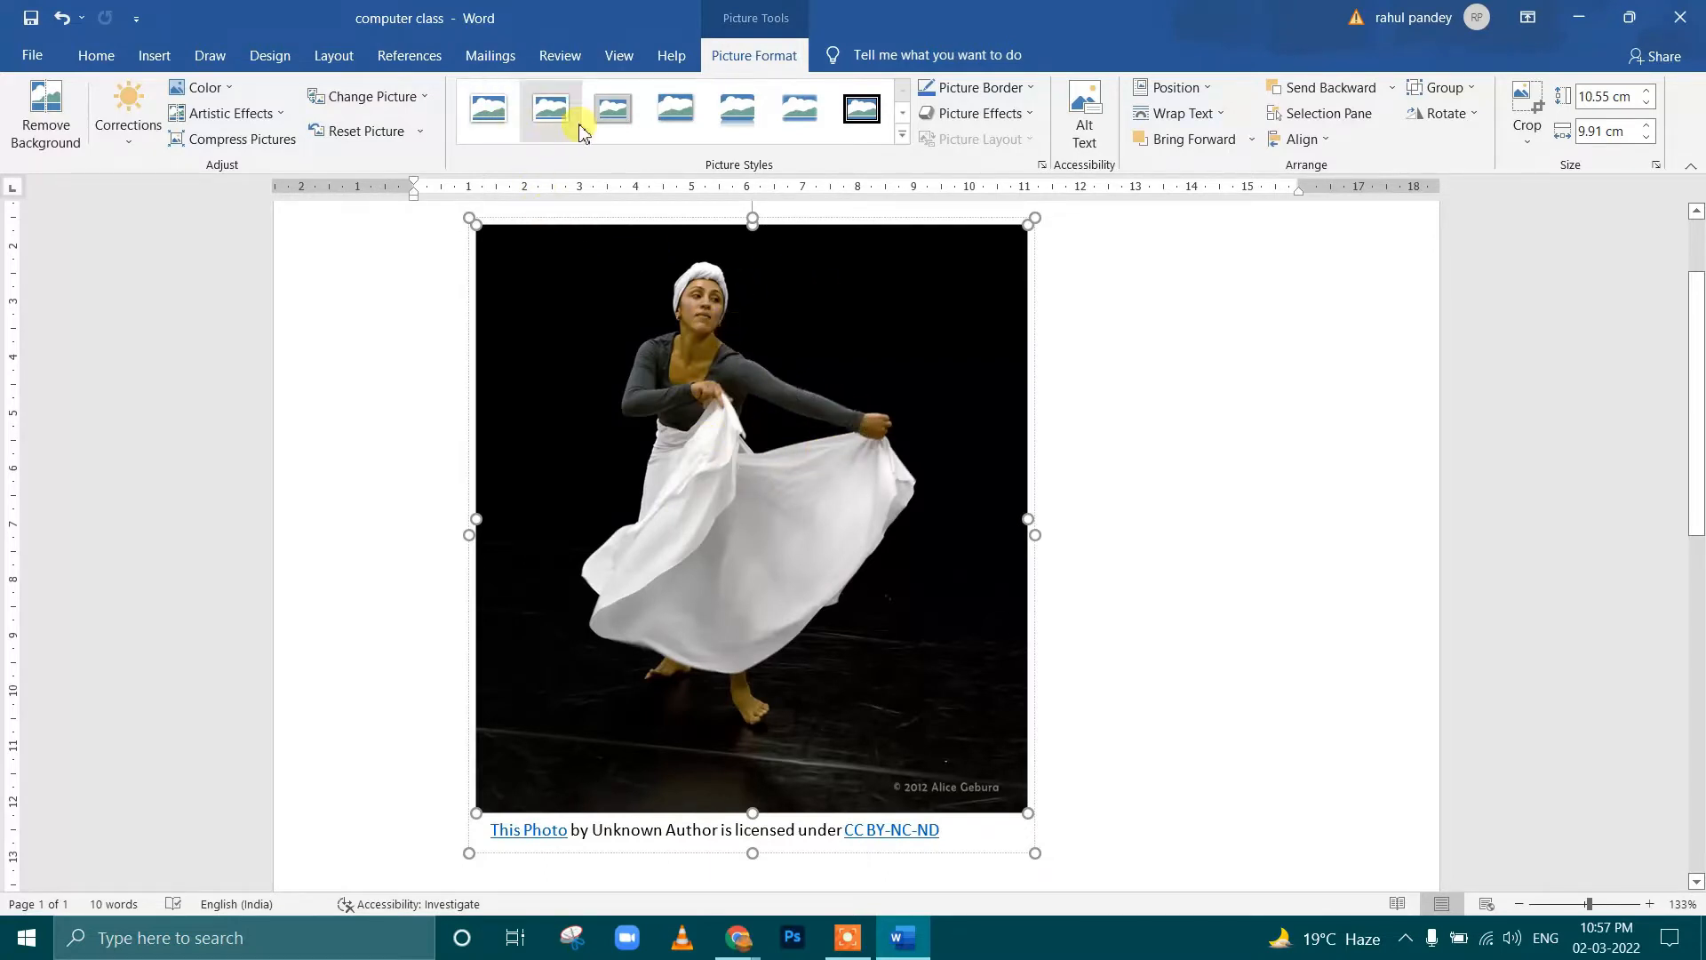
left_click(805, 112)
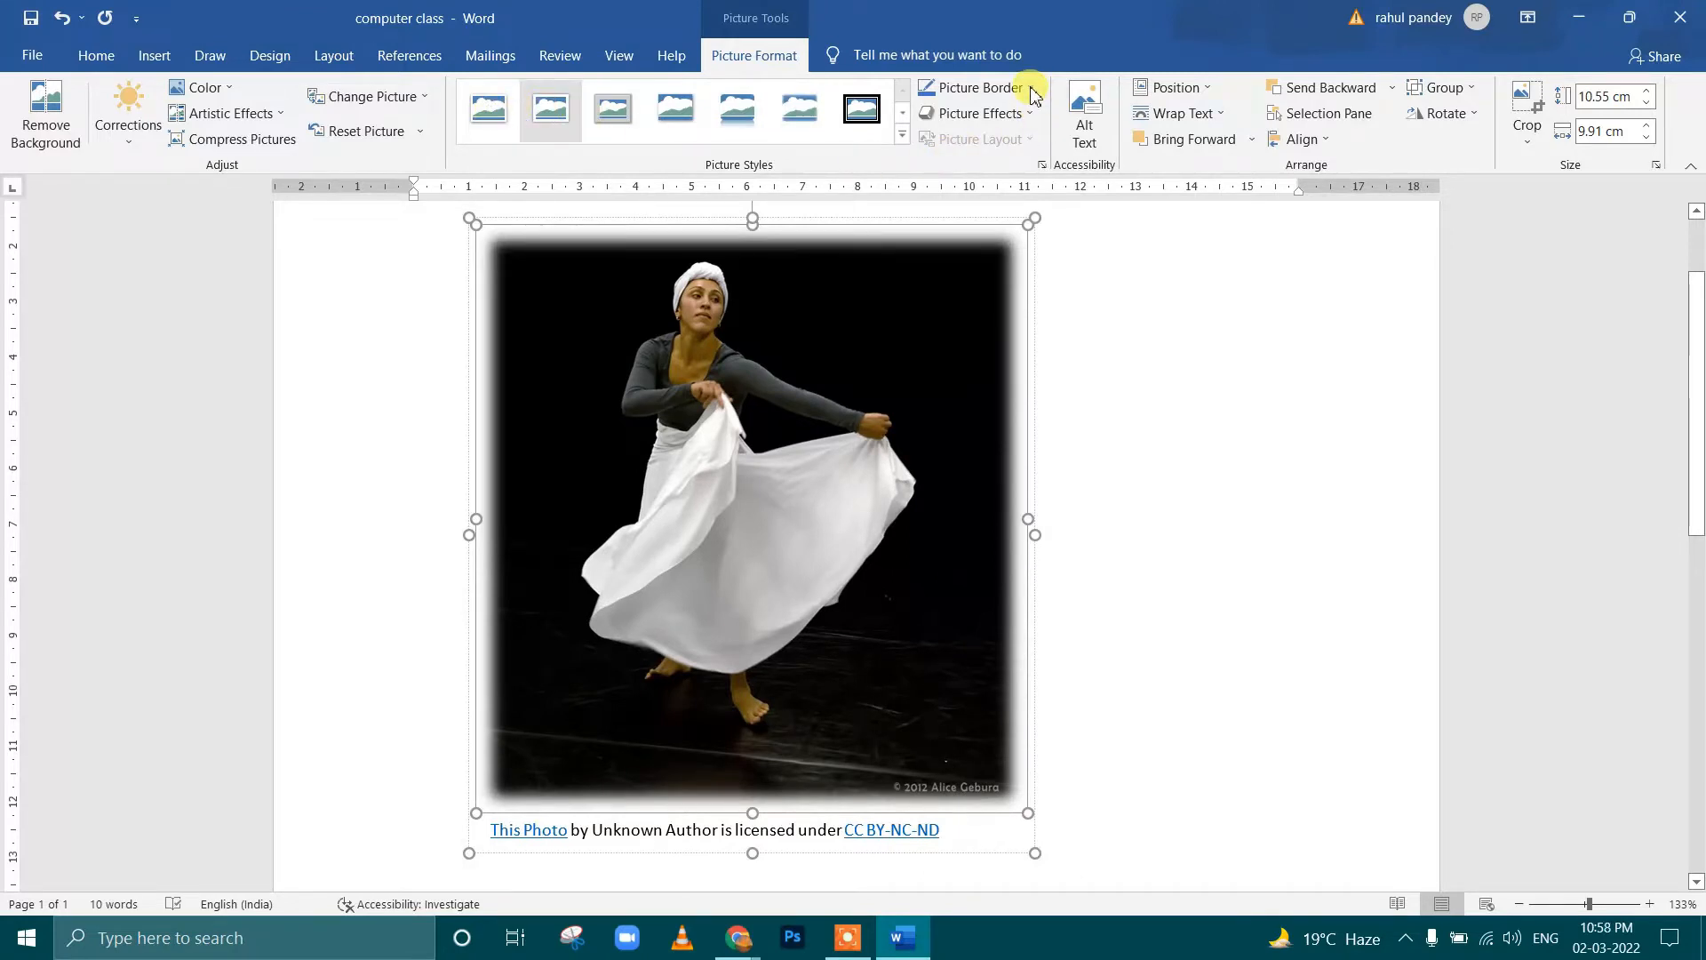
Apply a standard red border to the framed dancer picture
left_click(994, 88)
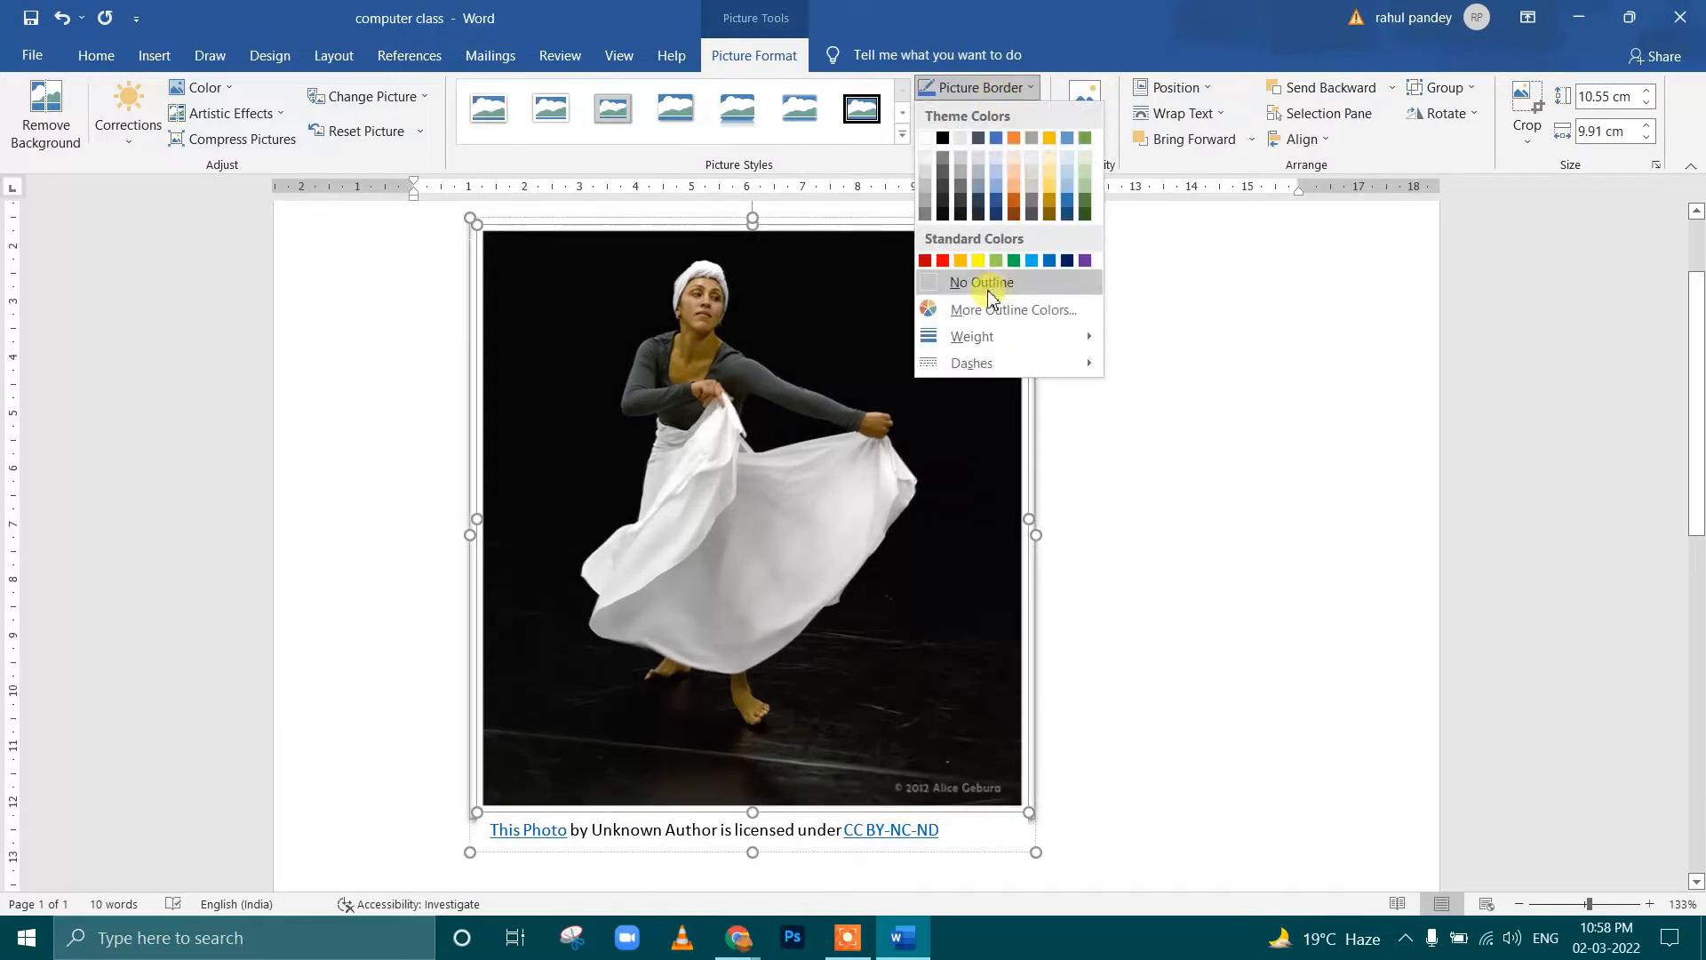
left_click(942, 261)
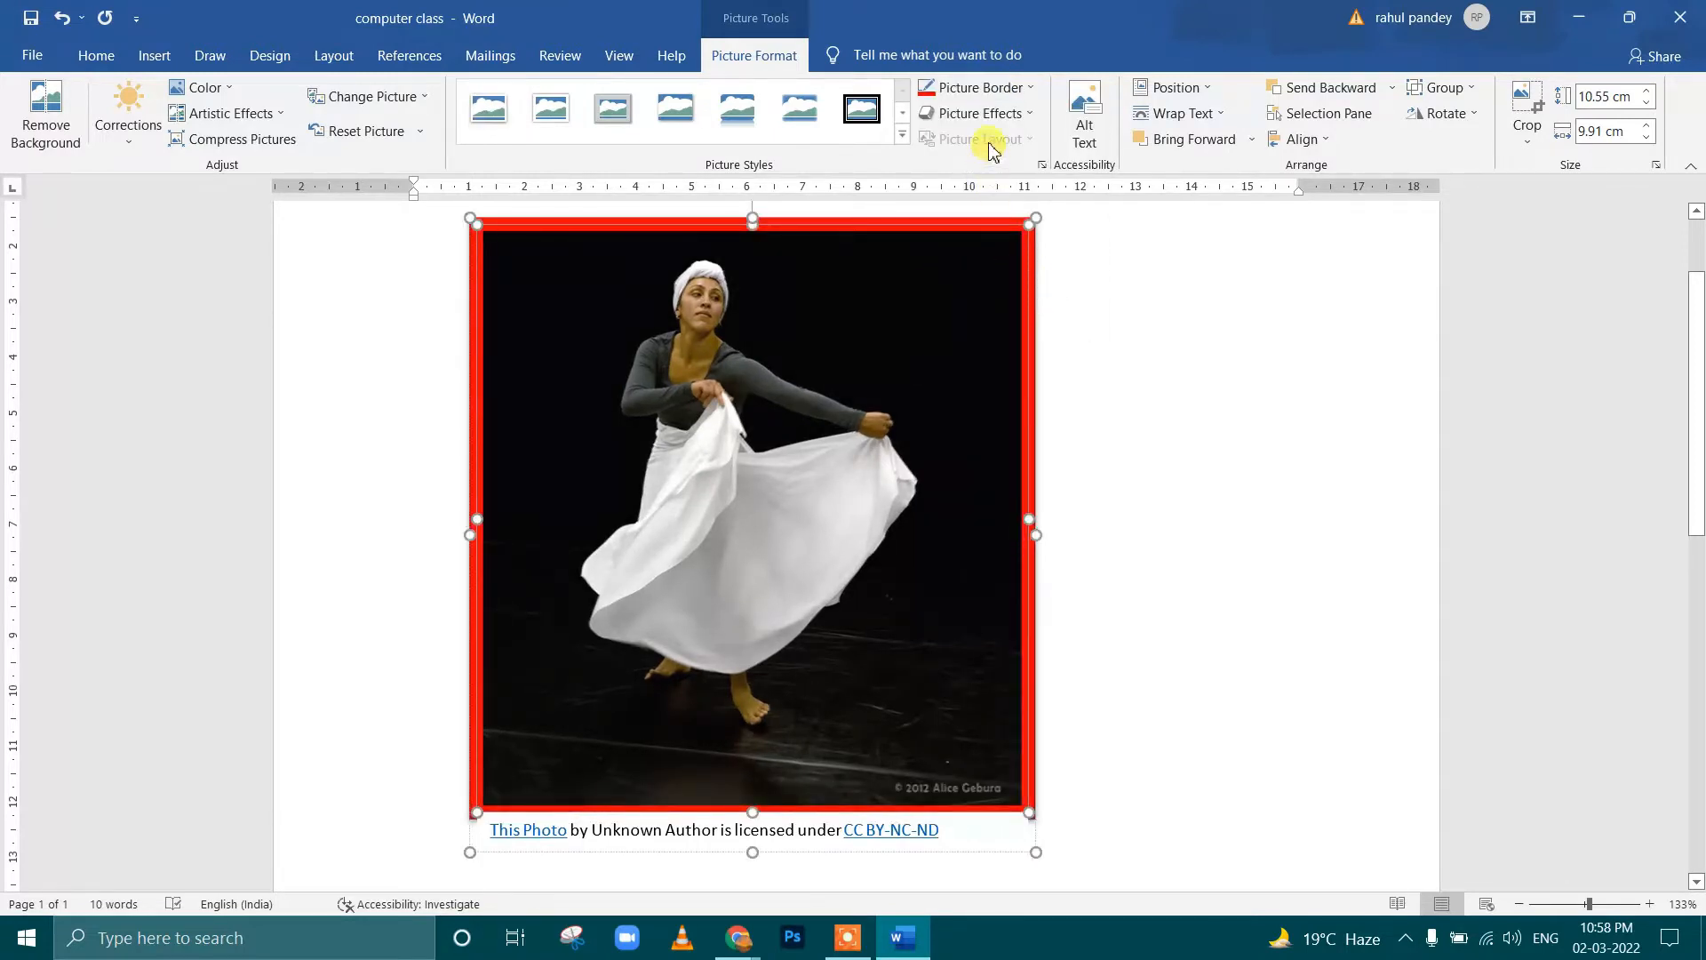
left_click(997, 87)
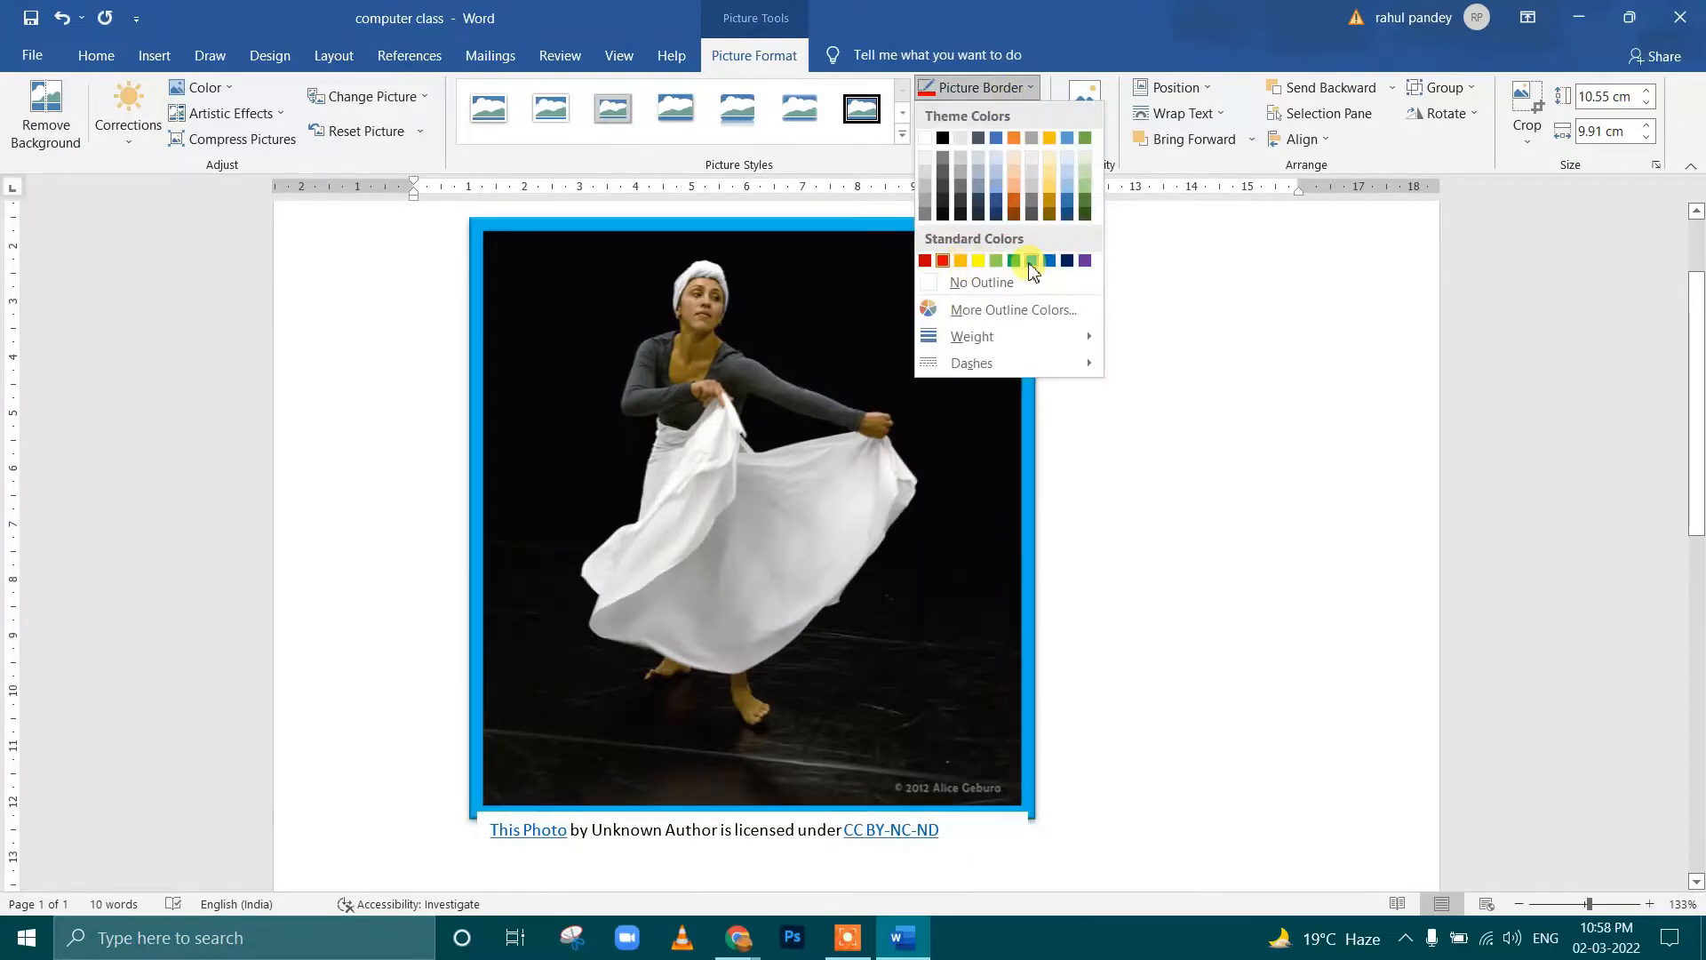
left_click(943, 262)
left_click(1008, 92)
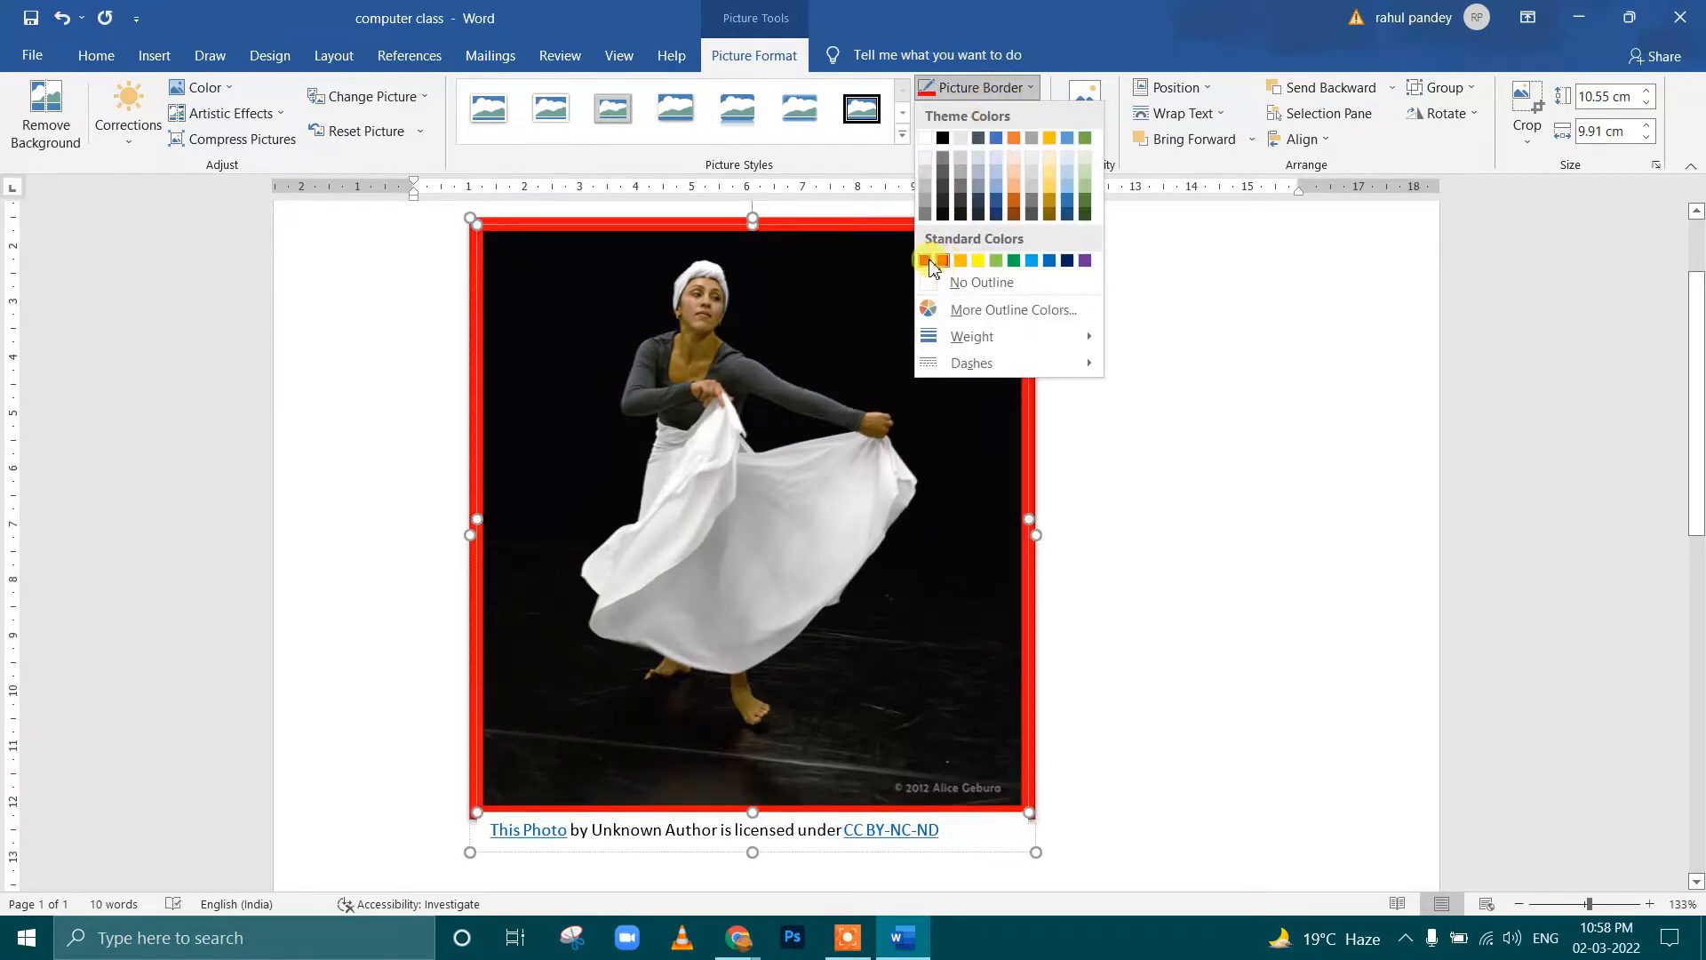
left_click(1149, 272)
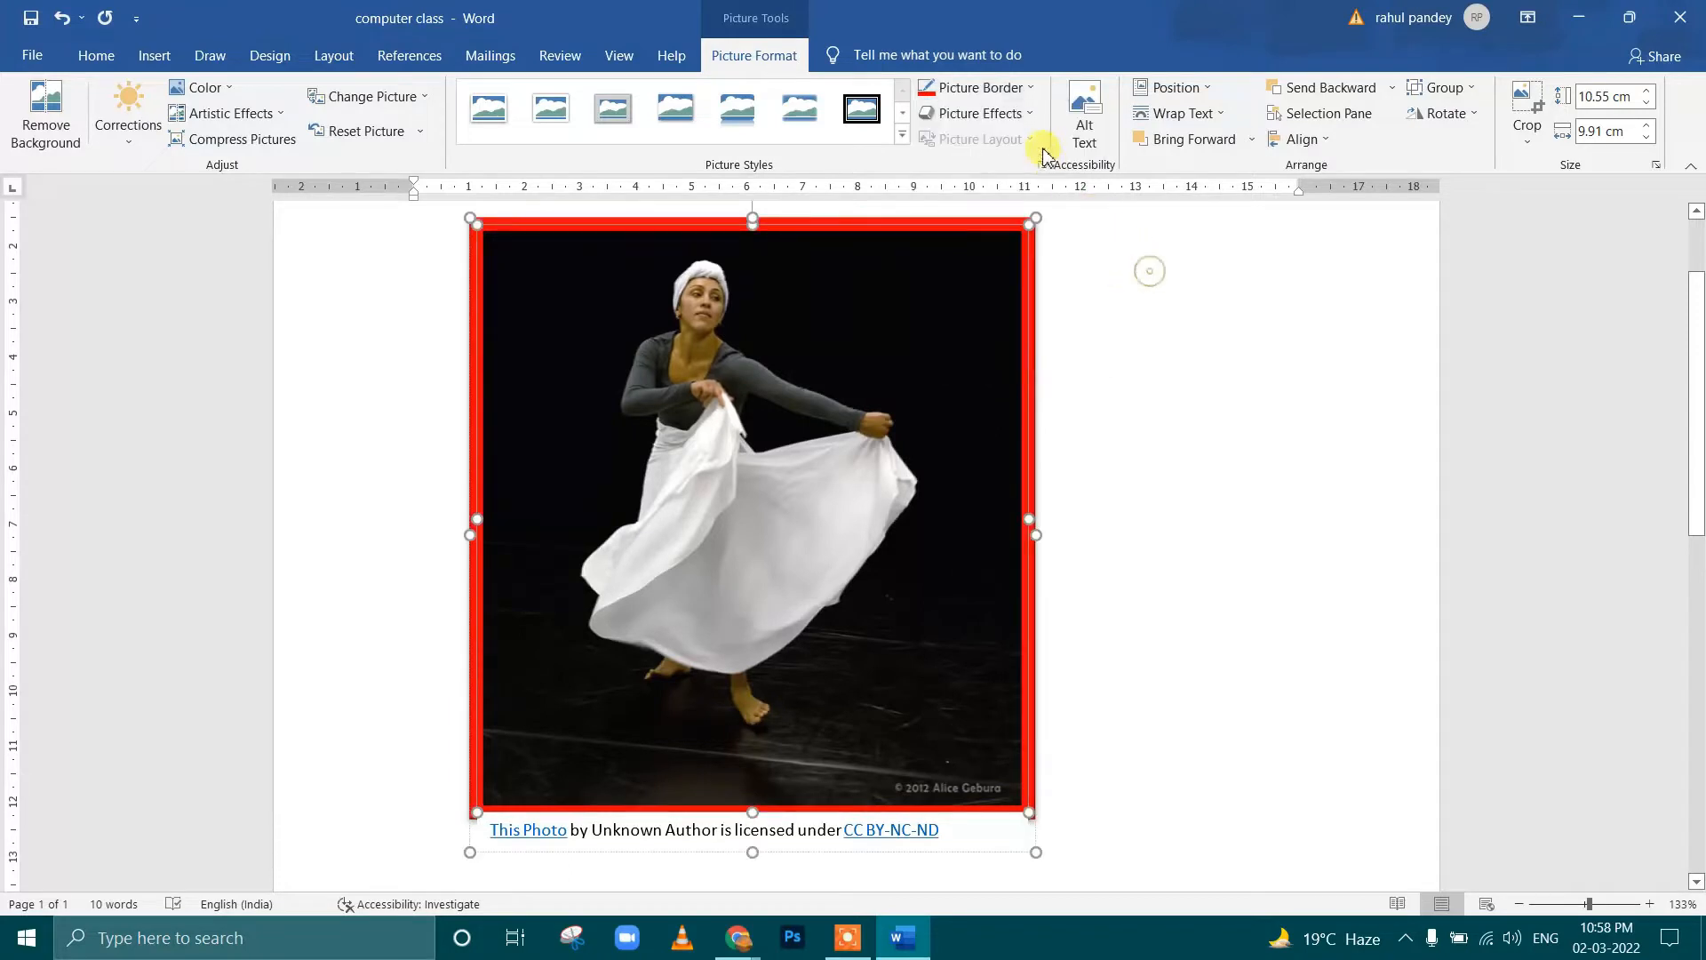
Apply the last preset effect, with 3-D perspective and shadow, to the dancer picture and check its 3-D format options
left_click(1027, 115)
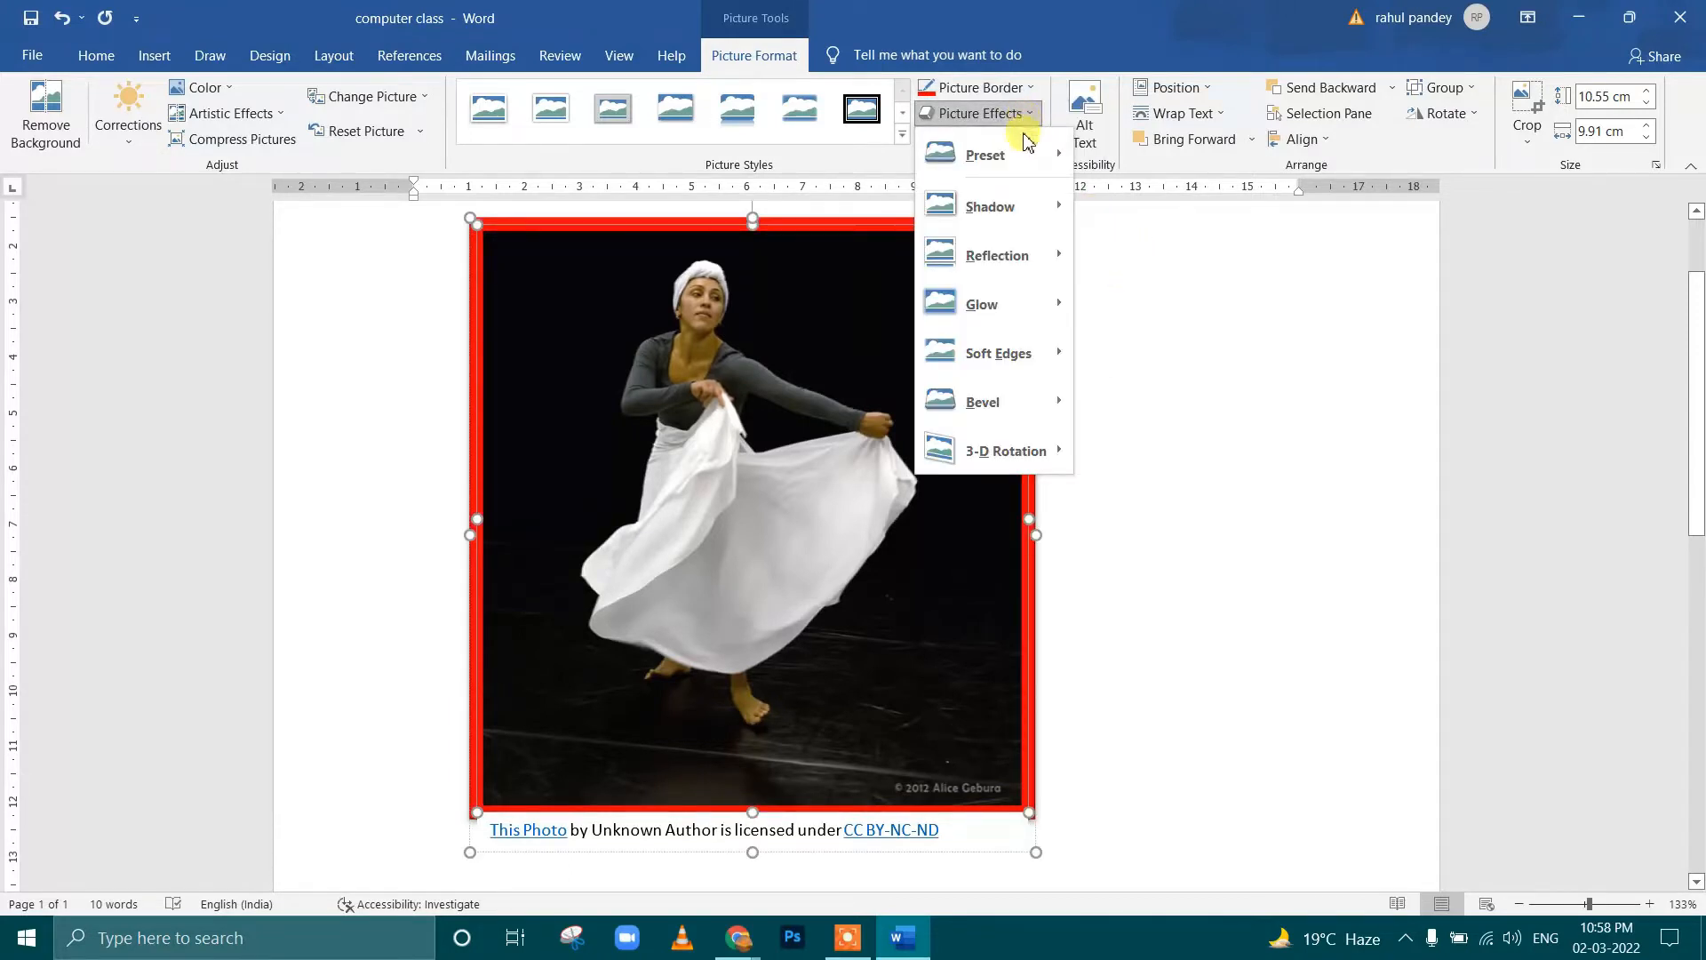
mouse_move(1022, 158)
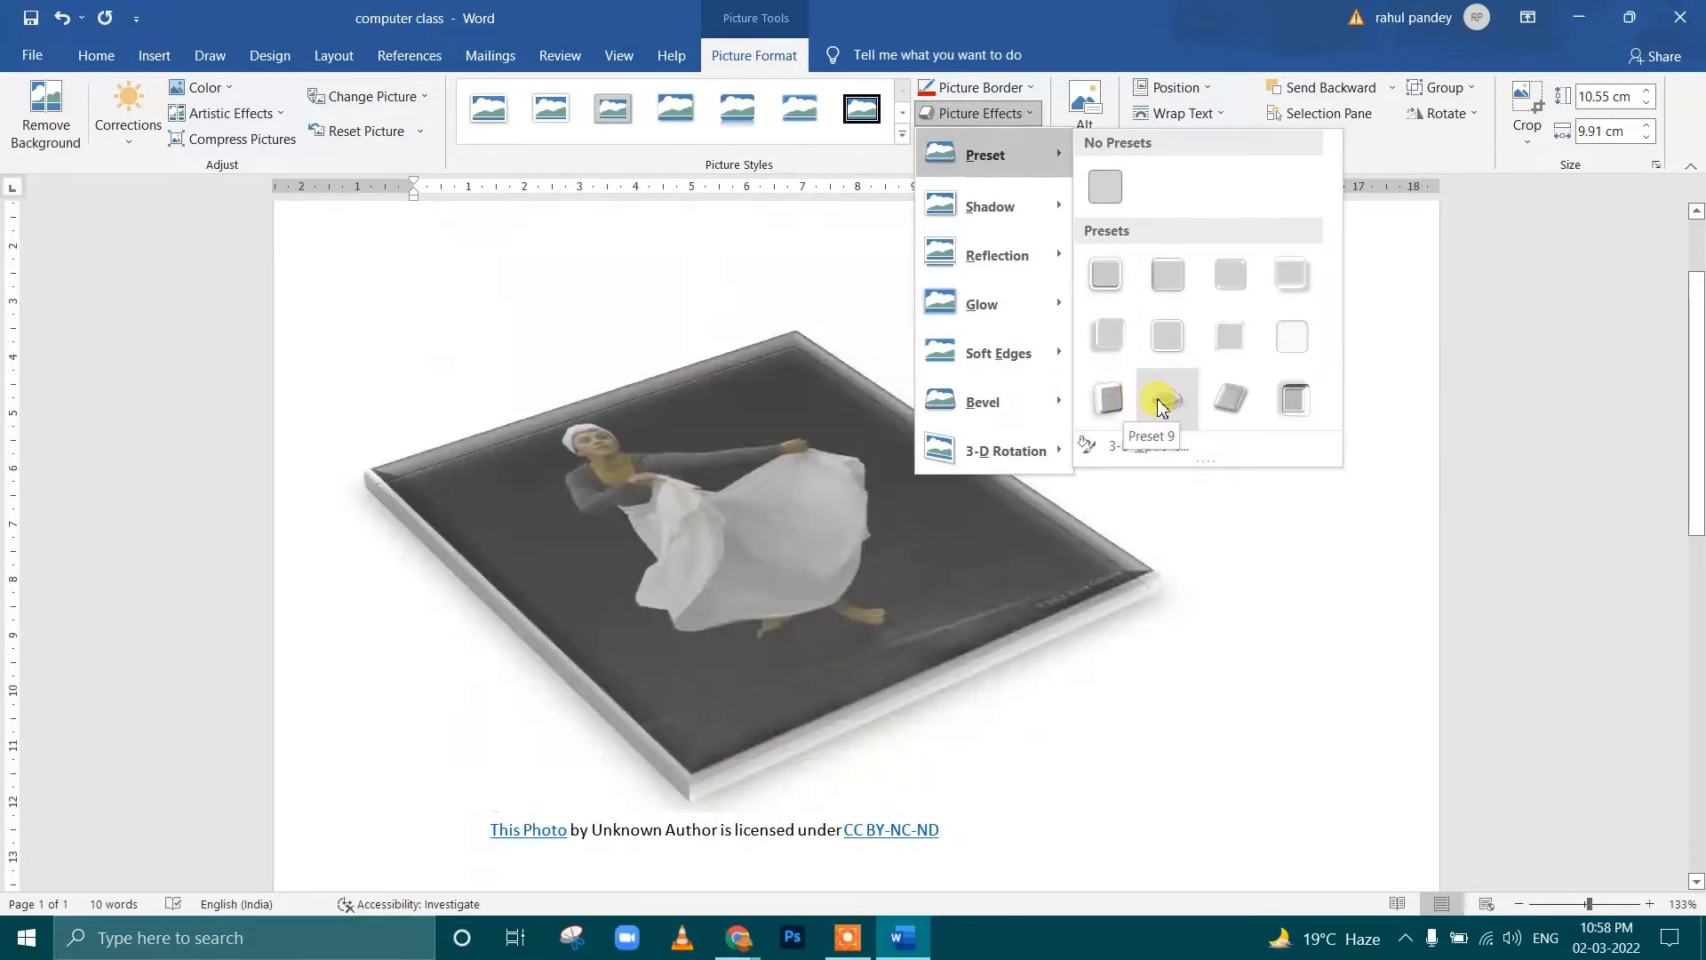
left_click(1306, 405)
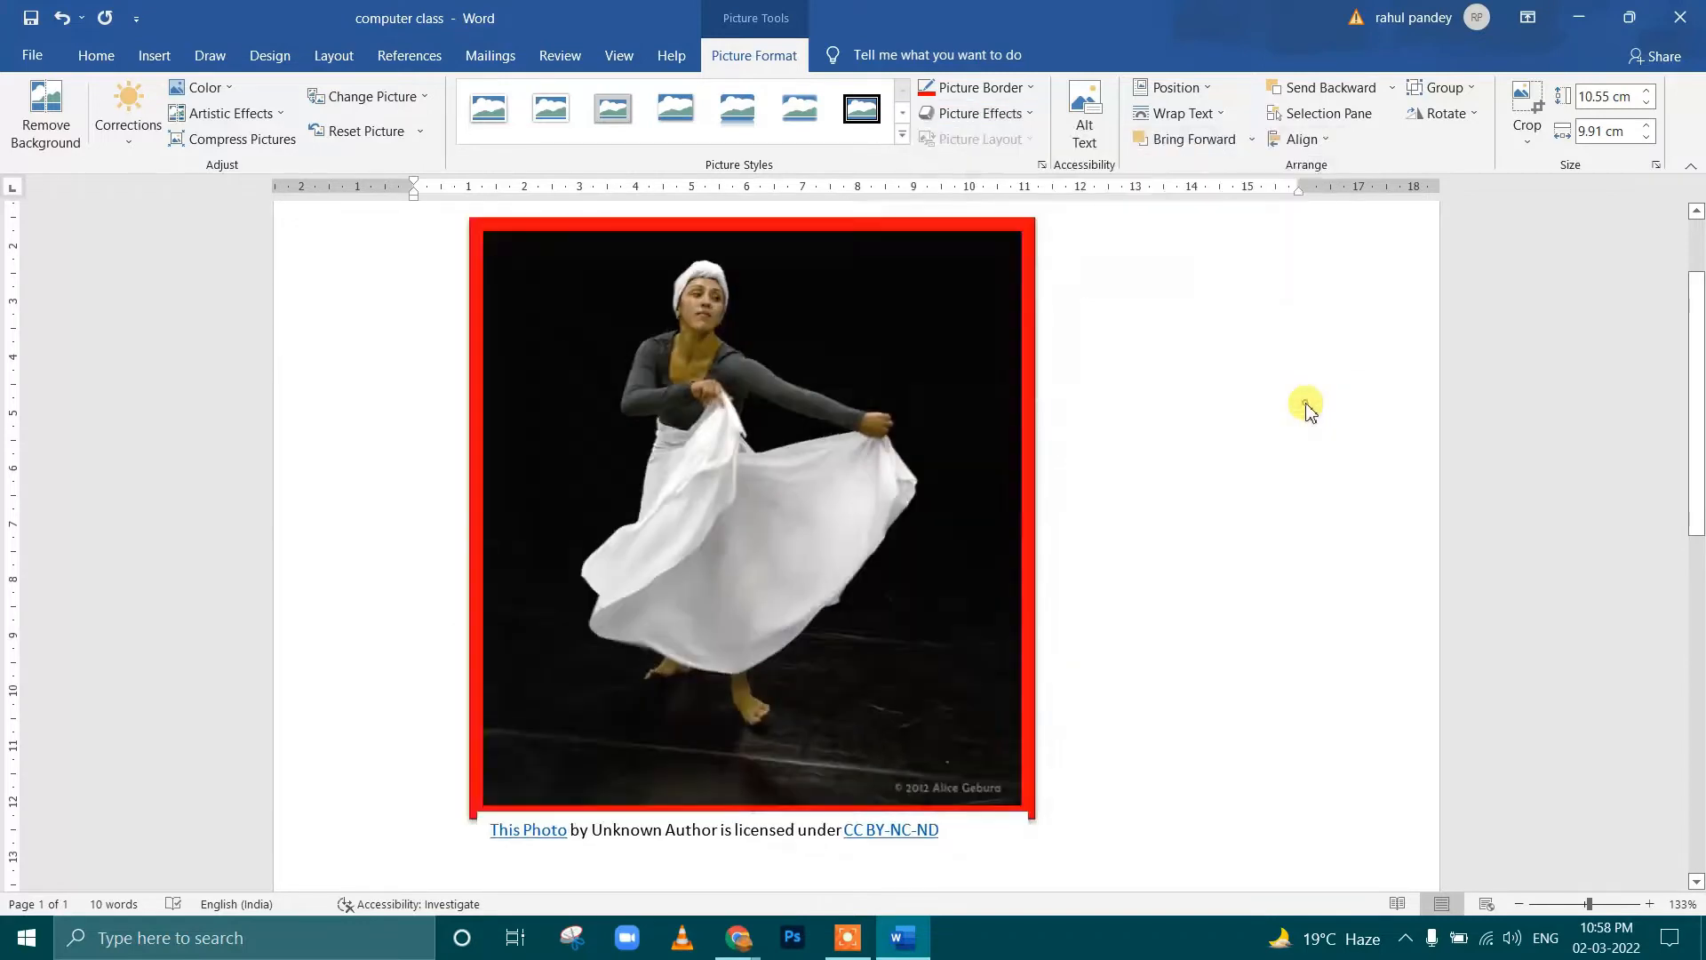
left_click(1004, 113)
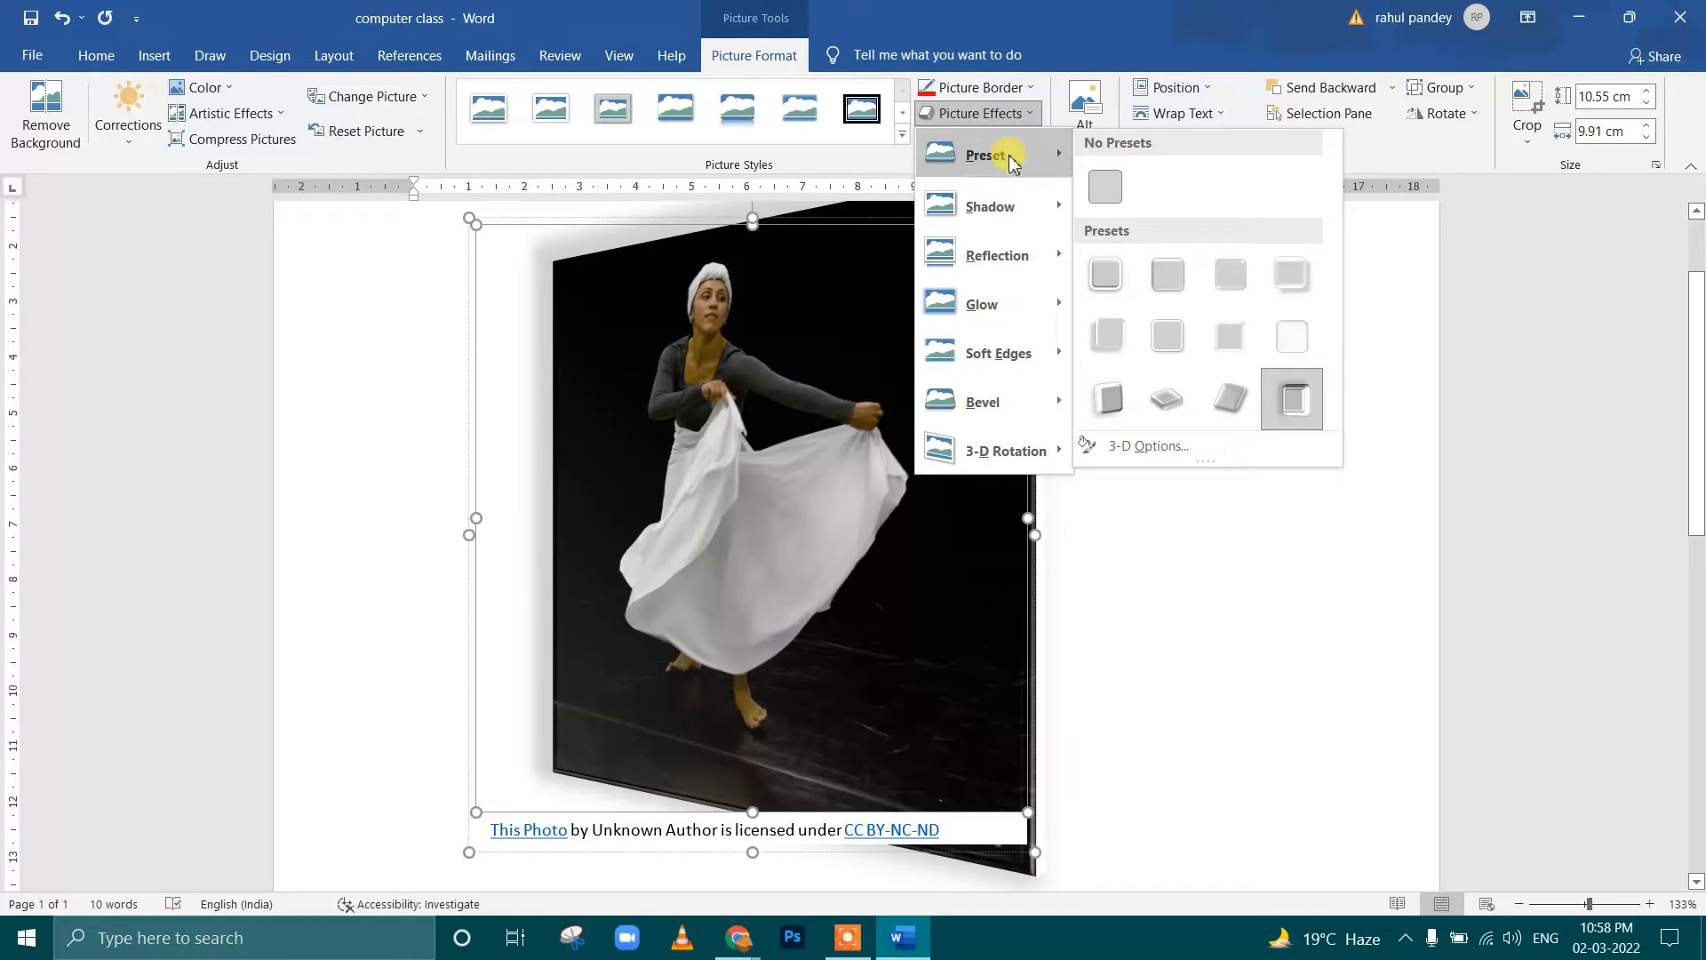
left_click(1148, 446)
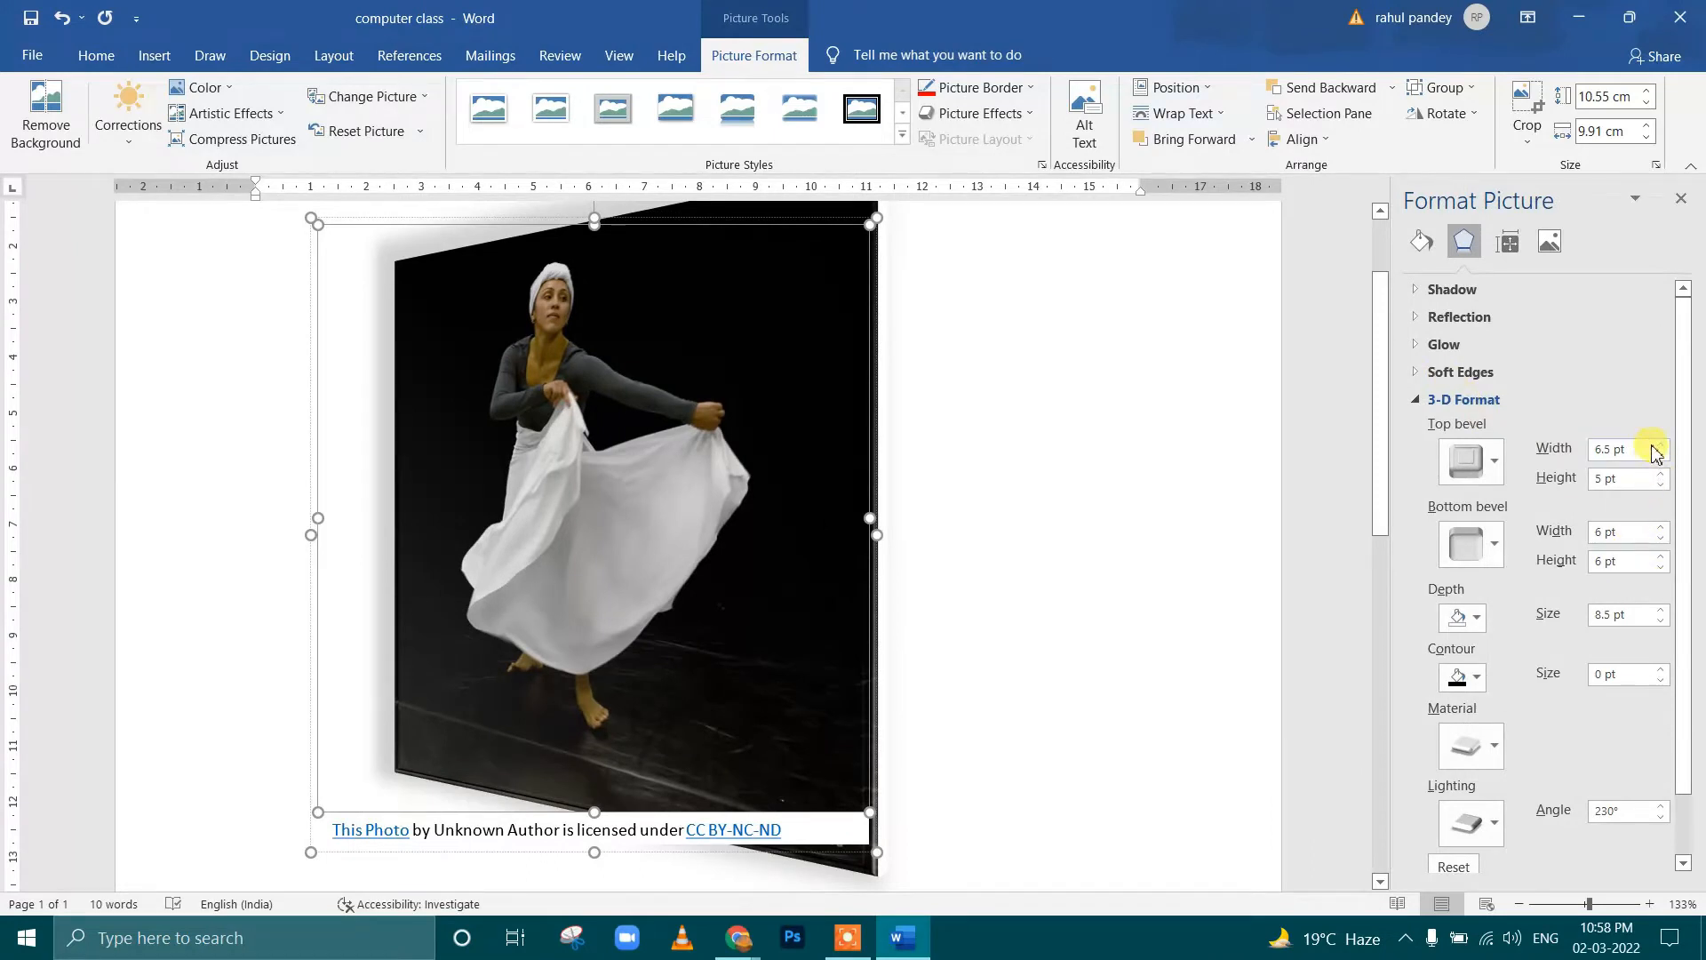
left_click(1687, 204)
Reset the dancer picture's formatting and add the first perspective shadow, cast to the picture's upper left
left_click(978, 113)
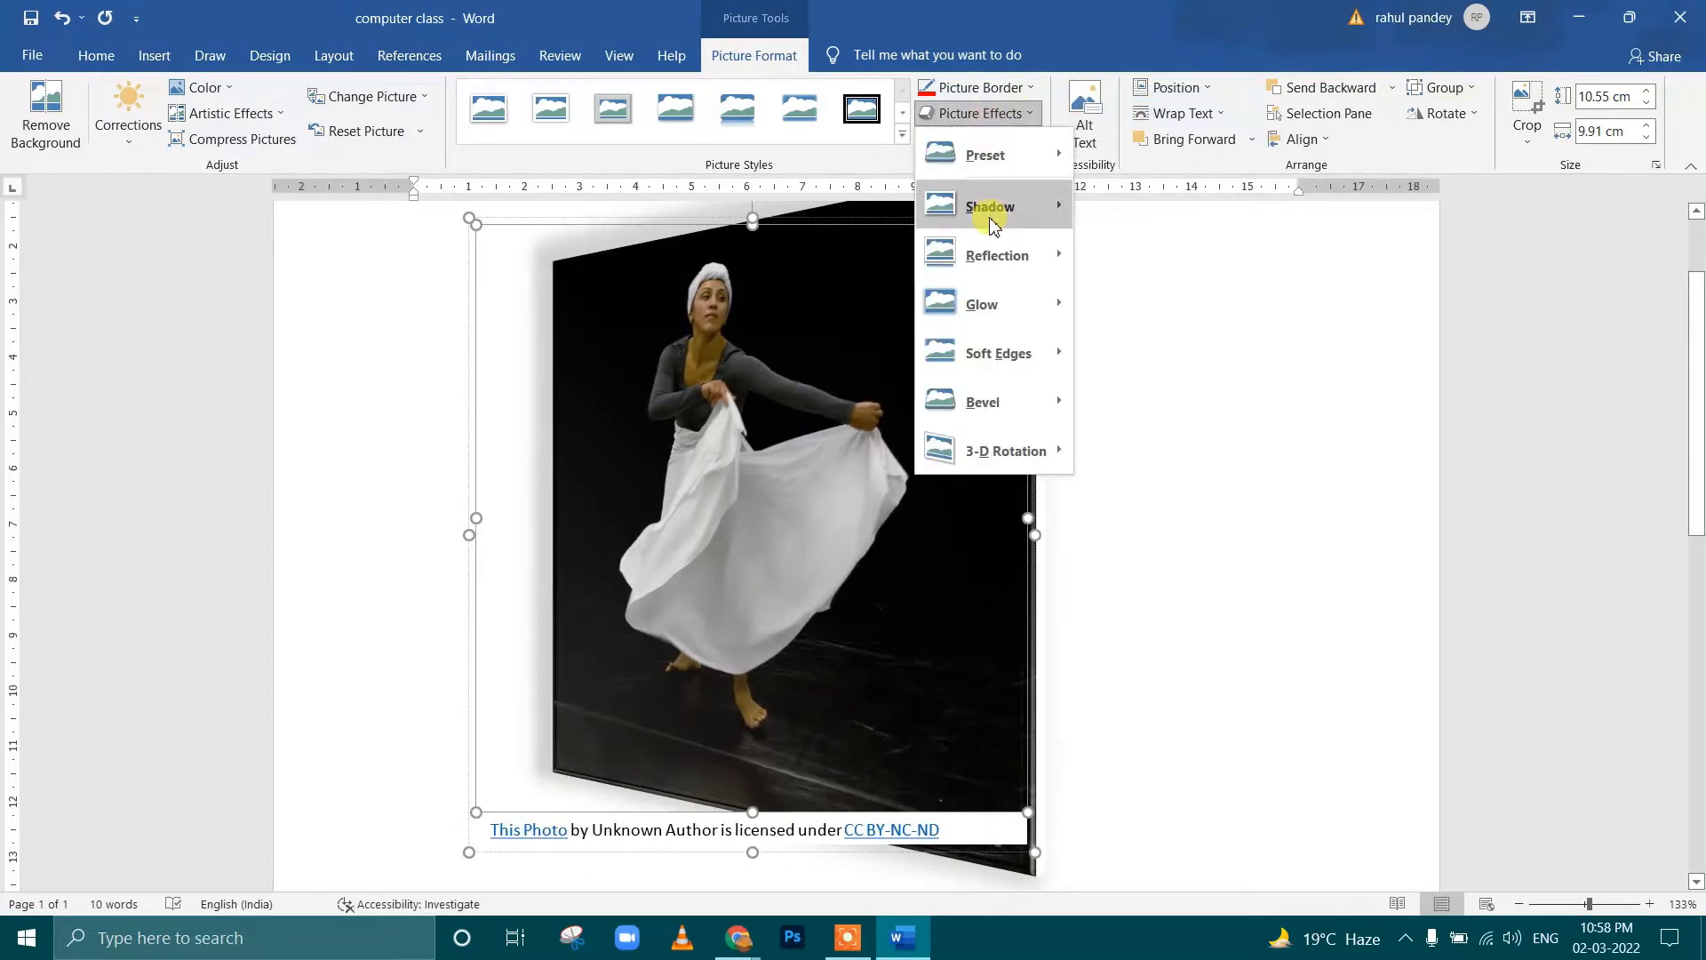
mouse_move(993, 222)
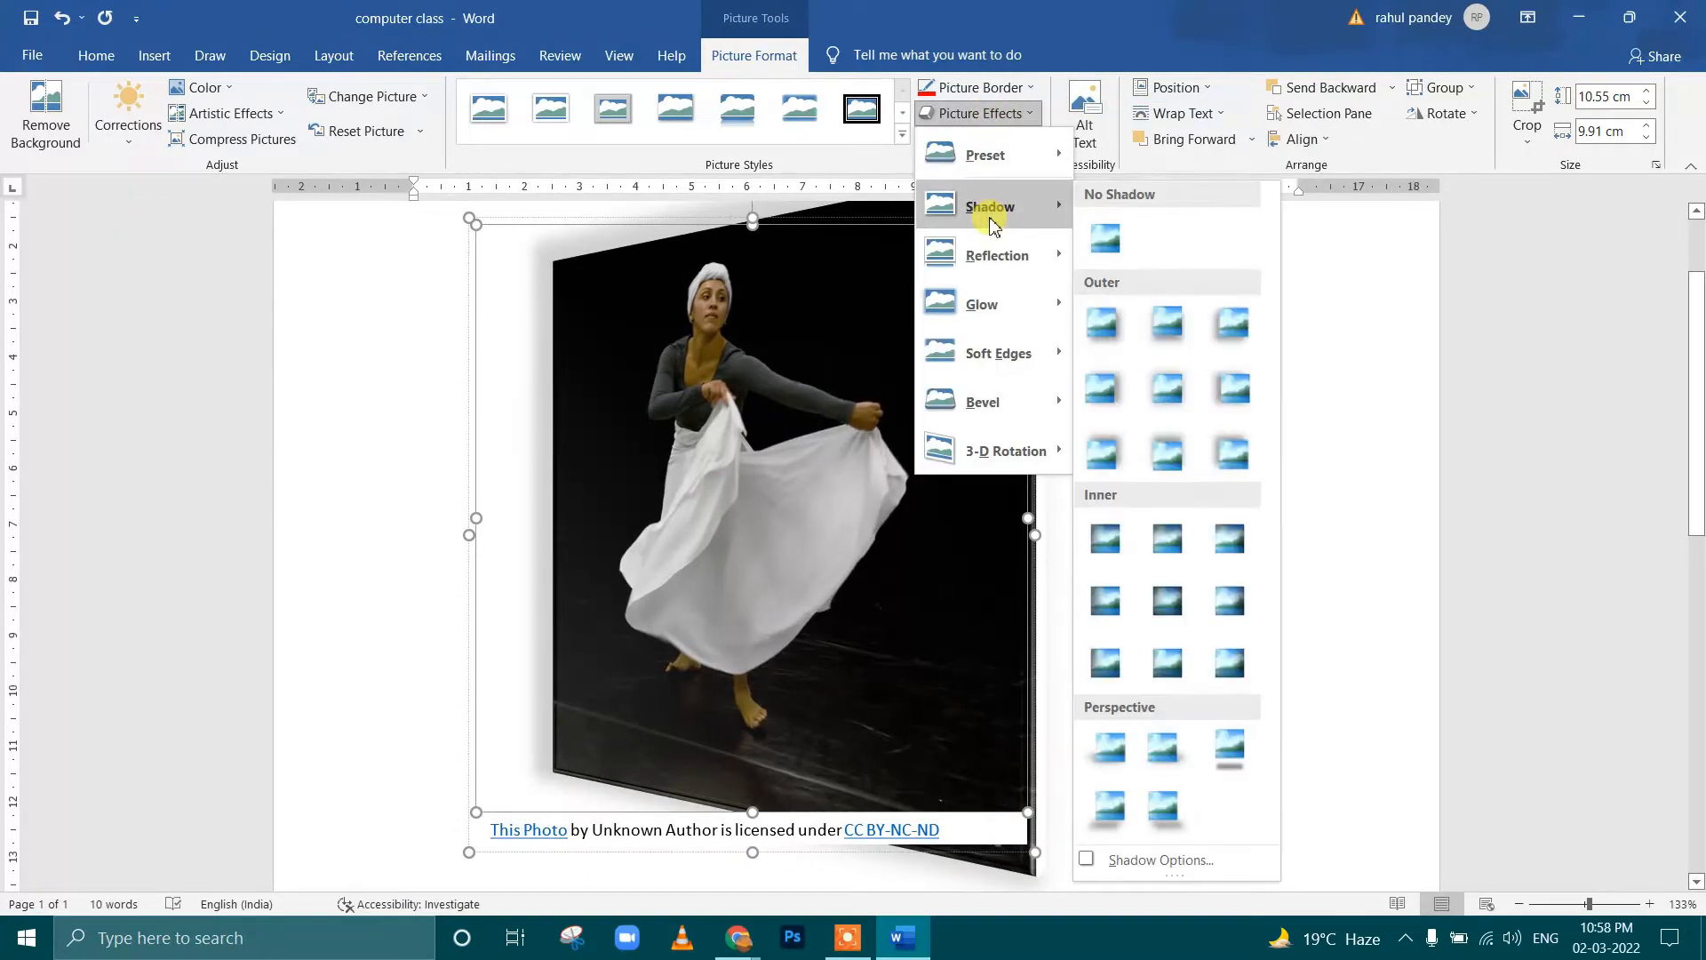
left_click(388, 135)
left_click(978, 113)
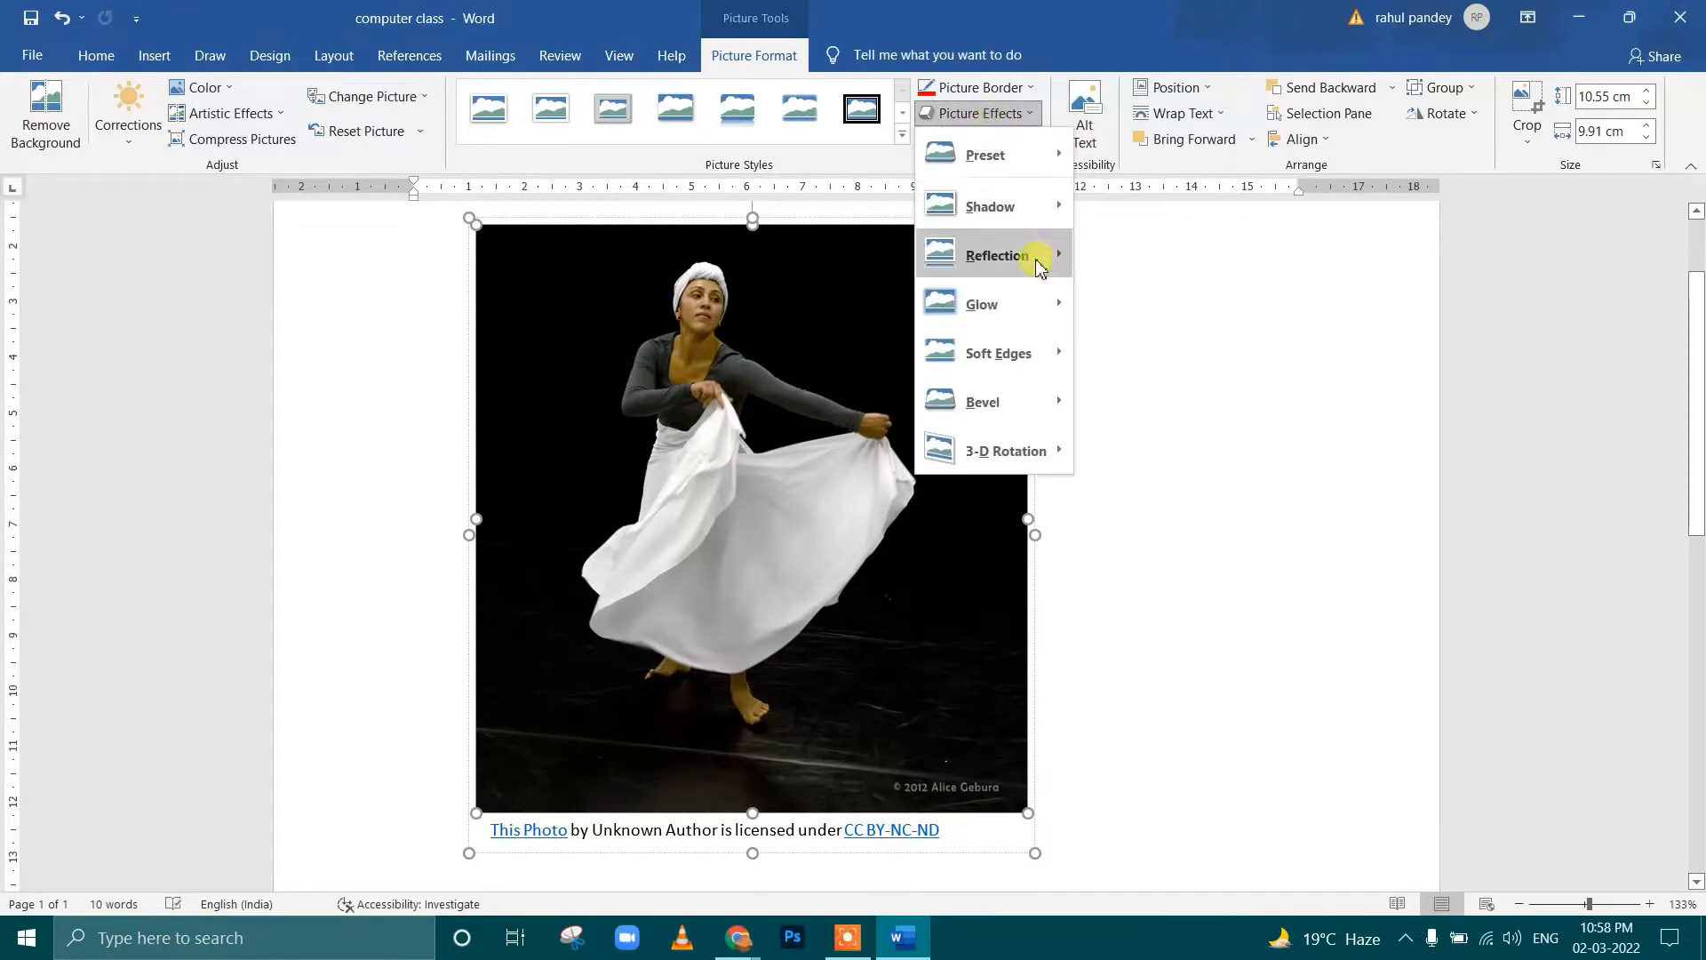
mouse_move(995, 209)
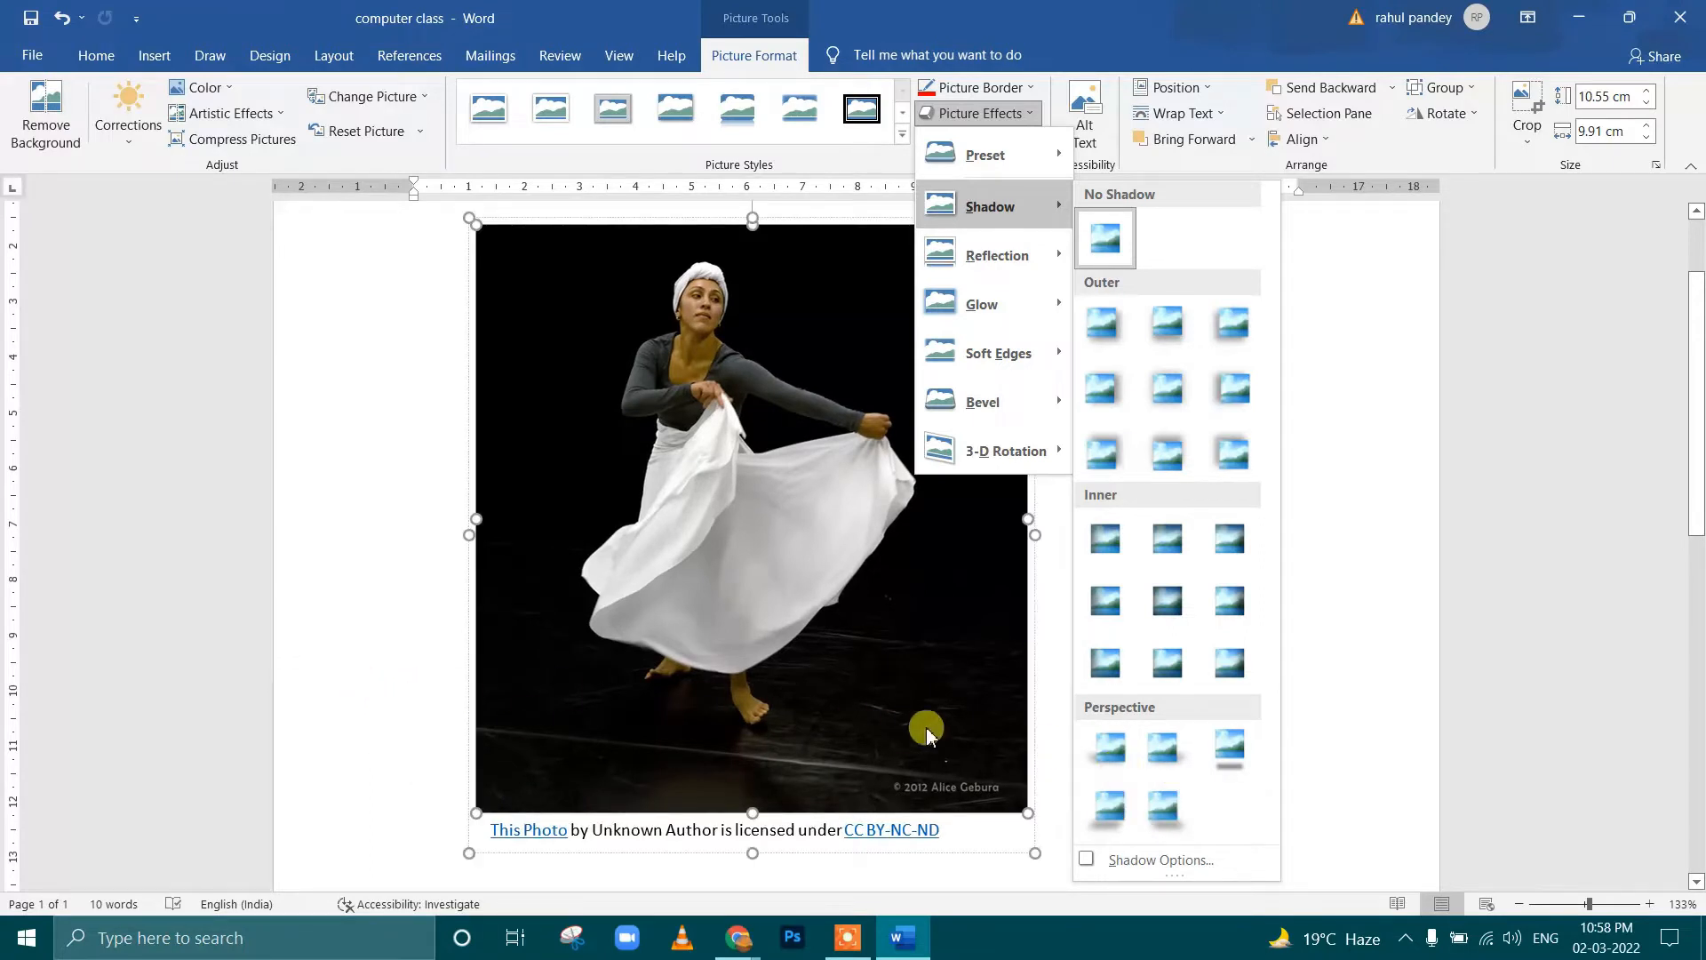
left_click(1107, 750)
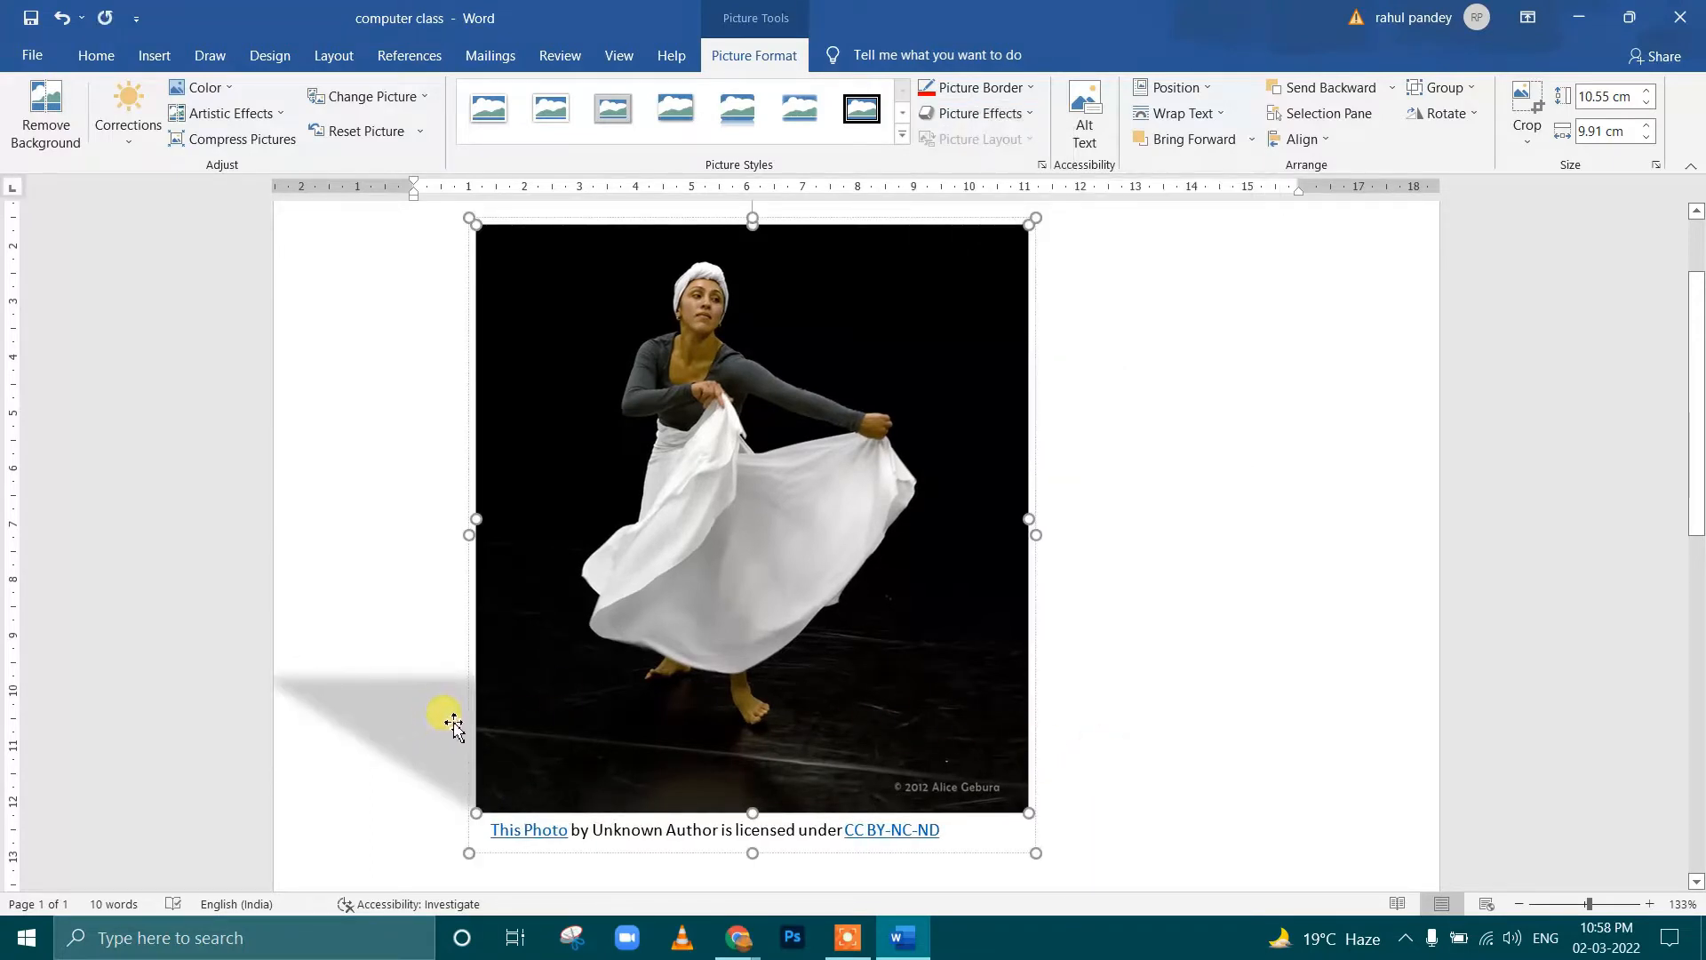
Add the first reflection variation beneath the dancer picture
left_click(1004, 114)
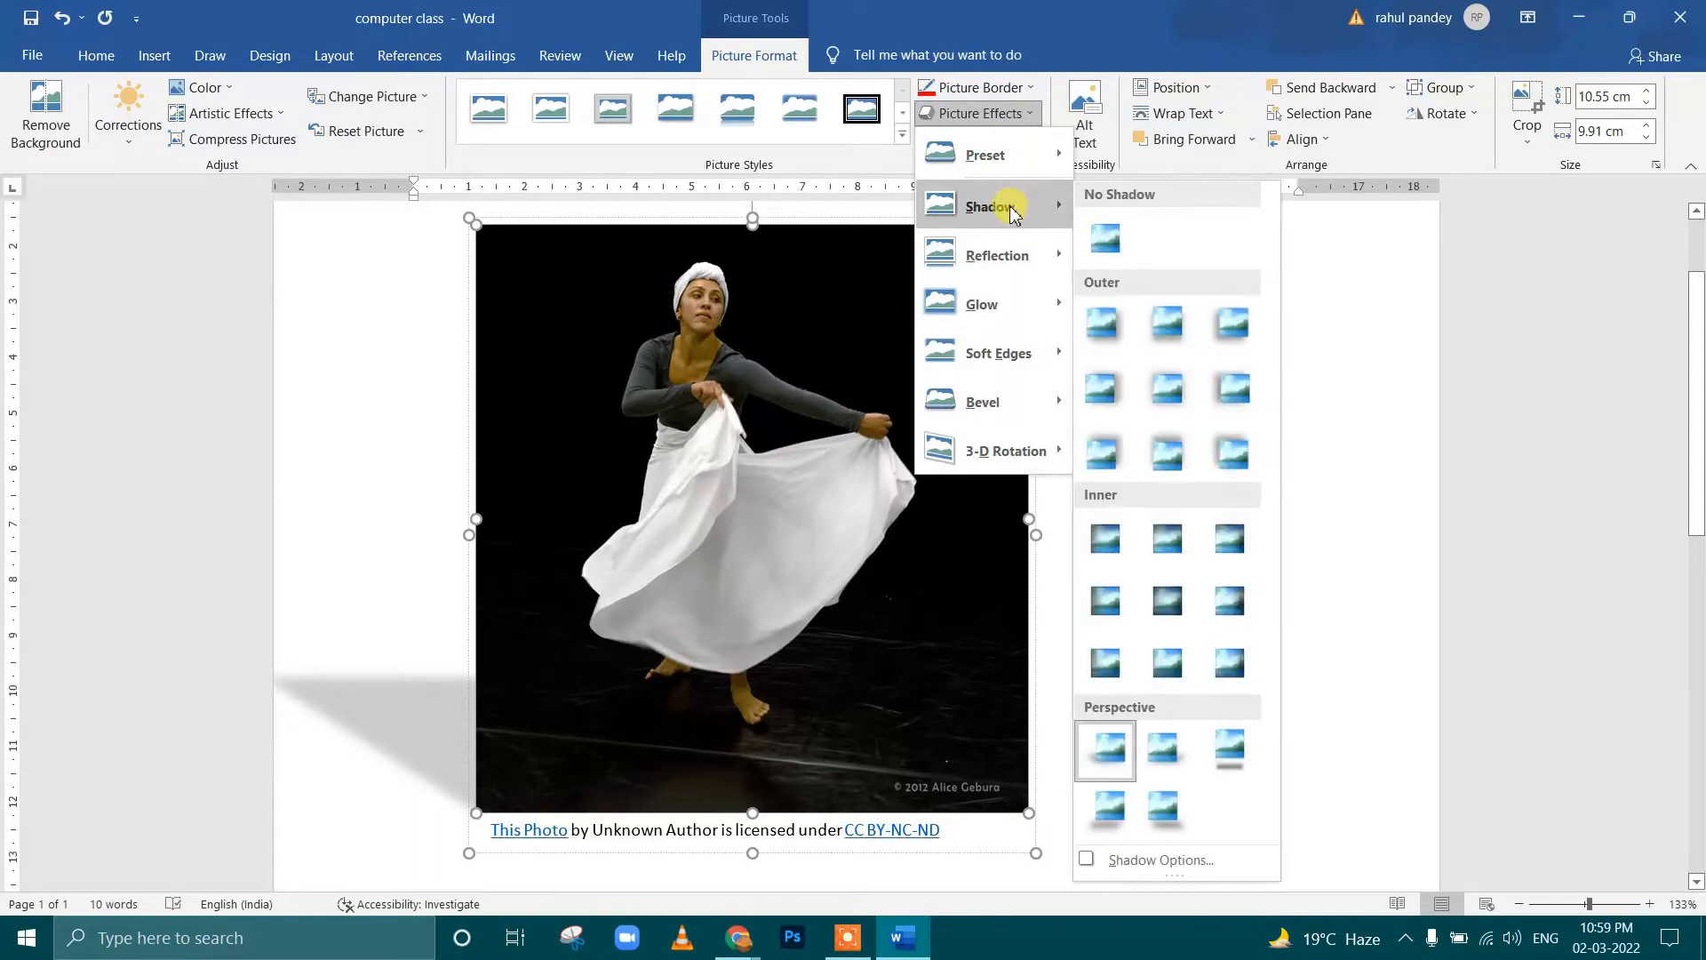
mouse_move(1038, 266)
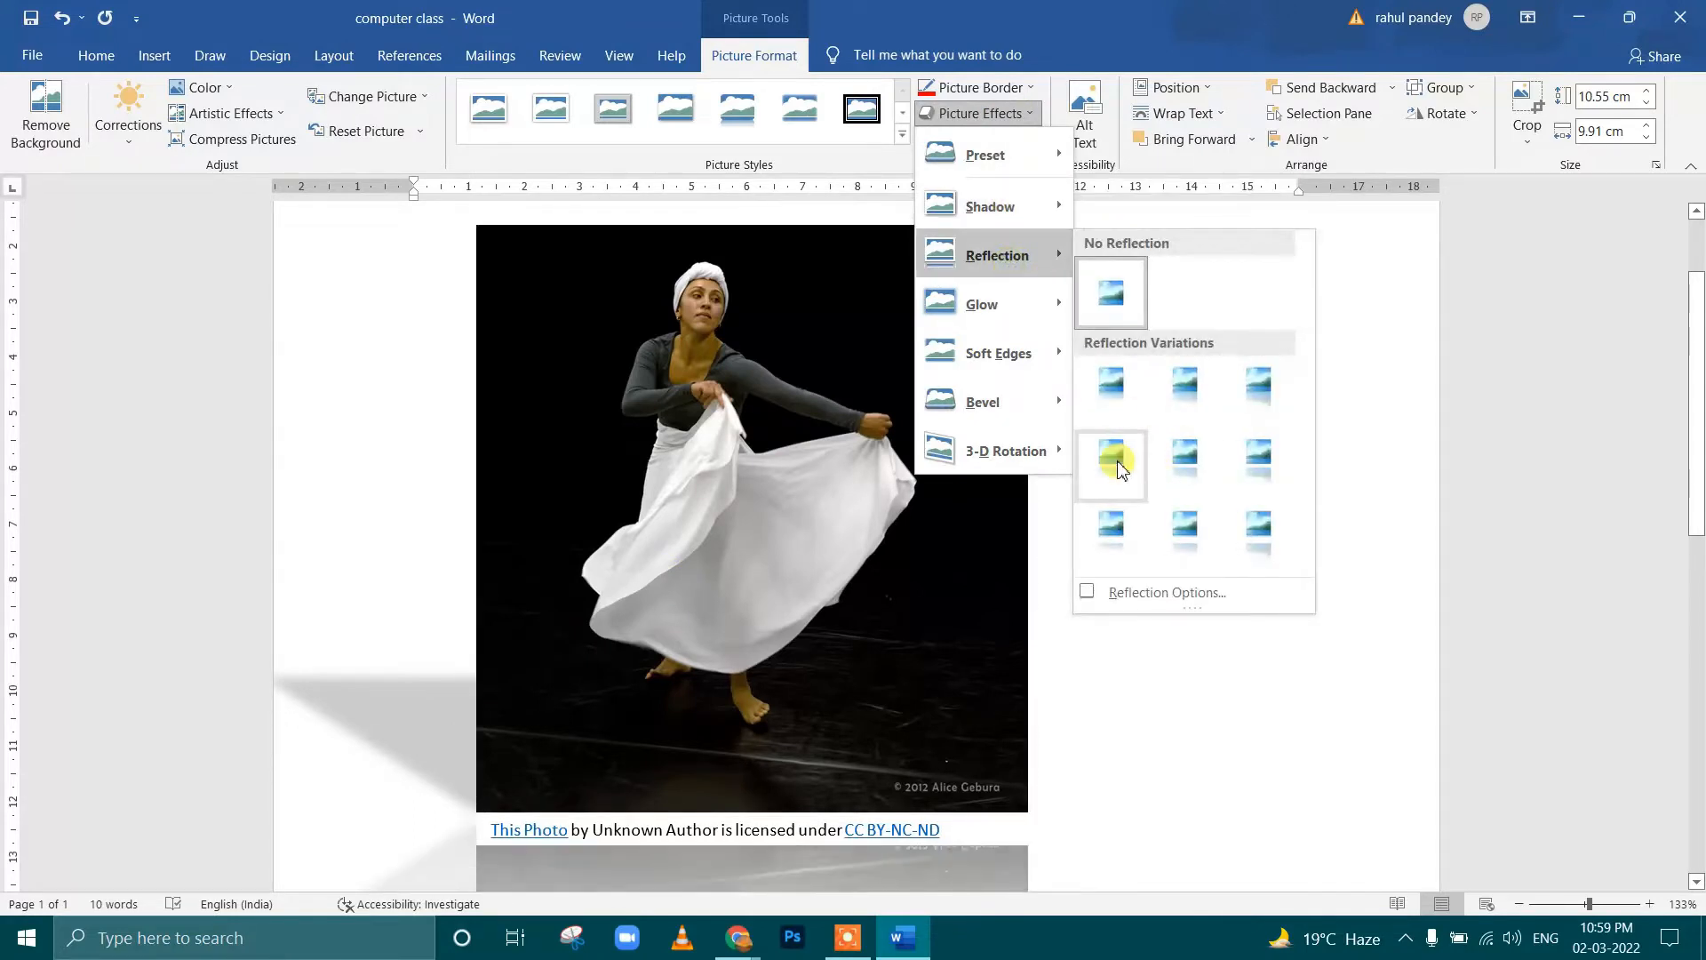
scroll(1493, 690, "down", 5)
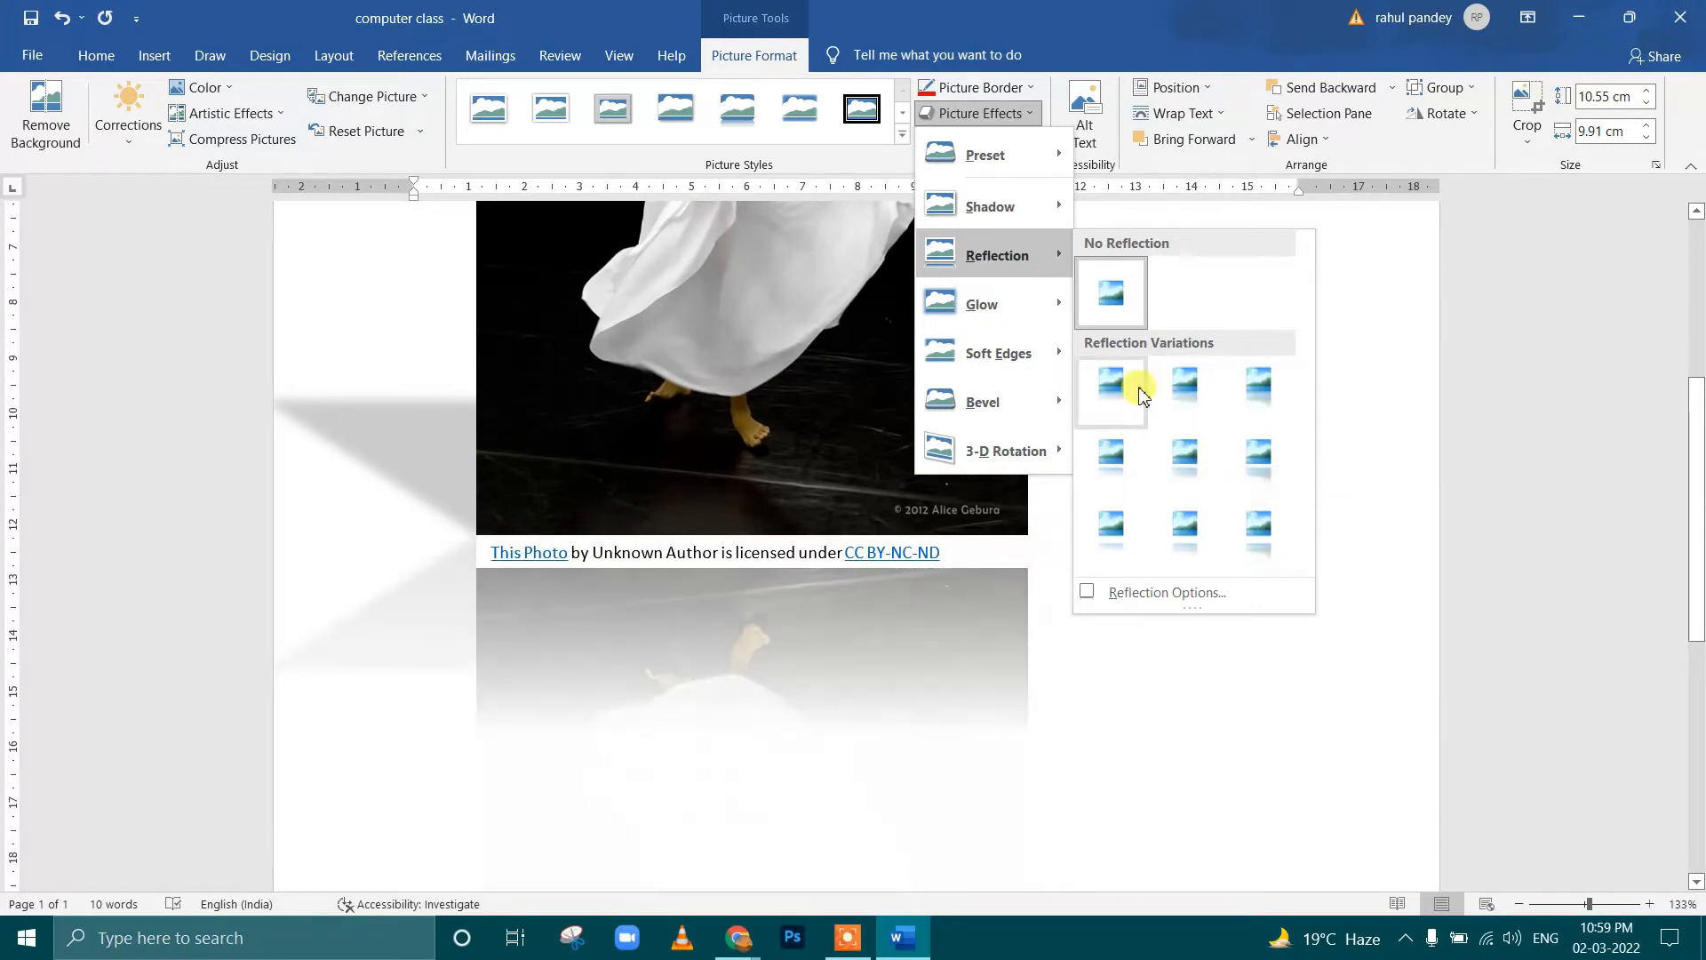
left_click(1112, 384)
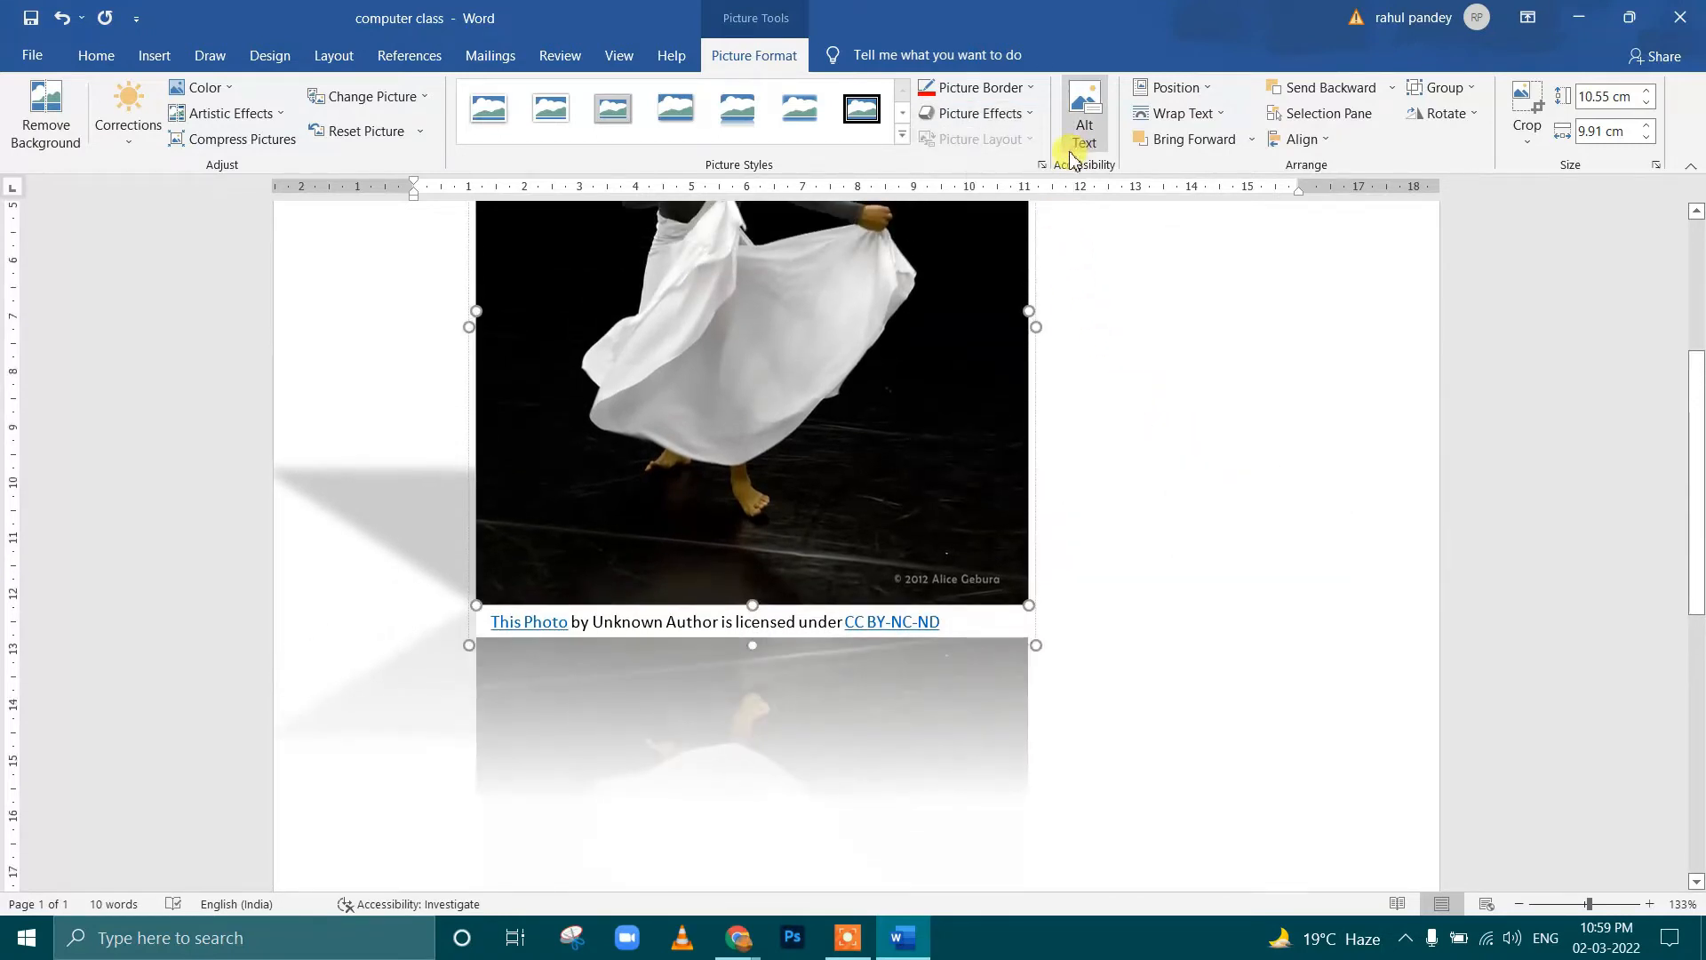
scroll(1004, 124, "up", 3)
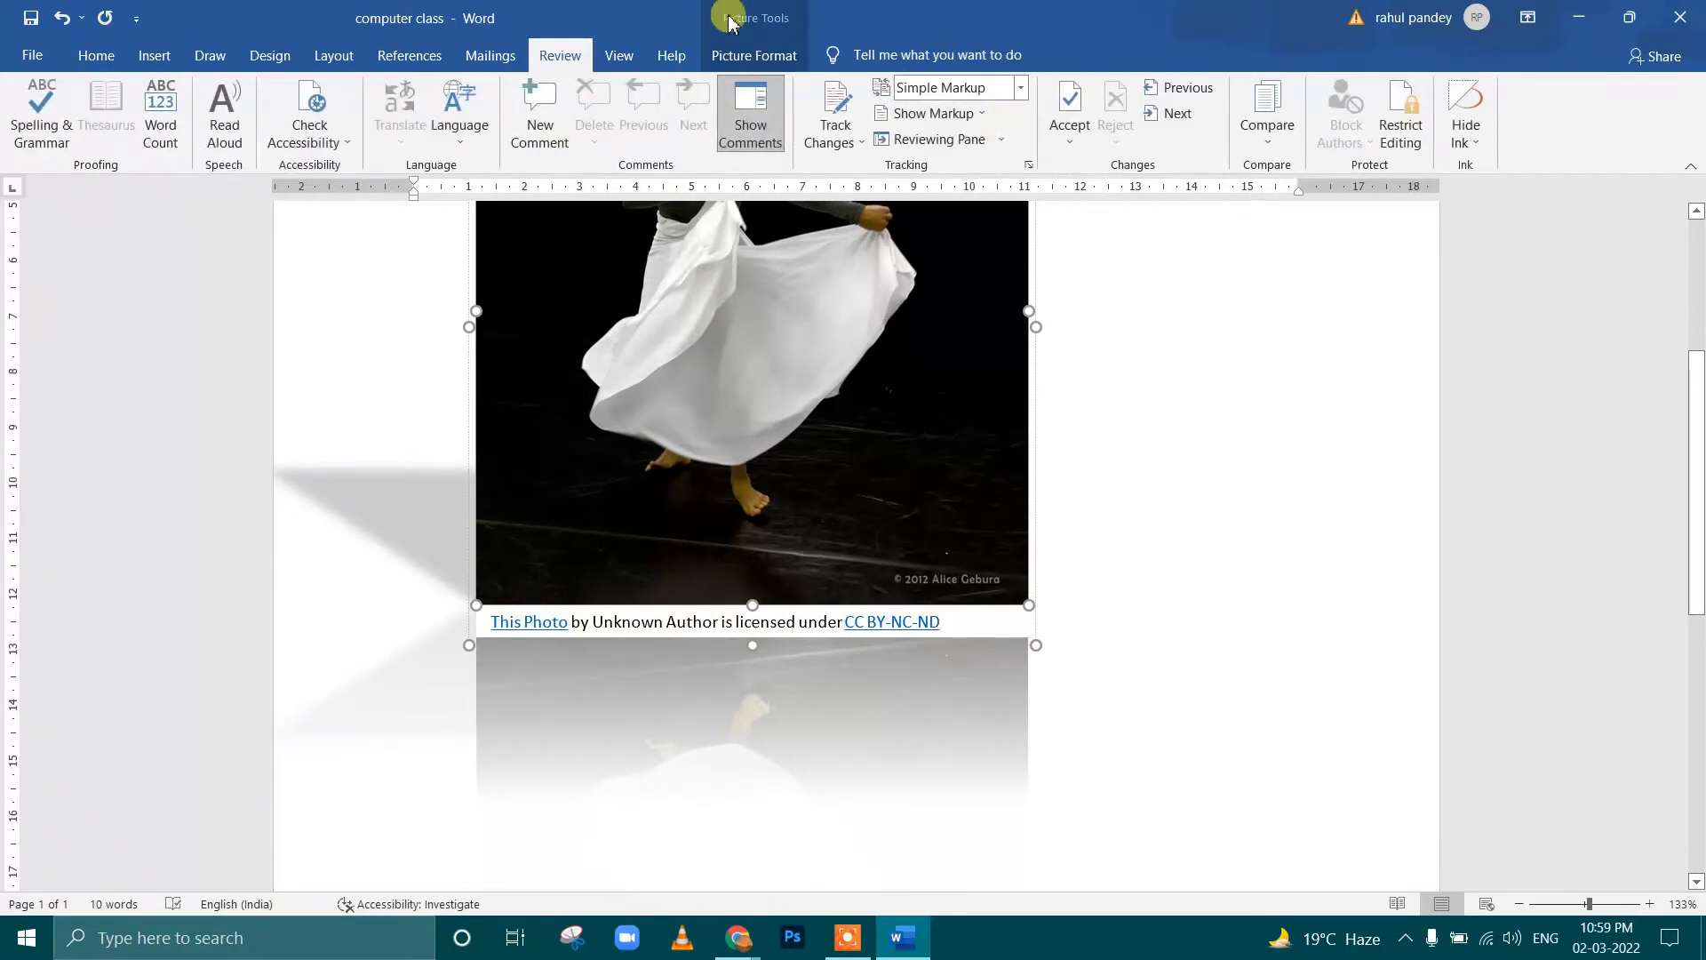
Apply the smallest orange glow variation around the dancer picture
left_click(754, 56)
left_click(977, 113)
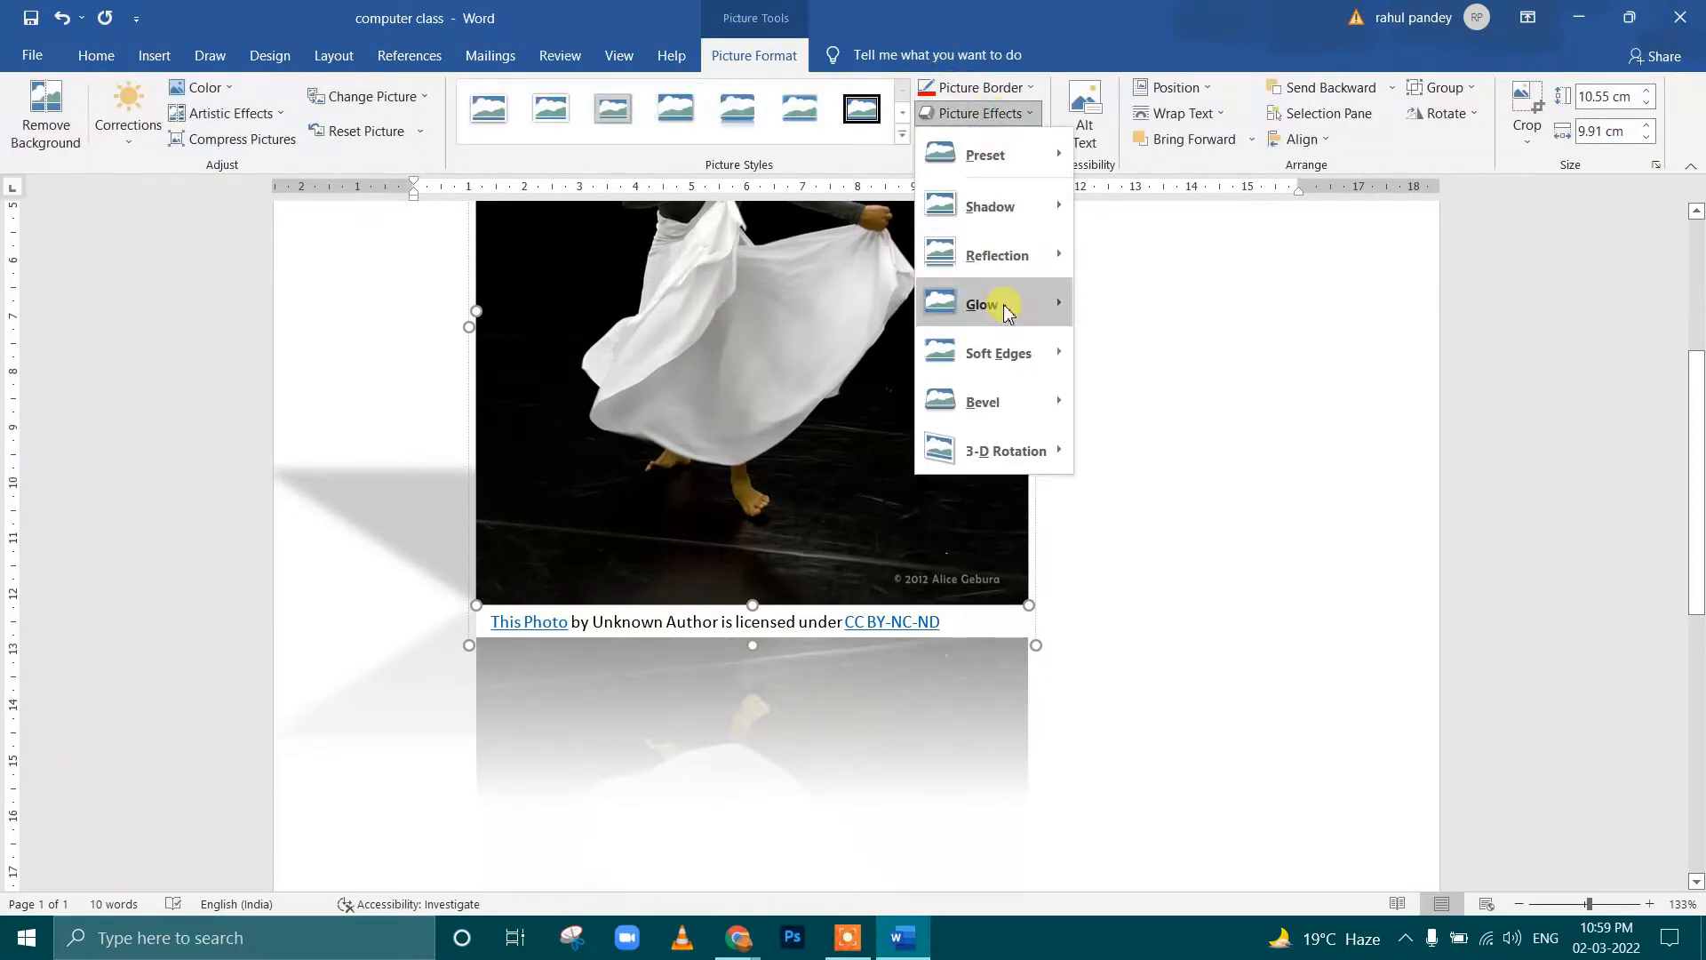
mouse_move(1114, 376)
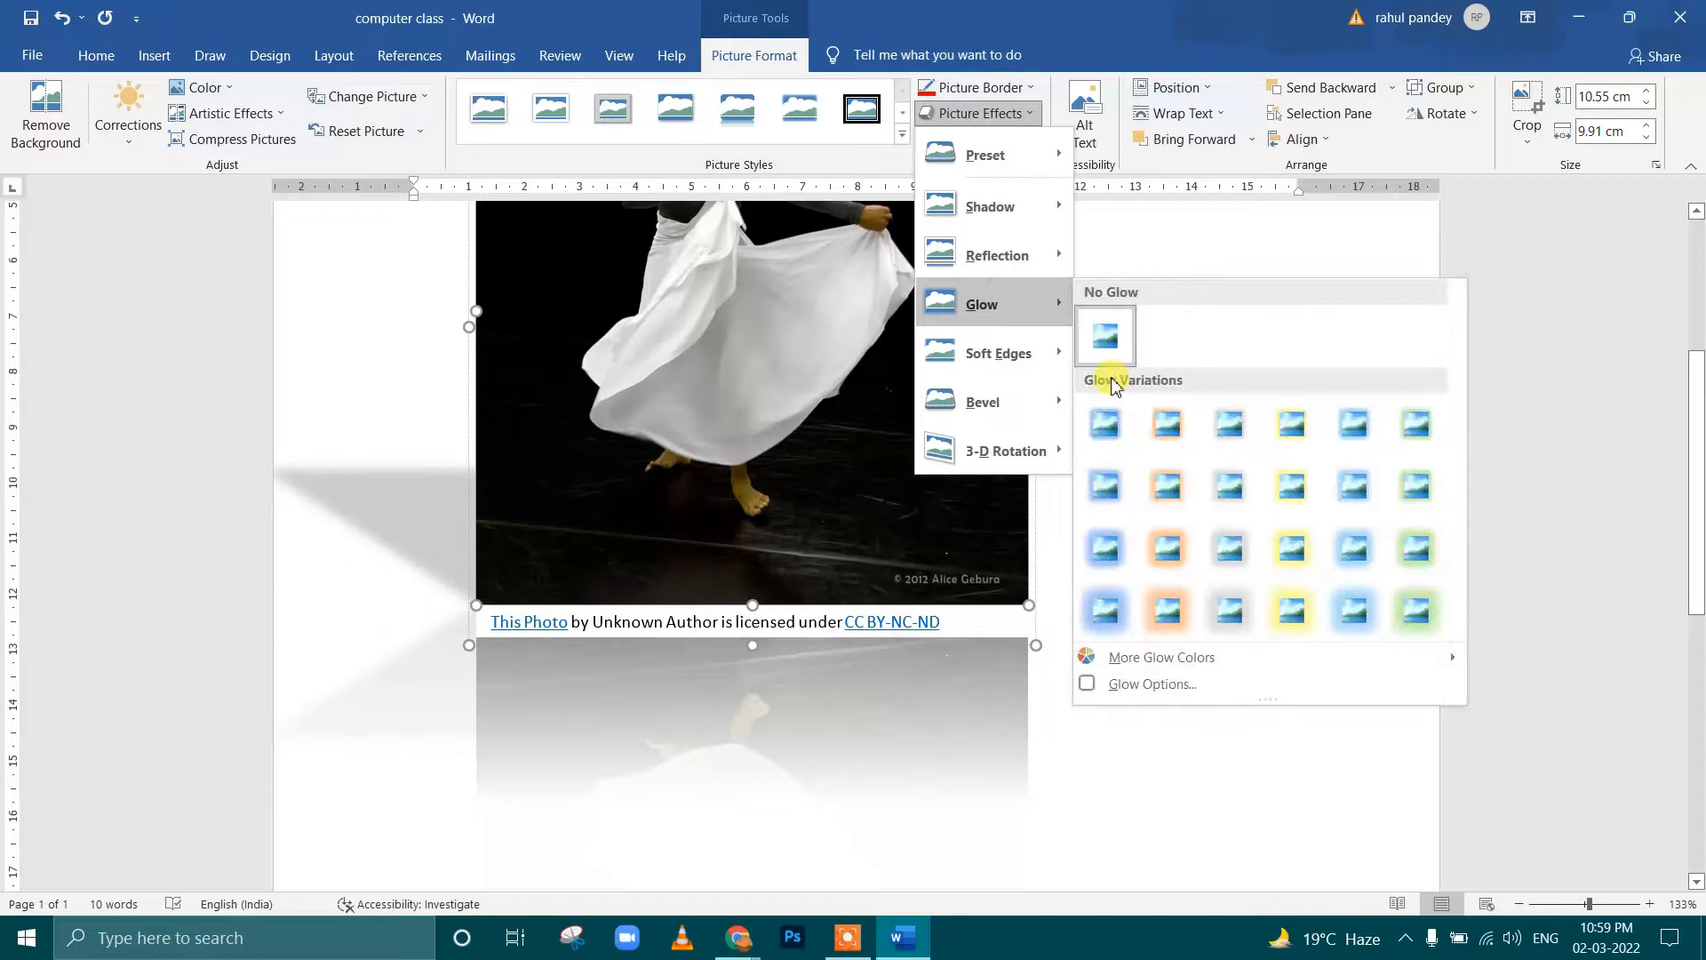
left_click(1160, 427)
left_click(1003, 217)
Apply the strongest soft edges variation, 50 pt, to the dancer picture
left_click(982, 113)
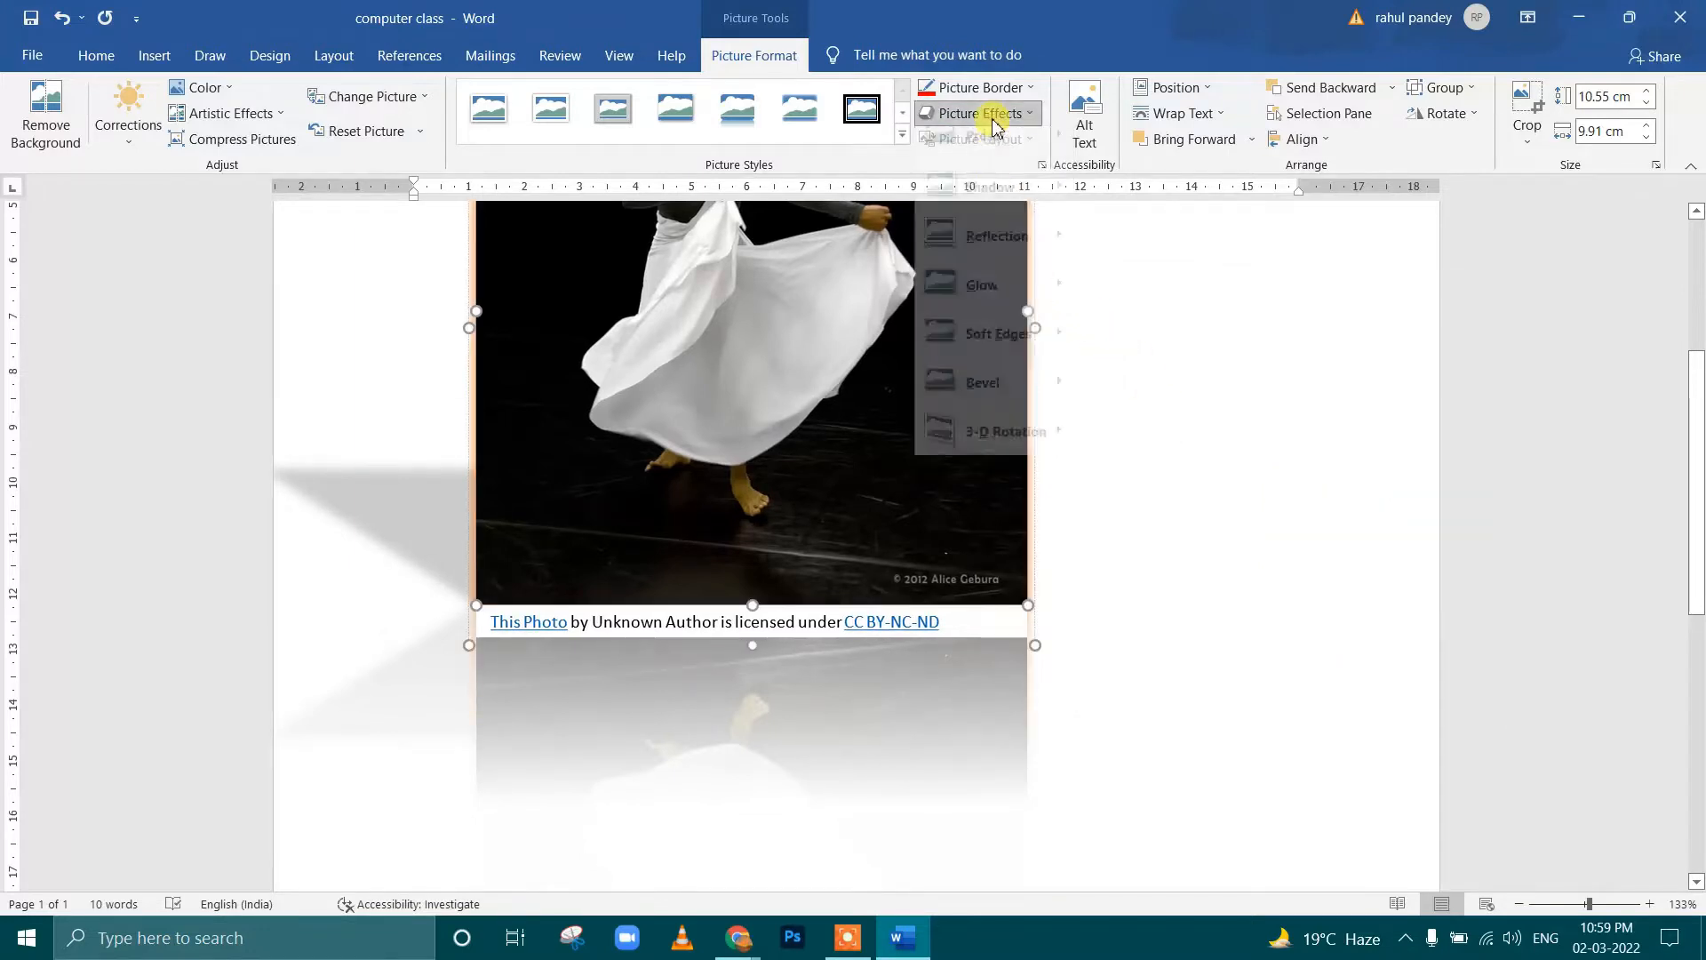
mouse_move(1004, 360)
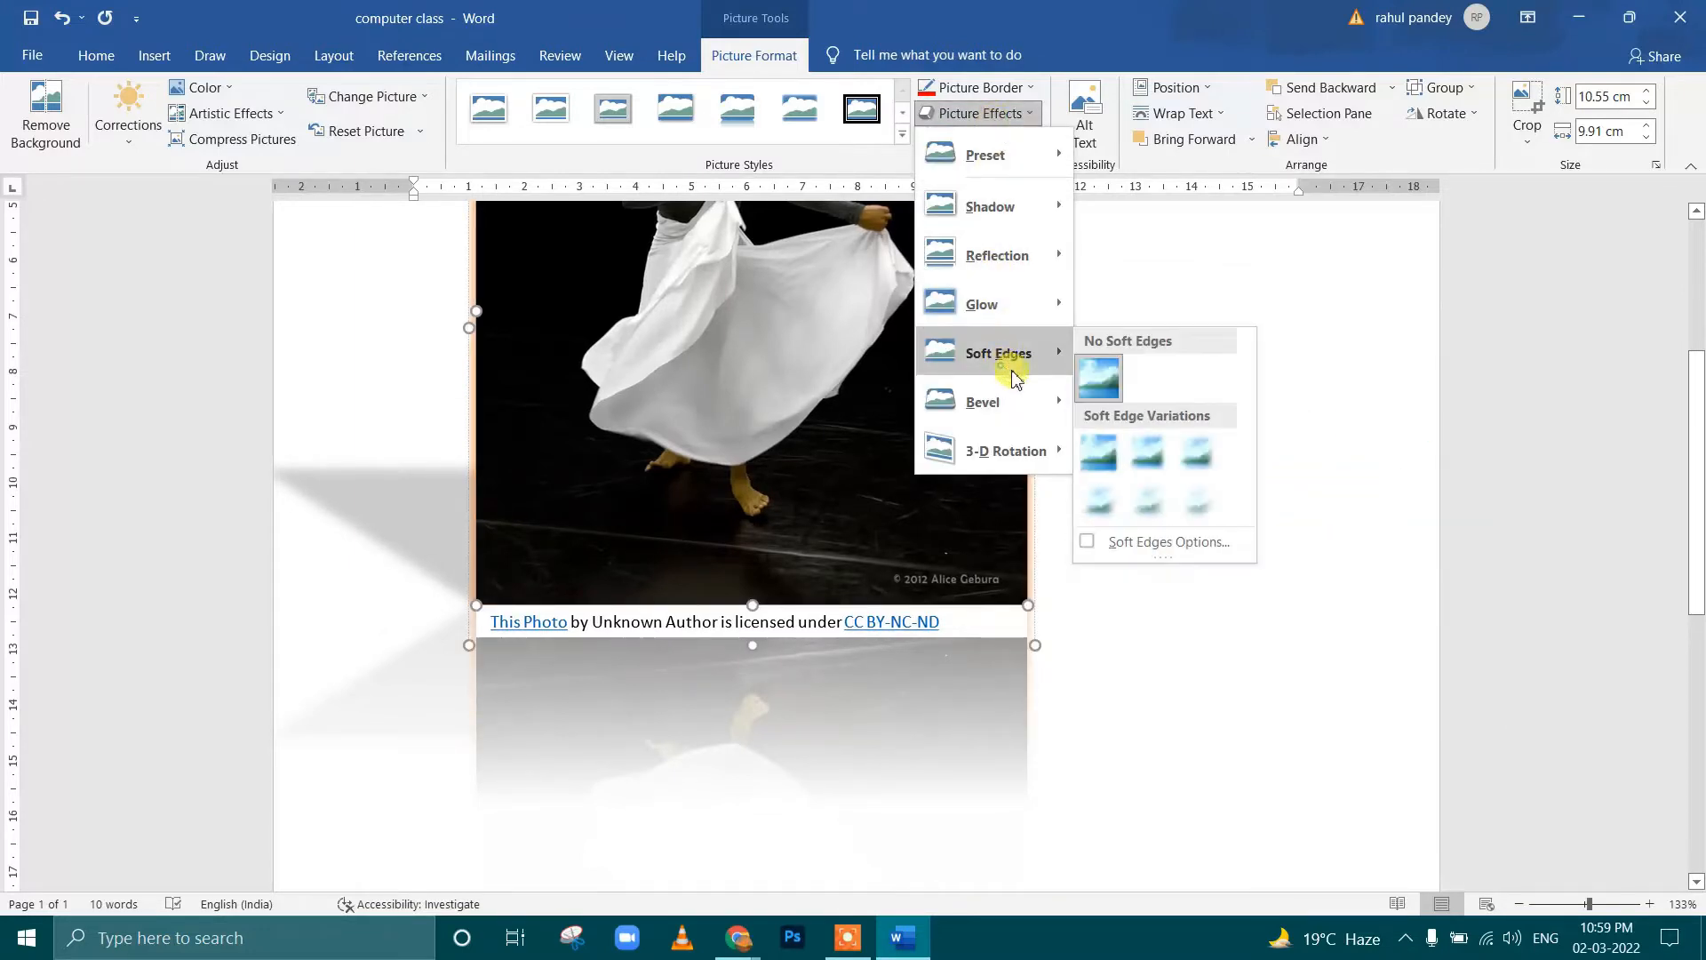
left_click(1197, 500)
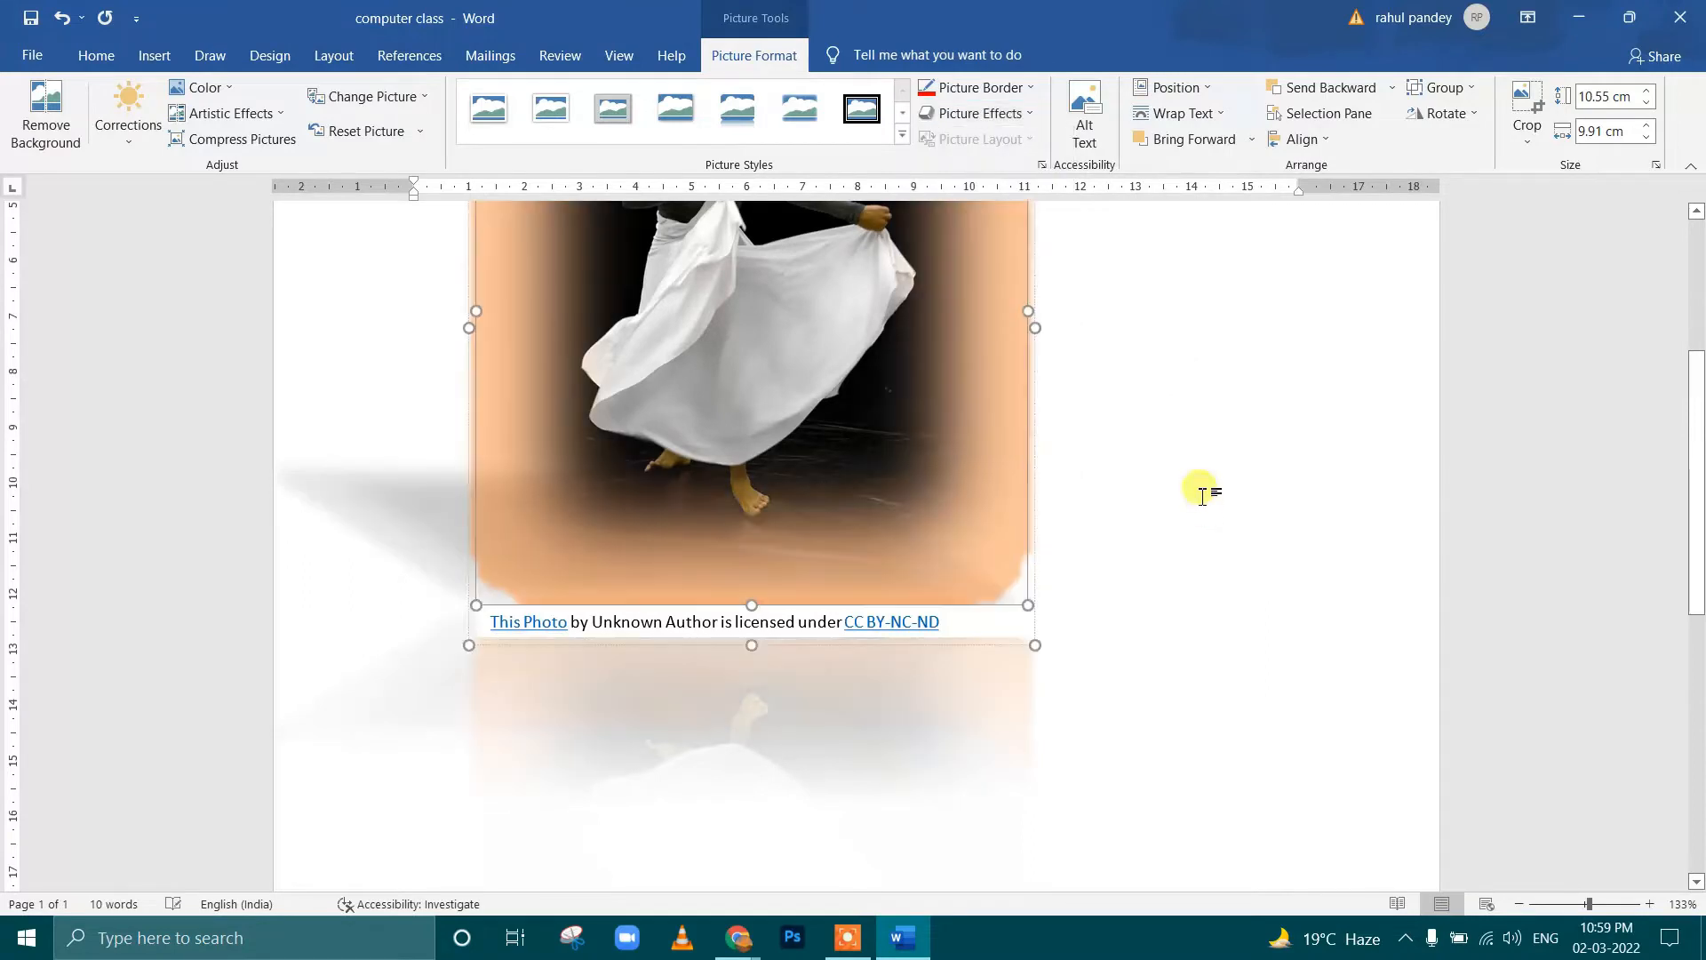
scroll(904, 414, "up", 2)
scroll(904, 413, "up", 3)
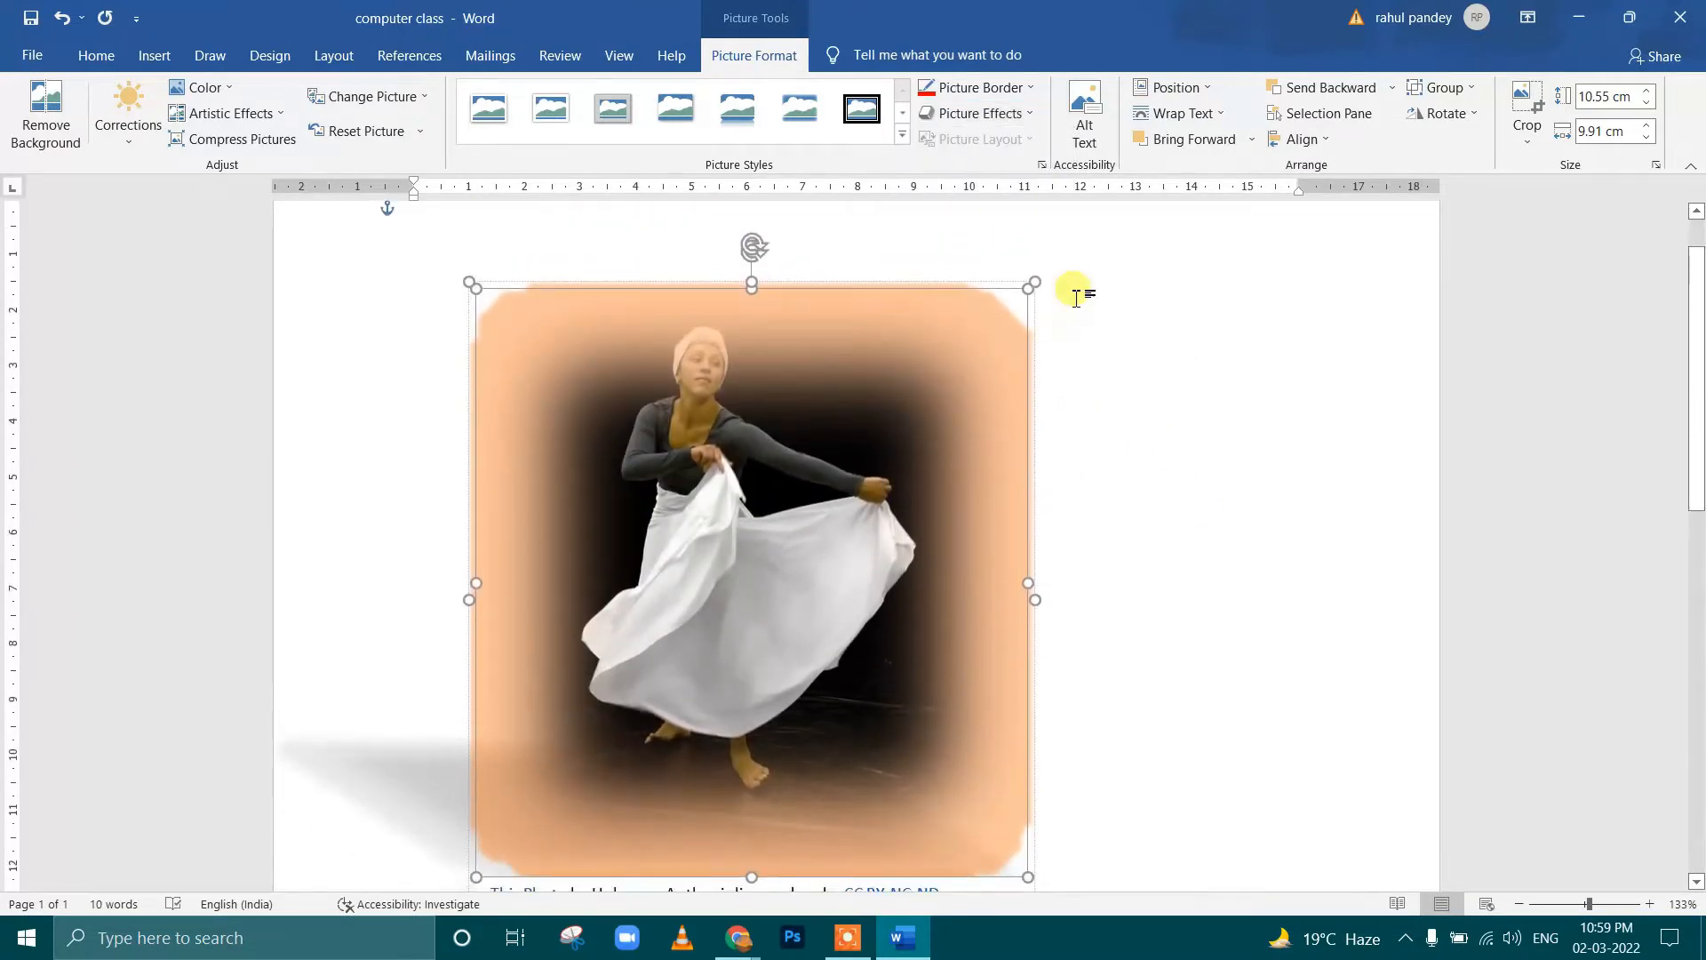
Set the dancer picture's border to no outline and remove its orange glow
left_click(1026, 89)
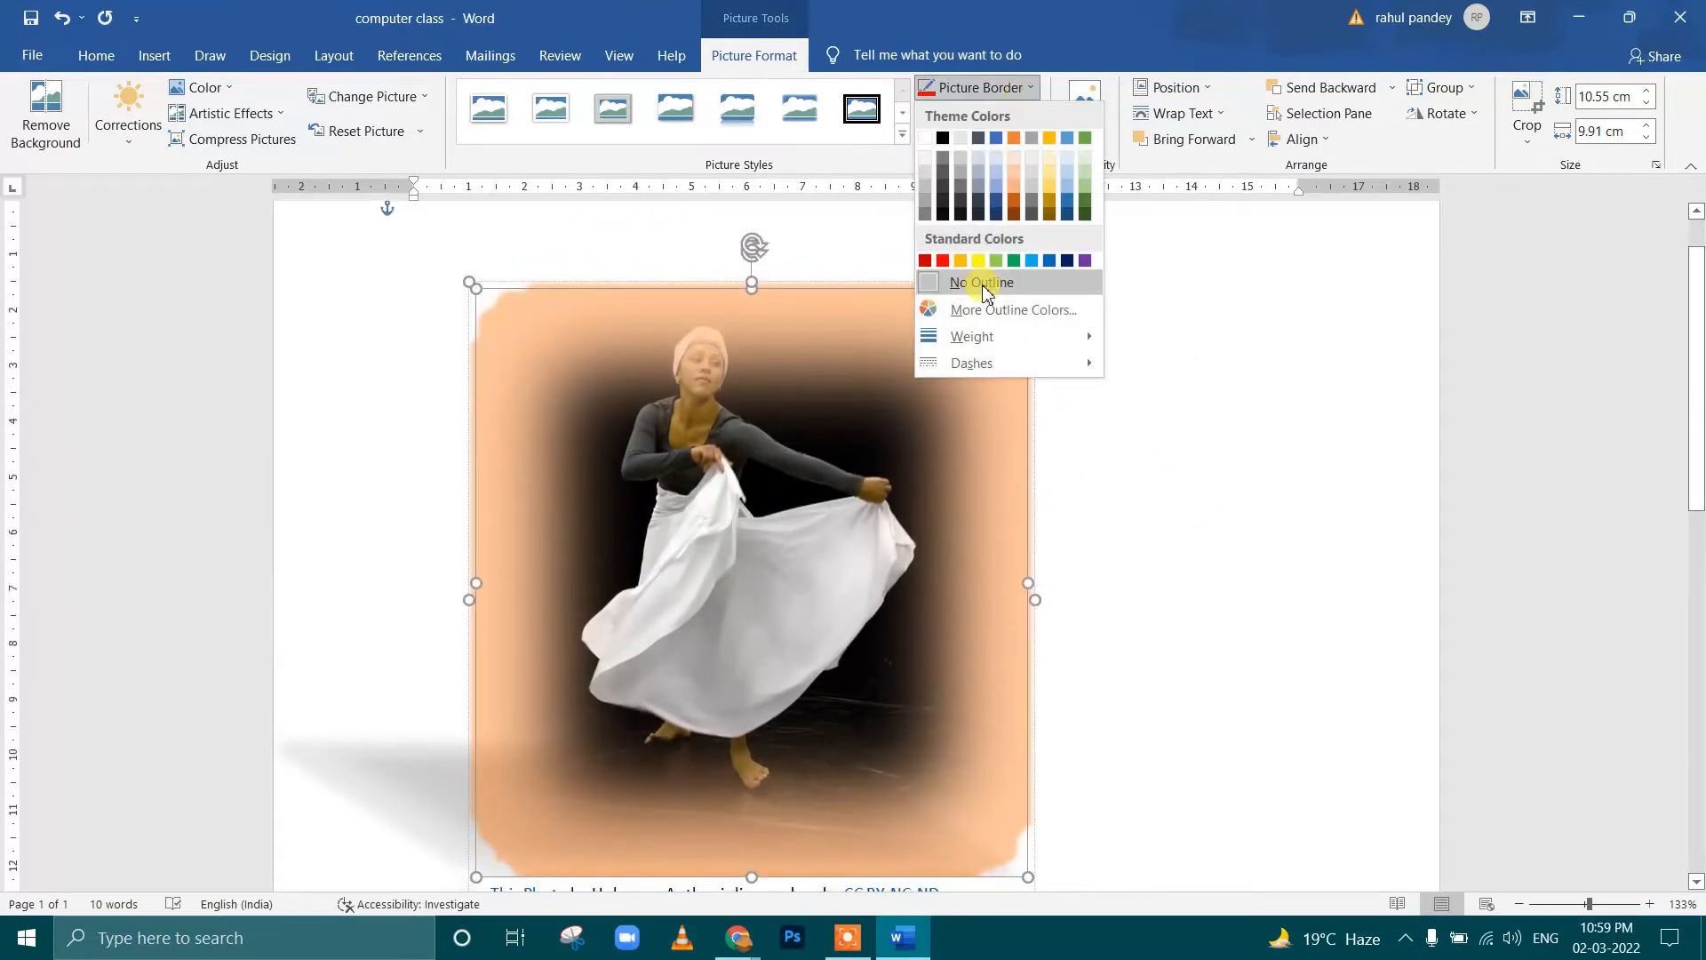
left_click(983, 279)
left_click(997, 93)
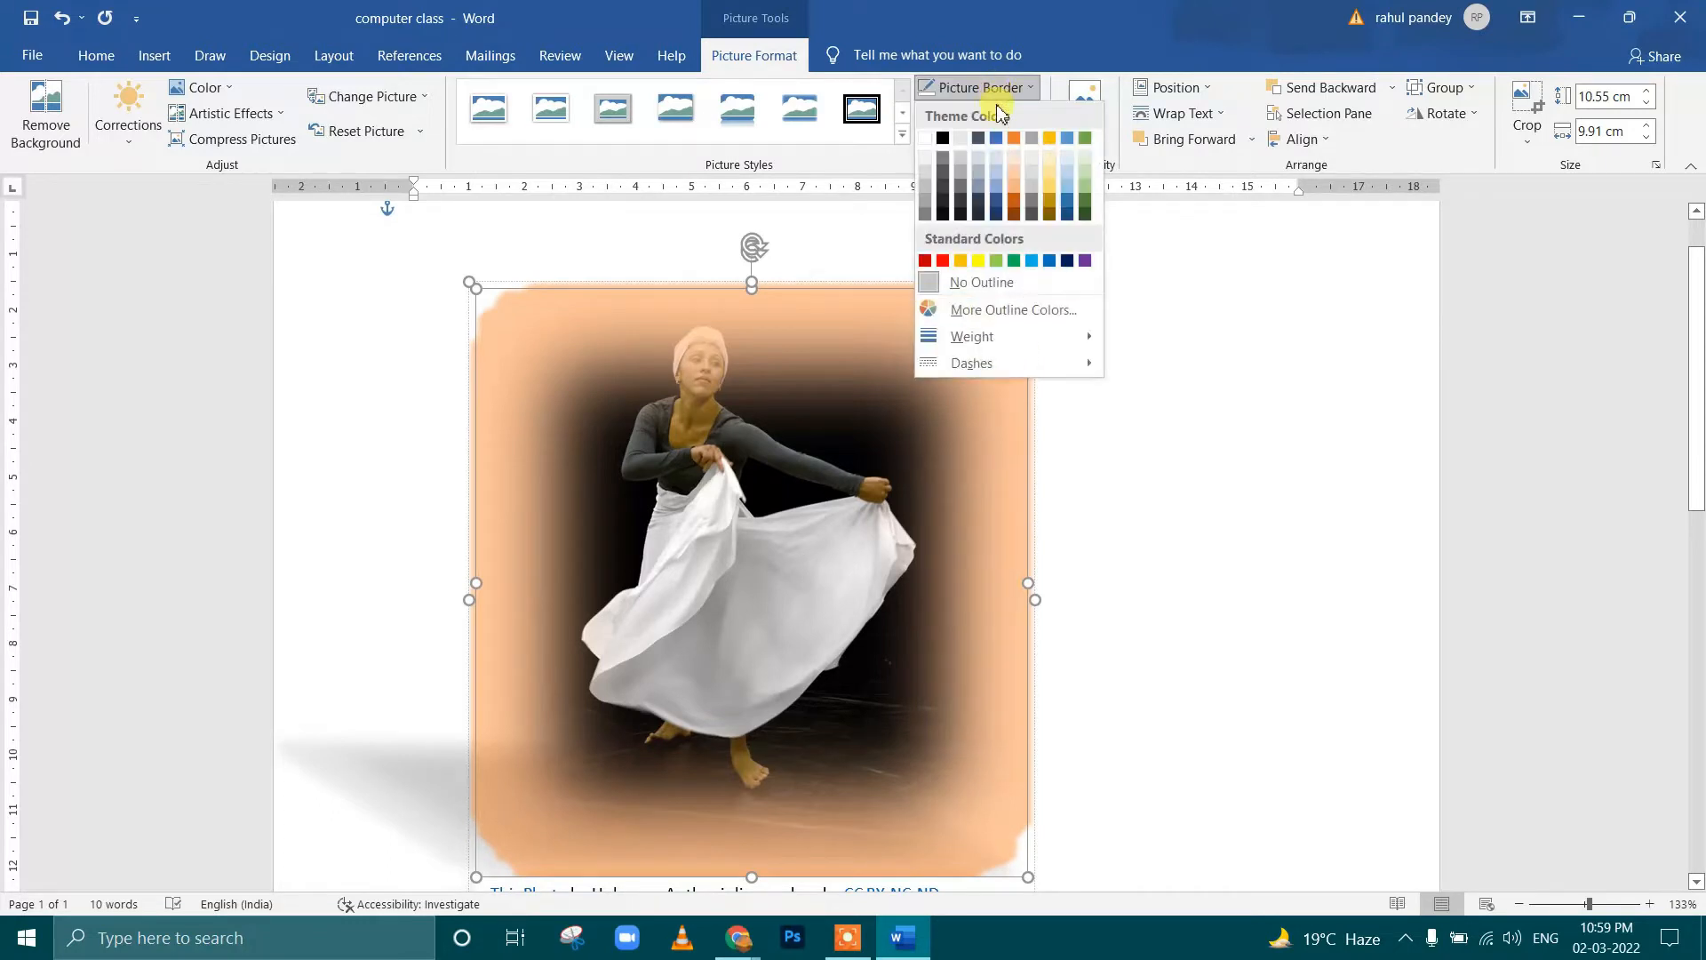
left_click(981, 281)
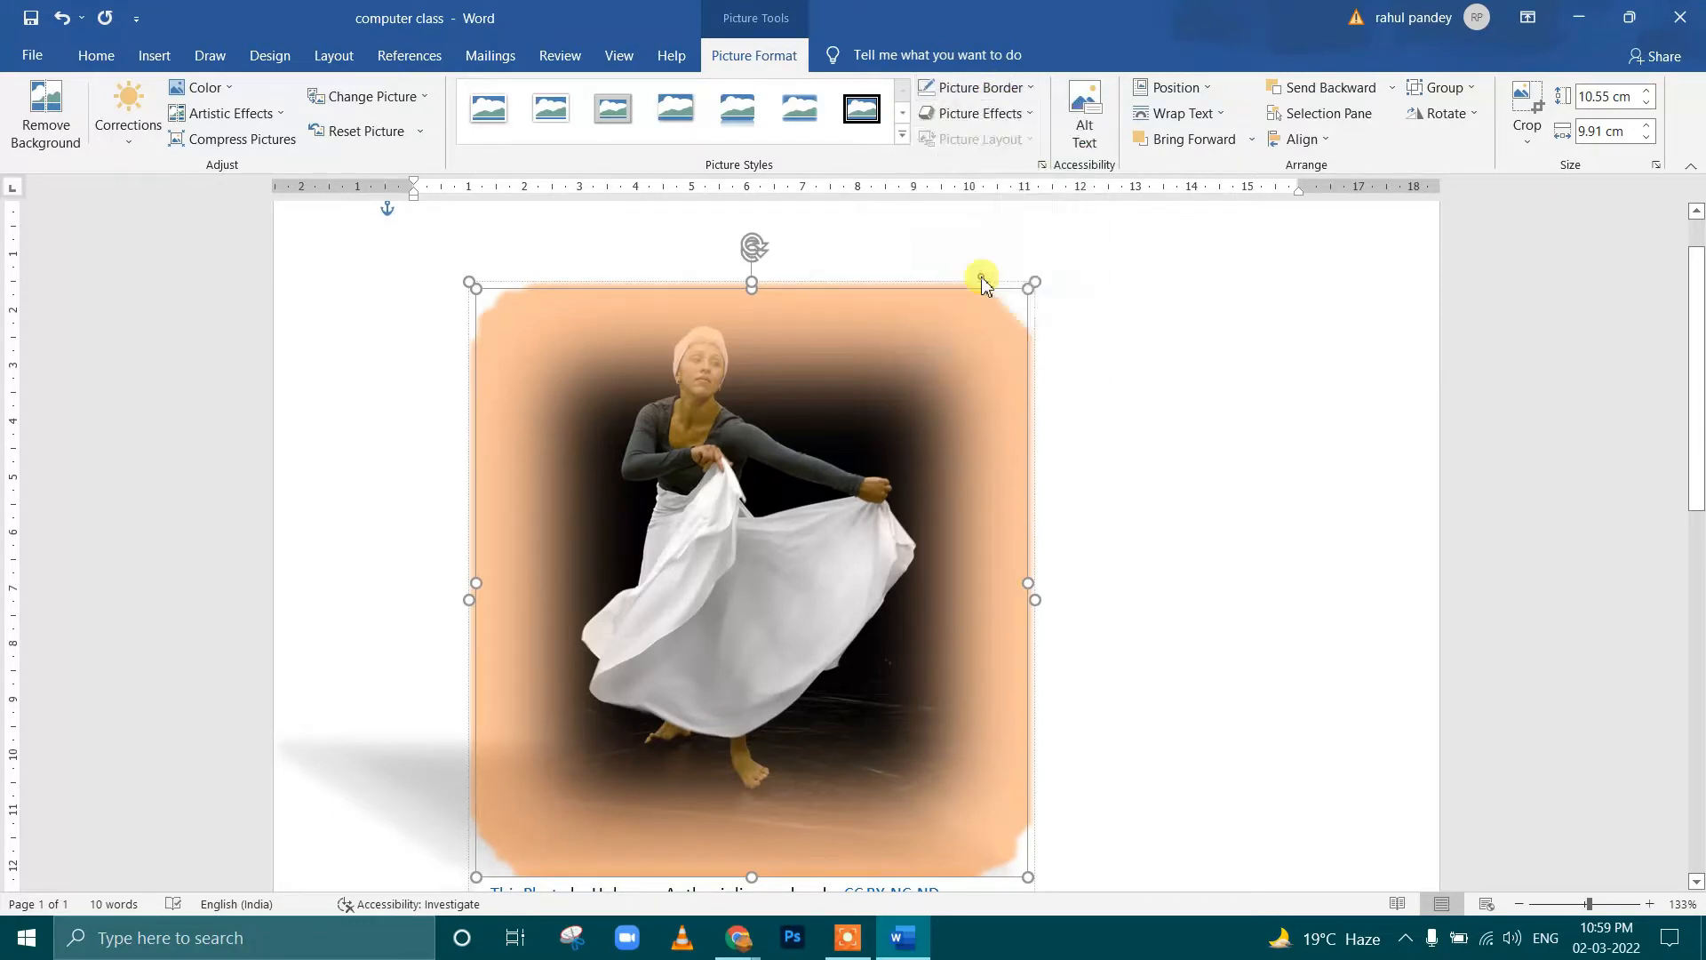
left_click(997, 113)
mouse_move(1001, 311)
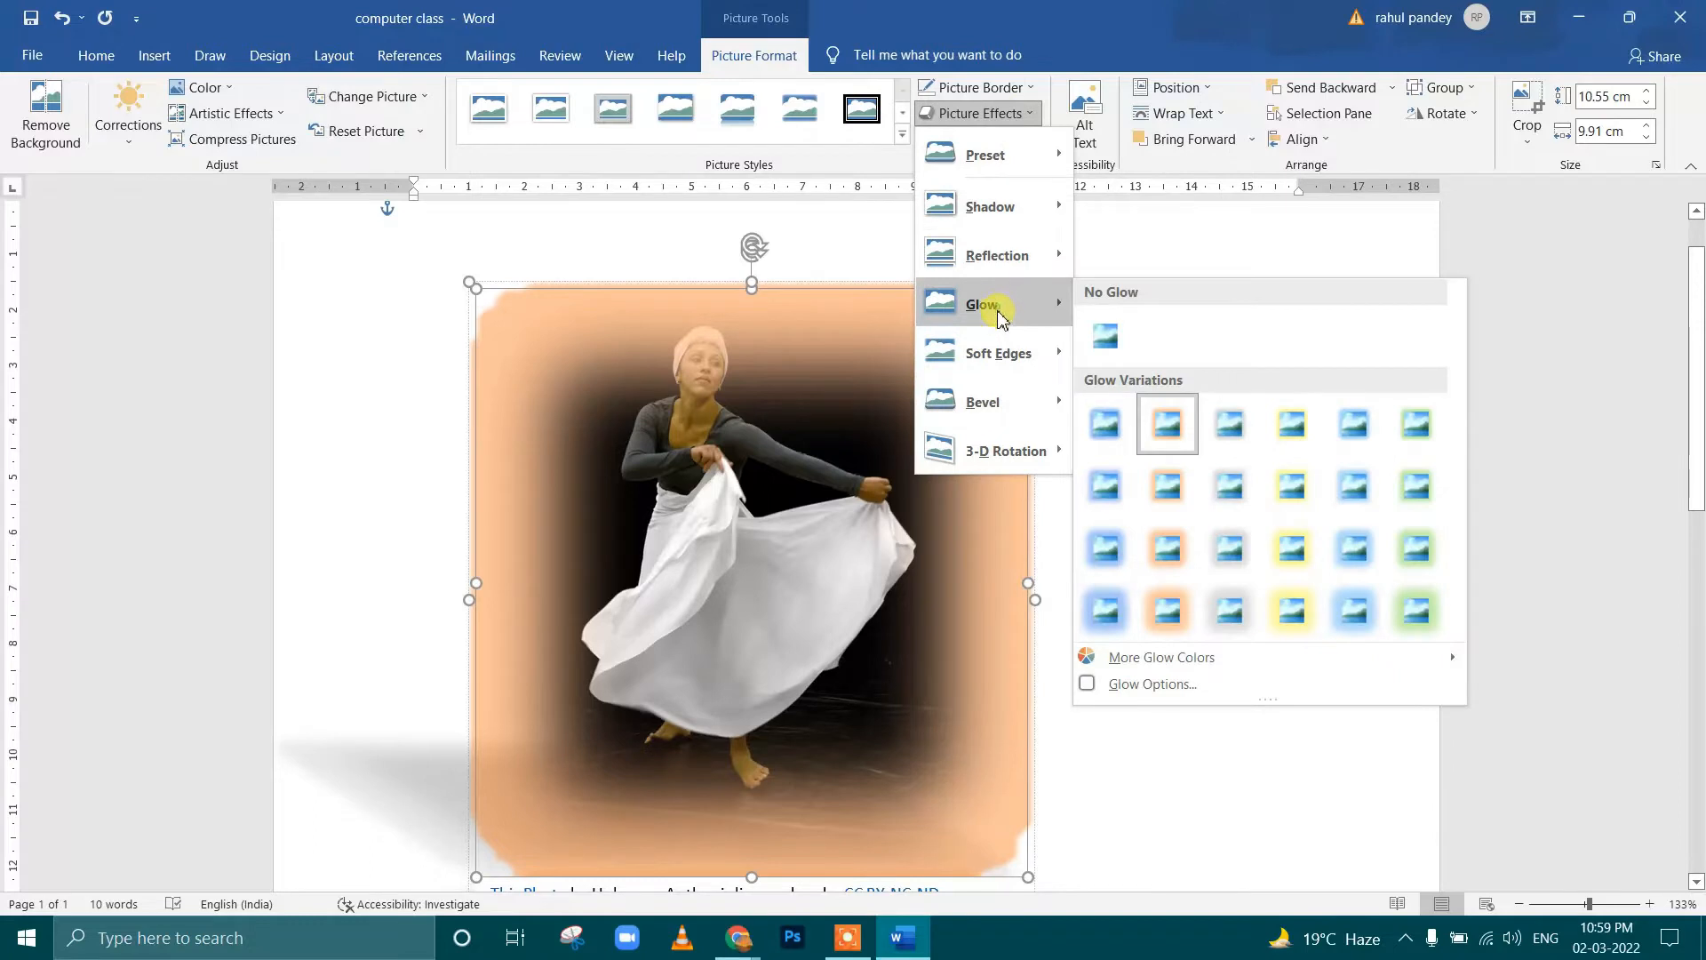
left_click(1104, 336)
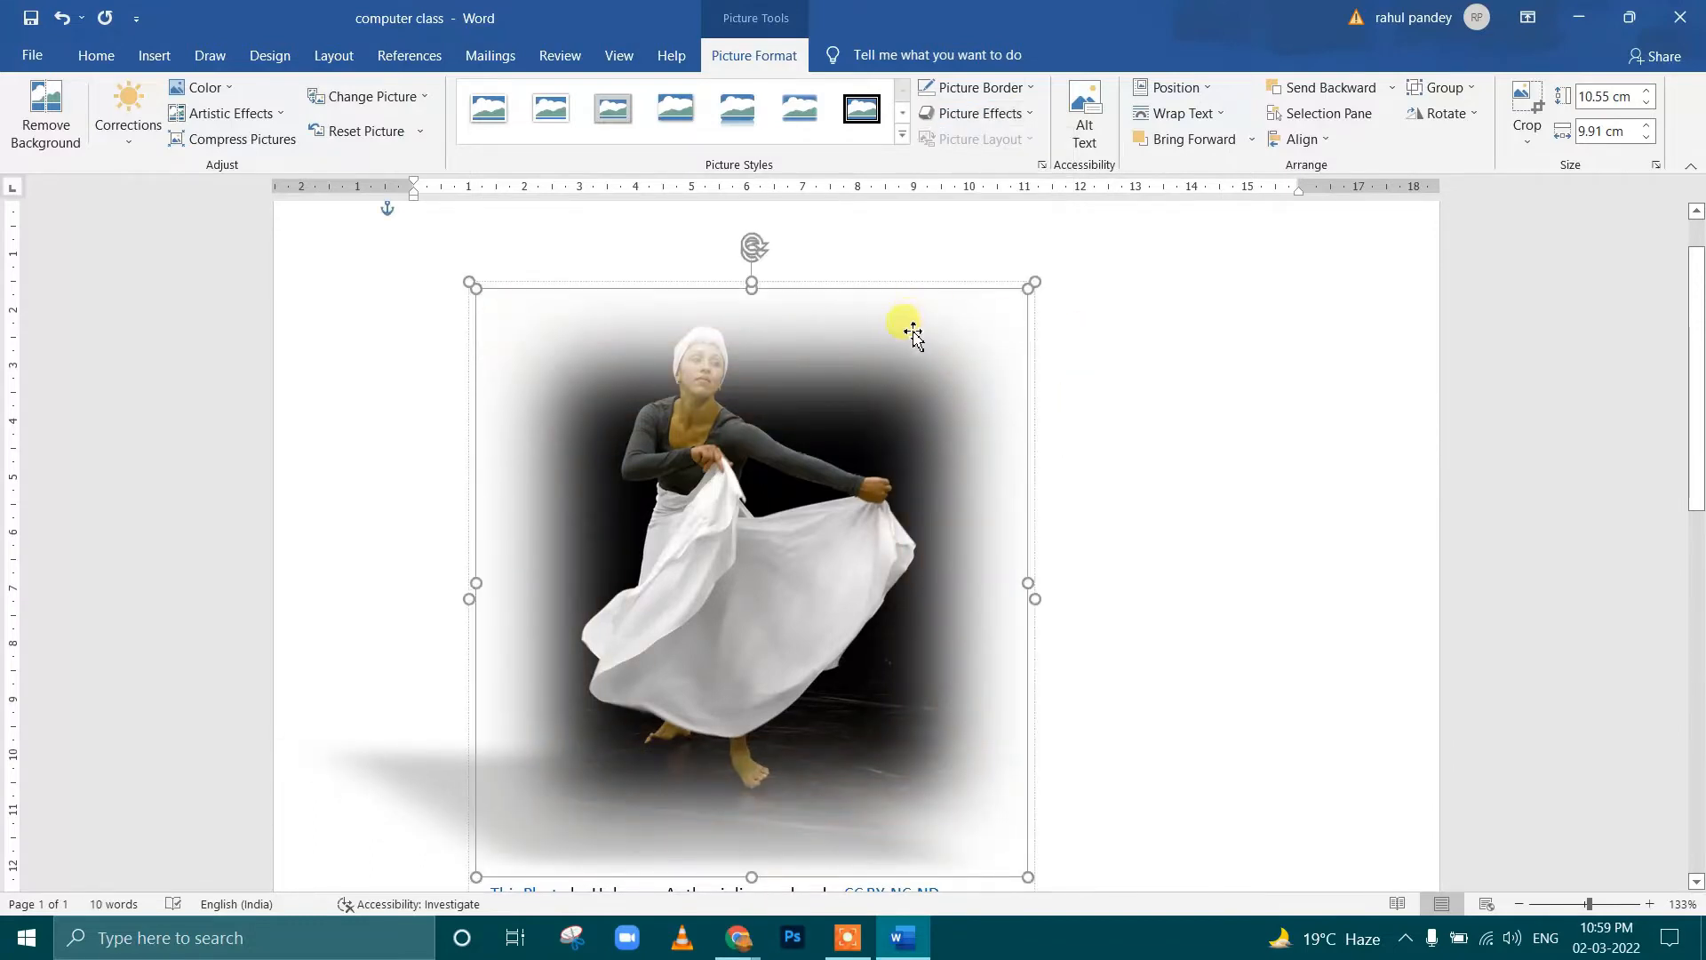
Adjust the soft edges size in the picture's detailed options, trying 87 pt and settling on 53 pt
left_click(997, 114)
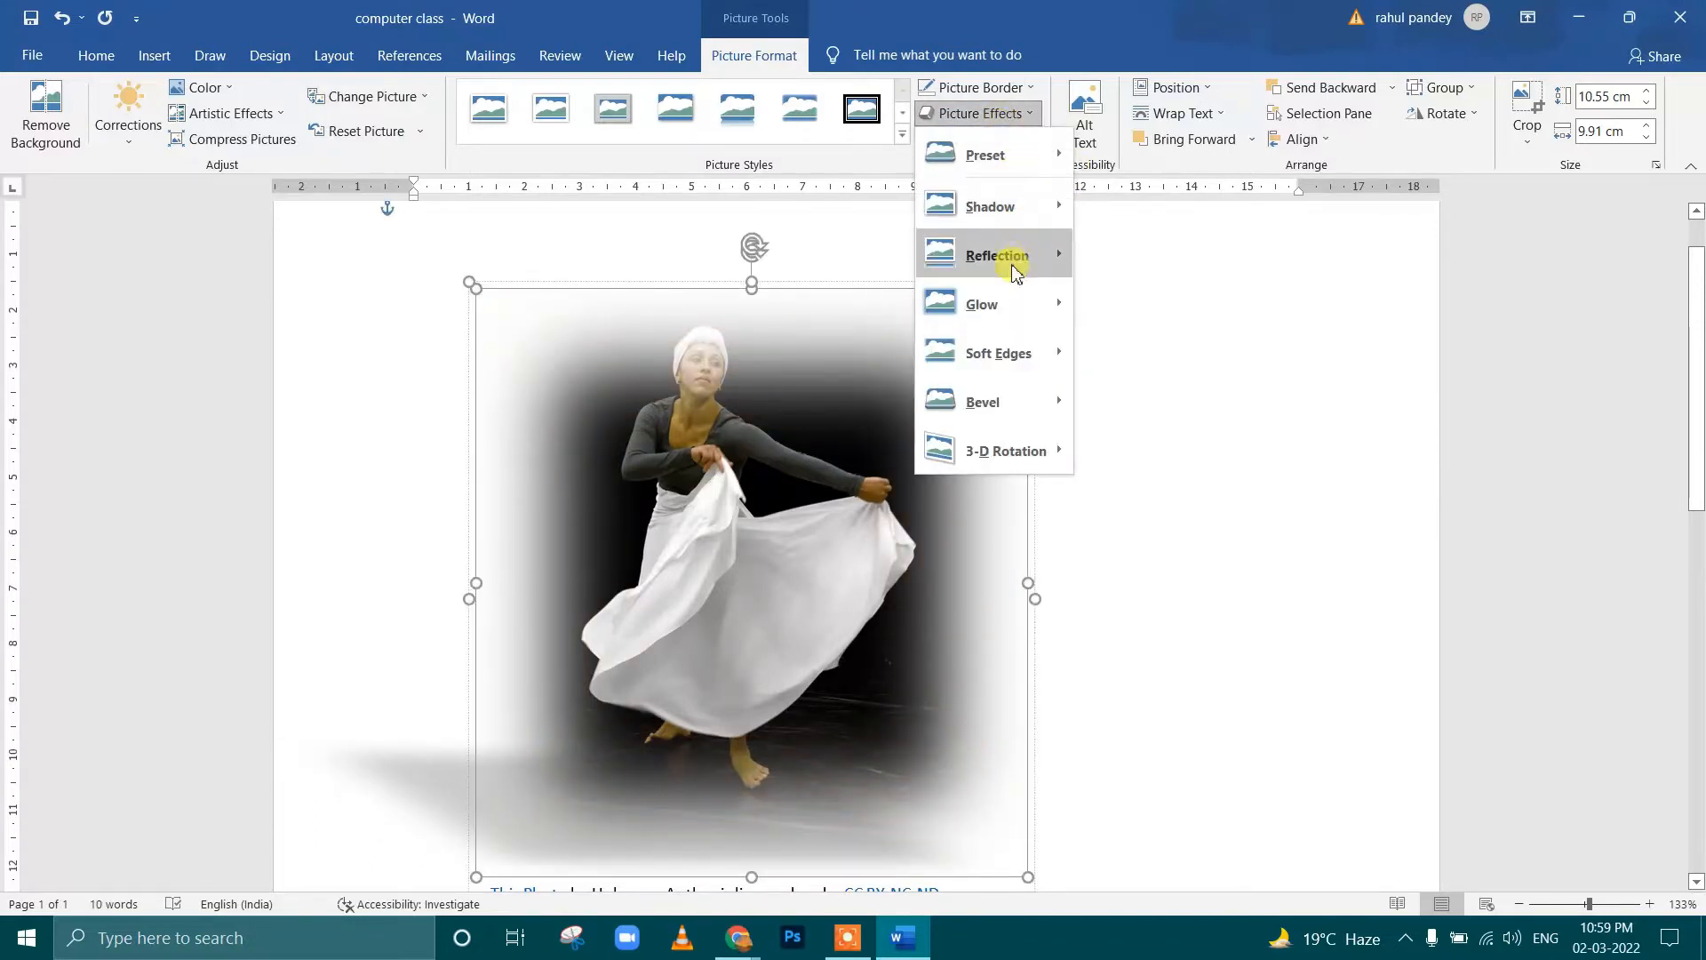
mouse_move(1013, 353)
left_click(1186, 541)
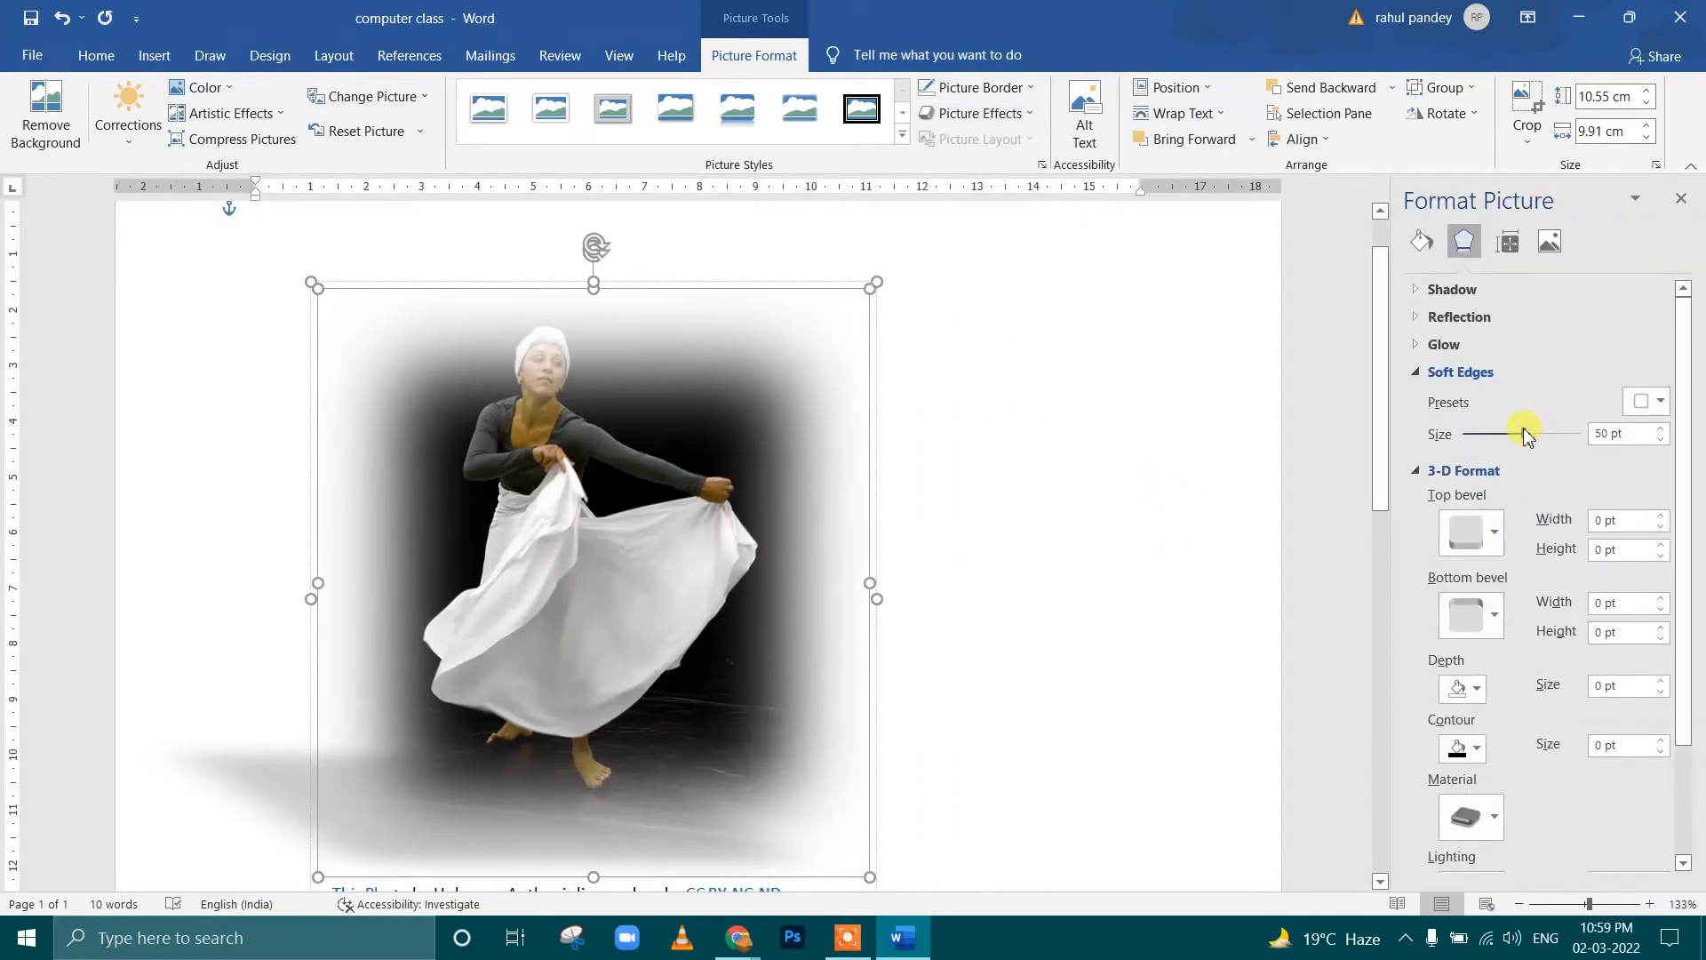
left_click_drag(1562, 439, 1570, 436)
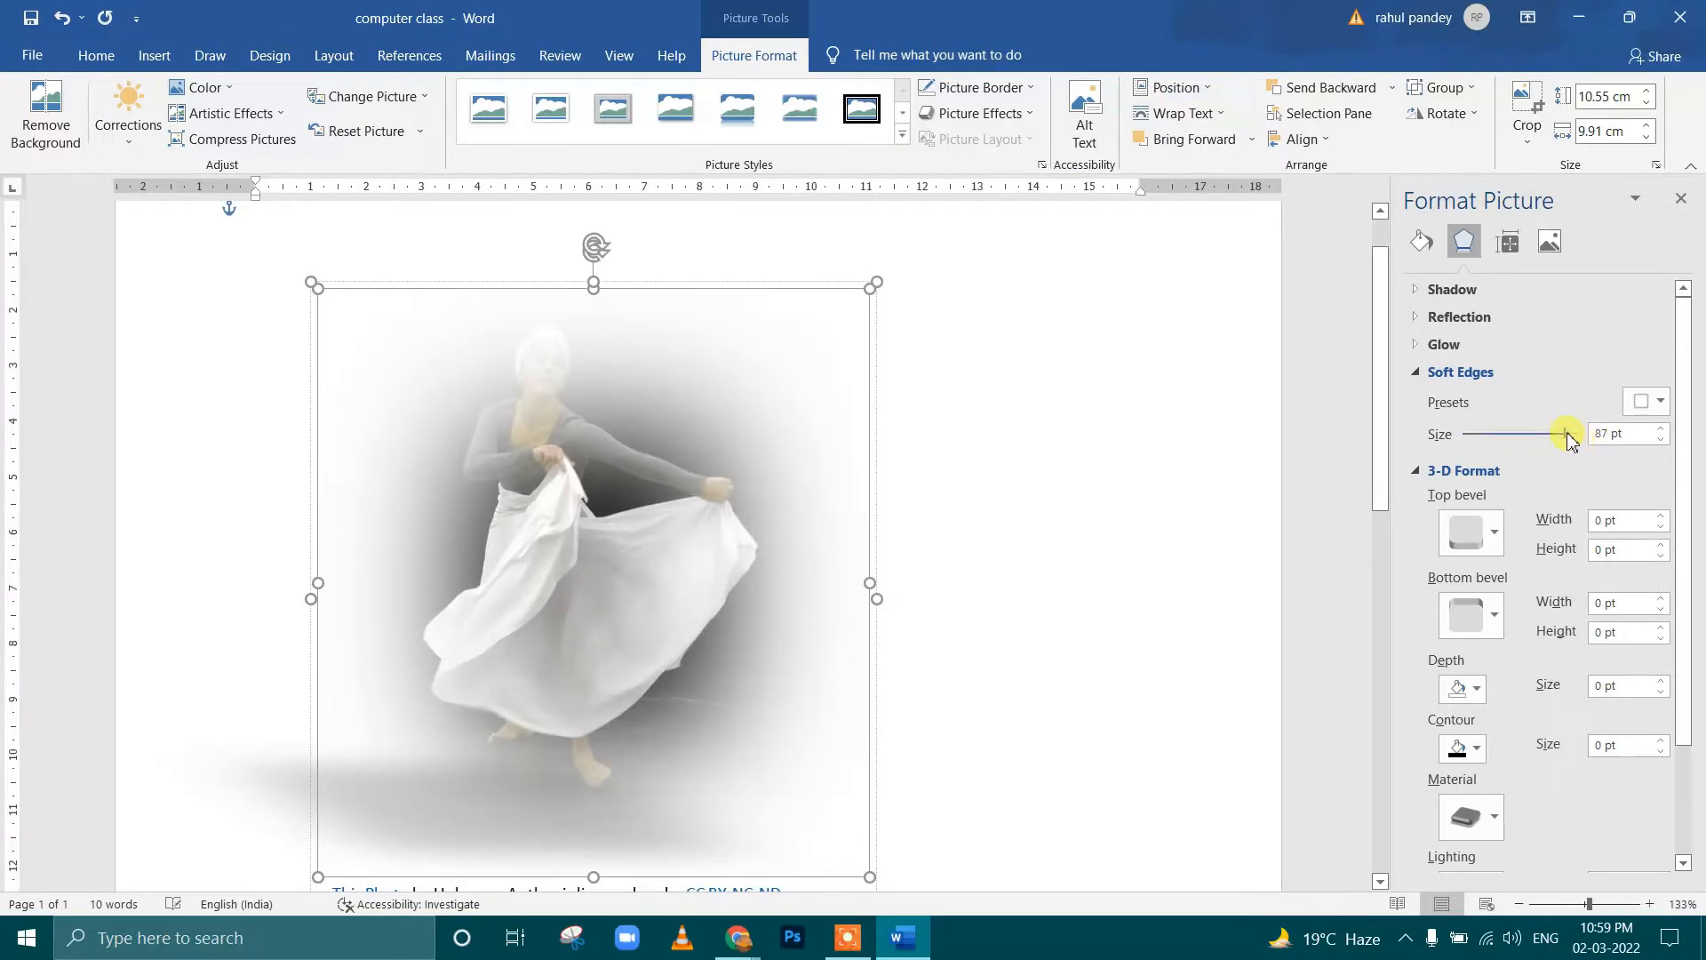
left_click_drag(1531, 442, 1527, 444)
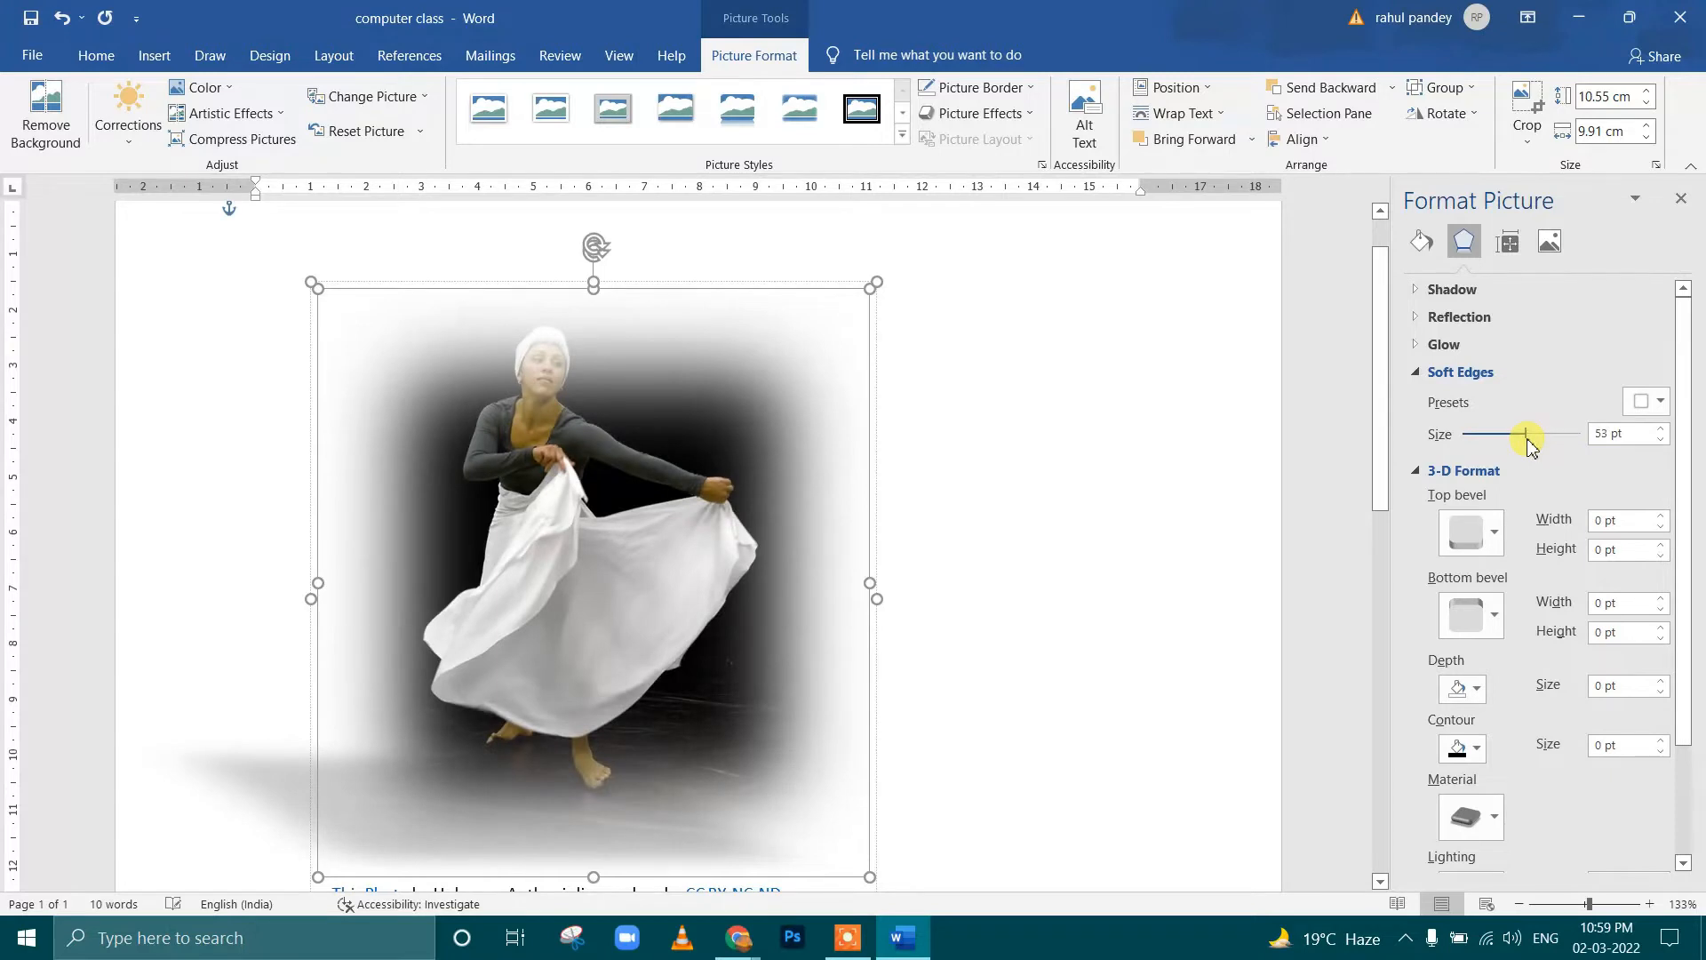
Close the picture's detailed formatting options and apply the first bevel of the second row to the dancer picture
left_click(1680, 197)
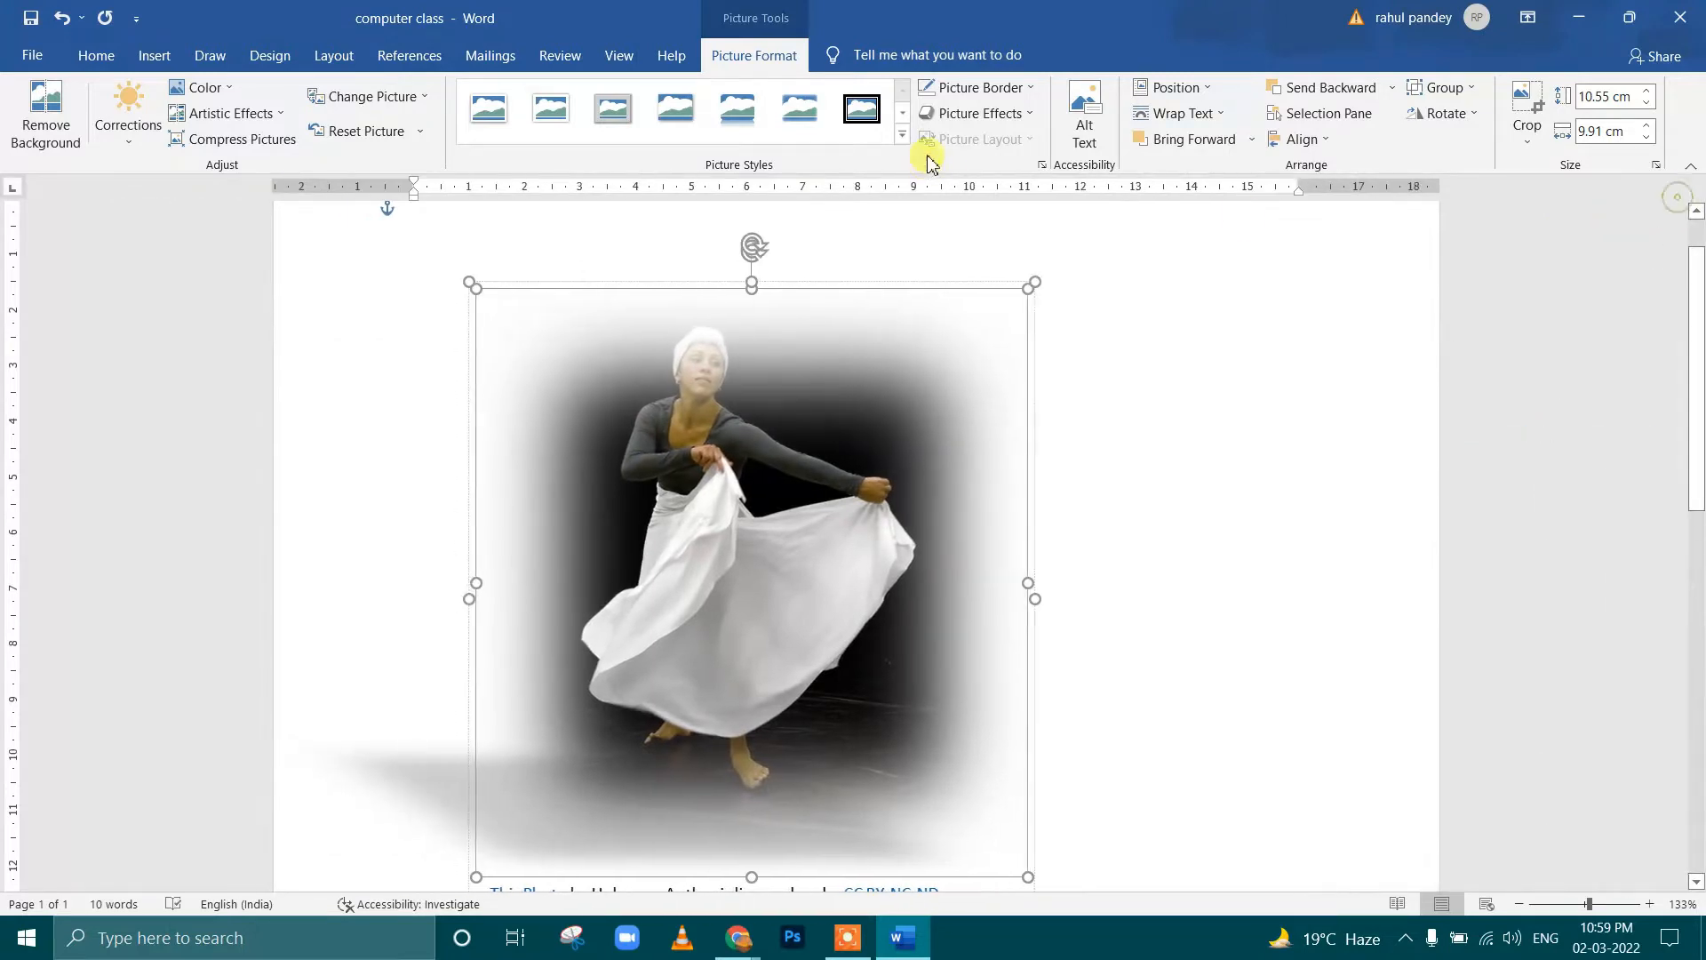
left_click(1008, 117)
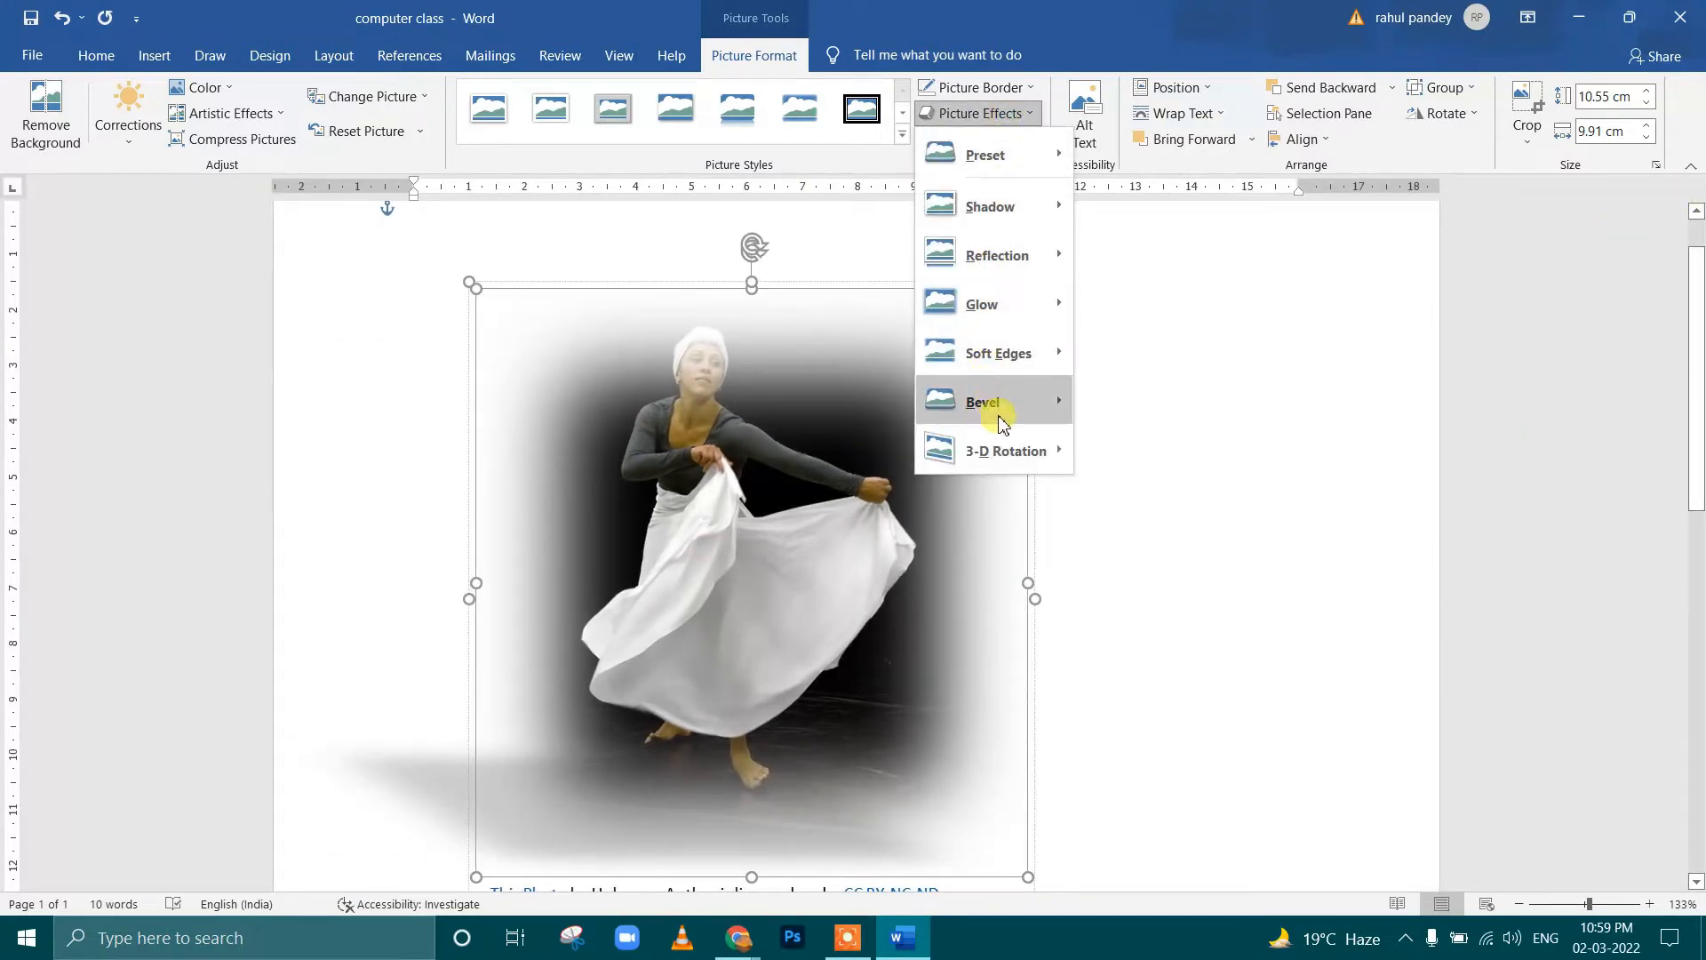
mouse_move(1001, 423)
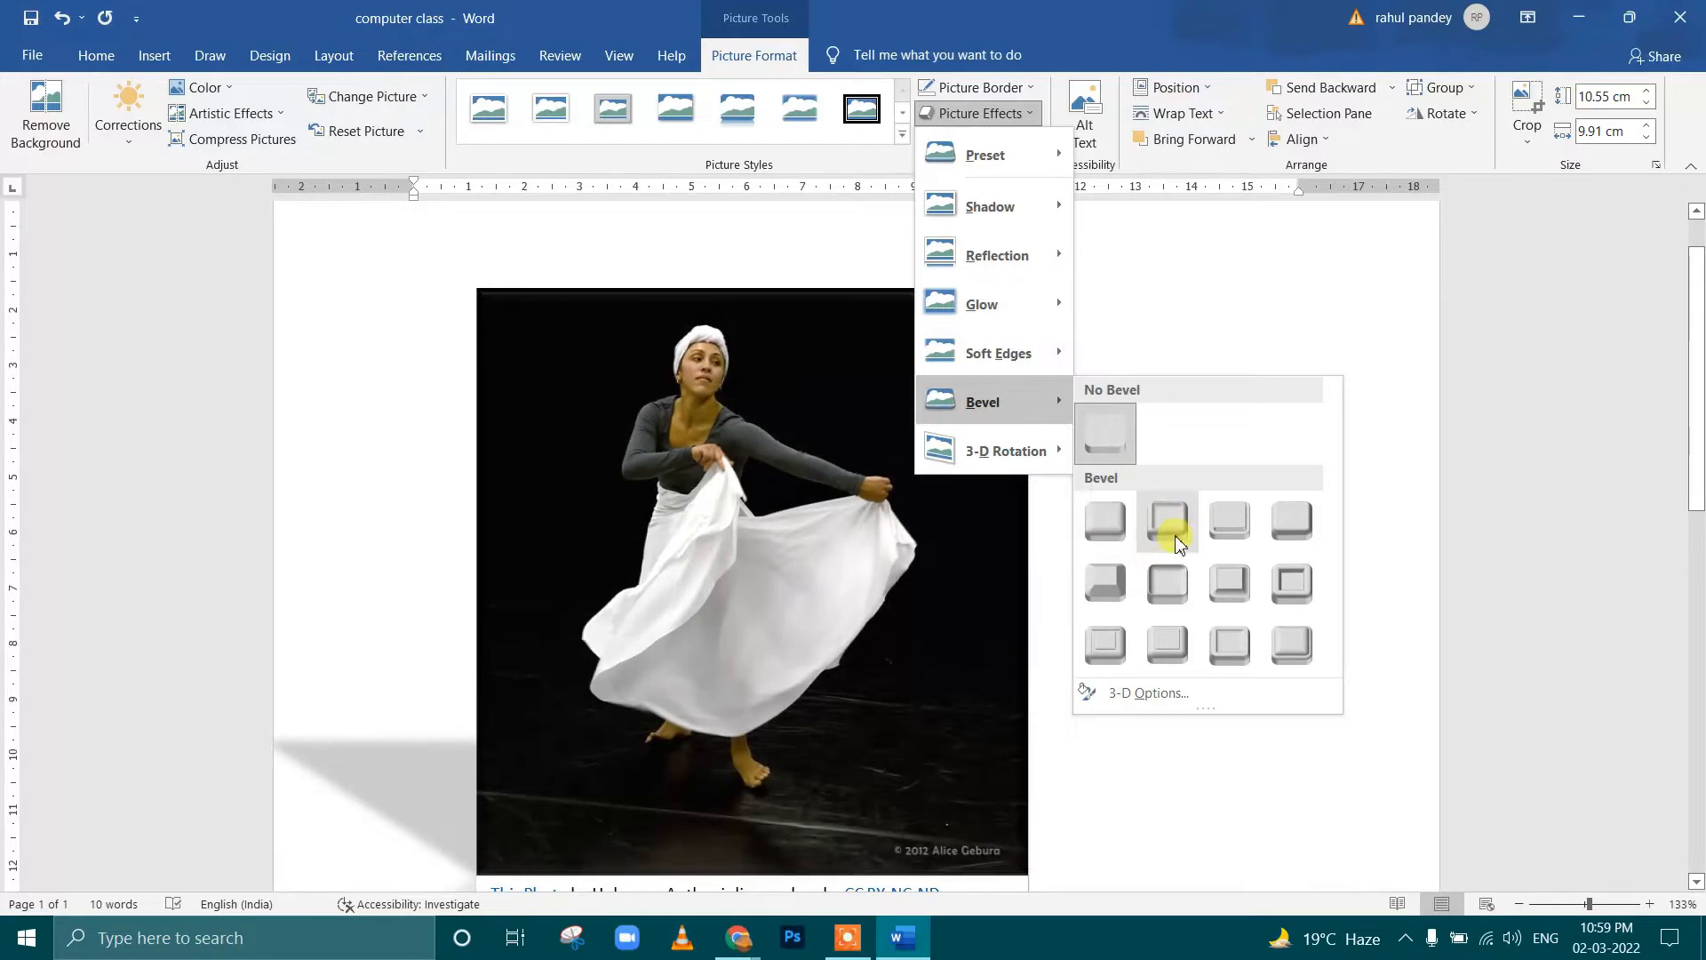
left_click(1117, 589)
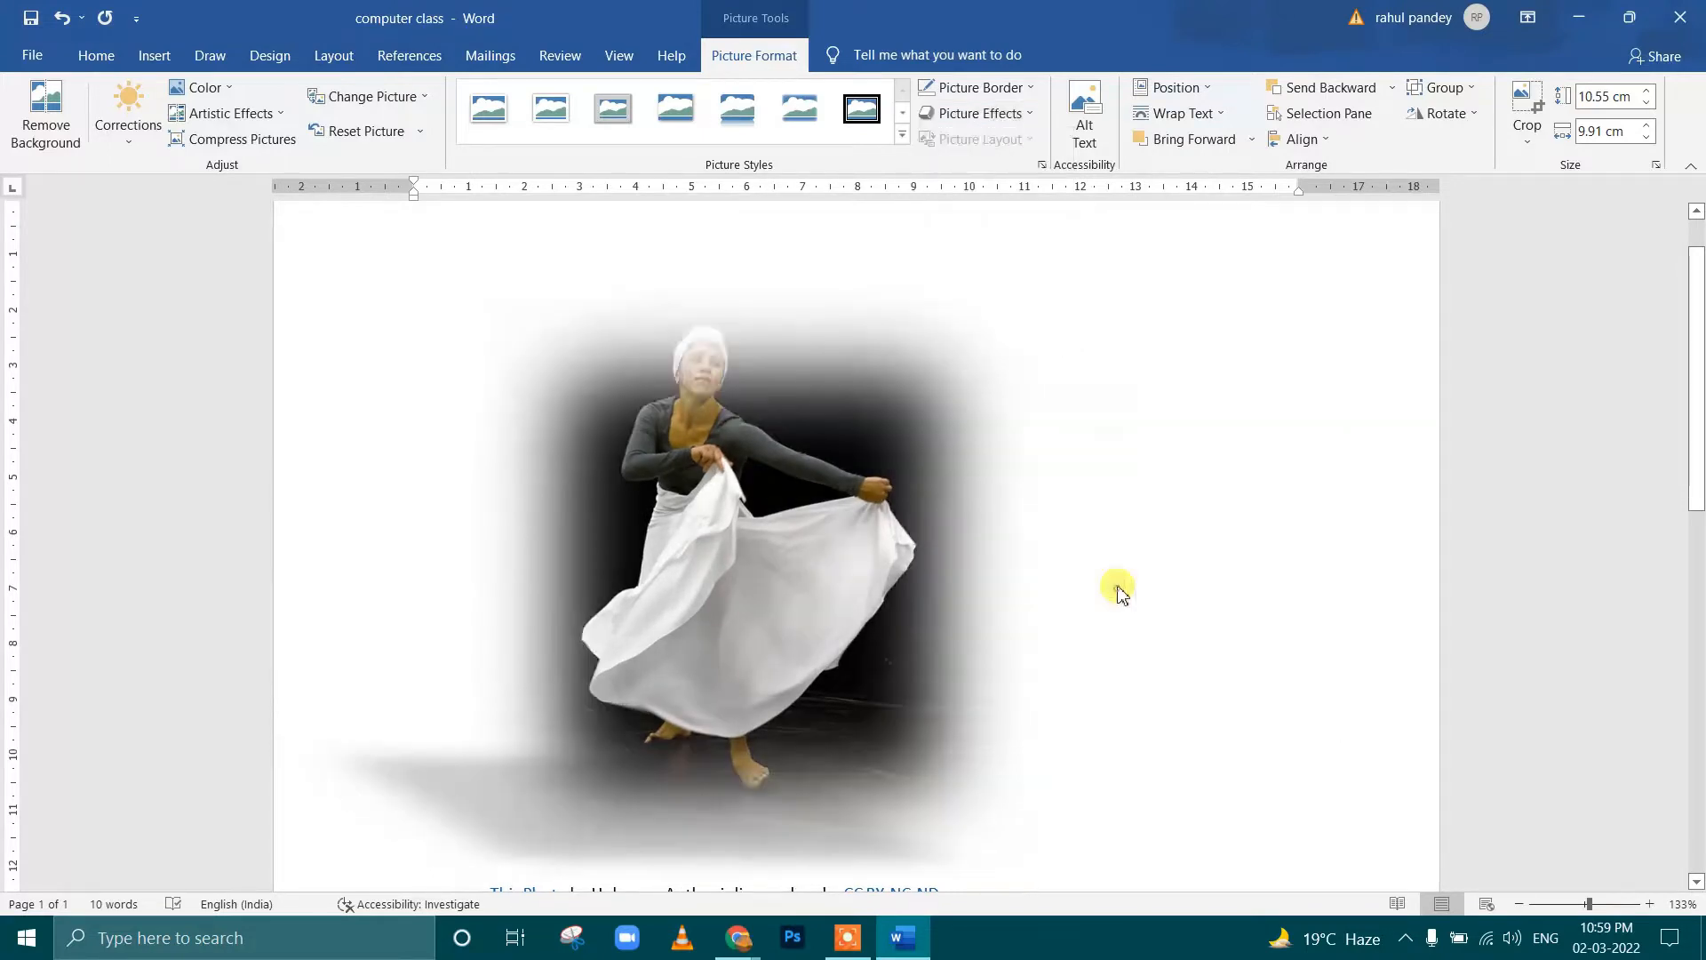
Apply the Off Axis 1: Top parallel 3-D rotation to the dancer picture
left_click(977, 113)
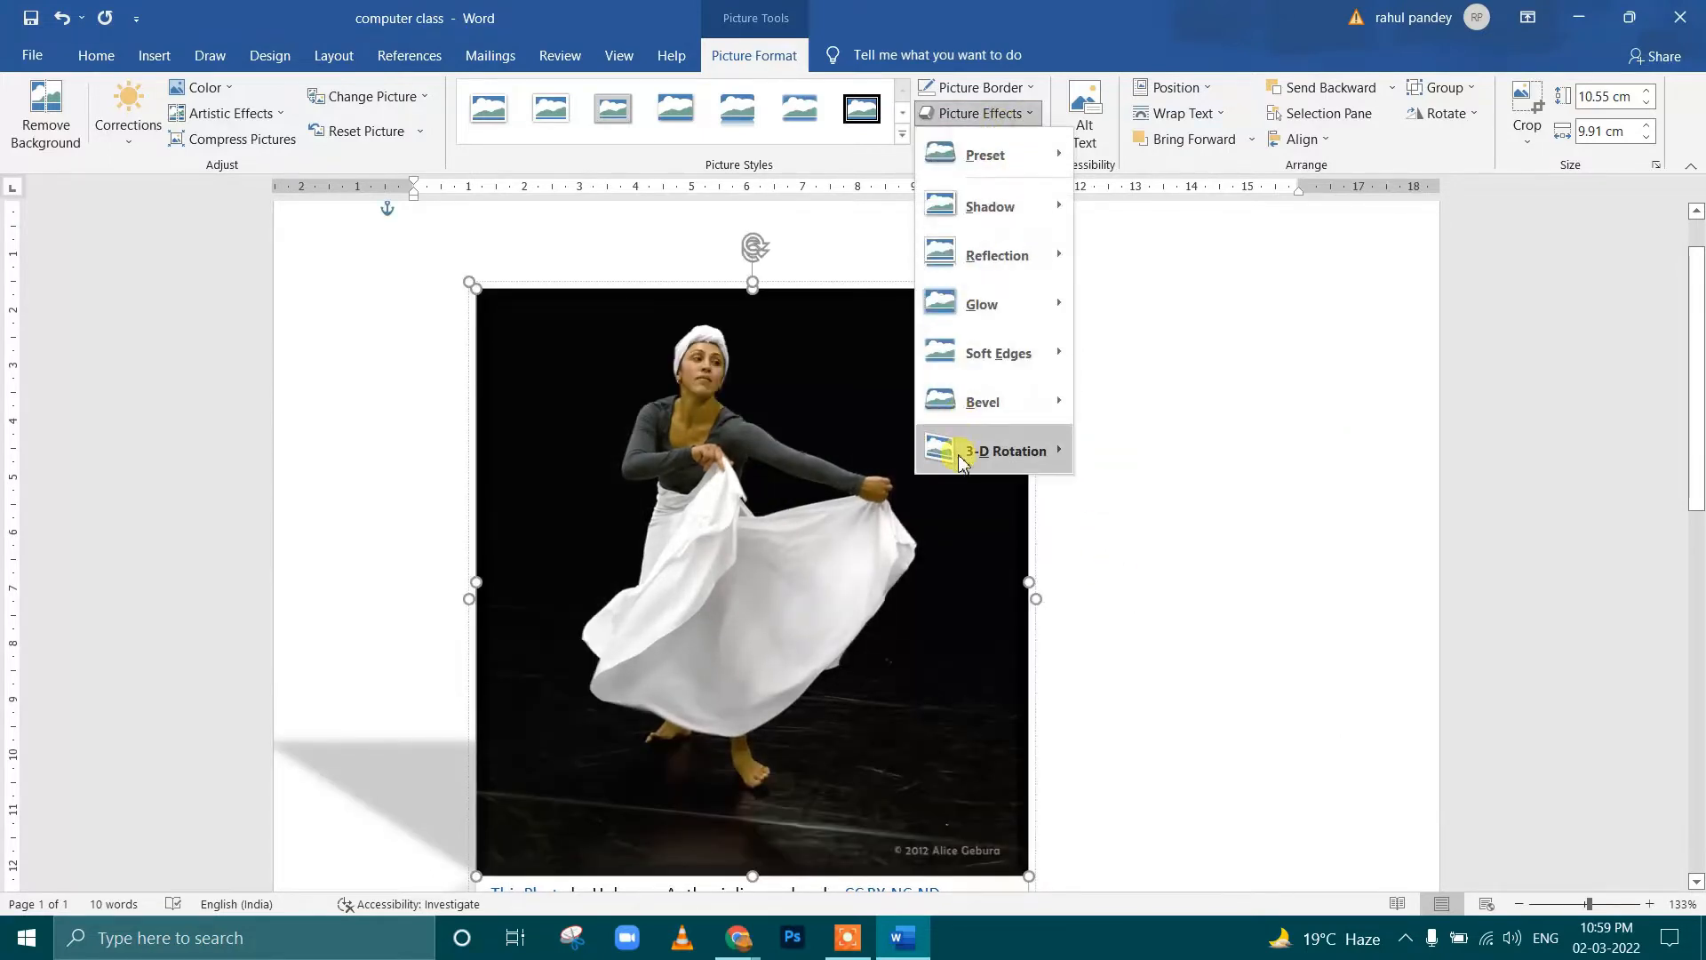
mouse_move(1049, 450)
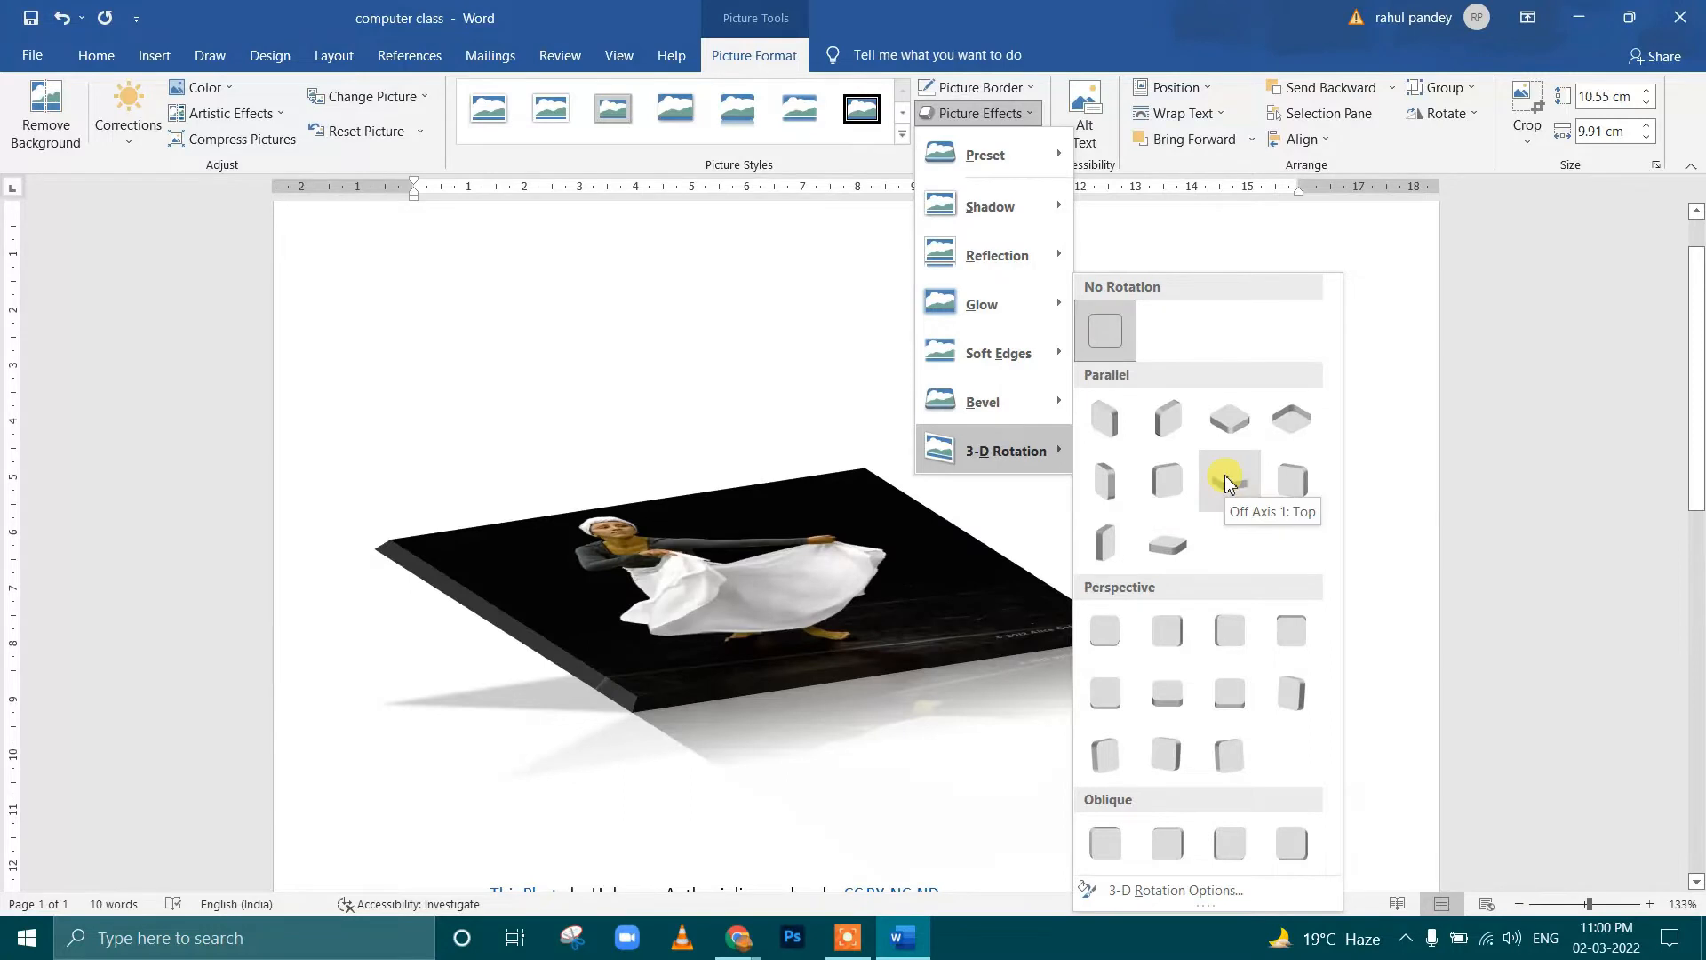
left_click(1227, 480)
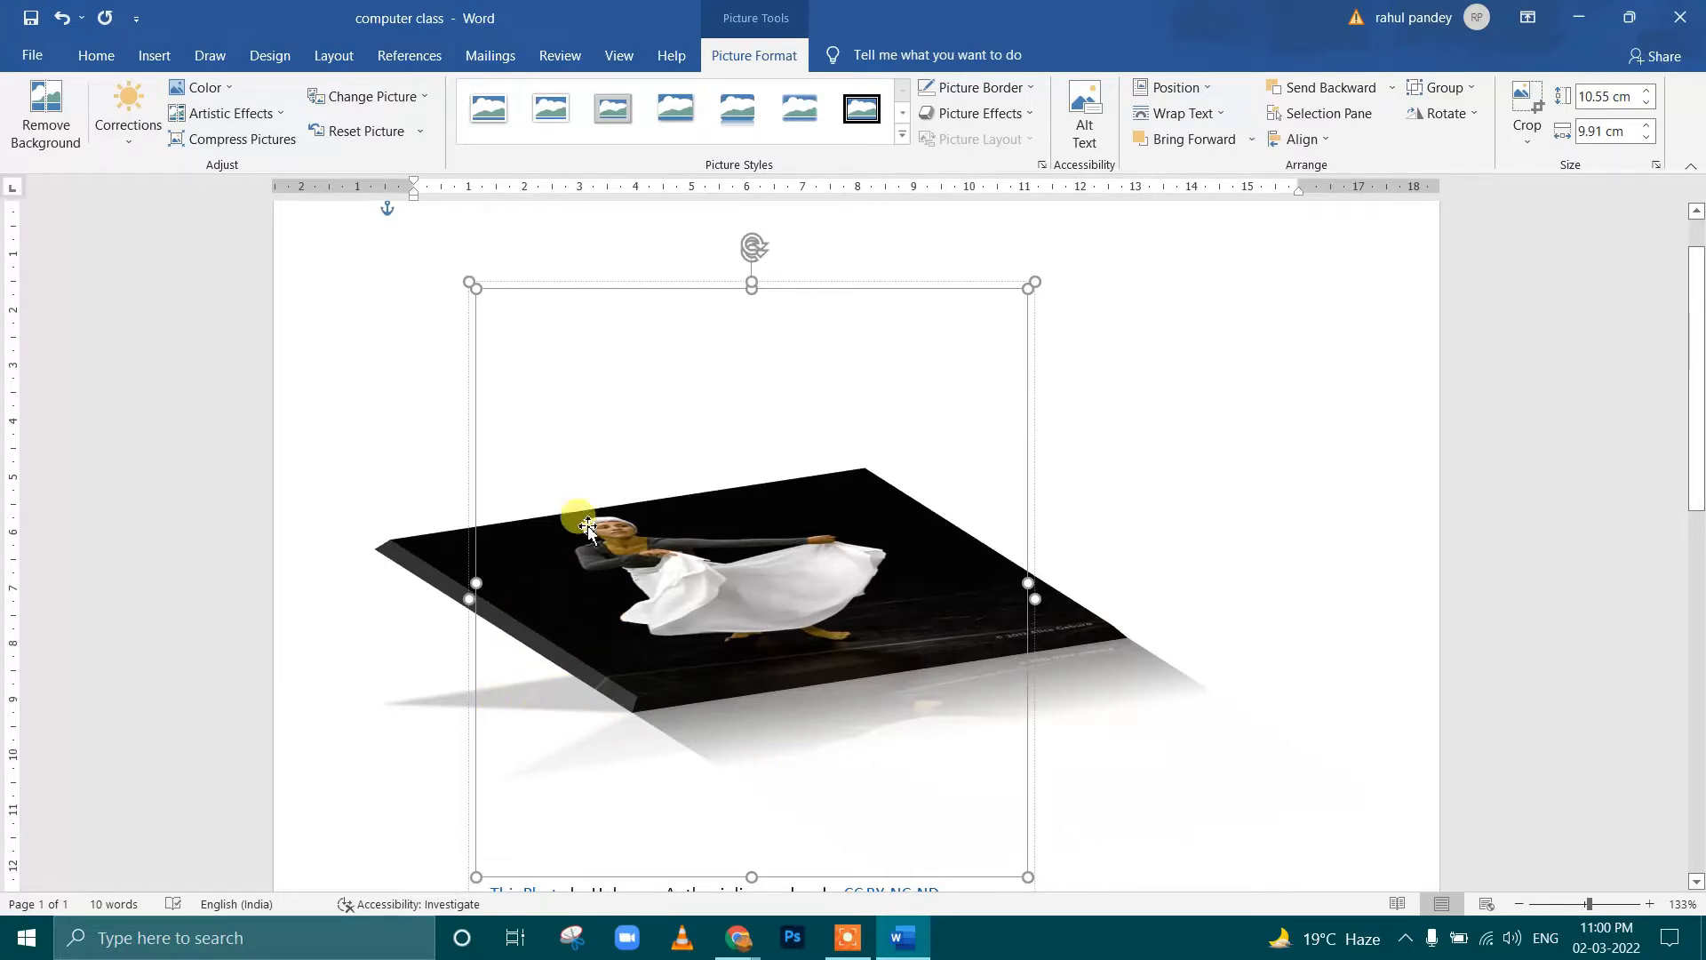
Delete the rotated dancer picture together with its caption from the page
left_click(988, 119)
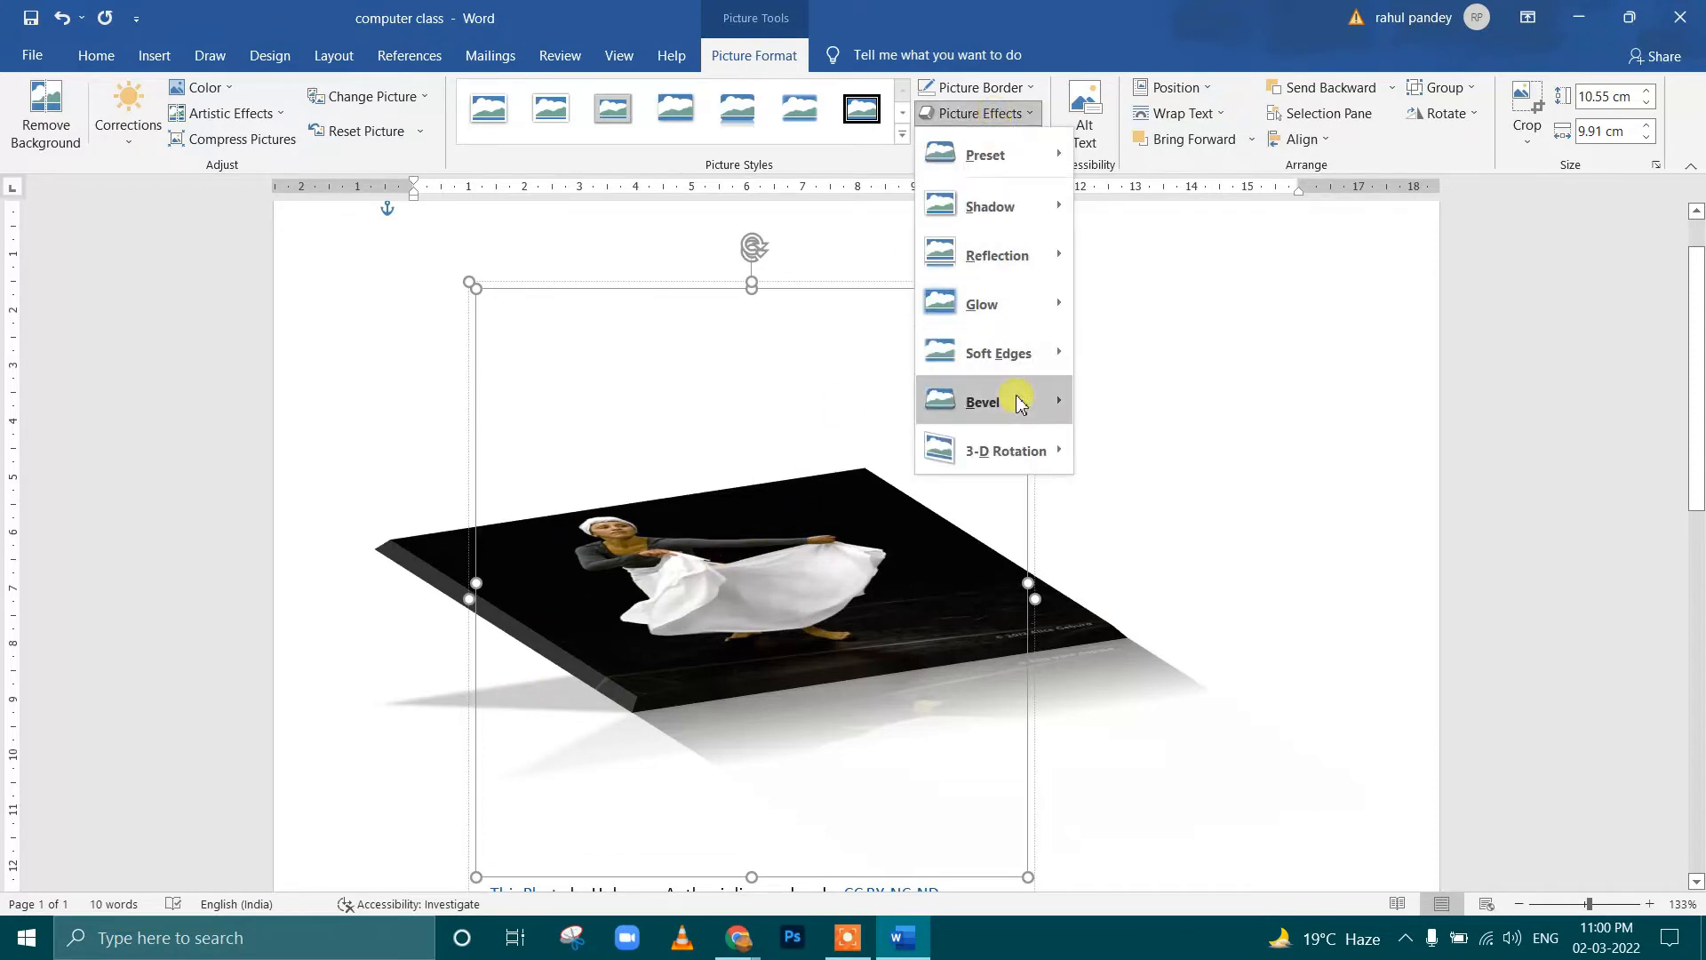
left_click(1191, 370)
left_click(1185, 368)
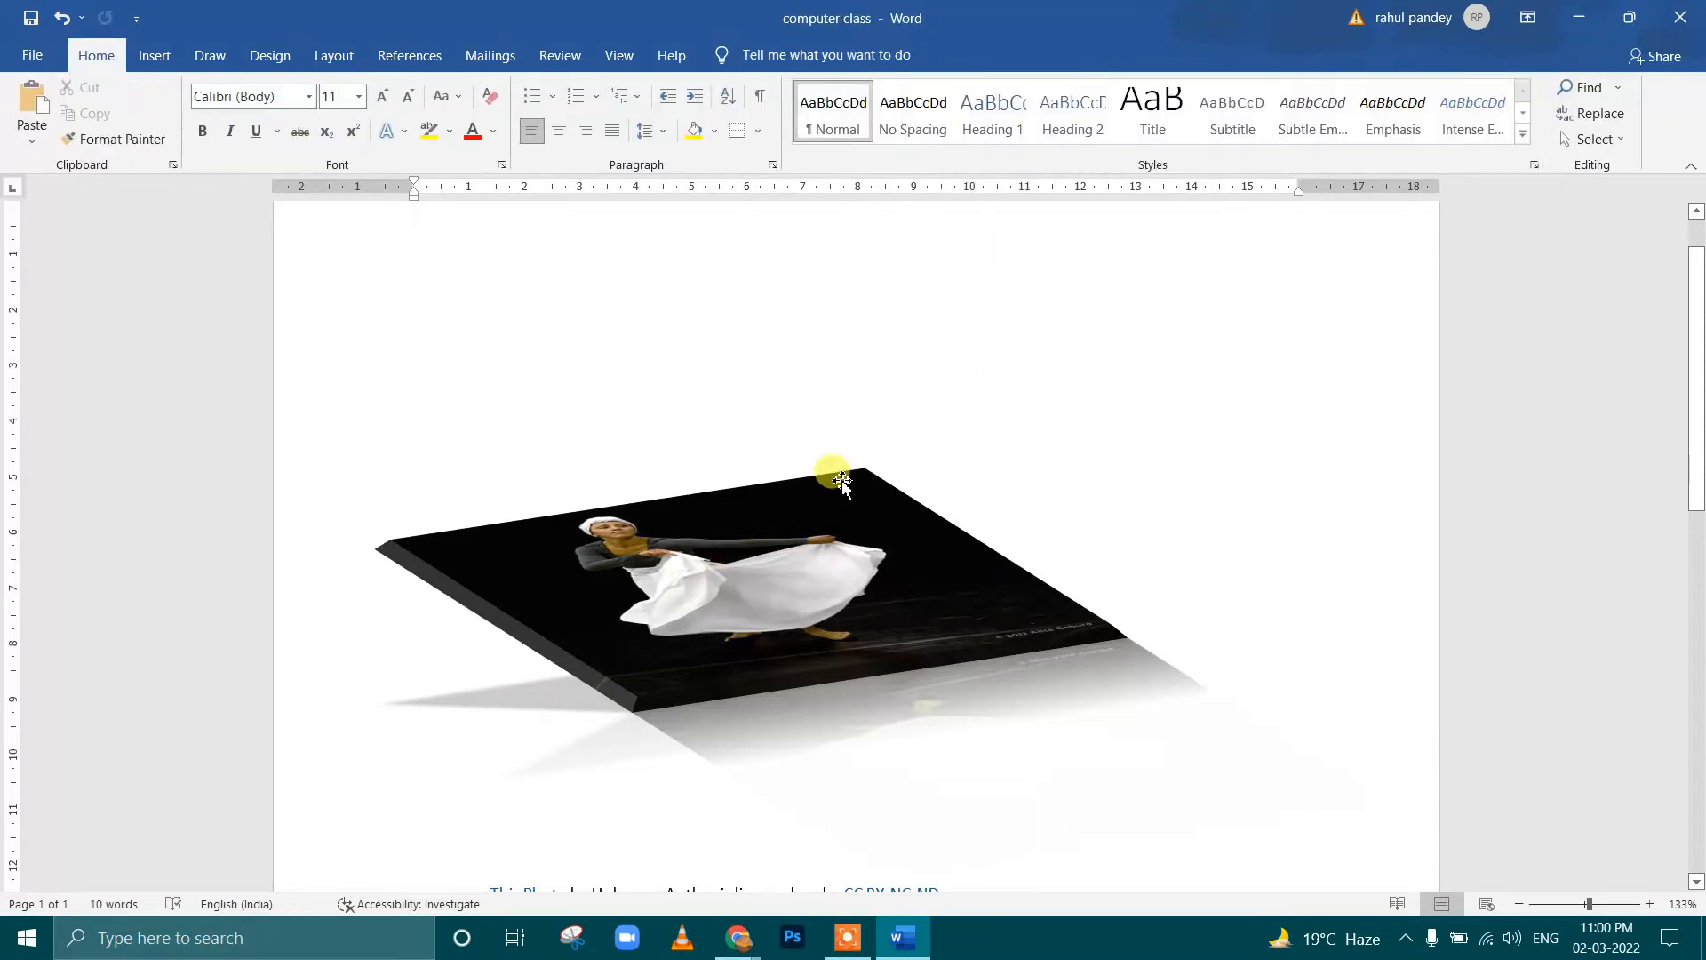
left_click(854, 518)
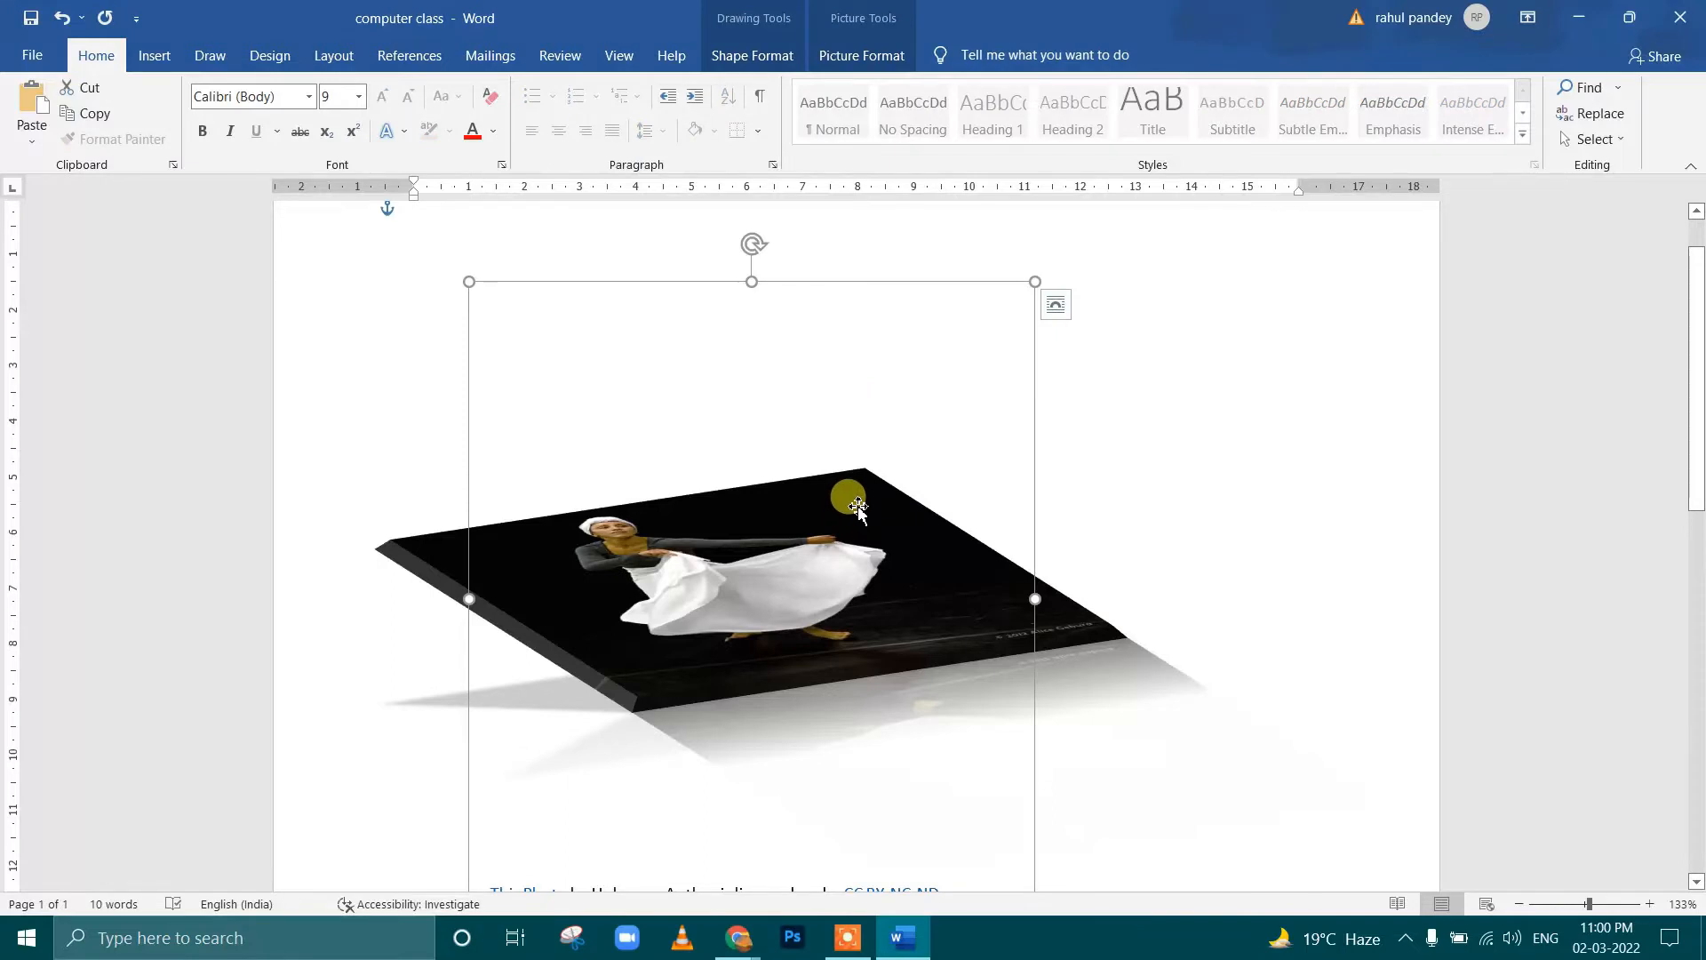
key("Delete")
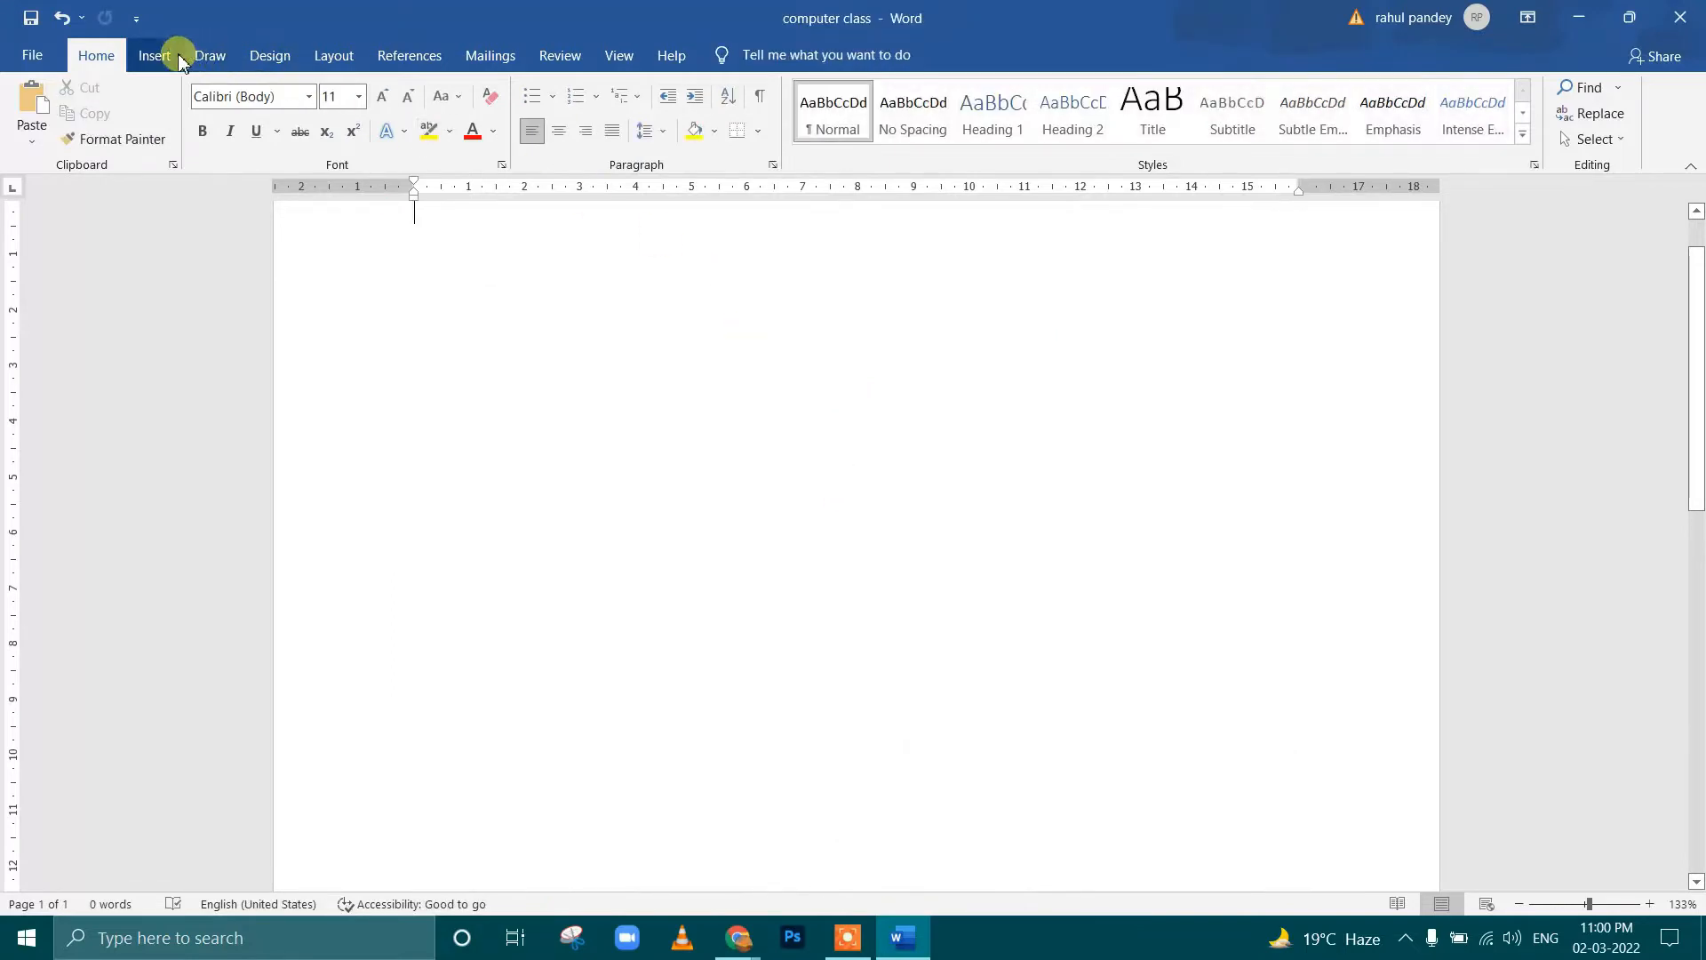
Start inserting an online picture and open the Man category
left_click(176, 58)
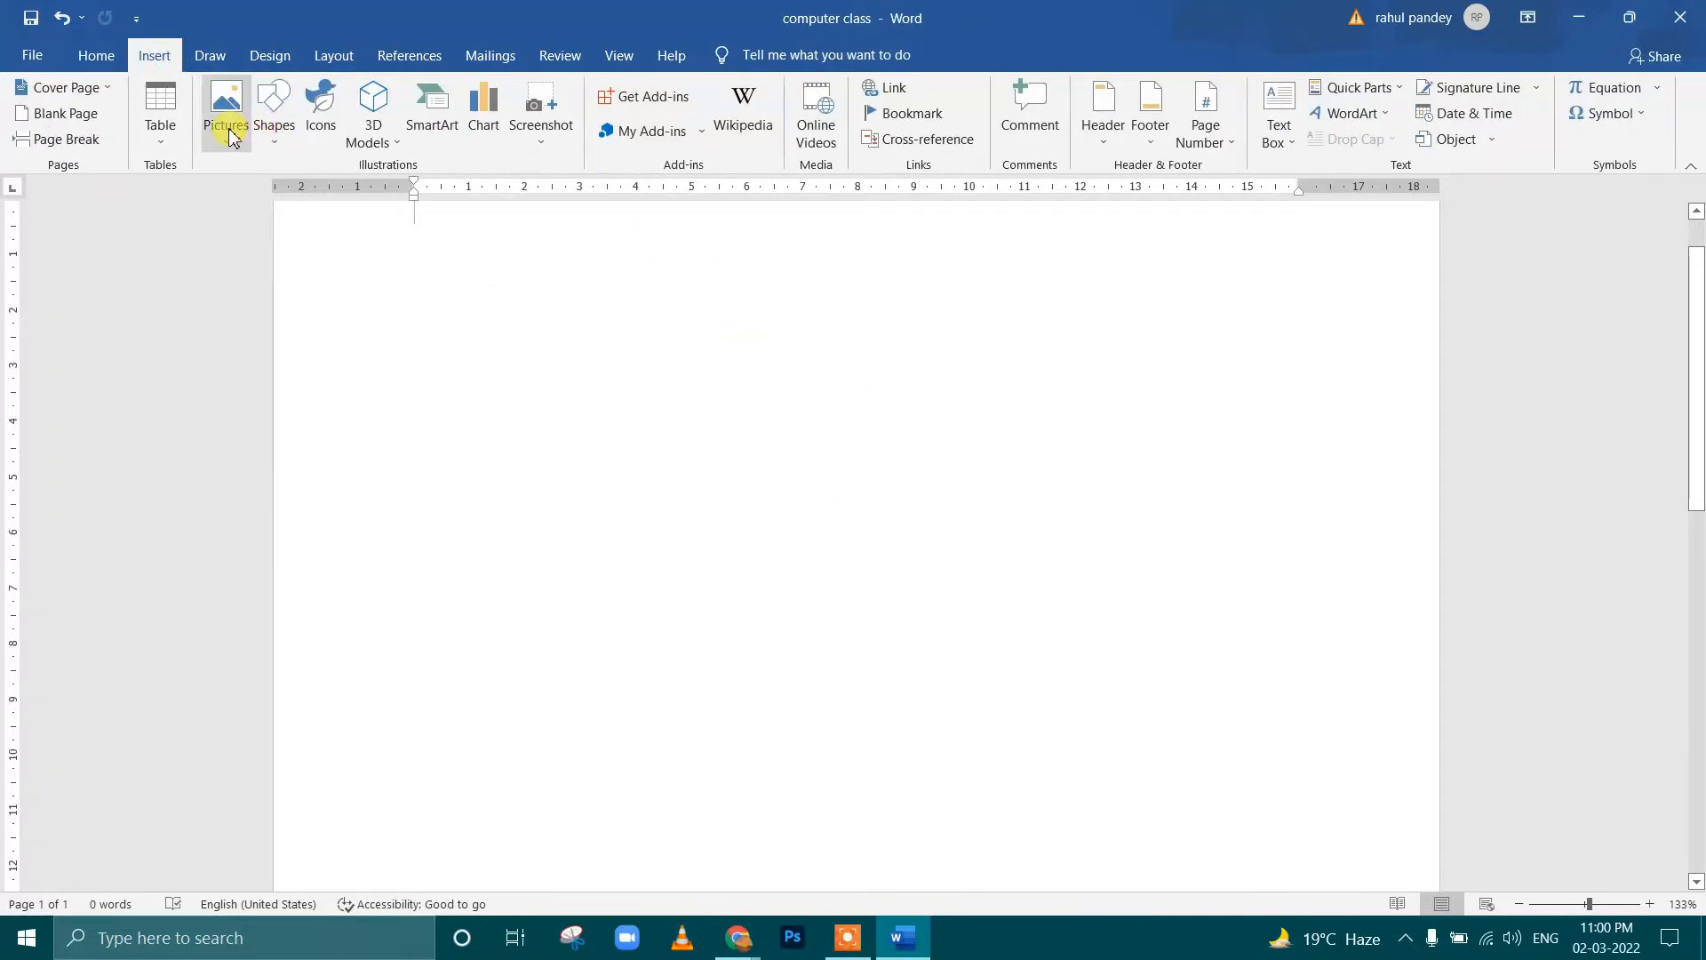
left_click(227, 132)
left_click(263, 224)
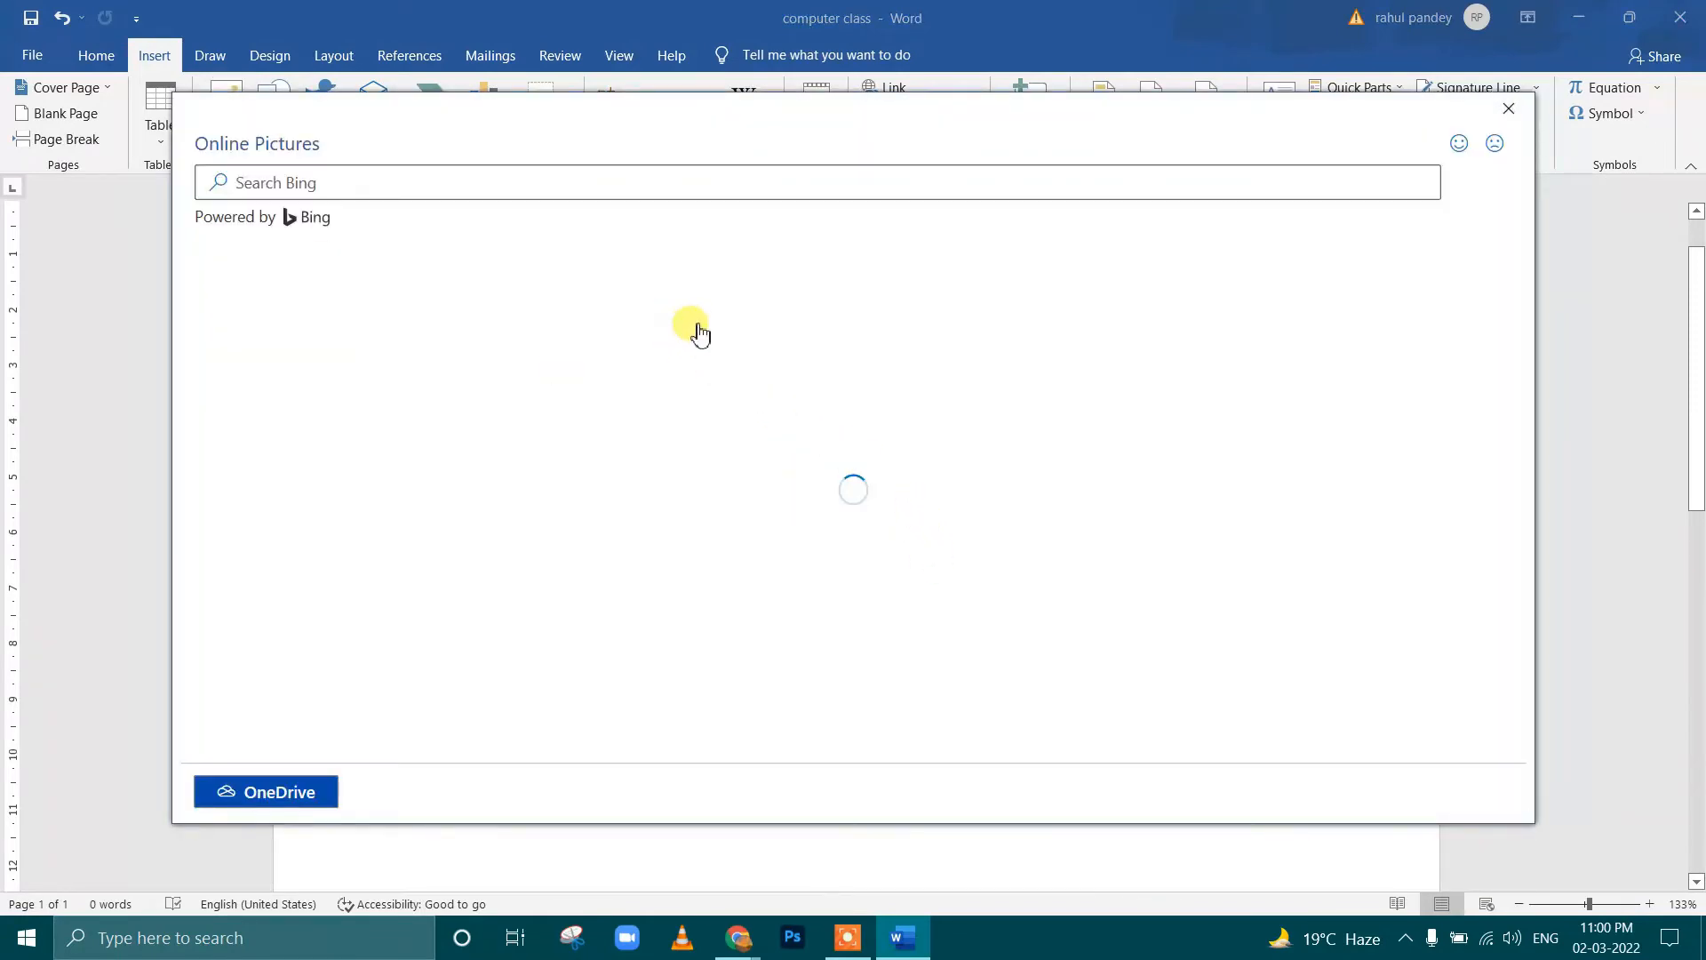
scroll(668, 546, "down", 2)
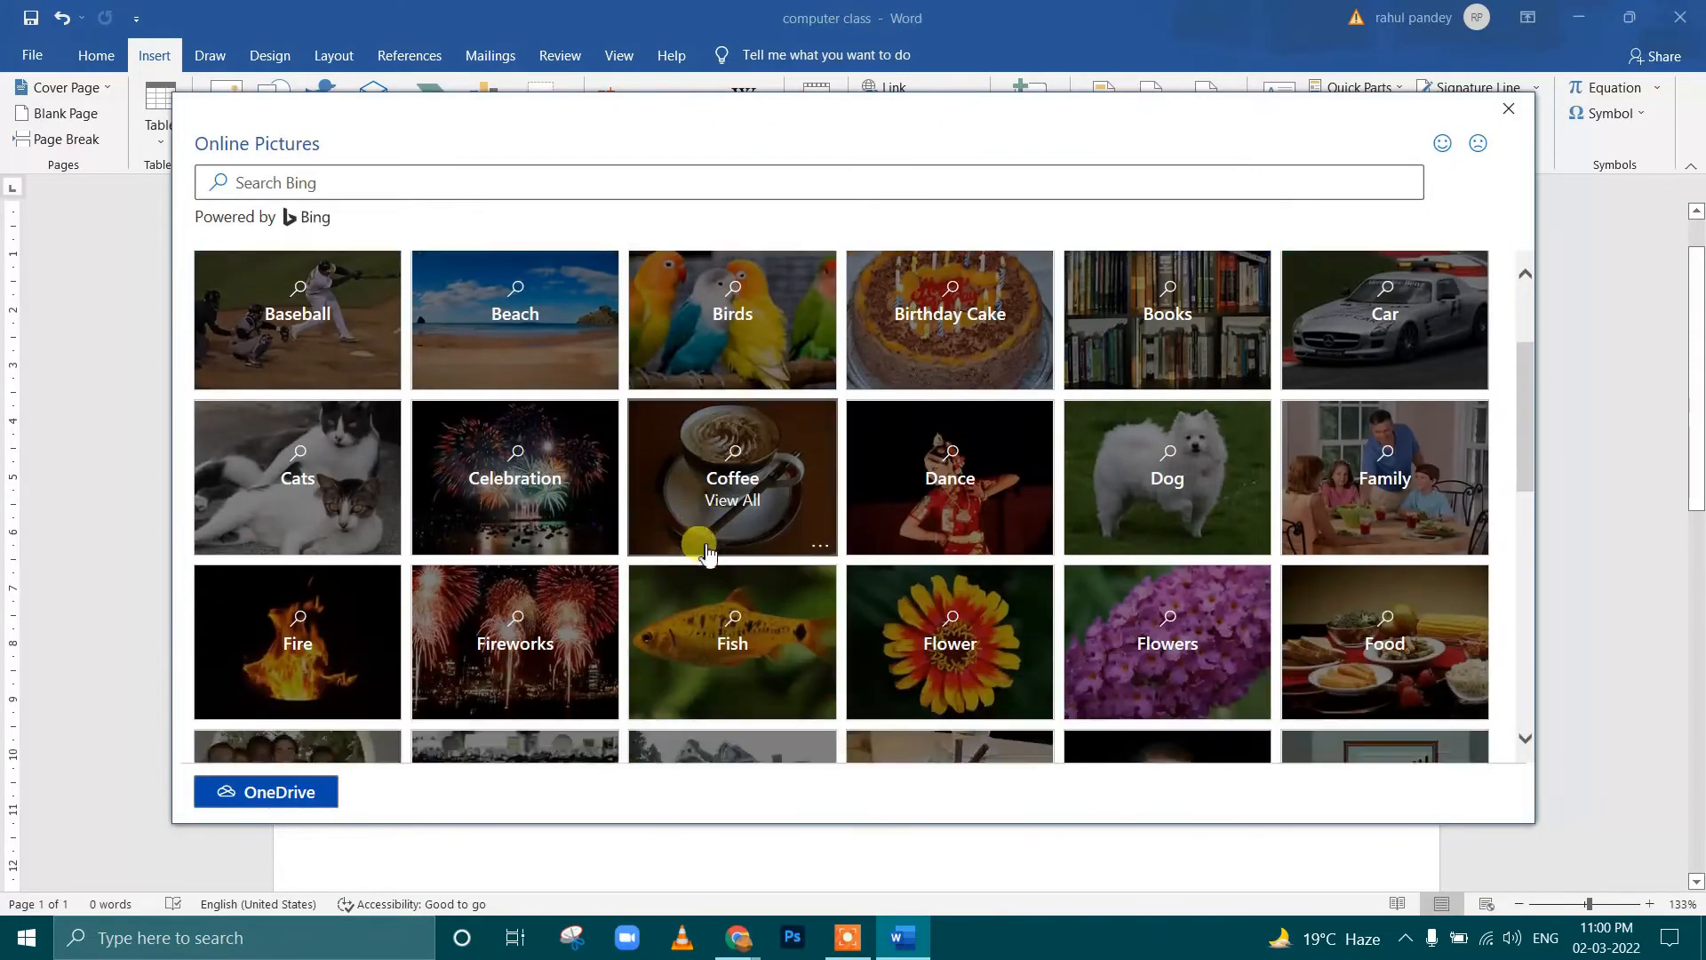
scroll(706, 552, "down", 1)
scroll(1413, 455, "down", 2)
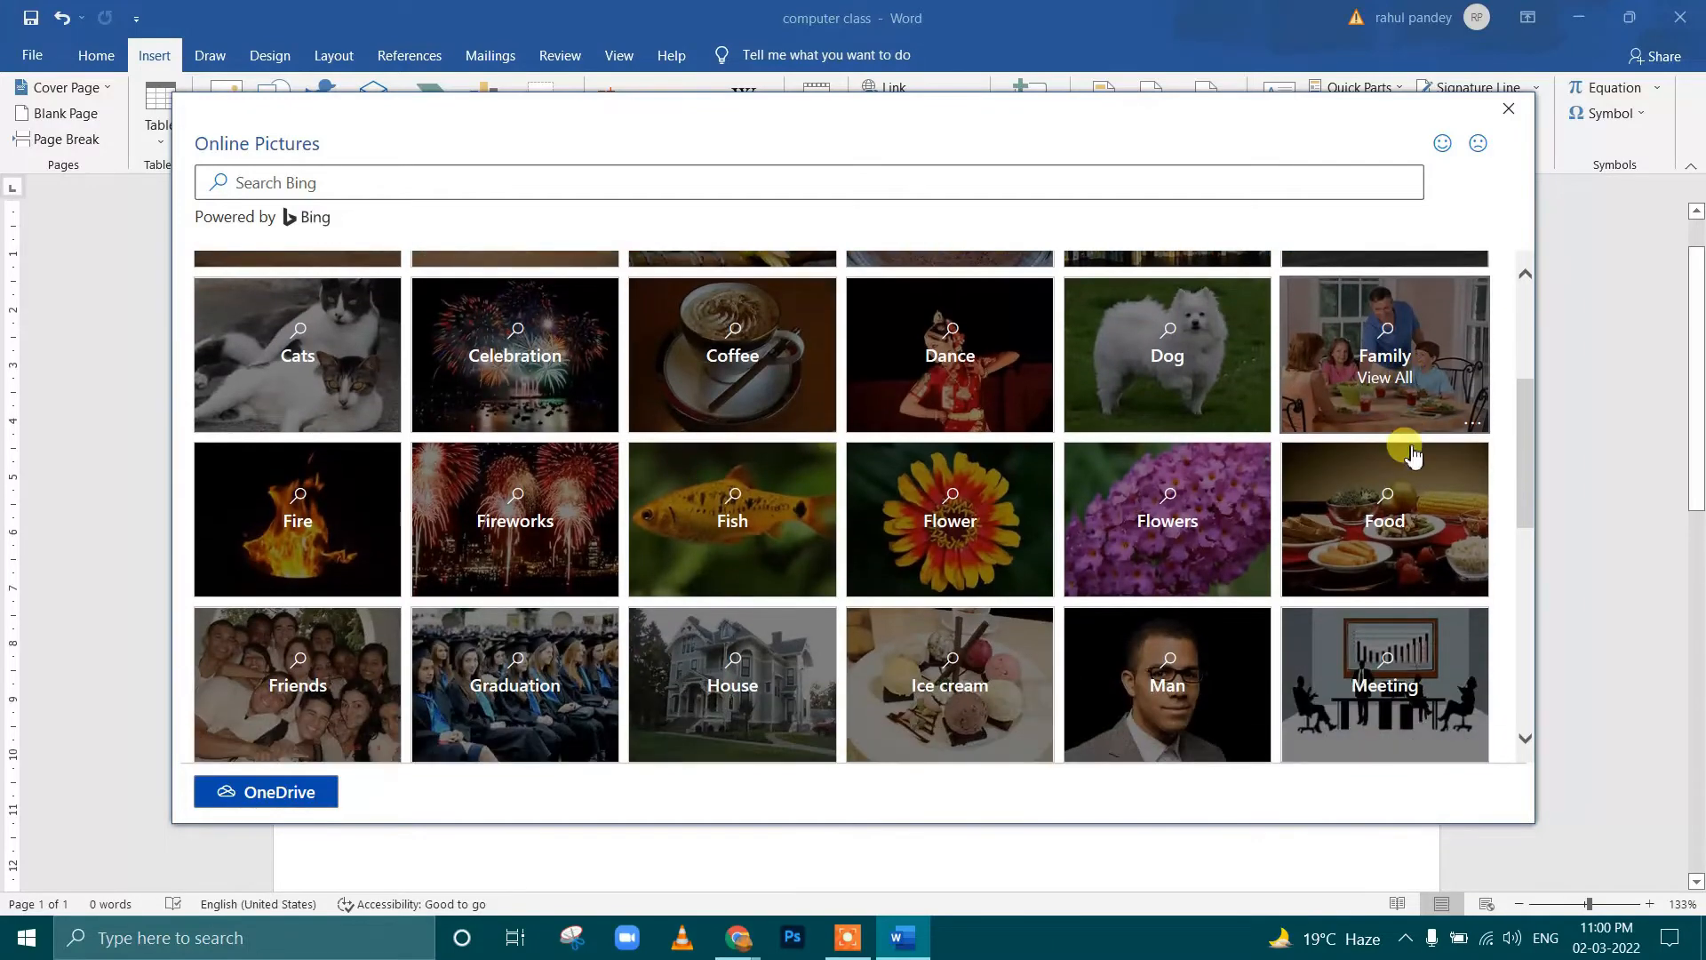
left_click(1223, 694)
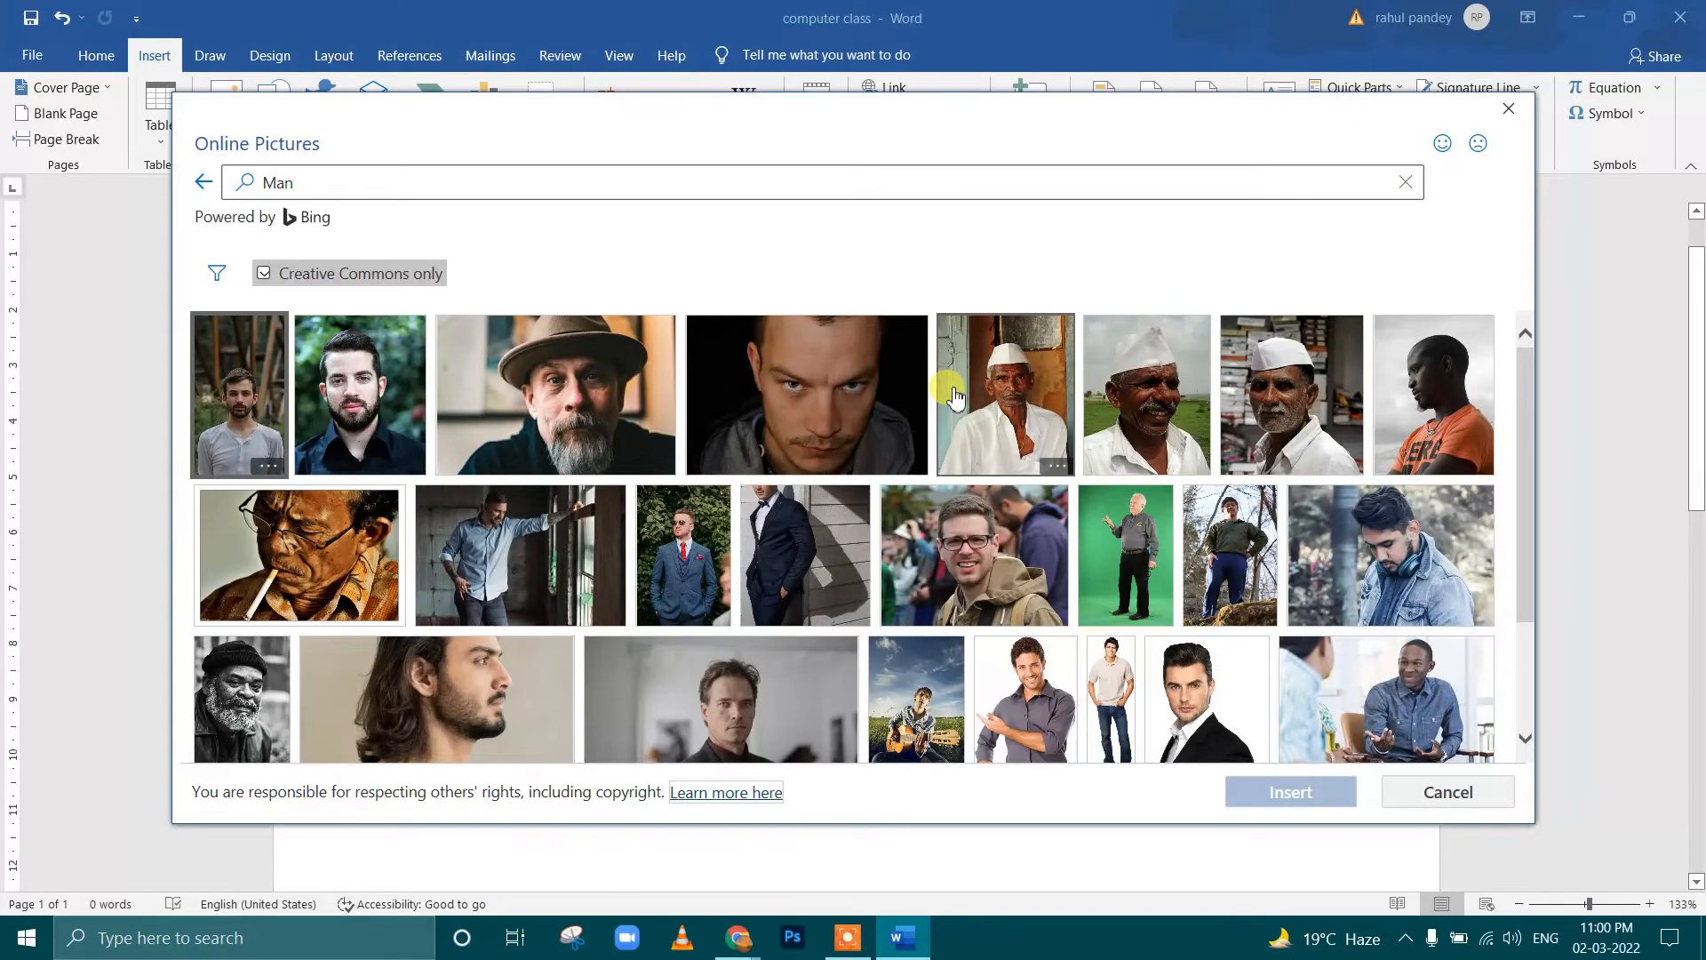
Browse the Man pictures and insert the portrait of the man in a white cap in front of a blue door
scroll(954, 397, "down", 1)
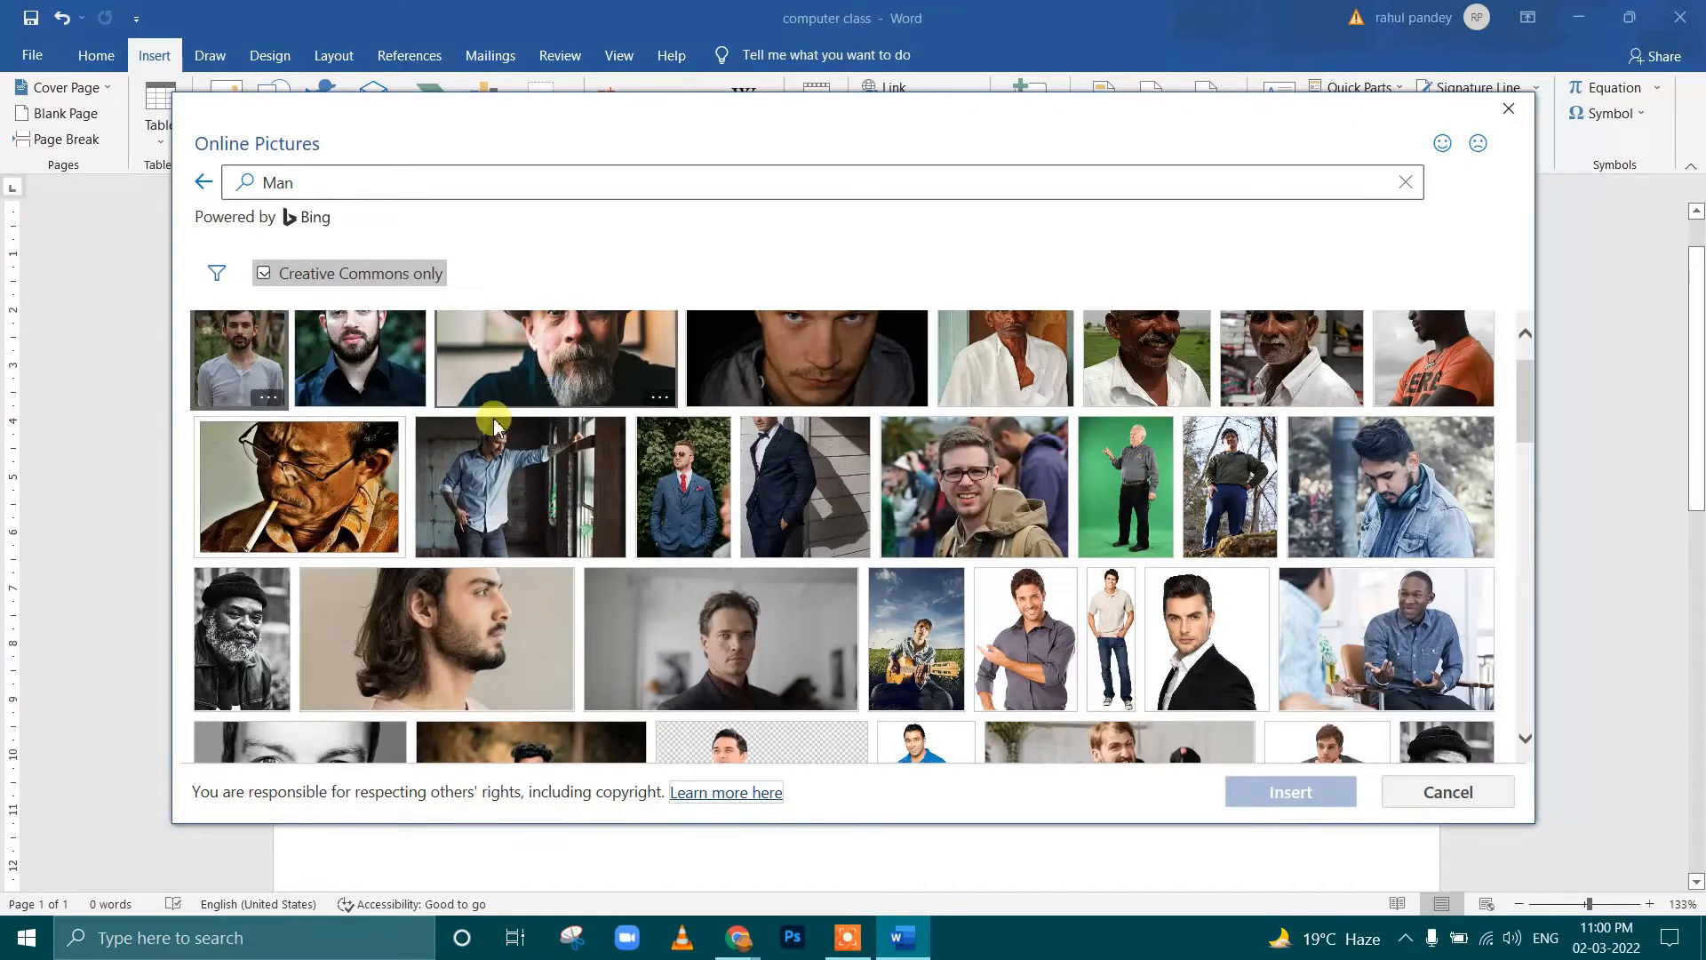
scroll(885, 506, "down", 3)
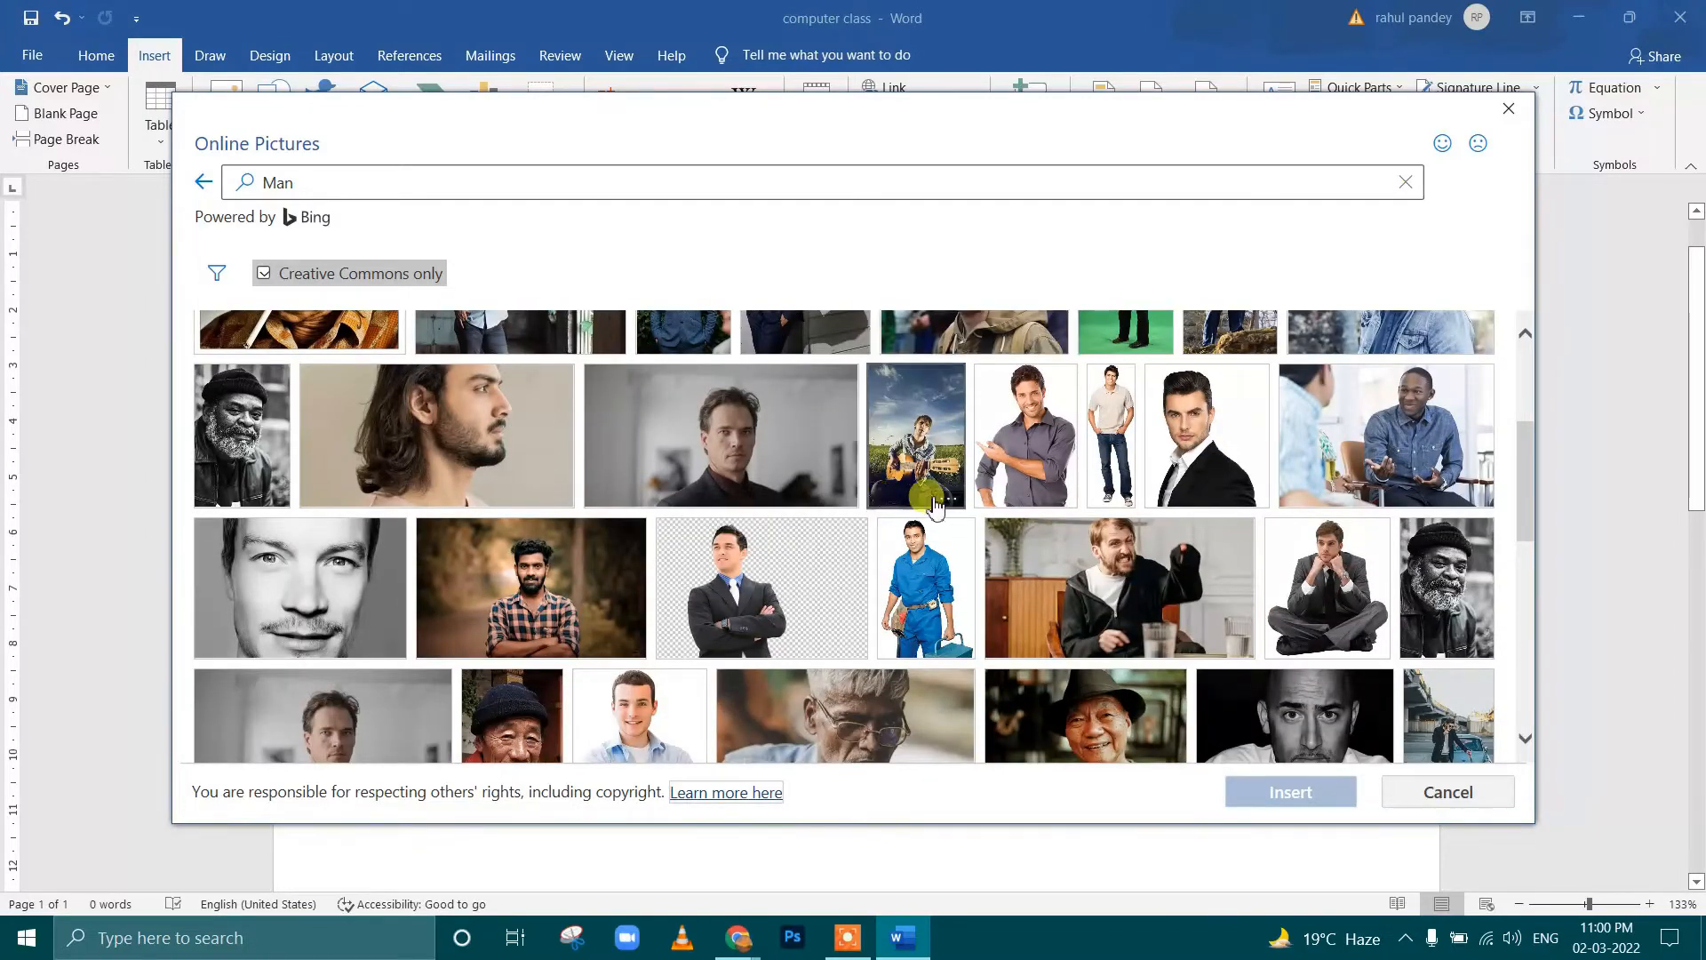
scroll(1142, 511, "down", 5)
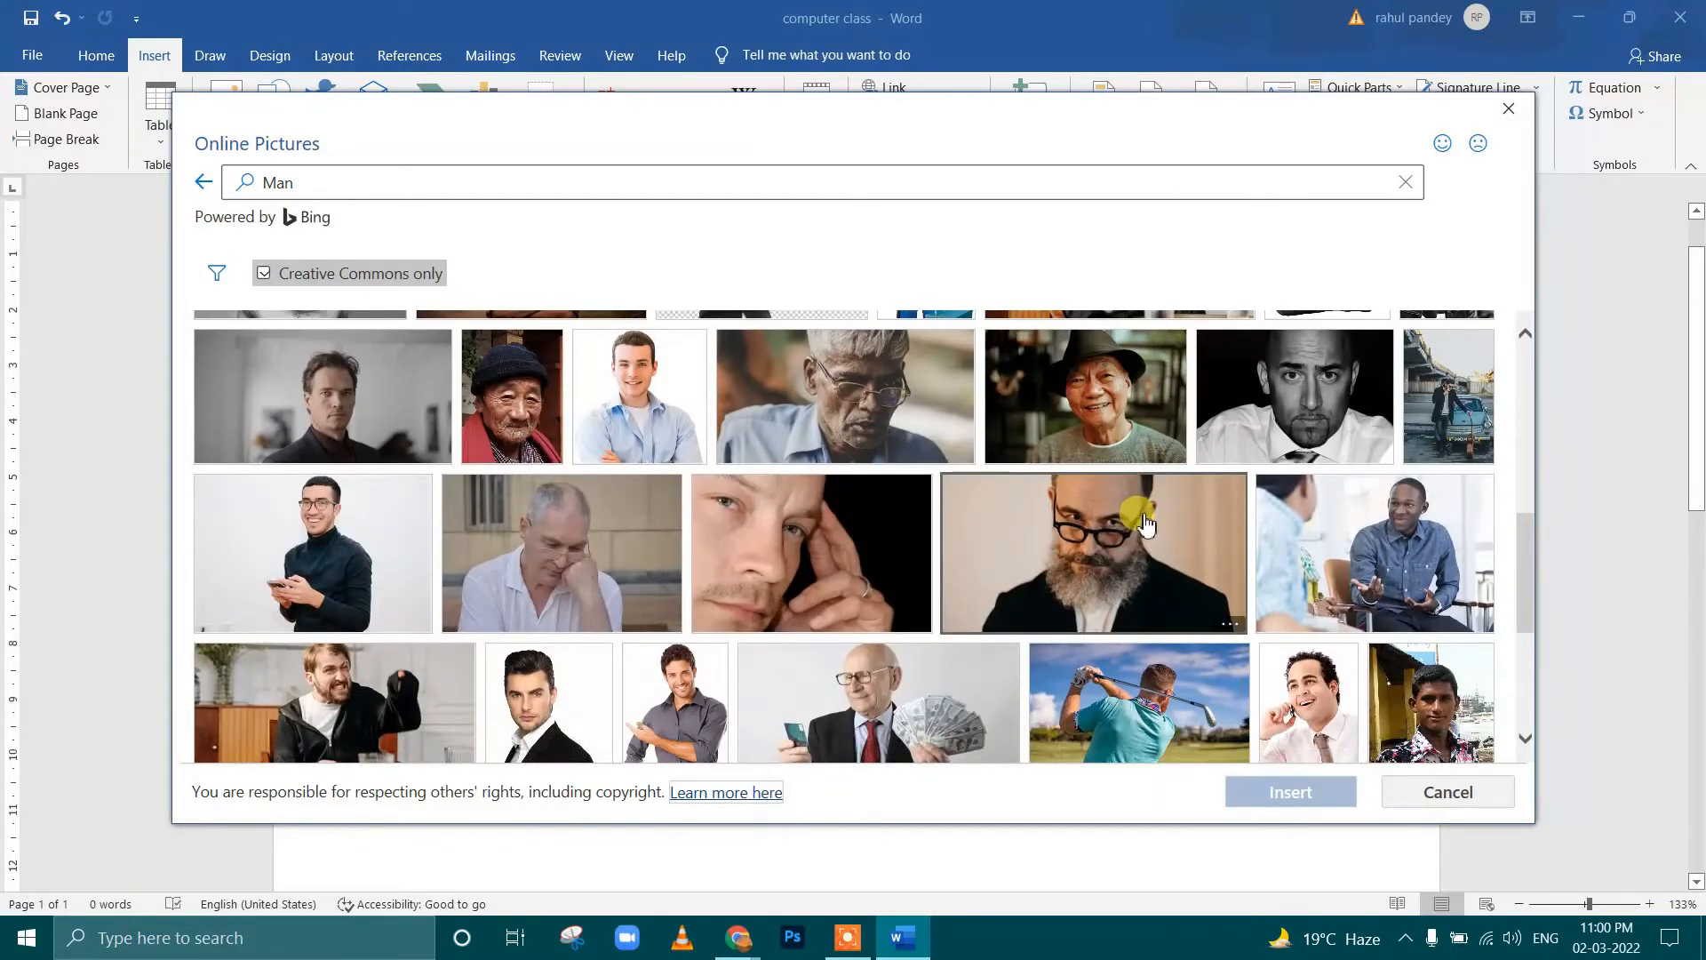
scroll(1147, 525, "down", 4)
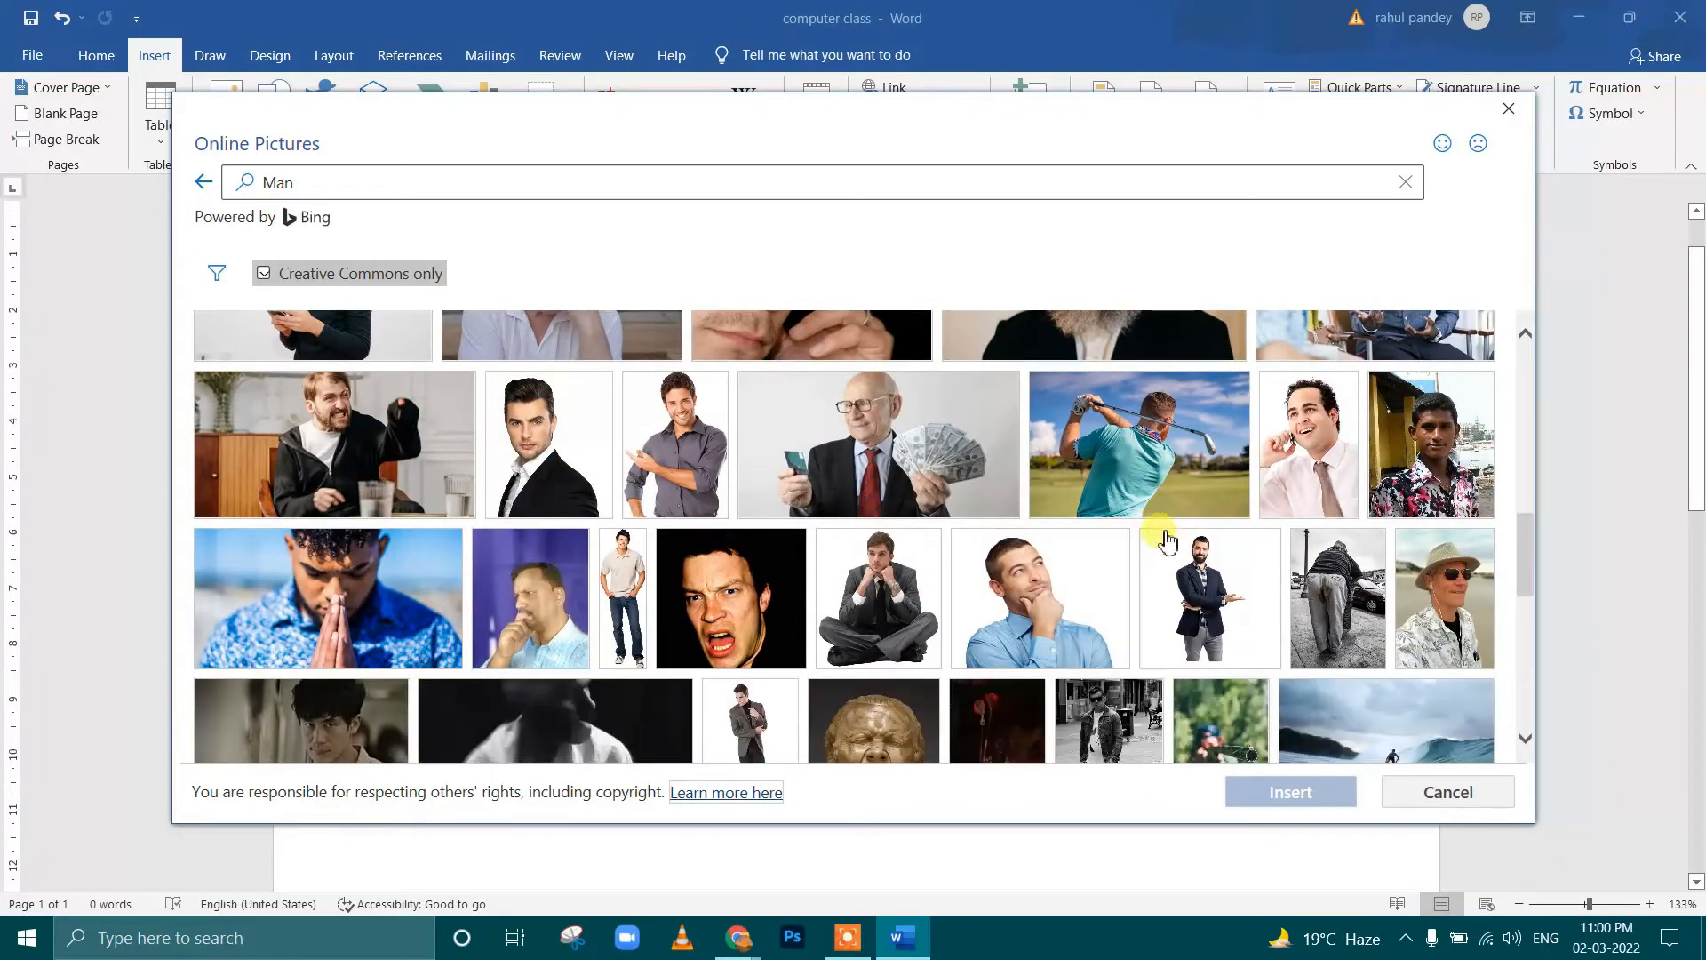
scroll(942, 496, "up", 1)
scroll(944, 500, "up", 10)
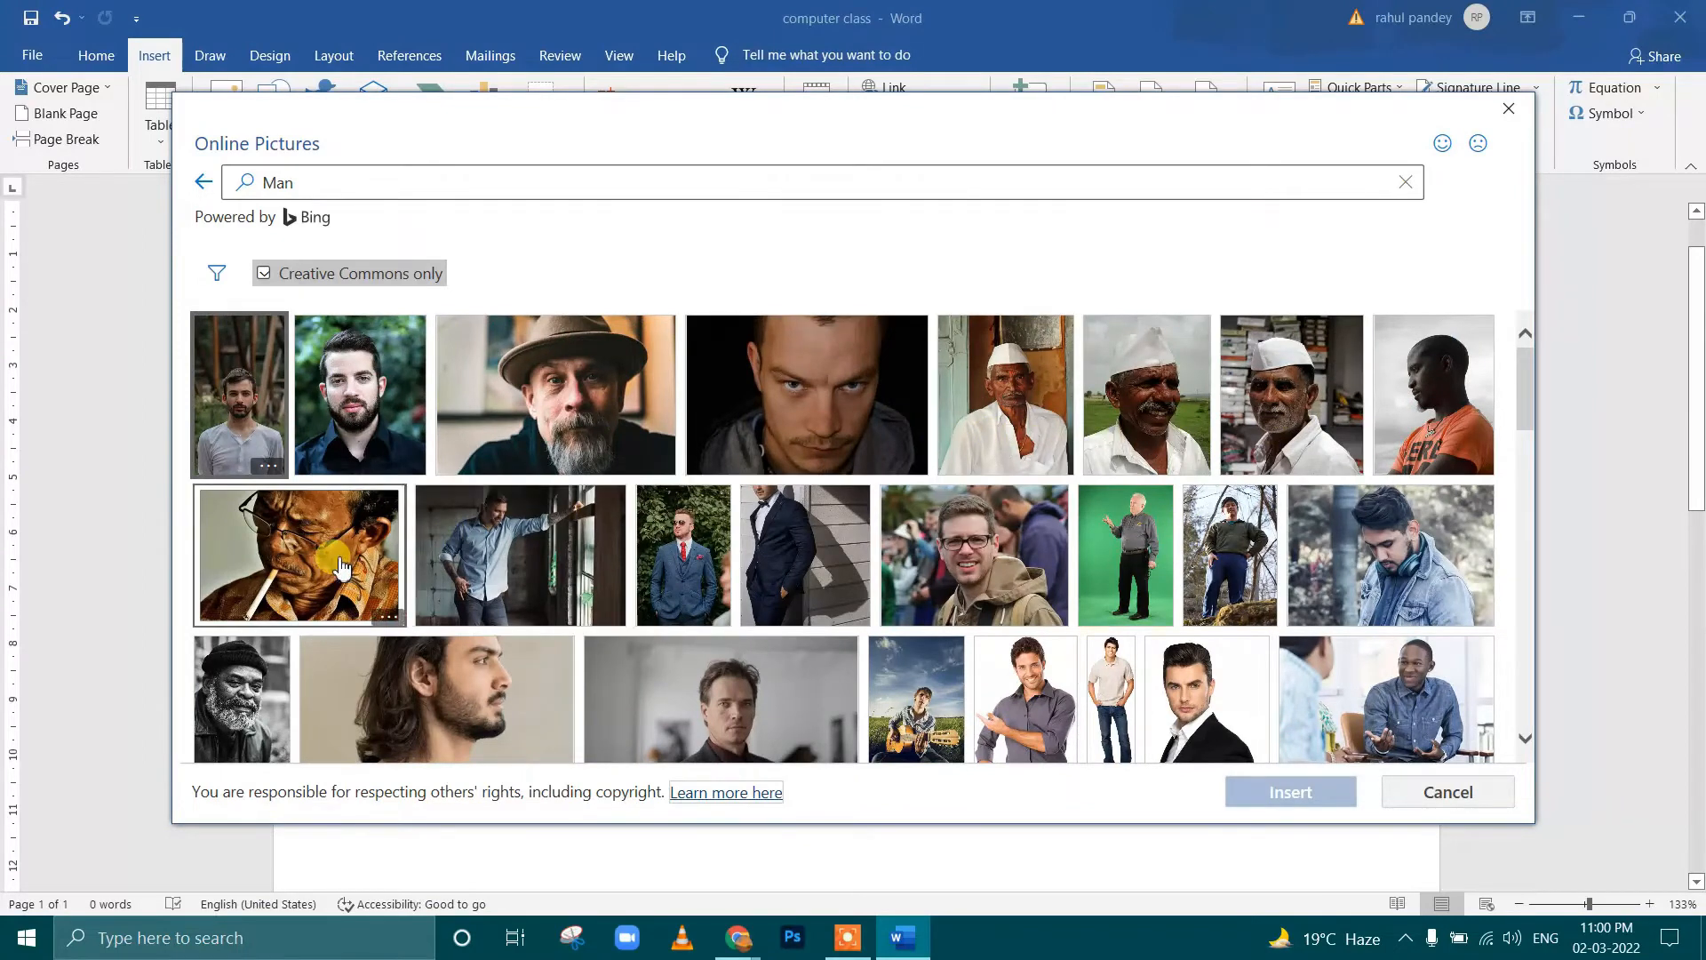
left_click(1018, 413)
left_click(1295, 790)
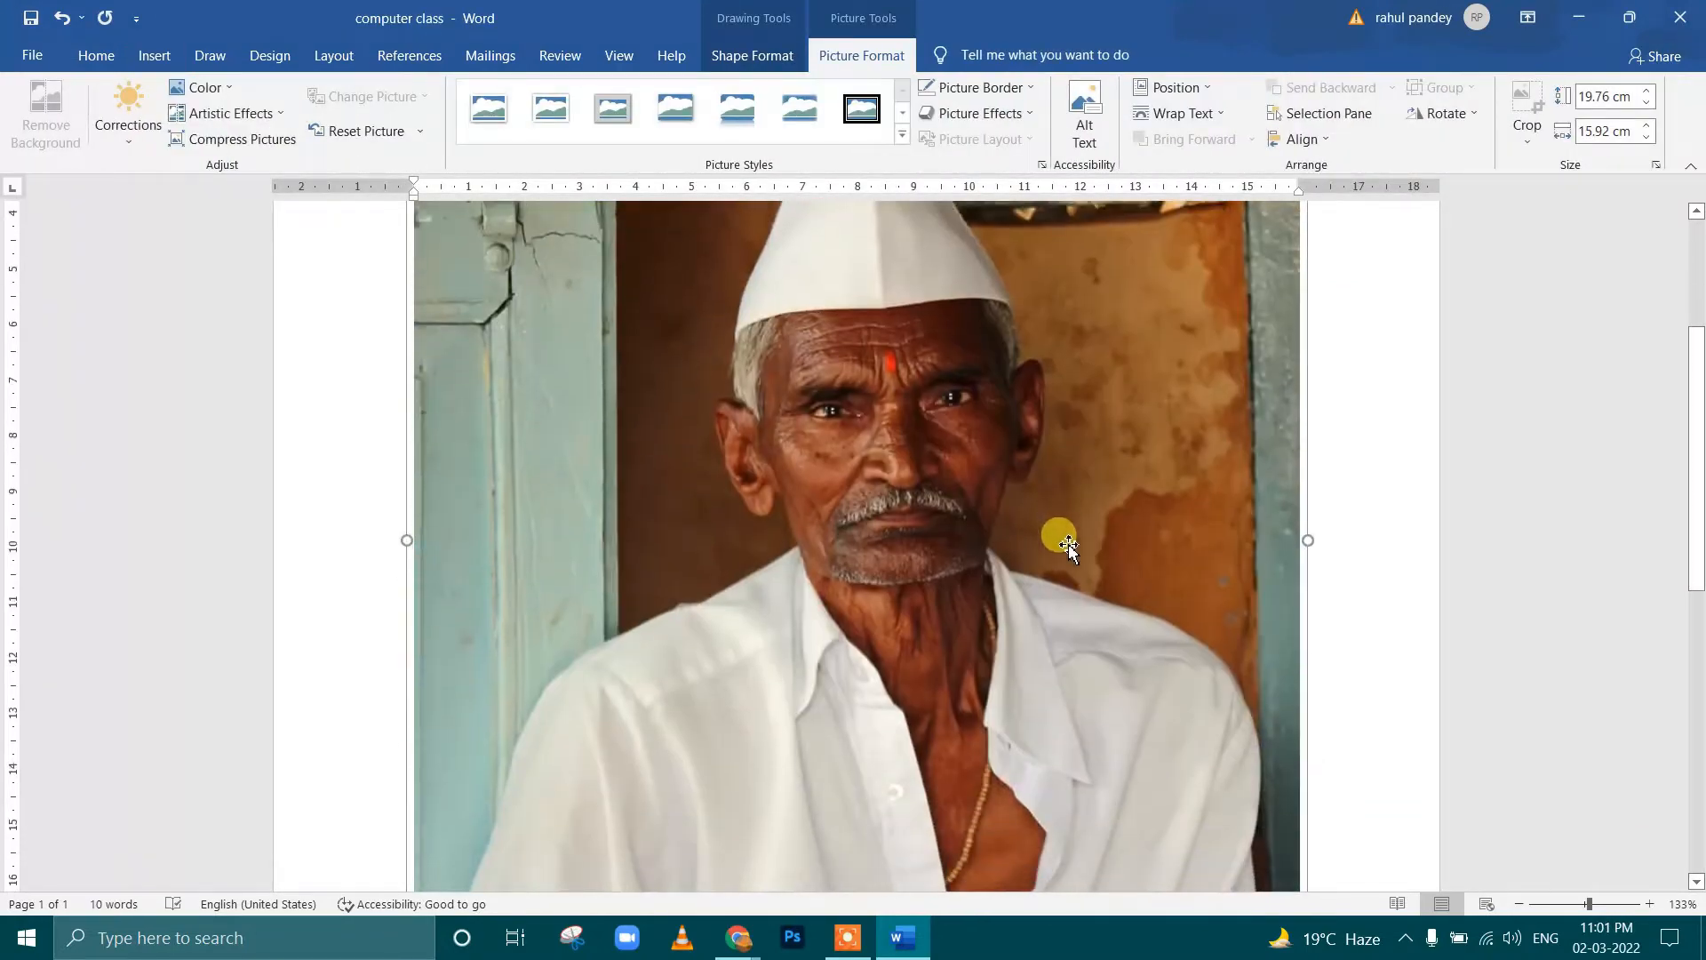
Shrink the inserted portrait to about 8.67 cm high by 11.52 cm wide
scroll(1068, 533, "up", 2)
scroll(1069, 511, "down", 2)
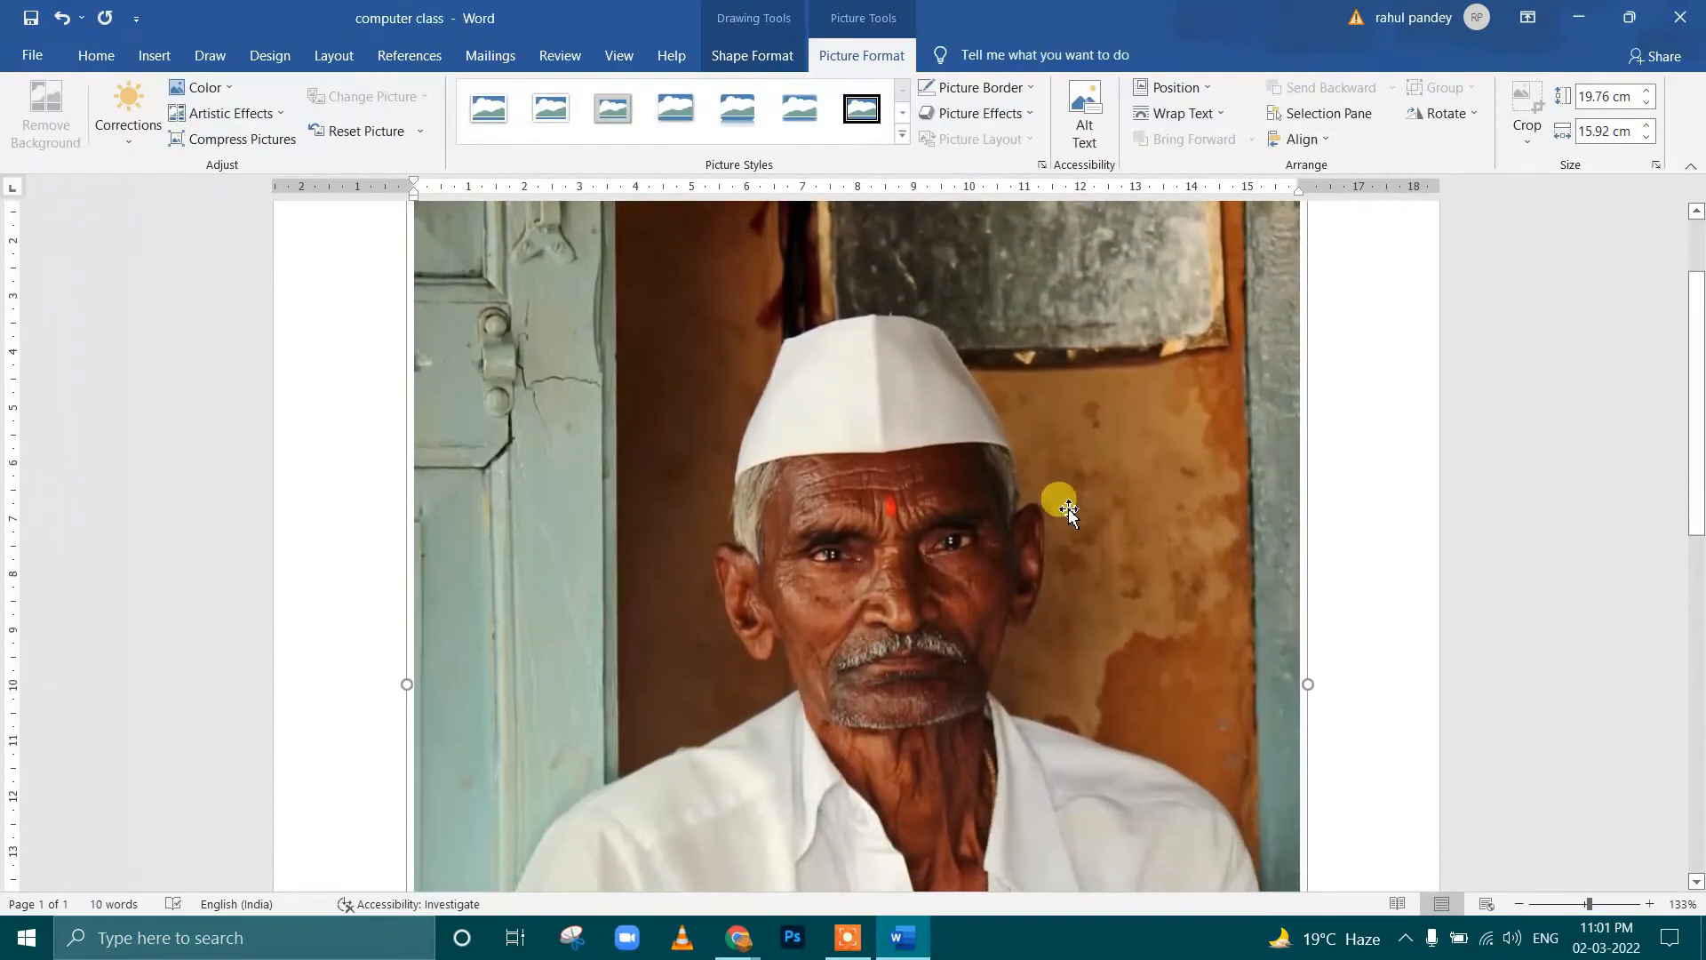
scroll(1102, 448, "up", 1)
scroll(1139, 392, "up", 1)
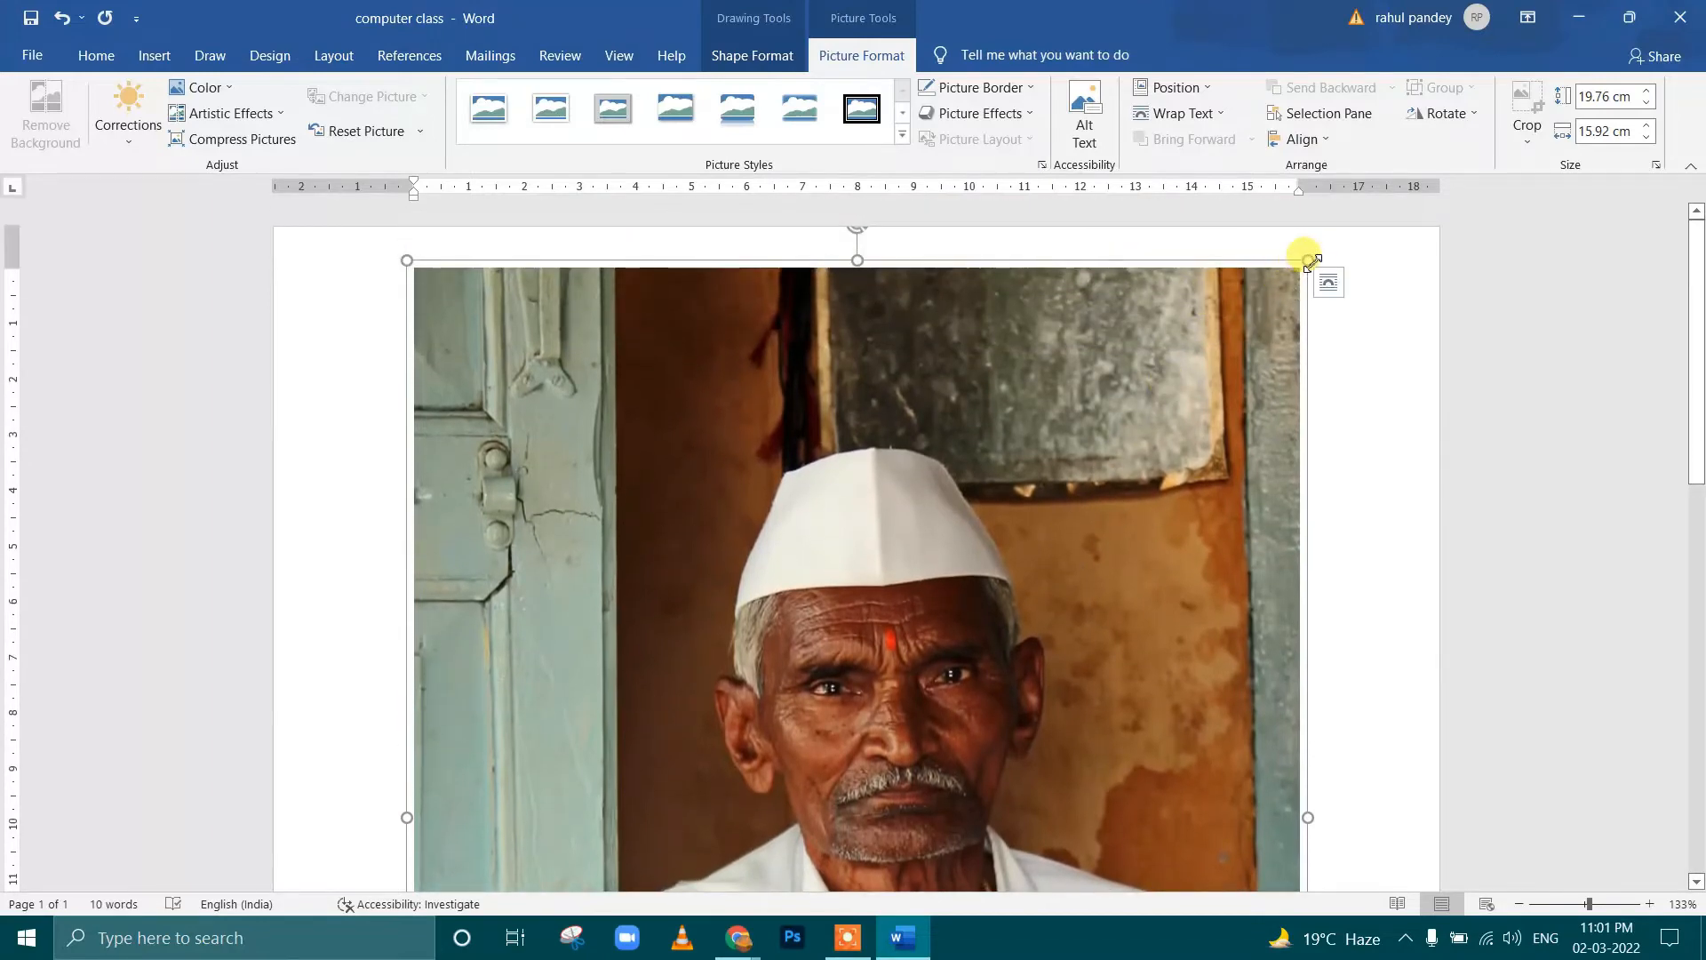
left_click_drag(1308, 260, 1093, 667)
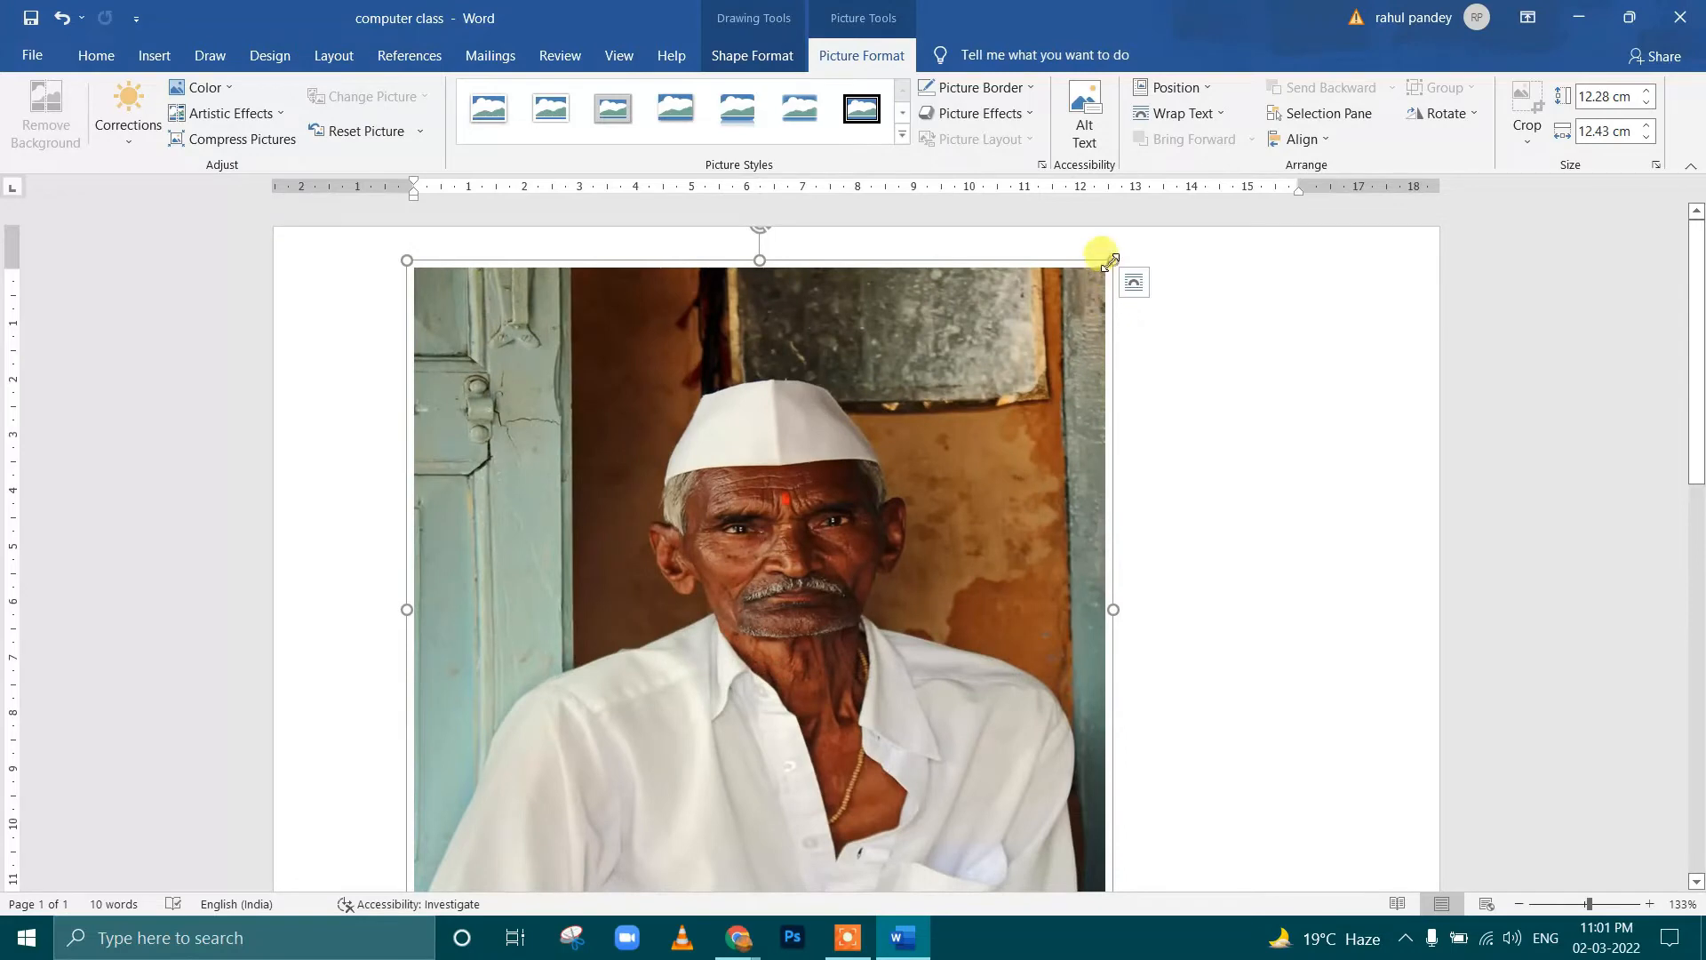
left_click_drag(1111, 258, 1051, 475)
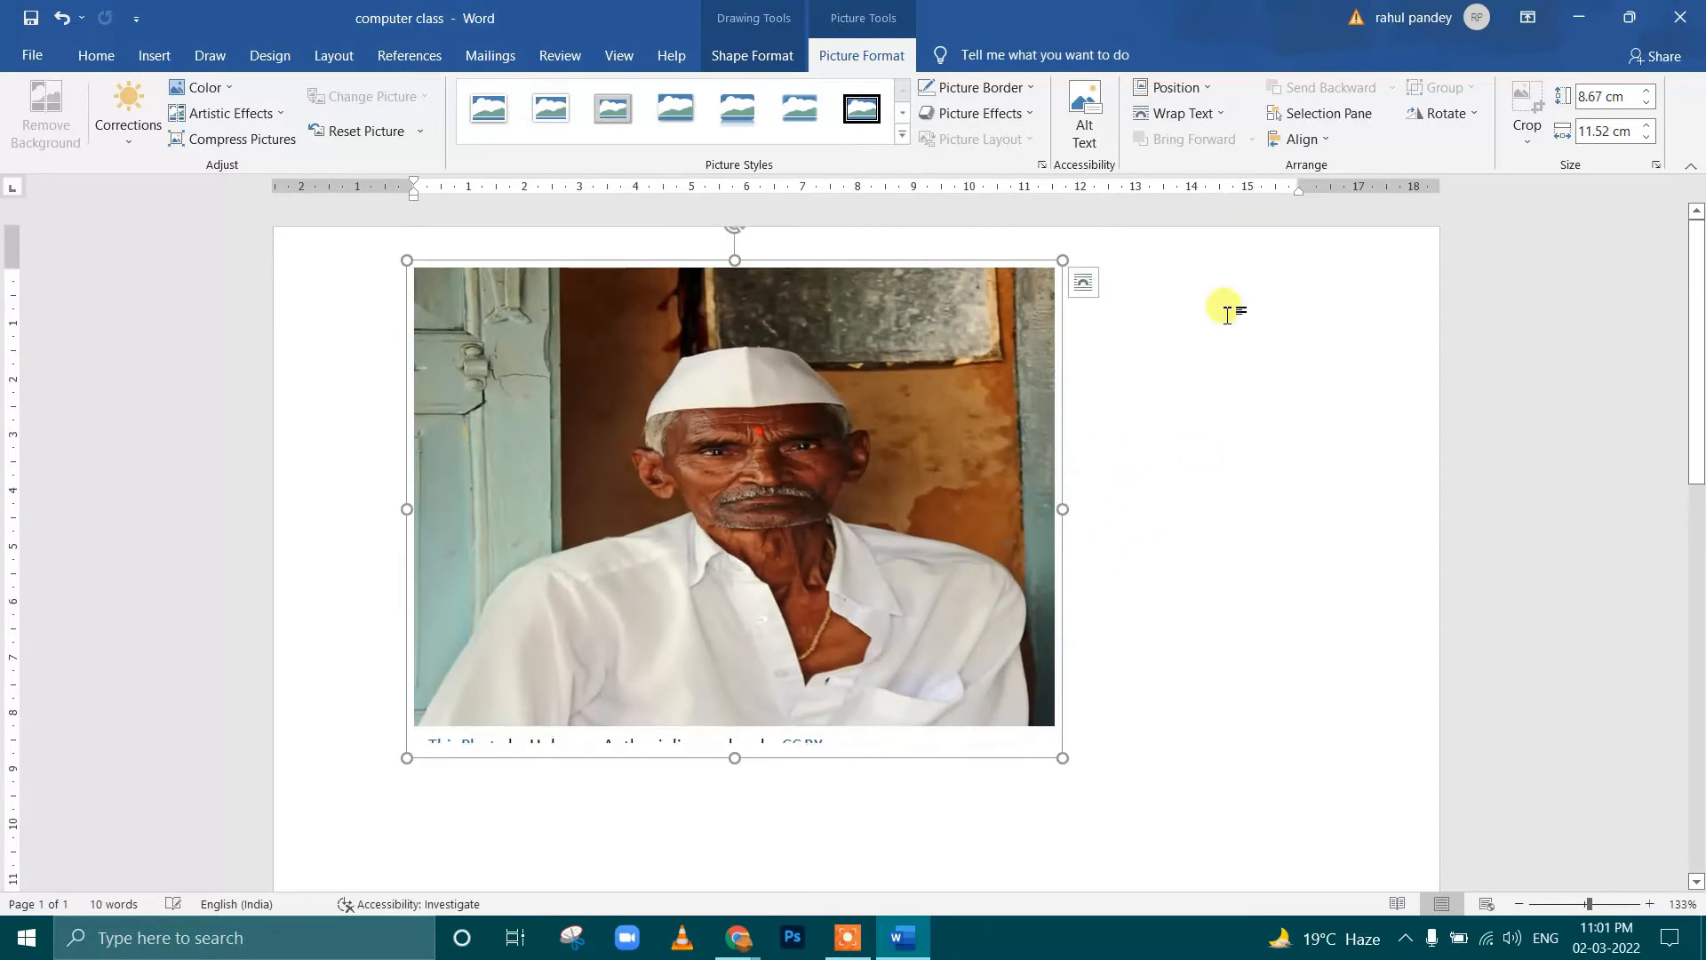
Change the portrait's text wrapping to a floating layout and move it slightly down and to the right
left_click(1187, 113)
left_click(1196, 289)
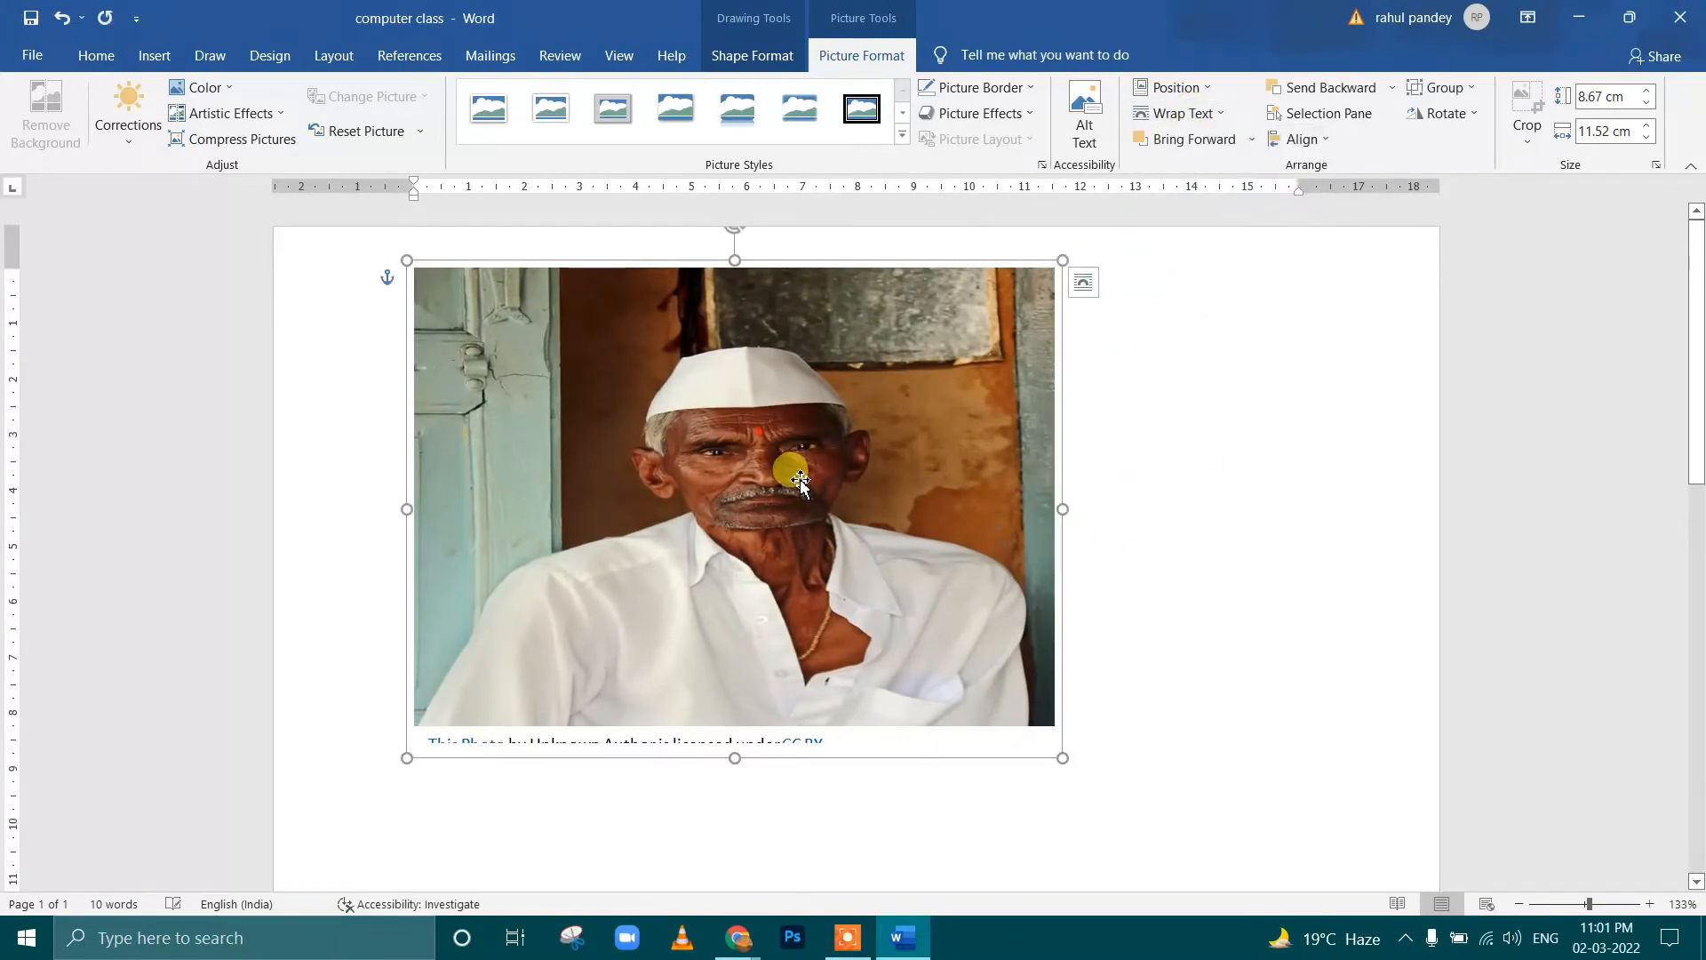
left_click_drag(731, 369, 804, 392)
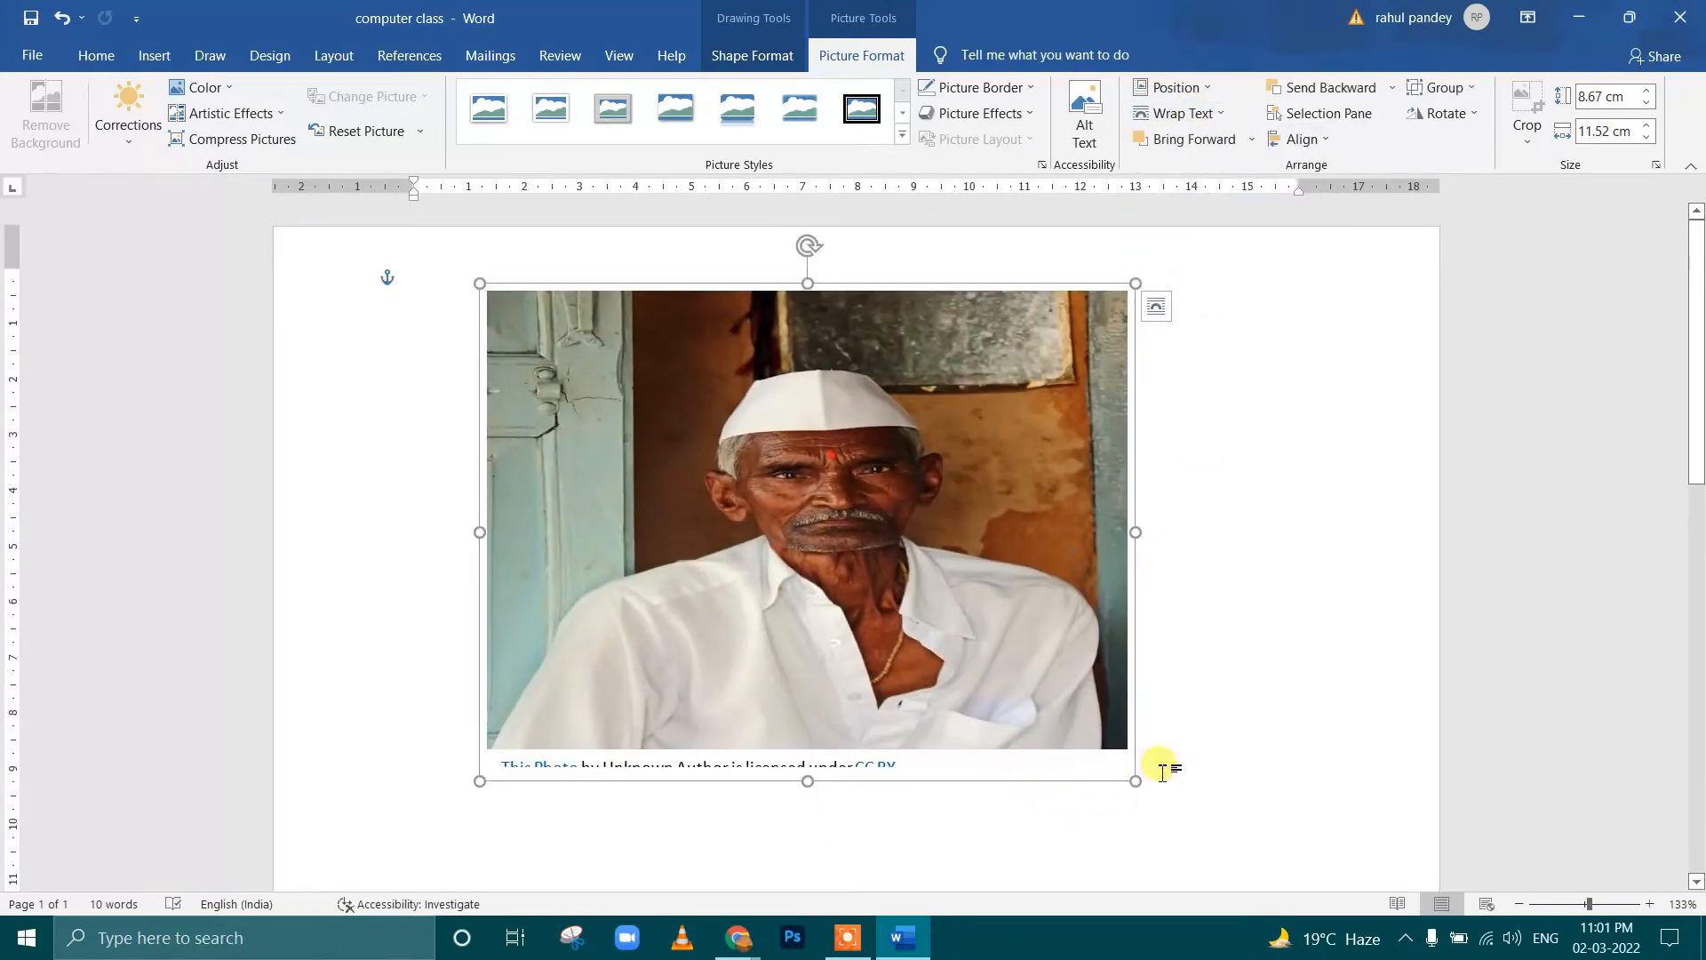
Resize the portrait to about 9.43 cm high by 11.26 cm wide and nudge it into place near the page's top
left_click_drag(1137, 781, 815, 585)
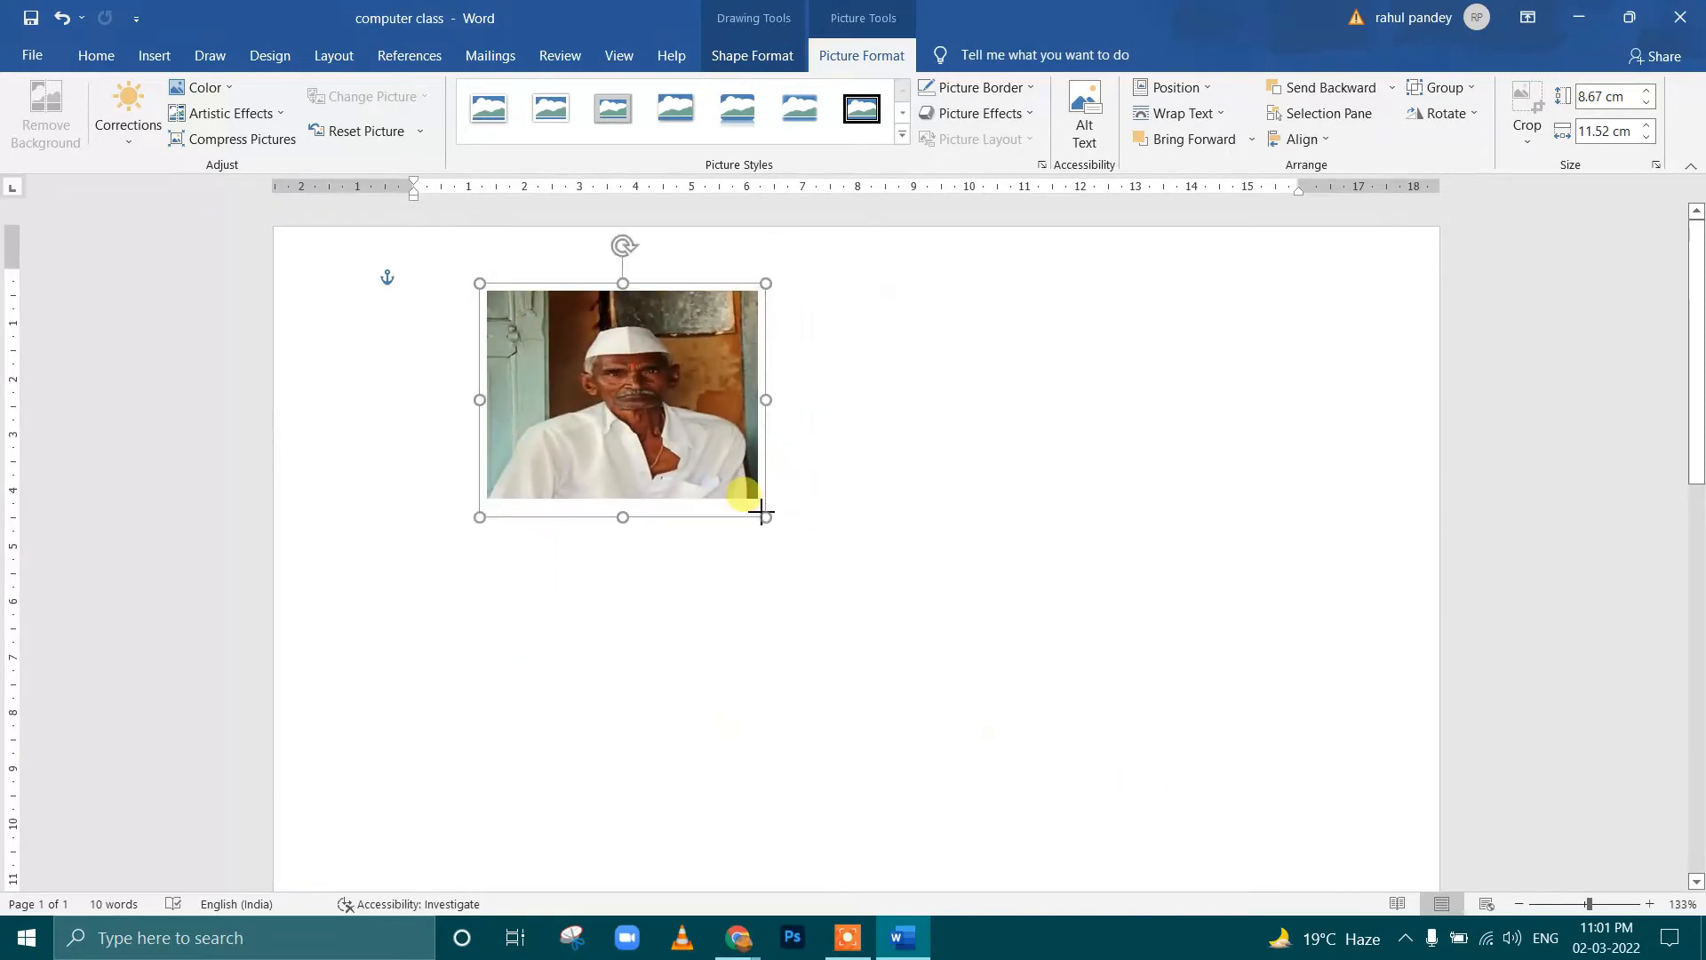
left_click_drag(762, 513, 1109, 850)
left_click(843, 941)
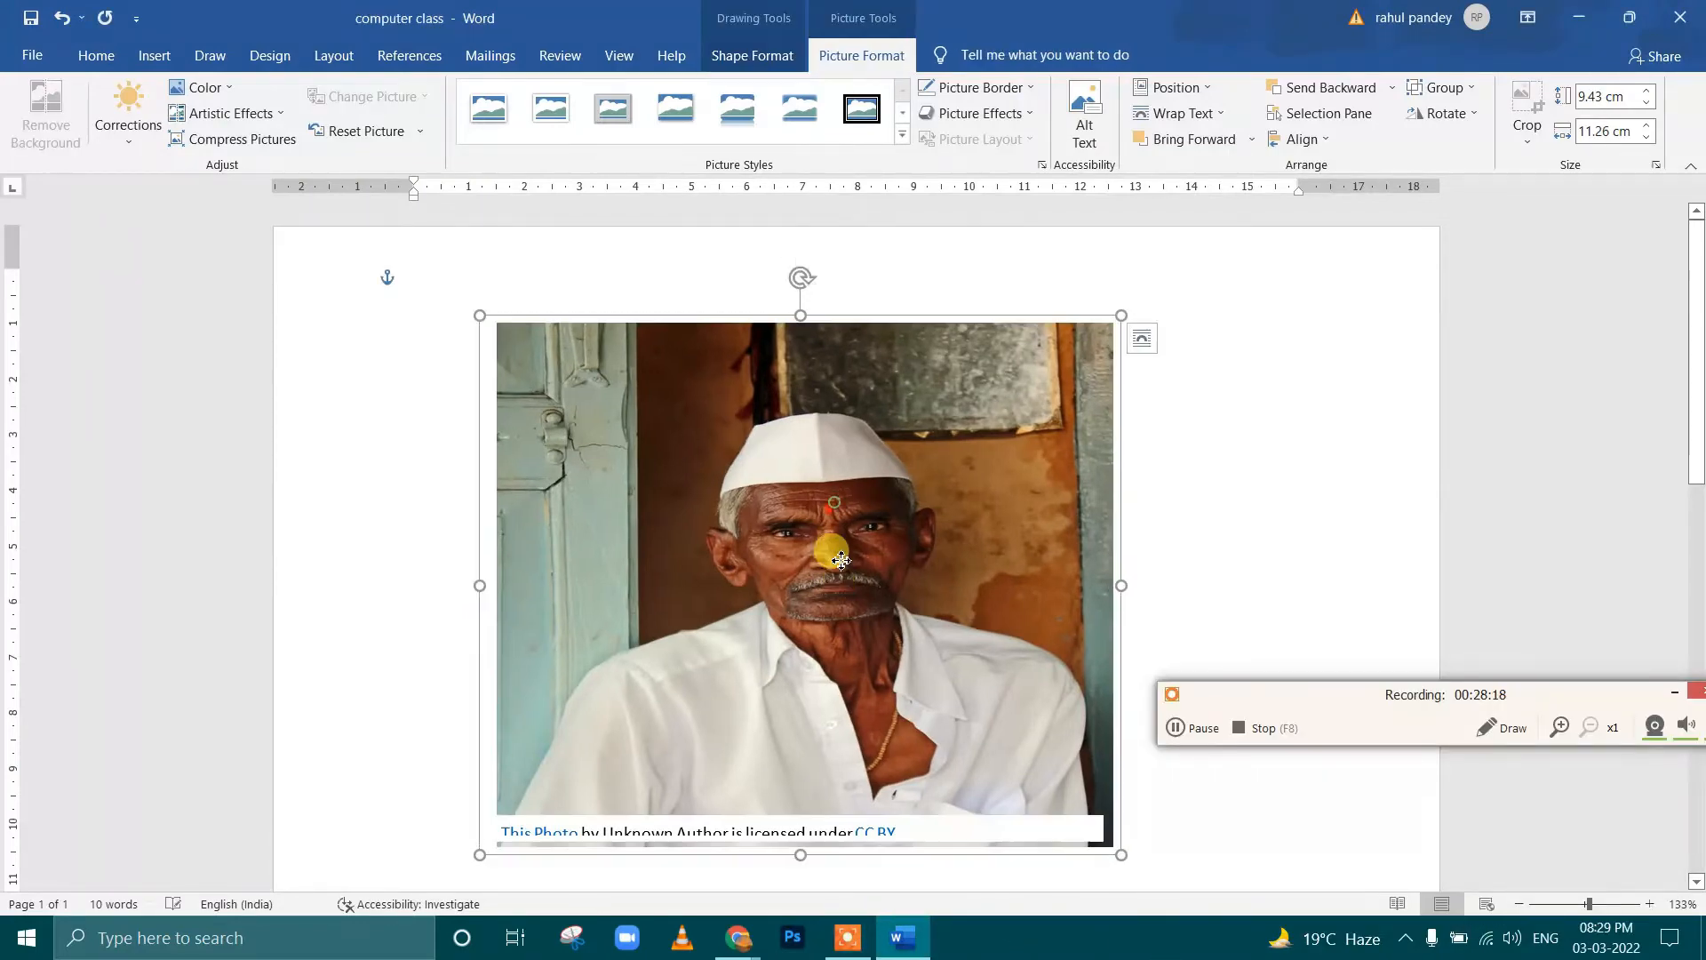
mouse_move(811, 465)
left_mouse_down()
mouse_move(860, 472)
mouse_move(849, 500)
left_mouse_up()
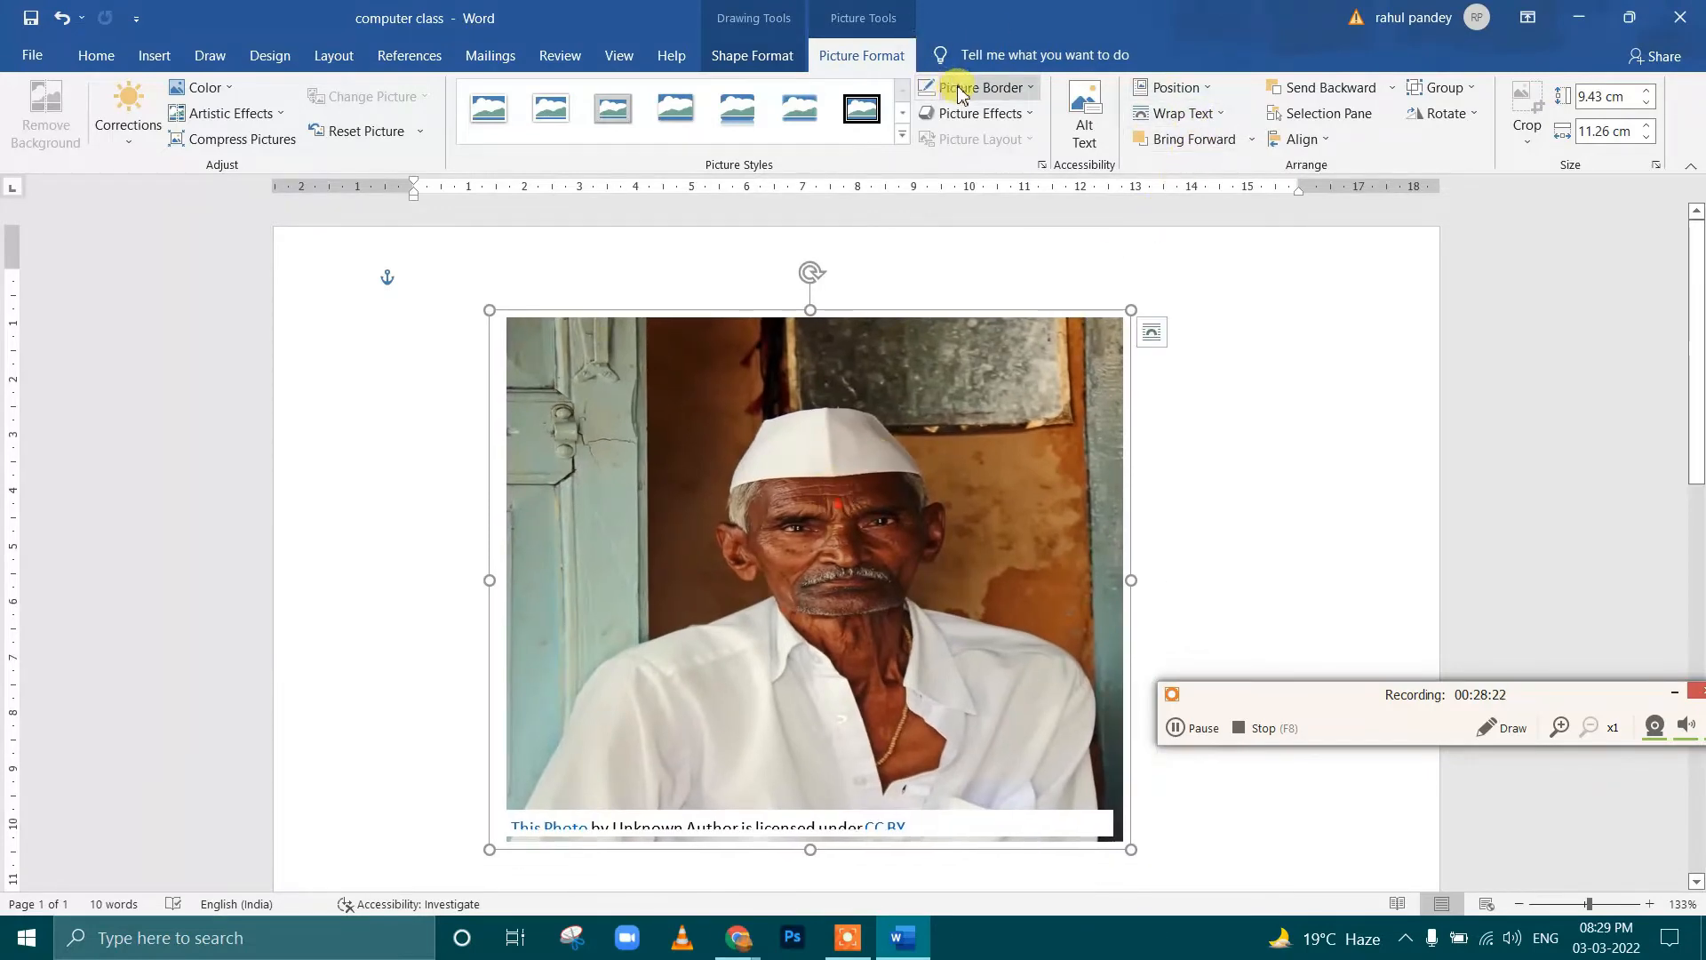
Try several picture styles on the portrait, ending with the thick black double frame, and reset the picture's formatting
left_click(491, 114)
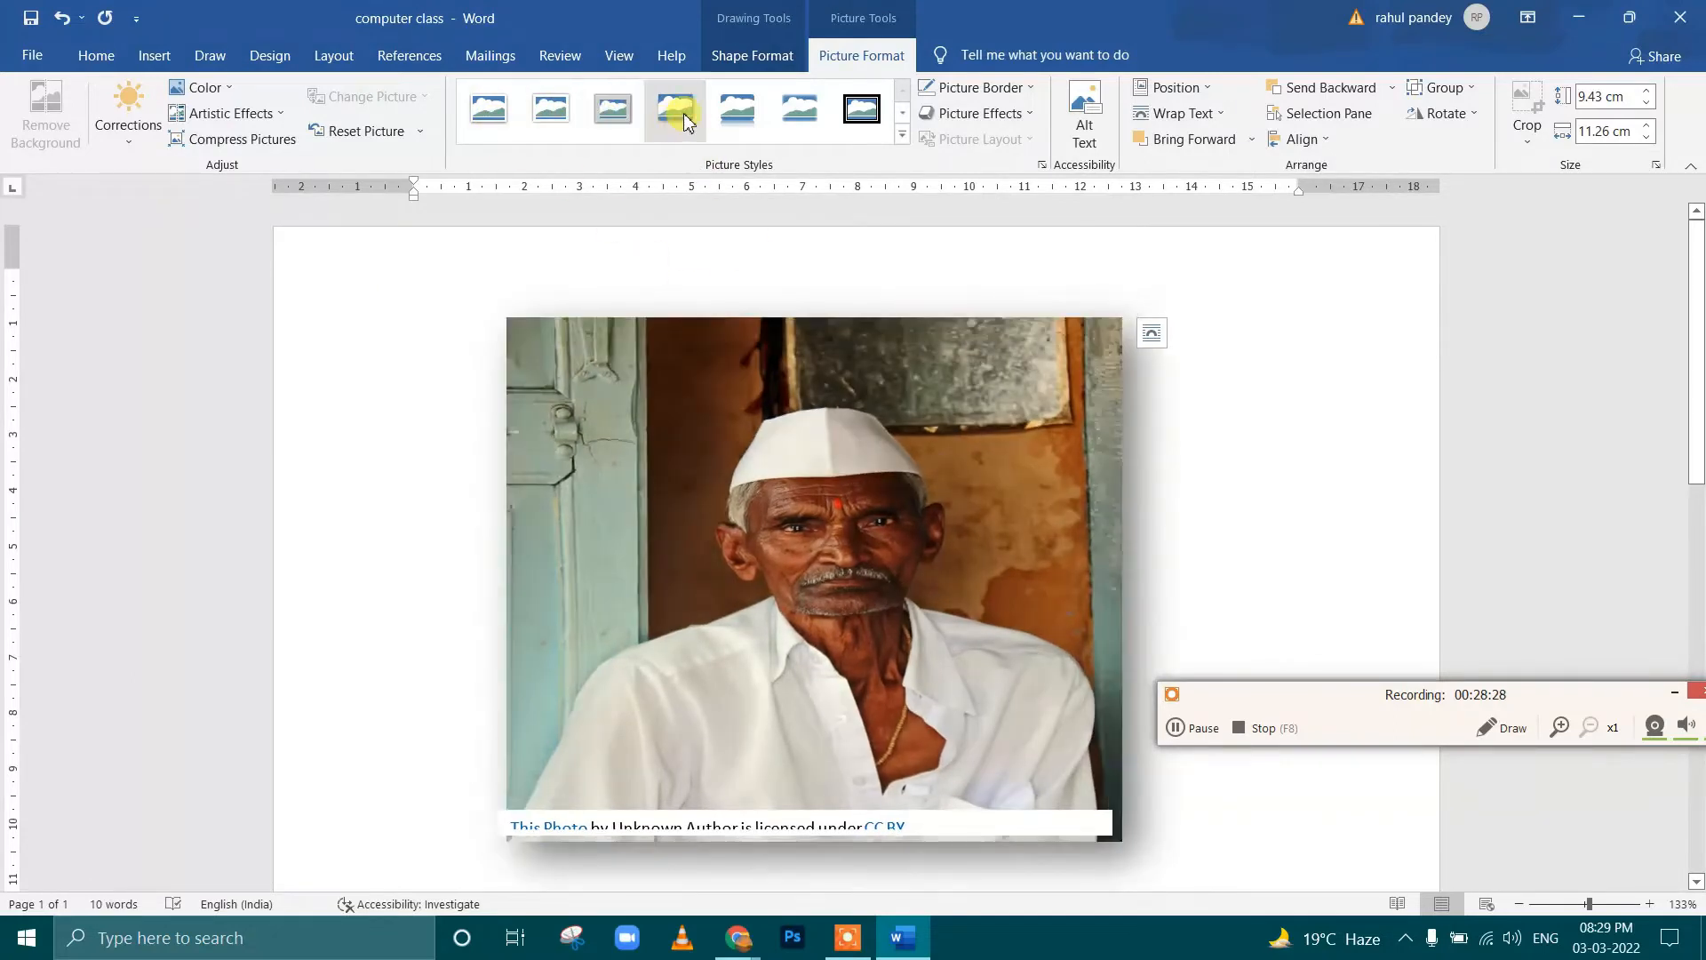
left_click(737, 110)
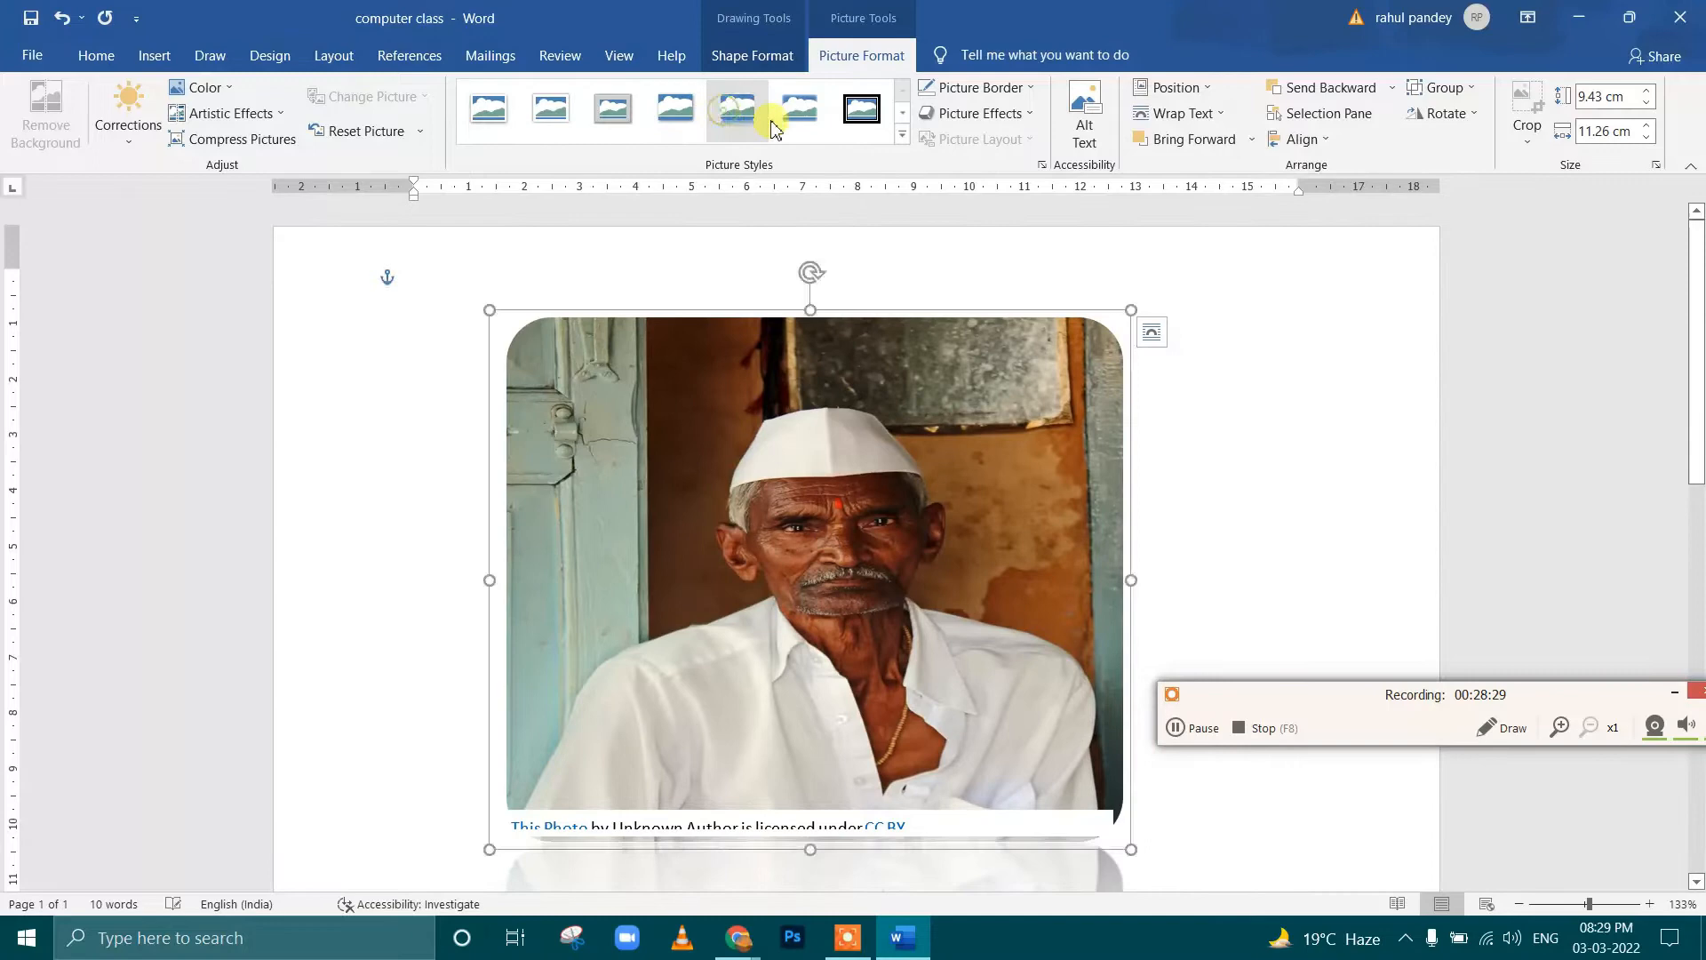
left_click(861, 108)
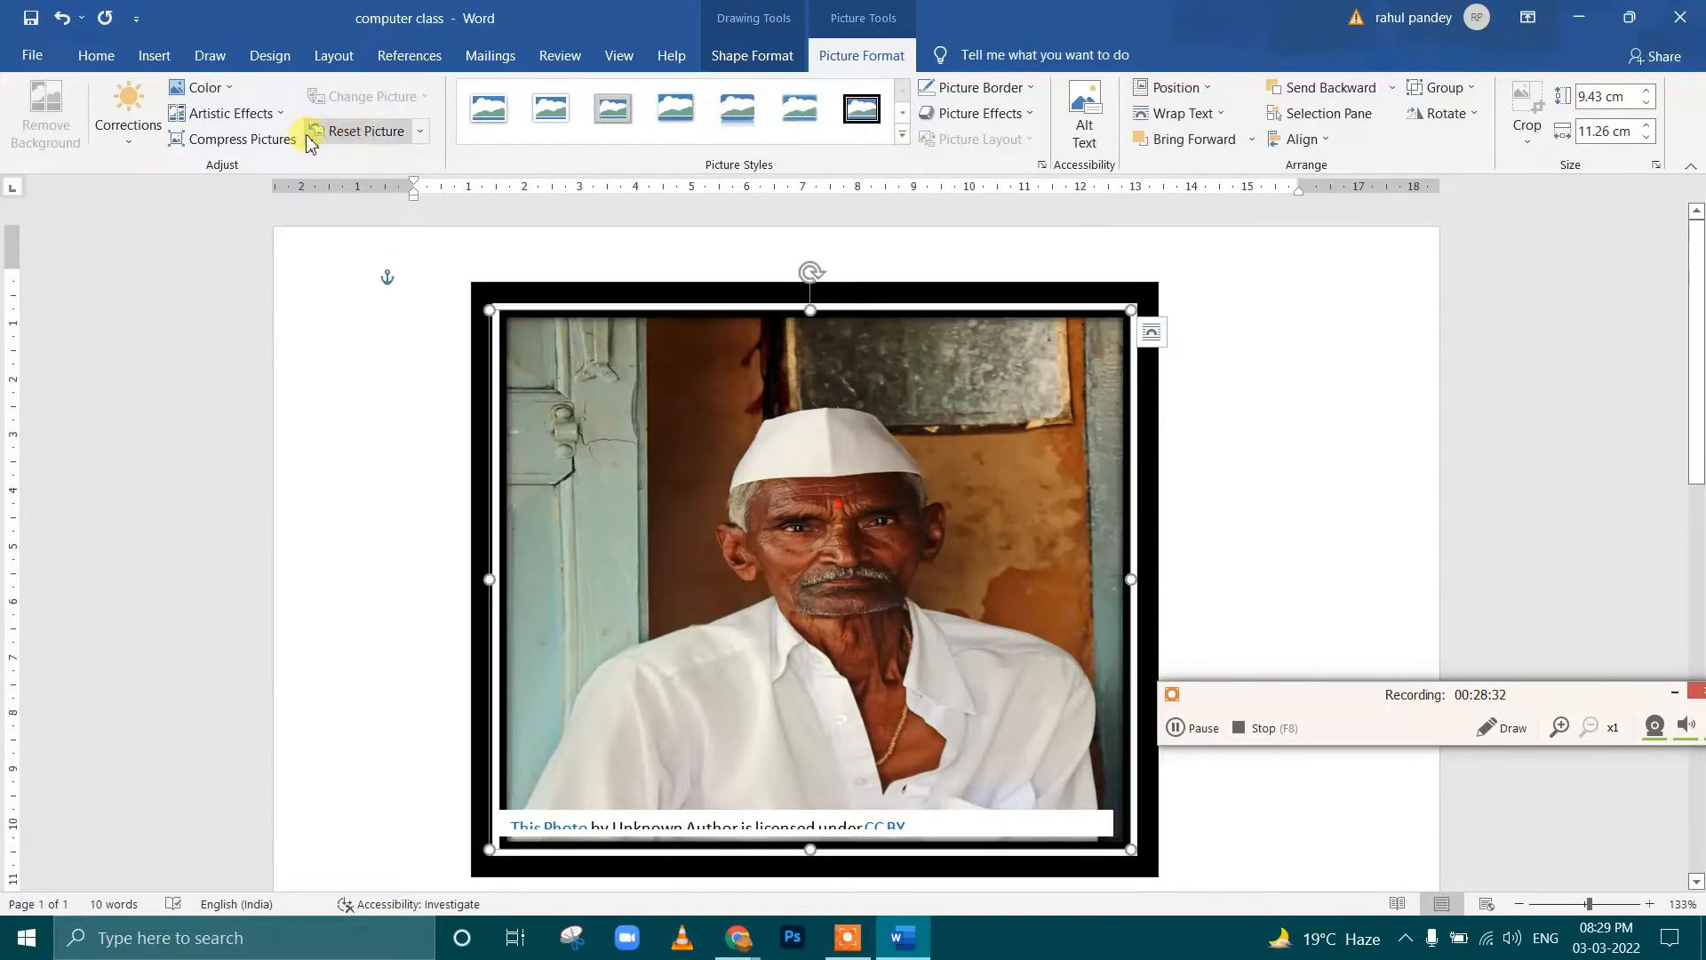
left_click(385, 134)
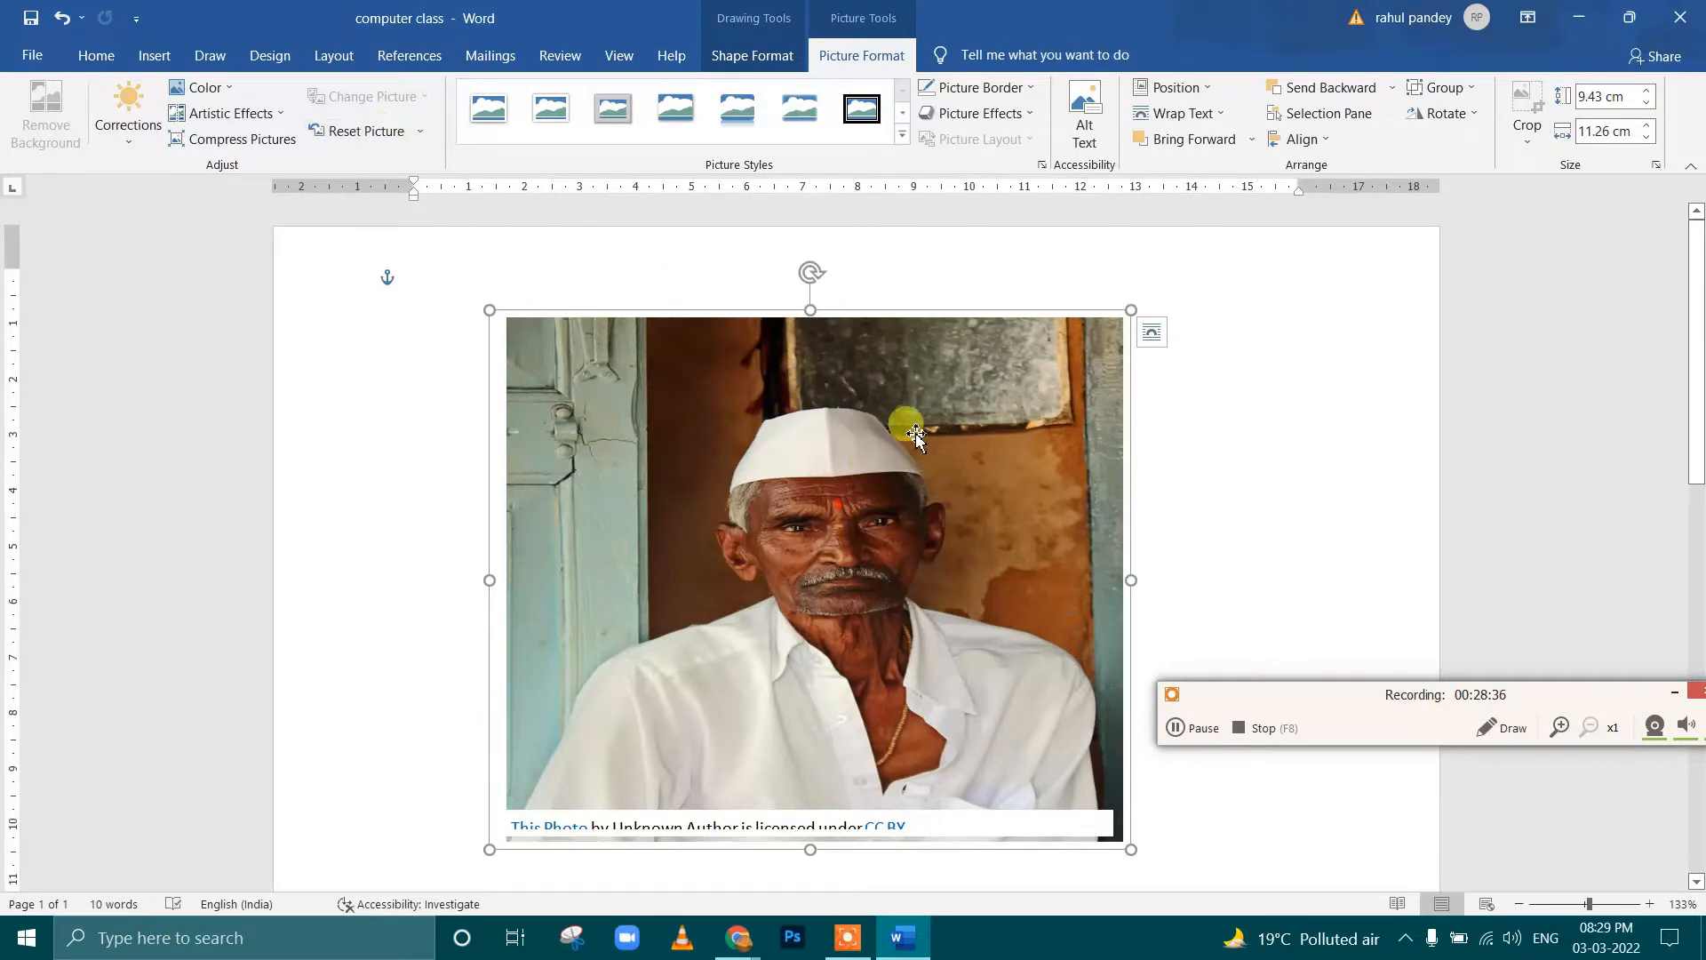
Look through the portrait's border and picture effects options, including the 3-D Rotation presets
left_click(1010, 89)
left_click(1010, 89)
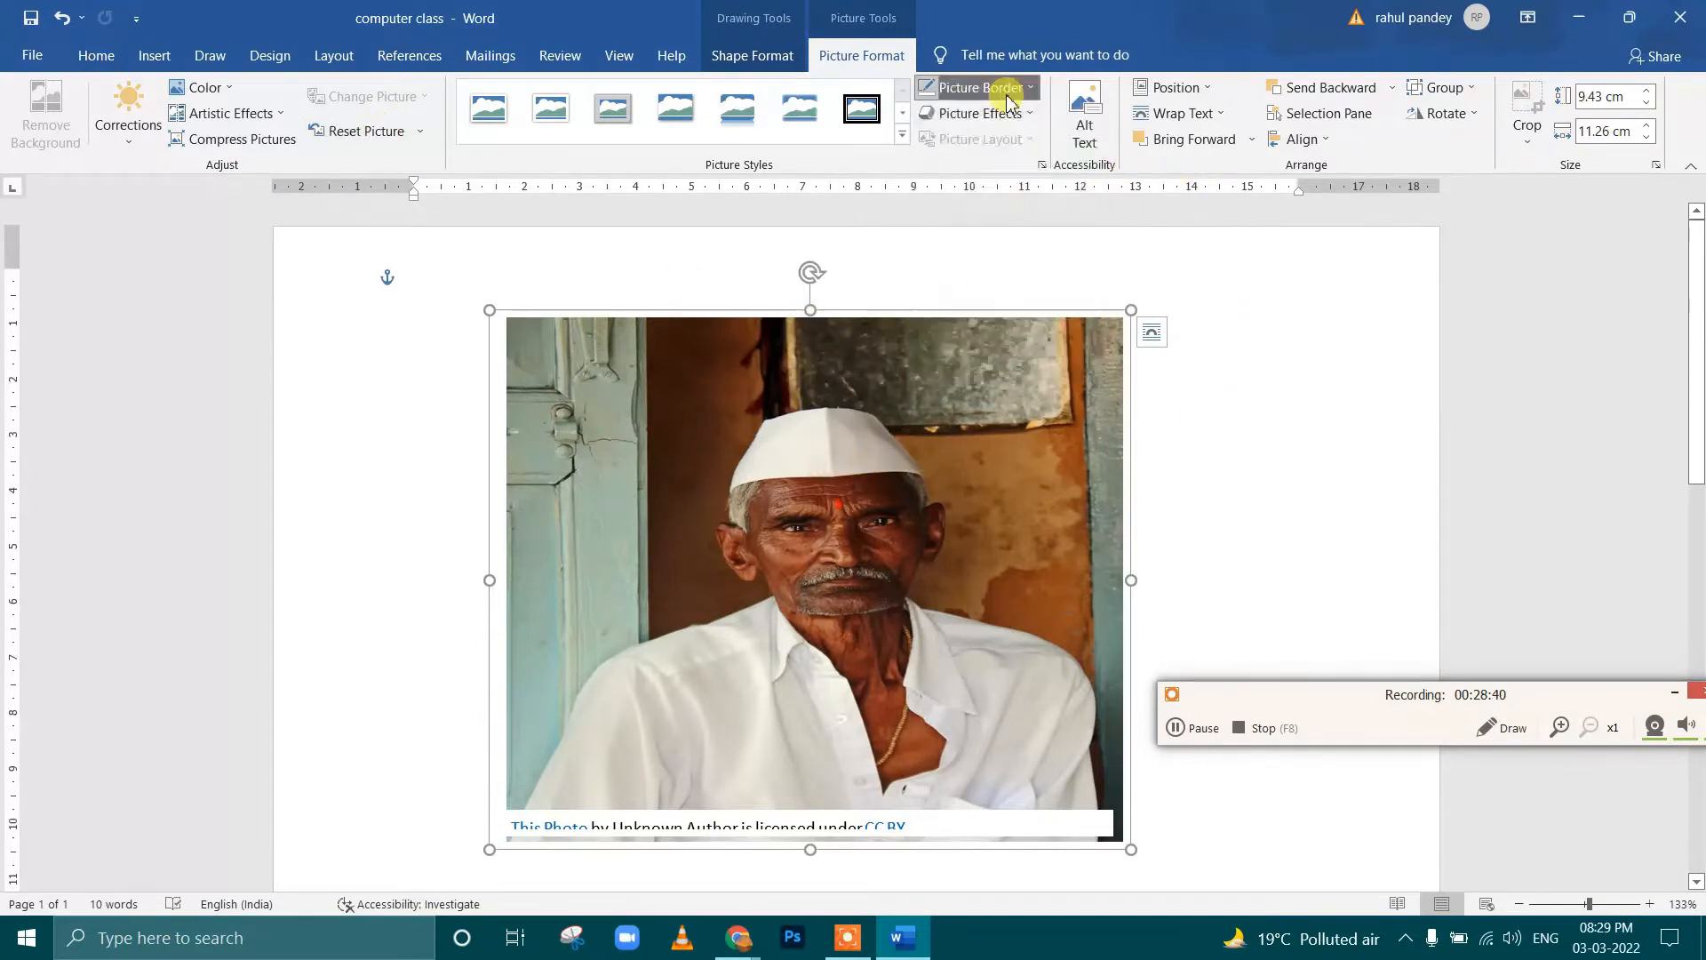
left_click(1010, 124)
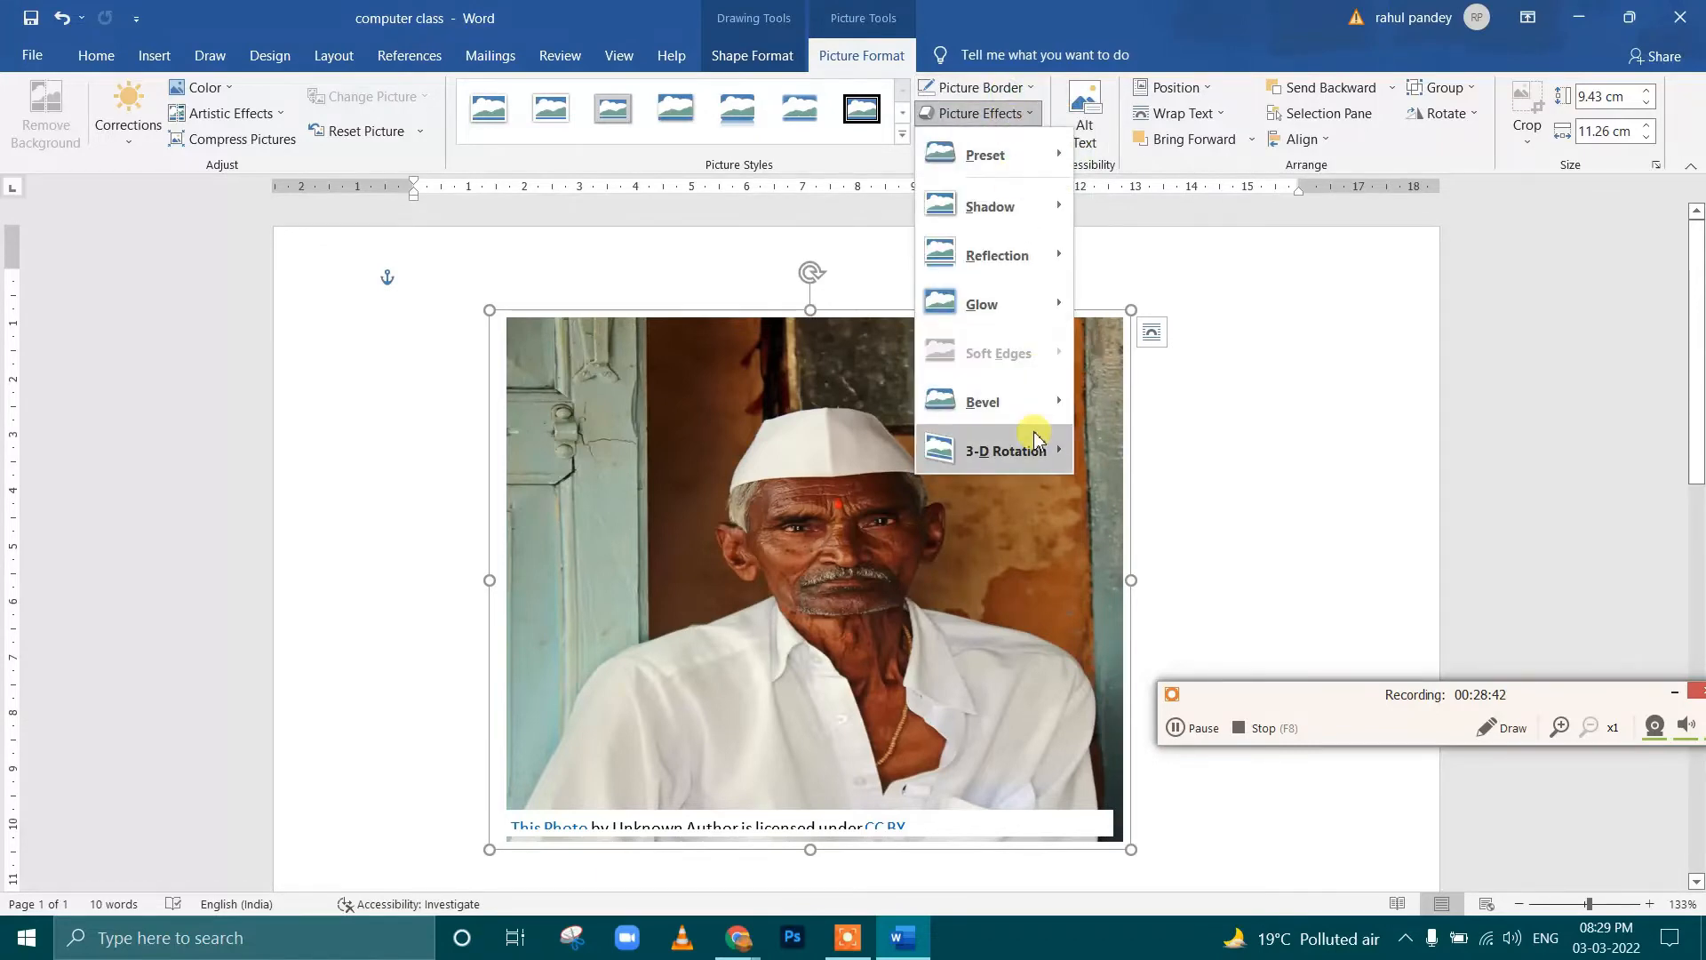
mouse_move(1036, 431)
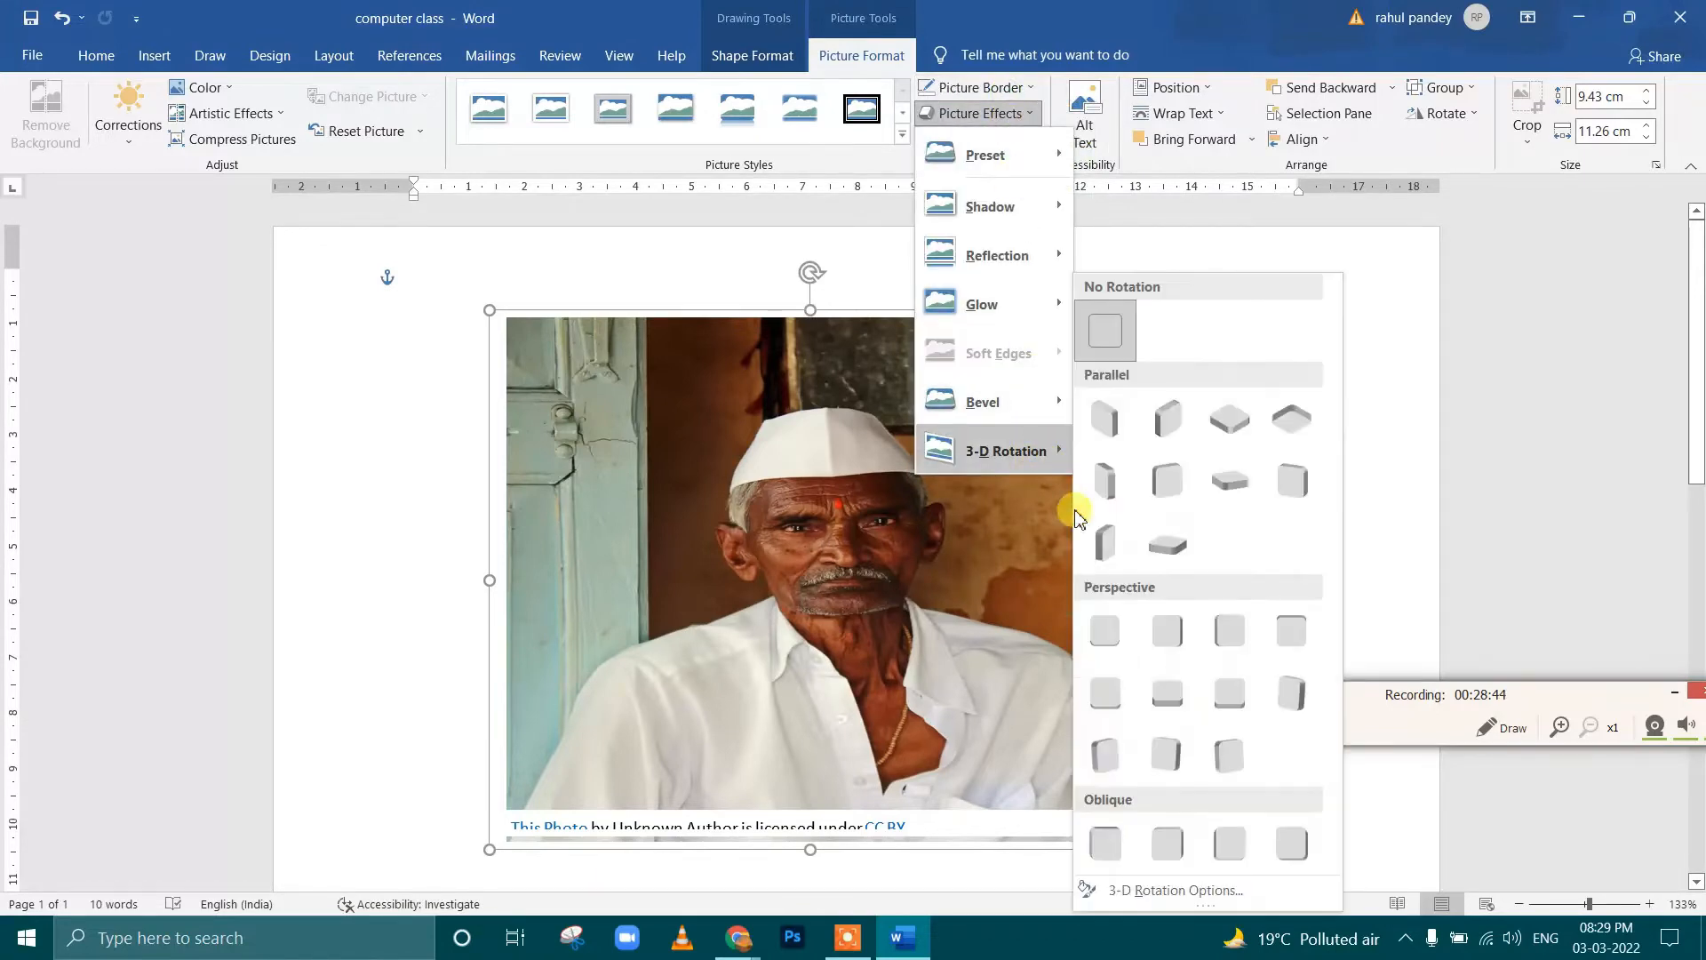
left_click(1153, 215)
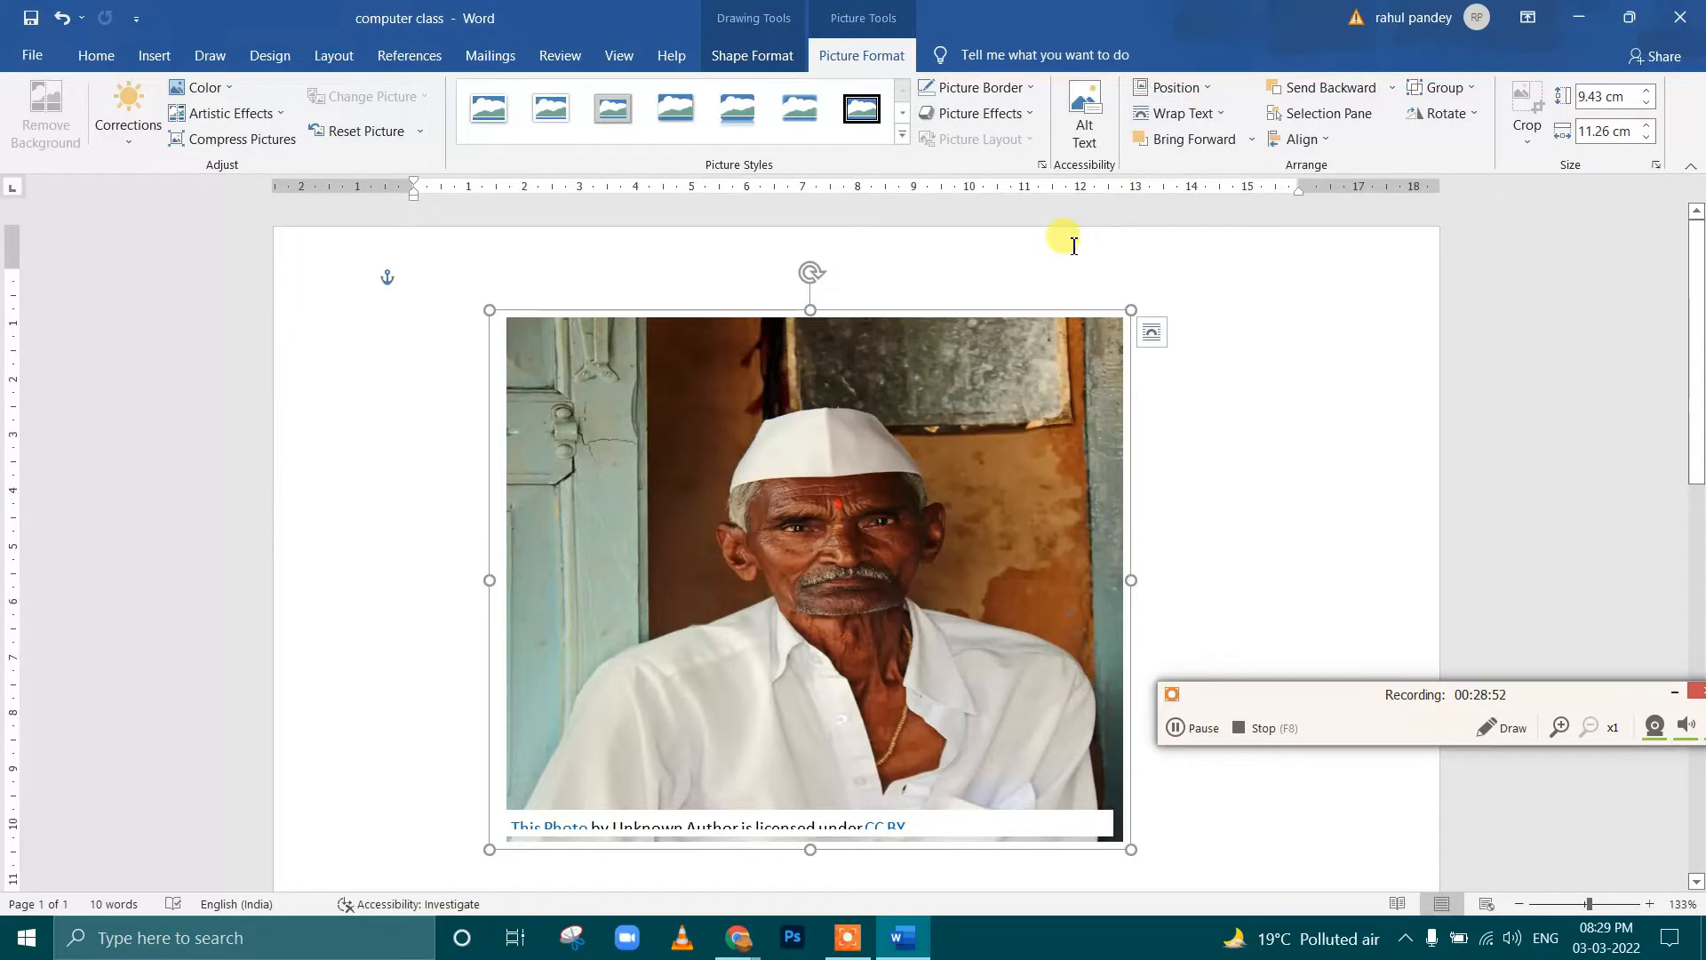
Fill the document with sample paragraphs behind the portrait, and copy and paste the entire content to extend it onto a second page
scroll(1073, 246, "down", 3, "ctrl")
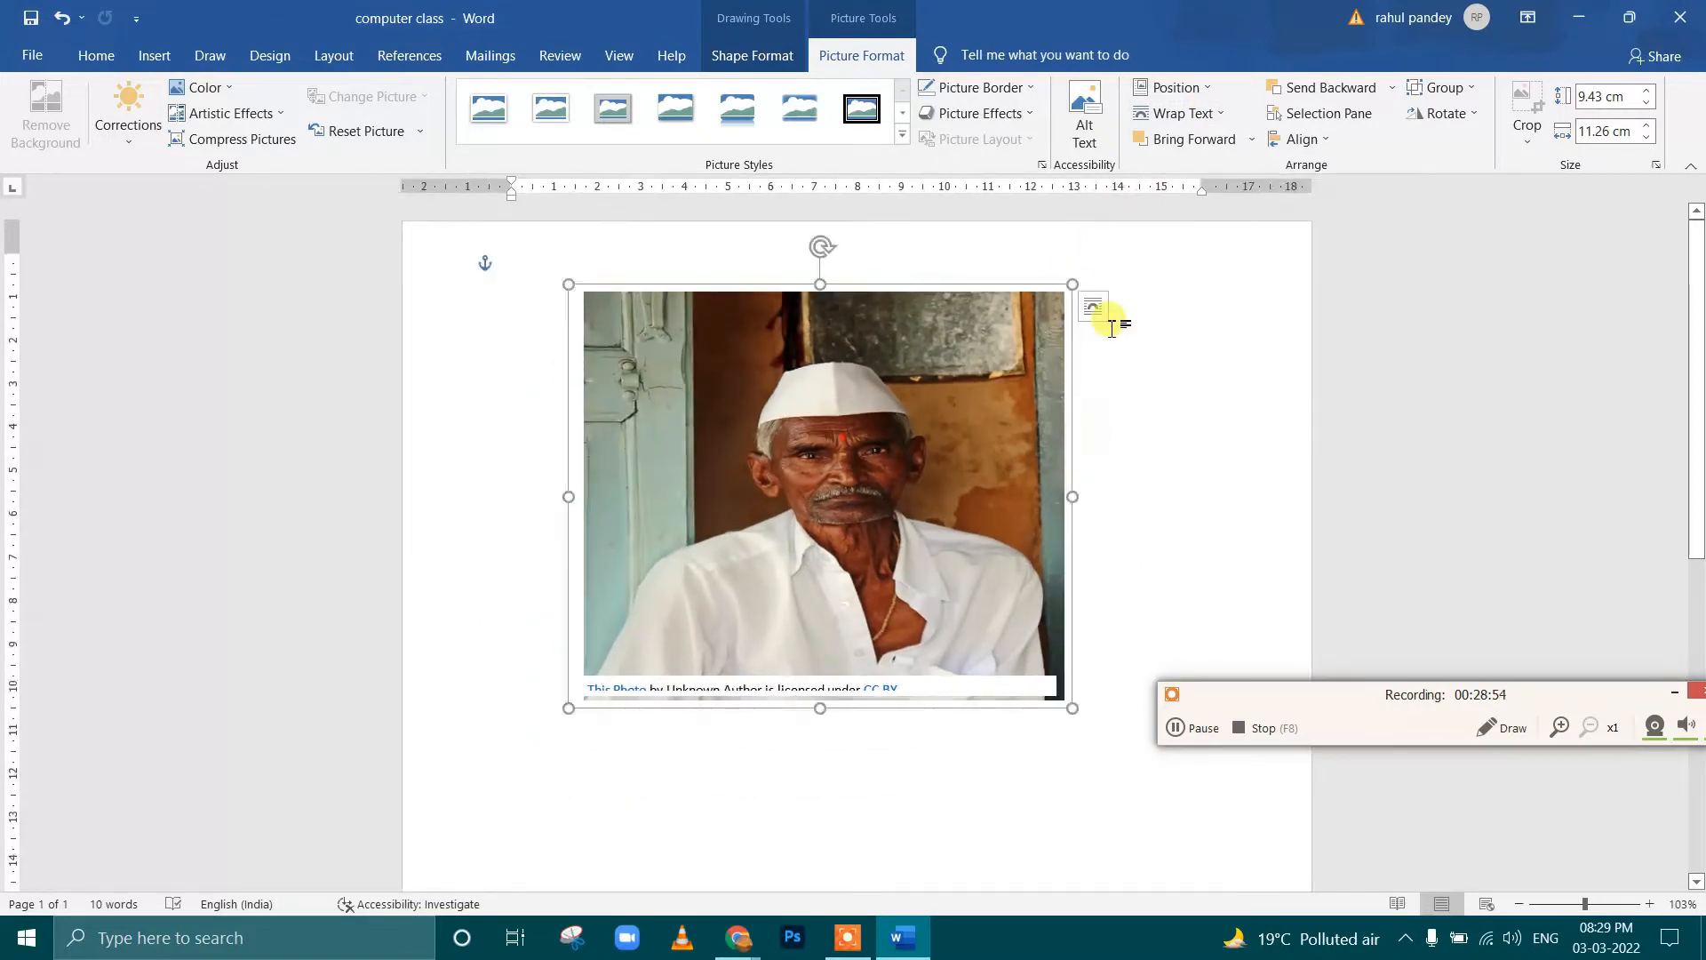
left_click(1111, 327)
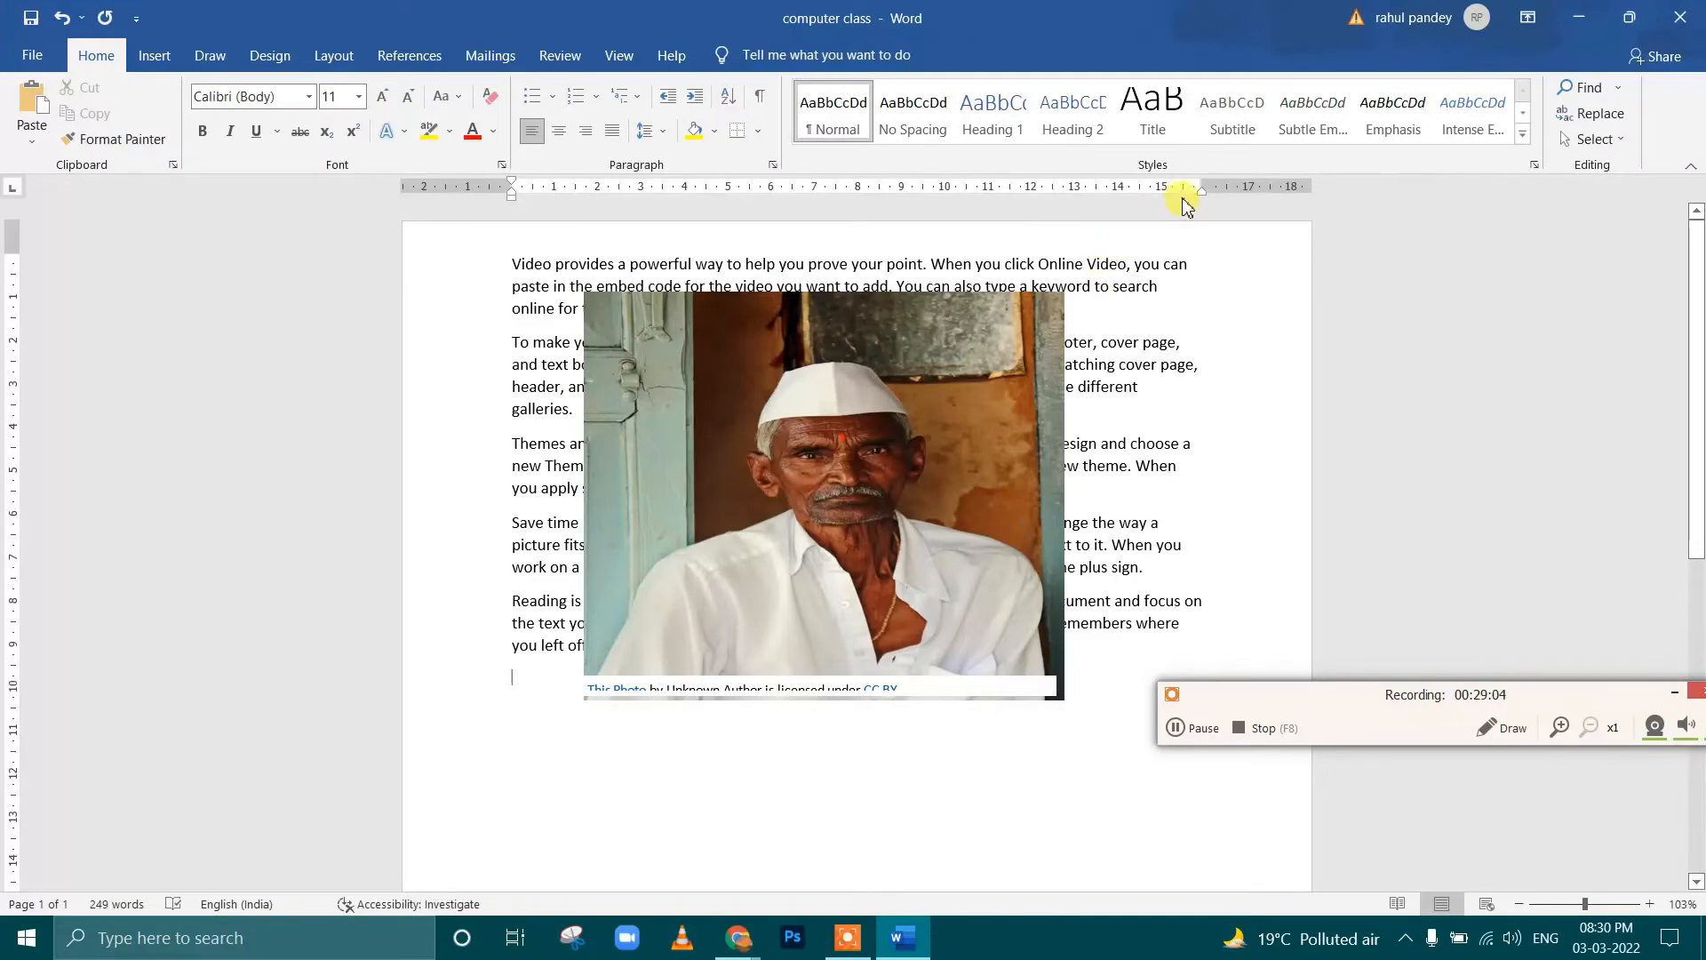
key("ctrl+a")
key("ctrl+c")
key("ctrl+End")
key("ctrl+v")
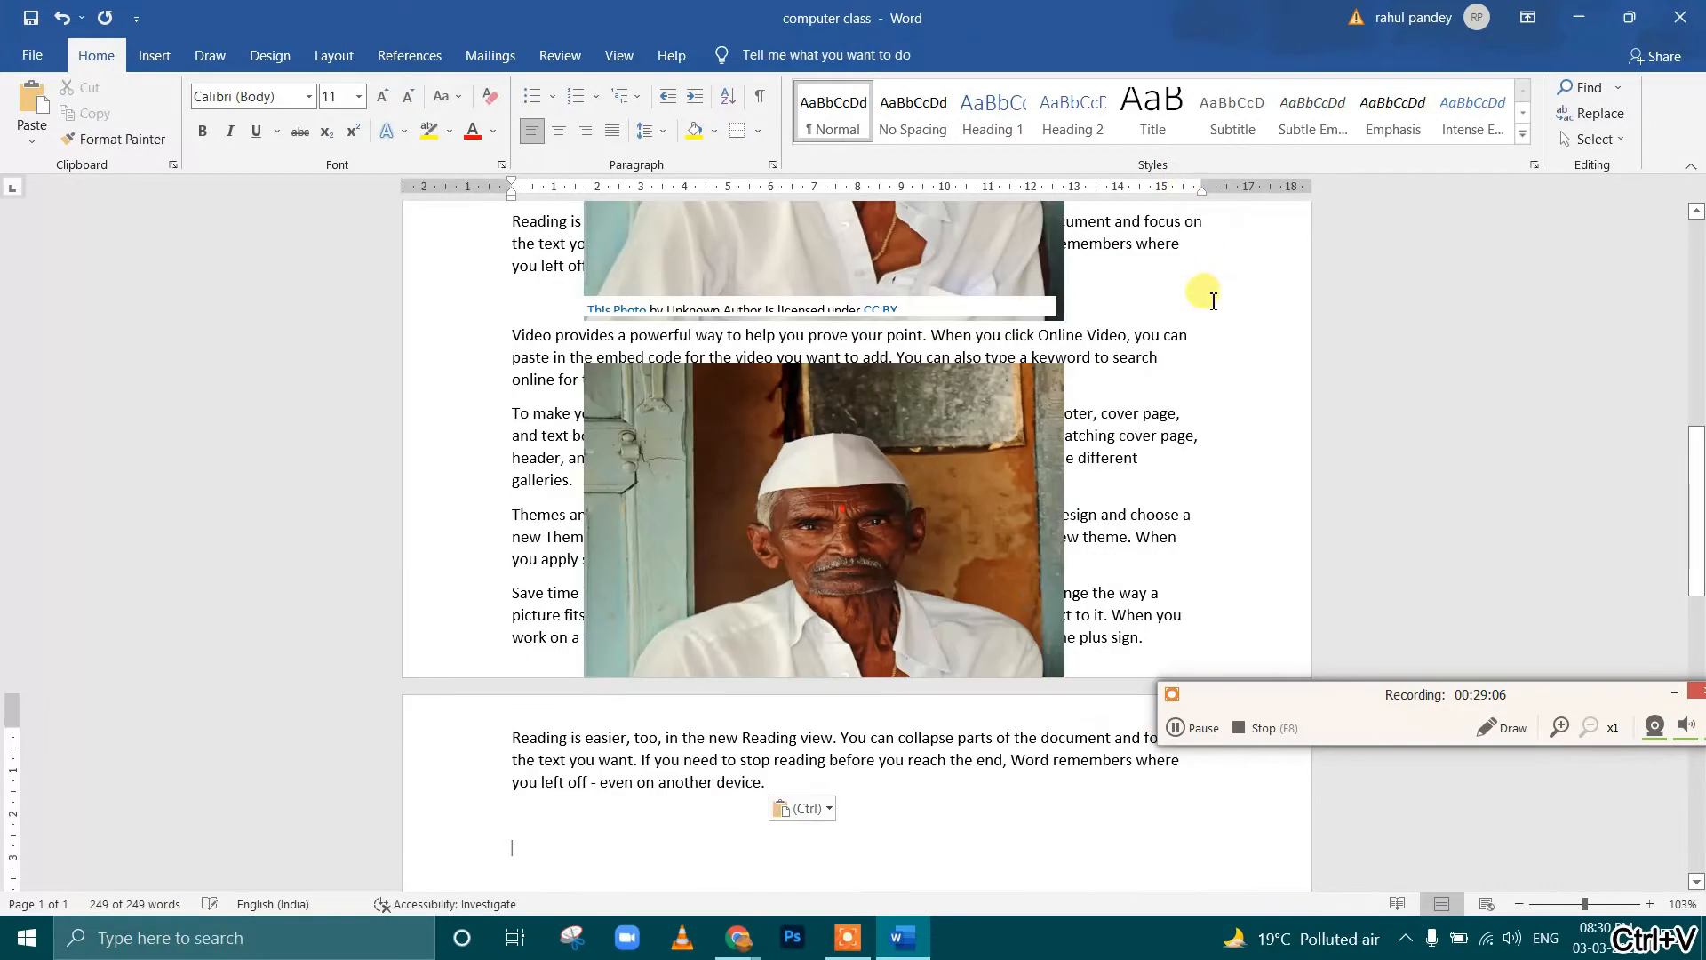
Delete the surplus copies of the portrait, keeping a single one among the pasted paragraphs
scroll(996, 440, "up", 1)
left_click(933, 542)
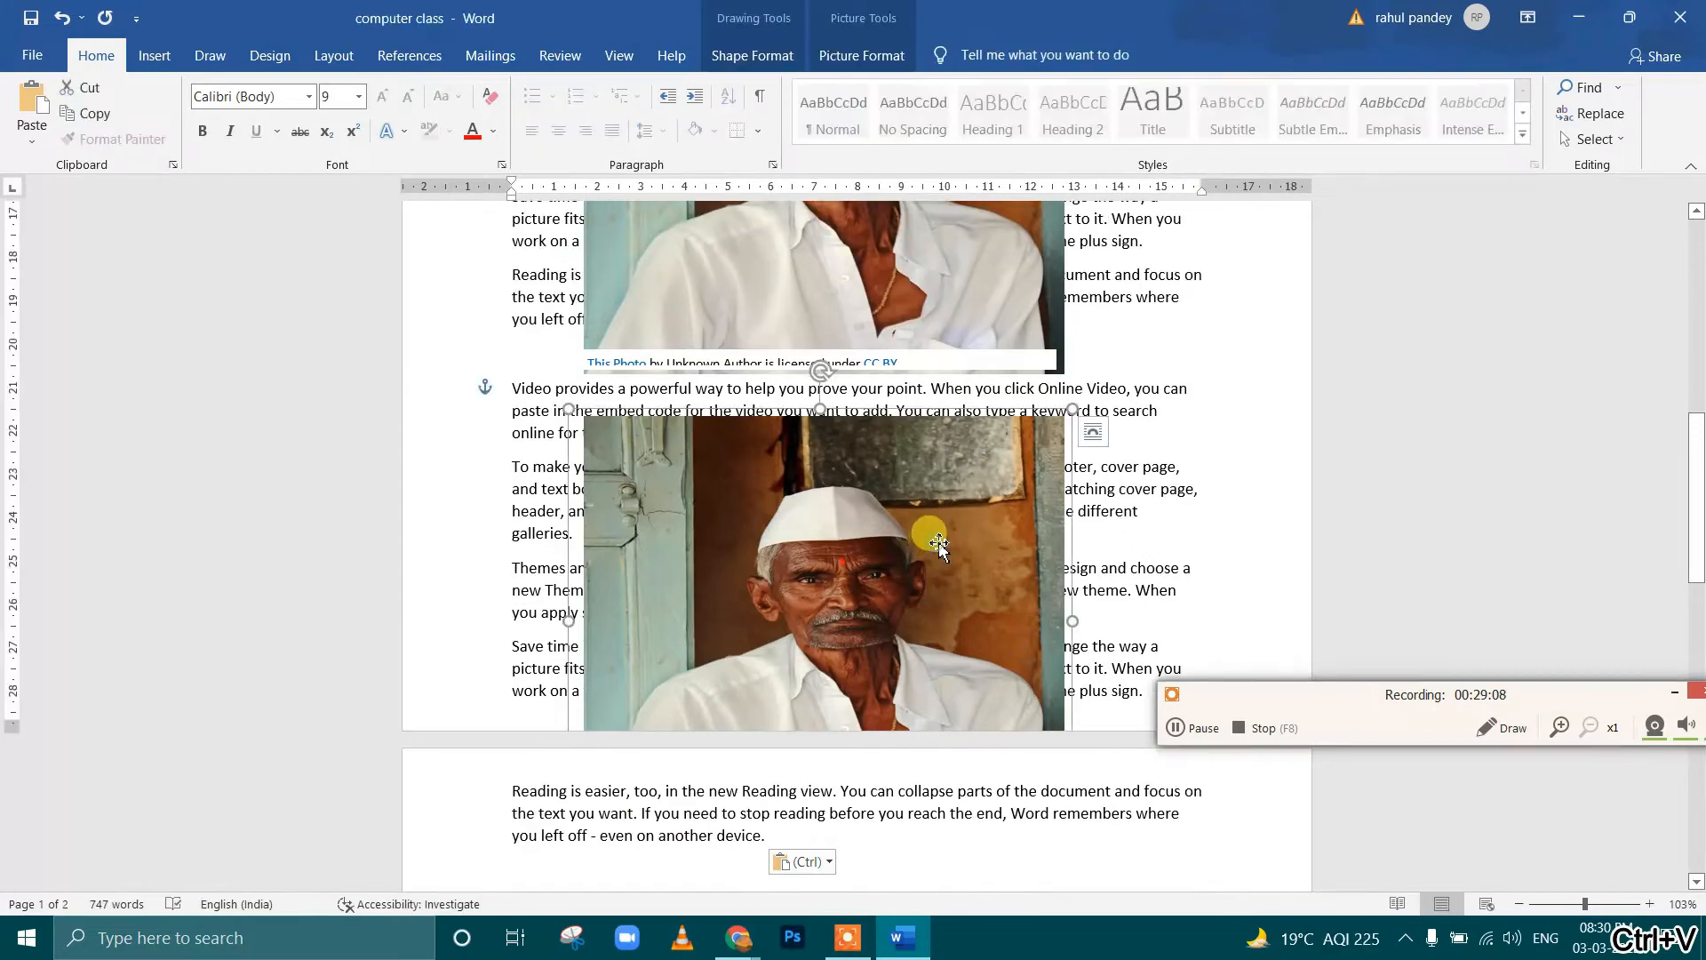
key("Delete")
key("ctrl+v")
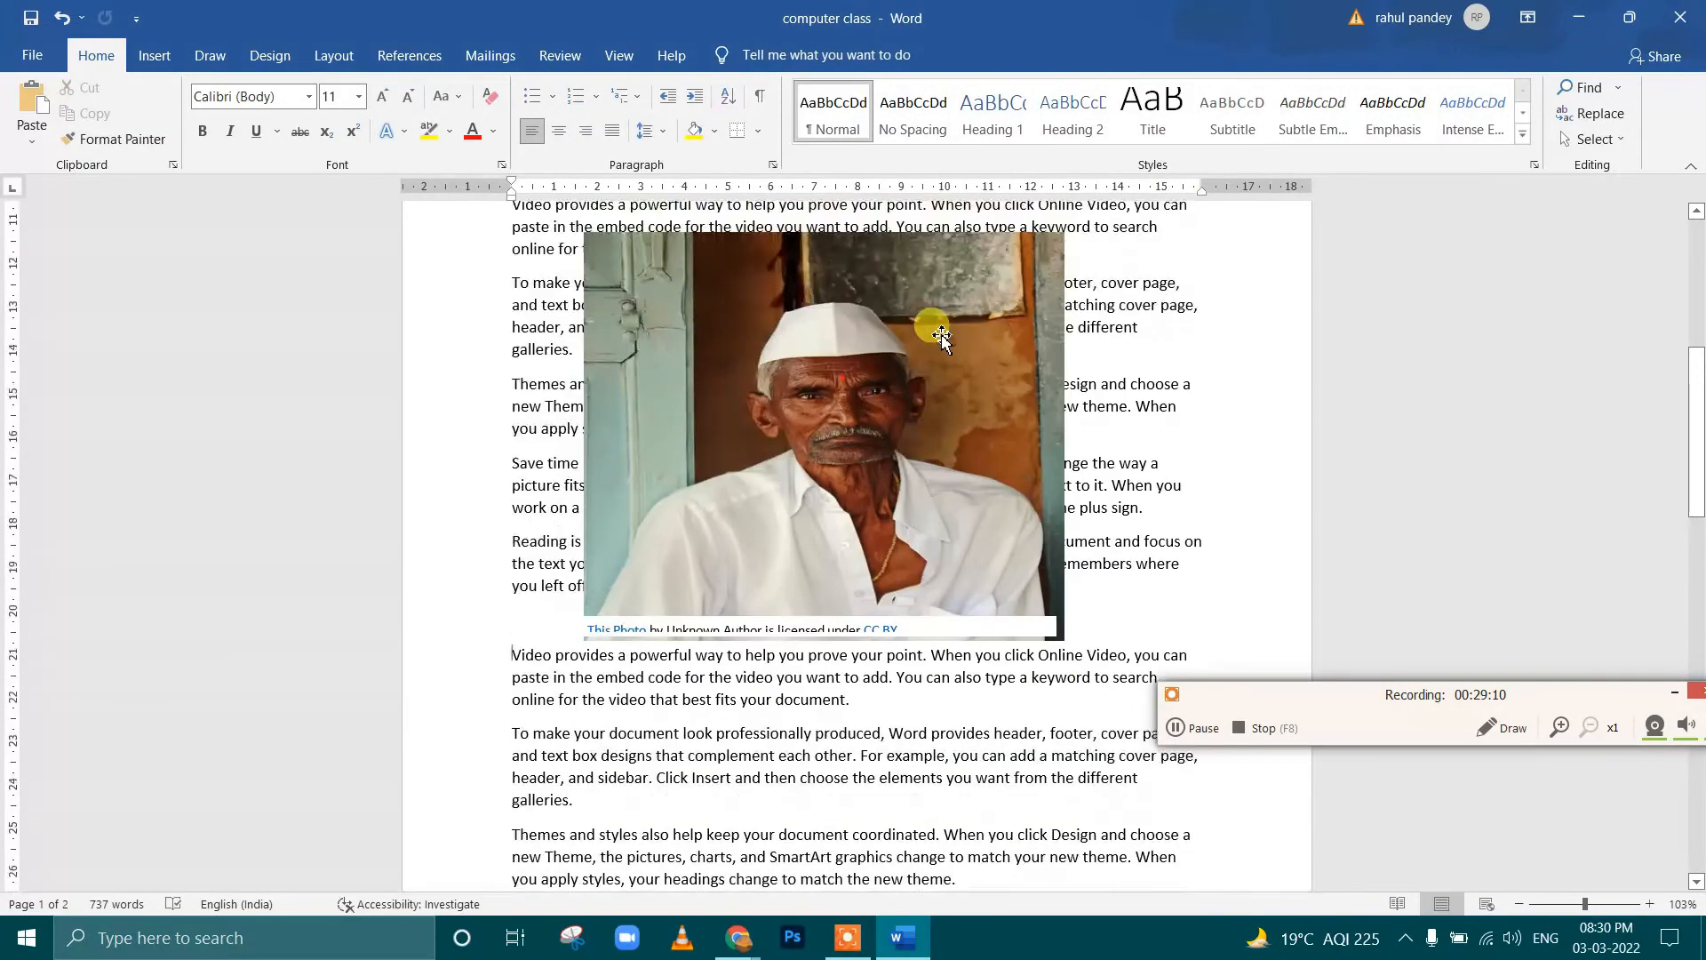
left_click(945, 327)
key("Delete")
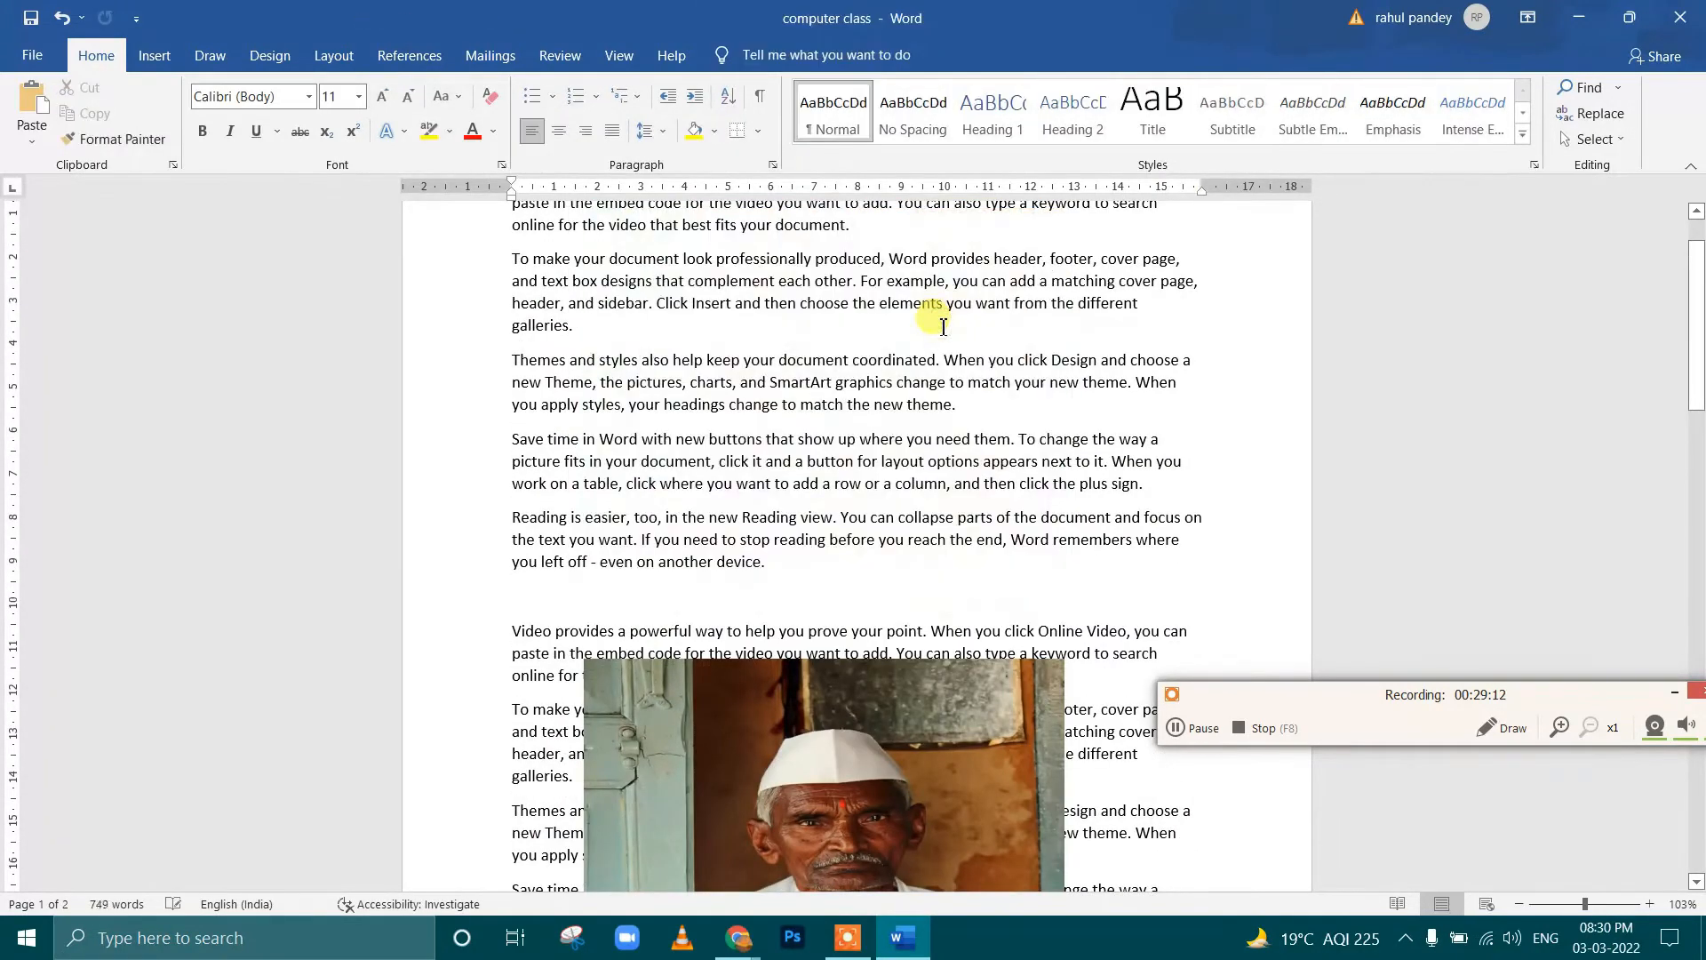
Move the remaining portrait slightly up over the sample text, with the page zoomed out to 73%
scroll(905, 347, "up", 1)
scroll(905, 347, "down", 1)
scroll(905, 347, "down", 1)
scroll(905, 346, "down", 2)
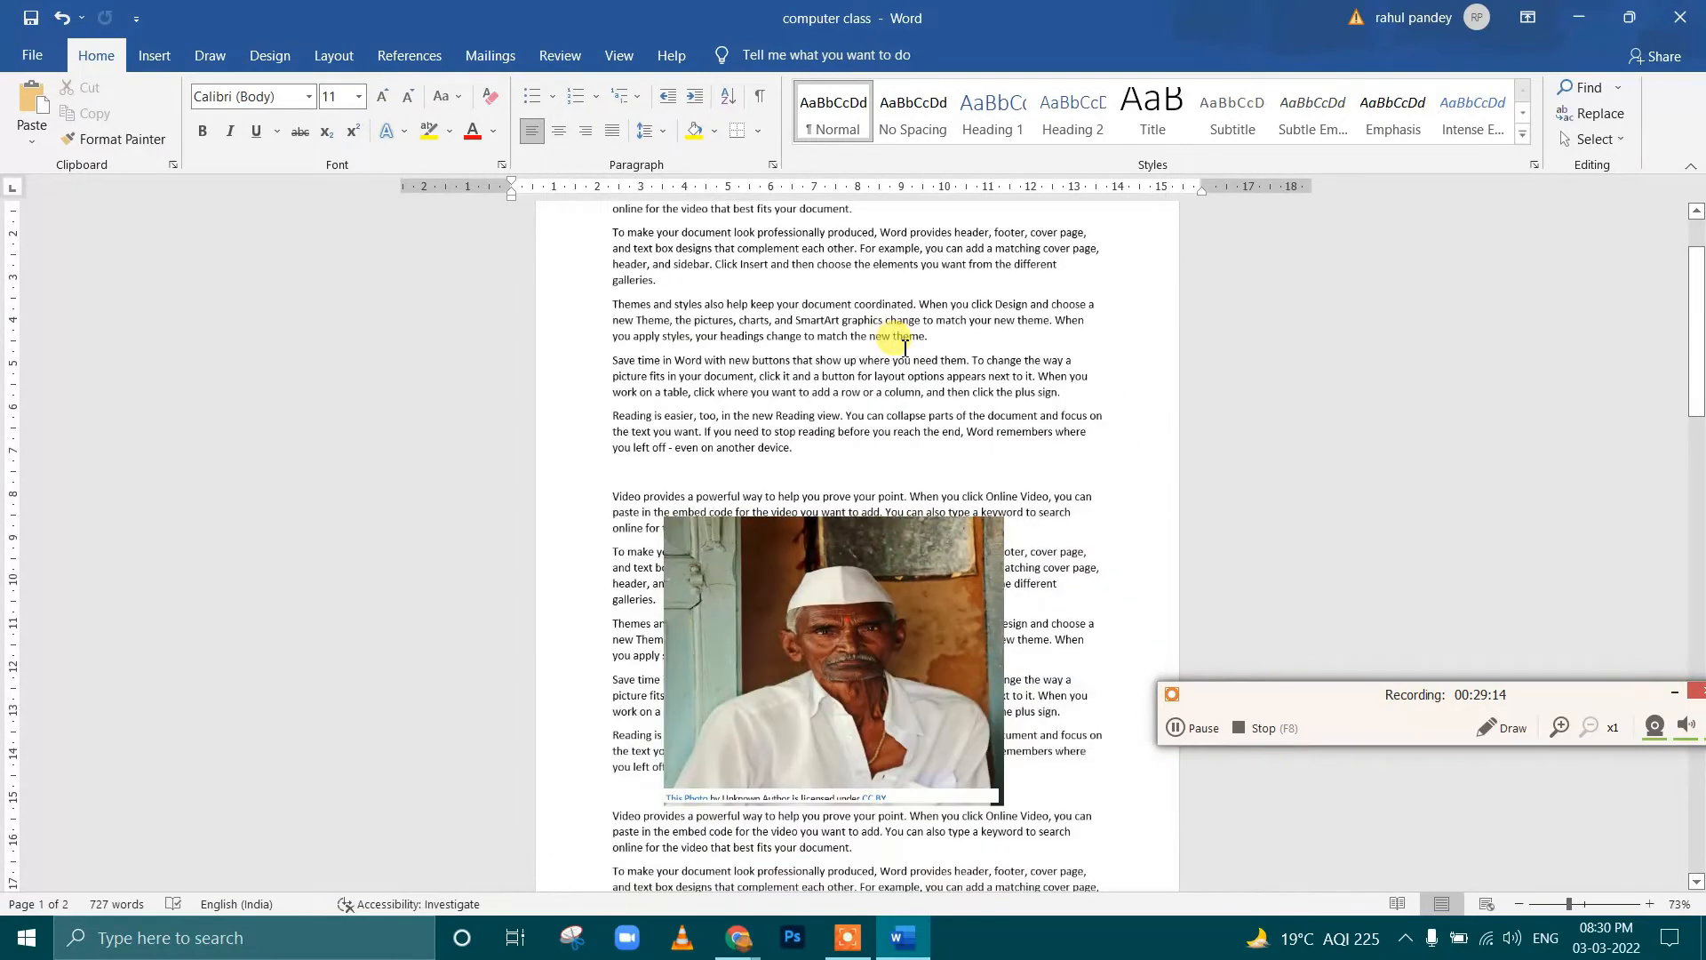
scroll(905, 351, "up", 3)
scroll(904, 356, "down", 4)
left_click_drag(888, 507, 899, 408)
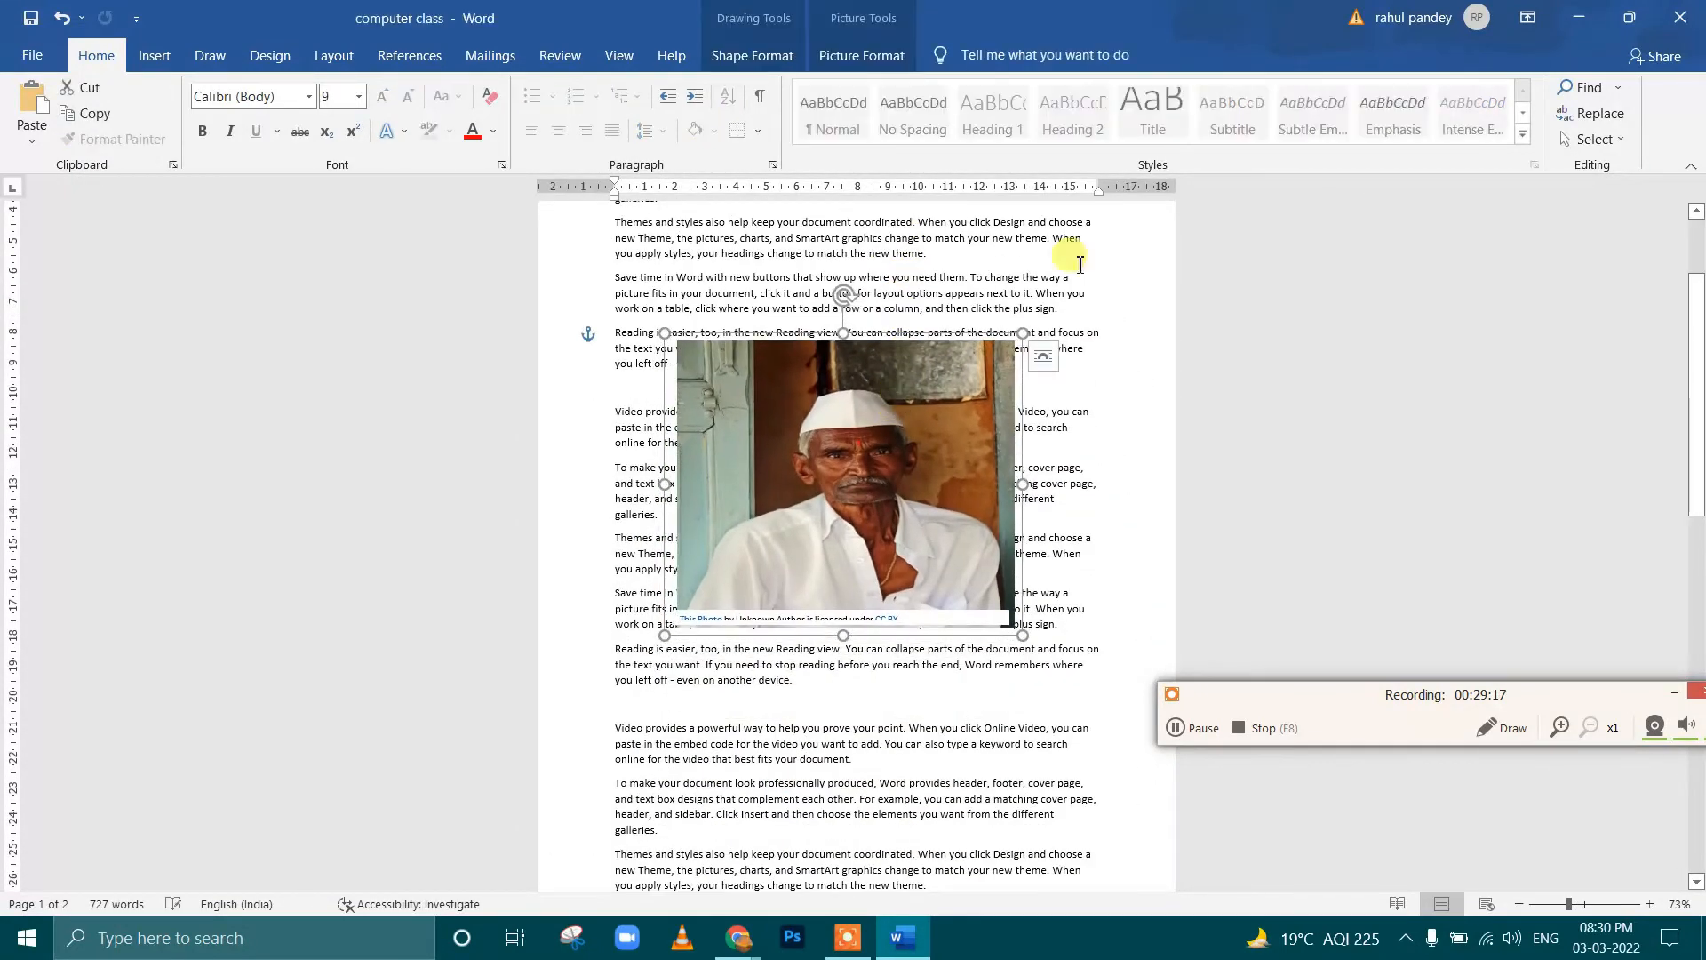
Position the portrait in Middle Left with Square Text Wrapping, and shift it right so text flows on both sides
left_click(860, 21)
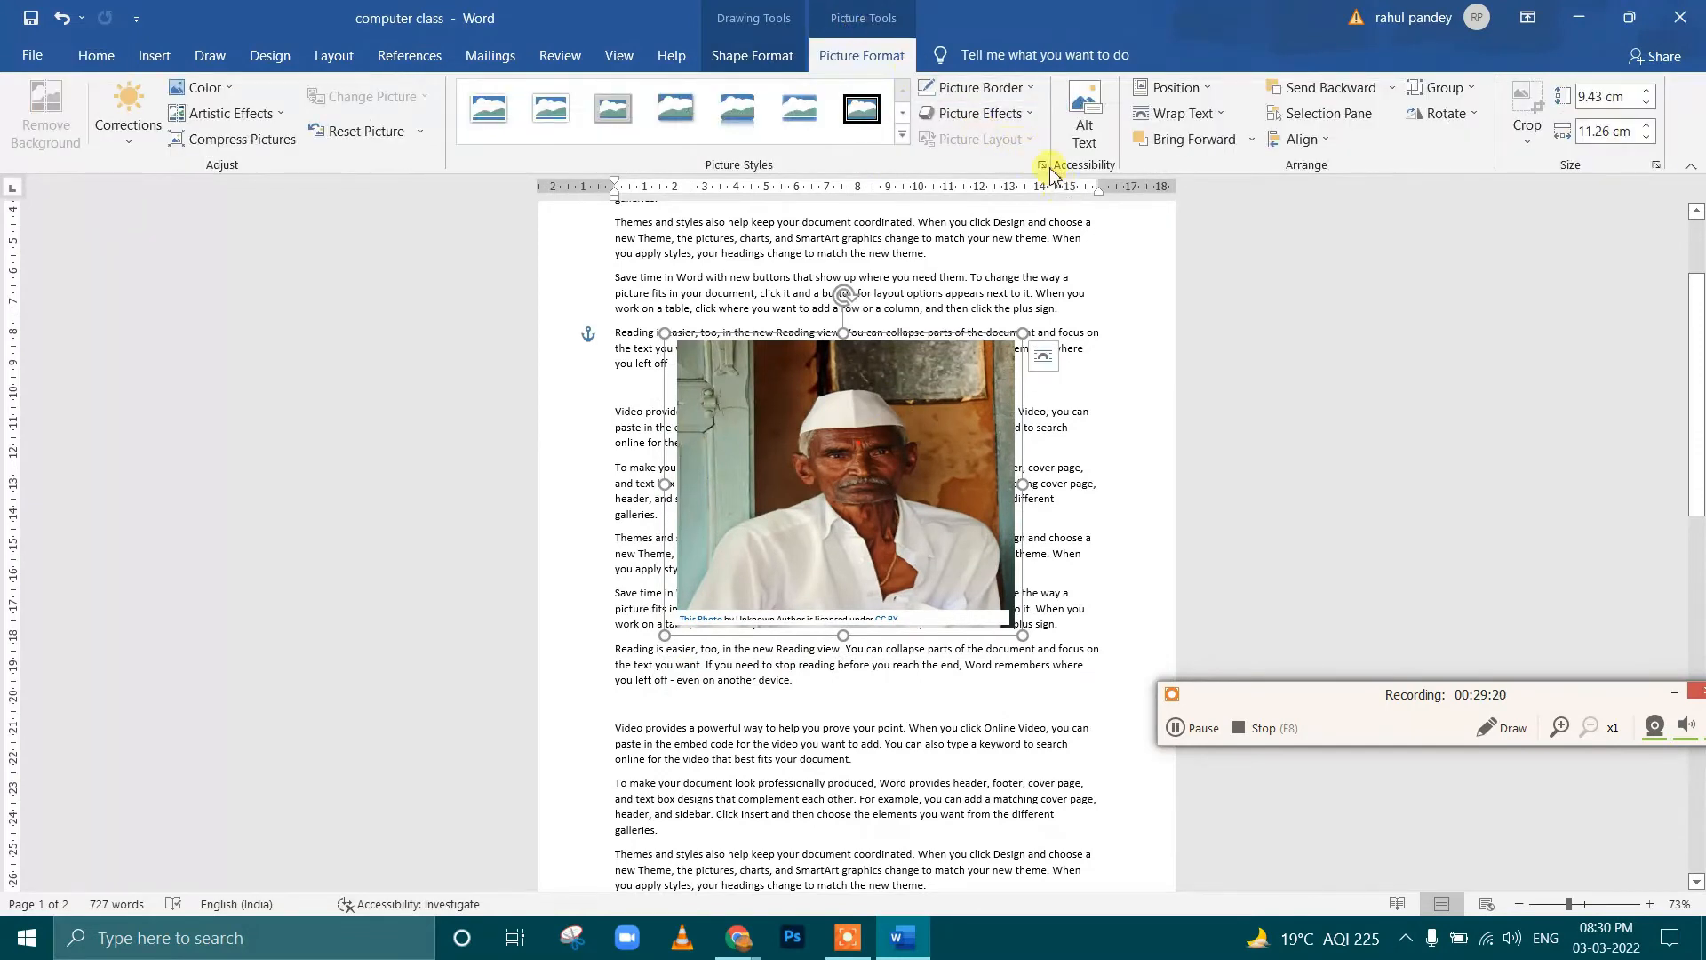
left_click(1184, 92)
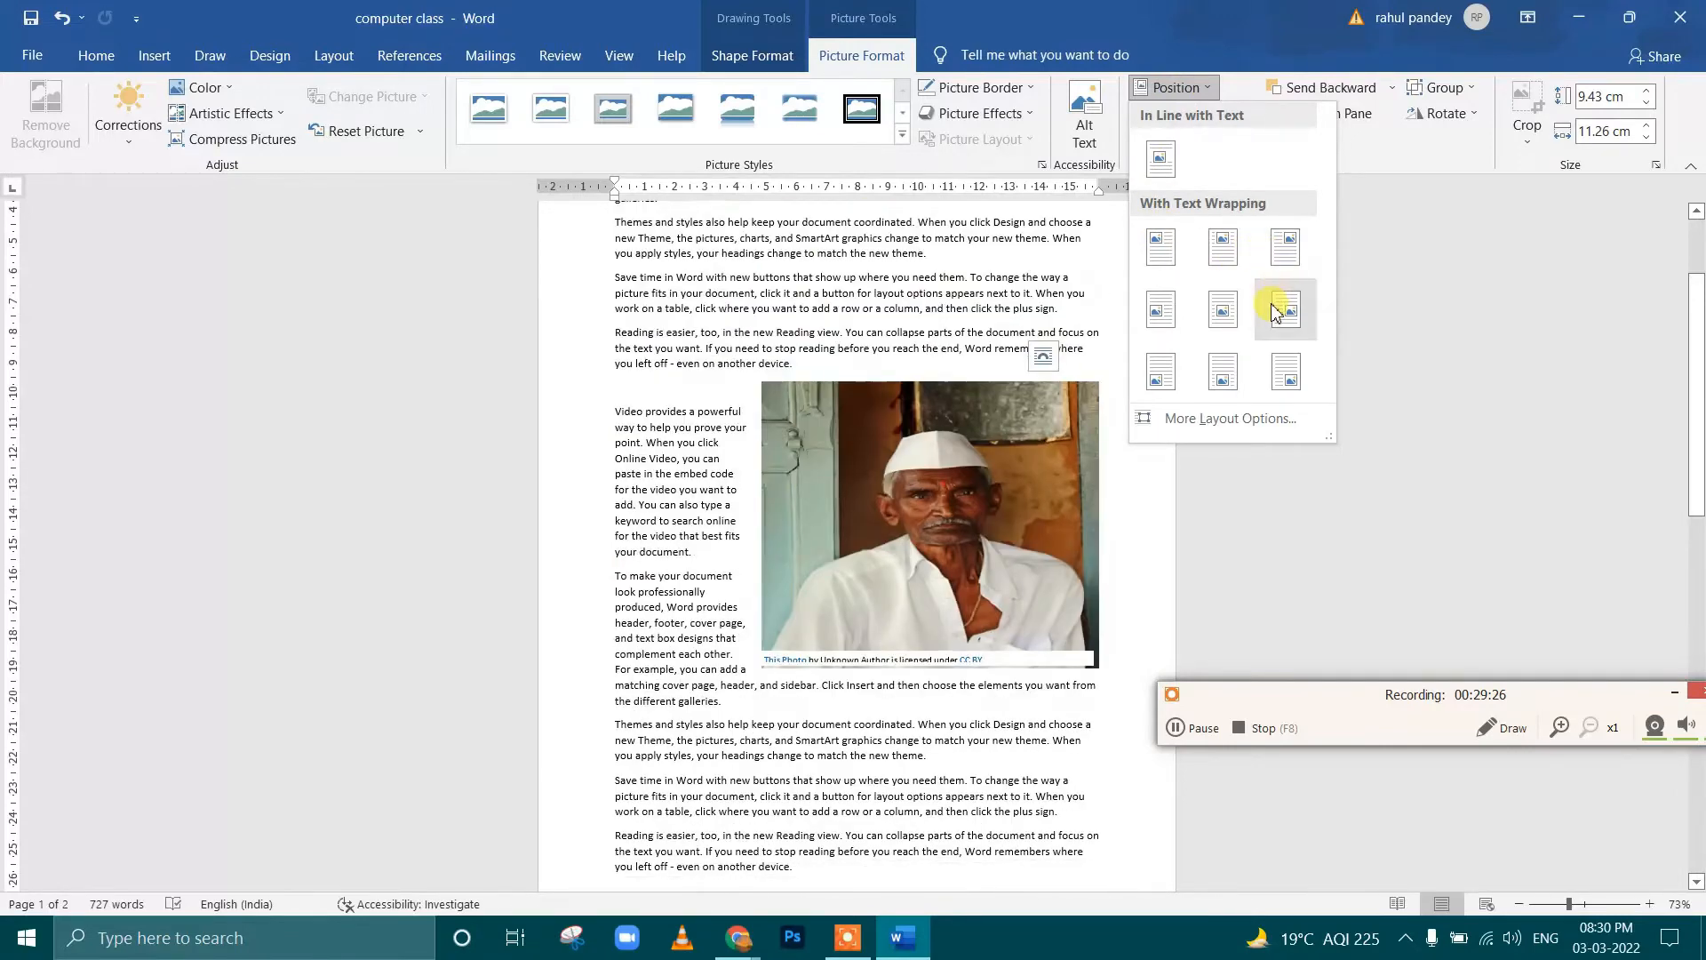
left_click(1164, 331)
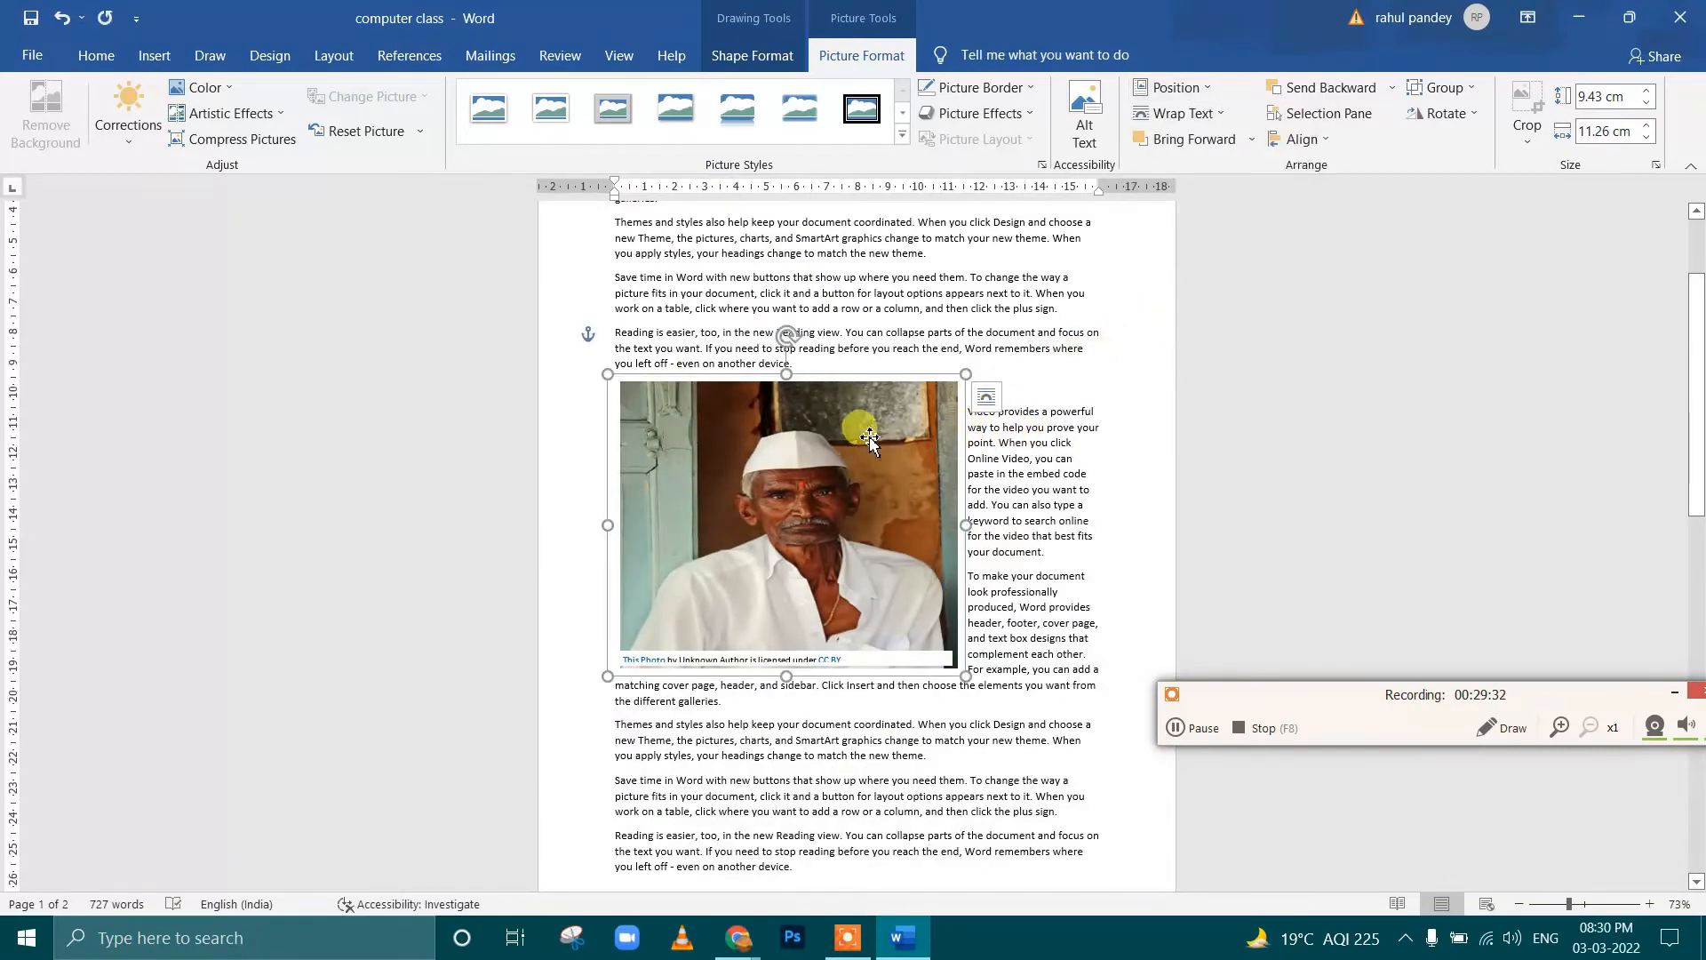
left_click_drag(869, 437, 943, 437)
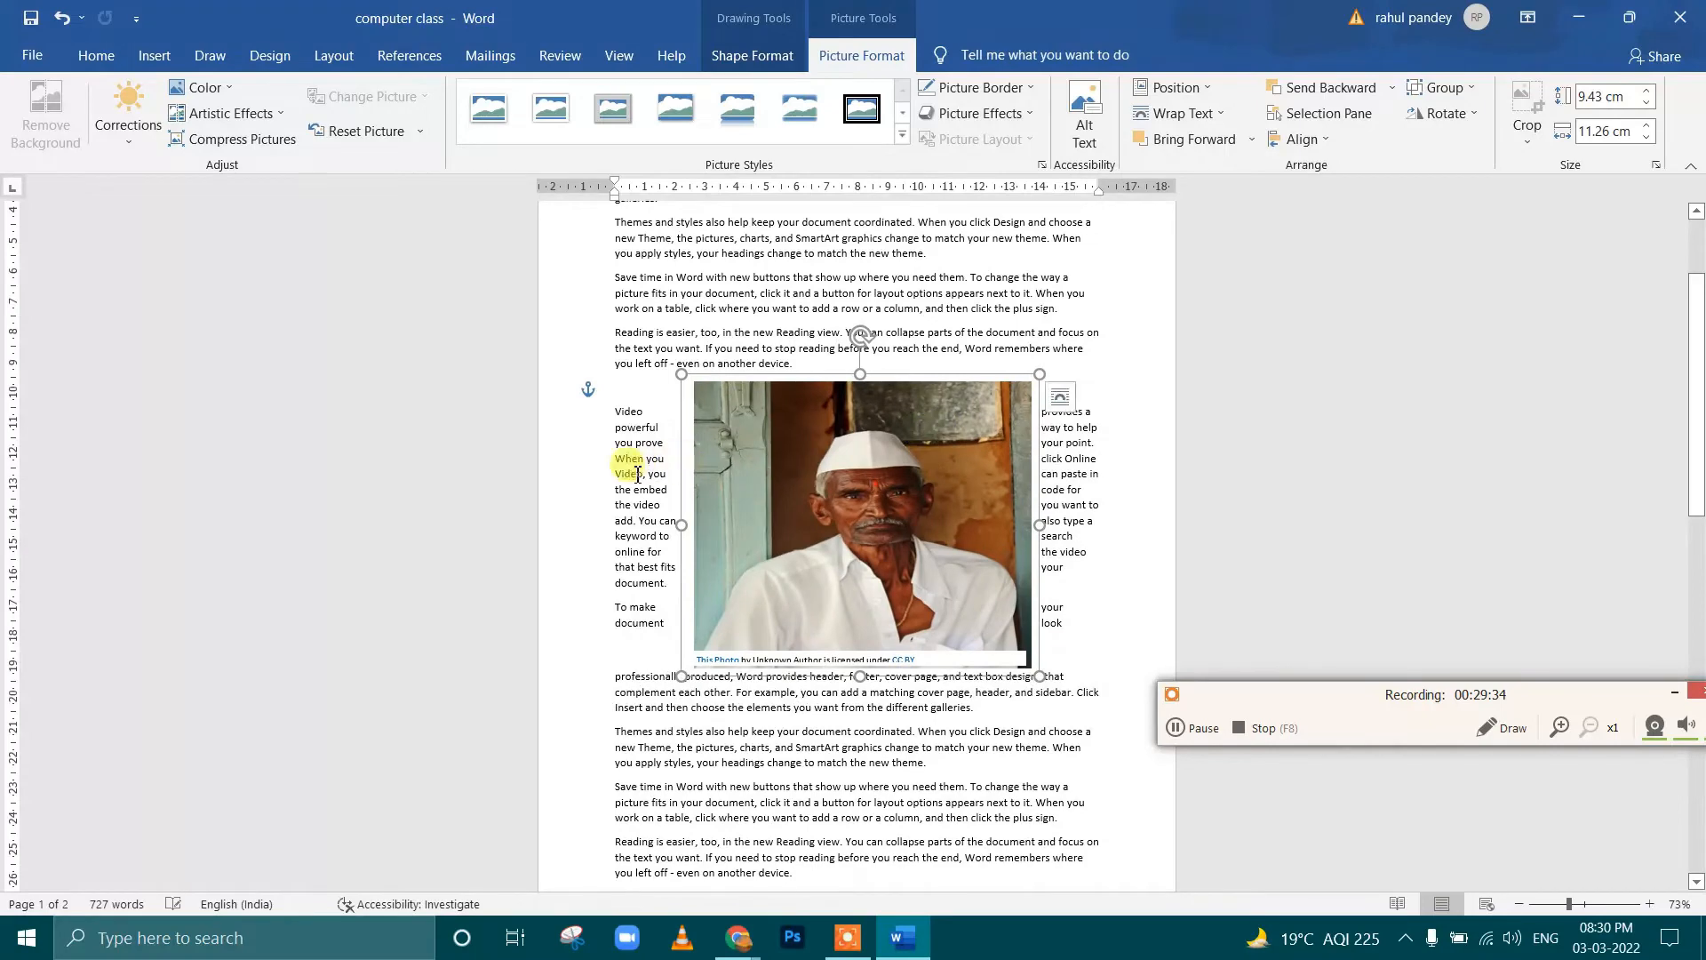
Set the portrait's text wrapping to In Line with Text
left_click(829, 284)
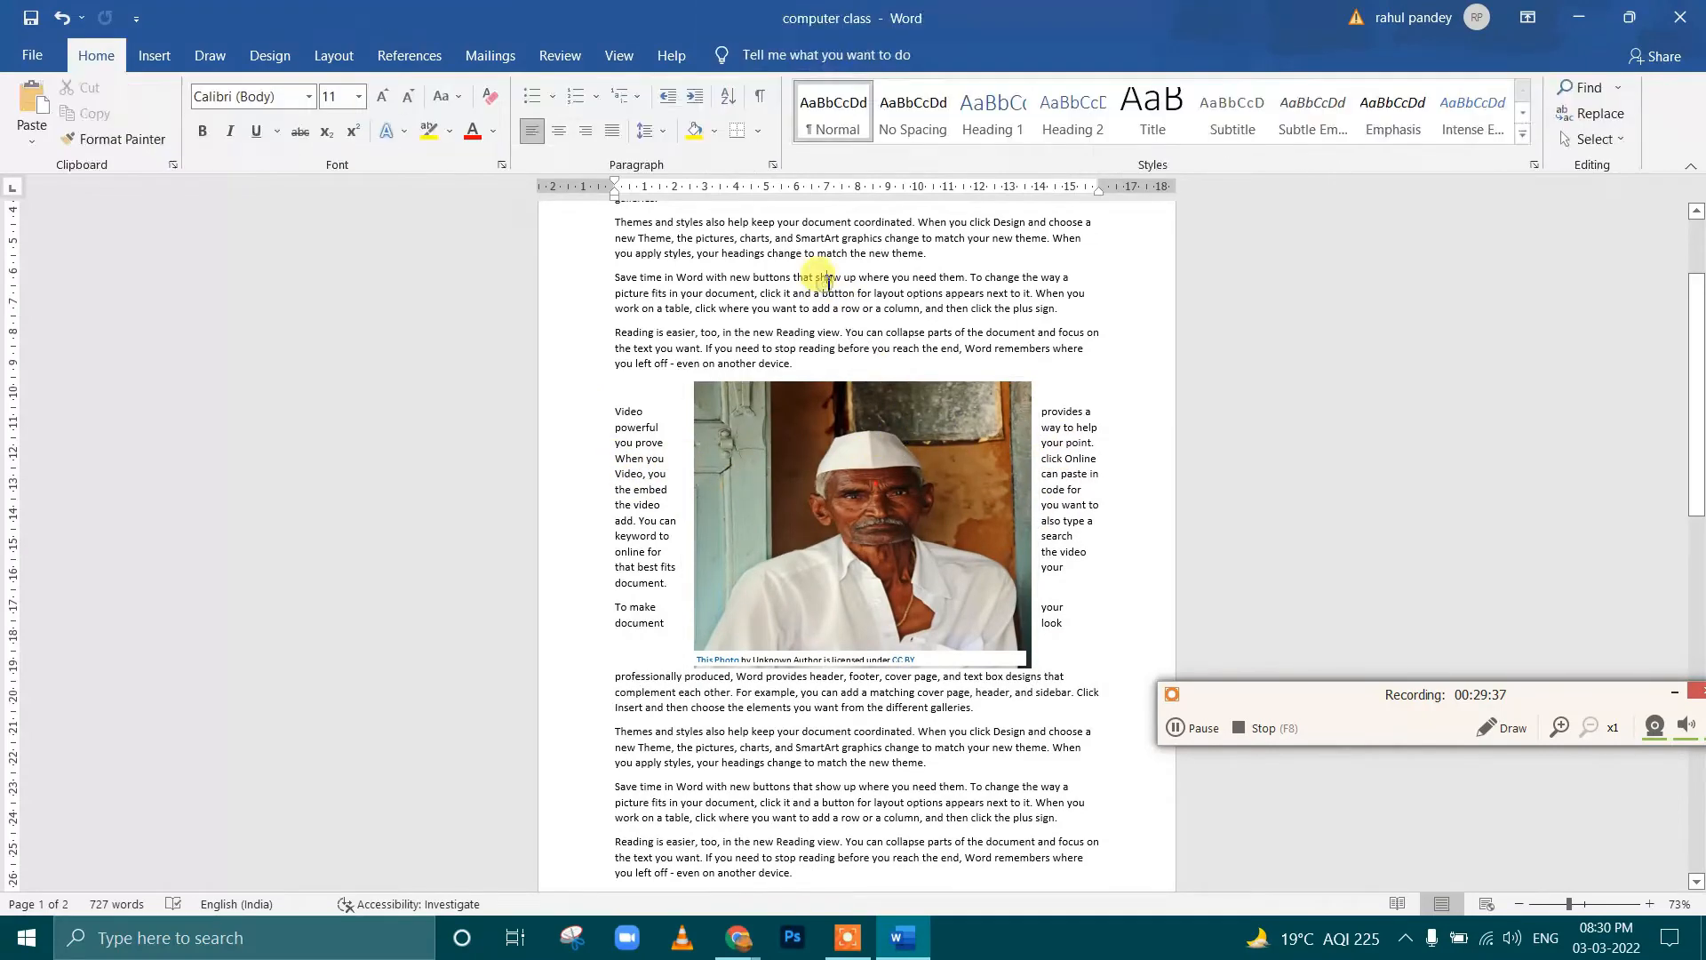
left_click(904, 418)
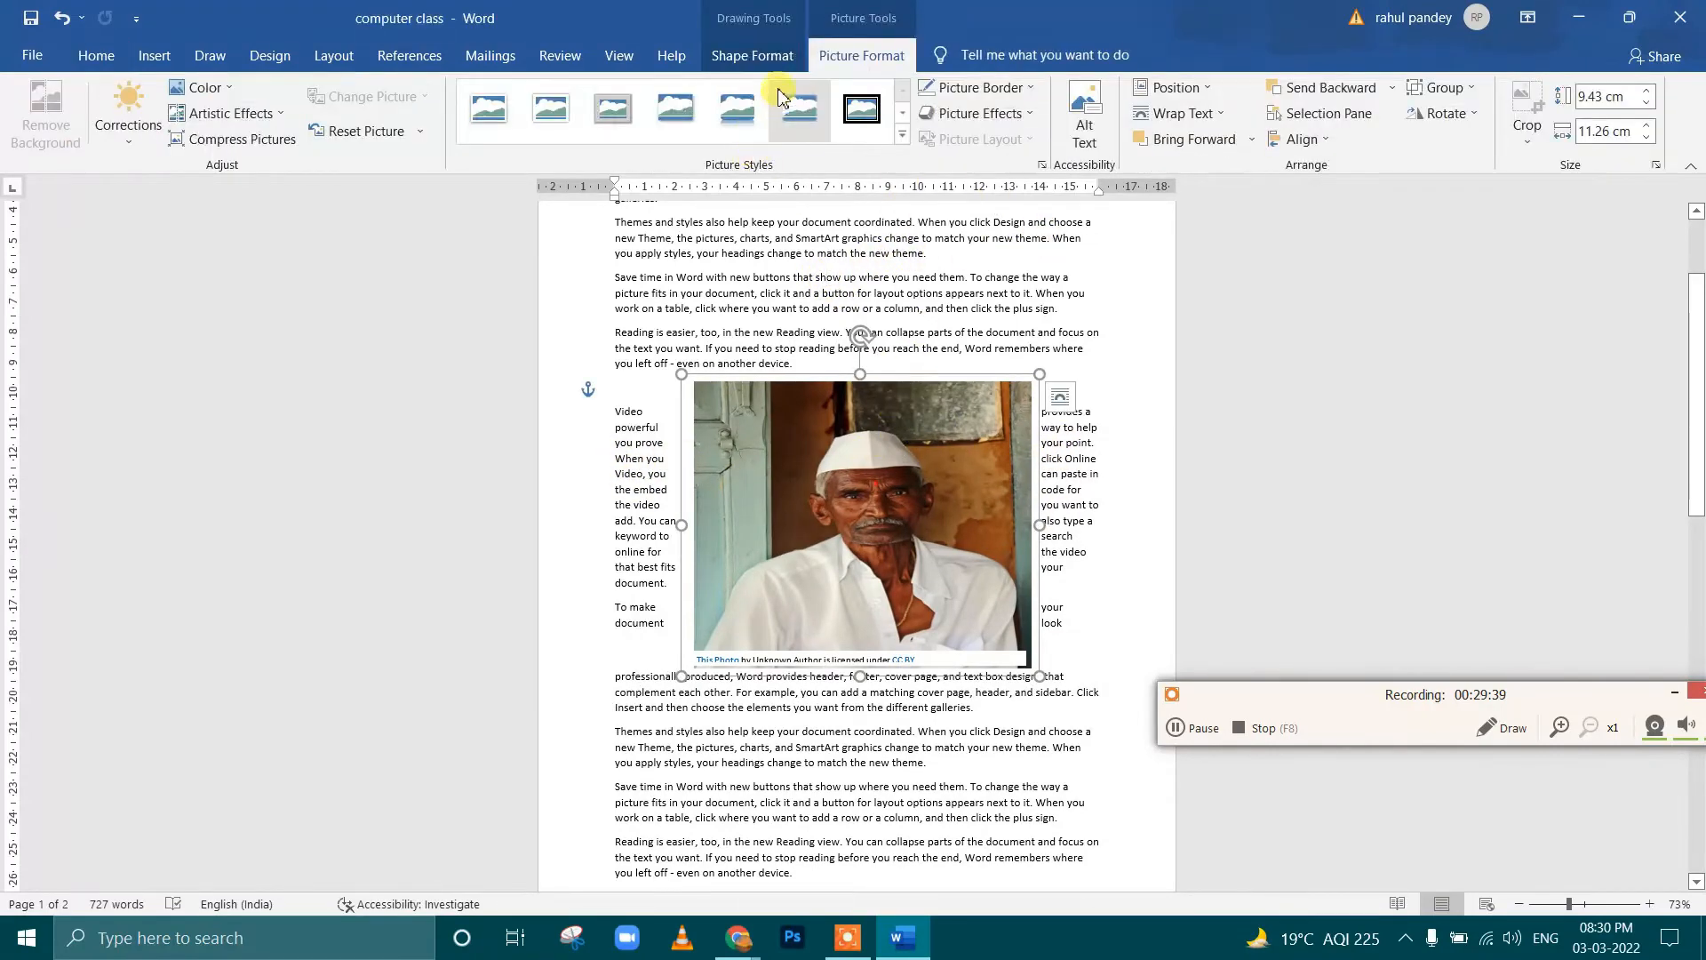
left_click(1181, 115)
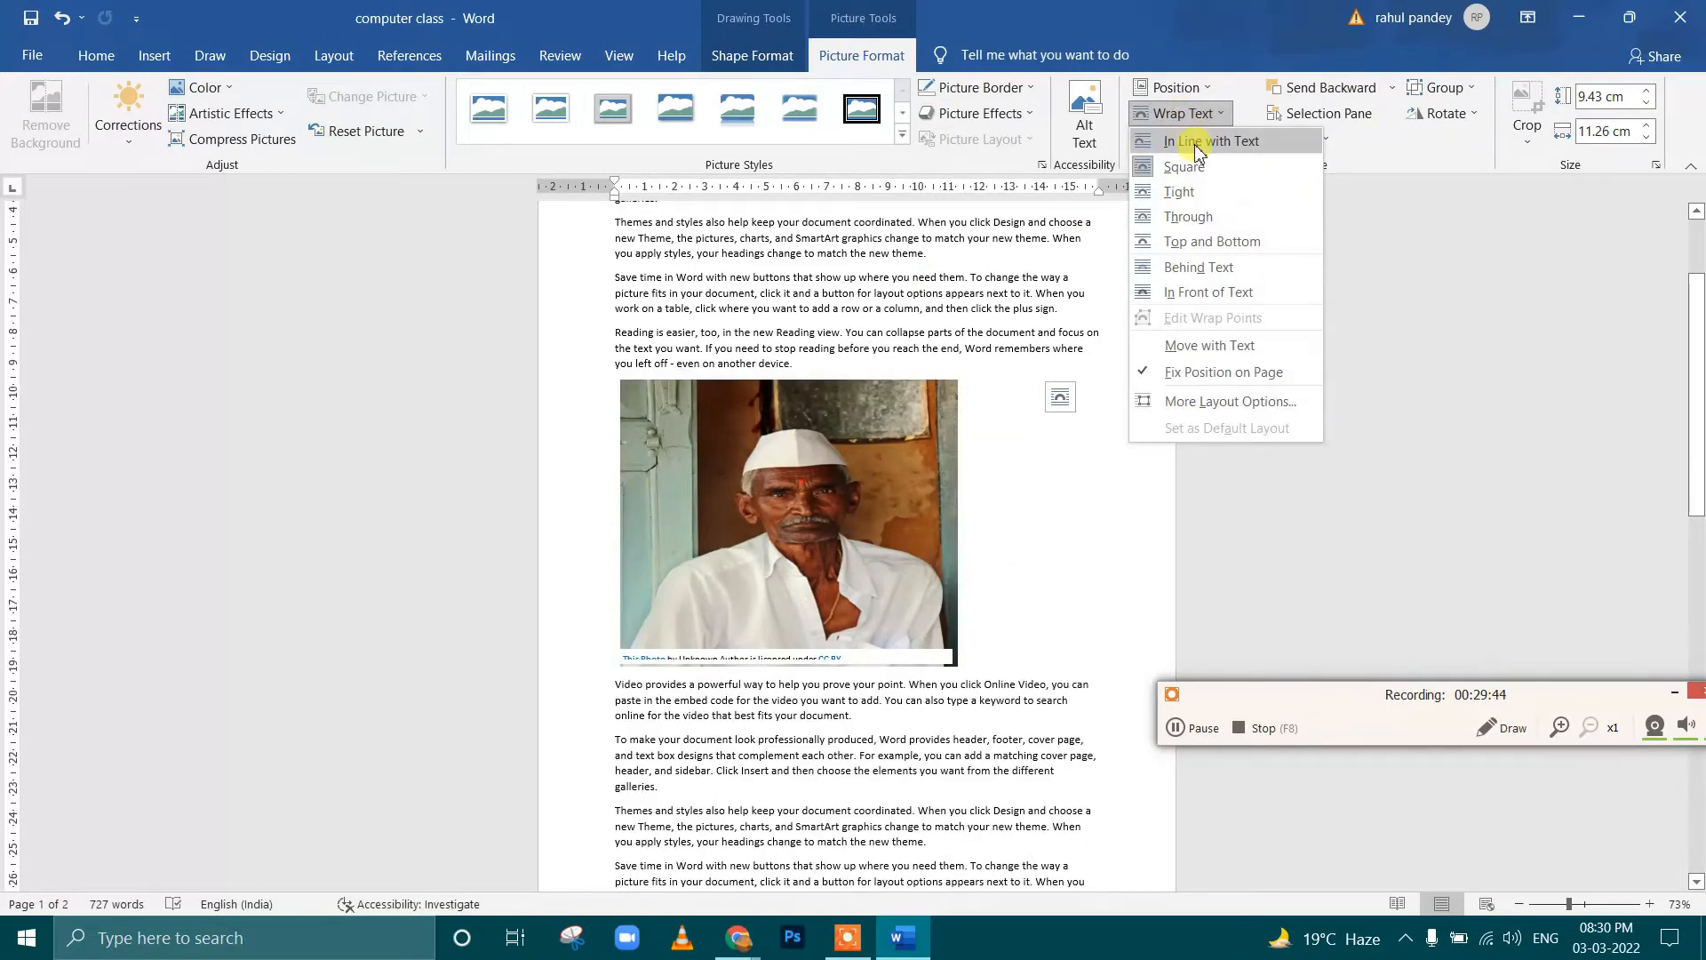
left_click(1197, 142)
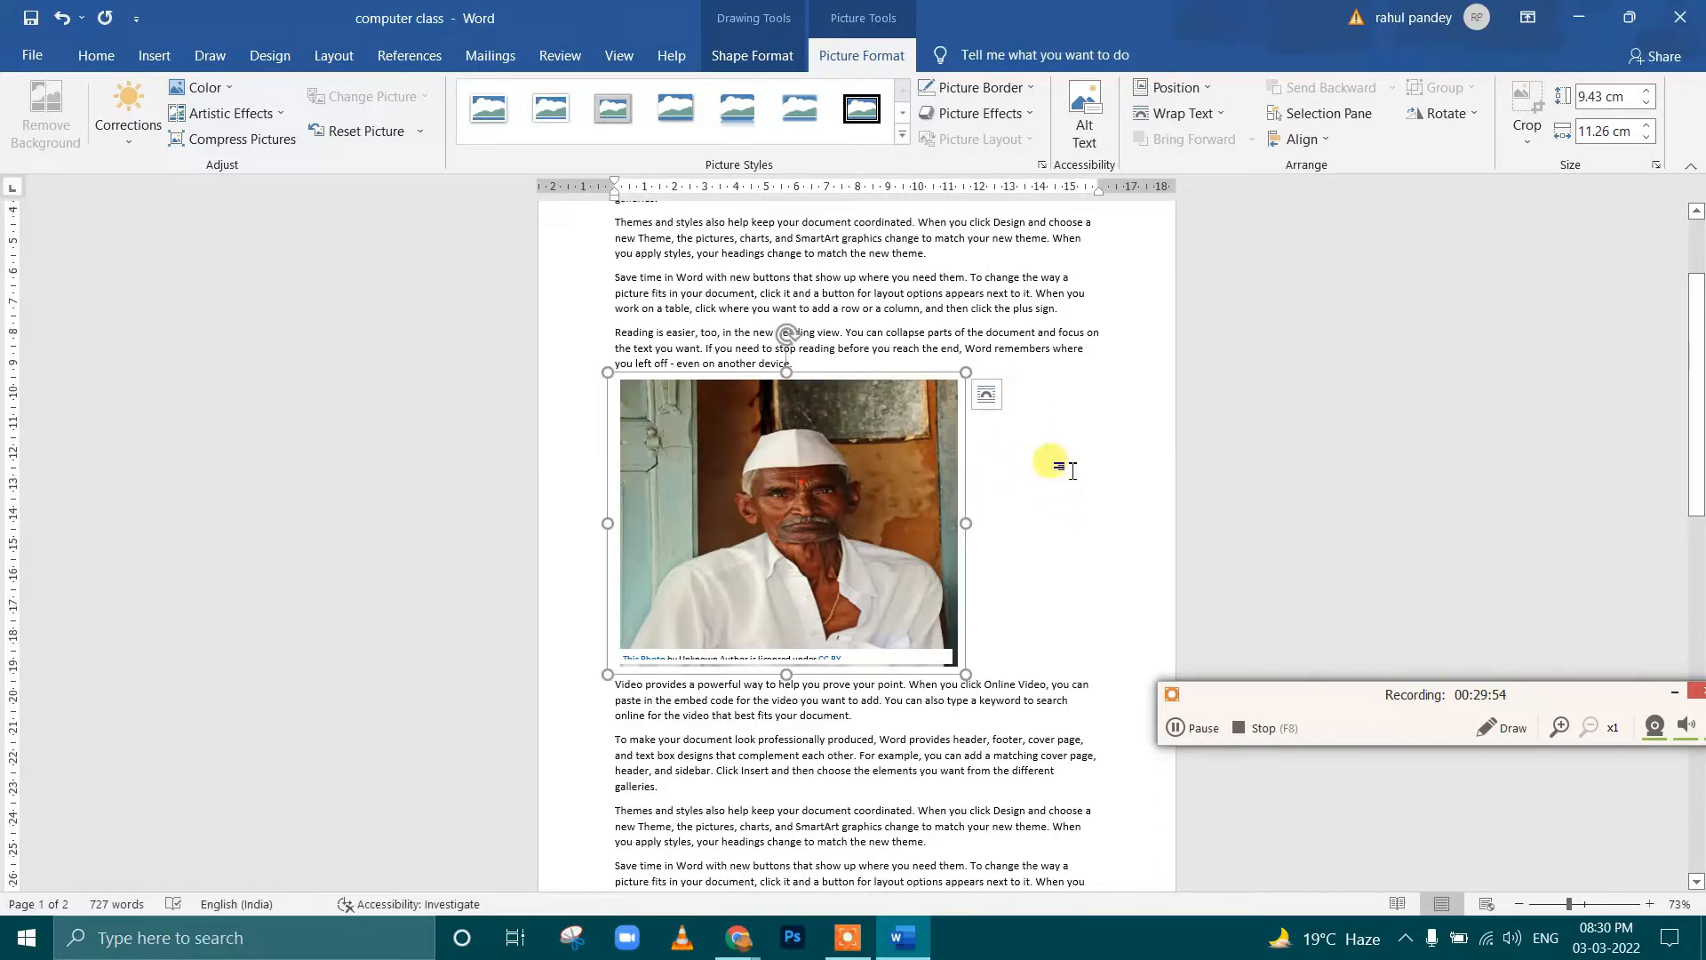
Set the portrait's wrapping to Square and reposition it several times within the upper paragraphs so the text flows around it
left_click(1175, 113)
left_click(1198, 165)
left_click_drag(886, 507, 906, 426)
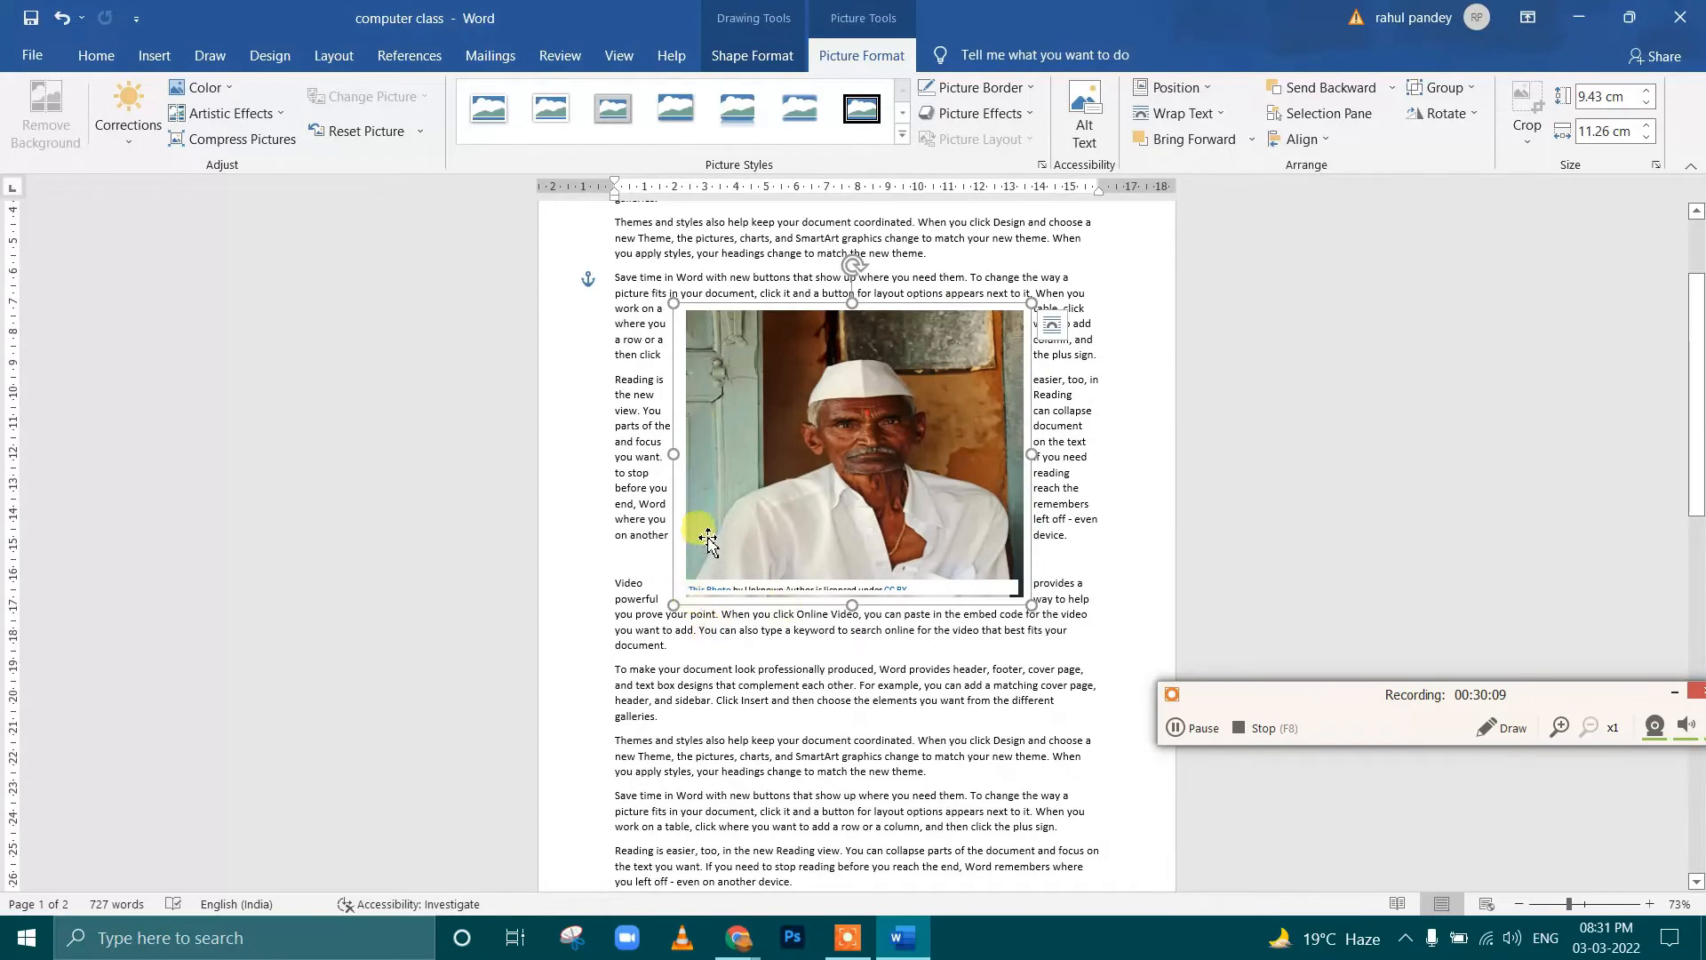
left_click_drag(787, 495, 823, 489)
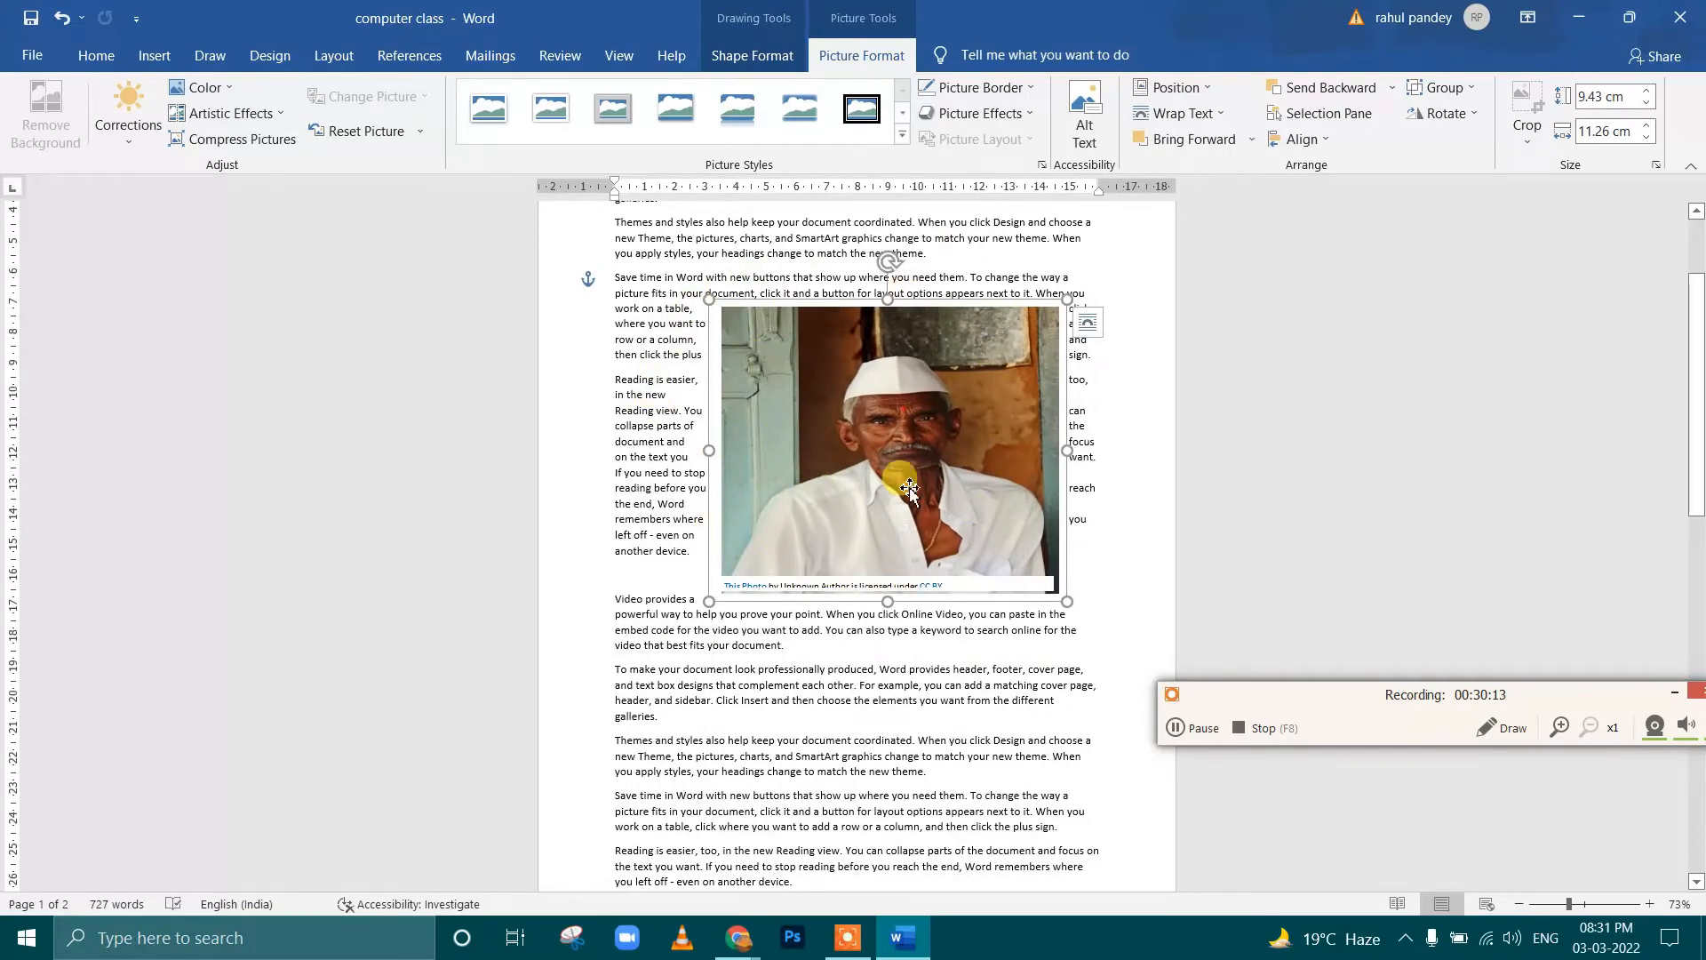
left_click_drag(827, 453, 799, 424)
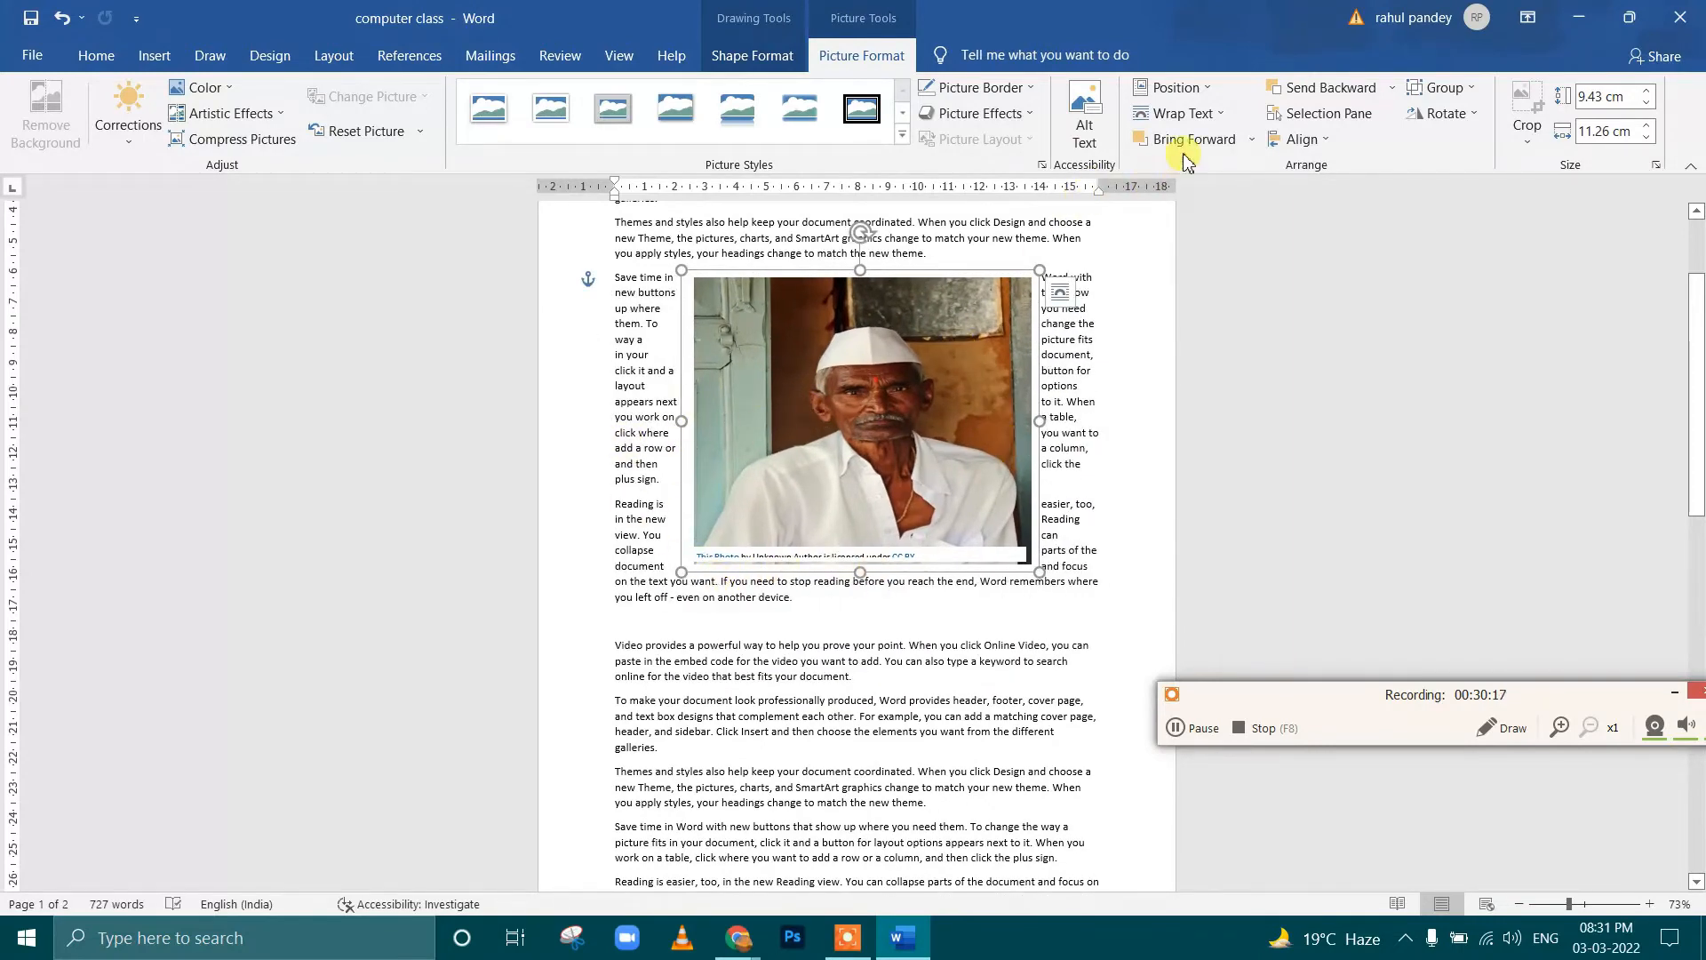
mouse_move(902, 394)
left_mouse_down()
mouse_move(902, 441)
mouse_move(907, 404)
left_mouse_up()
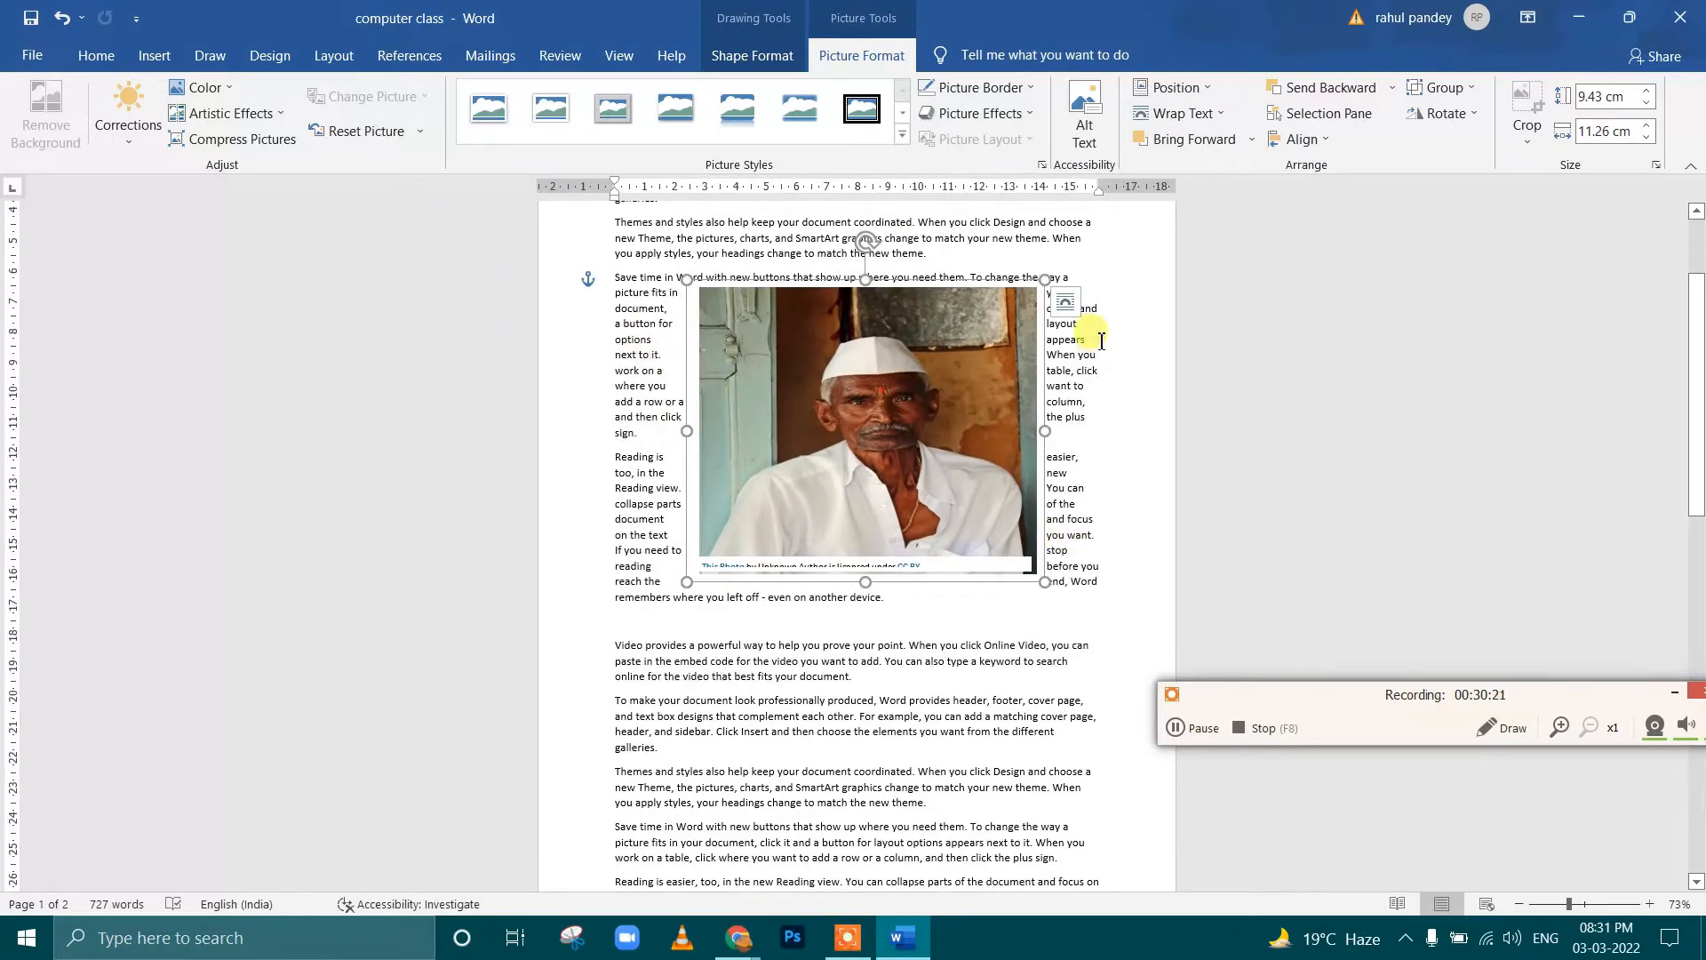
Set the portrait's text wrapping to Tight and move it slightly down and to the left
left_click(1214, 114)
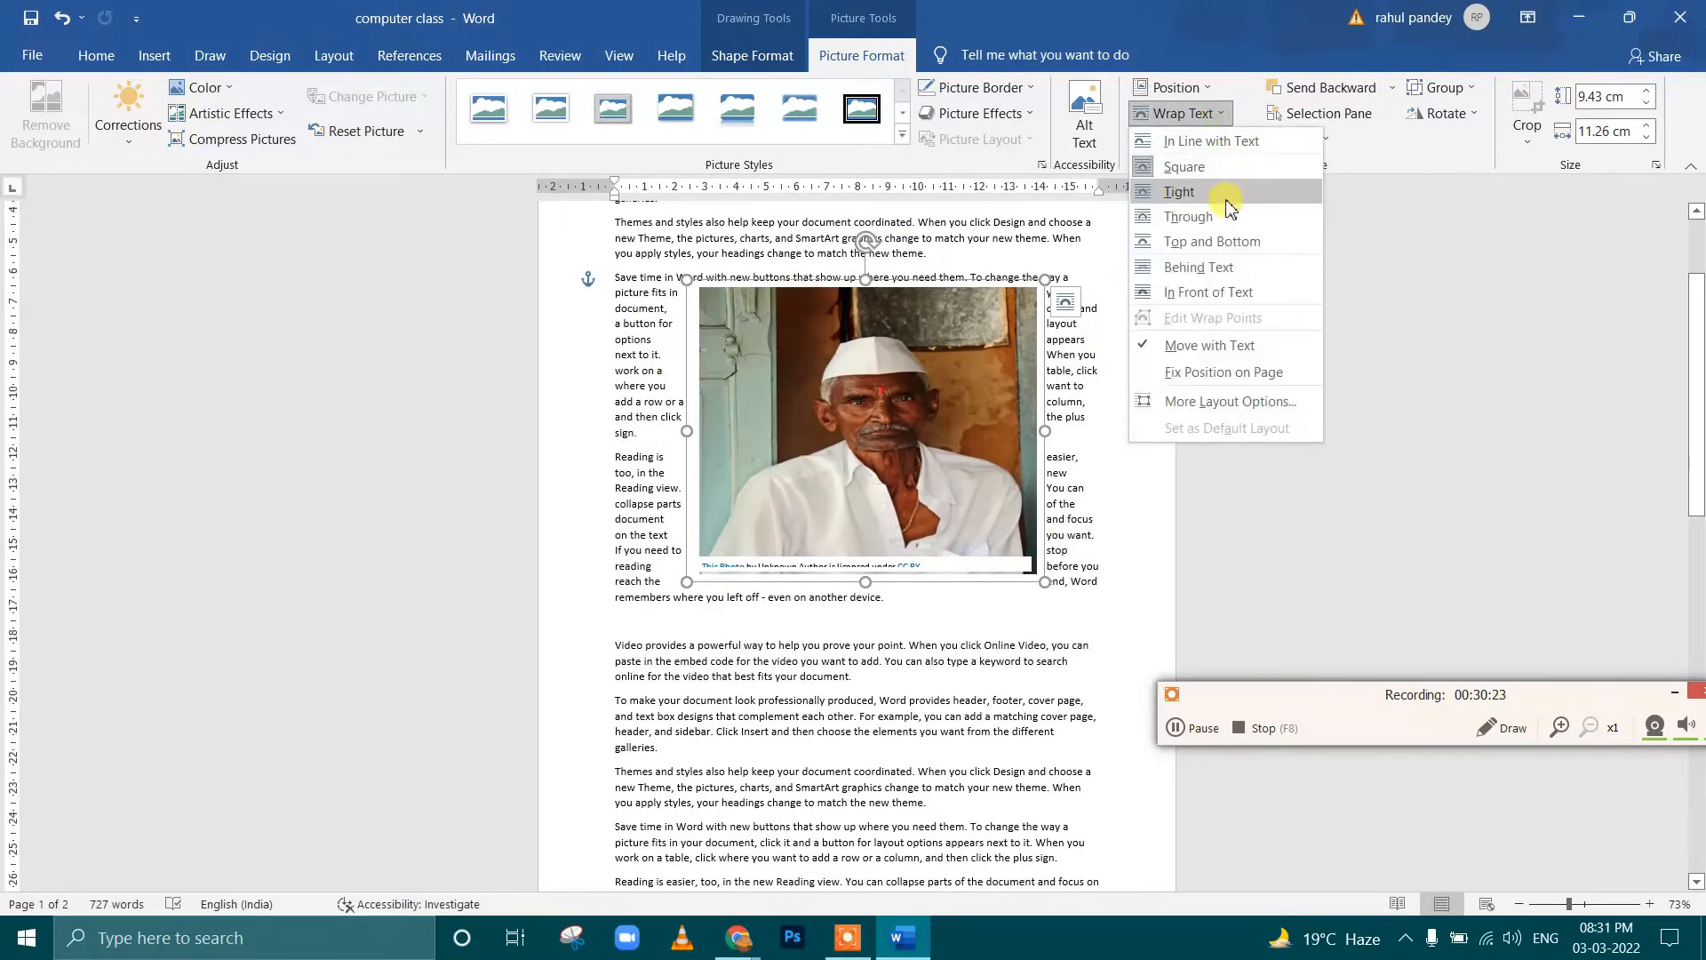
left_click(1228, 199)
mouse_move(904, 417)
left_mouse_down()
mouse_move(848, 475)
mouse_move(869, 438)
mouse_move(891, 443)
left_mouse_up()
Set the portrait's text wrapping to Through and shift it slightly within the paragraphs
left_click(1186, 114)
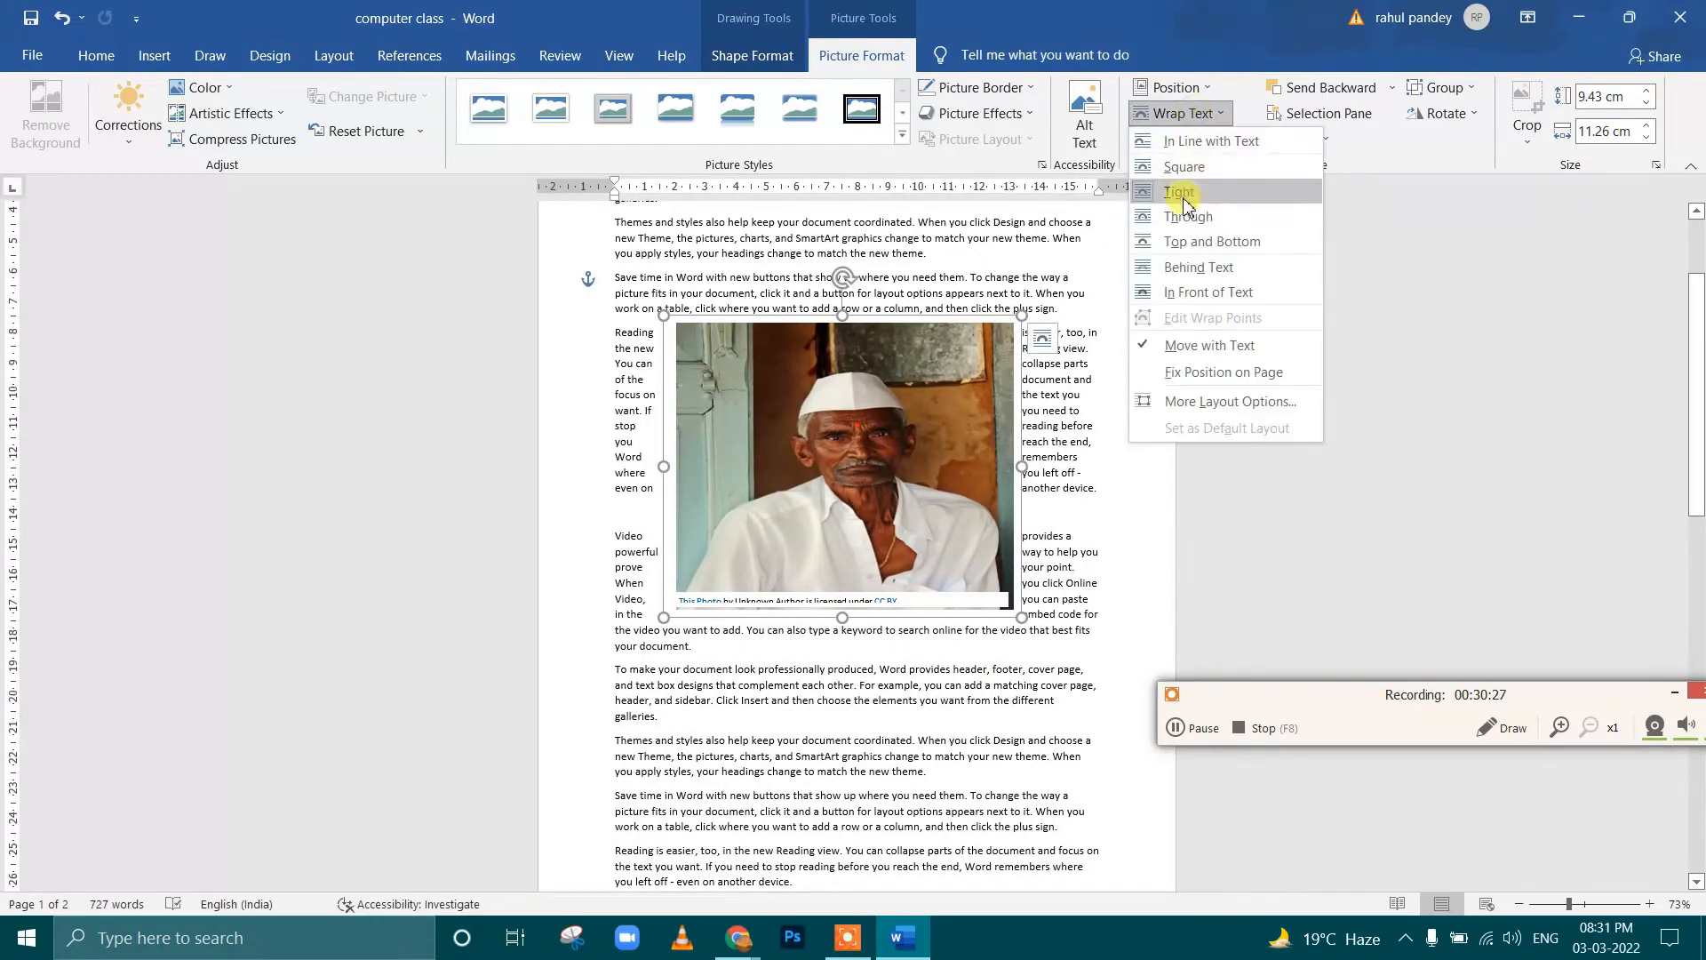
left_click(1185, 215)
left_click_drag(1007, 398, 927, 436)
Try Top and Bottom wrapping on the portrait, switch it to Behind Text, and move it lower behind the paragraphs
left_click(1186, 113)
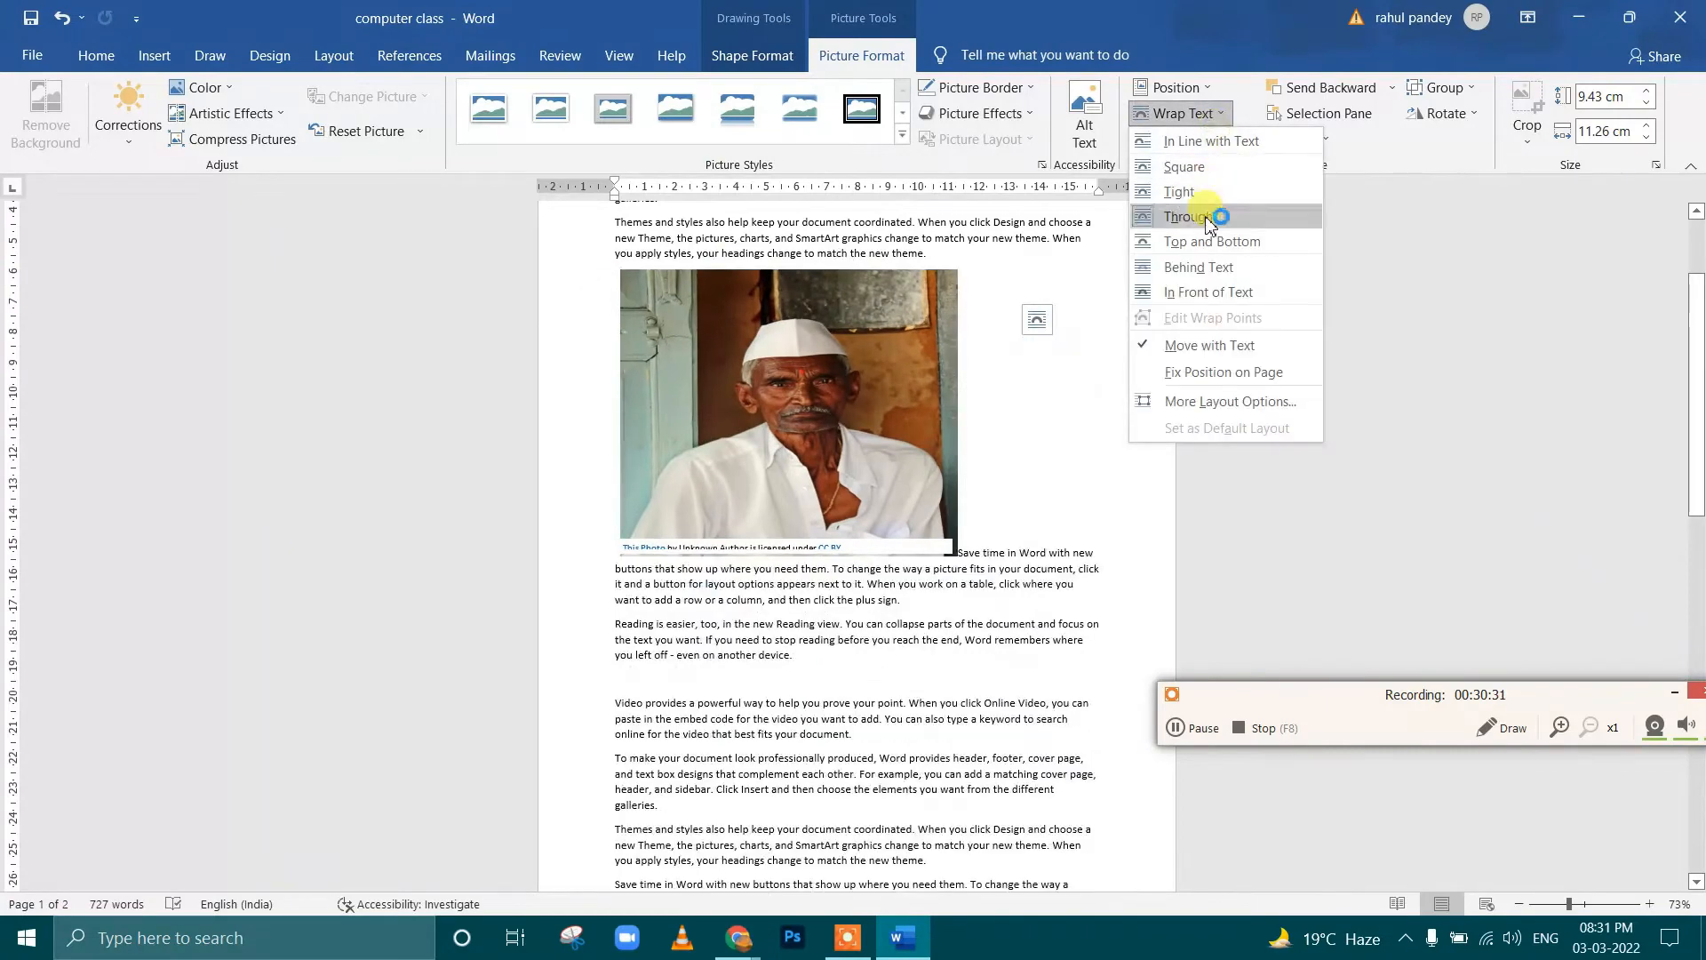
left_click(1324, 236)
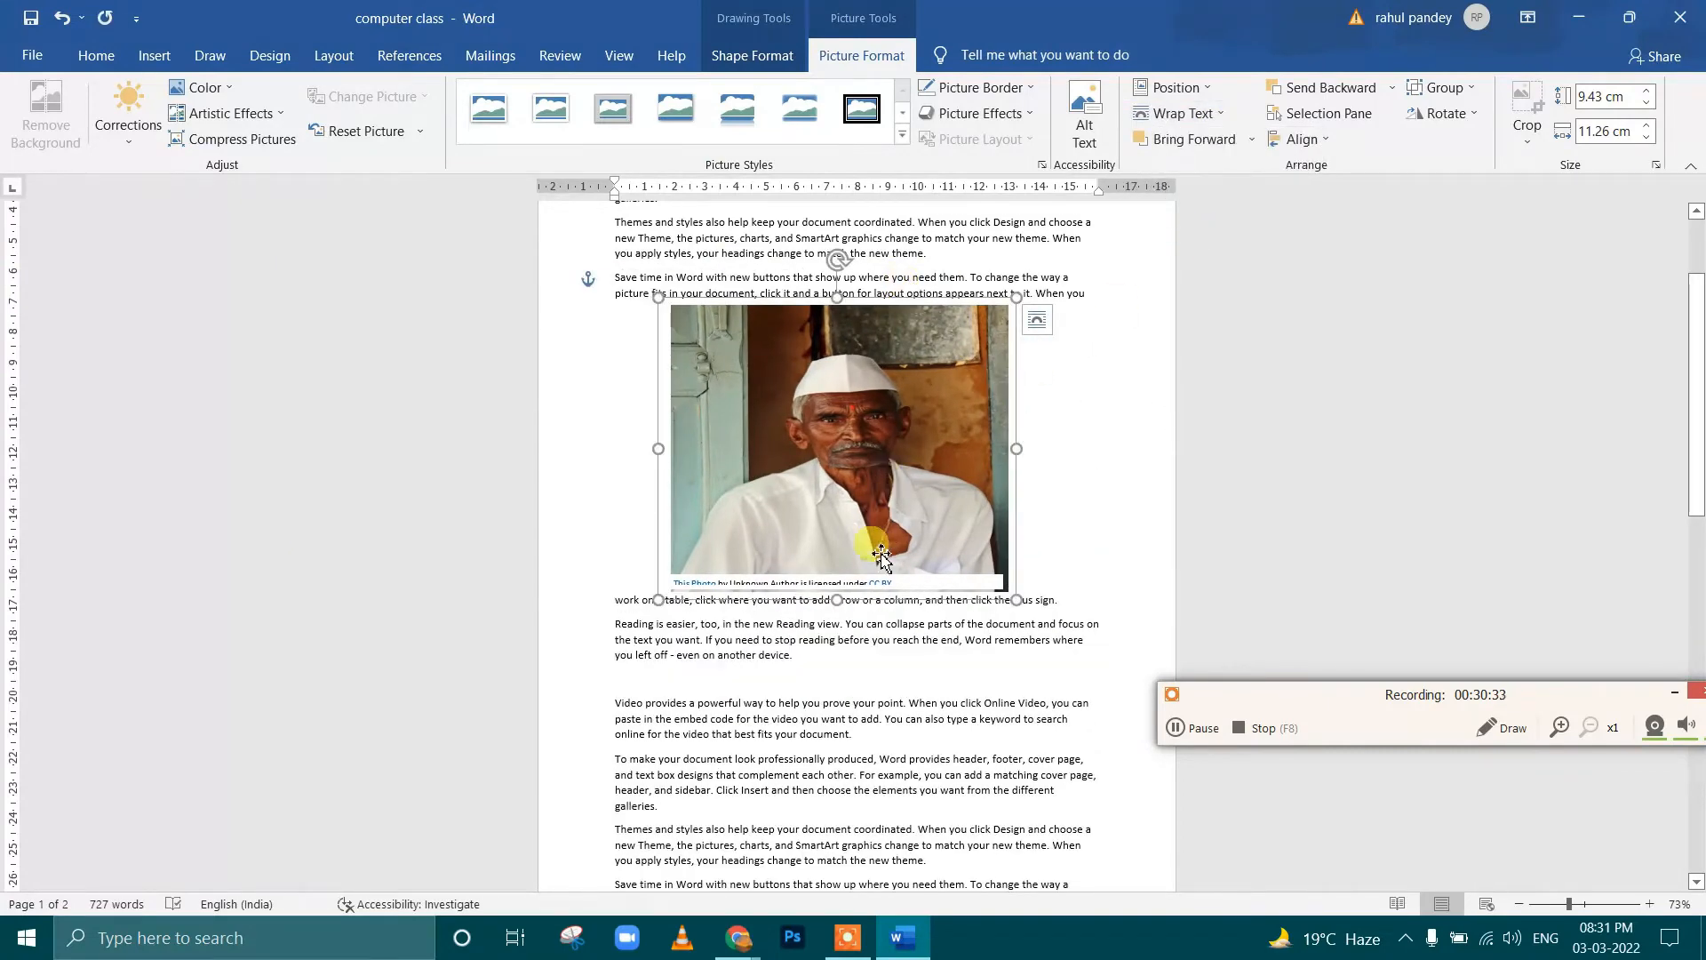
left_click(1191, 114)
left_click(1203, 265)
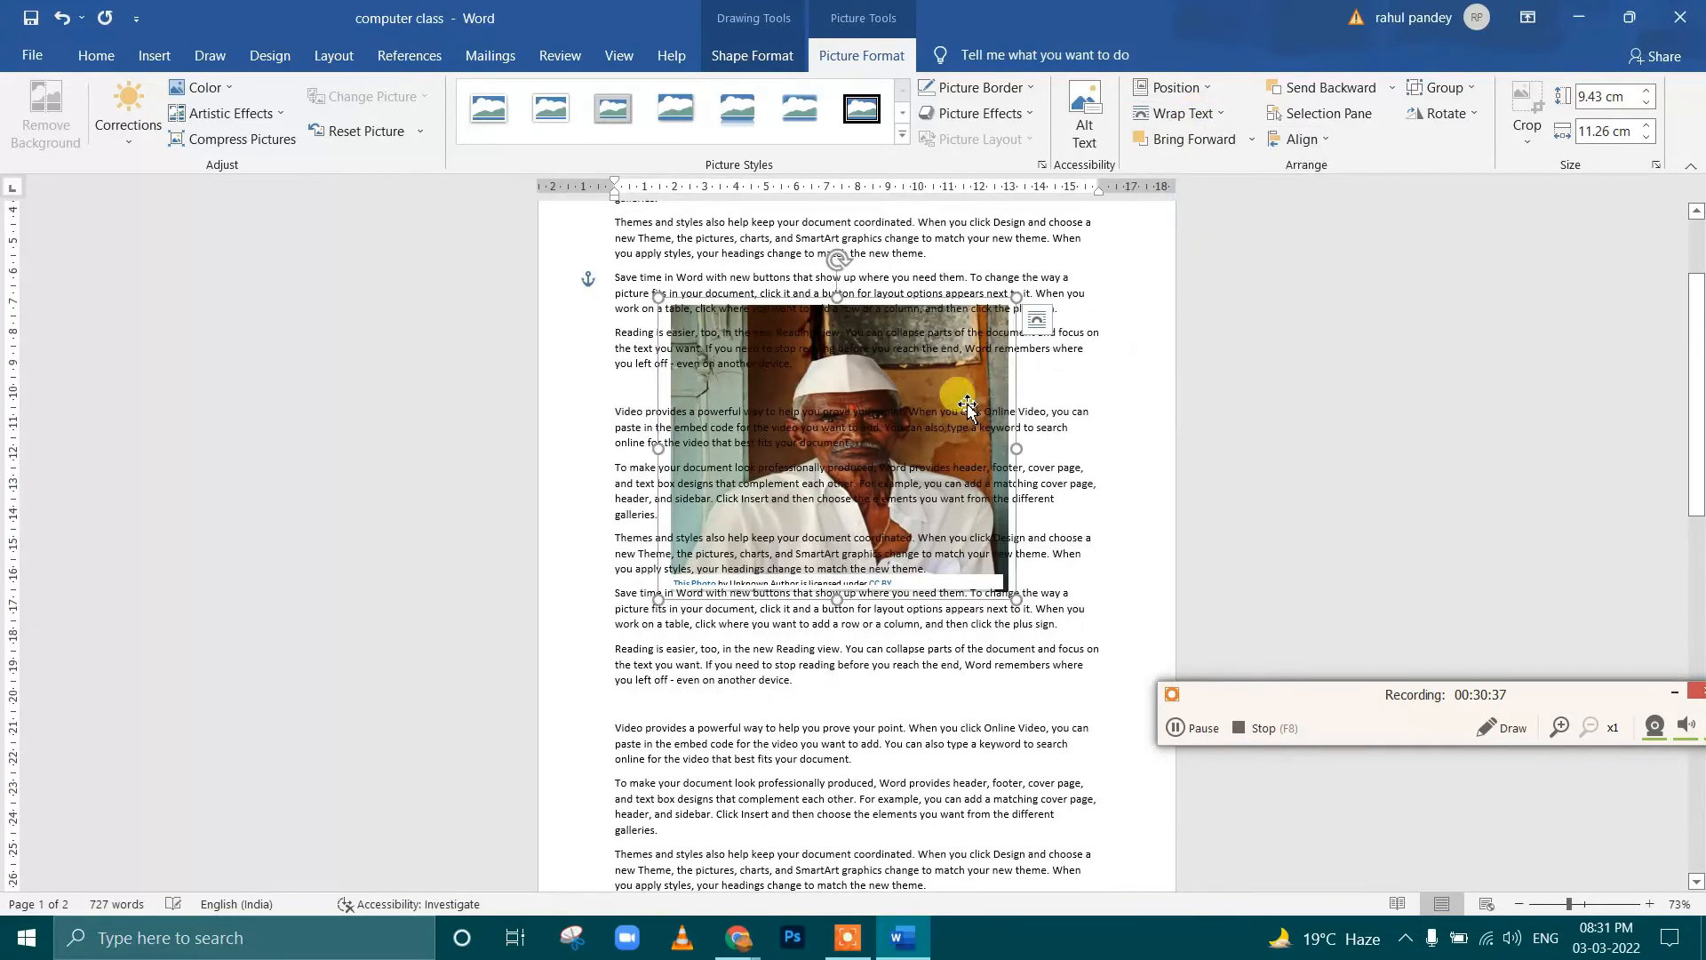
left_click_drag(965, 401, 942, 473)
Fix the portrait's position on the page and move it slightly up and to the right behind the text
left_click(1214, 116)
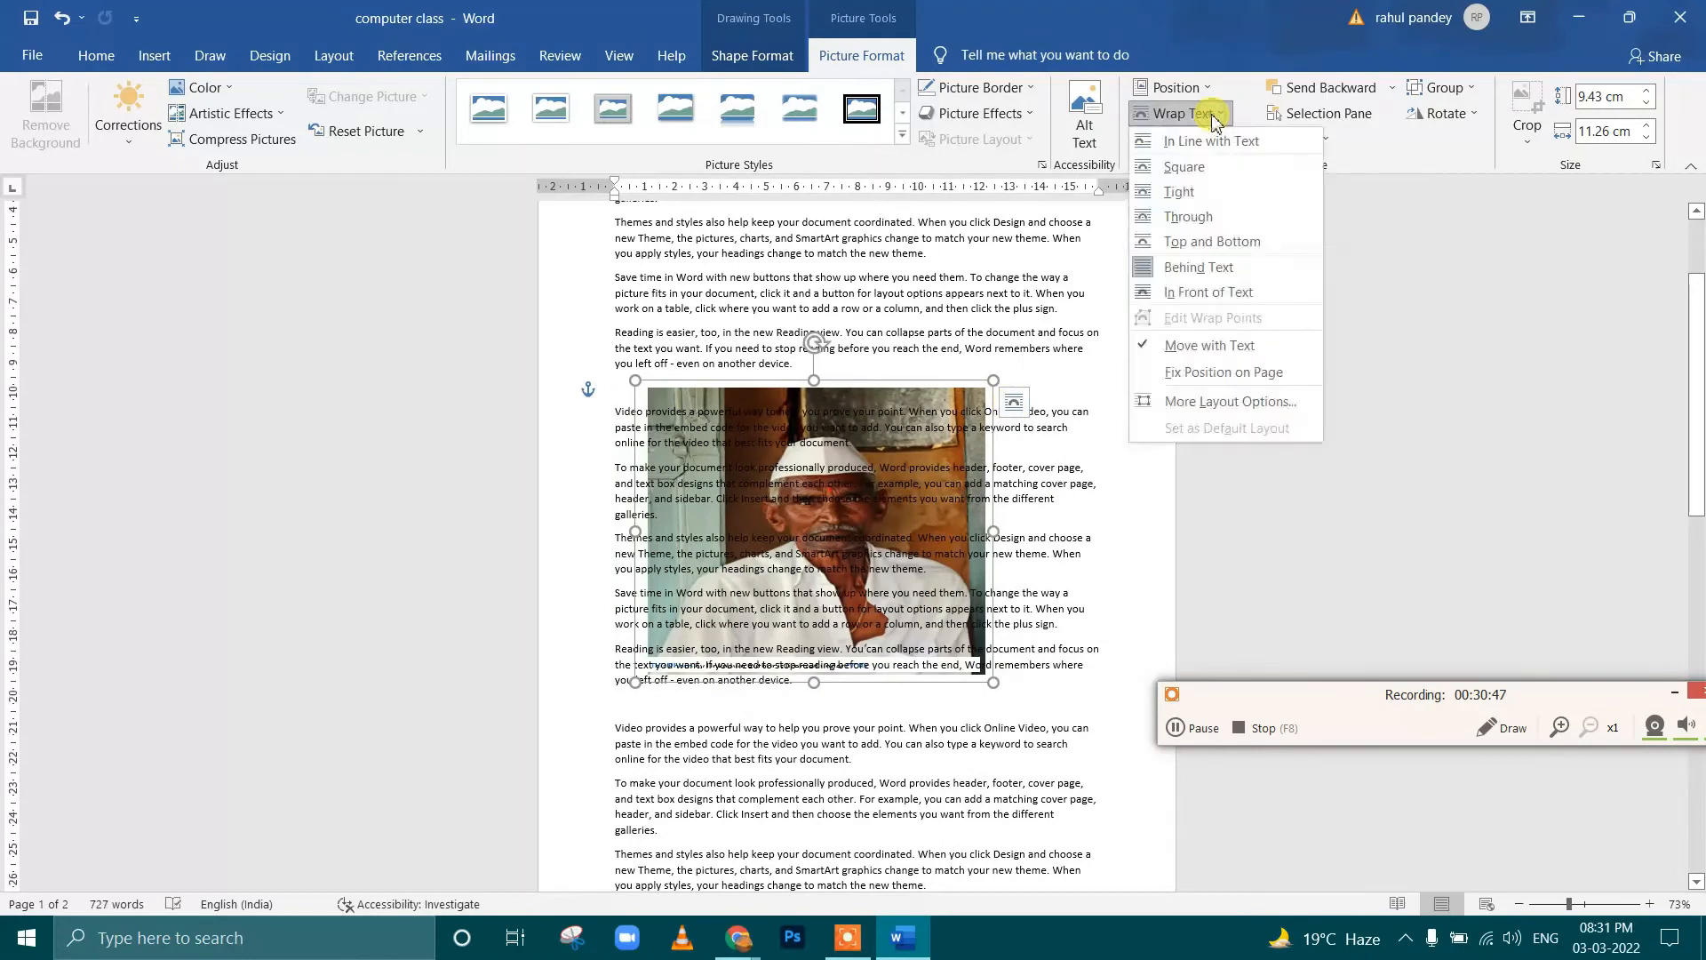
left_click(1218, 355)
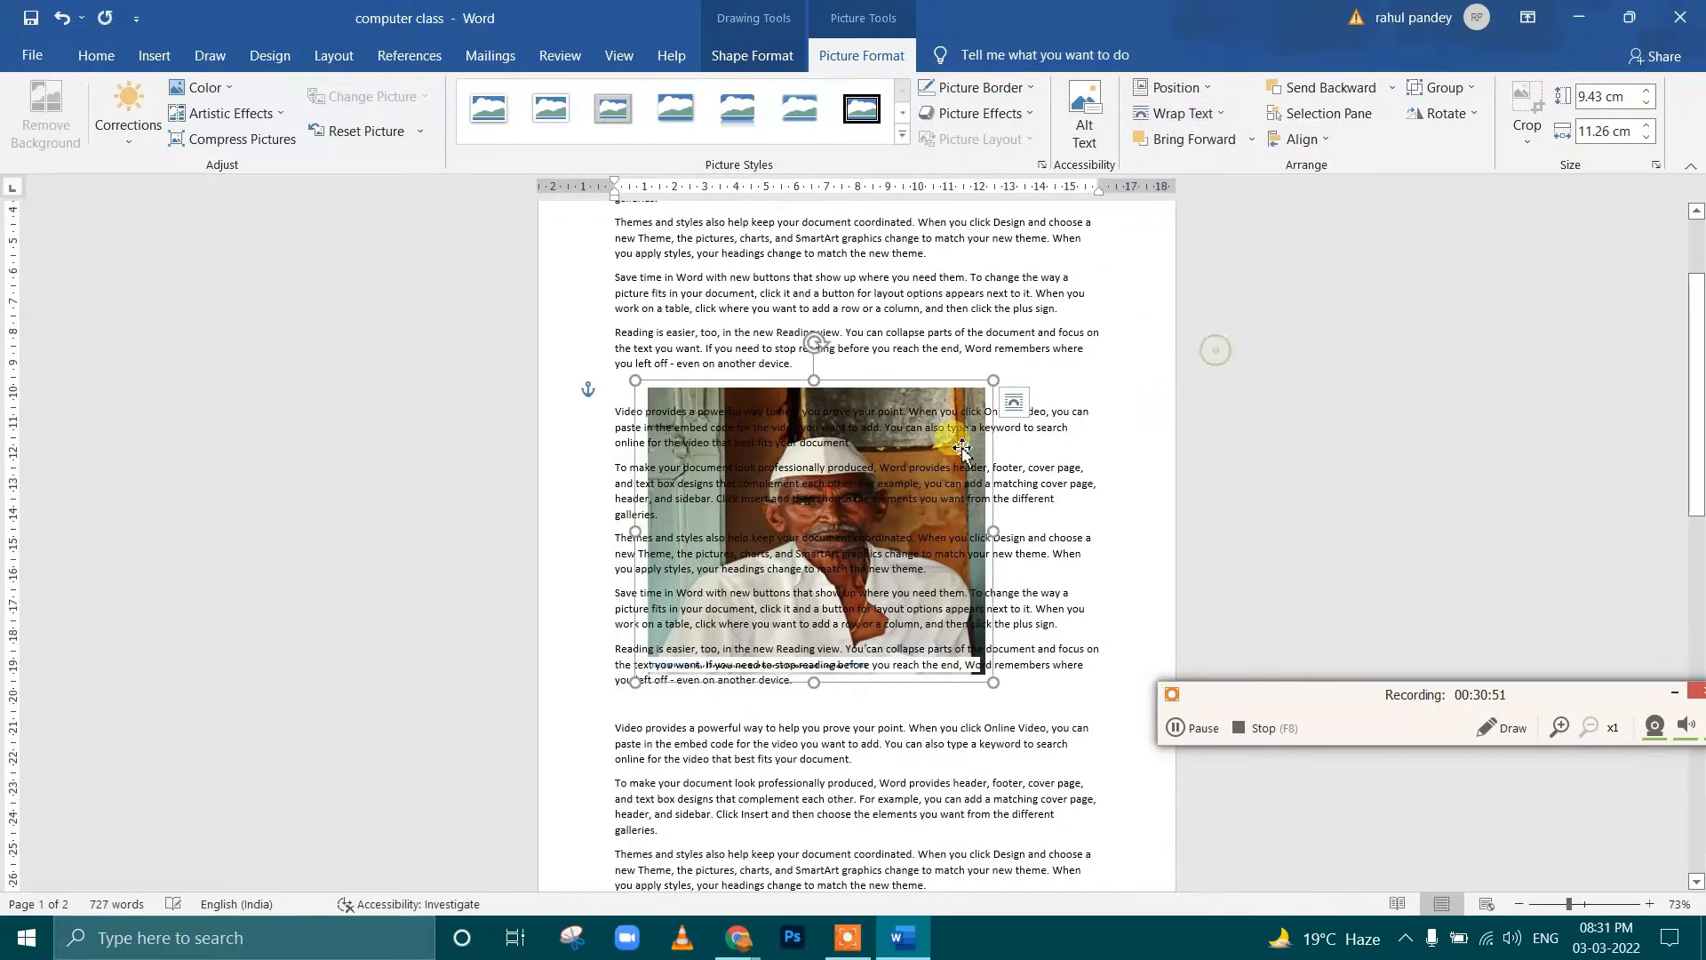
left_click_drag(890, 397, 925, 371)
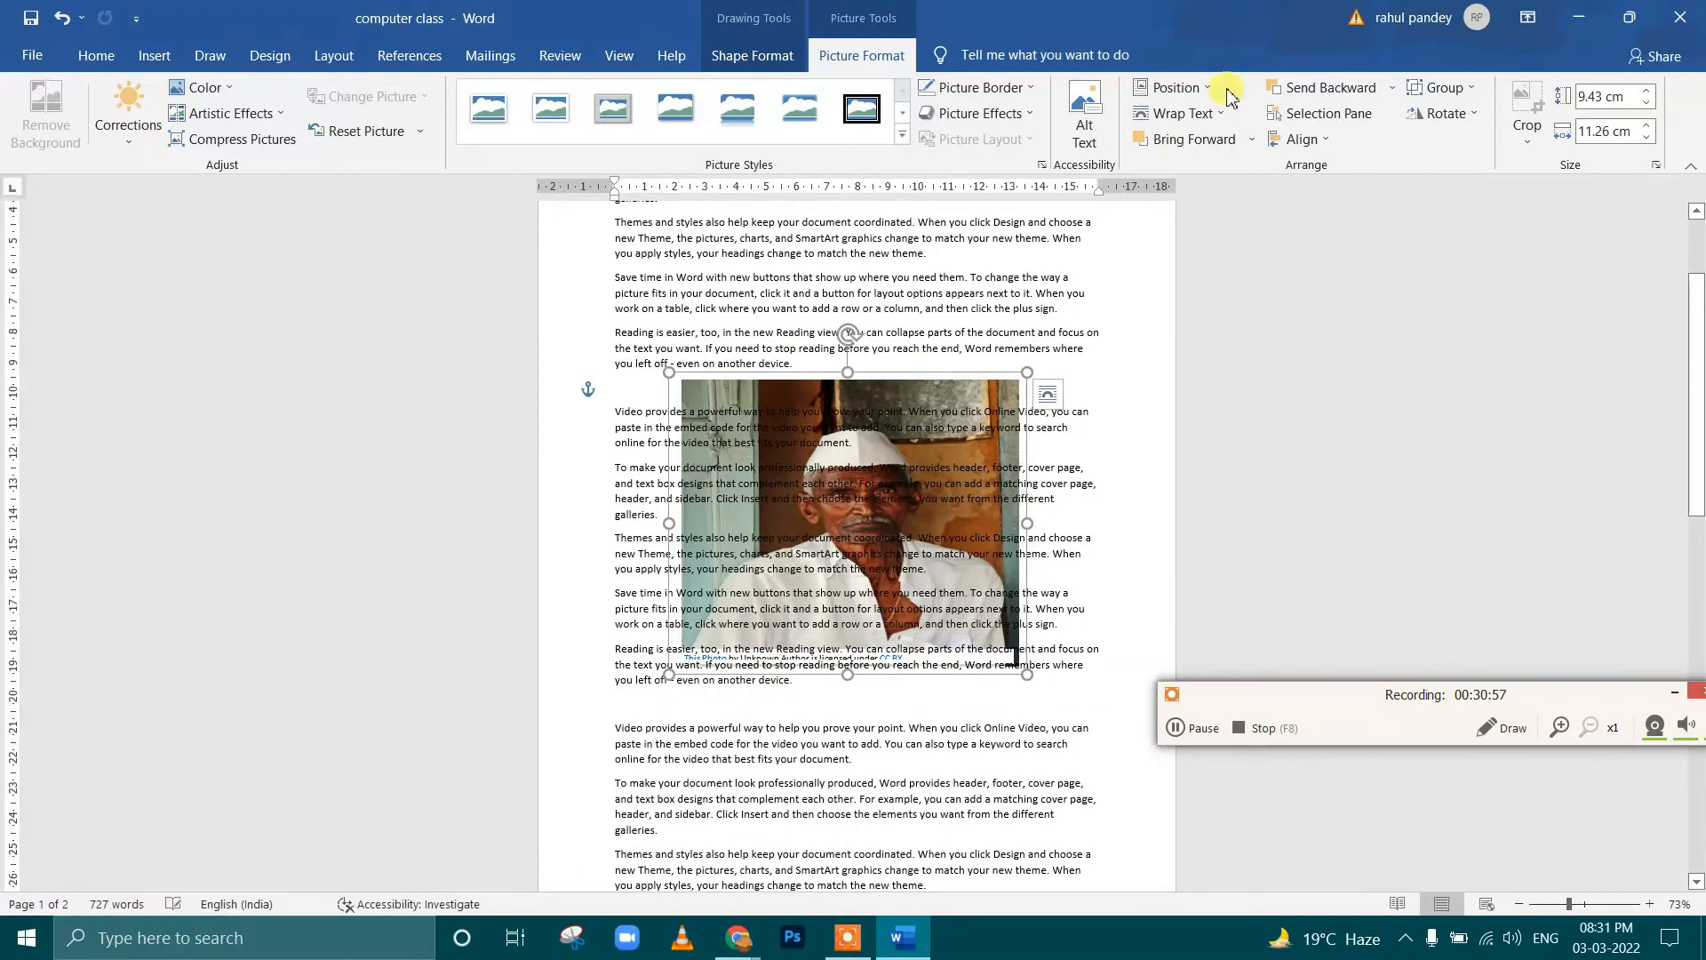
left_click(1189, 113)
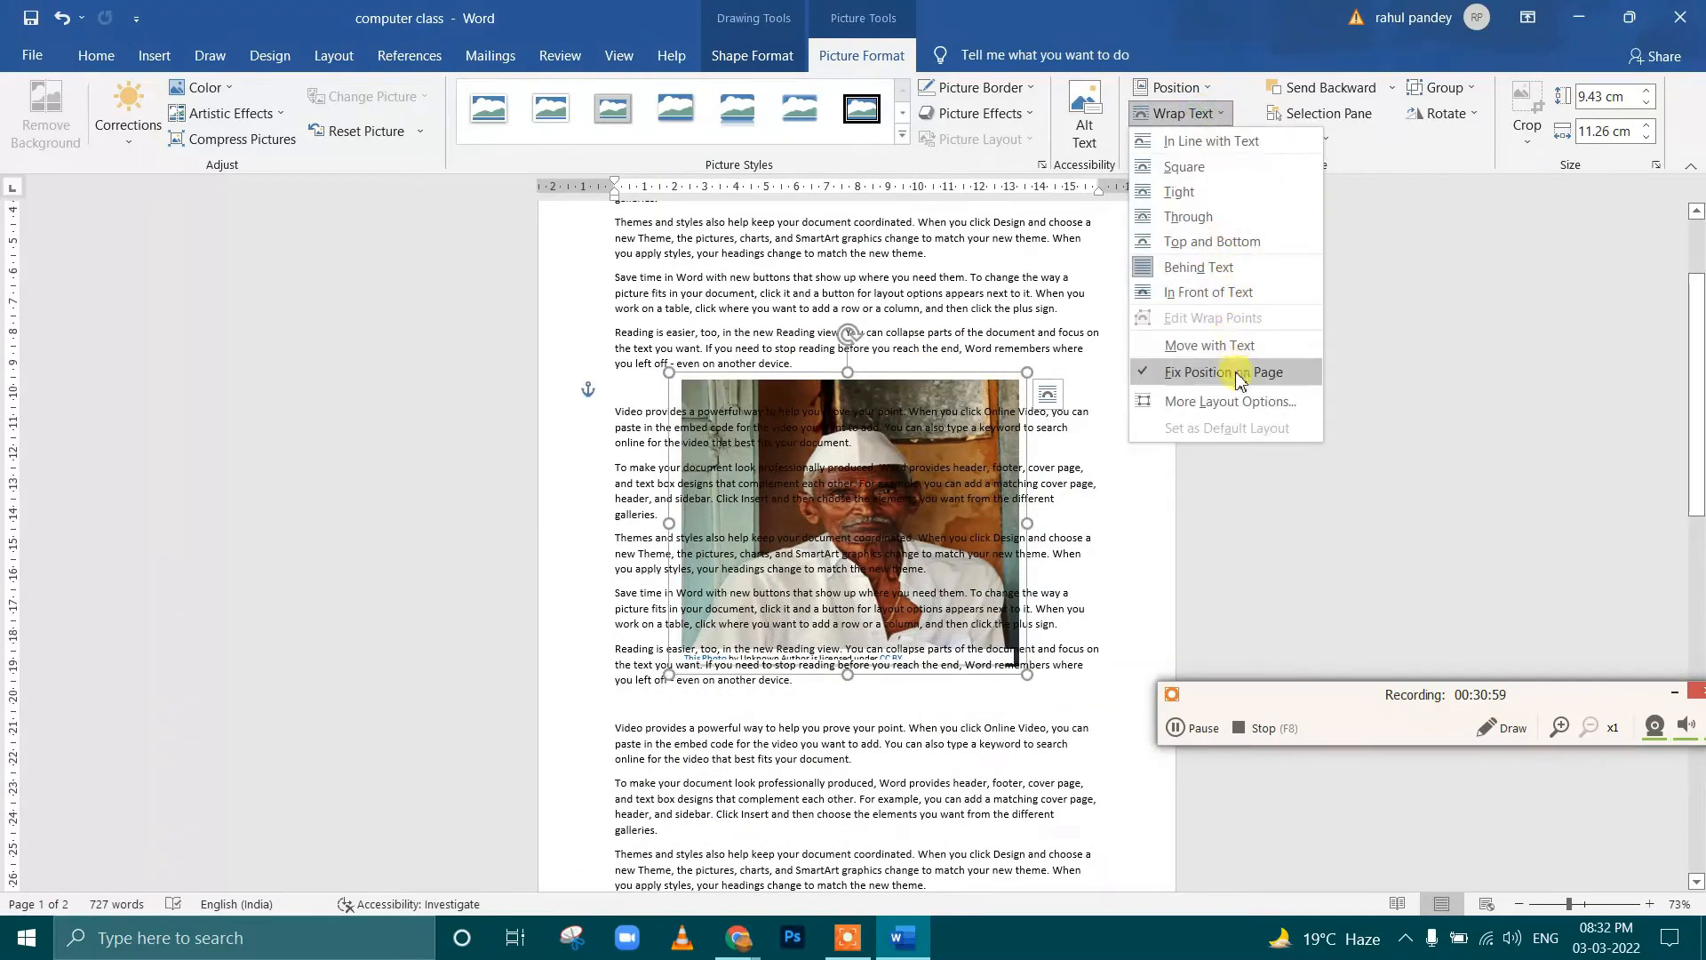
left_click(1337, 89)
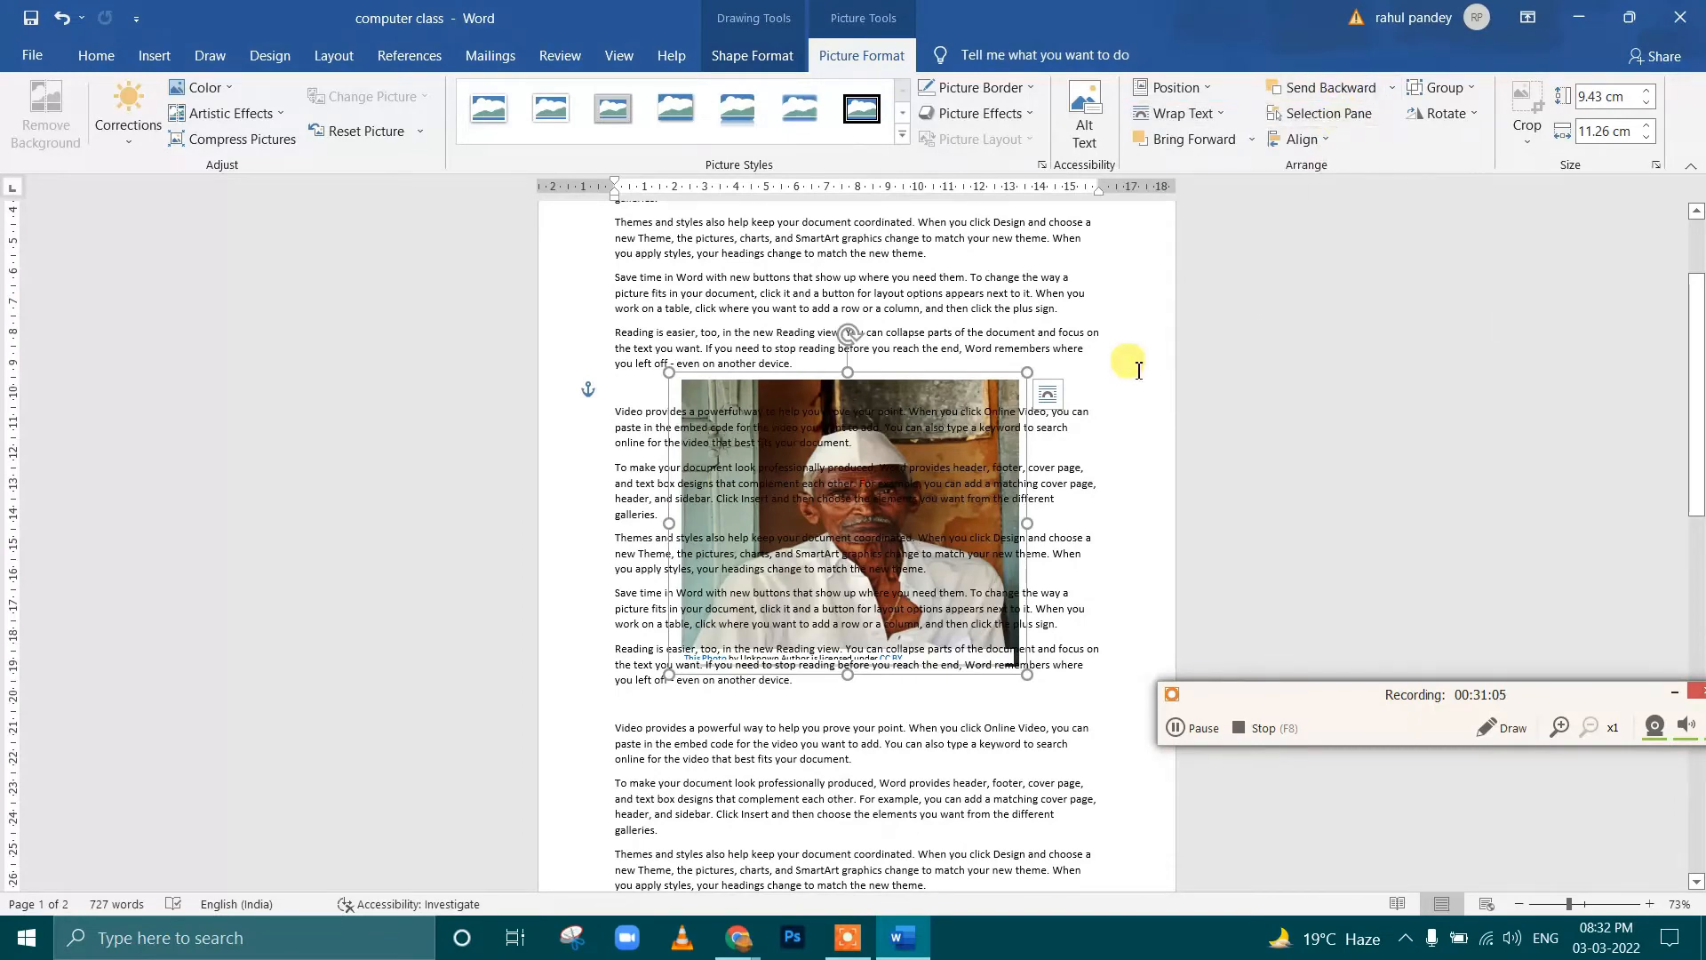
Delete all the text and the picture to leave the document blank
key("ctrl+a")
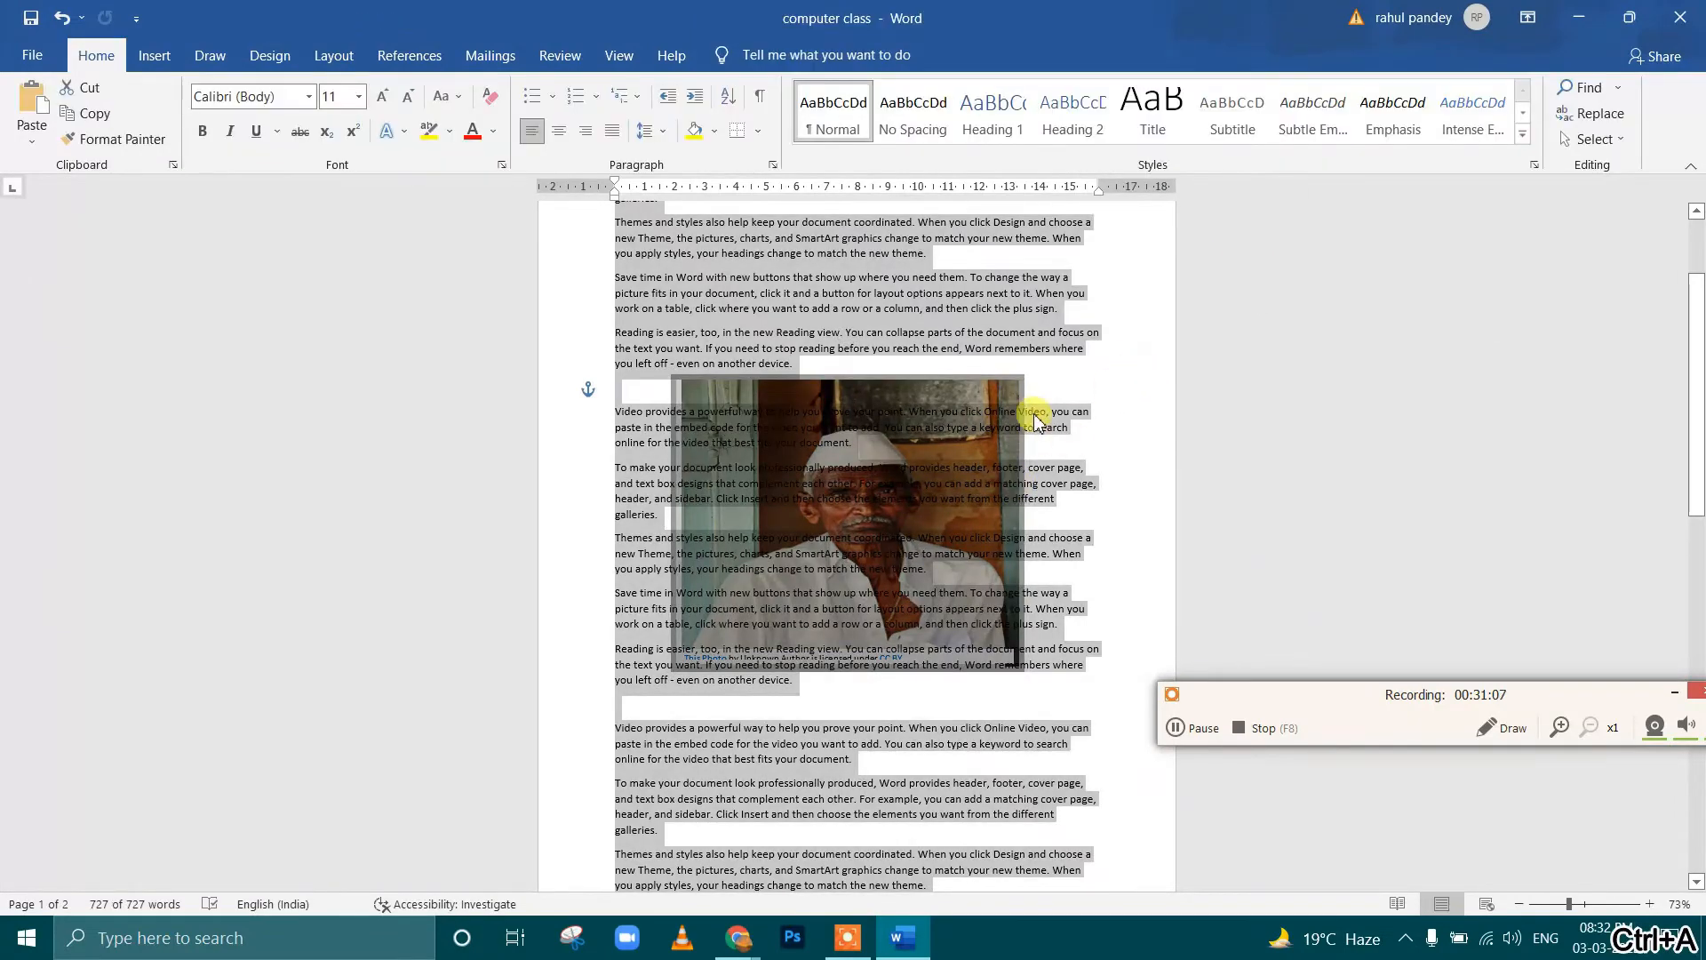
key("Delete")
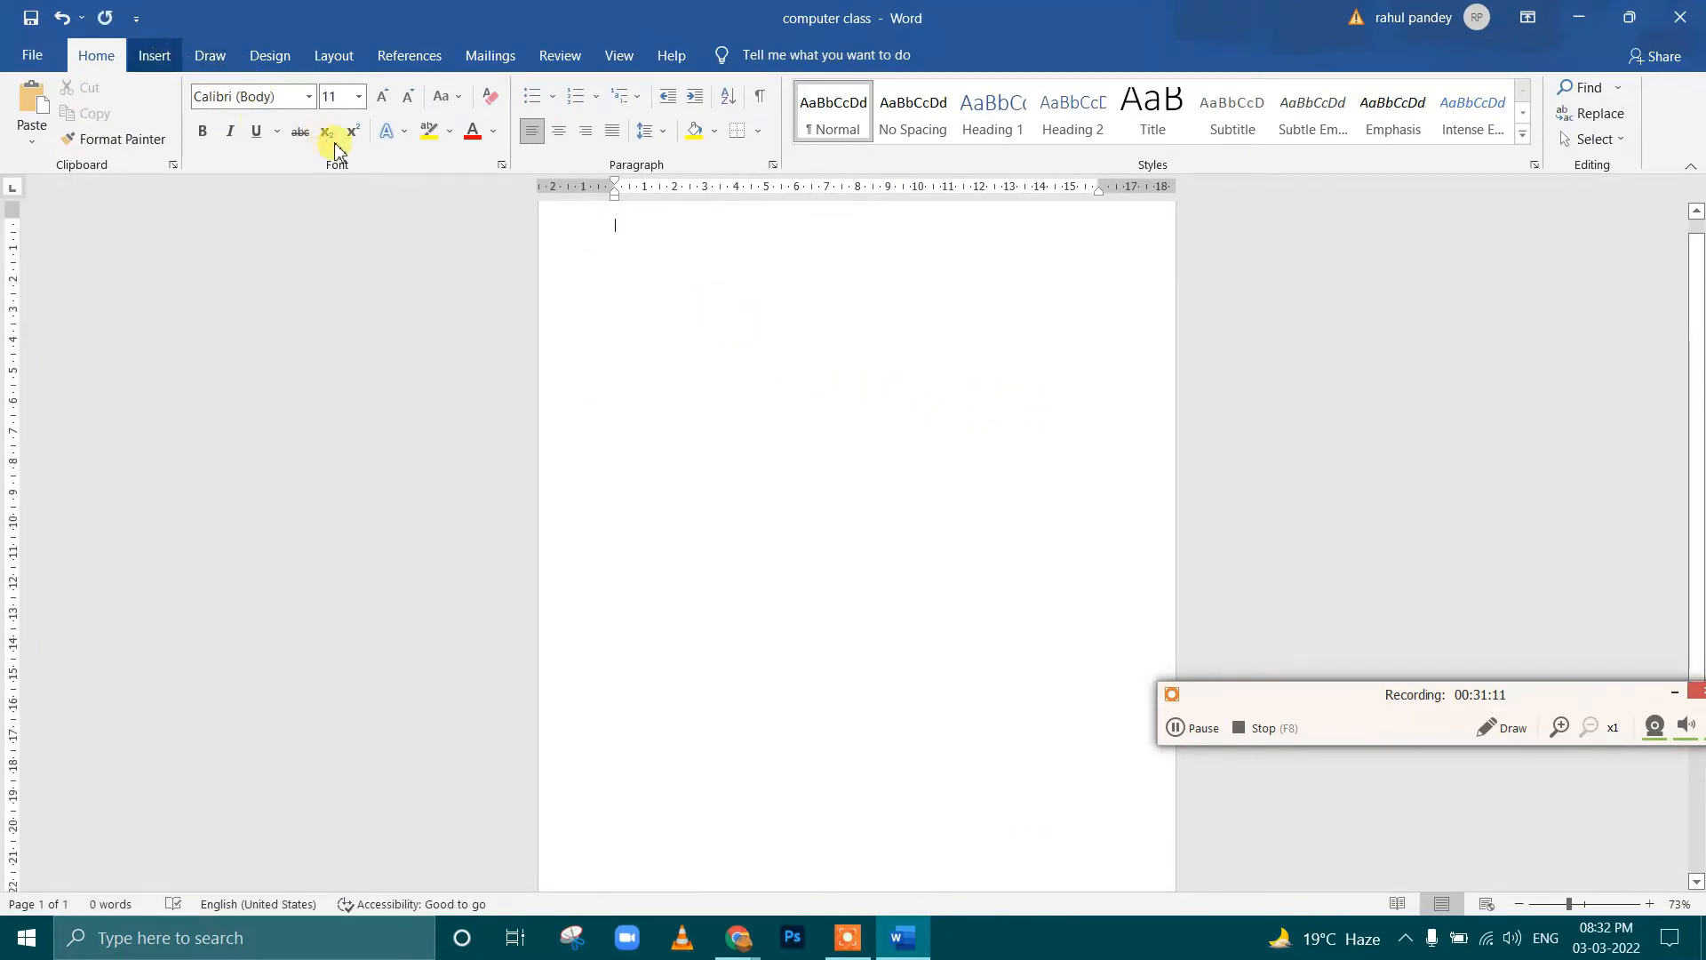
Insert the art picture from this device and shrink it proportionally to about 5 cm wide
left_click(227, 124)
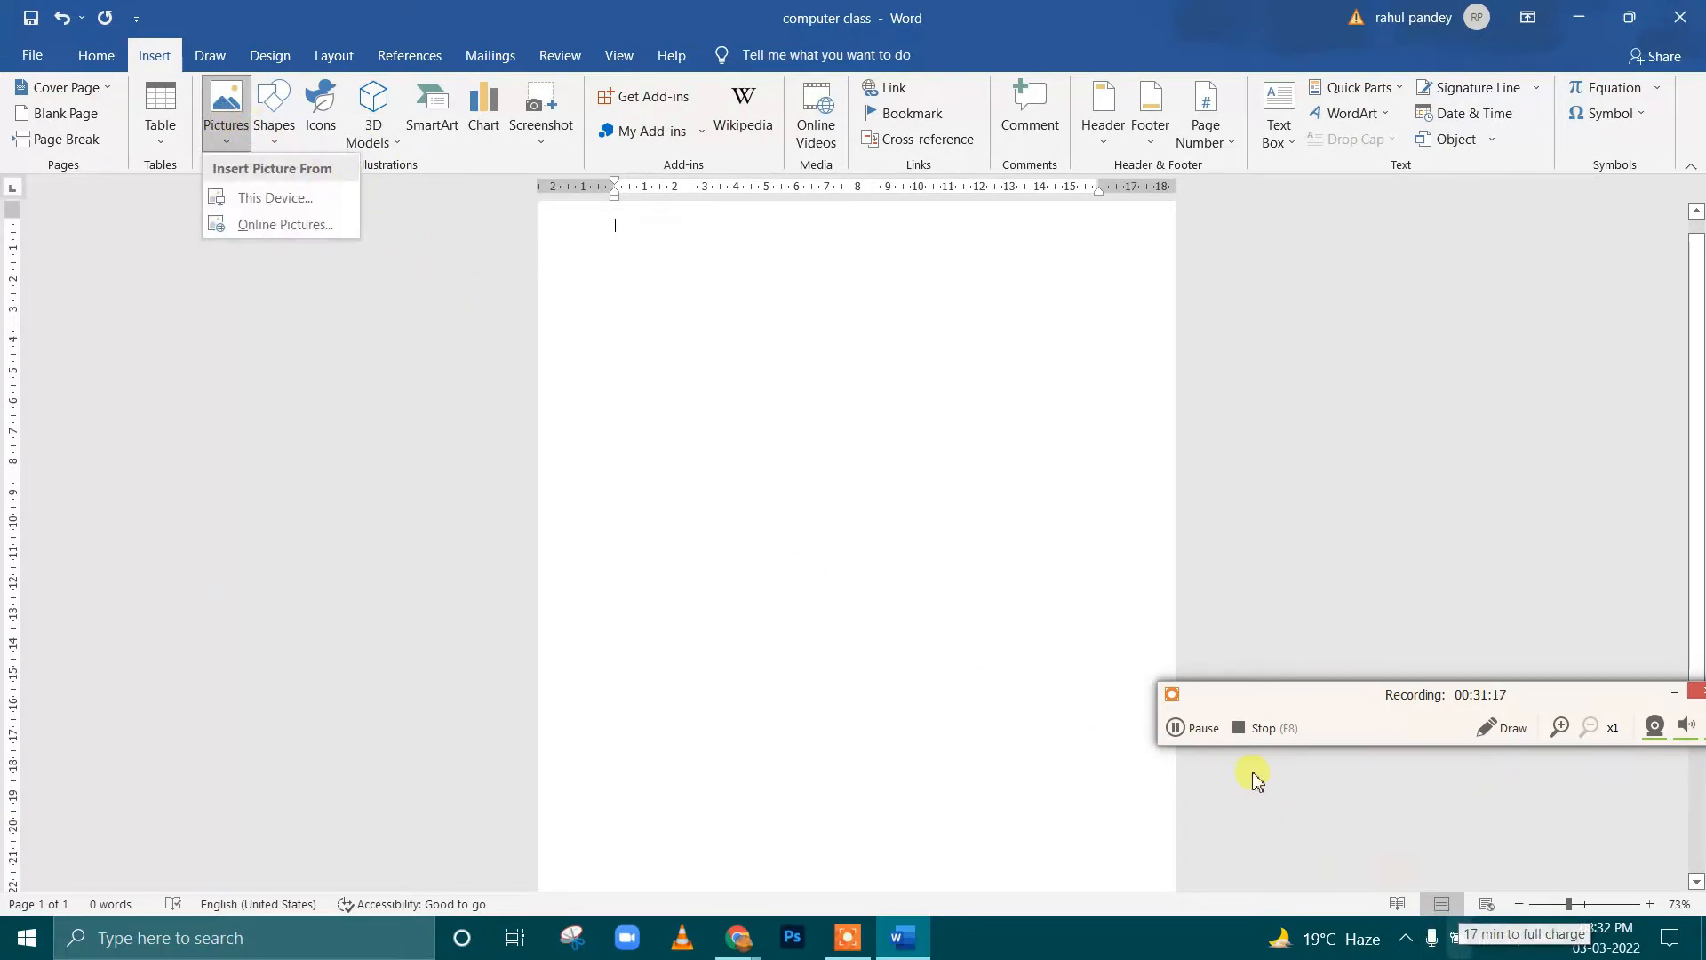
left_click(282, 201)
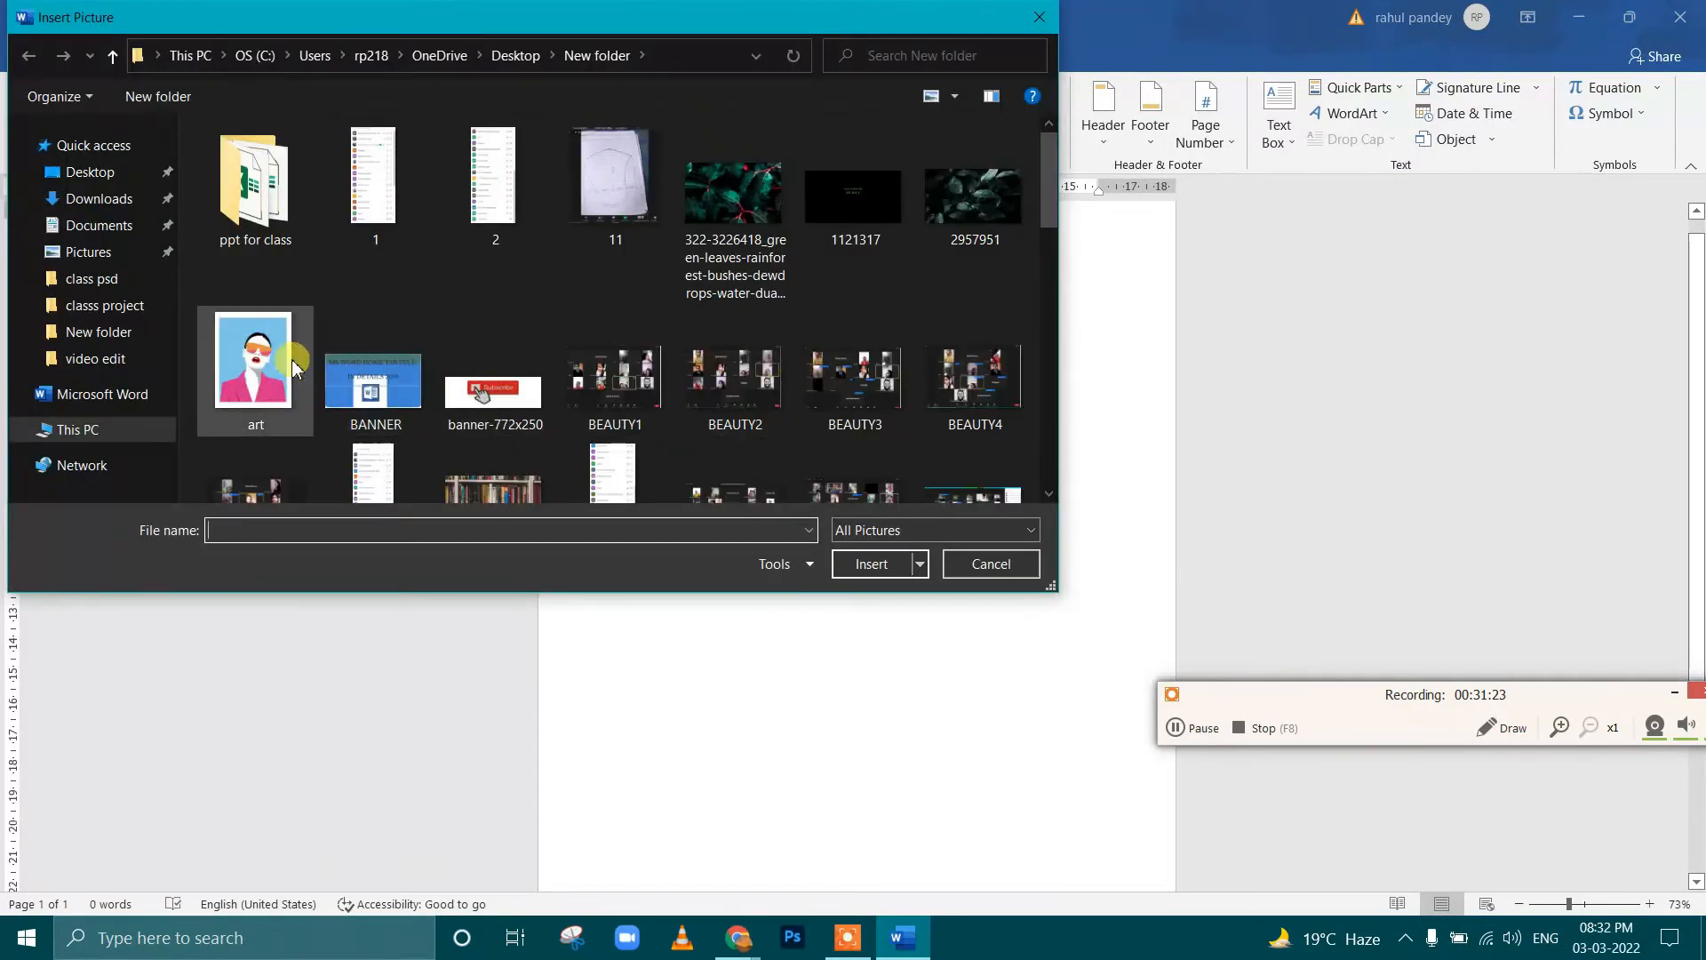
left_click(293, 366)
left_click(849, 563)
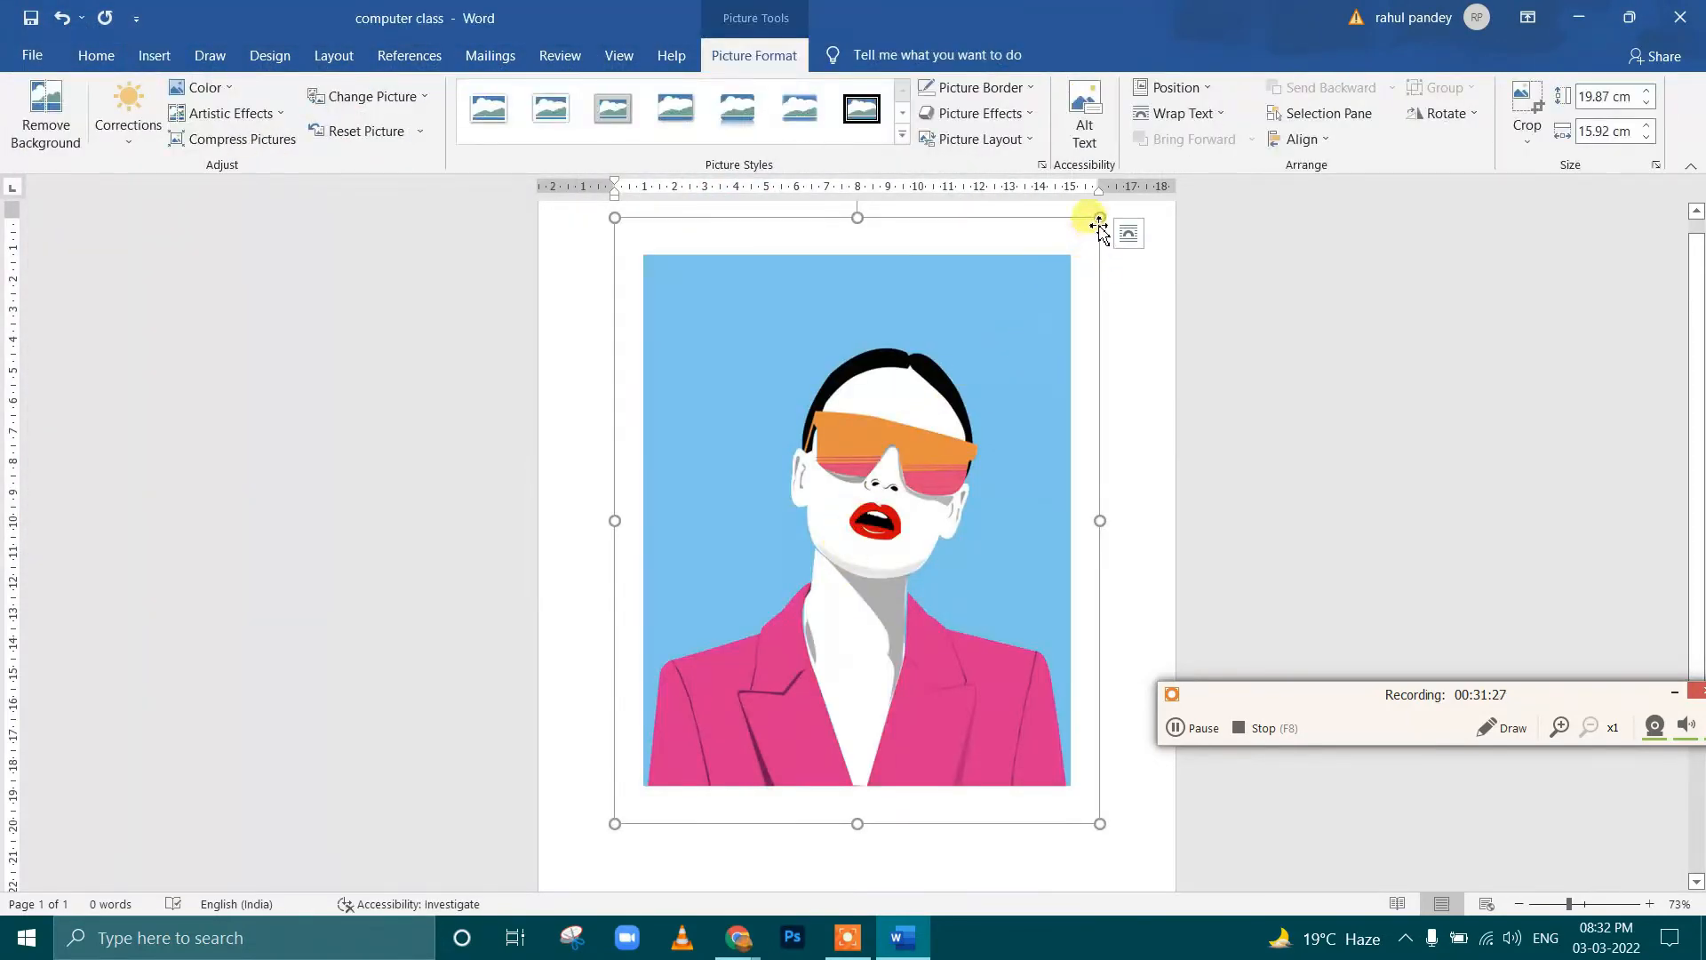
left_click_drag(1097, 220, 781, 533)
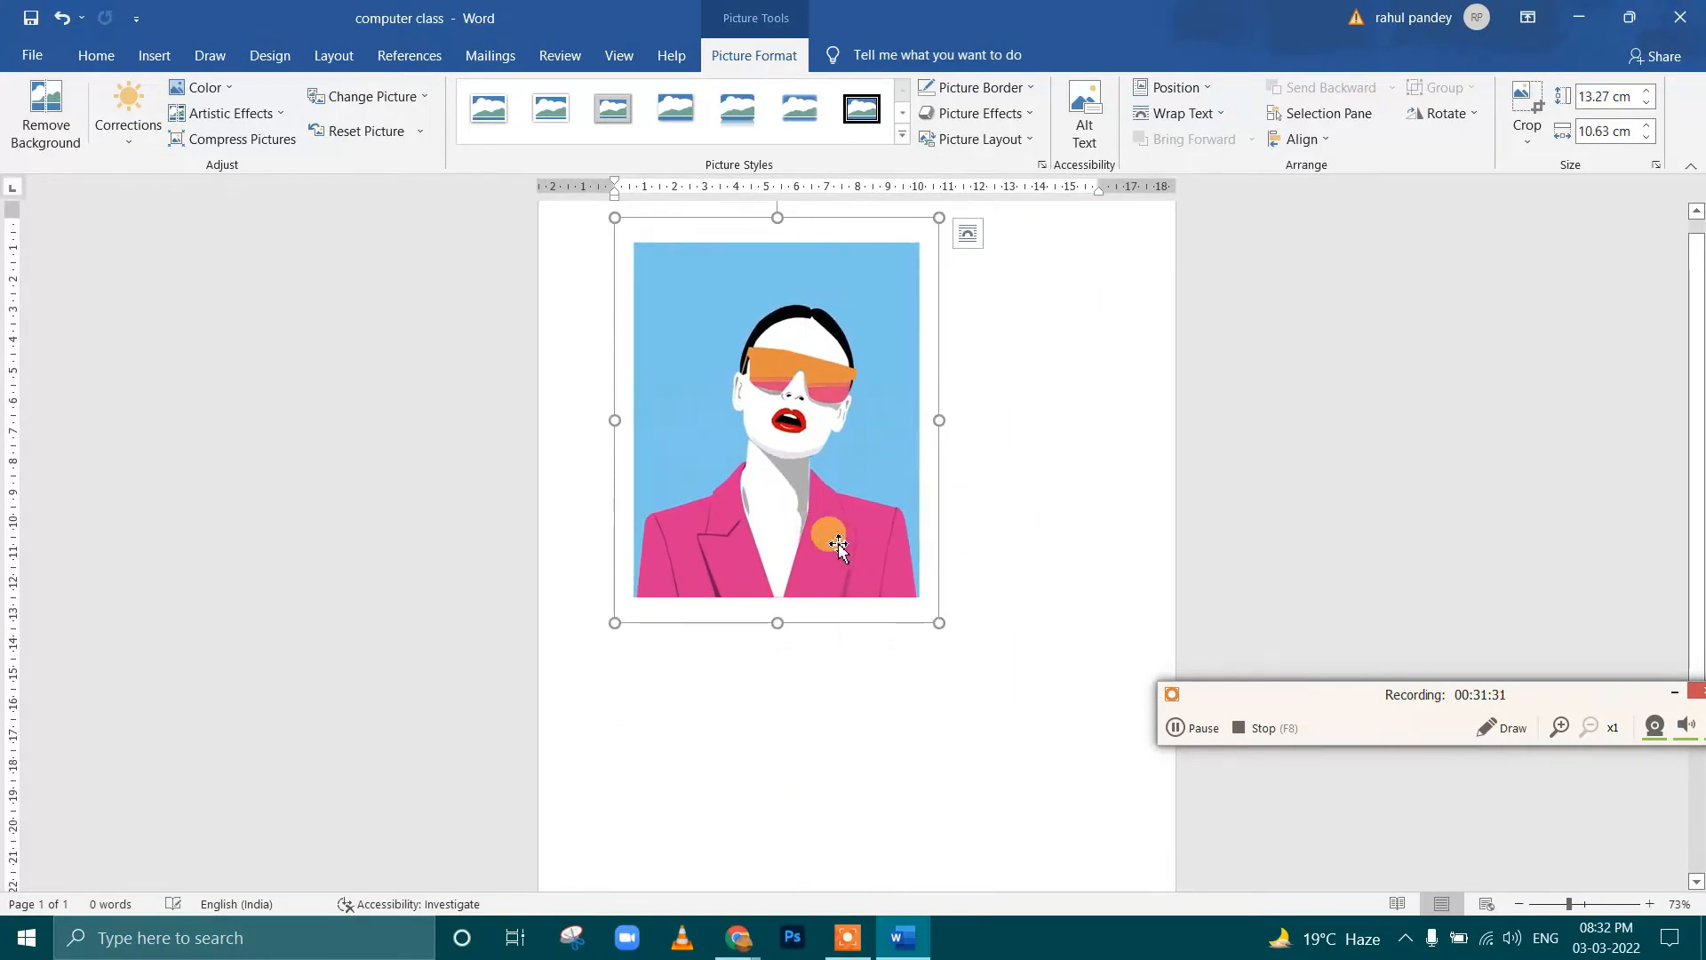
left_click_drag(938, 623, 787, 377)
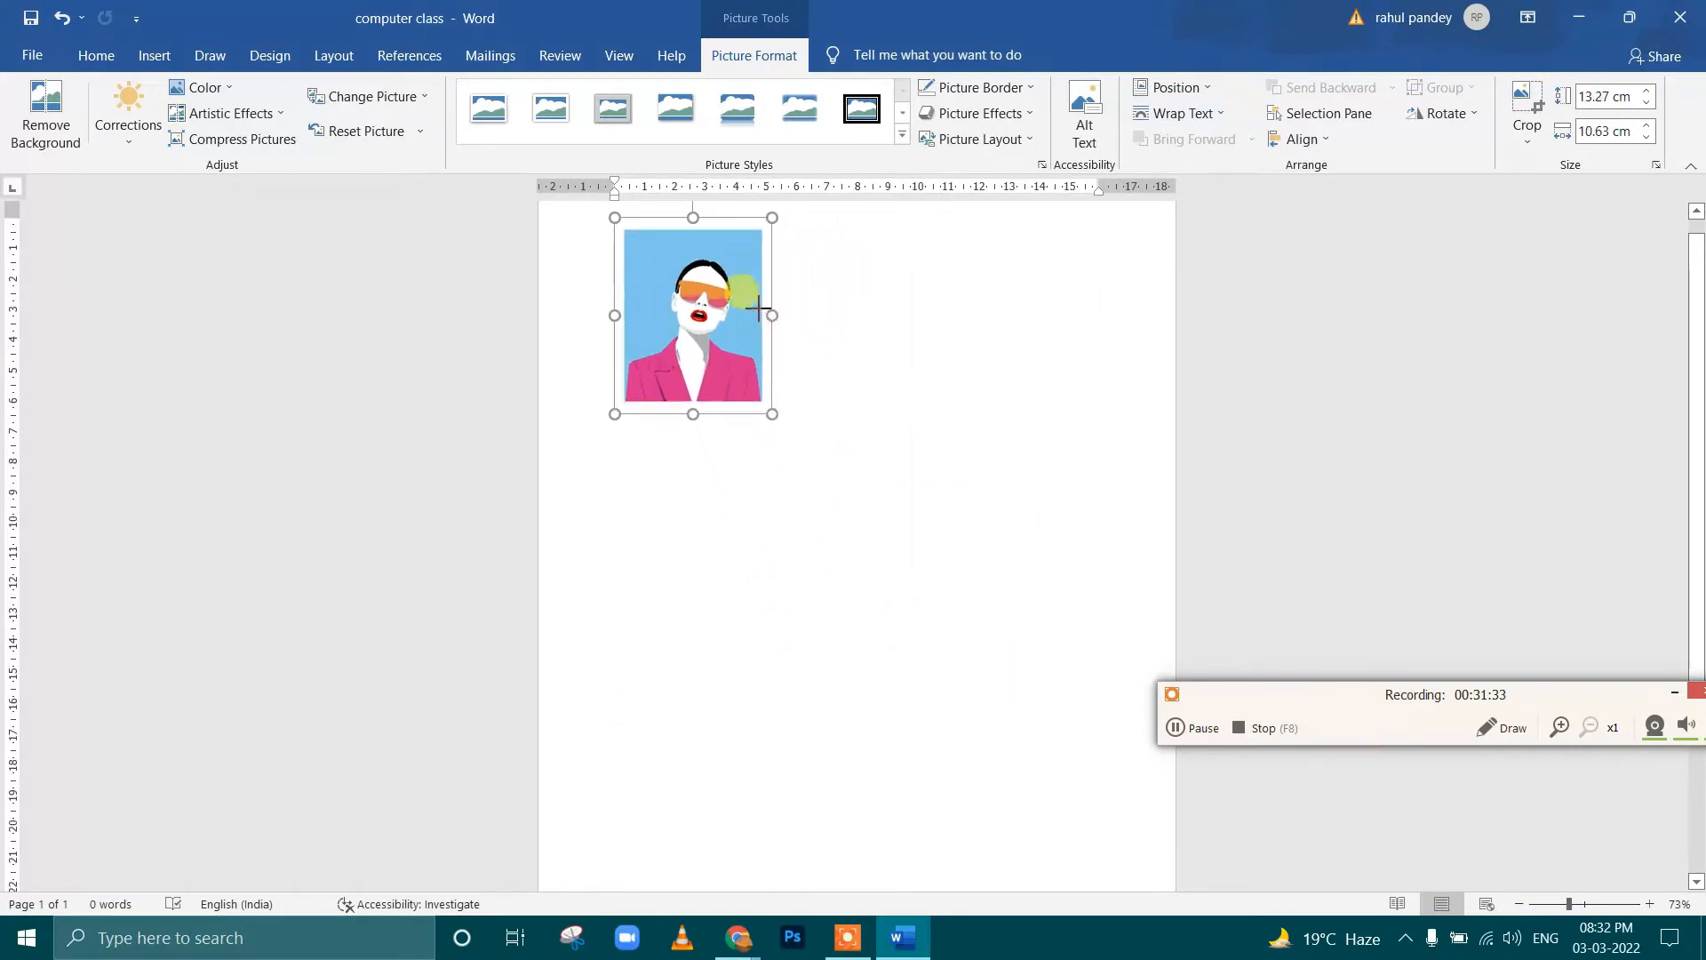
Insert the Jackman-10_0 library picture from this device in place of the selected art picture
left_click(153, 55)
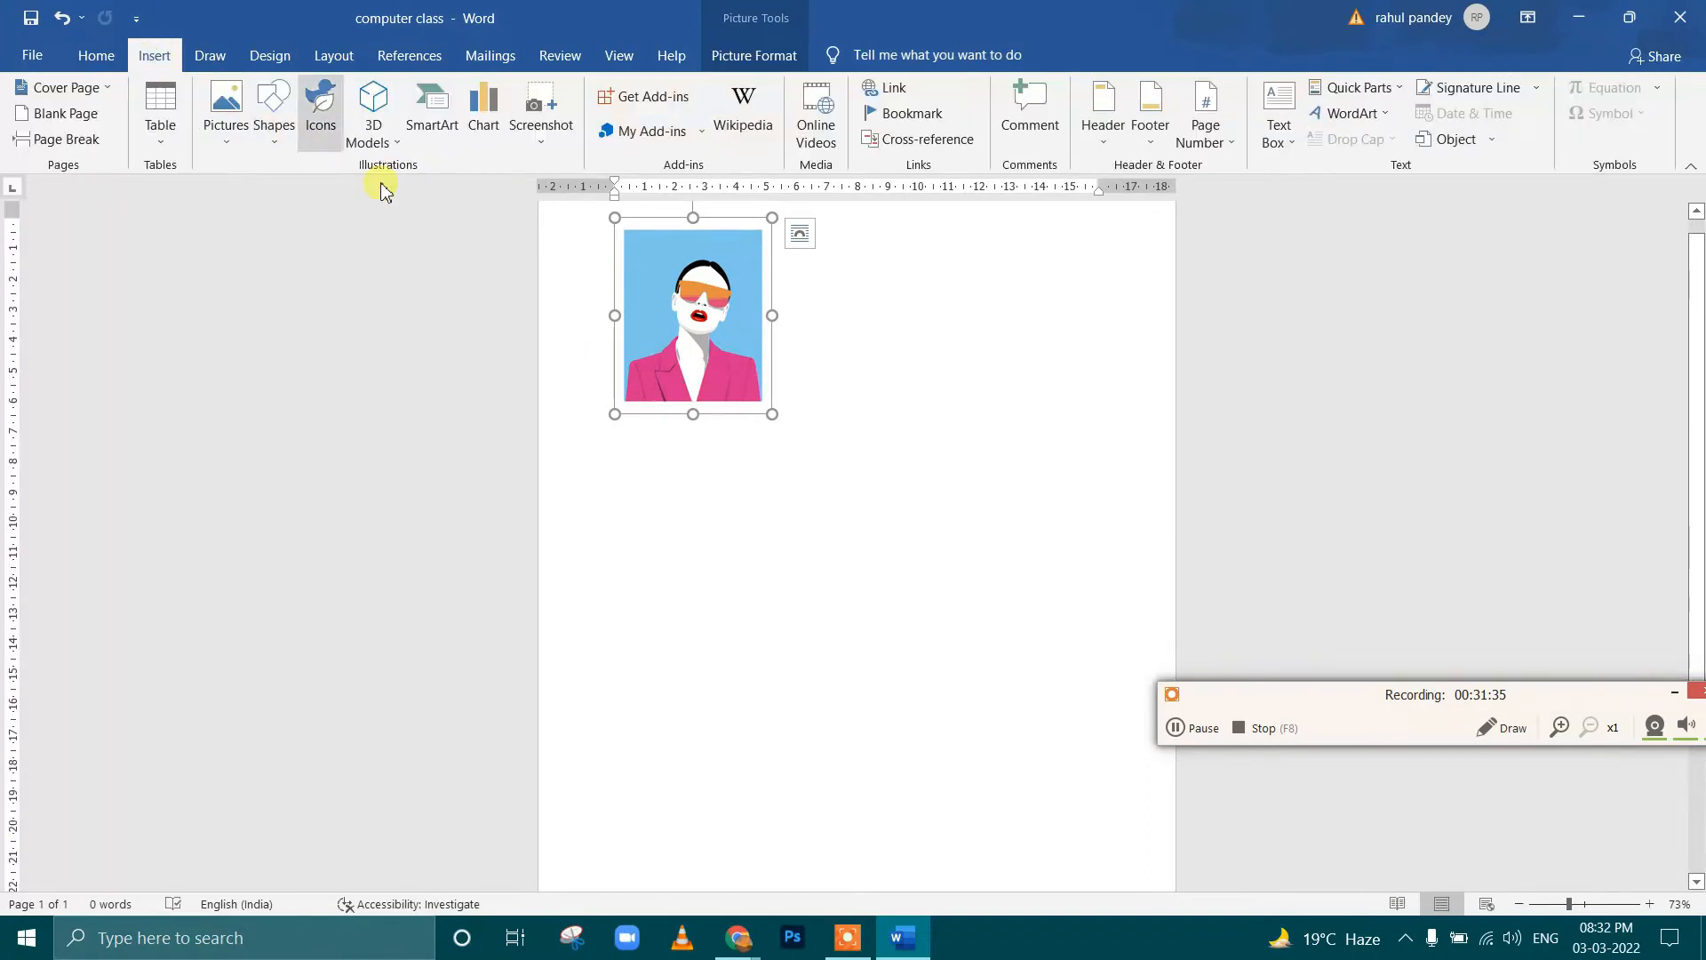
left_click(229, 124)
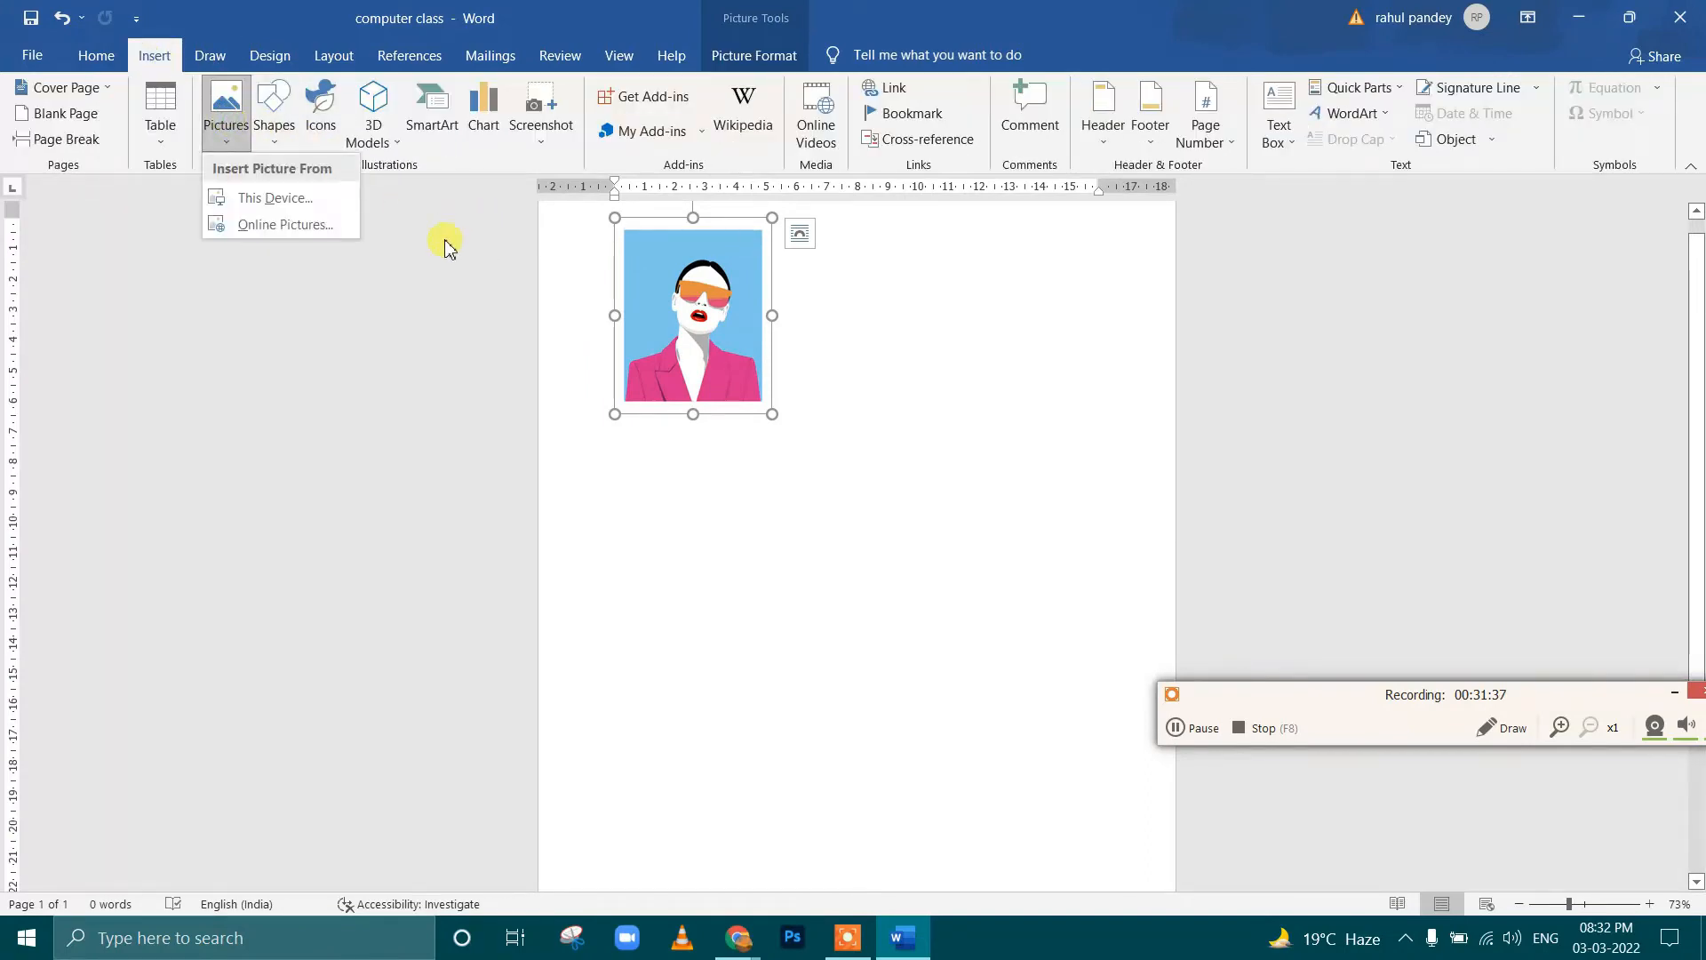
left_click(282, 198)
scroll(711, 362, "down", 1)
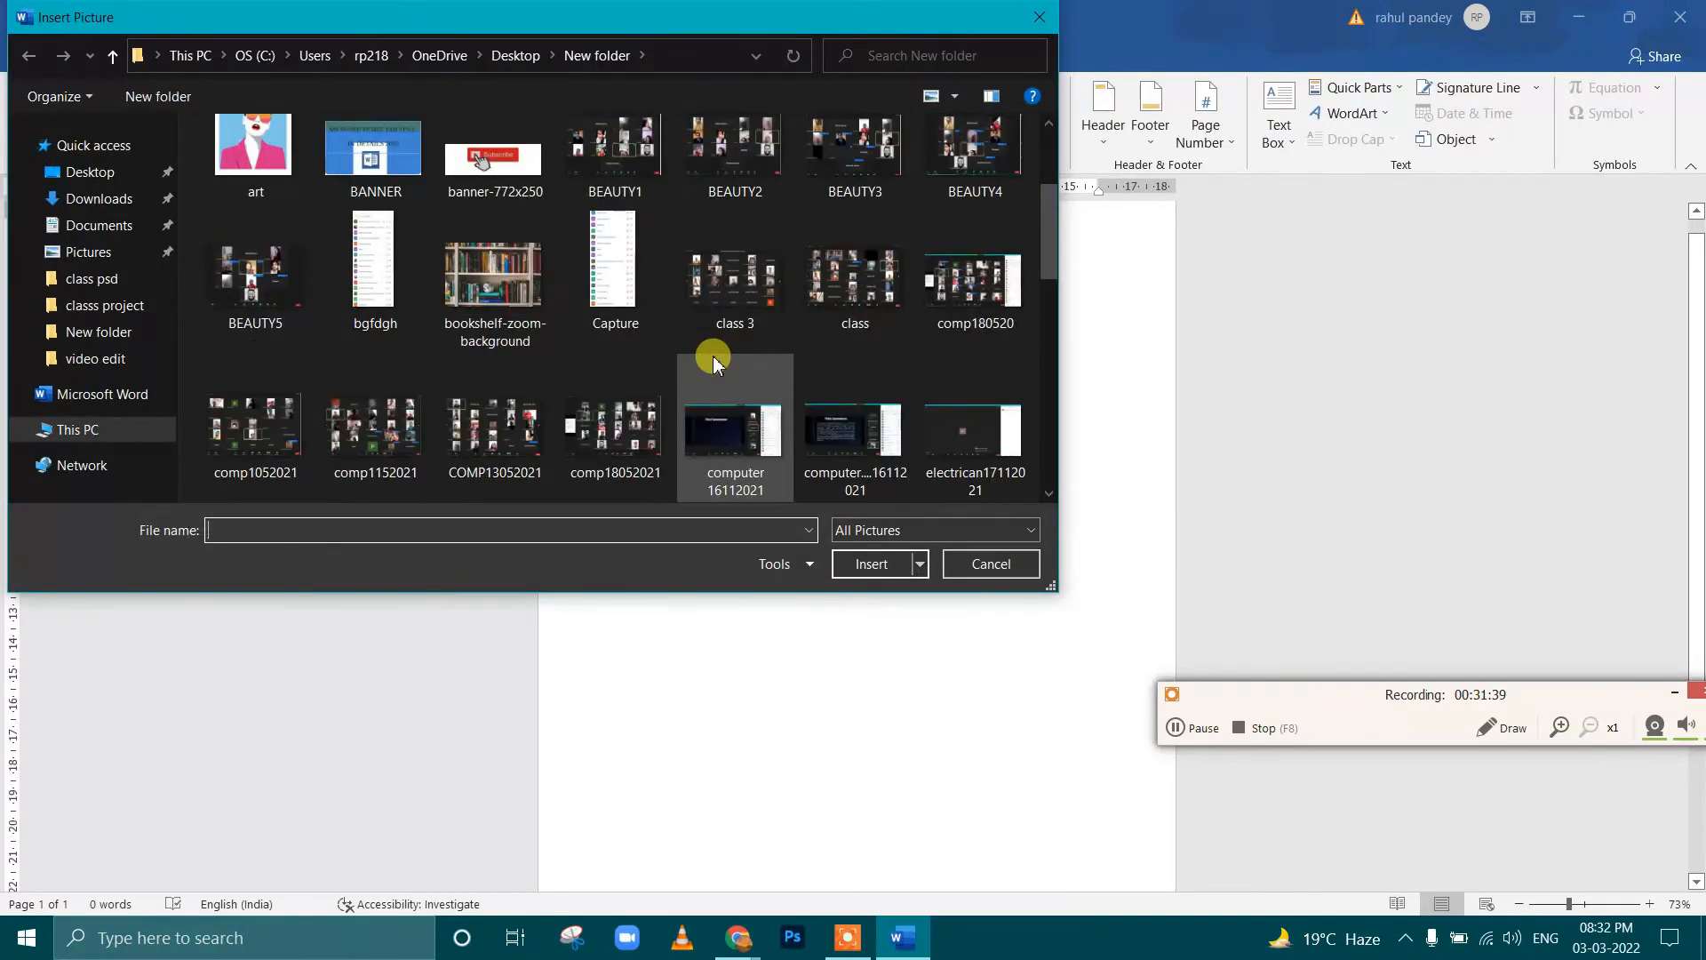
scroll(714, 363, "down", 5)
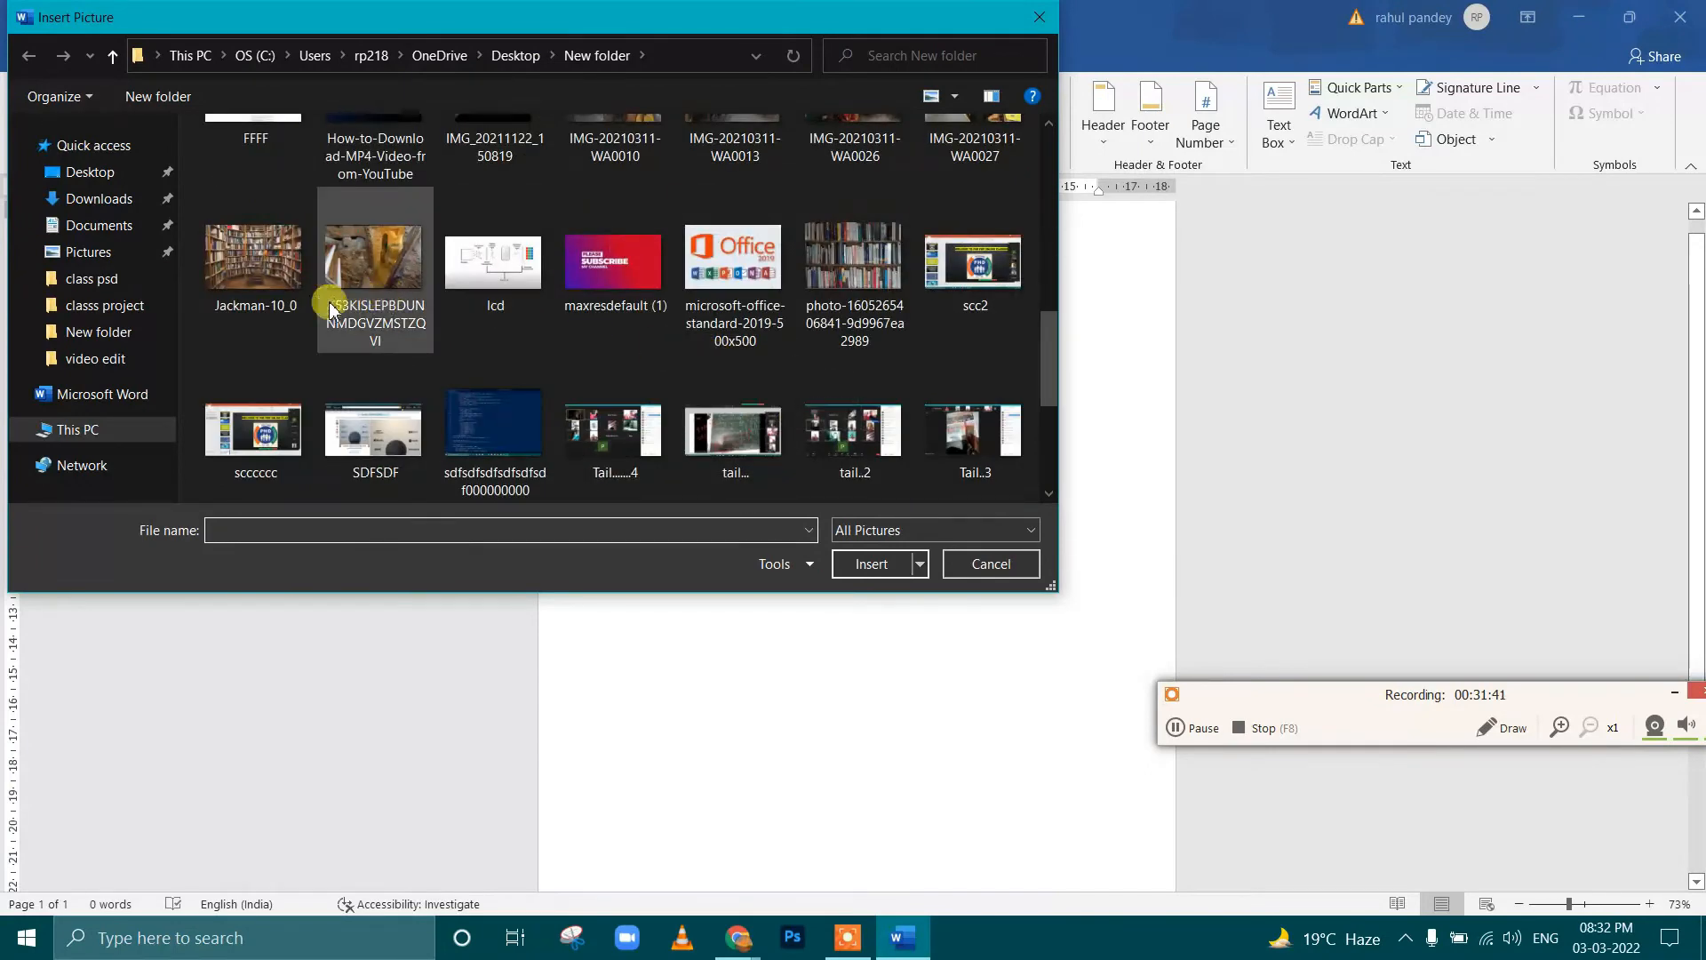
left_click(267, 262)
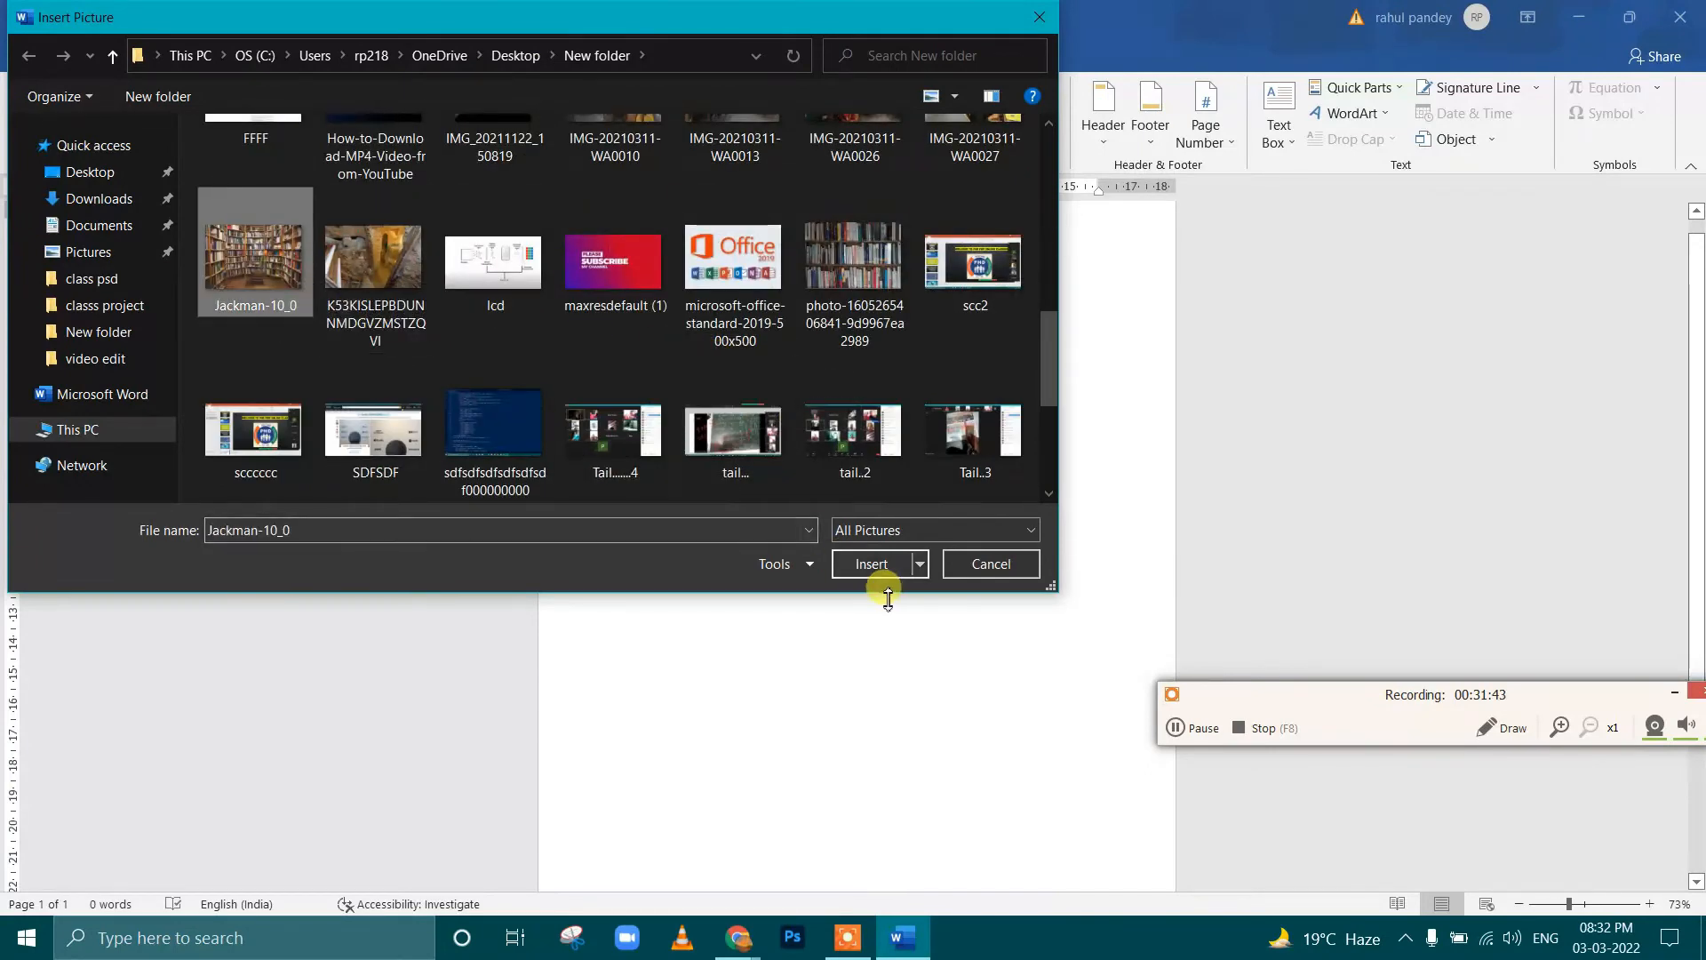
left_click(871, 563)
Set the library picture's text wrapping to In Front of Text and move it slightly to the right
left_click_drag(887, 373, 879, 493)
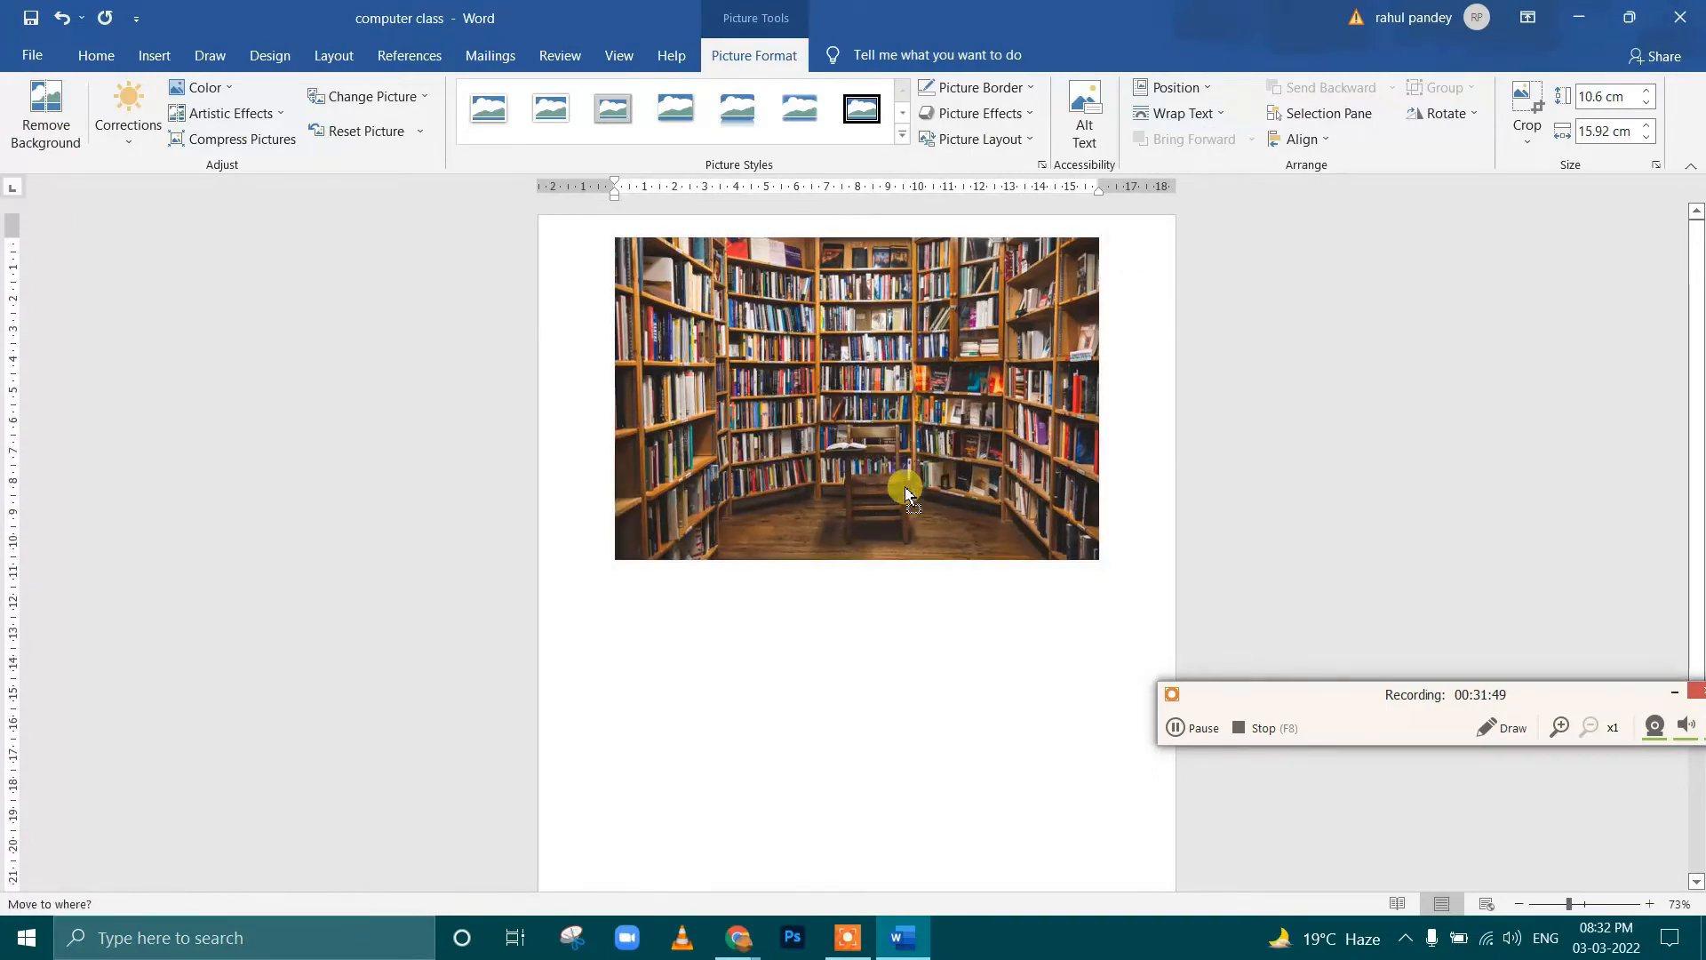
left_click(1175, 114)
left_click(1191, 293)
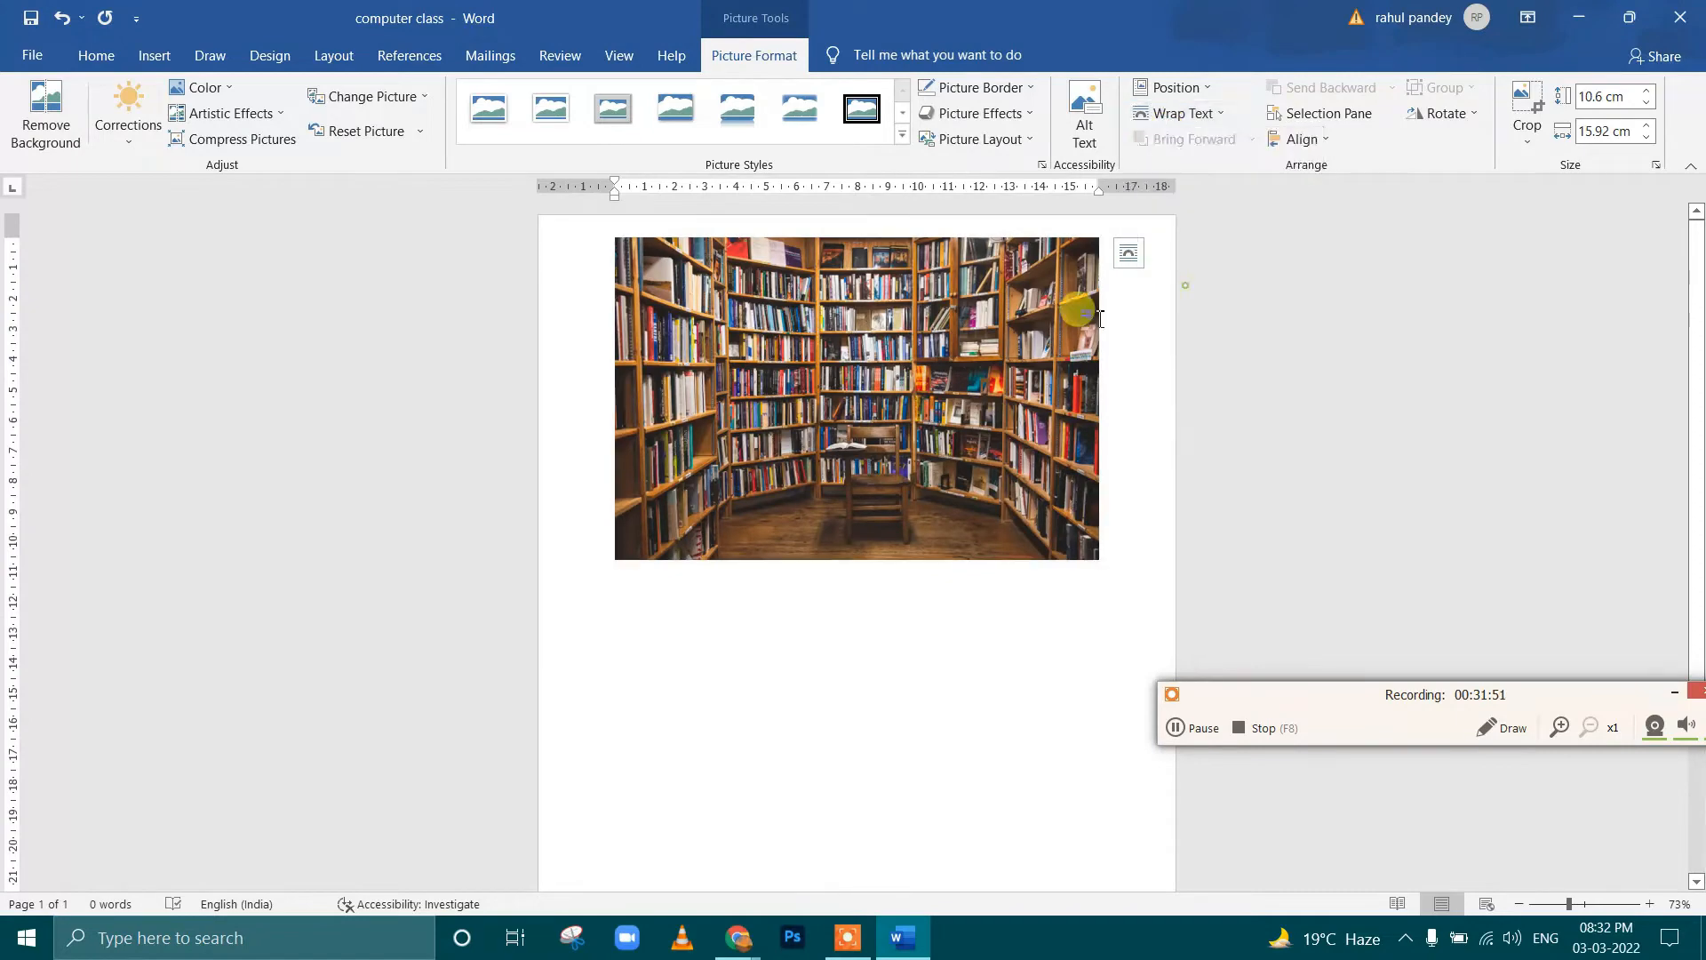
left_click_drag(884, 368, 938, 360)
left_click(747, 658)
scroll(772, 608, "down", 3)
scroll(771, 608, "up", 3)
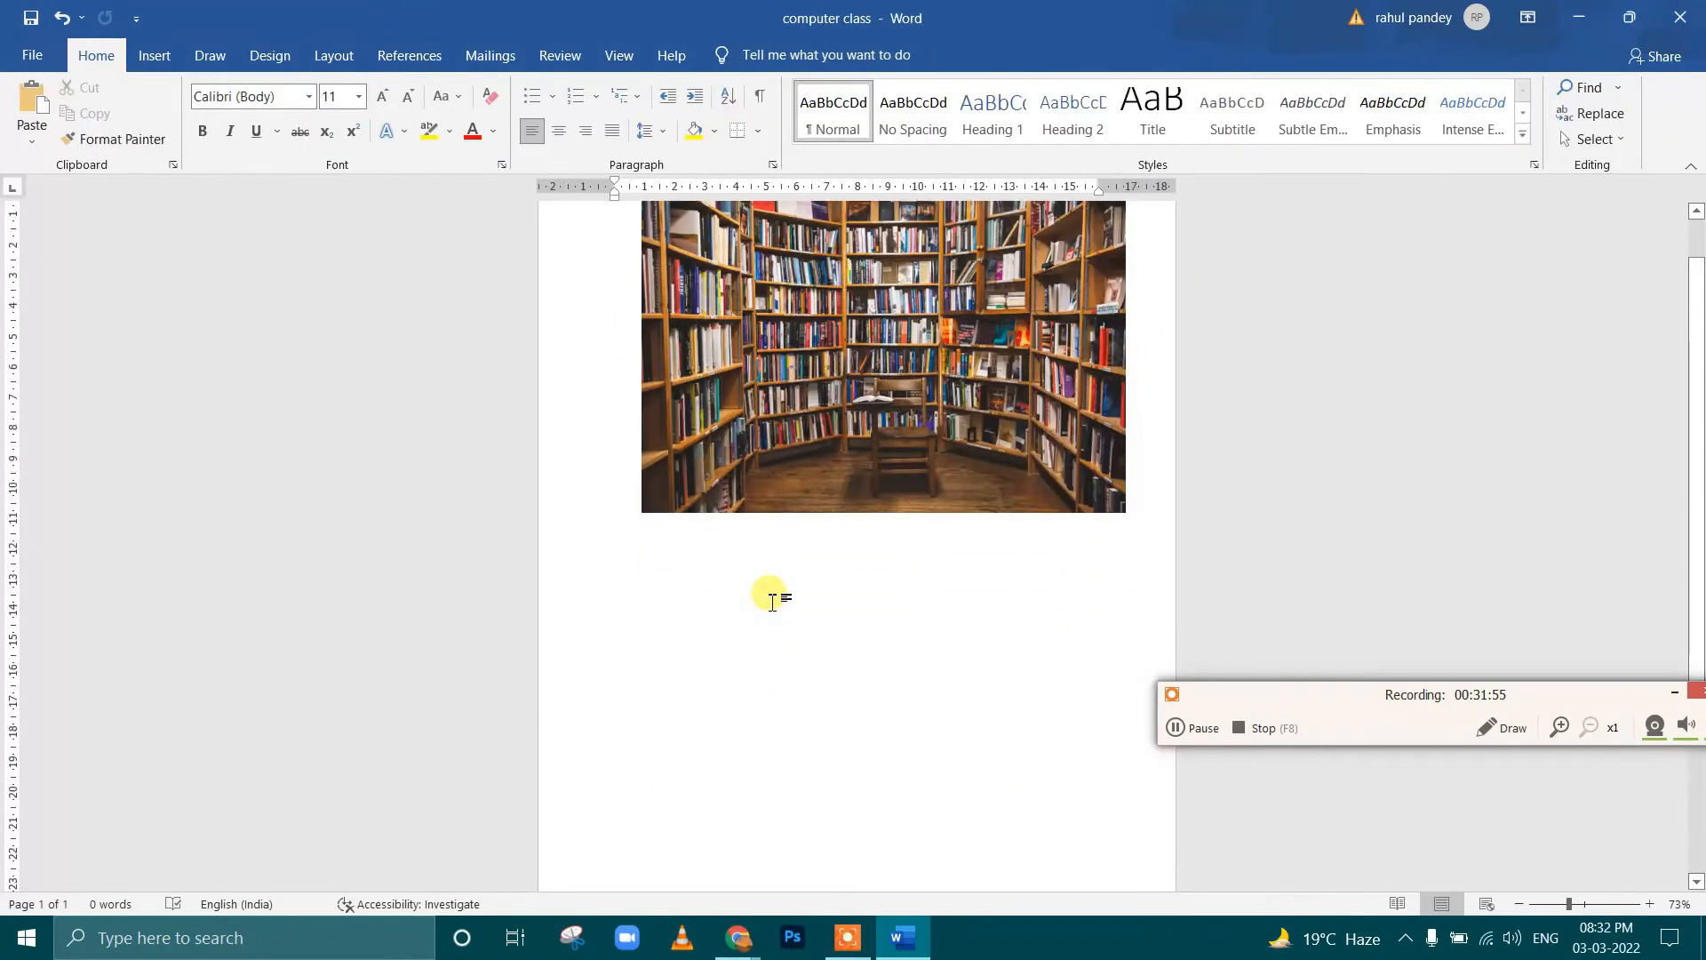
Insert the art picture from this device alongside the library picture
left_click(156, 57)
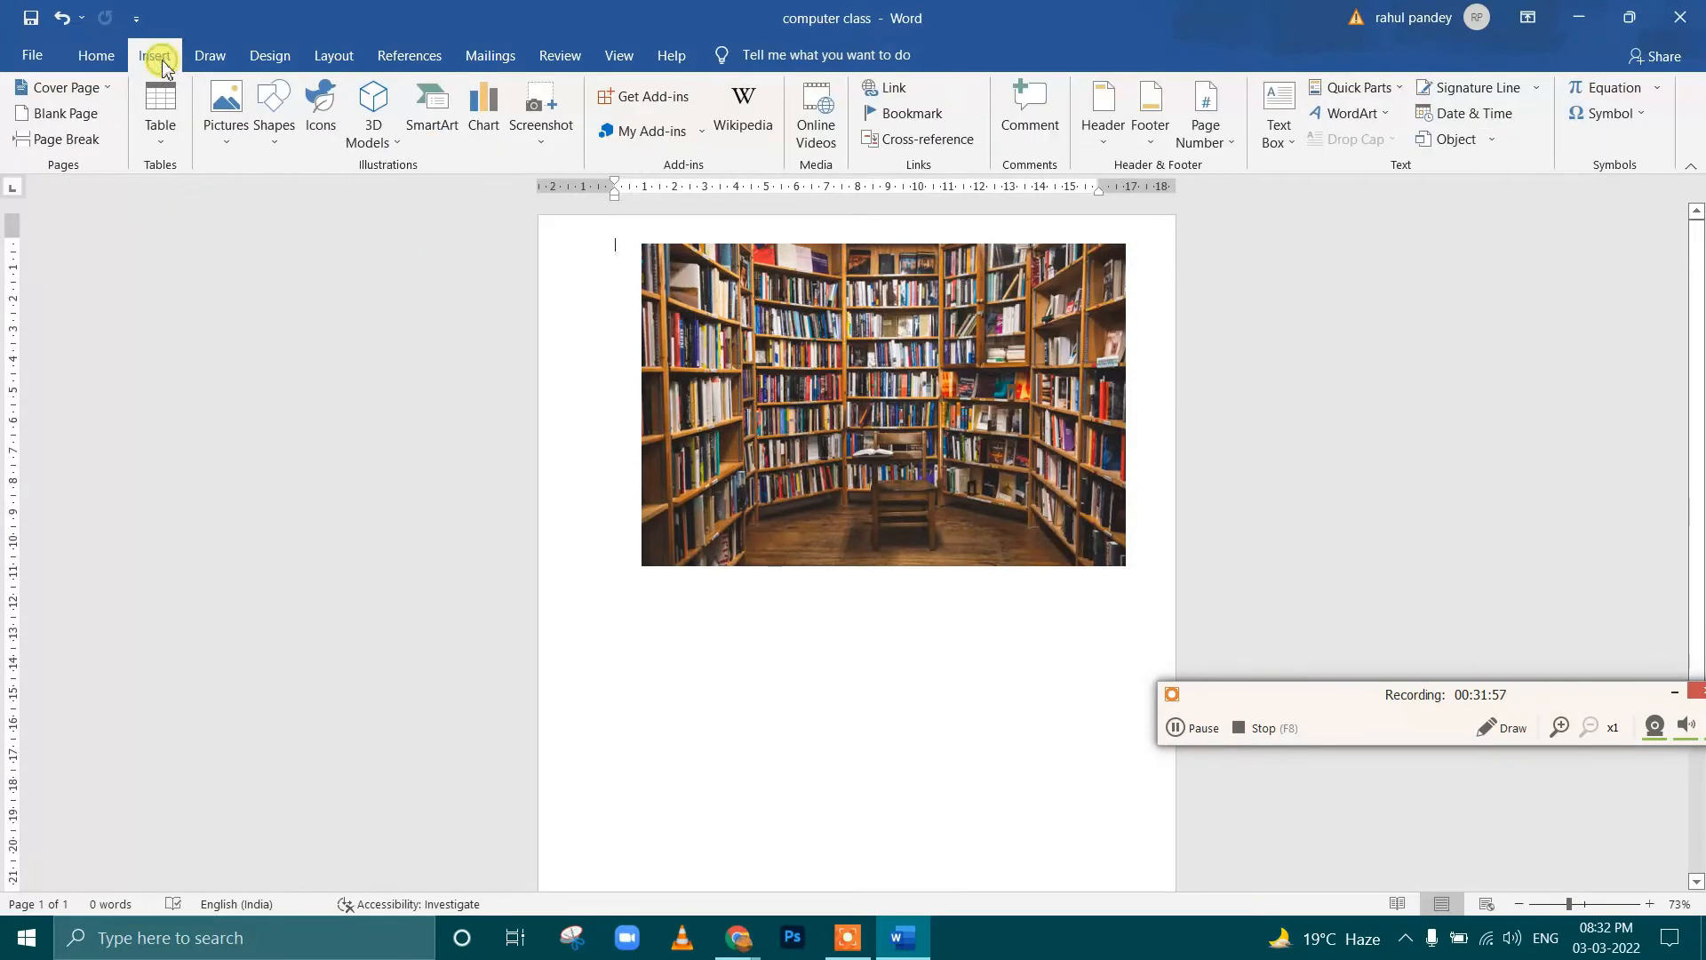
left_click(226, 115)
left_click(275, 196)
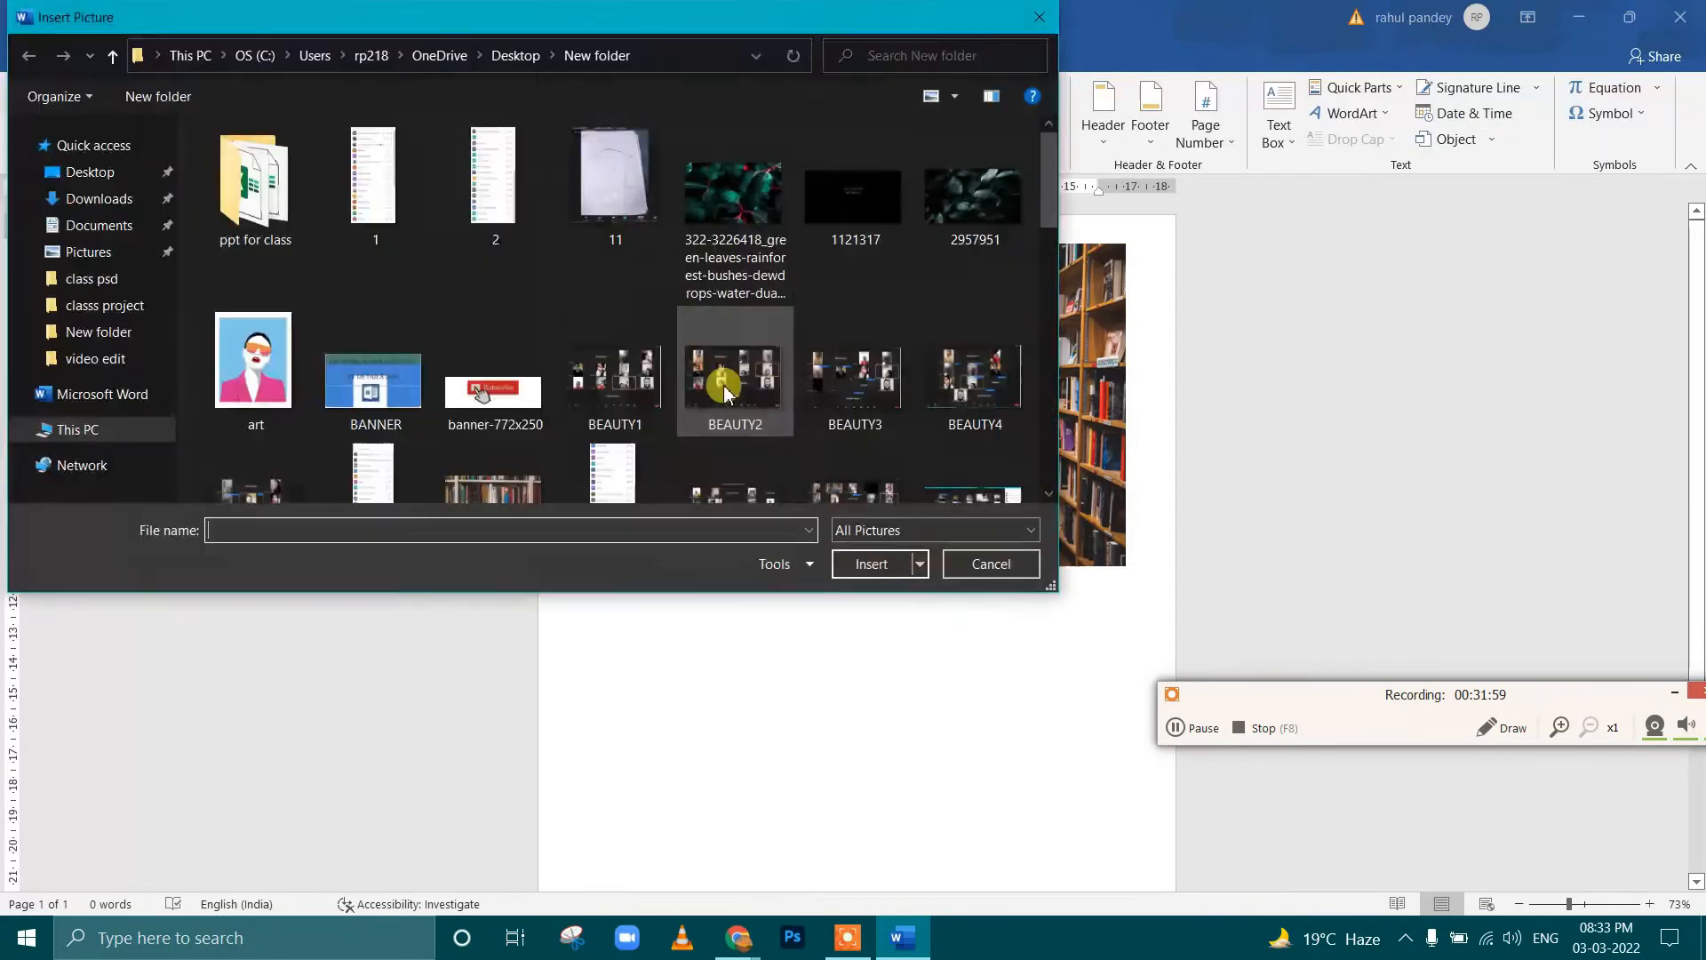
left_click(267, 365)
left_click(871, 564)
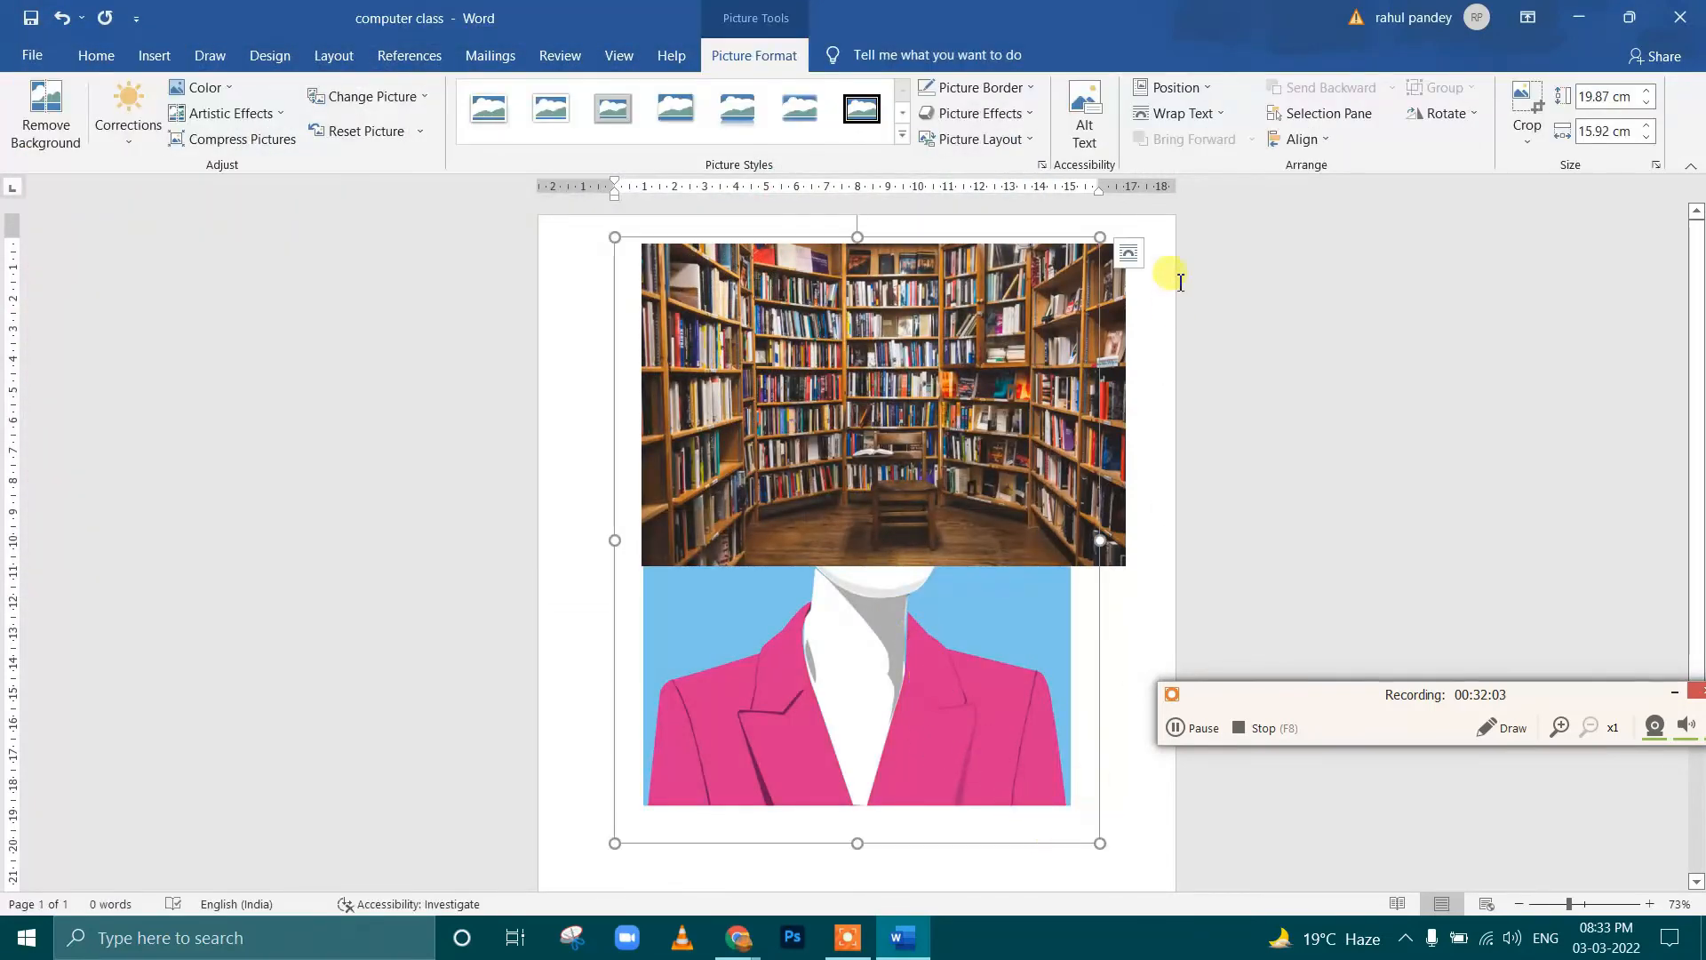
Set the art picture's wrapping to In Front of Text, and place it over the library picture at about 9.4 by 7.53 cm
left_click(1175, 114)
left_click(1184, 267)
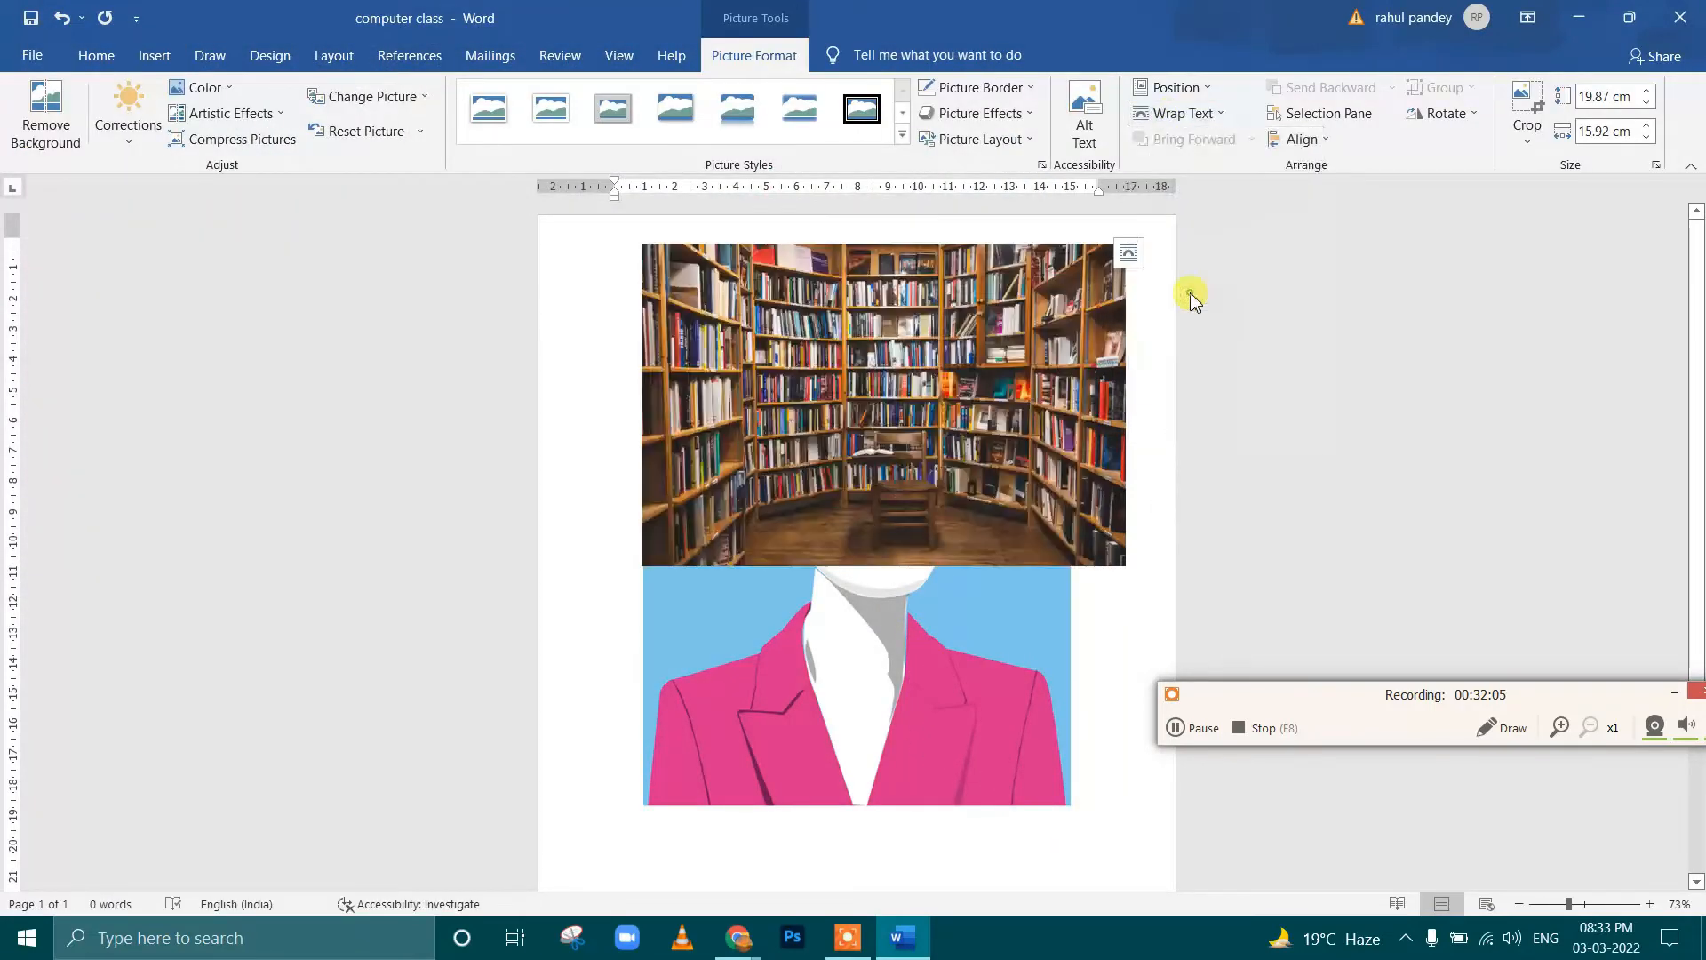
left_click_drag(971, 436, 951, 453)
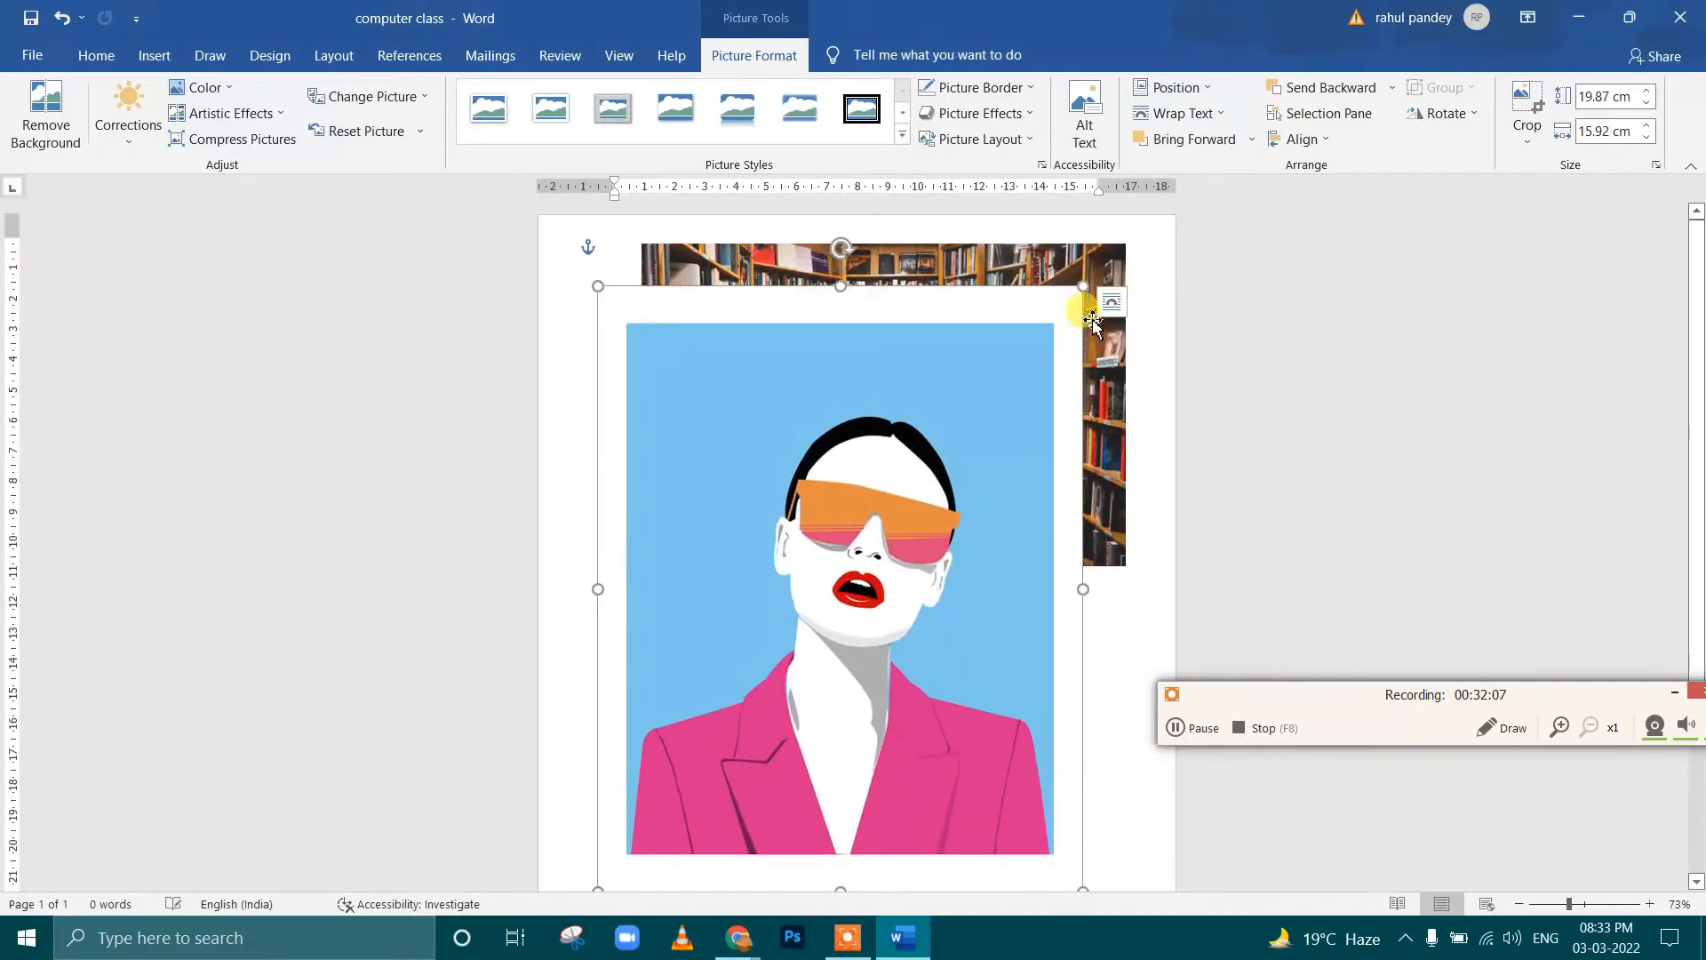
left_click_drag(1085, 290, 833, 626)
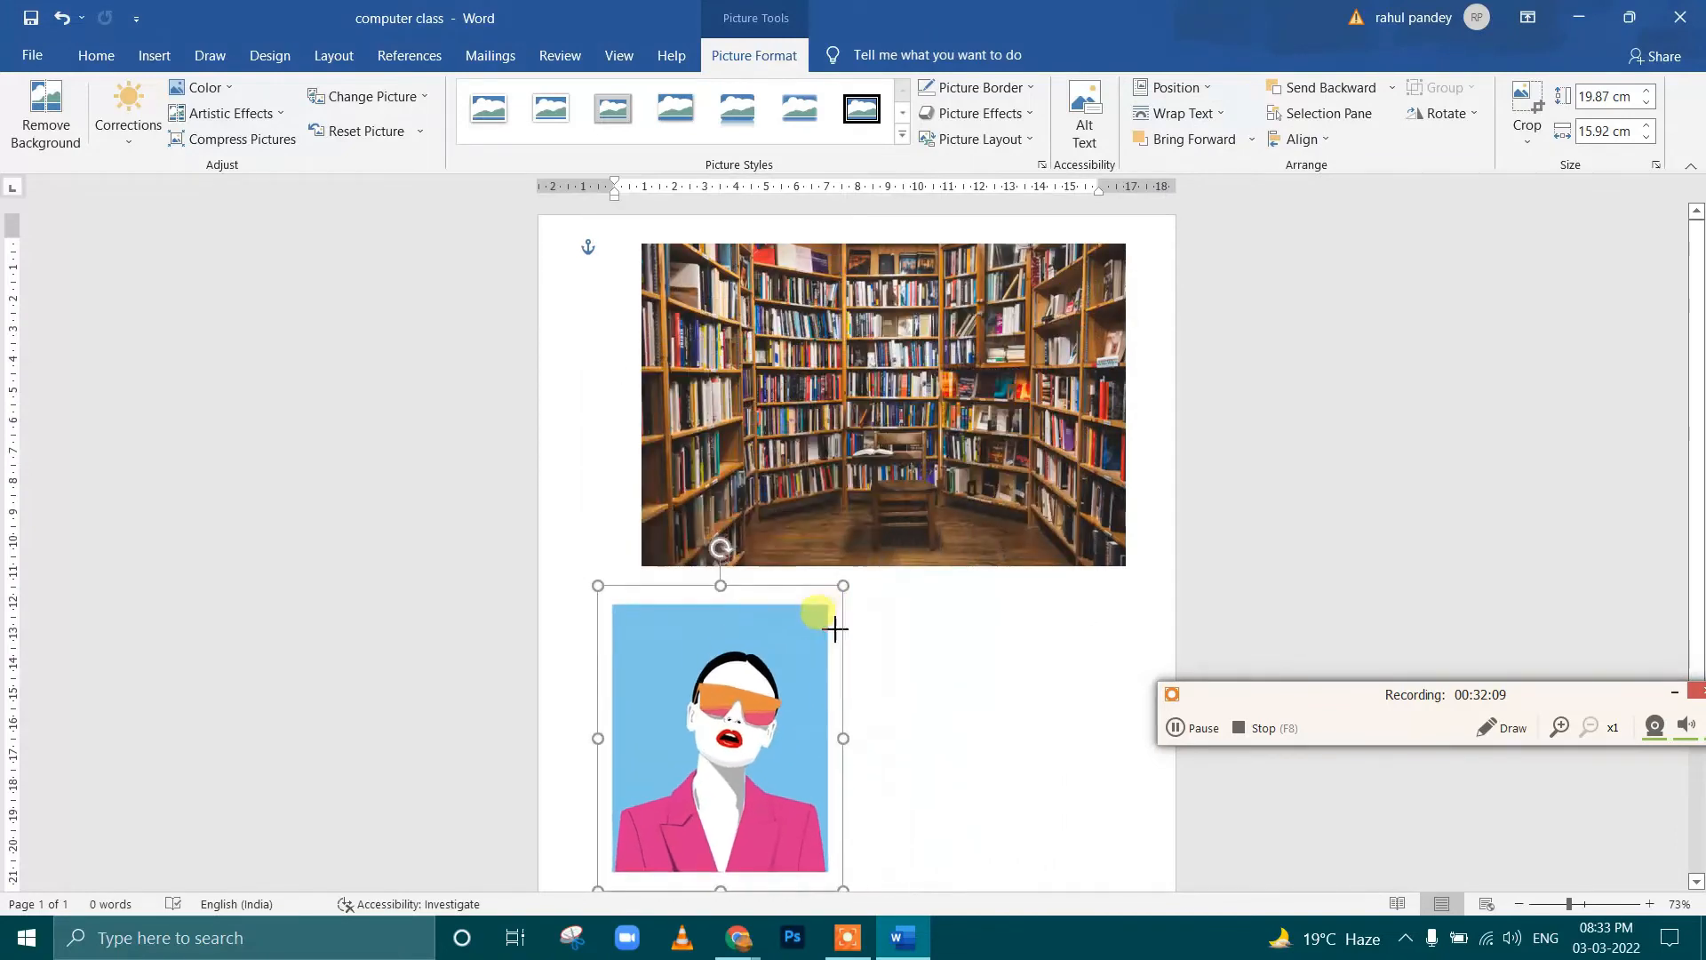
left_click_drag(737, 701, 801, 407)
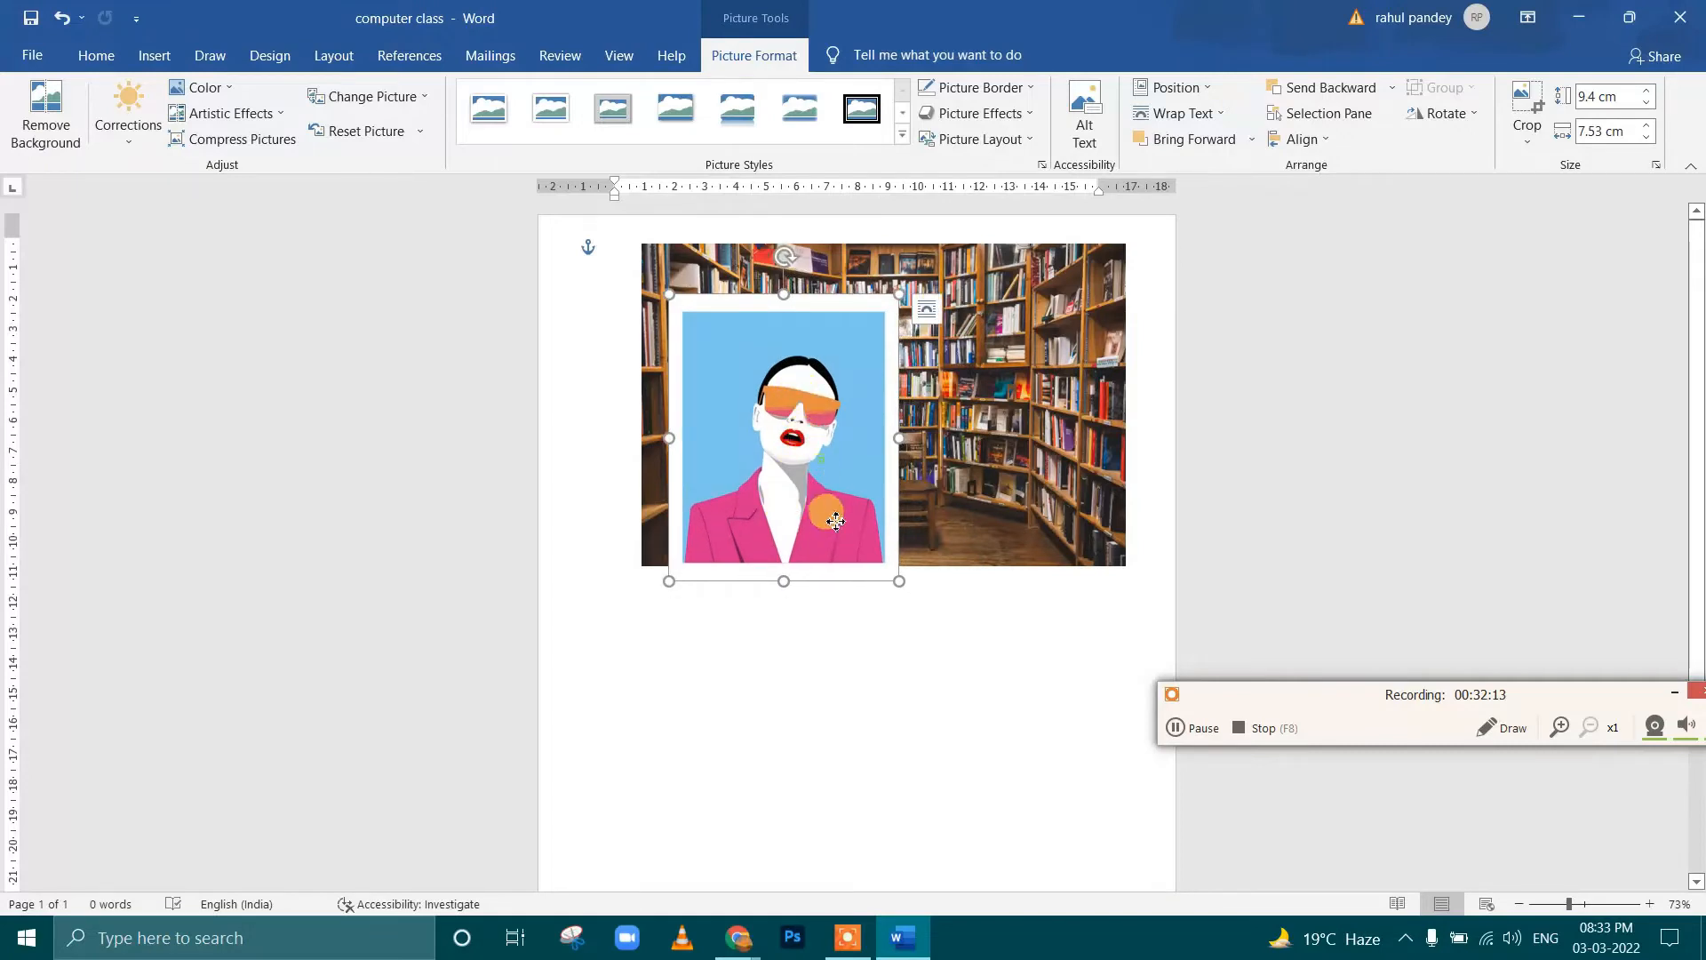
left_click_drag(836, 521, 838, 484)
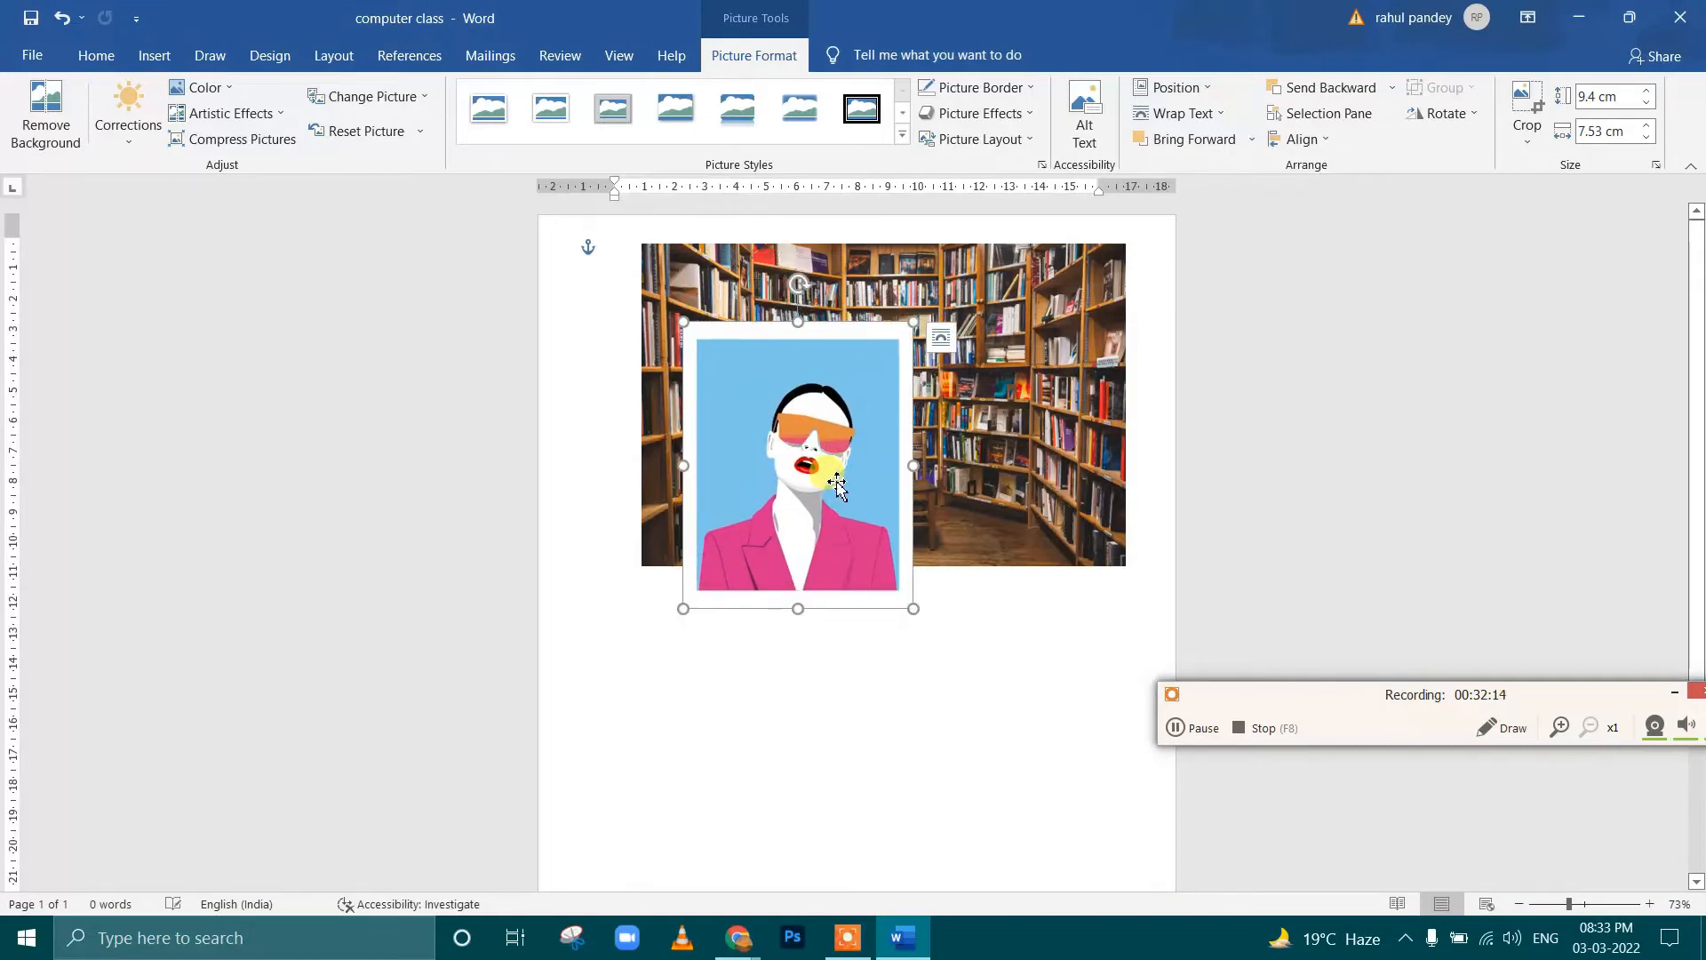
Try the stacking order by sending the art picture backward, and sending the library picture backward, forward and backward again
left_click(1355, 92)
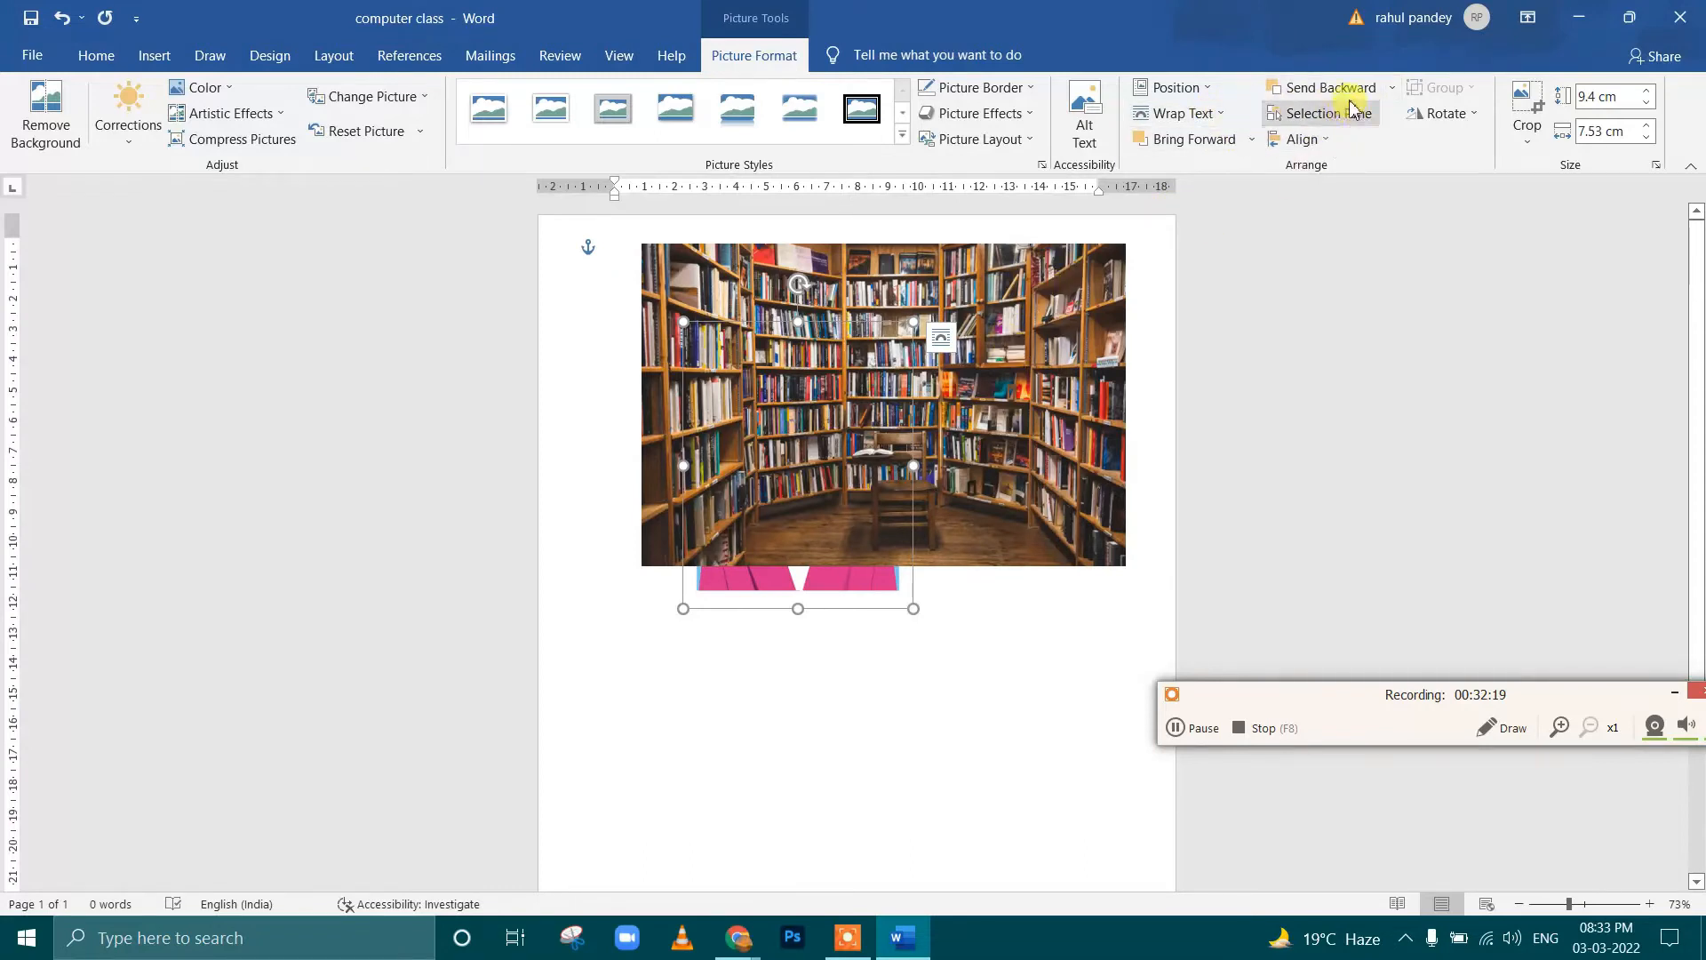
left_click(816, 432)
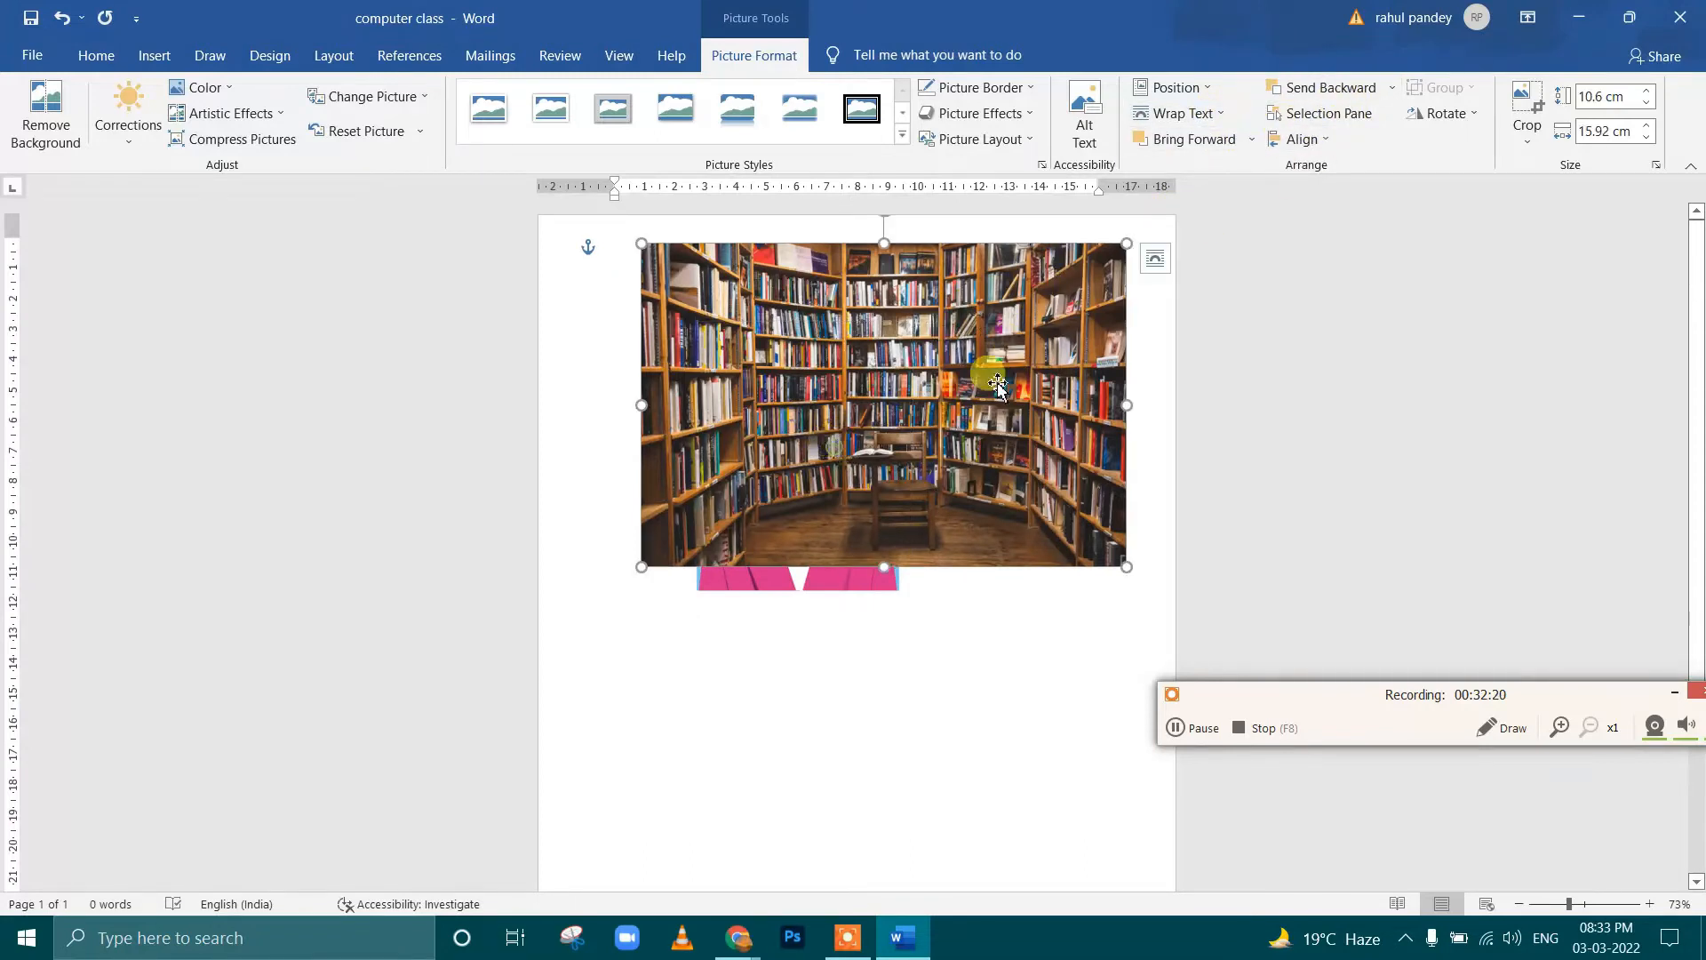
left_click(1312, 92)
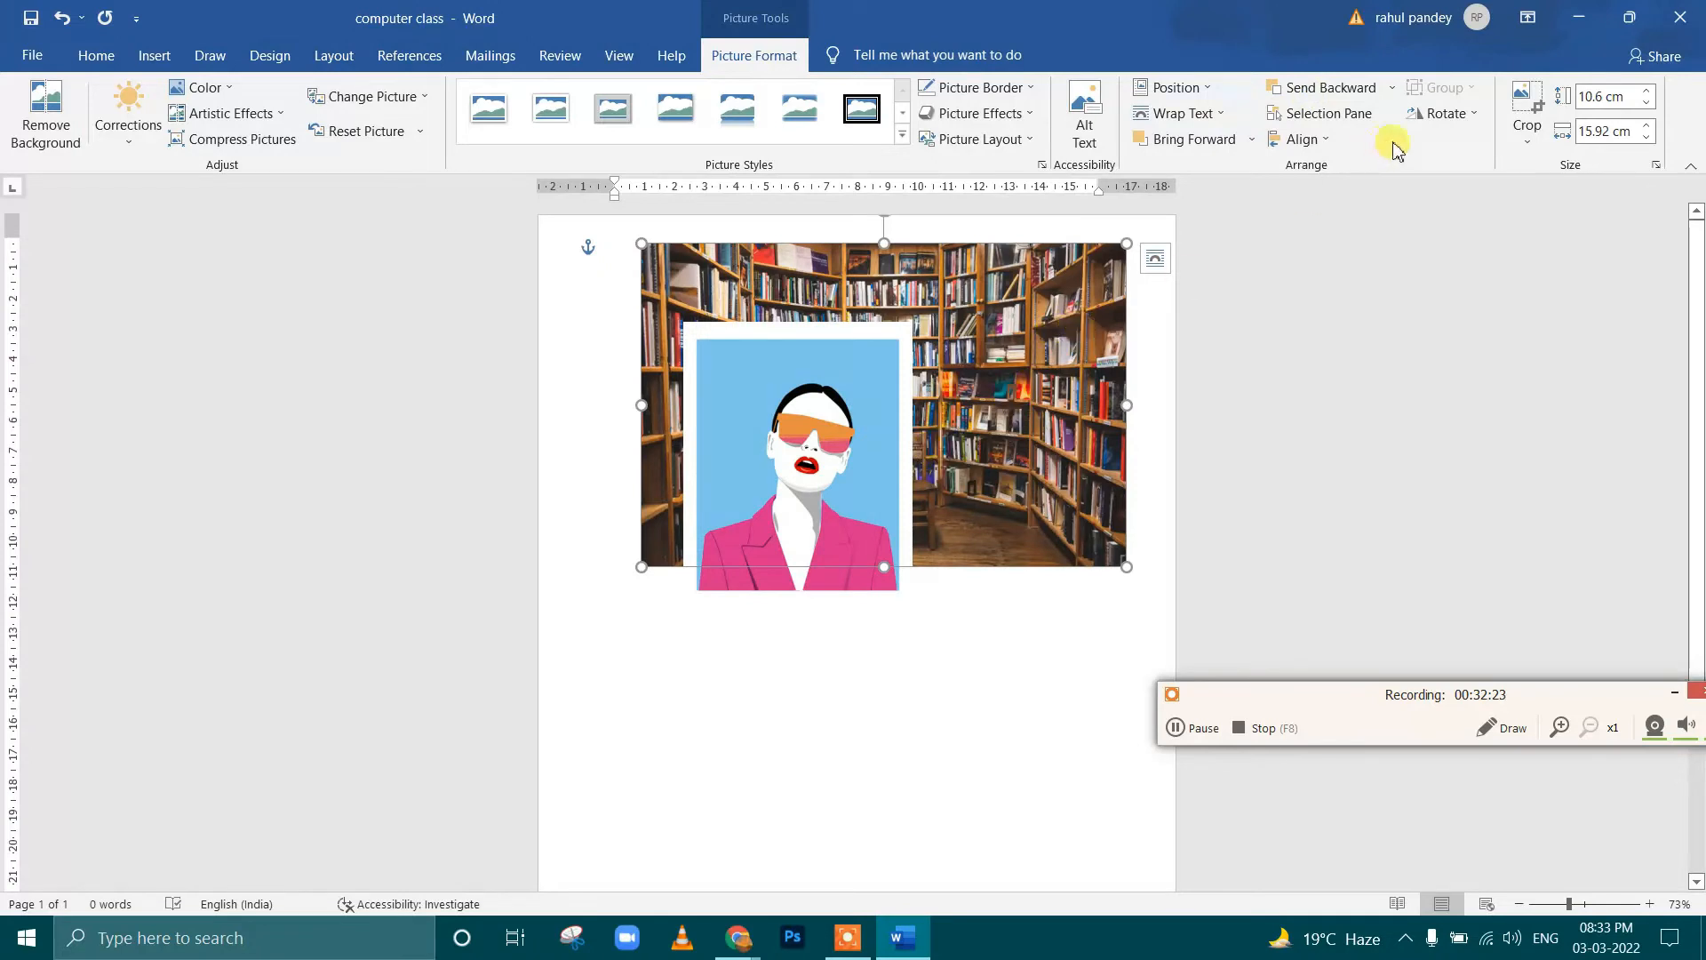
left_click(1199, 140)
left_click(1307, 88)
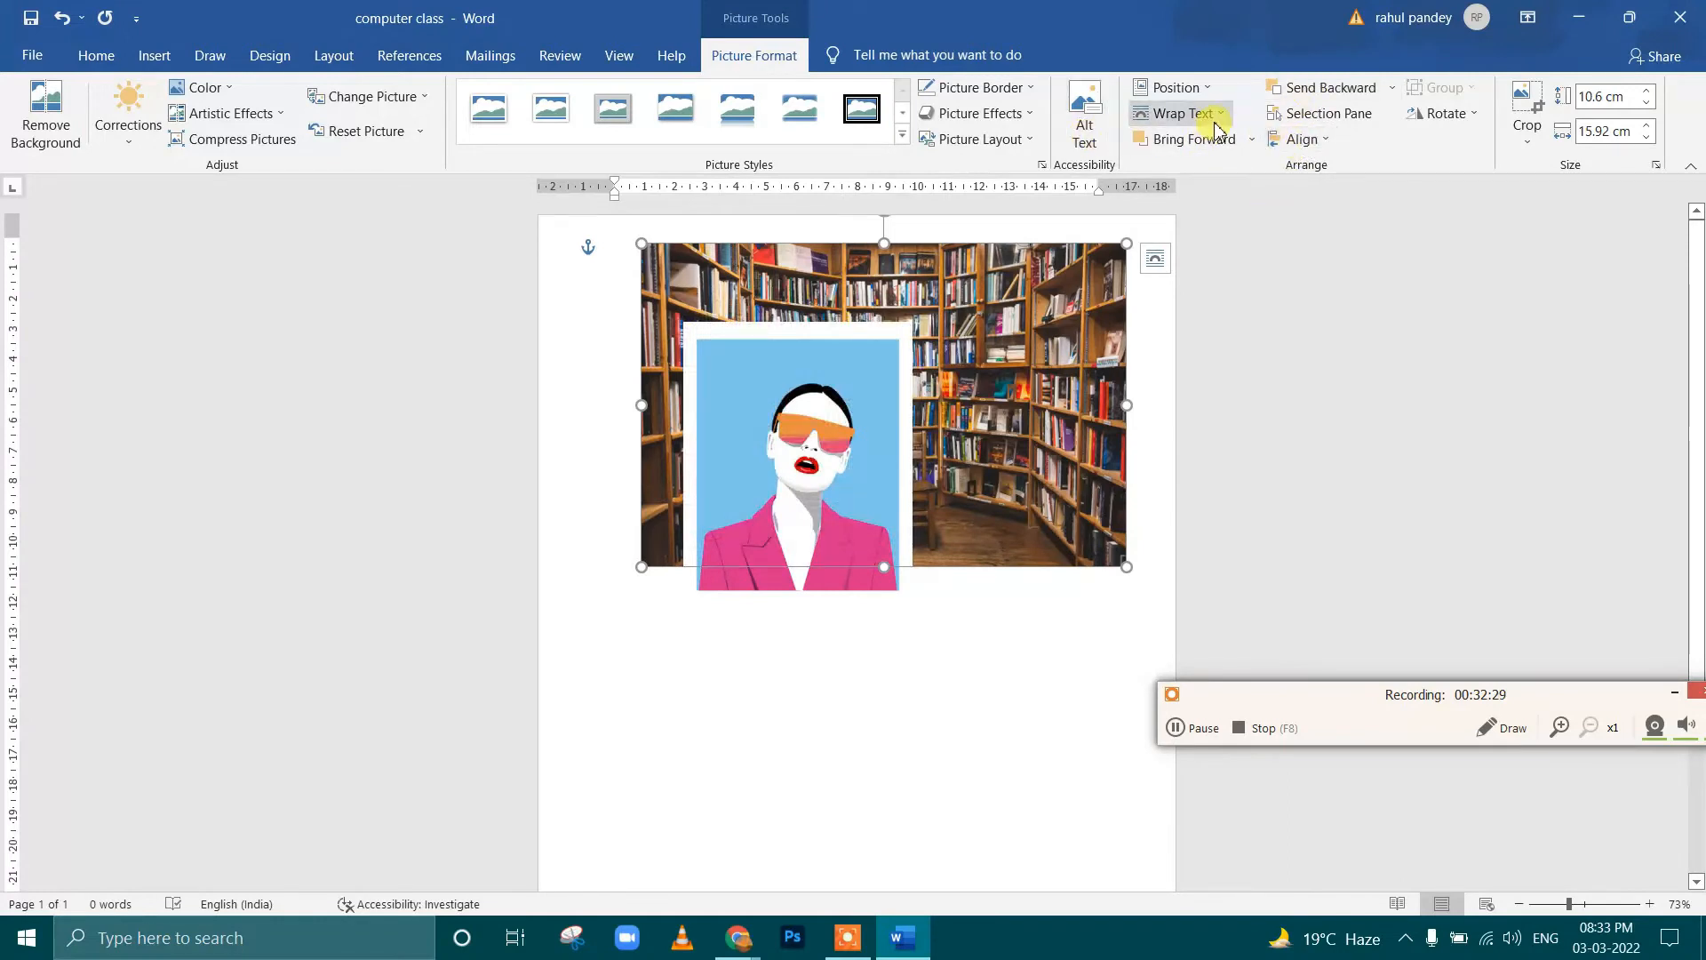
Hide and show Picture 16 and Picture 15 in turn with the Selection Pane, and close the pane
left_click(1316, 116)
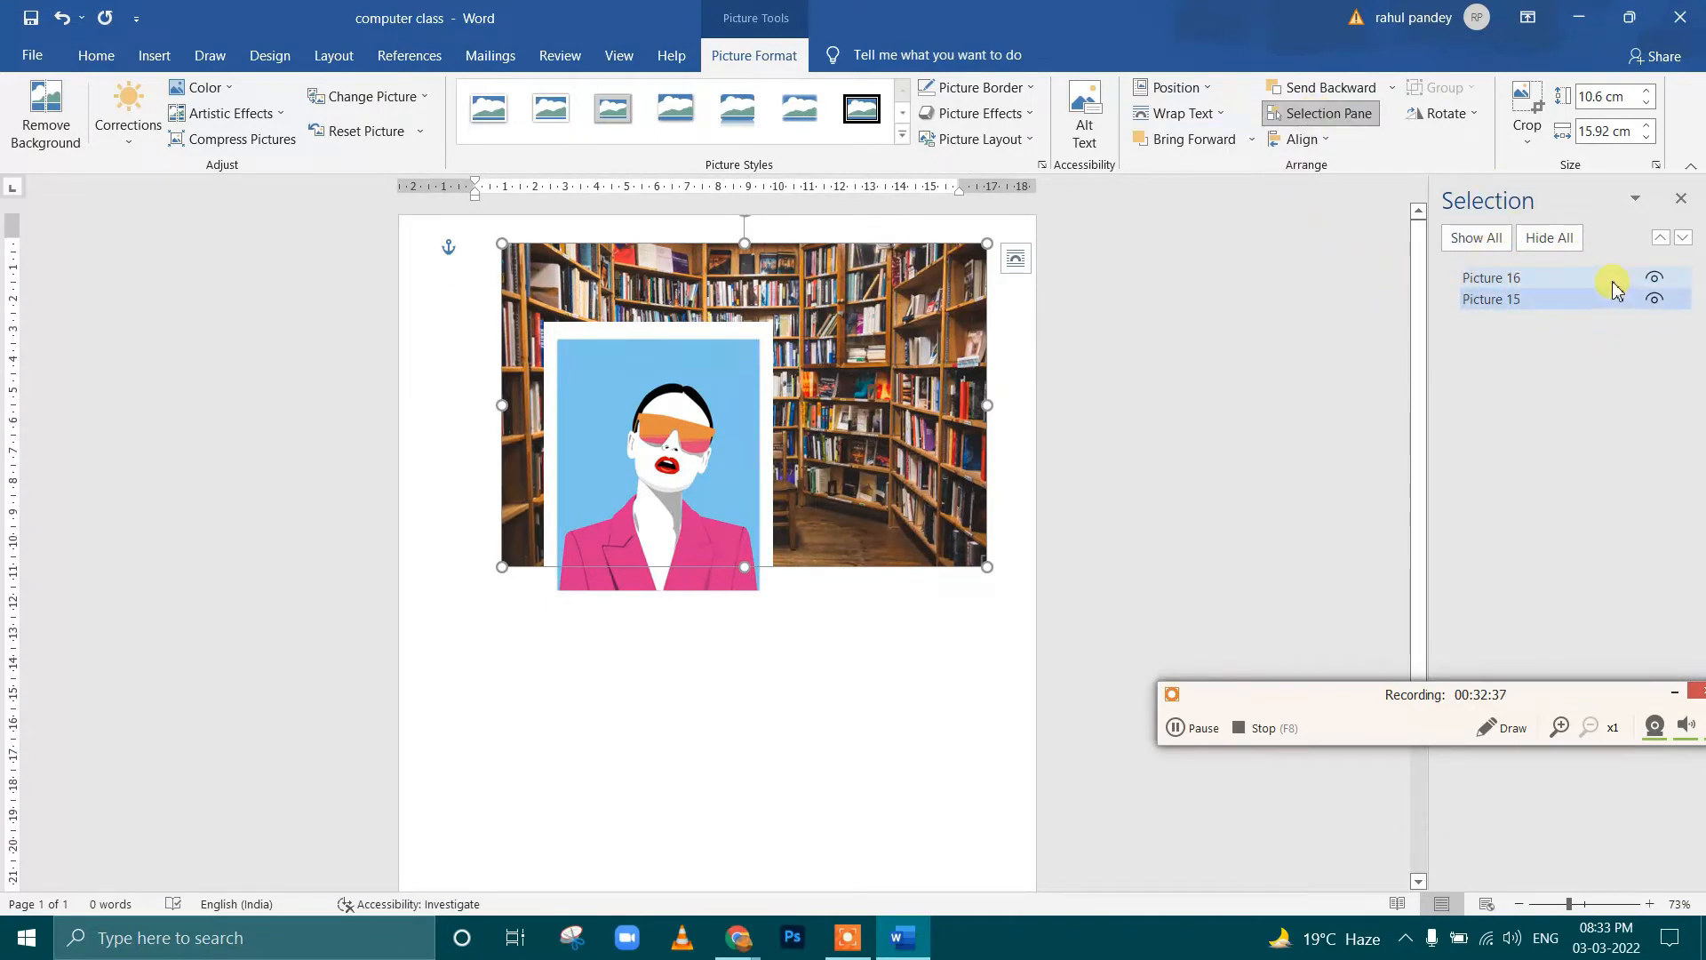
left_click(1657, 279)
left_click(1656, 280)
double_click(1656, 301)
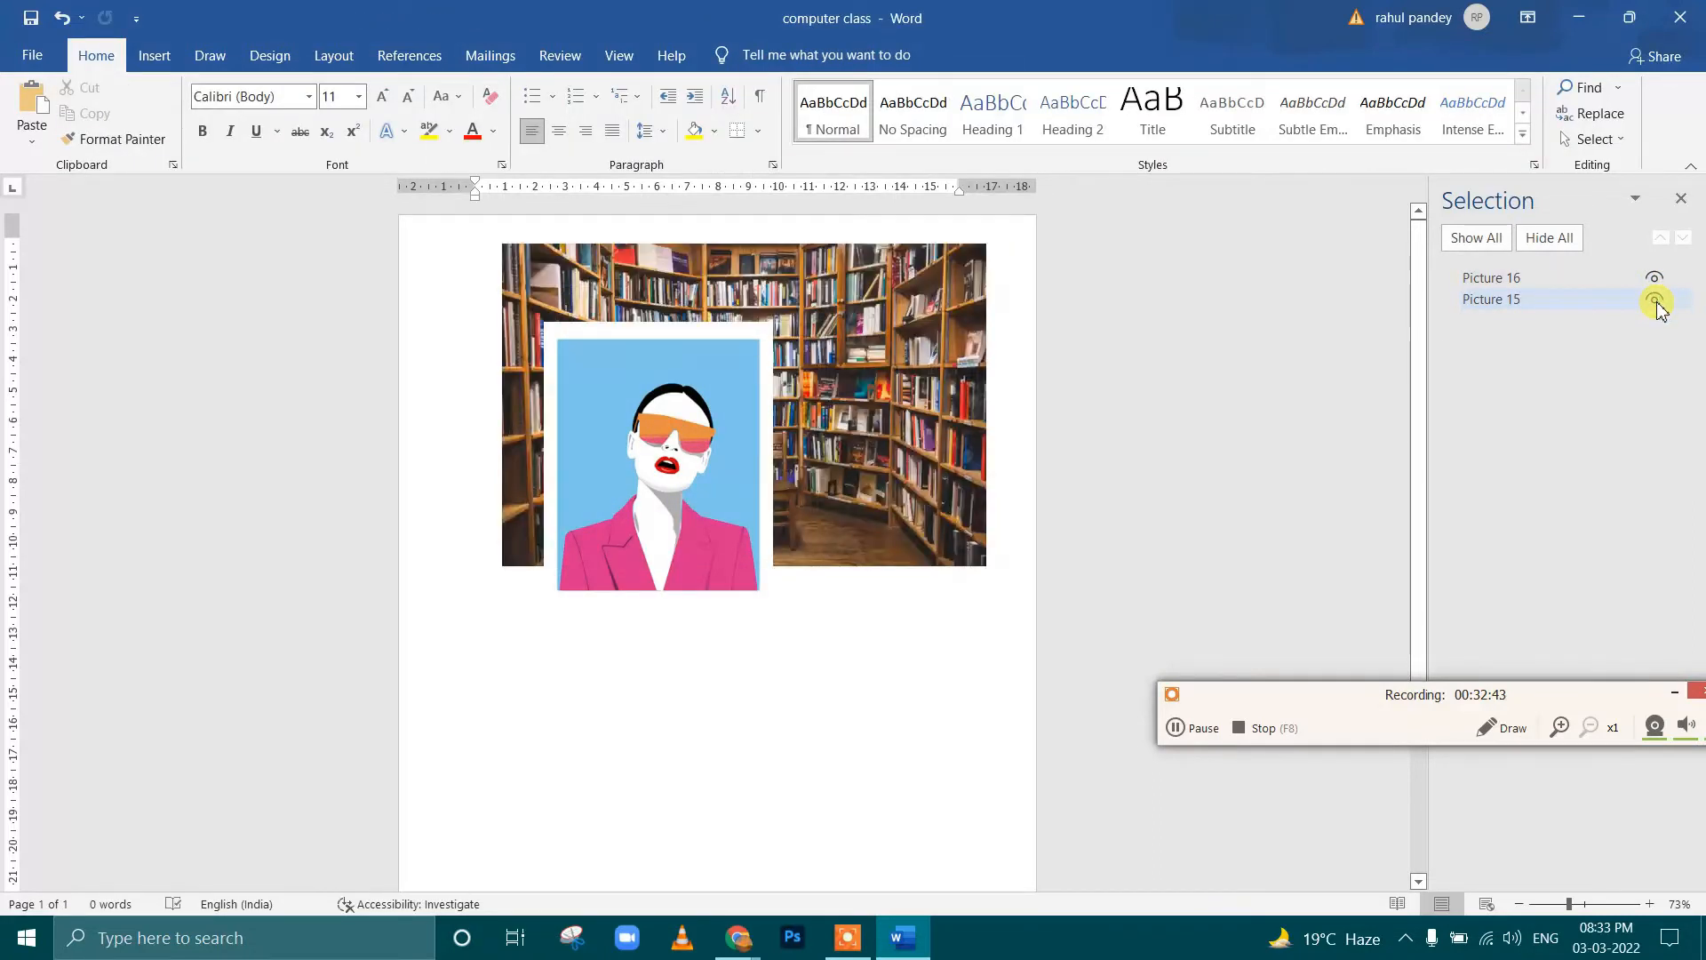
left_click(1657, 302)
left_click(1658, 300)
left_click(1686, 203)
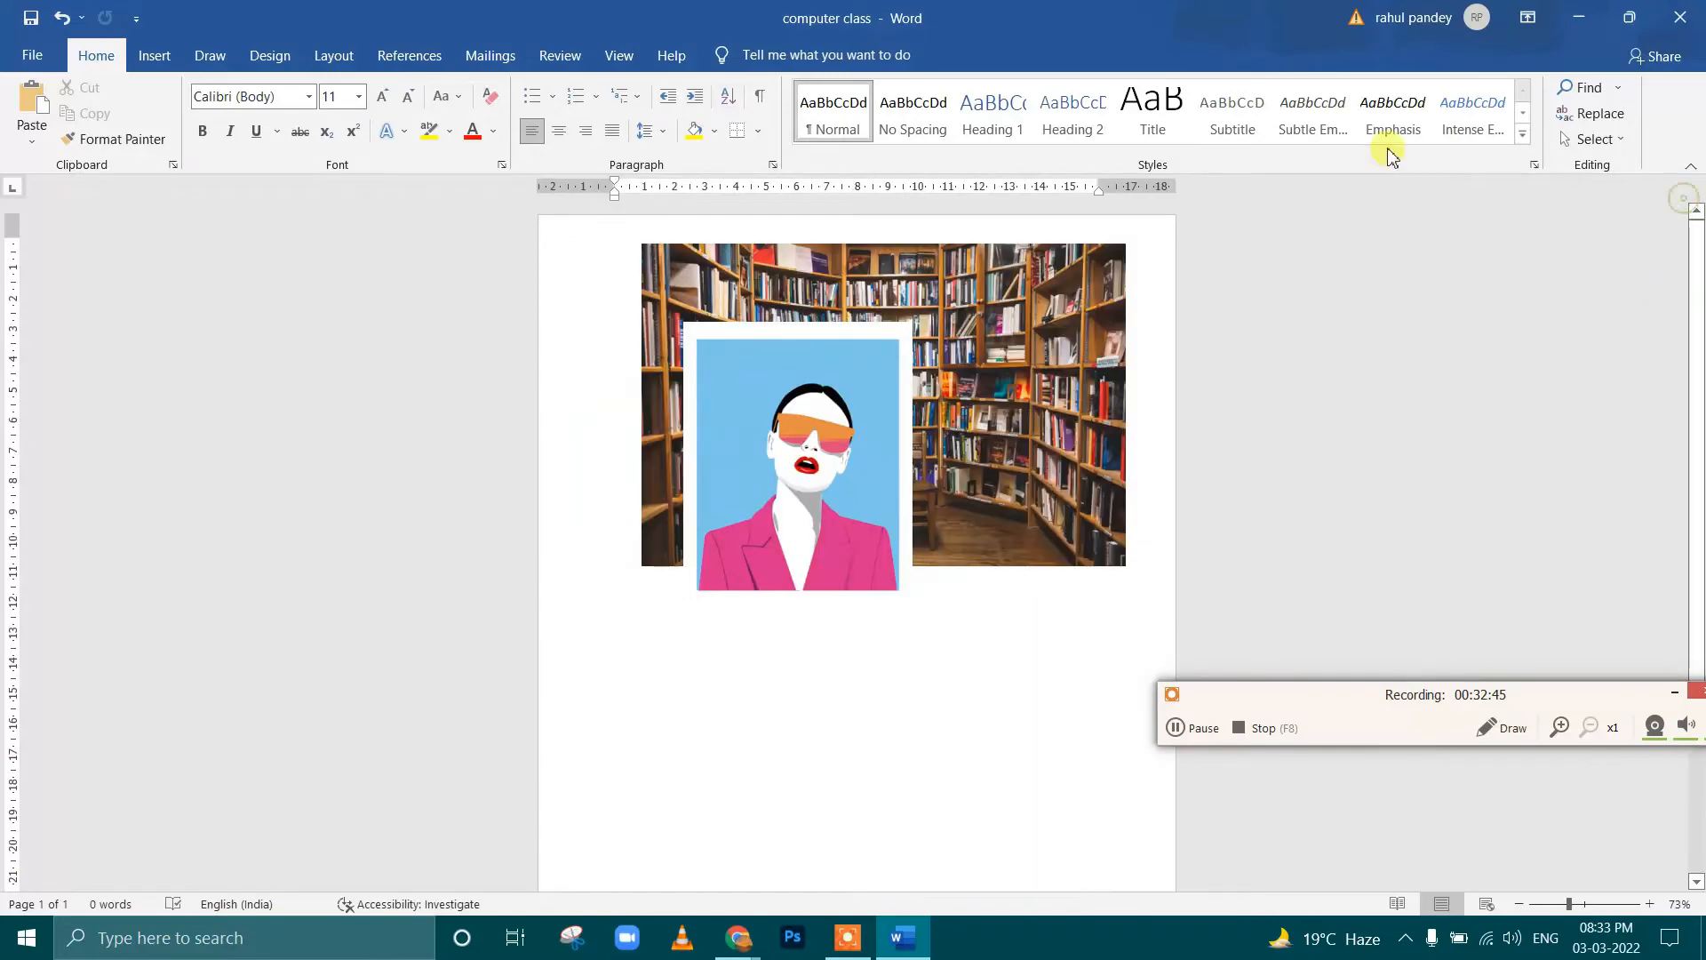
View the Align options for the art picture, and move the library and art pictures slightly lower on the page
left_click(830, 329)
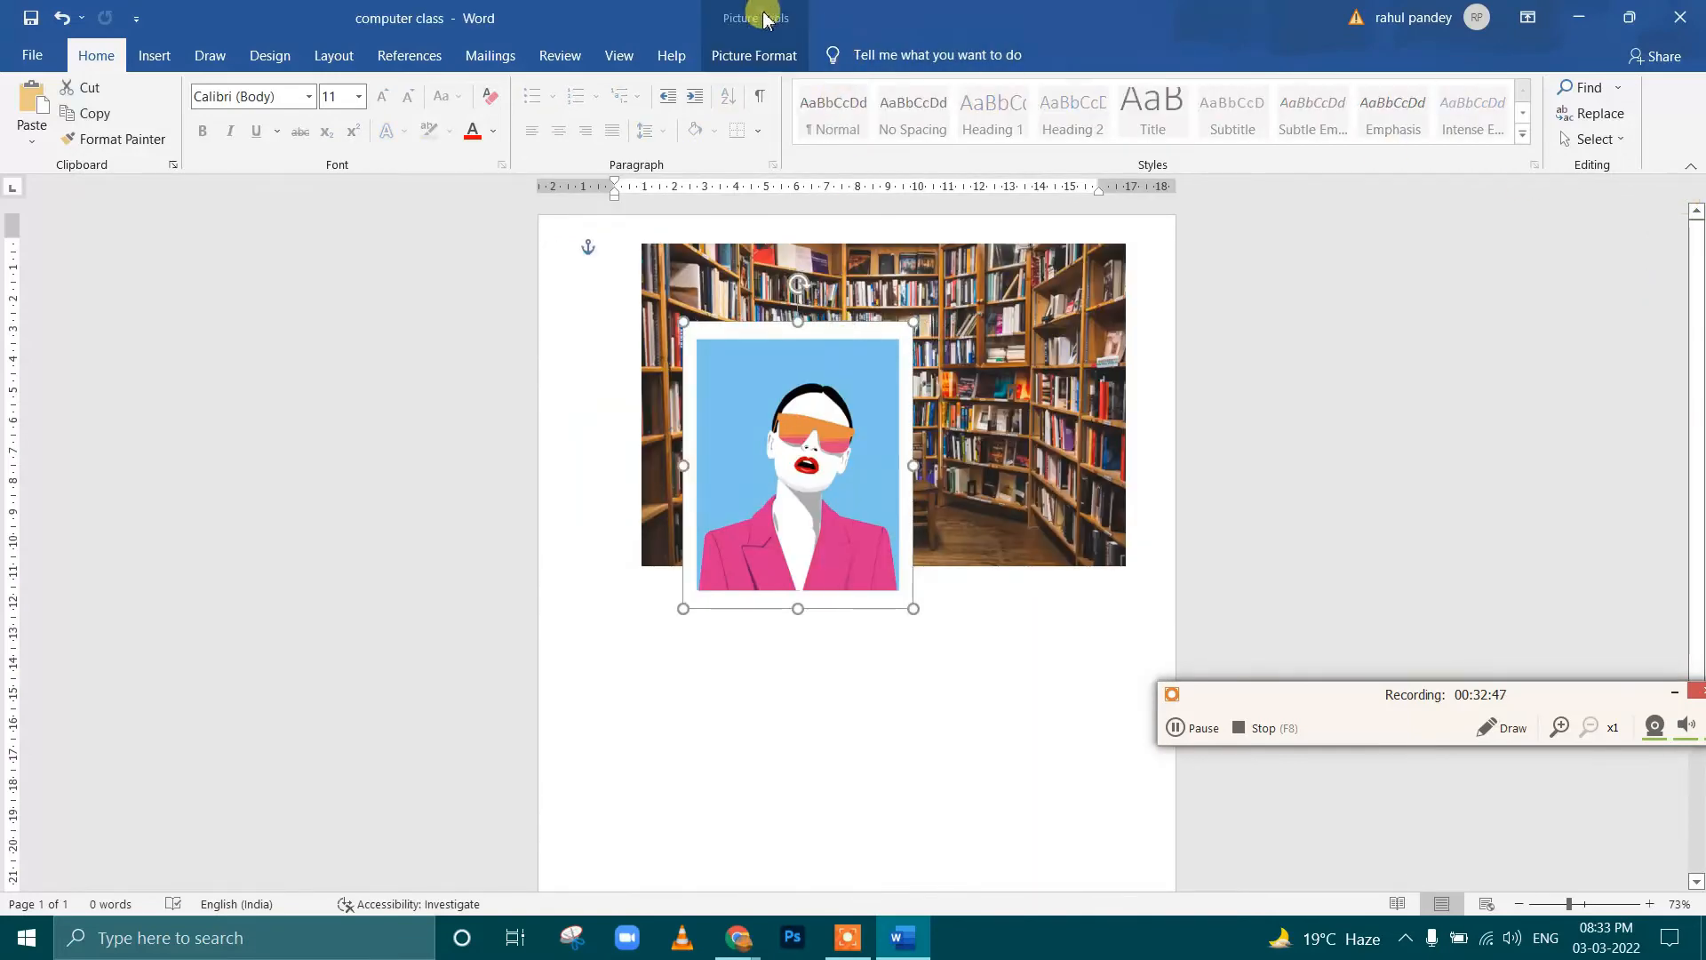
left_click(765, 20)
left_click(1334, 141)
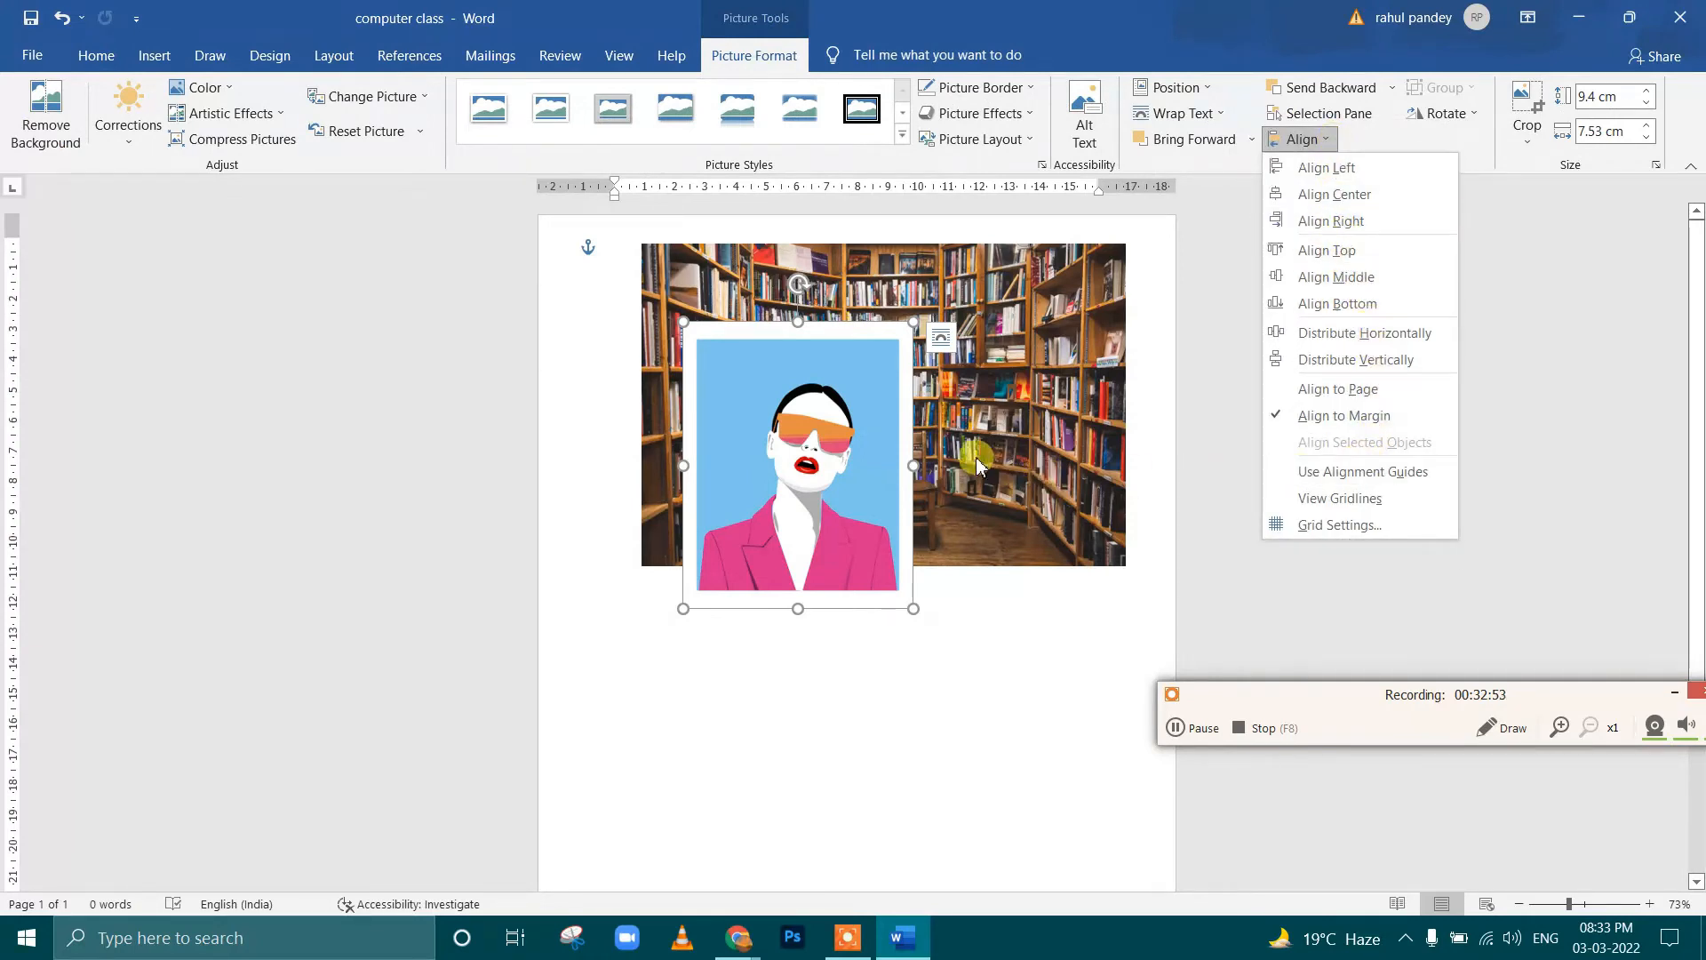
left_click(815, 478)
left_click_drag(993, 370, 962, 446)
mouse_move(853, 441)
left_mouse_down()
mouse_move(878, 412)
mouse_move(856, 466)
left_mouse_up()
Flip the art picture horizontally and move it to the right over the library picture
left_click(1476, 115)
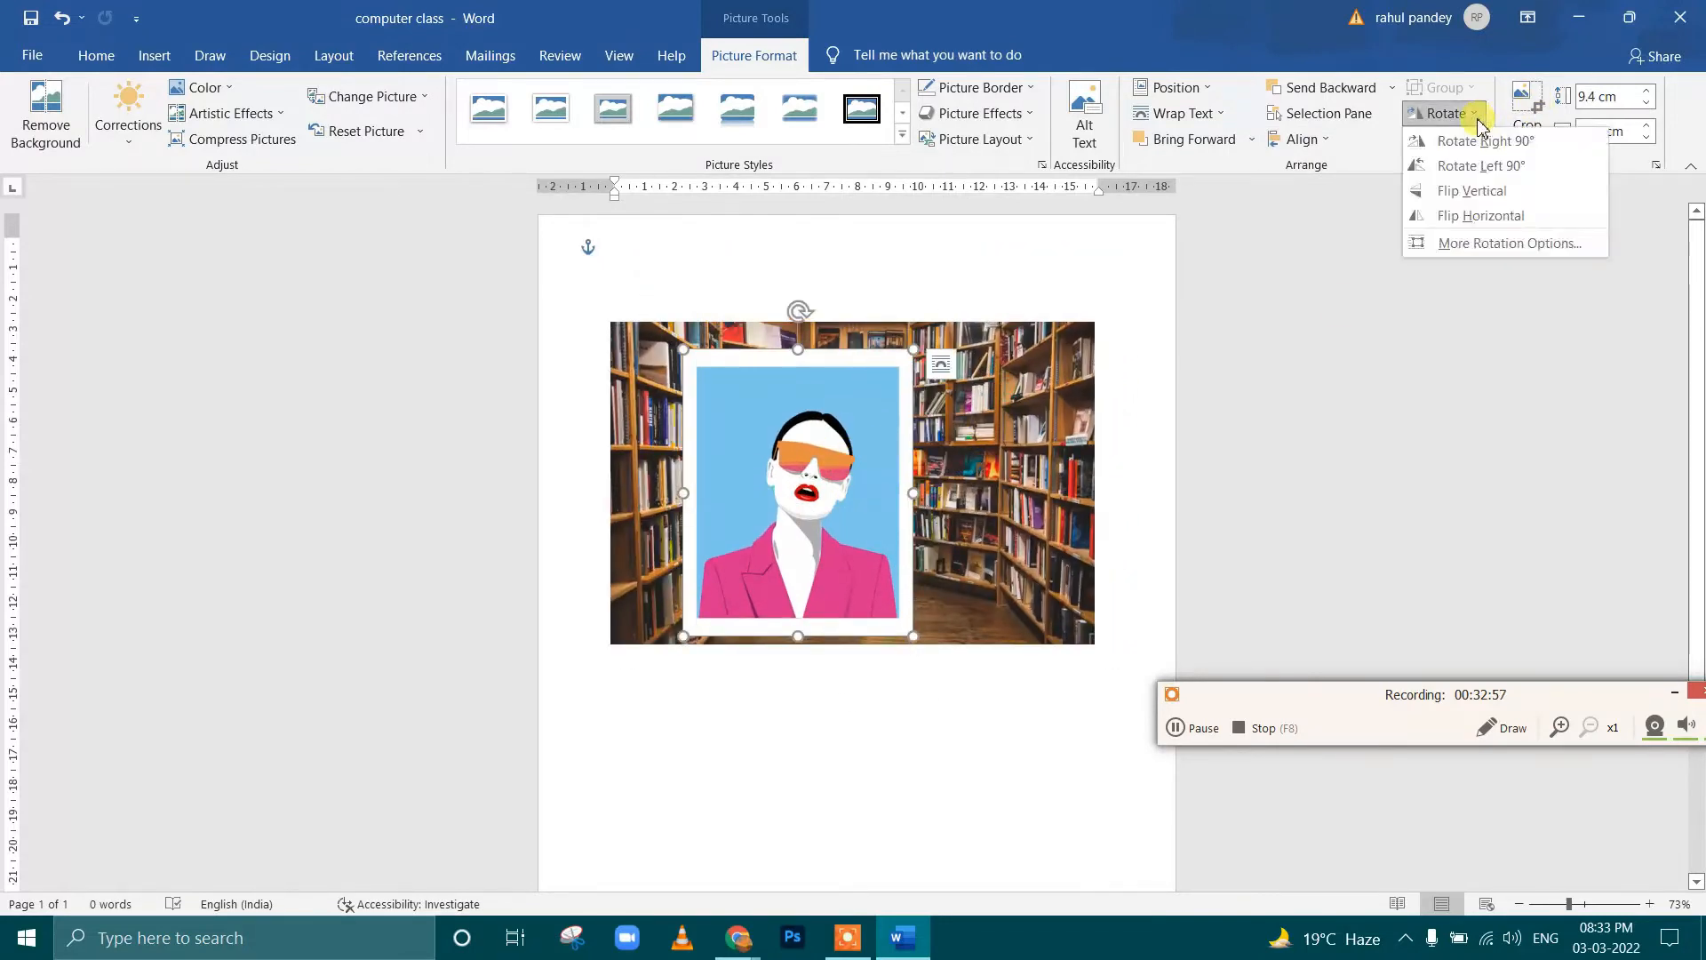
left_click(1480, 216)
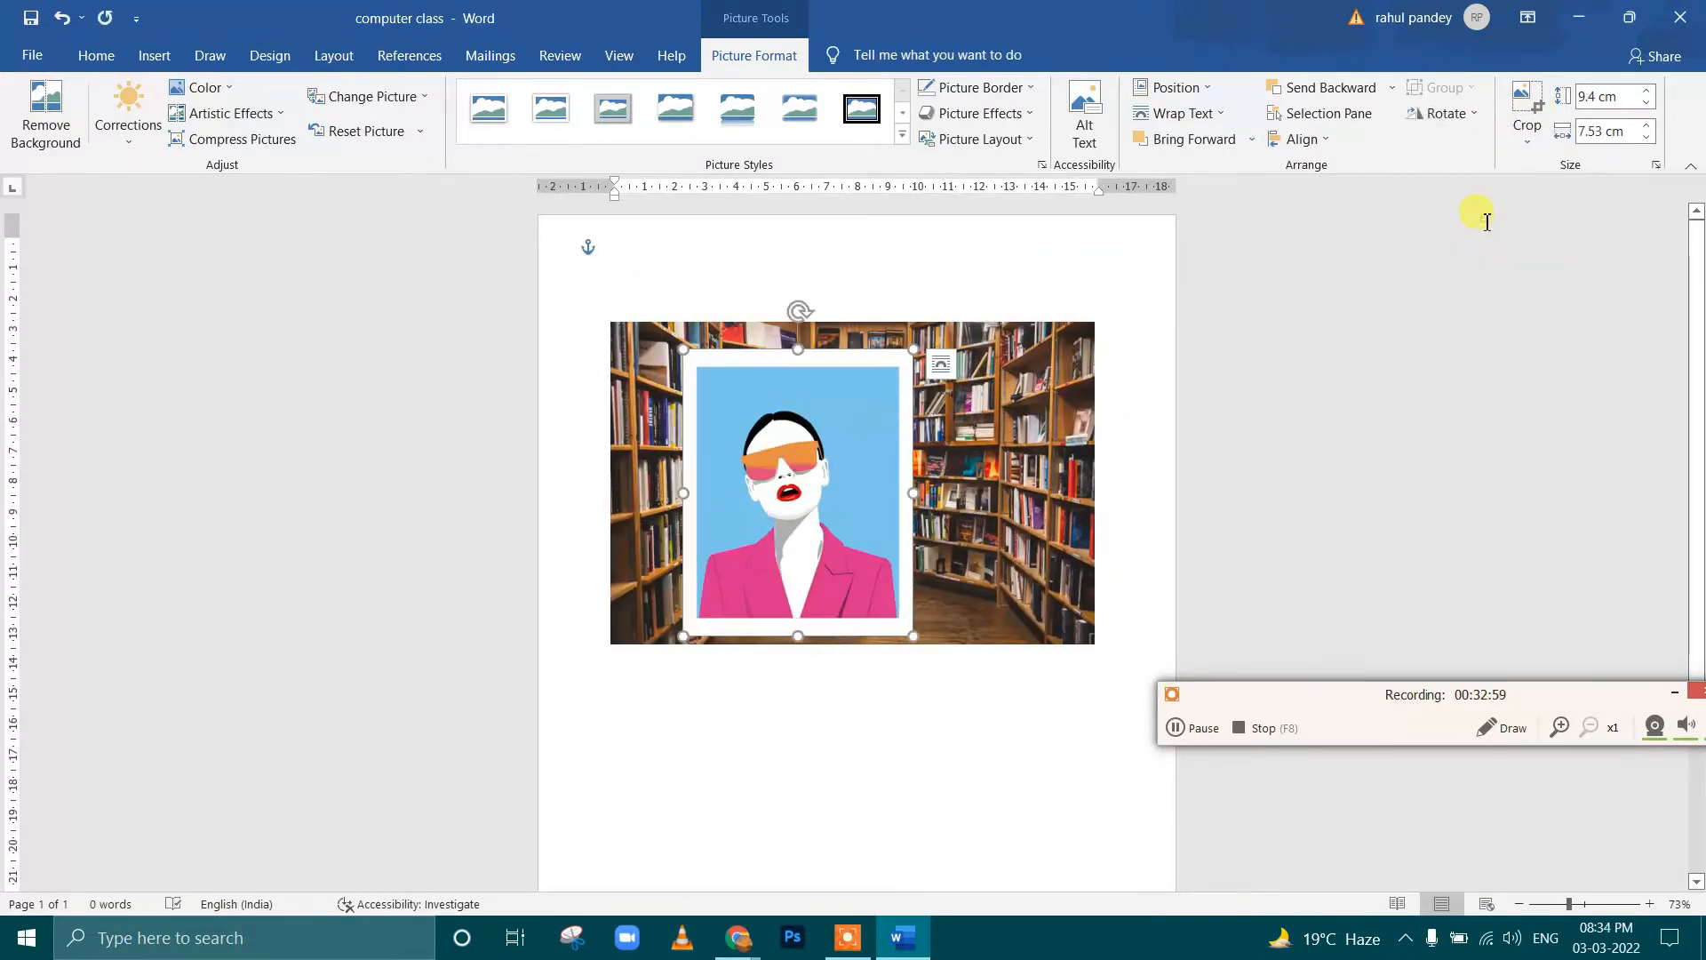
left_click_drag(851, 477, 927, 477)
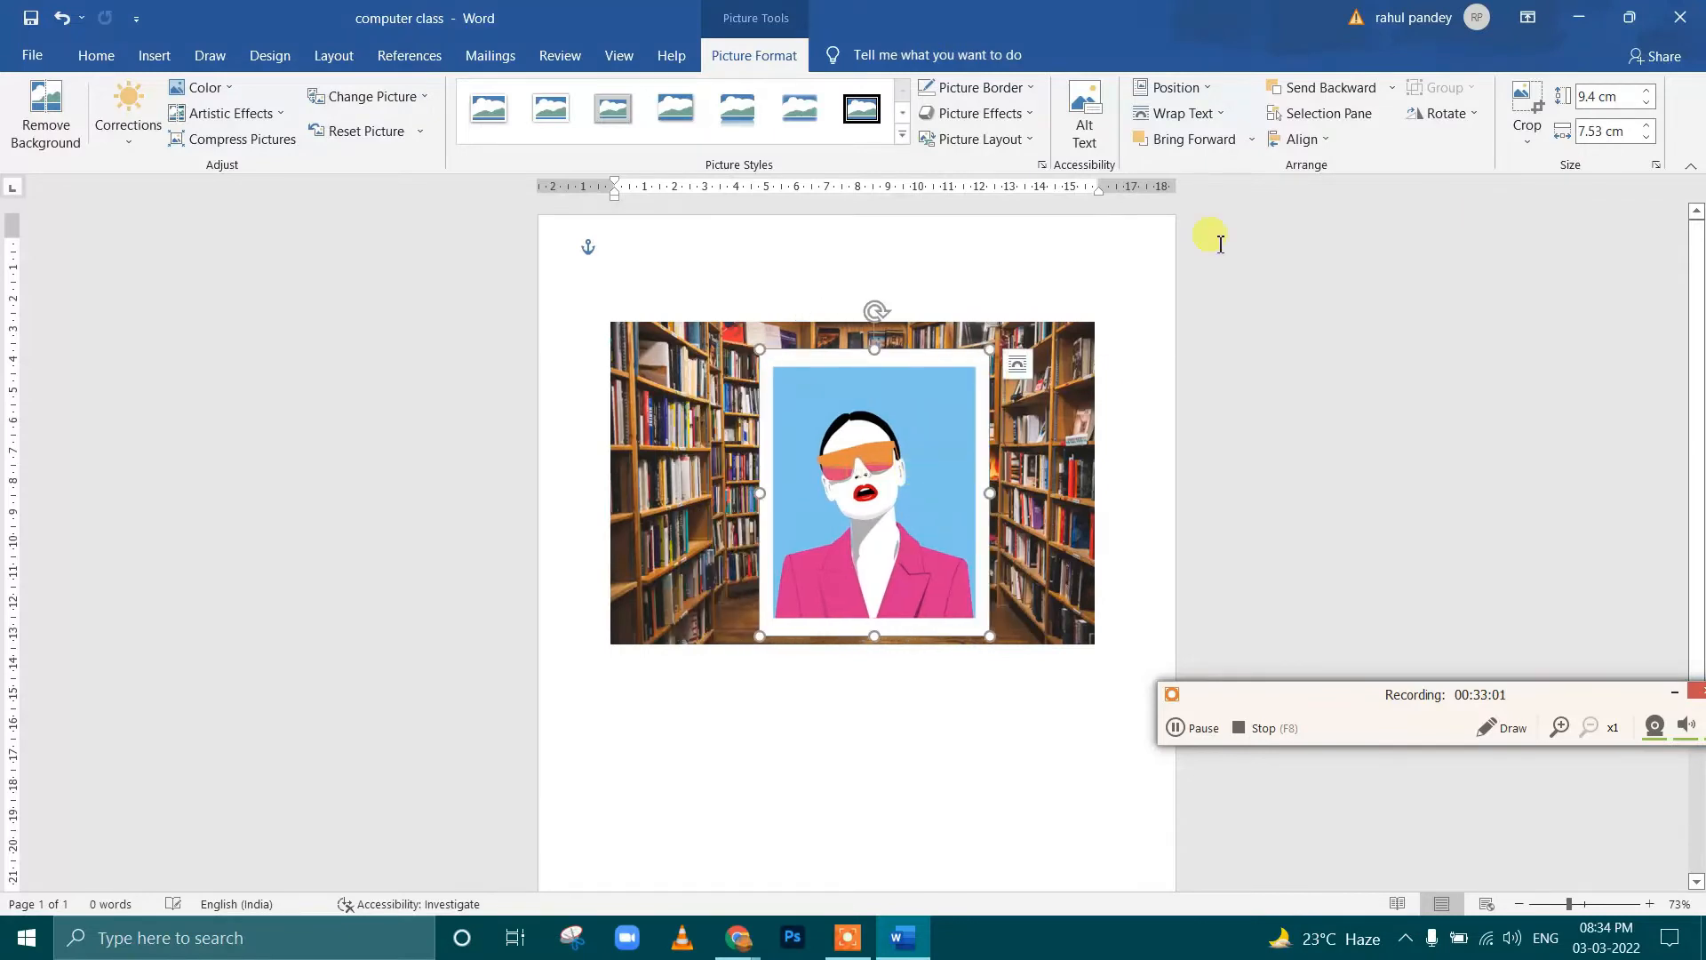
Crop the top and bottom of the art picture to a height of about 4.96 cm
left_click(1446, 114)
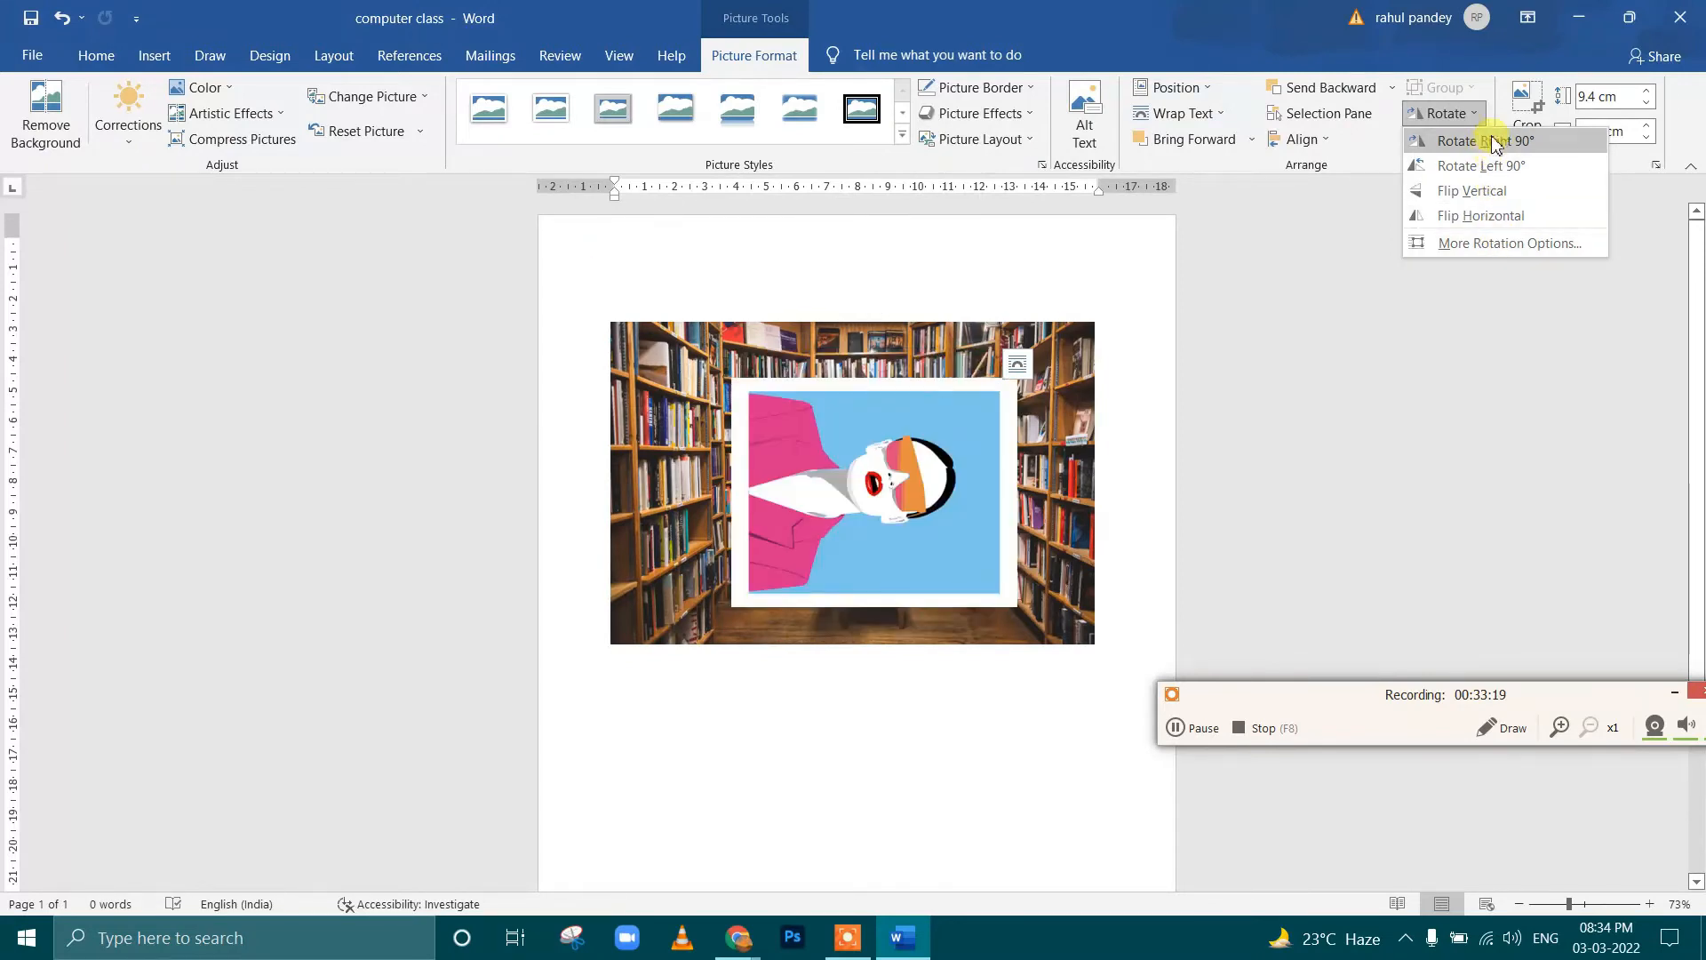
left_click(1525, 108)
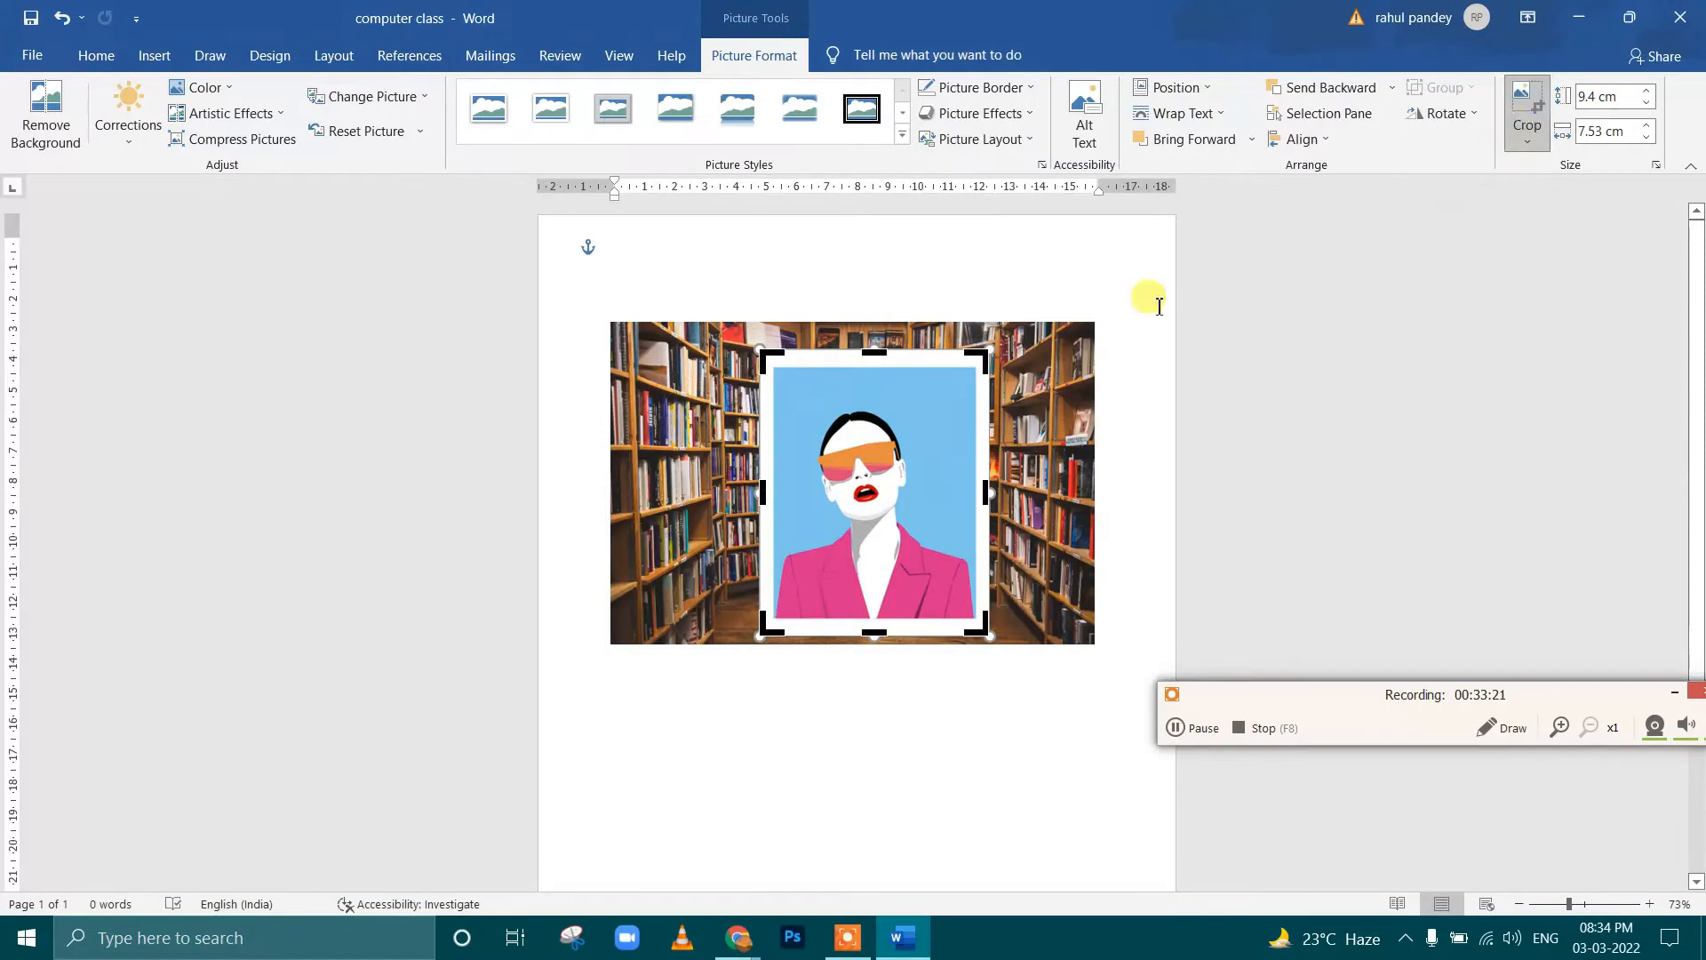
left_click_drag(878, 352, 880, 396)
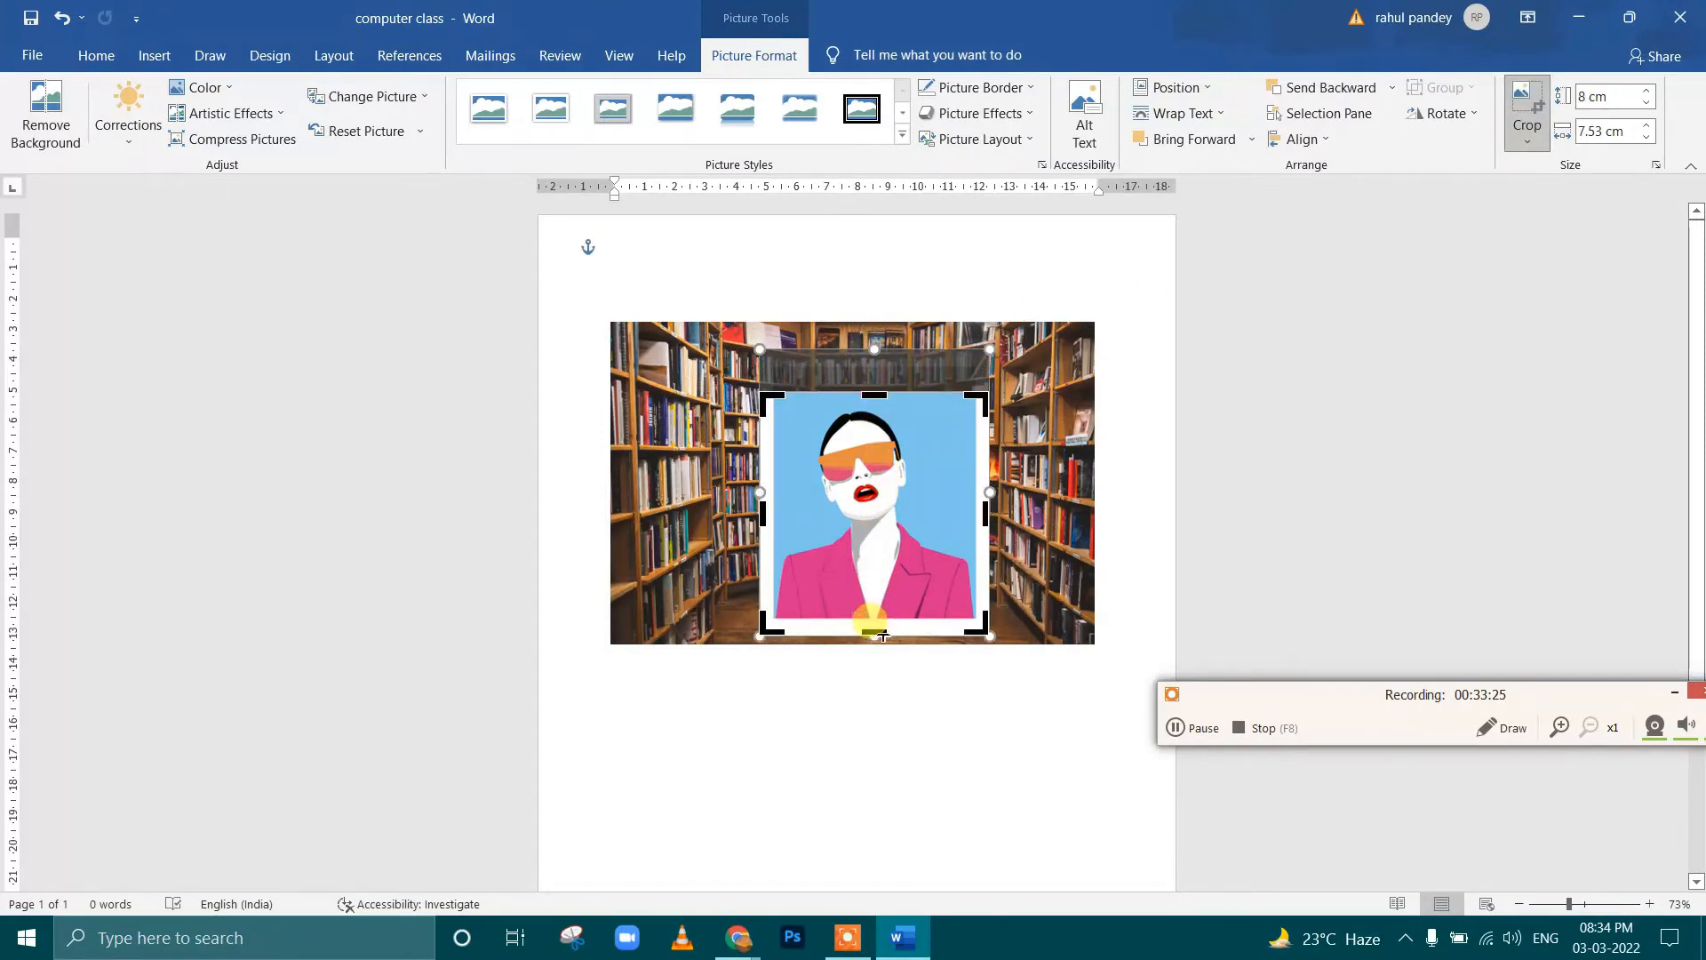
left_click_drag(883, 635, 907, 551)
left_click(1527, 105)
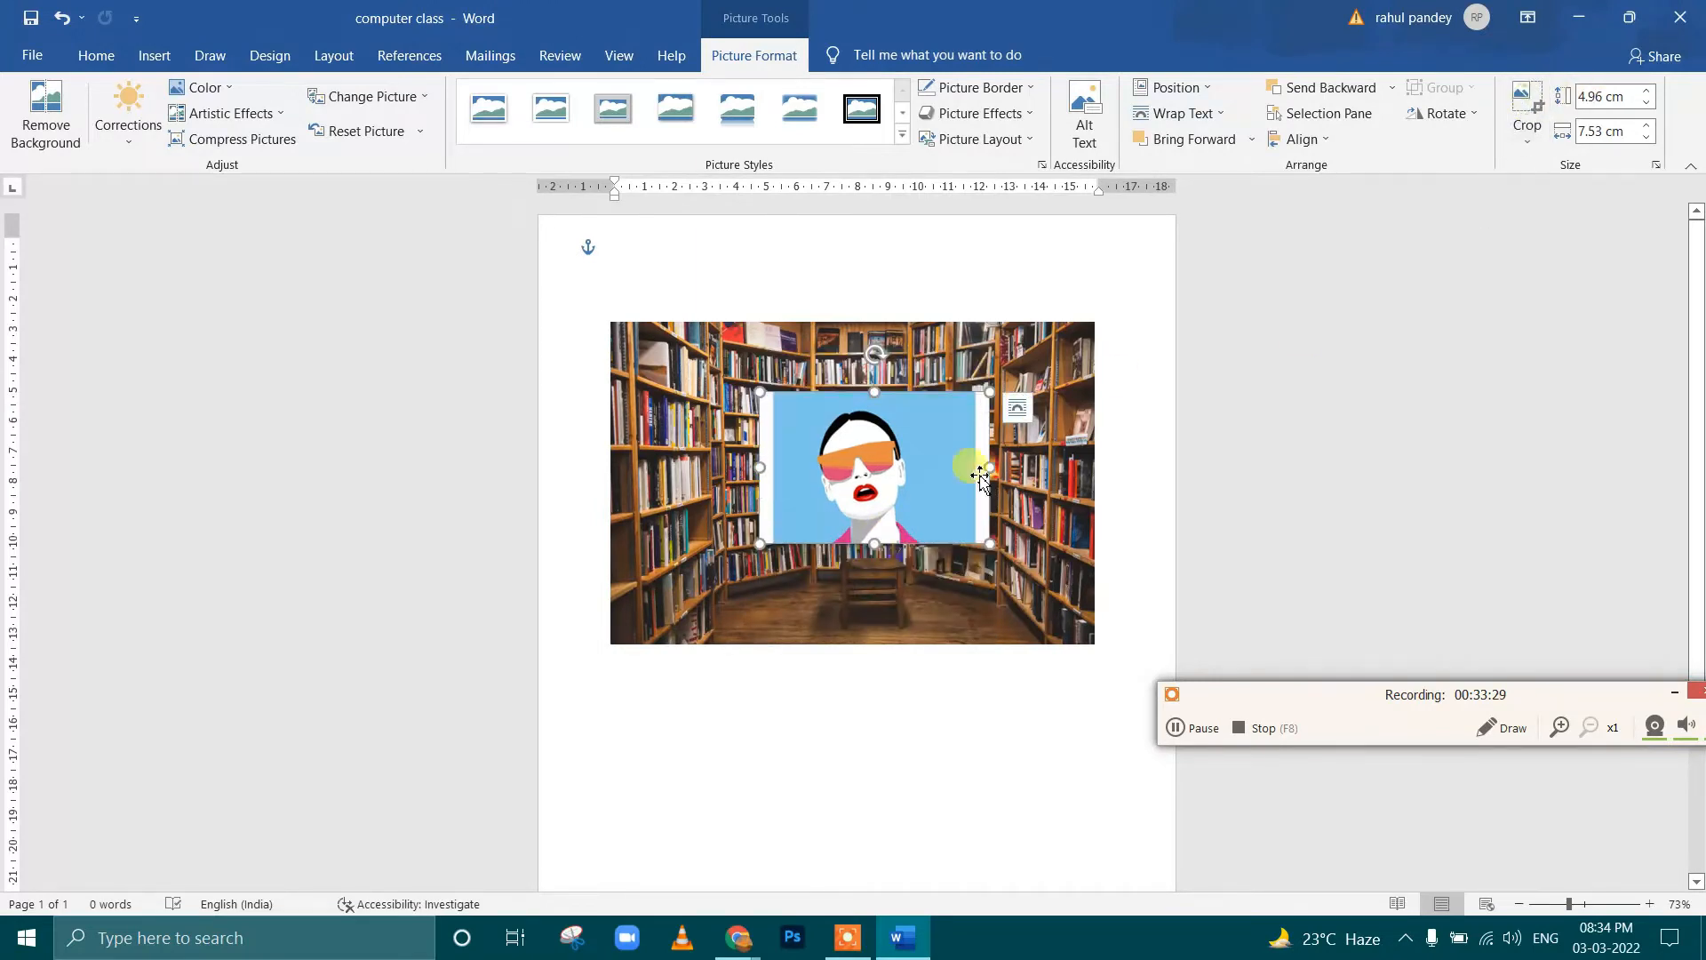
Move the cropped art picture slightly and delete the library picture behind it
mouse_move(917, 487)
left_mouse_down()
mouse_move(912, 571)
mouse_move(882, 572)
mouse_move(862, 495)
mouse_move(901, 469)
left_mouse_up()
left_click(962, 407)
key("Delete")
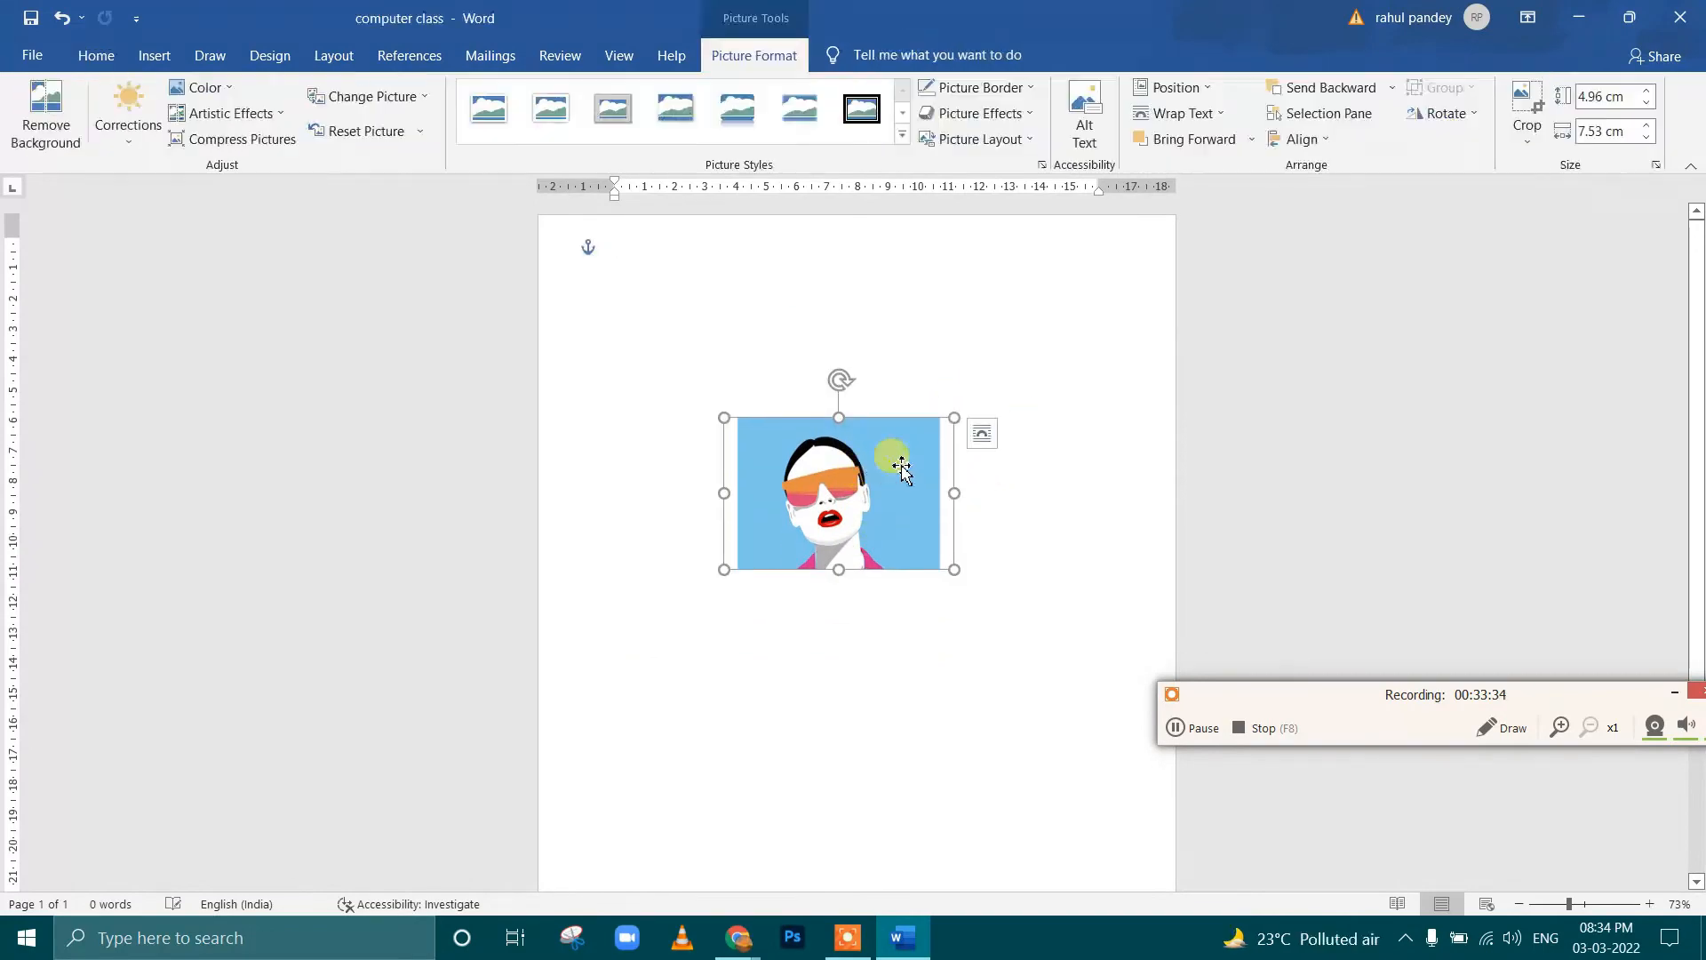
Try a heart-shaped crop on the art picture stretched to about 5.55 cm high, and reset the picture
left_click(1525, 134)
mouse_move(1551, 198)
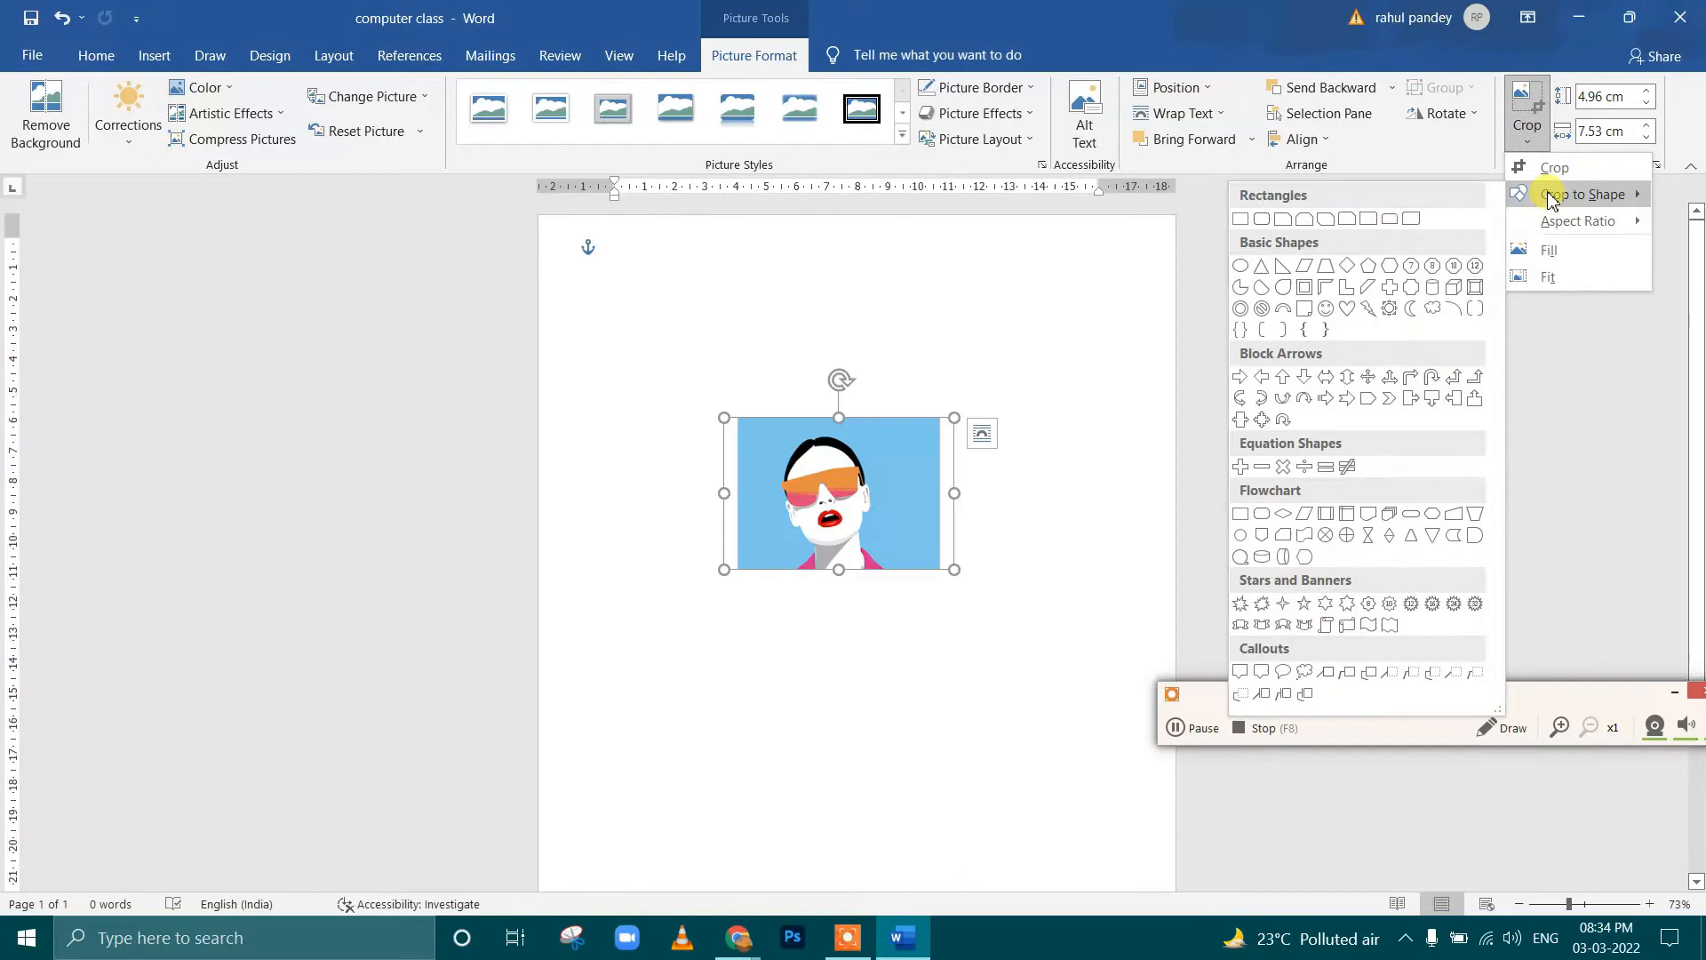
left_click(1348, 309)
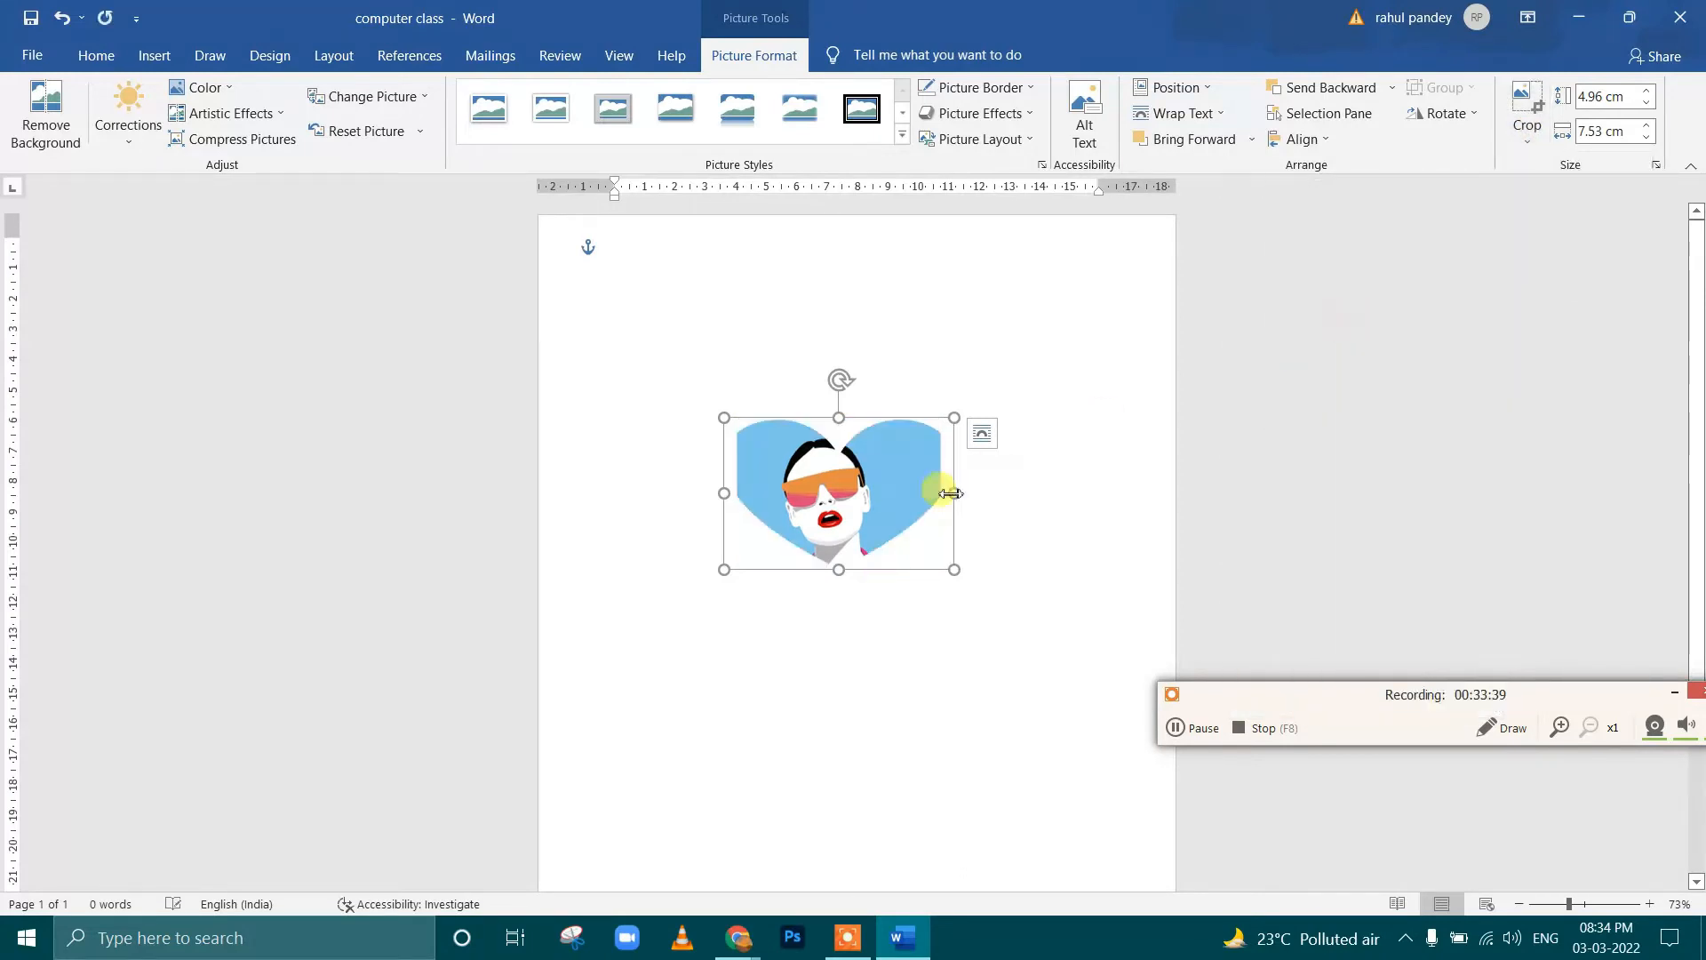
mouse_move(840, 569)
left_mouse_down()
mouse_move(834, 638)
mouse_move(838, 588)
left_mouse_up()
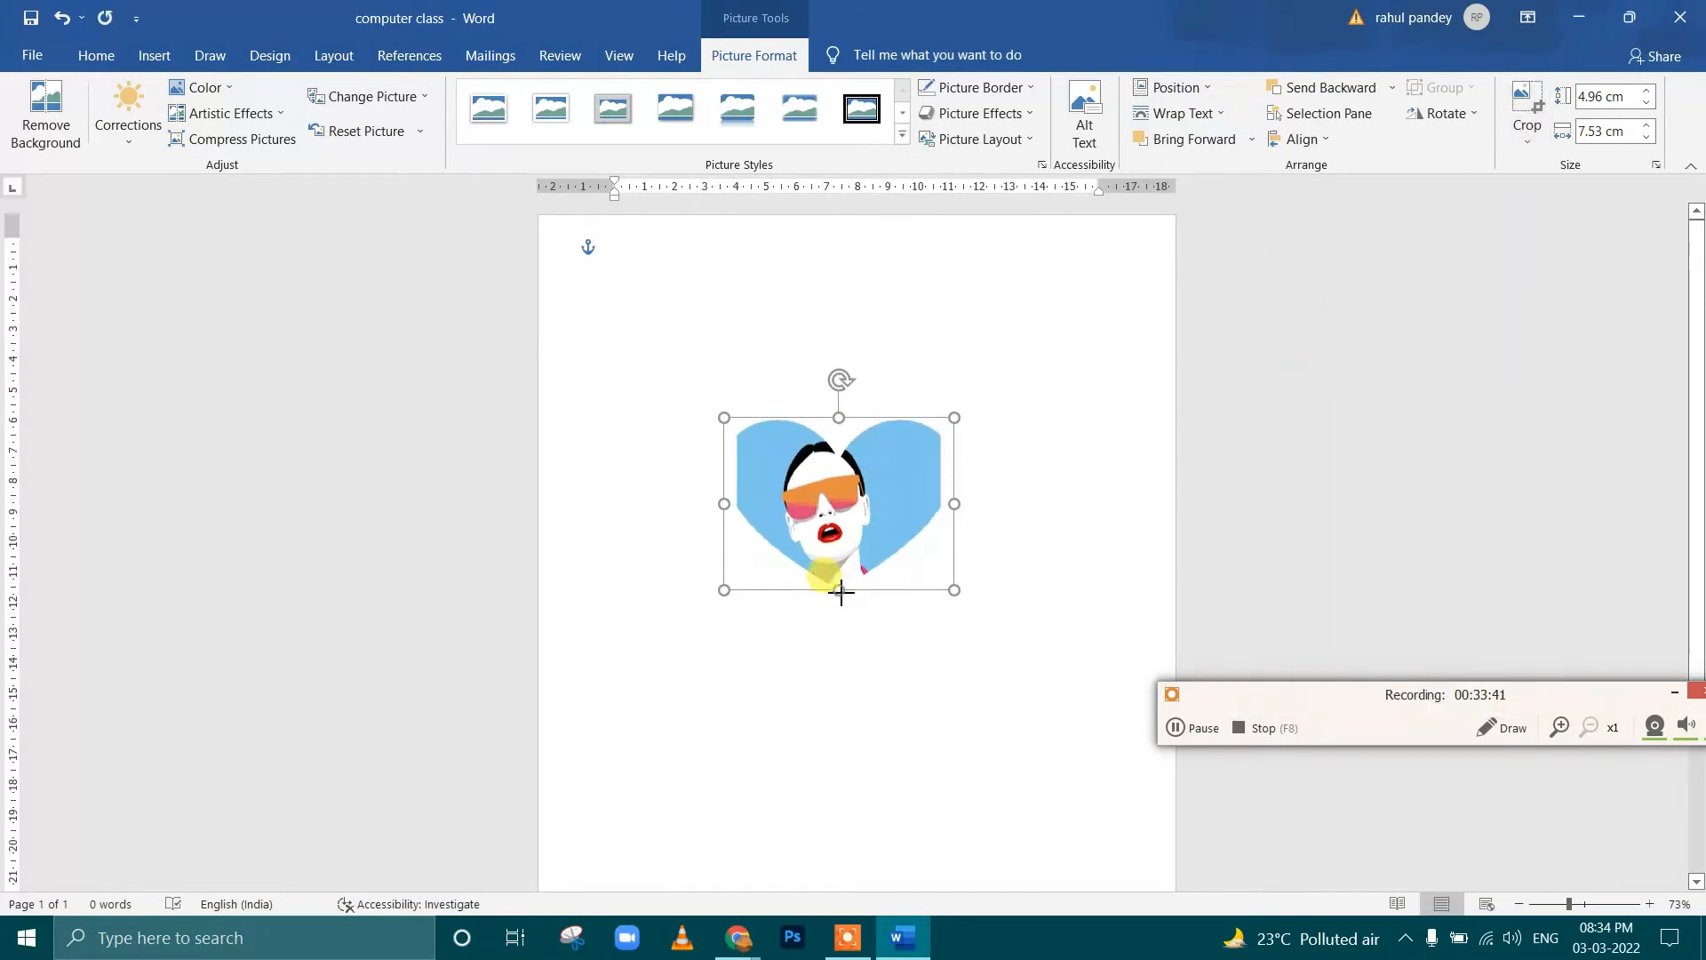
left_click(355, 131)
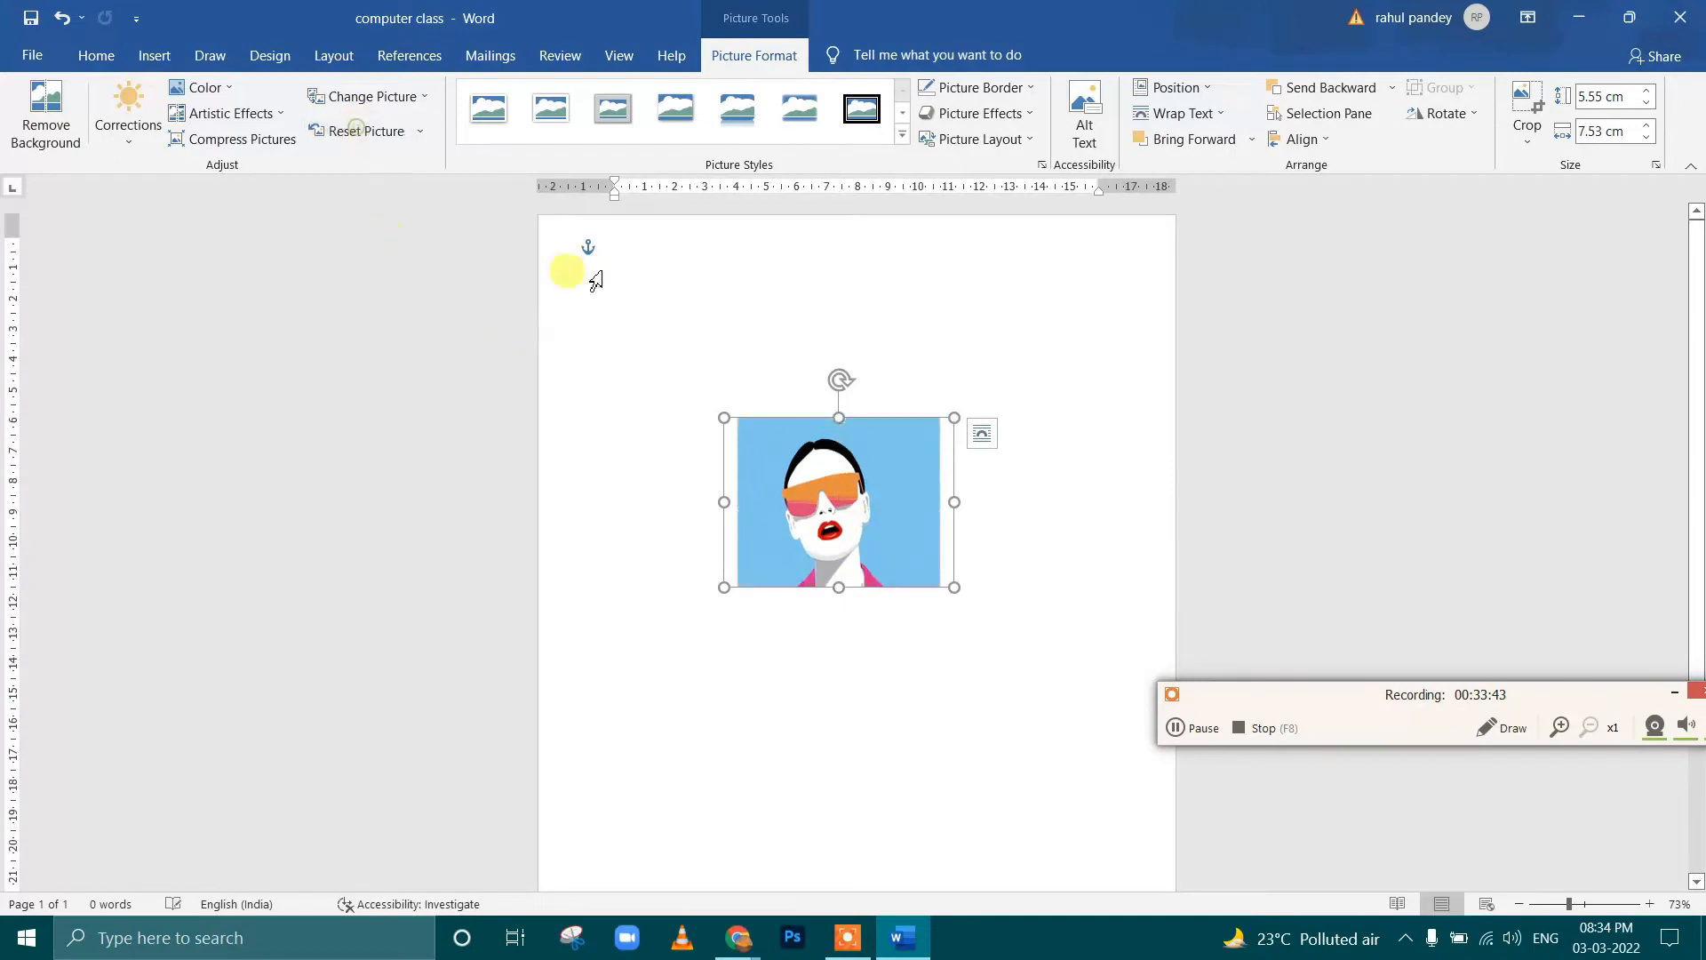
Extend the crop area of the art picture upward and downward to a height of about 9.02 cm
left_click(1441, 116)
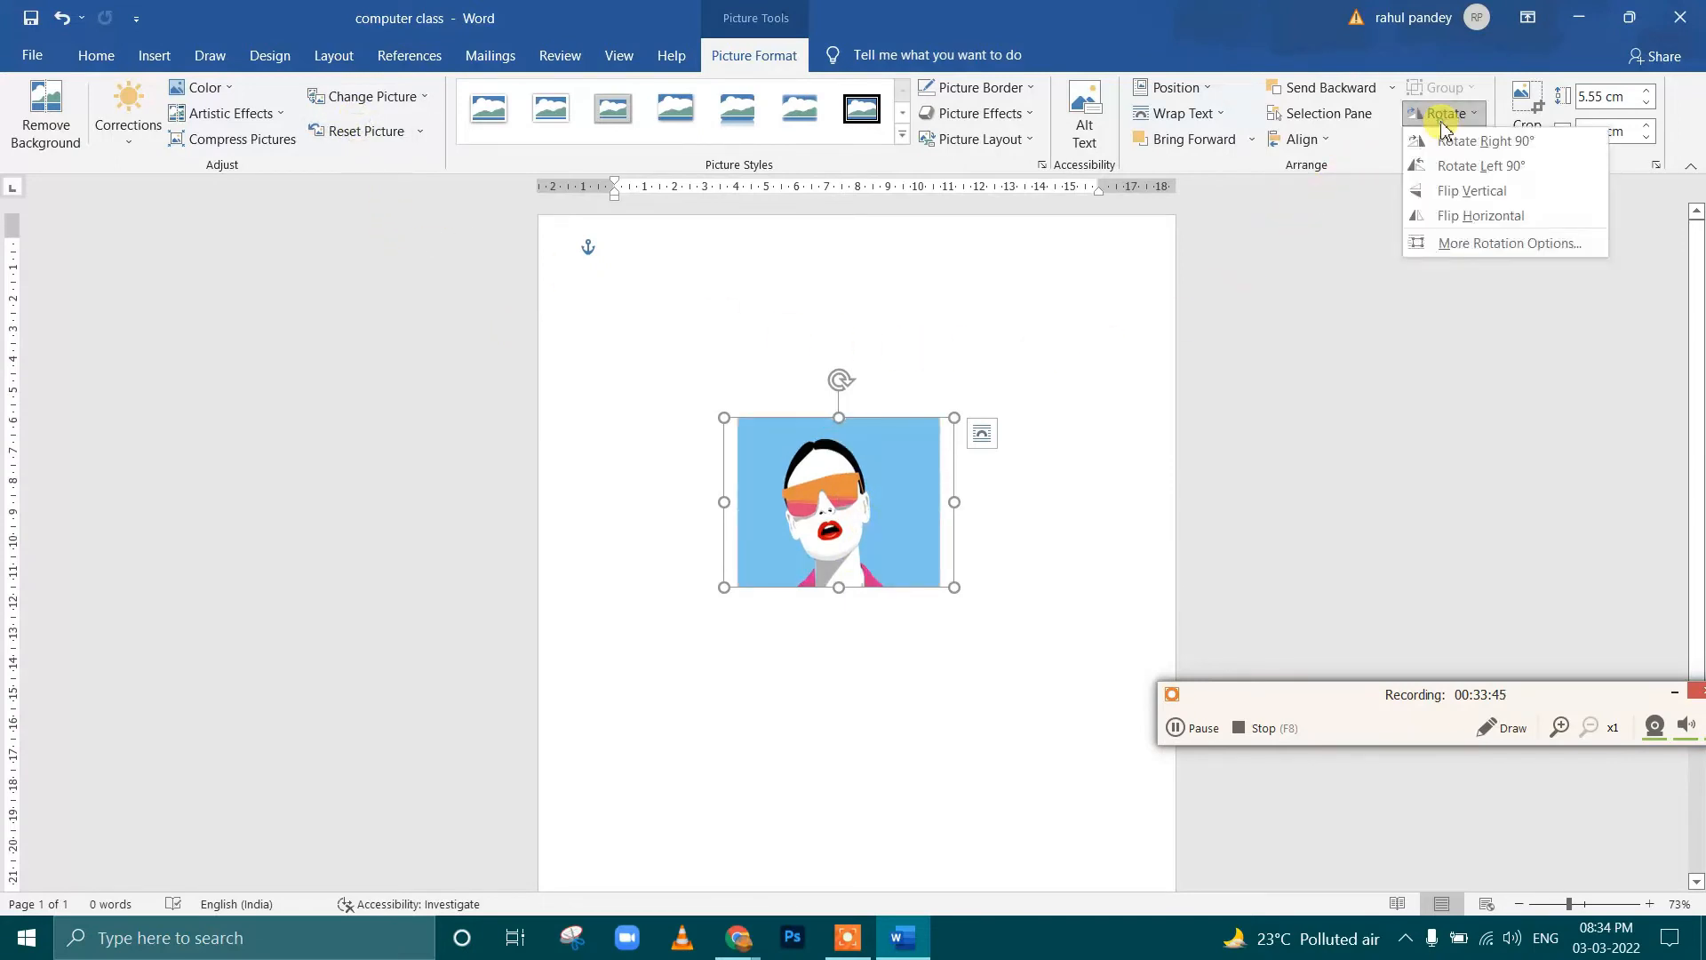
left_click(1521, 102)
left_click(1532, 142)
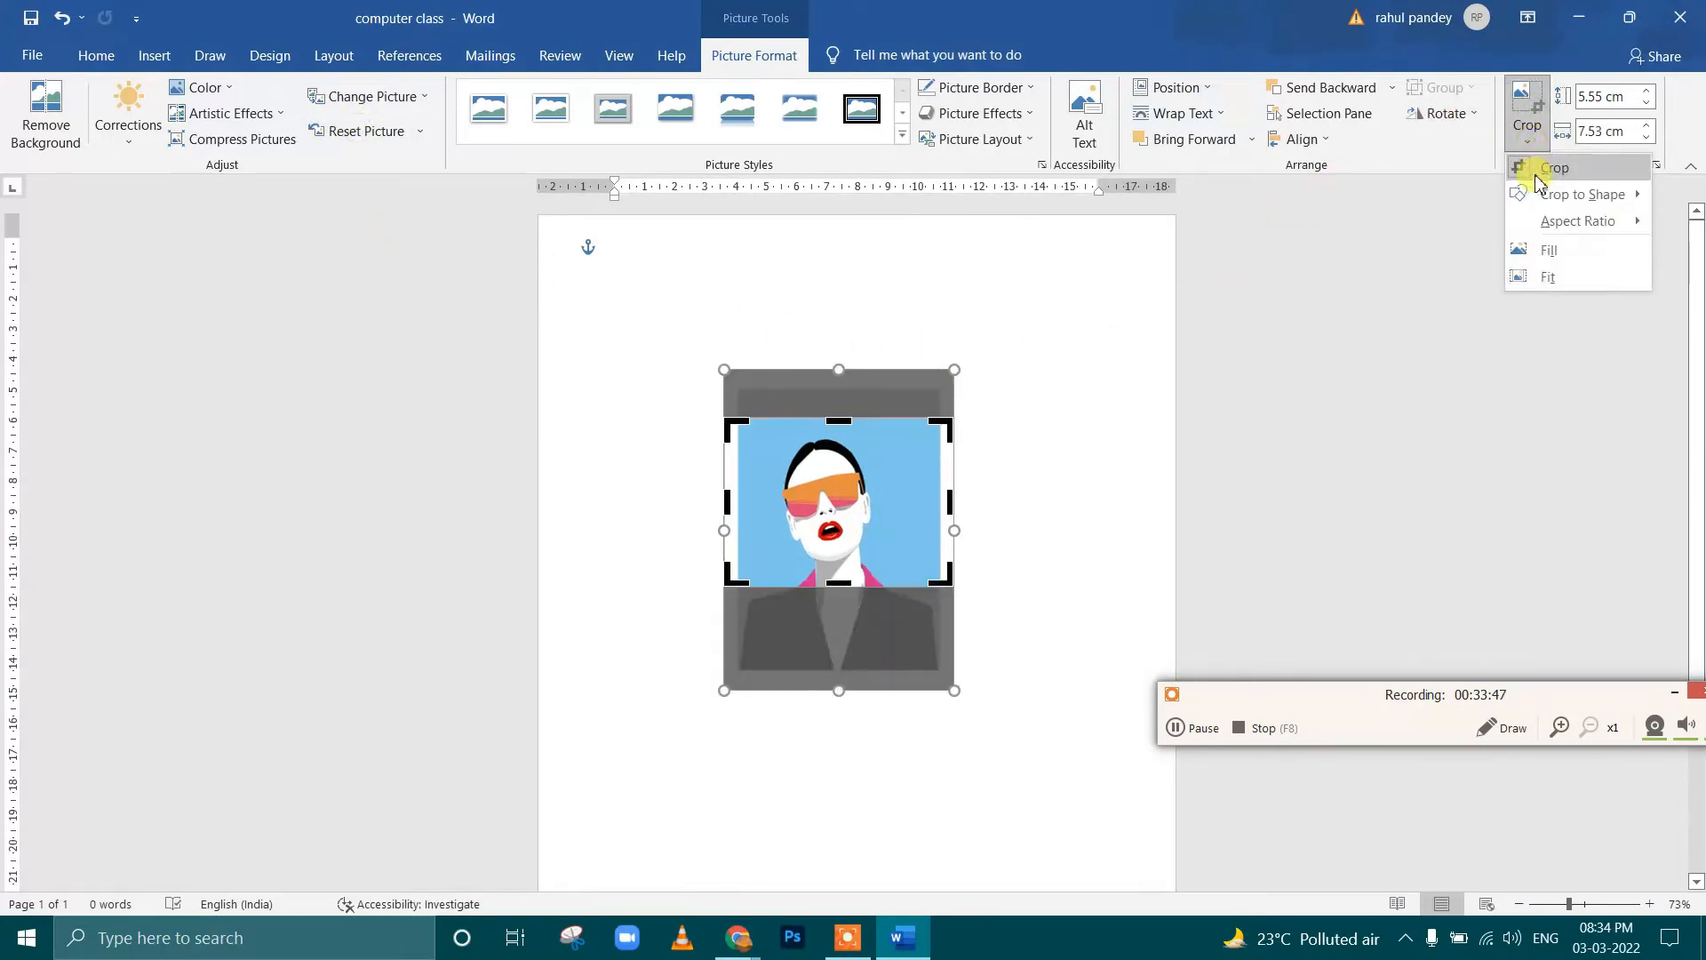
left_click(841, 428)
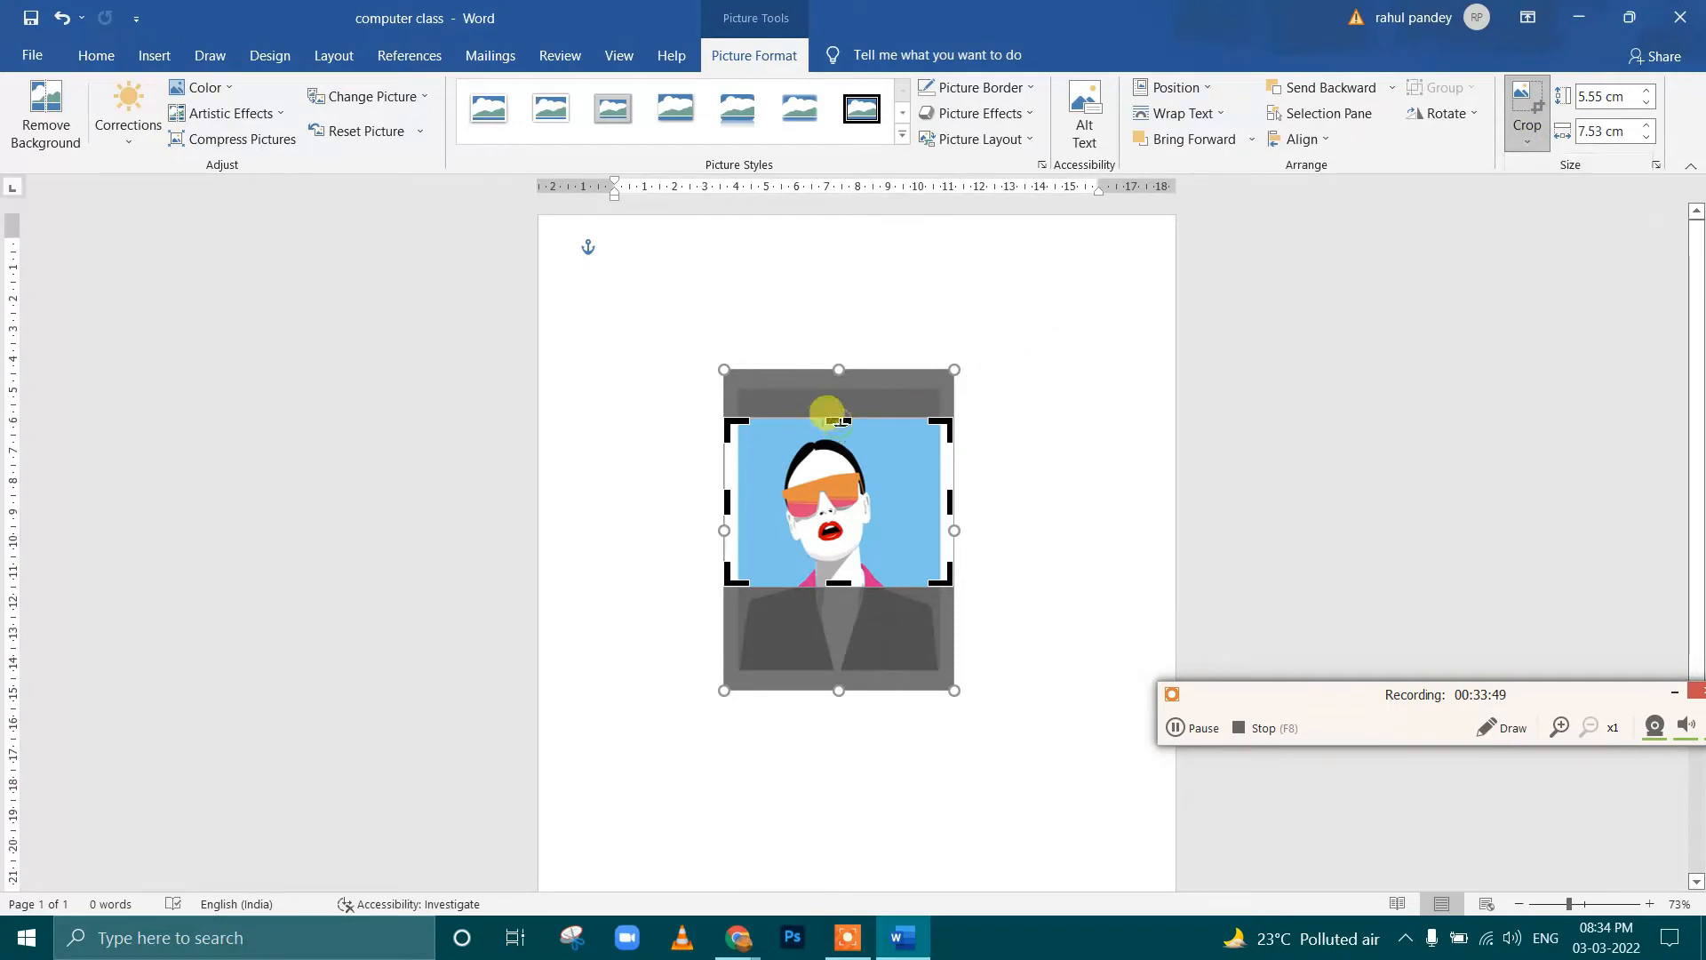
left_click_drag(841, 427, 835, 381)
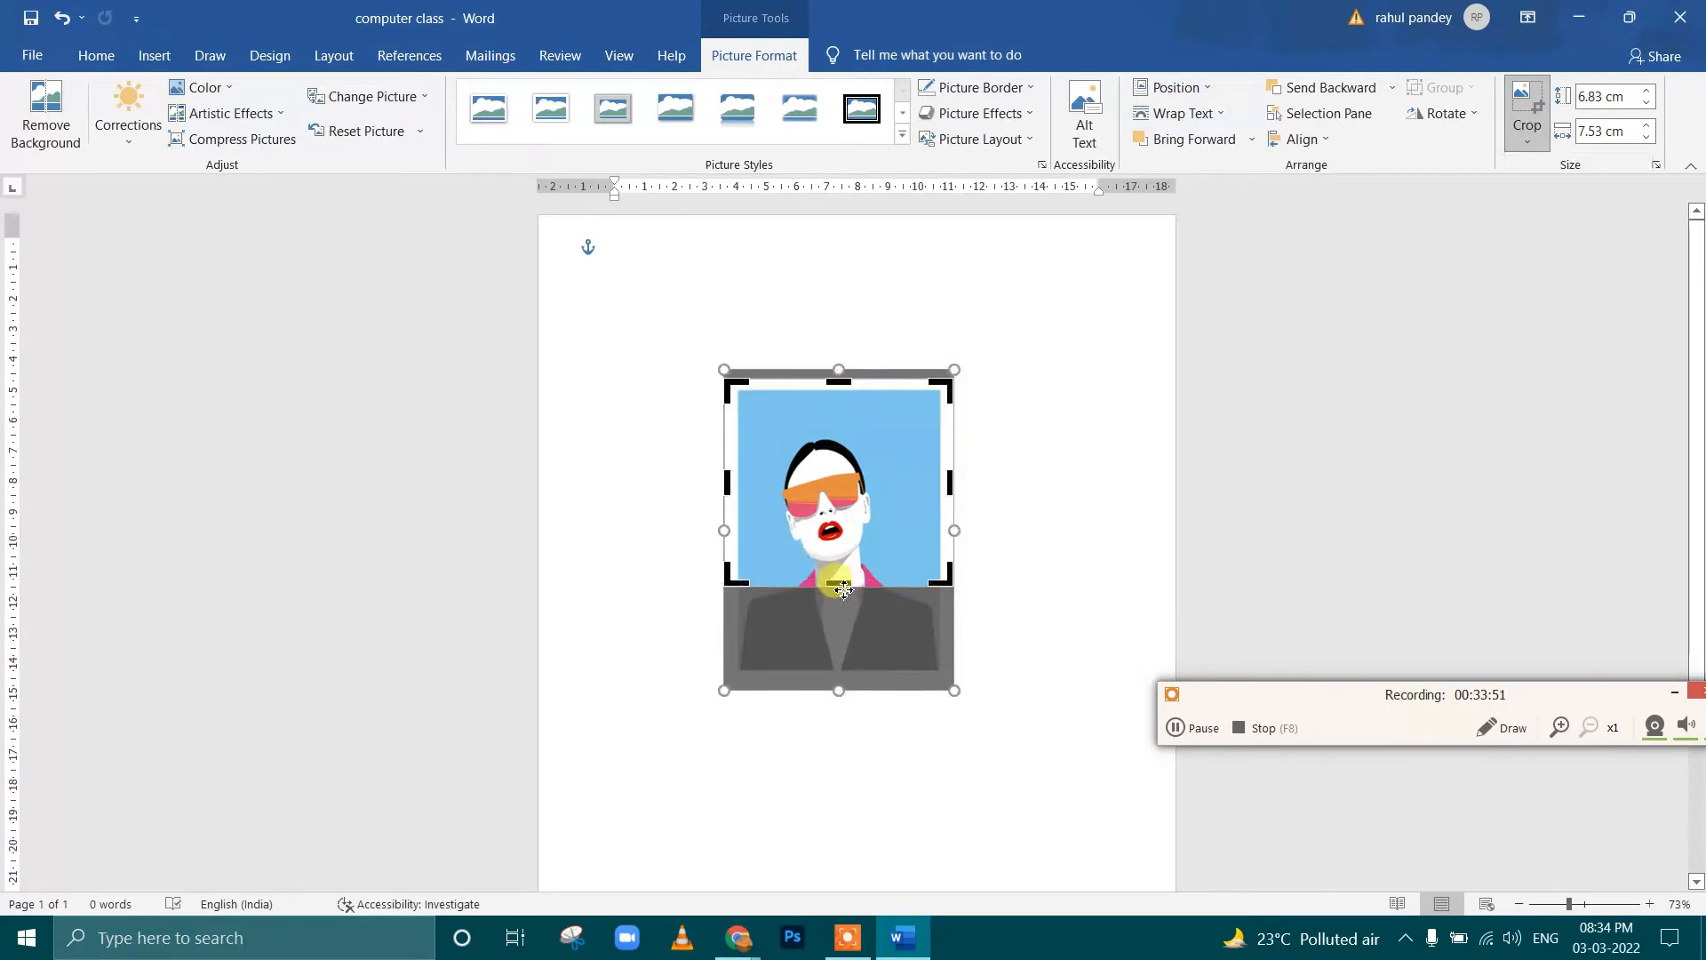
left_click_drag(828, 586, 830, 652)
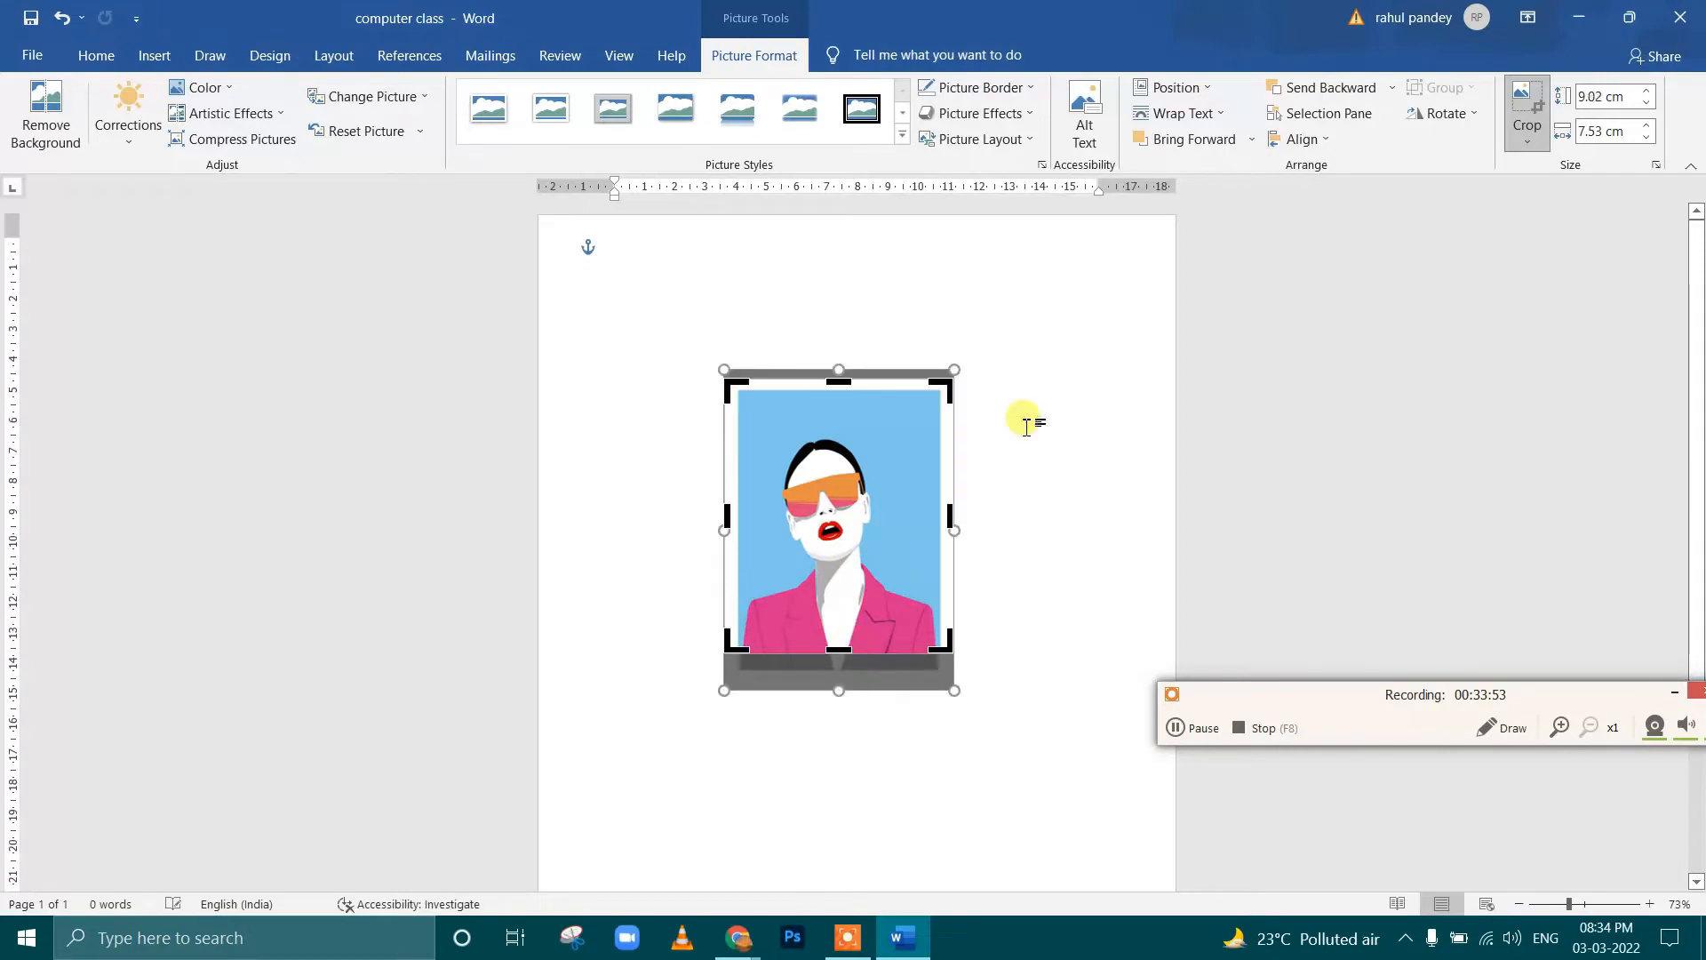
Crop the art picture to an isosceles triangle shape and shift it slightly on the page
left_click(1526, 139)
mouse_move(1582, 194)
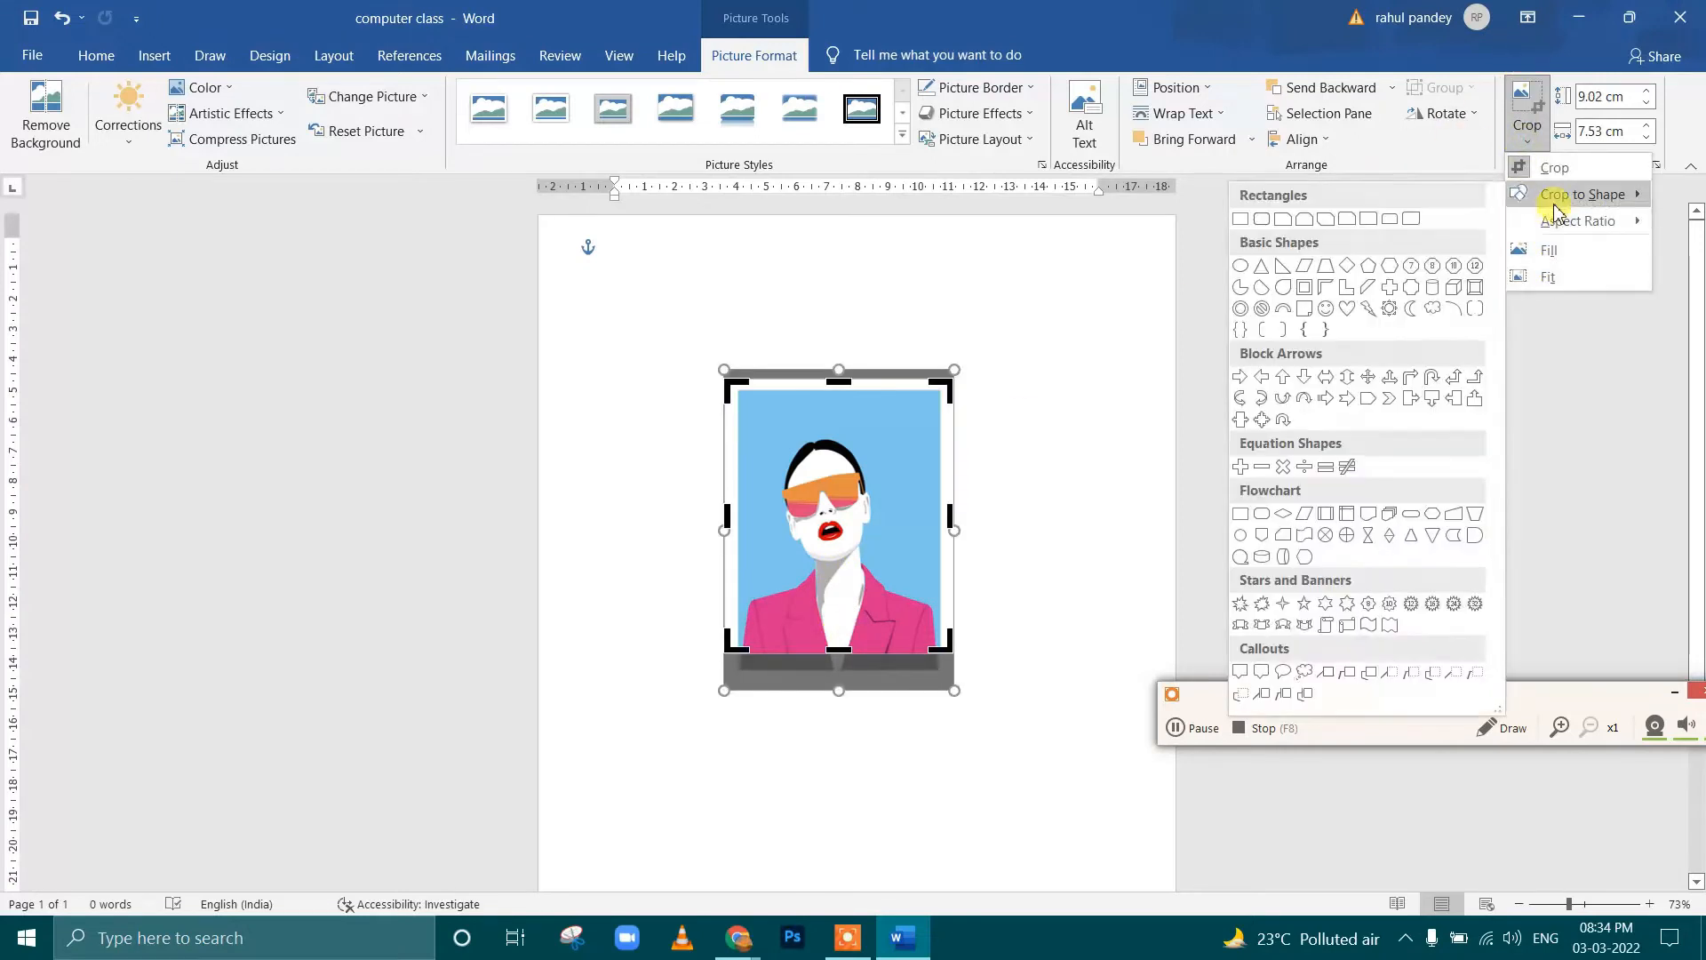
left_click(1266, 267)
left_click_drag(858, 493, 838, 502)
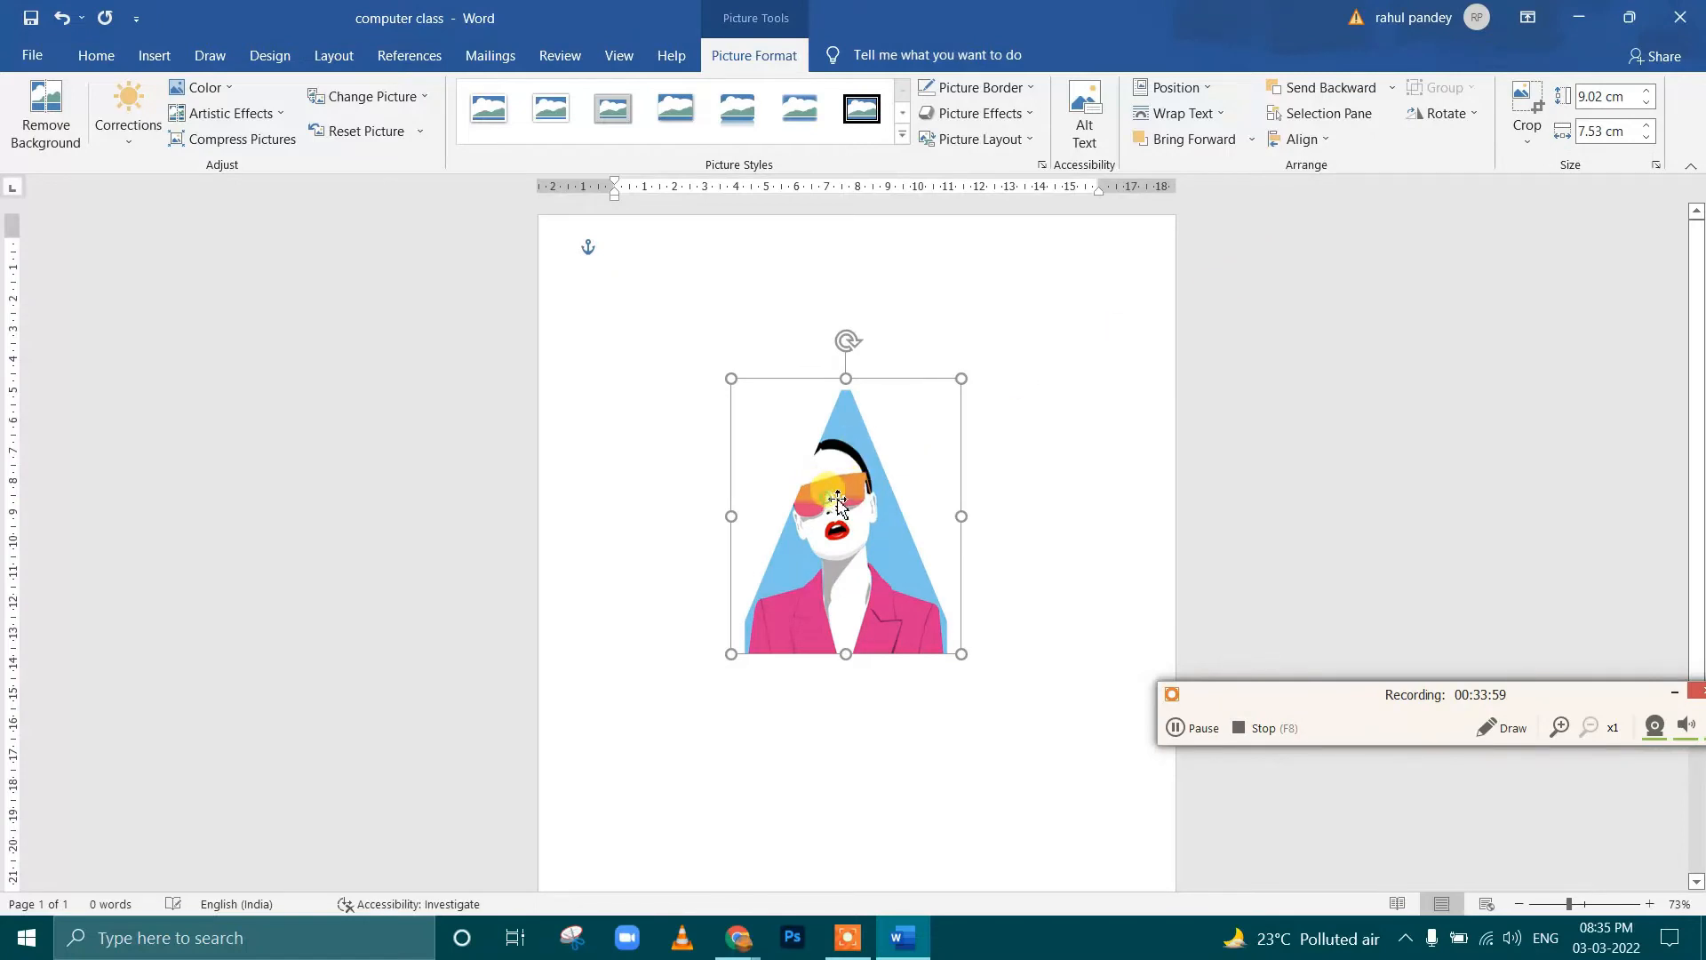
mouse_move(862, 511)
left_mouse_down()
mouse_move(854, 493)
mouse_move(869, 555)
mouse_move(871, 532)
left_mouse_up()
Enlarge and reposition the art picture inside its triangular crop so the face sits within the triangle
left_click(1528, 143)
left_click(1528, 164)
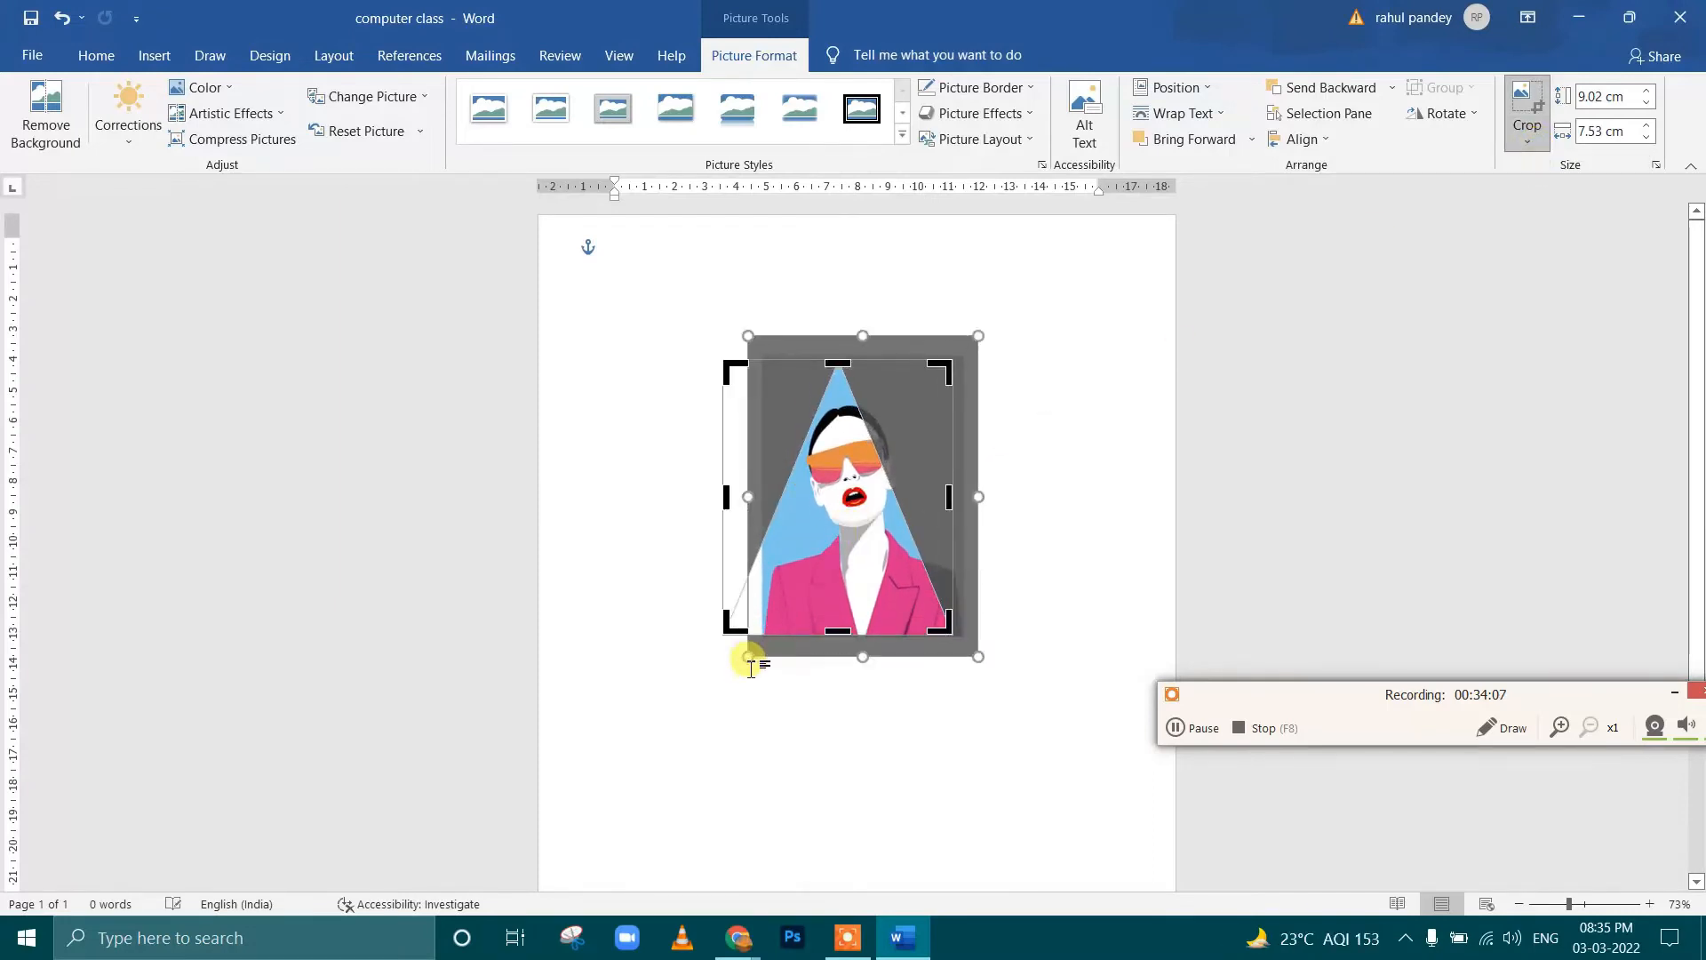
left_click_drag(722, 665, 694, 660)
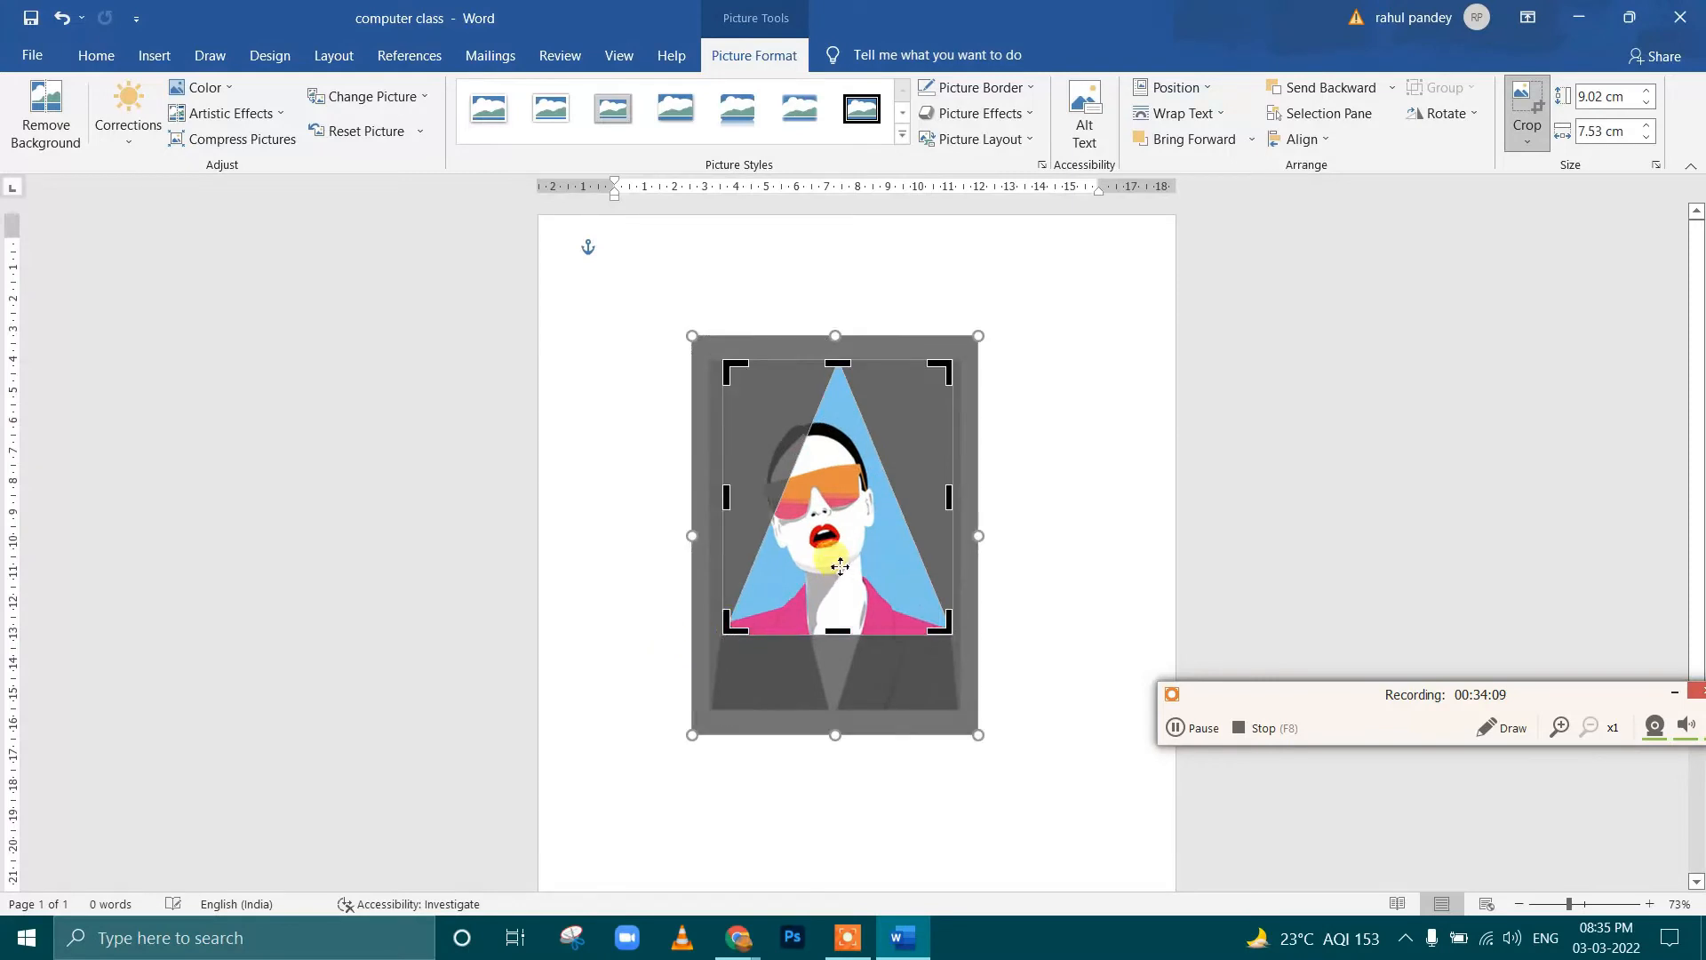
left_click_drag(841, 565, 897, 537)
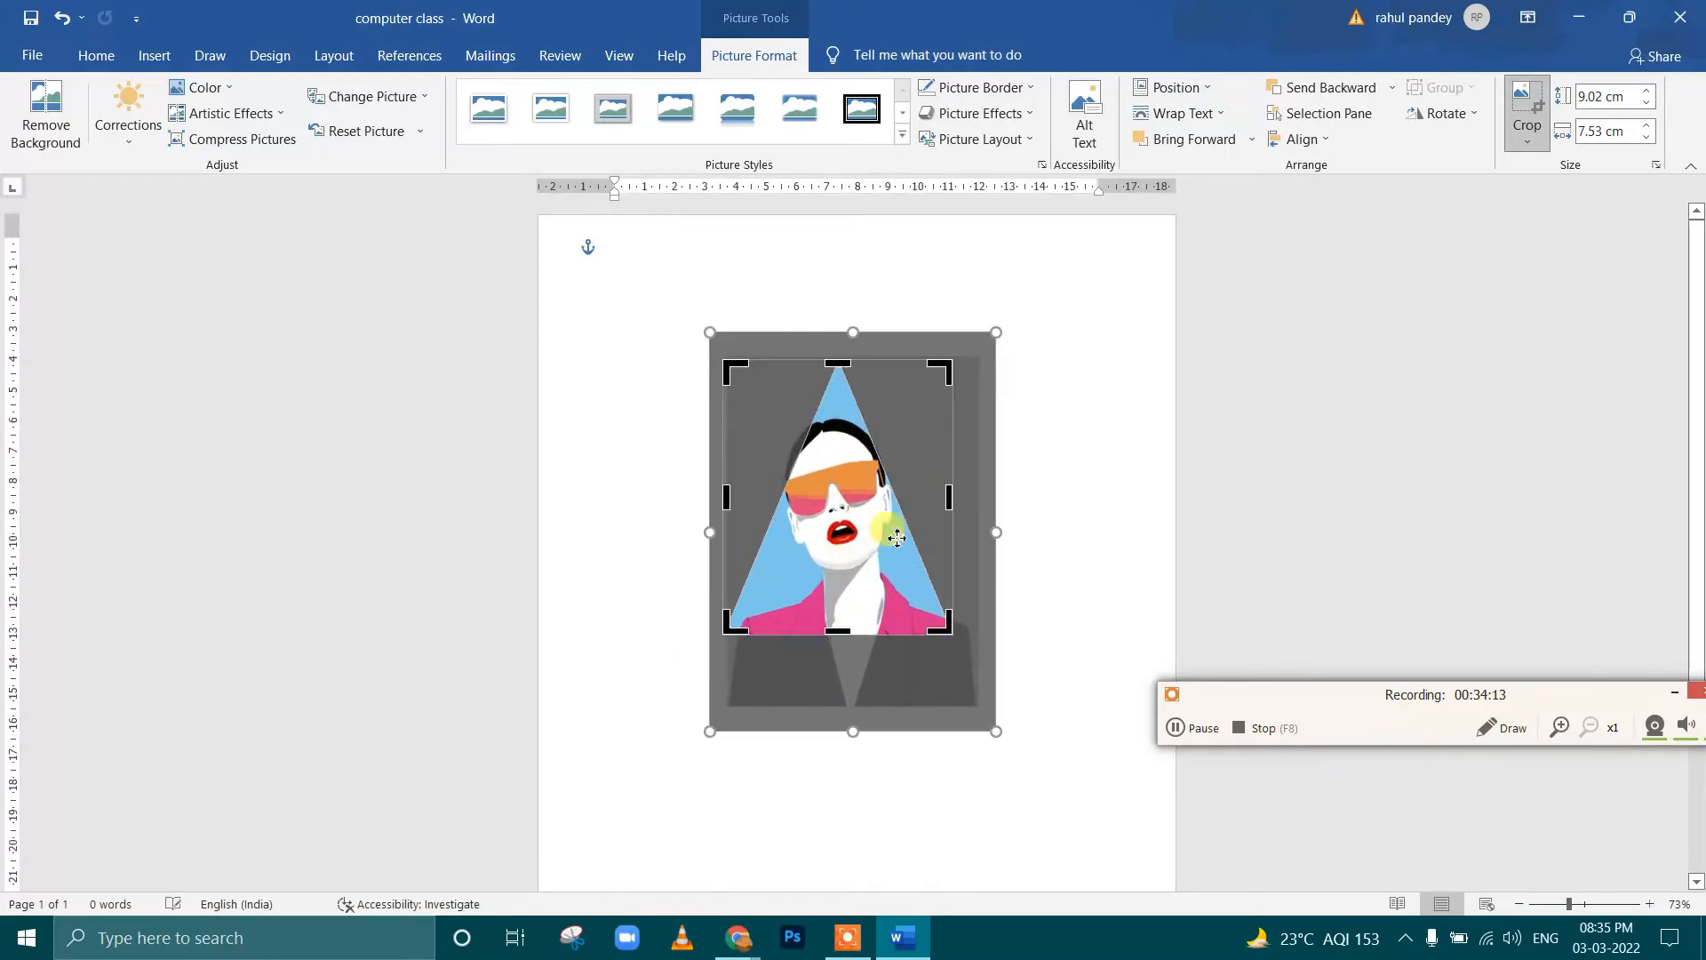
left_click(1525, 93)
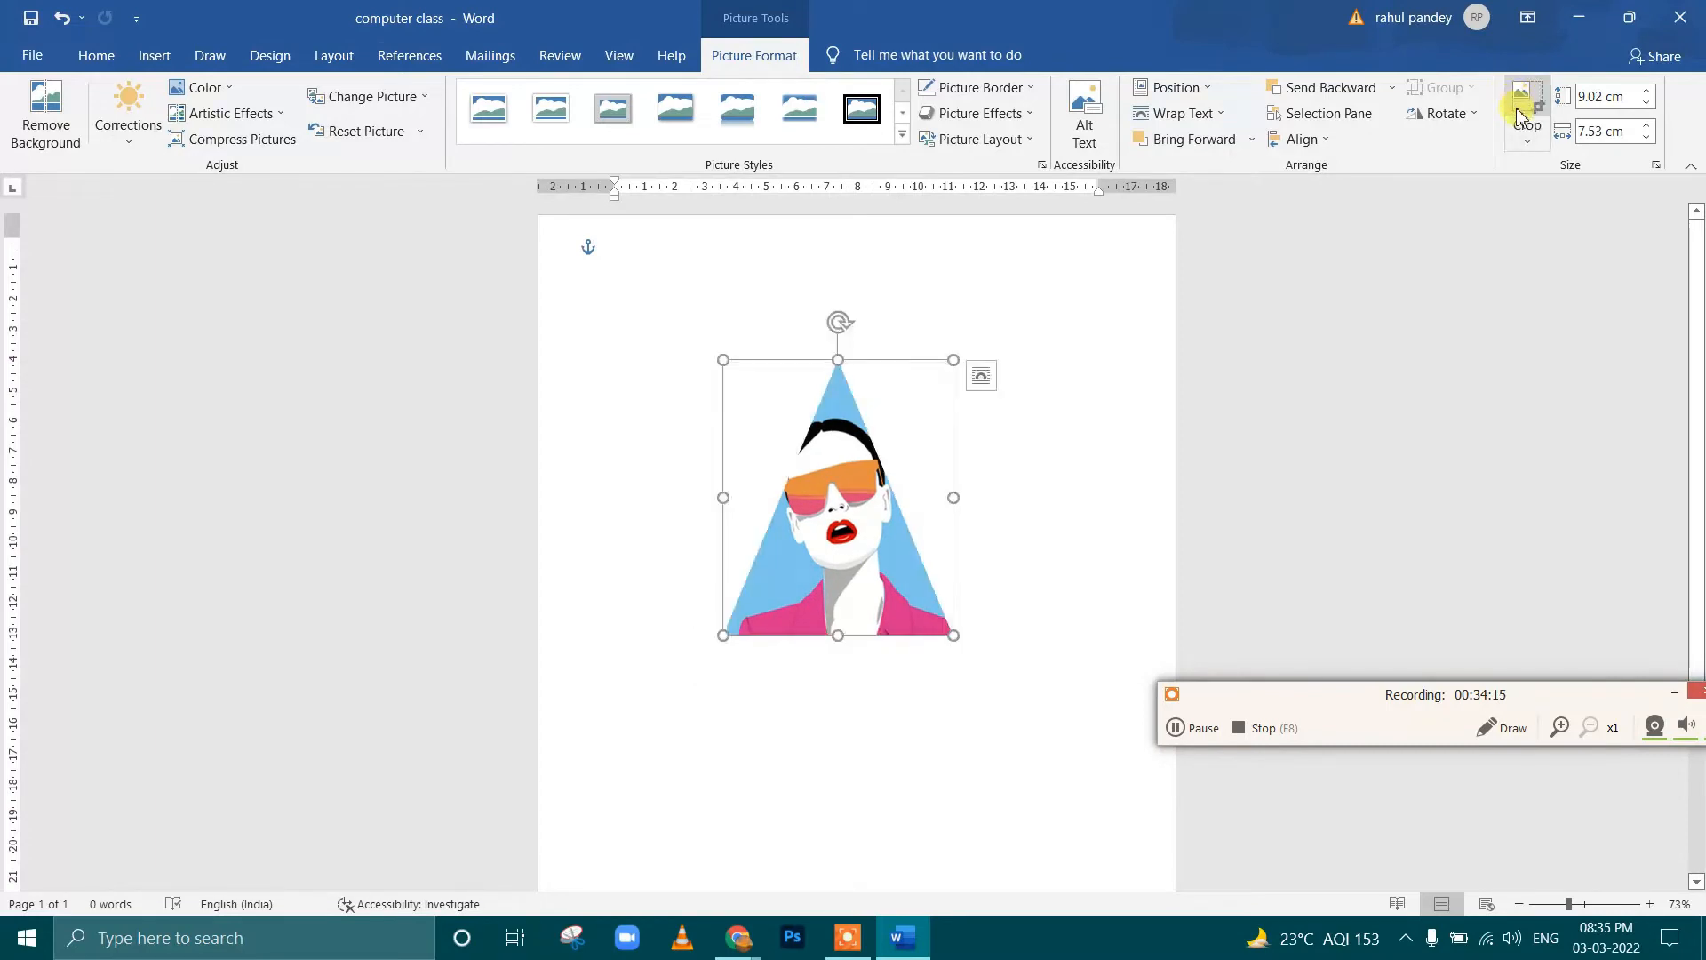
Try the portrait 4:5 crop aspect ratio on the triangular art picture and undo it
left_click(1523, 120)
mouse_move(1532, 228)
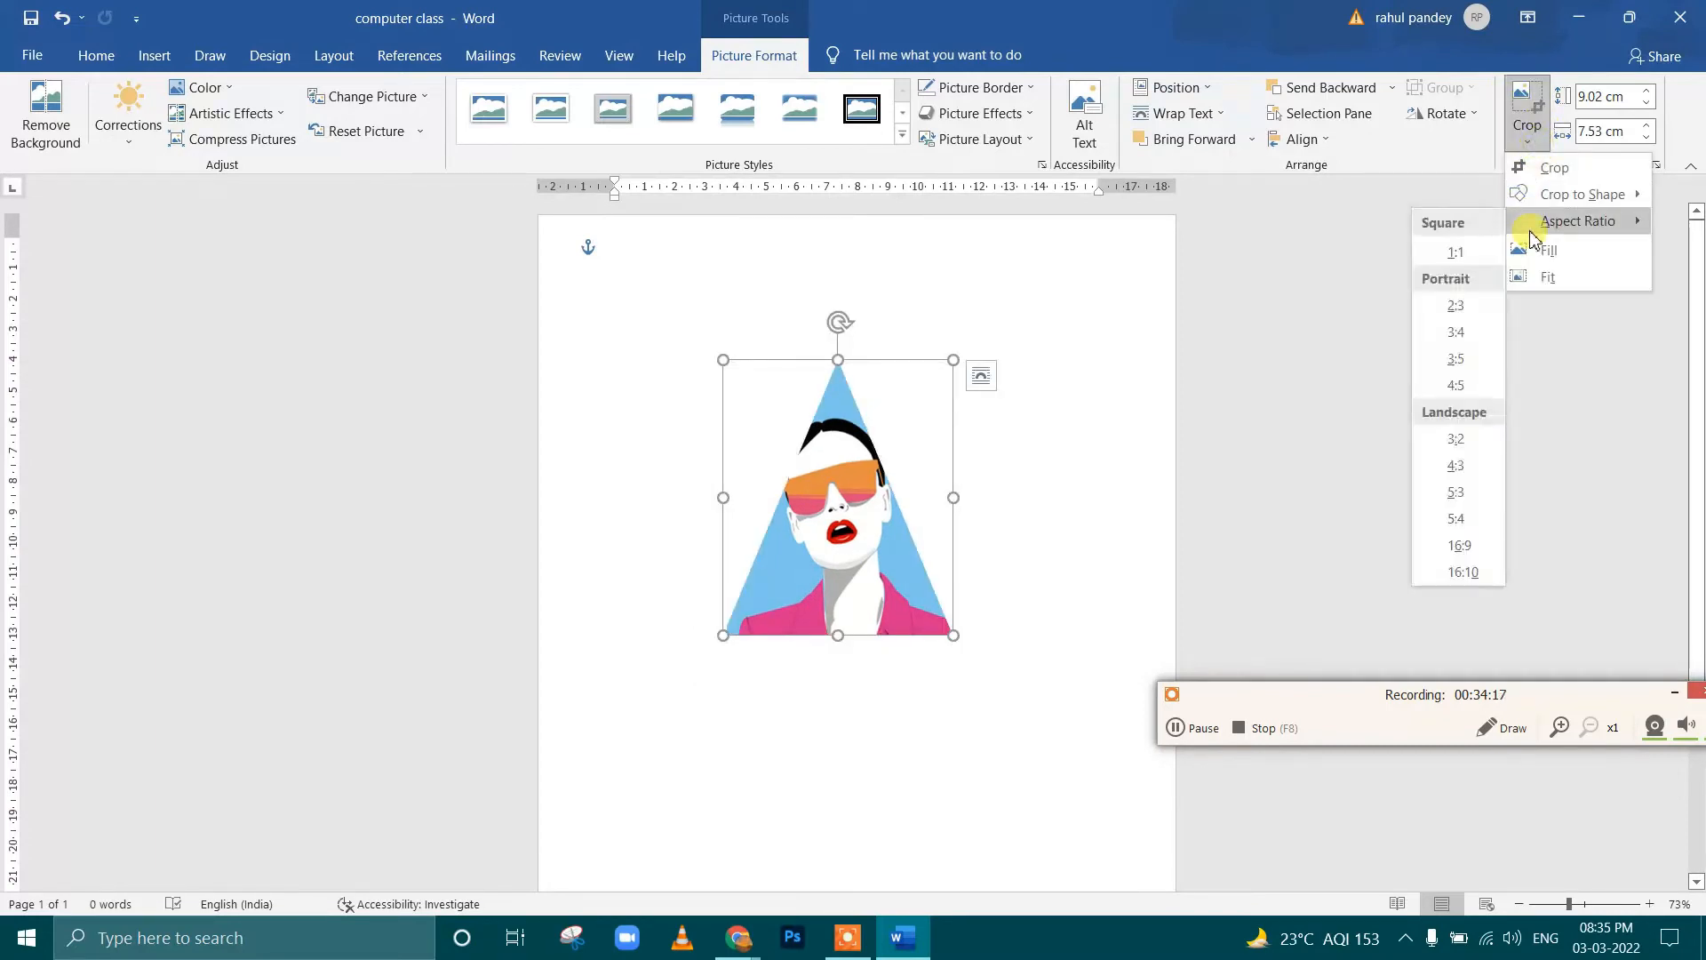
left_click(1454, 386)
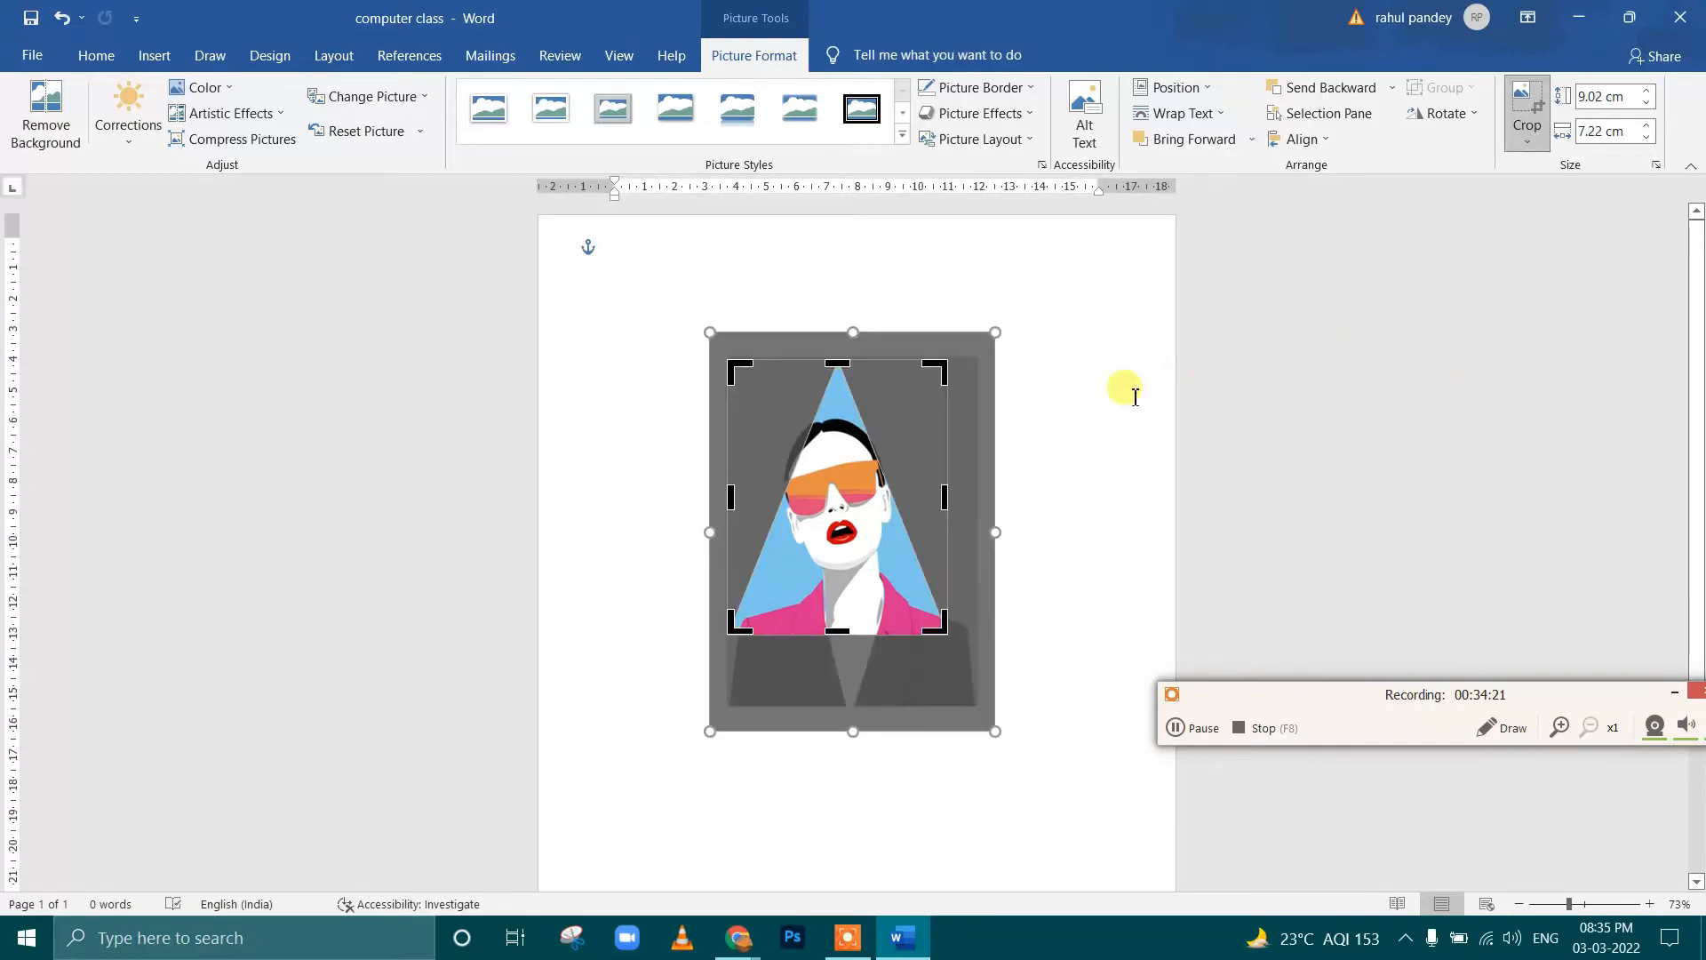
key("ctrl+z")
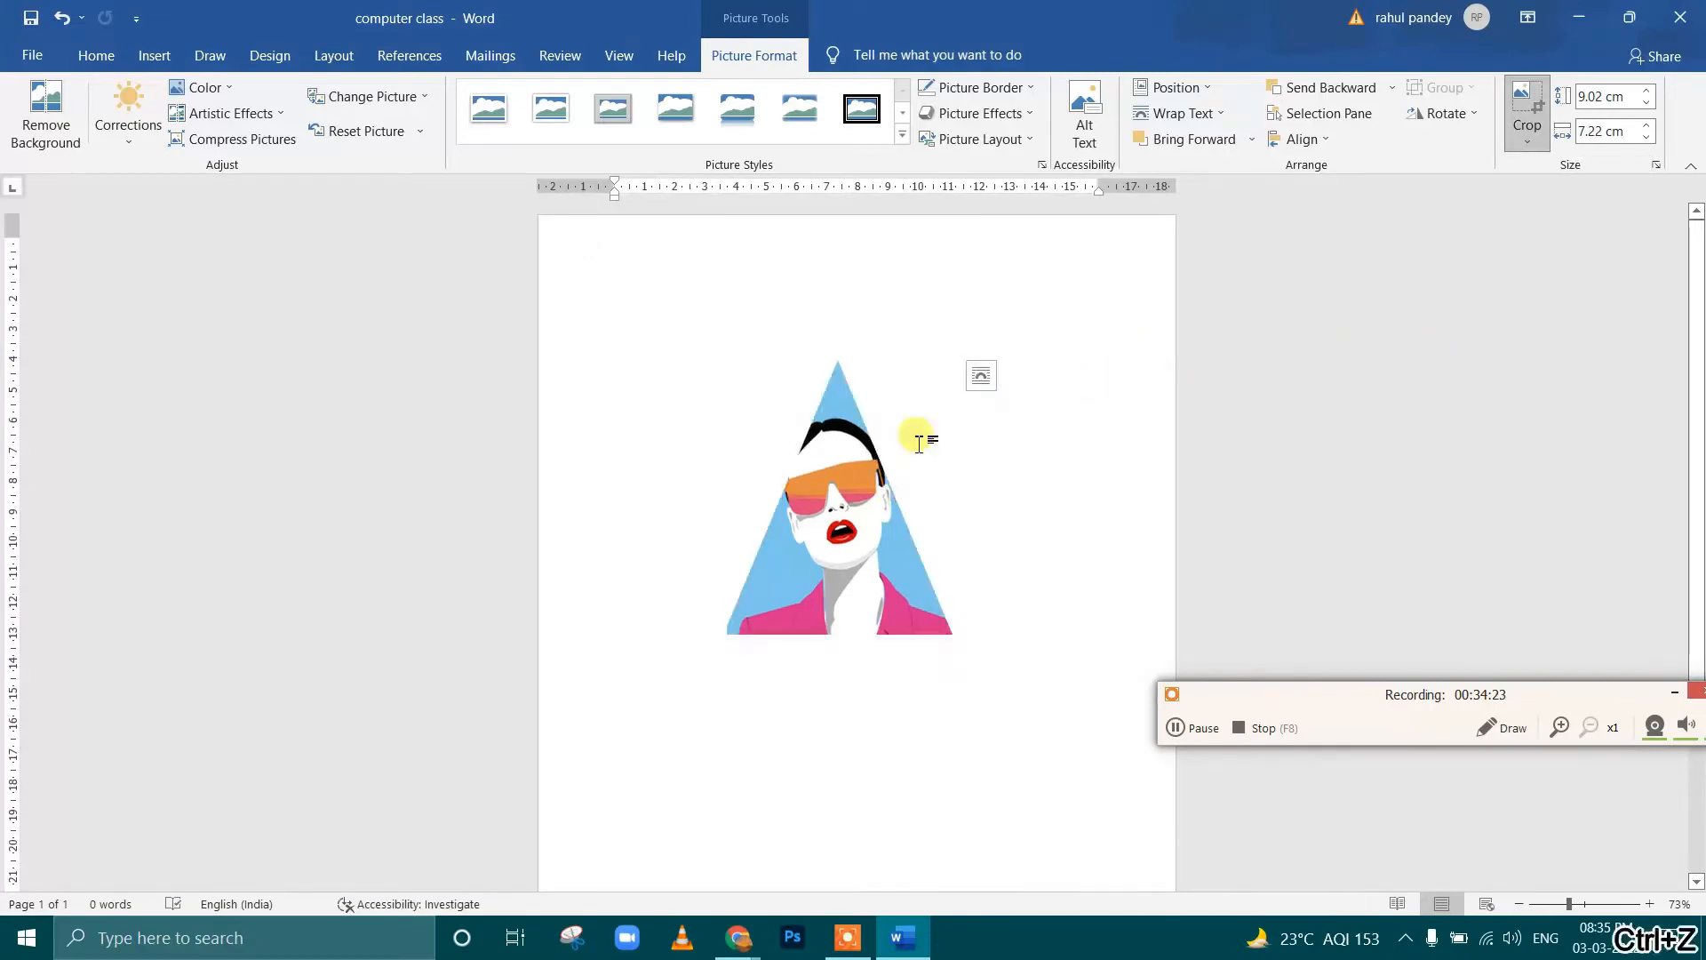
Apply the Fill crop option to the triangular art picture, try shifting the image inside and undo that shift, and finish cropping
left_click(1525, 142)
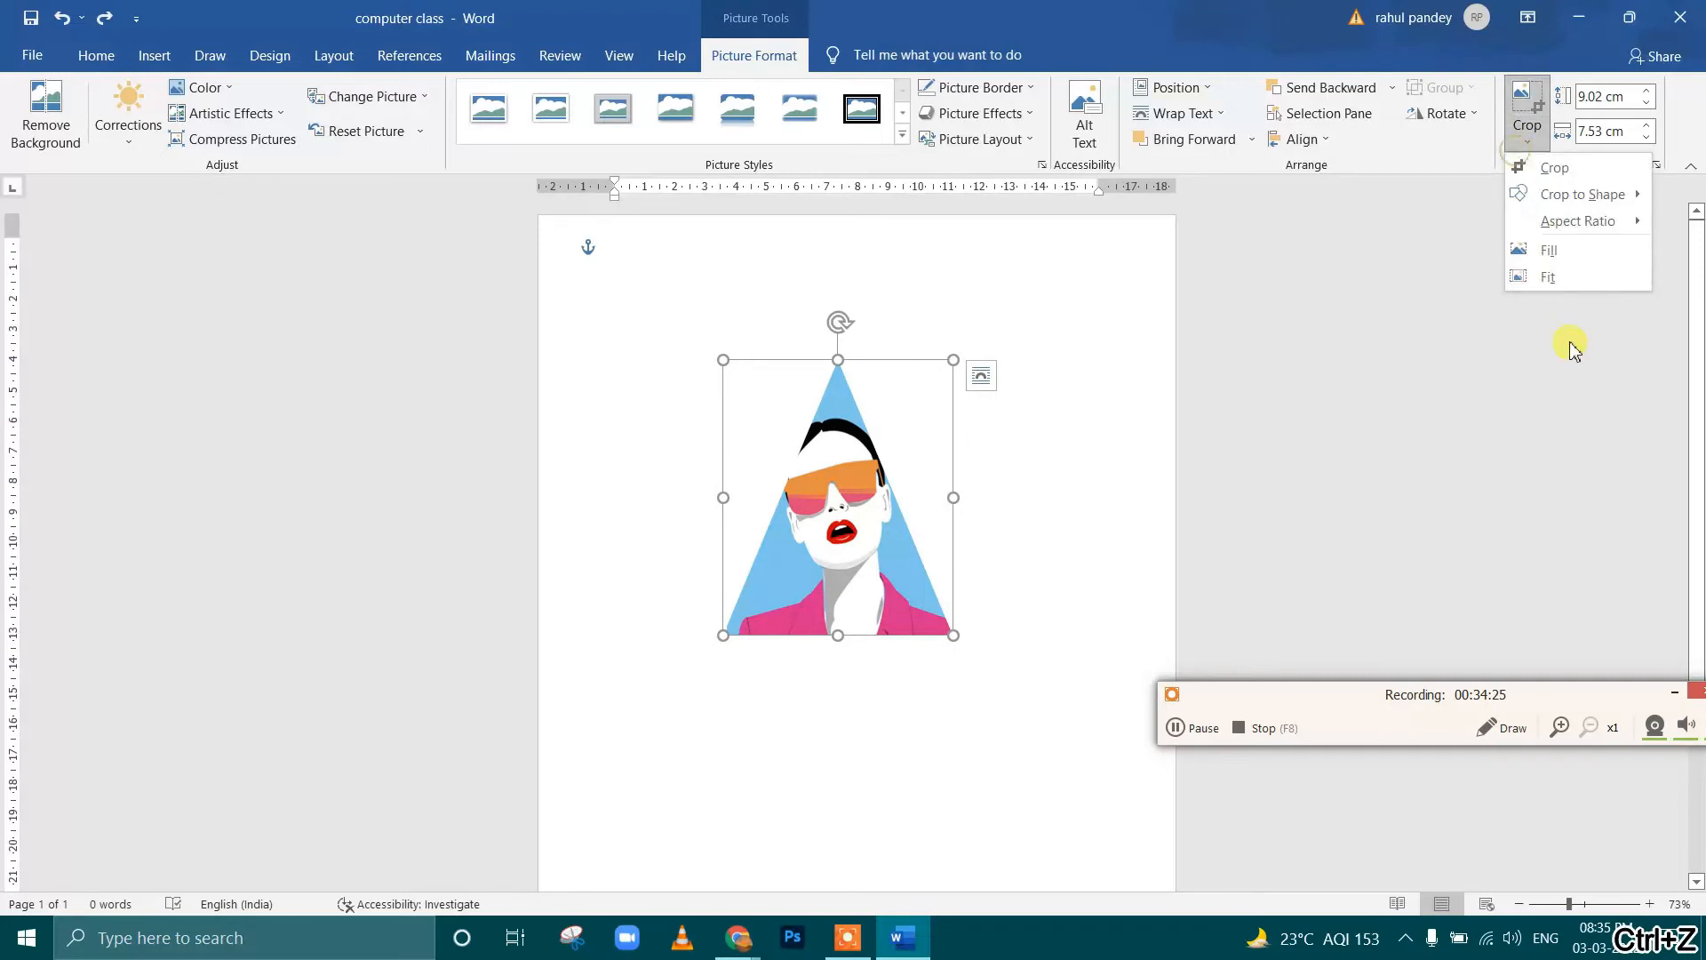
left_click(1562, 259)
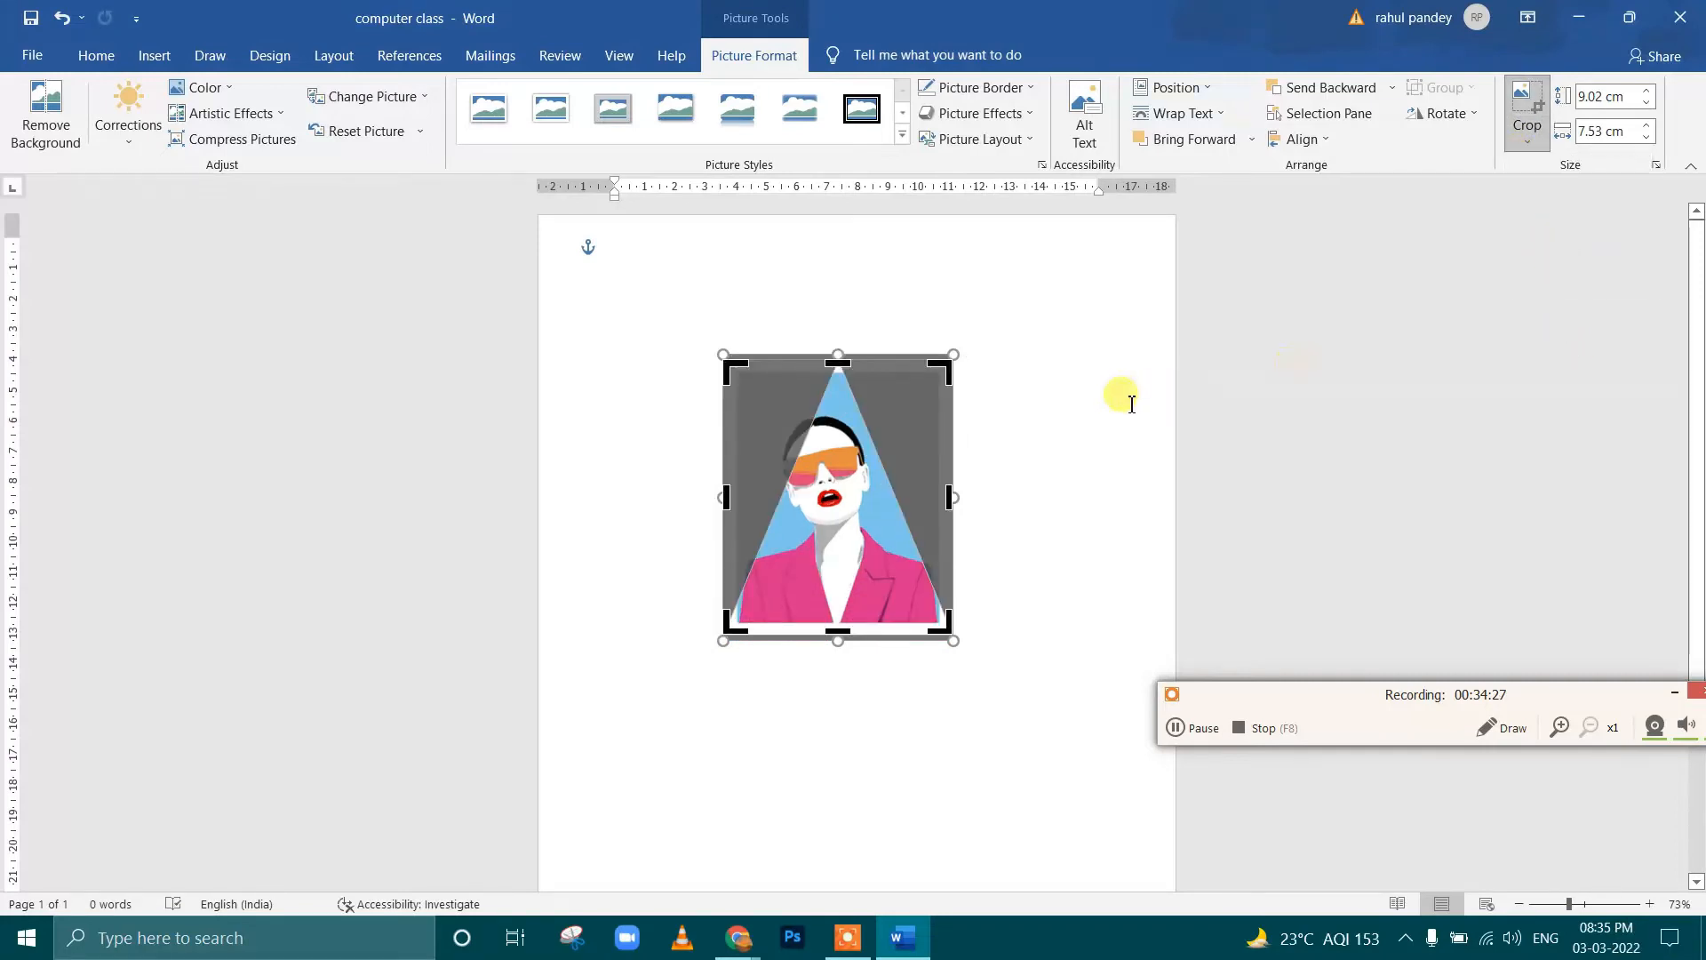
mouse_move(827, 505)
left_mouse_down()
mouse_move(842, 431)
mouse_move(804, 458)
mouse_move(819, 513)
left_mouse_up()
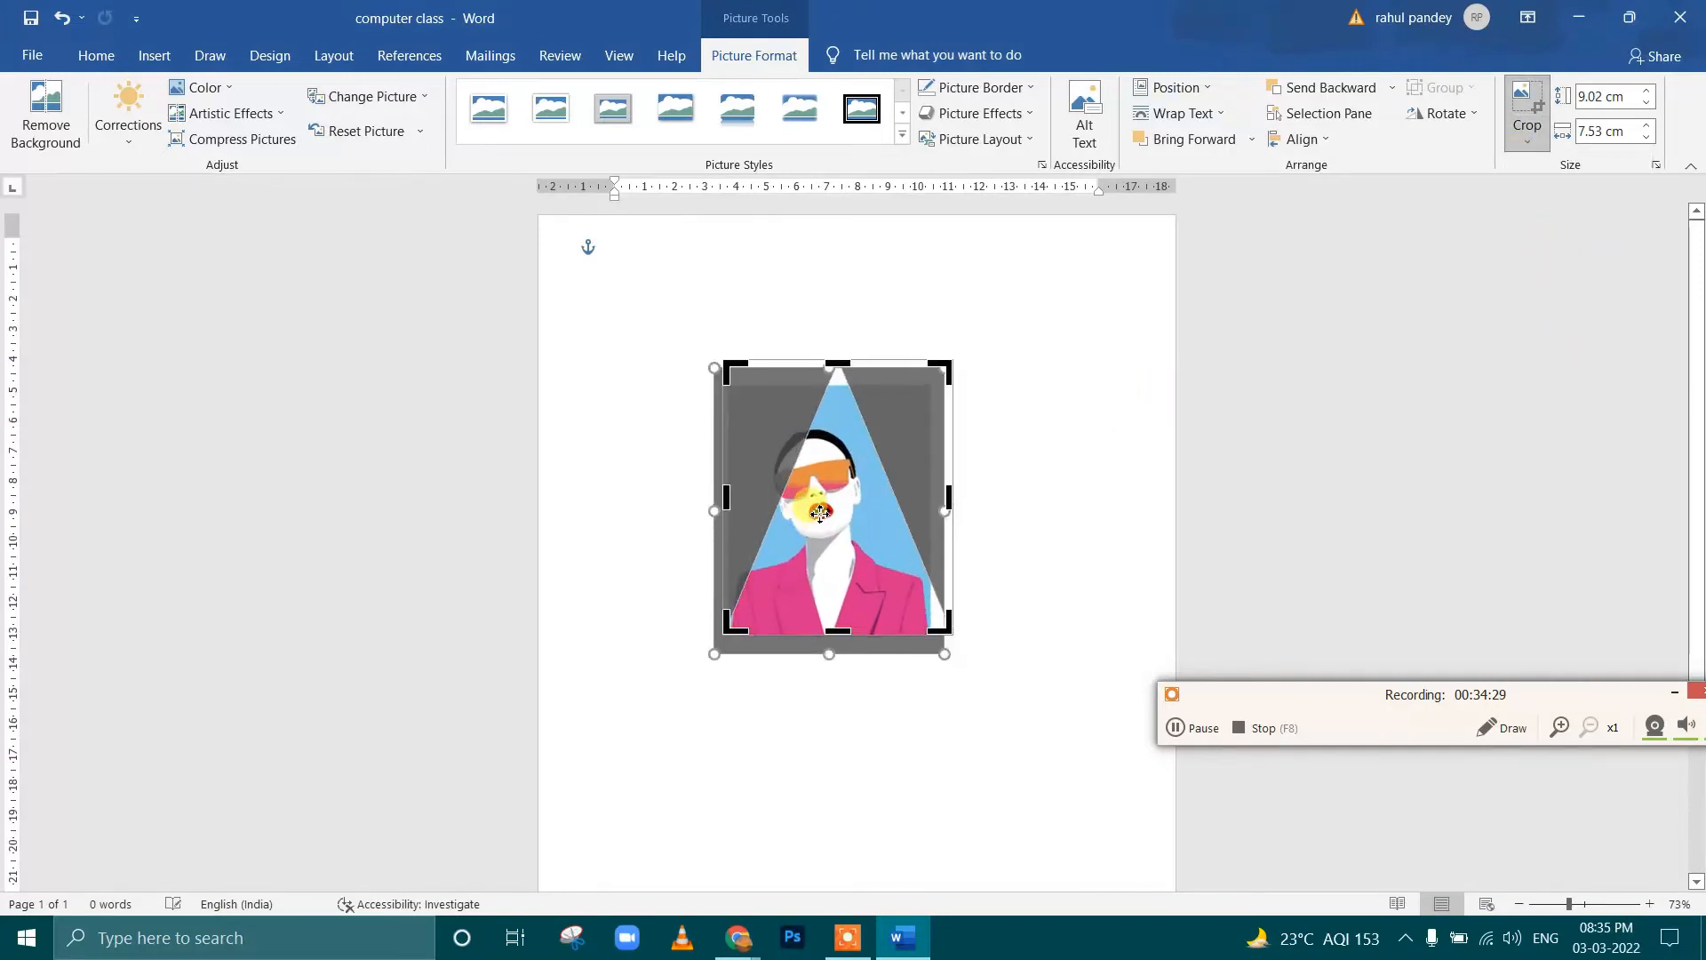
key("ctrl+z")
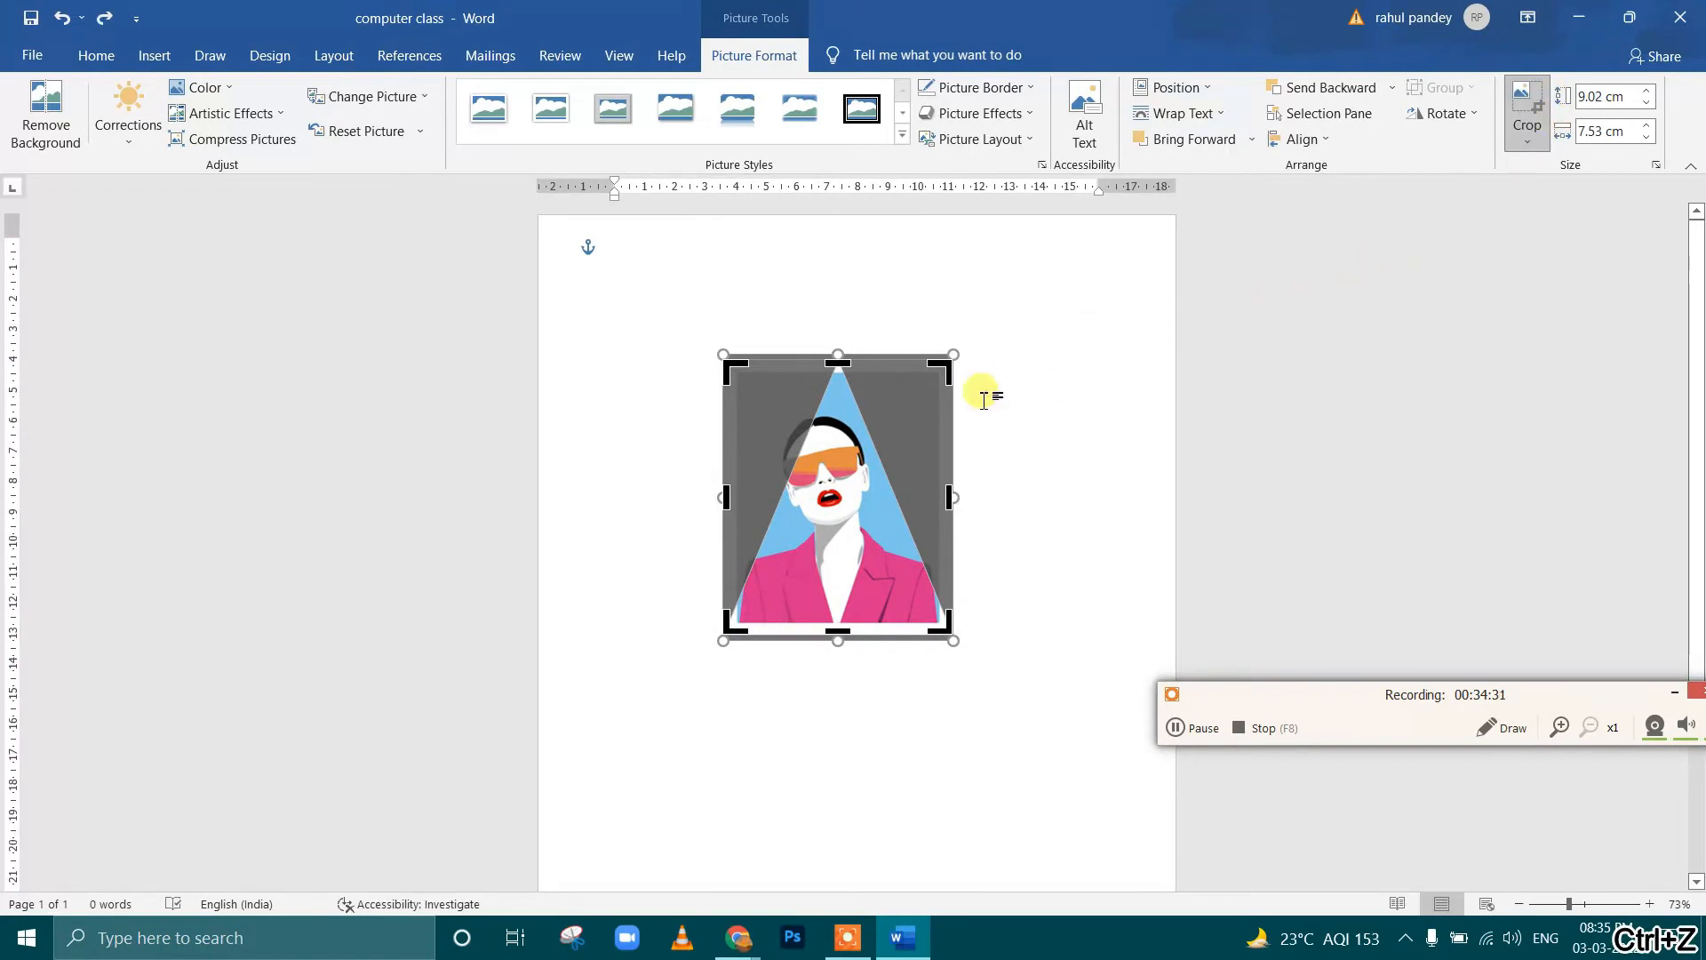
left_click(1110, 356)
left_click(782, 422)
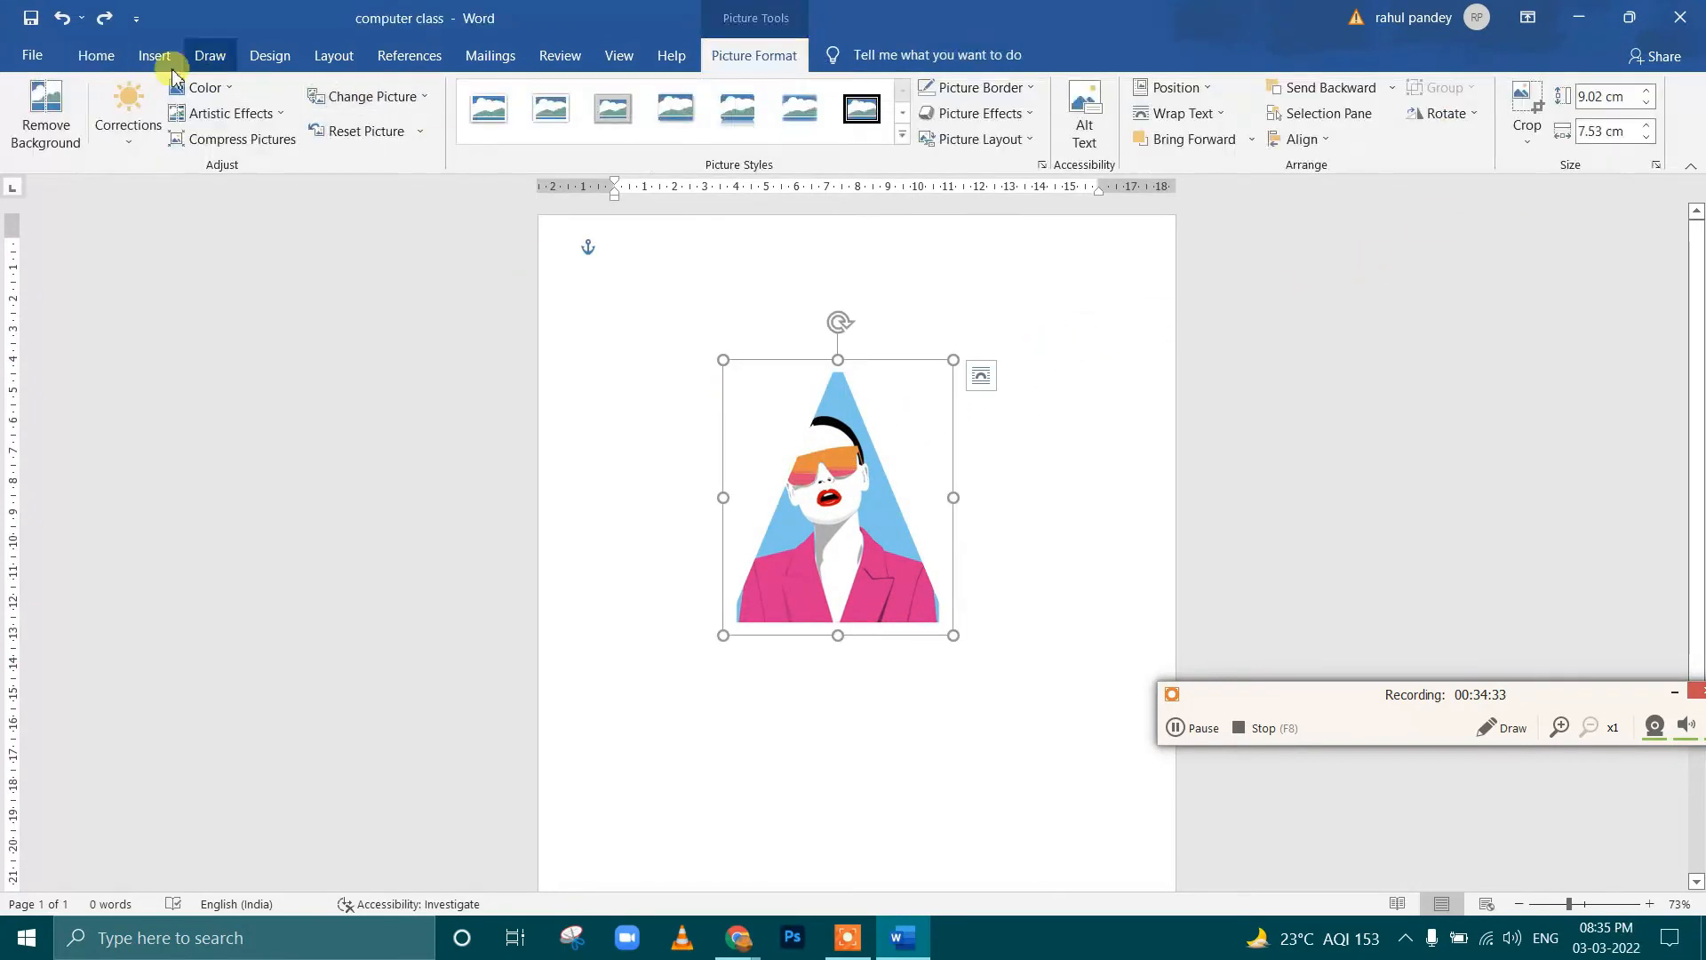
Delete the triangular art picture from the page
left_click(149, 56)
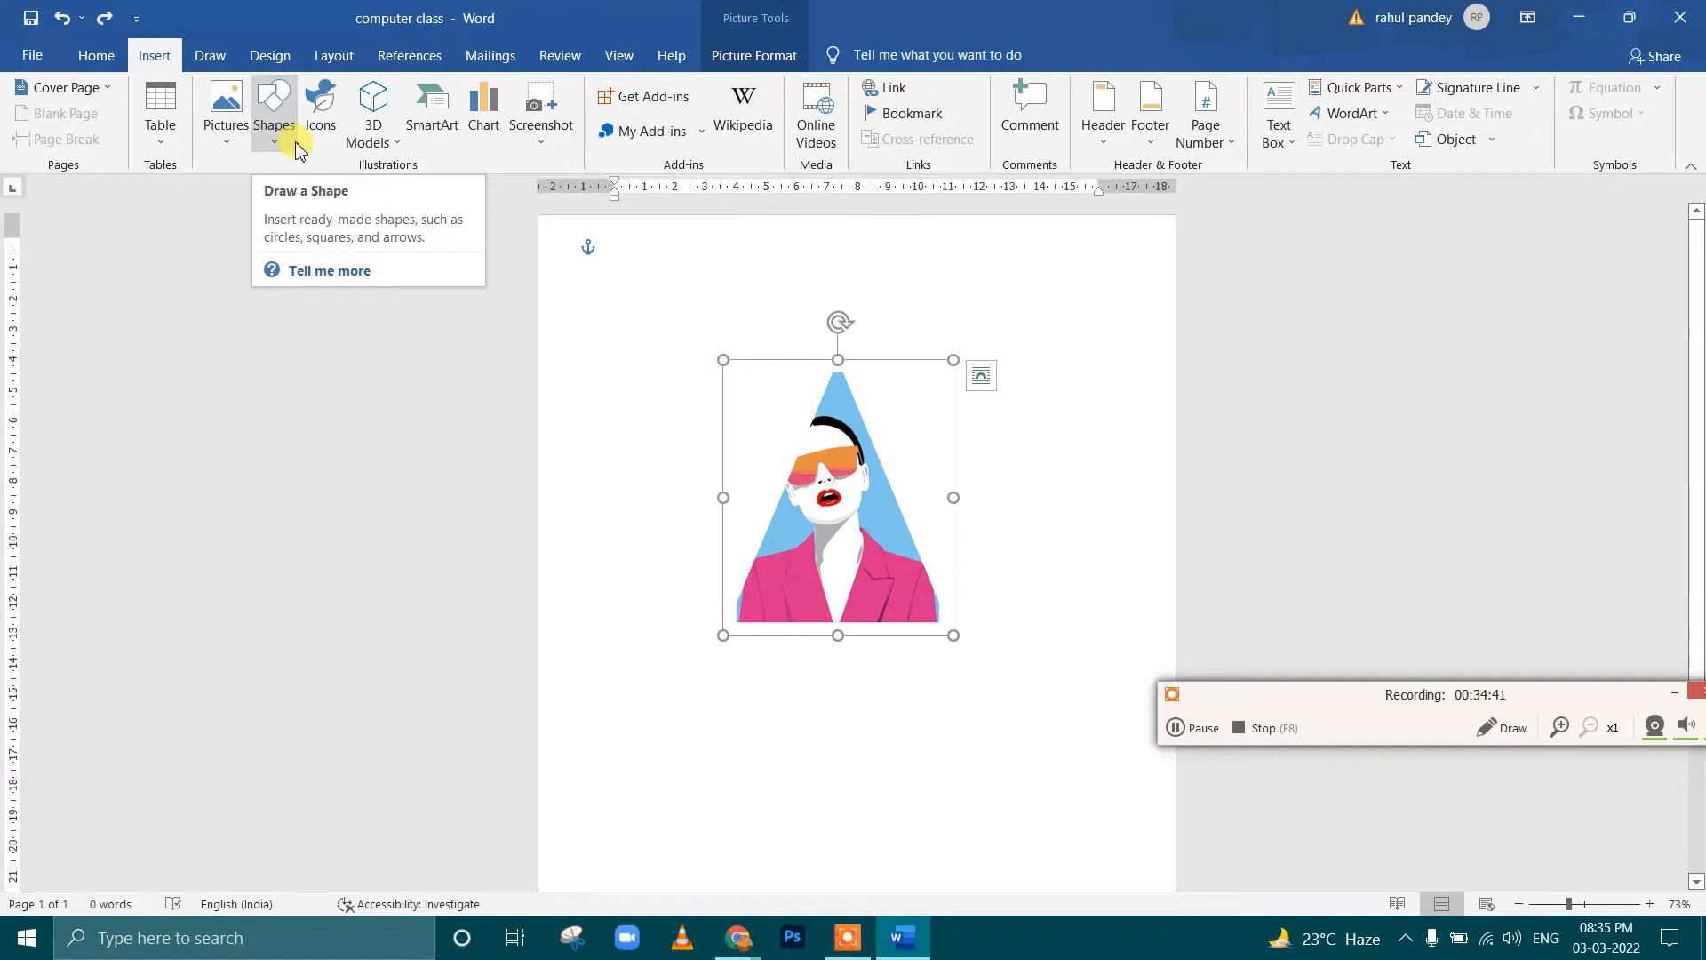
left_click(789, 430)
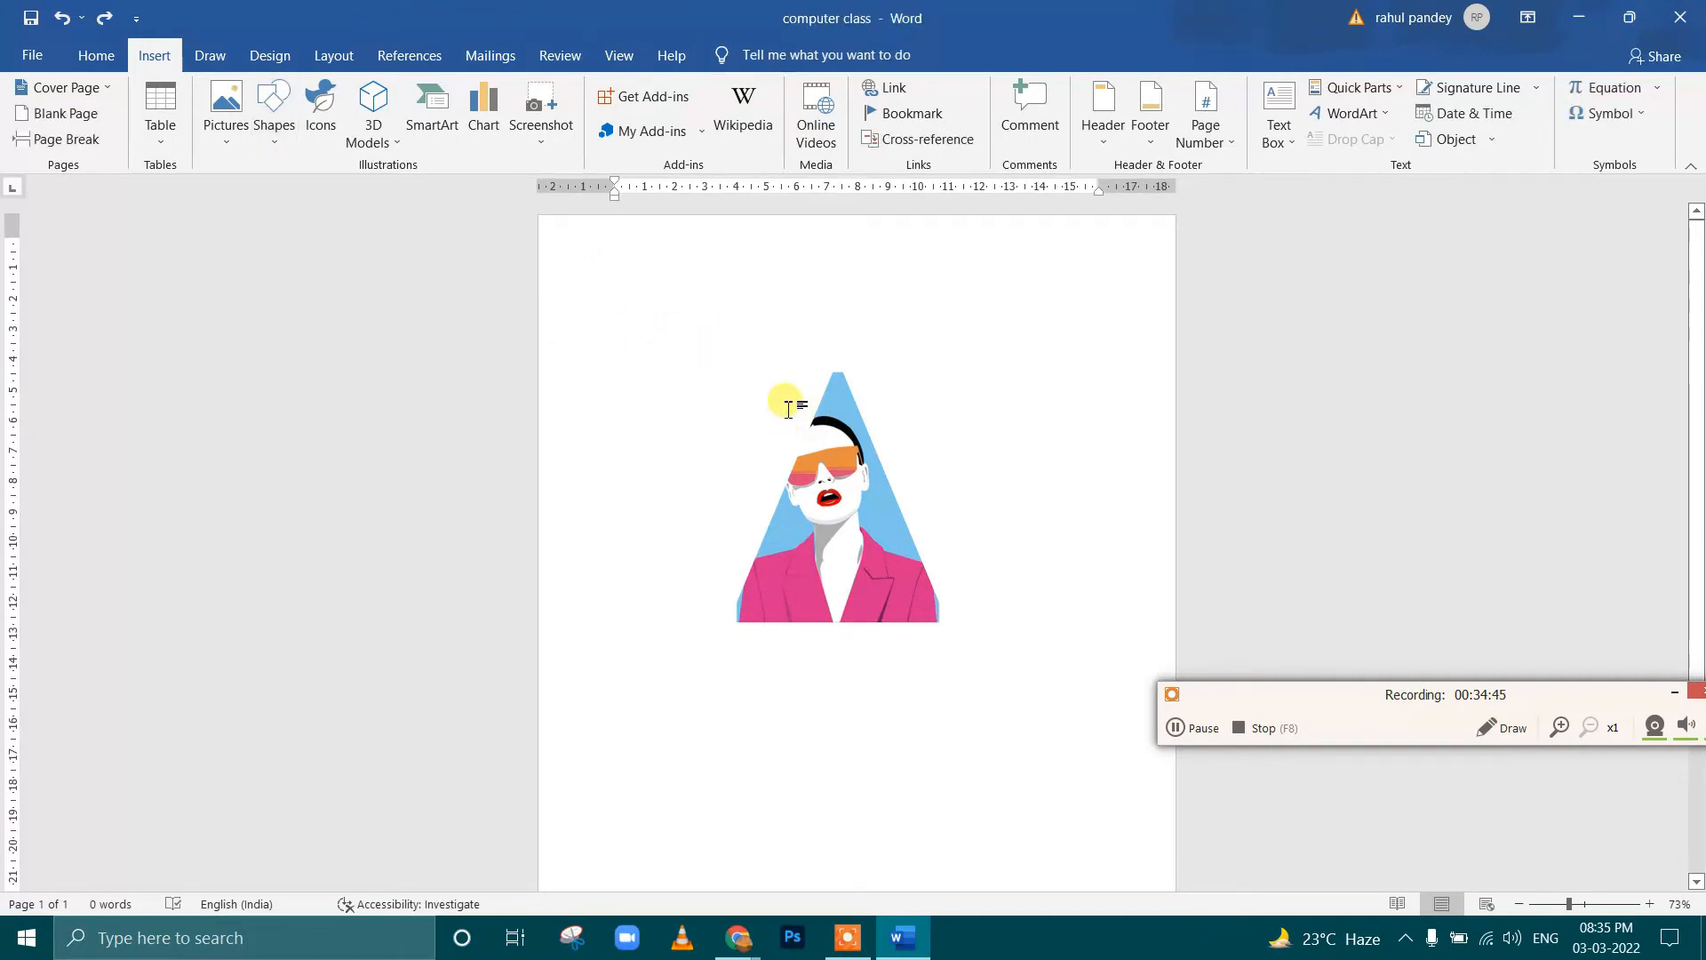
left_click(813, 413)
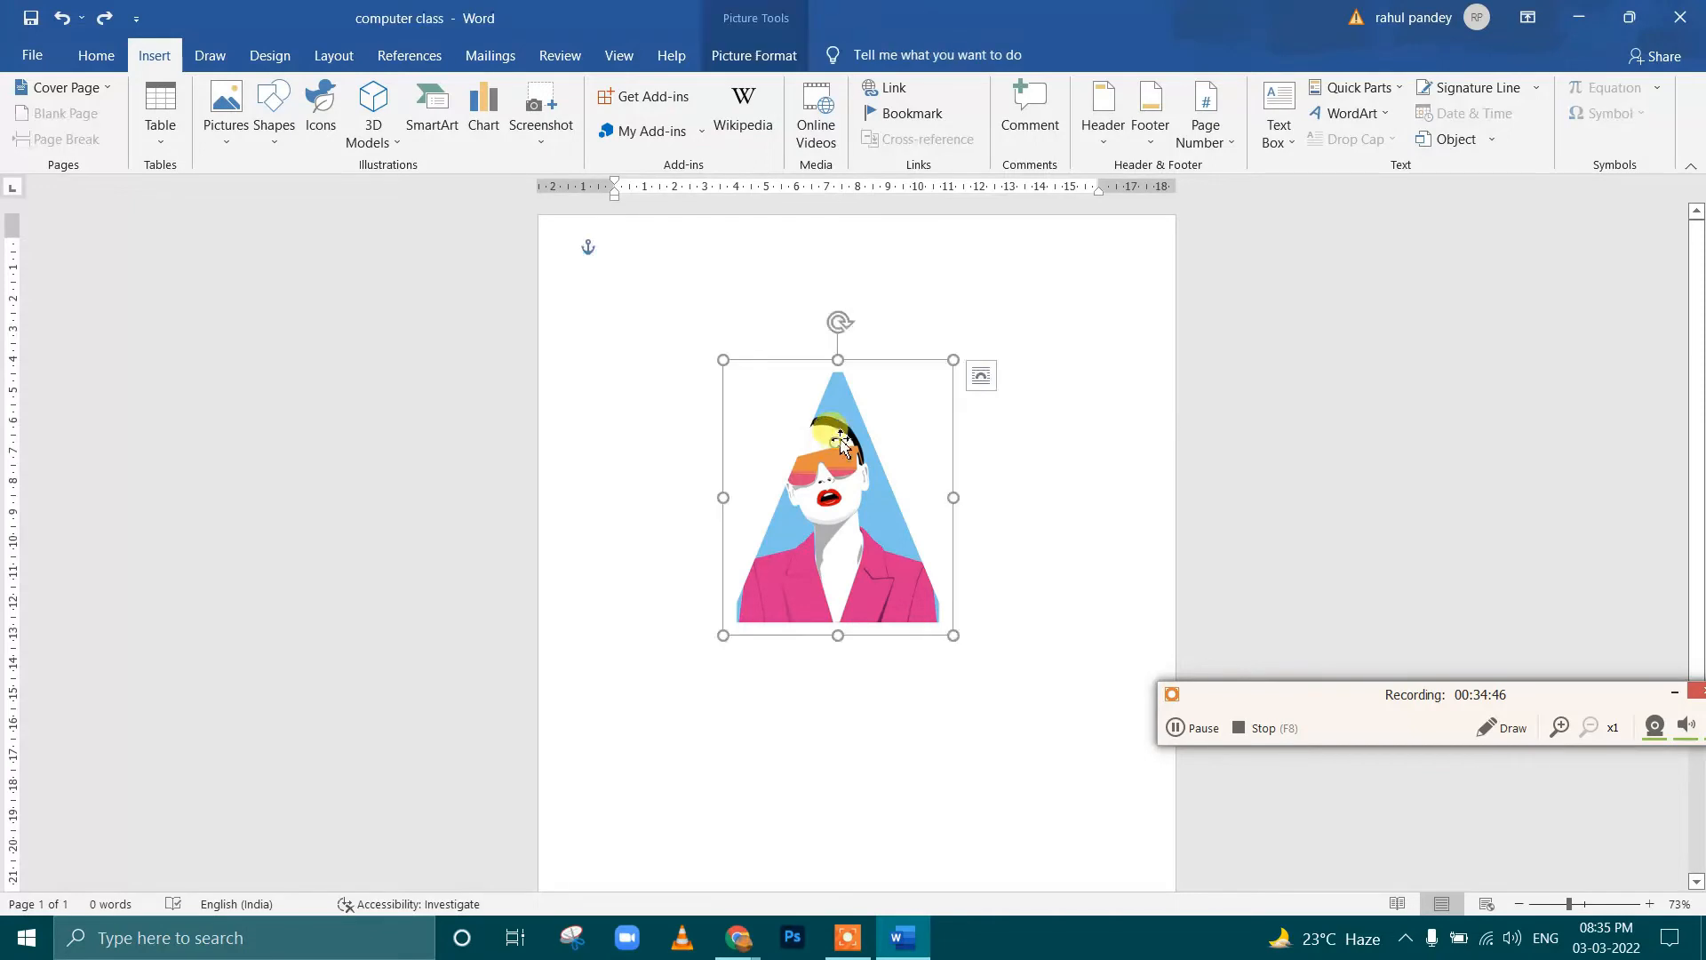
left_click(846, 391)
left_click(846, 391)
key("Delete")
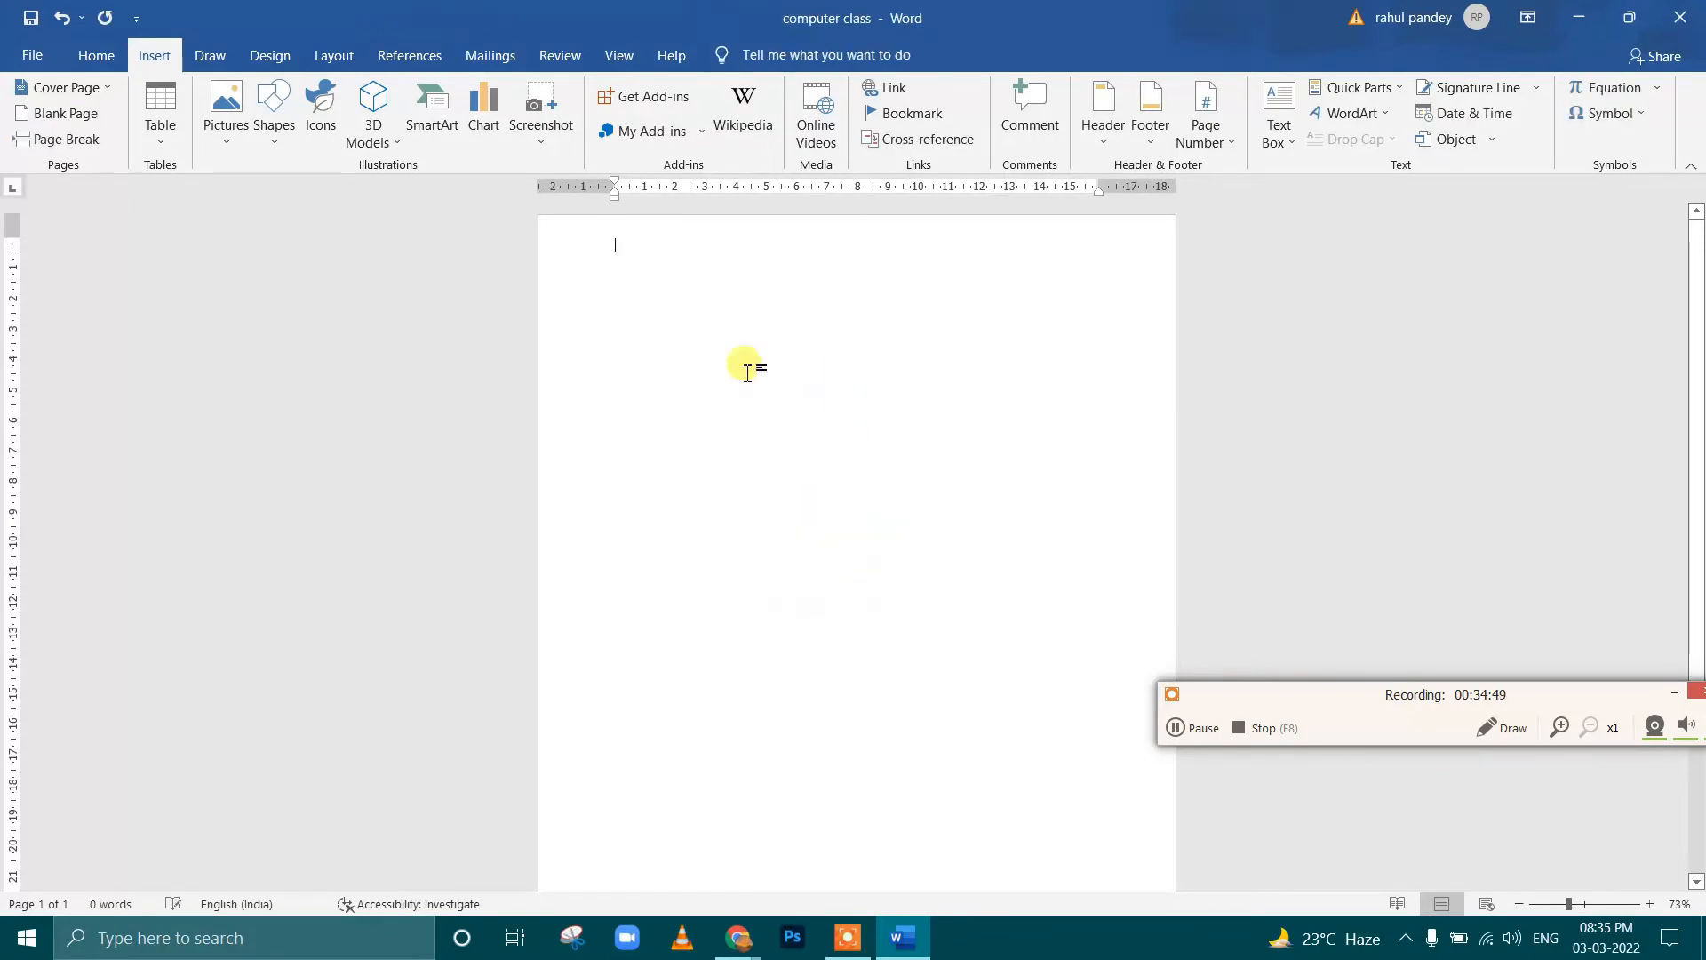
Draw an oval on the blank page and size it to about 10.74 cm high and 11.21 cm wide
left_click(226, 120)
left_click(274, 125)
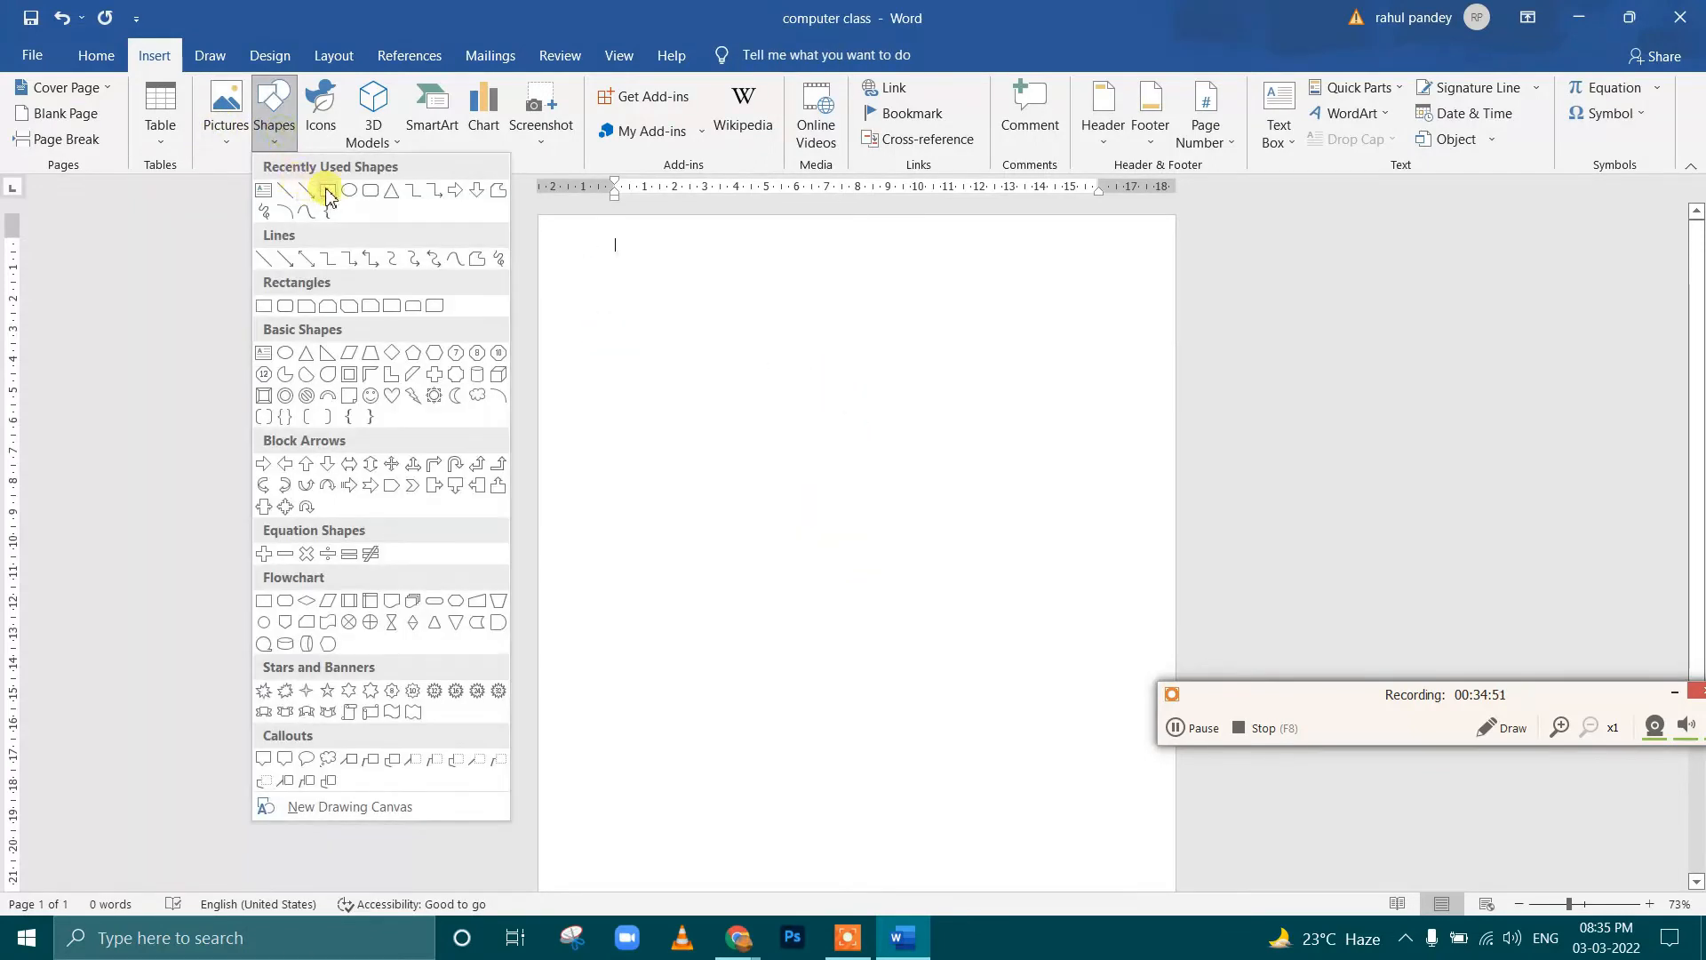
left_click(351, 195)
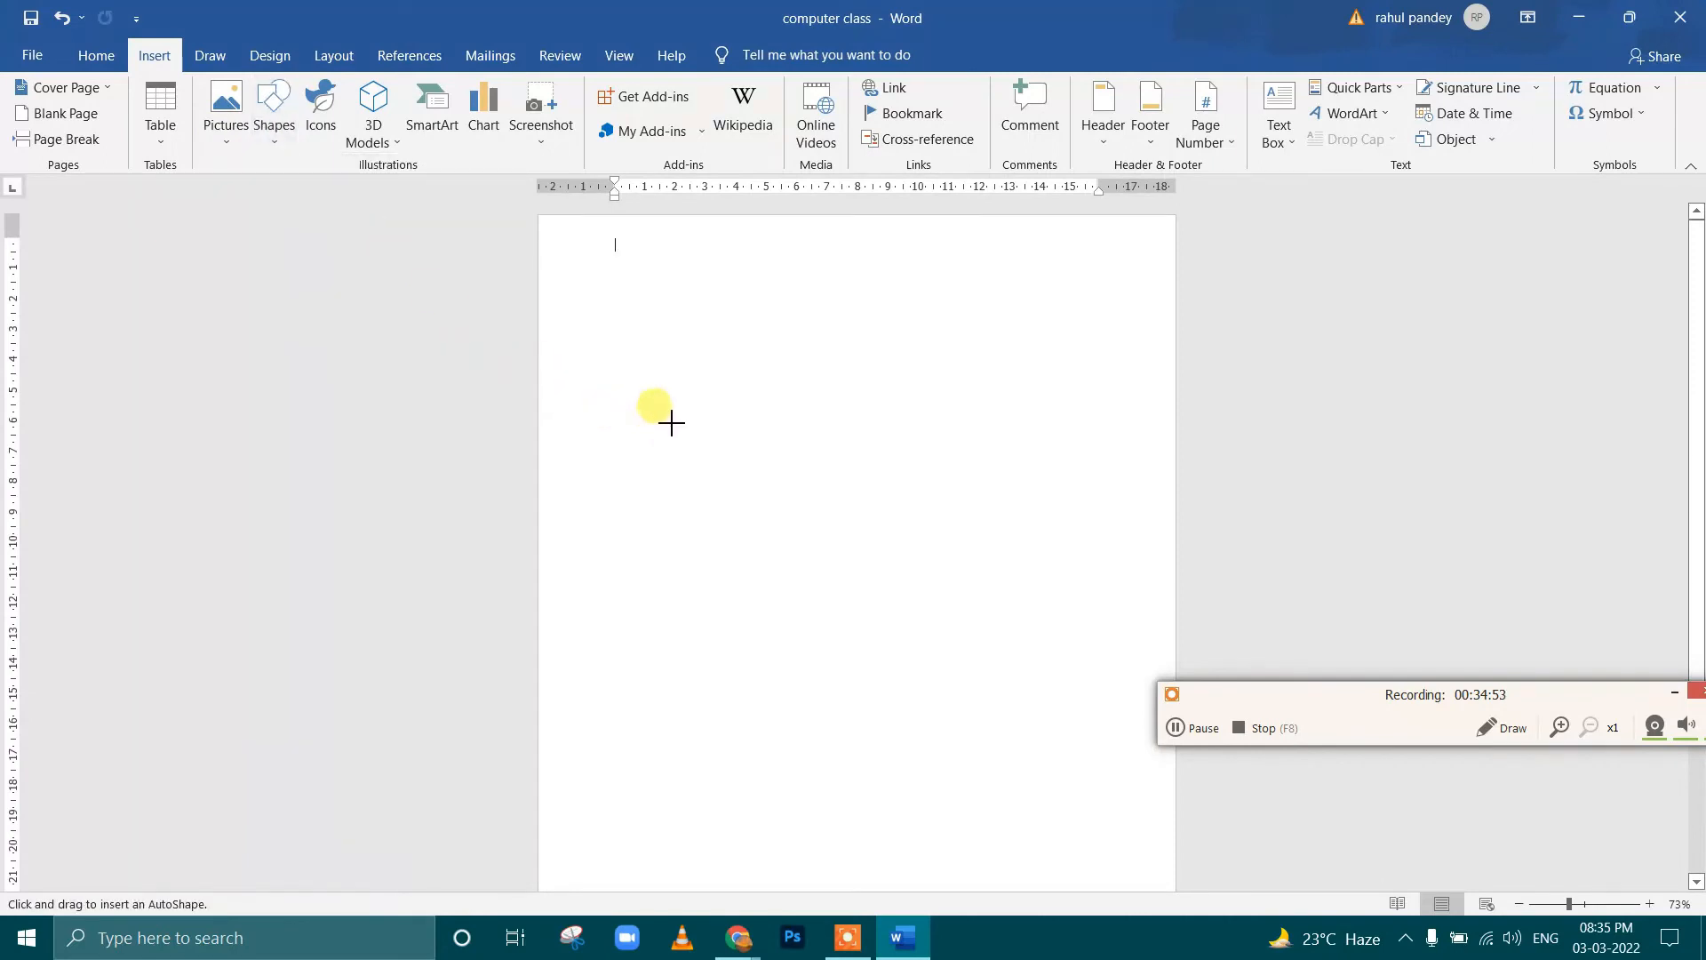
left_click_drag(681, 445, 920, 653)
mouse_move(943, 680)
left_mouse_down()
mouse_move(999, 717)
mouse_move(777, 537)
mouse_move(843, 587)
left_mouse_up()
left_click_drag(677, 407, 830, 495)
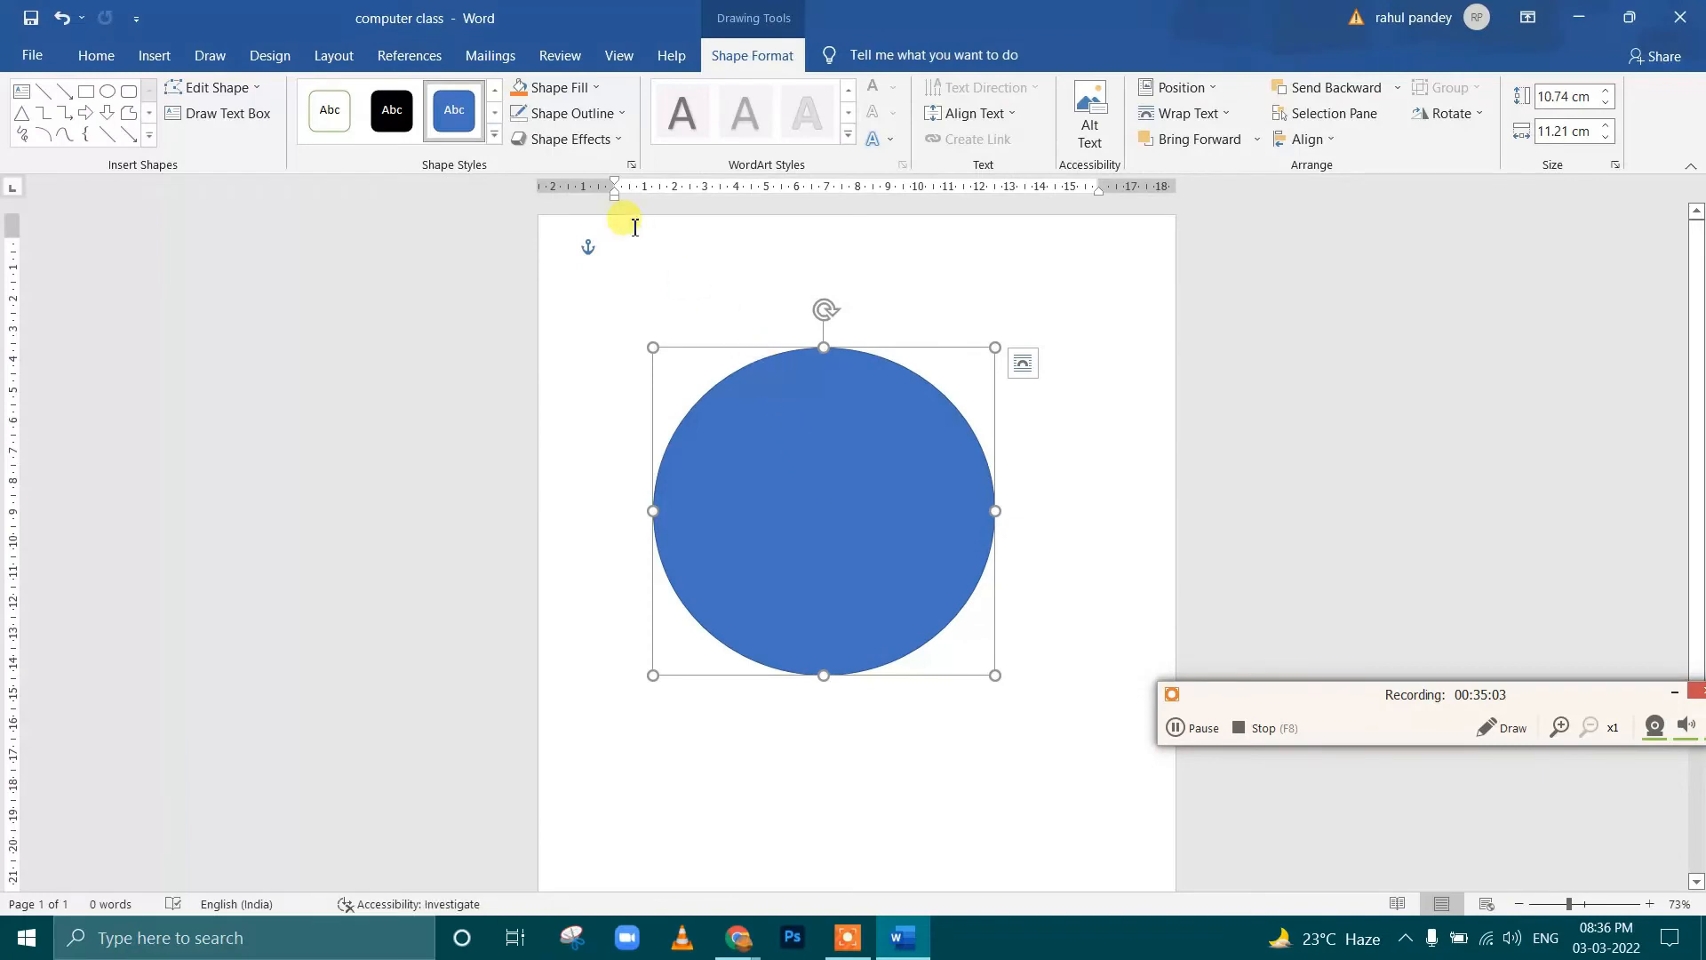
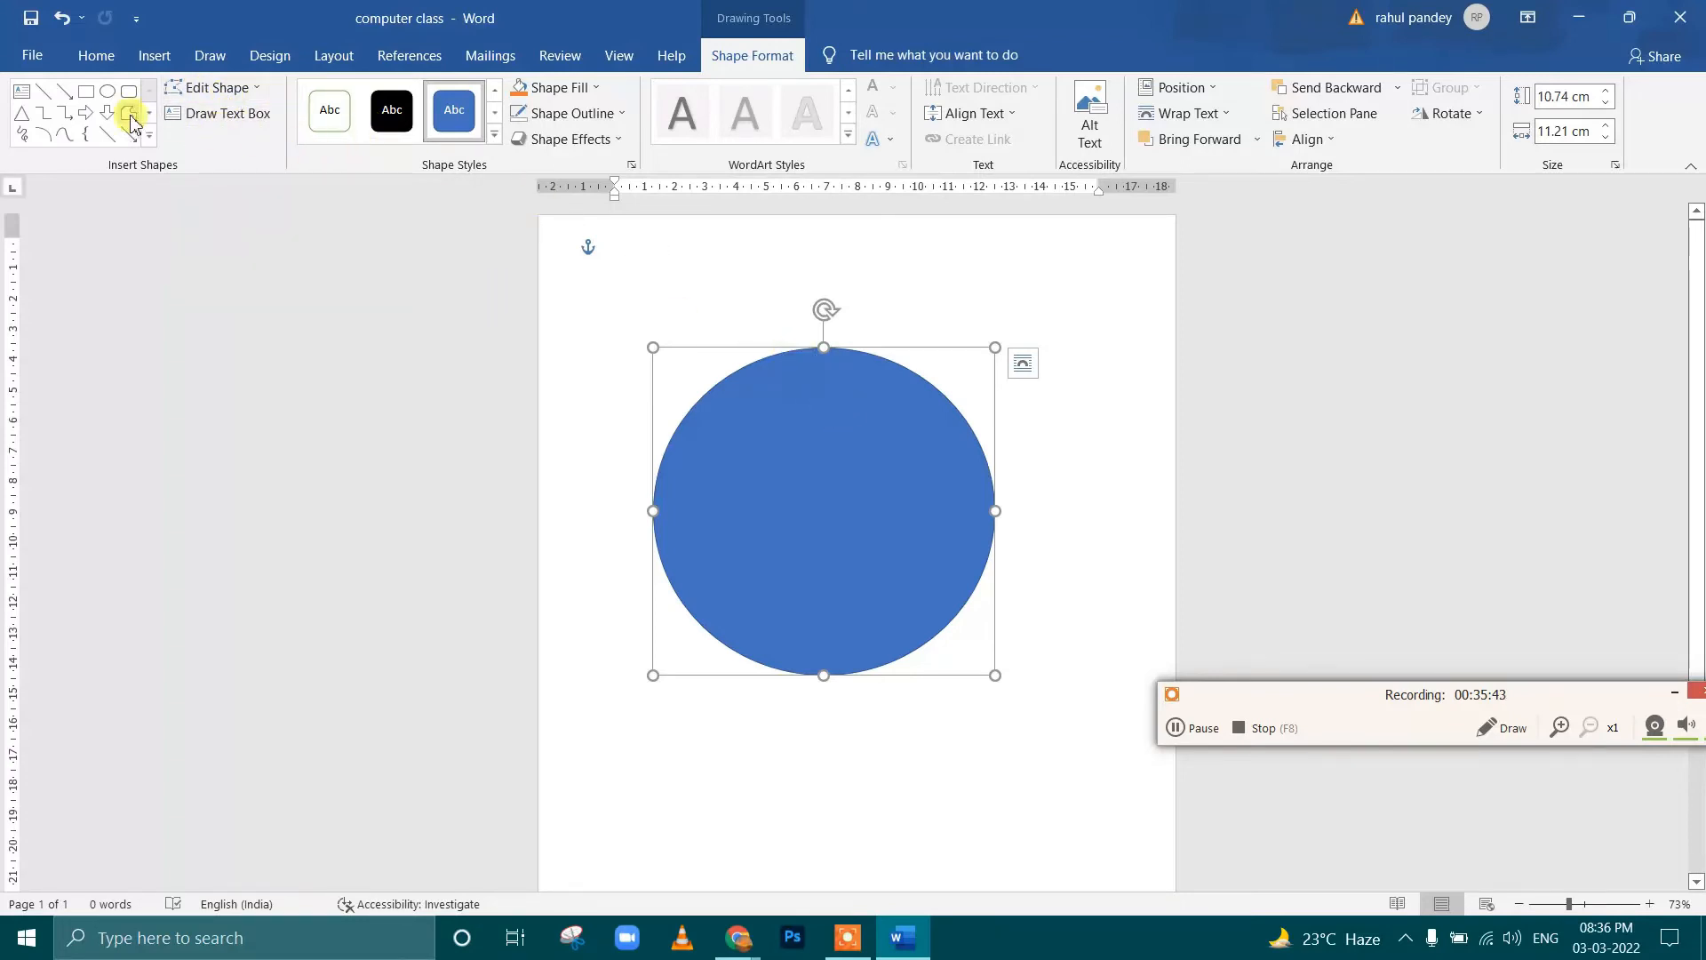
Delete the blue oval and draw a rectangle about 7.71 cm high and 7.91 cm wide on the page
left_click(89, 93)
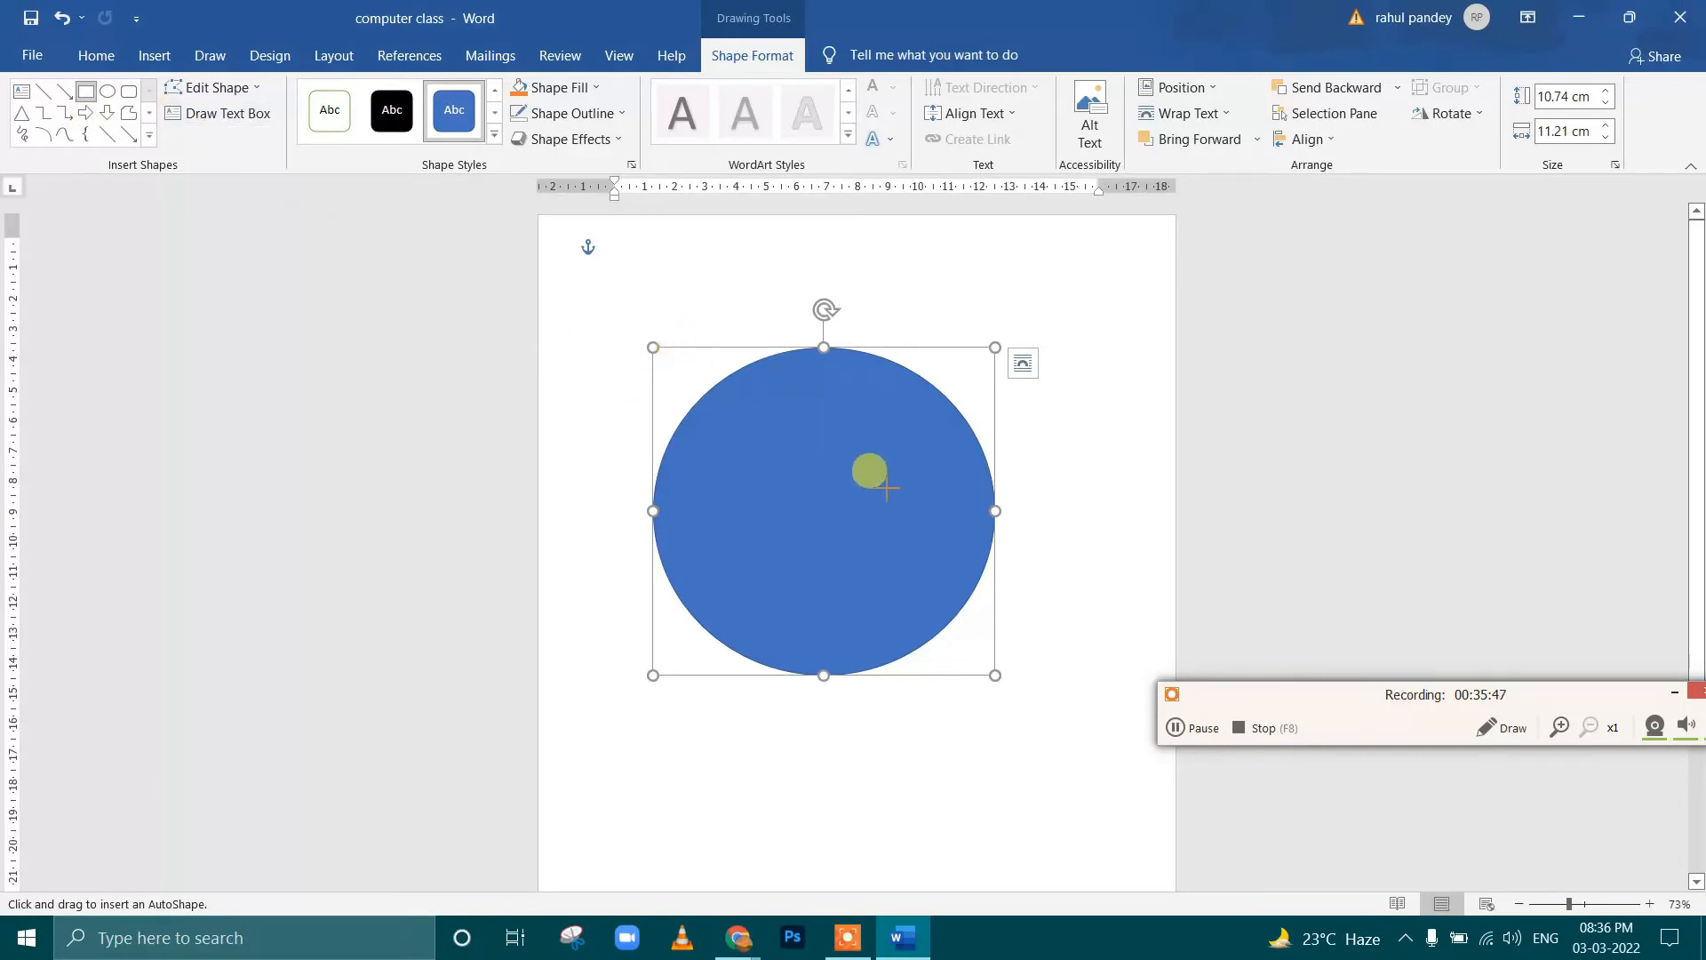
key("Delete")
left_click_drag(712, 414, 954, 649)
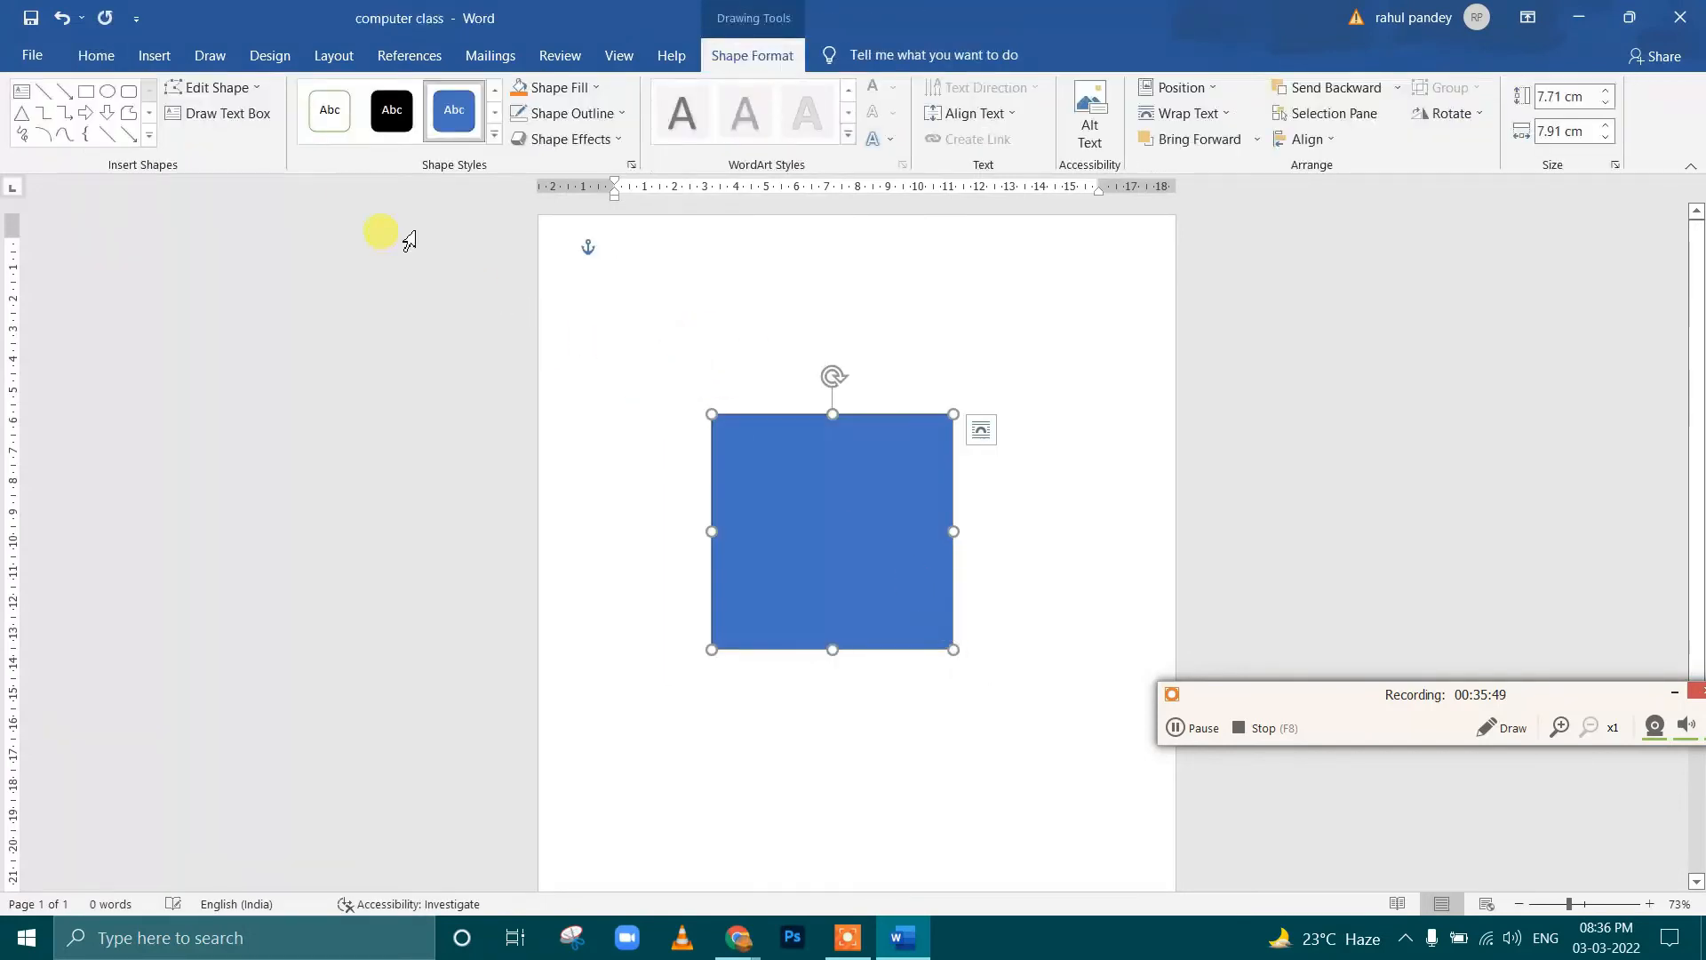
Edit the rectangle's points, lowering both upper corners and the base to form a slanted shape about 2.9 cm high and 8.14 cm wide
left_click(222, 87)
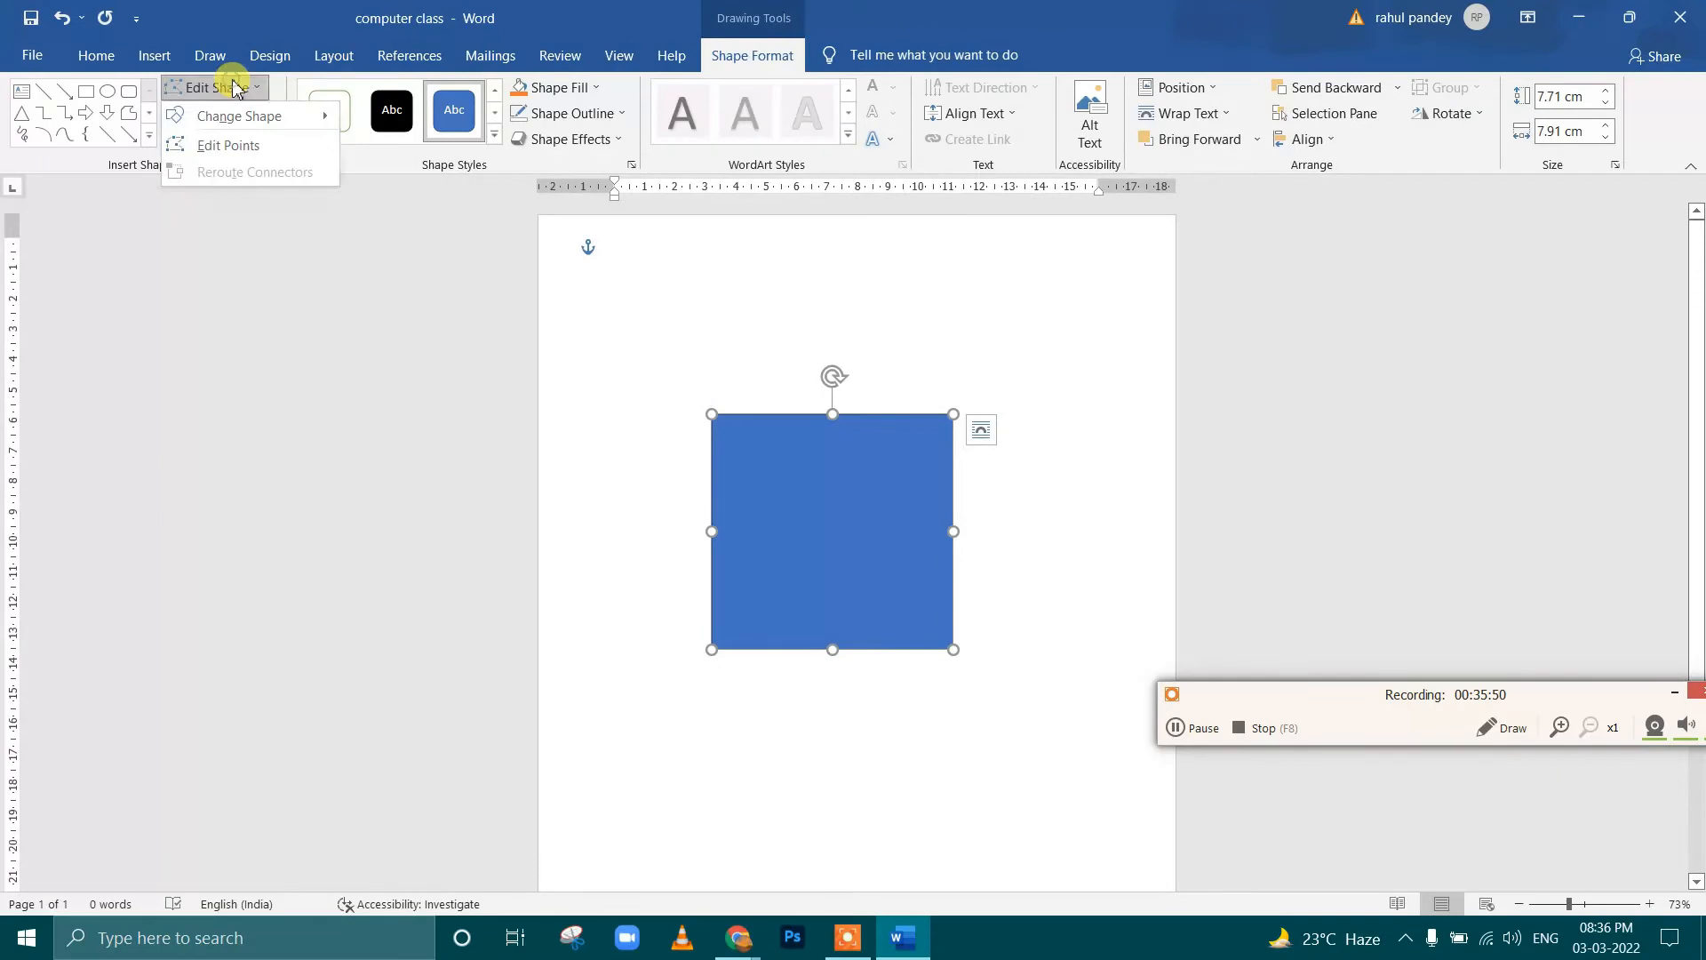
left_click(251, 149)
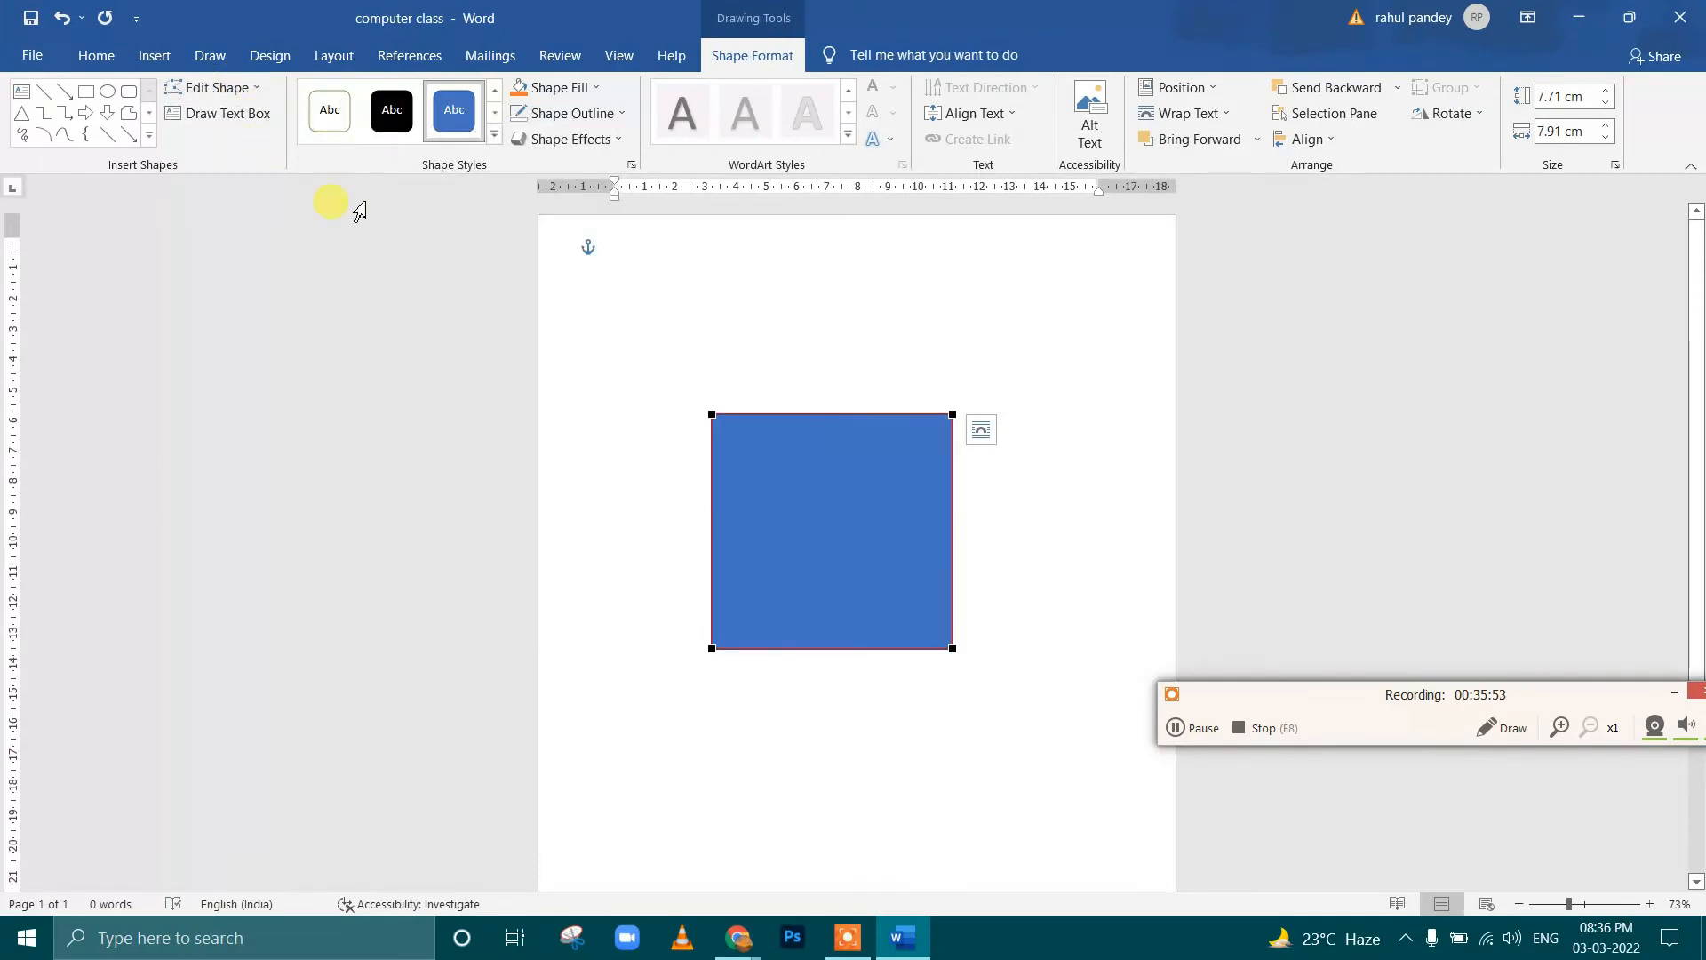
left_click_drag(714, 430, 692, 520)
left_click_drag(956, 418, 978, 525)
left_click_drag(693, 522, 759, 567)
left_click_drag(978, 526, 958, 569)
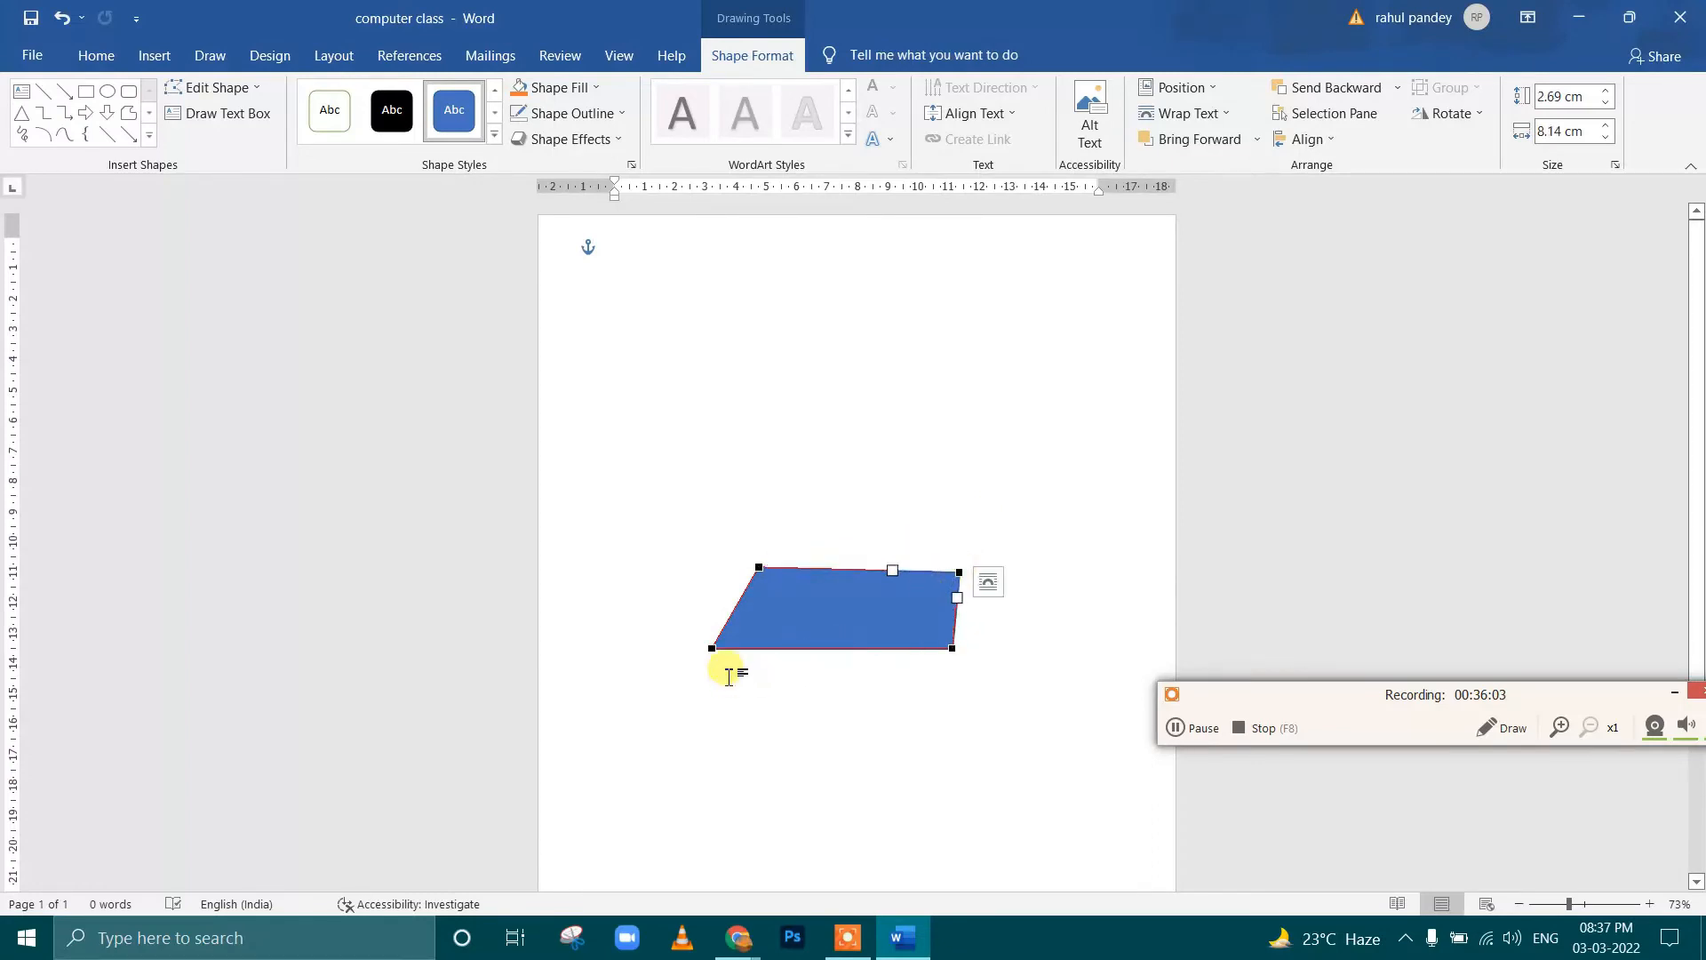
left_click(713, 655)
left_click(742, 622)
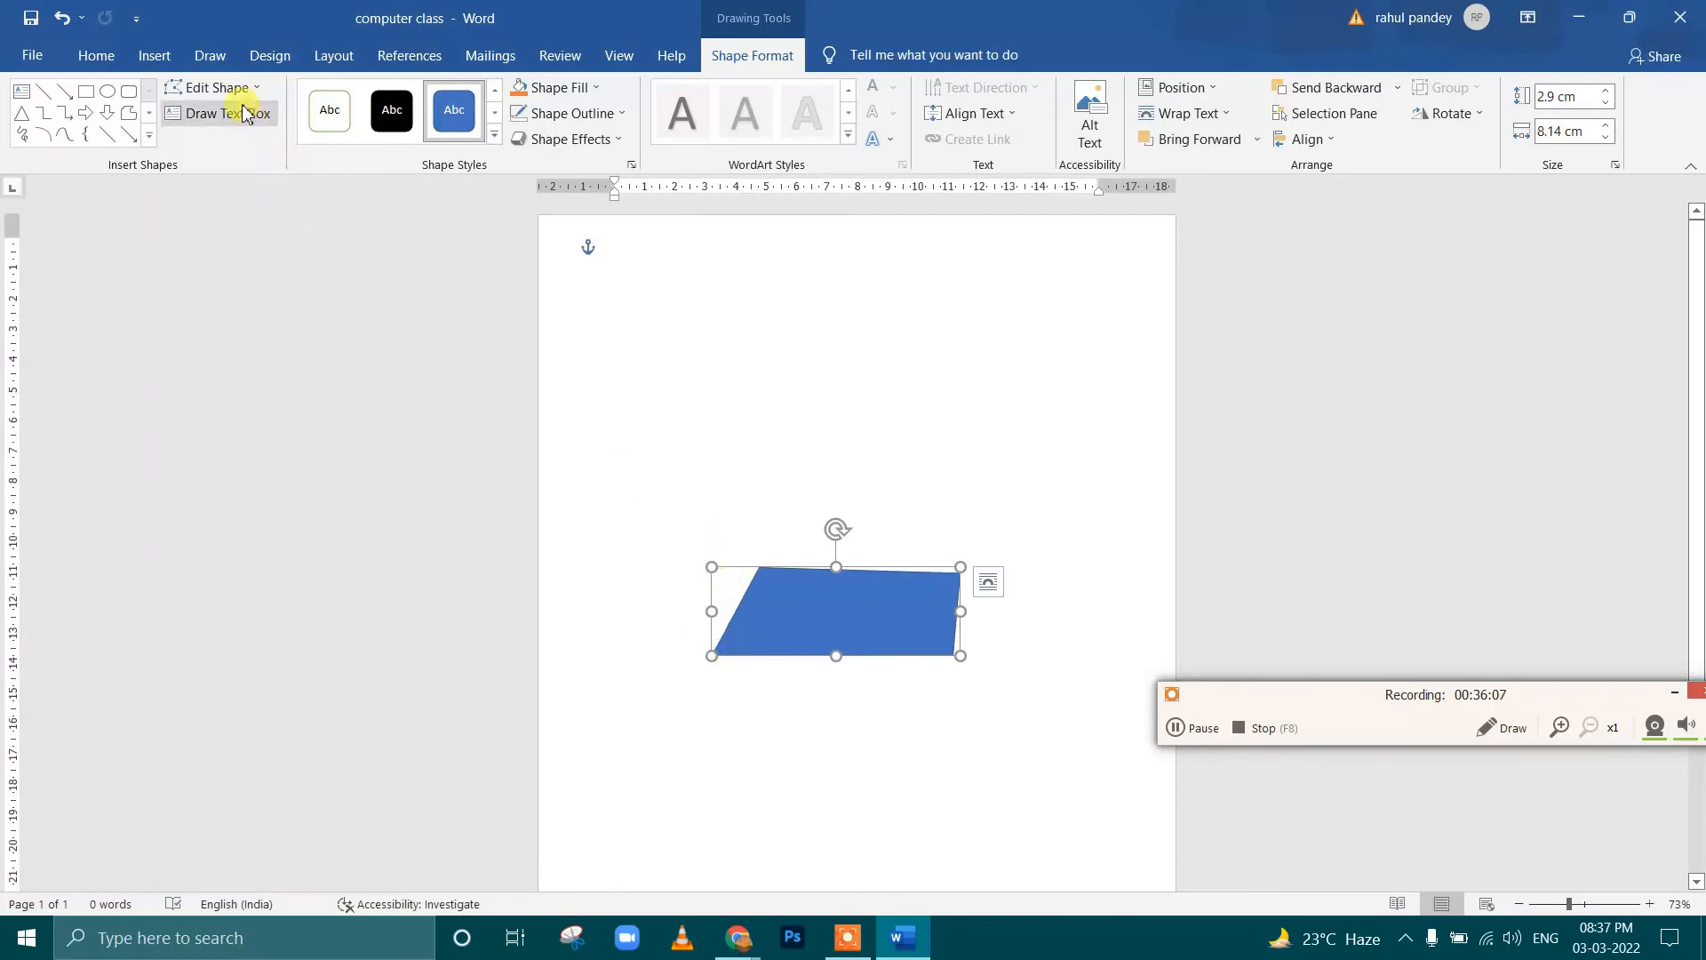
Shift the slanted shape's lower-left point inward to narrow it to about 6.98 cm, and move the shape up the page
left_click(217, 87)
left_click(235, 145)
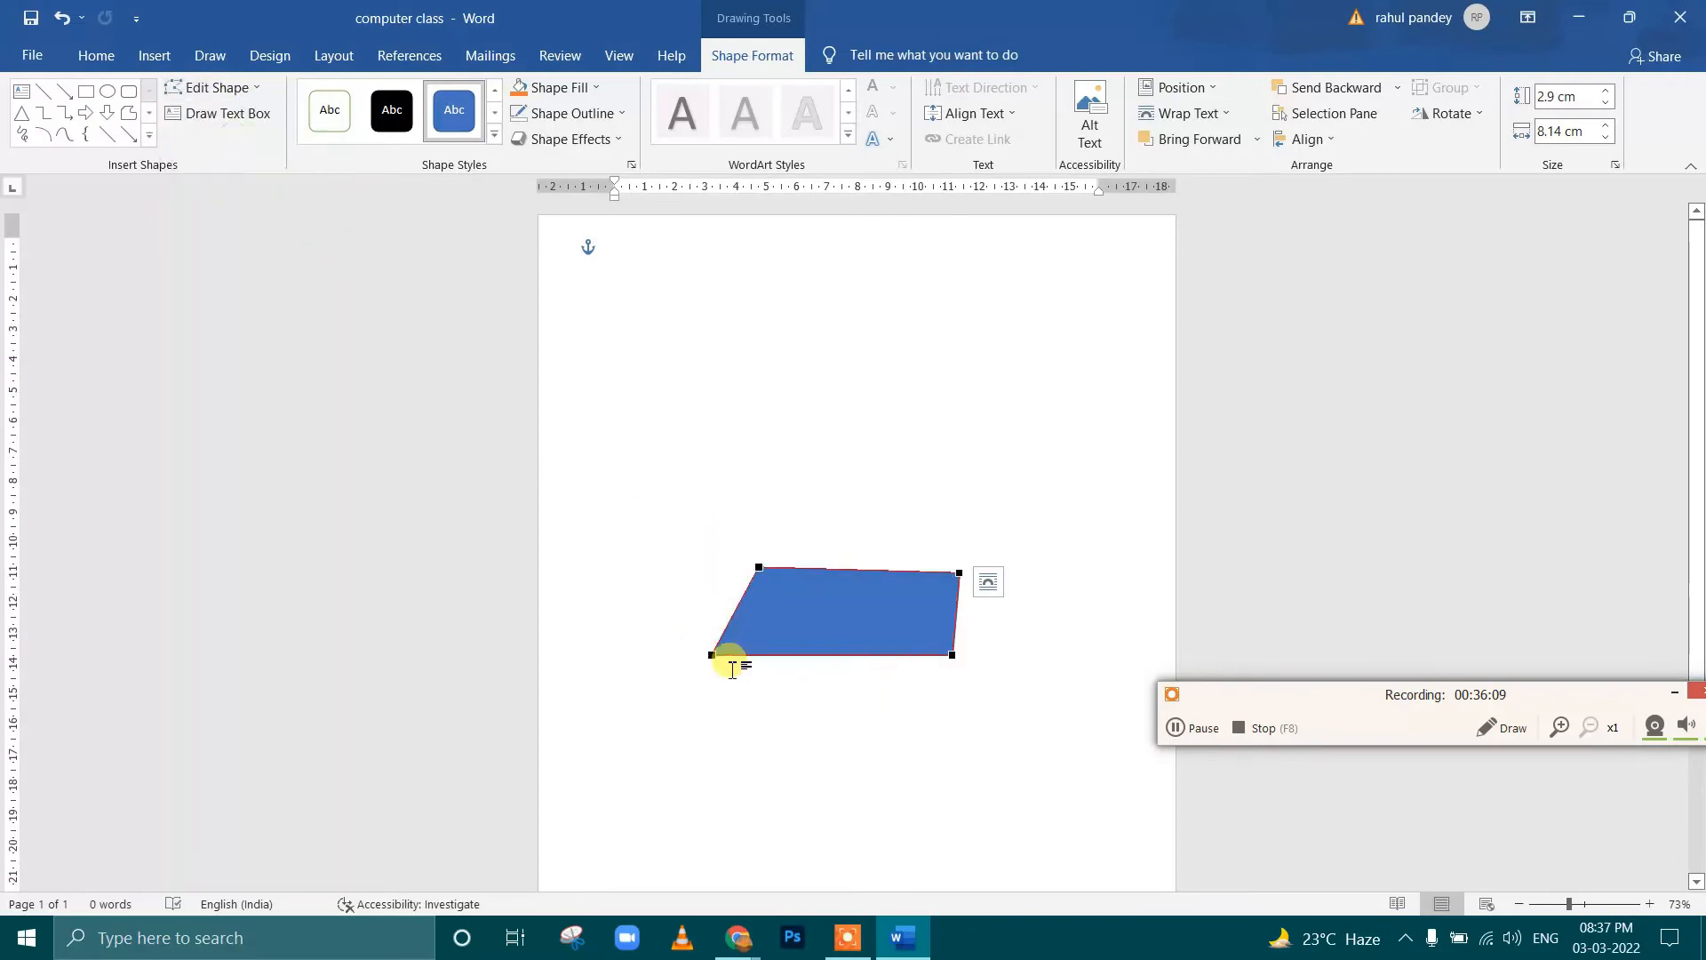
left_click_drag(715, 659, 746, 648)
left_click_drag(878, 624, 858, 502)
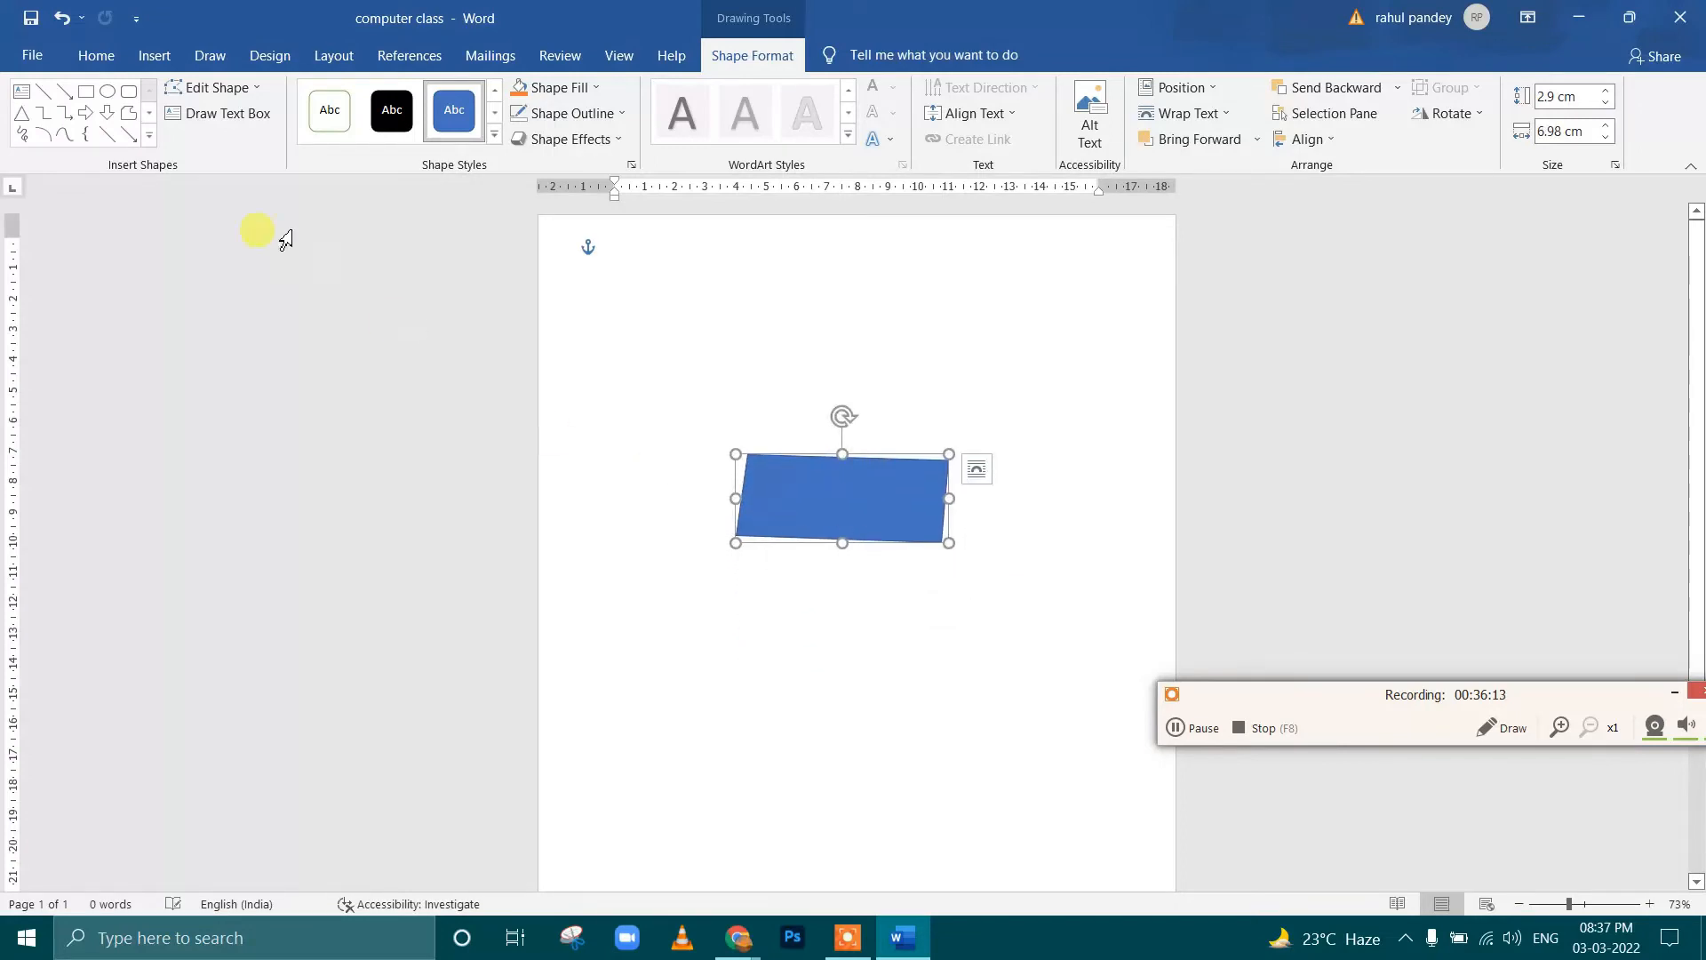
Draw a text box about 4.67 cm high and 4.29 cm wide near the blue shape, enter "sdfsdfsdfsdfsdfdf" and fill it yellow
left_click(196, 118)
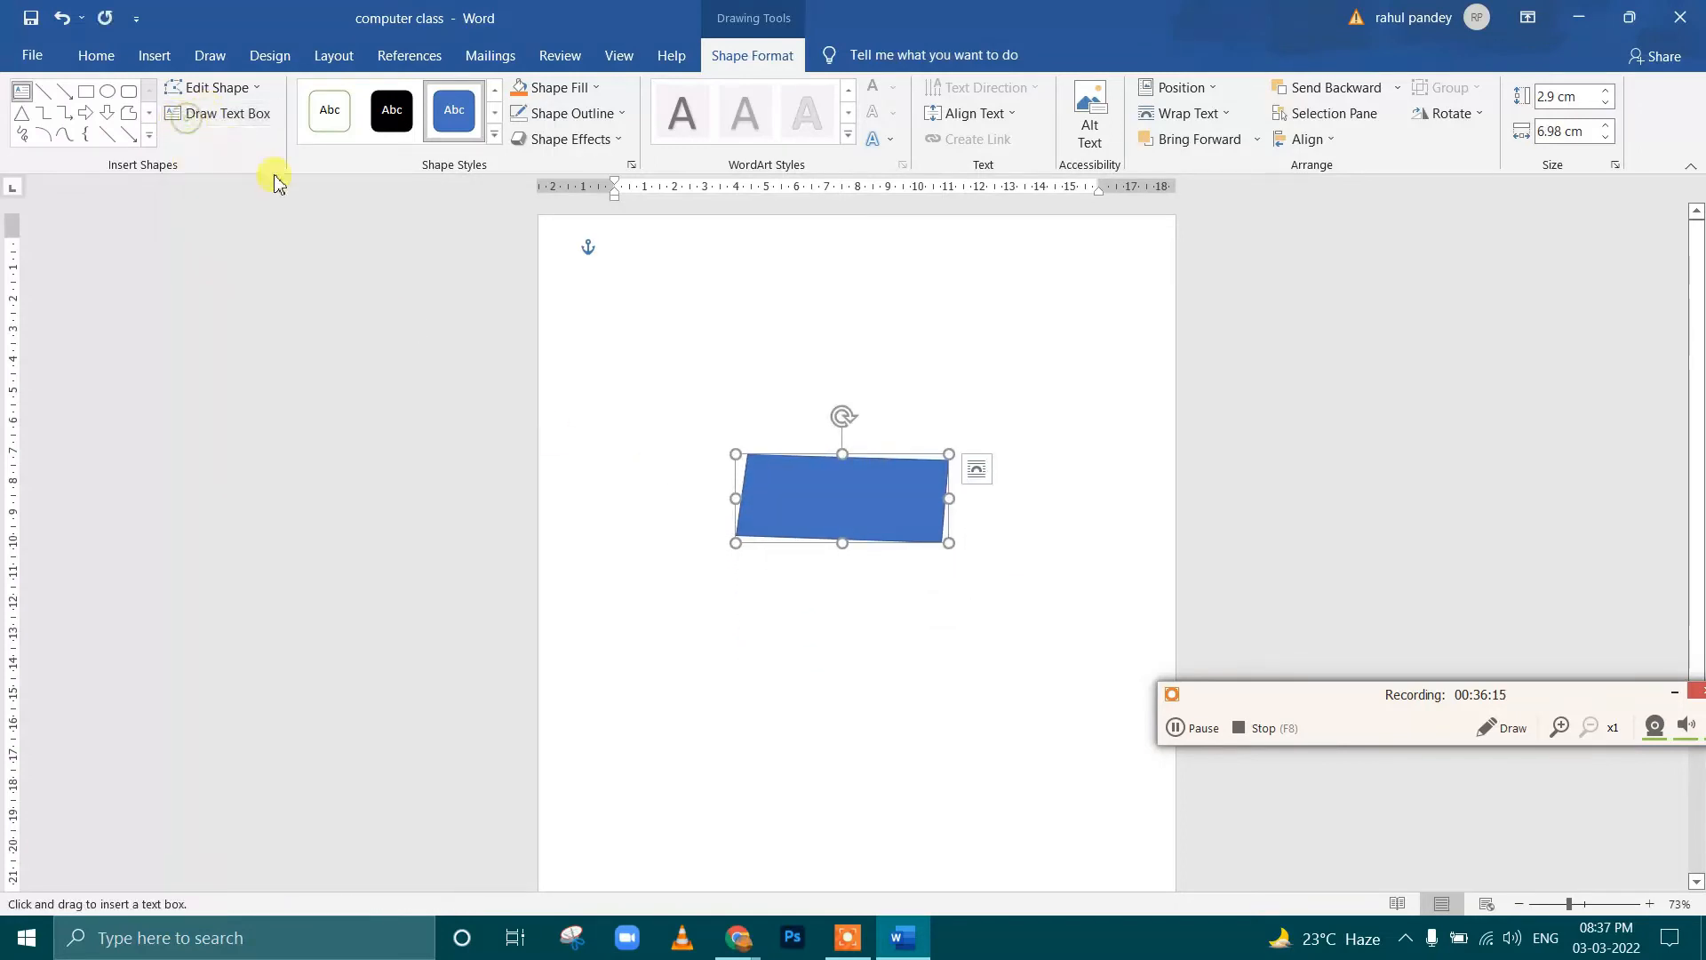
mouse_move(610, 358)
left_mouse_down()
mouse_move(689, 465)
mouse_move(743, 501)
left_mouse_up()
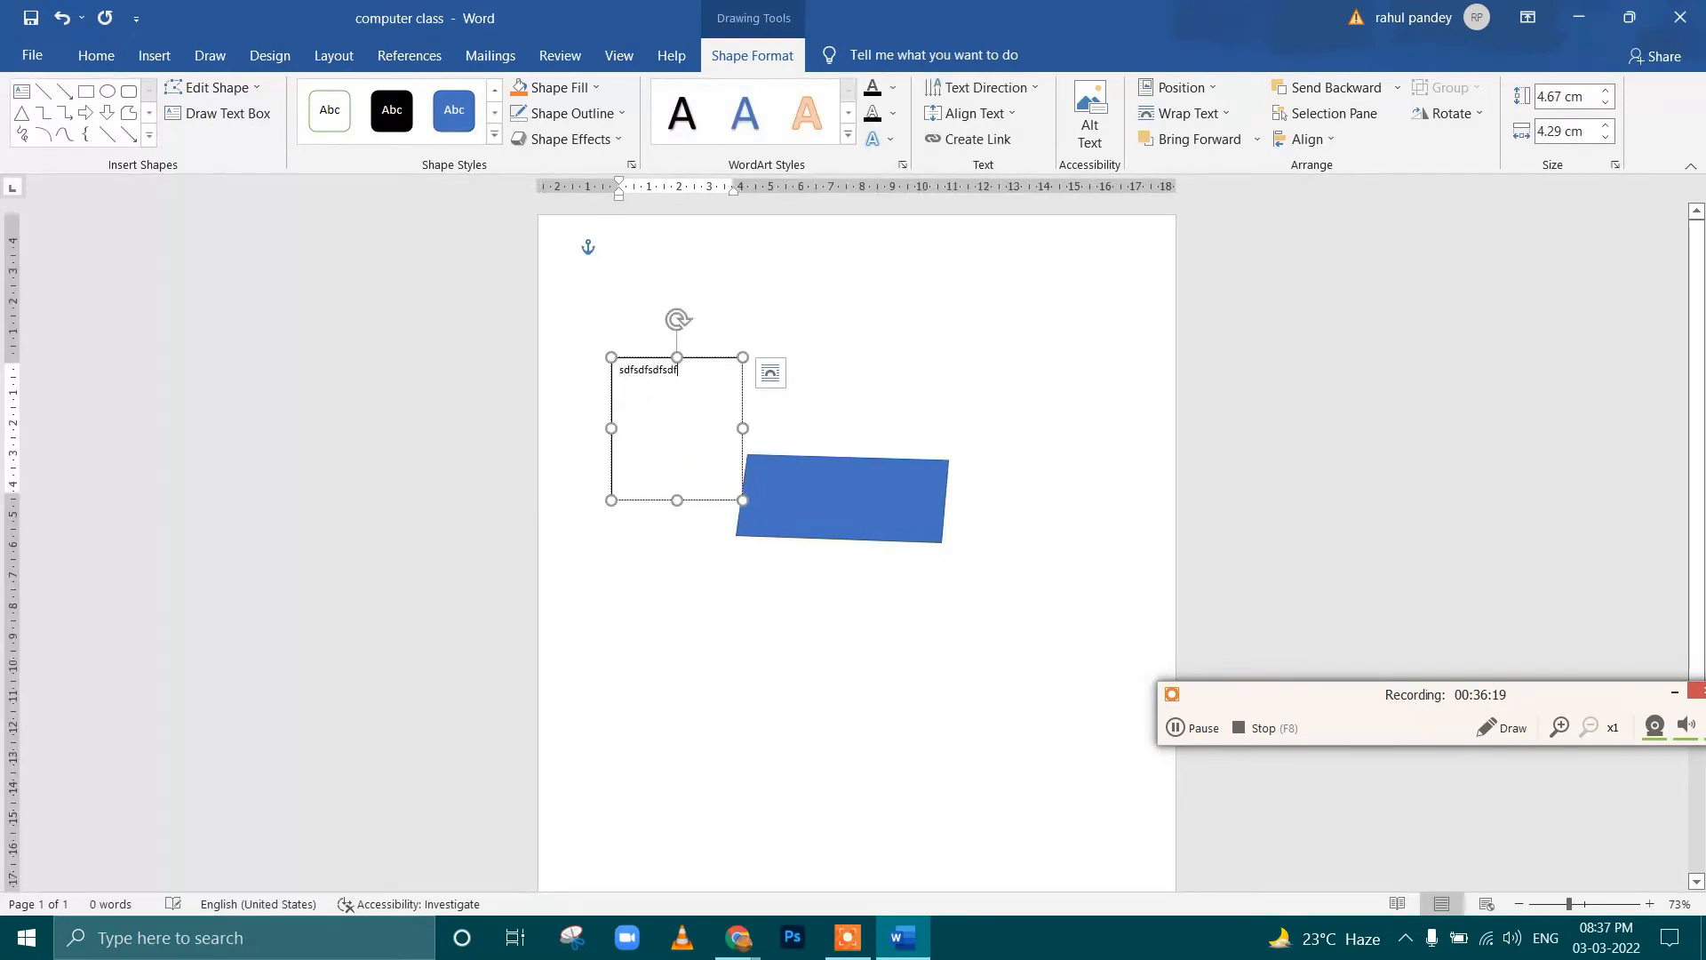
type("sdfsdfsdfsdfsdfdf")
left_click(560, 88)
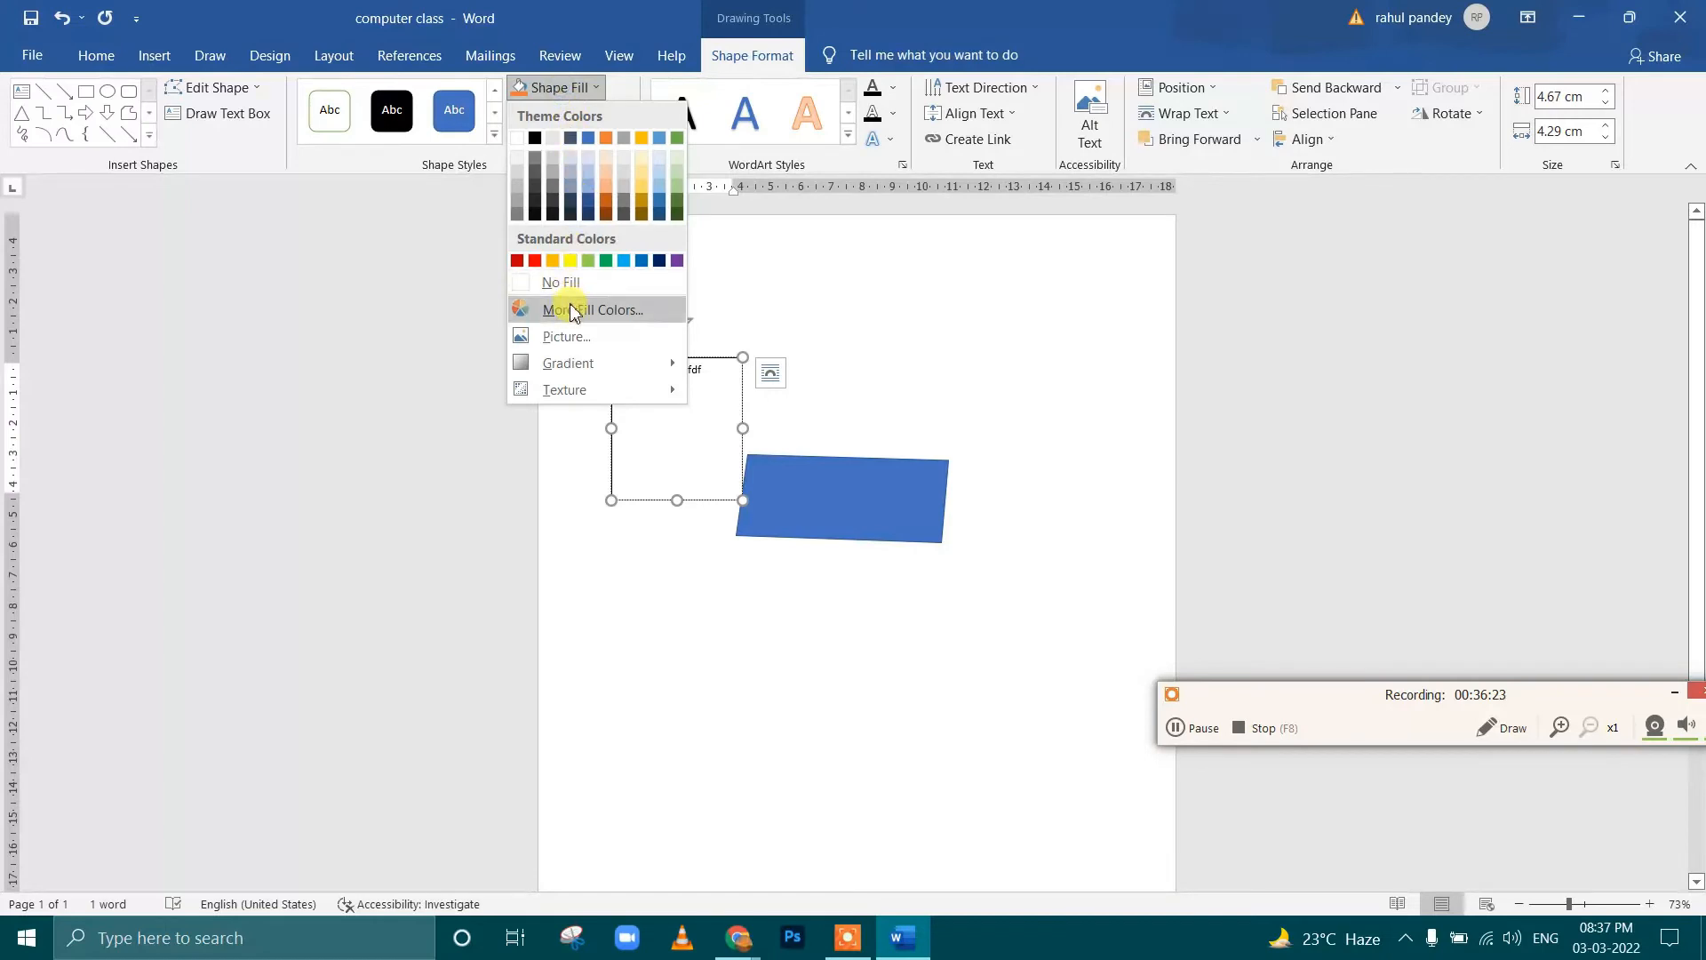
left_click(570, 260)
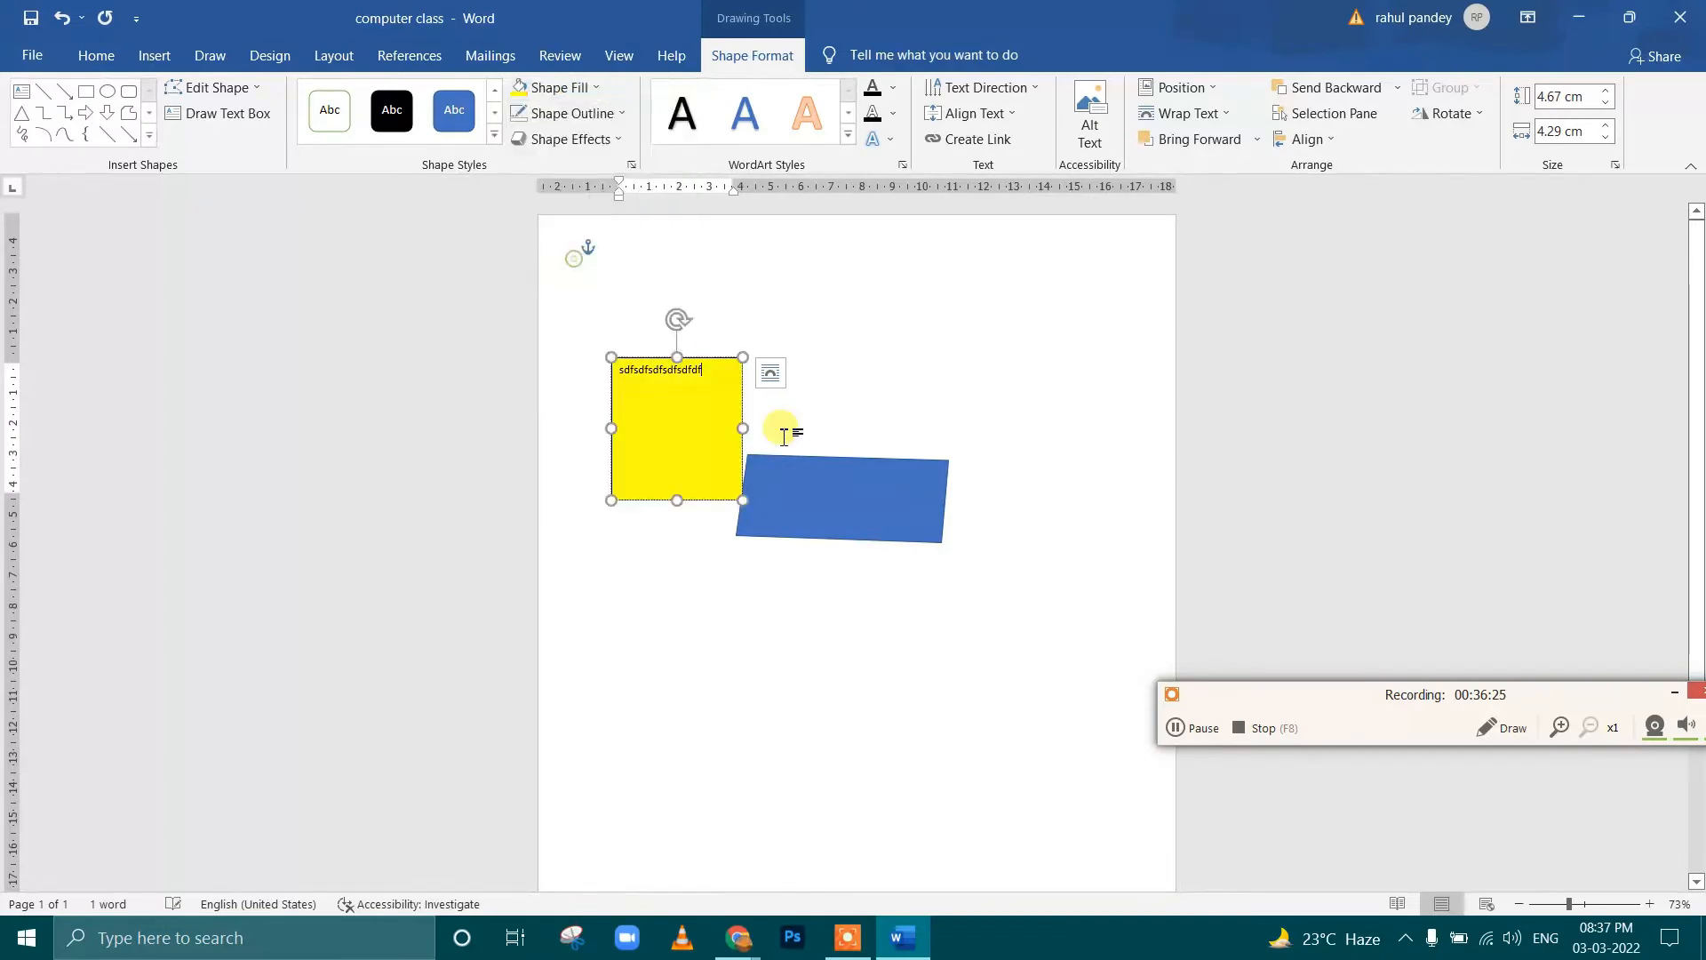
Delete the yellow text box and move the blue shape up and left on the page
left_click(702, 362)
key("Delete")
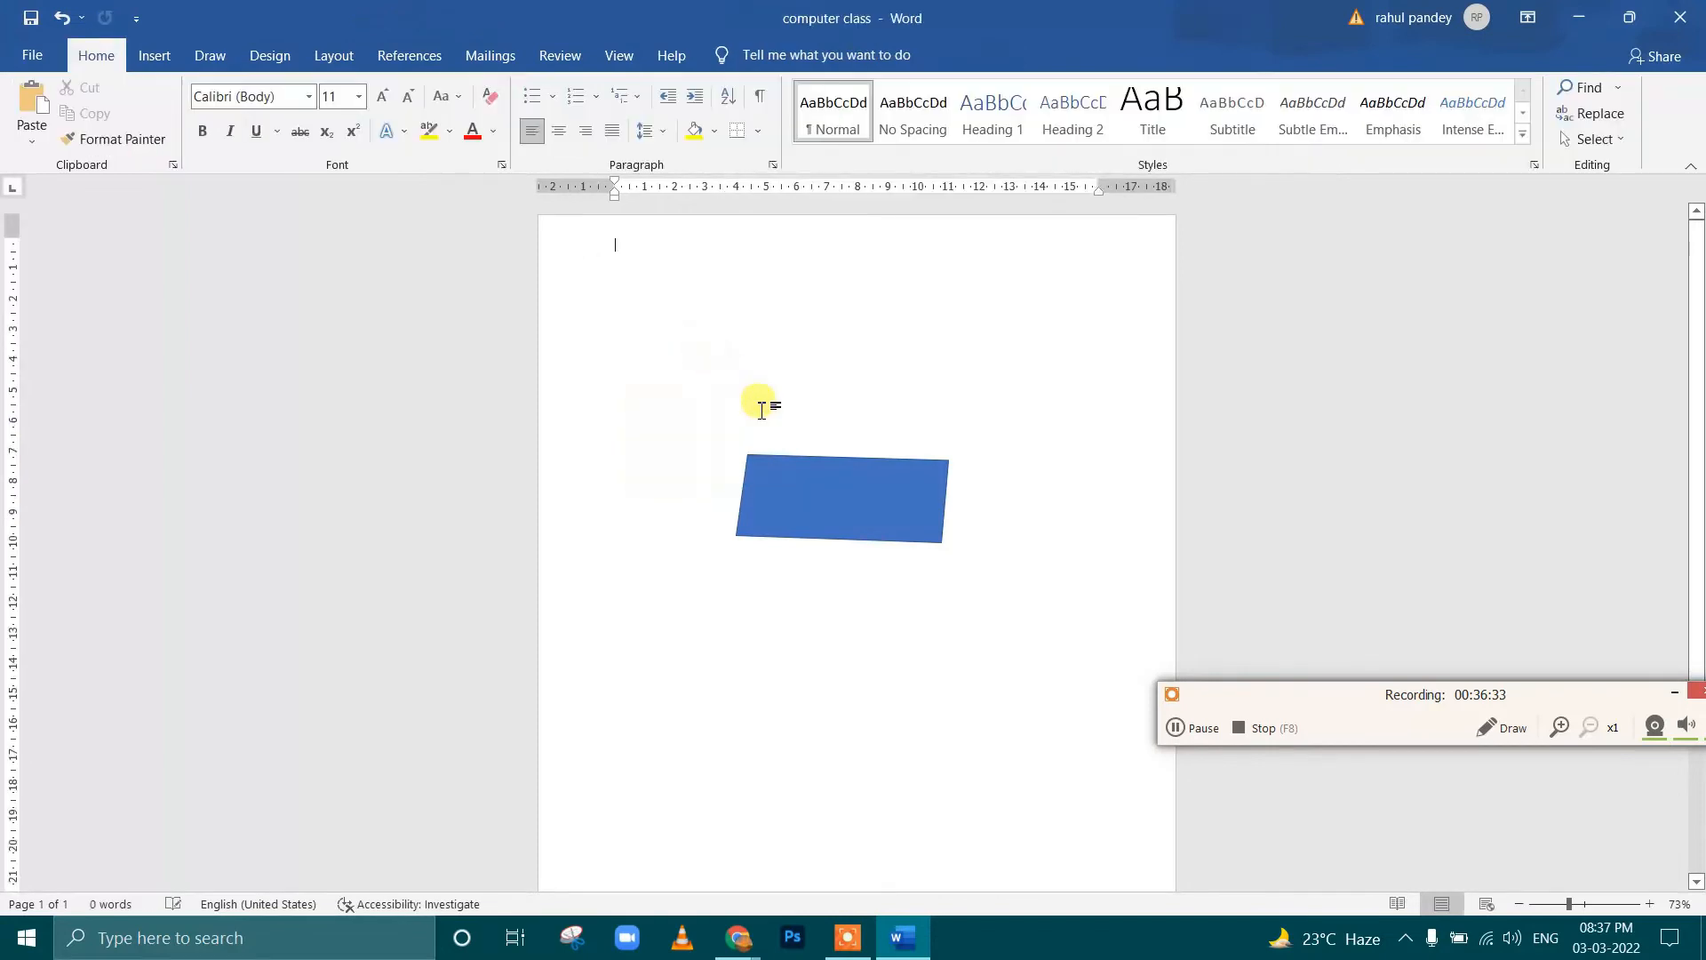
left_click(818, 478)
left_click_drag(818, 478, 746, 351)
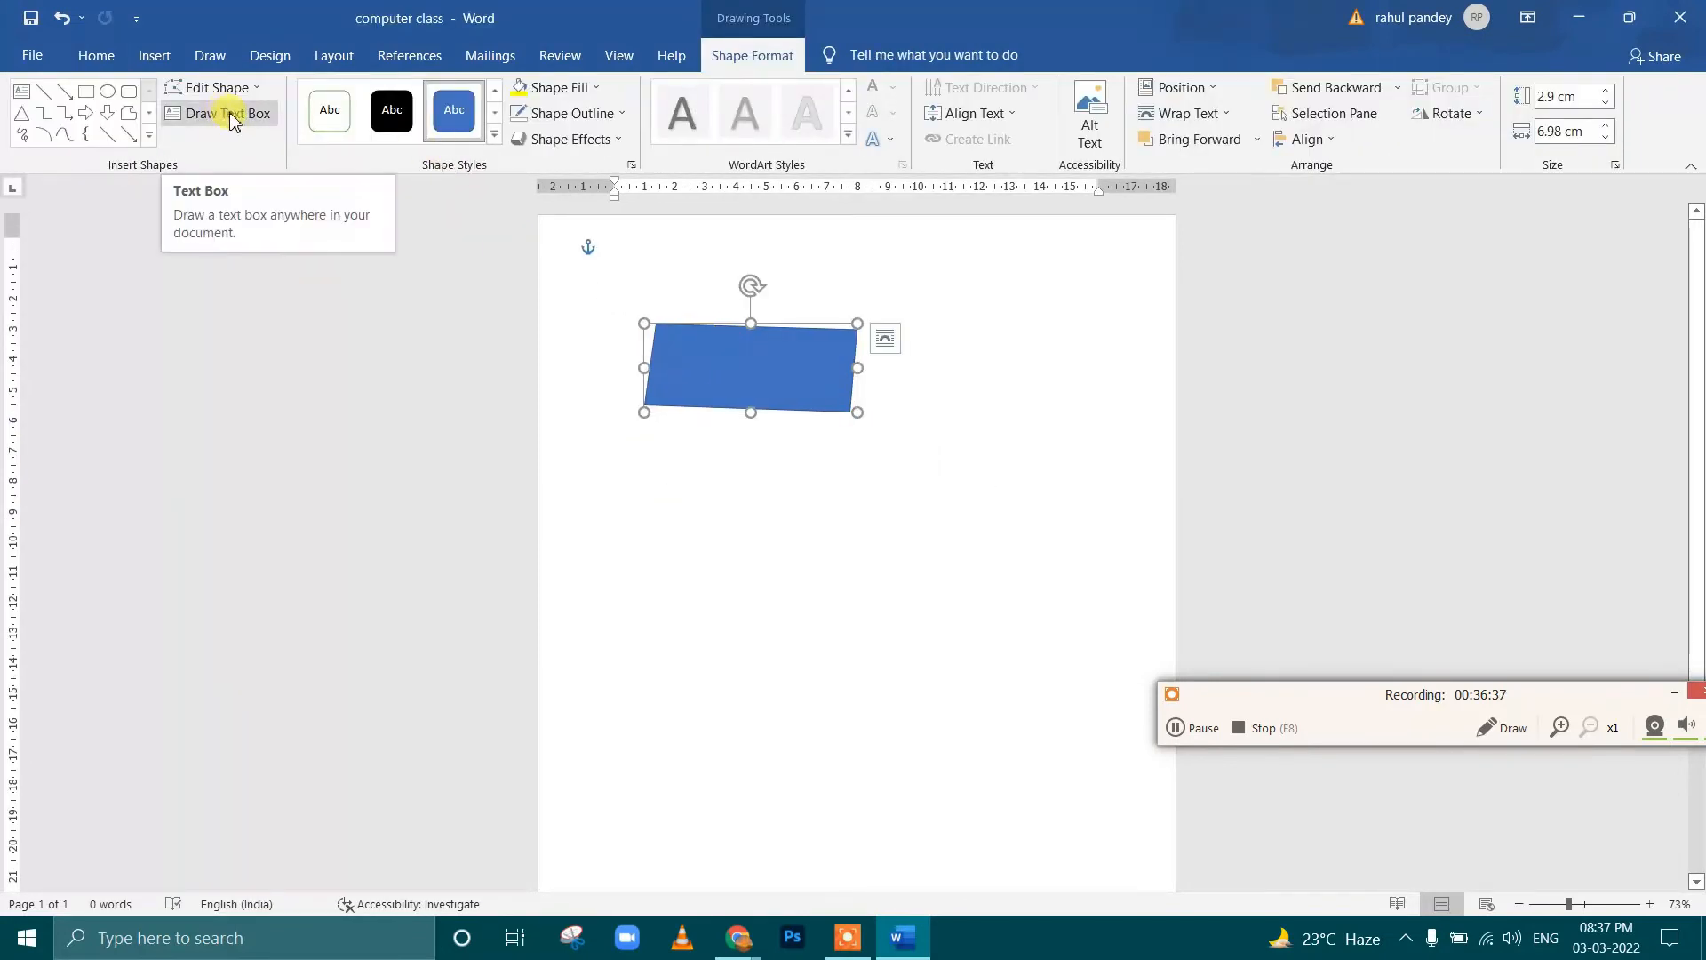
Look through the shape style gallery and the fill options for the blue shape, including the picture fill sources
left_click(495, 137)
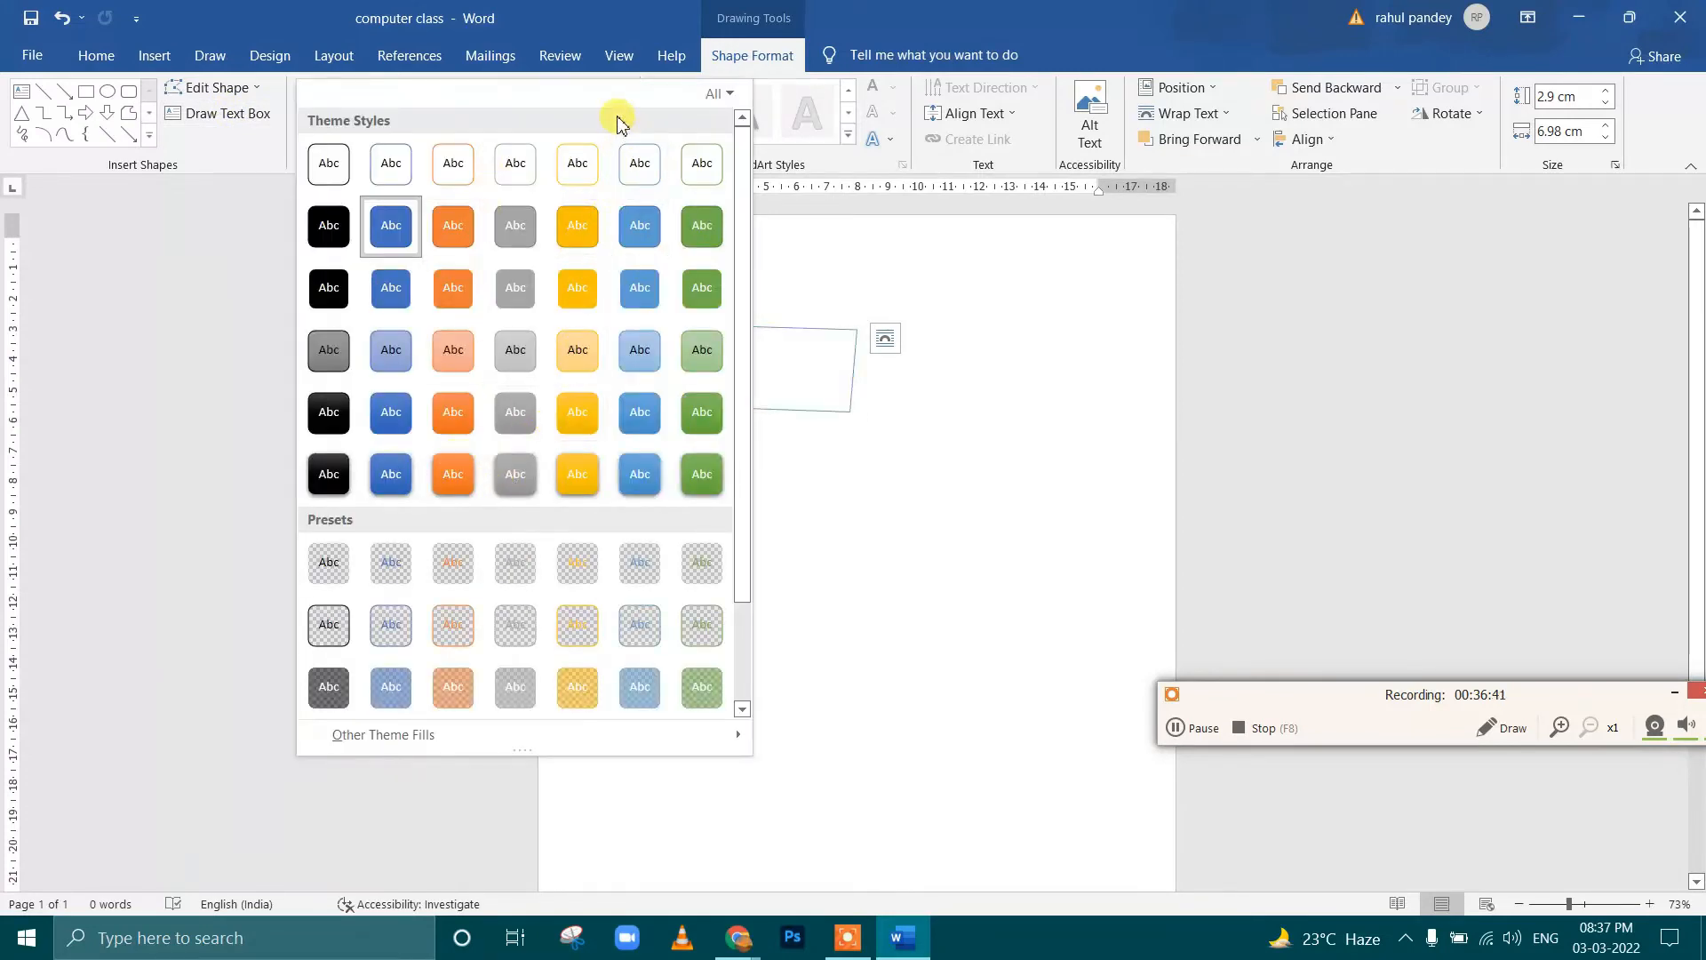
left_click(827, 252)
left_click(594, 93)
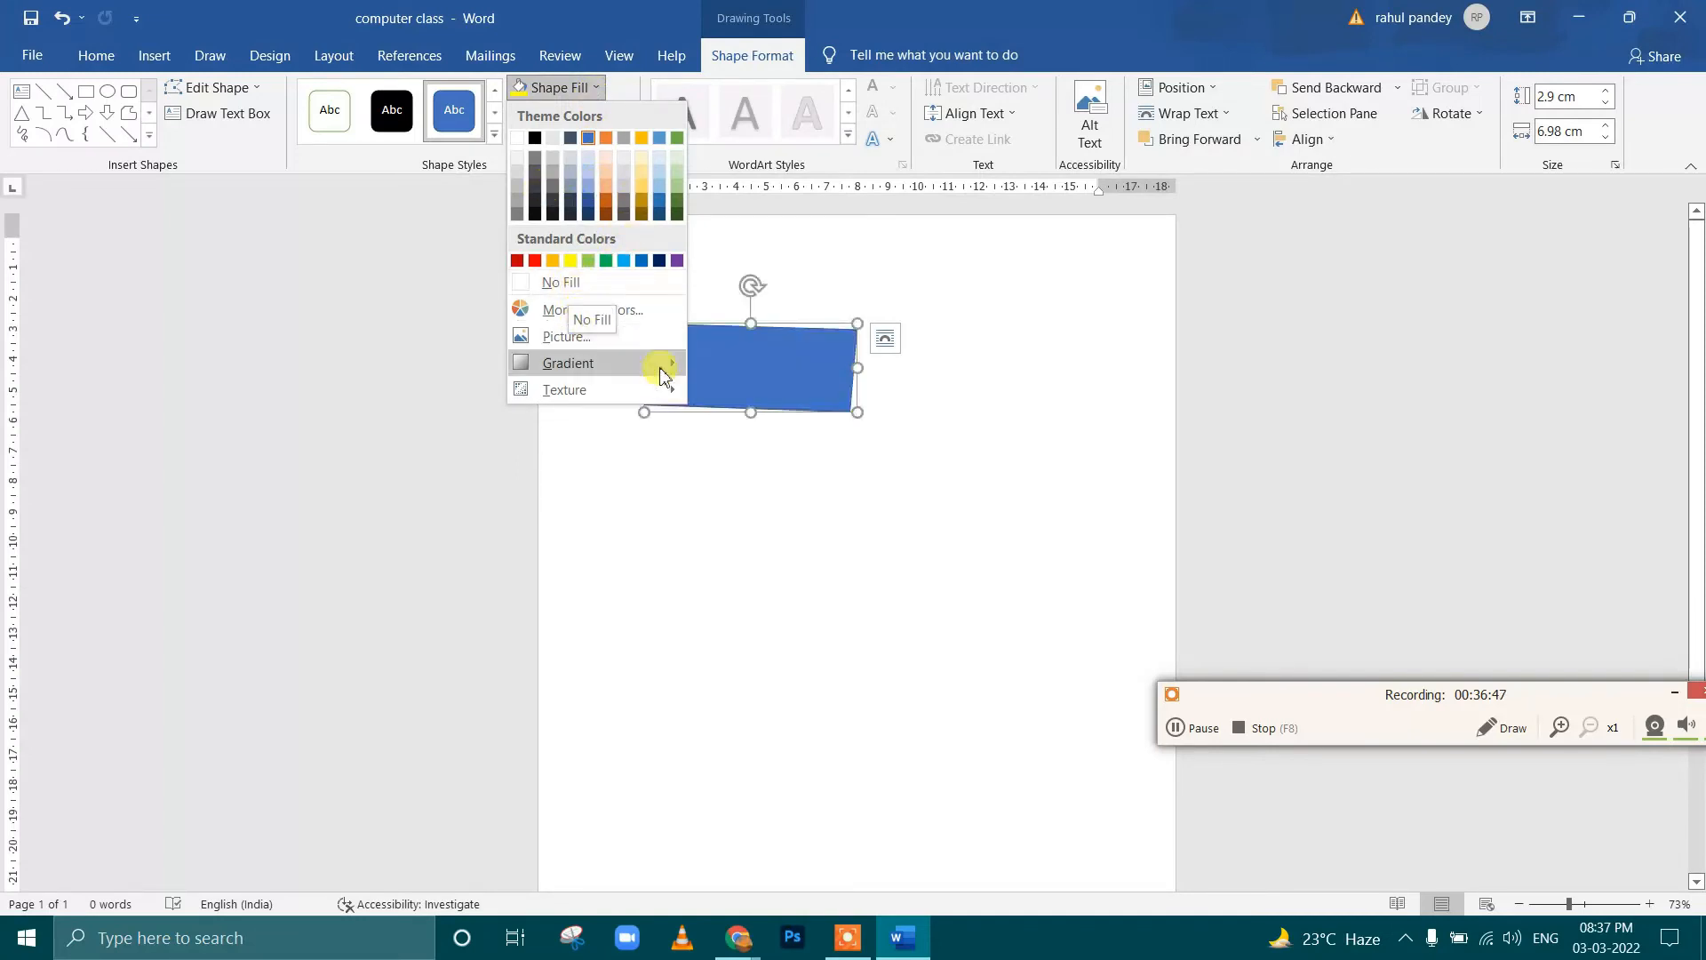
mouse_move(629, 365)
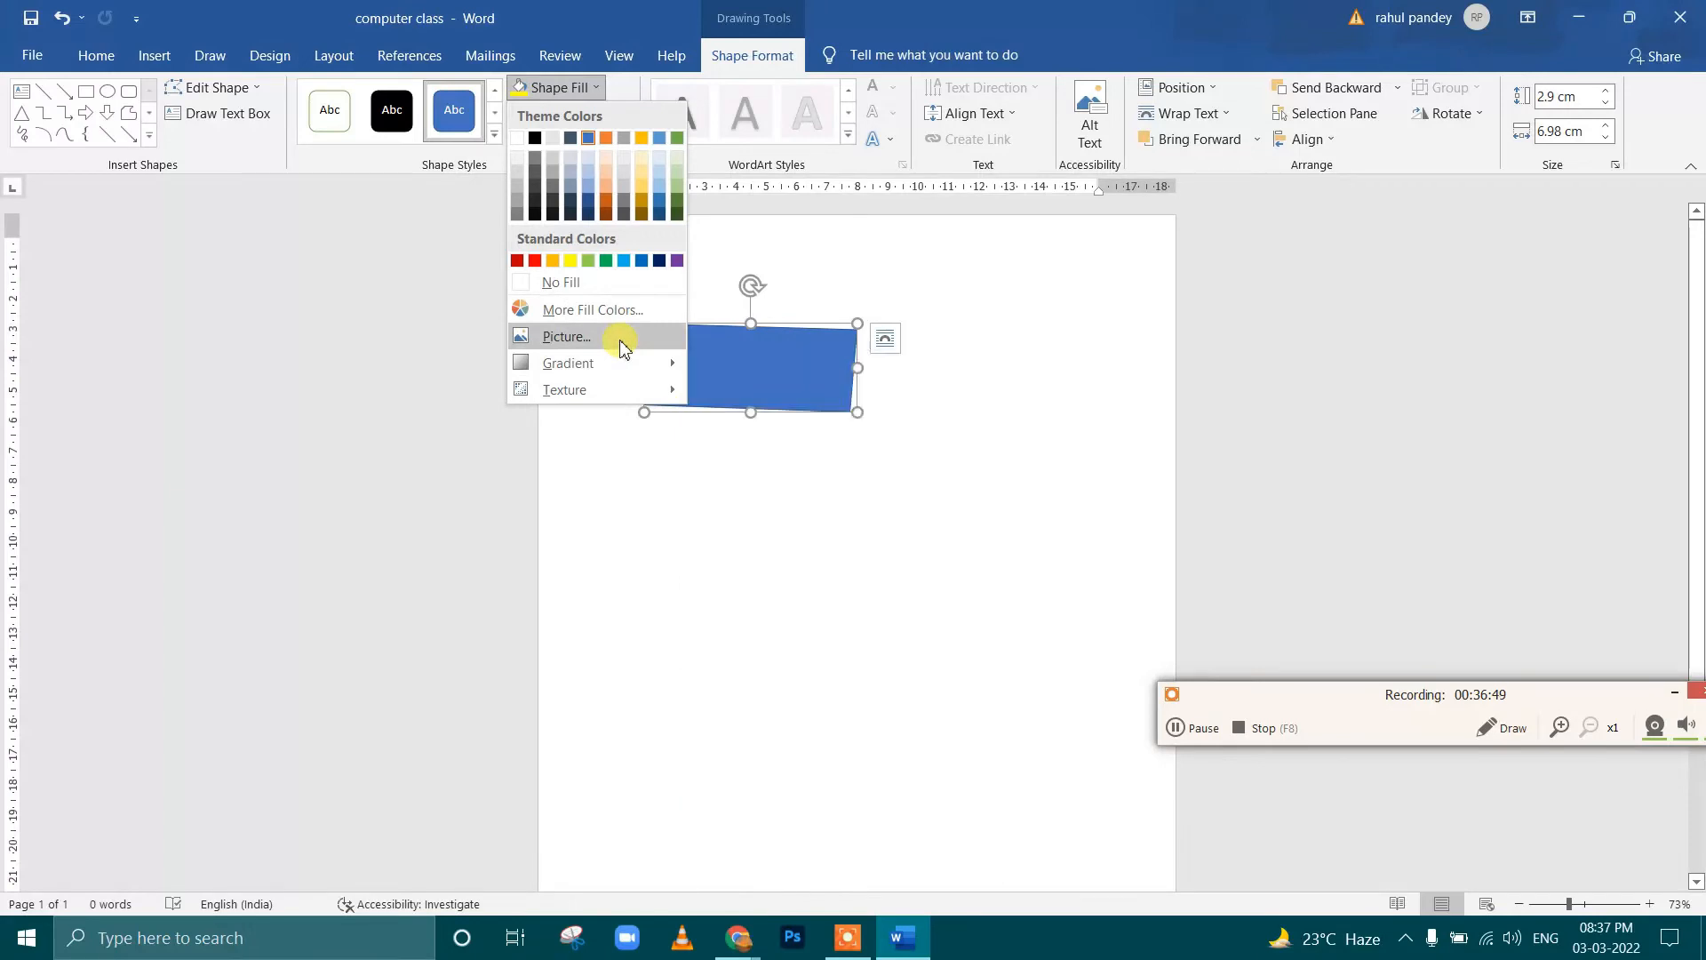
left_click(620, 345)
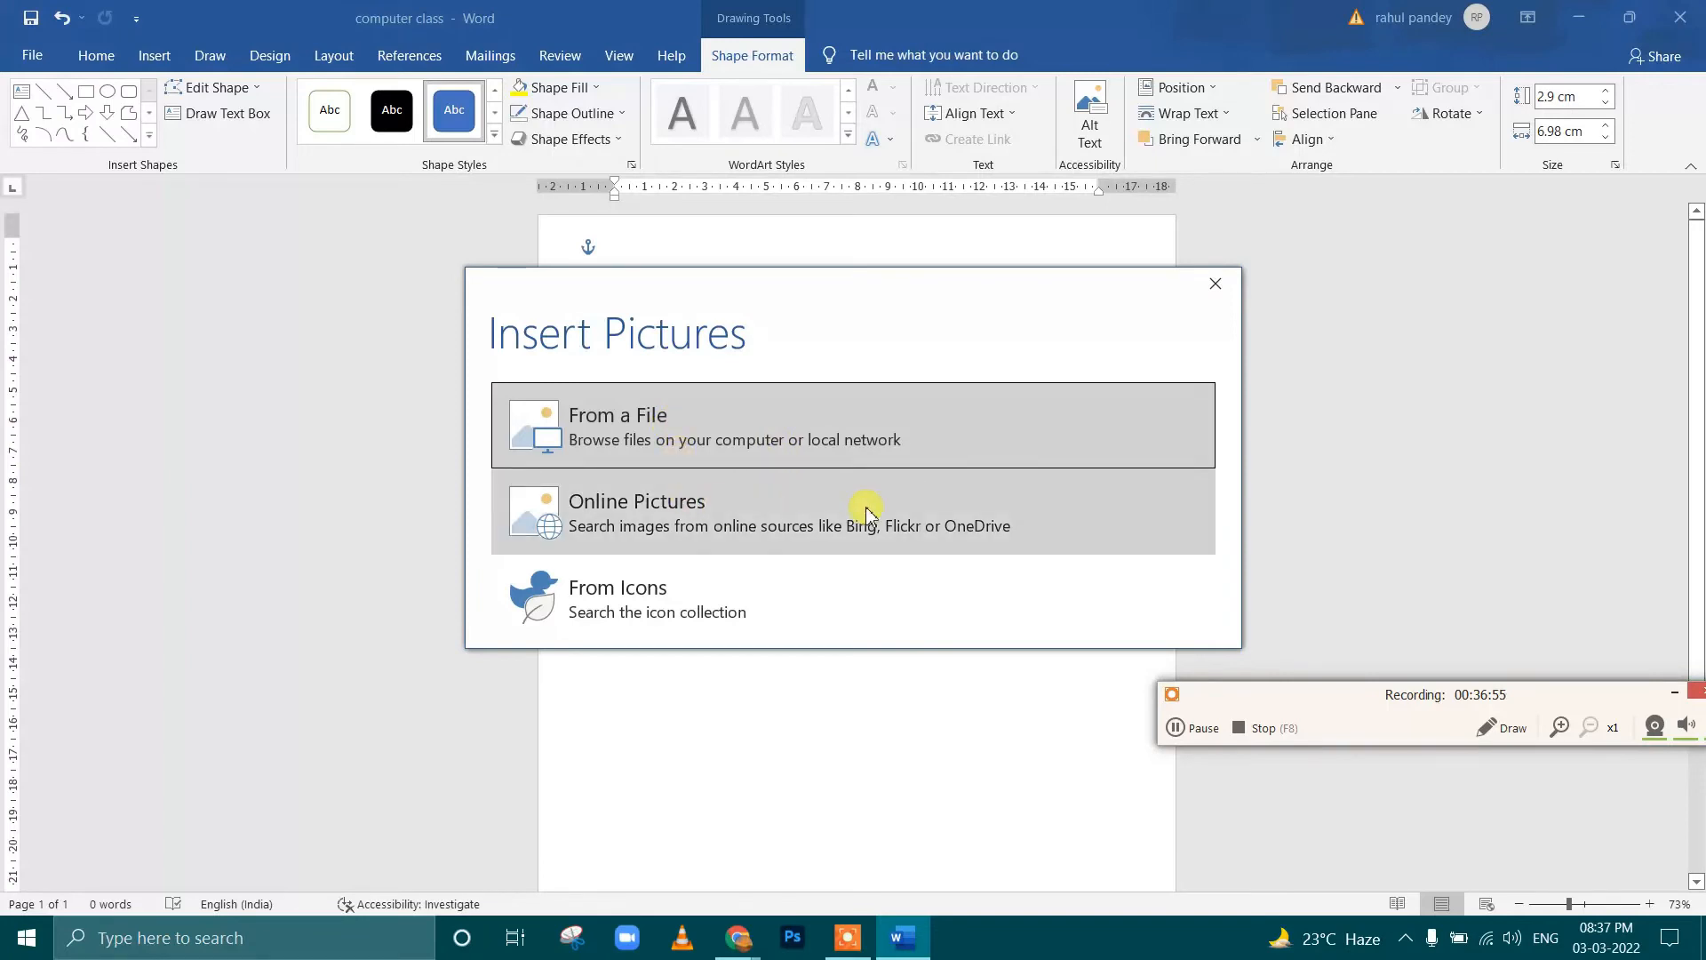
left_click(1216, 282)
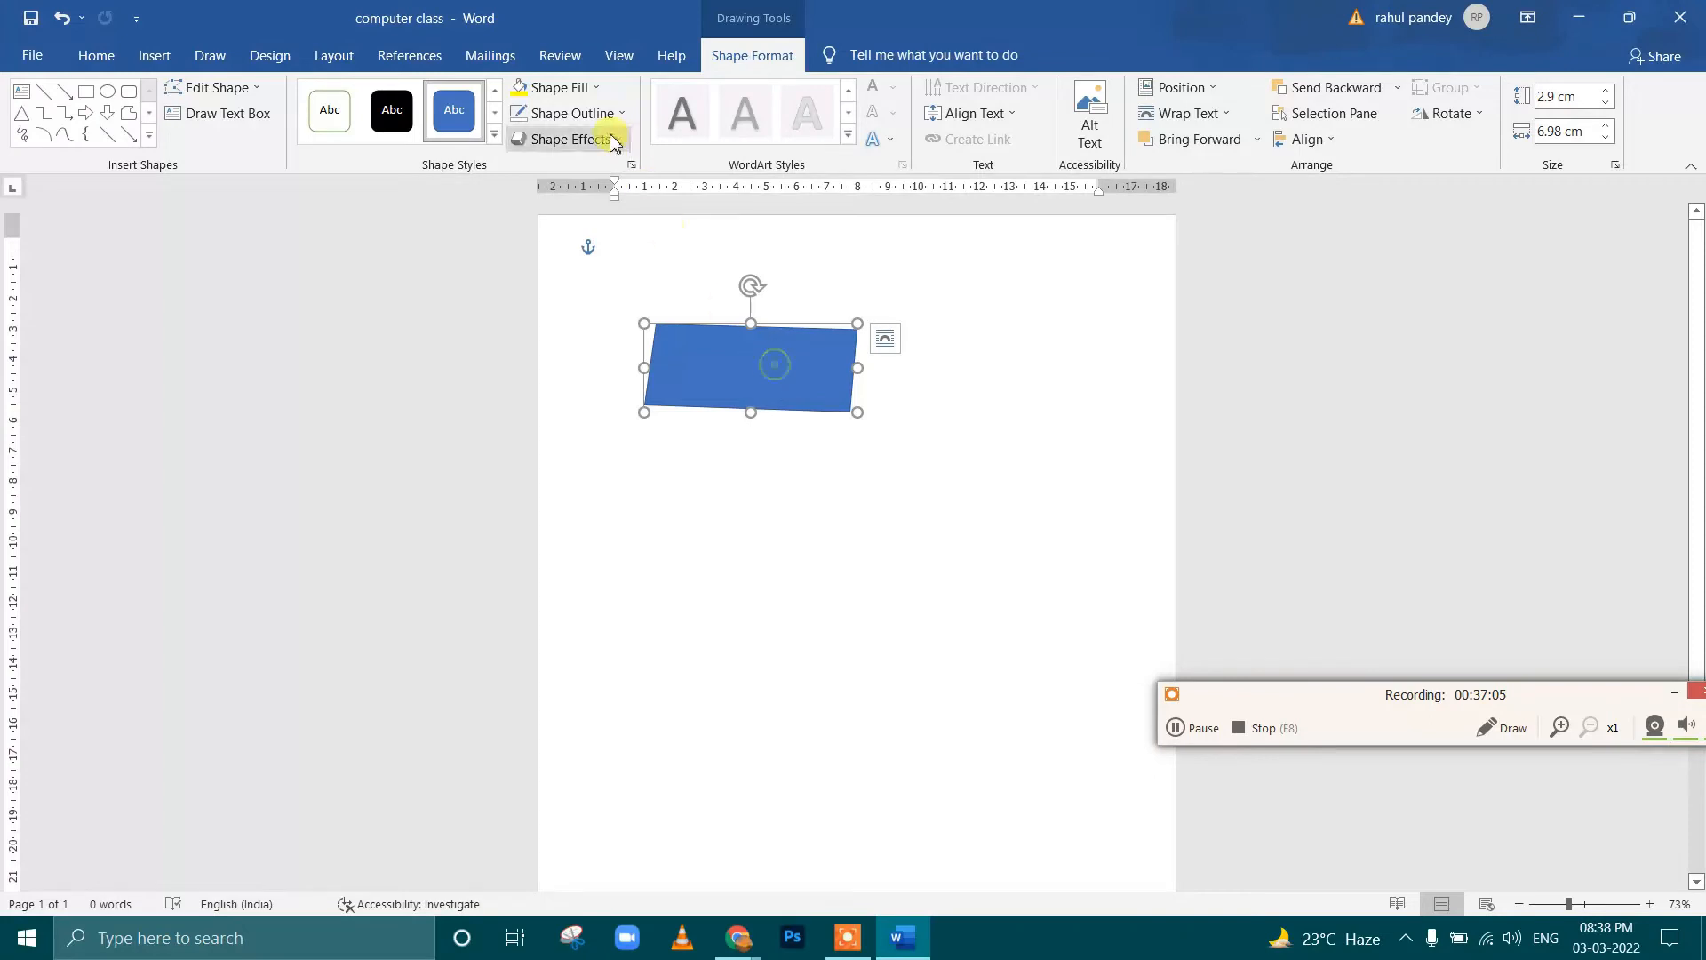
Enlarge the blue shape to about 11.92 cm high and 13.67 cm wide
left_click(592, 88)
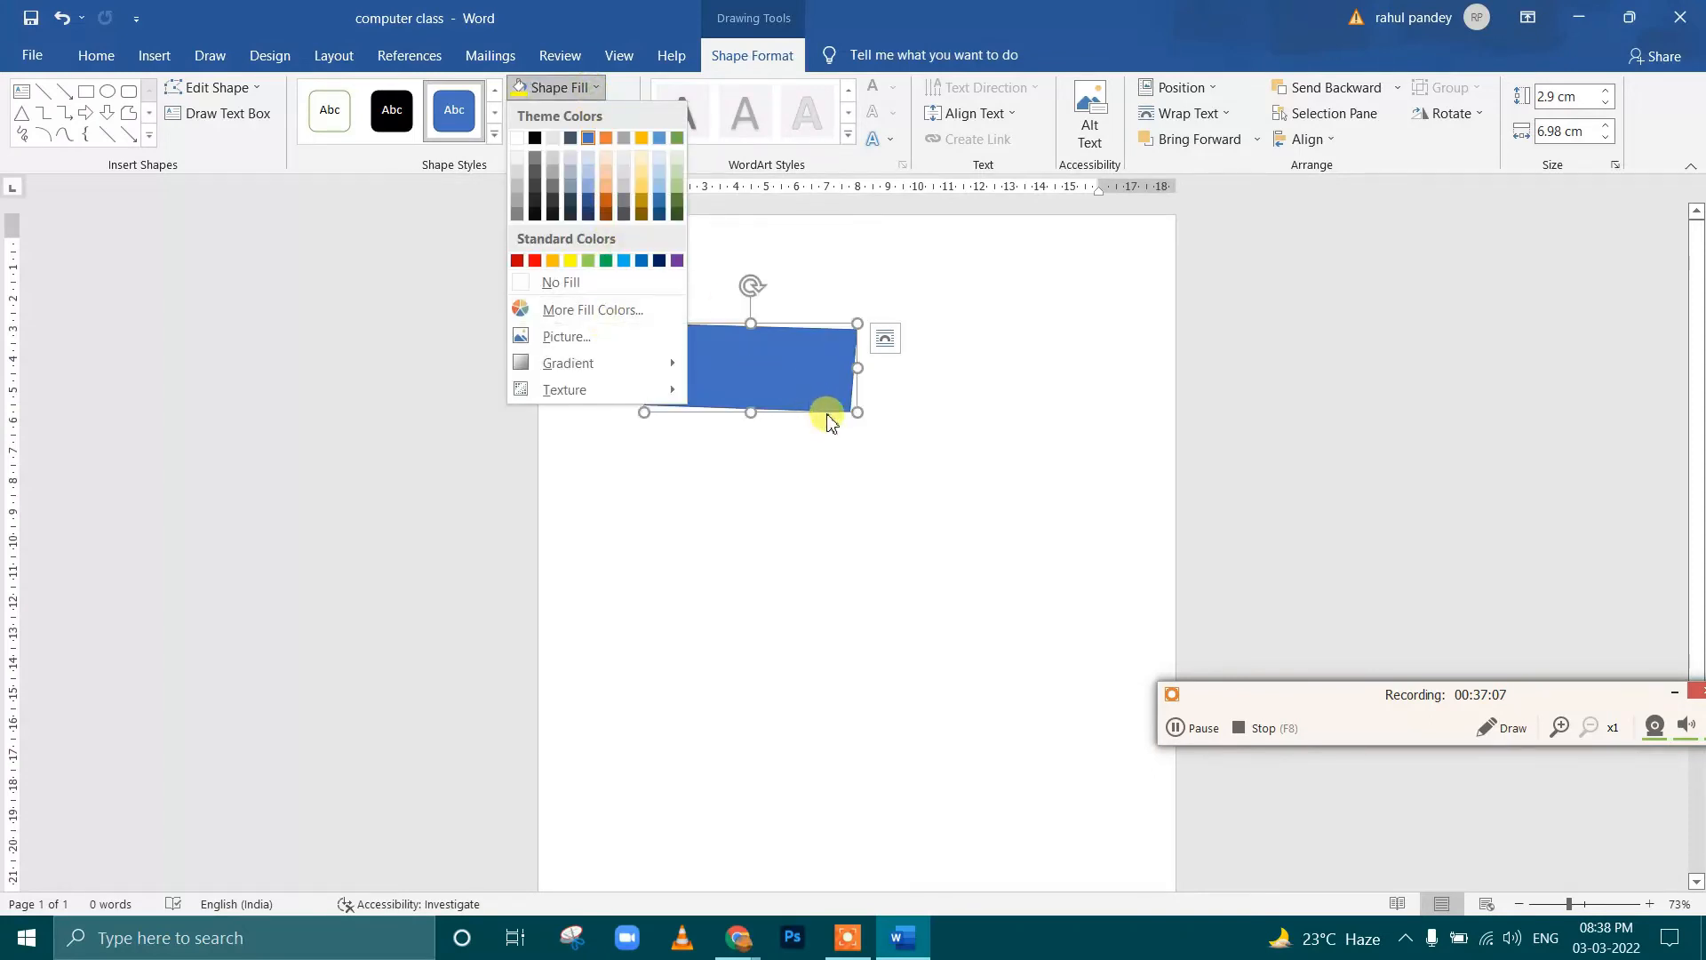
left_click(855, 410)
left_click_drag(856, 414, 1061, 687)
left_click(564, 93)
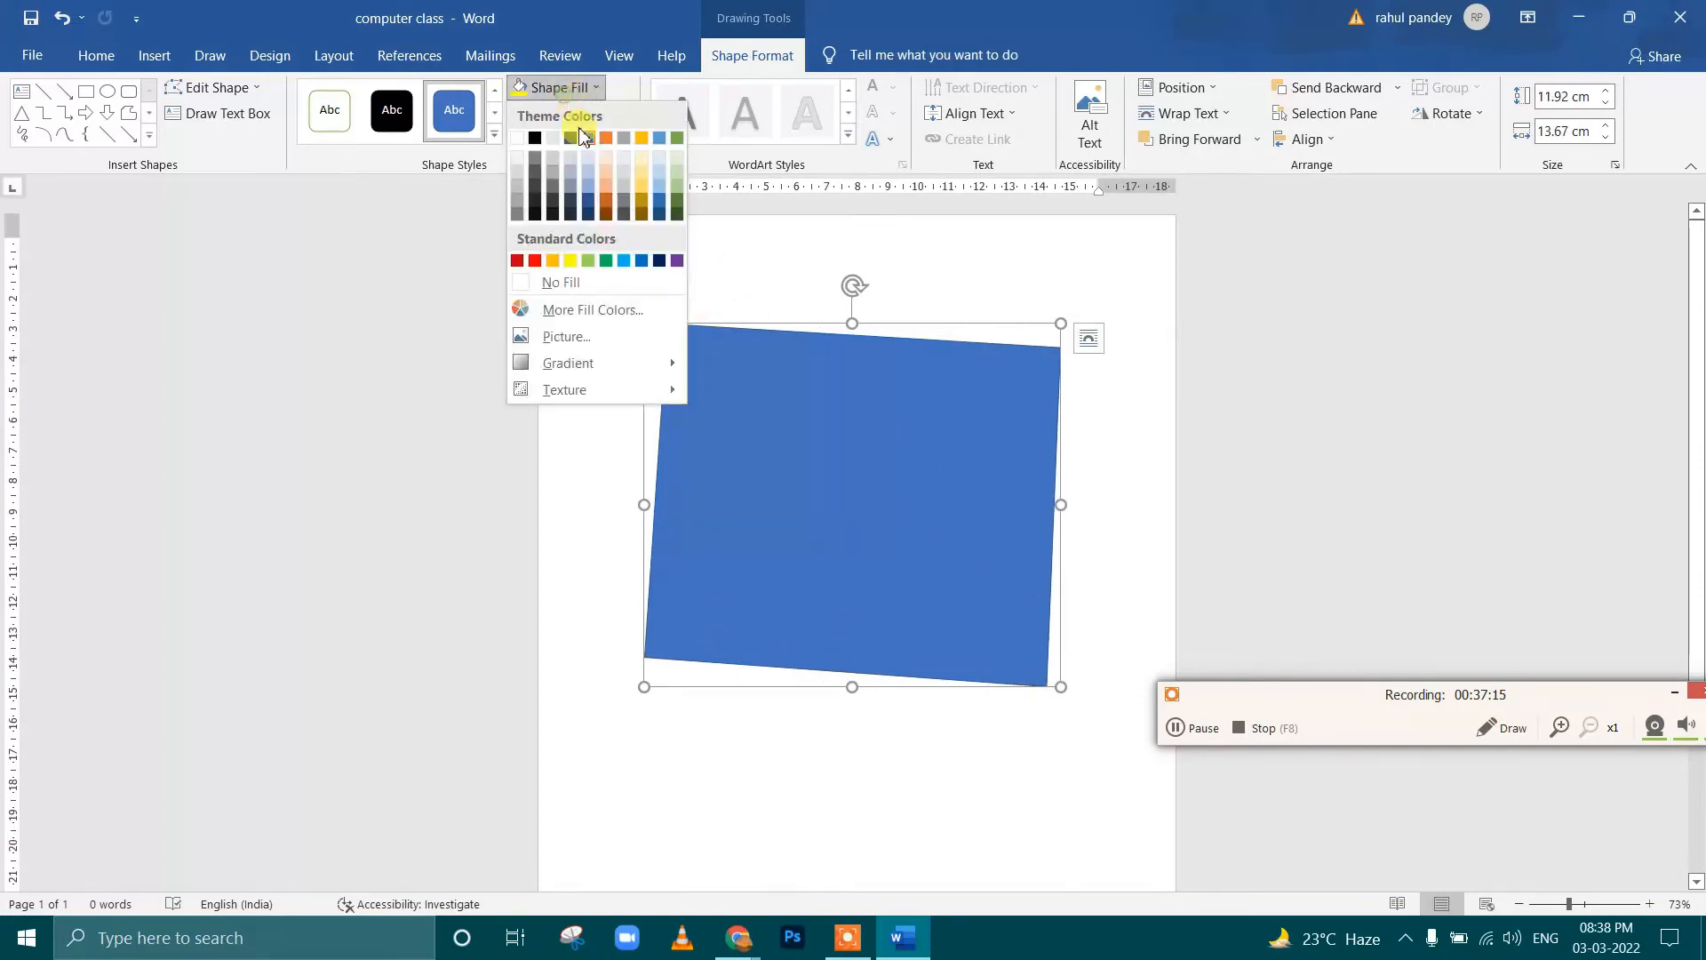
left_click(564, 336)
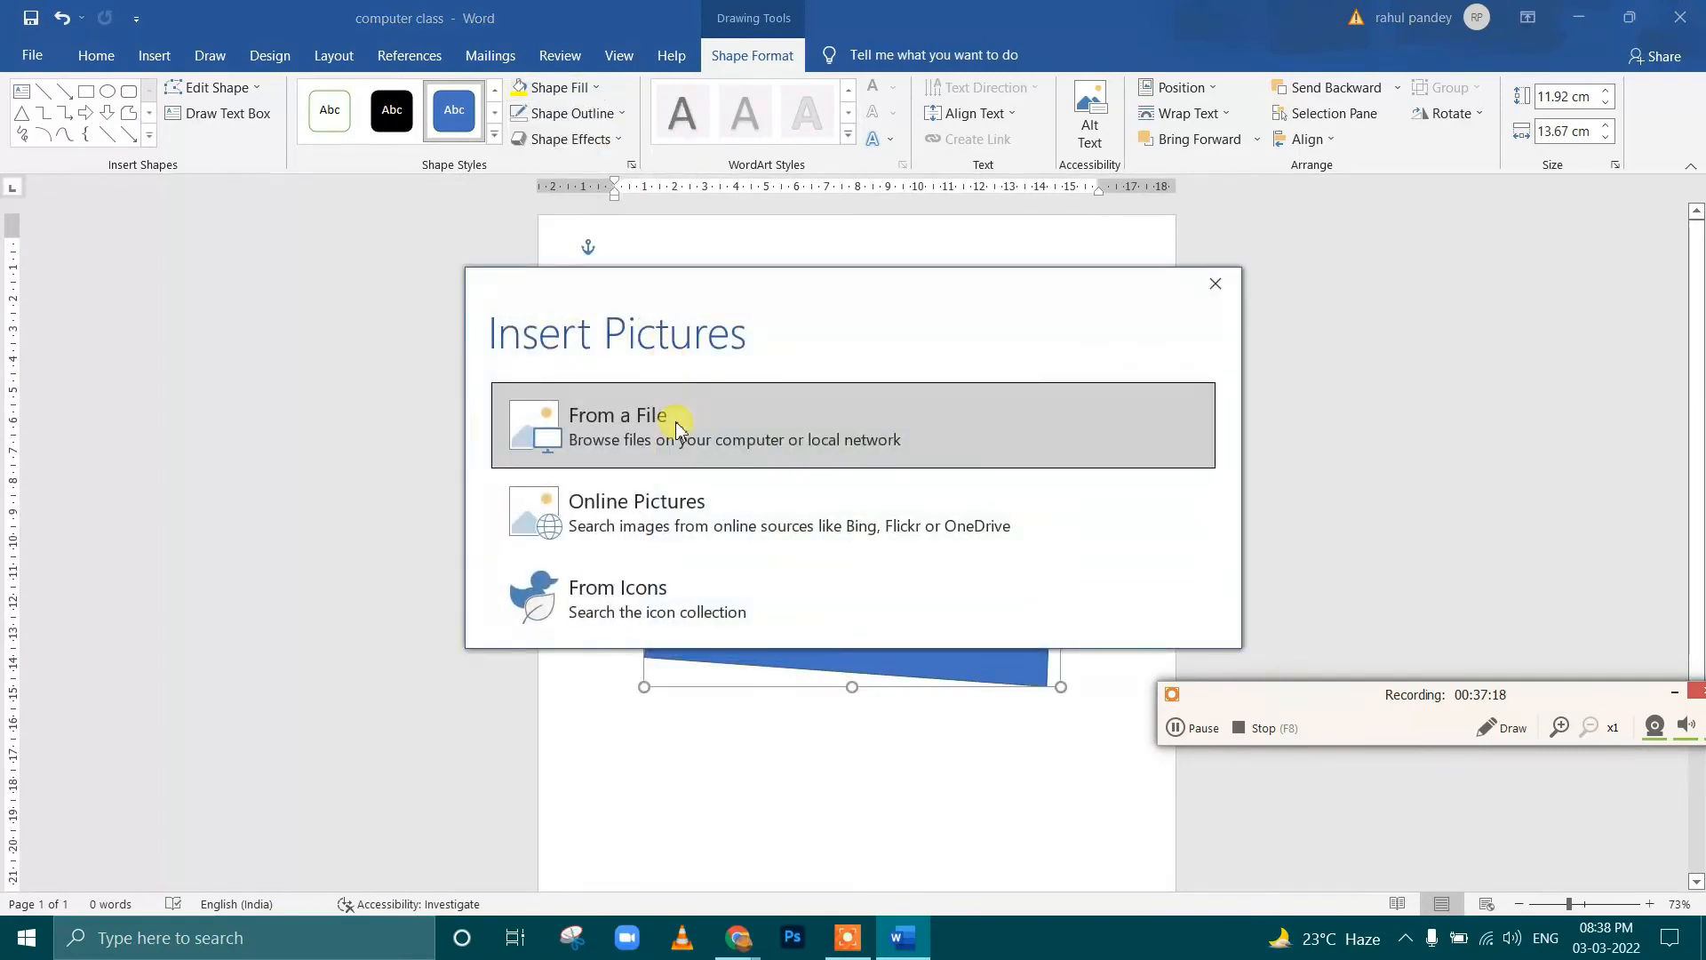
left_click(1215, 285)
Fill the enlarged shape with a dark variation gradient that darkens toward the shape's lower edge
left_click(569, 94)
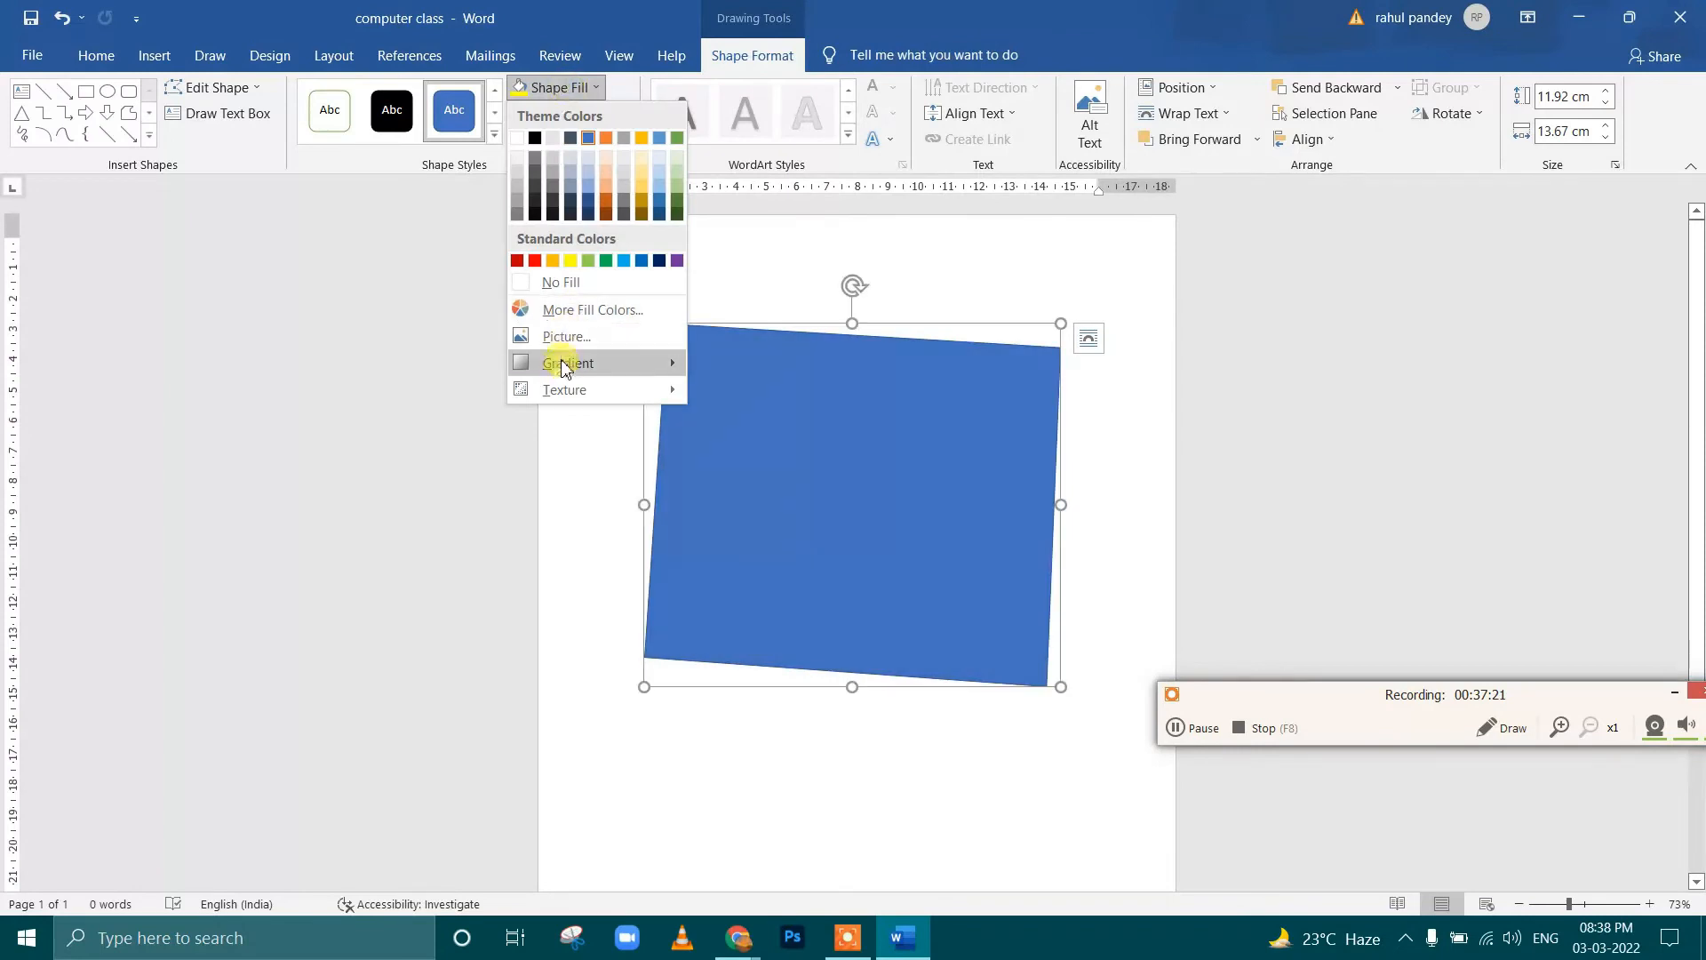
mouse_move(564, 362)
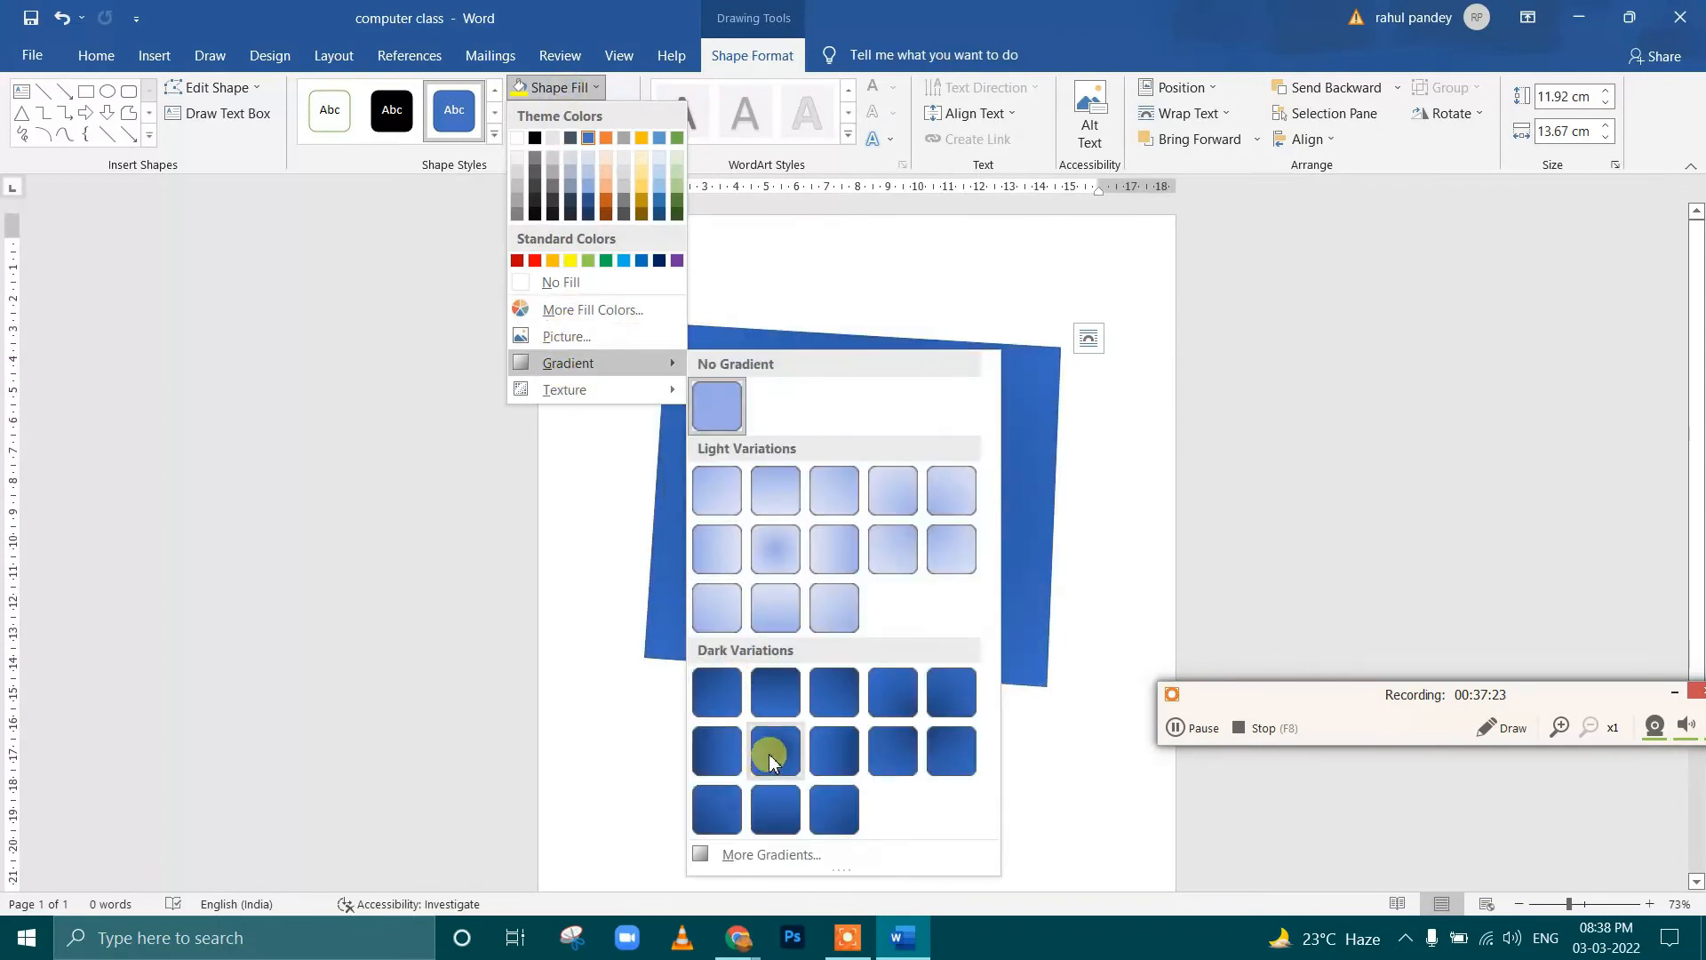
left_click(762, 809)
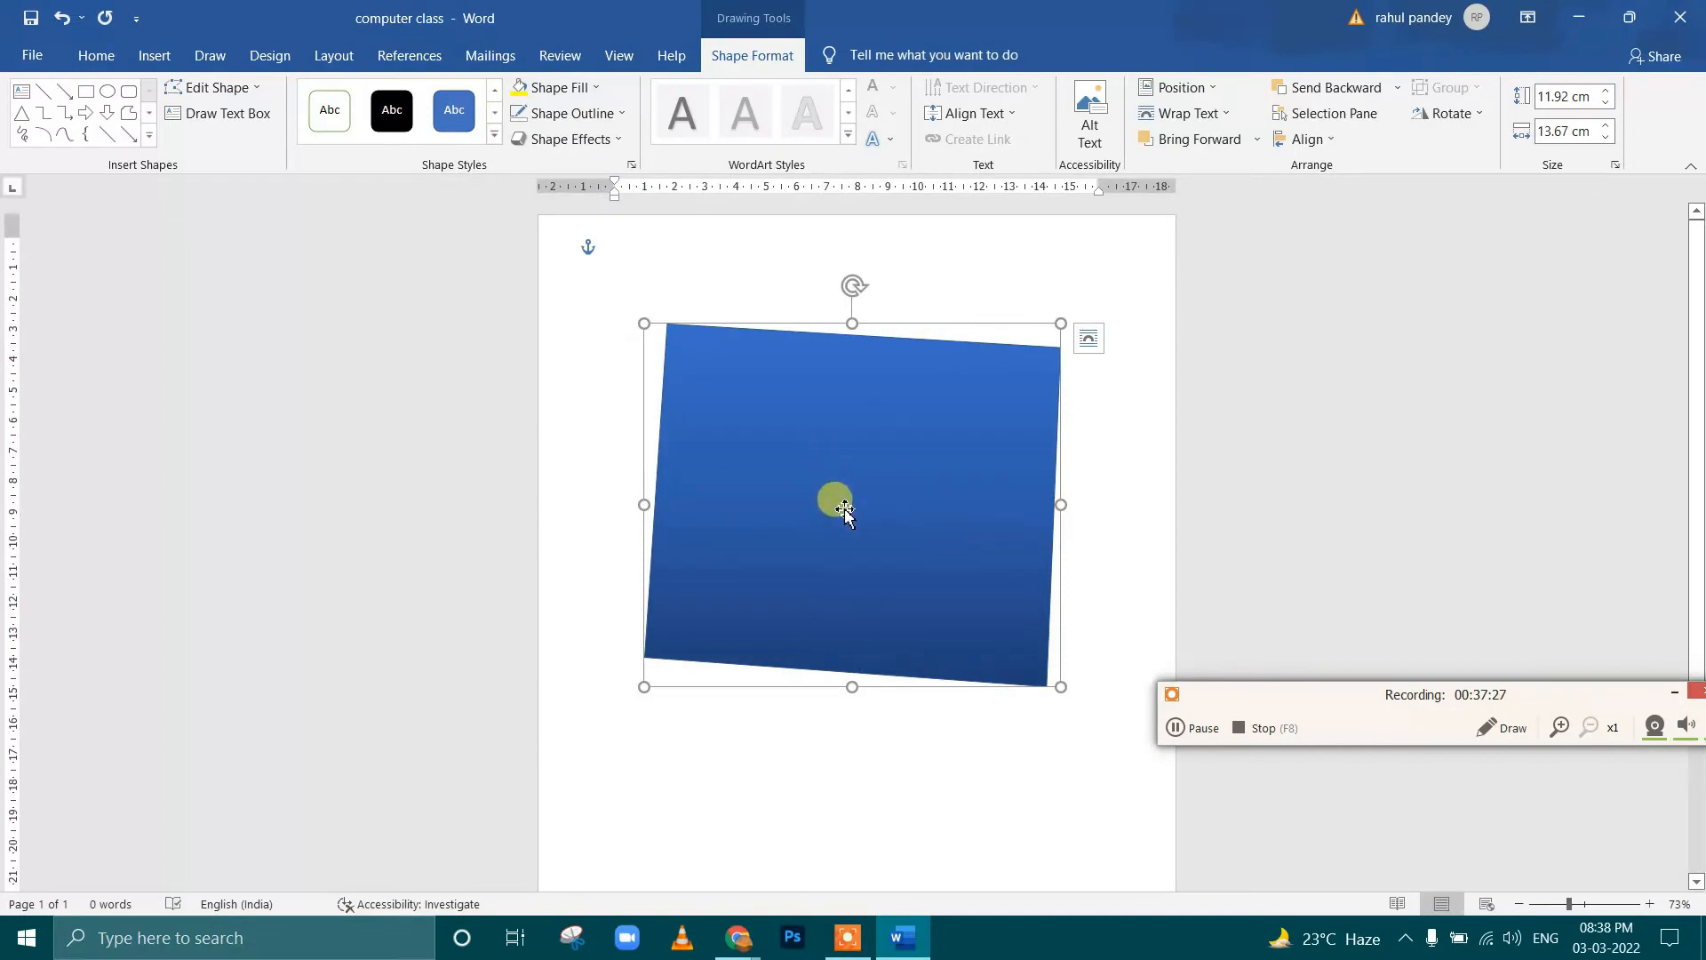
Nudge the shape slightly up and left and fill it with the blue denim texture
left_click_drag(846, 512, 826, 485)
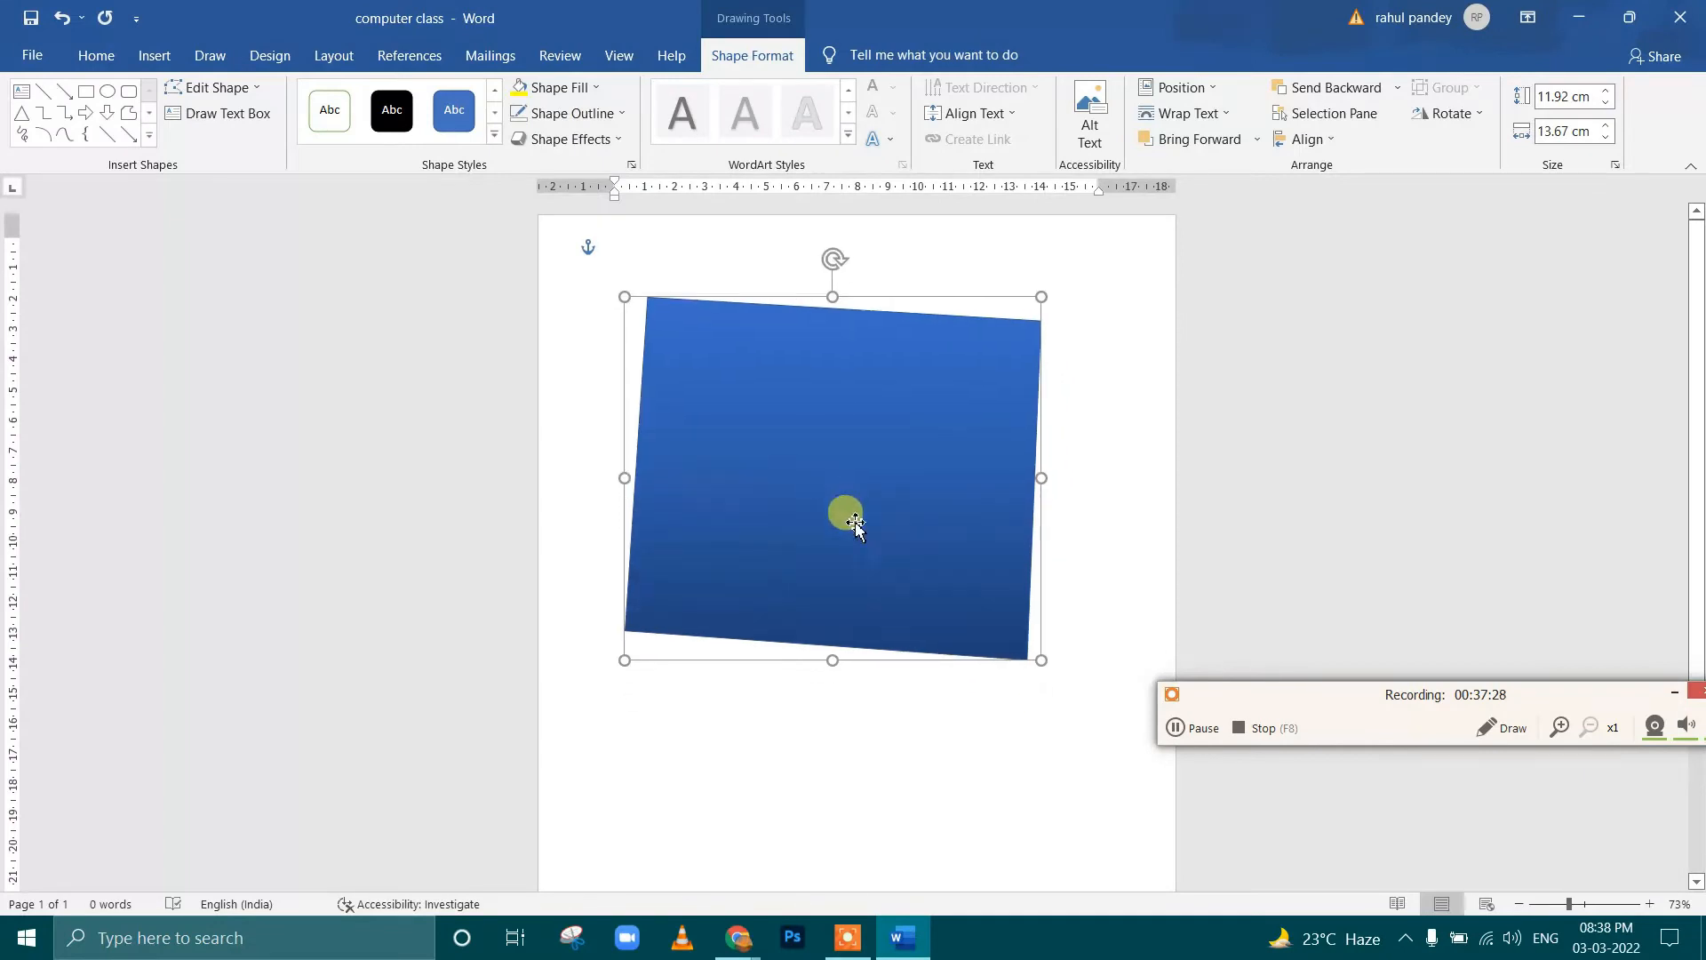
left_click(558, 87)
mouse_move(590, 388)
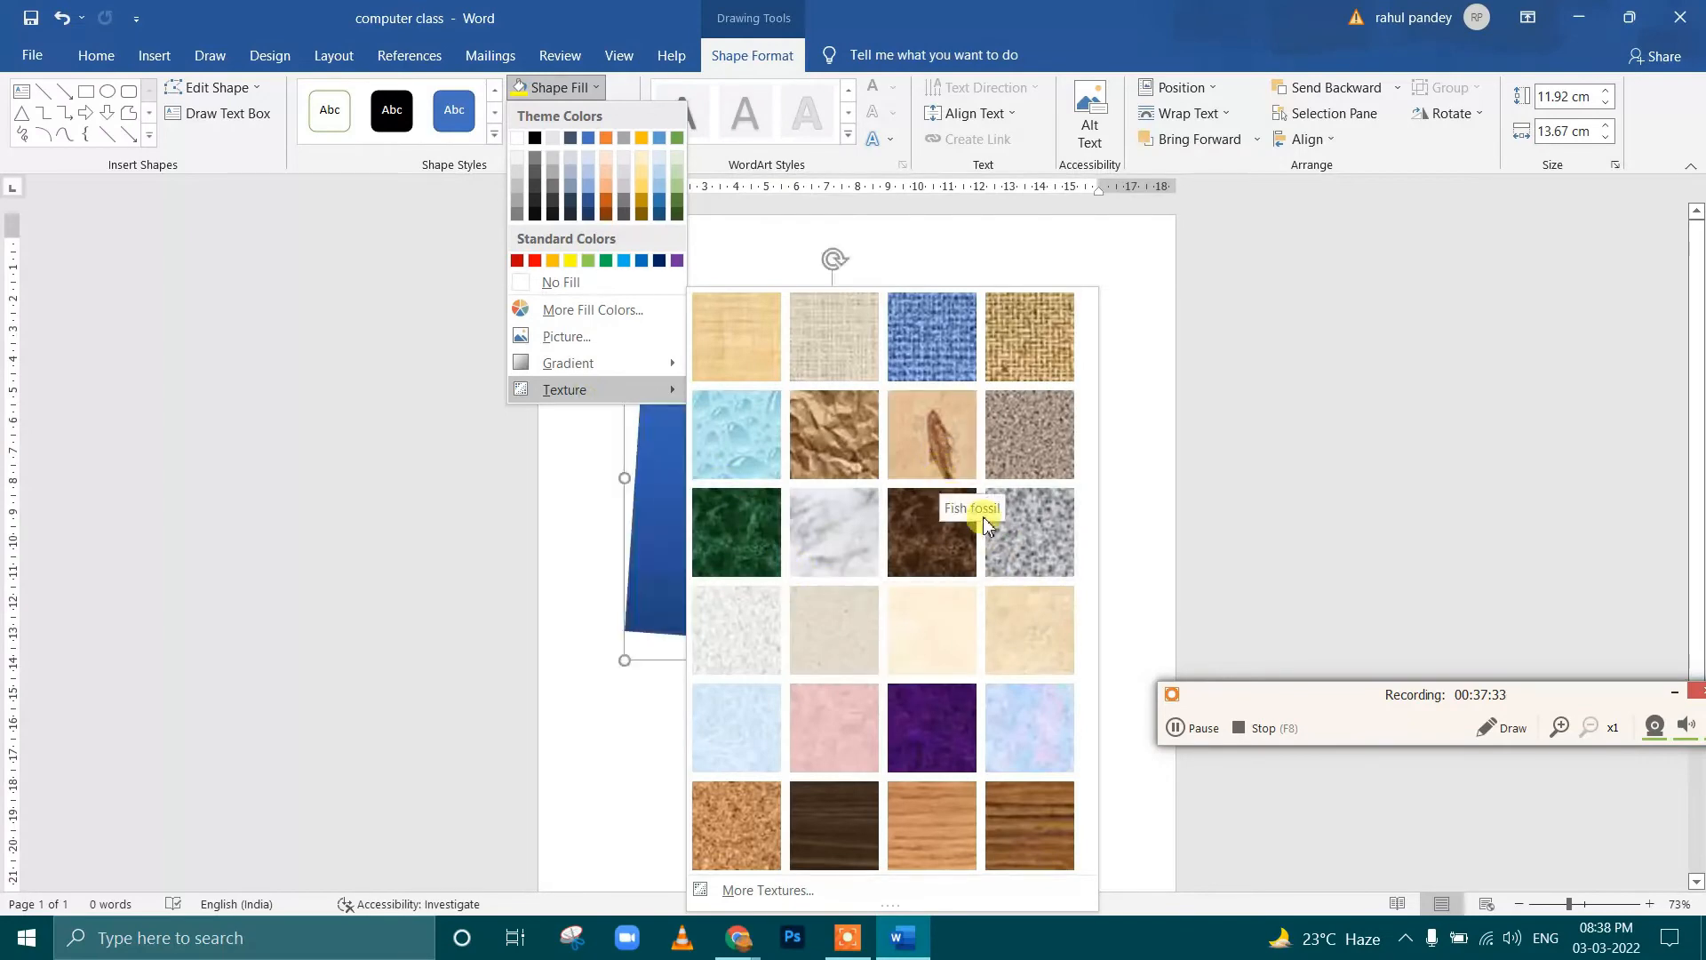
left_click(929, 333)
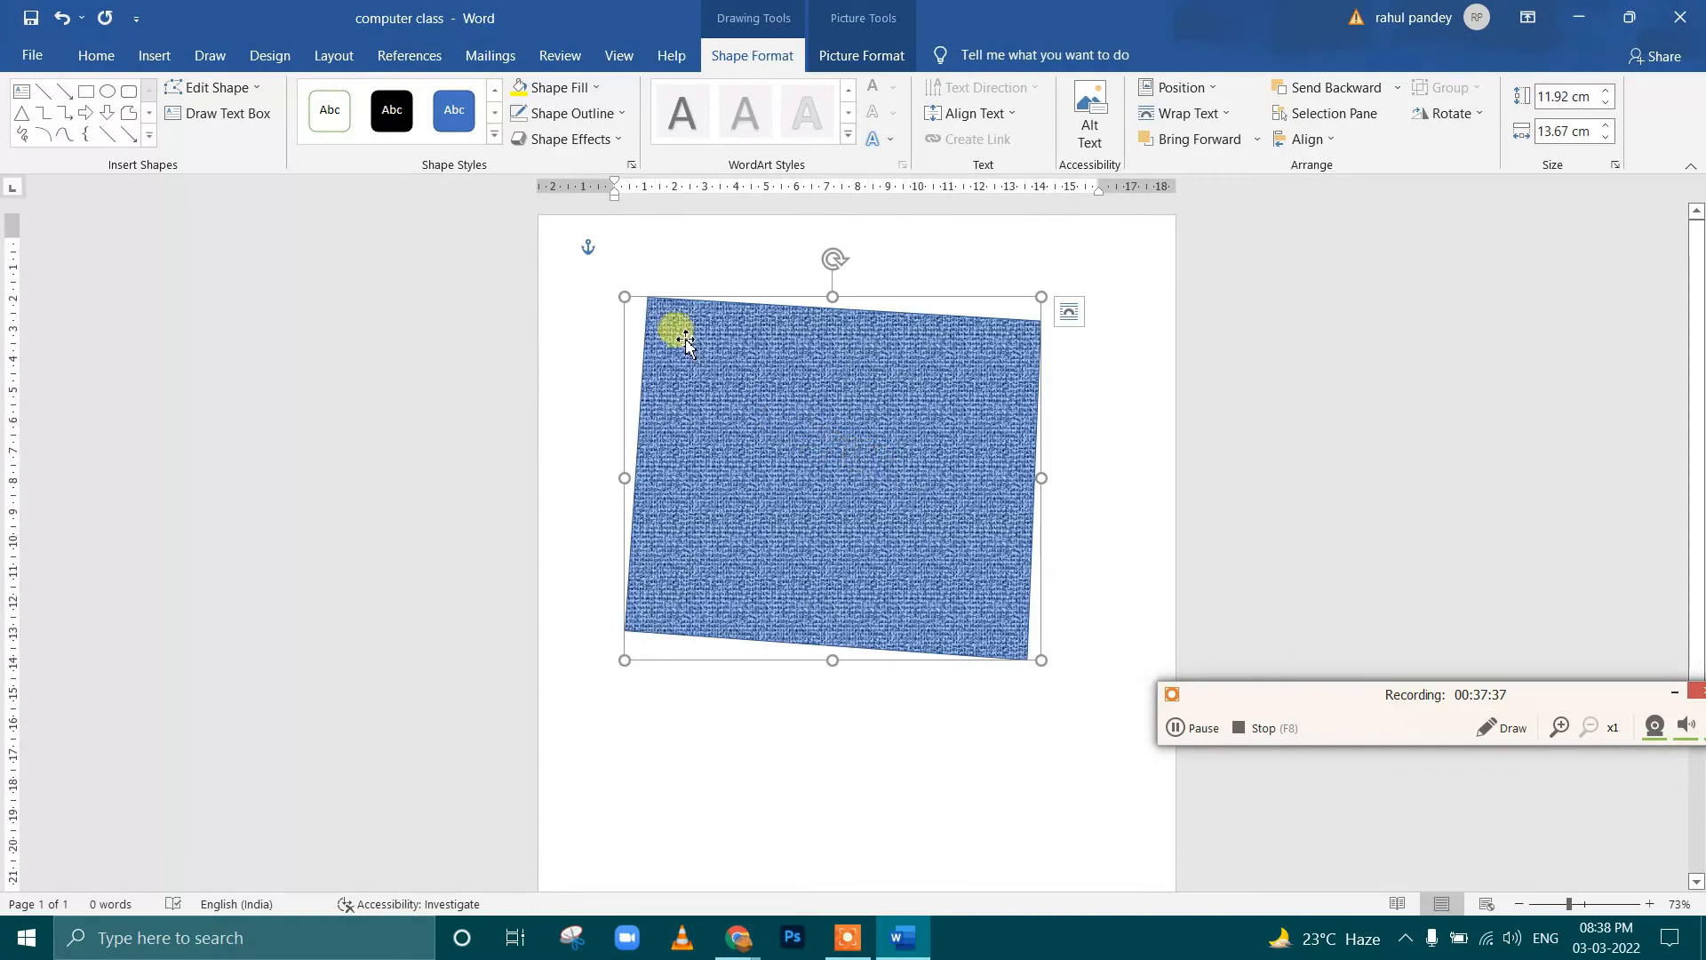
Give the denim-textured shape a red outline and increase the outline weight to a thick line
left_click(601, 120)
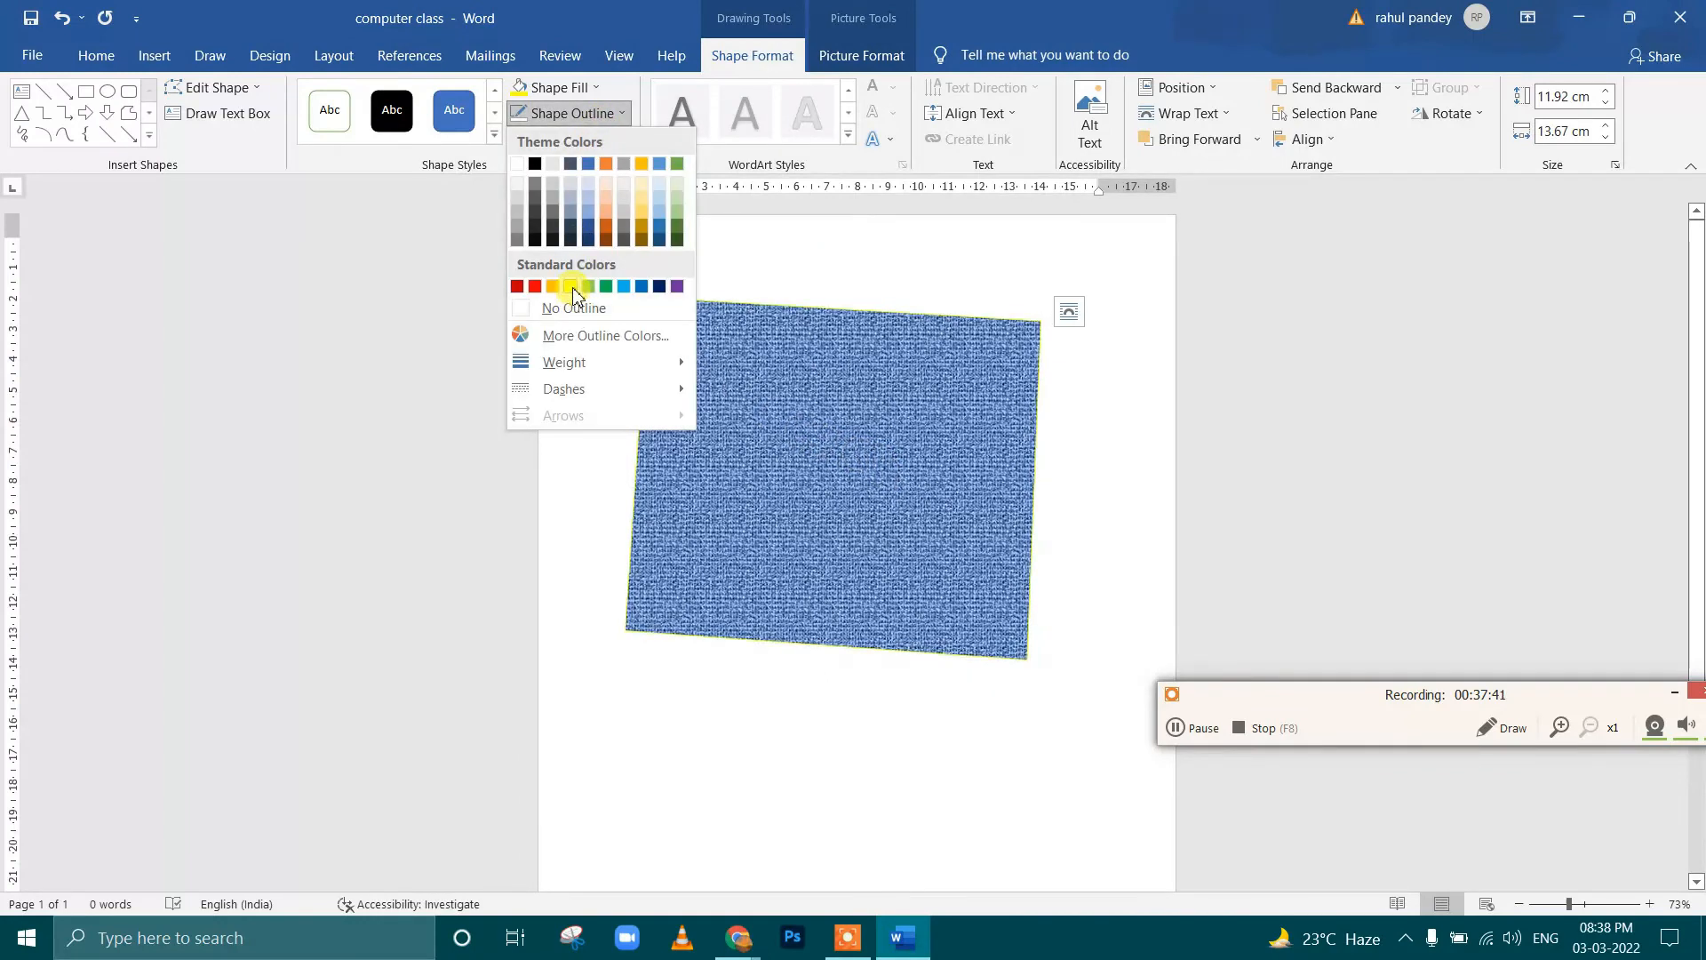
left_click(534, 285)
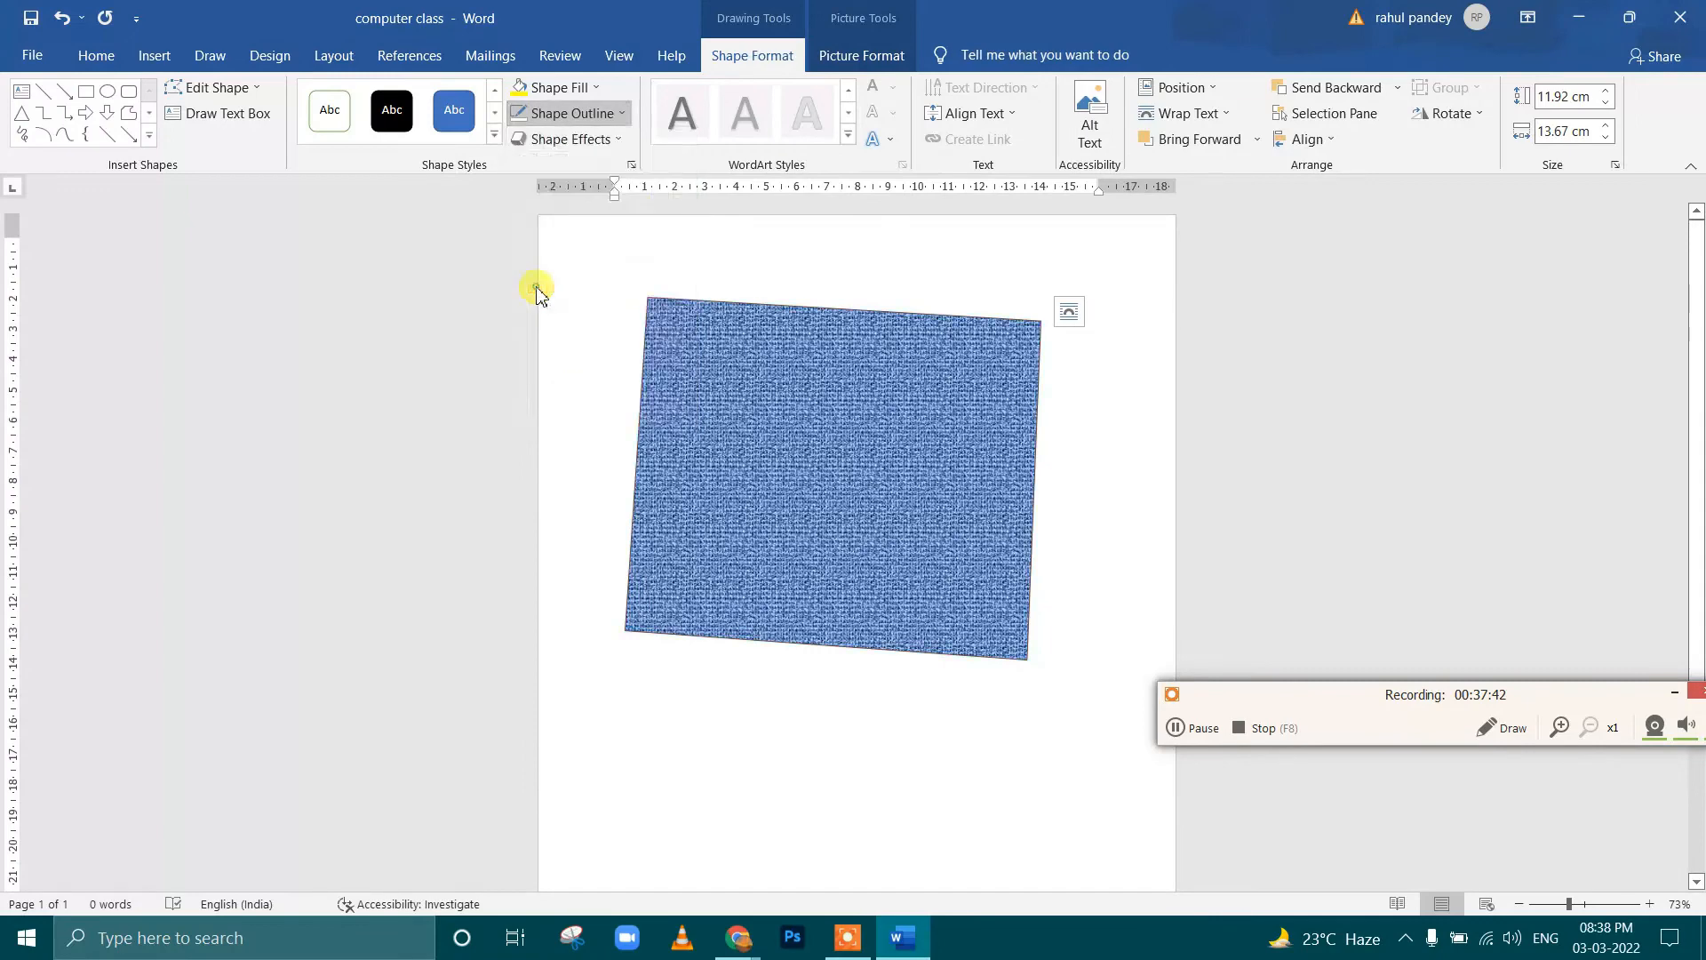
left_click(569, 113)
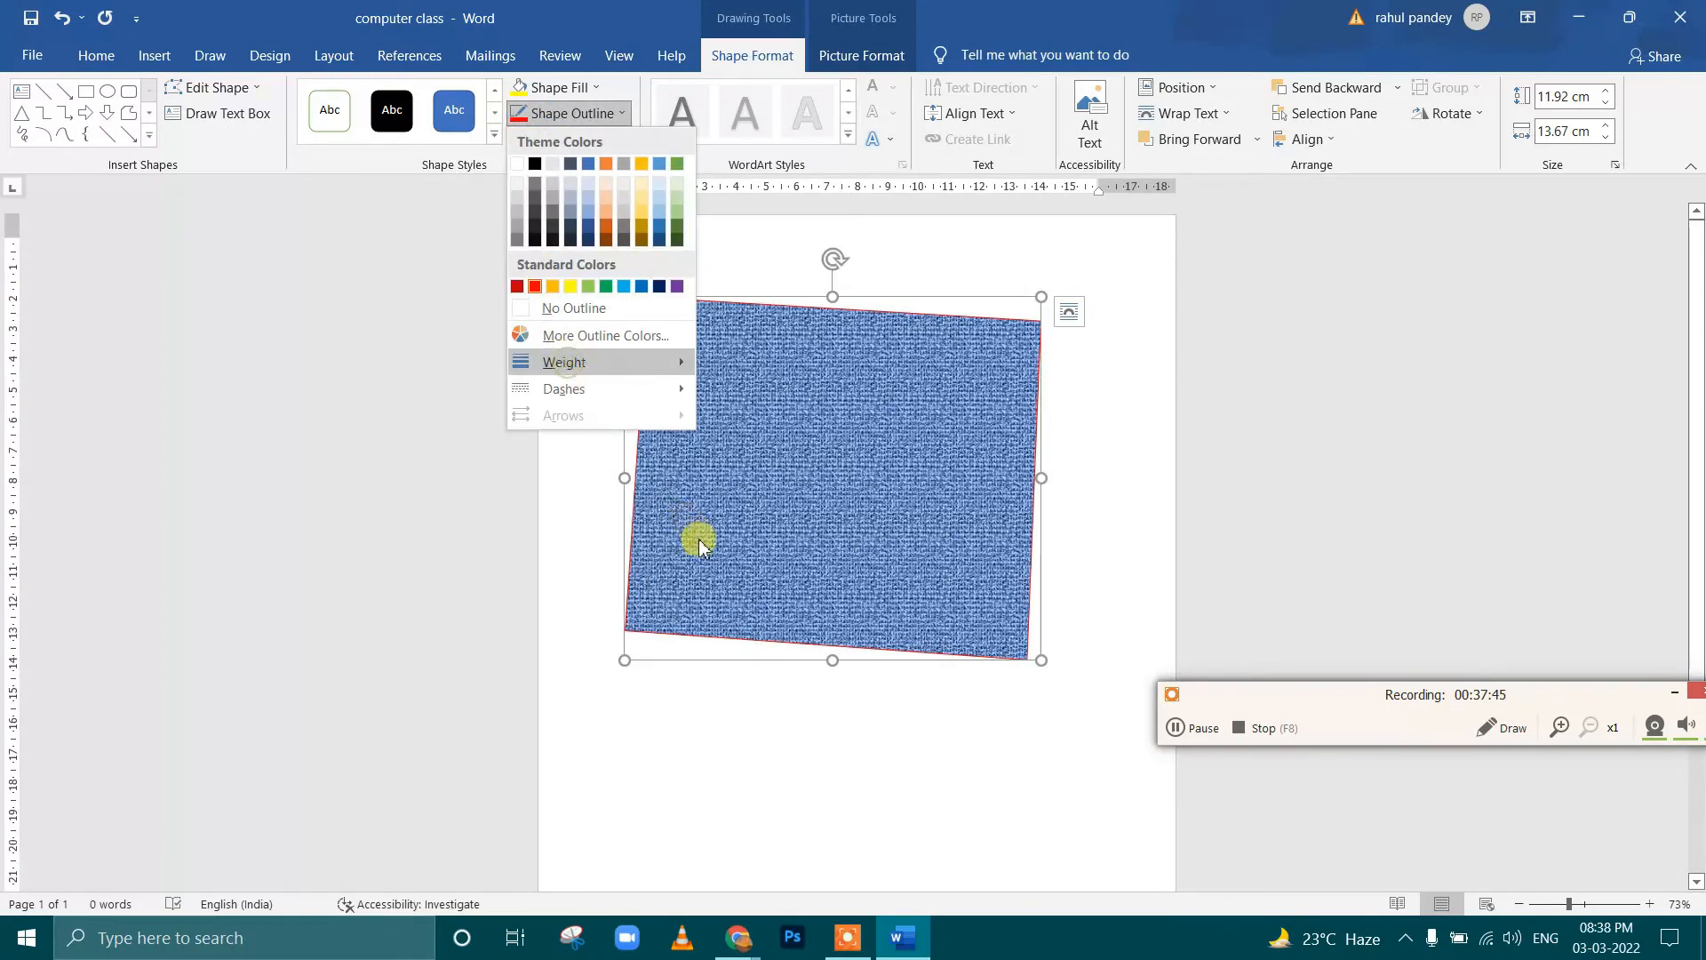
mouse_move(564, 362)
left_click(763, 549)
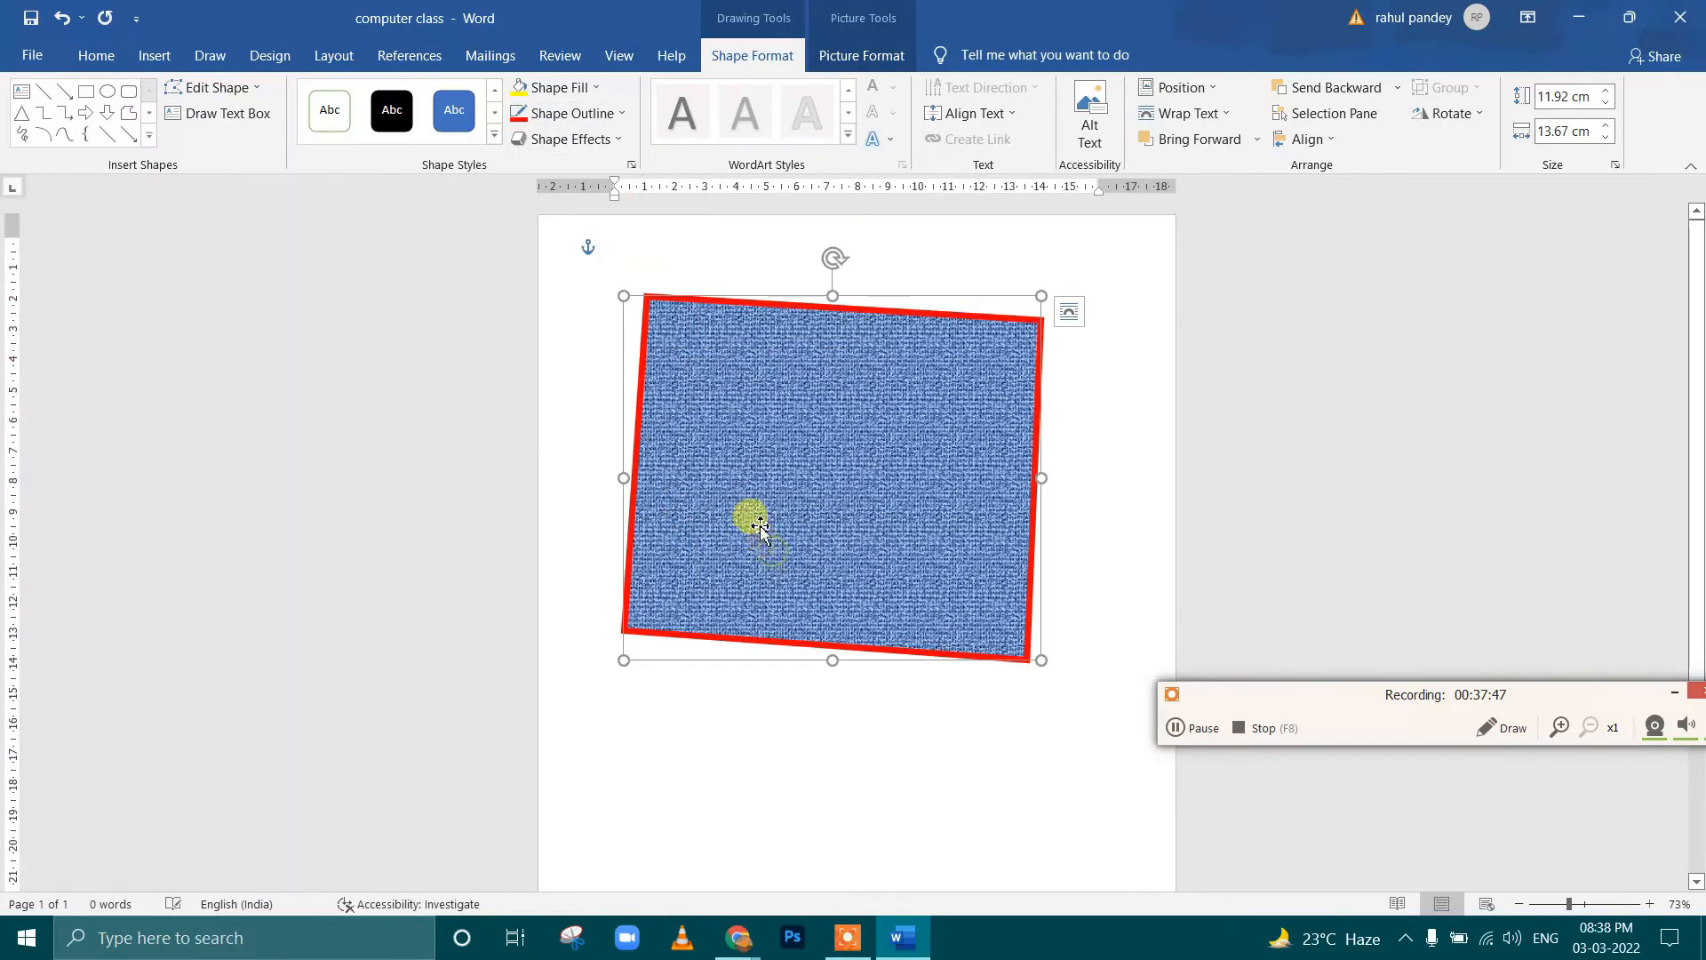
Change the shape's red outline to the dash-dot line style
left_click(582, 117)
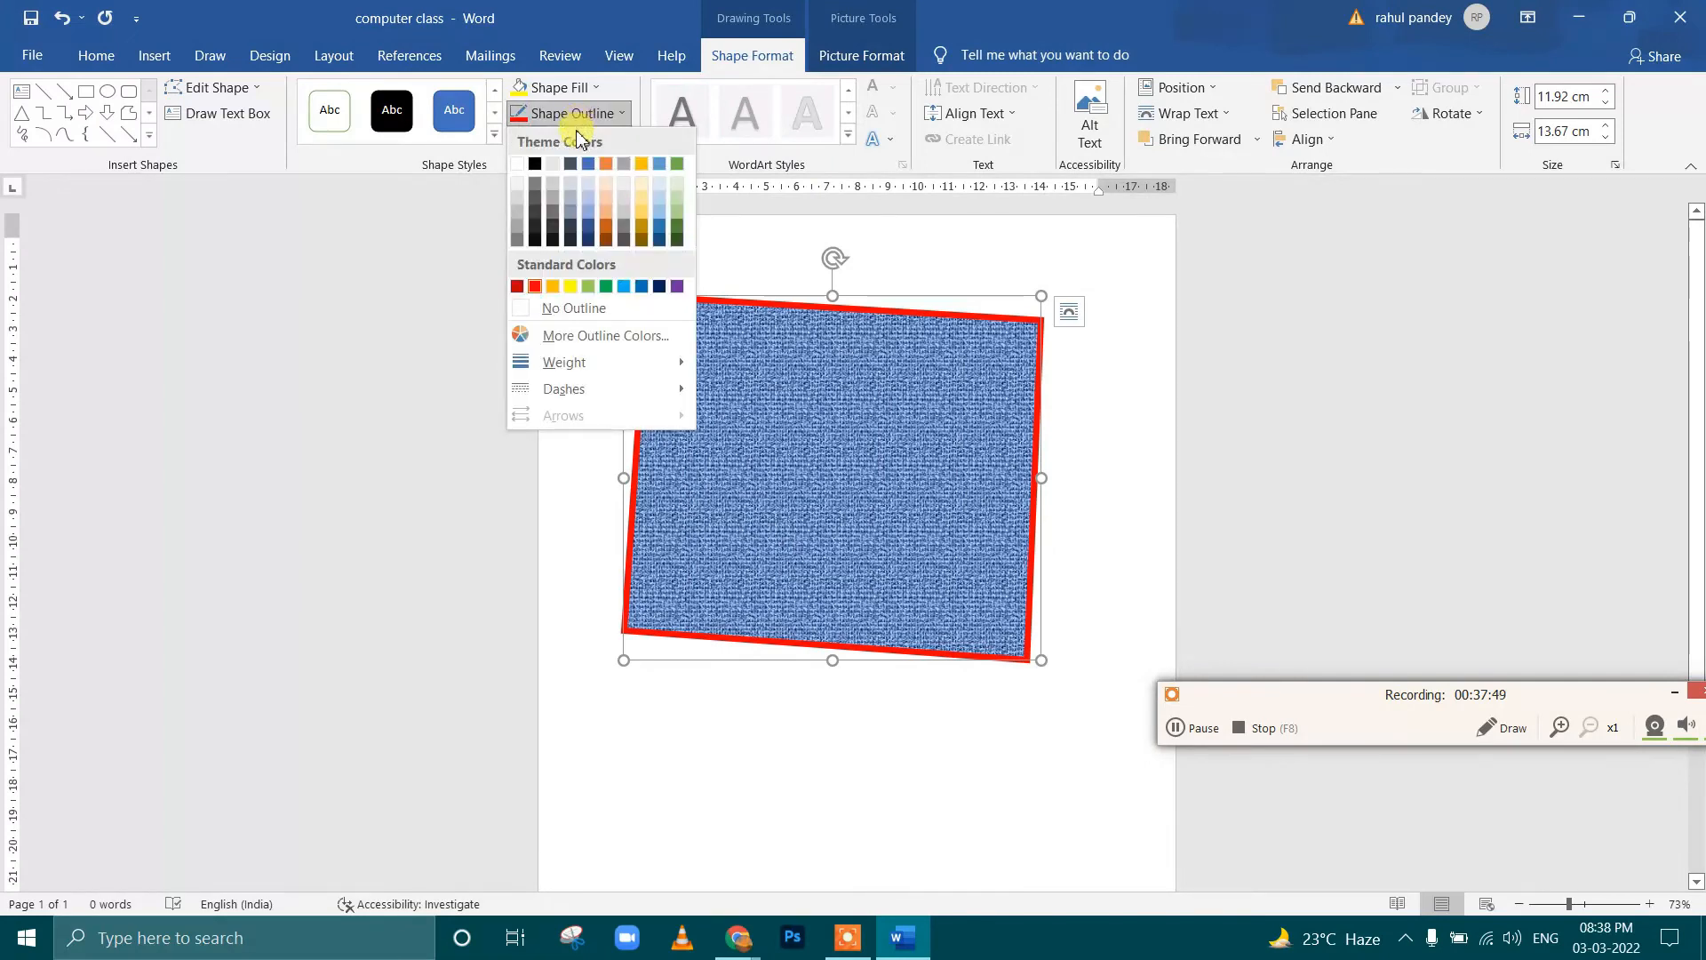
mouse_move(589, 402)
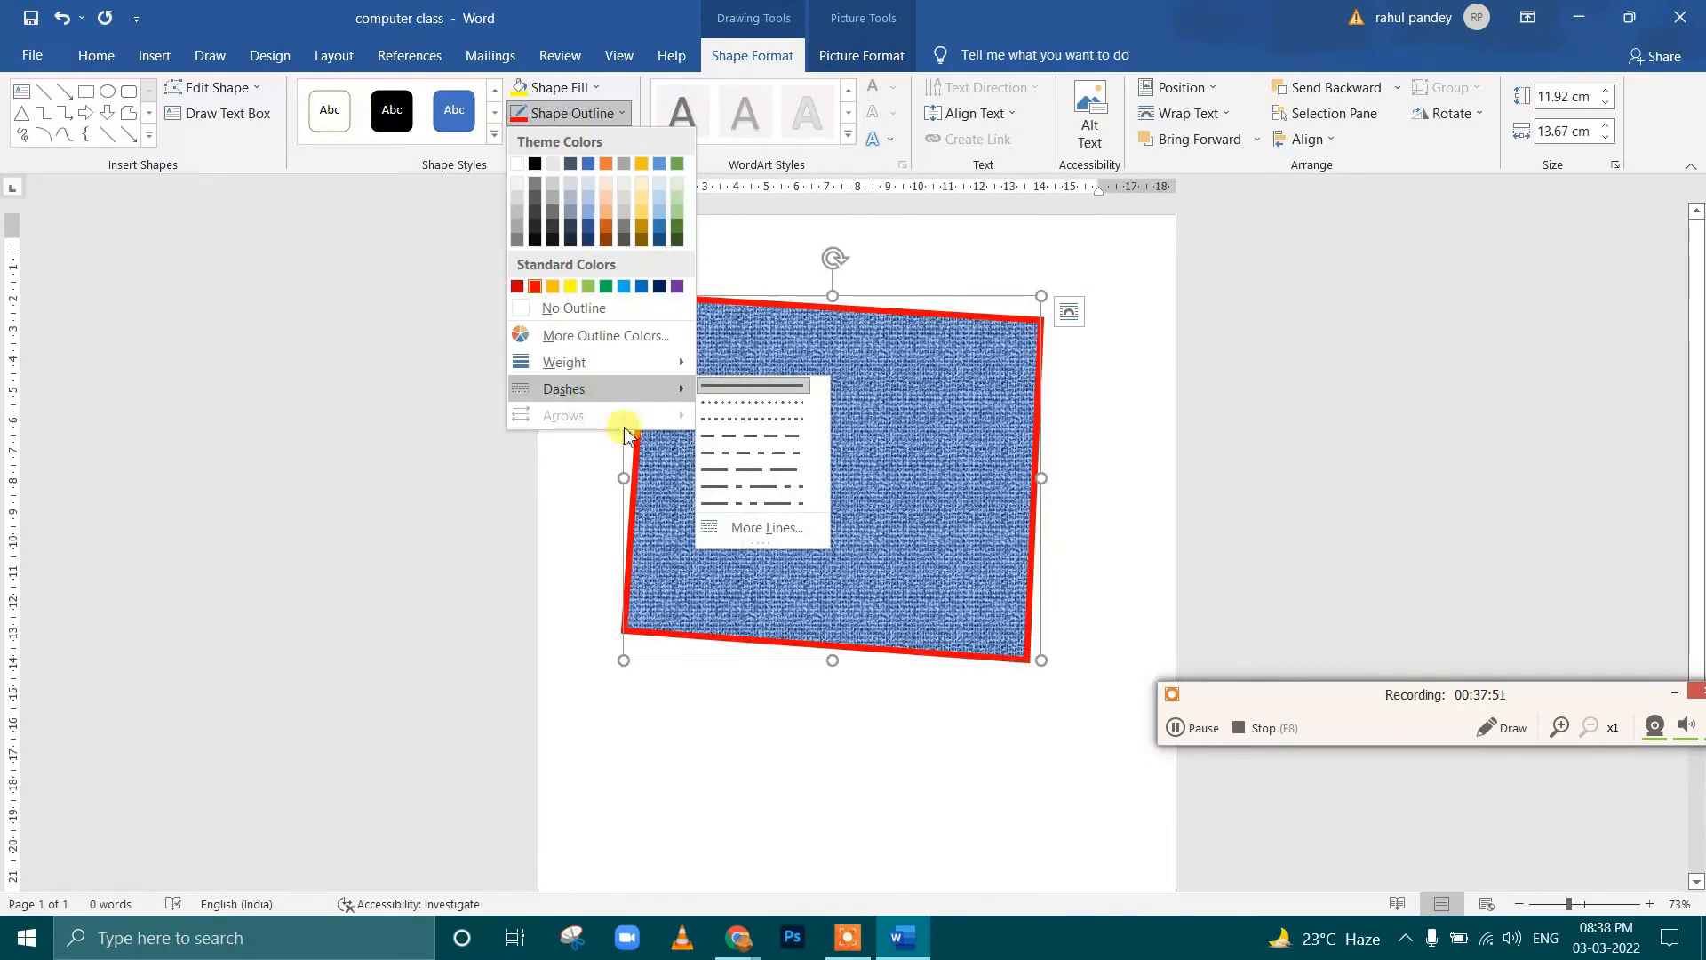
left_click(744, 455)
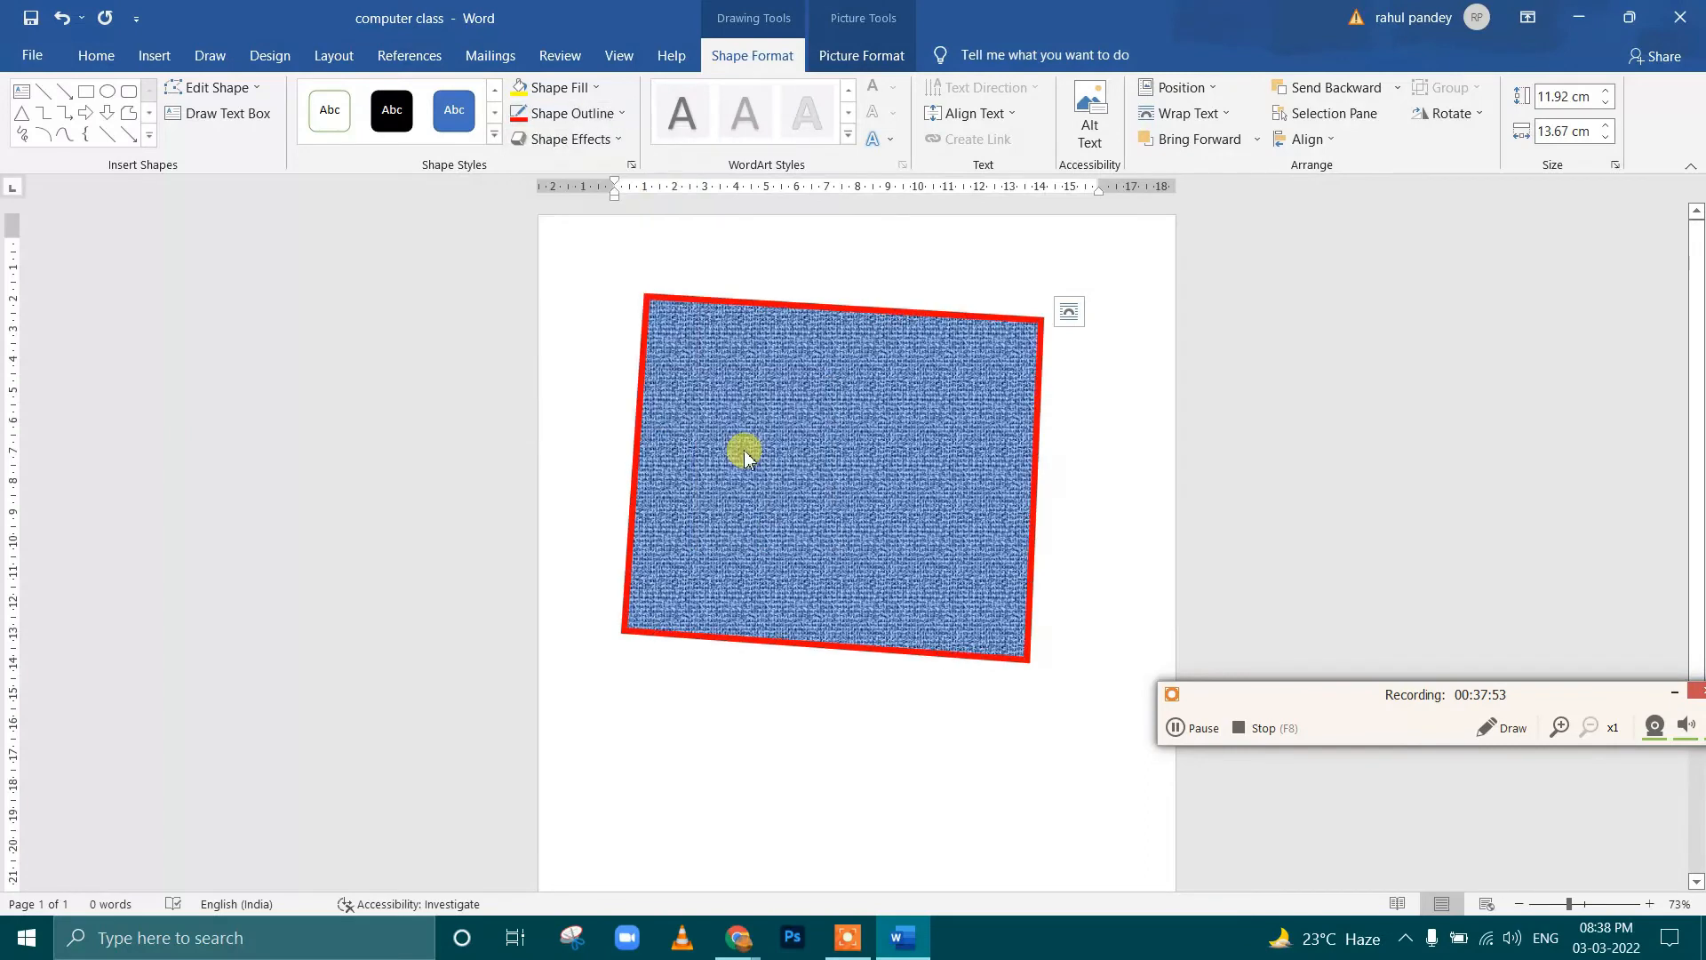
Give the denim-textured shape the first reflection variation of the second row
left_click(592, 140)
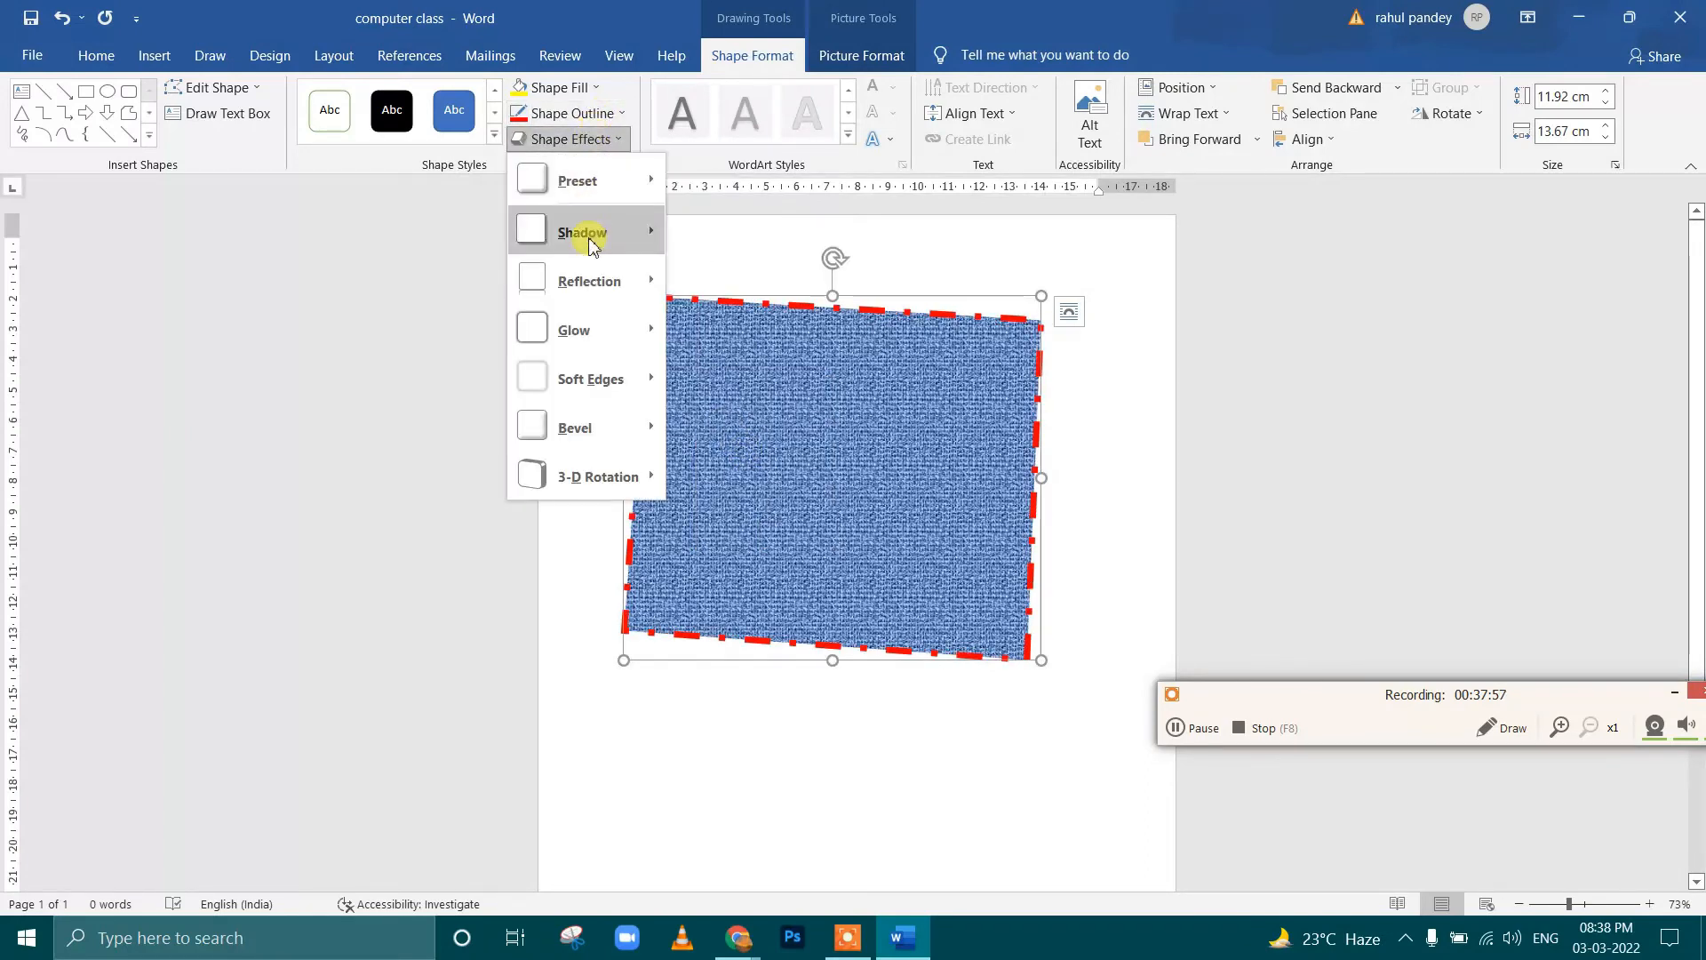
mouse_move(598, 287)
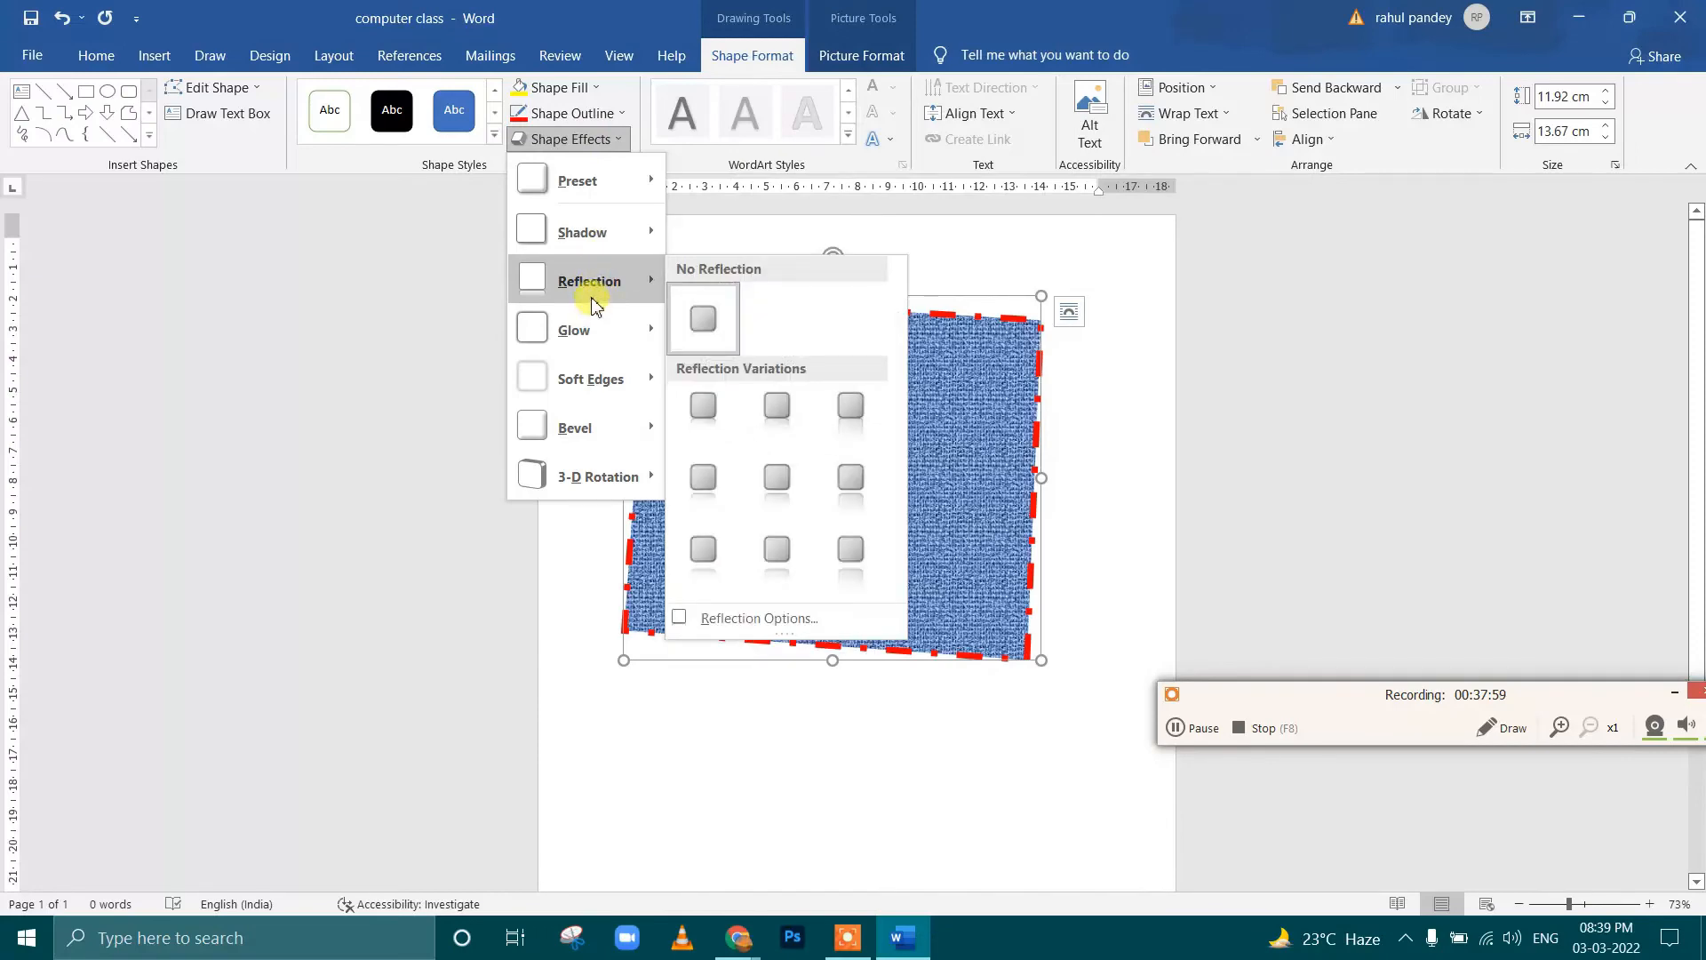
mouse_move(605, 398)
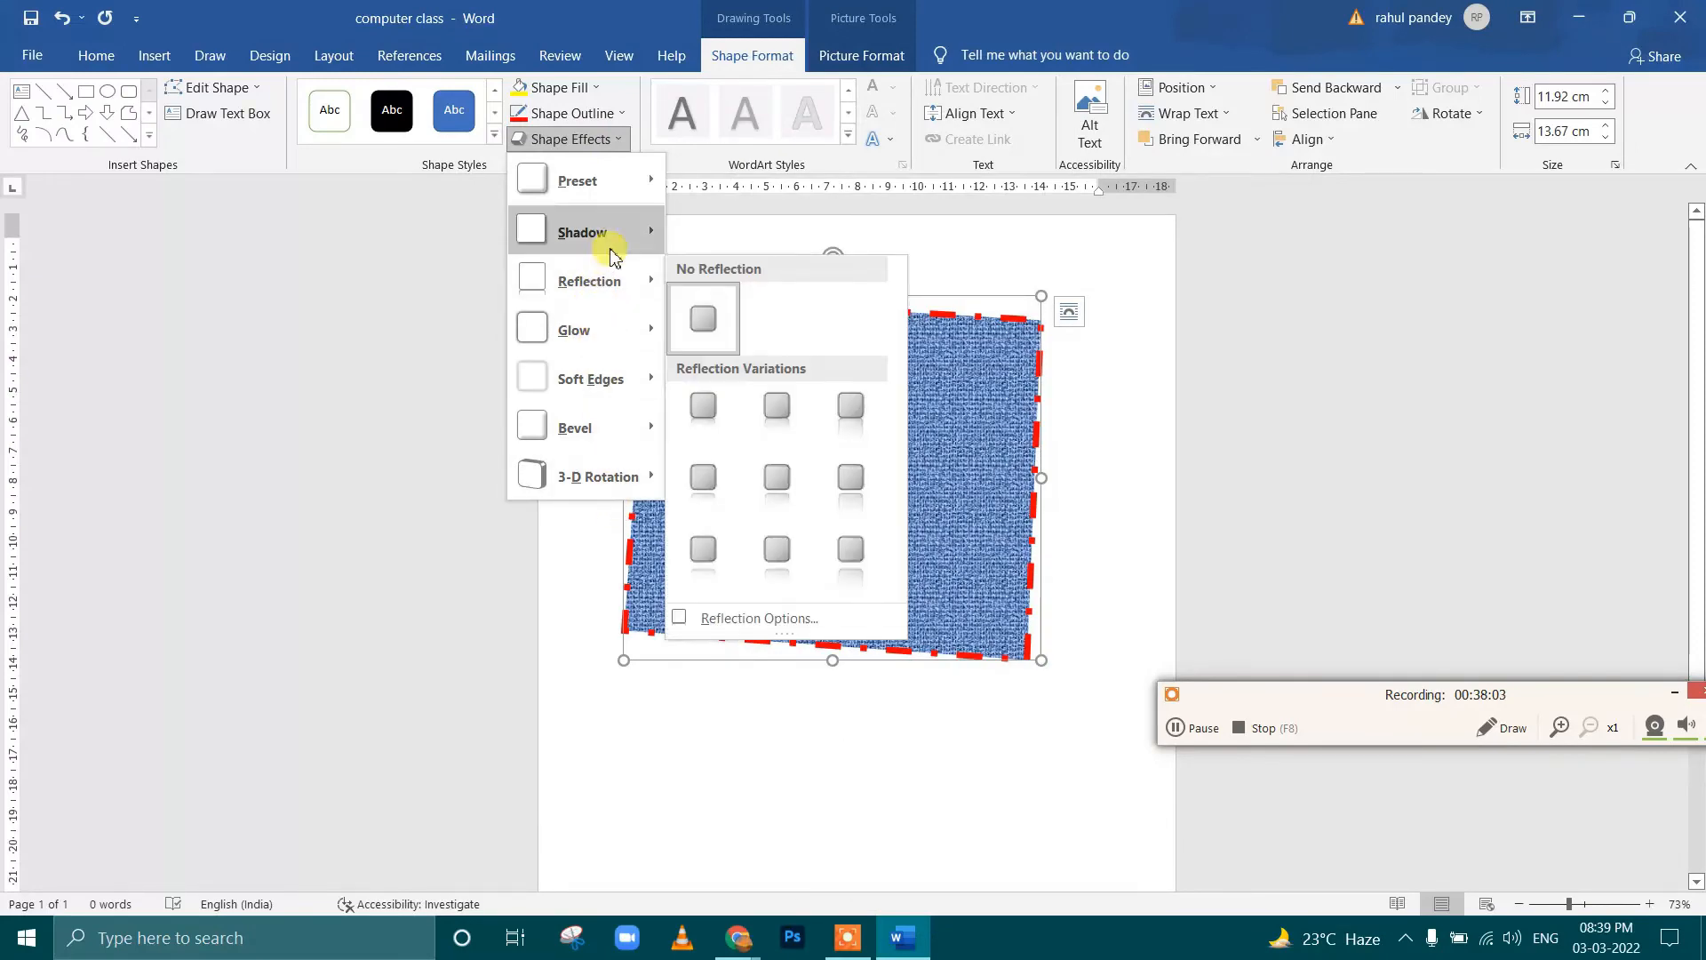
mouse_move(621, 327)
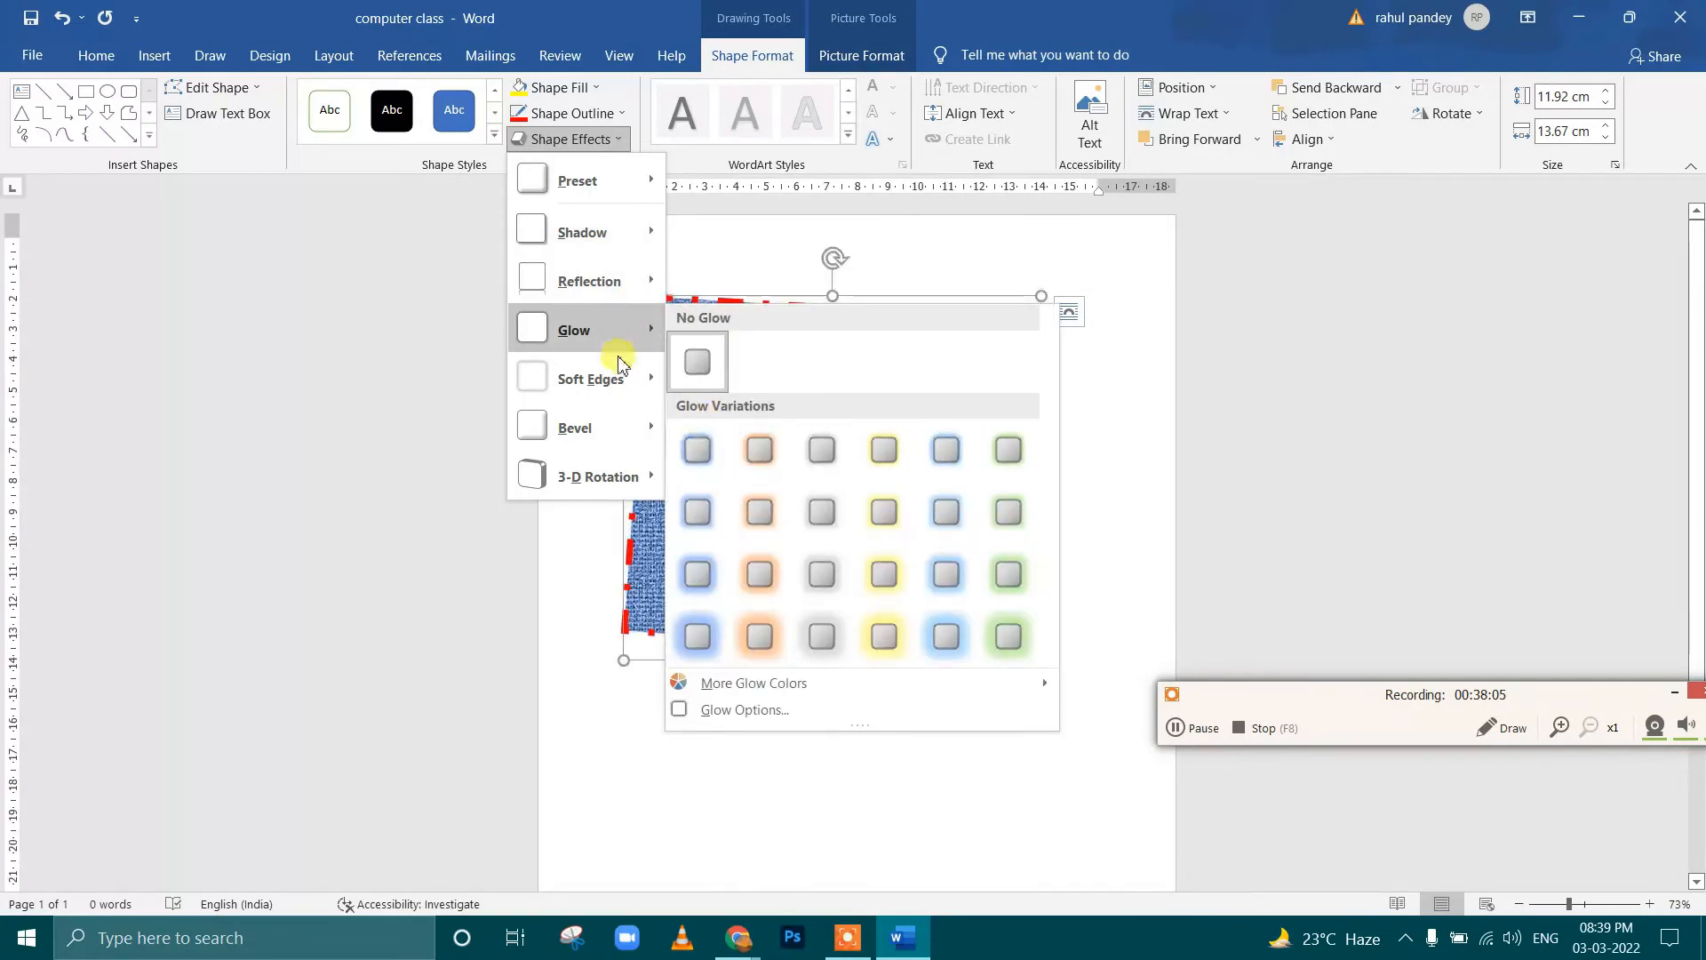
mouse_move(627, 430)
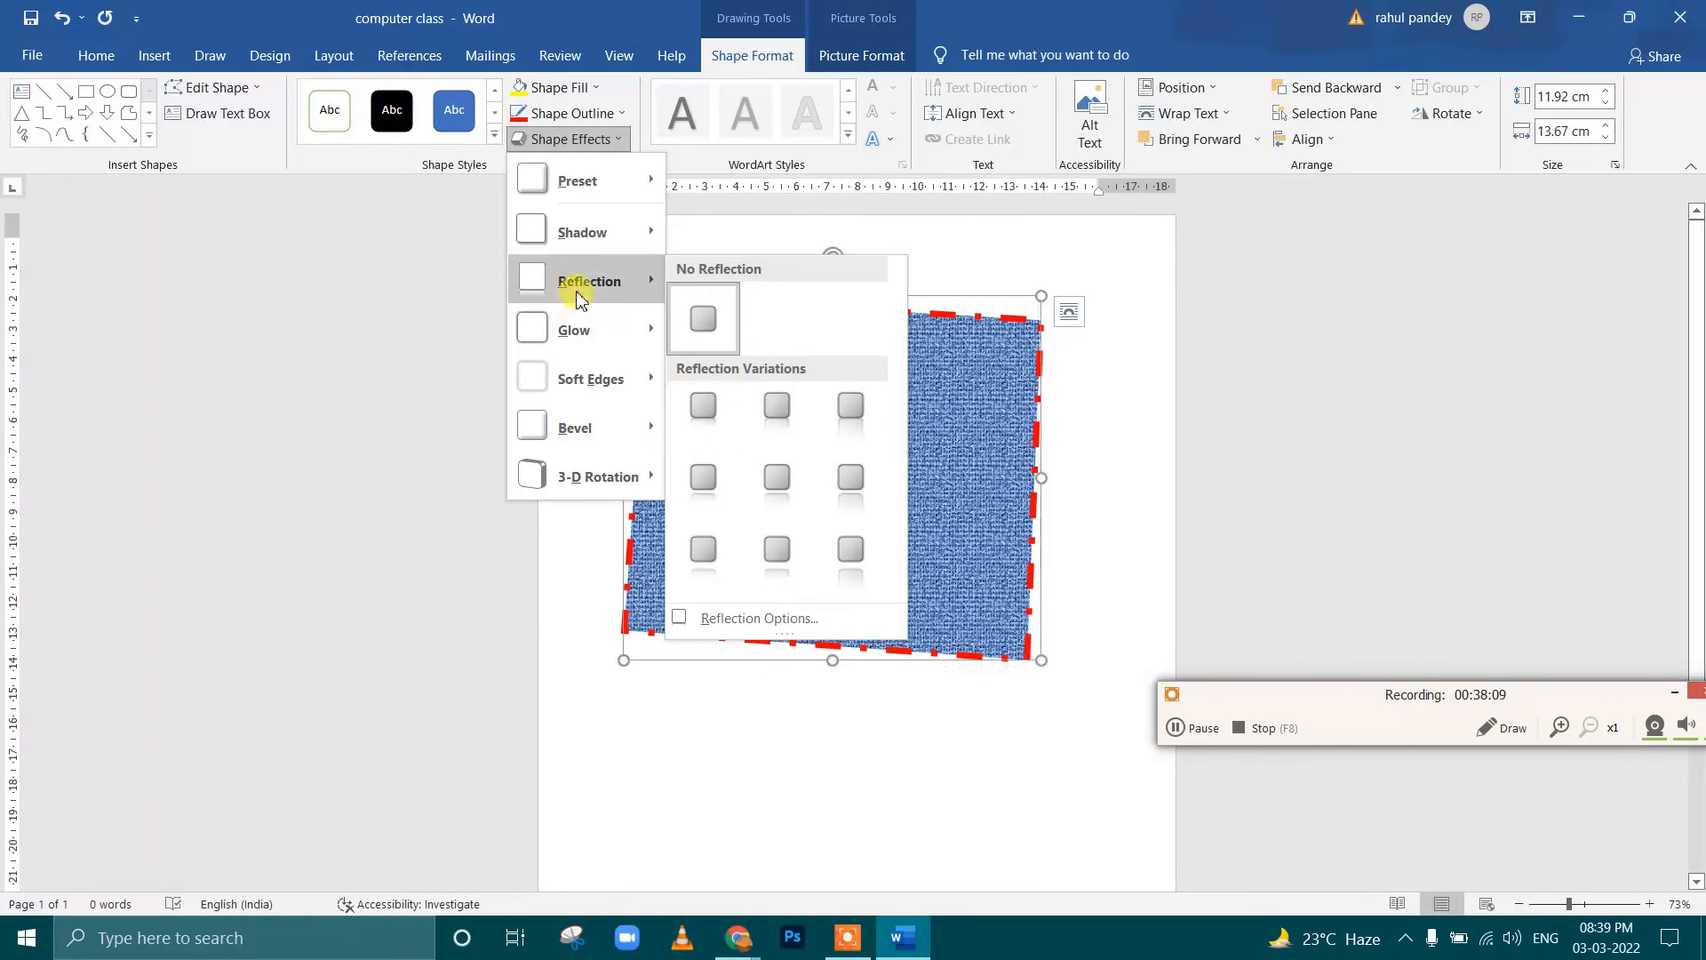
left_click(710, 477)
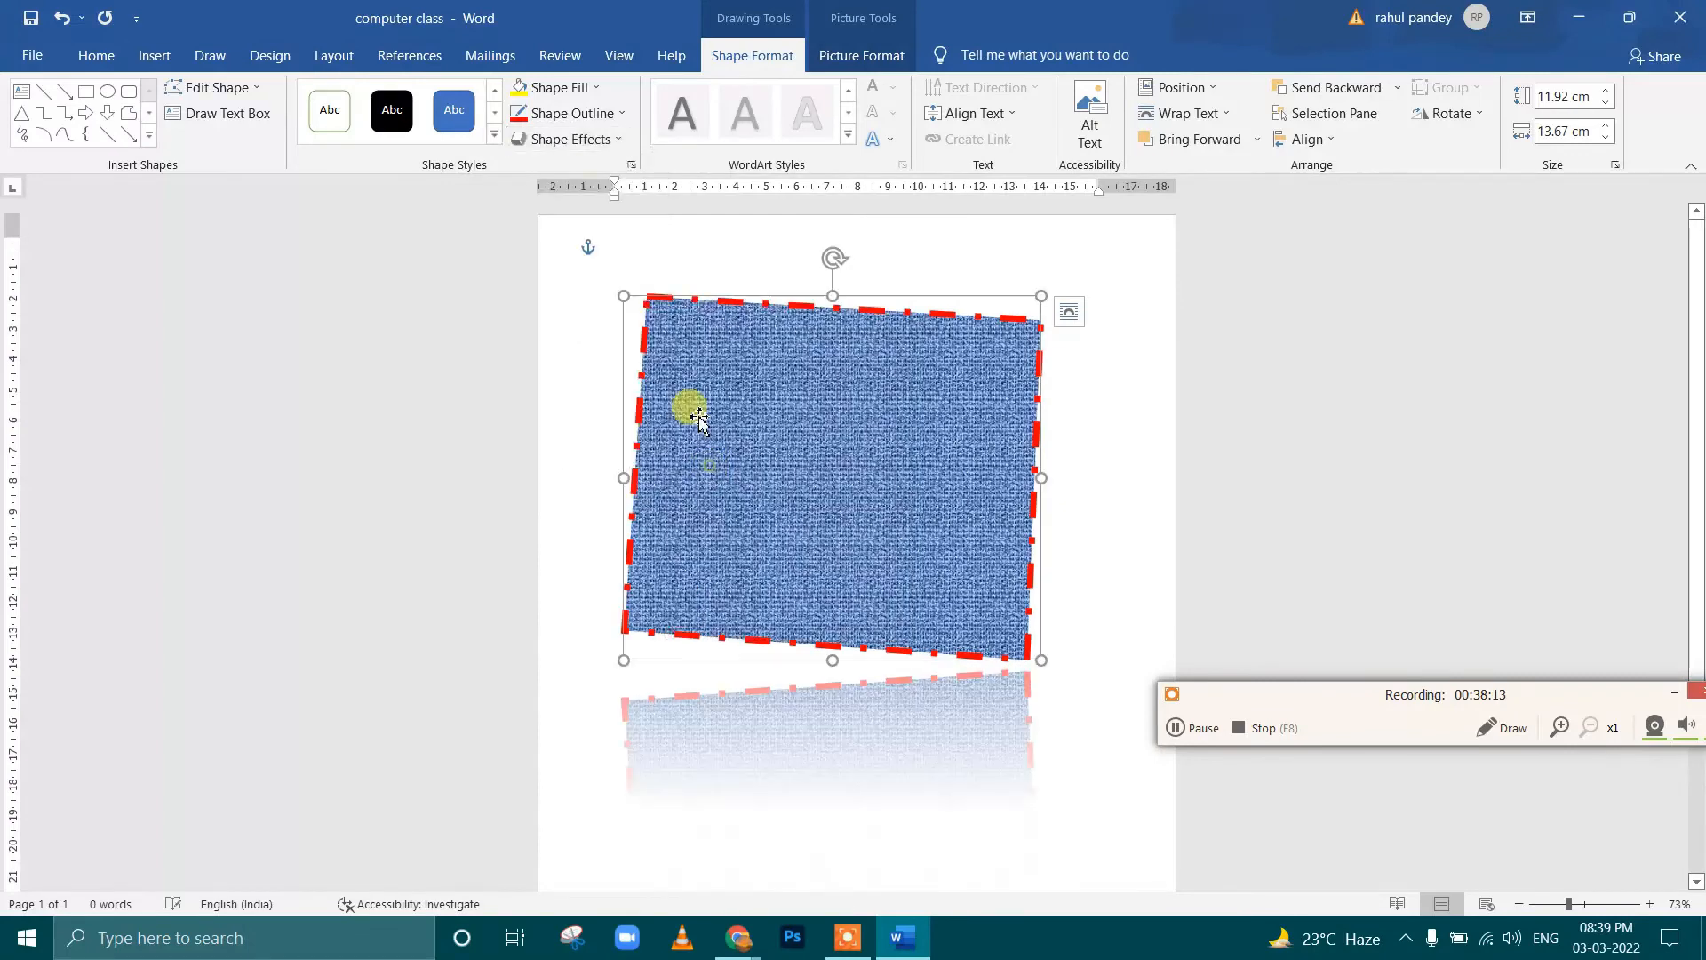
Add an inner shadow to the denim-textured shape using the last variation in the first inner row
left_click(590, 139)
mouse_move(595, 238)
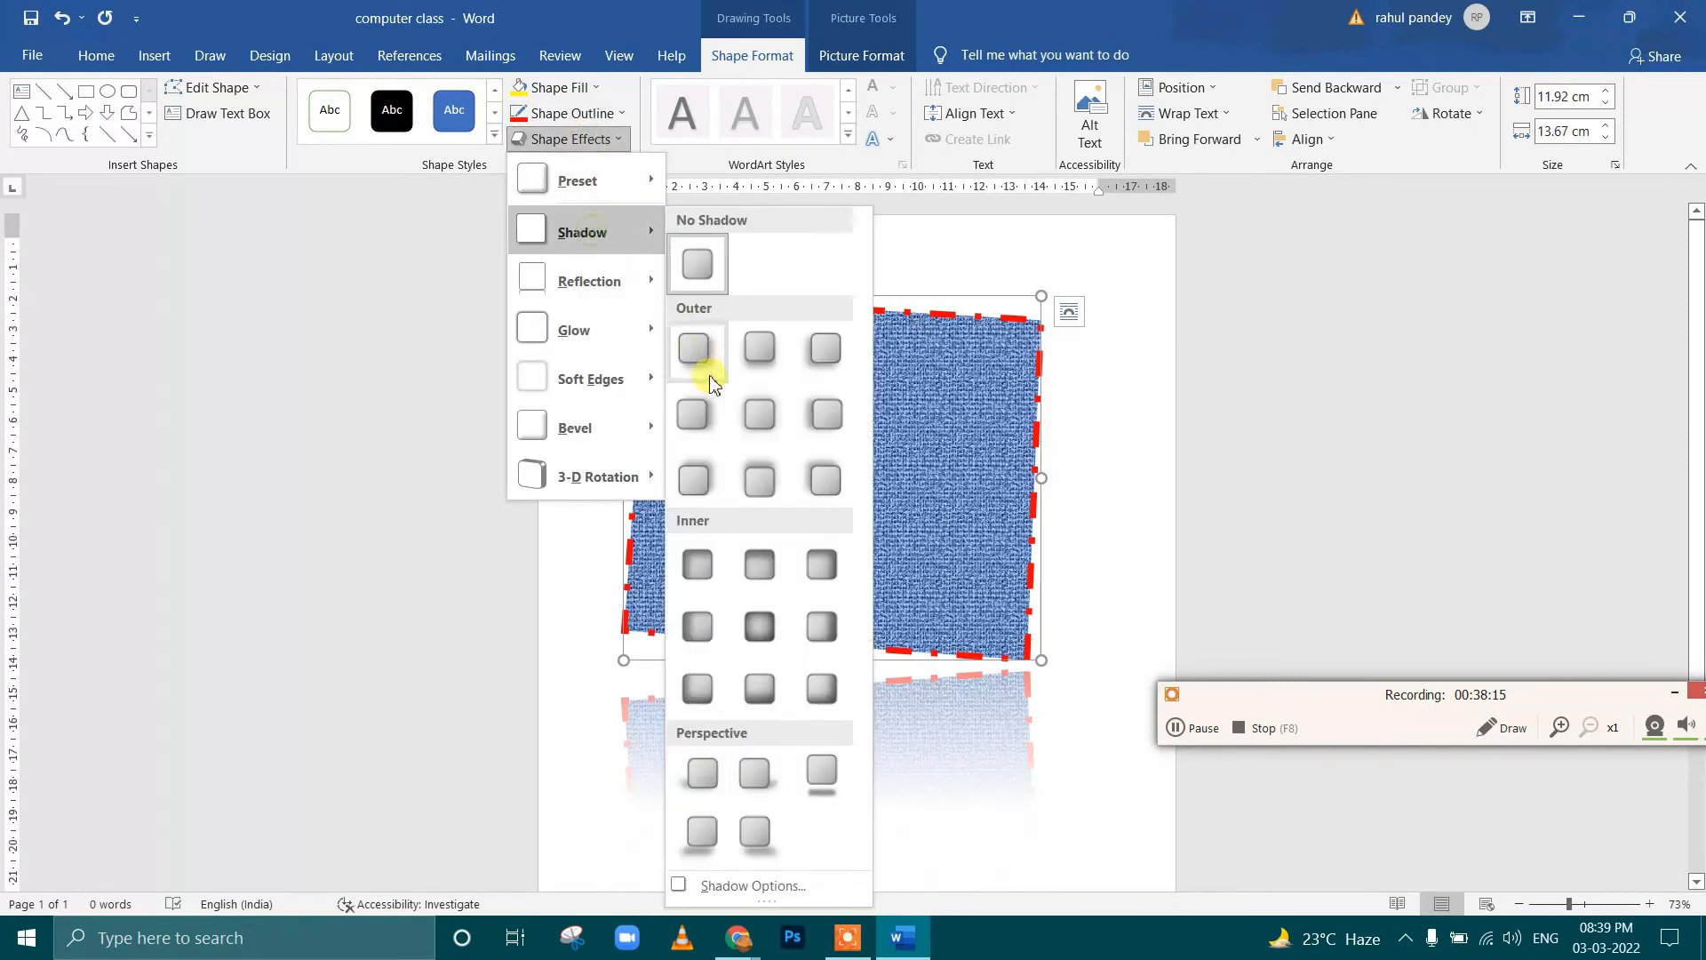
left_click(823, 561)
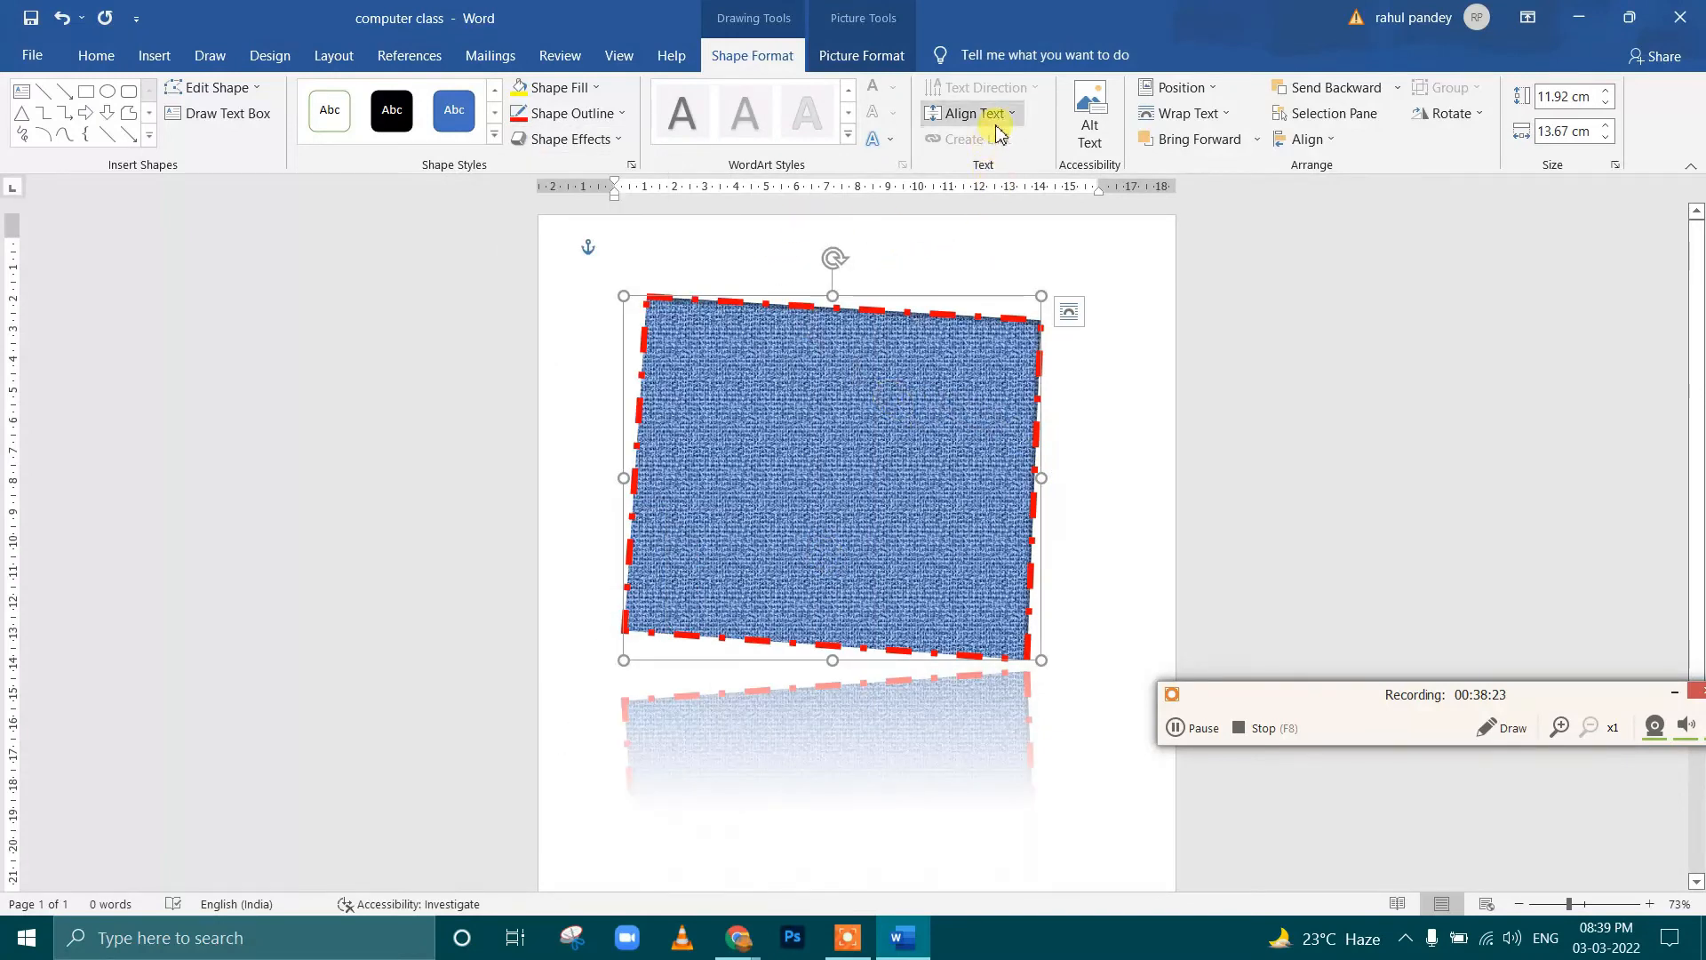
Show the shape's alt text description box and close it, and delete the denim-textured shape
left_click(1110, 156)
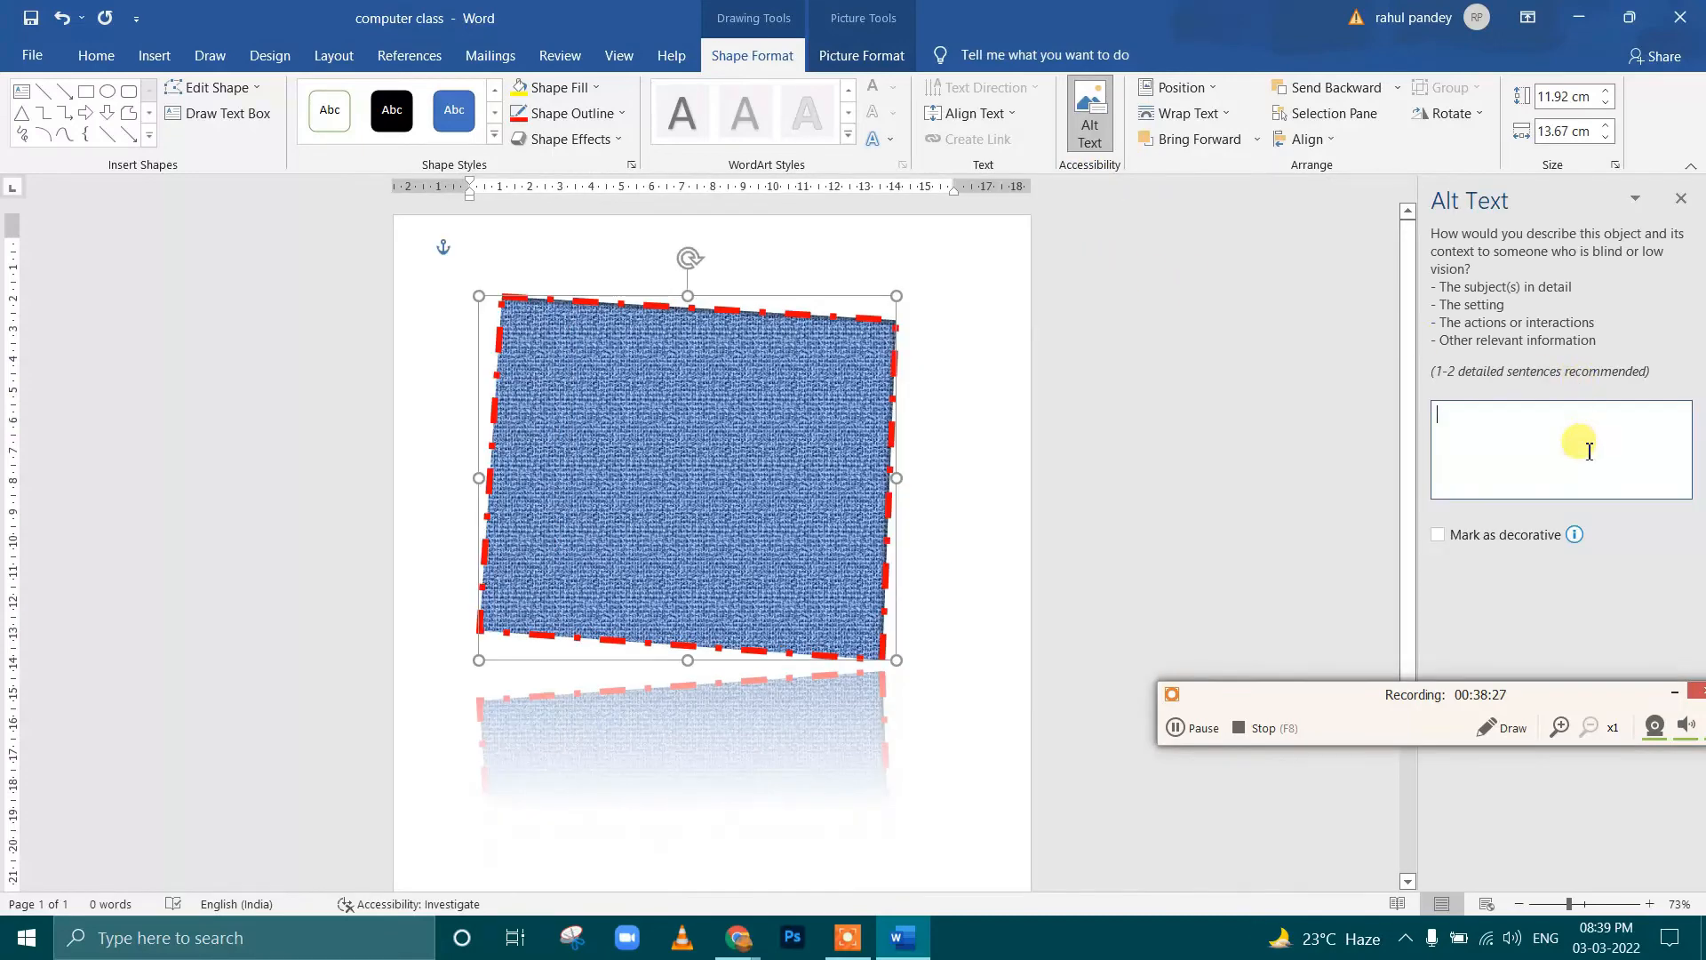
left_click(1680, 198)
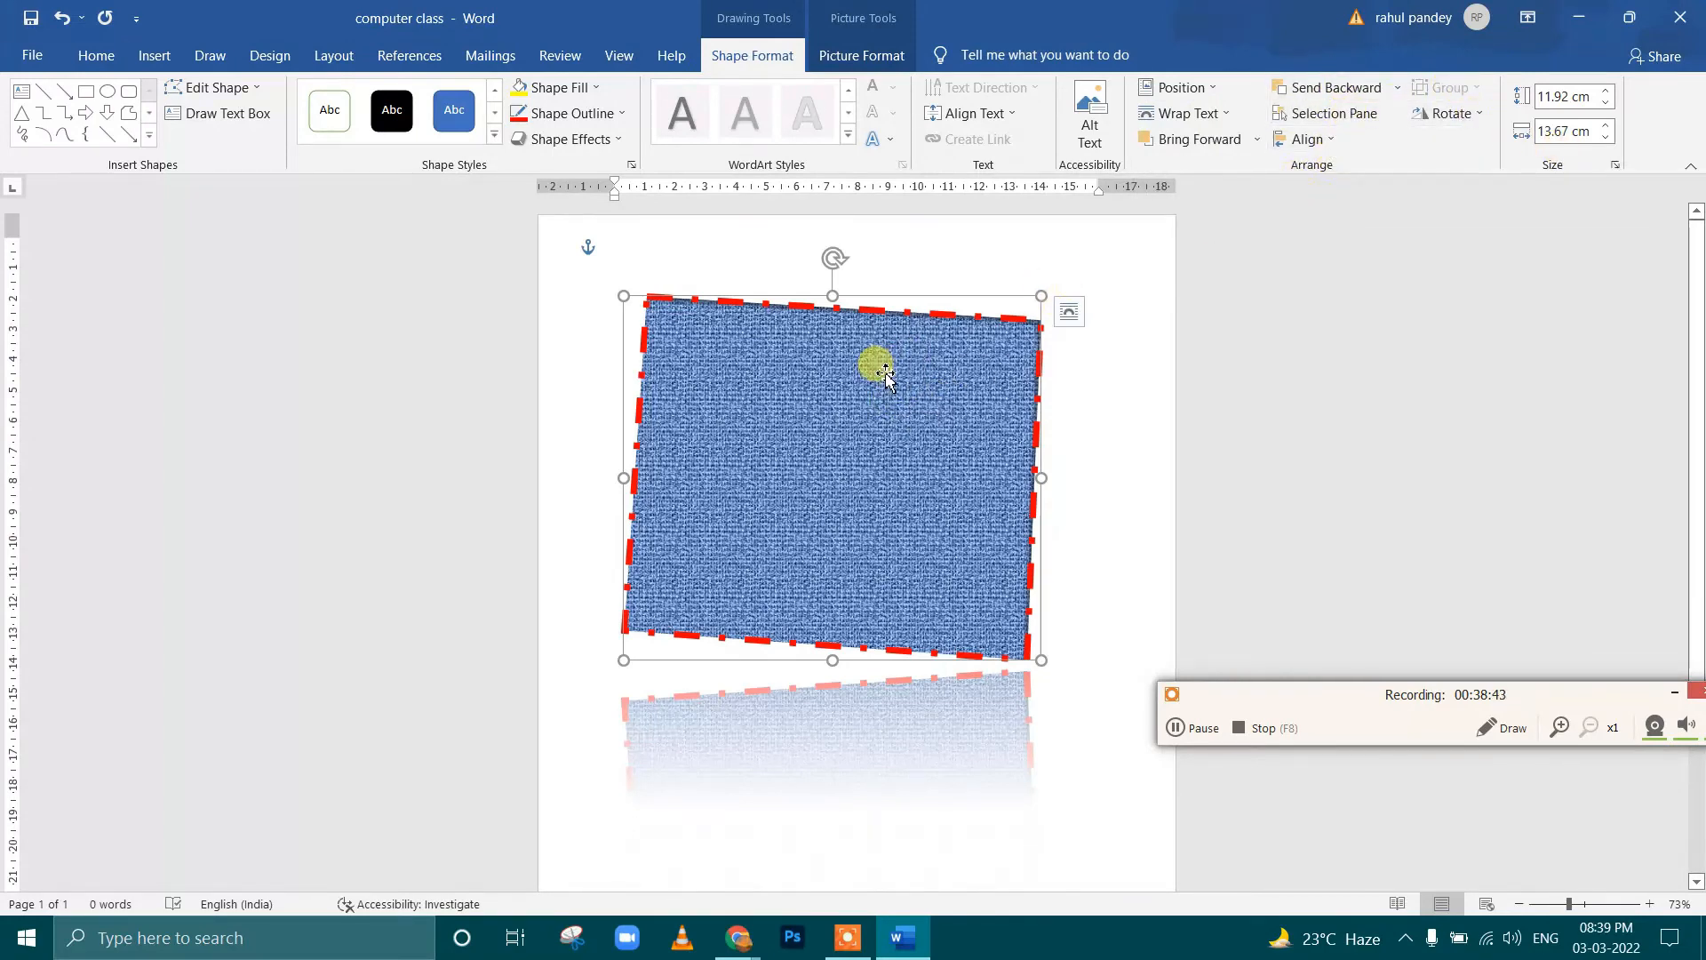
key("Delete")
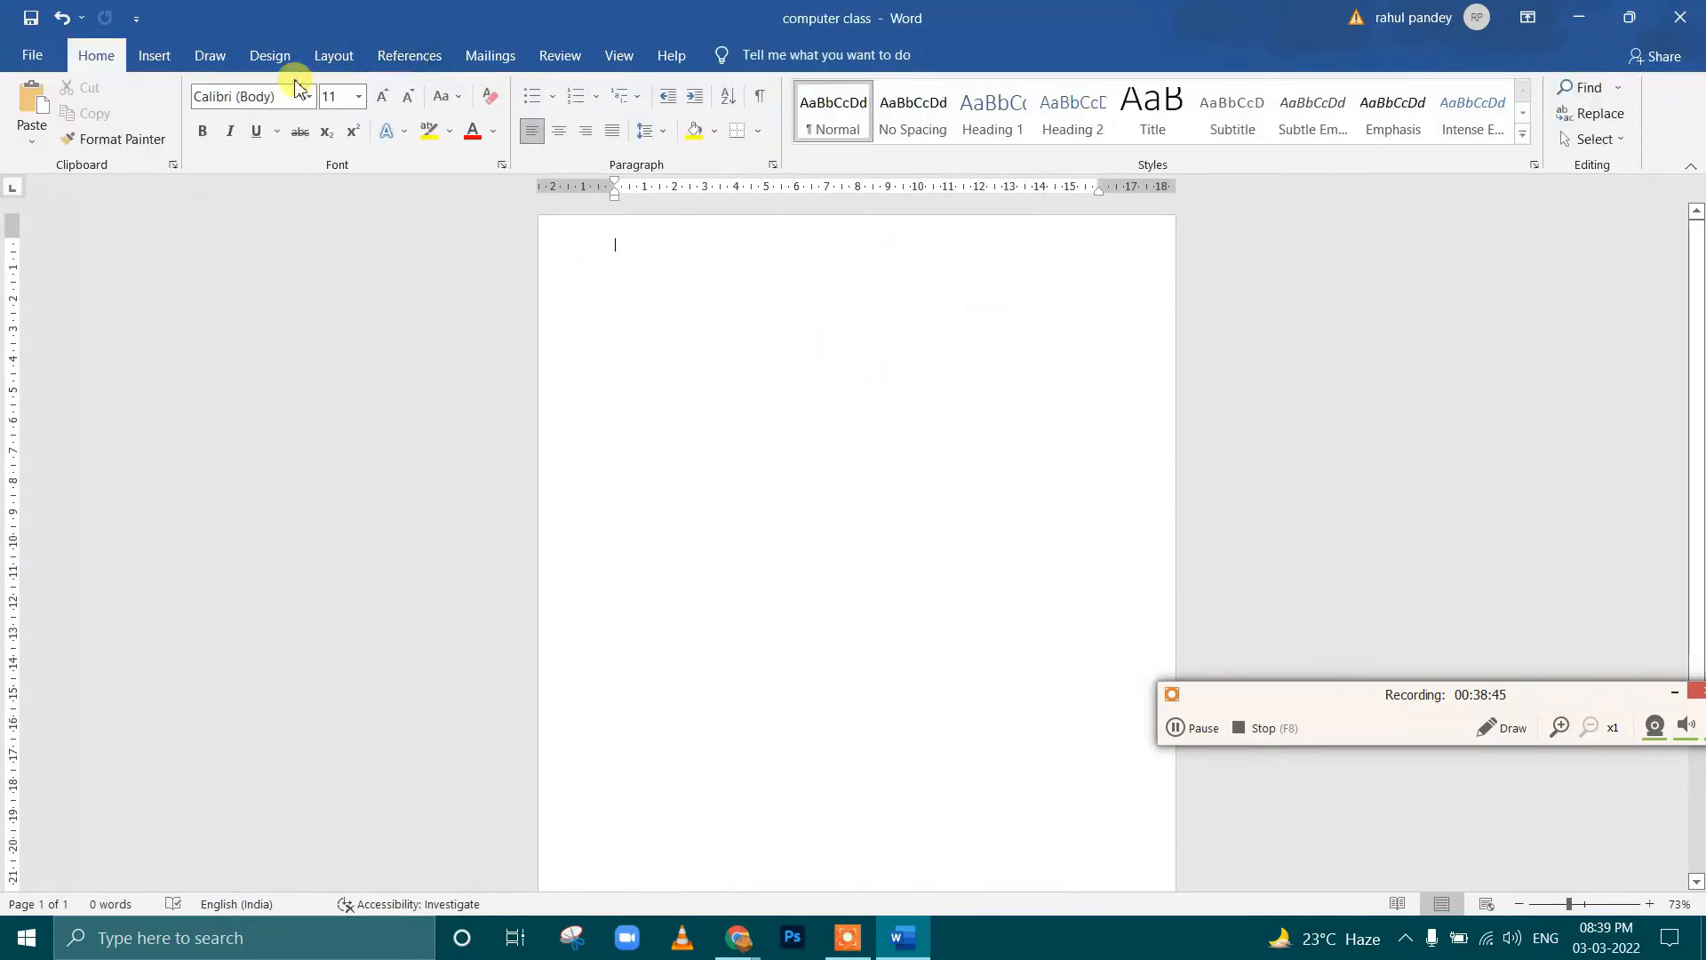
Open the icon library and look through its icon groups and the list of categories
left_click(157, 58)
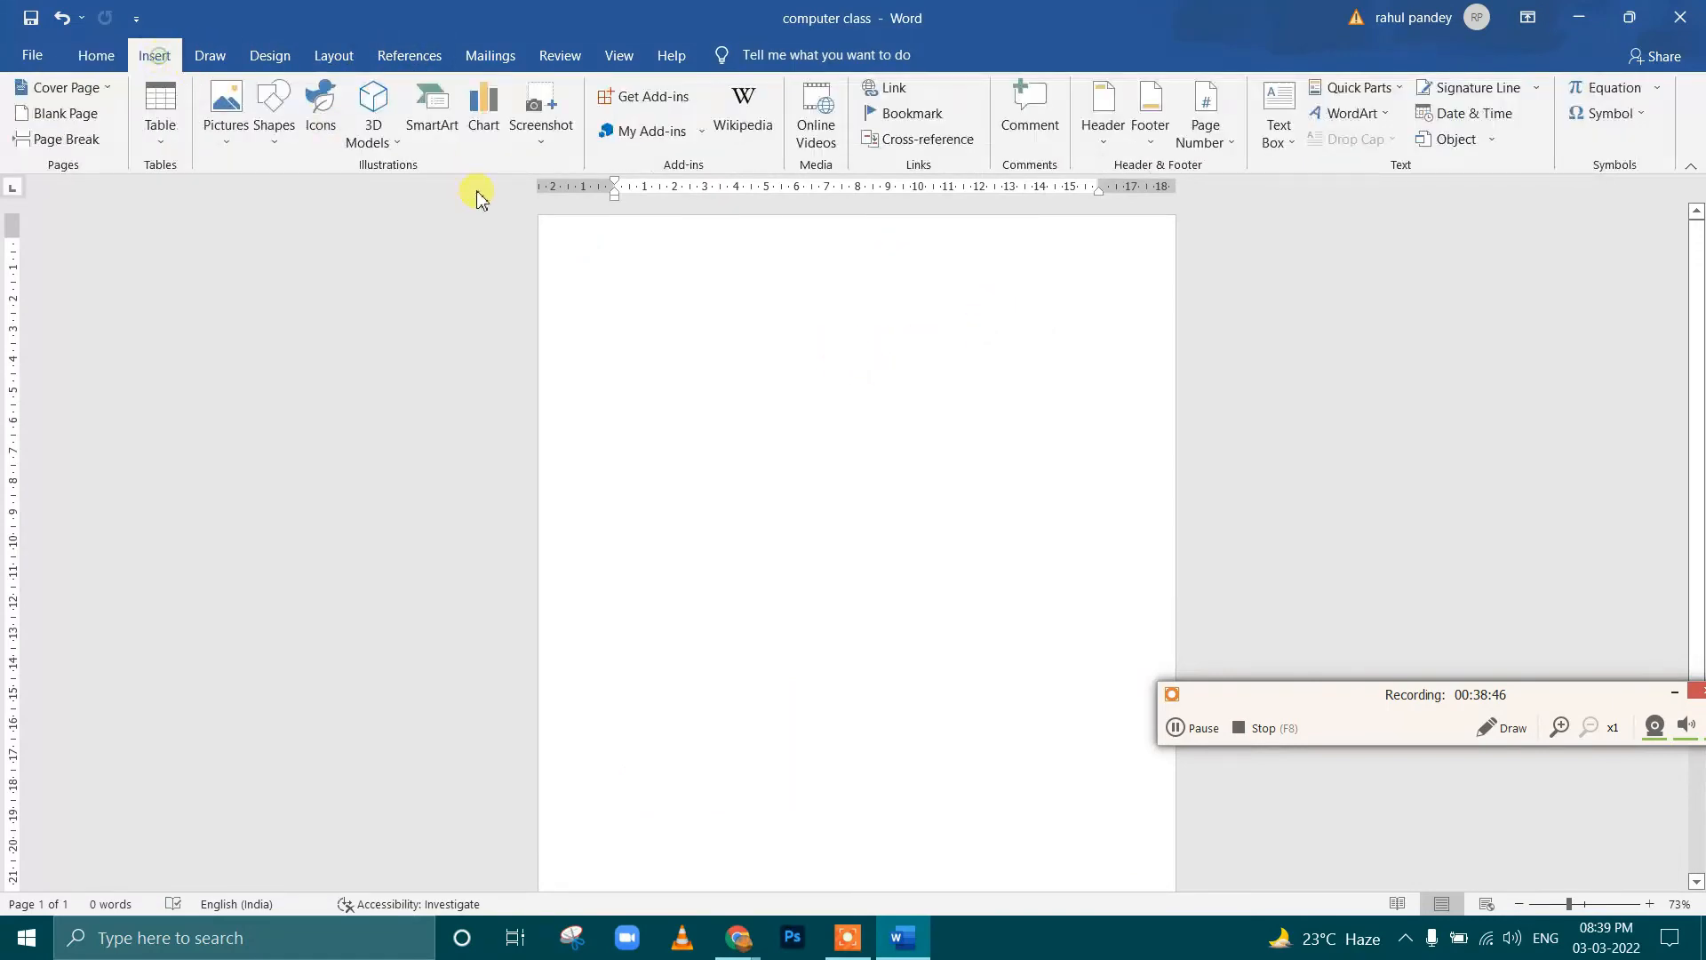
left_click(325, 133)
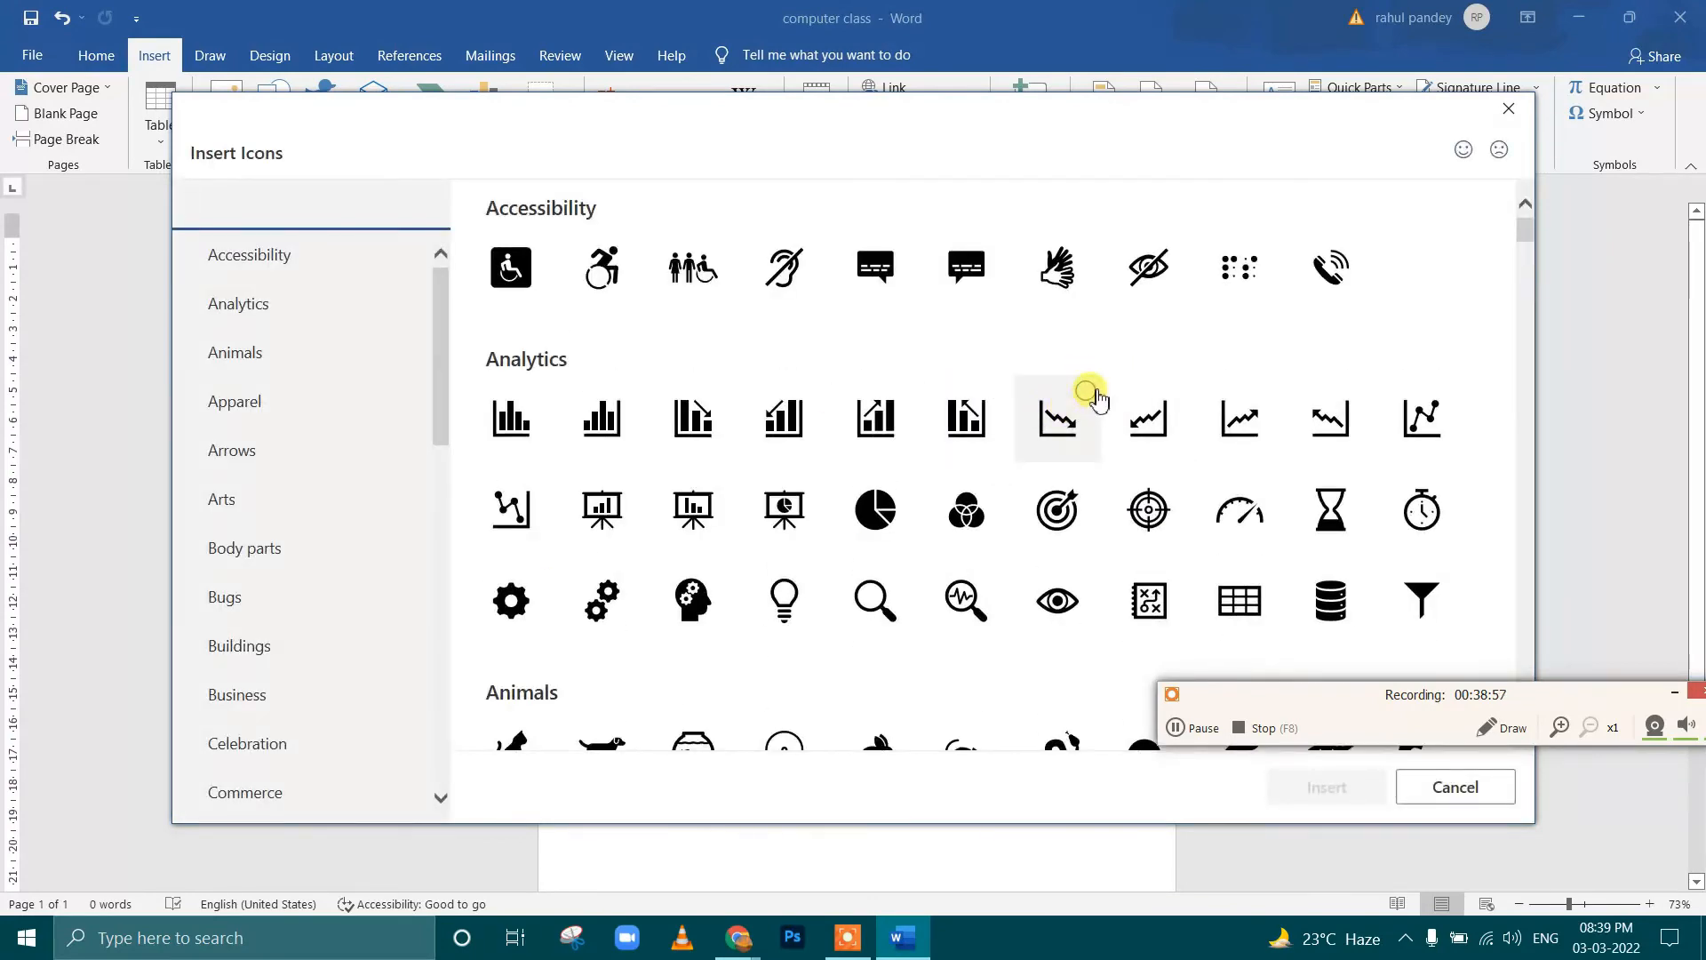
scroll(1099, 396, "down", 3)
scroll(1102, 391, "down", 4)
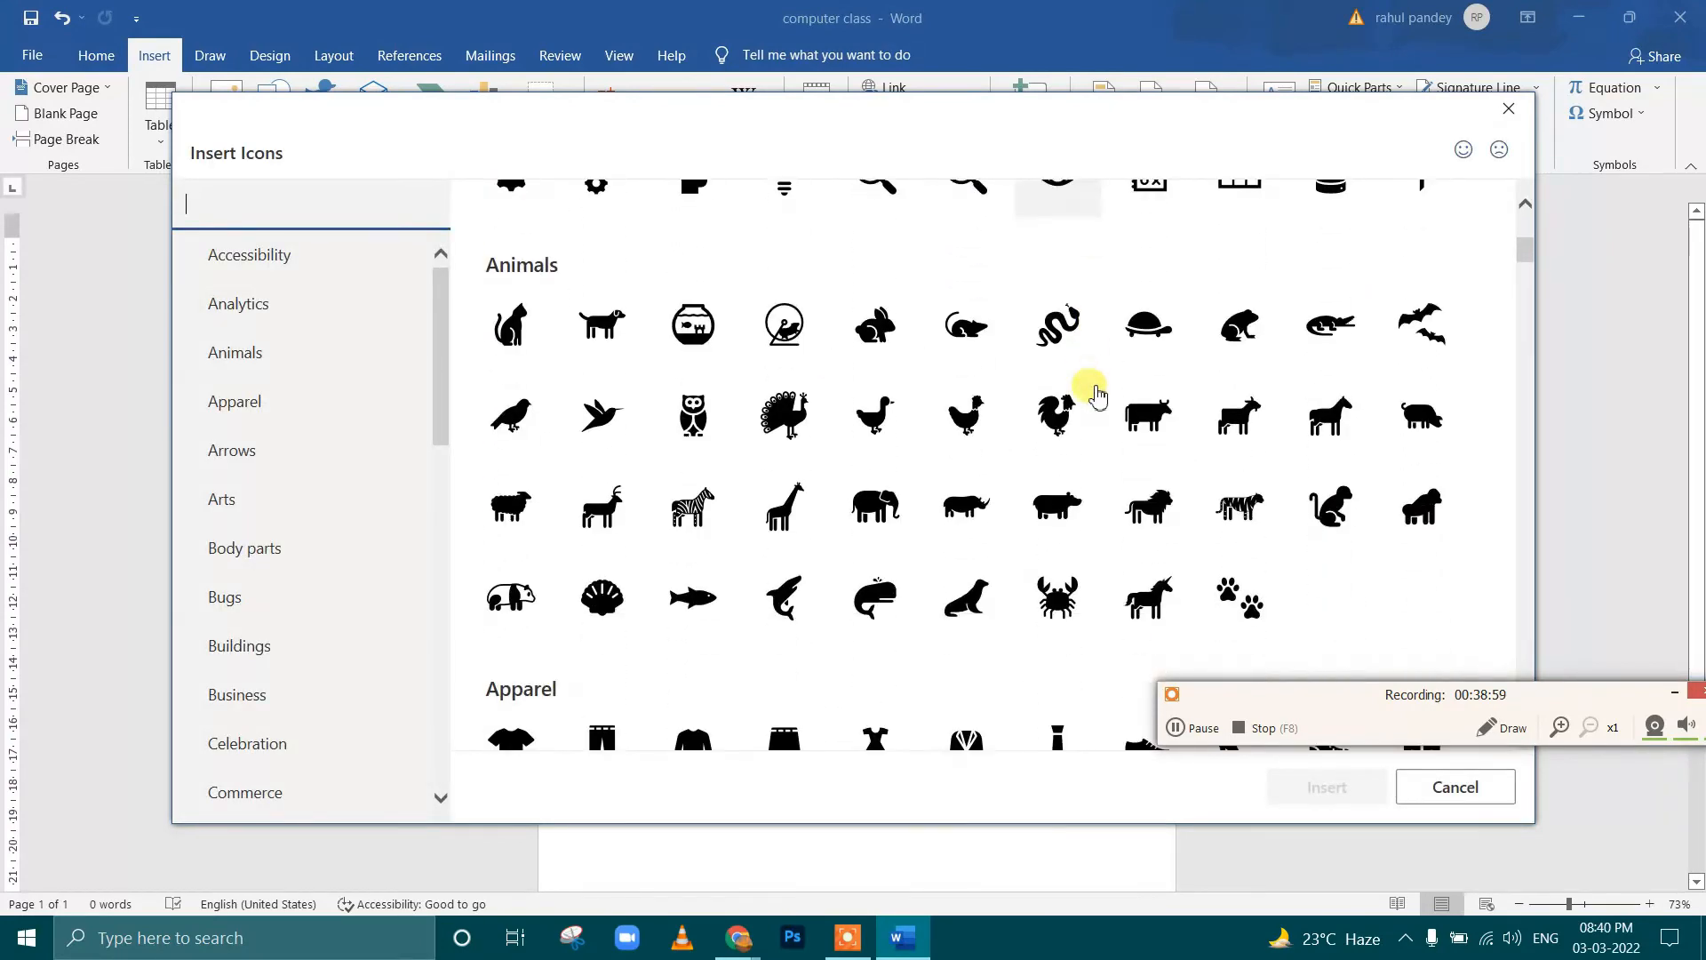
scroll(1102, 386, "down", 5)
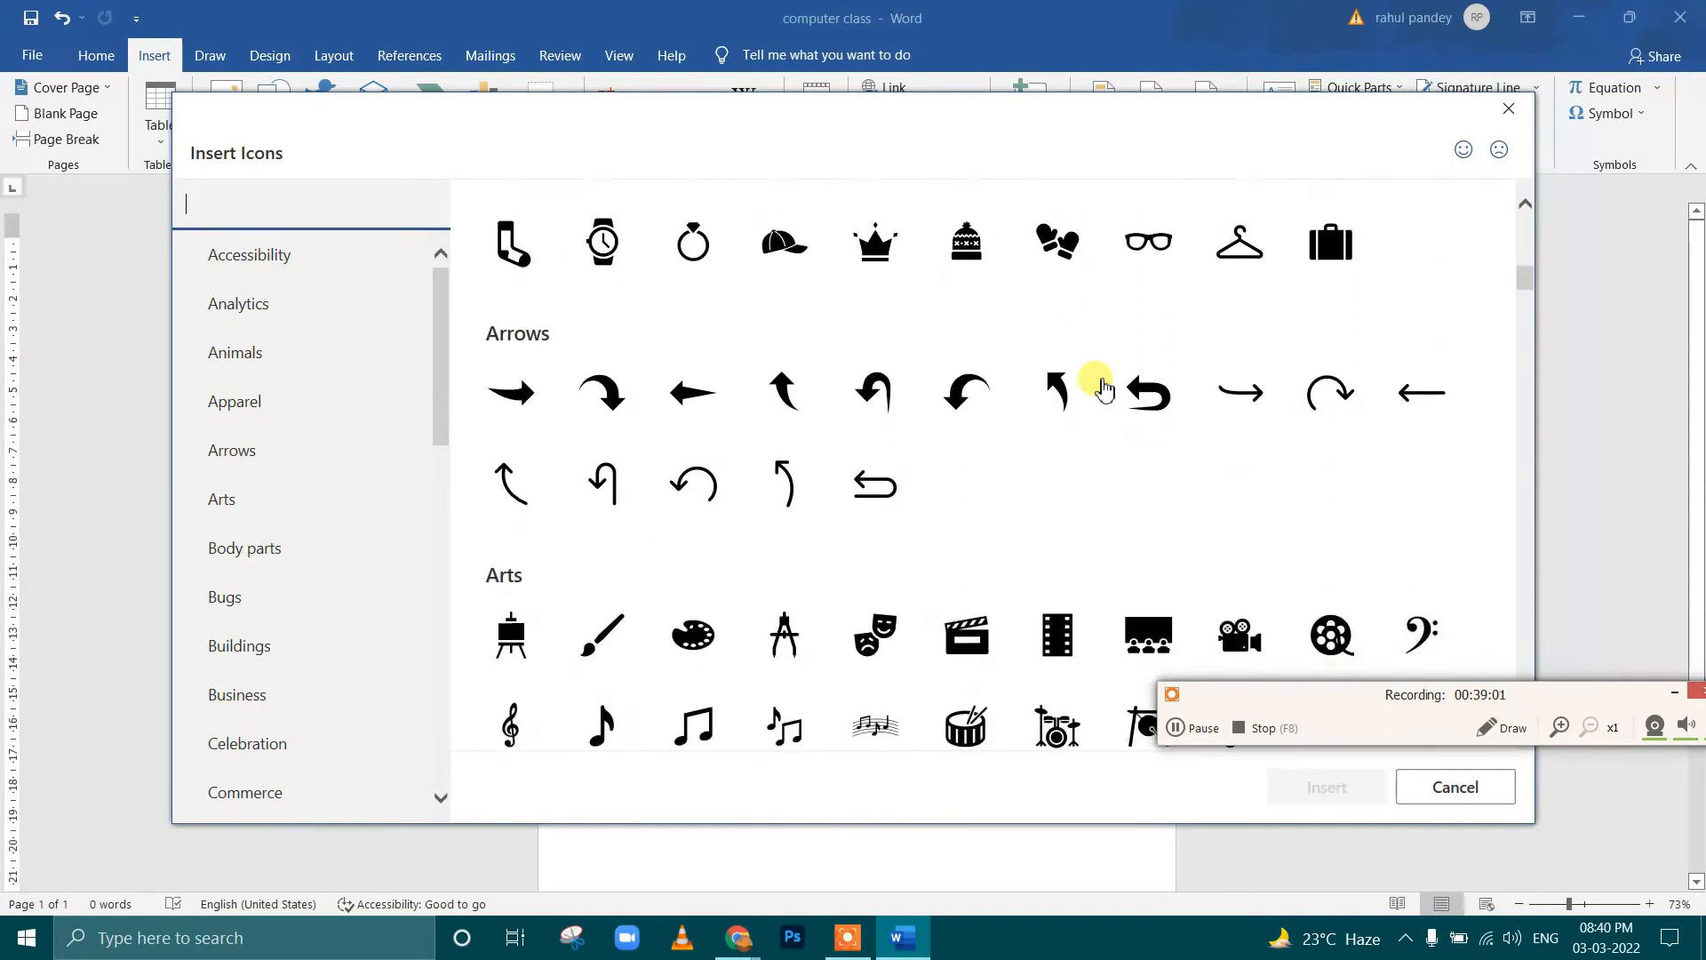
scroll(1102, 382, "down", 2)
scroll(1102, 380, "down", 2)
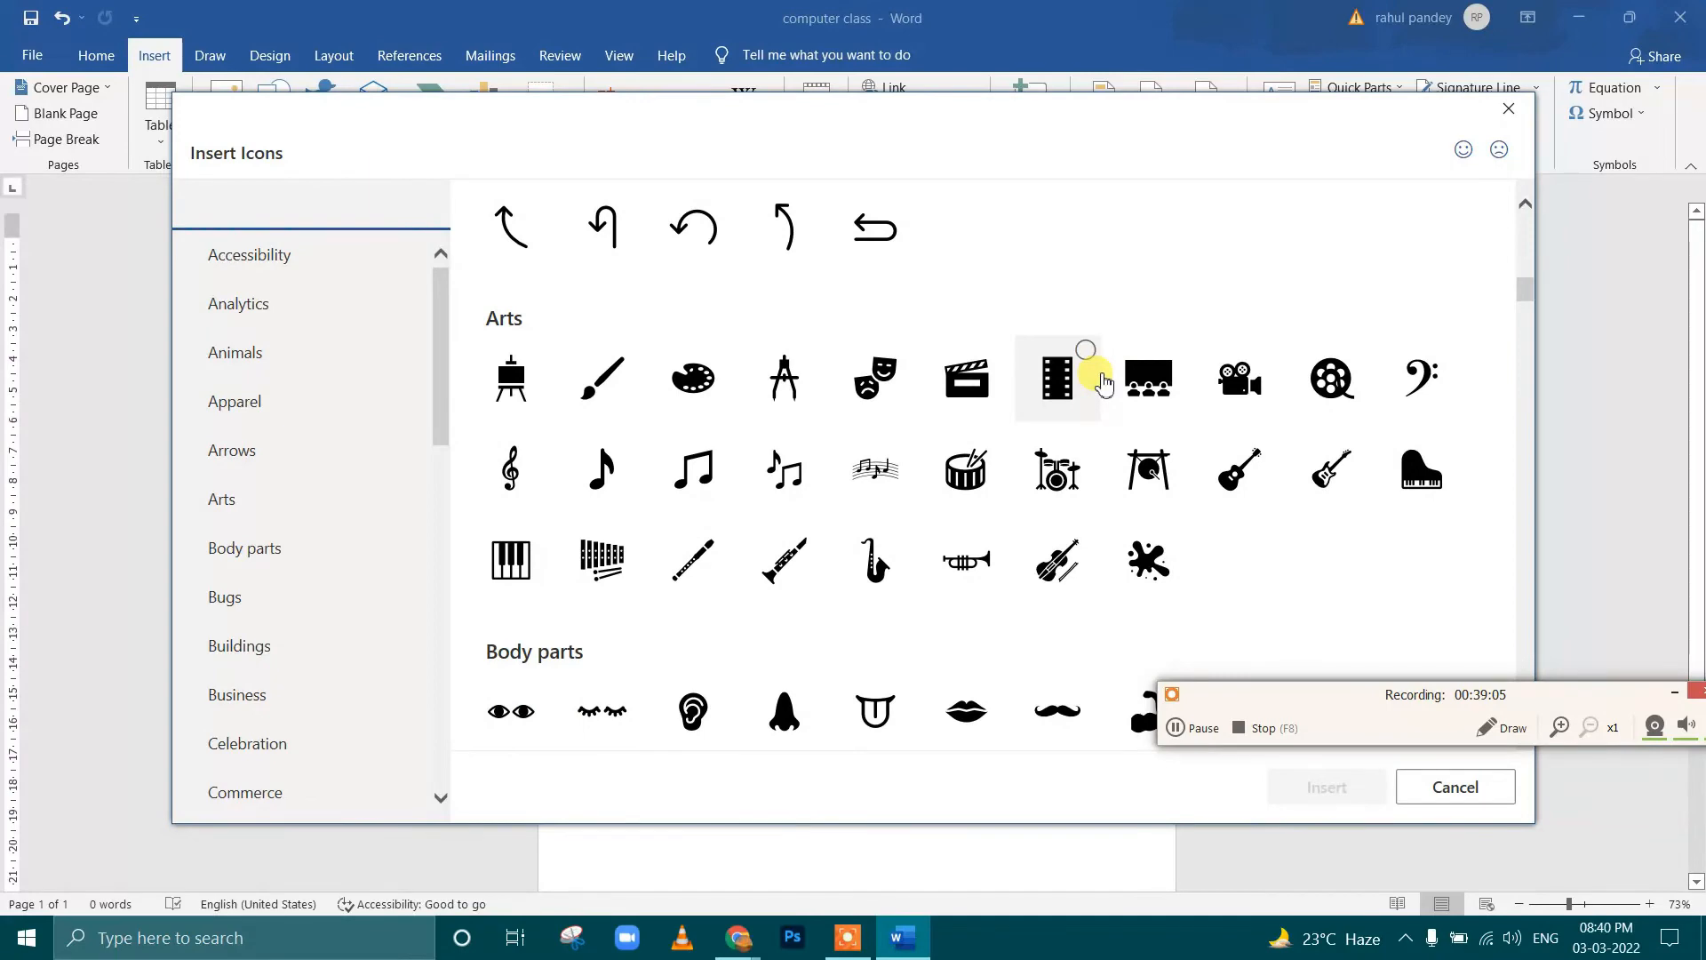
scroll(1102, 382, "down", 5)
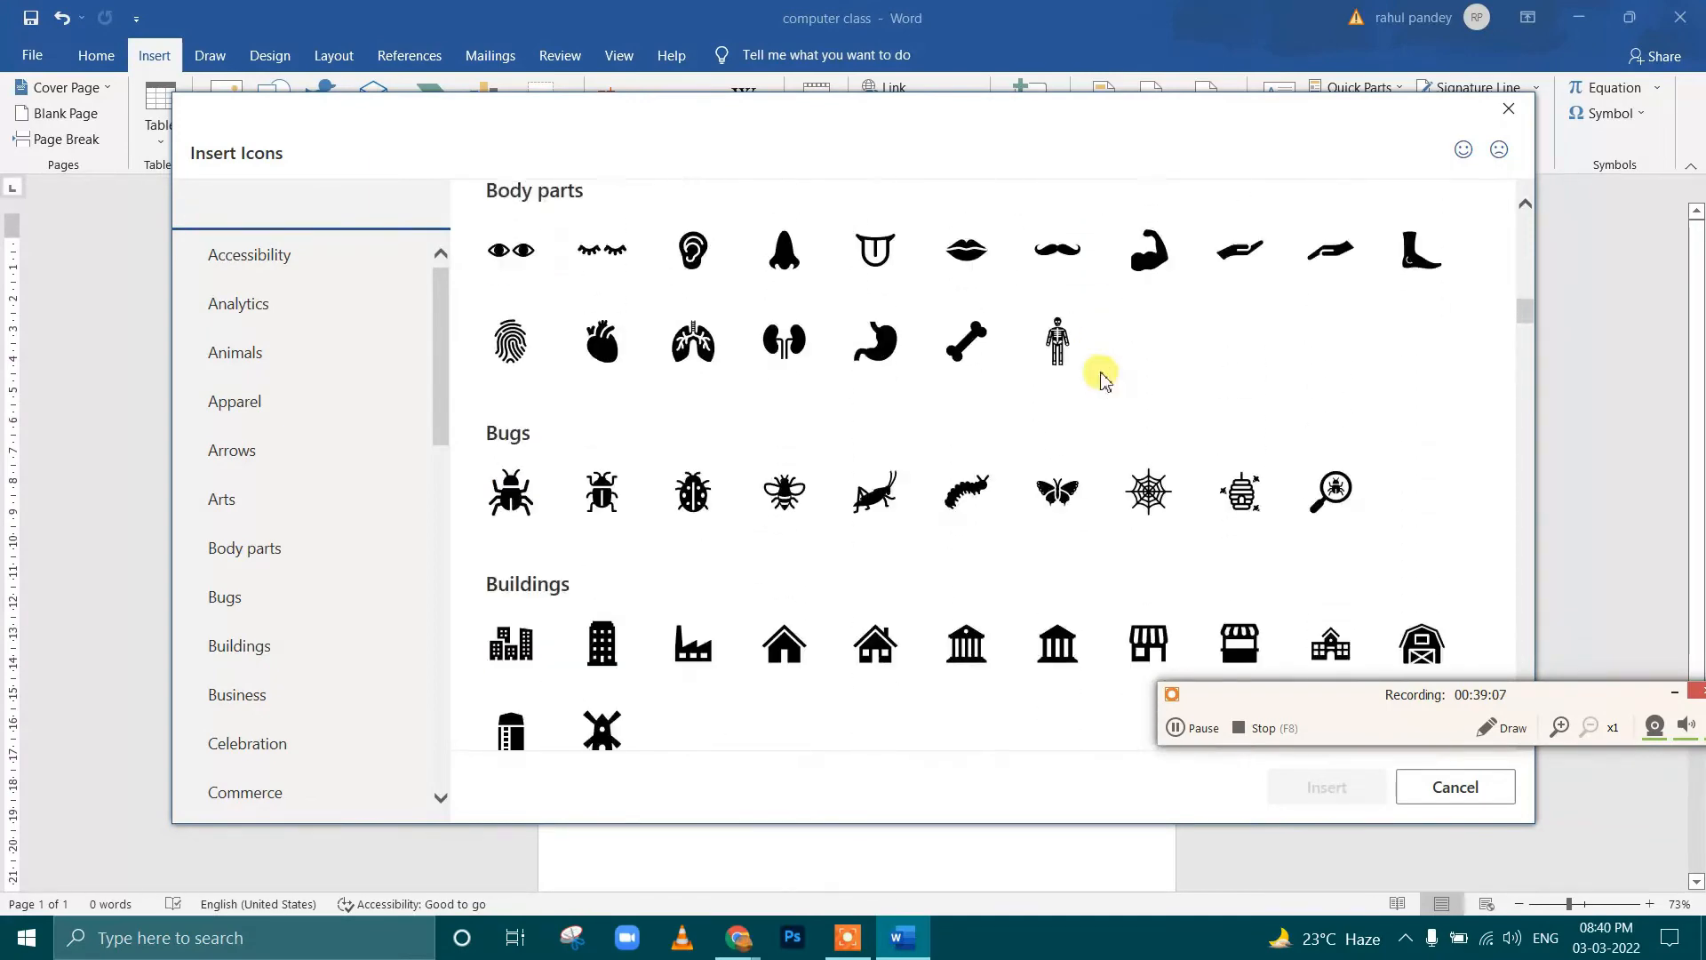
scroll(1102, 377, "down", 10)
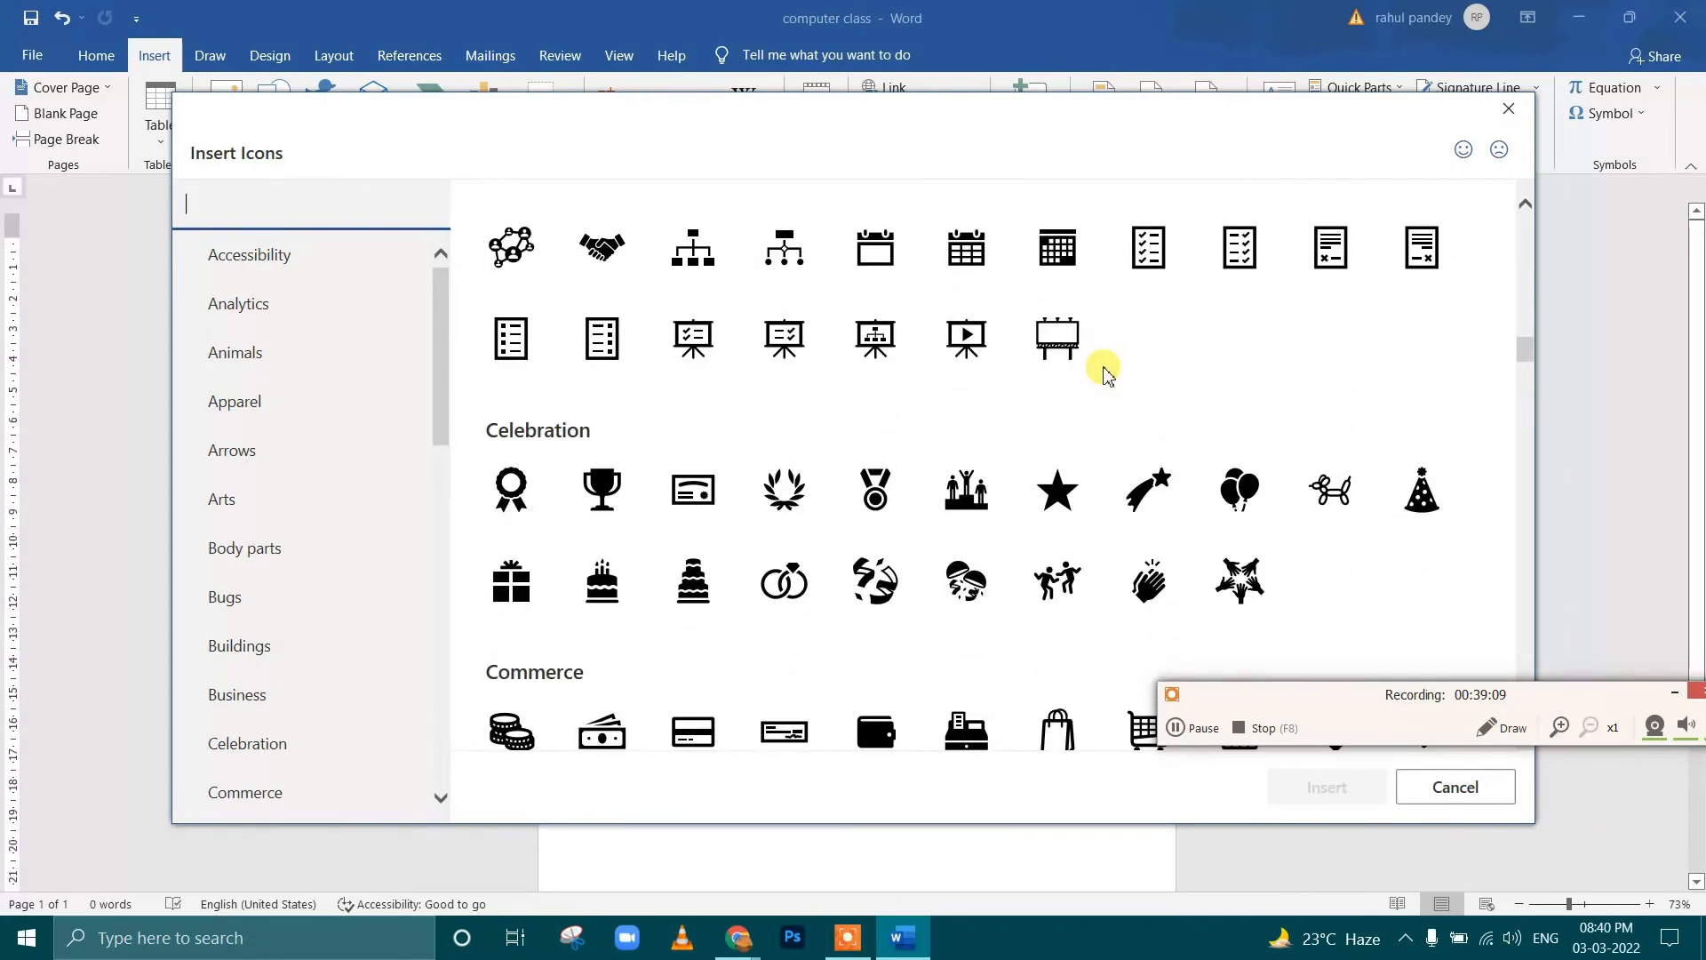
scroll(1102, 373, "down", 2)
scroll(315, 391, "down", 3)
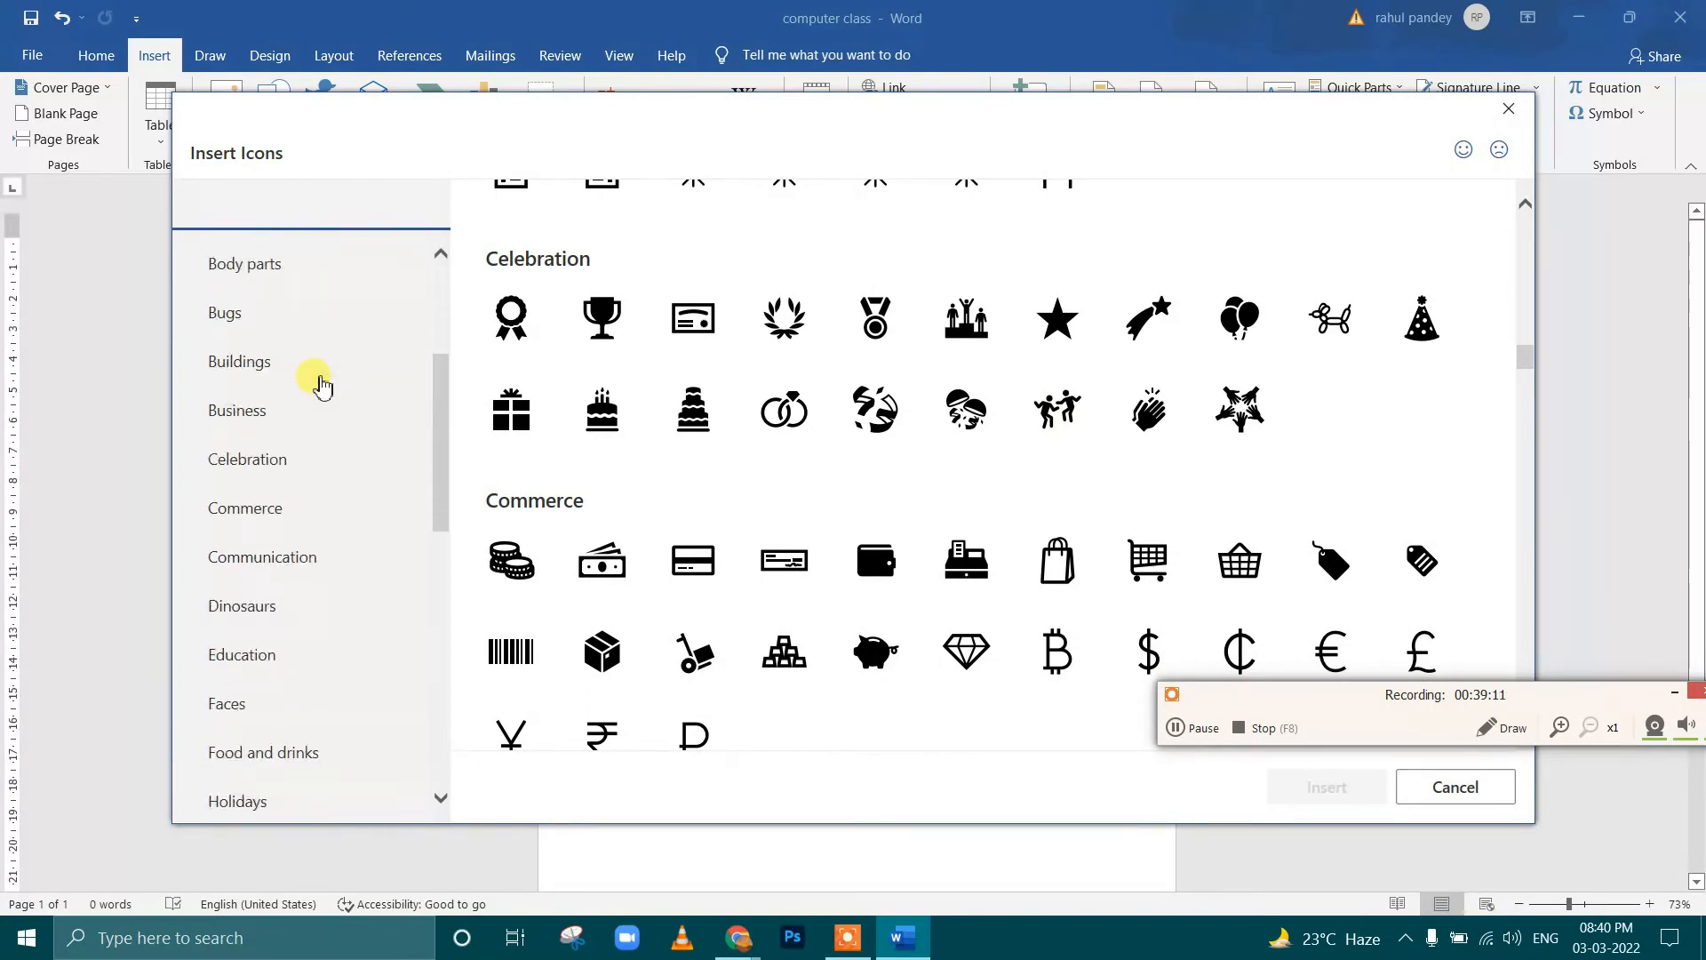
scroll(315, 378, "down", 5)
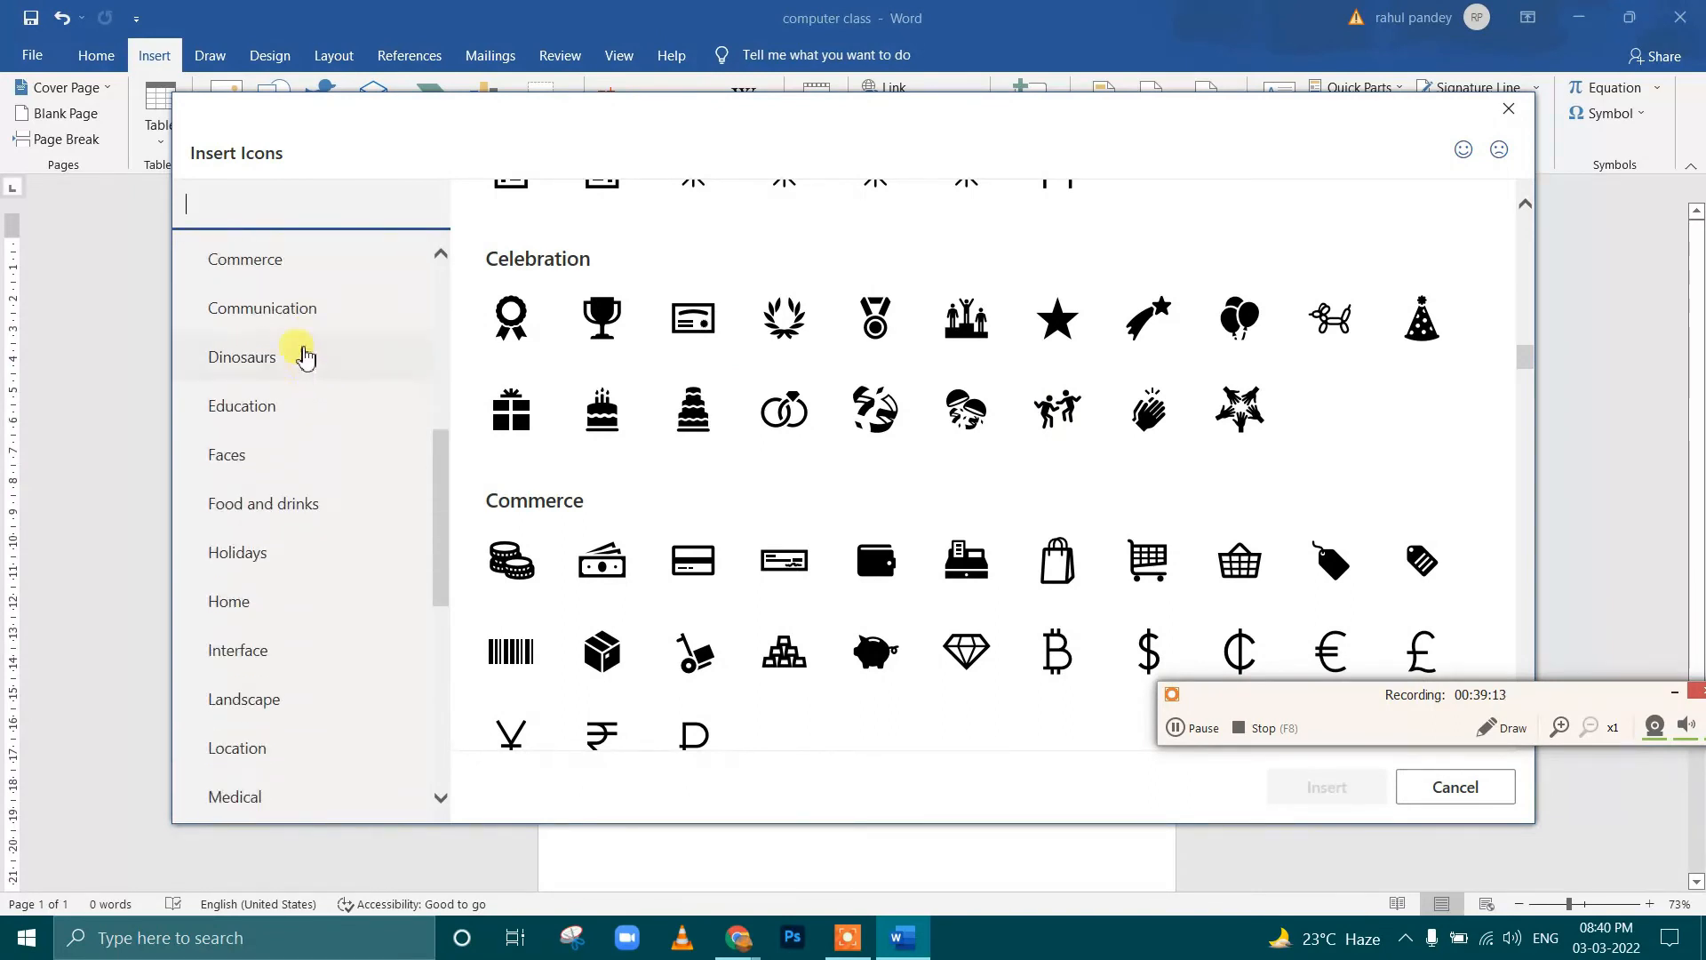
Go to the Communication icons and look through the groups from there to Holidays
left_click(285, 311)
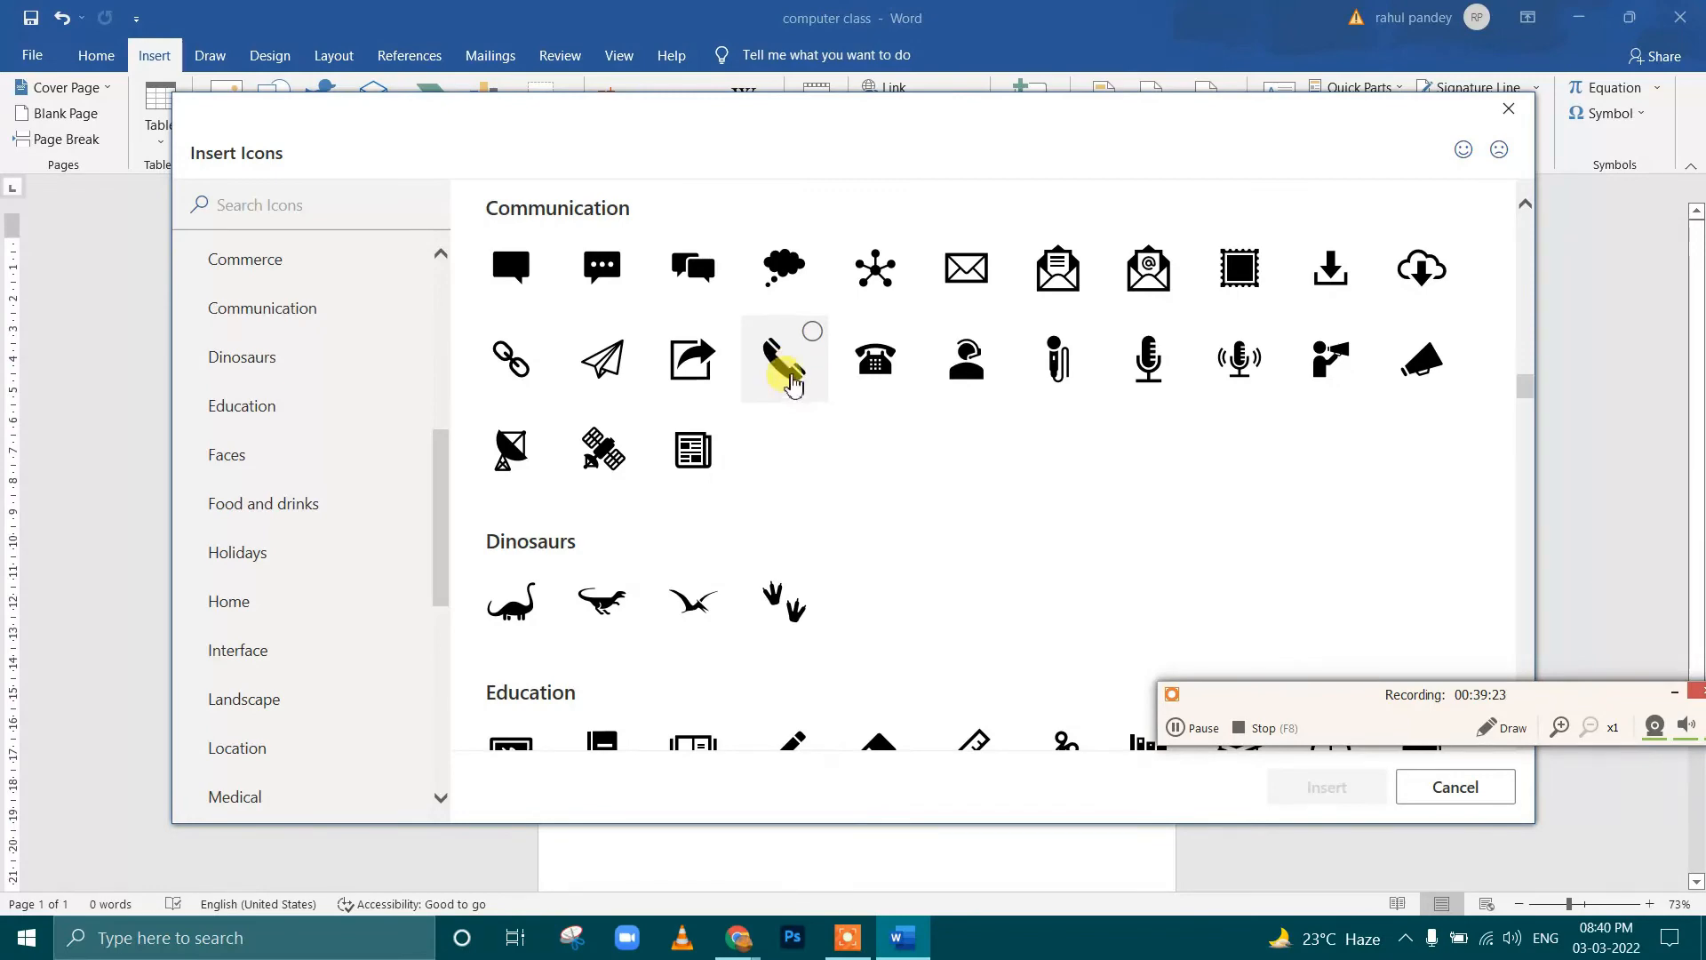
scroll(793, 382, "down", 9)
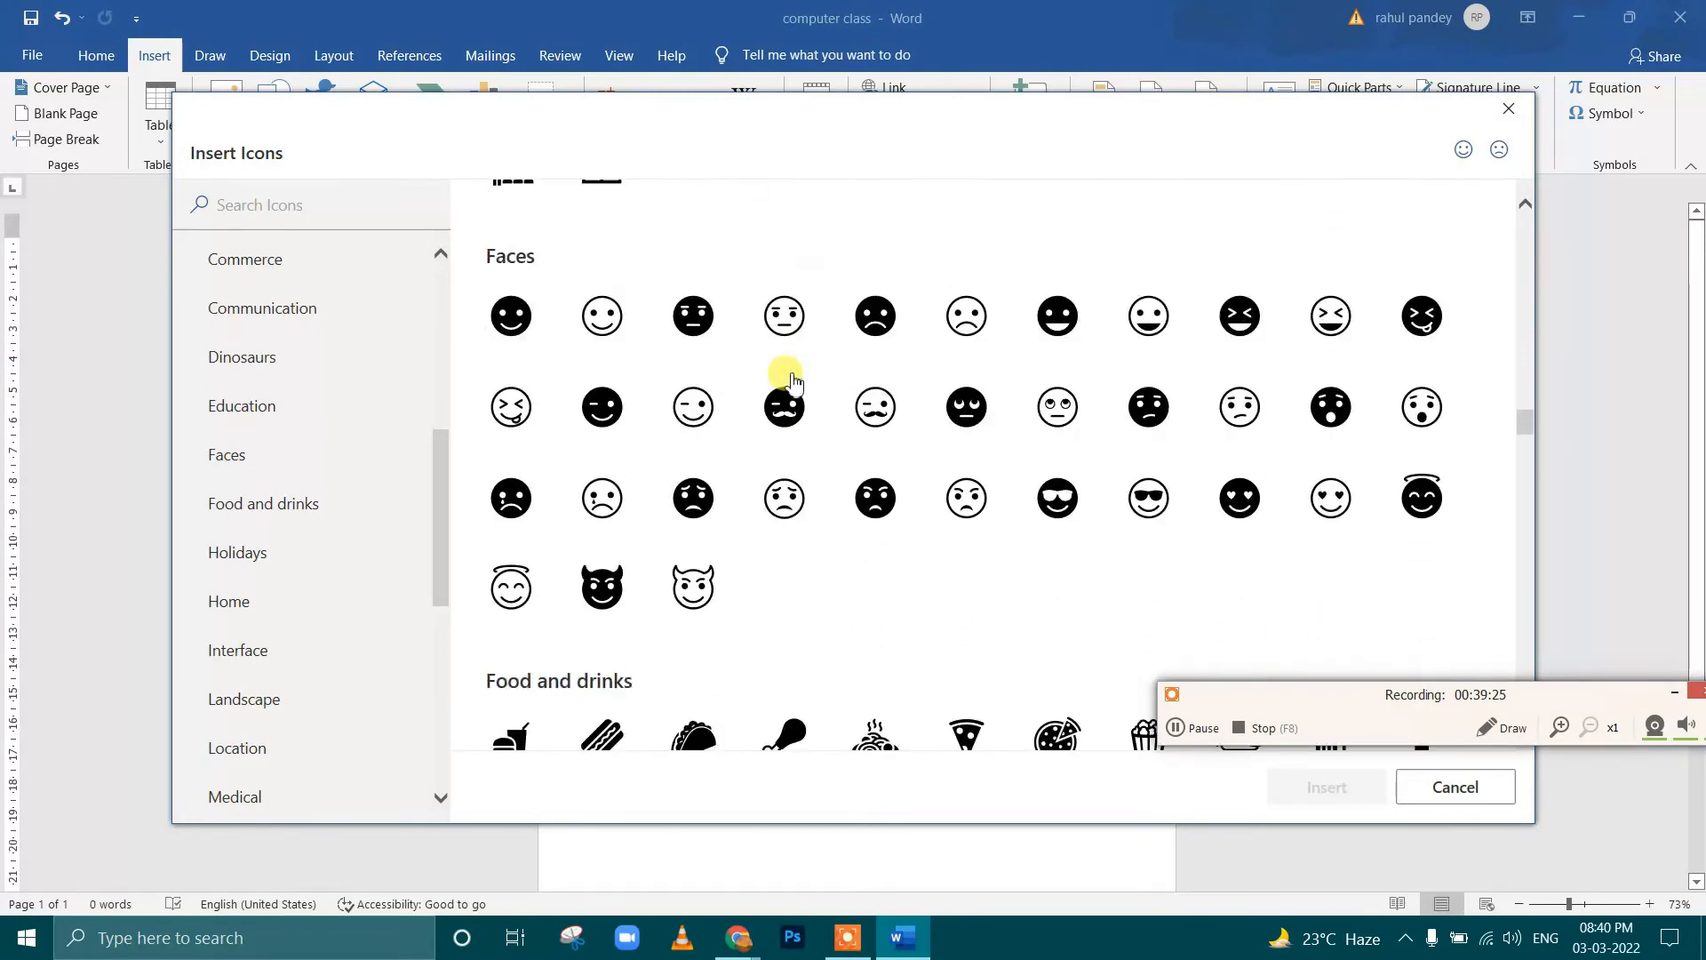
scroll(794, 383, "up", 3)
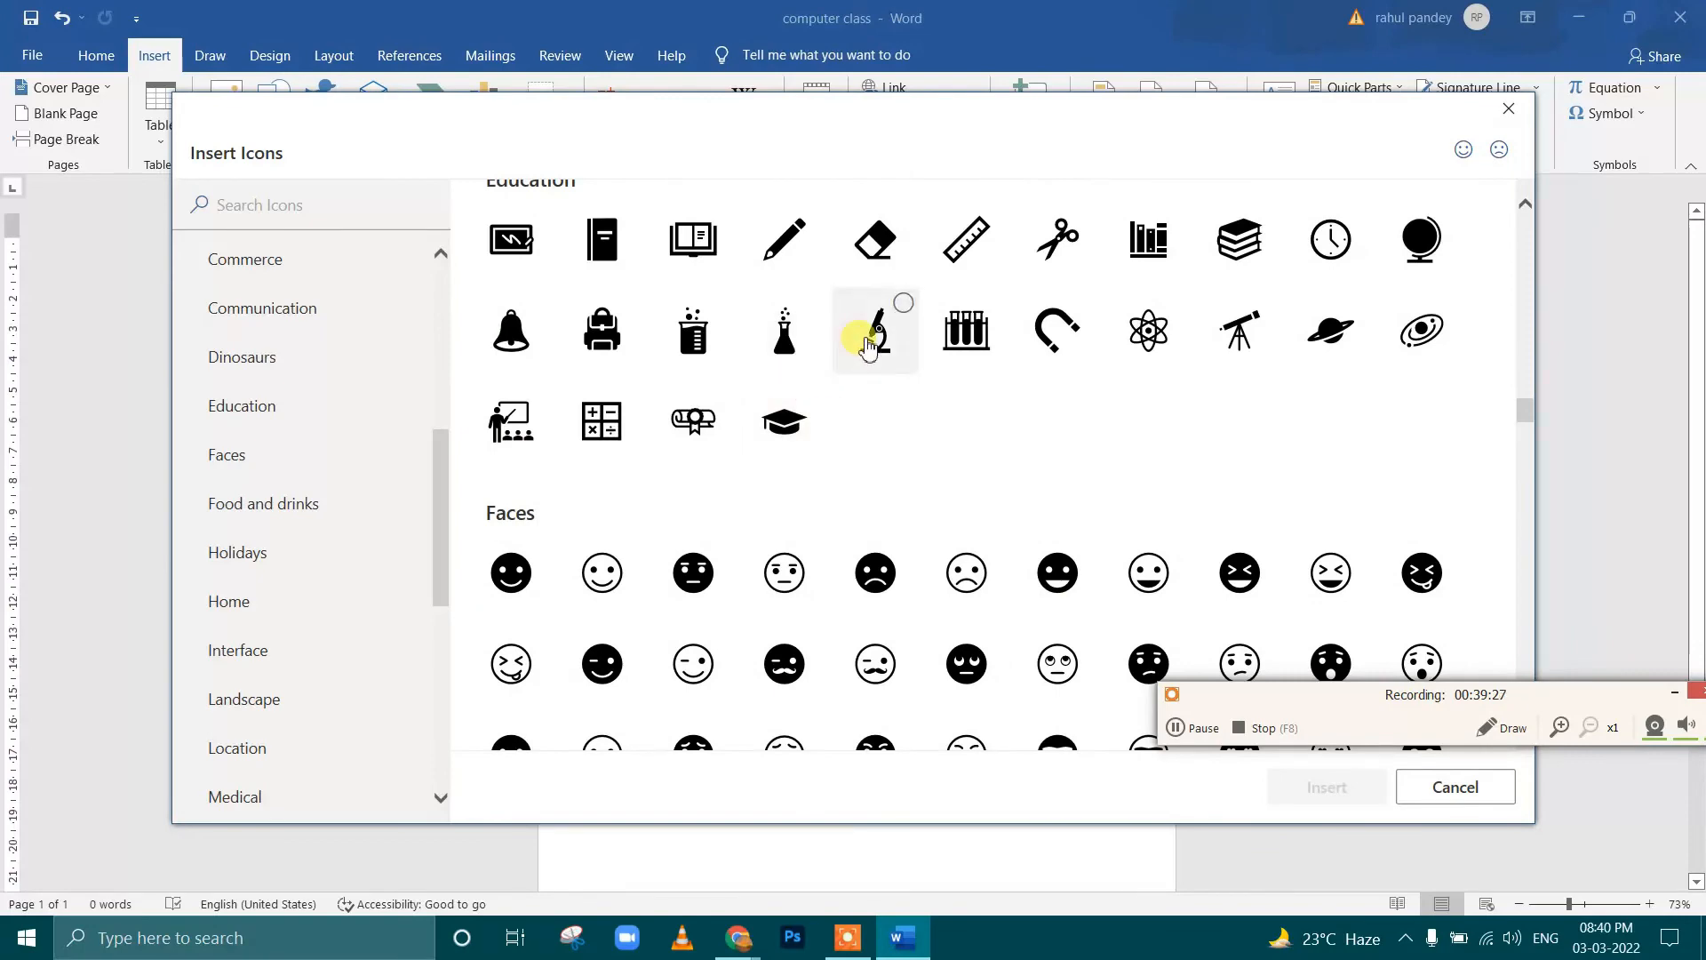
scroll(867, 346, "down", 10)
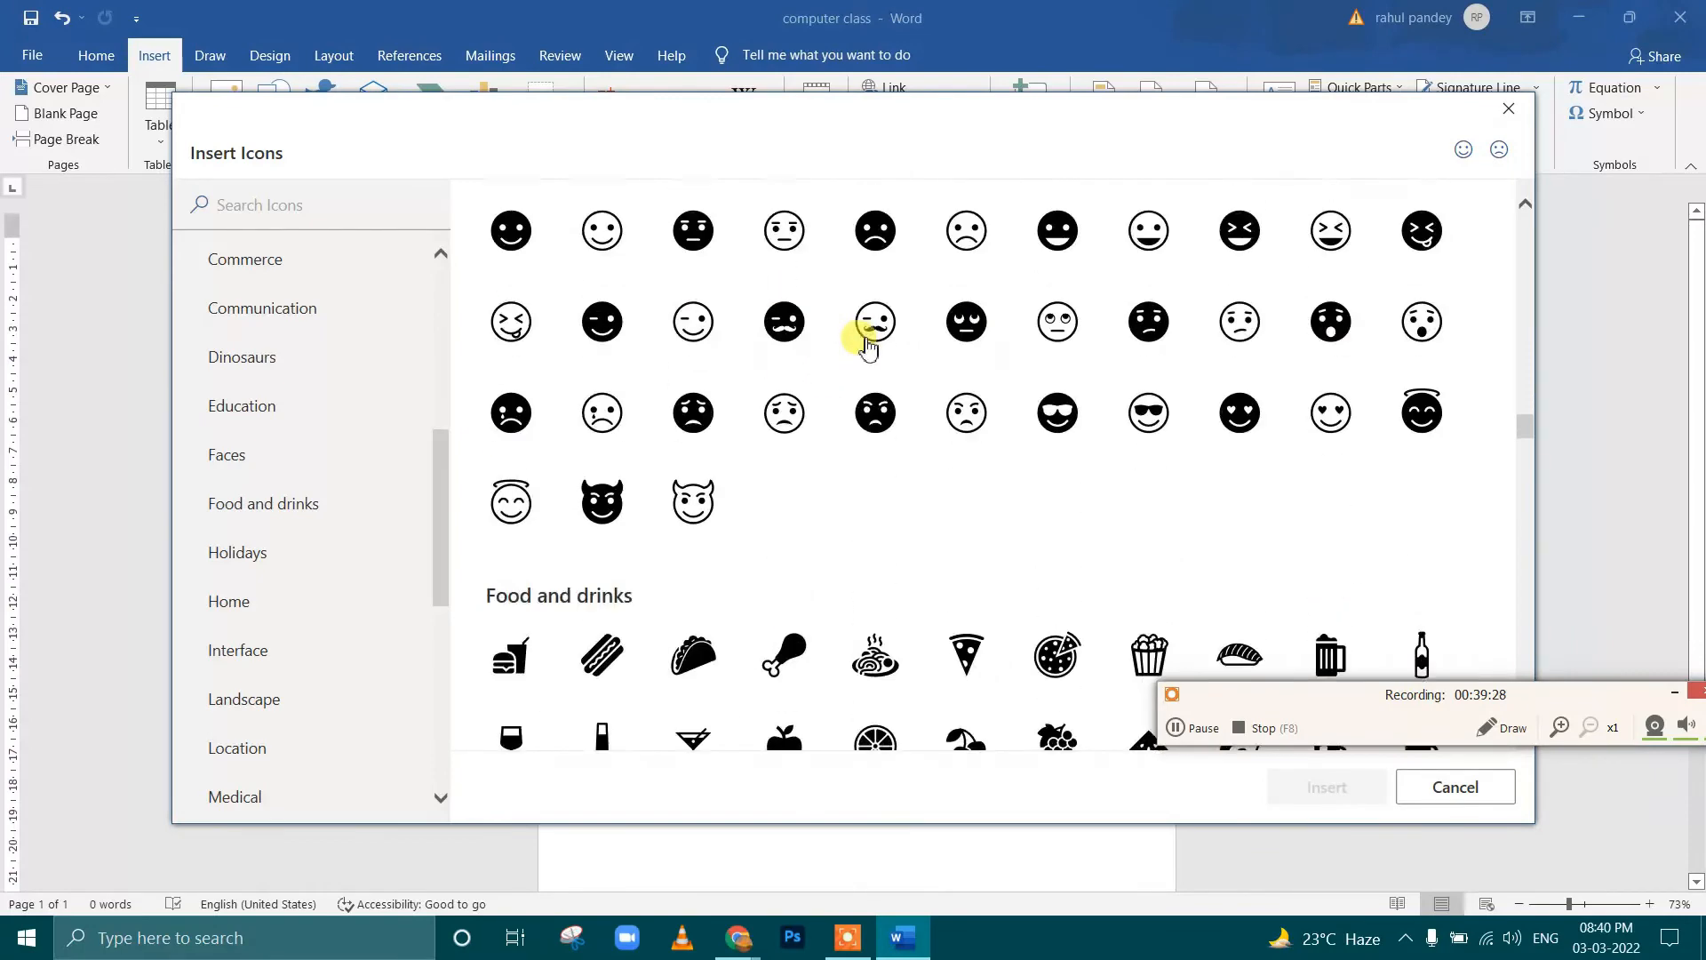
Insert the Wi-Fi icon from the Interface category into the document
left_click(258, 638)
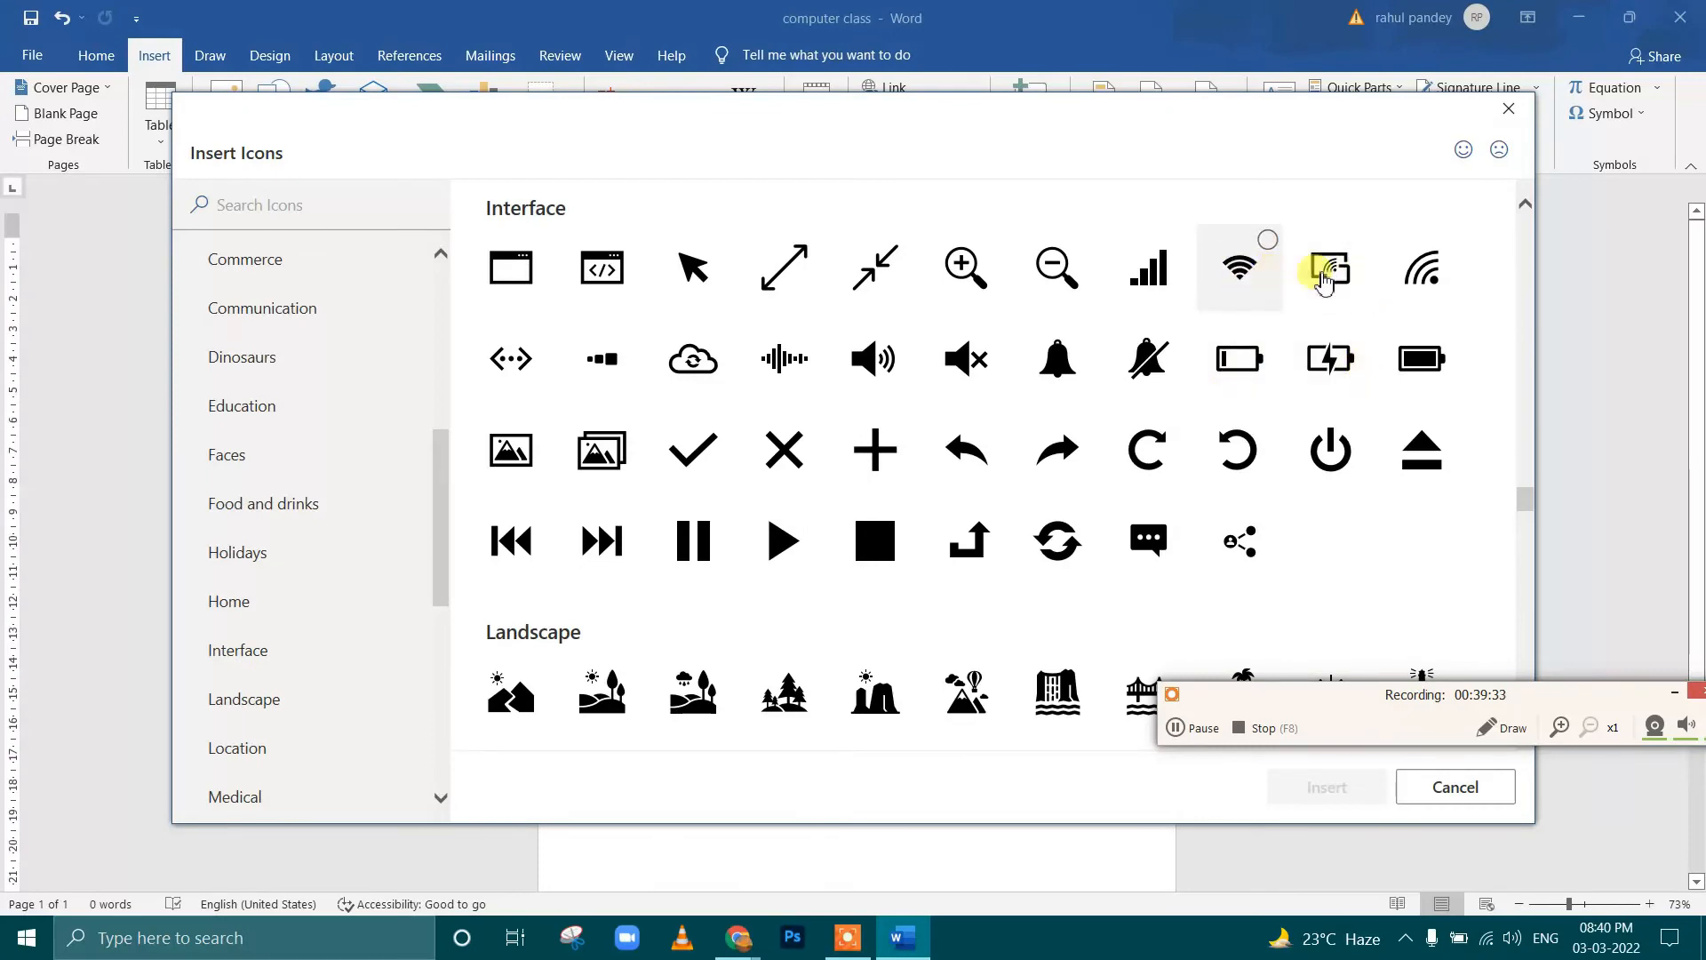
left_click(1262, 254)
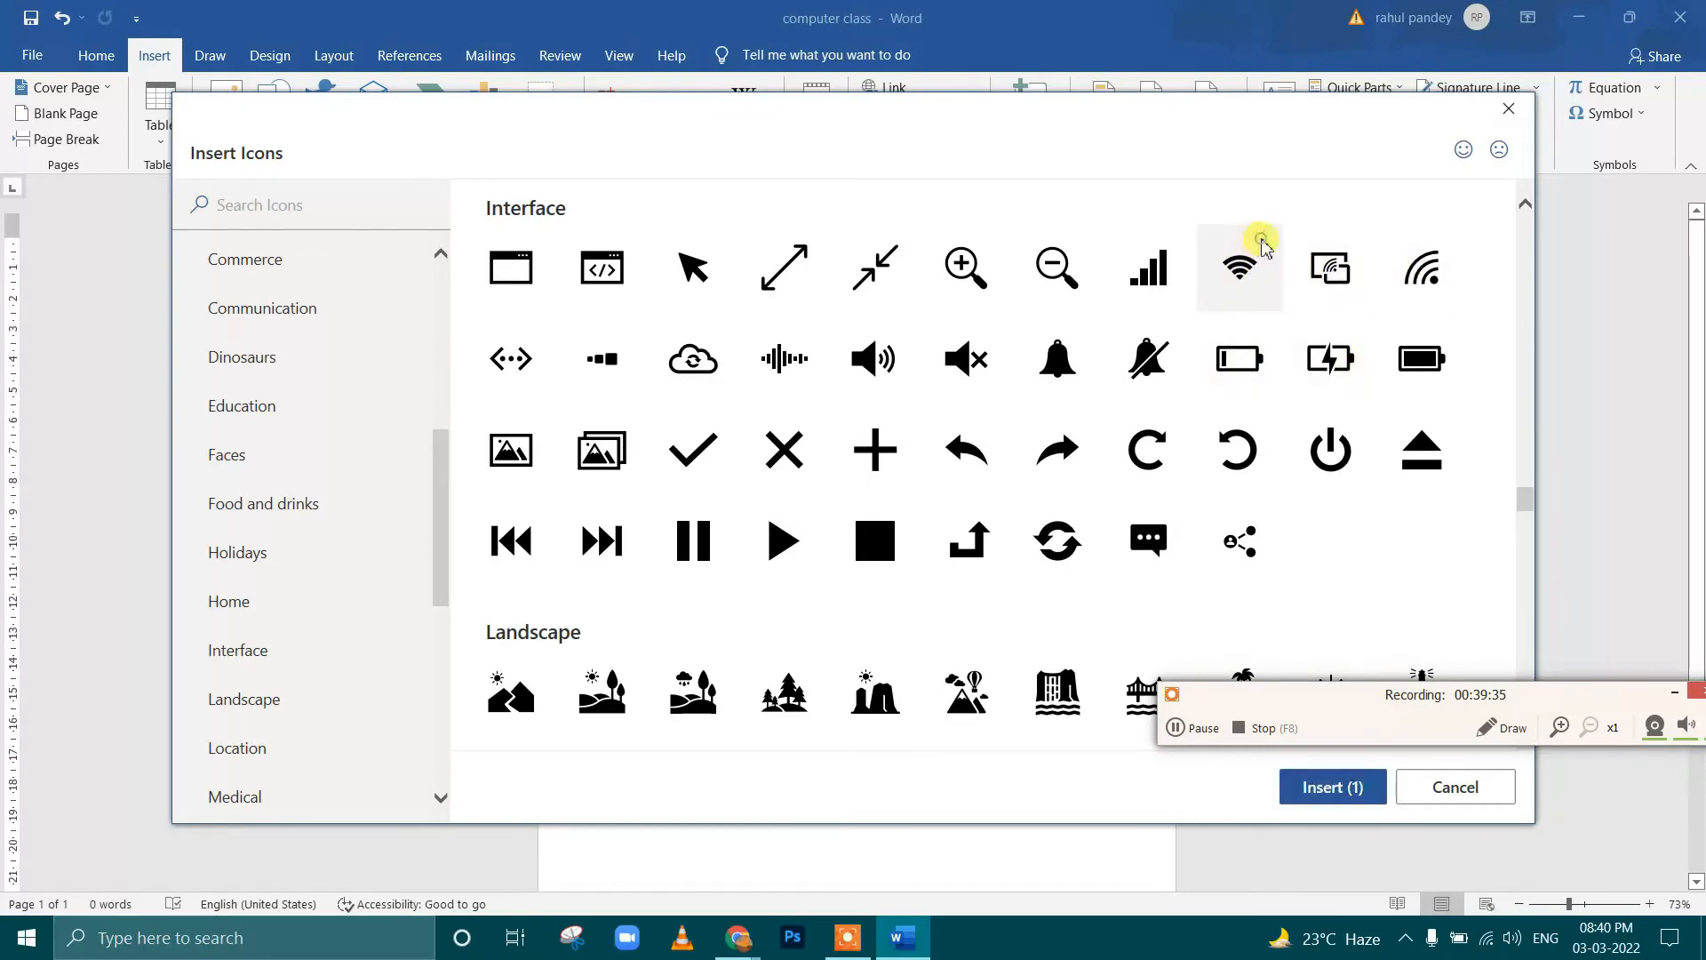
left_click(1346, 788)
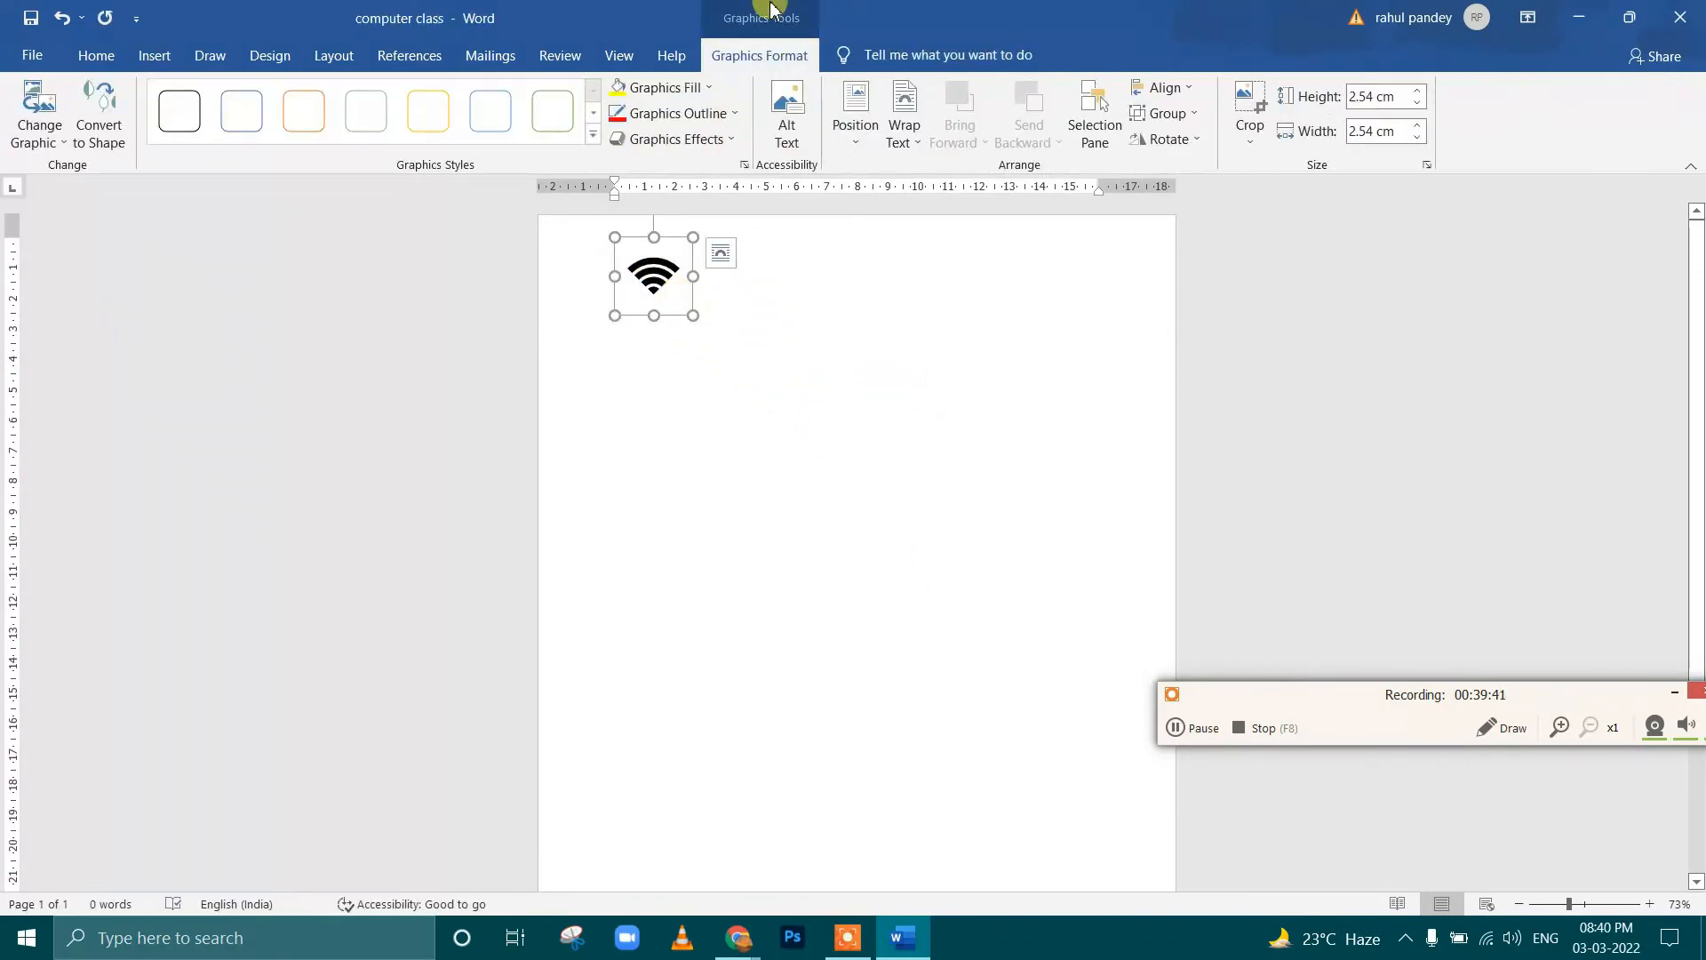
Set the Wi-Fi icon's text wrapping to Behind Text, and place it at about 1.25 cm square in the page's upper right area
left_click(911, 138)
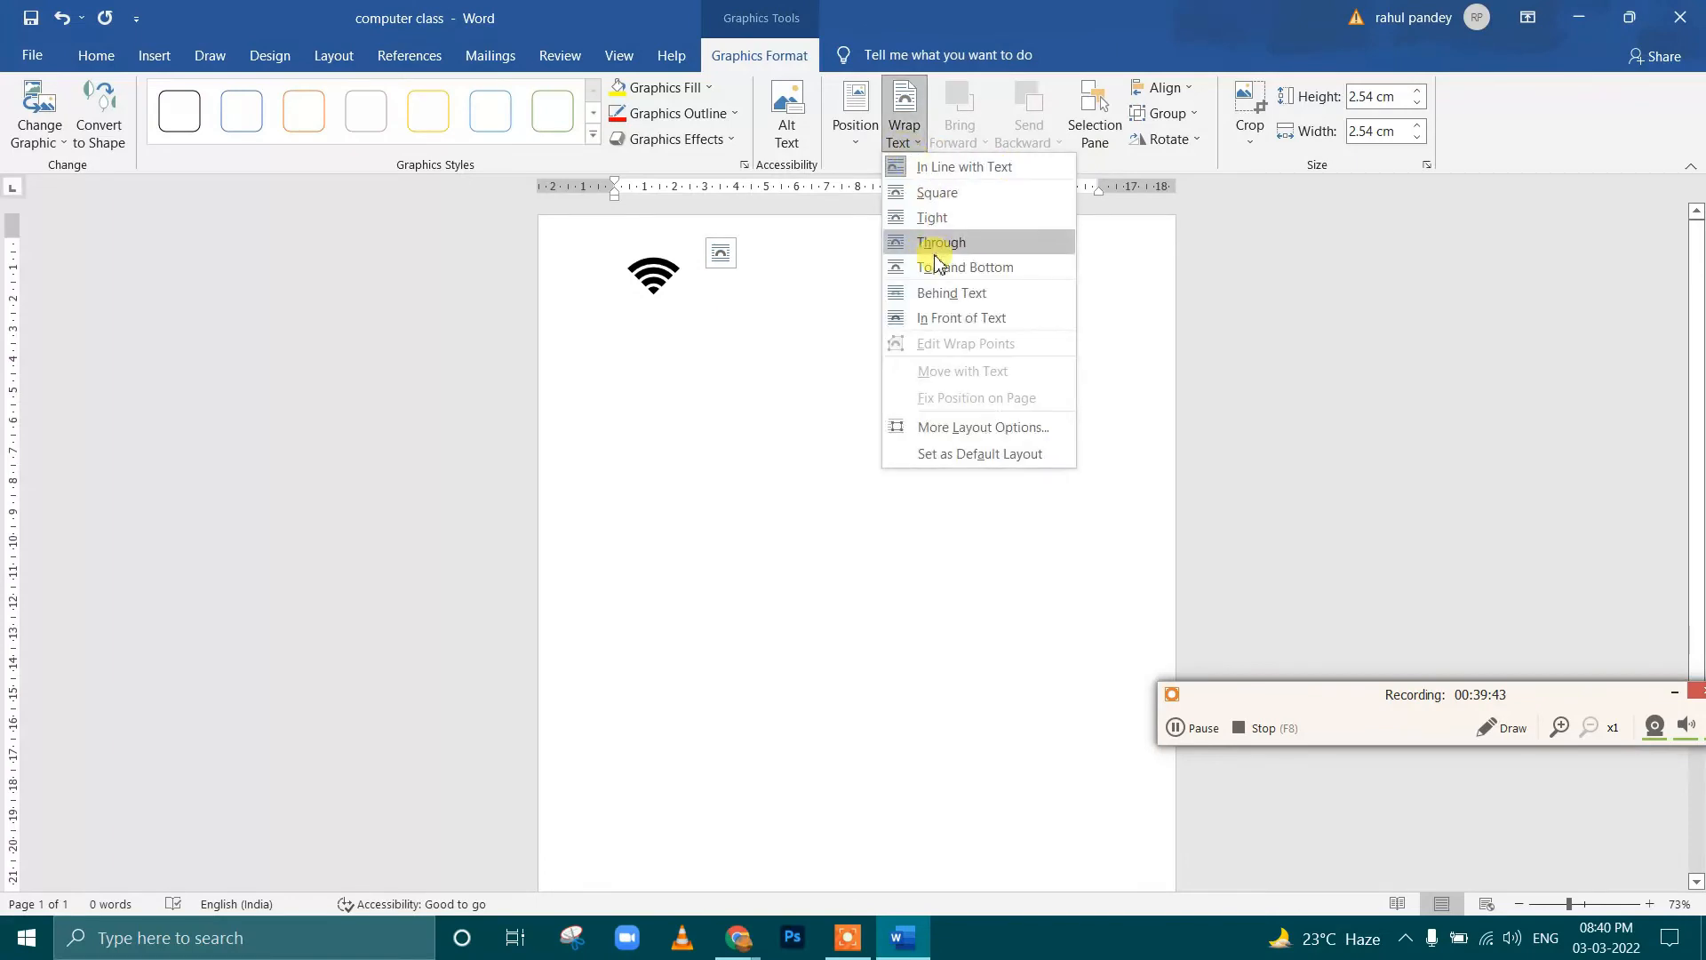
left_click(927, 292)
left_click_drag(629, 277, 907, 404)
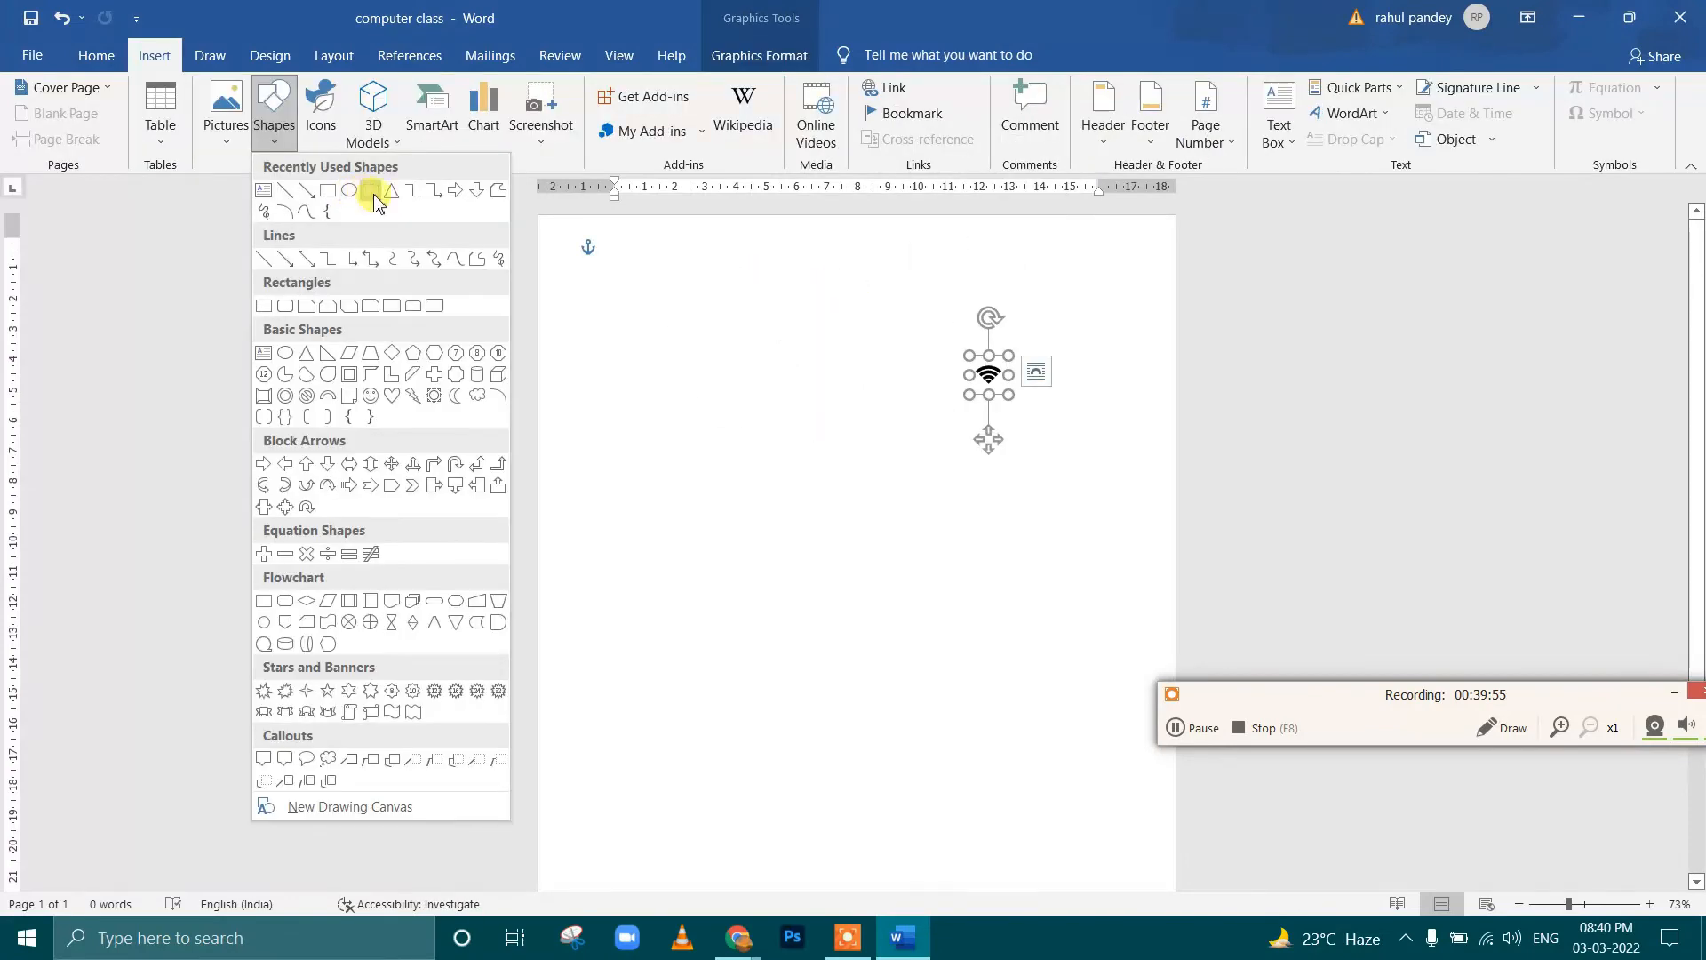
Draw a rounded rectangle about 13.1 cm high and 6.1 cm wide in the solid black style, placed just left of the Wi-Fi icon
left_click(372, 193)
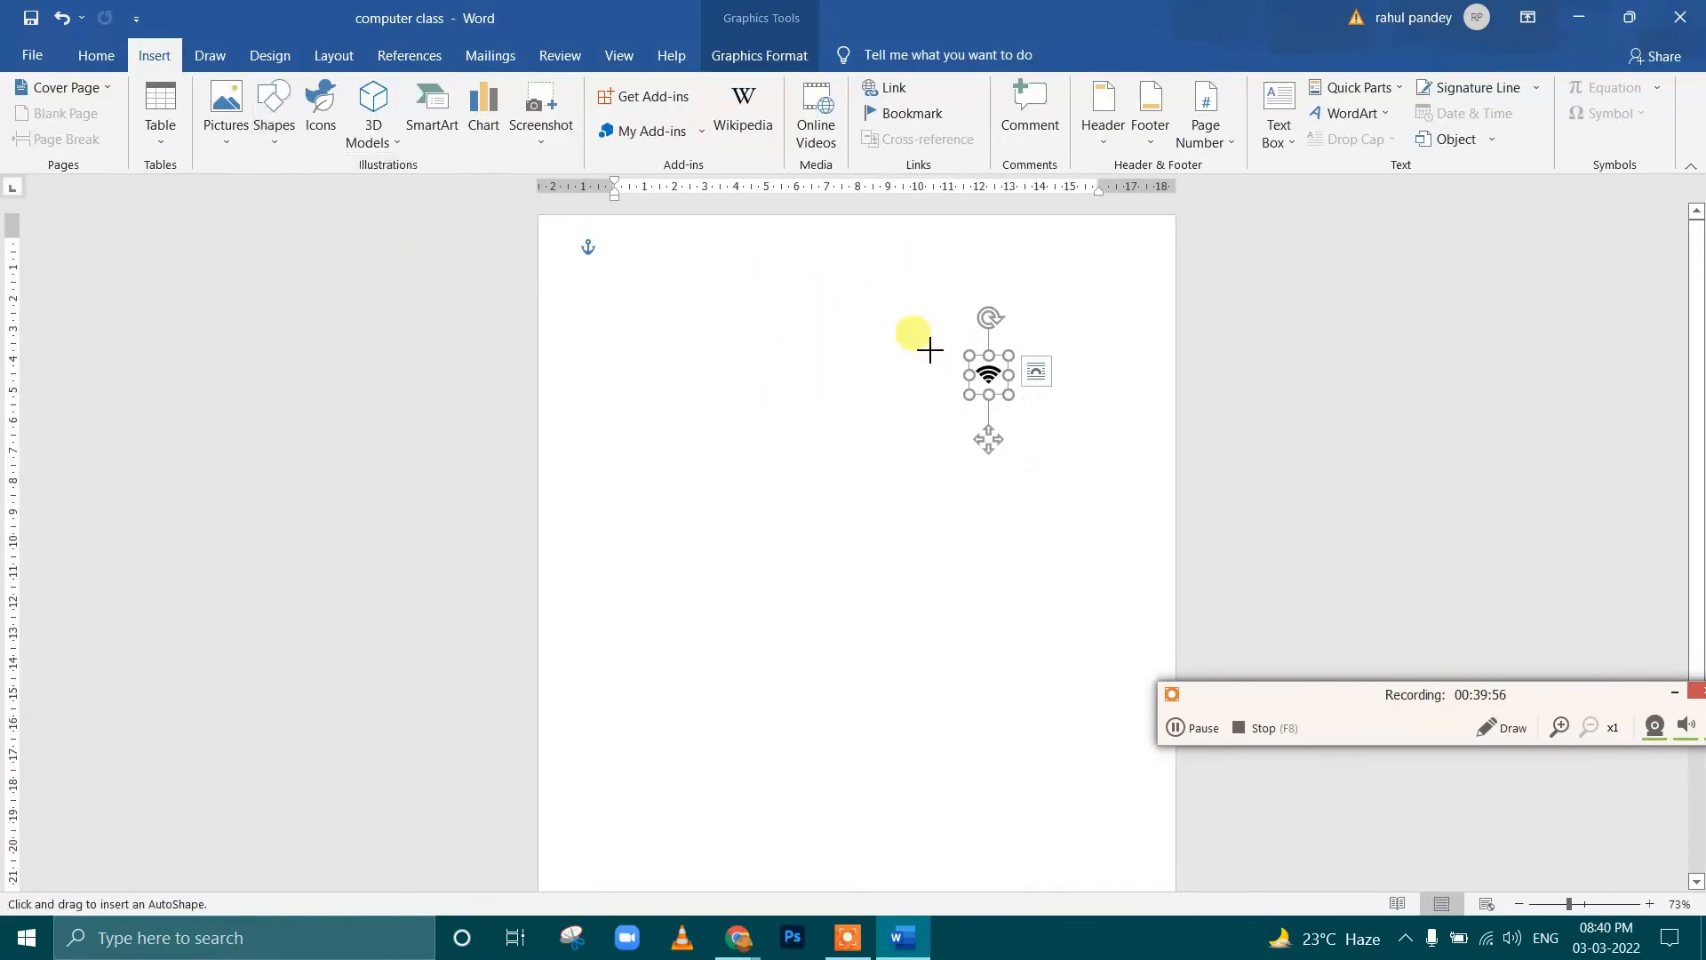
left_click_drag(911, 314, 1098, 716)
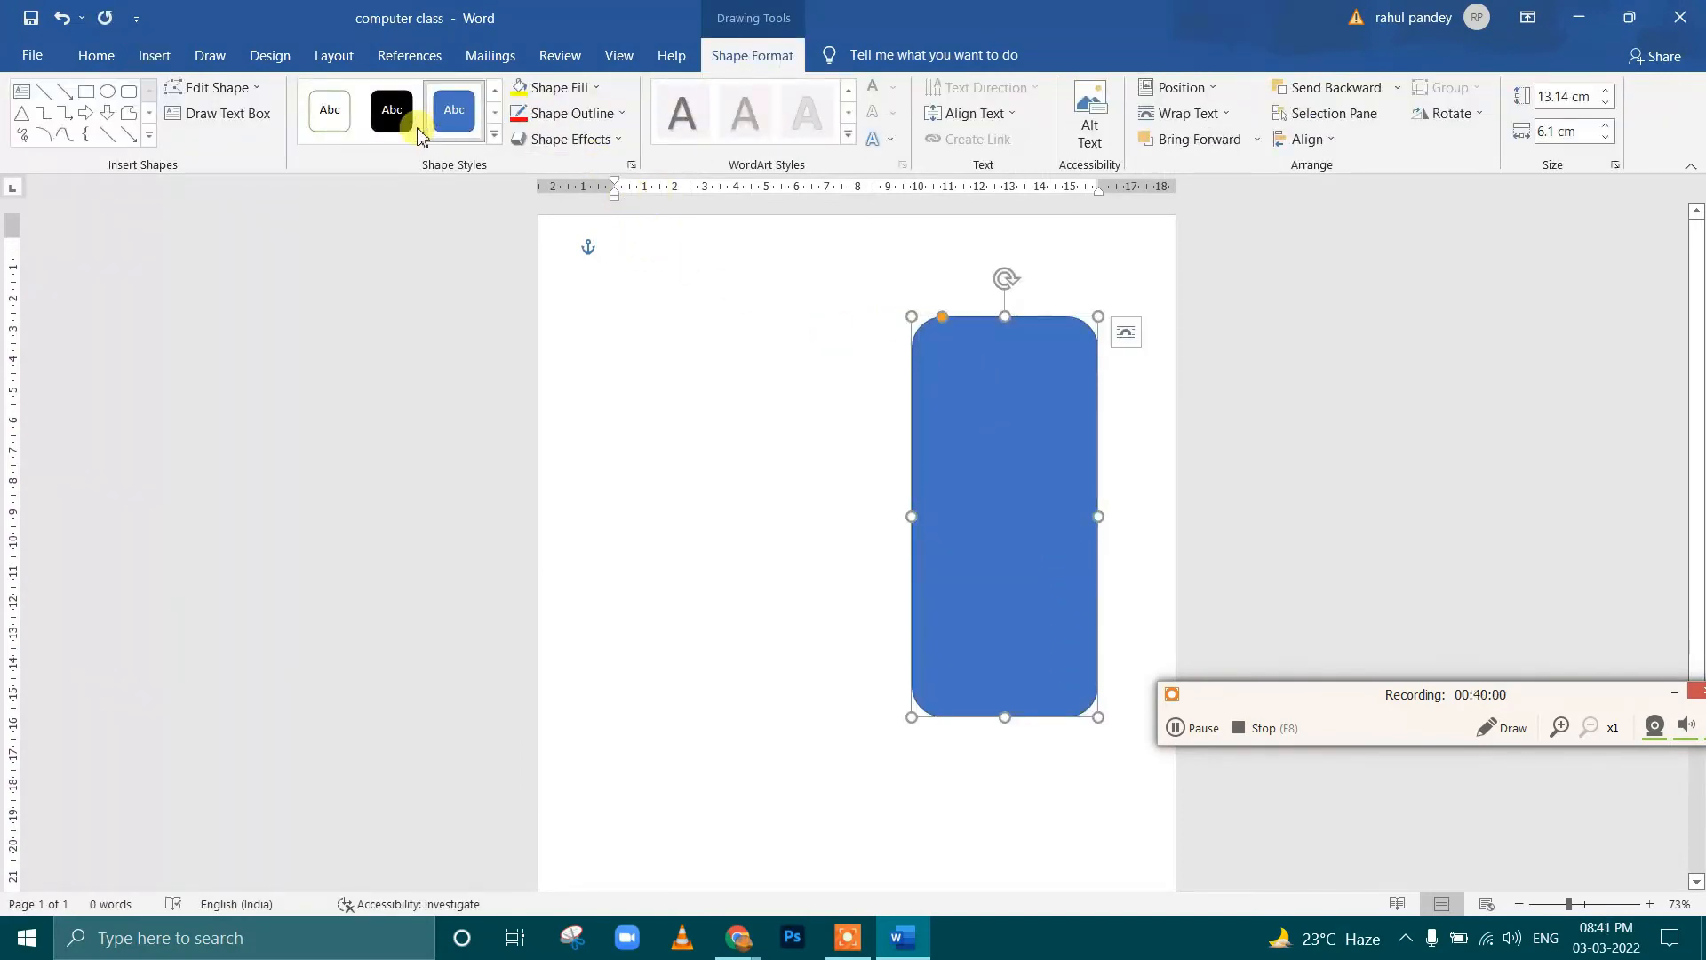
left_click(396, 114)
left_click_drag(1040, 443, 893, 425)
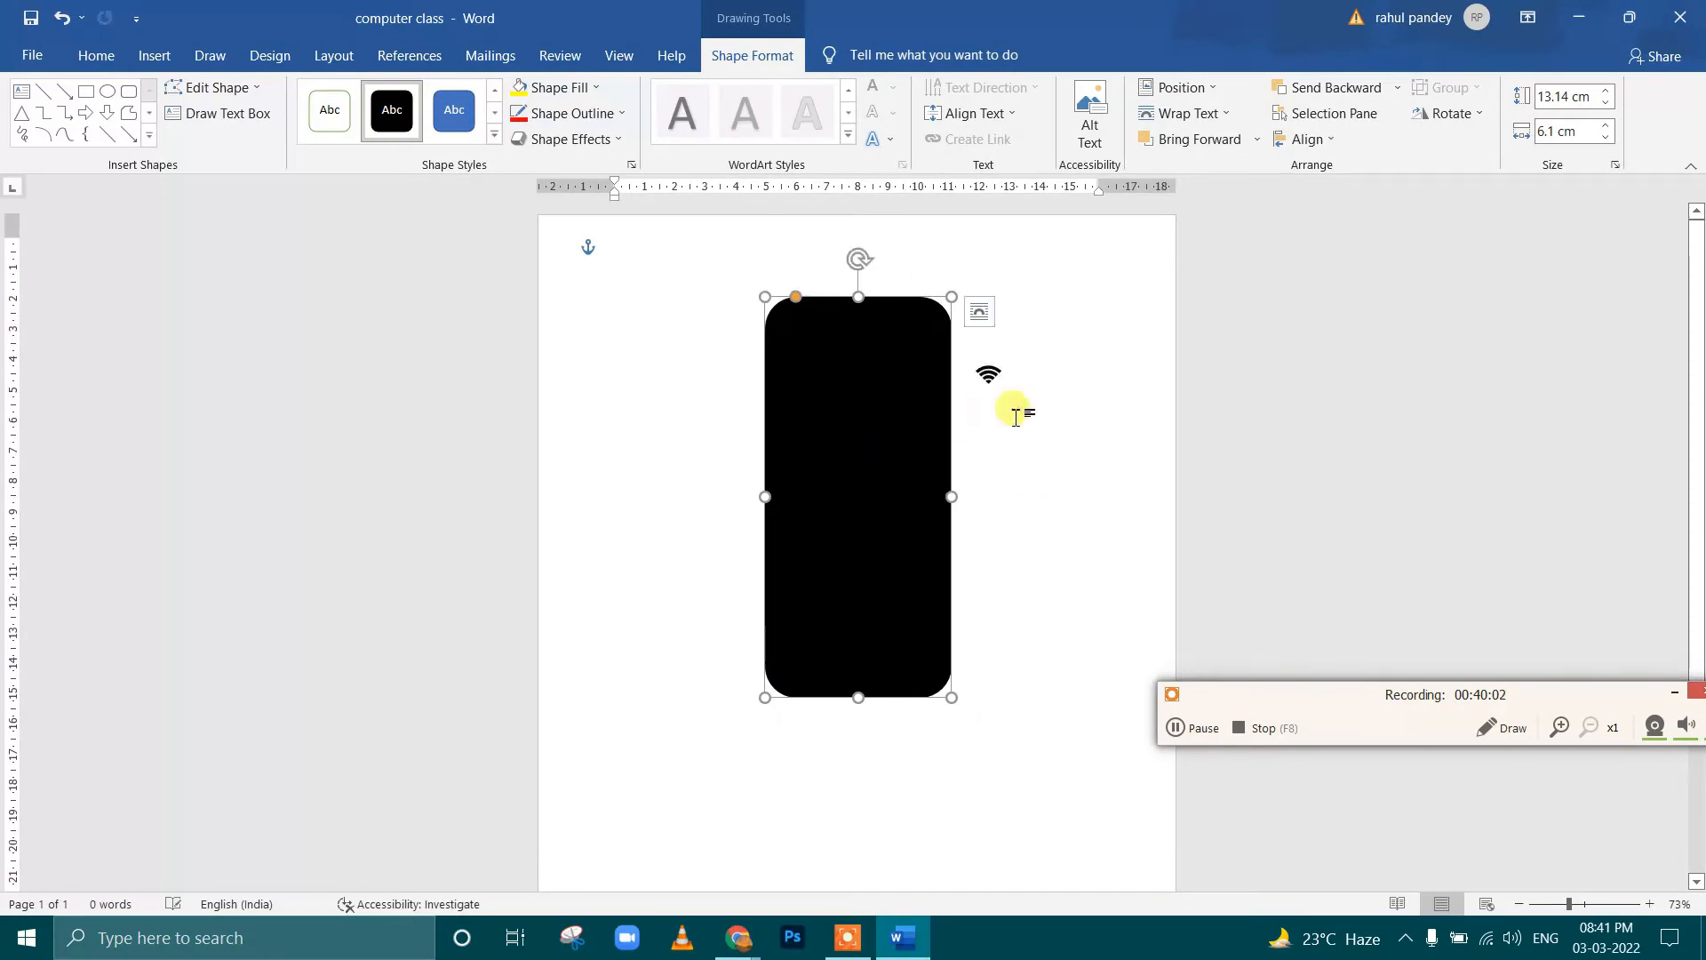
Fill the Wi-Fi icon with white and move it onto the upper right corner of the black rounded rectangle
left_click(1007, 386)
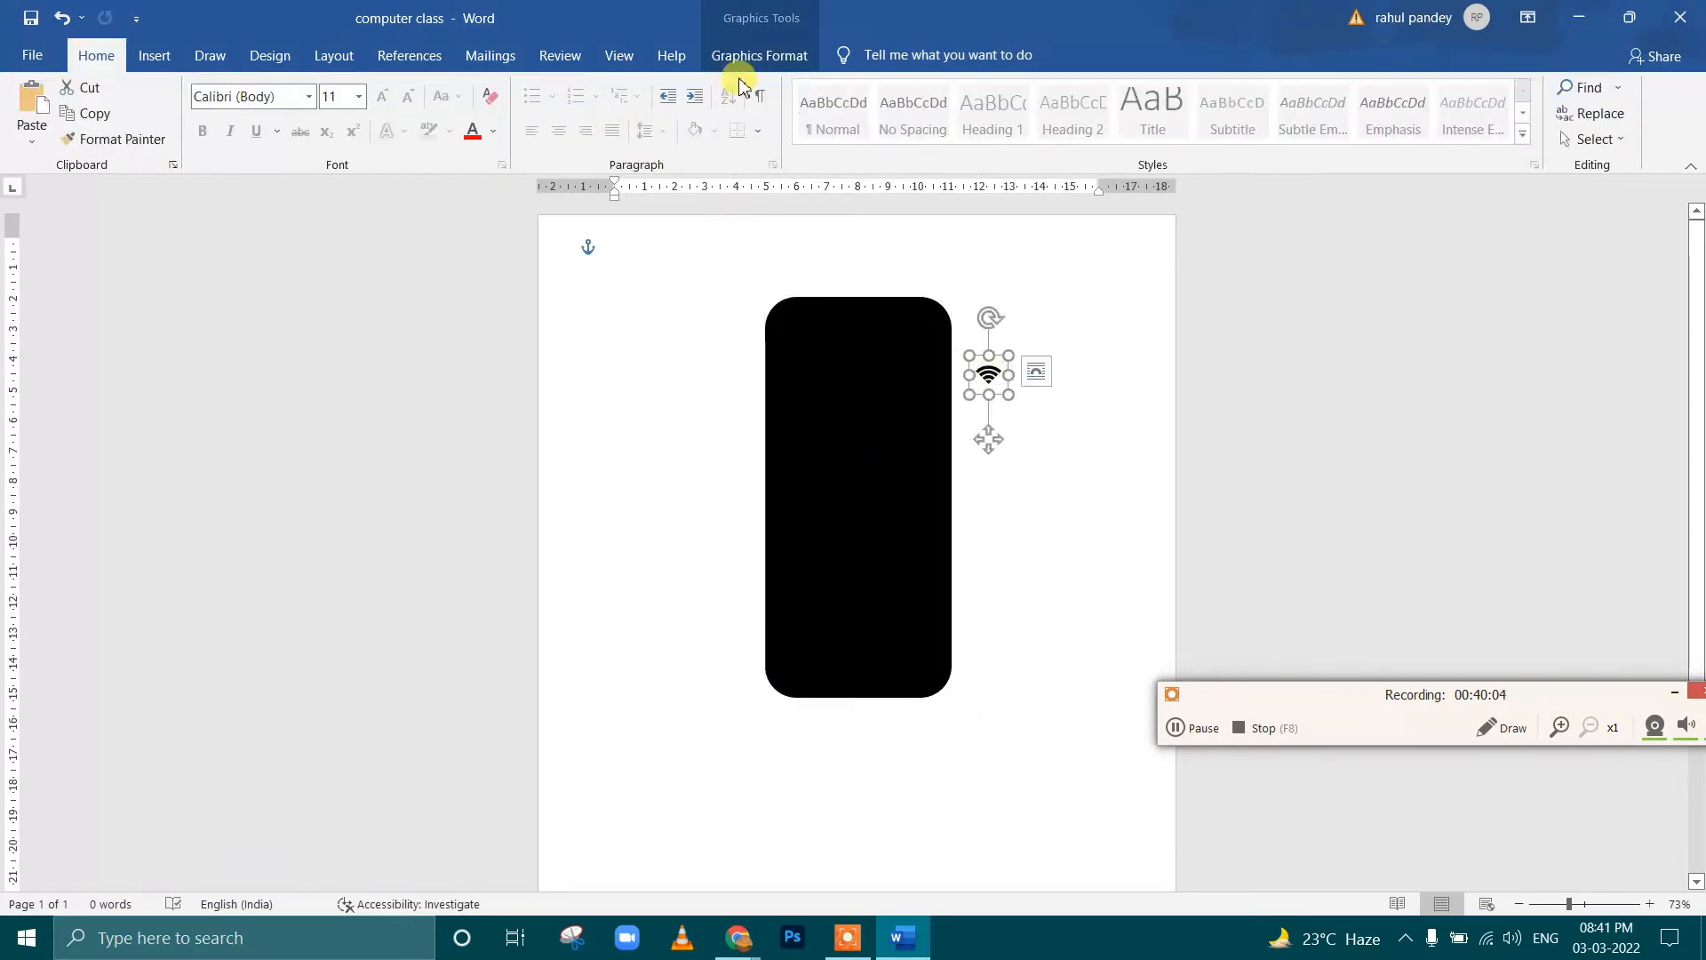
left_click(766, 11)
left_click(700, 87)
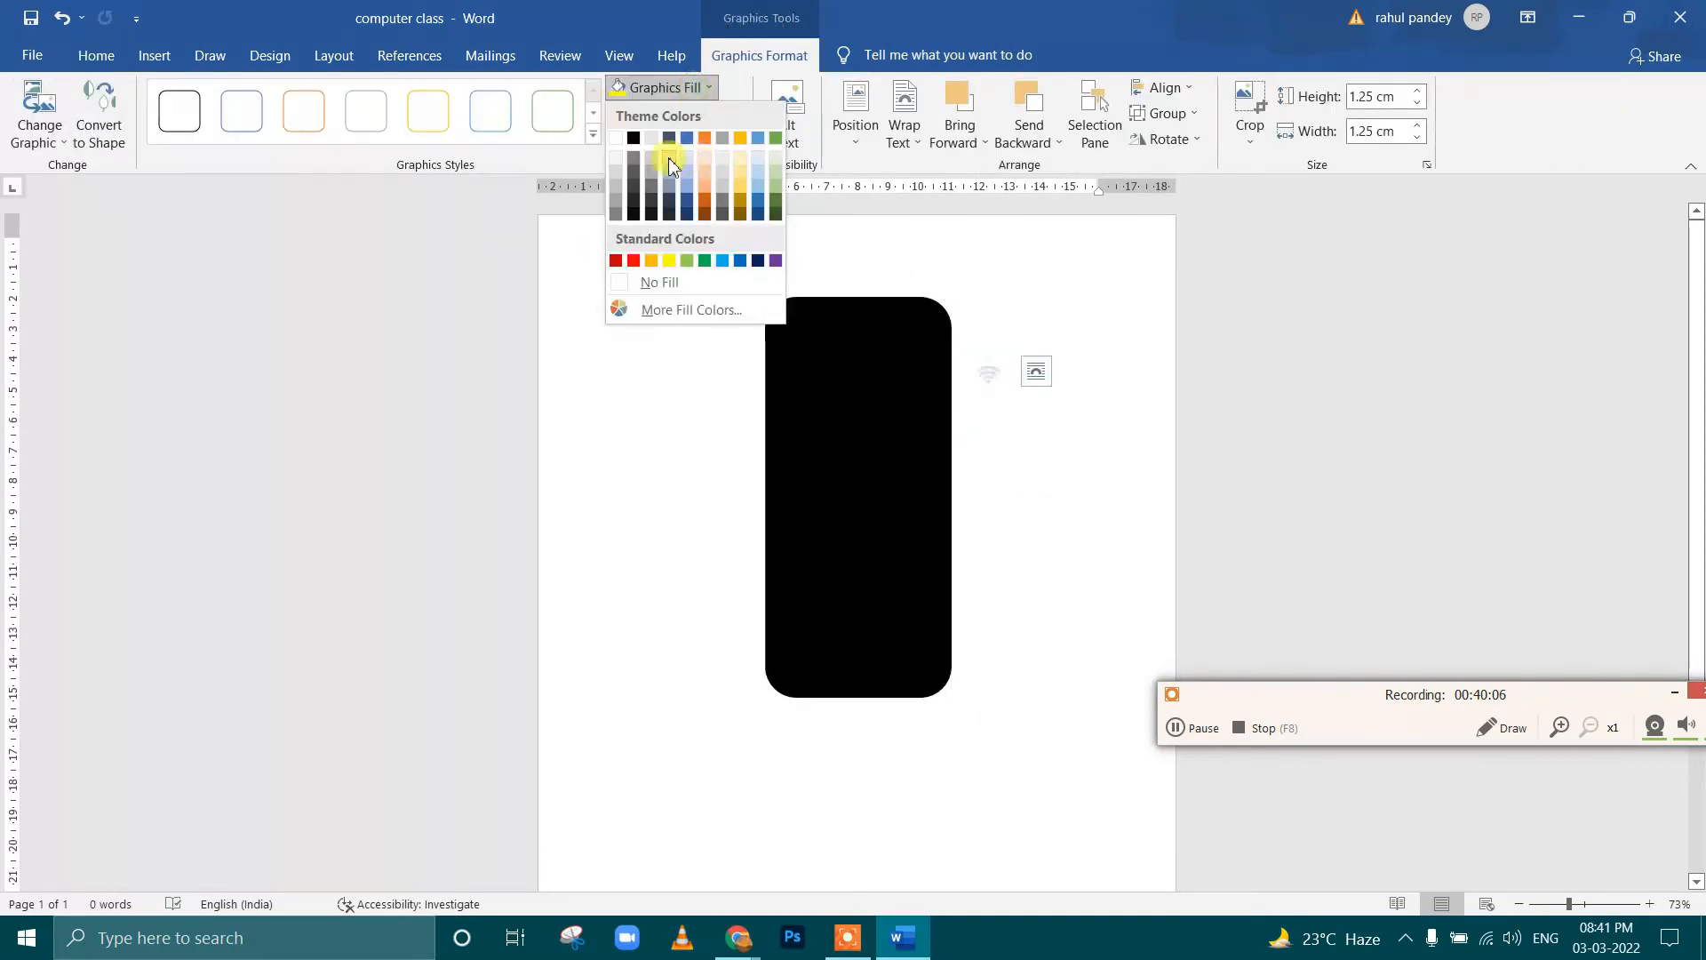
left_click(617, 141)
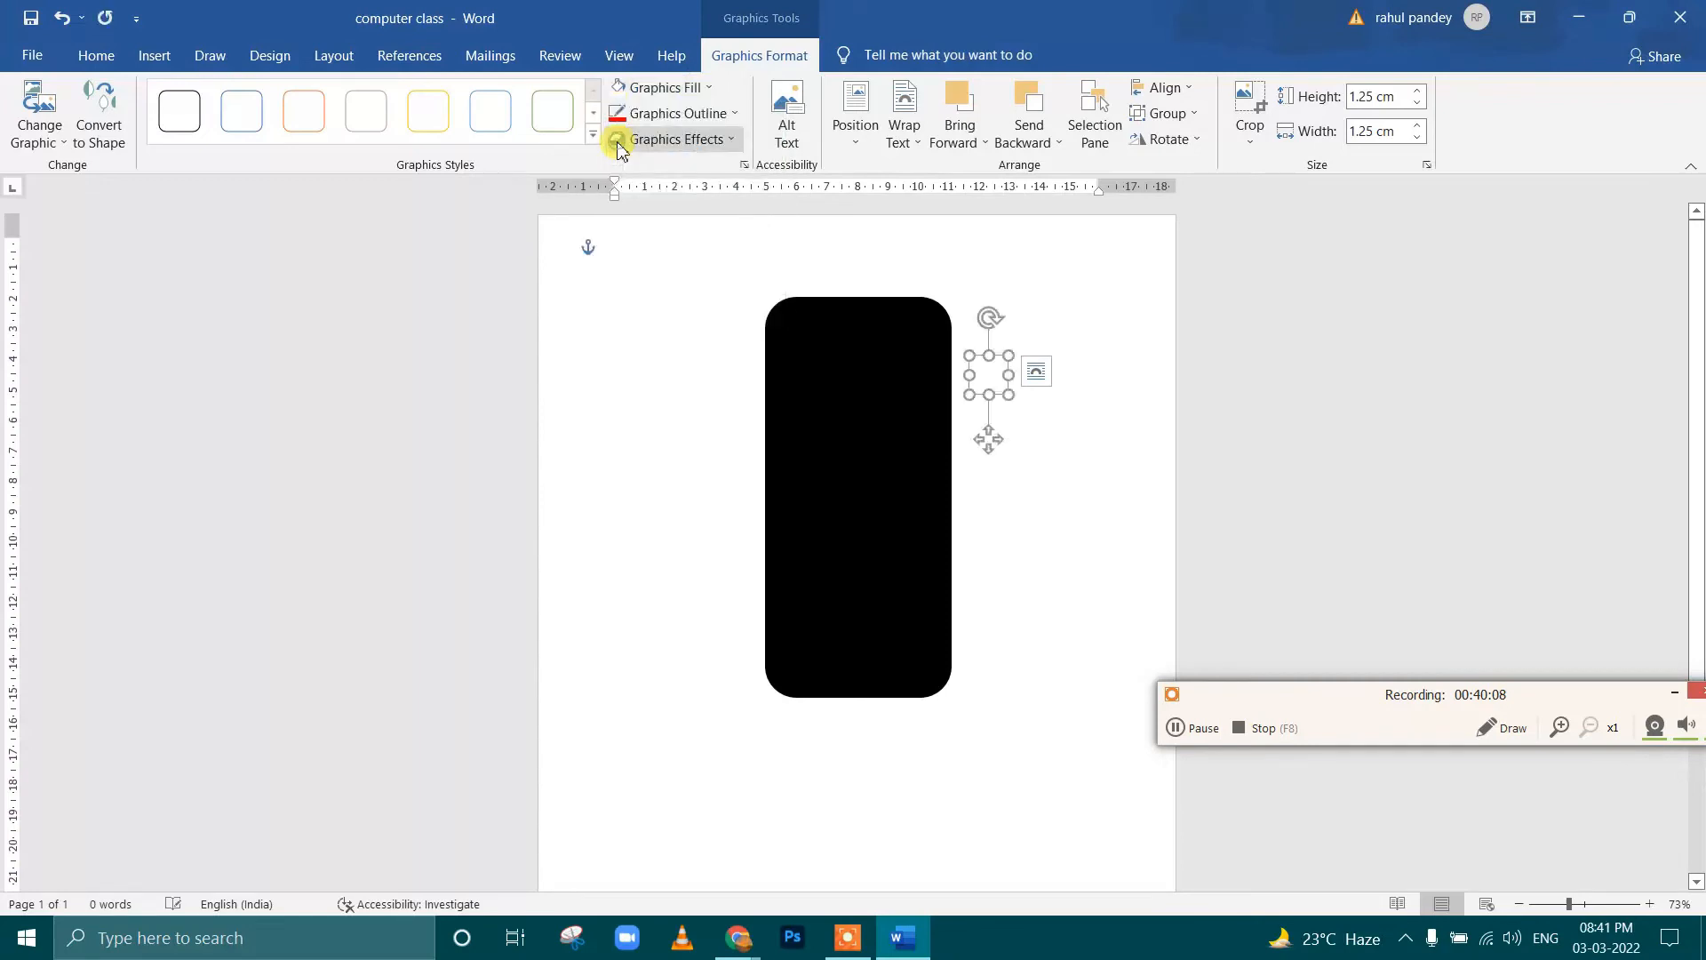
left_click_drag(992, 383, 924, 345)
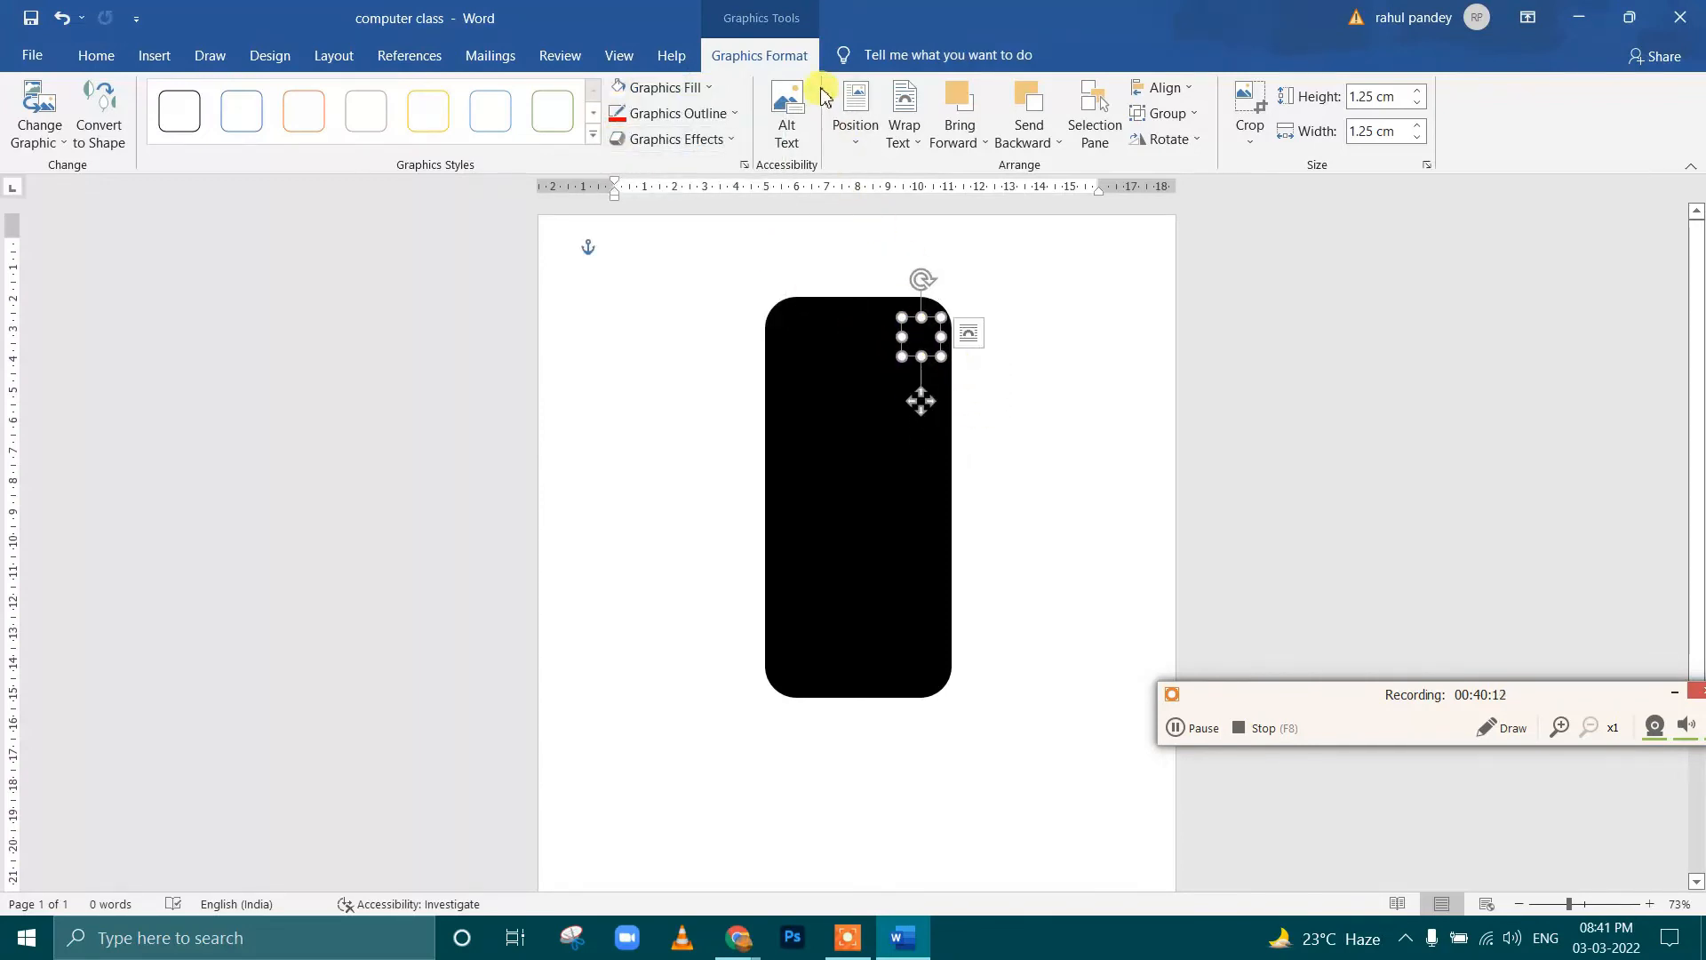
Bring the Wi-Fi icon forward, above the black rounded rectangle, and nudge it closer to the shape's upper right corner
left_click(969, 138)
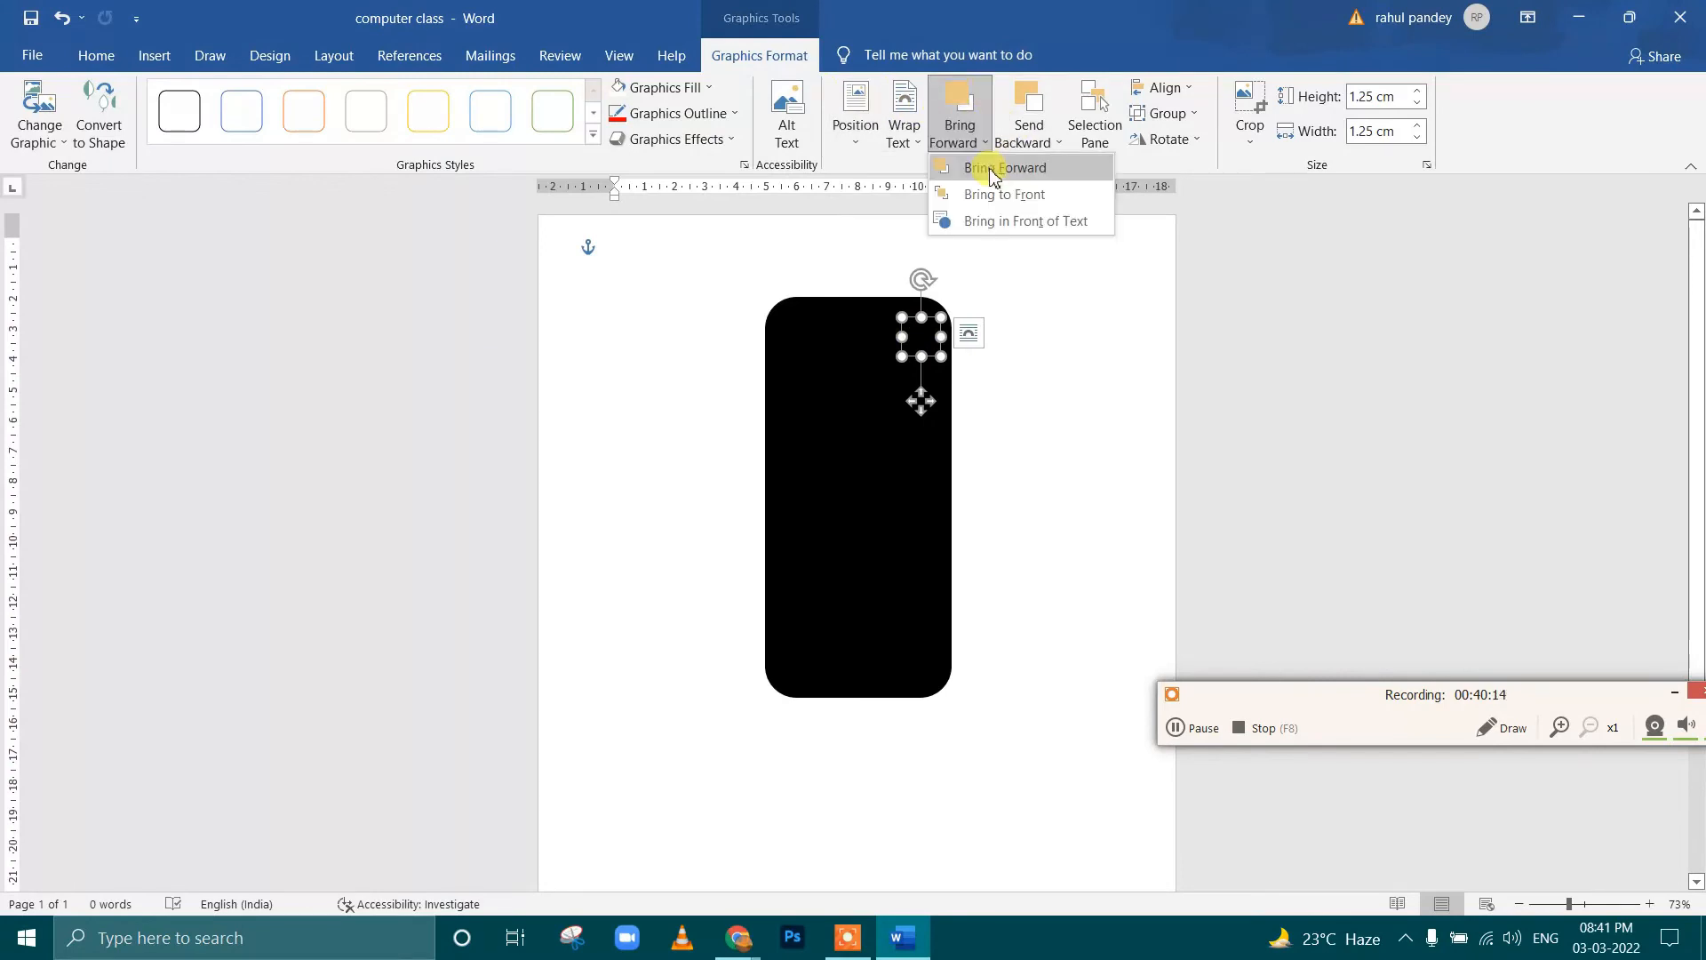
left_click(993, 177)
left_click(1028, 323)
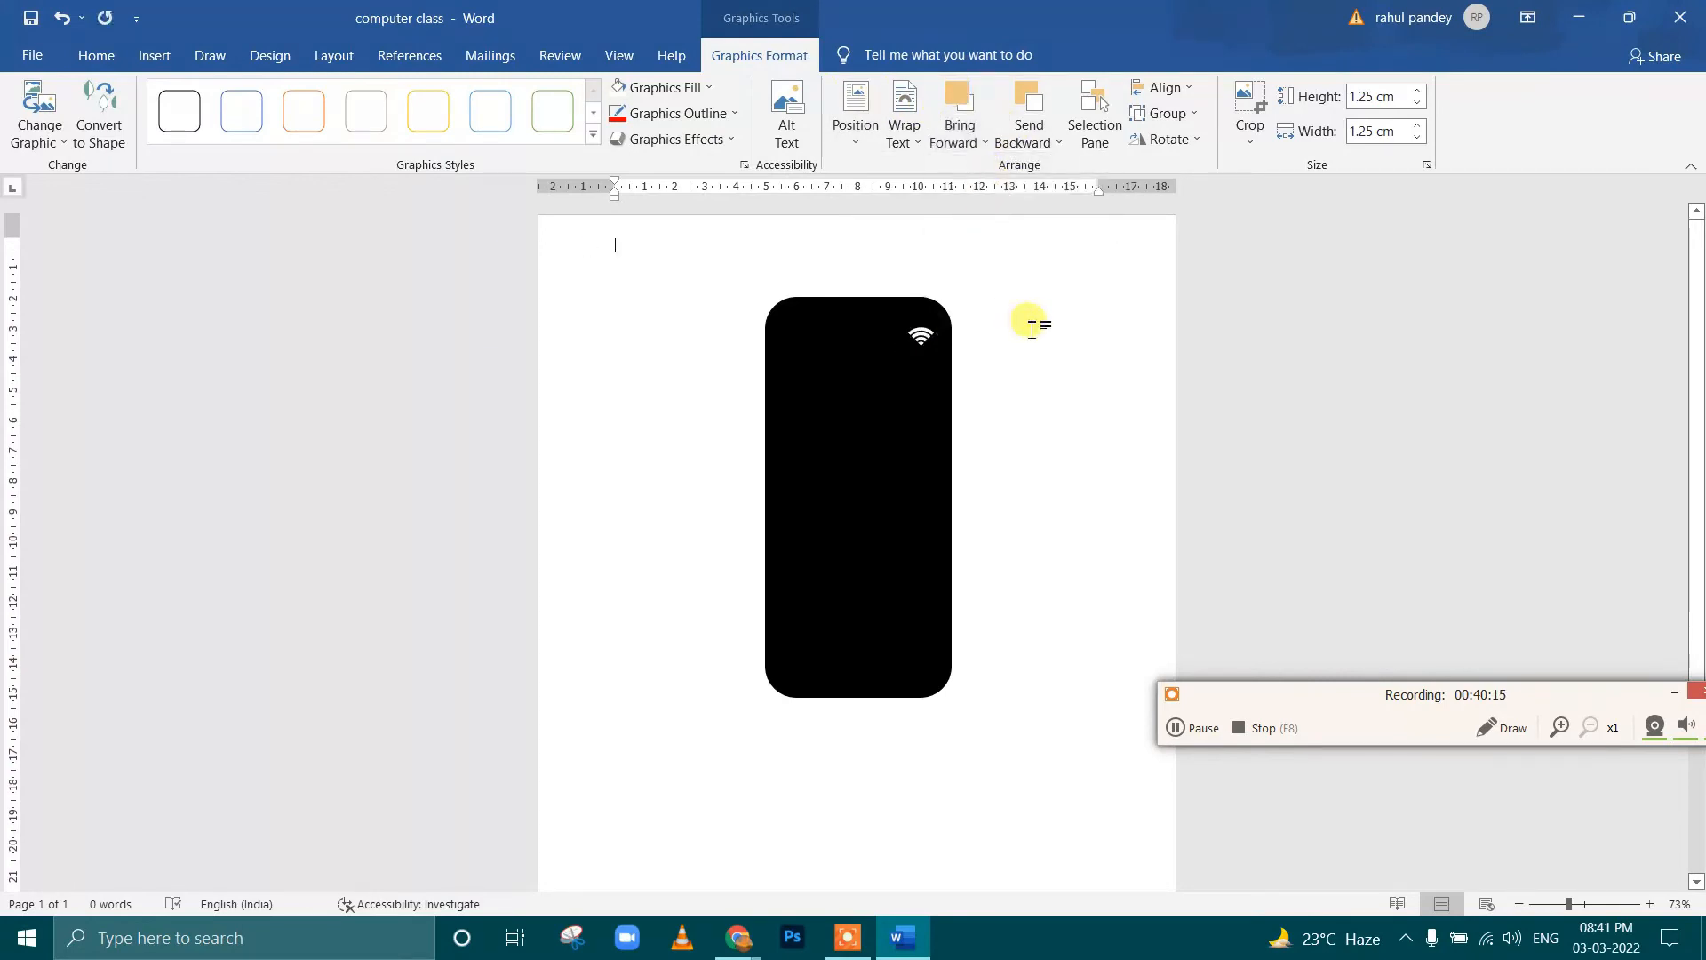
left_click(922, 338)
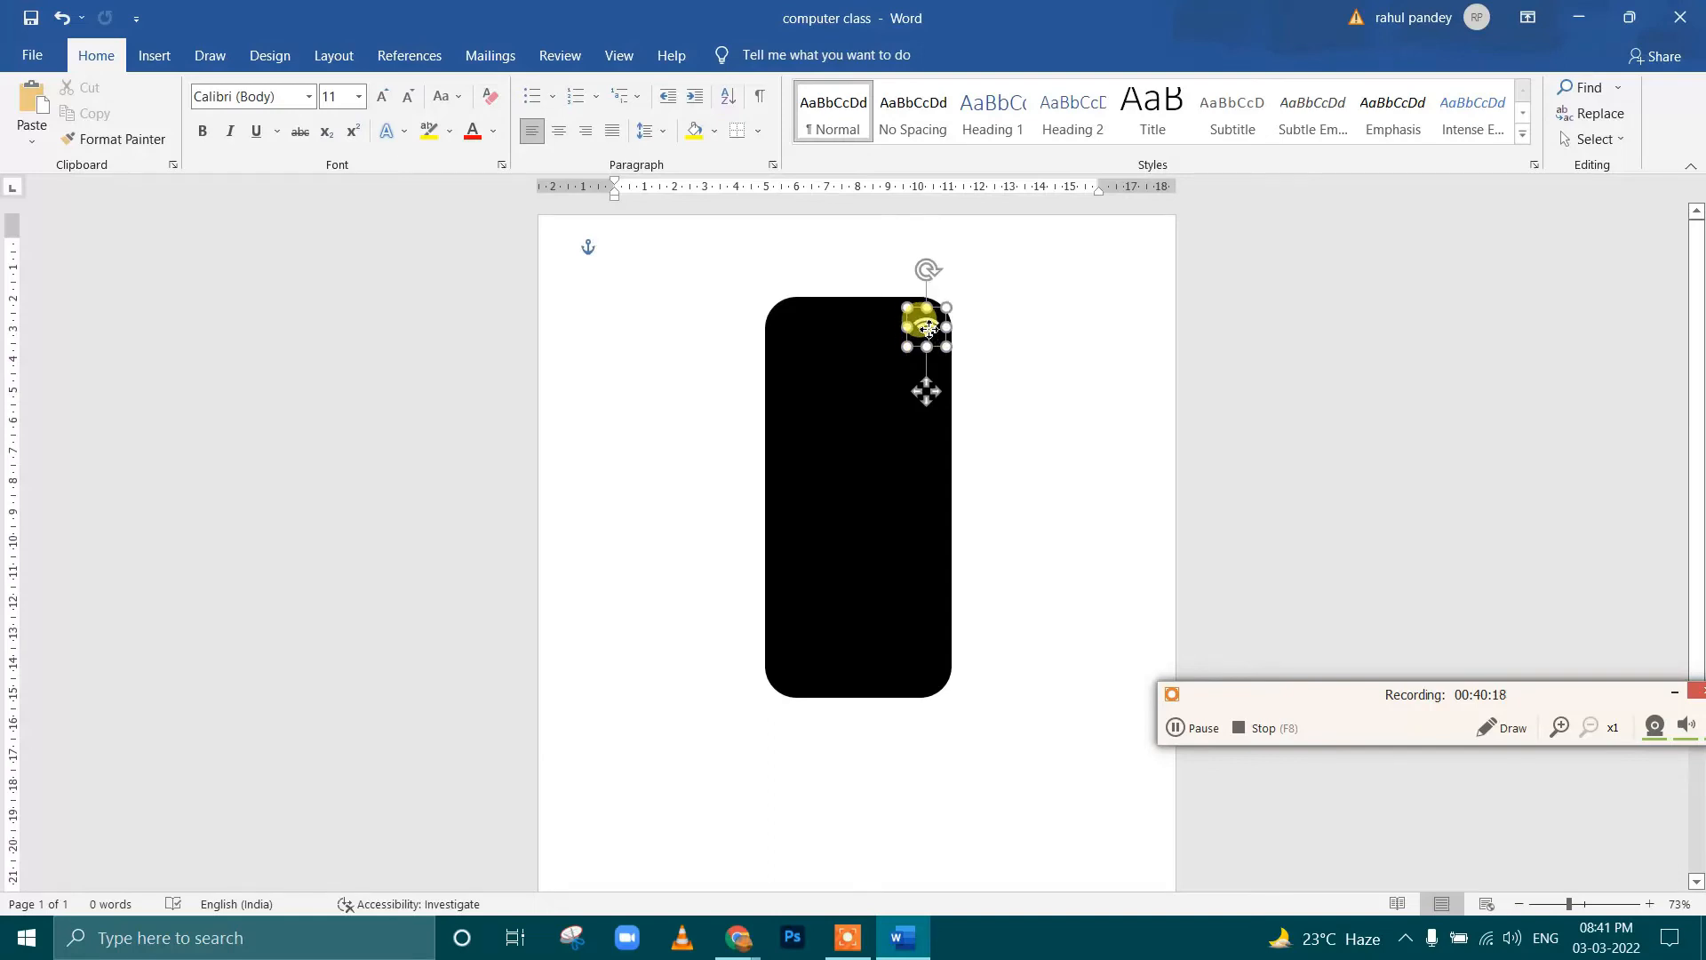
left_click(911, 414)
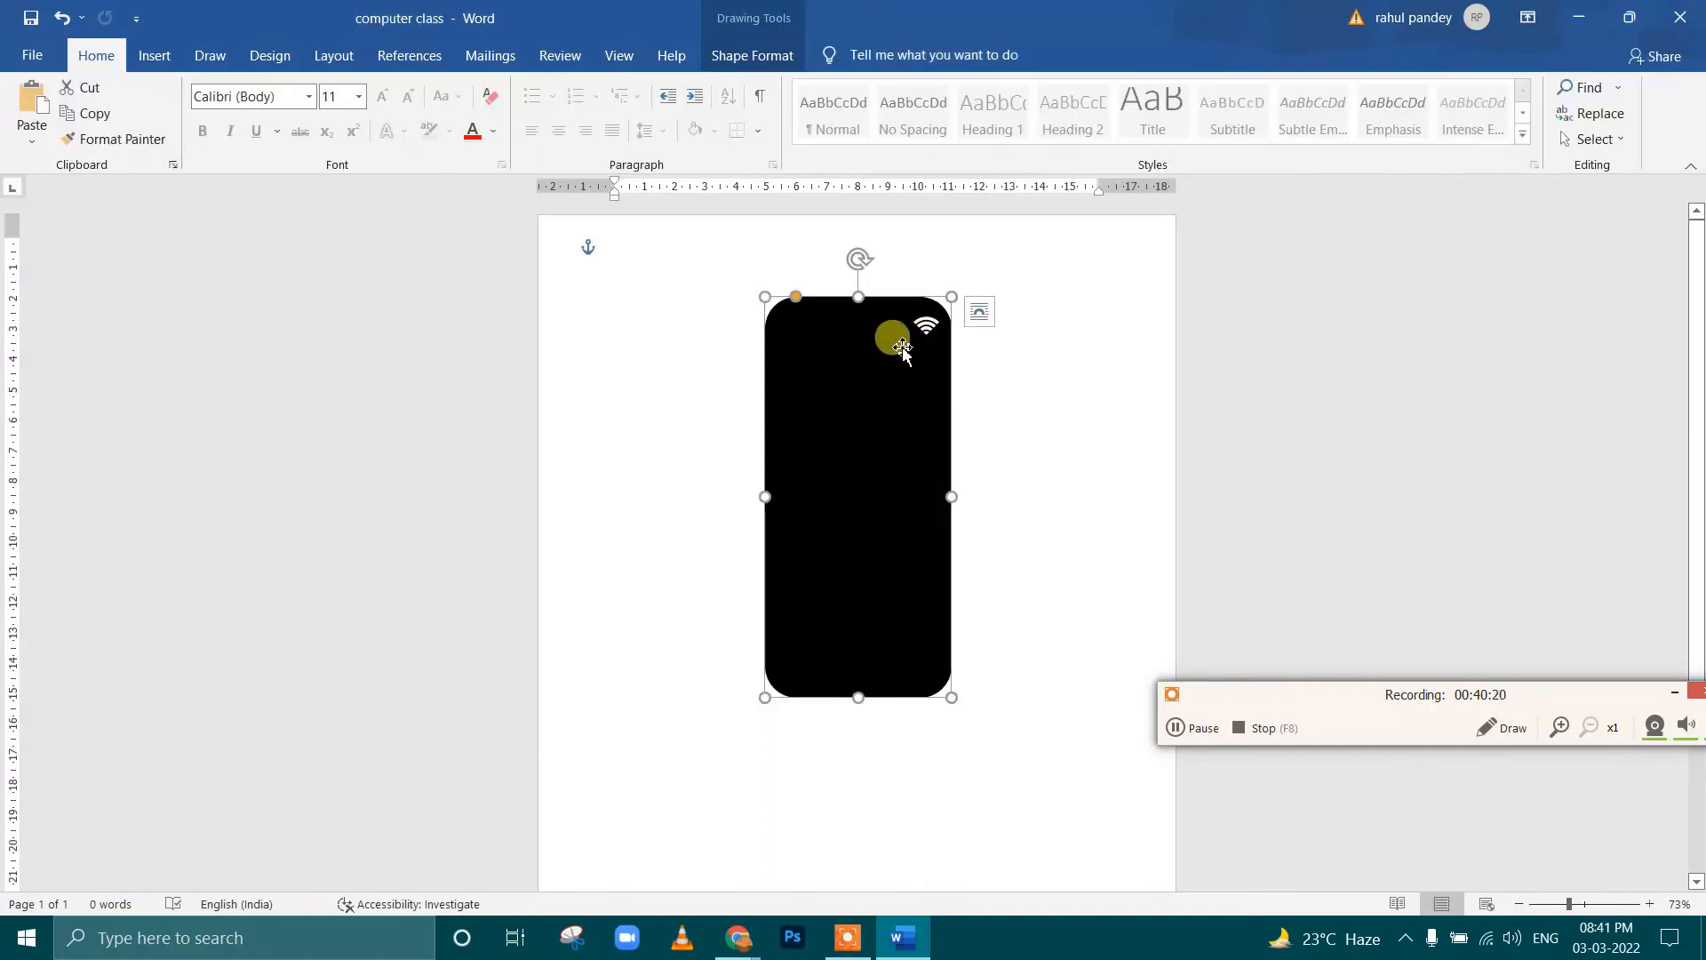
Shrink the Wi-Fi icon and place it along the black shape's upper edge, near the right corner
left_click_drag(932, 334, 843, 333)
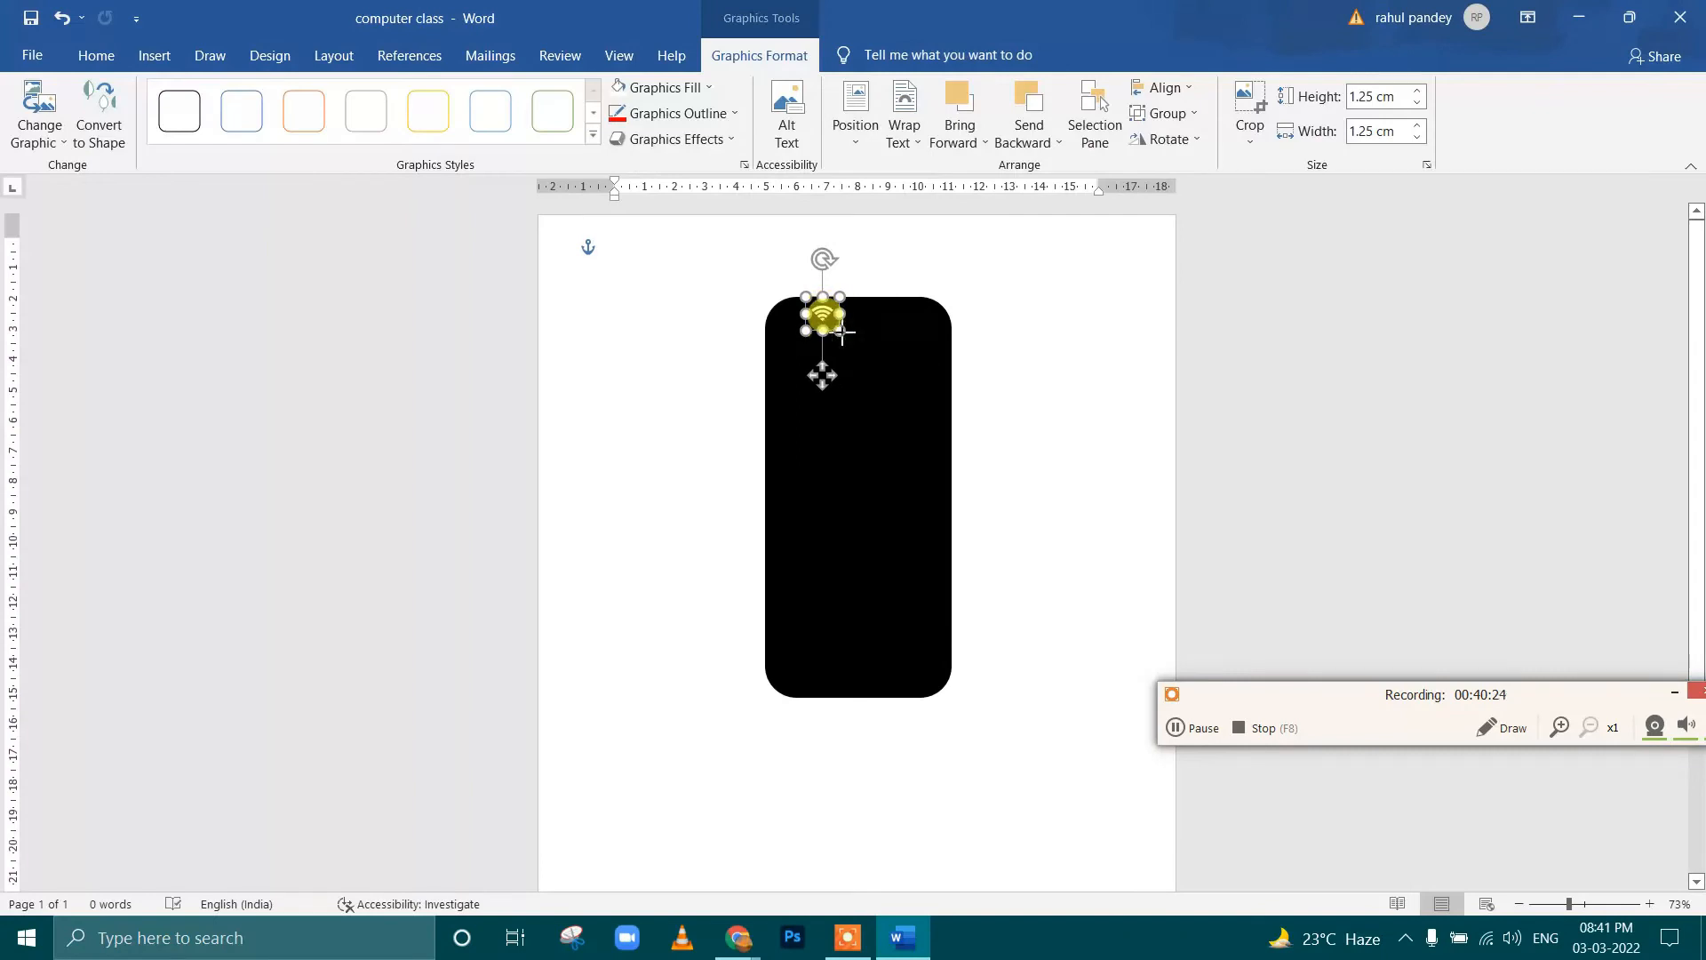
scroll(837, 329, "up", 9, "ctrl")
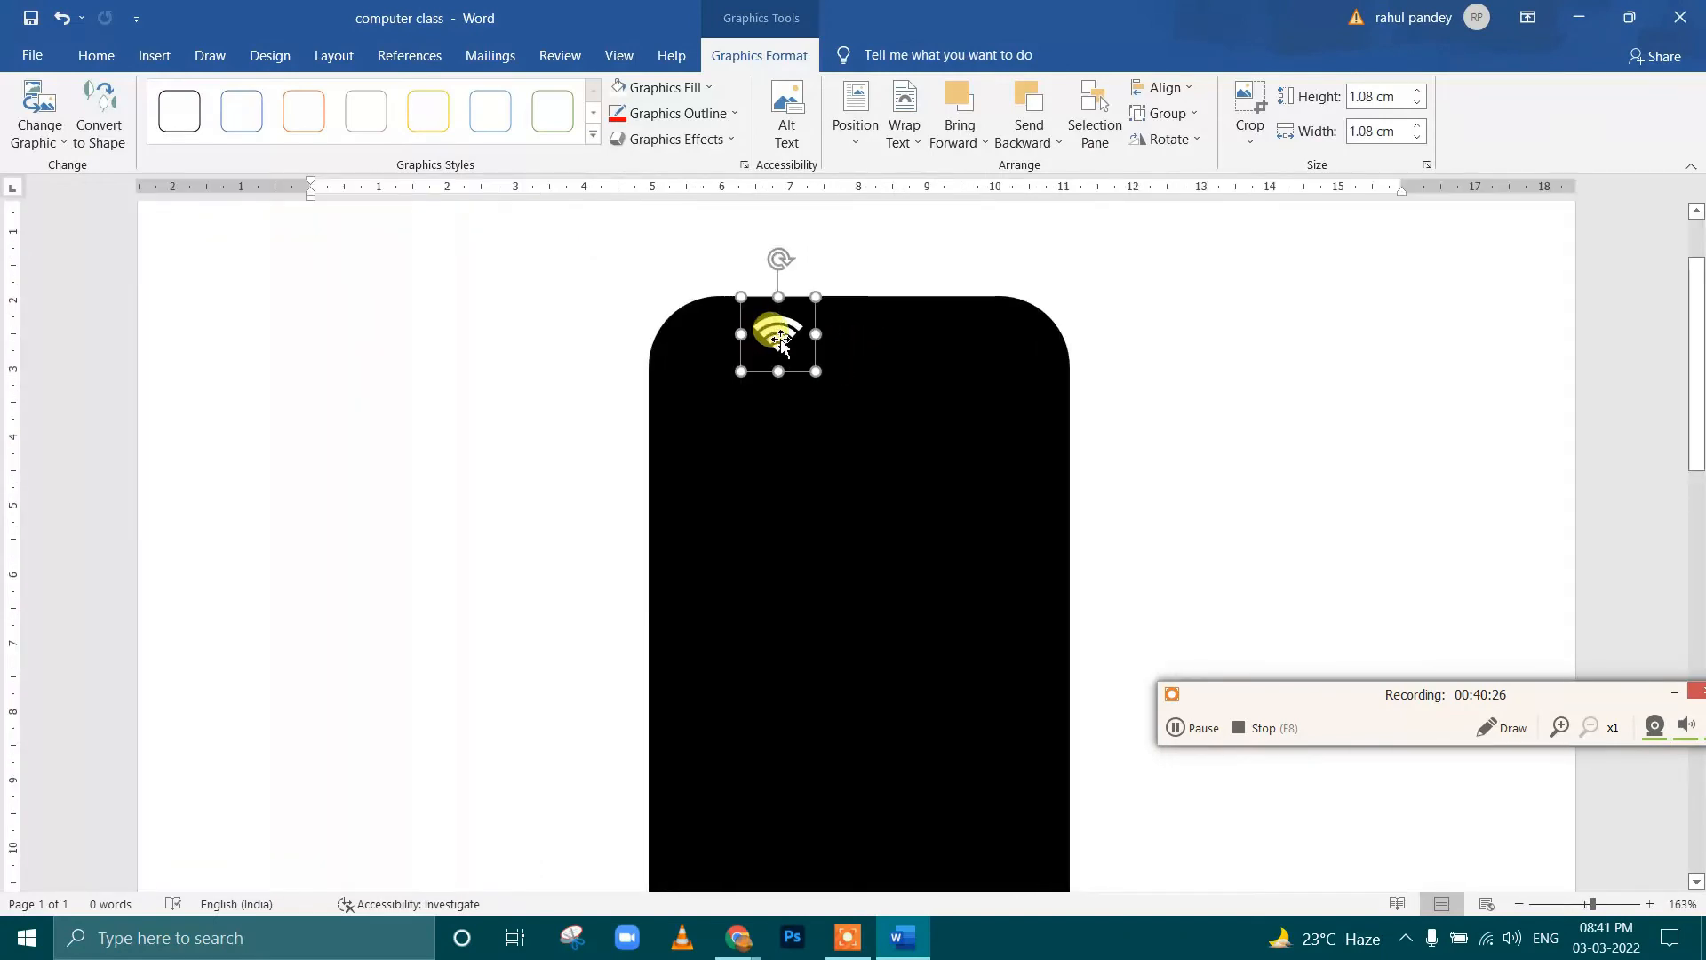
left_click_drag(815, 371, 975, 322)
Insert the full battery and speaker icons from the Interface category
left_click(158, 67)
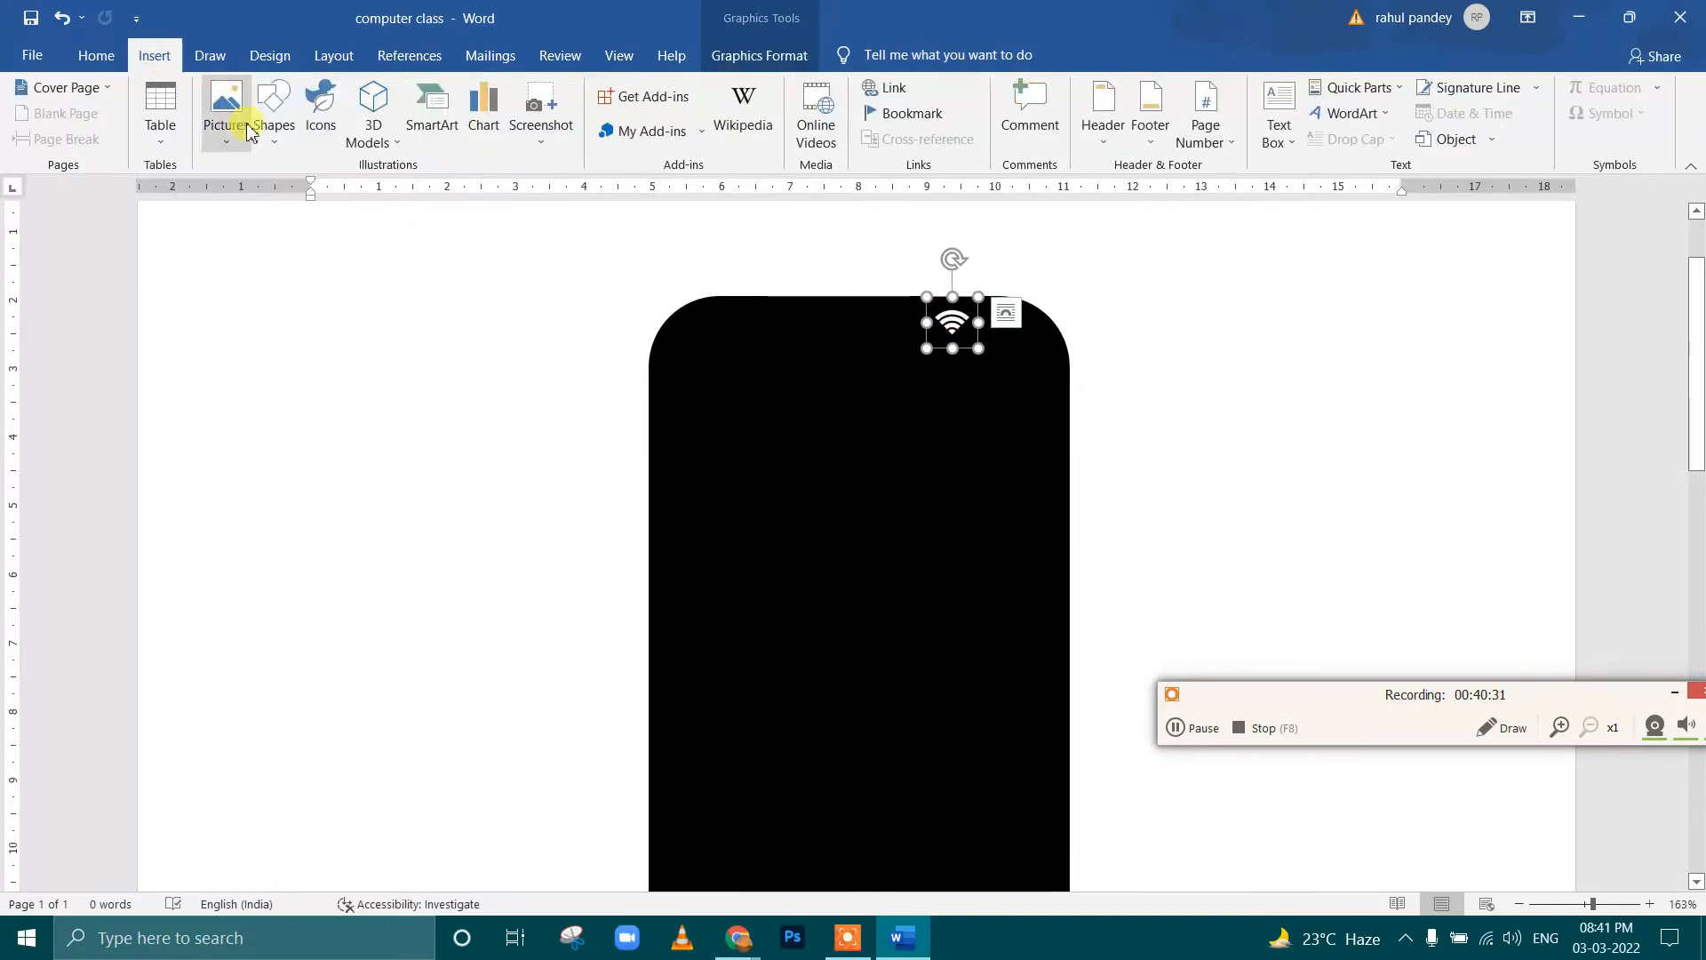
left_click(321, 128)
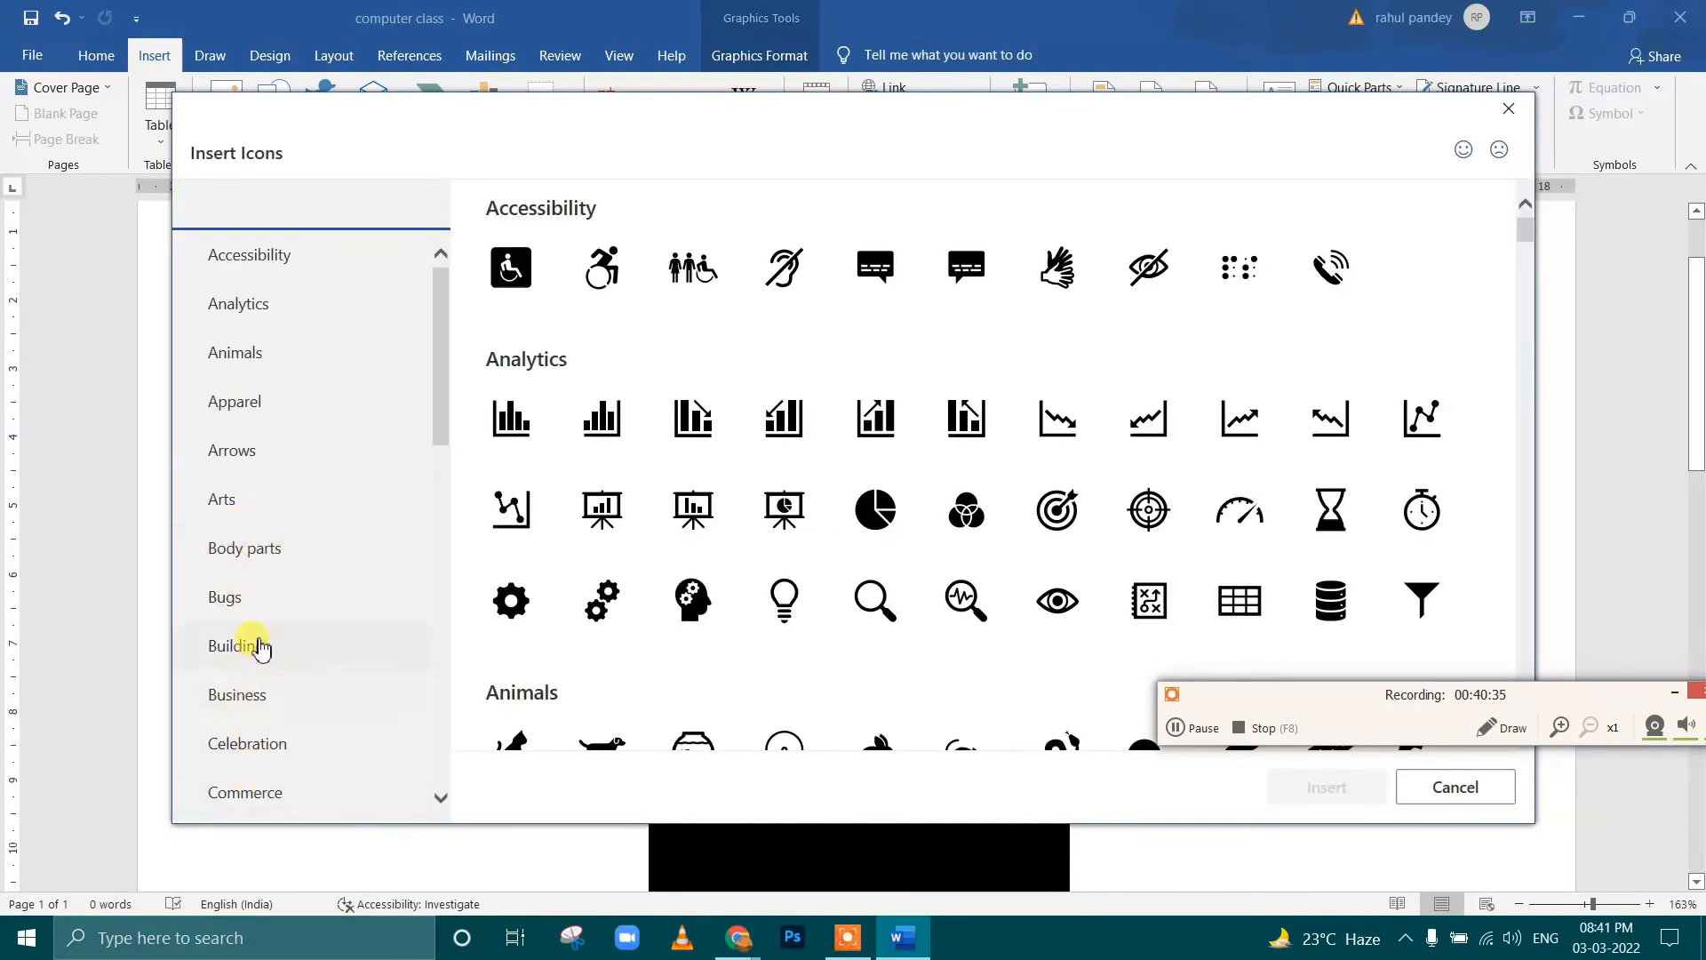
scroll(259, 648, "down", 3)
left_click(342, 581)
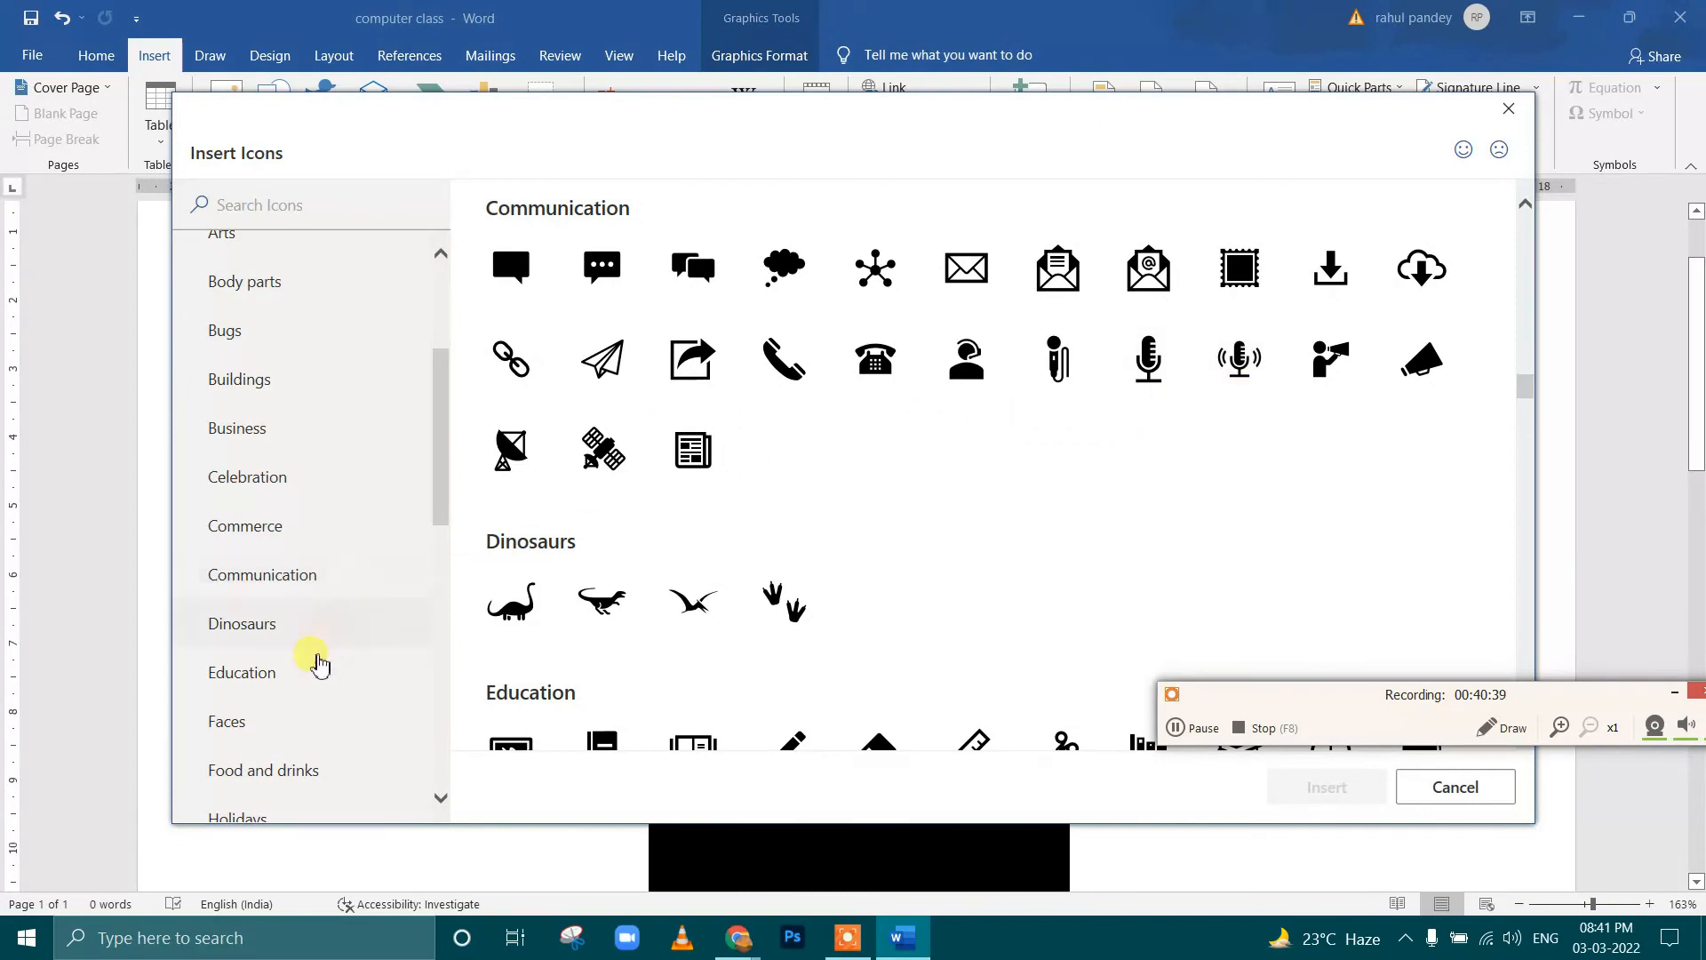
scroll(275, 731, "down", 2)
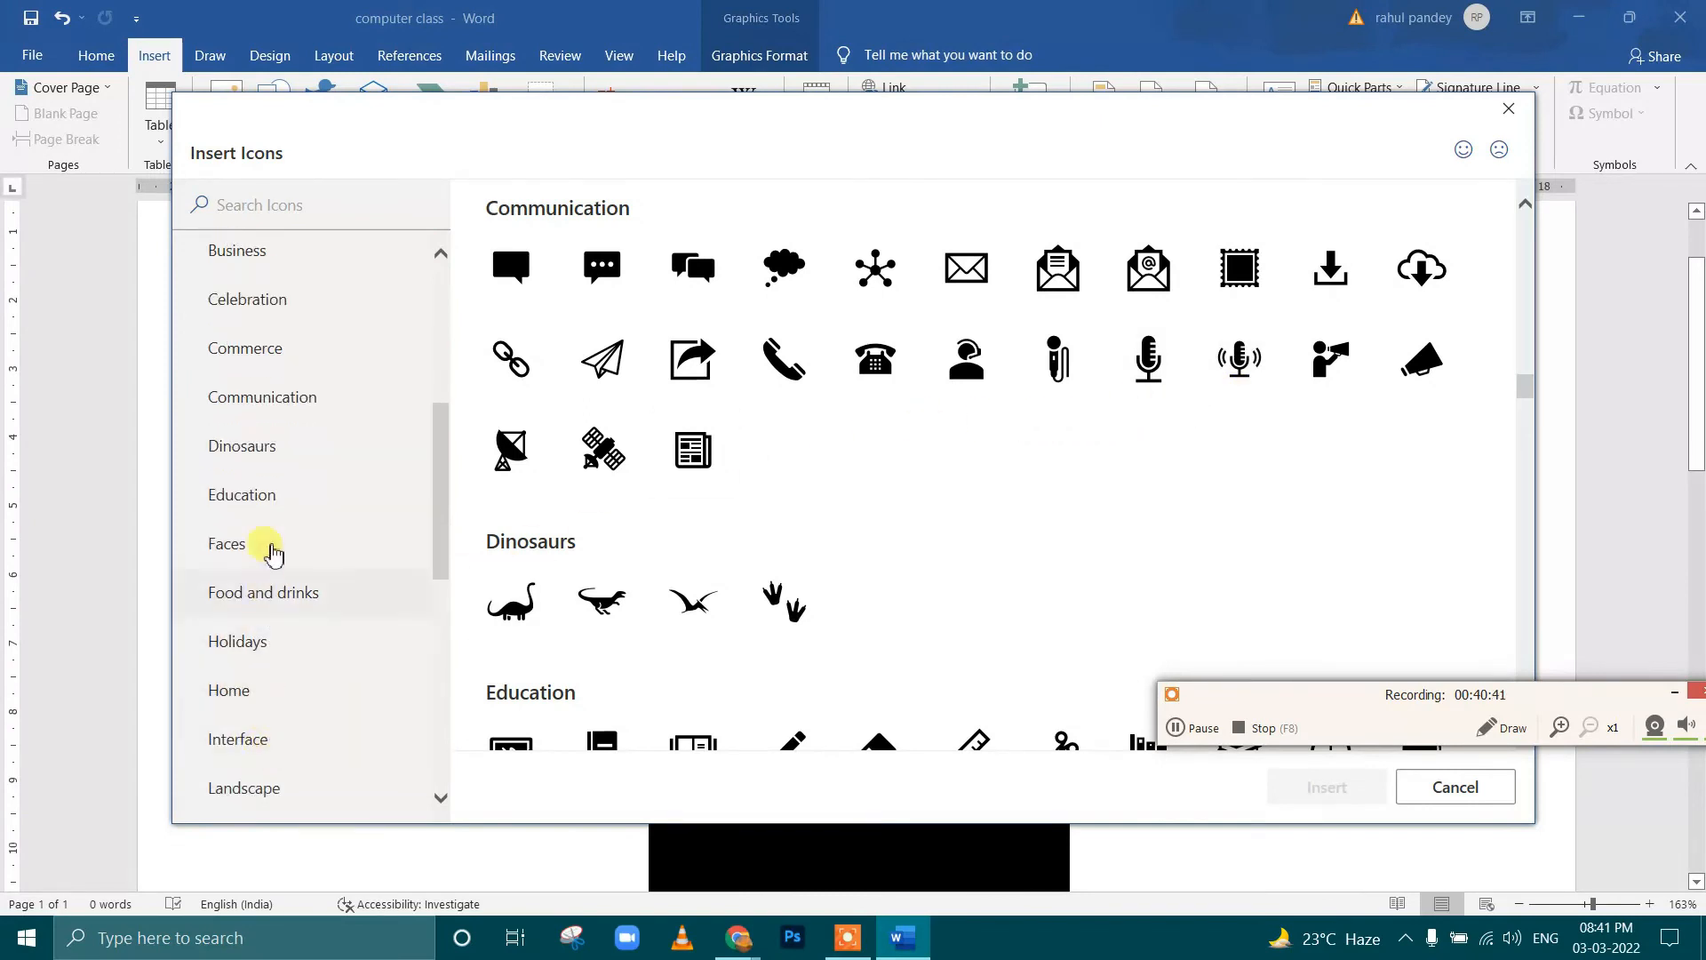
scroll(267, 346, "up", 4)
scroll(271, 354, "up", 2)
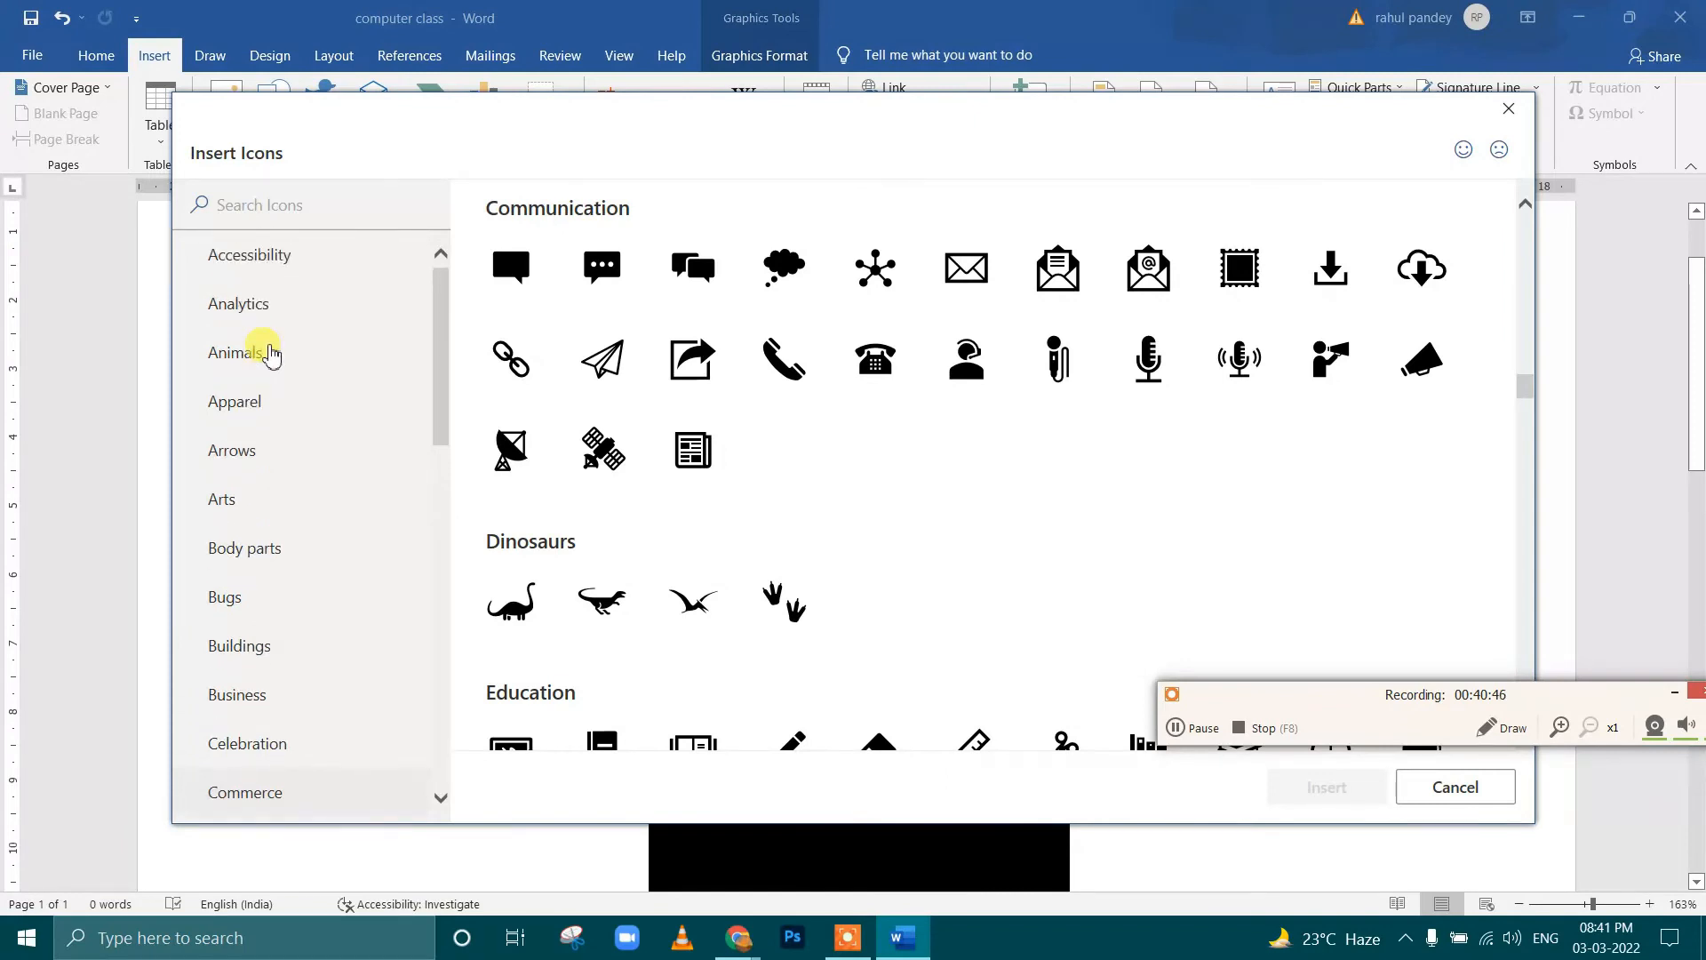
scroll(271, 354, "down", 3)
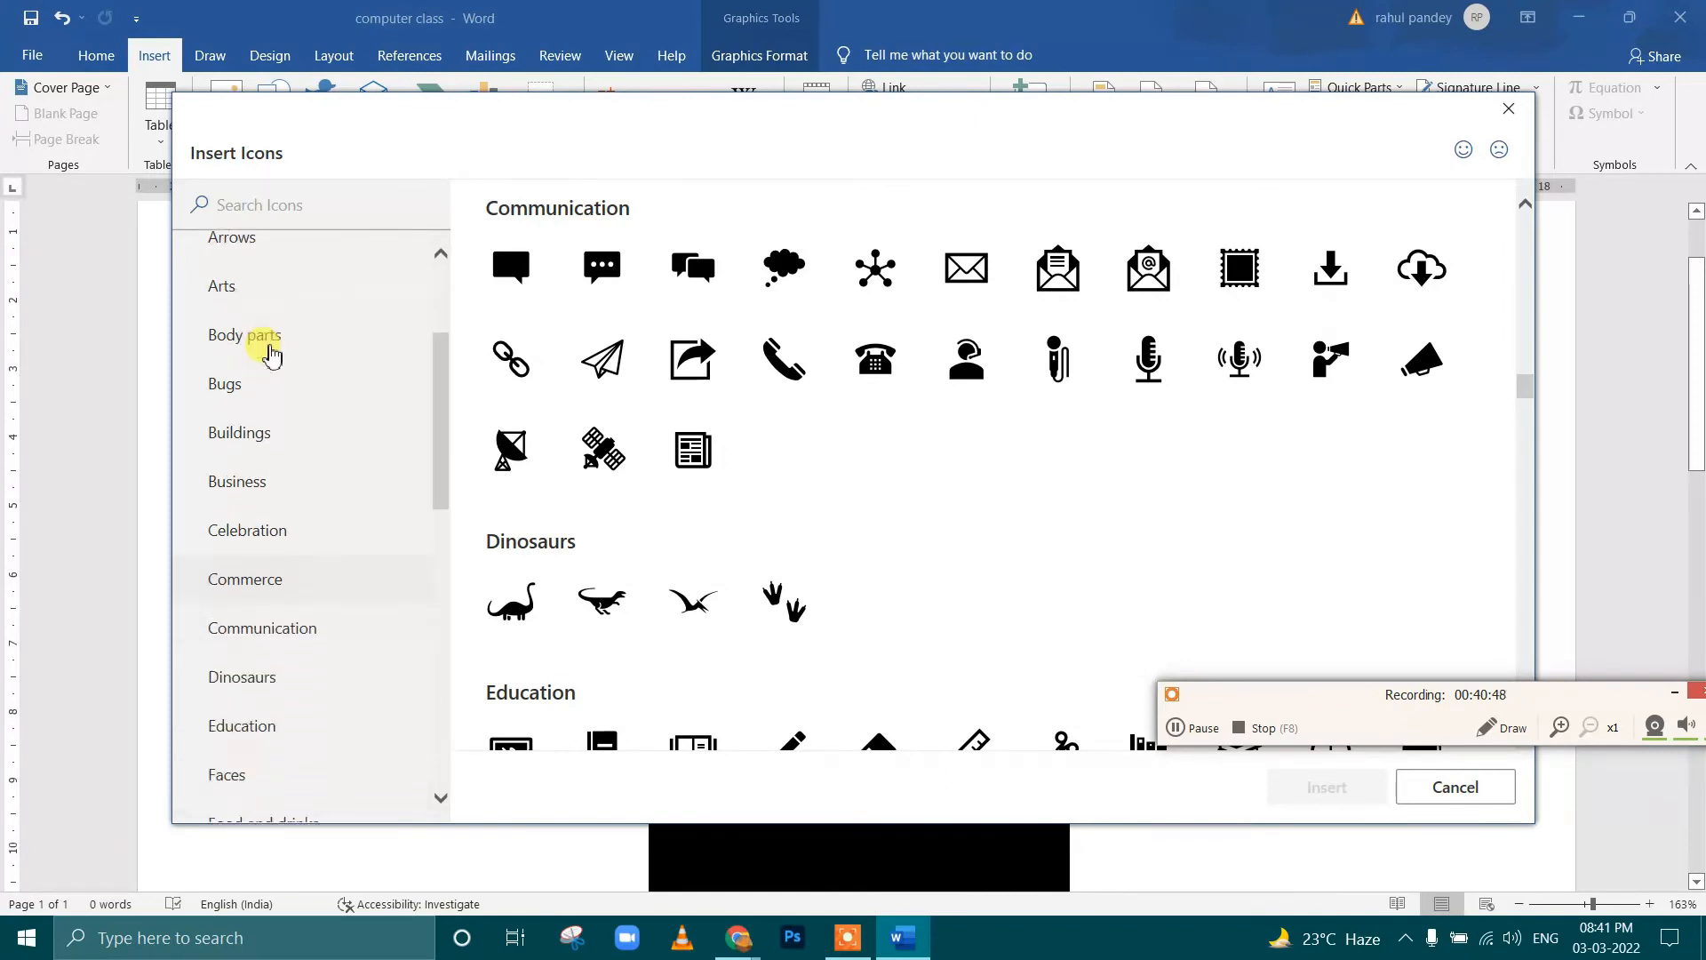
scroll(271, 353, "down", 1)
scroll(271, 354, "down", 3)
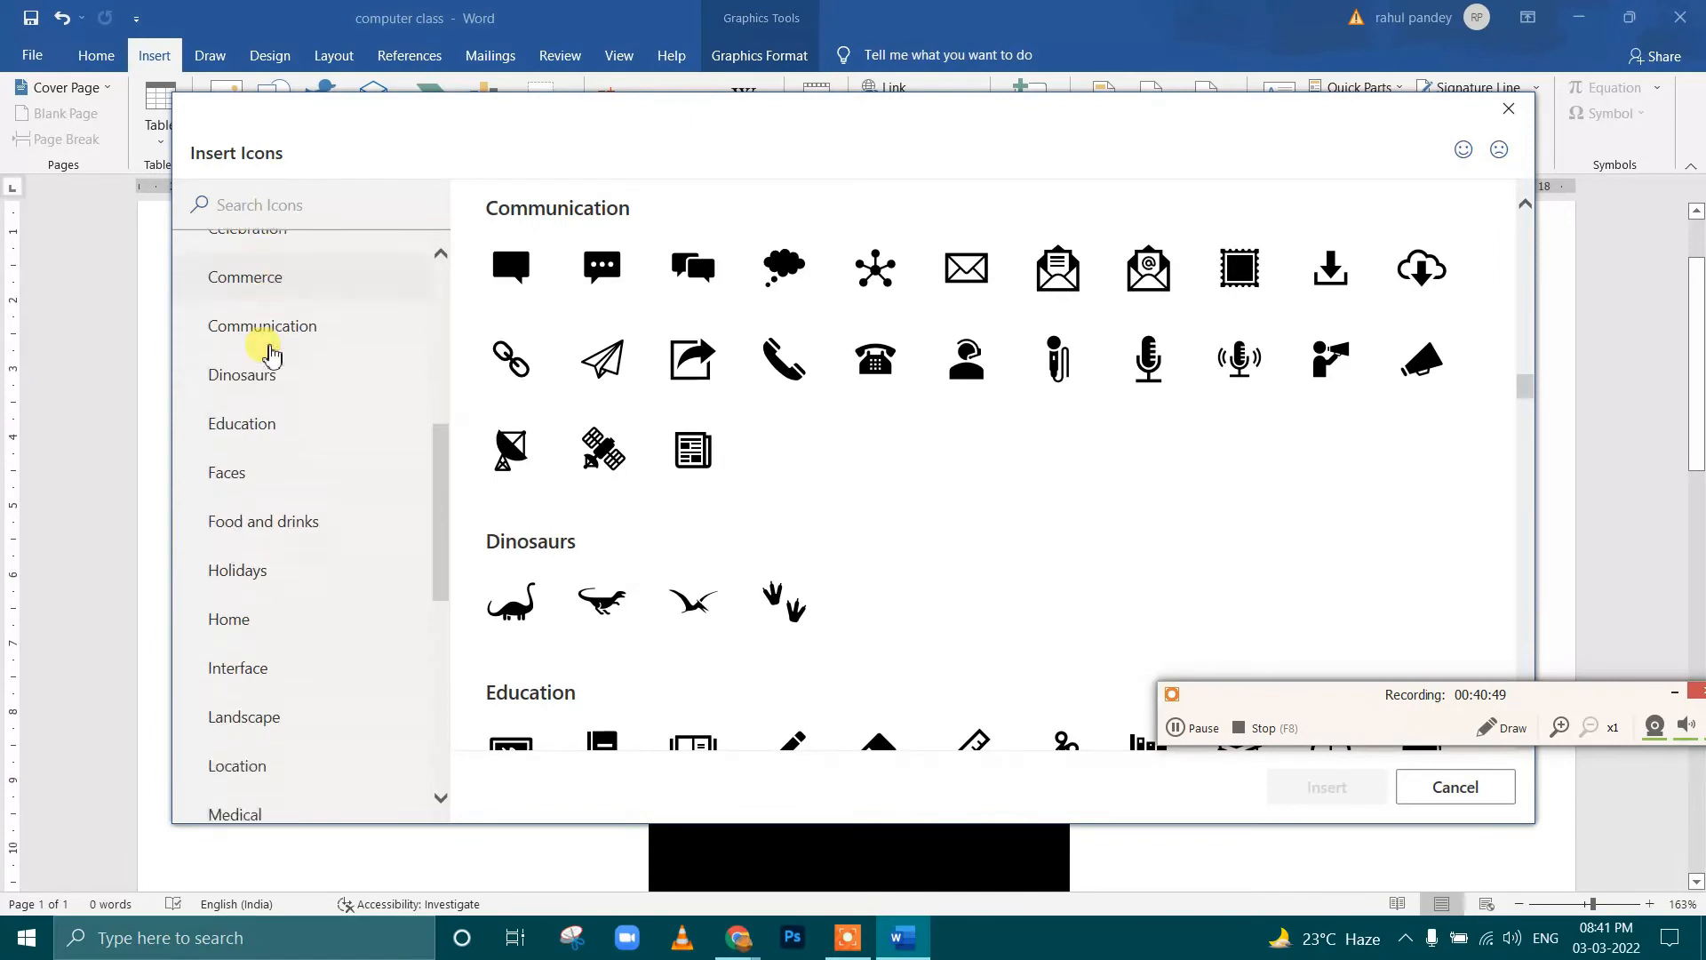
scroll(271, 353, "down", 1)
left_click(266, 562)
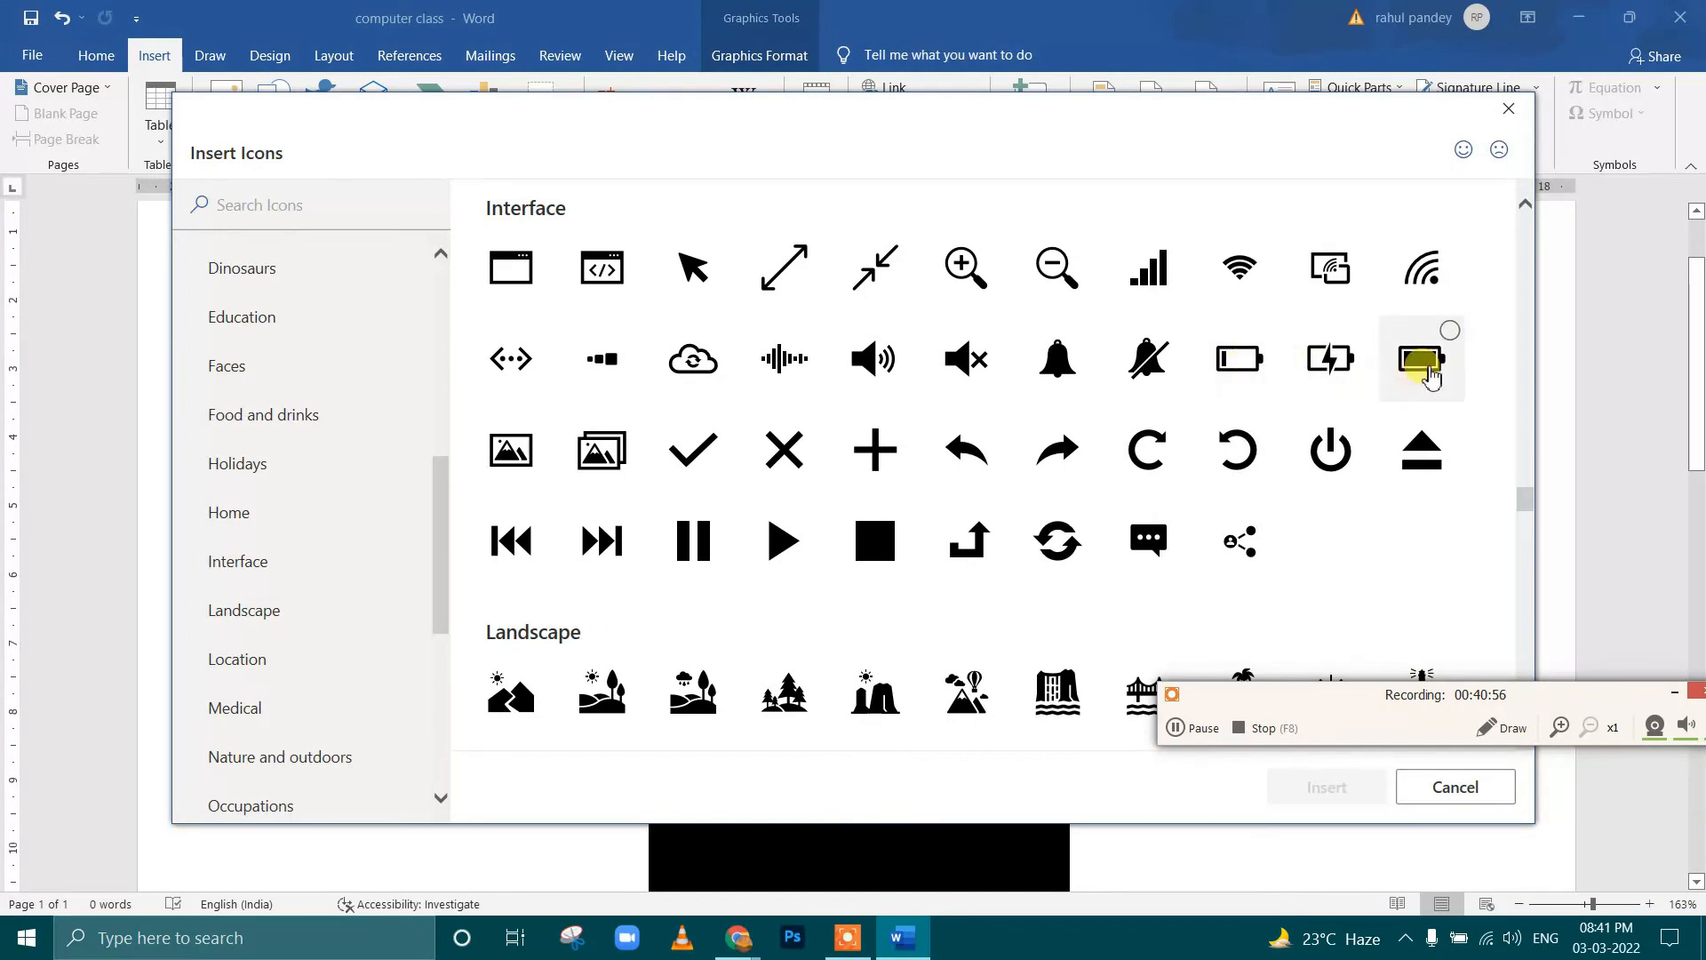
left_click(1449, 348)
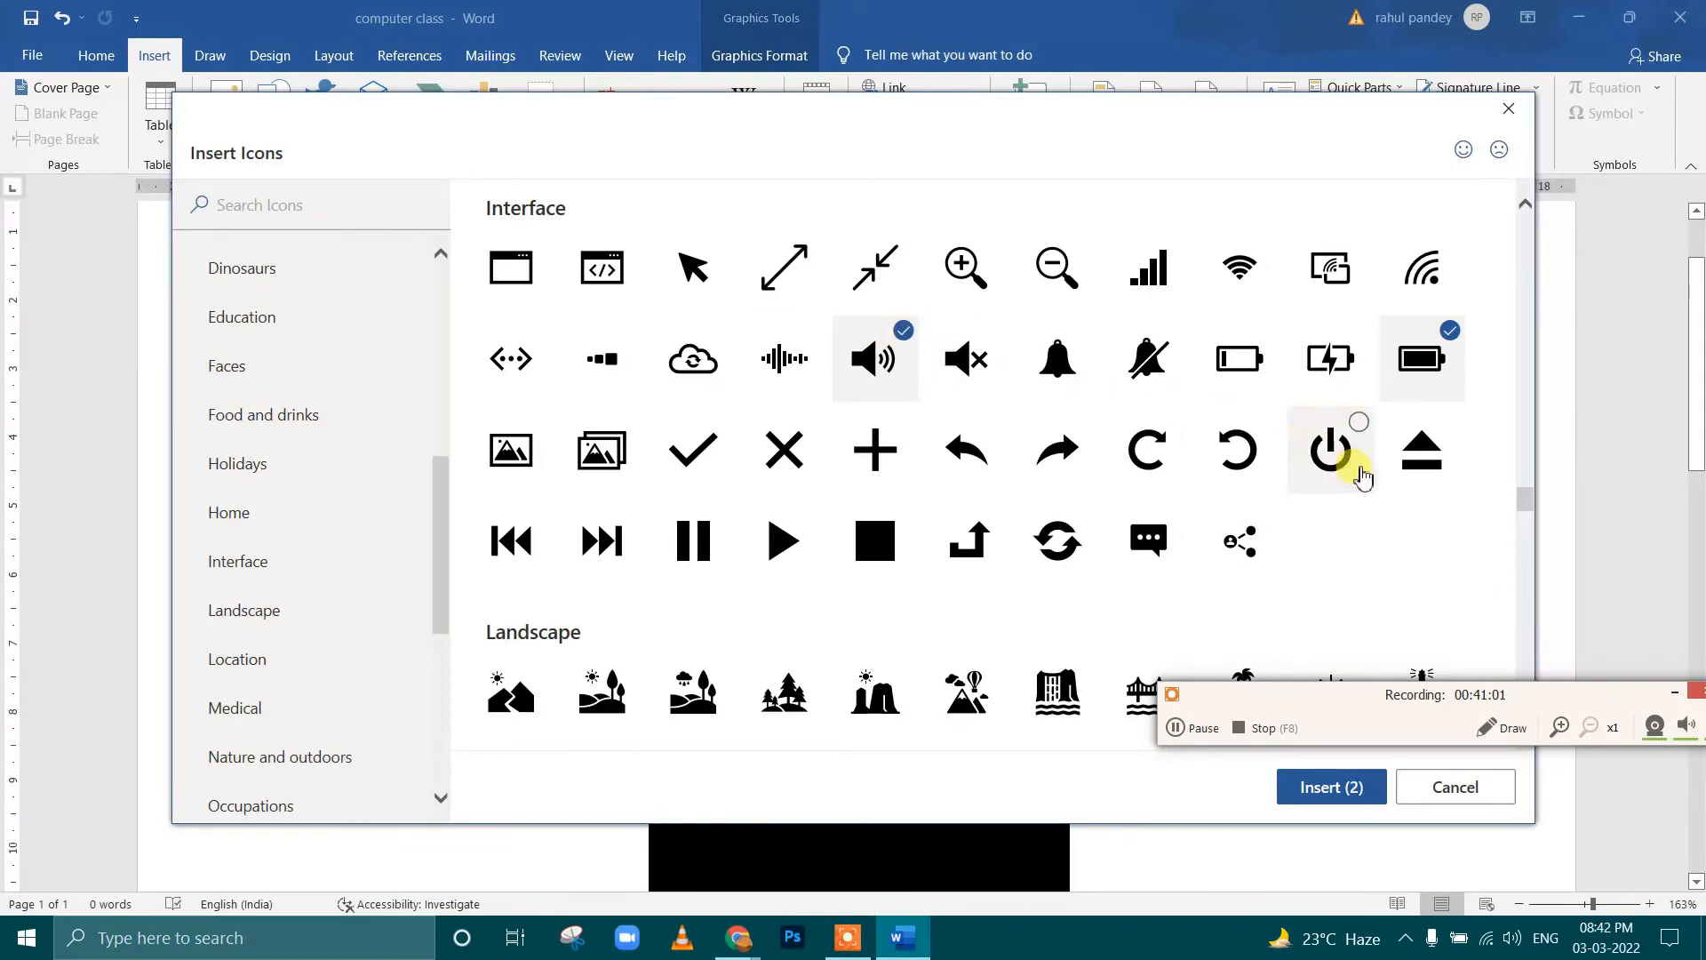
left_click(1333, 789)
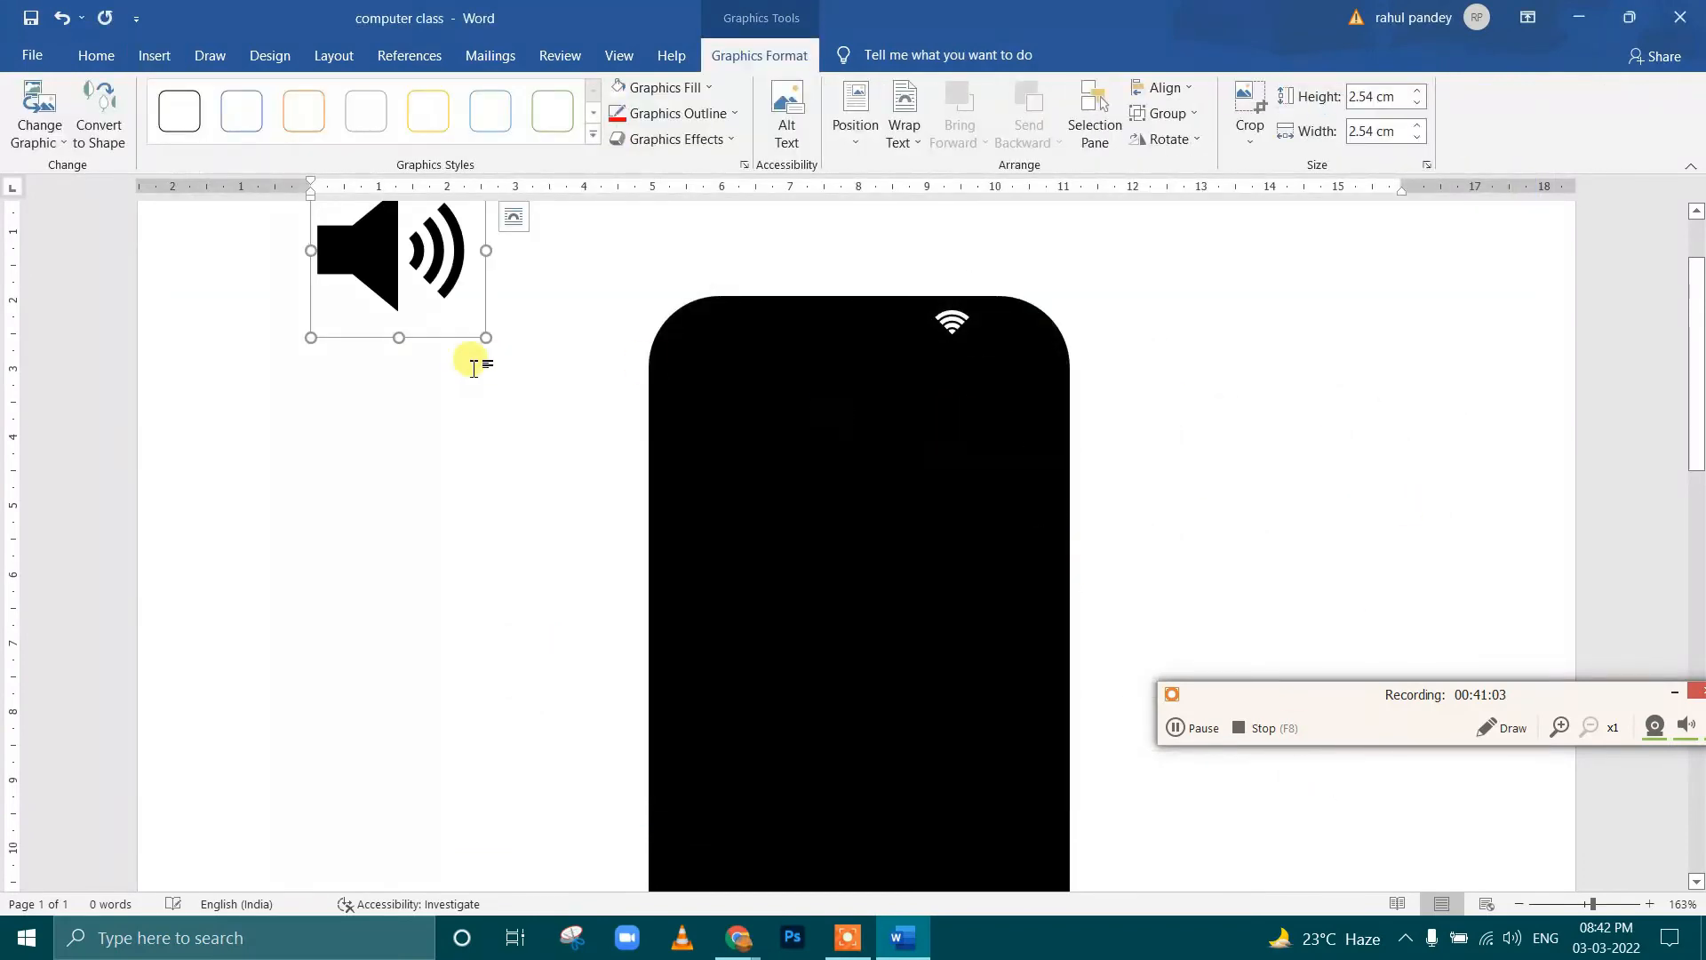
Set the speaker icon's text wrapping to In Front of Text, and shrink it to about 0.97 cm square
left_click(904, 142)
left_click(942, 268)
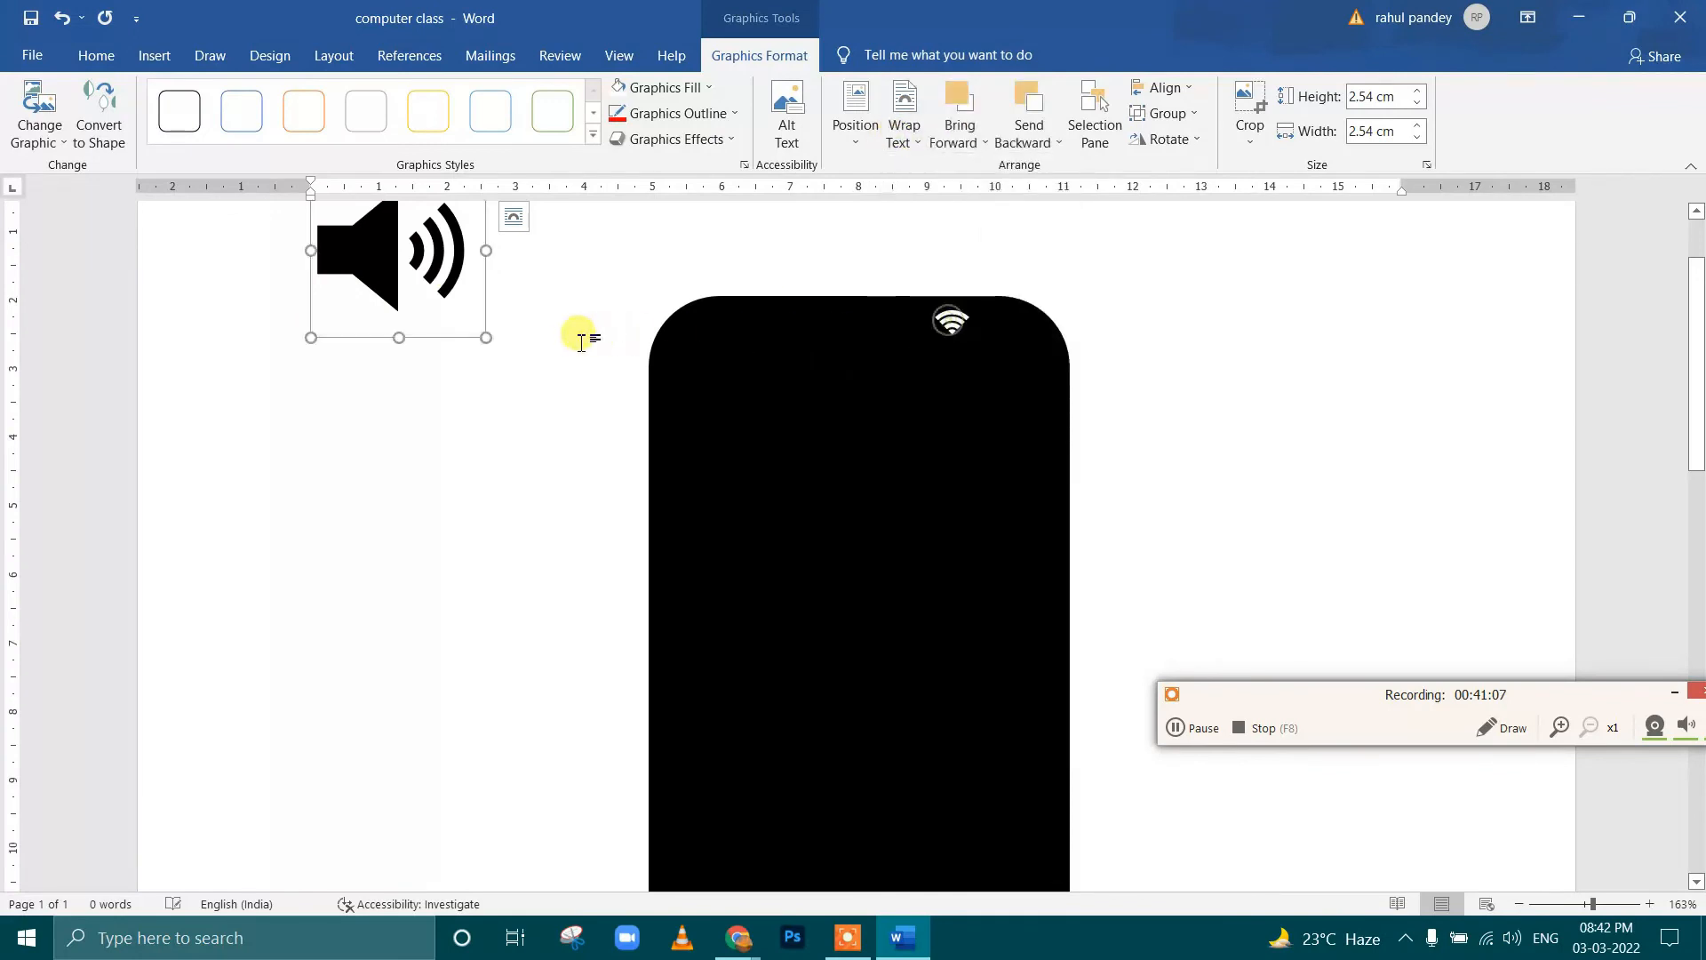
left_click_drag(485, 338, 382, 240)
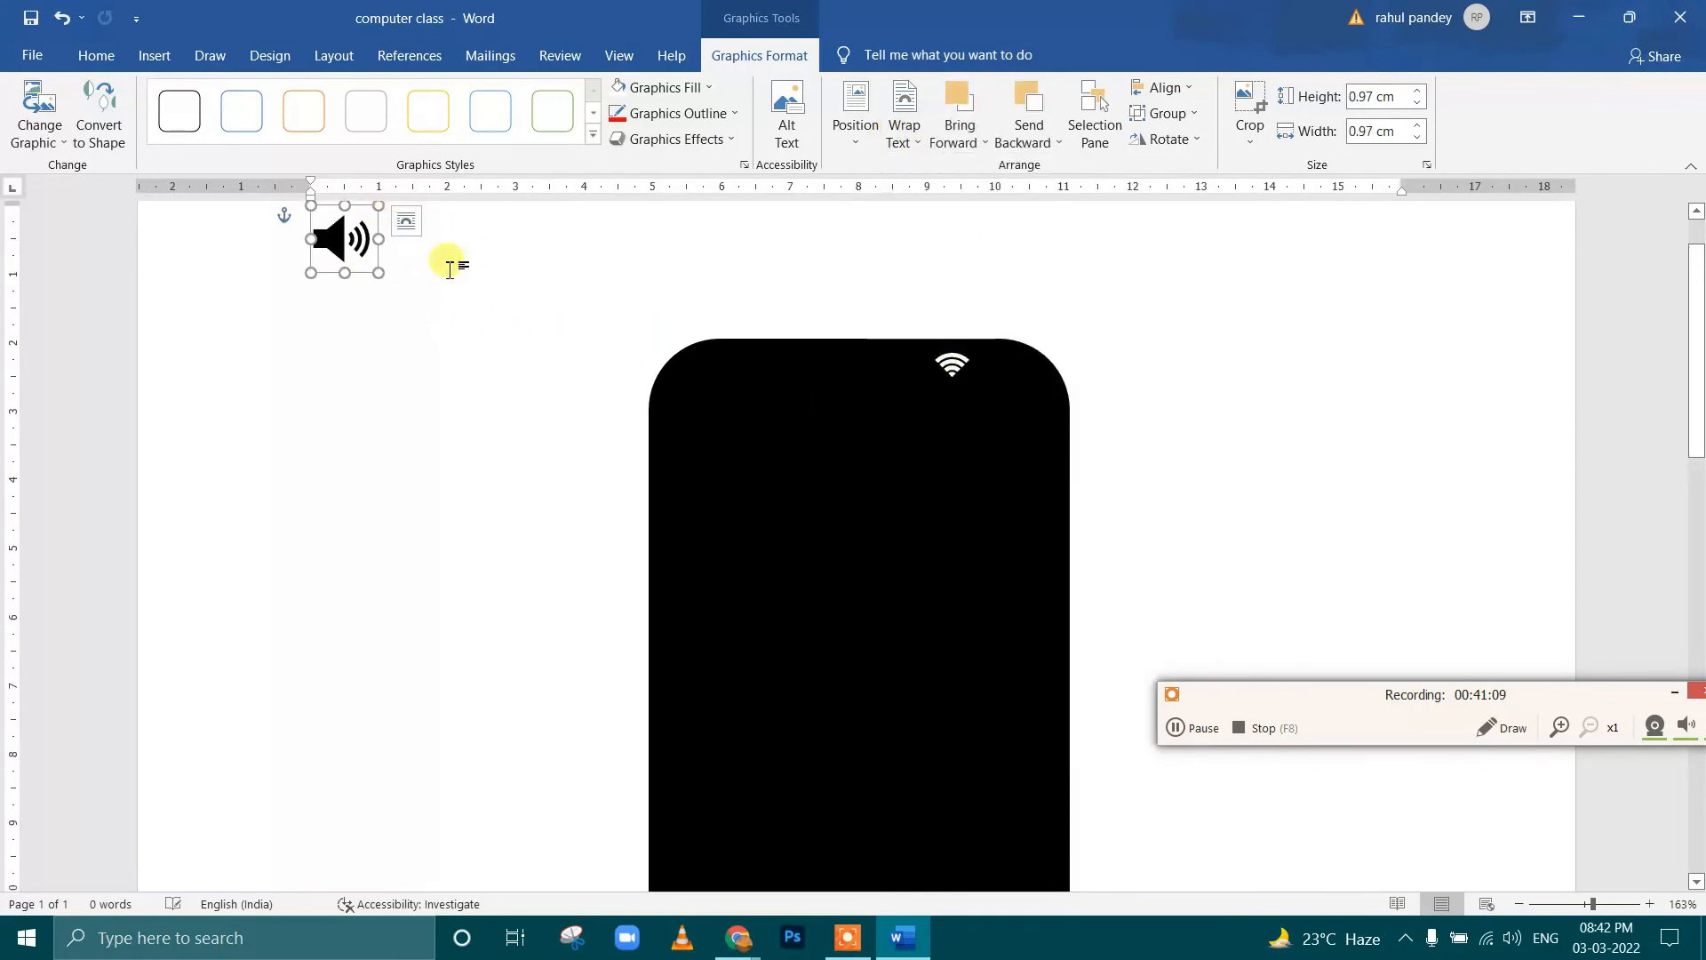
left_click(1182, 727)
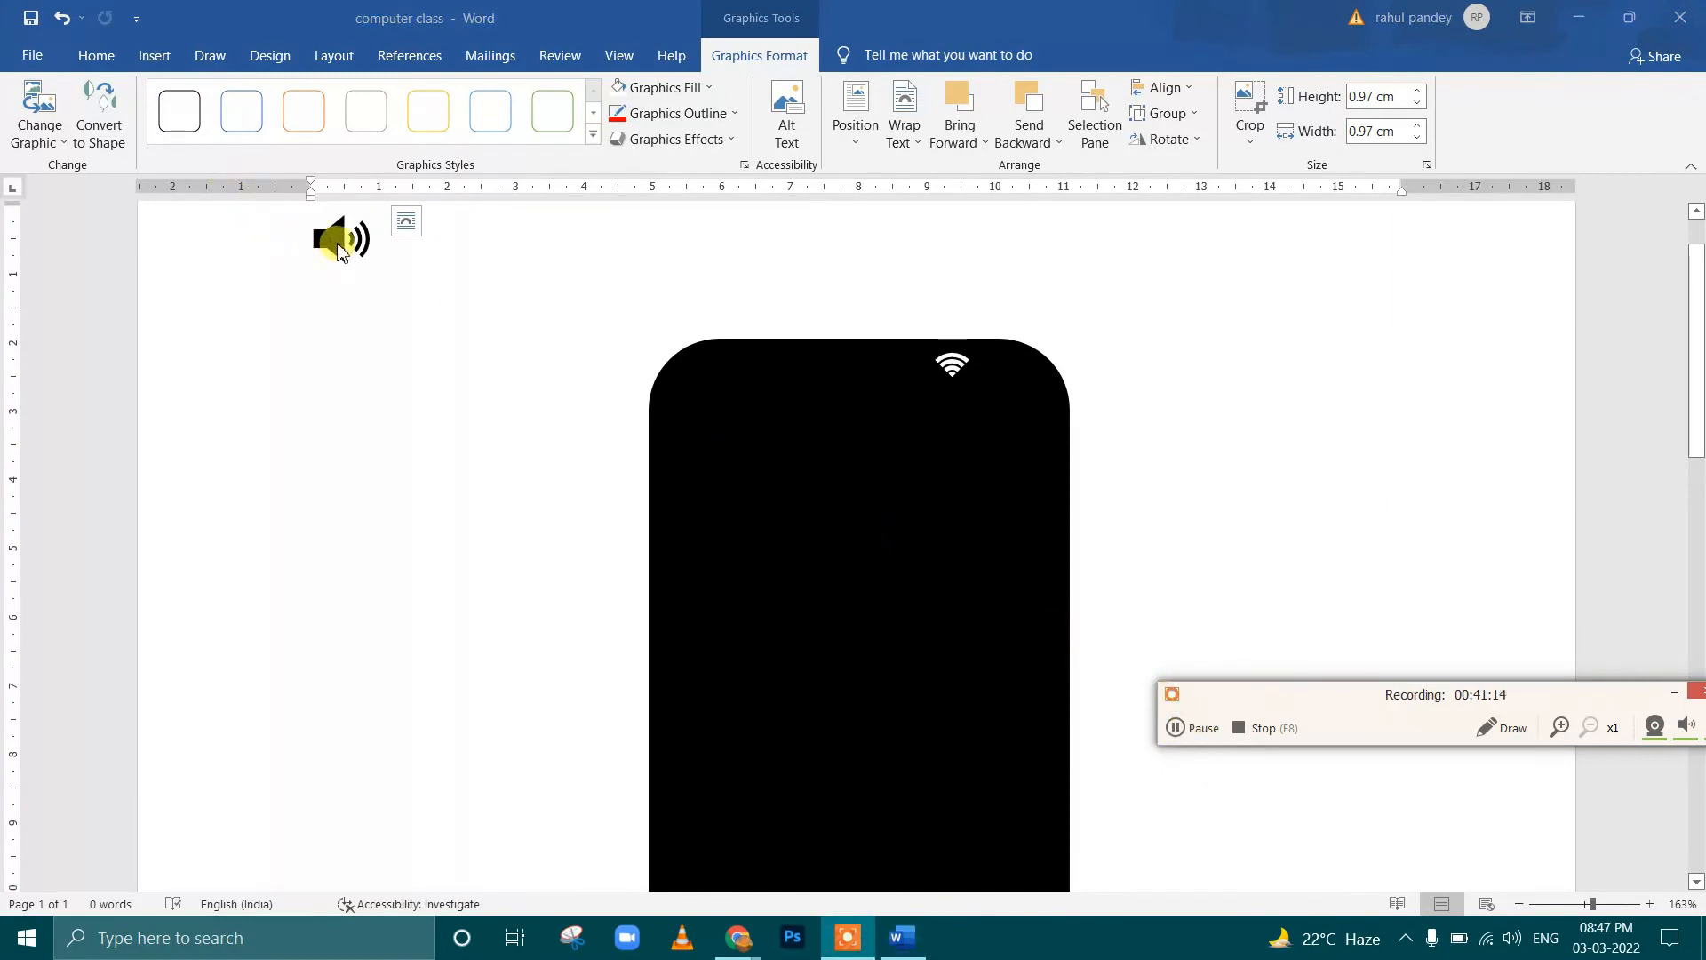
left_click(338, 251)
left_click_drag(343, 239, 357, 272)
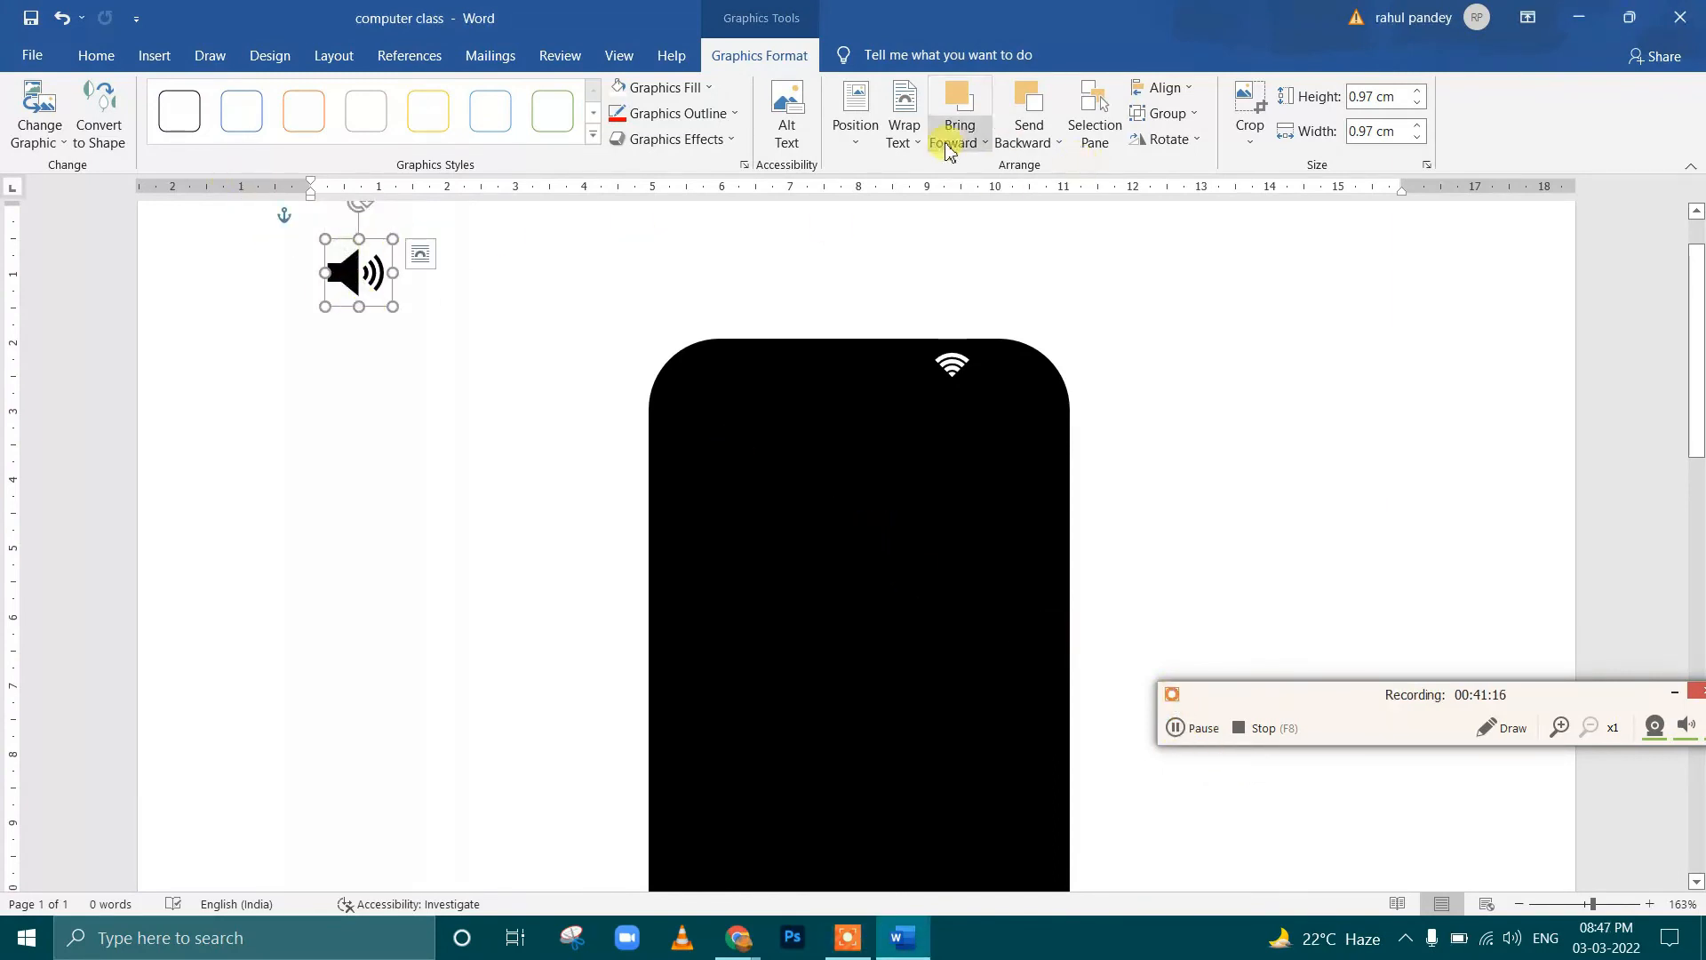
left_click(904, 124)
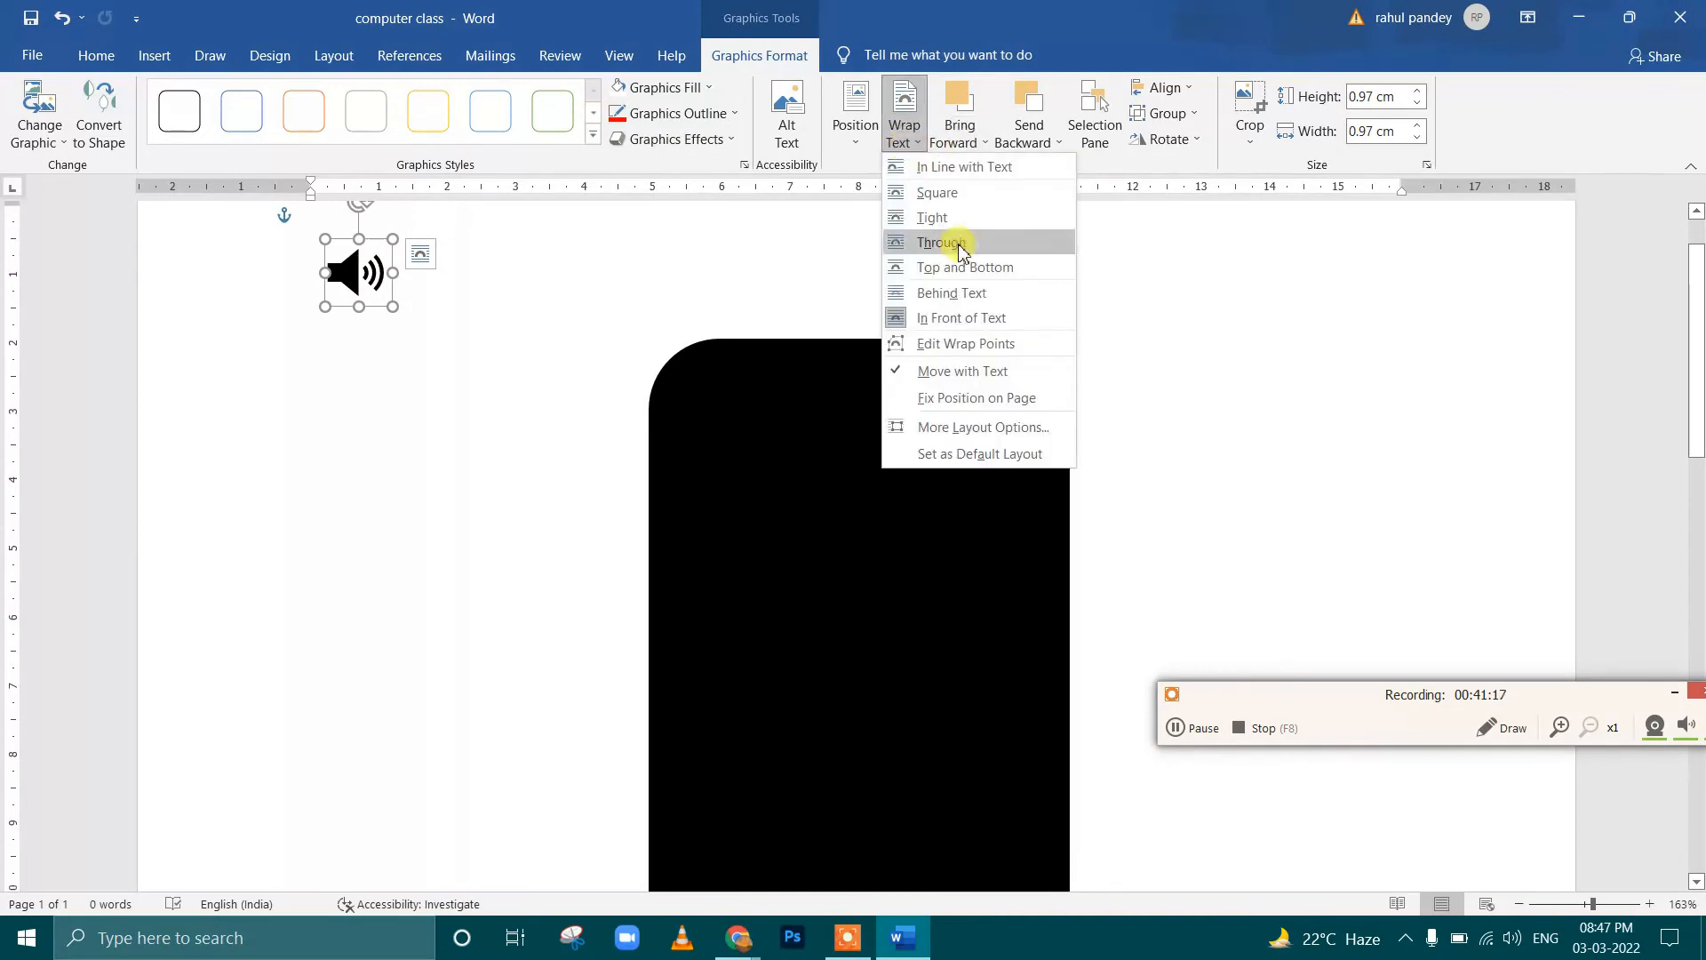
left_click(980, 326)
left_click_drag(350, 275, 394, 288)
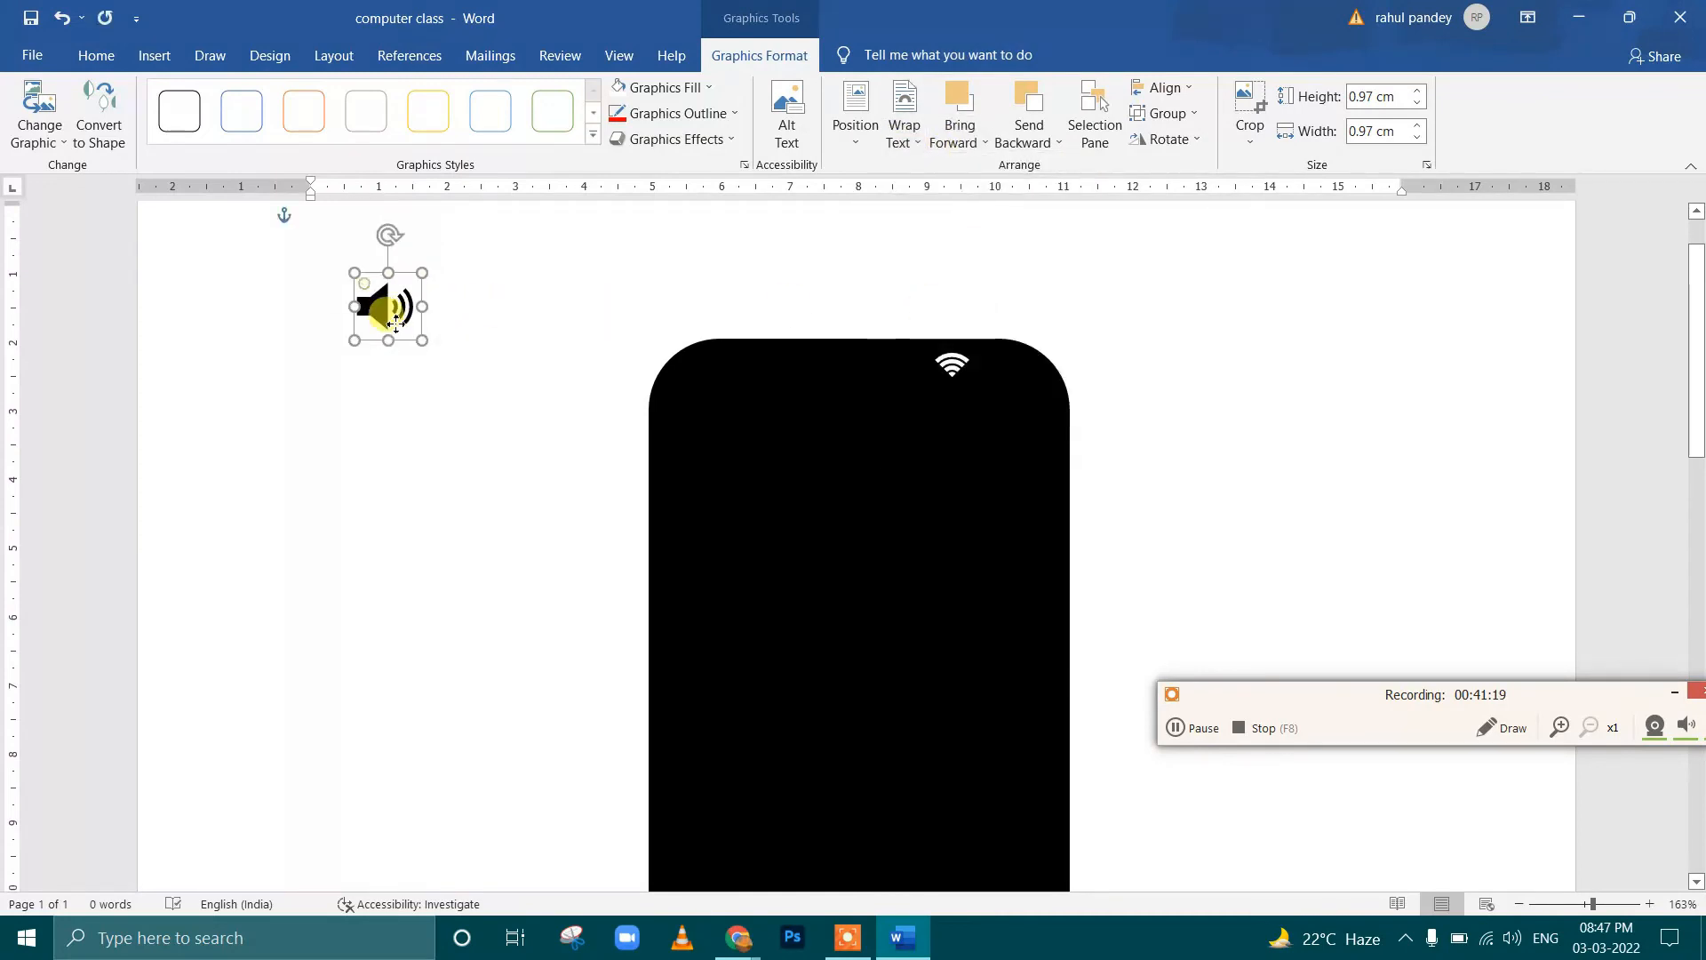
Fill the speaker icon with white and place it at about 0.36 cm square in the black shape's upper left area
left_click(709, 94)
left_click(636, 141)
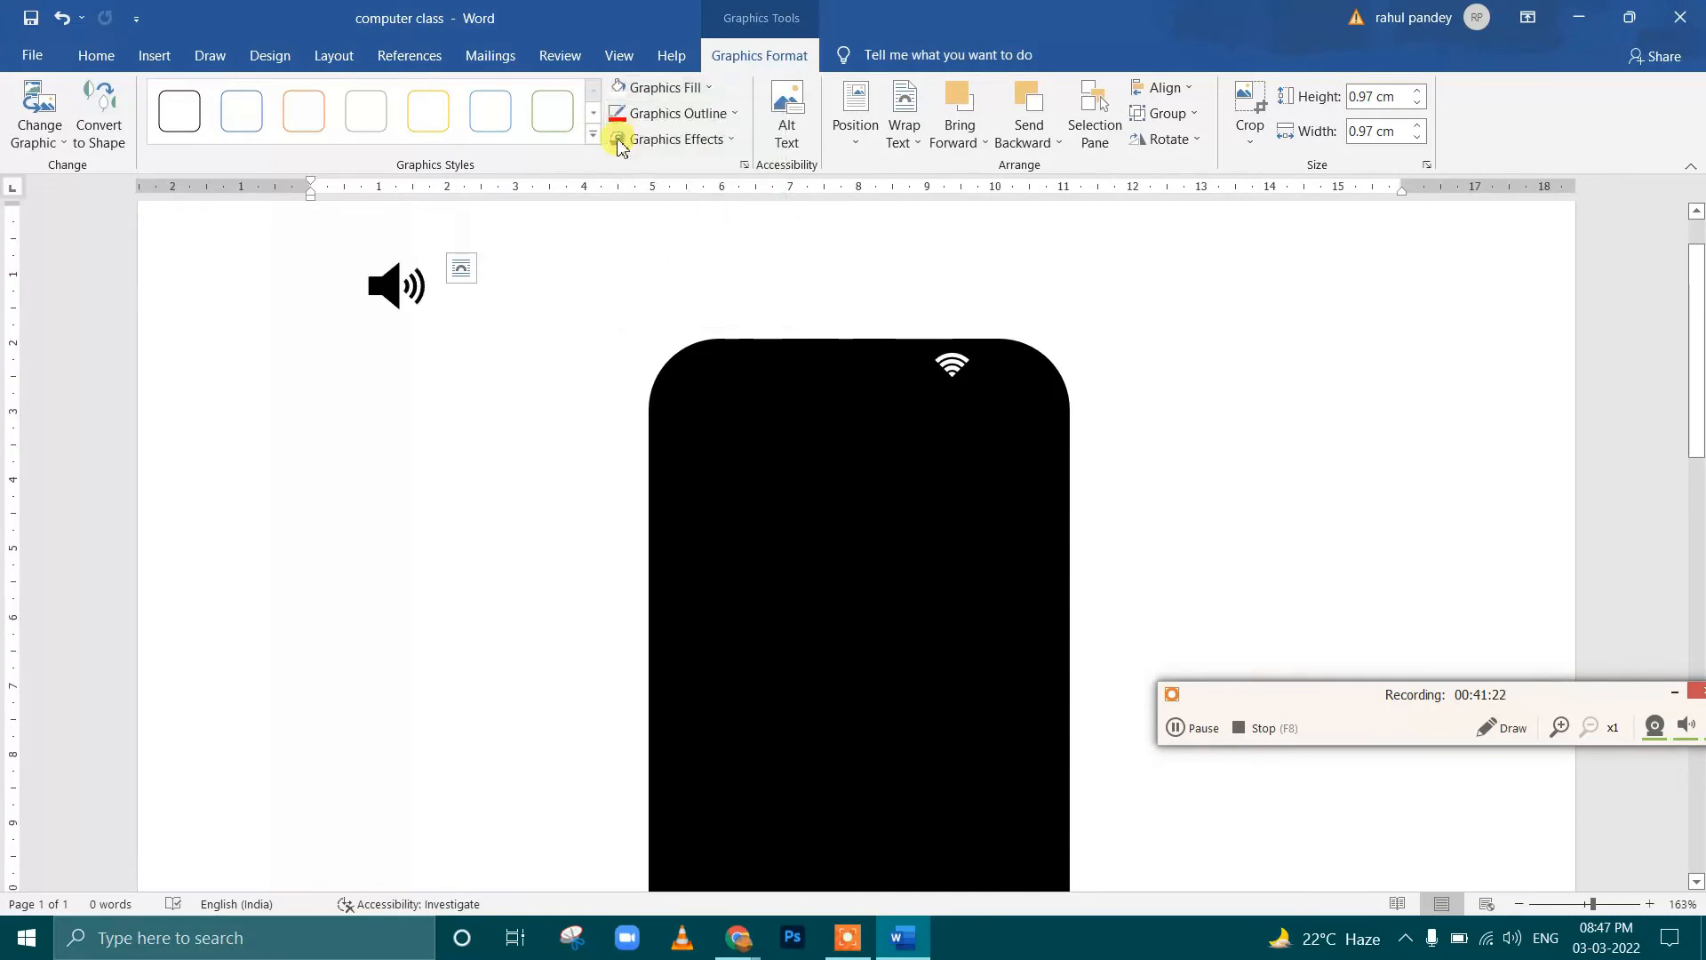
left_click_drag(396, 293, 757, 383)
scroll(765, 361, "up", 13)
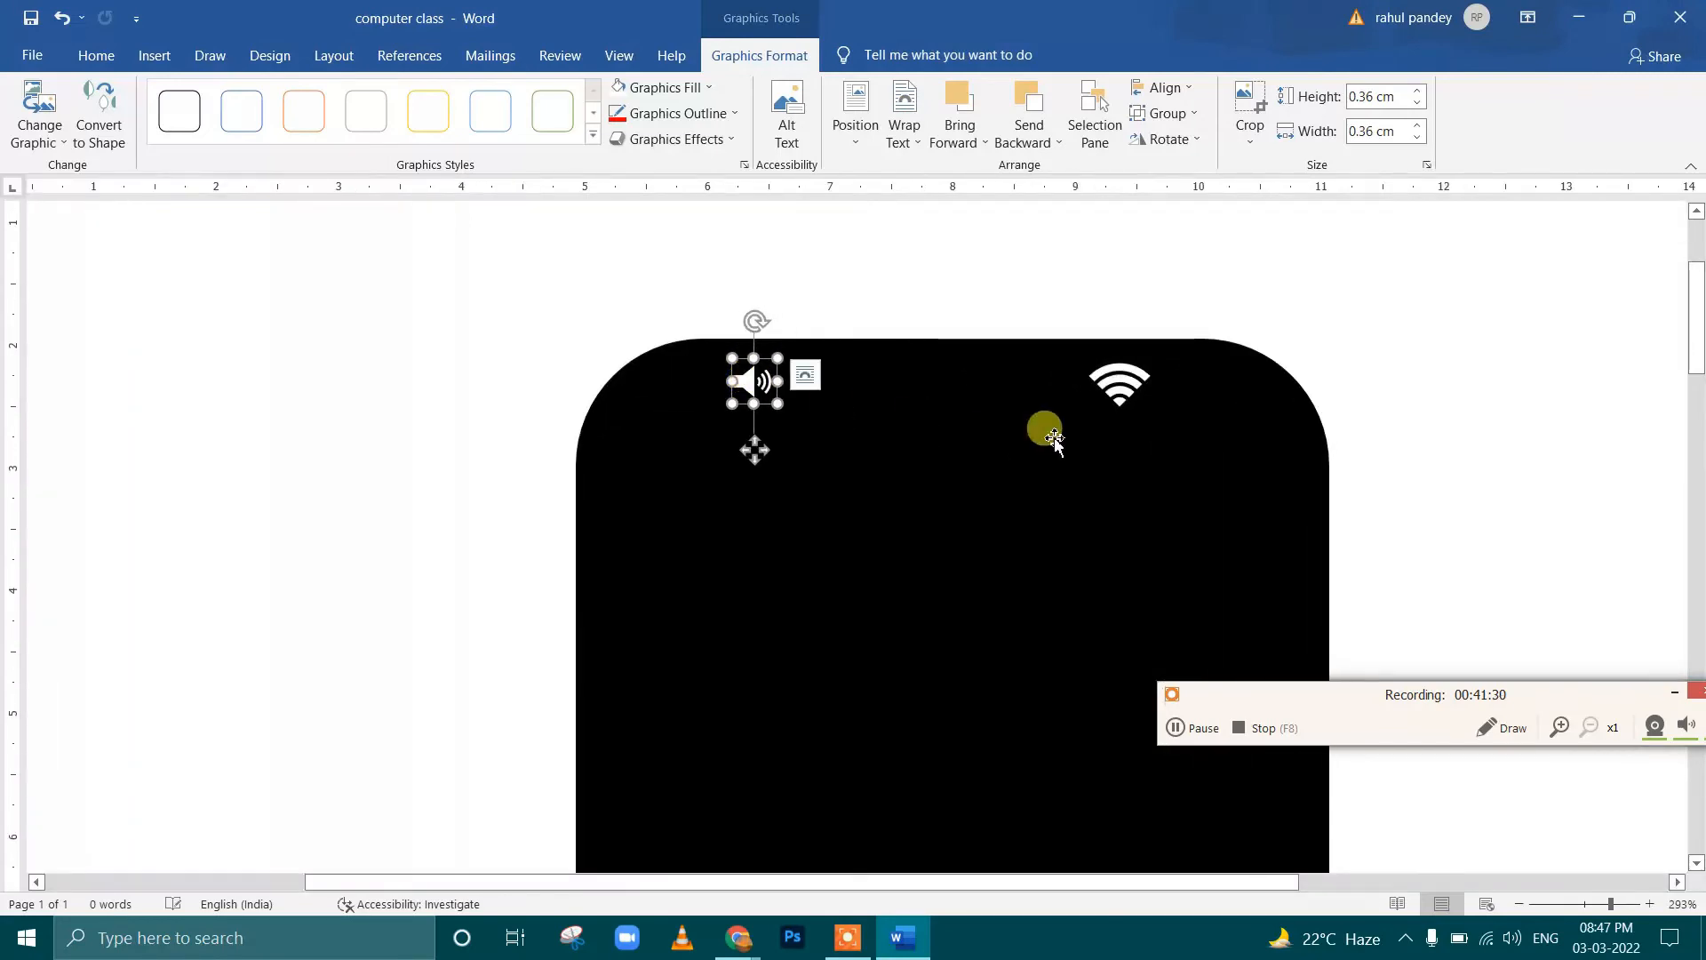
Shrink the Wi-Fi icon to about 0.34 cm square and place it near the black shape's upper right corner
left_click_drag(1118, 380, 1210, 386)
scroll(1058, 407, "down", 12, "ctrl")
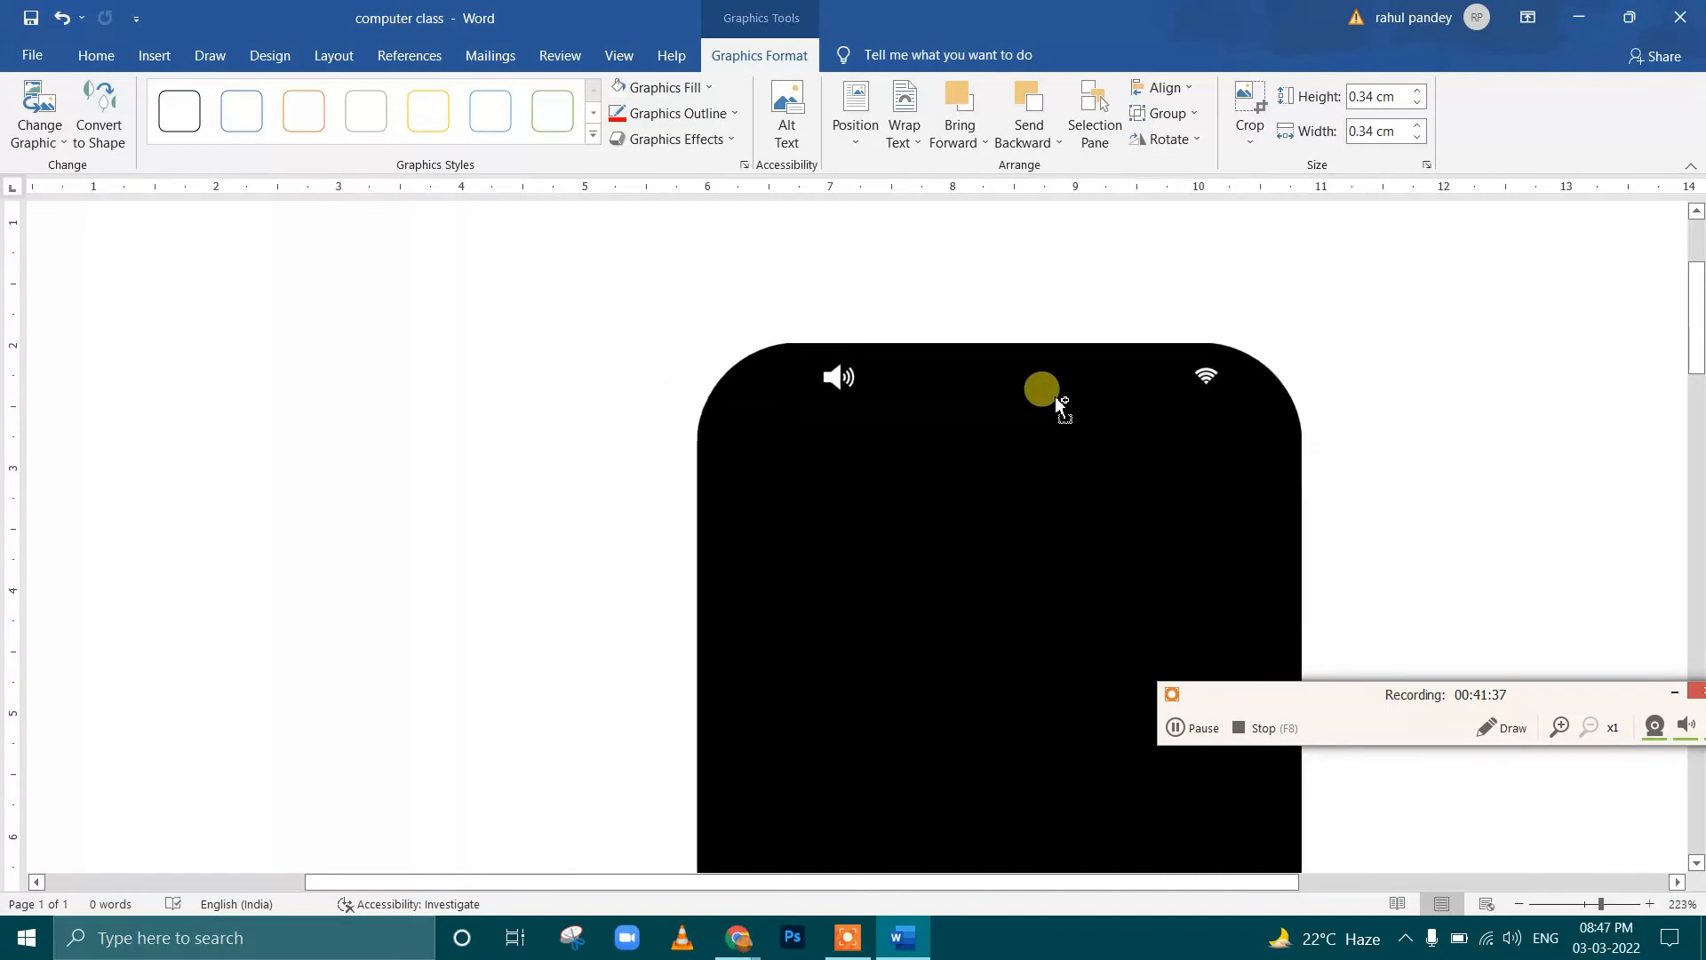
scroll(1058, 407, "down", 4, "ctrl")
scroll(1010, 462, "down", 3)
scroll(1009, 457, "up", 3)
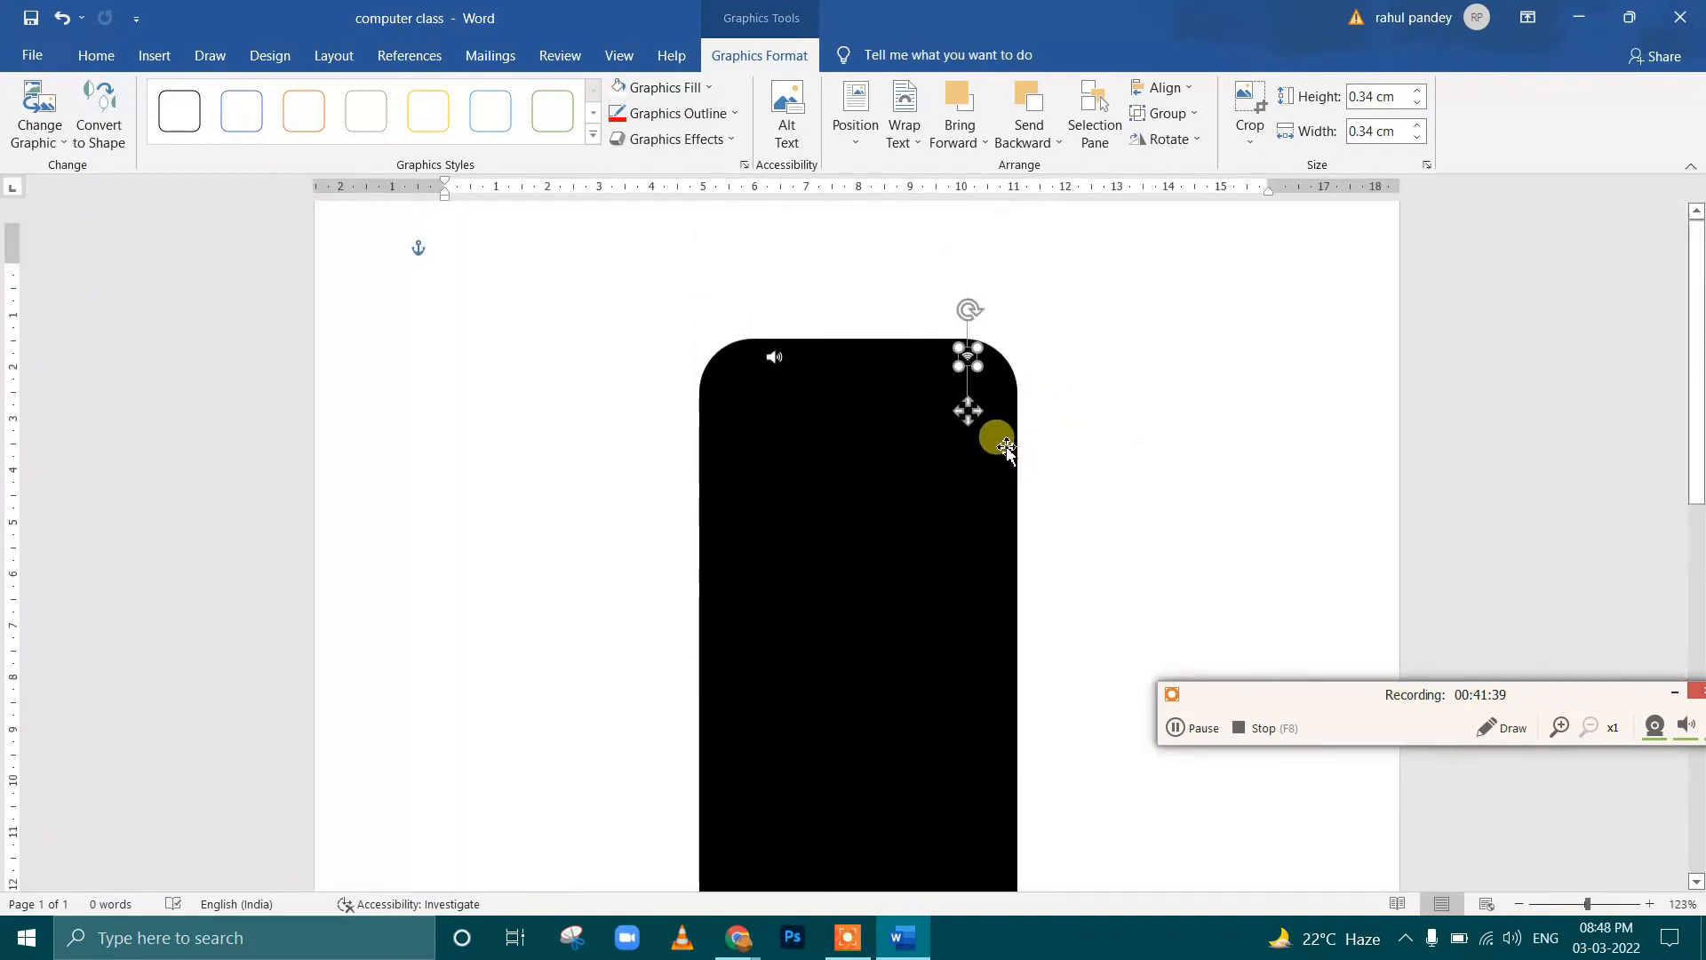
scroll(1011, 453, "up", 10, "ctrl")
left_click(975, 388)
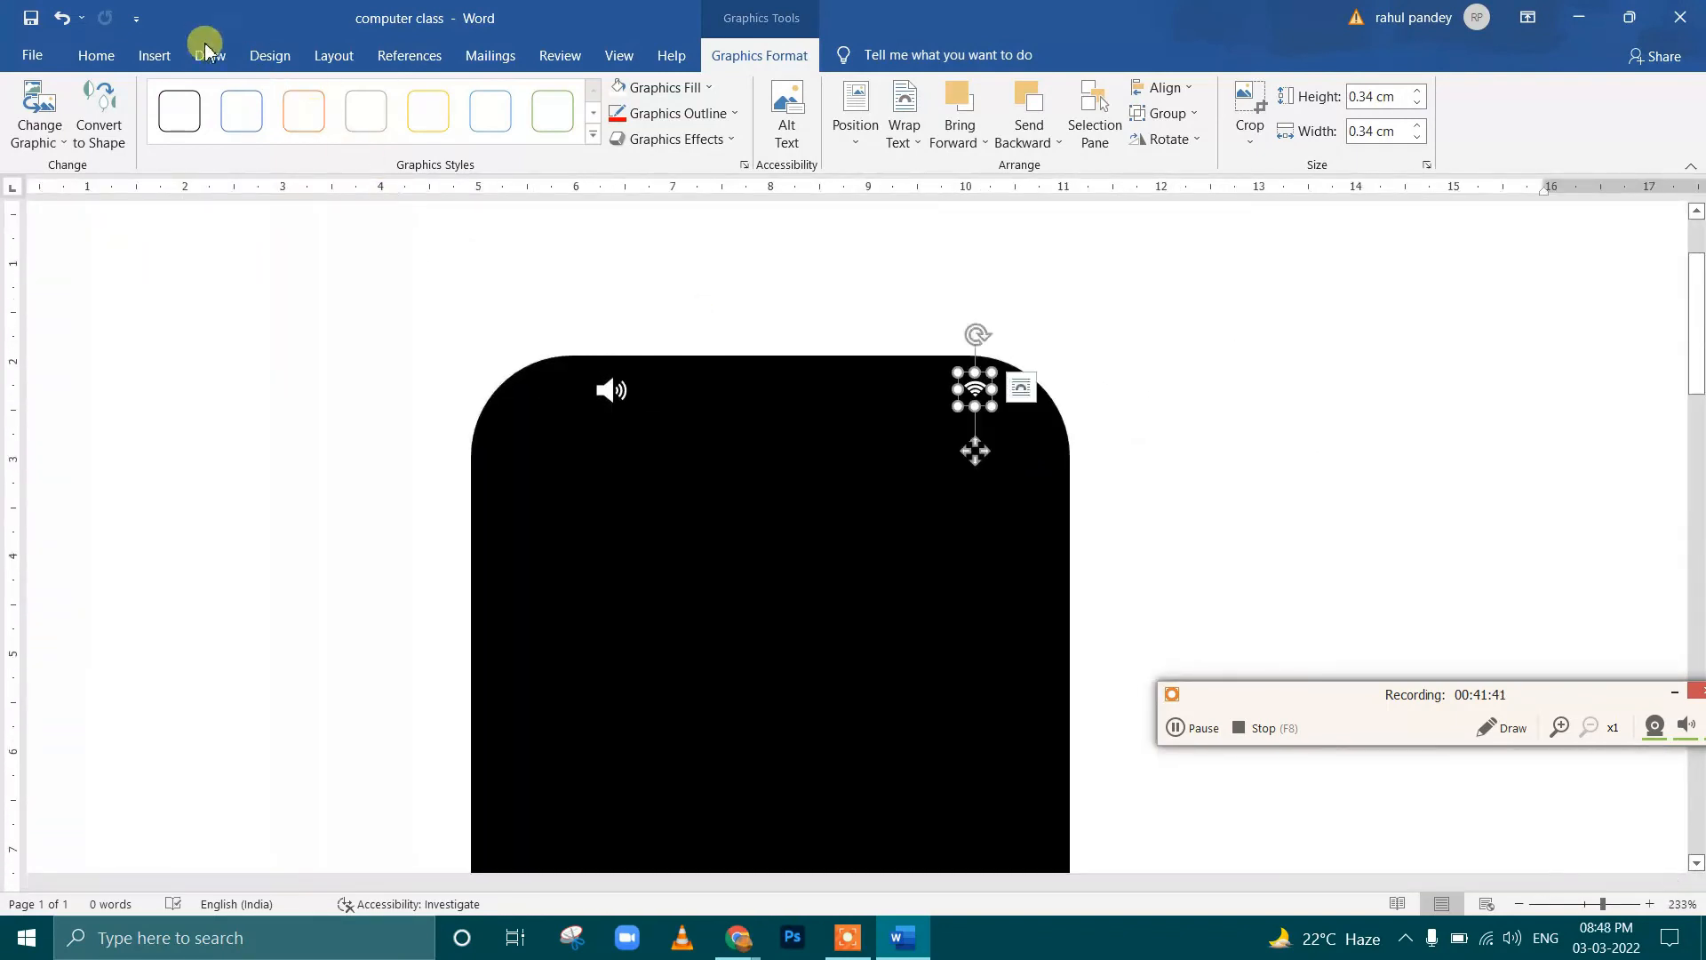
Insert the low battery icon from the Interface category
left_click(155, 55)
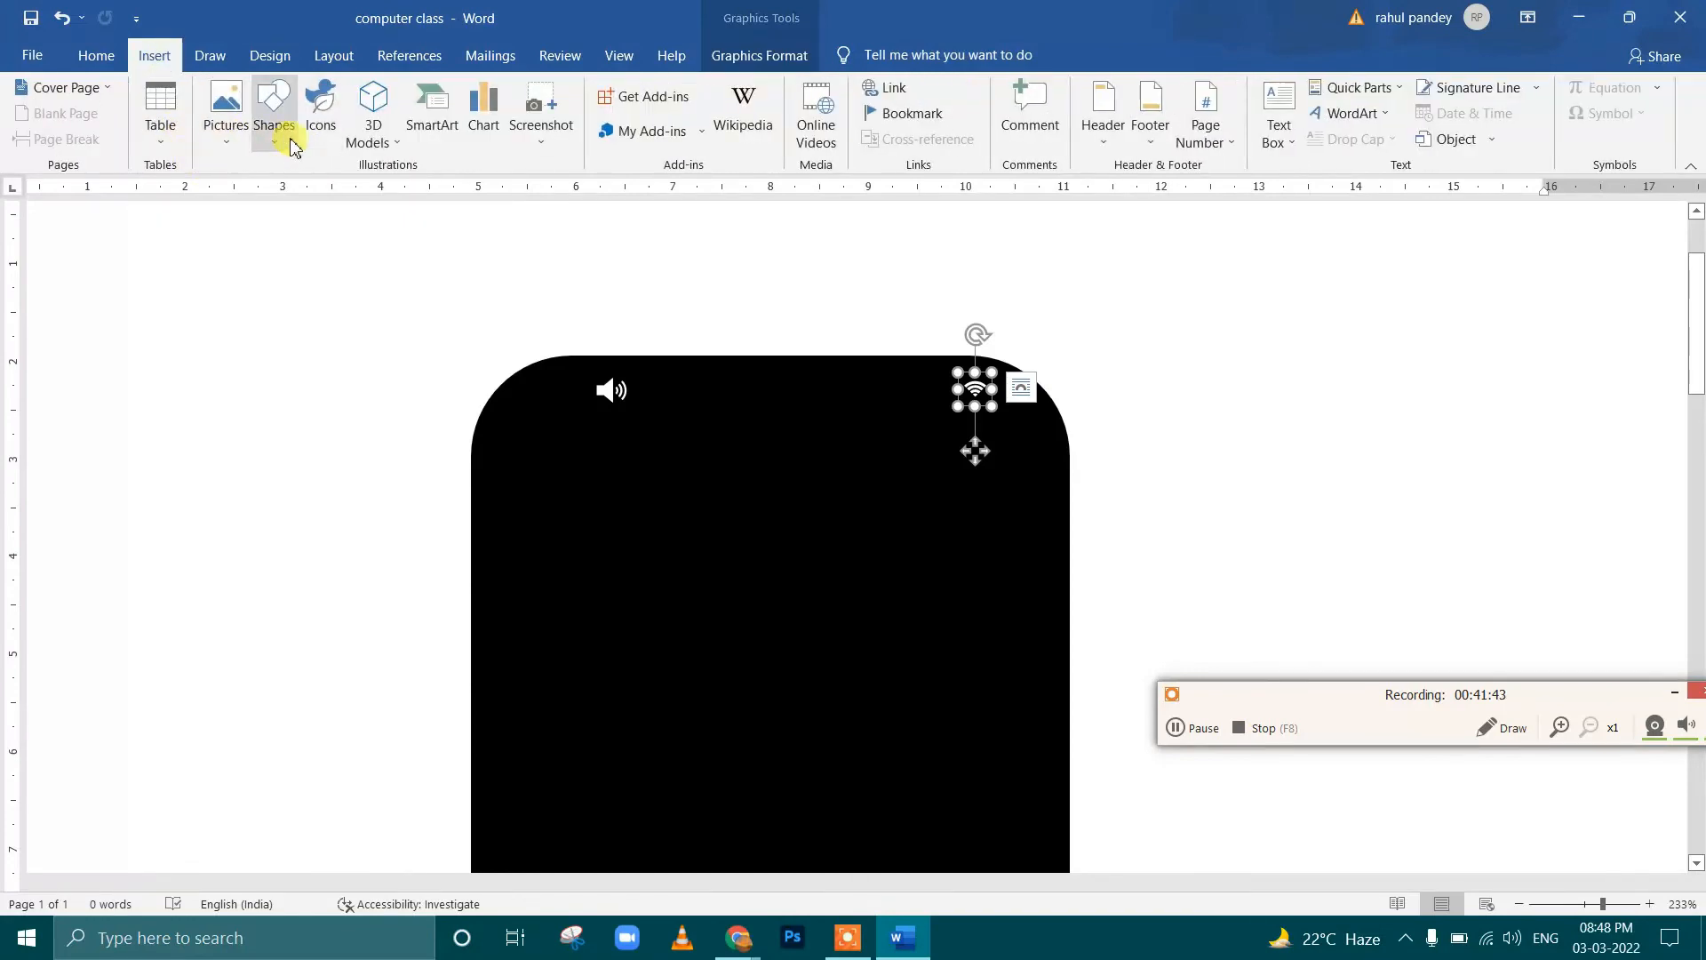
left_click(322, 120)
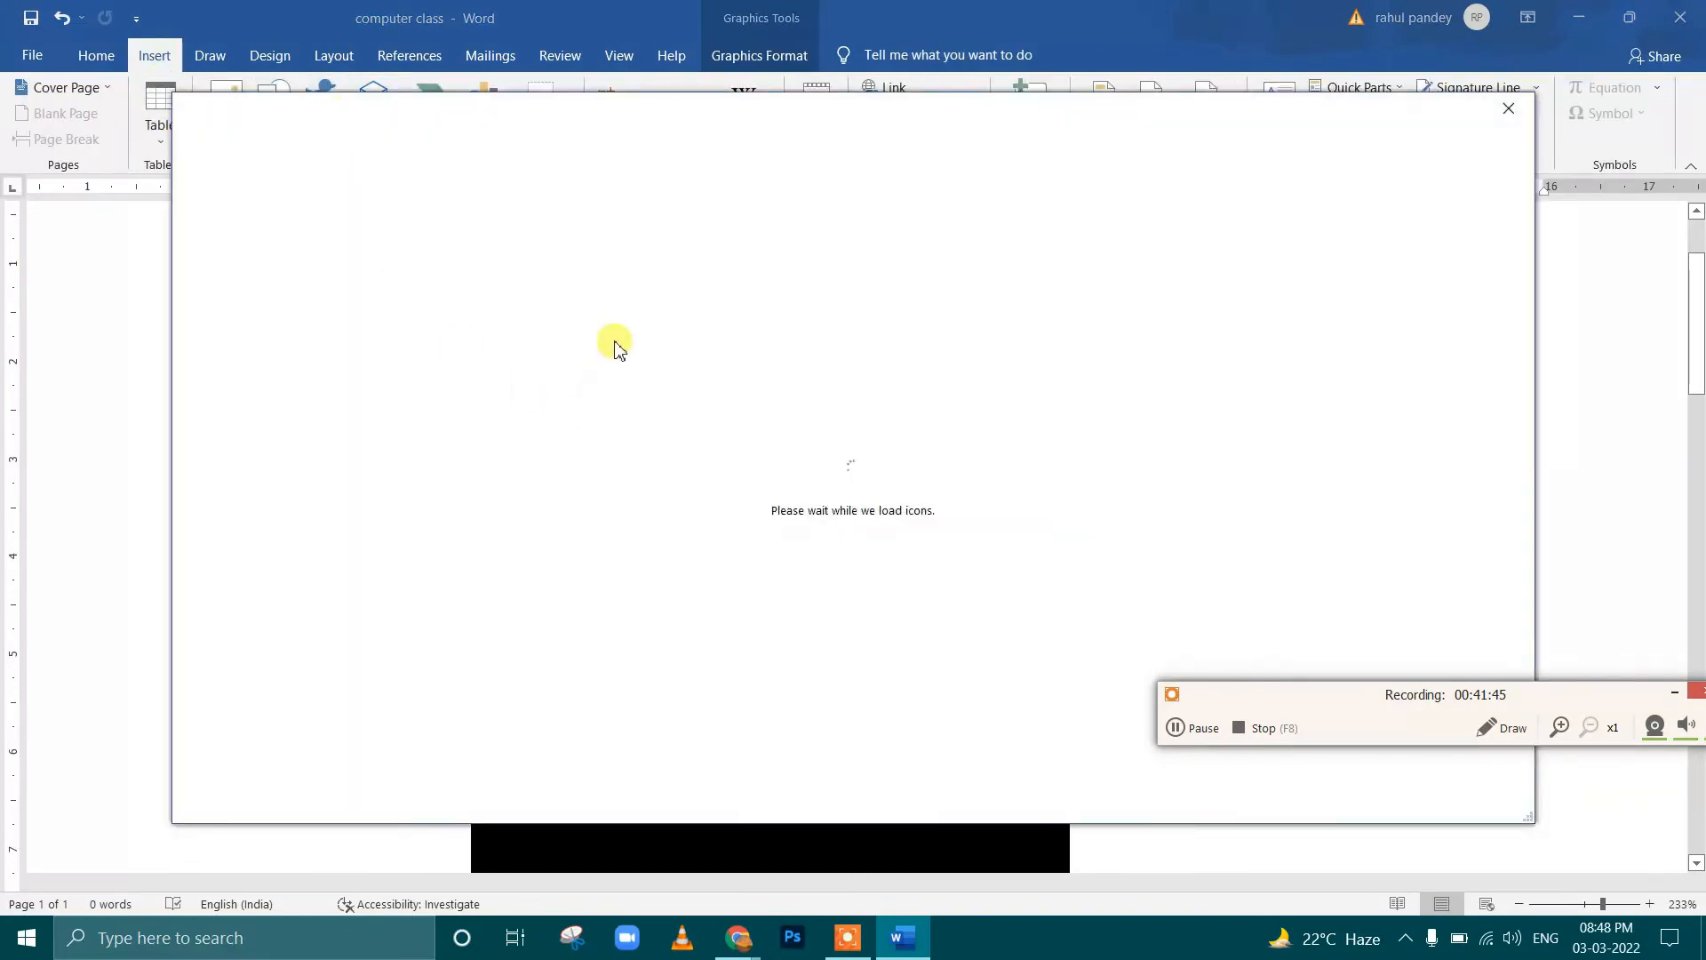
scroll(356, 497, "down", 3)
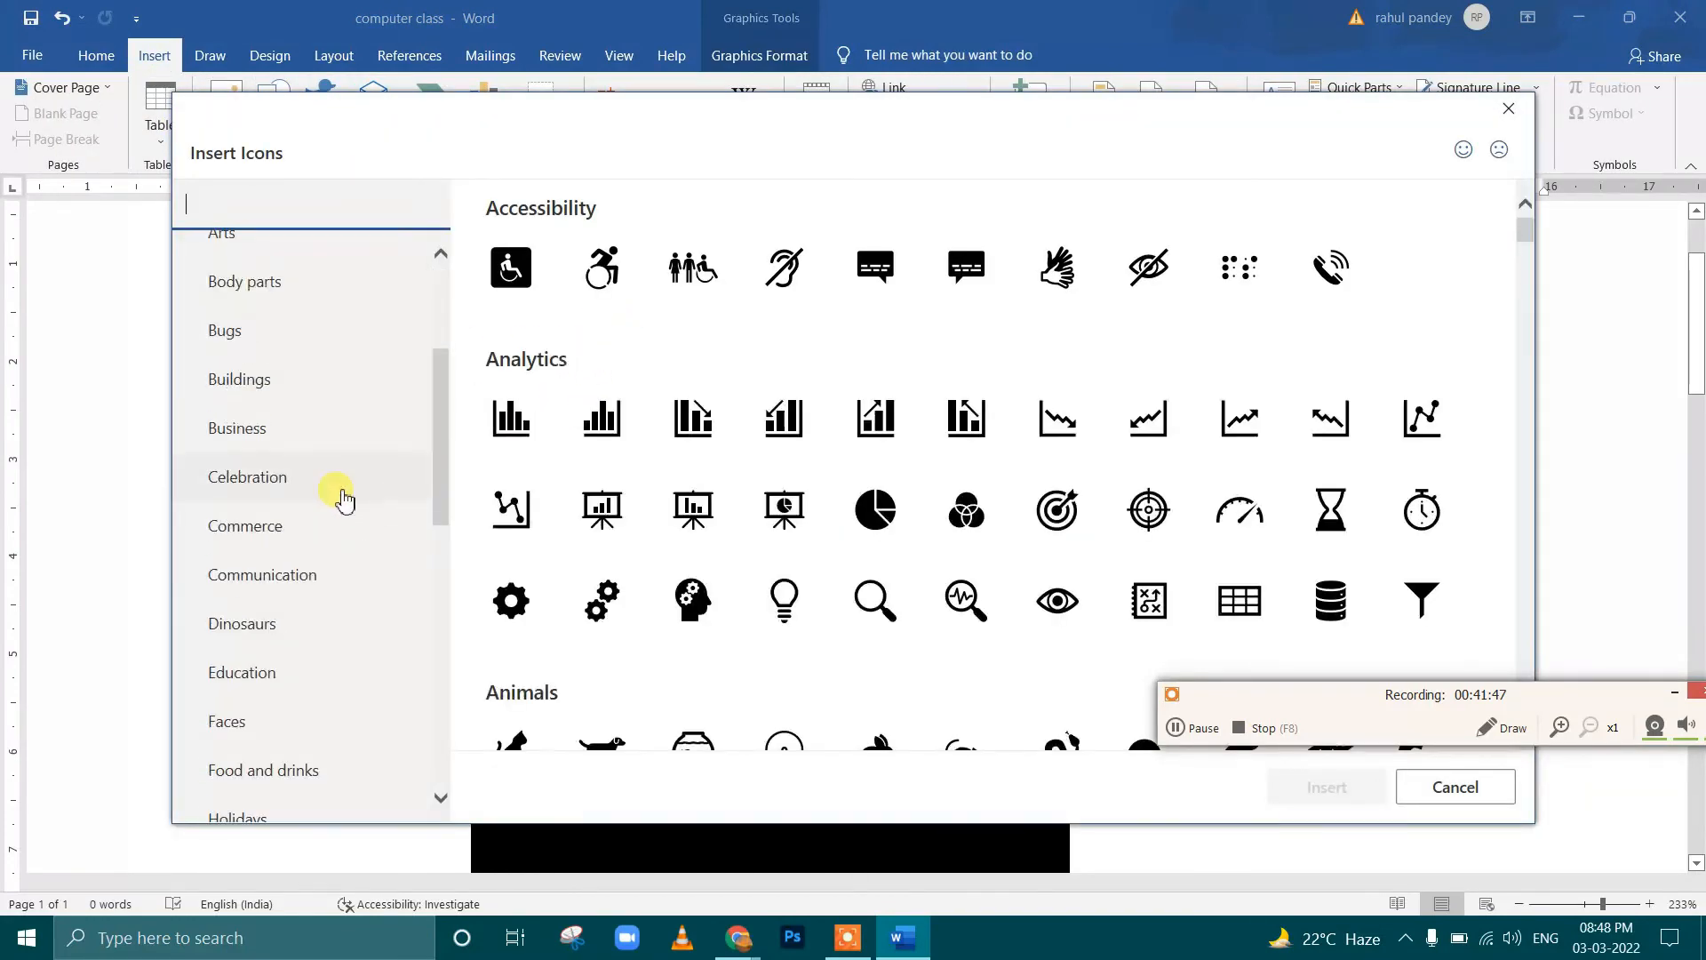
scroll(345, 501, "down", 6)
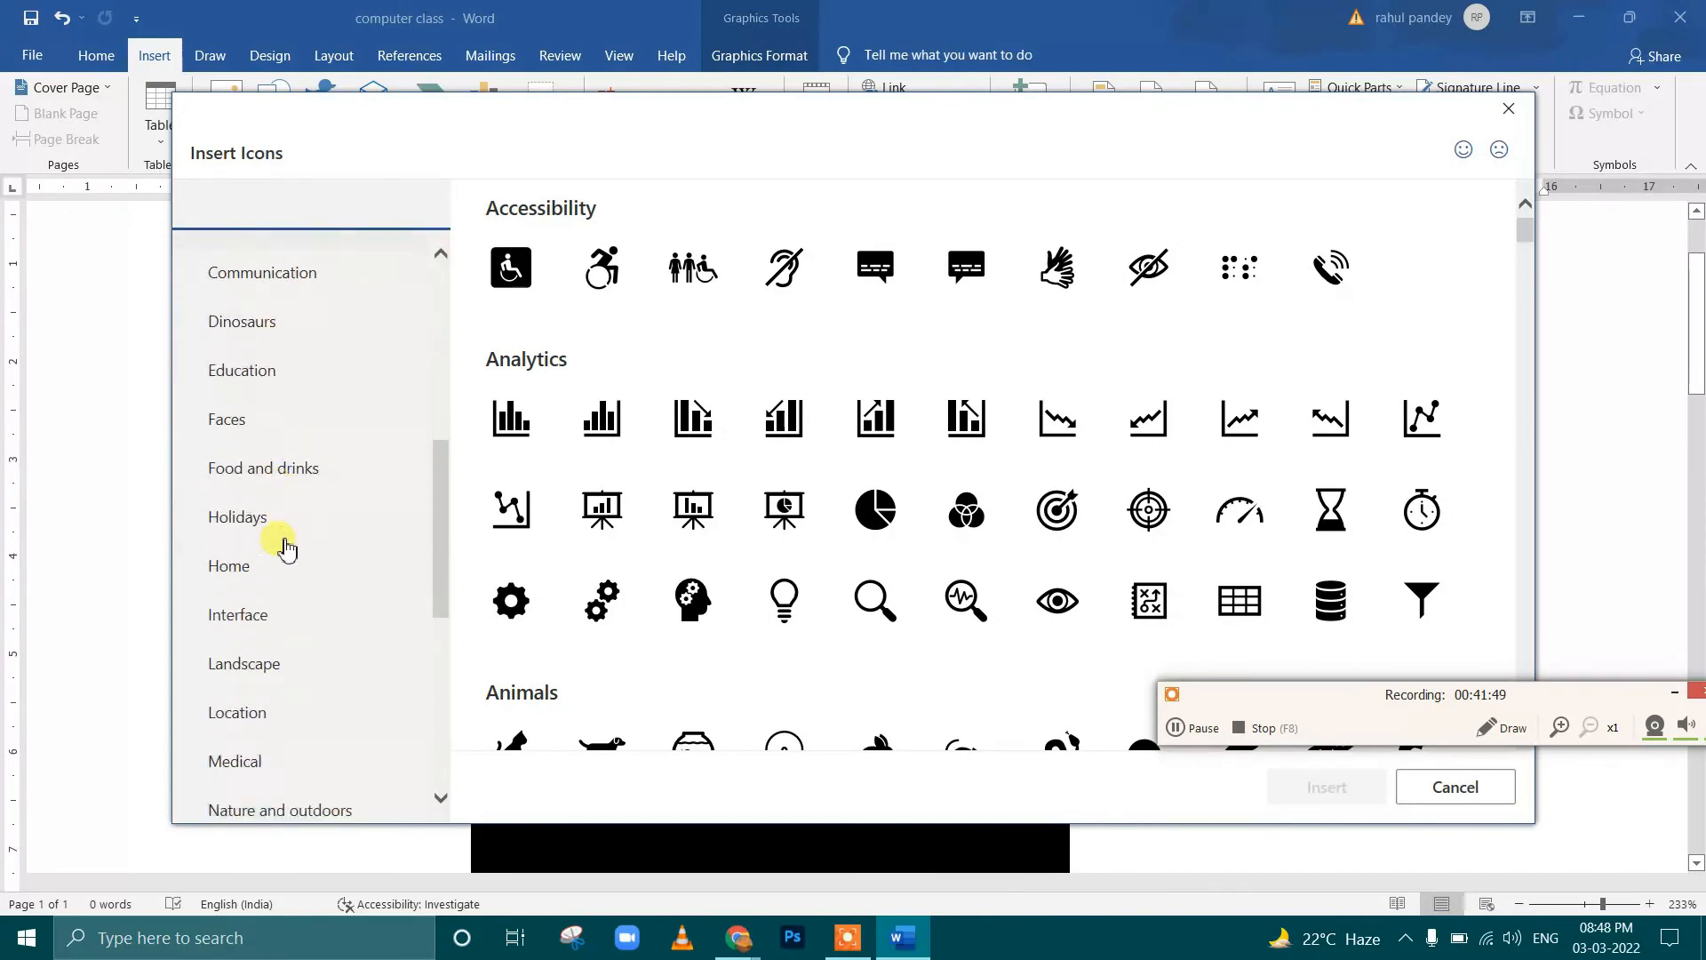
scroll(282, 557, "down", 3)
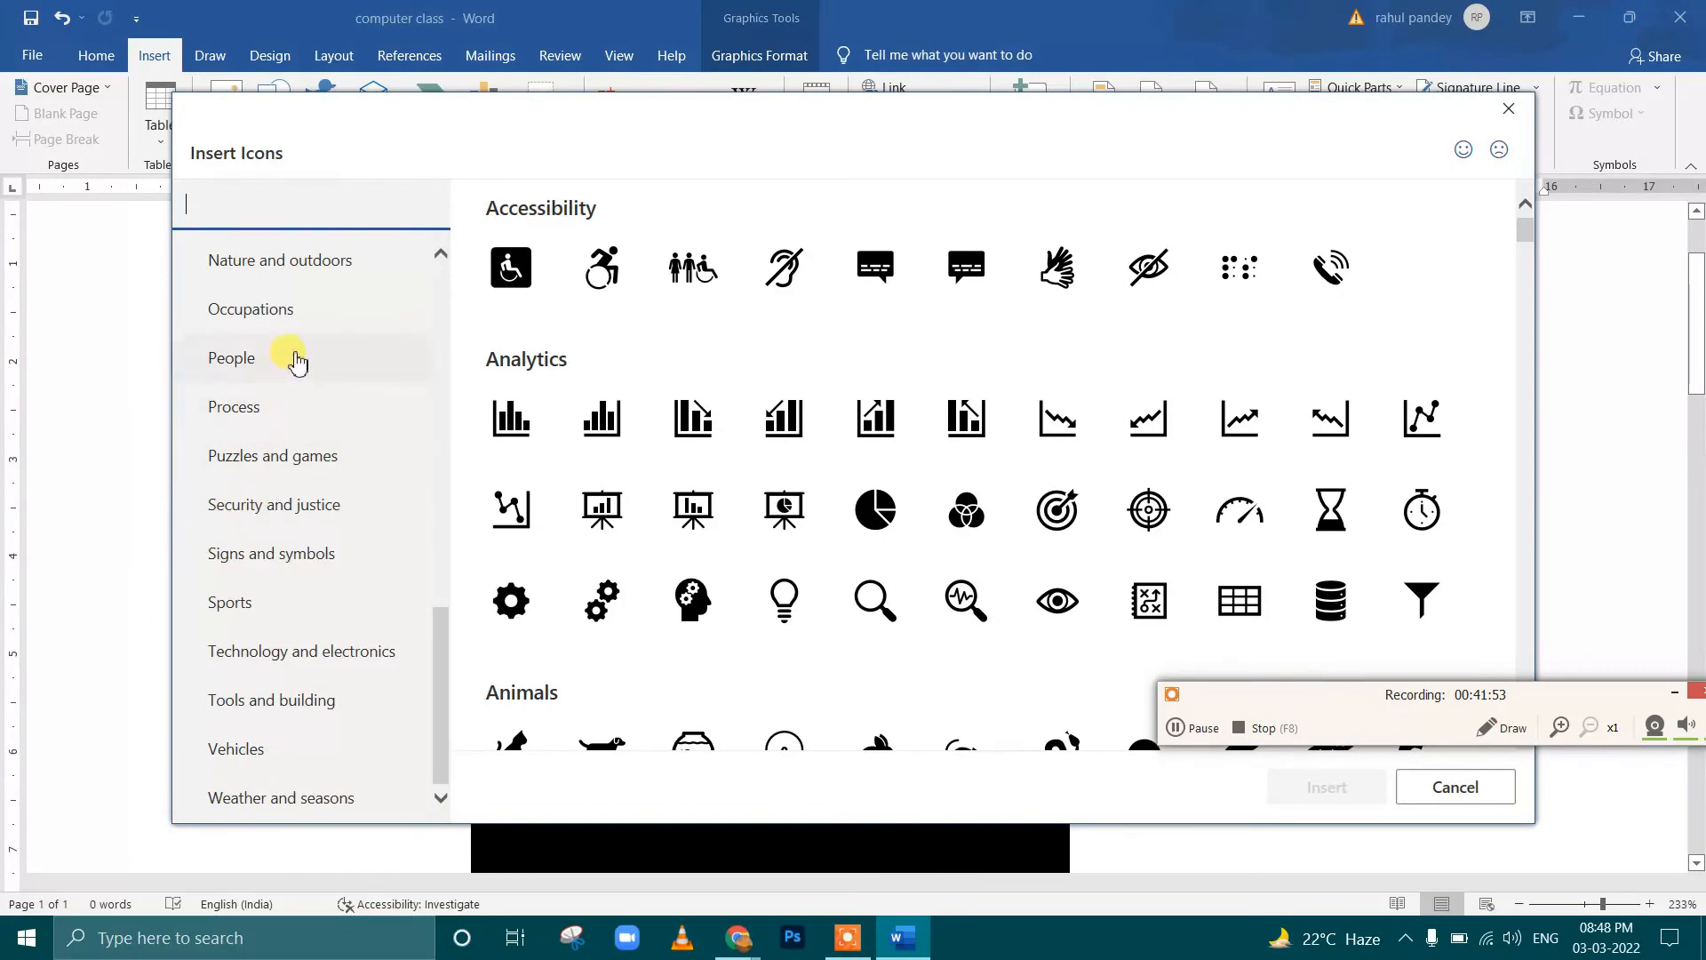
scroll(293, 627, "up", 5)
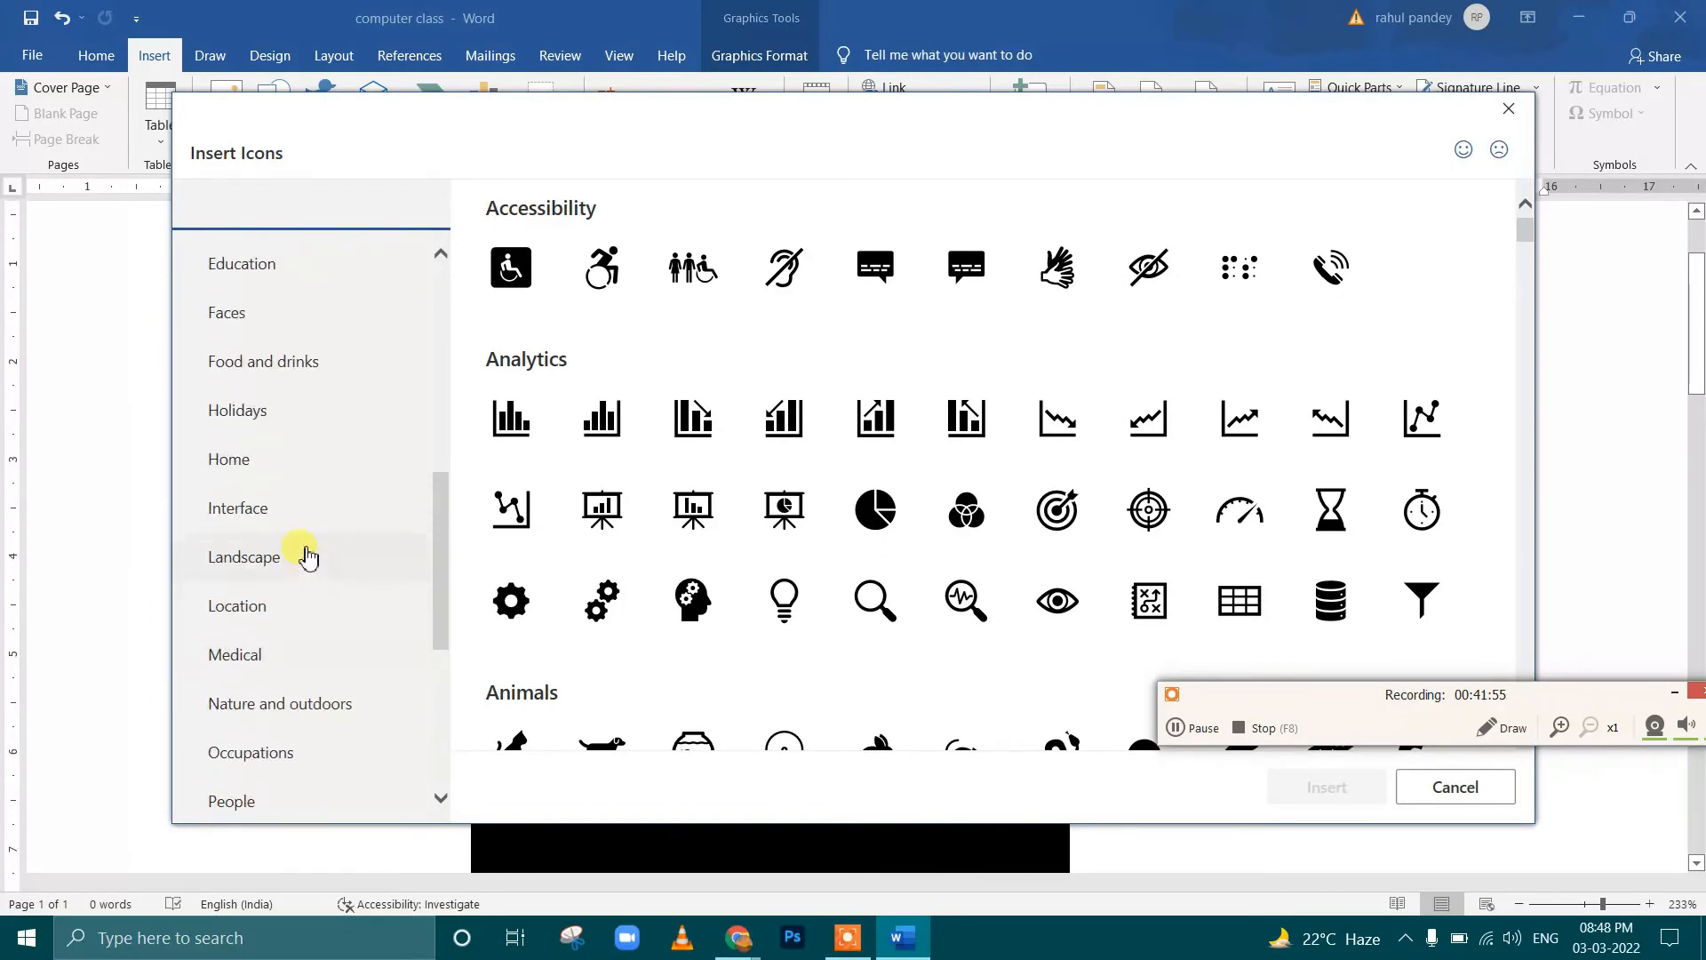
left_click(283, 514)
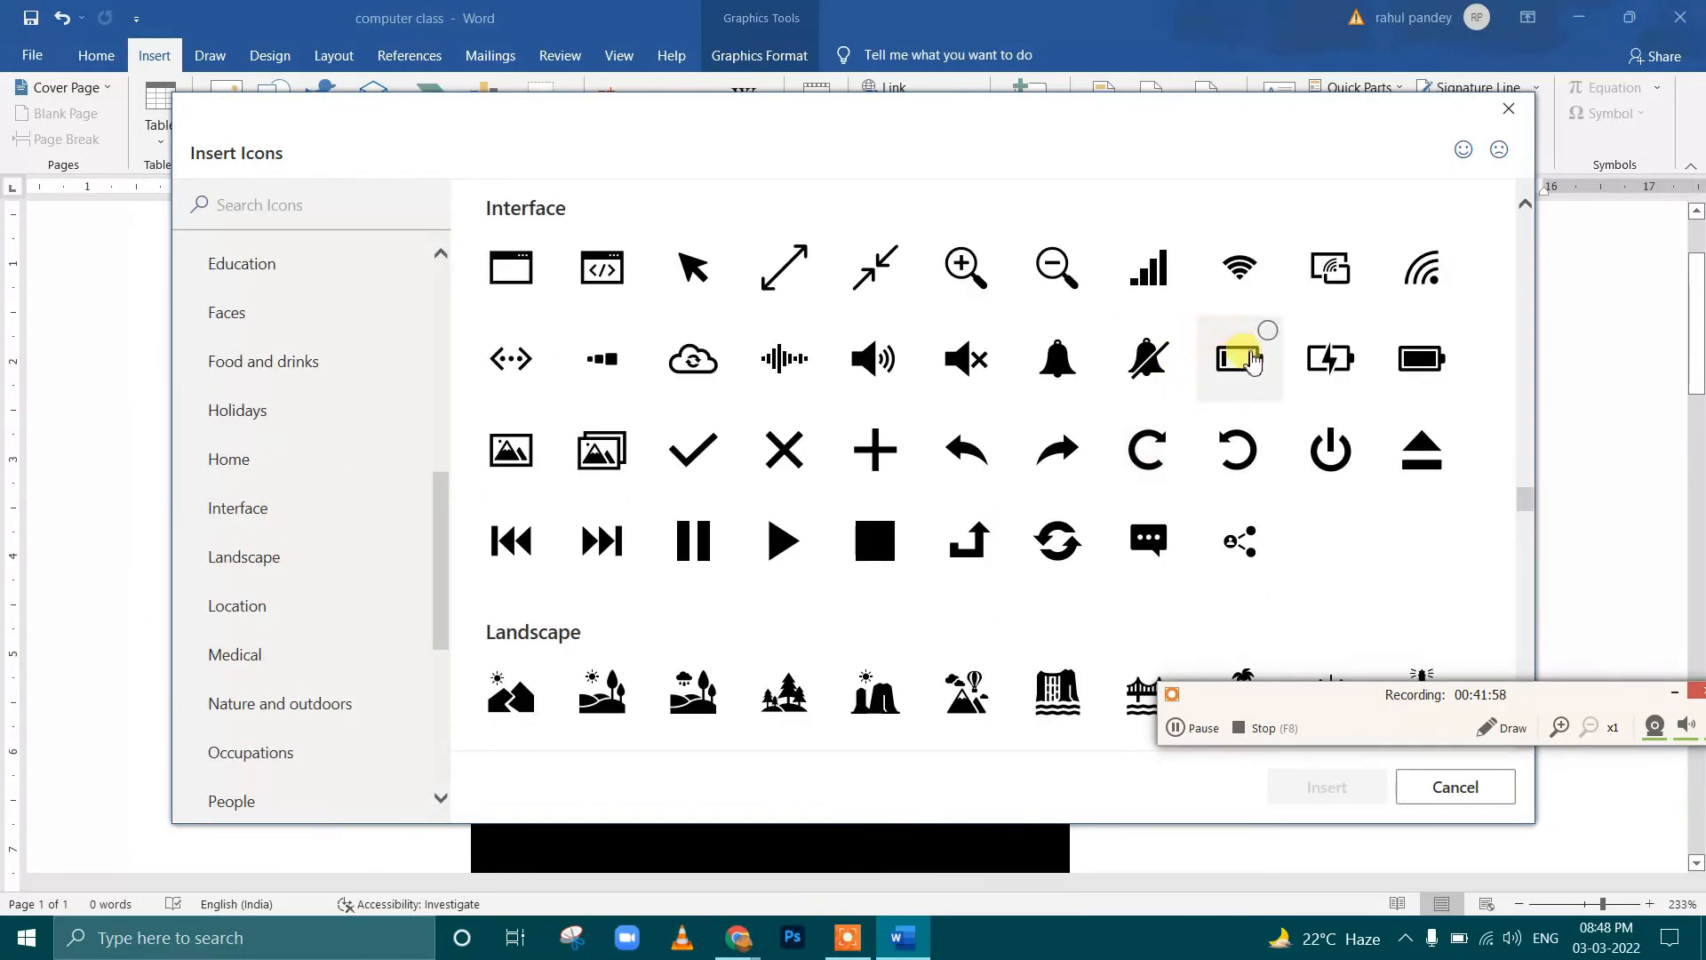
left_click(1248, 371)
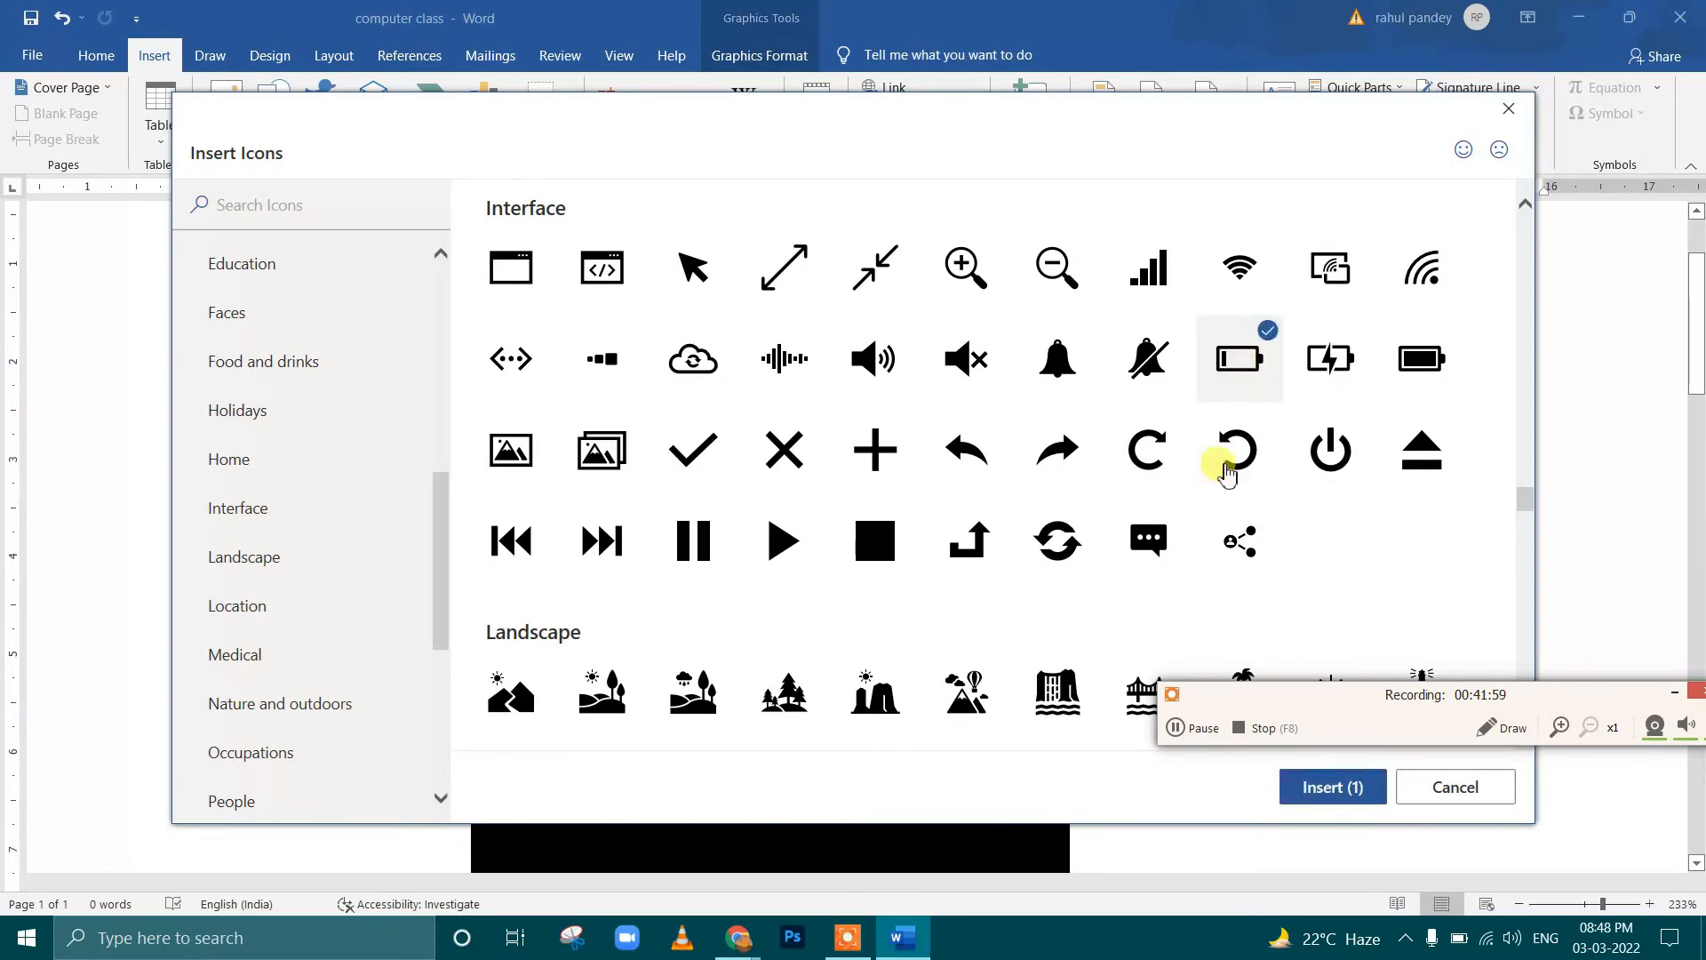
left_click(1310, 805)
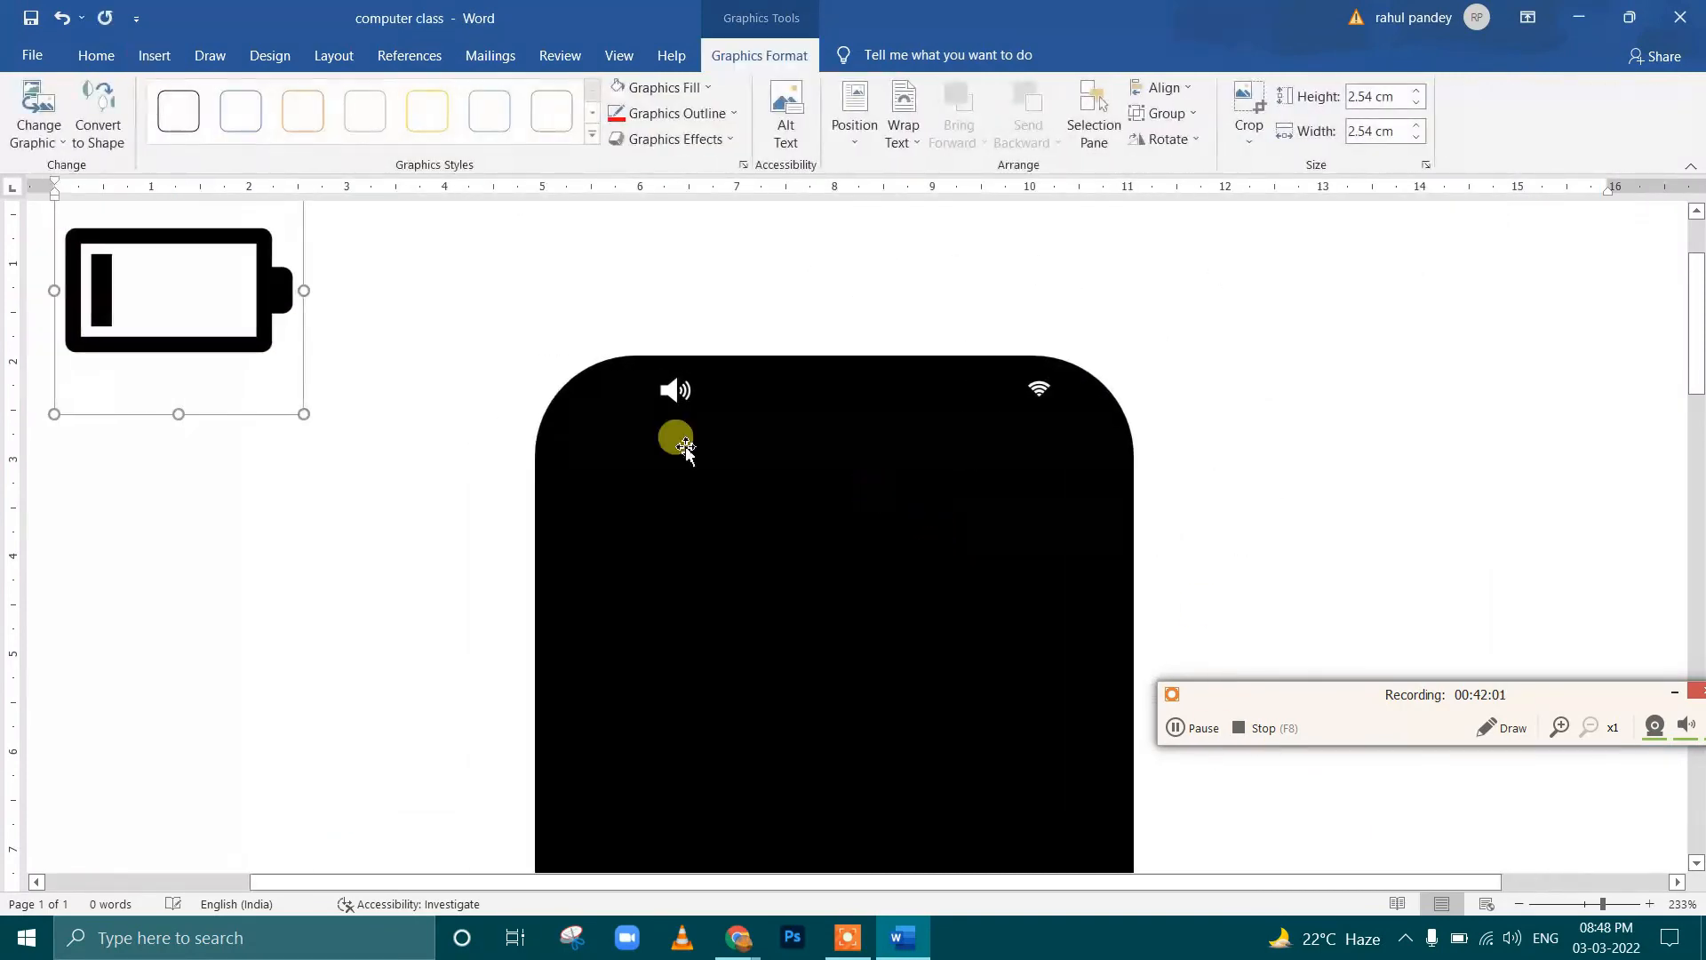
Shrink the low battery icon to about 0.46 cm square, fill it with white, and set its wrapping to In Front of Text
left_click_drag(302, 414, 904, 120)
left_click(696, 90)
left_click(625, 137)
left_click(904, 124)
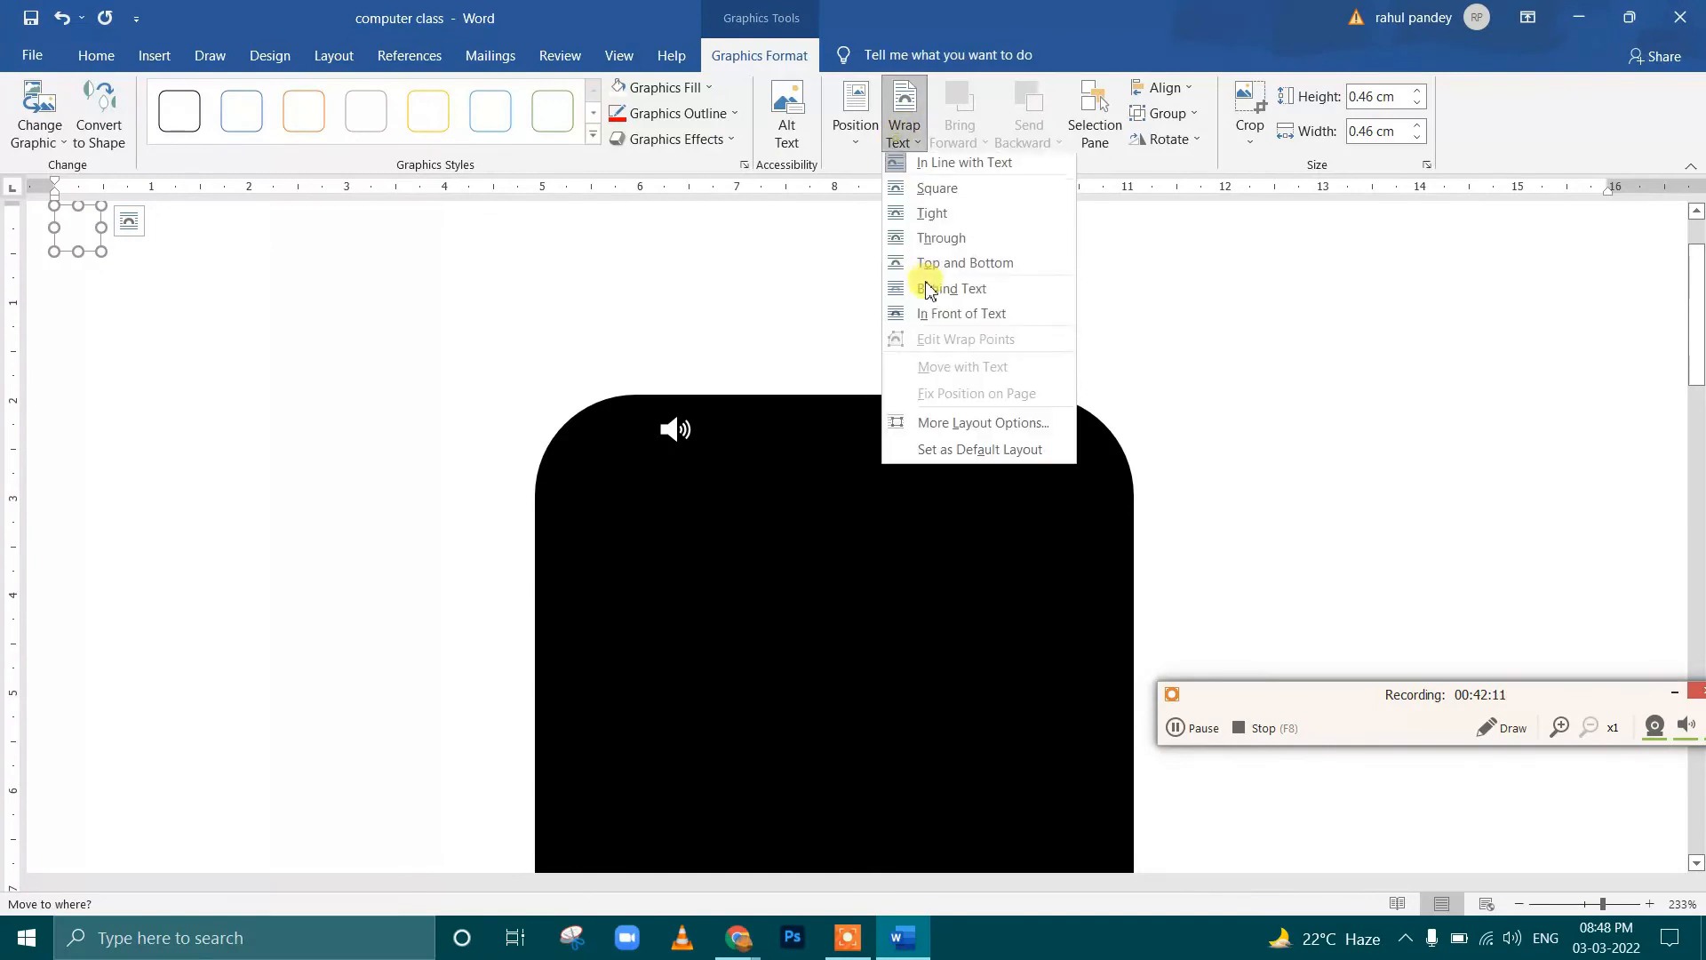
left_click(935, 320)
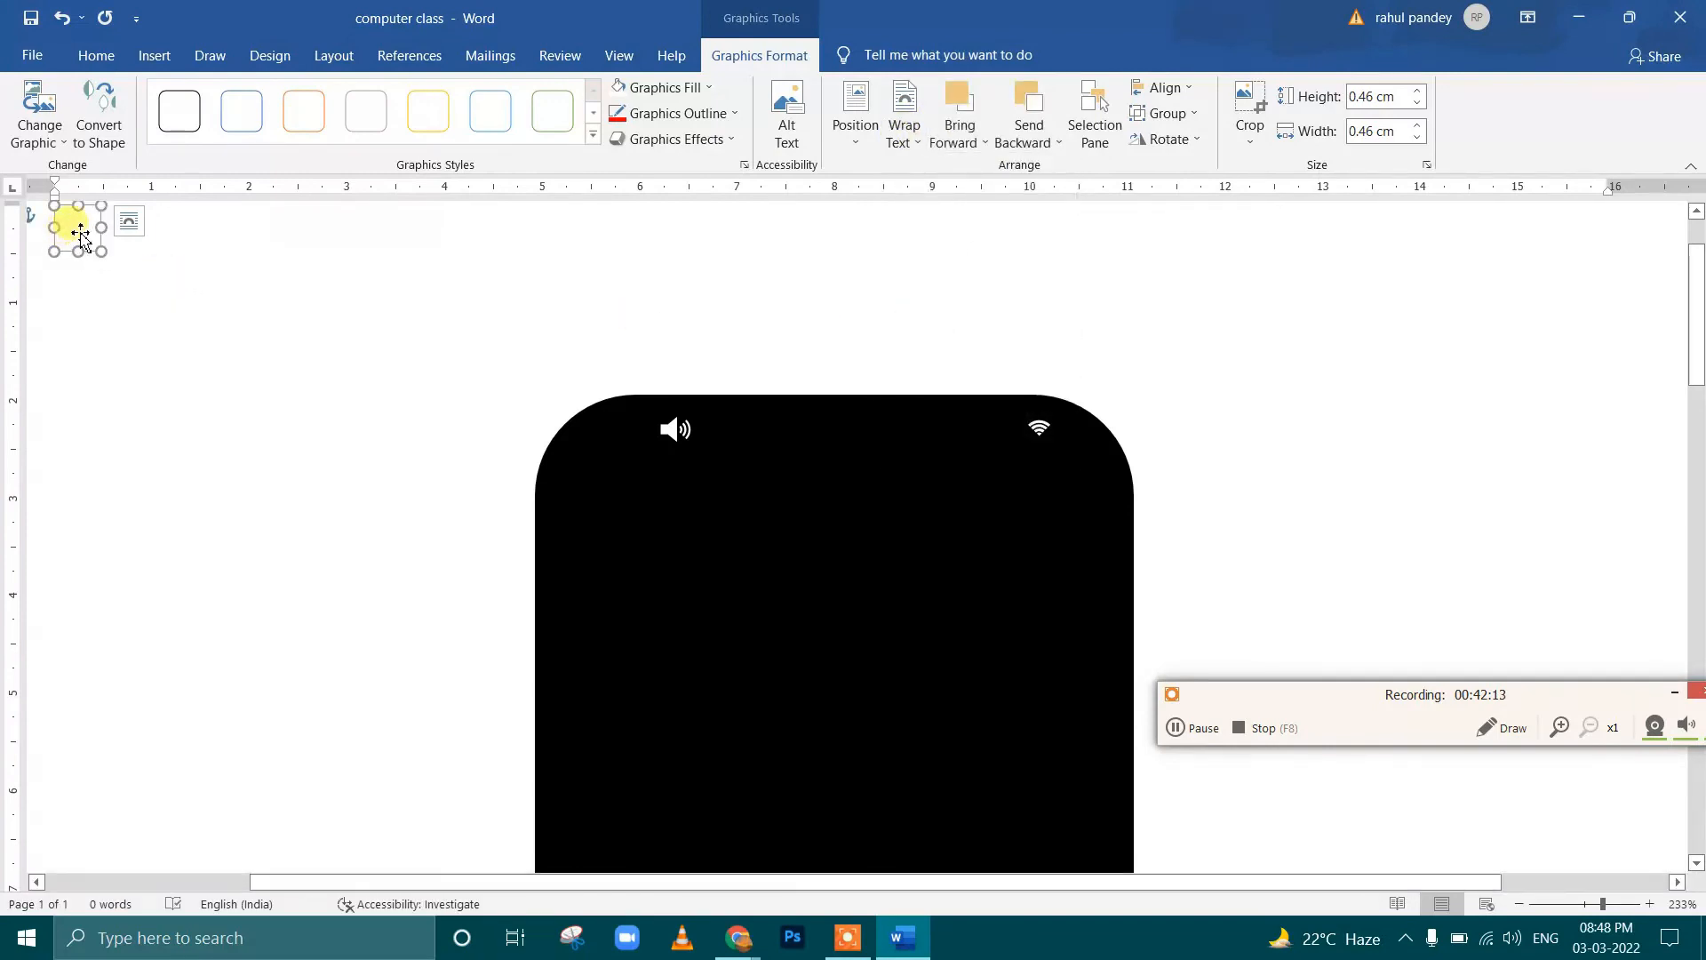
Place the battery icon just left of the Wi-Fi icon and shrink it to about 0.34 cm square
left_click_drag(80, 233, 999, 441)
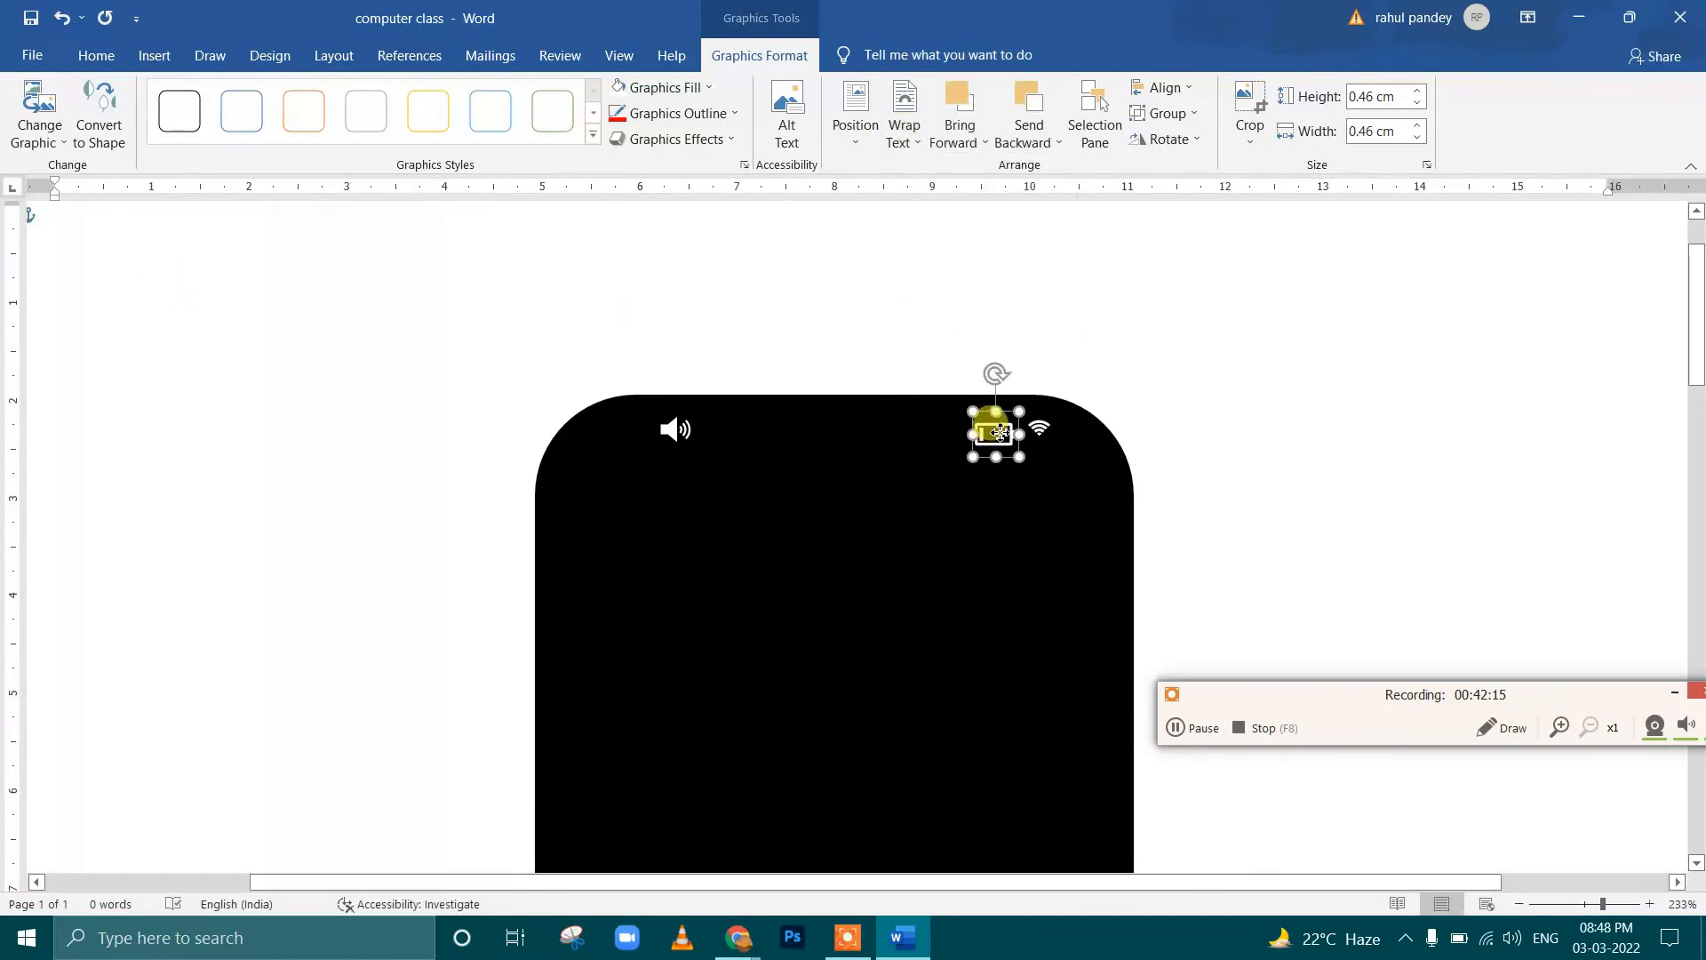
left_click(899, 461)
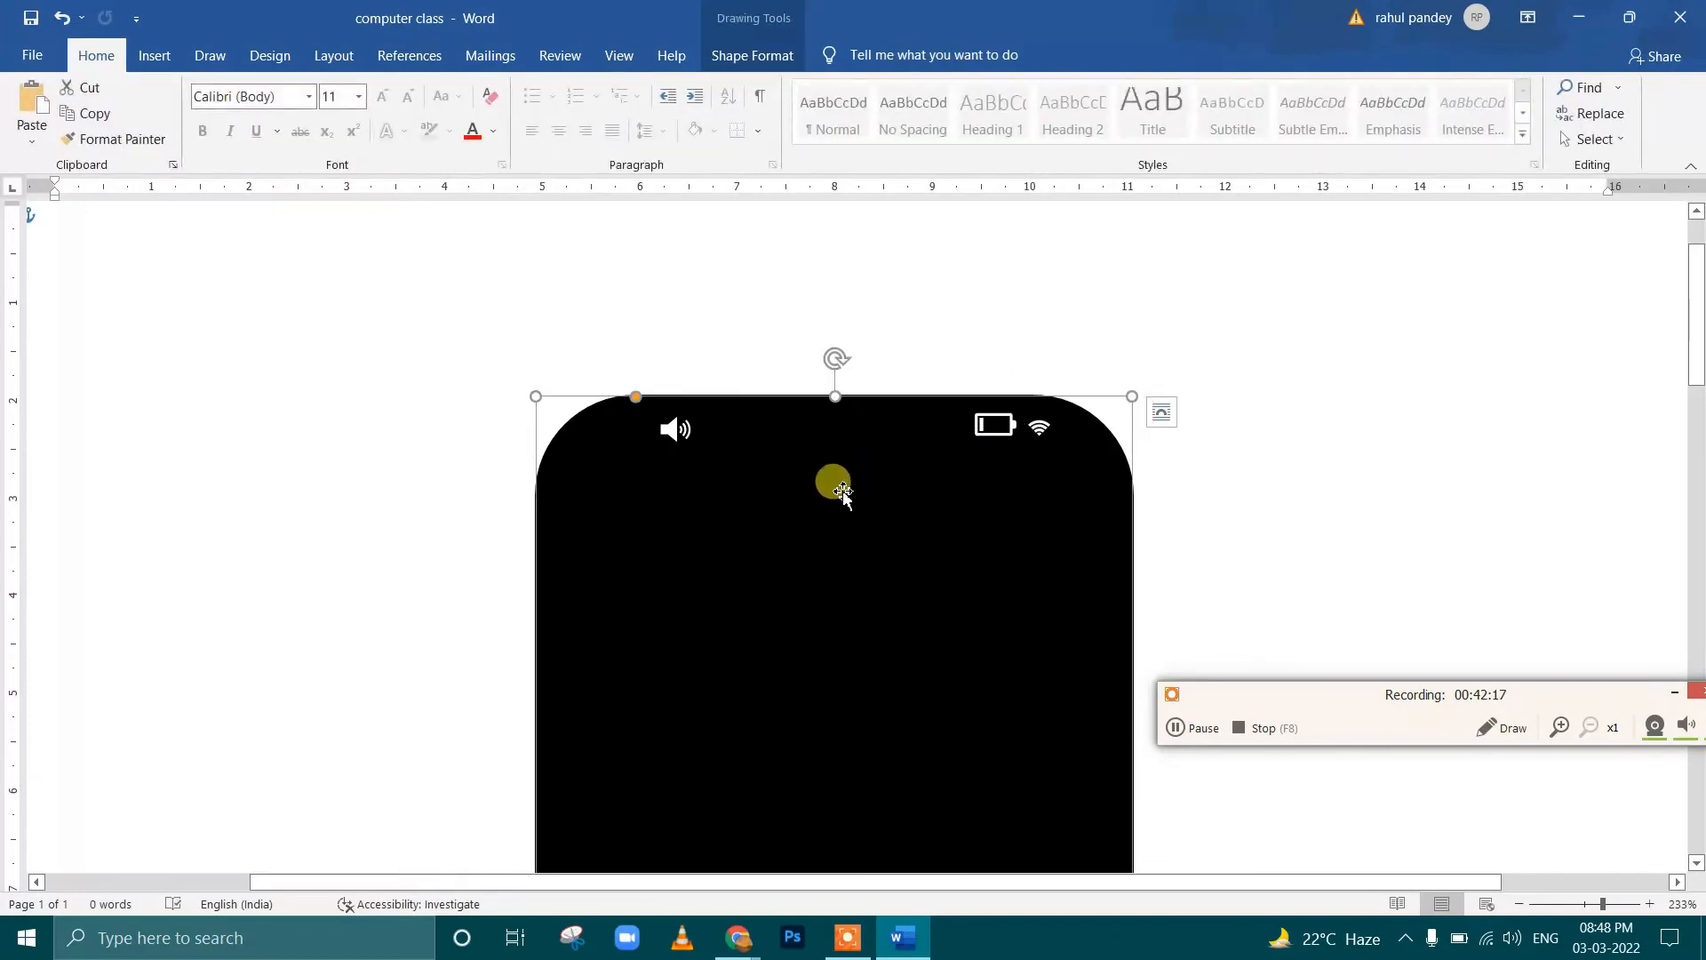
scroll(1002, 424, "up", 5, "ctrl")
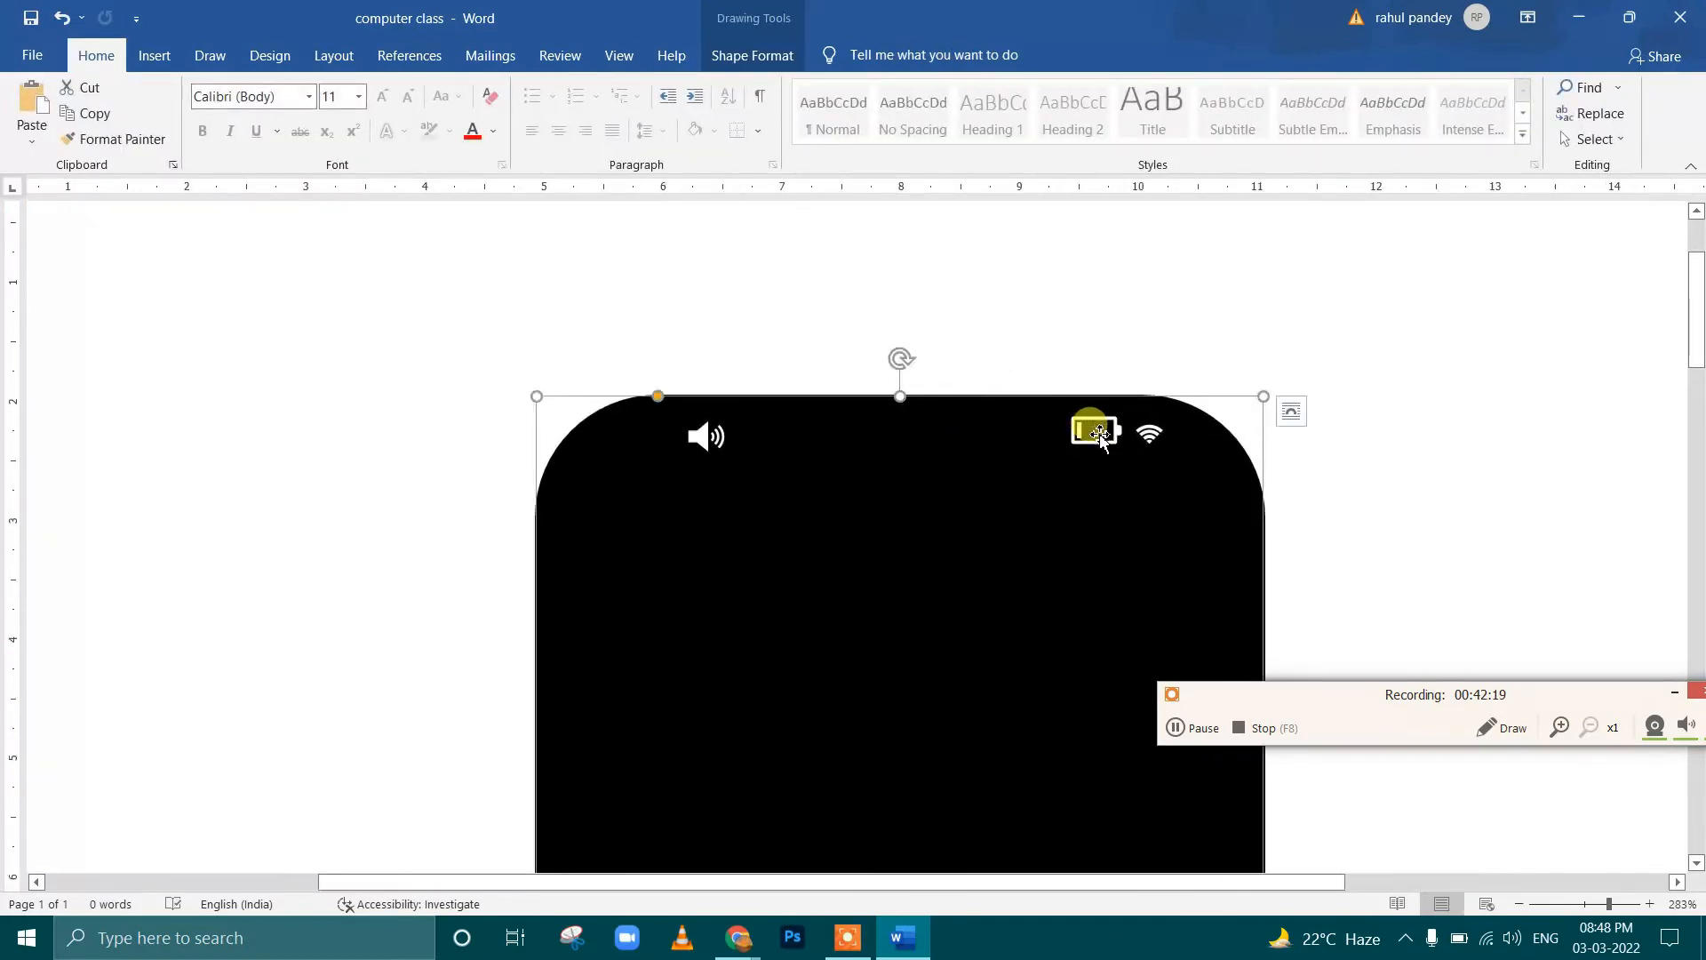
left_click(1100, 436)
mouse_move(1100, 436)
left_mouse_down()
mouse_move(1123, 451)
mouse_move(1104, 436)
left_mouse_up()
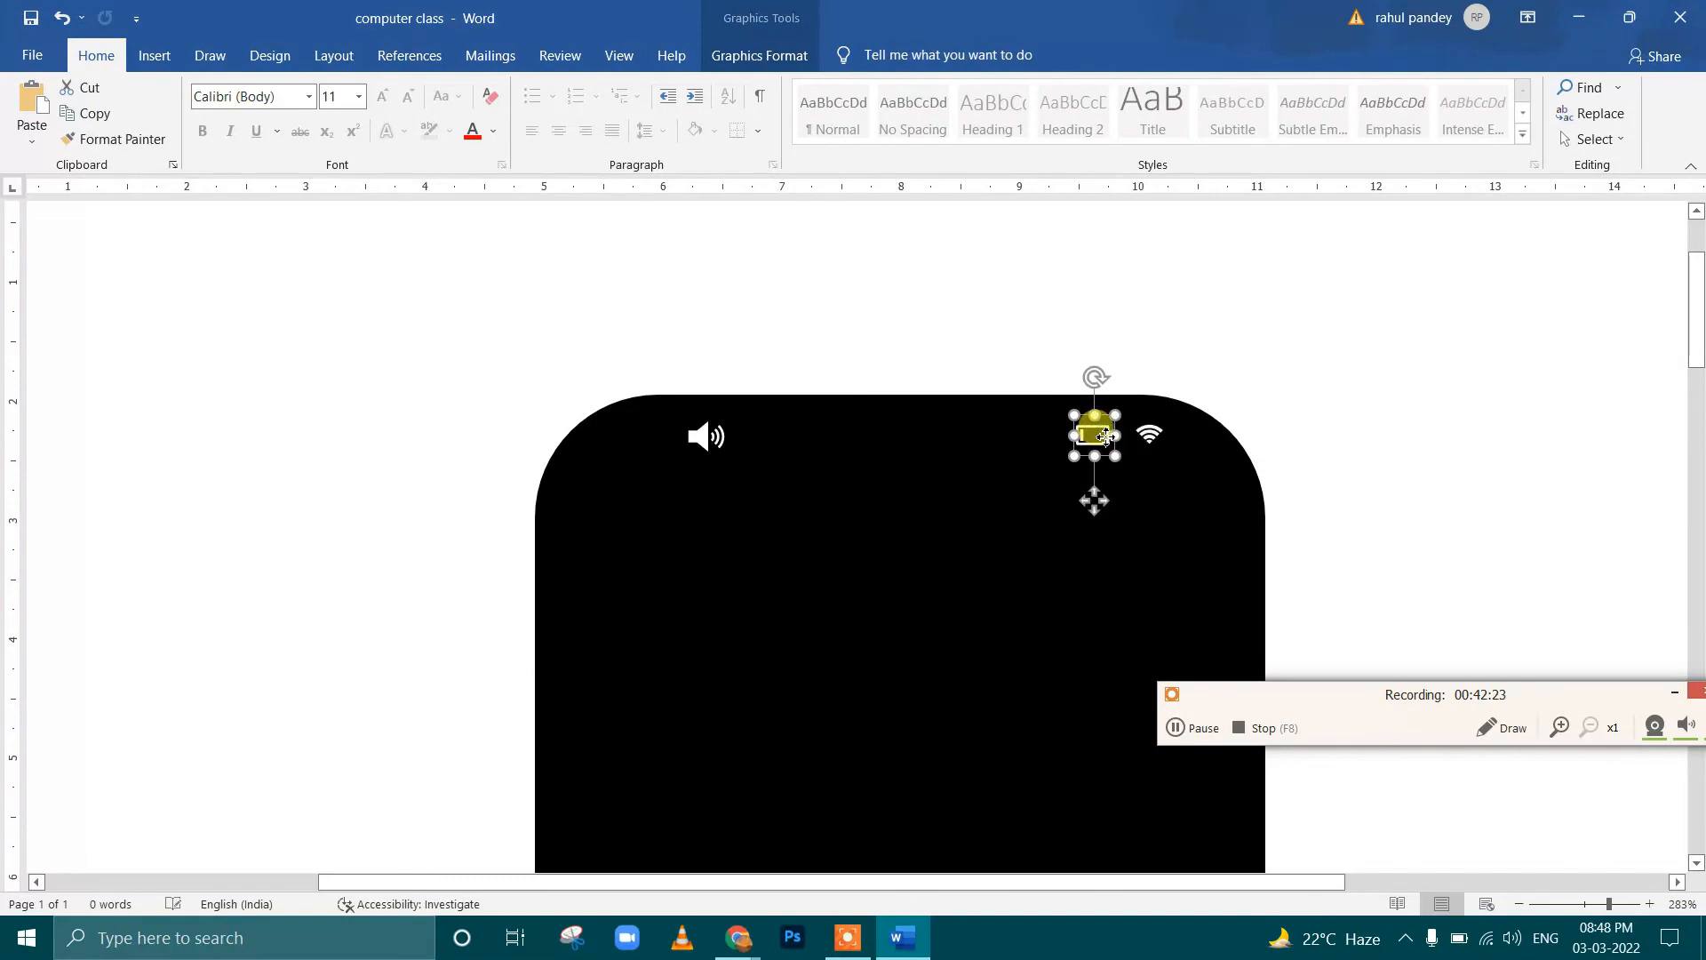
Duplicate the black rounded rectangle and shrink the copy to about 12.23 by 5.68 cm, placed inside the original
left_click(916, 551)
scroll(919, 555, "down", 2, "ctrl")
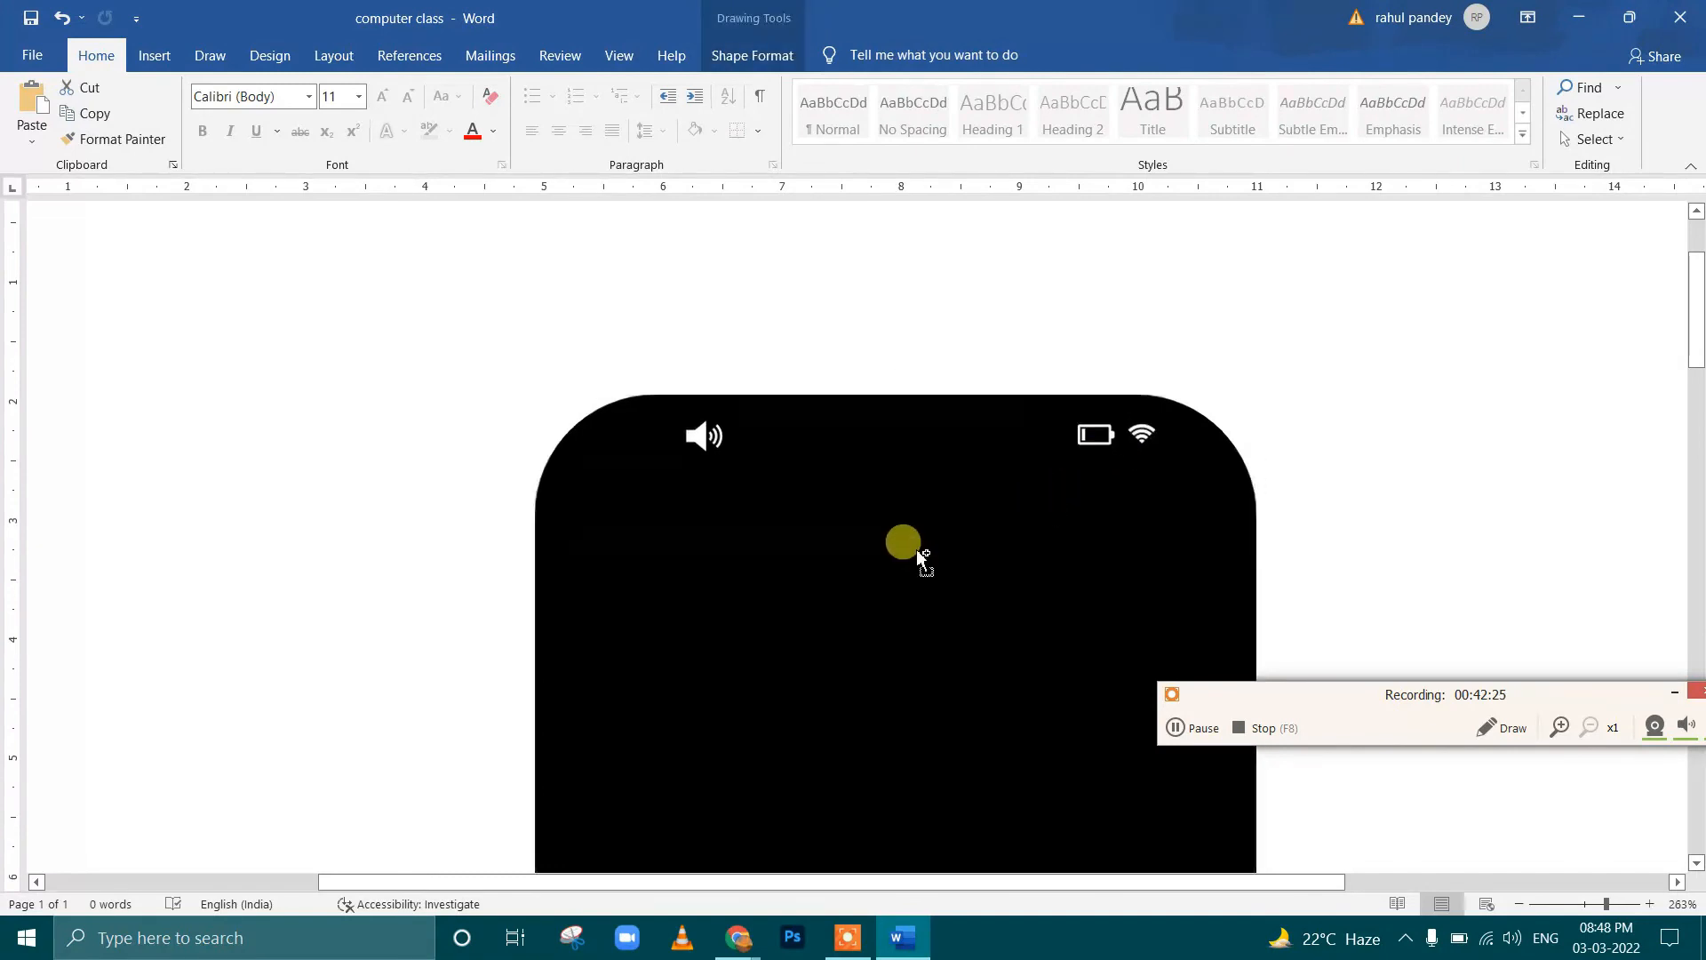
scroll(915, 547, "down", 15, "ctrl")
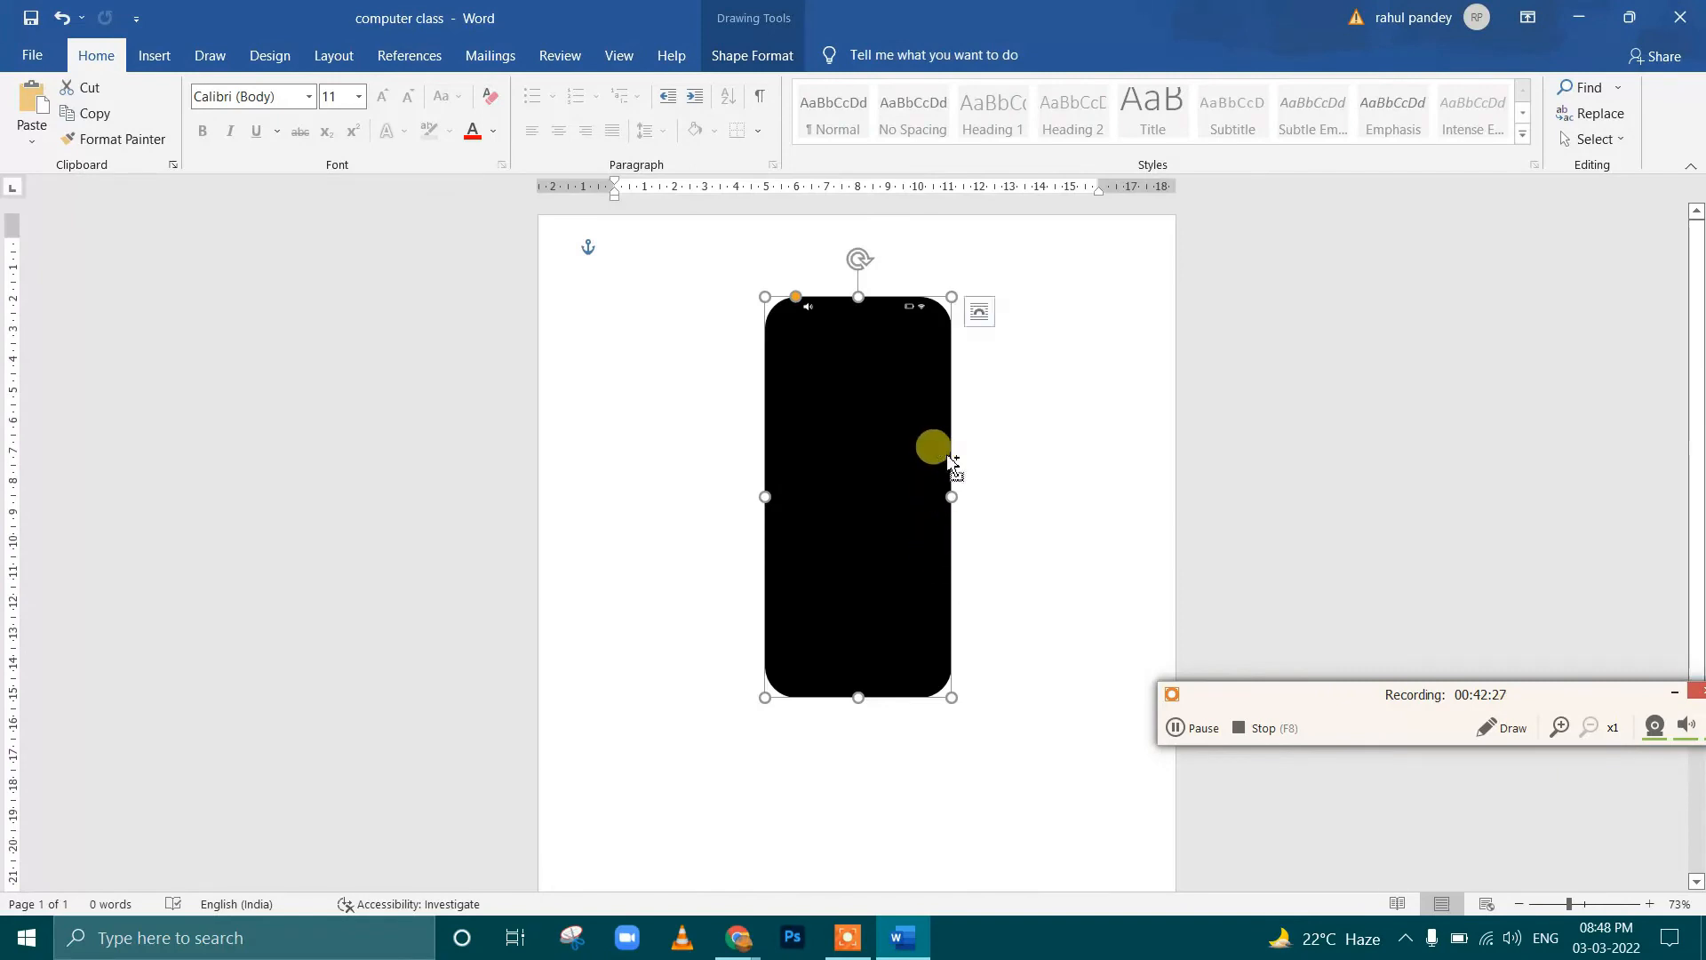
scroll(948, 458, "up", 5, "ctrl")
scroll(735, 407, "down", 2)
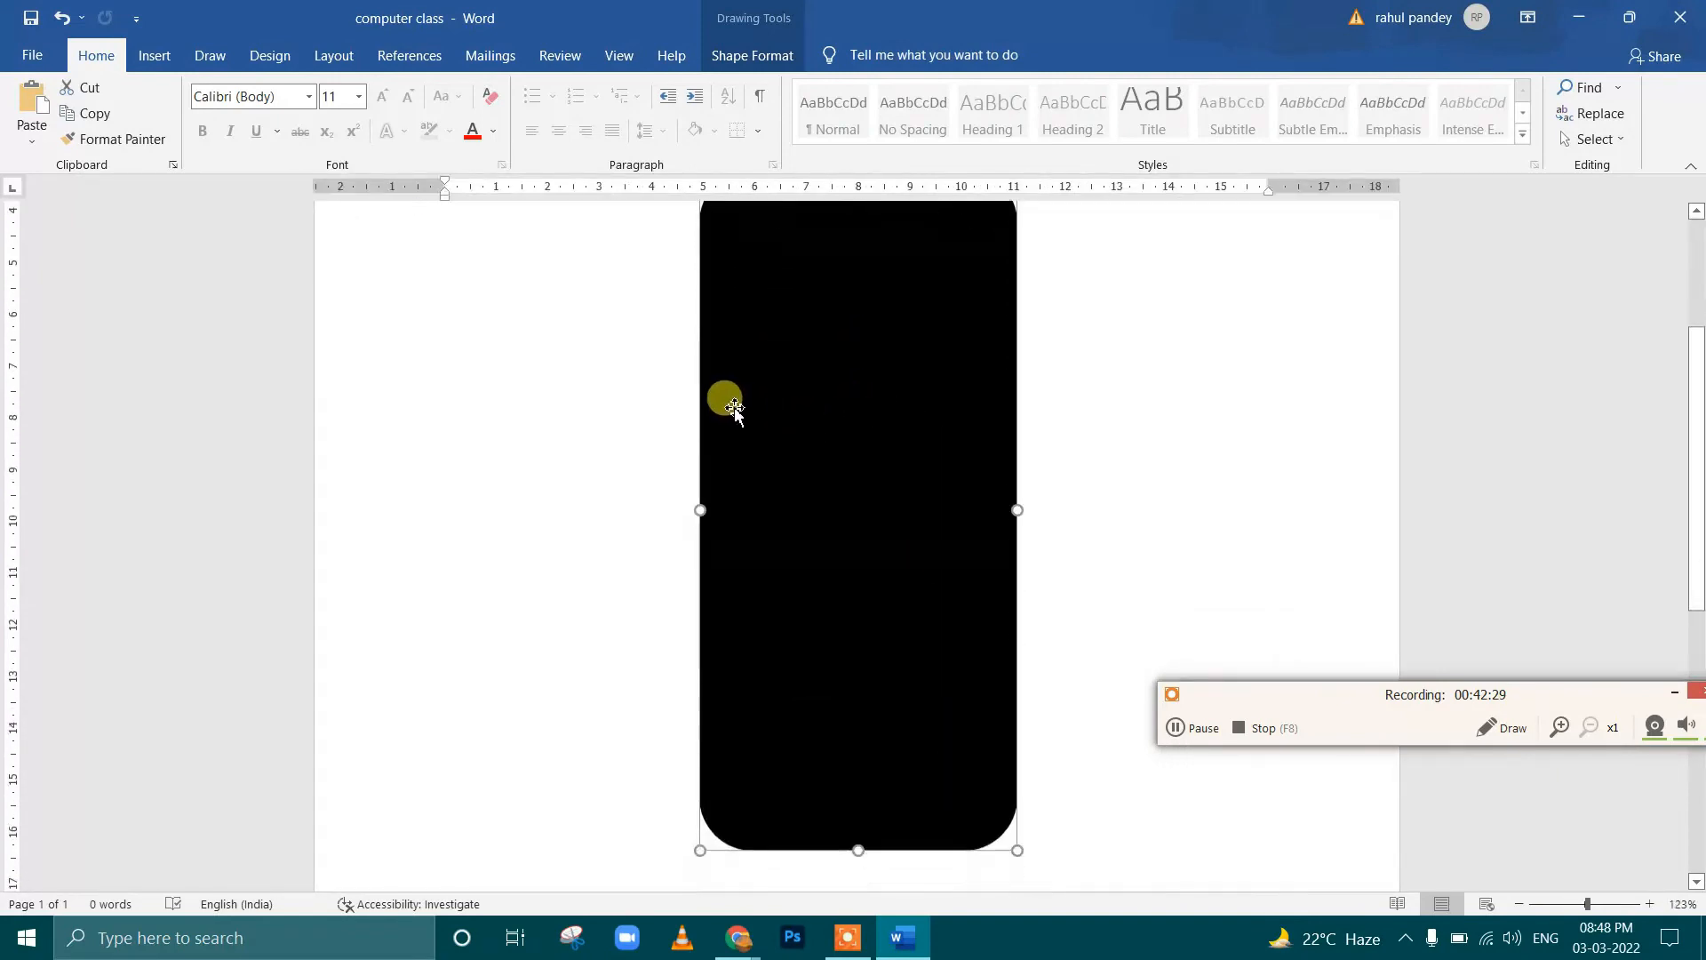
scroll(839, 449, "up", 3)
scroll(839, 458, "down", 1, "ctrl")
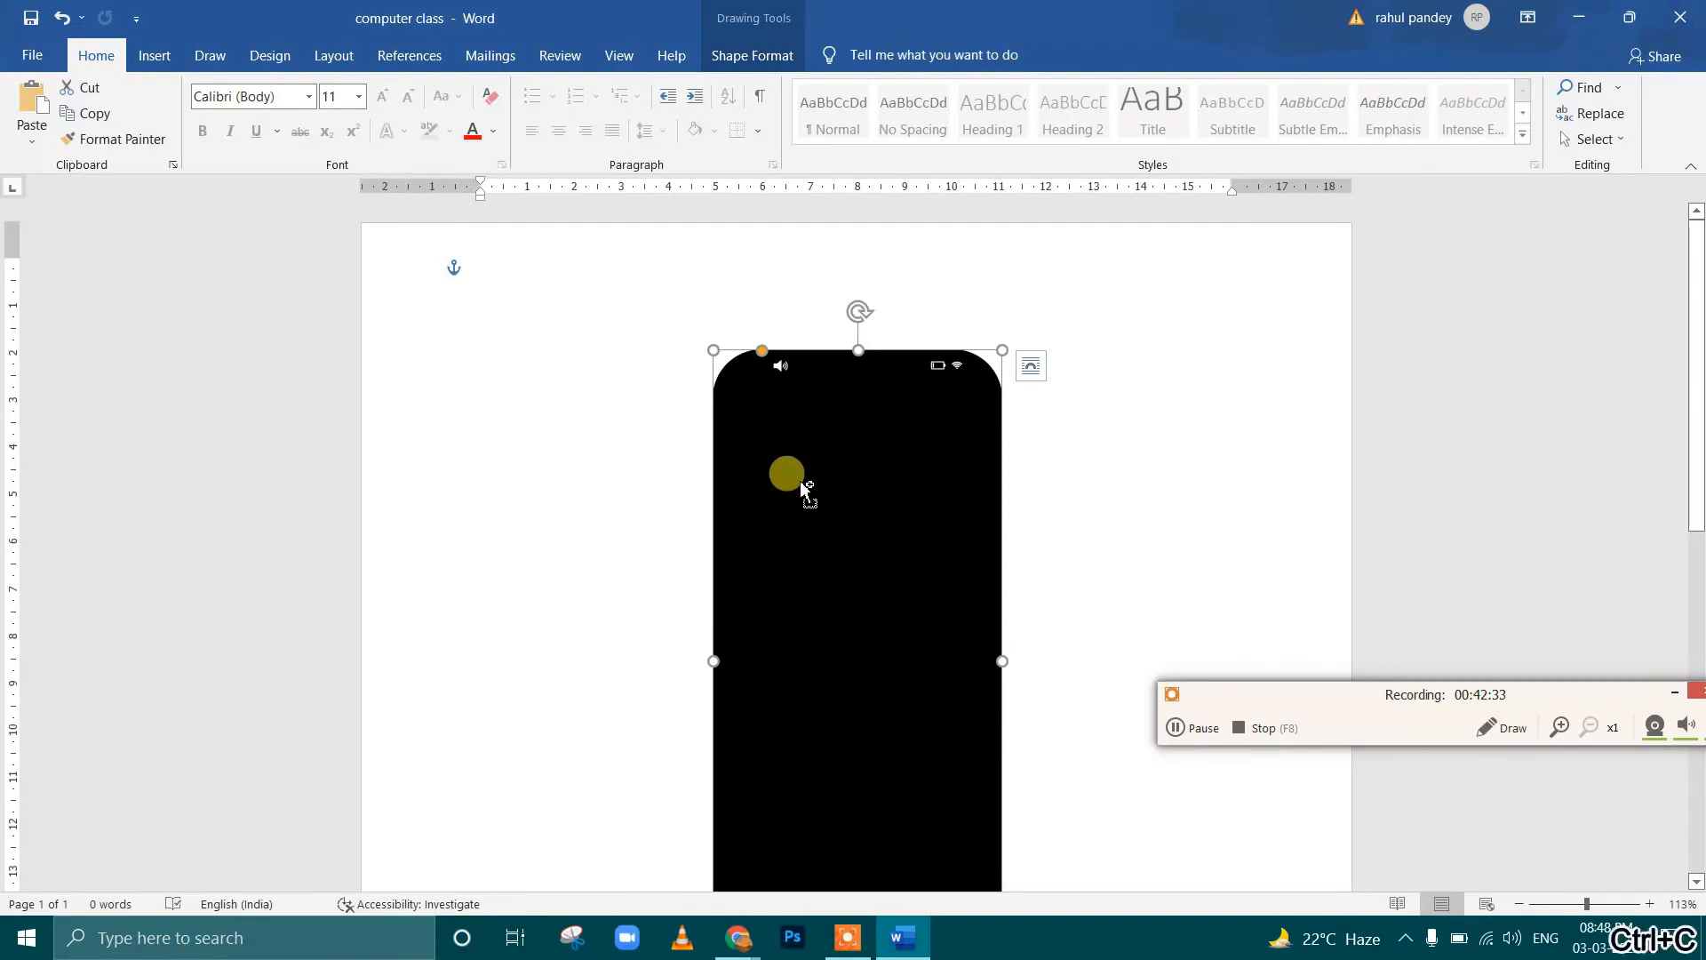
key("ctrl+v")
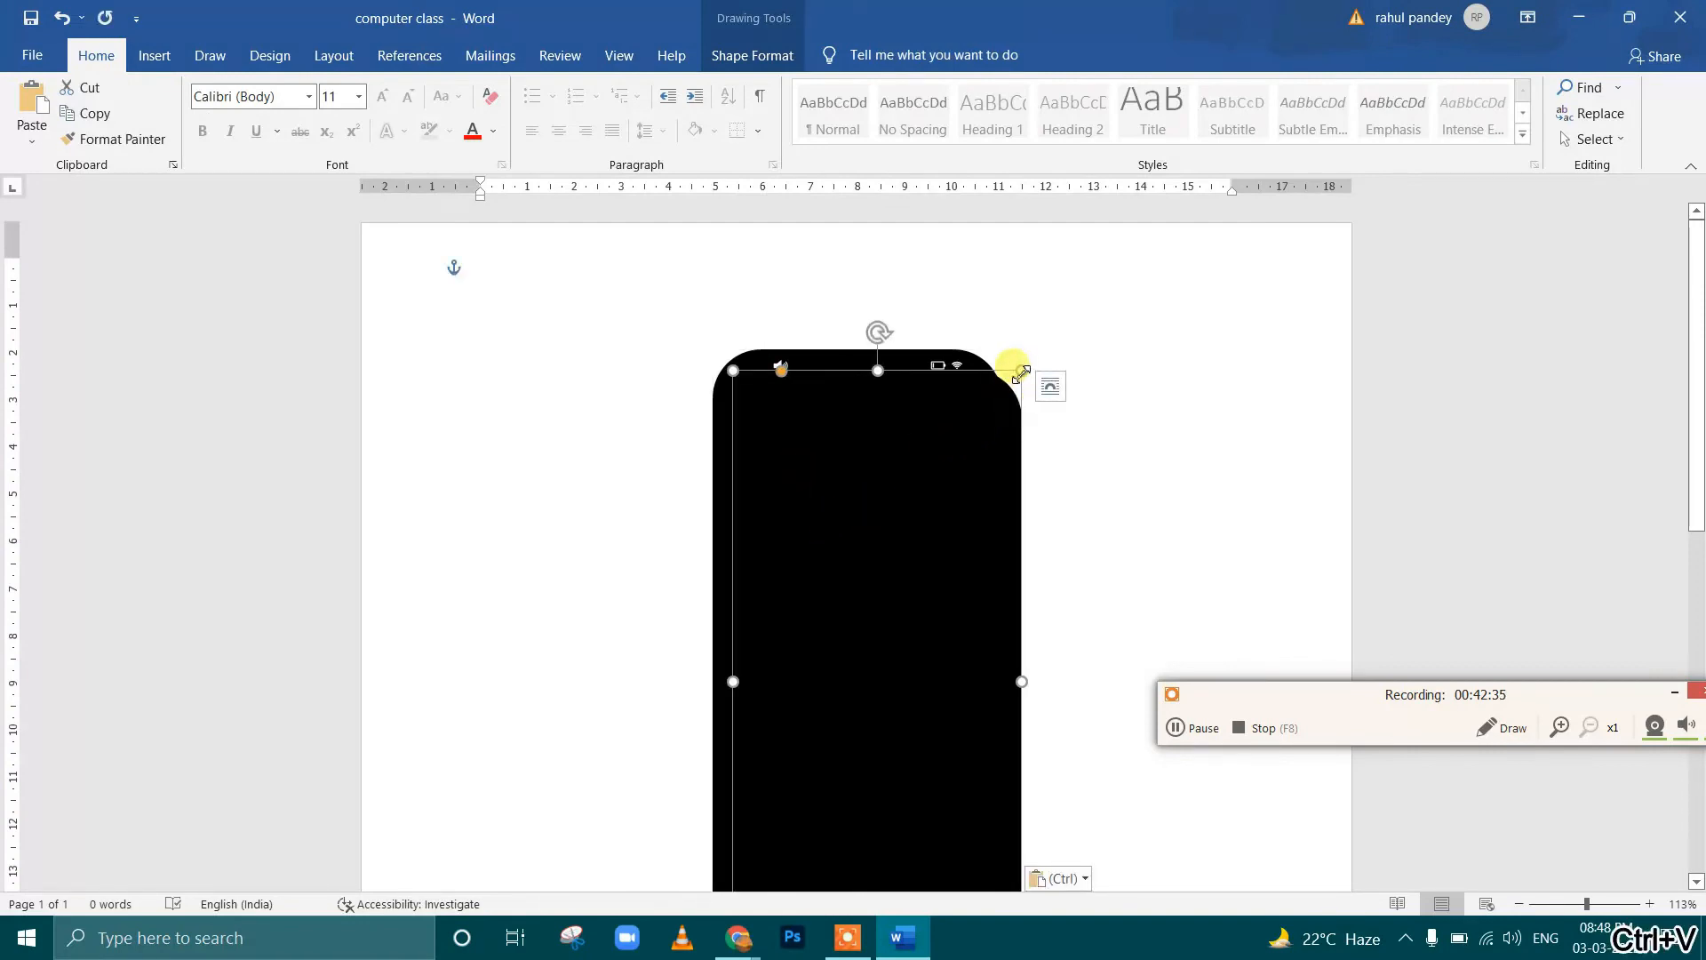
left_click_drag(1022, 371, 1003, 413)
left_click_drag(862, 547, 831, 457)
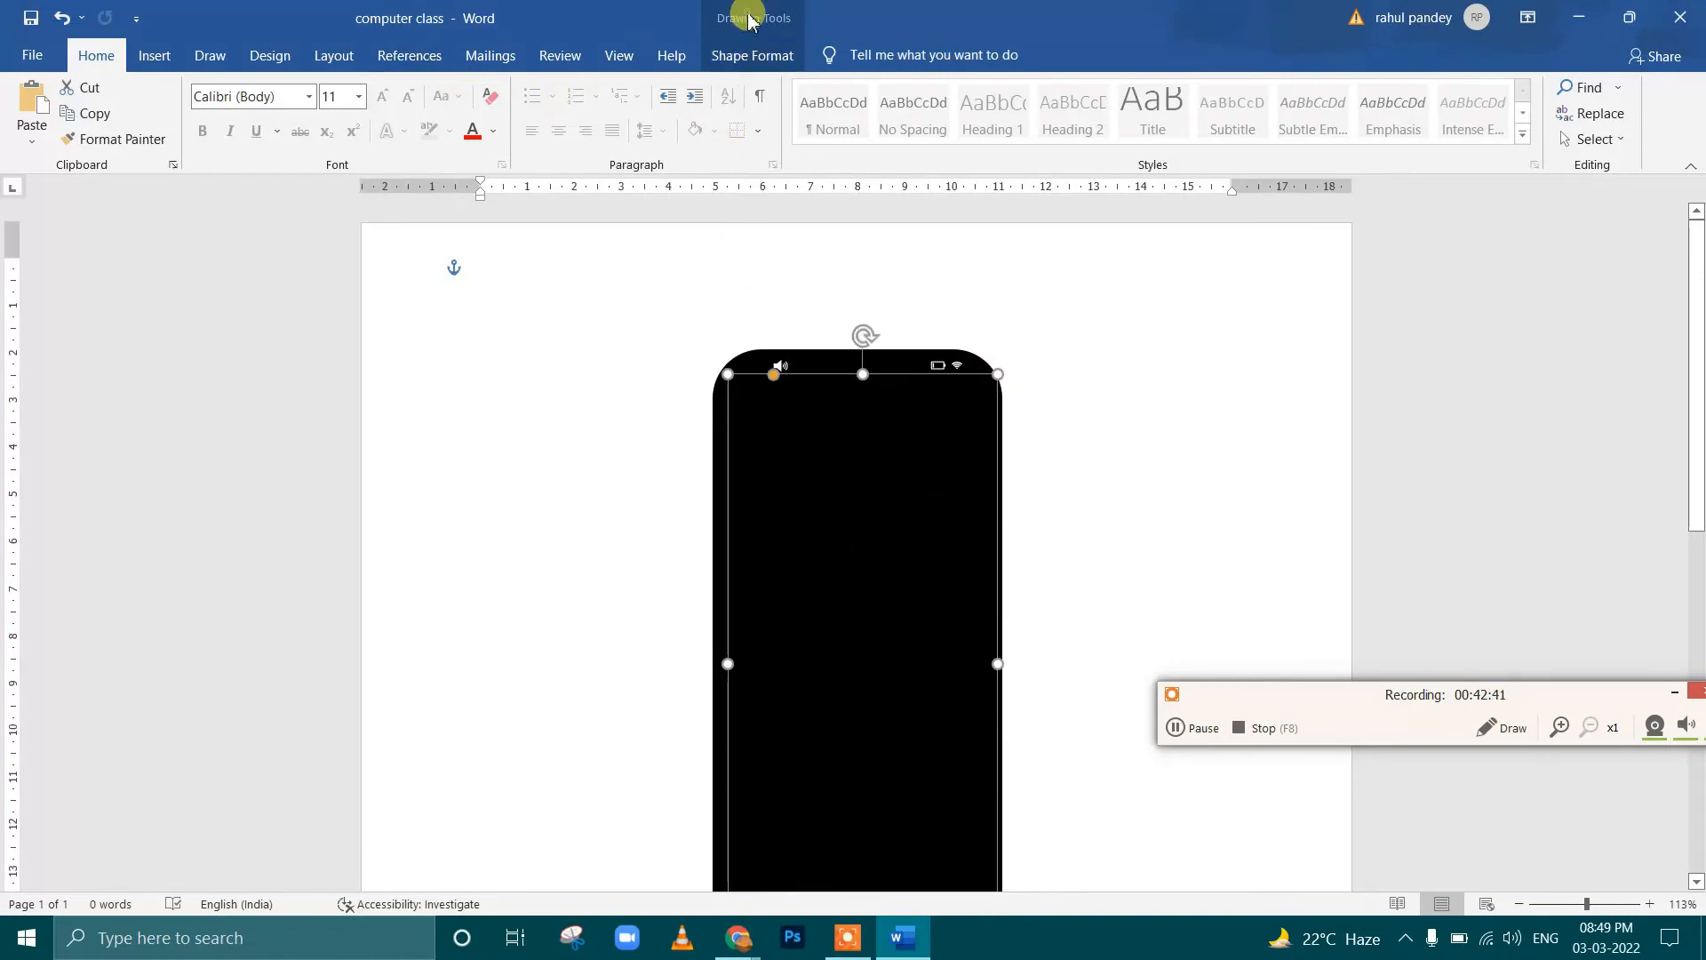
Fill the inner rounded rectangle with gray and move it up close to the black shape's top edge
left_click(752, 55)
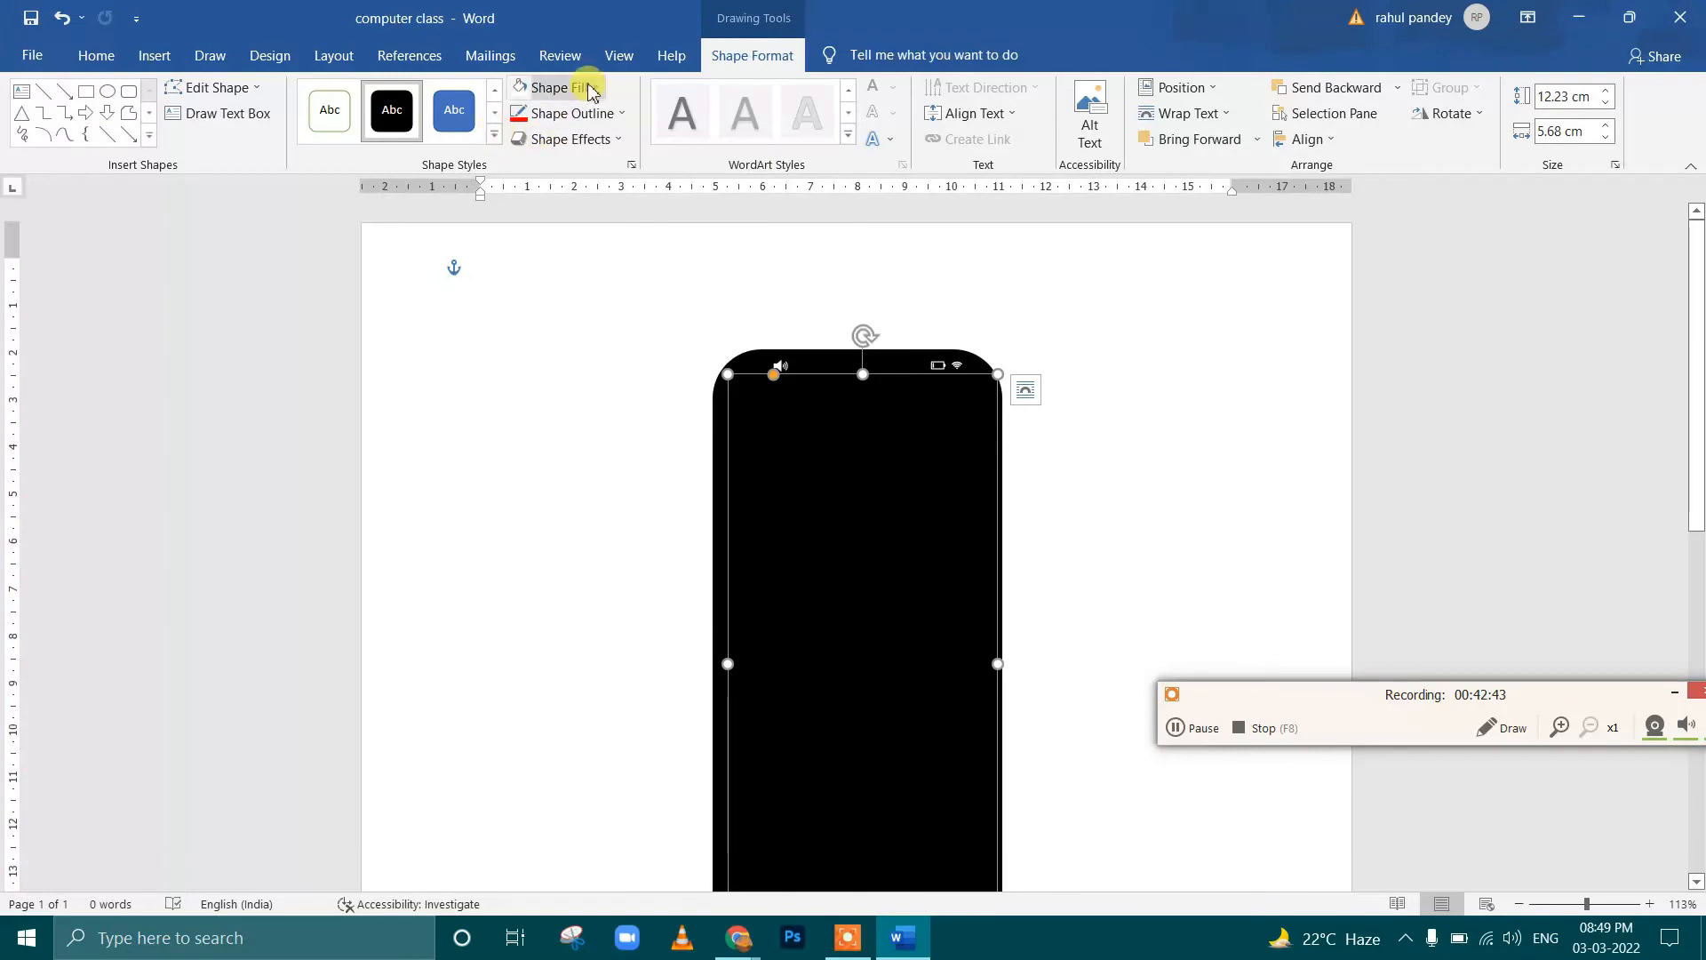
left_click(560, 88)
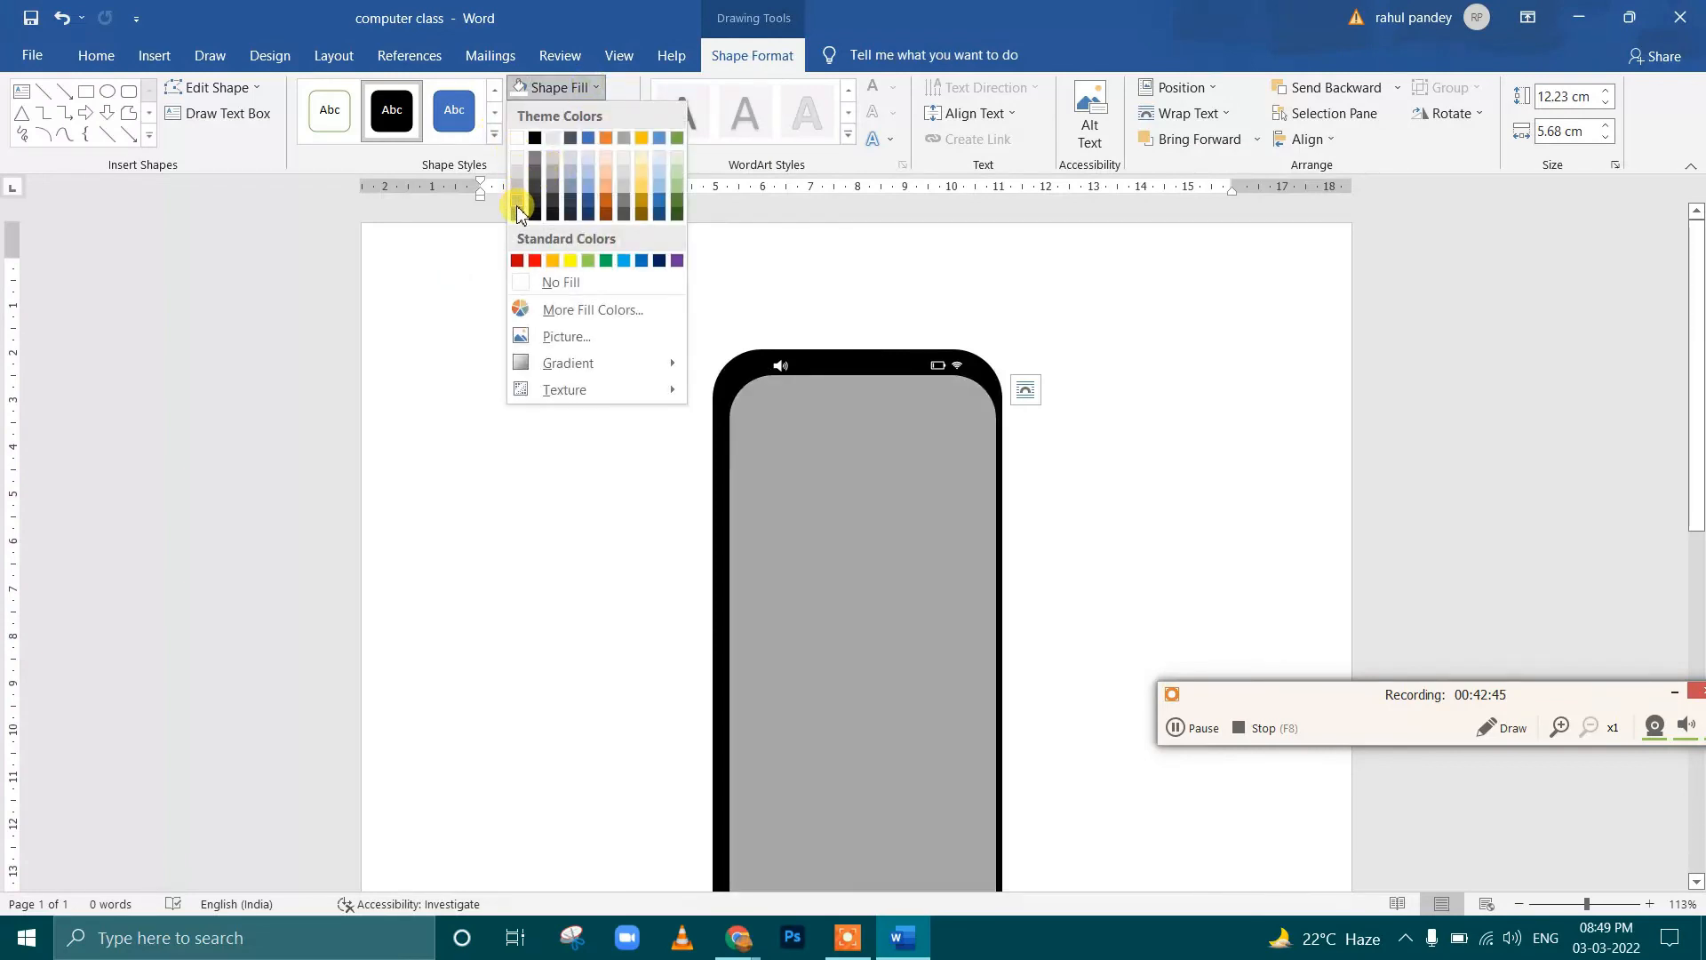
left_click(517, 206)
left_click_drag(853, 565, 855, 556)
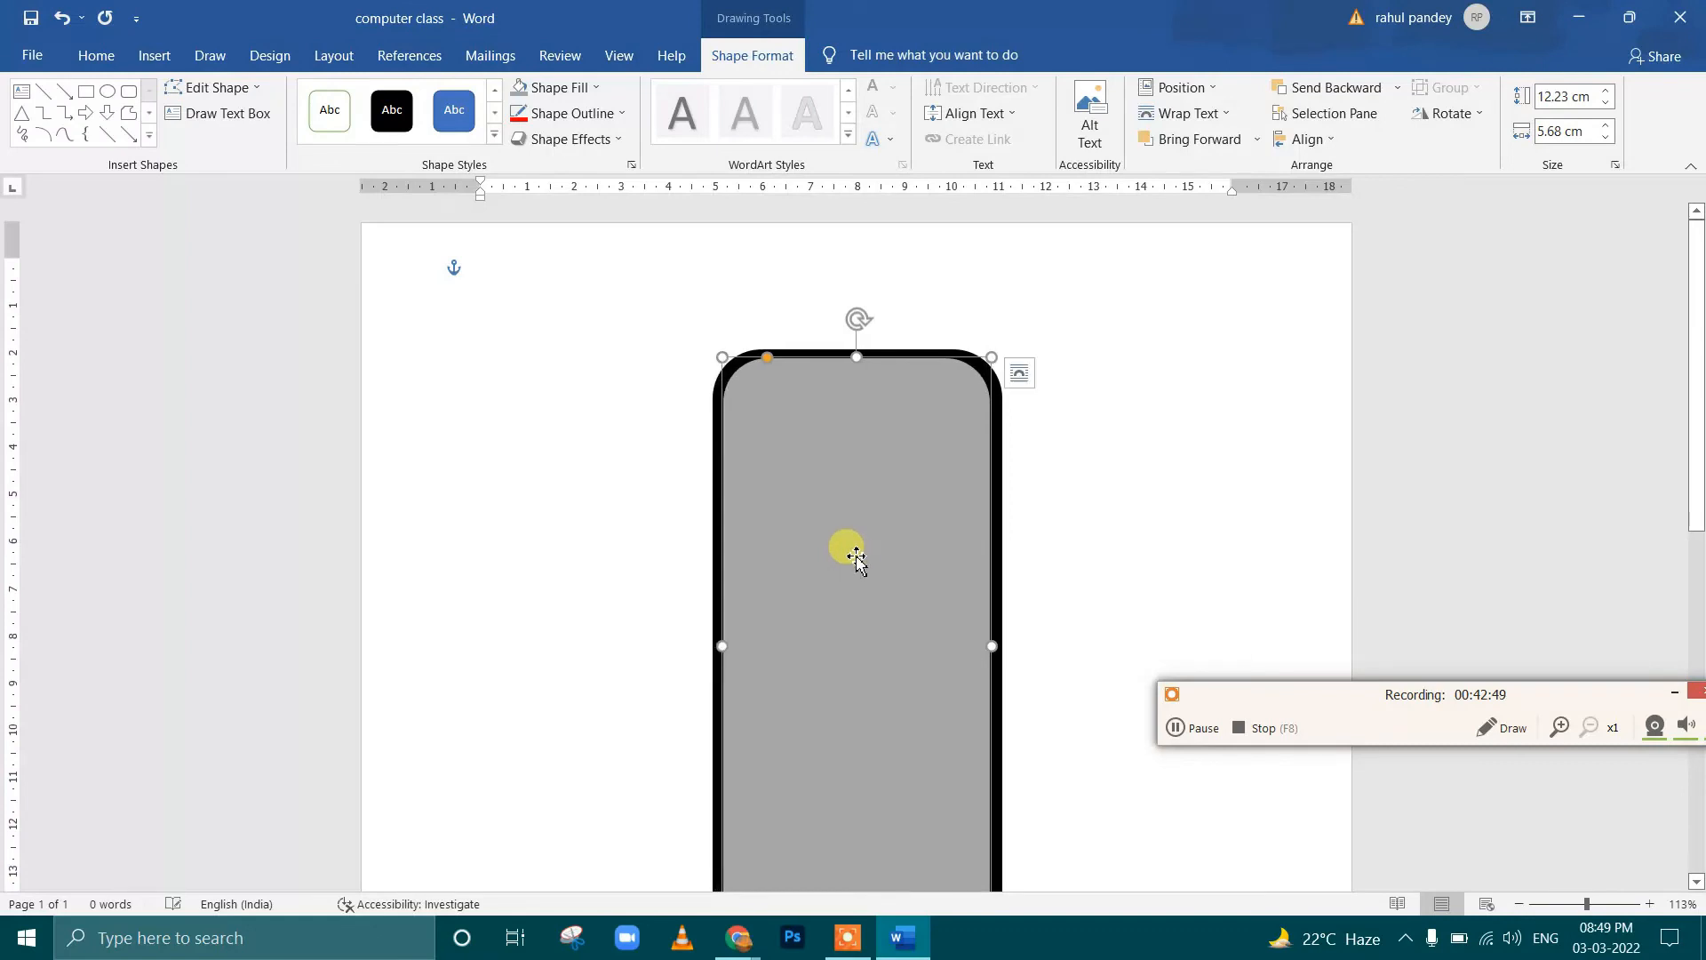
Extend the gray rectangle's bottom edge to a height of about 12.74 cm and send it backward behind the status icons
scroll(1044, 565, "down", 3)
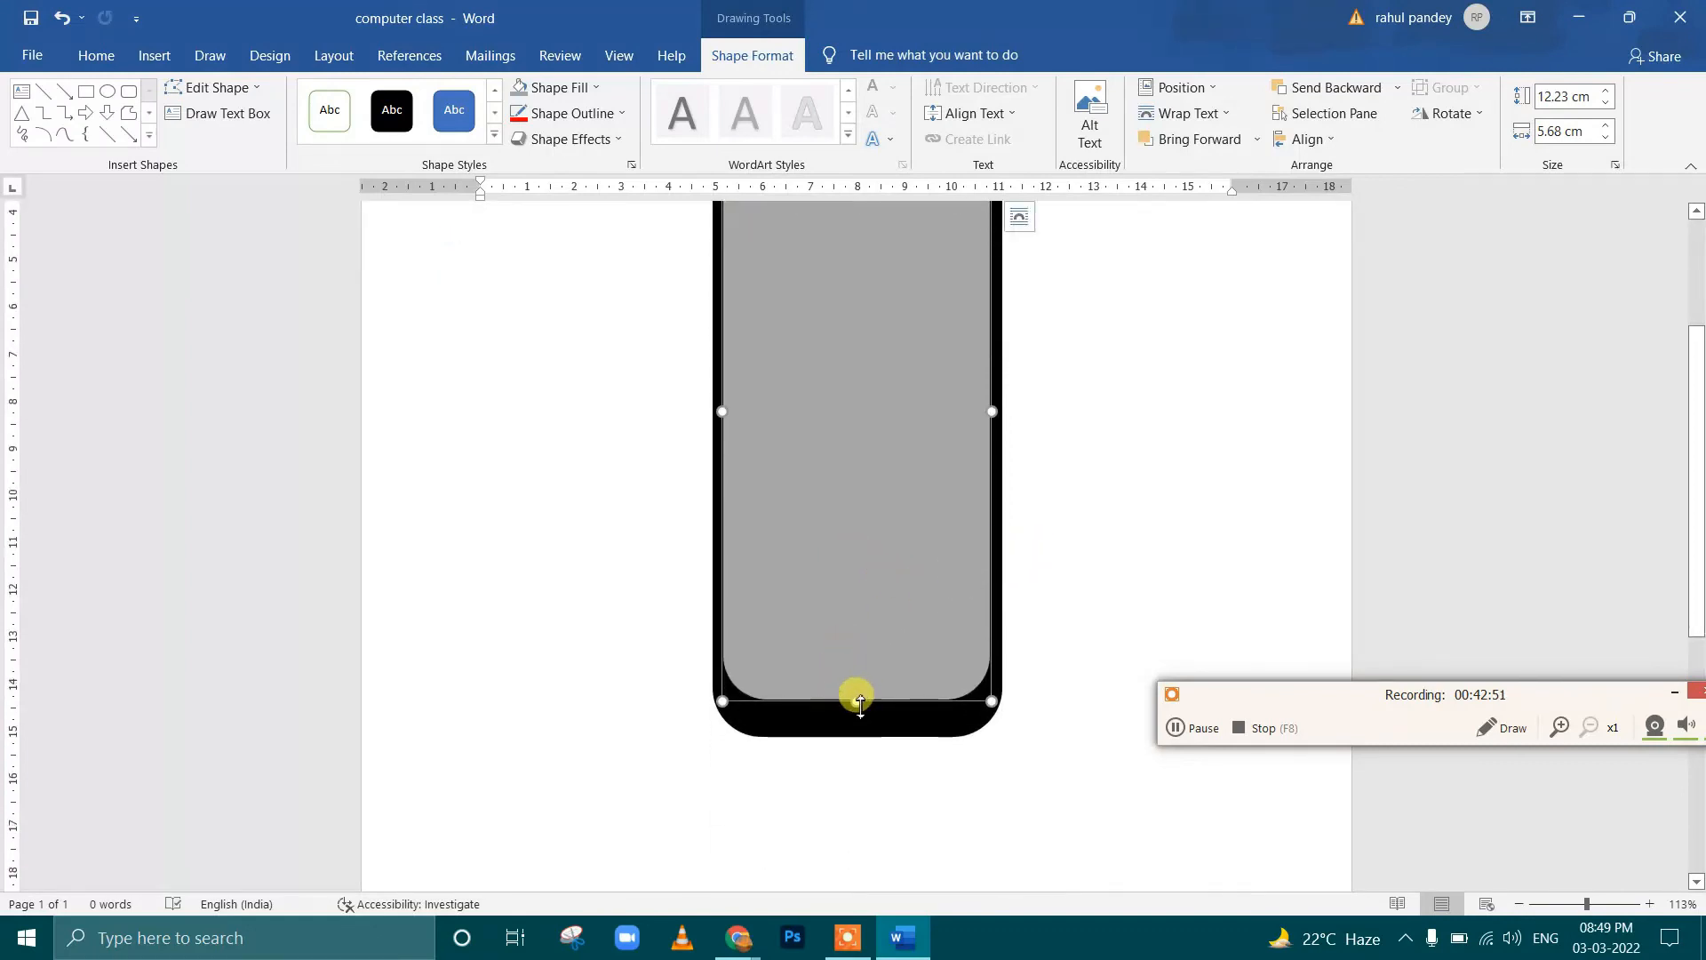
left_click_drag(860, 711, 862, 752)
scroll(1117, 598, "up", 3)
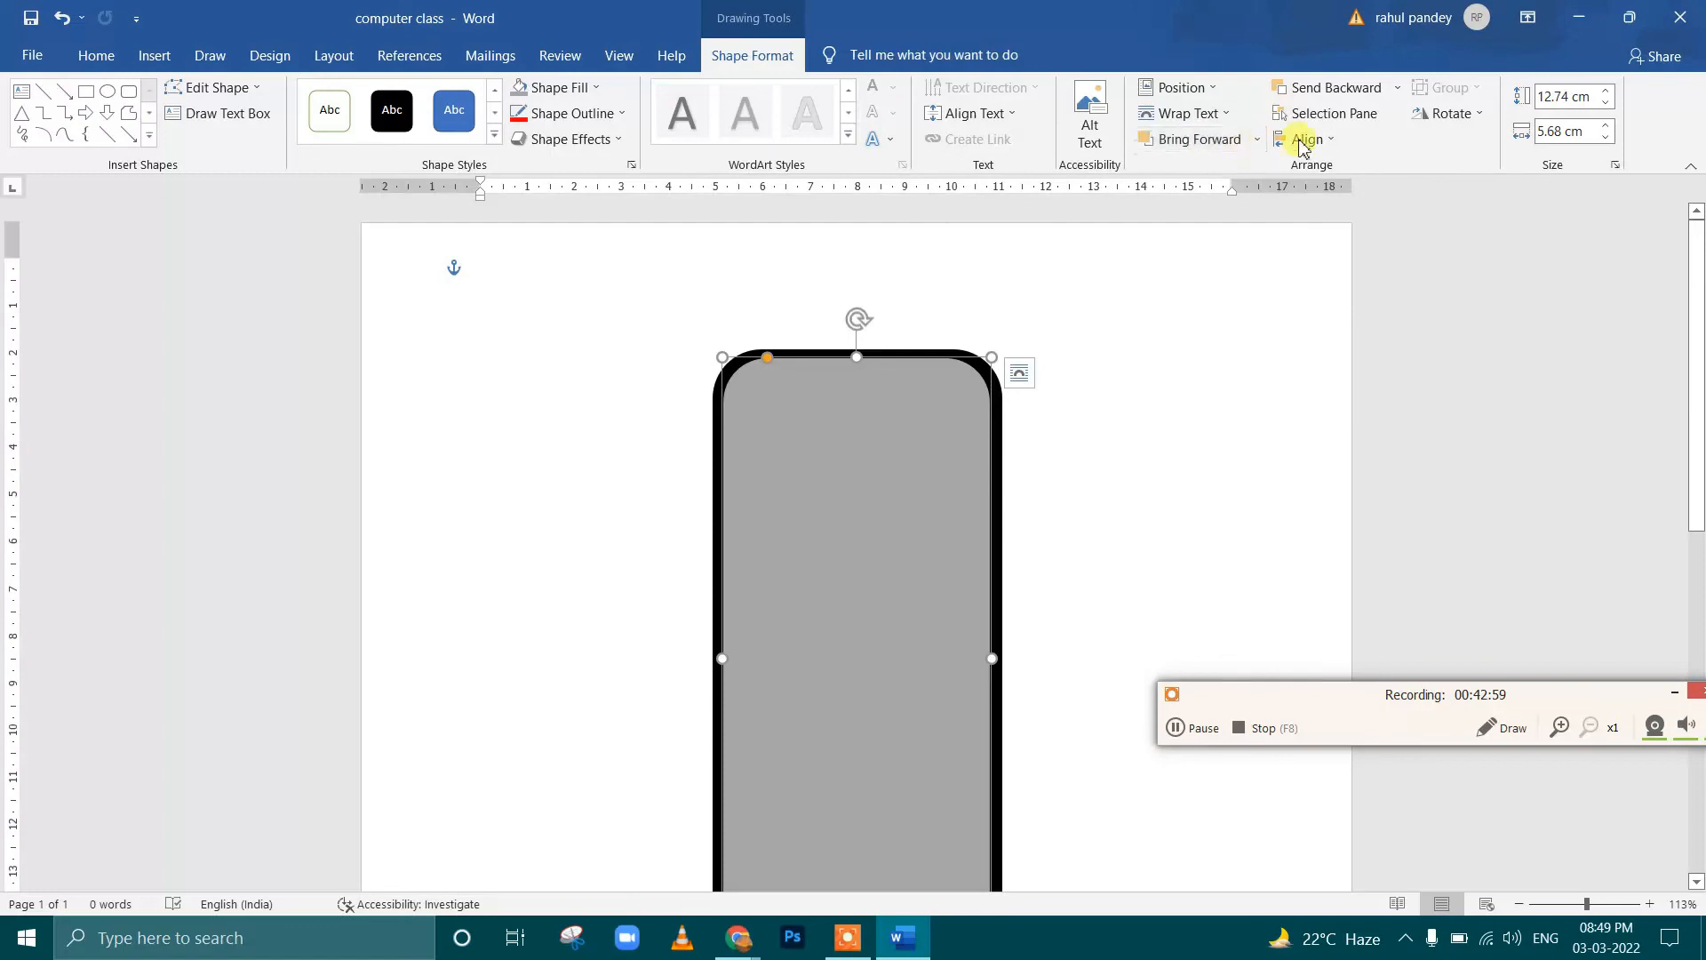
left_click(1336, 95)
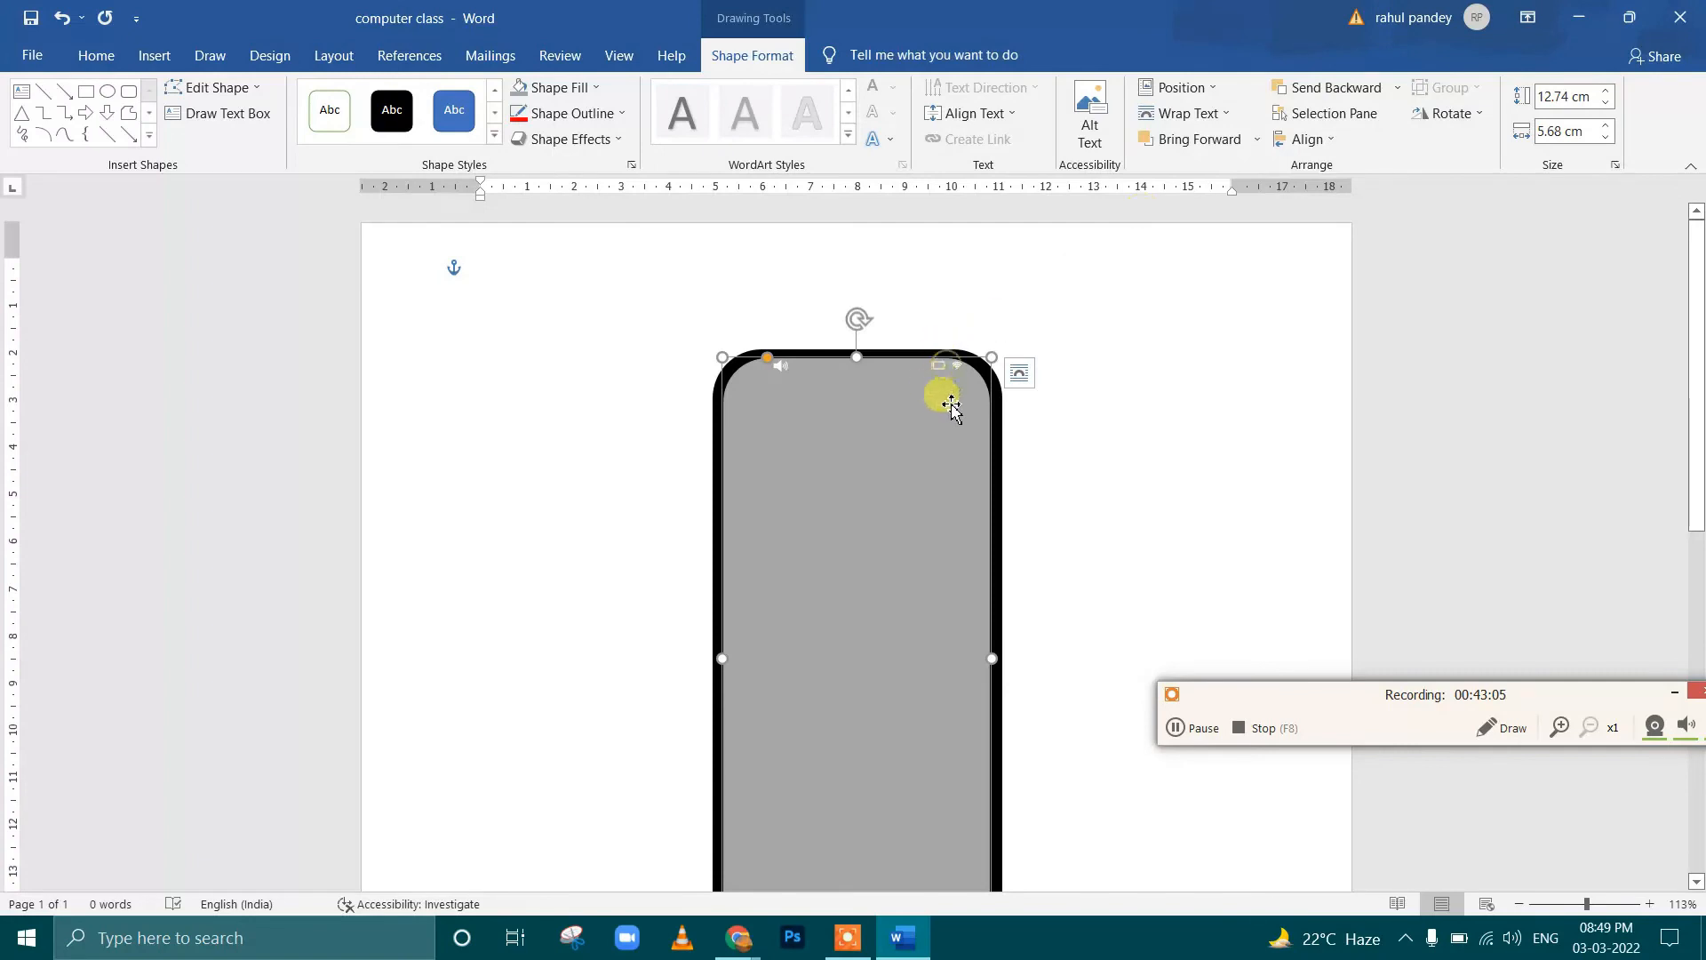
Try a black fill on the battery icon, and undo it
left_click(1022, 404)
left_click(941, 367)
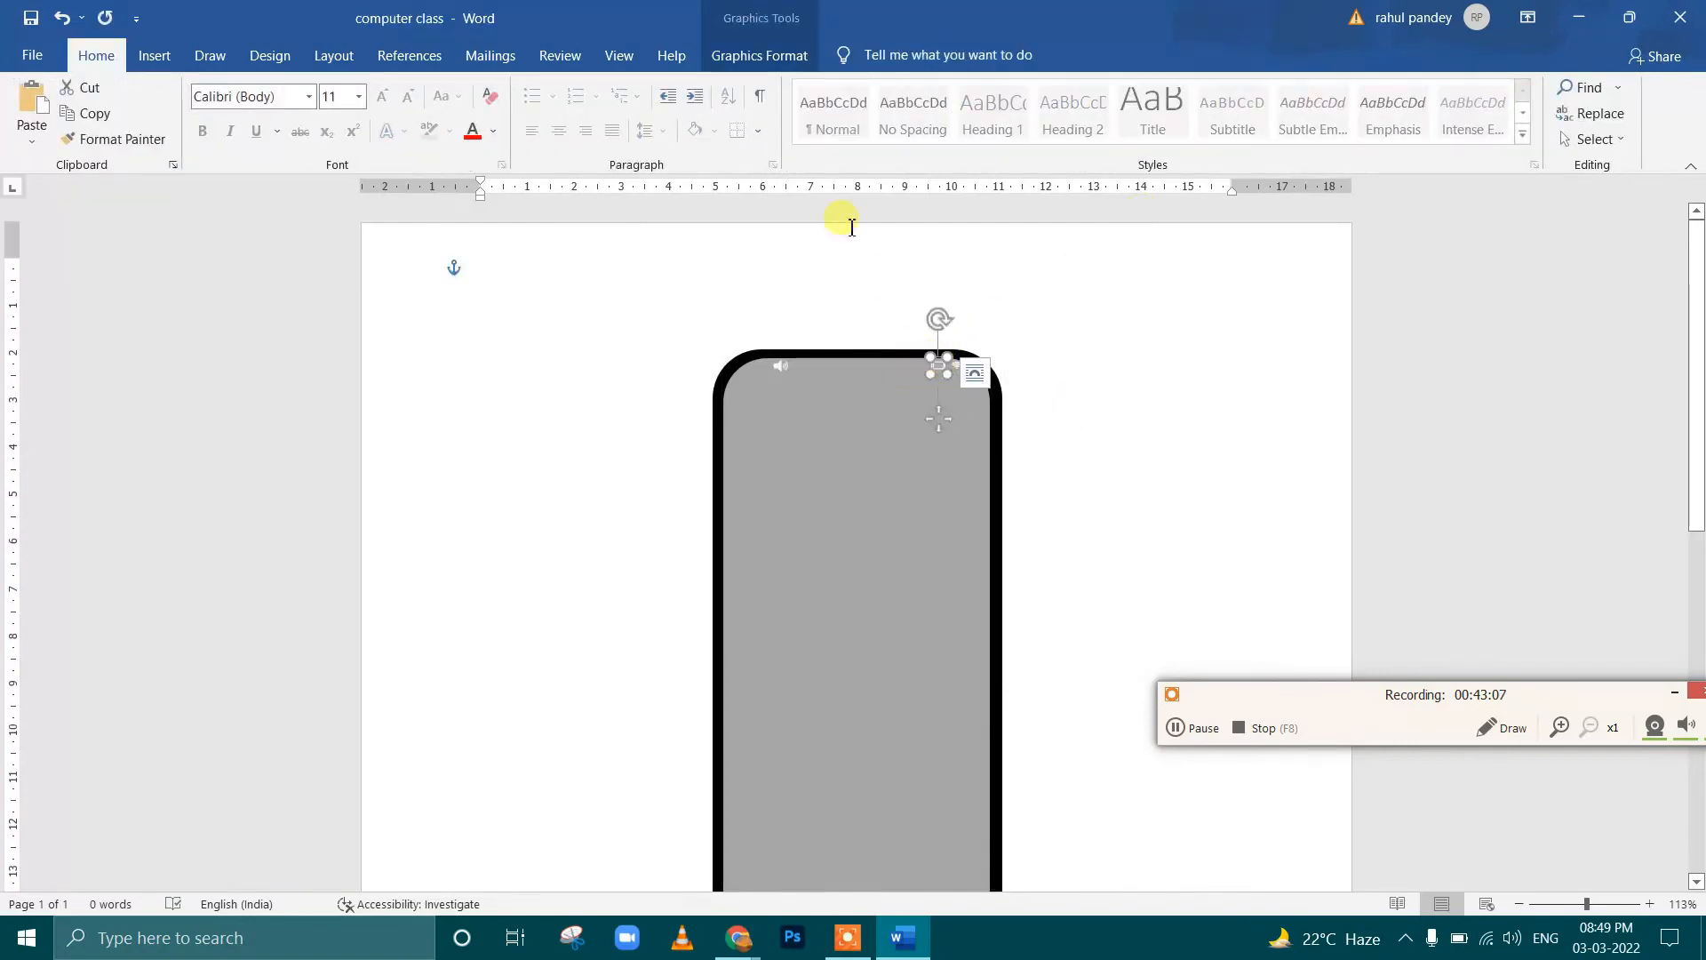
left_click(750, 22)
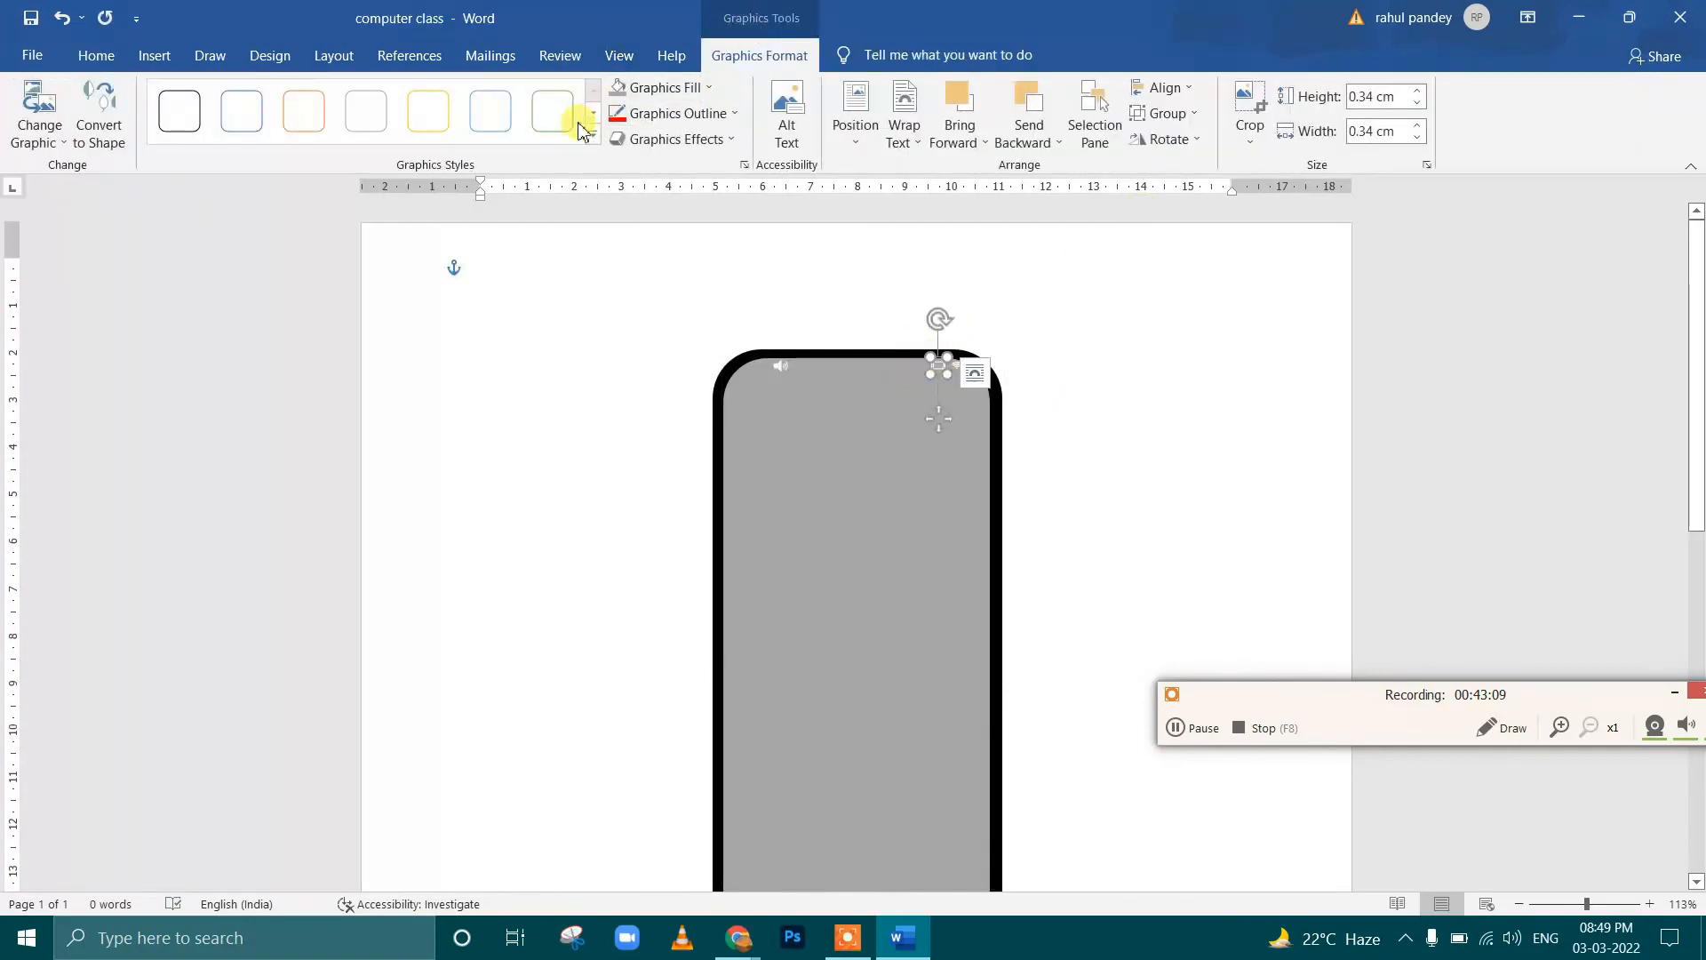
left_click(707, 87)
left_click(636, 138)
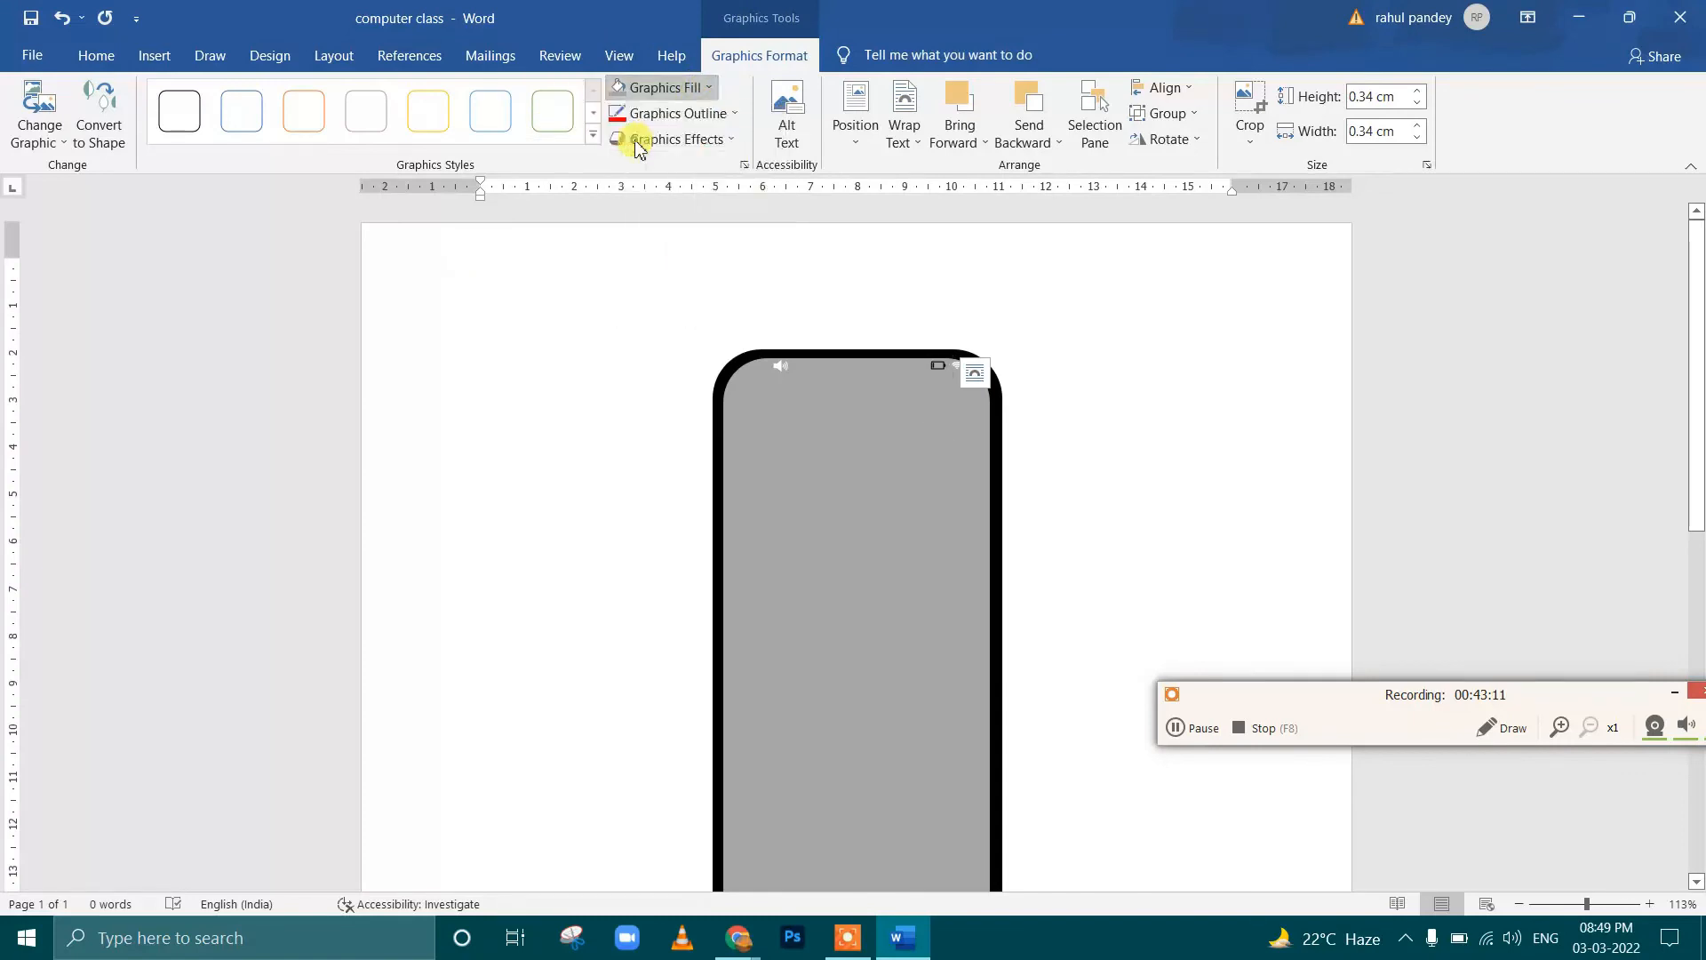
left_click(940, 371)
scroll(964, 497, "up", 6, "ctrl")
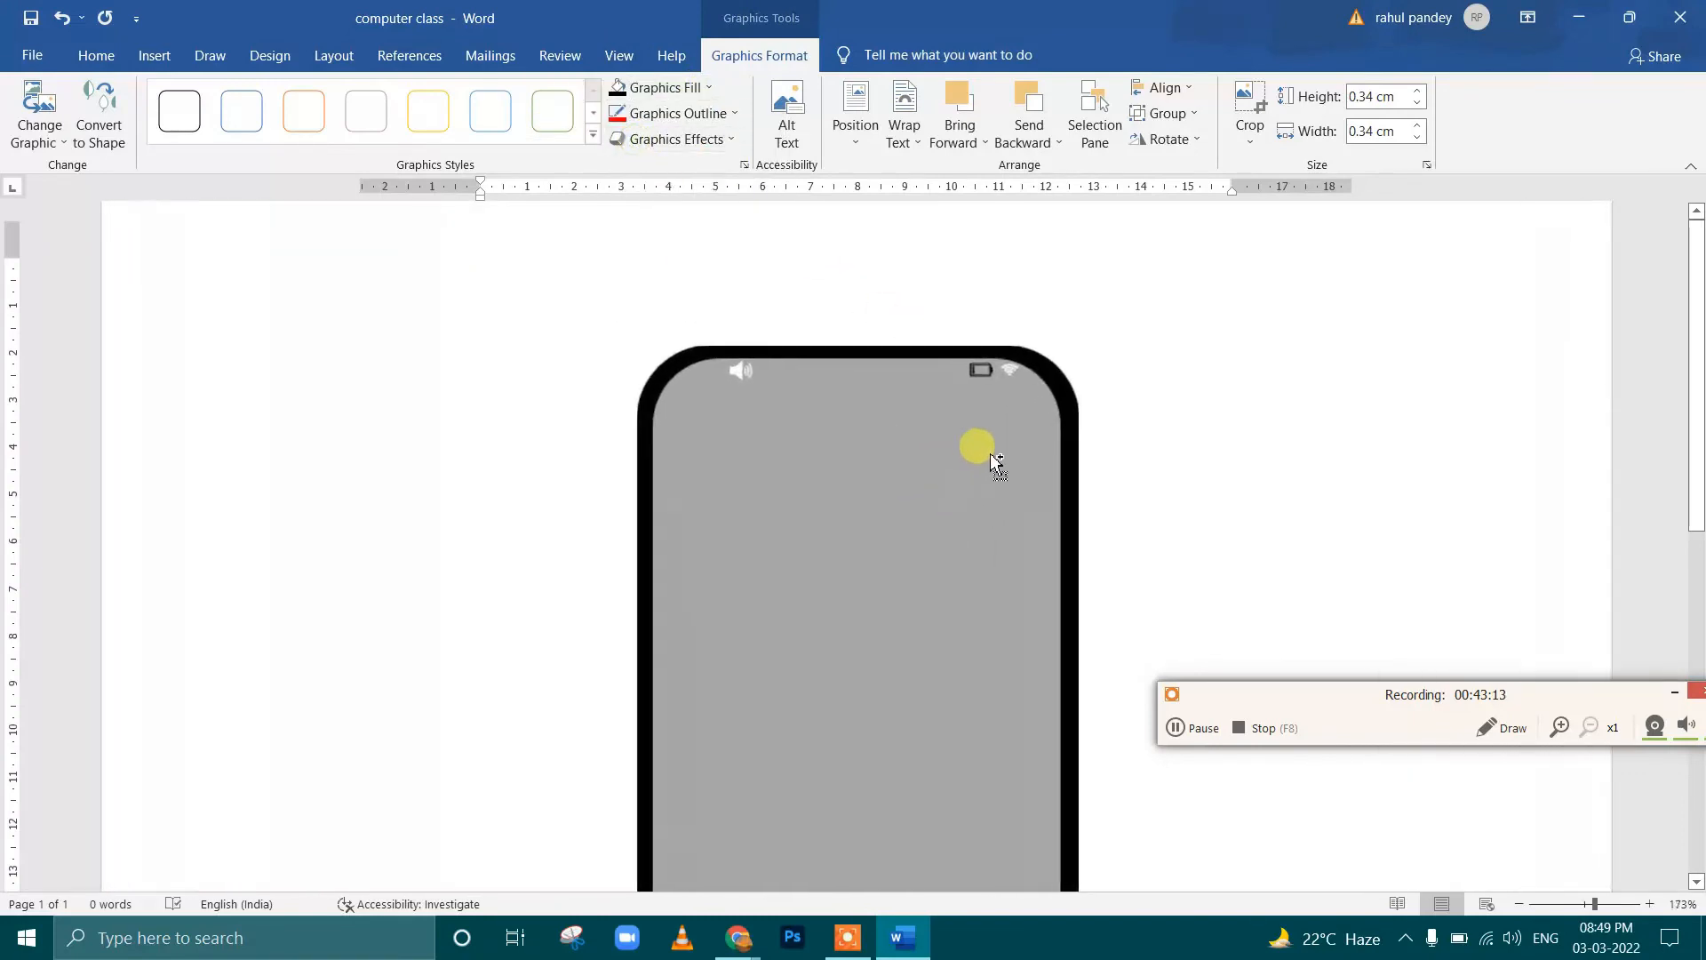
left_click(1018, 378)
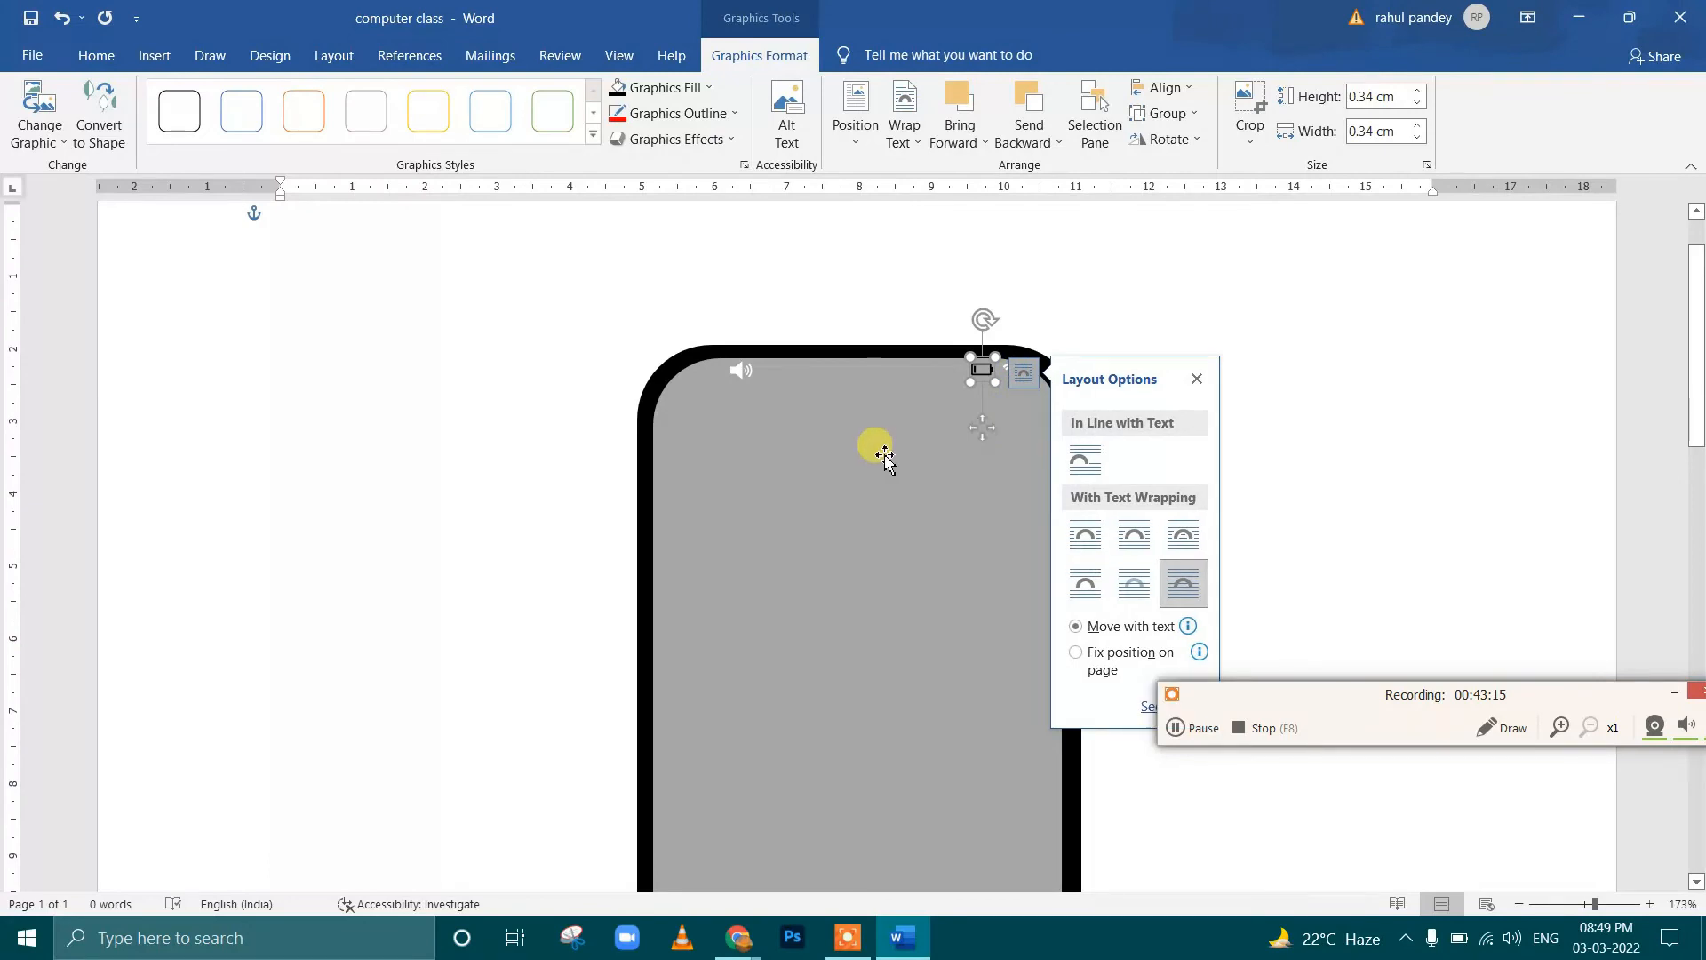
left_click(878, 449)
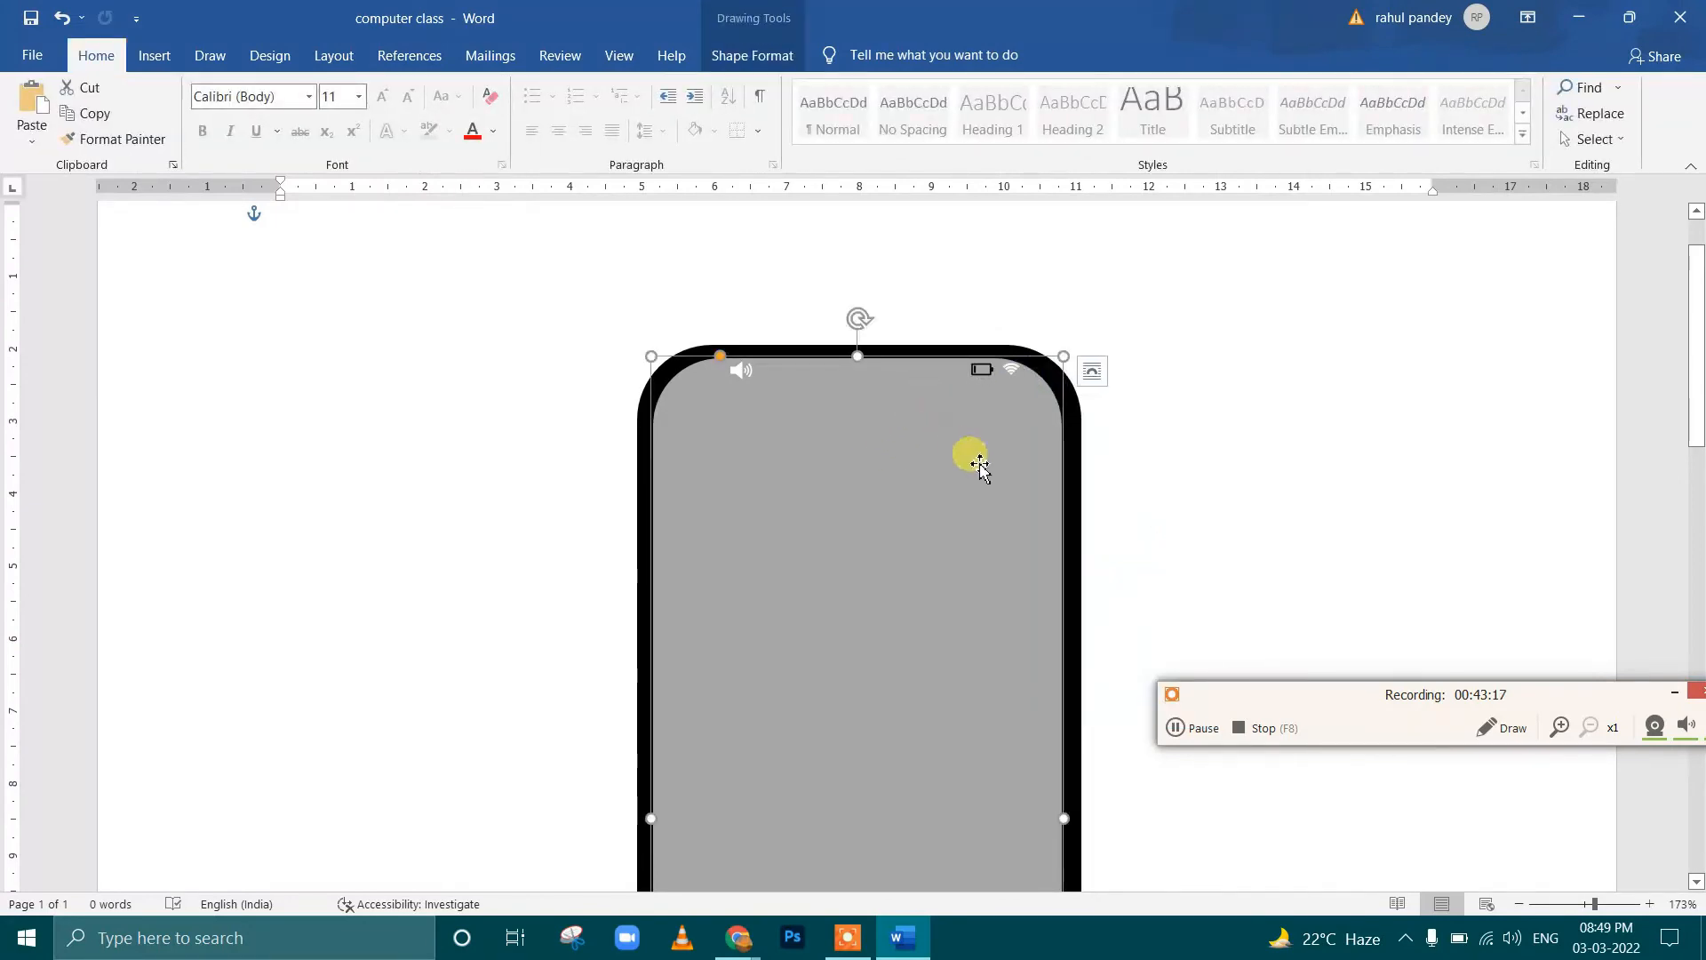
scroll(925, 480, "down", 5)
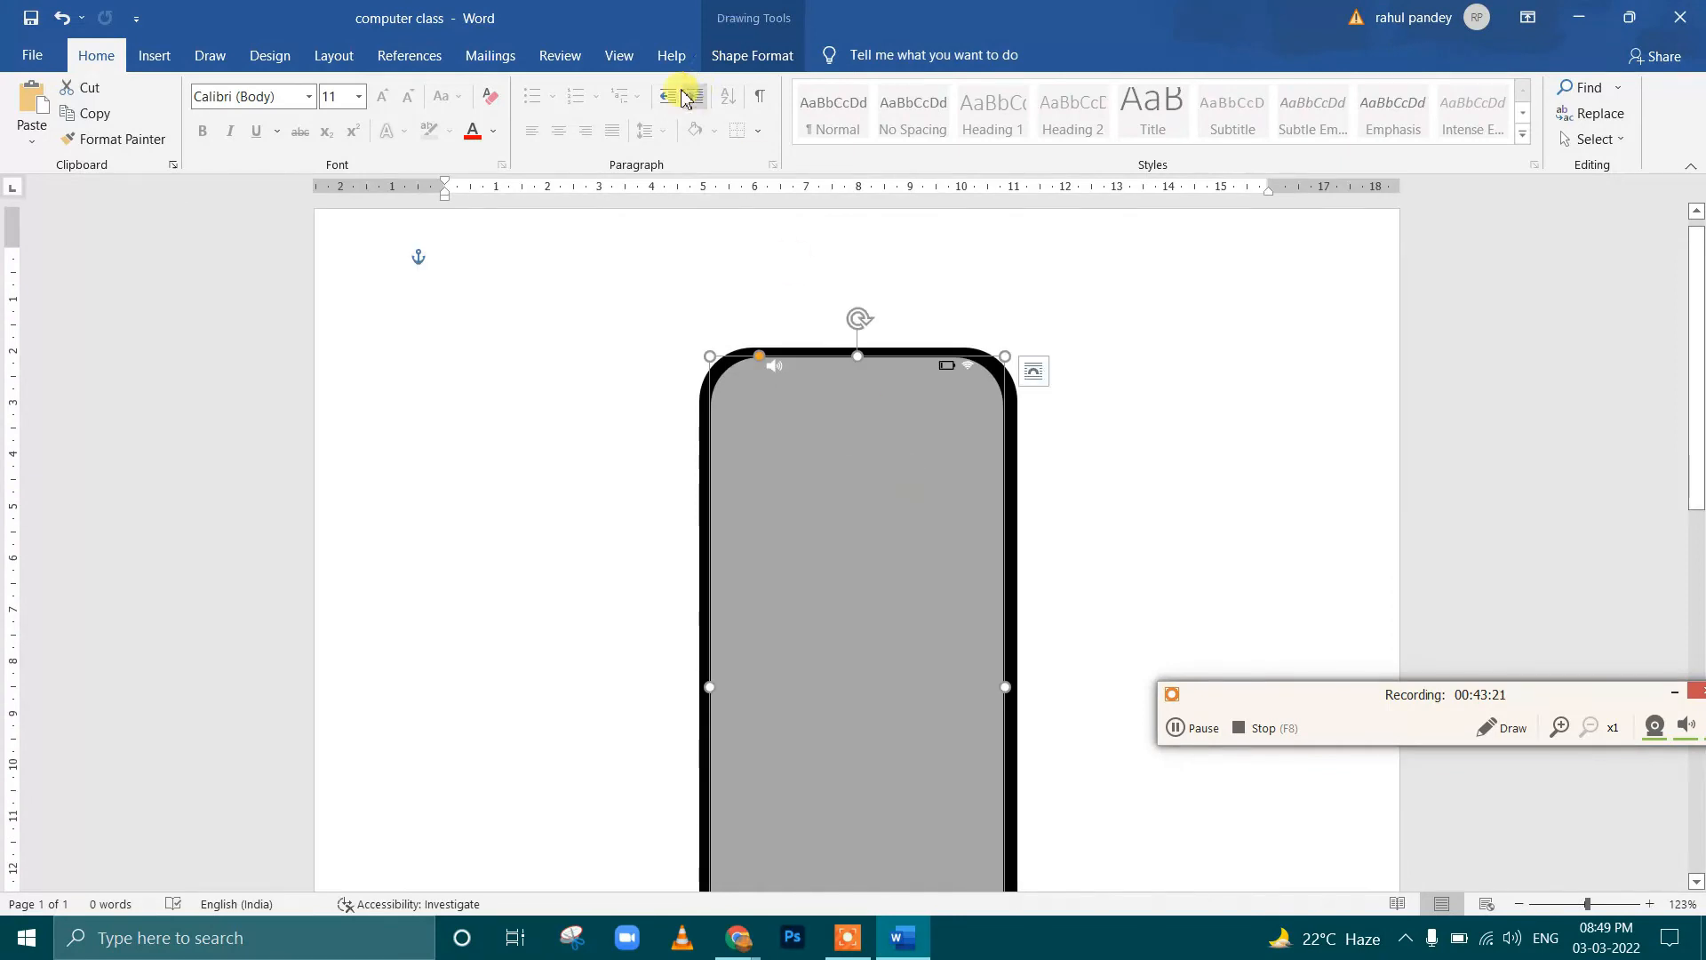
key("ctrl+z")
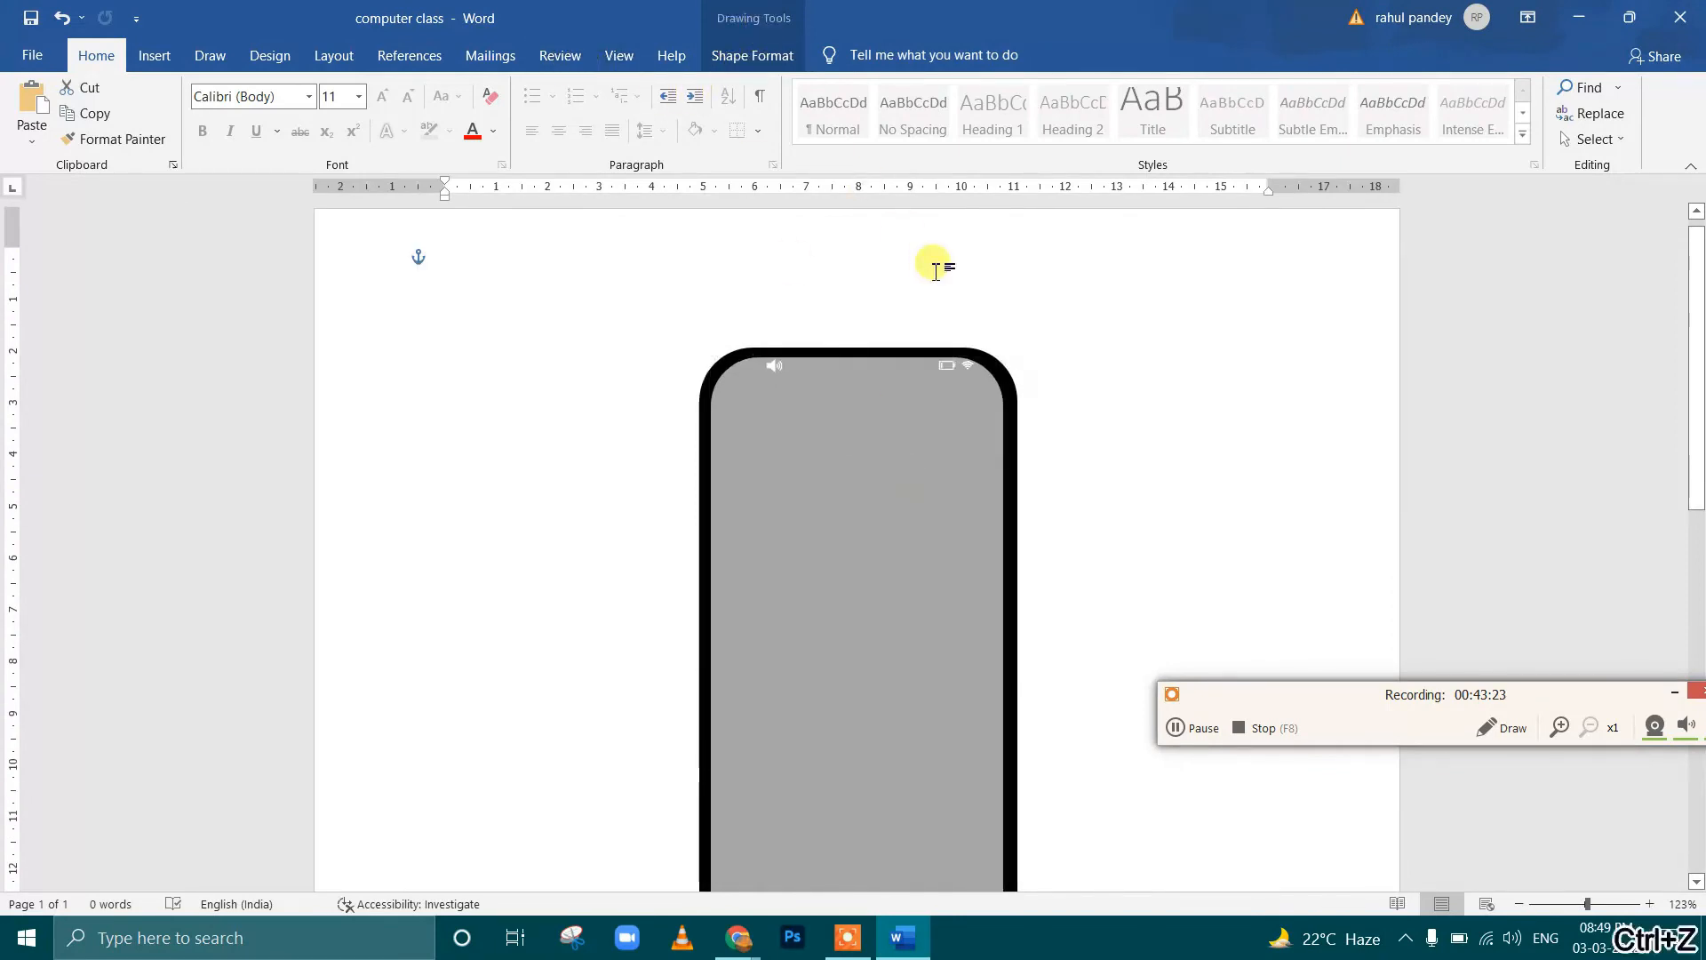
Fill the phone's inner gray screen rectangle with the standard Dark Blue color
left_click(838, 533)
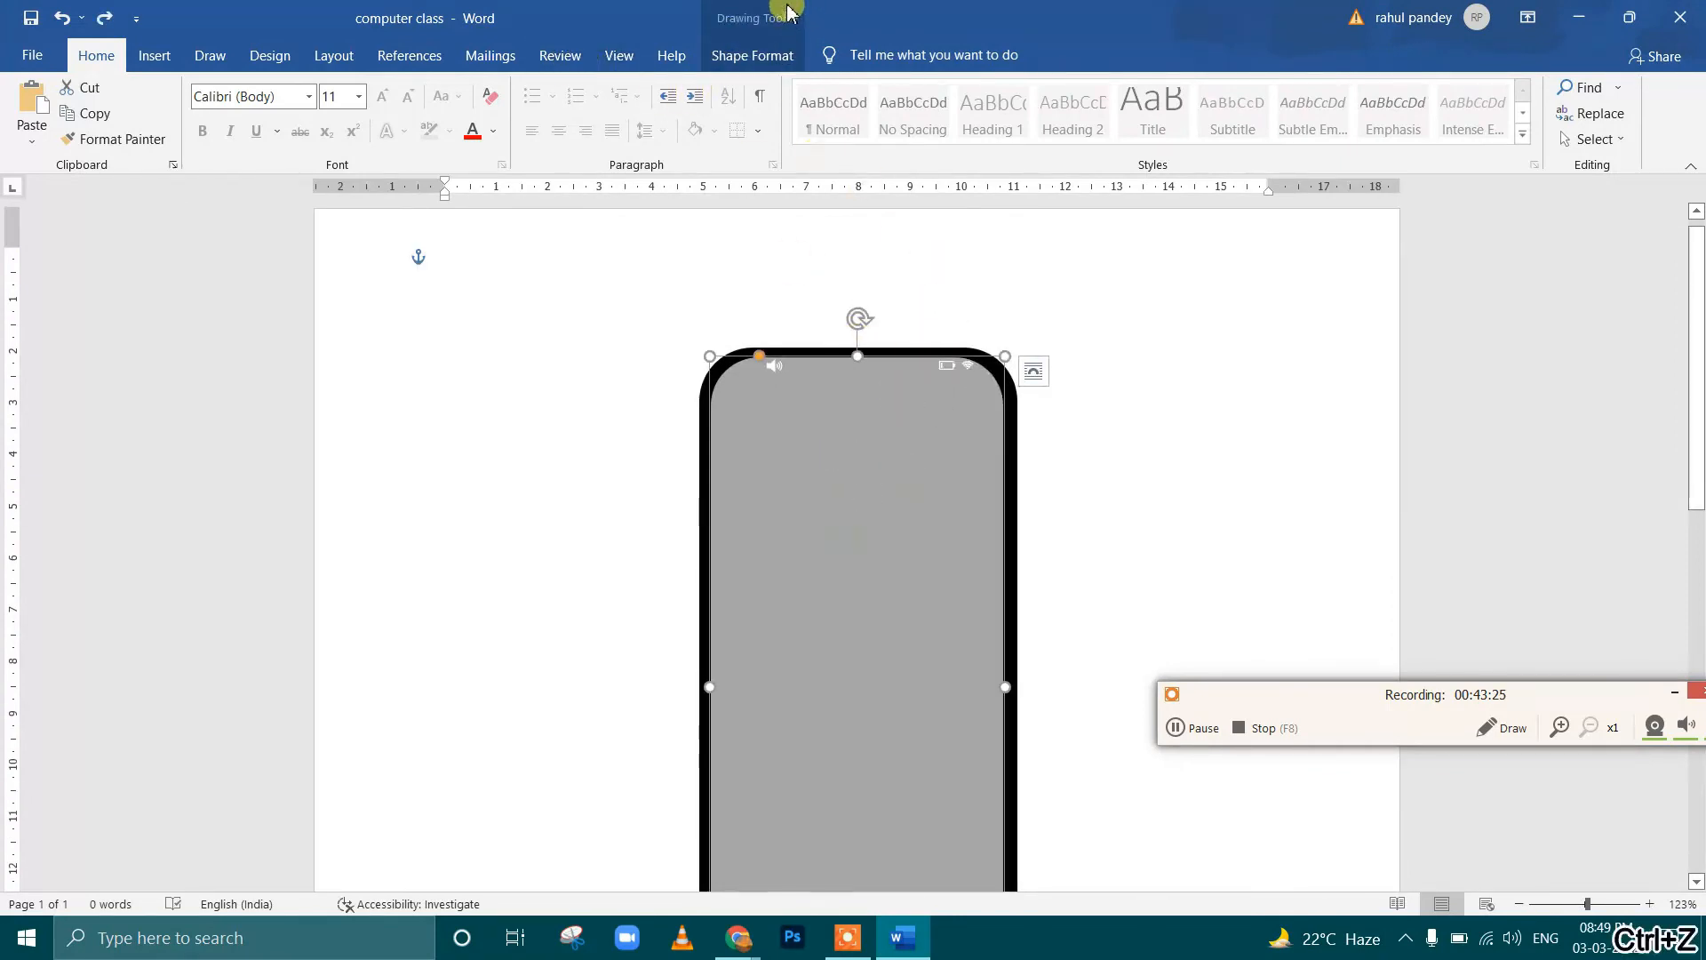
left_click(754, 55)
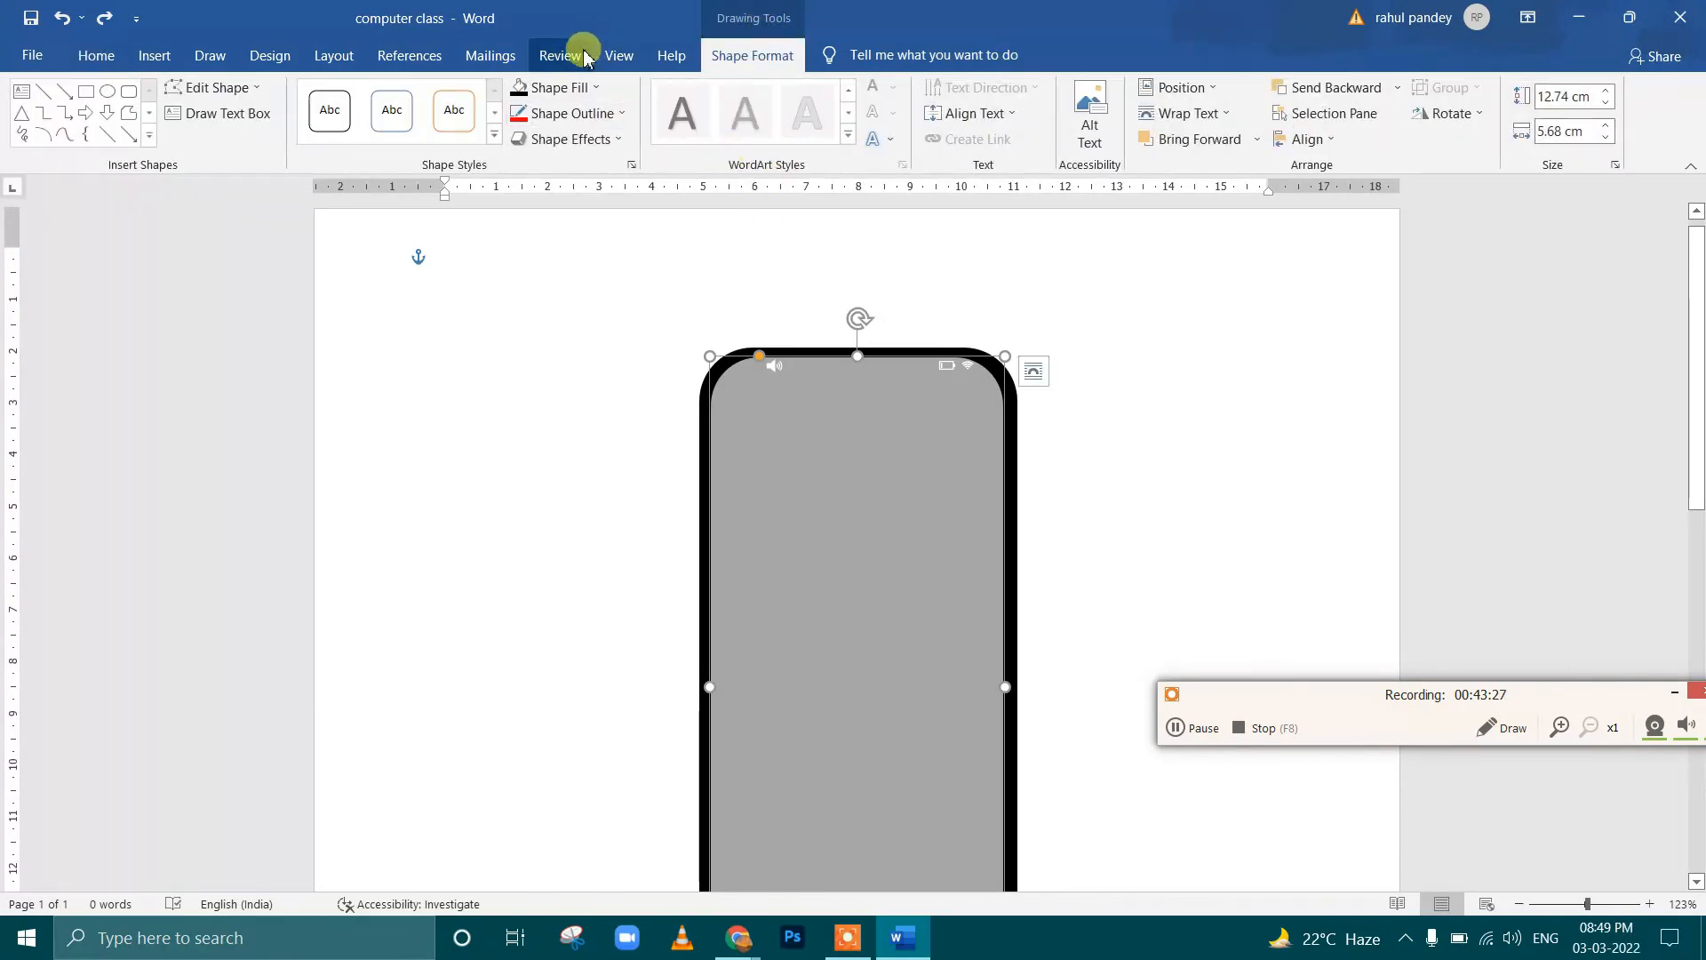
left_click(553, 87)
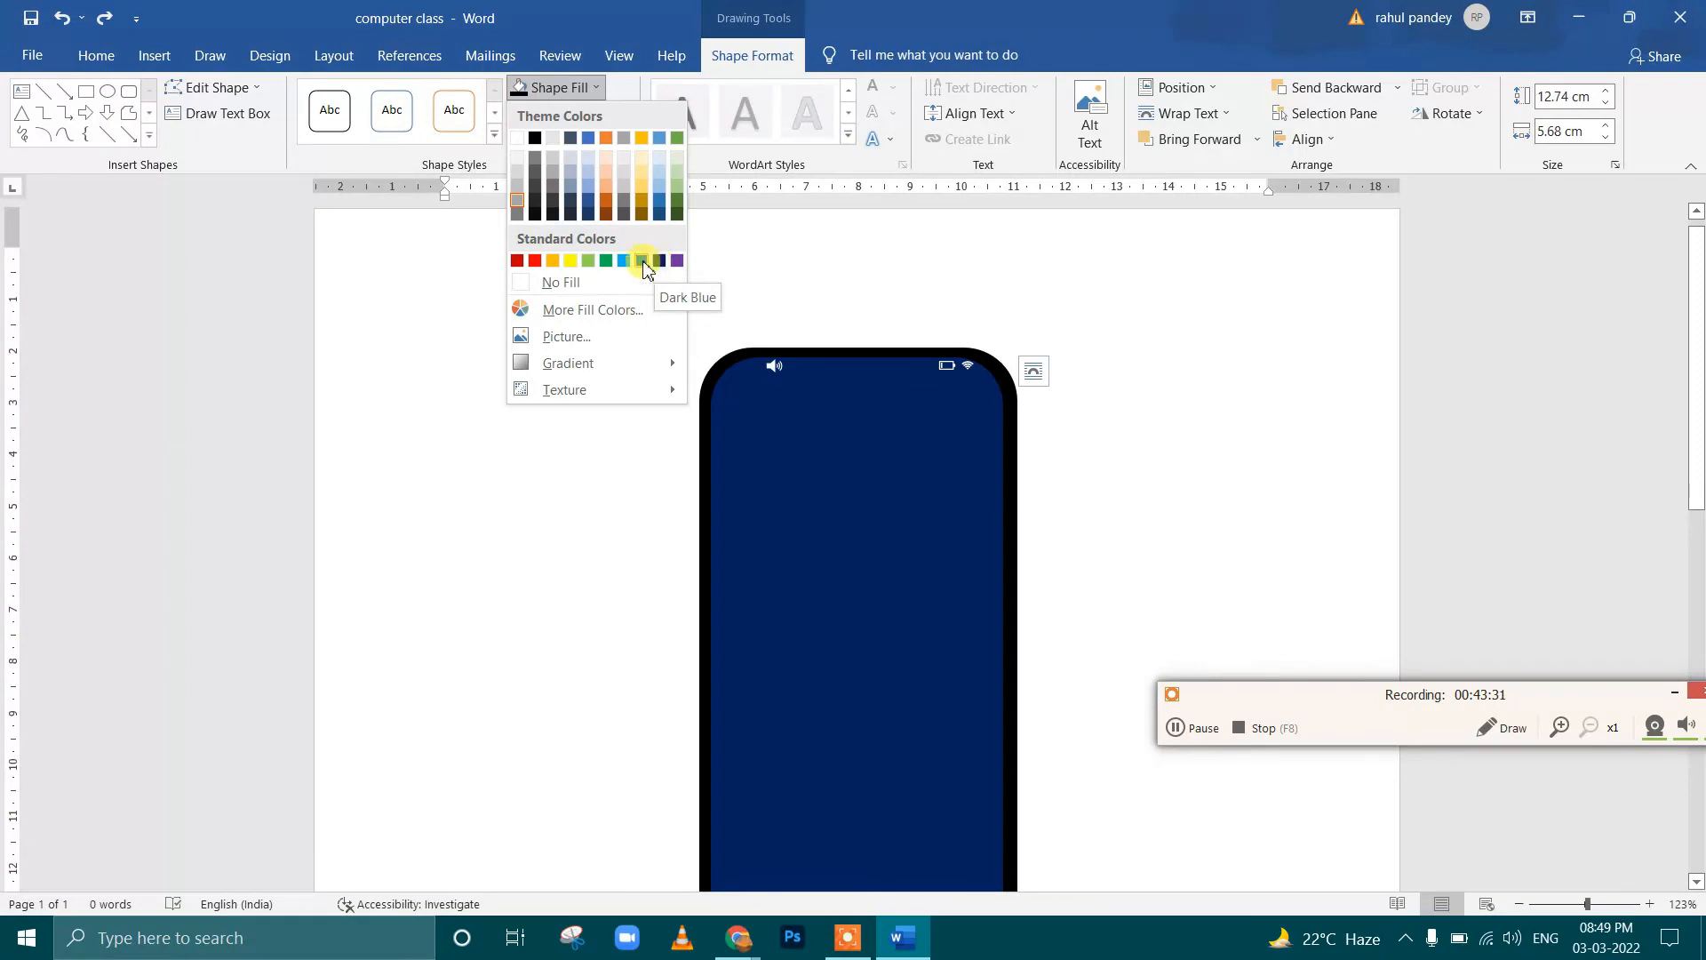
left_click(643, 261)
scroll(1099, 520, "down", 2)
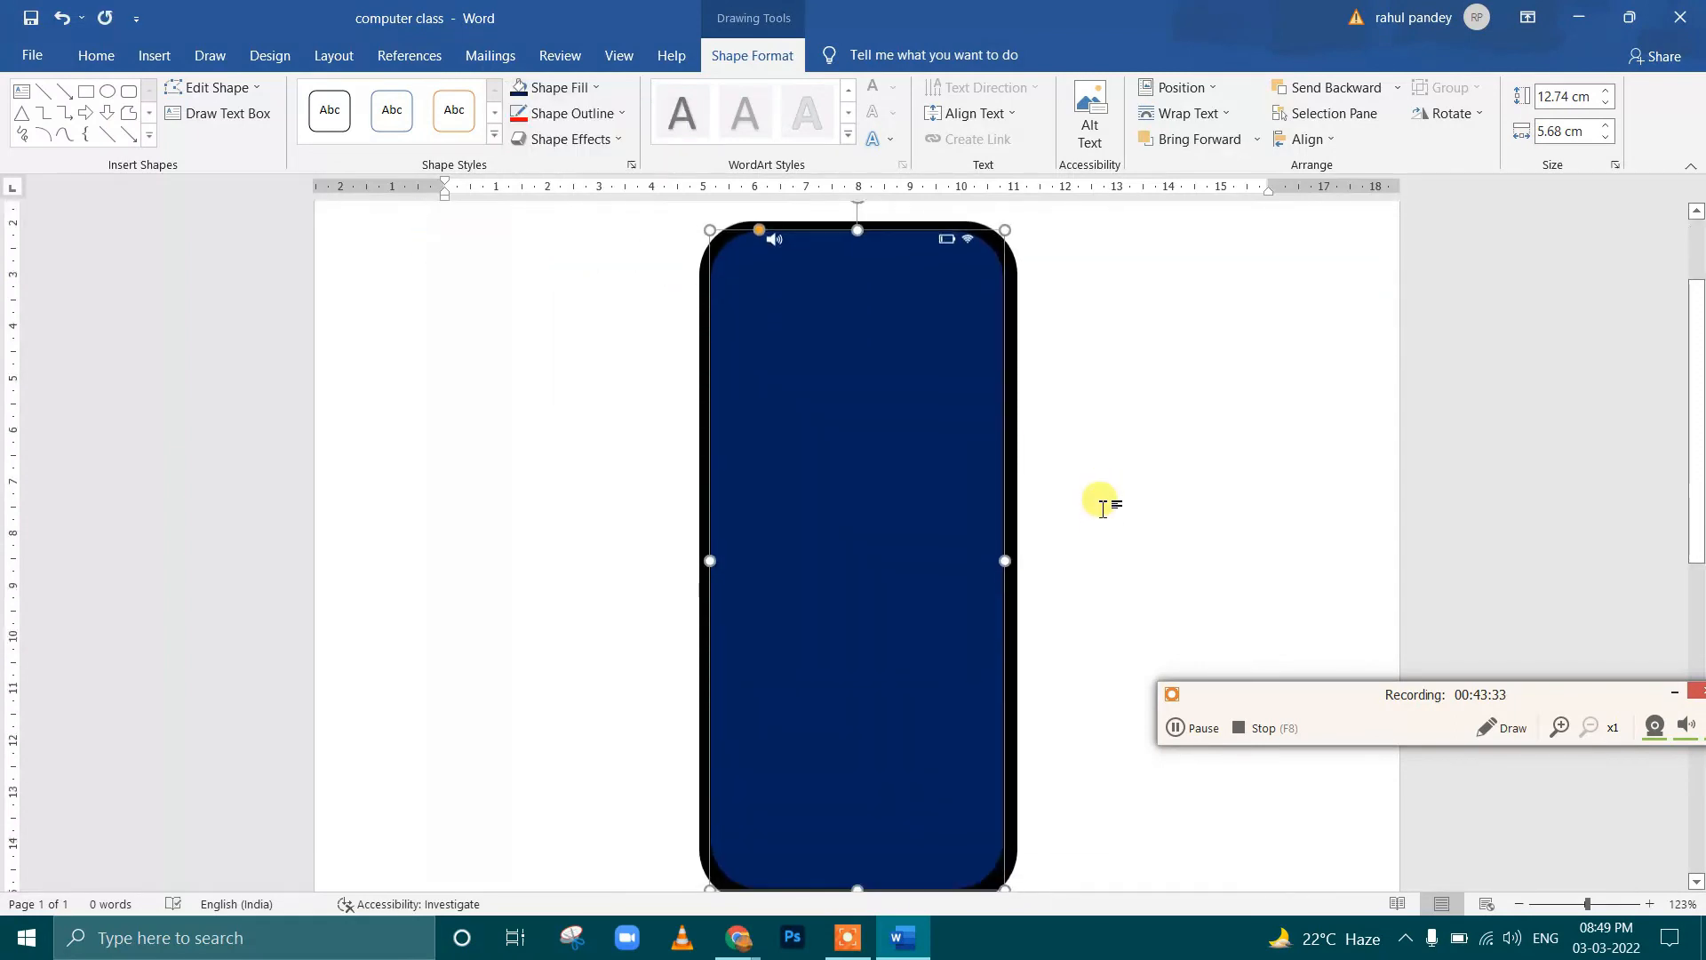
scroll(1095, 481, "down", 2)
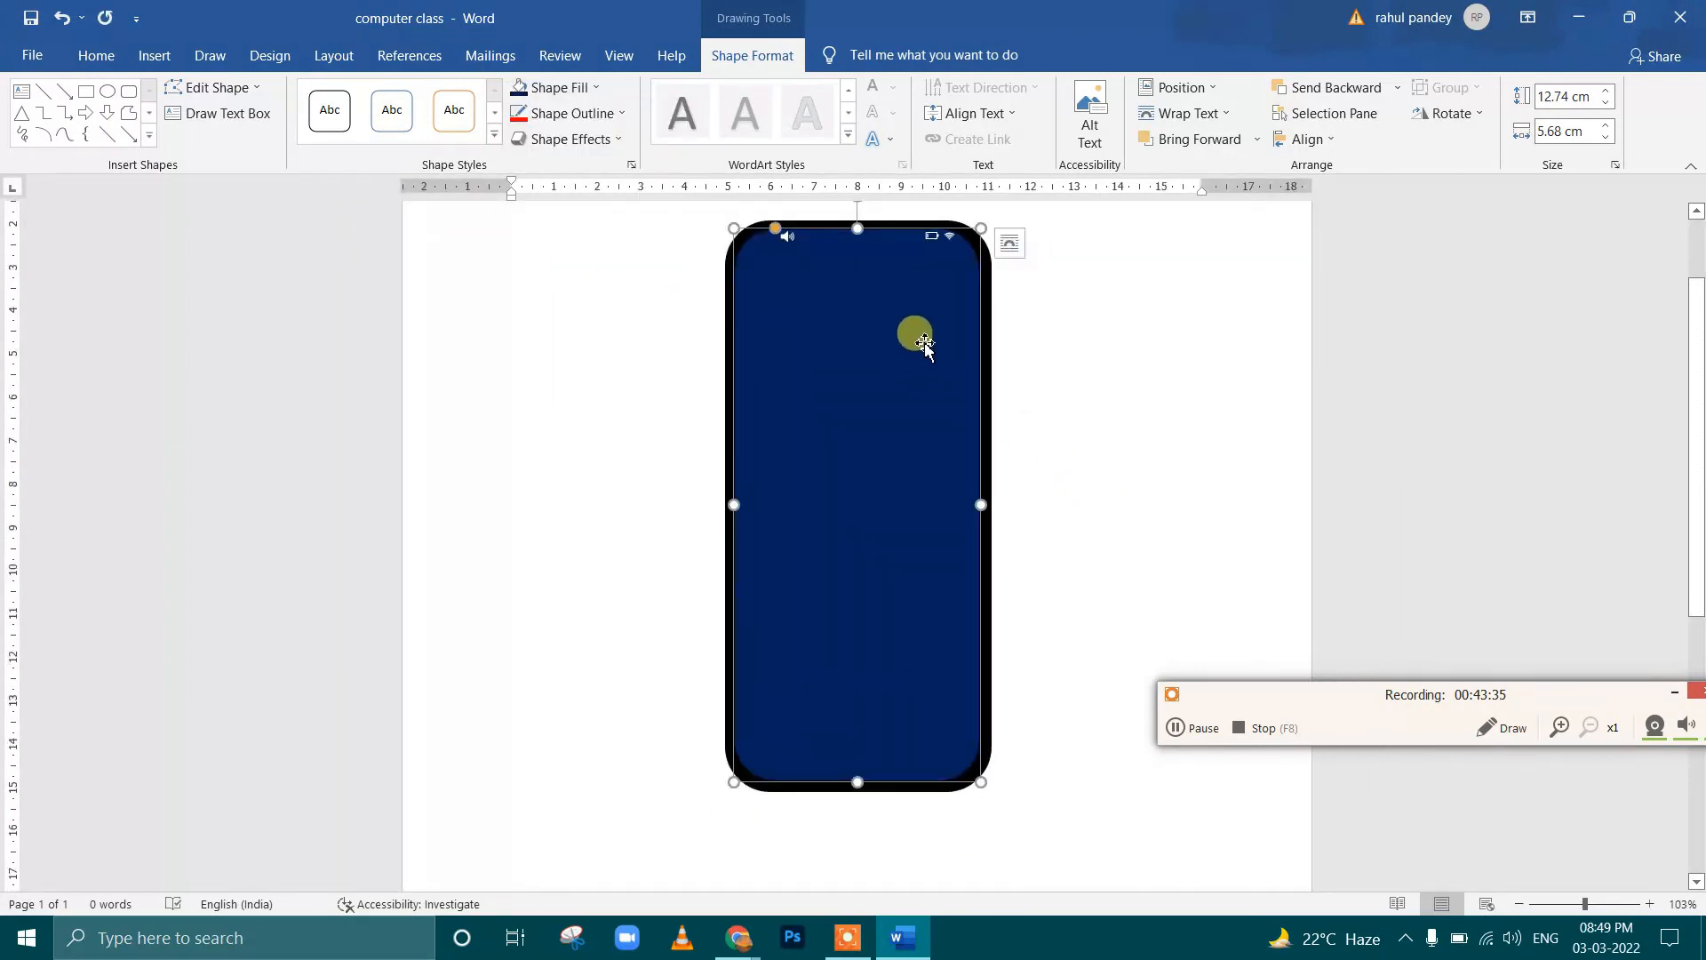
Move the speaker, battery and Wi-Fi icons slightly down from the screen's top edge, keeping them in one row
scroll(924, 345, "up", 1)
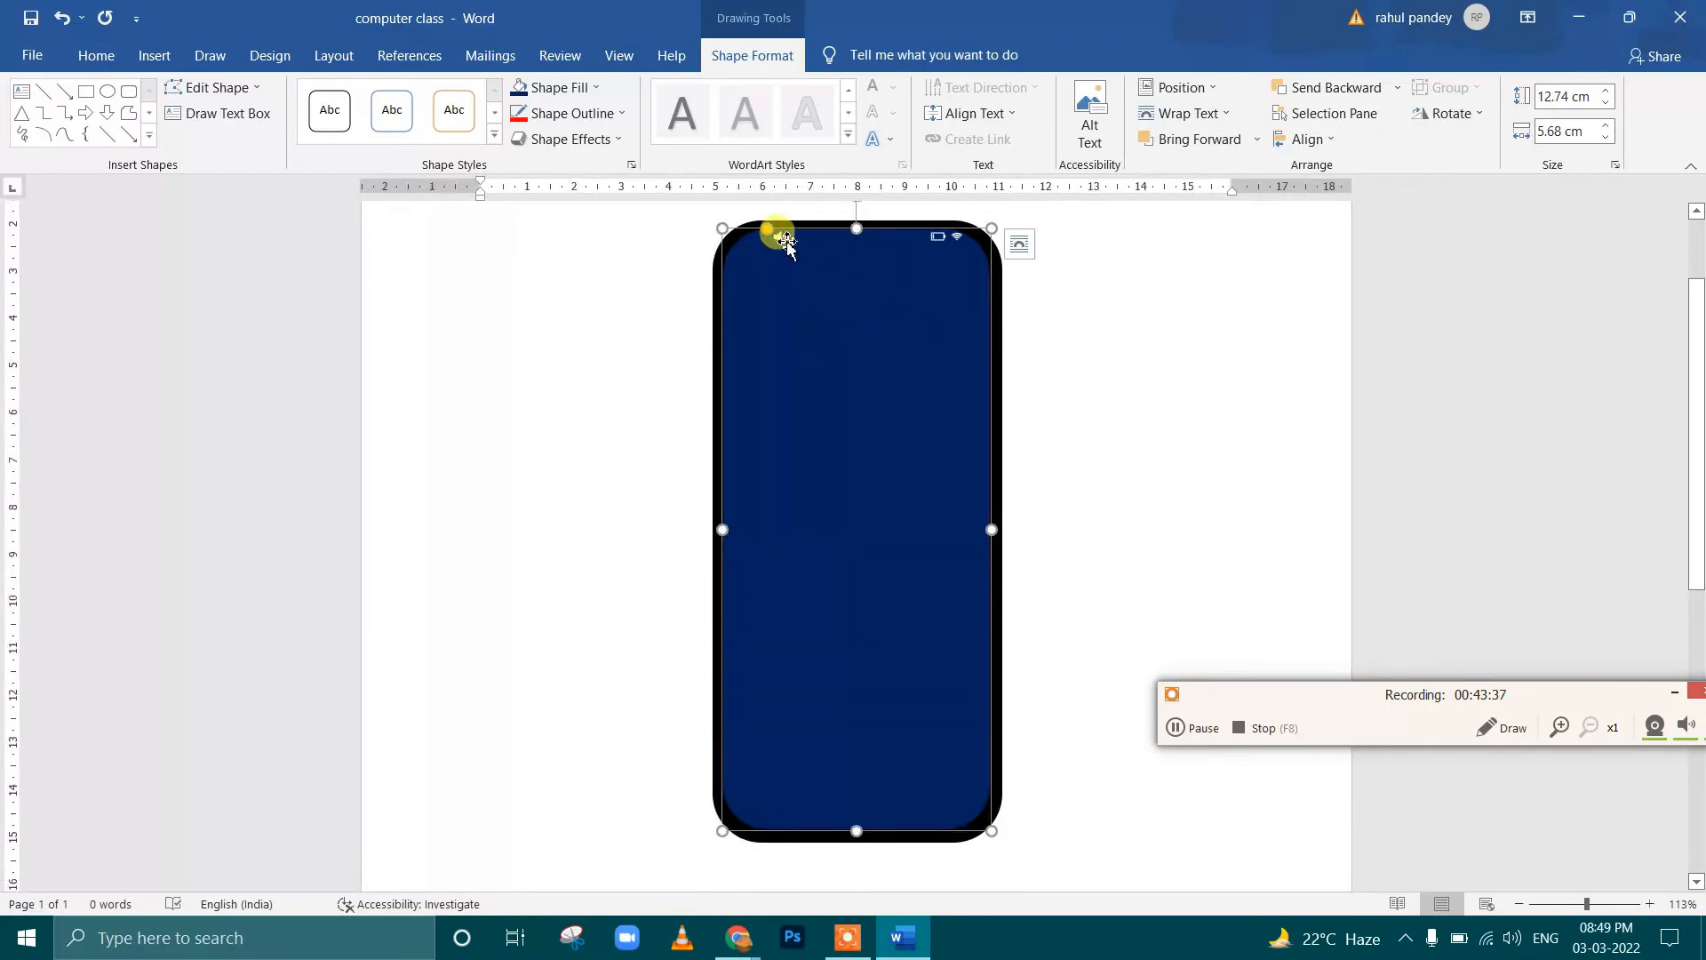
left_click(785, 248)
left_click_drag(777, 255, 773, 260)
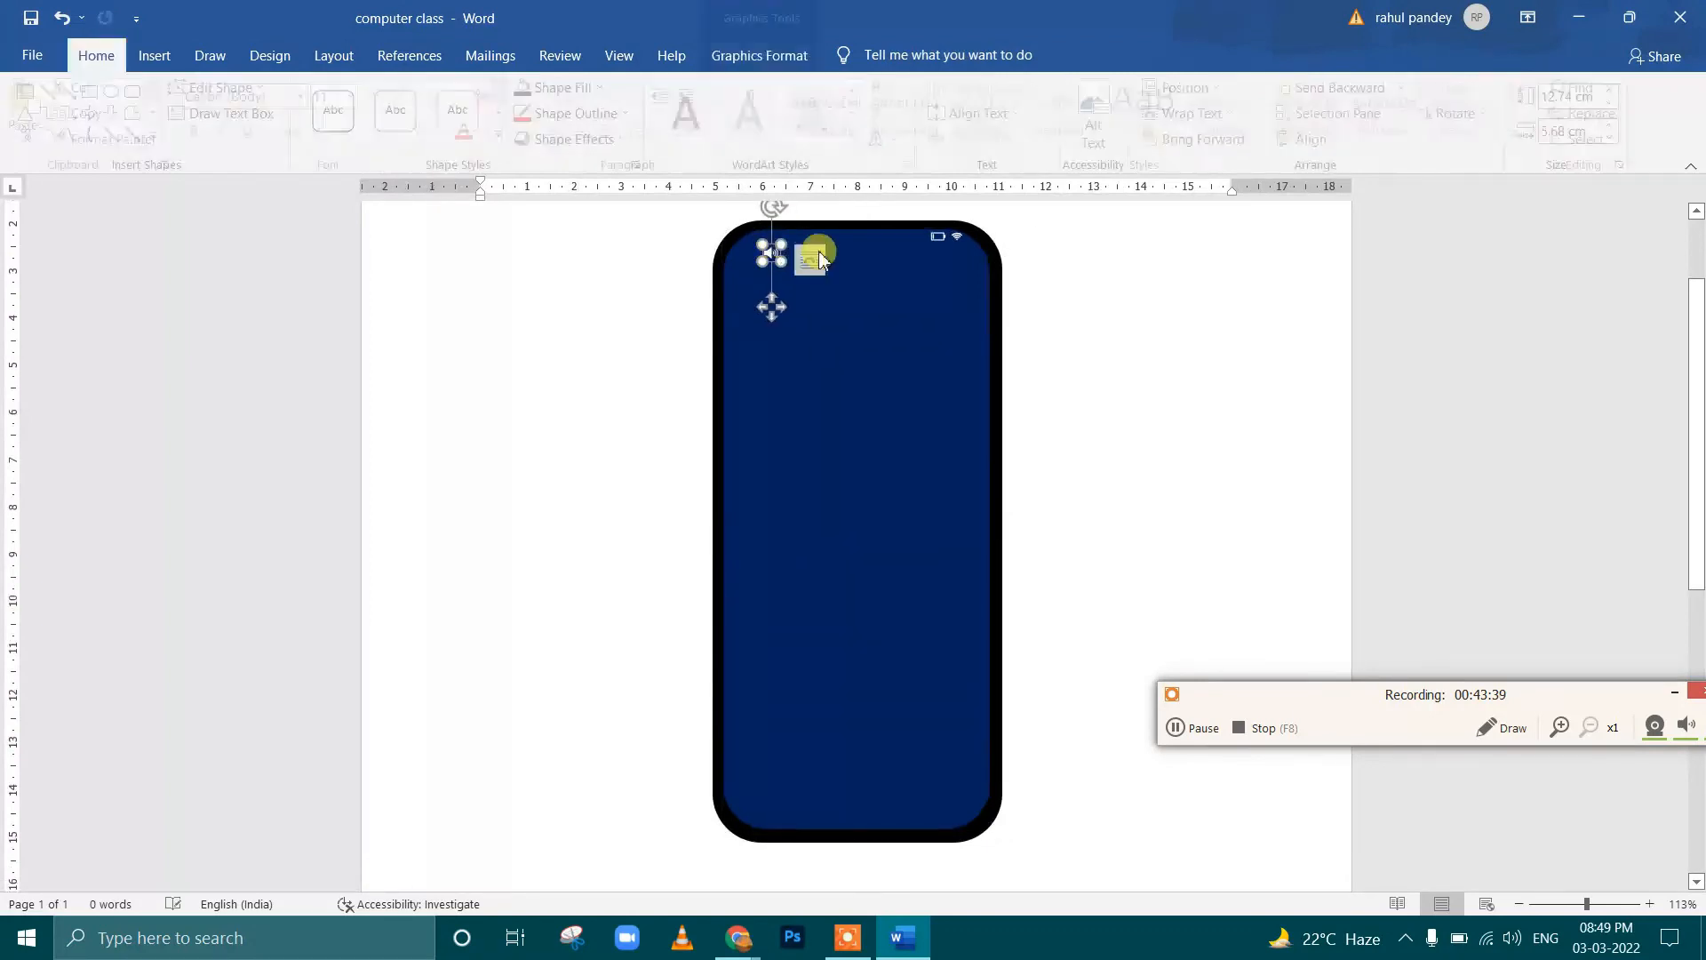
left_click(943, 242)
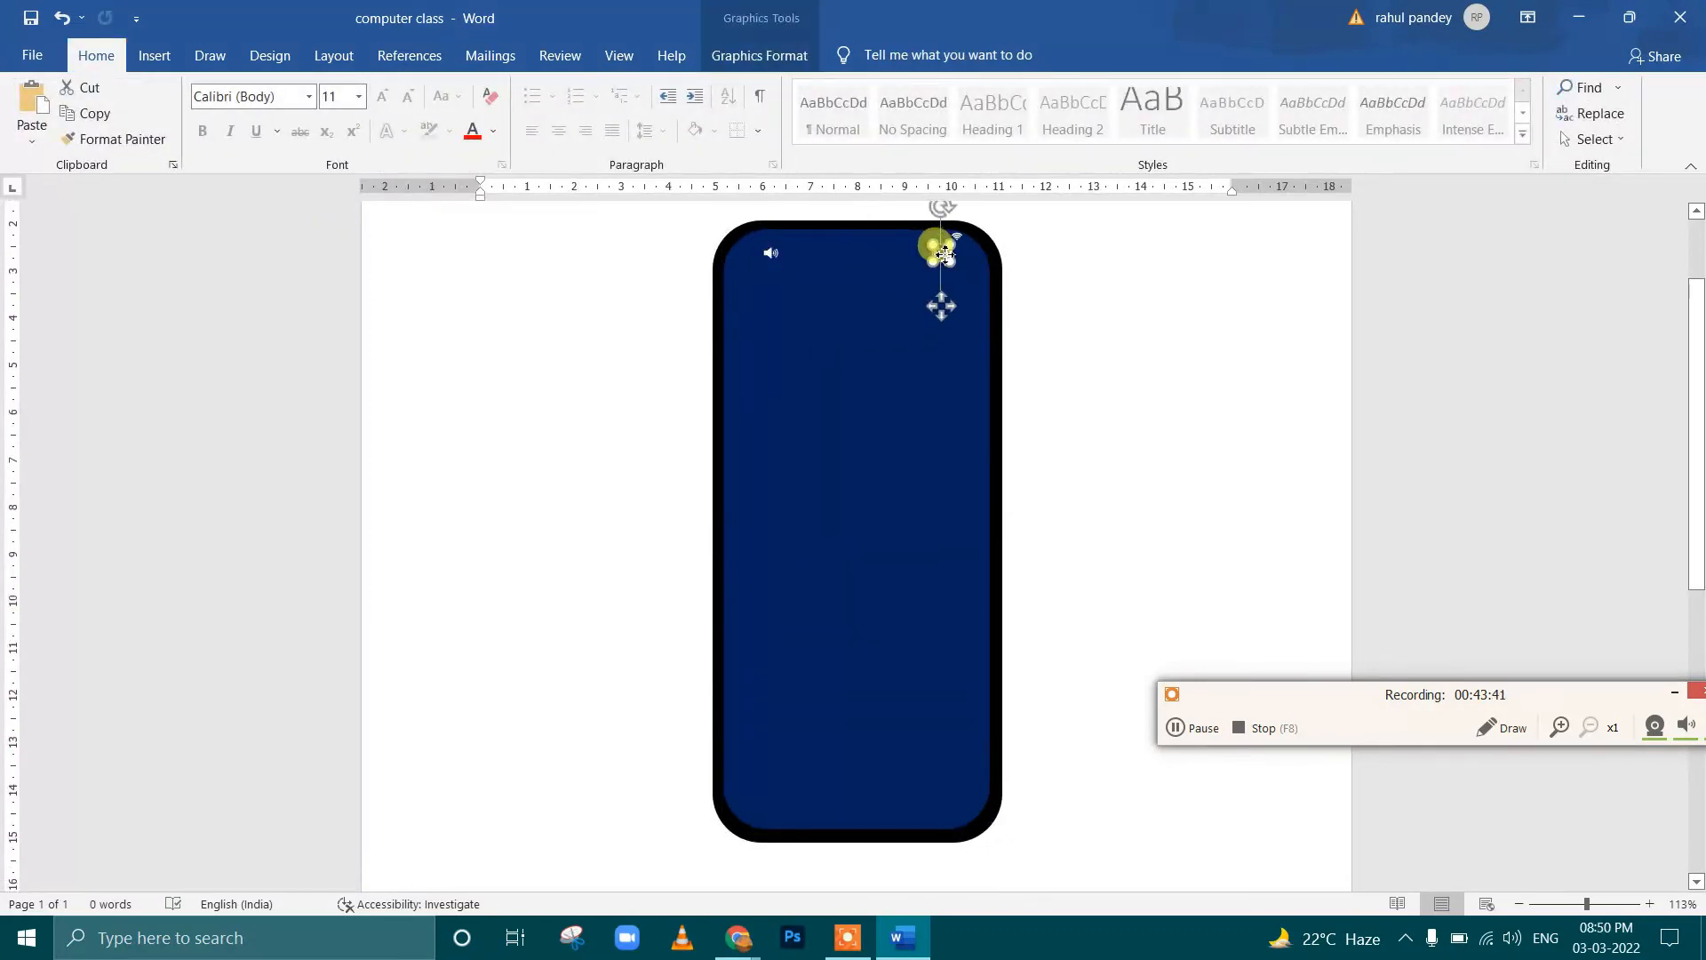
left_click_drag(961, 236, 963, 238)
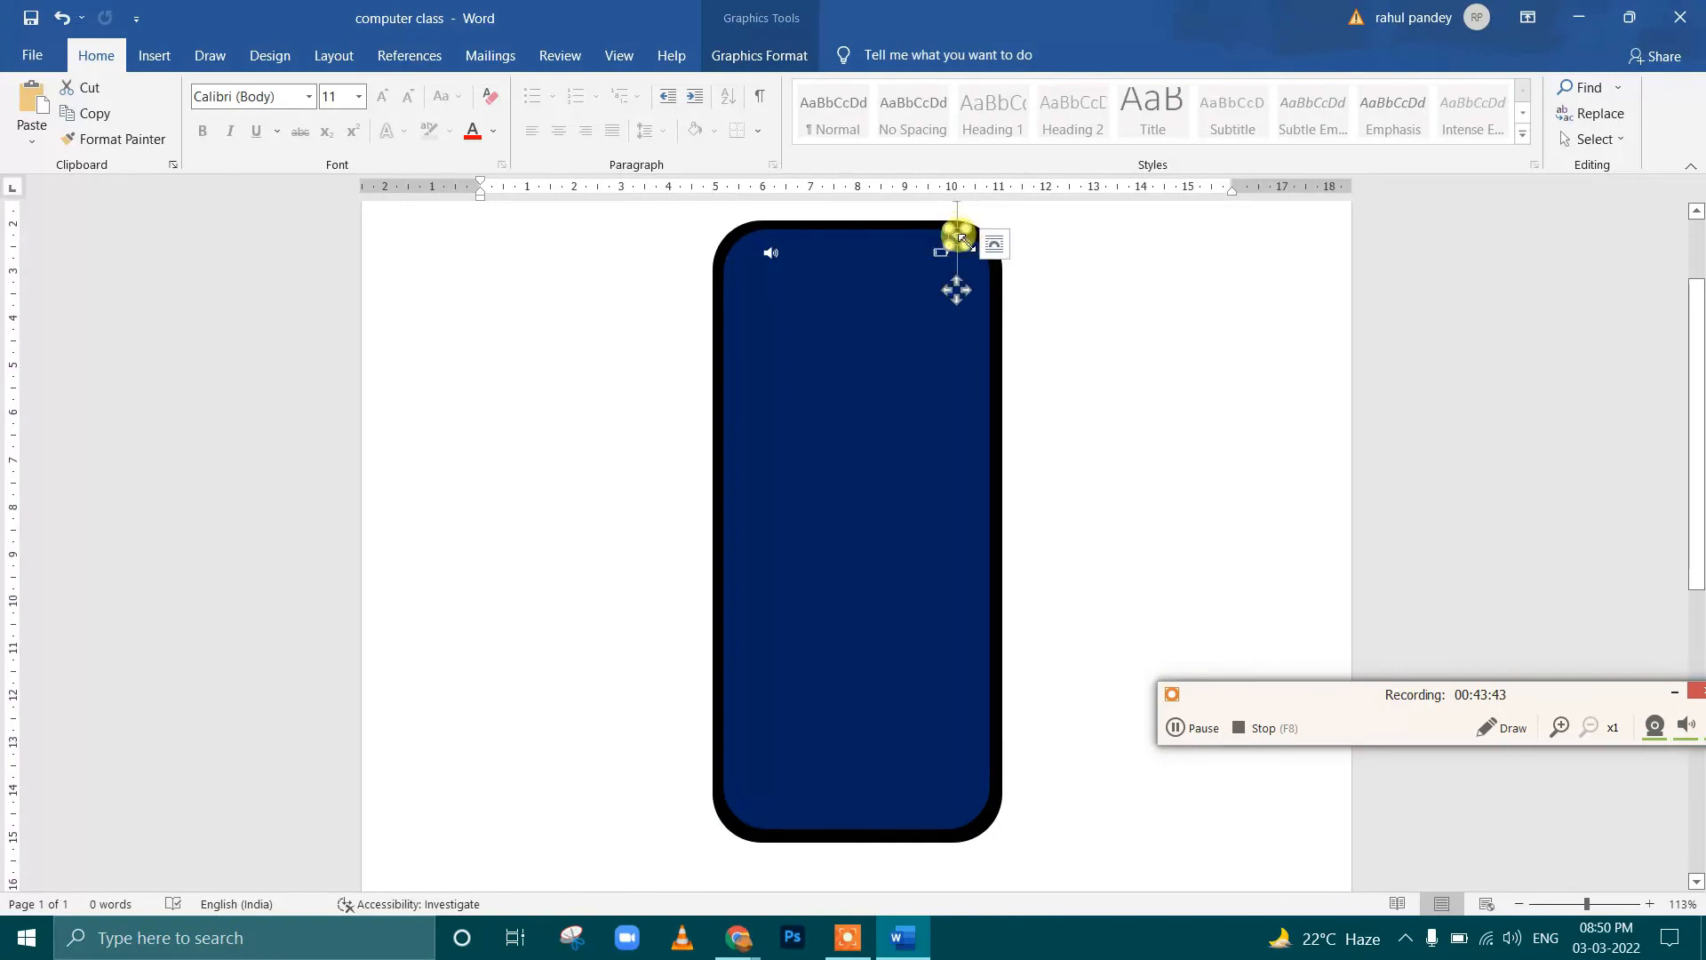
left_click(1093, 295)
Draw a small rounded rectangle about 0.16 by 1 cm as a notch at the middle of the screen's top edge
scroll(1030, 373, "down", 2)
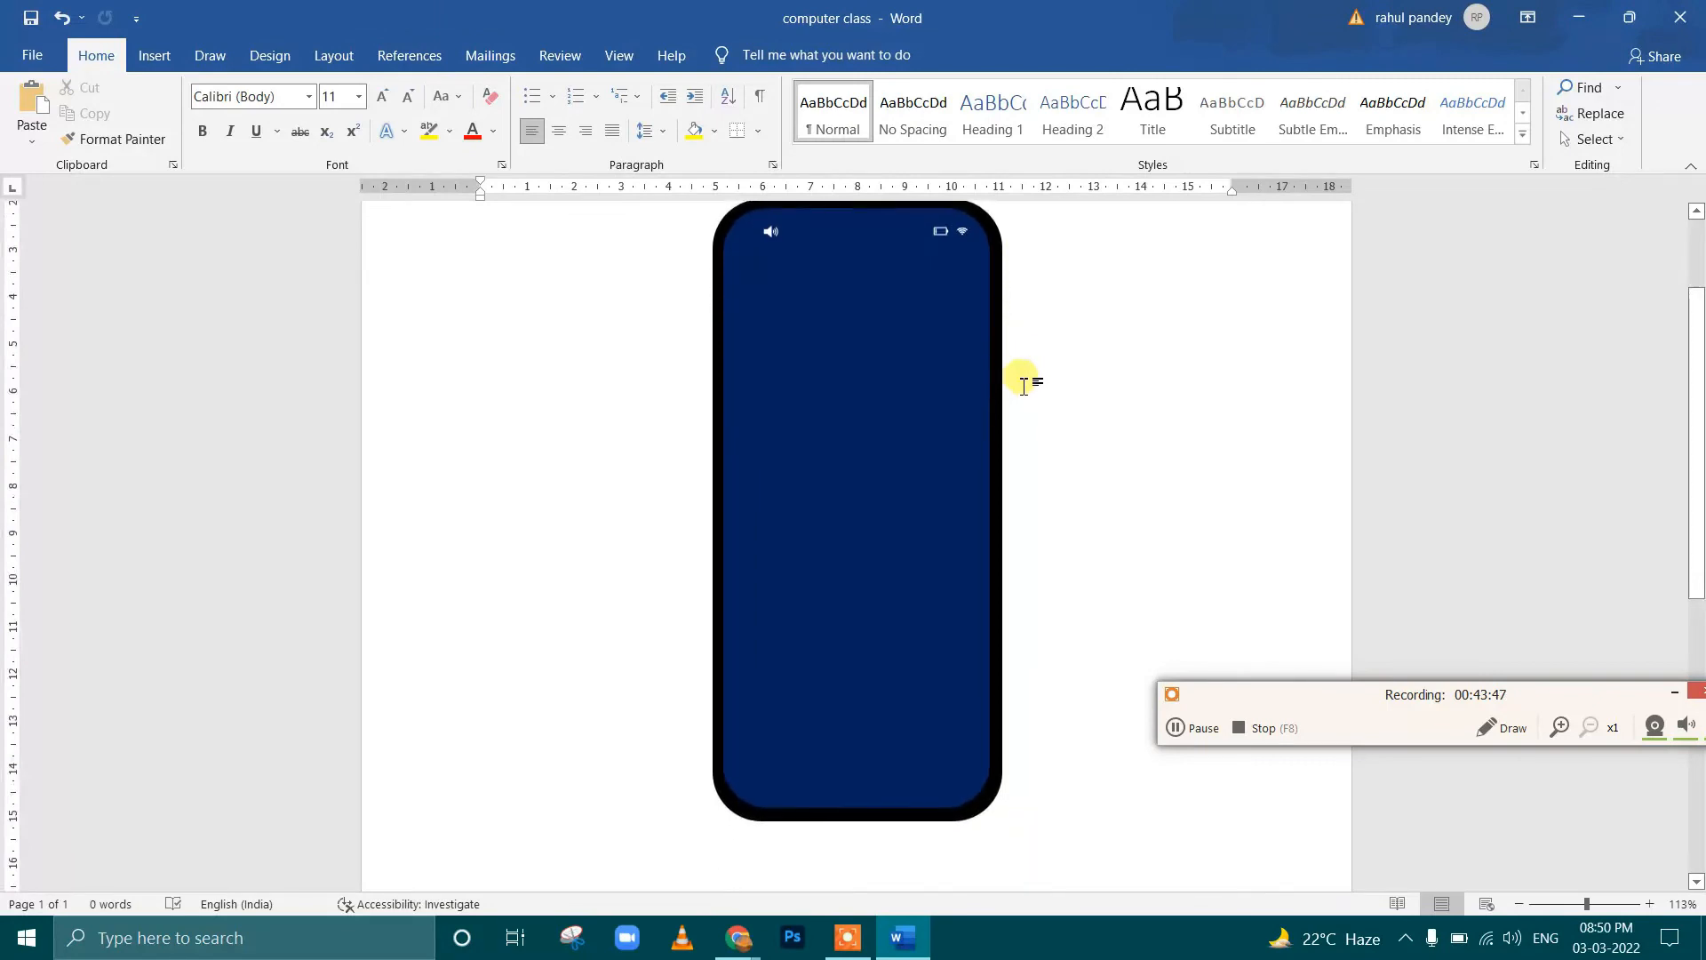
scroll(924, 400, "up", 1)
scroll(994, 426, "down", 2, "ctrl")
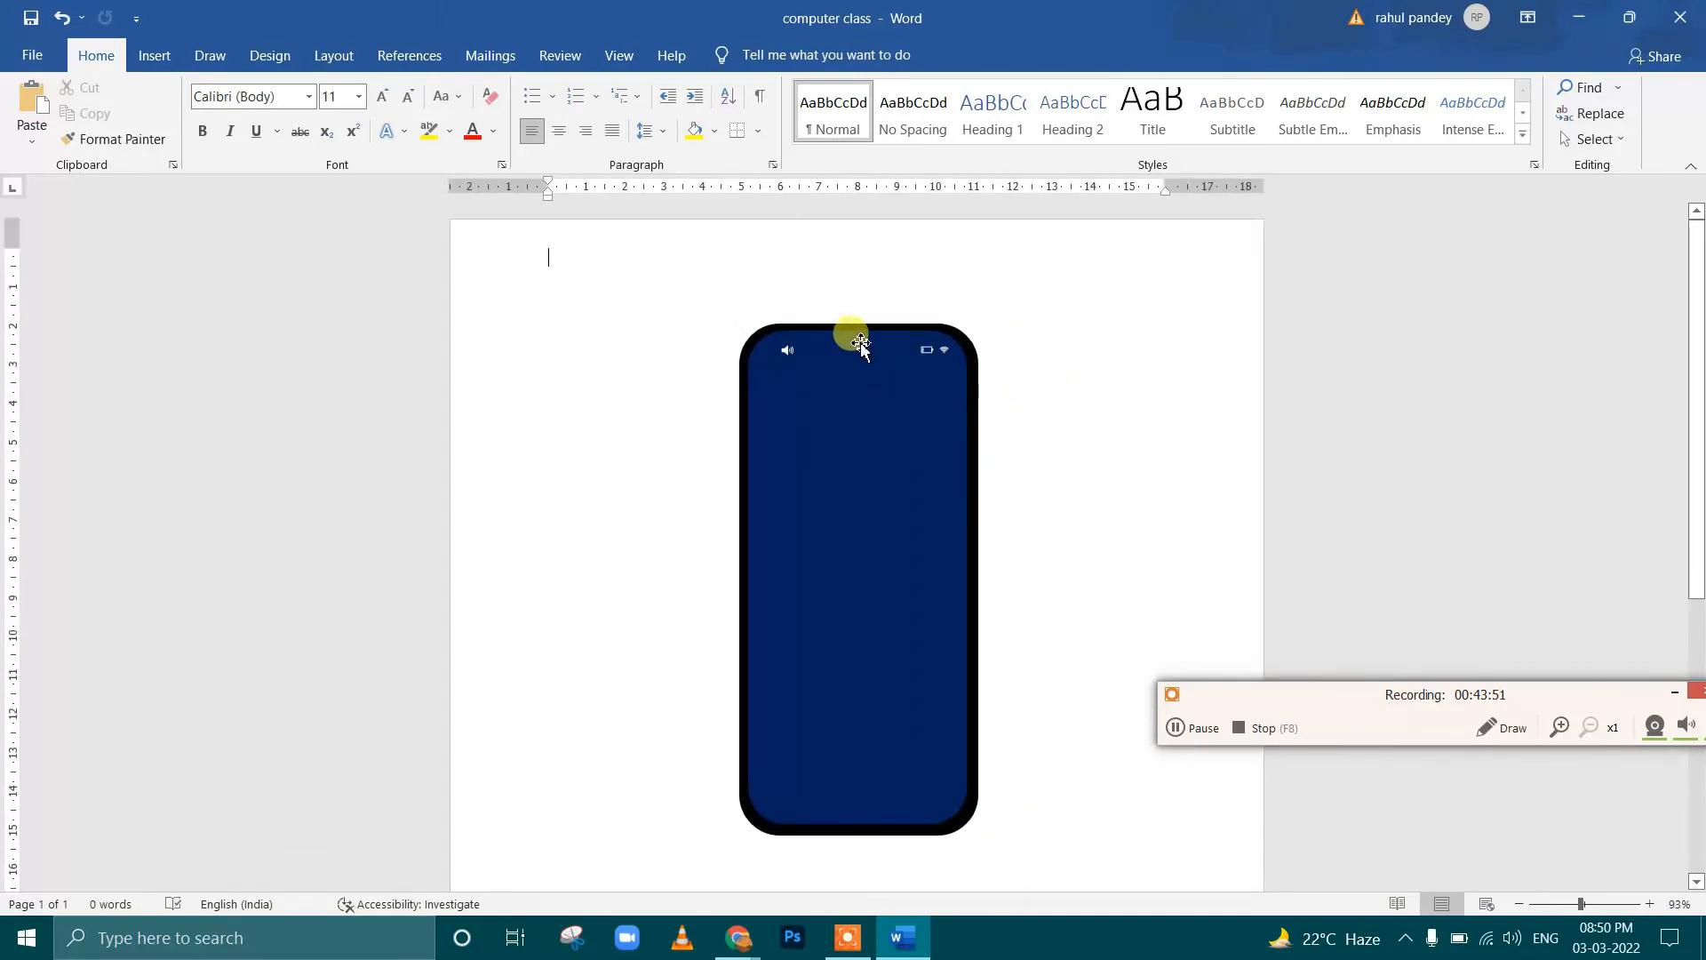
scroll(861, 343, "up", 2, "ctrl")
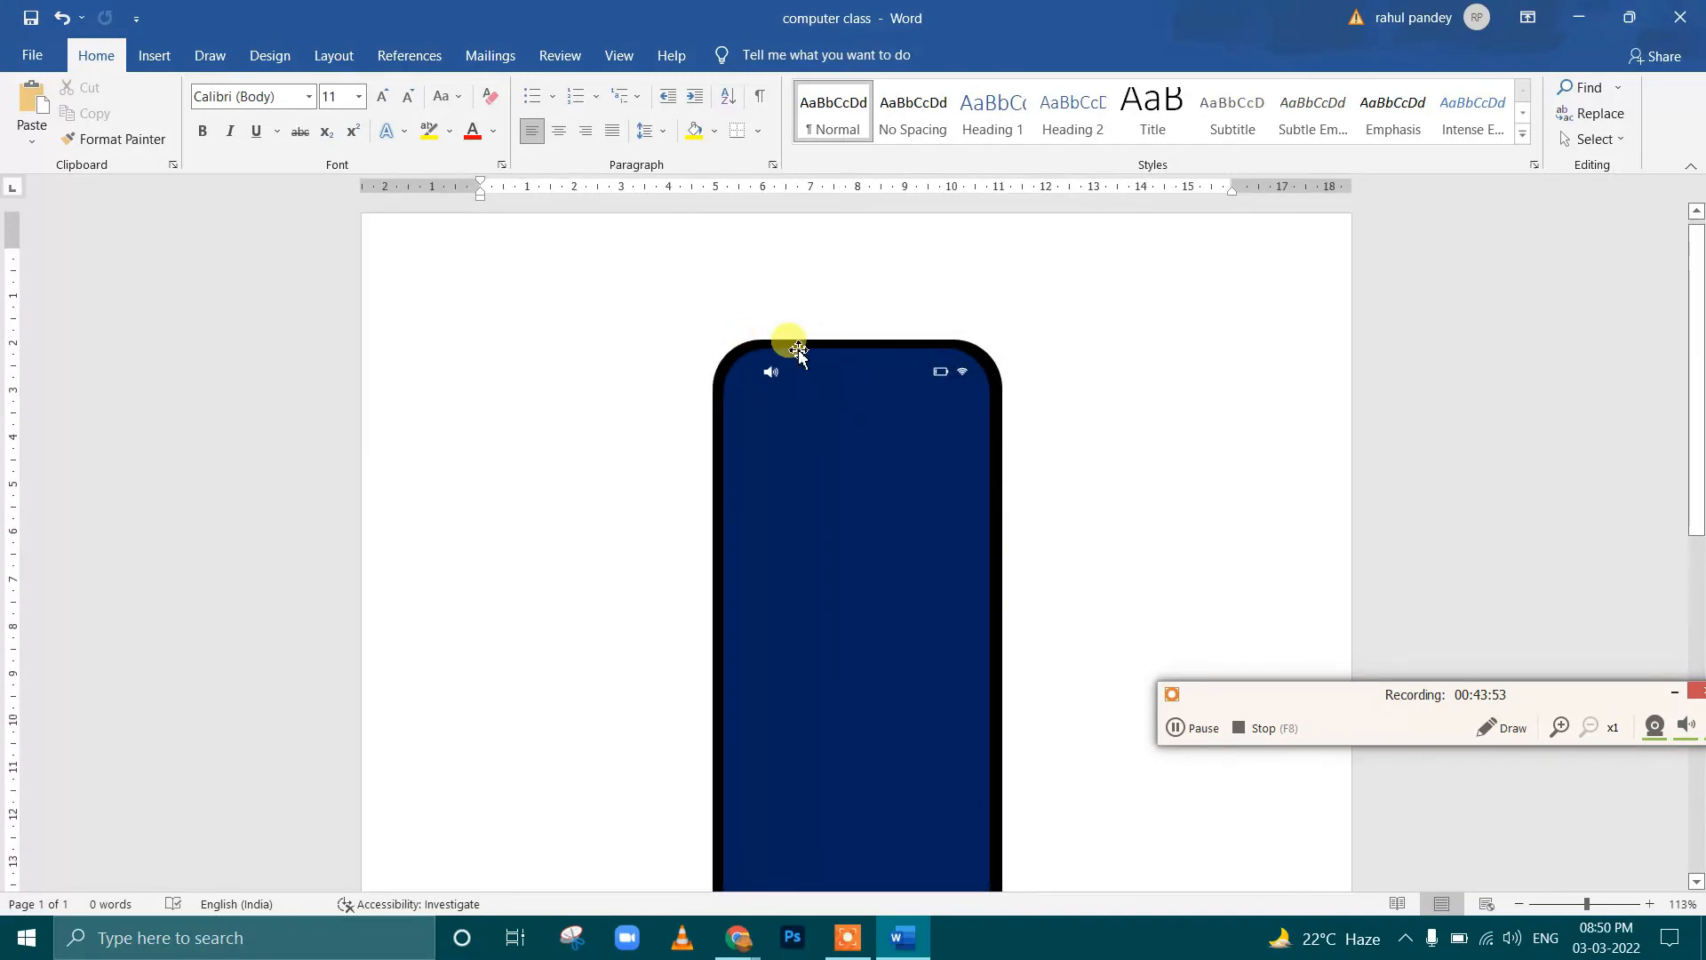
left_click(154, 55)
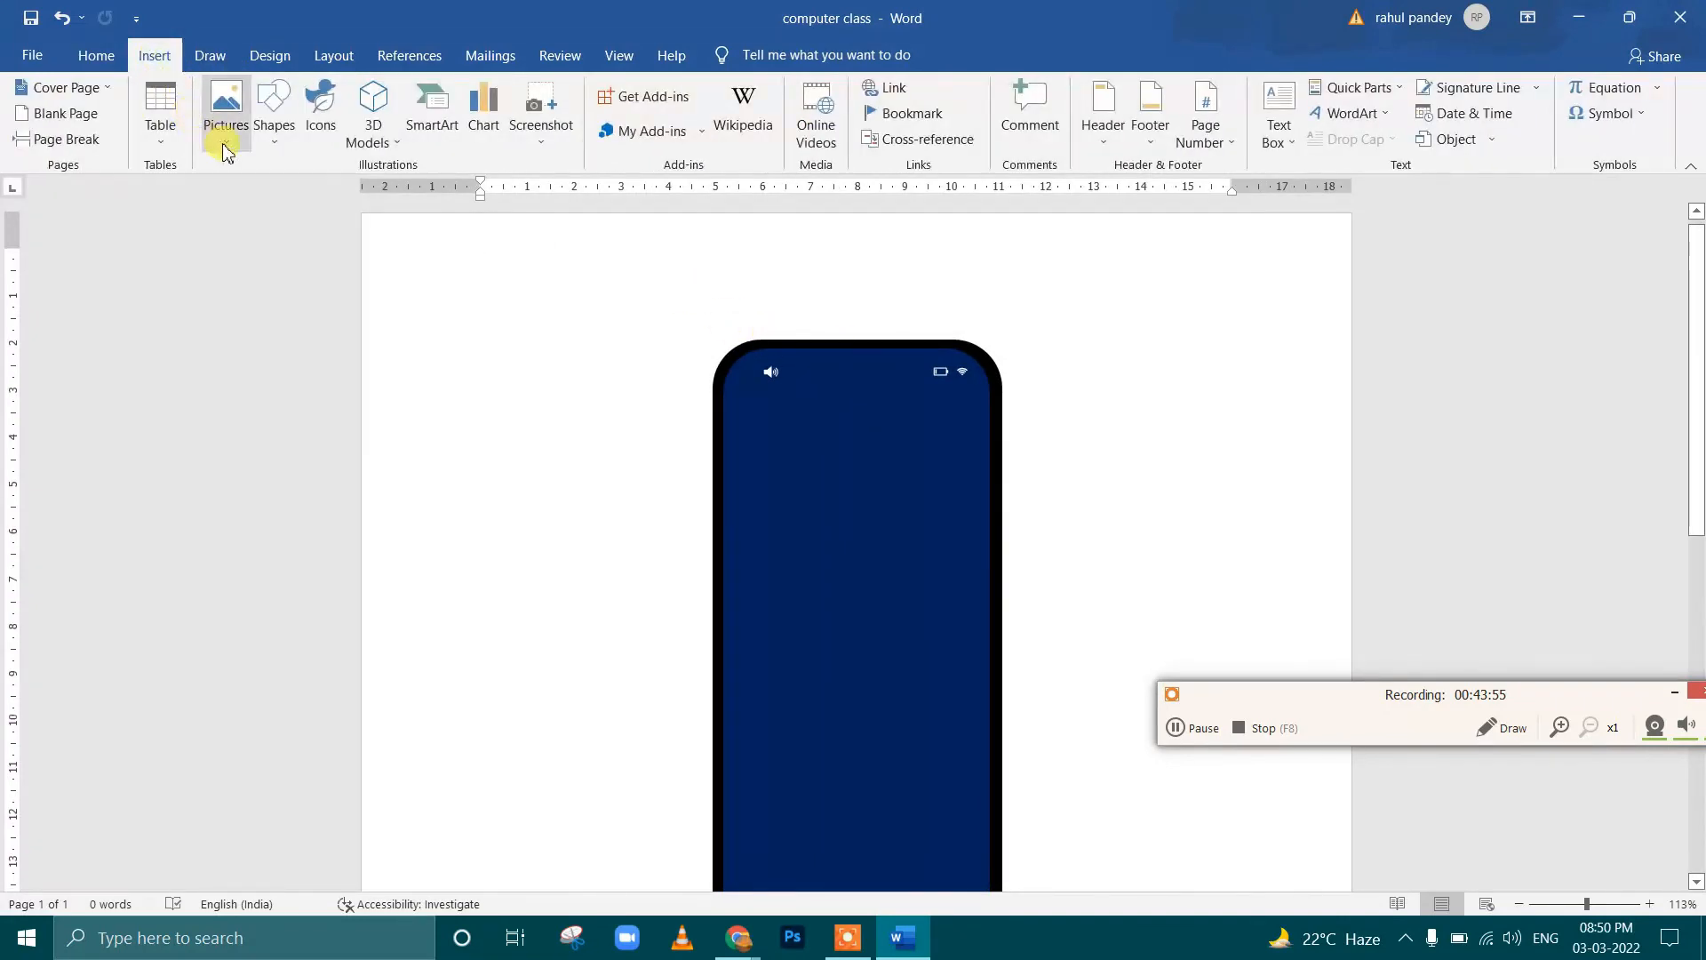
left_click(274, 129)
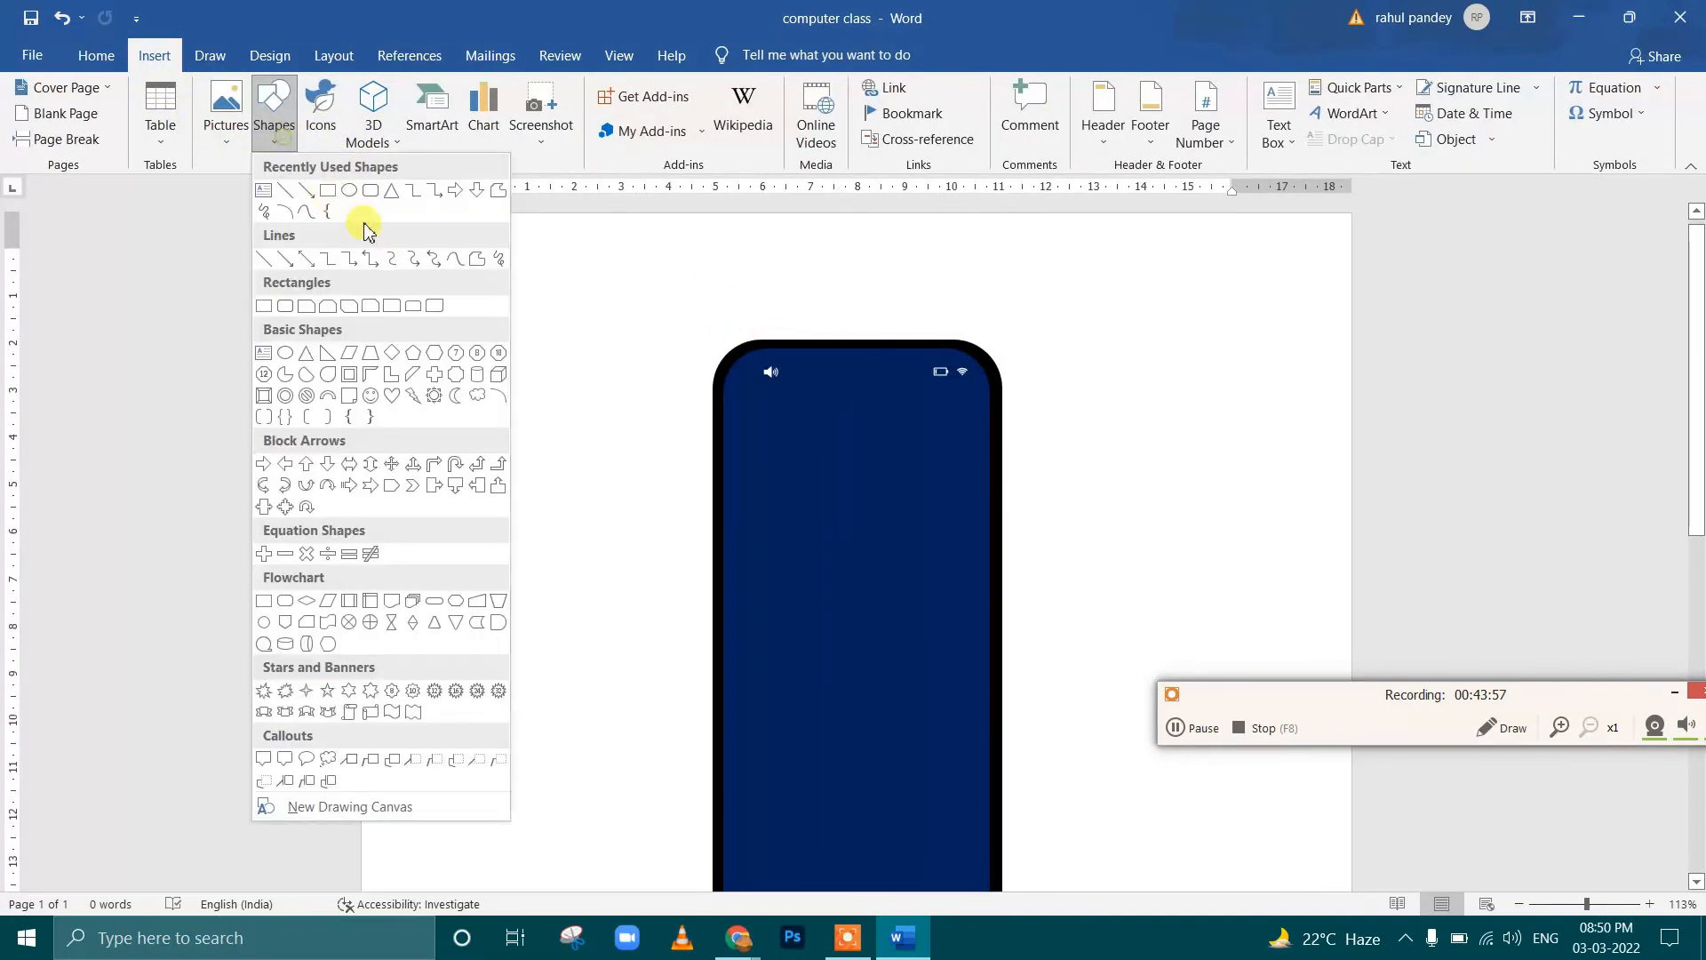
left_click(368, 194)
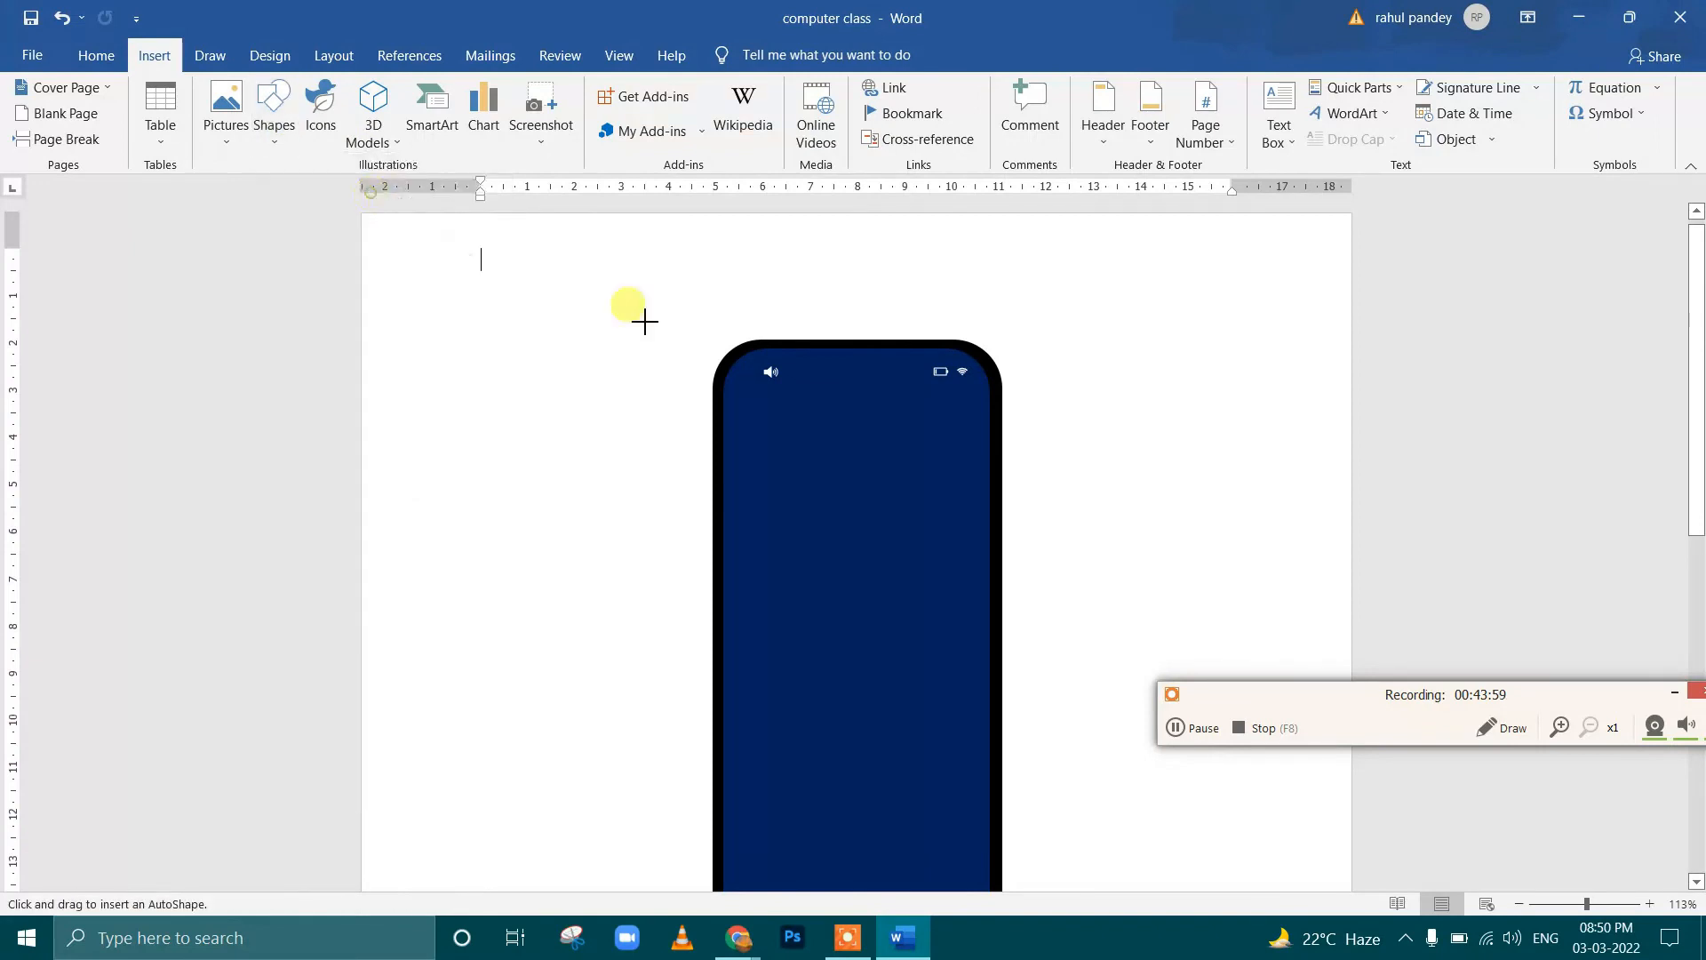
scroll(879, 379, "up", 11)
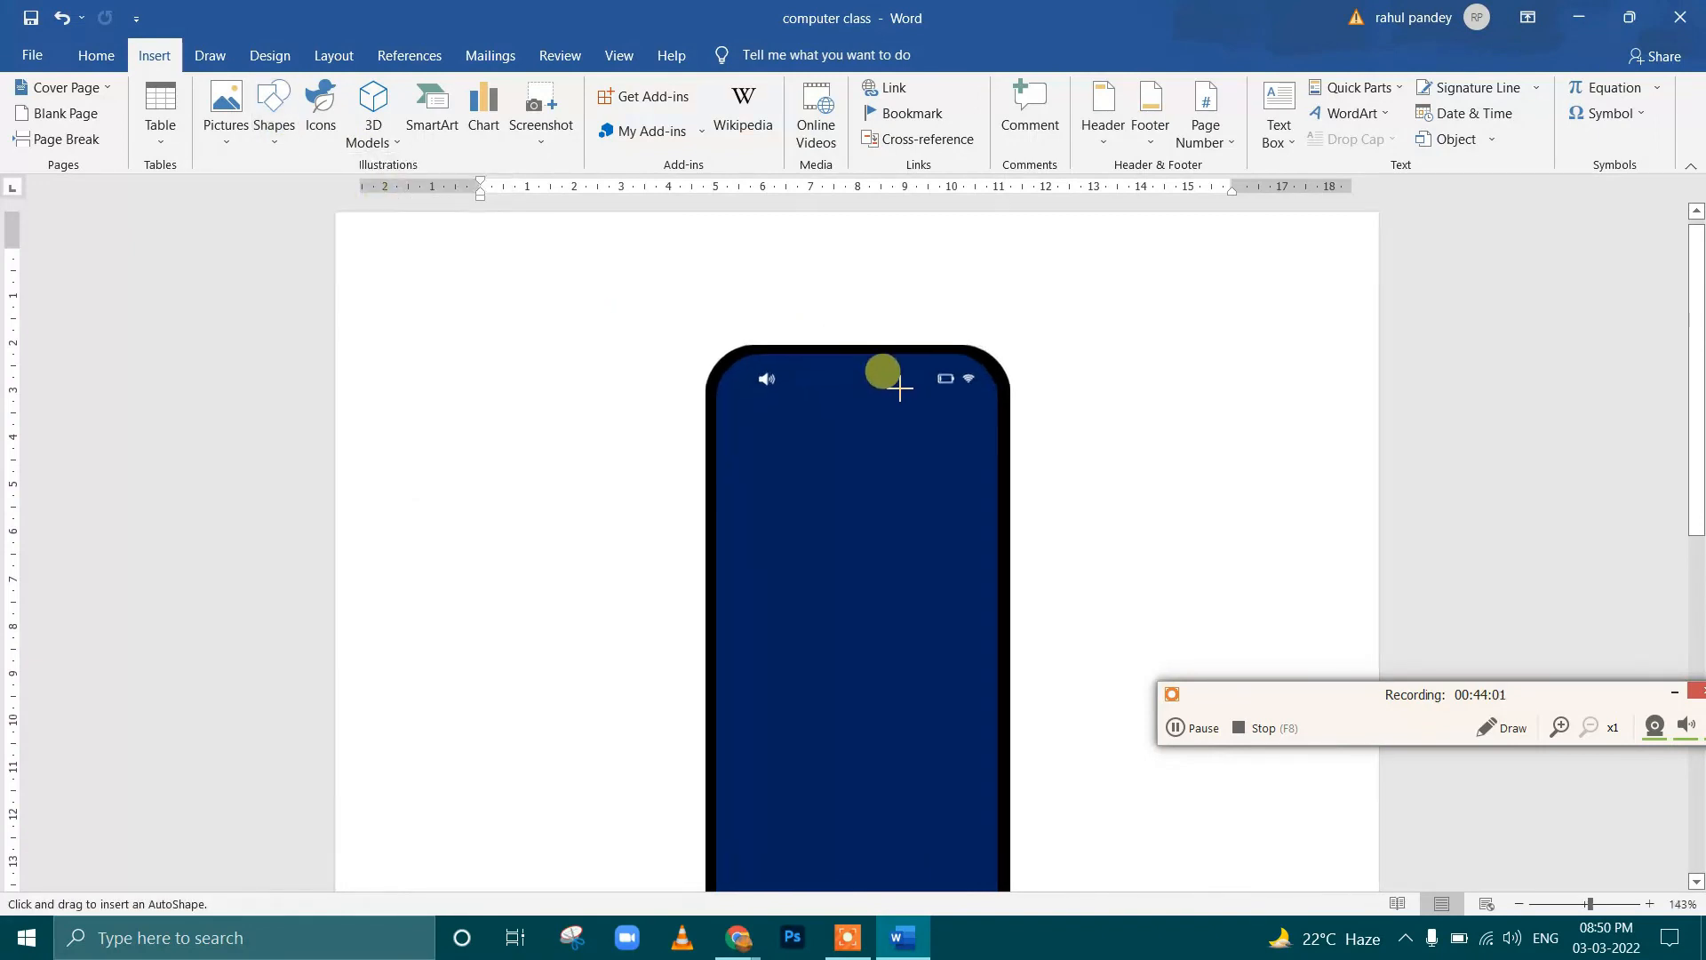
left_click_drag(986, 441, 1004, 451)
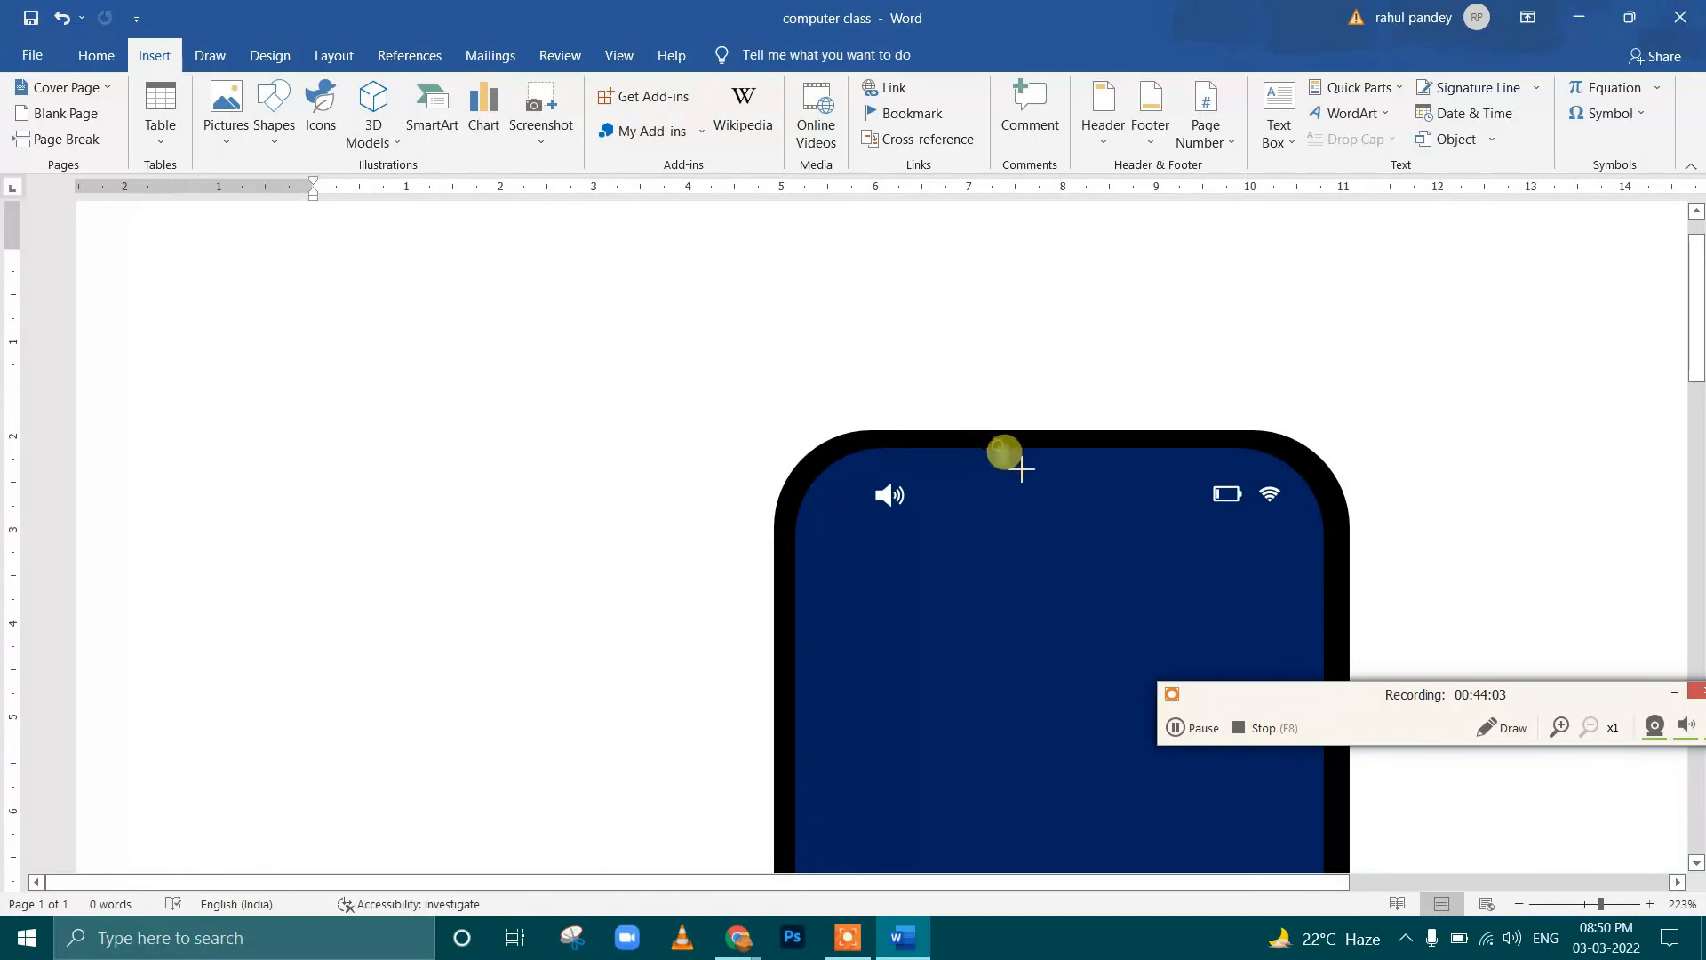
left_click_drag(1104, 468, 1093, 461)
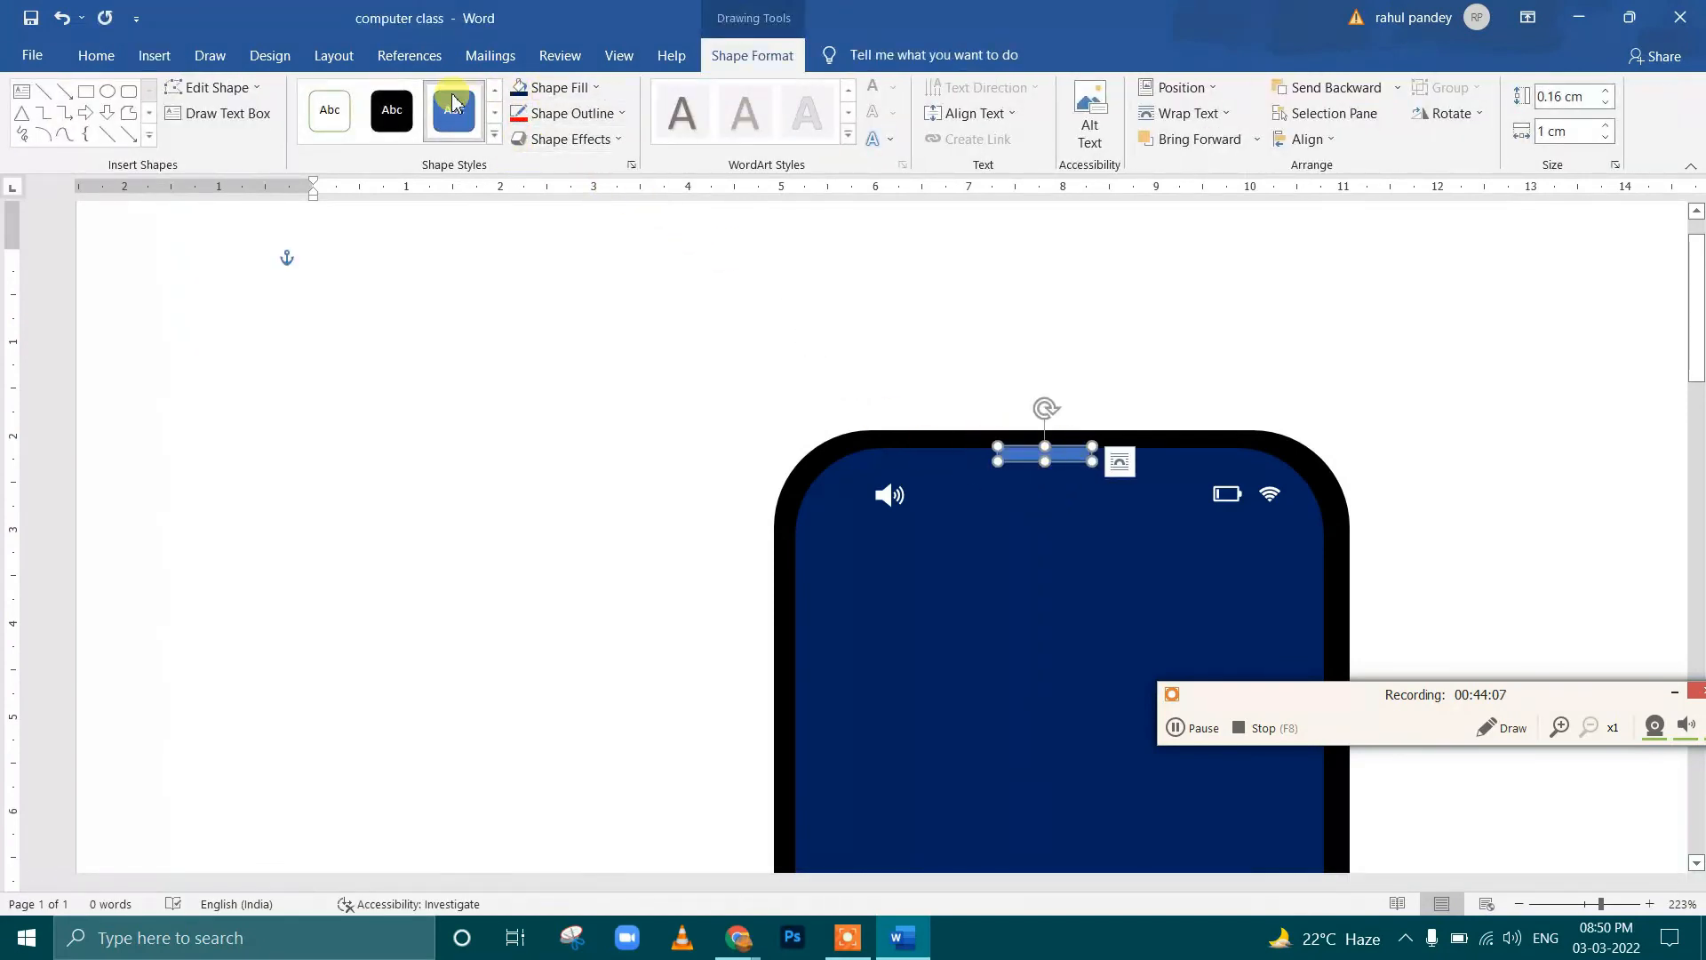
Apply the solid black preset style to the small notch shape and remove its outline
left_click(392, 109)
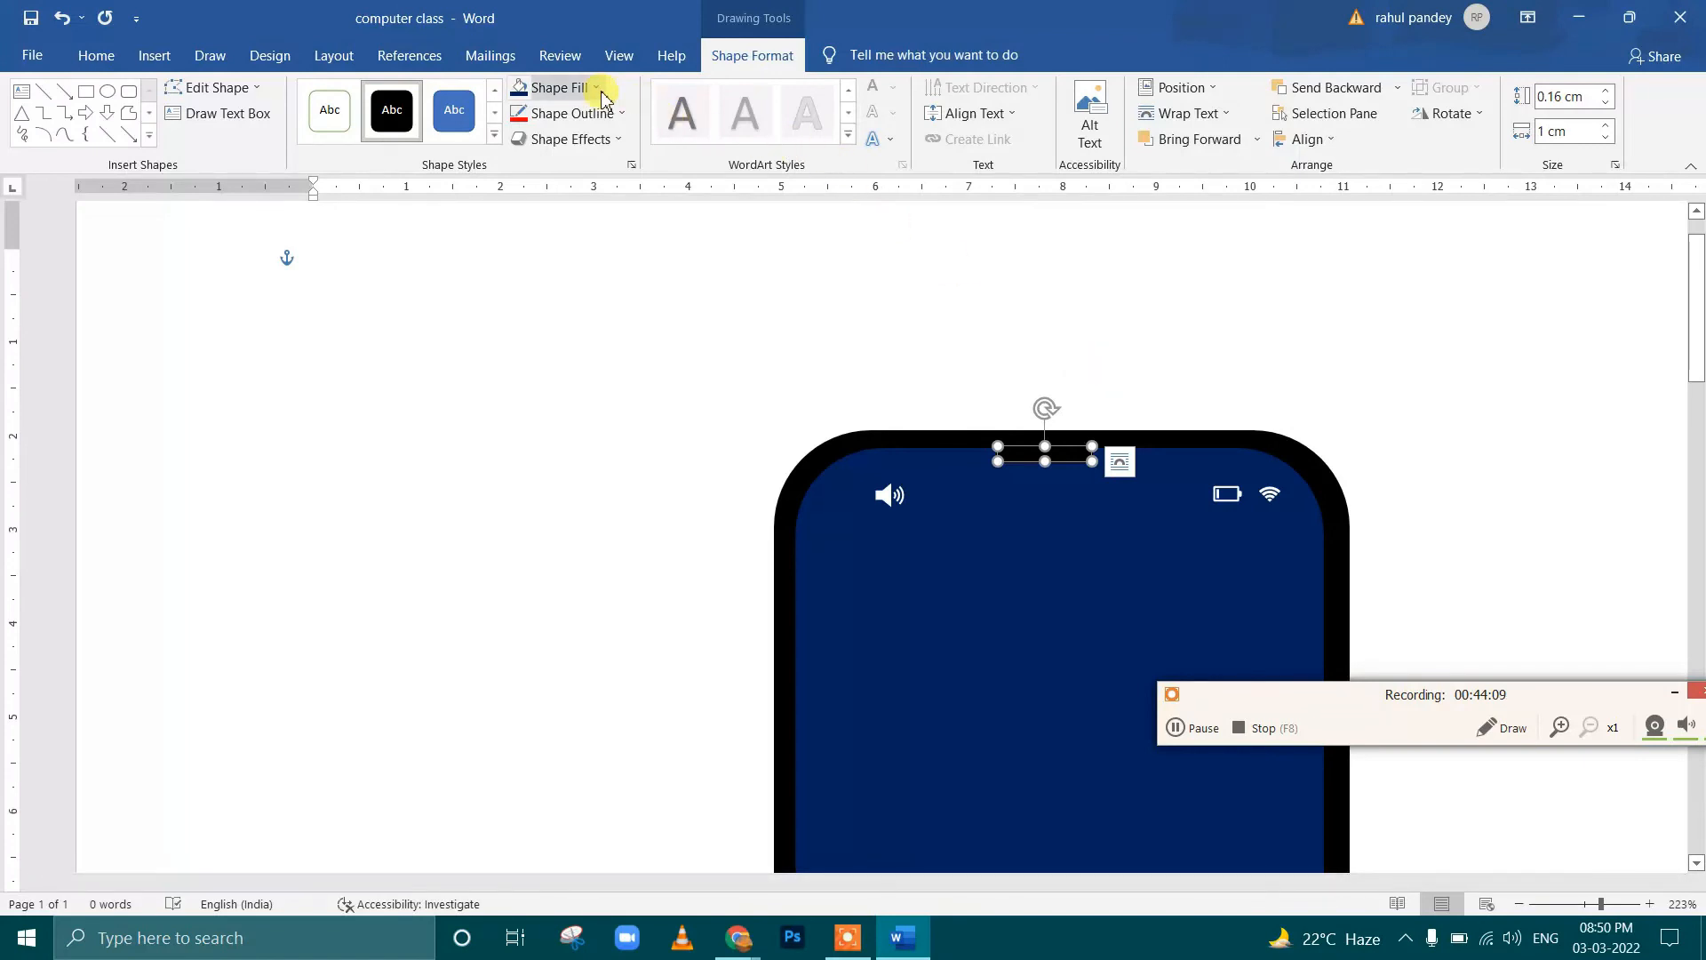
left_click(588, 114)
left_click(601, 315)
left_click(1097, 457)
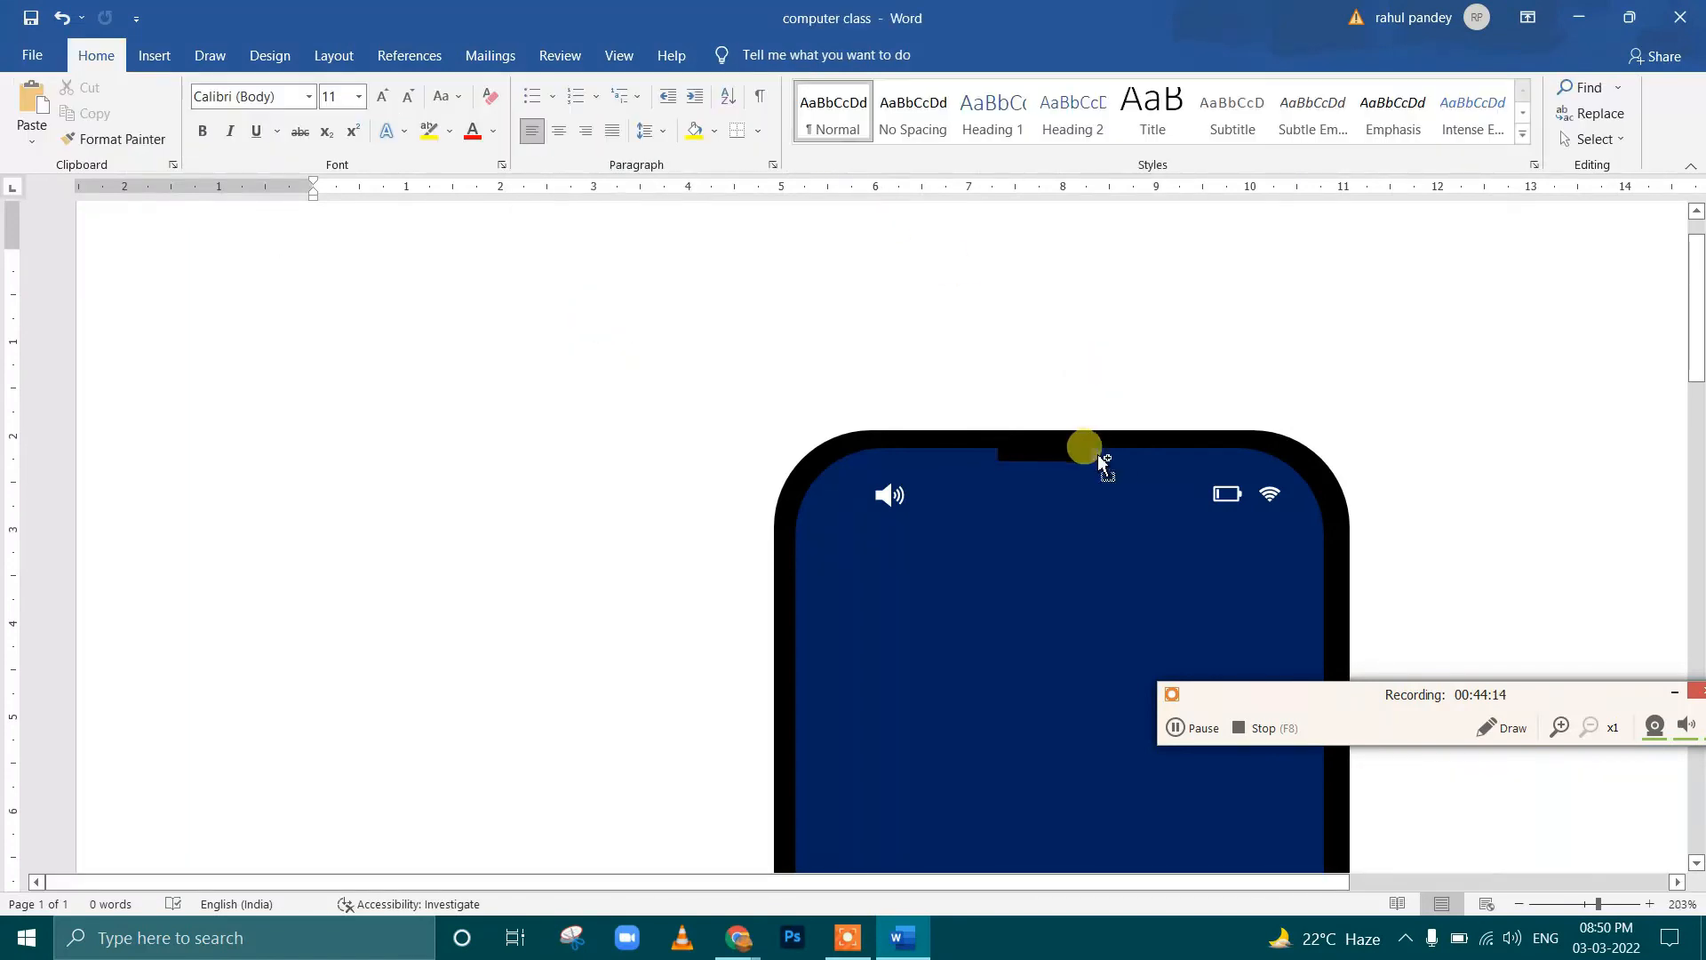
Replace the small notch with a larger rounded rectangle about 0.25 by 1.57 cm at the screen's top edge
scroll(1093, 453, "down", 7)
scroll(971, 458, "down", 5)
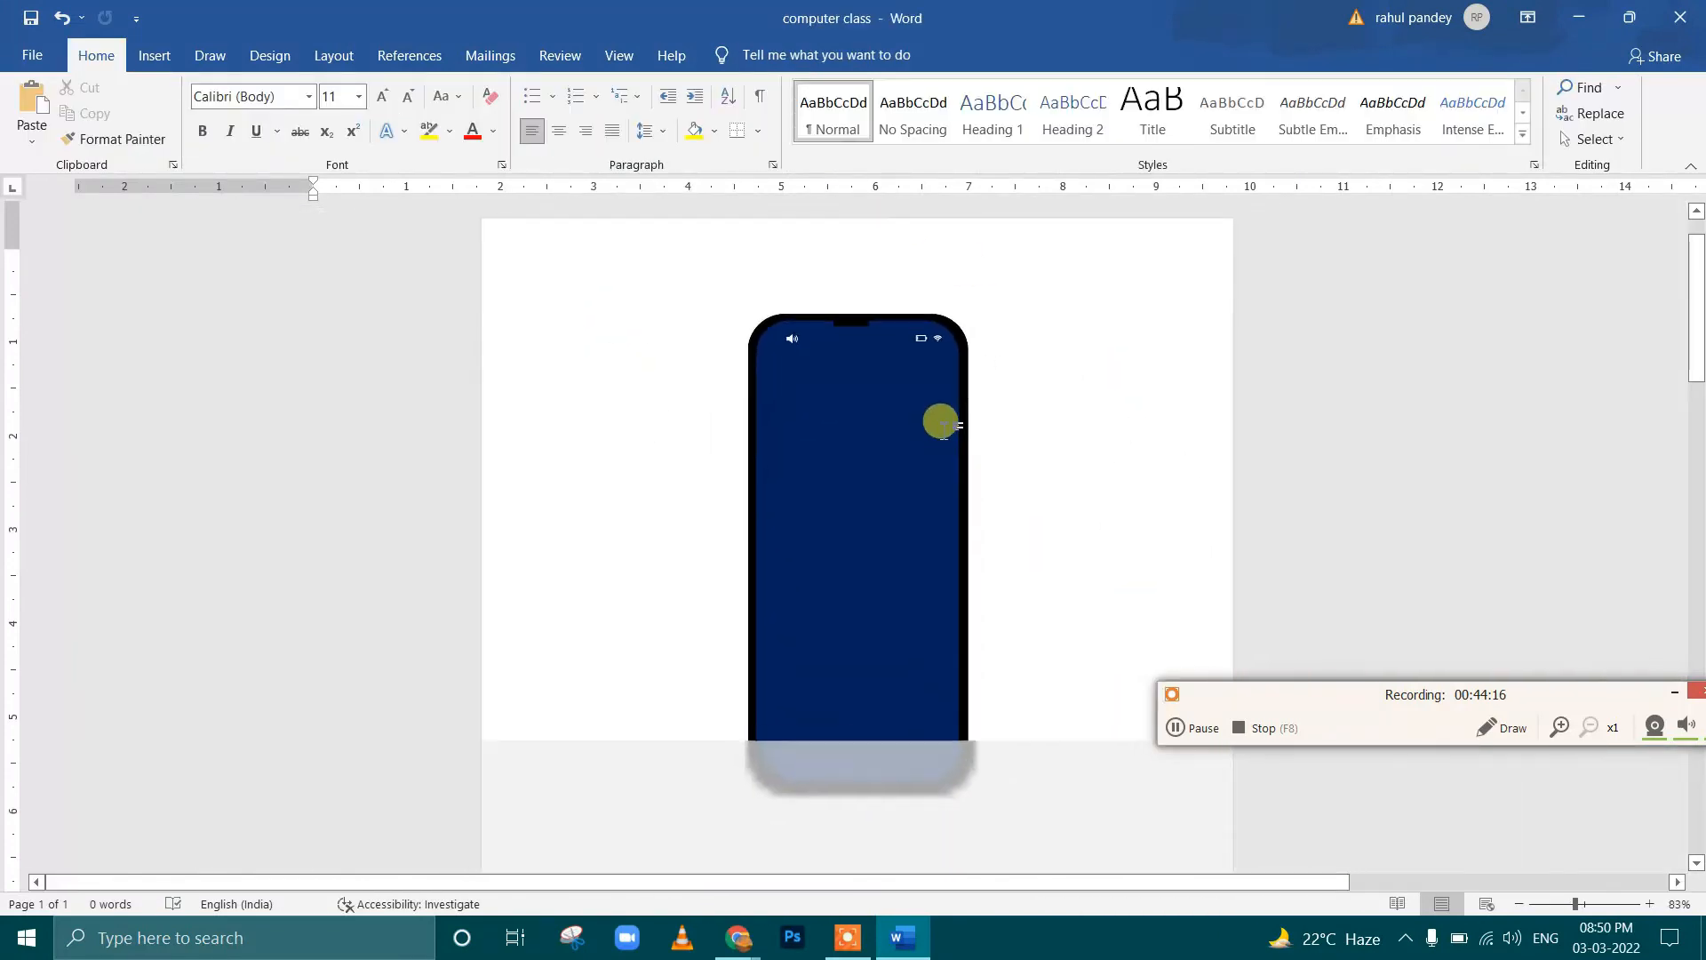
scroll(889, 400, "up", 9)
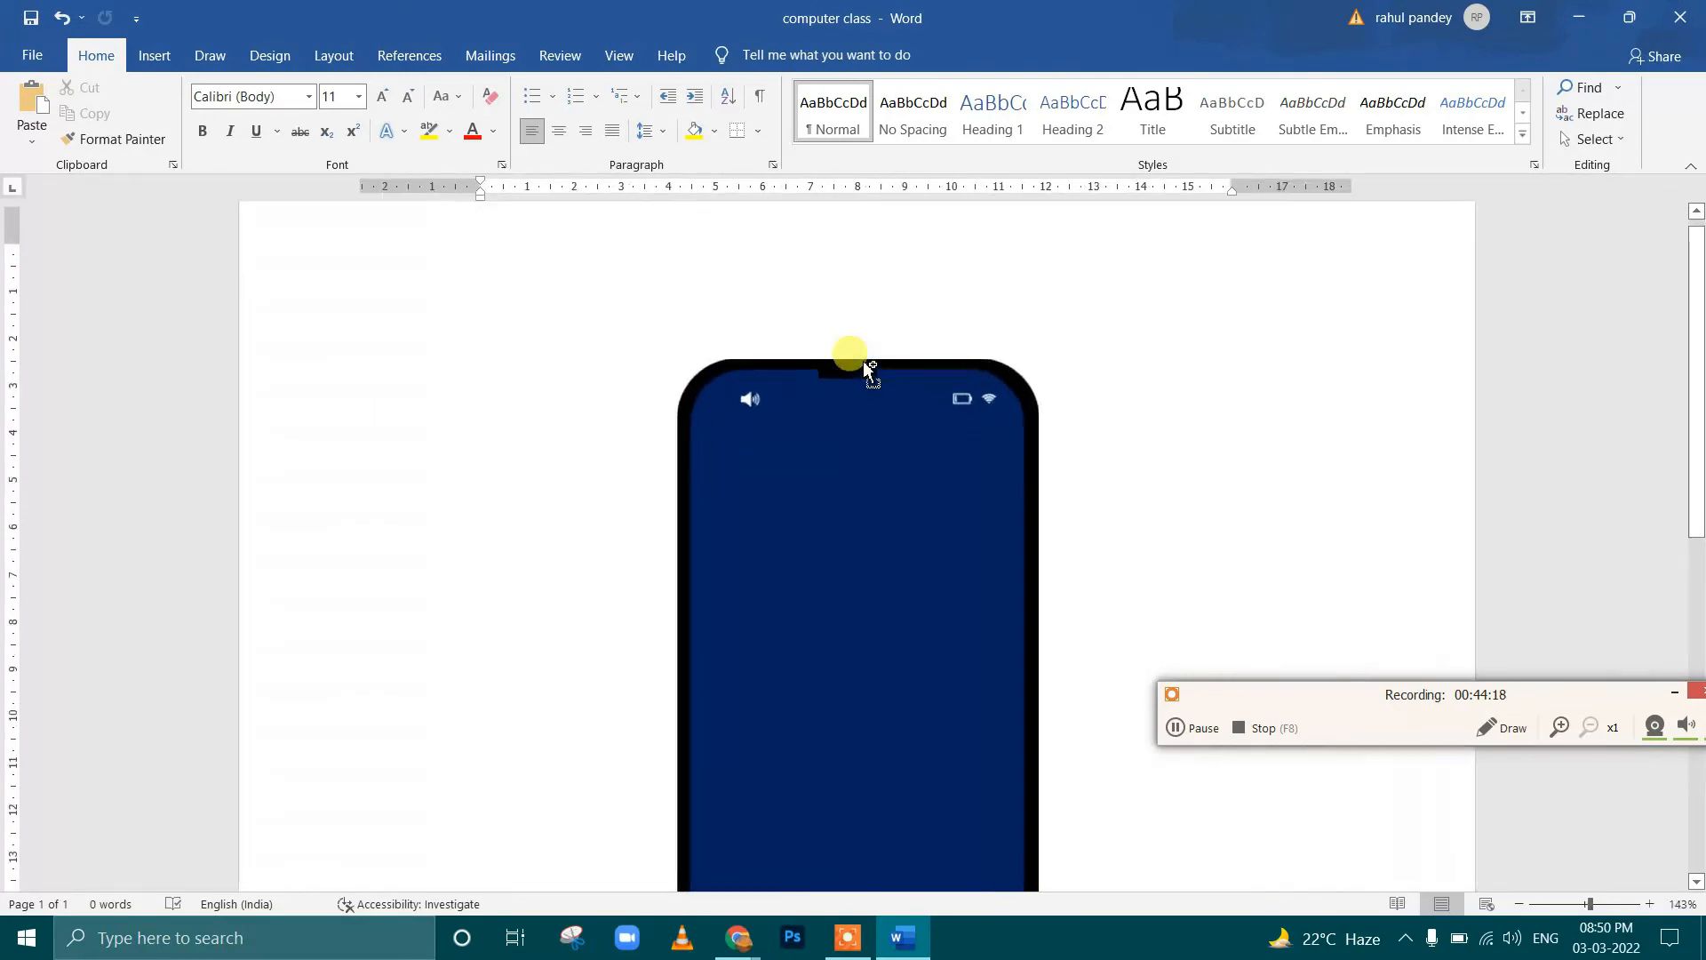
left_click(891, 425)
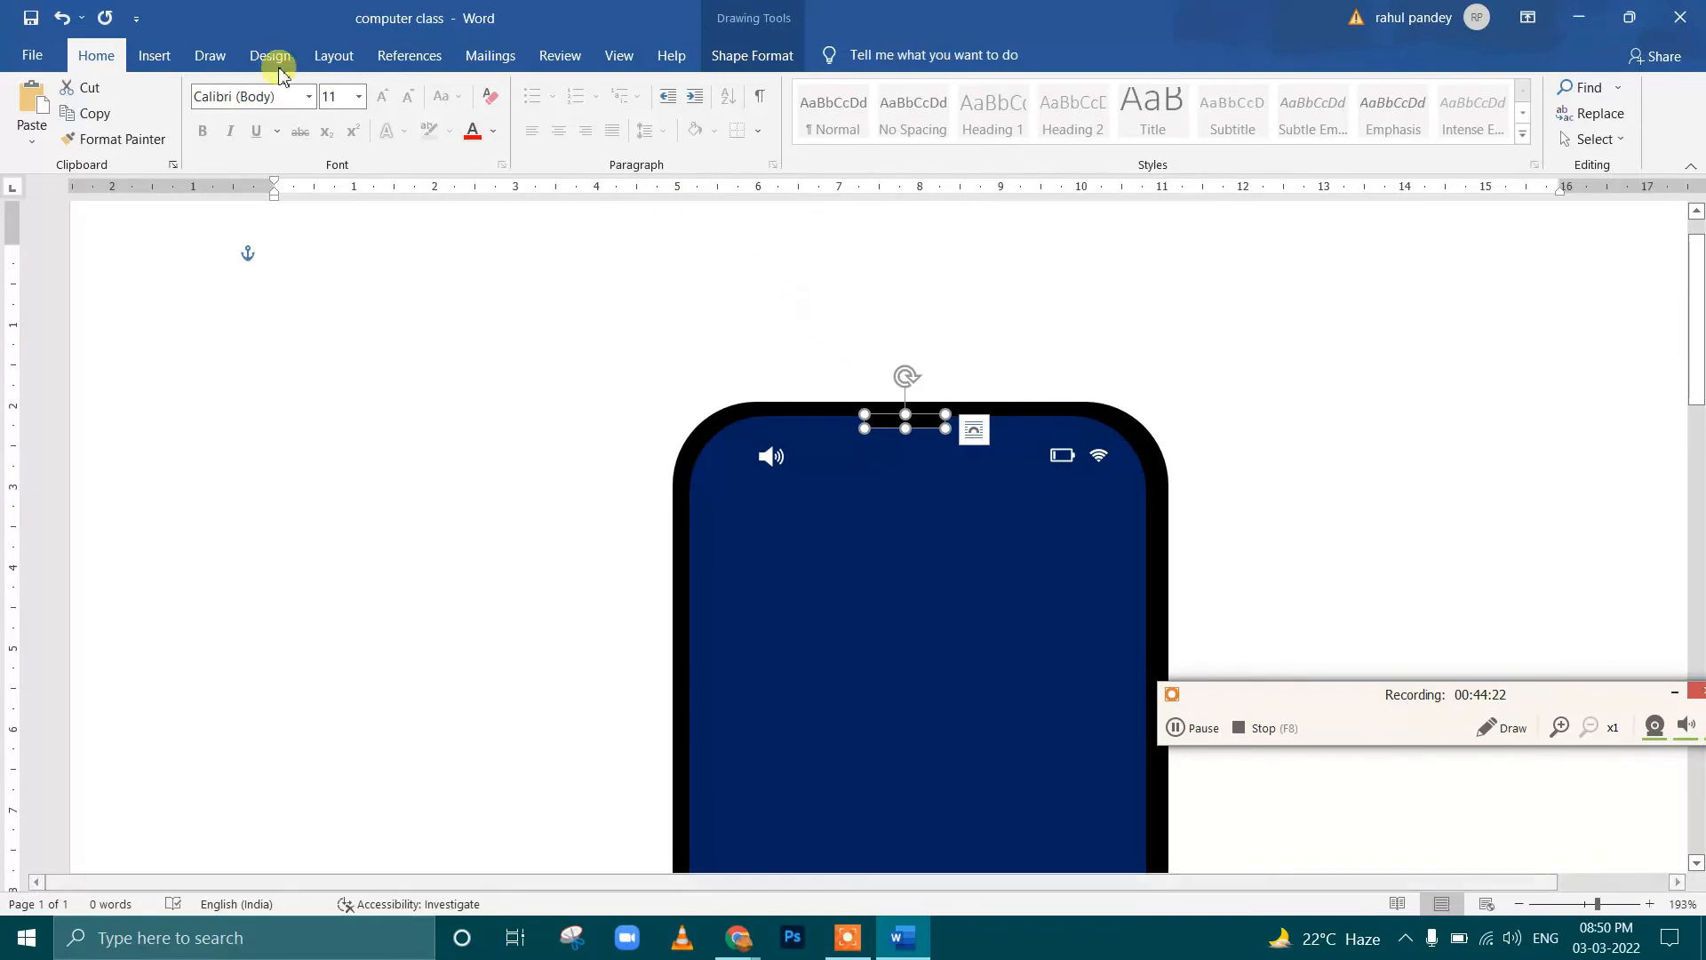
left_click(734, 23)
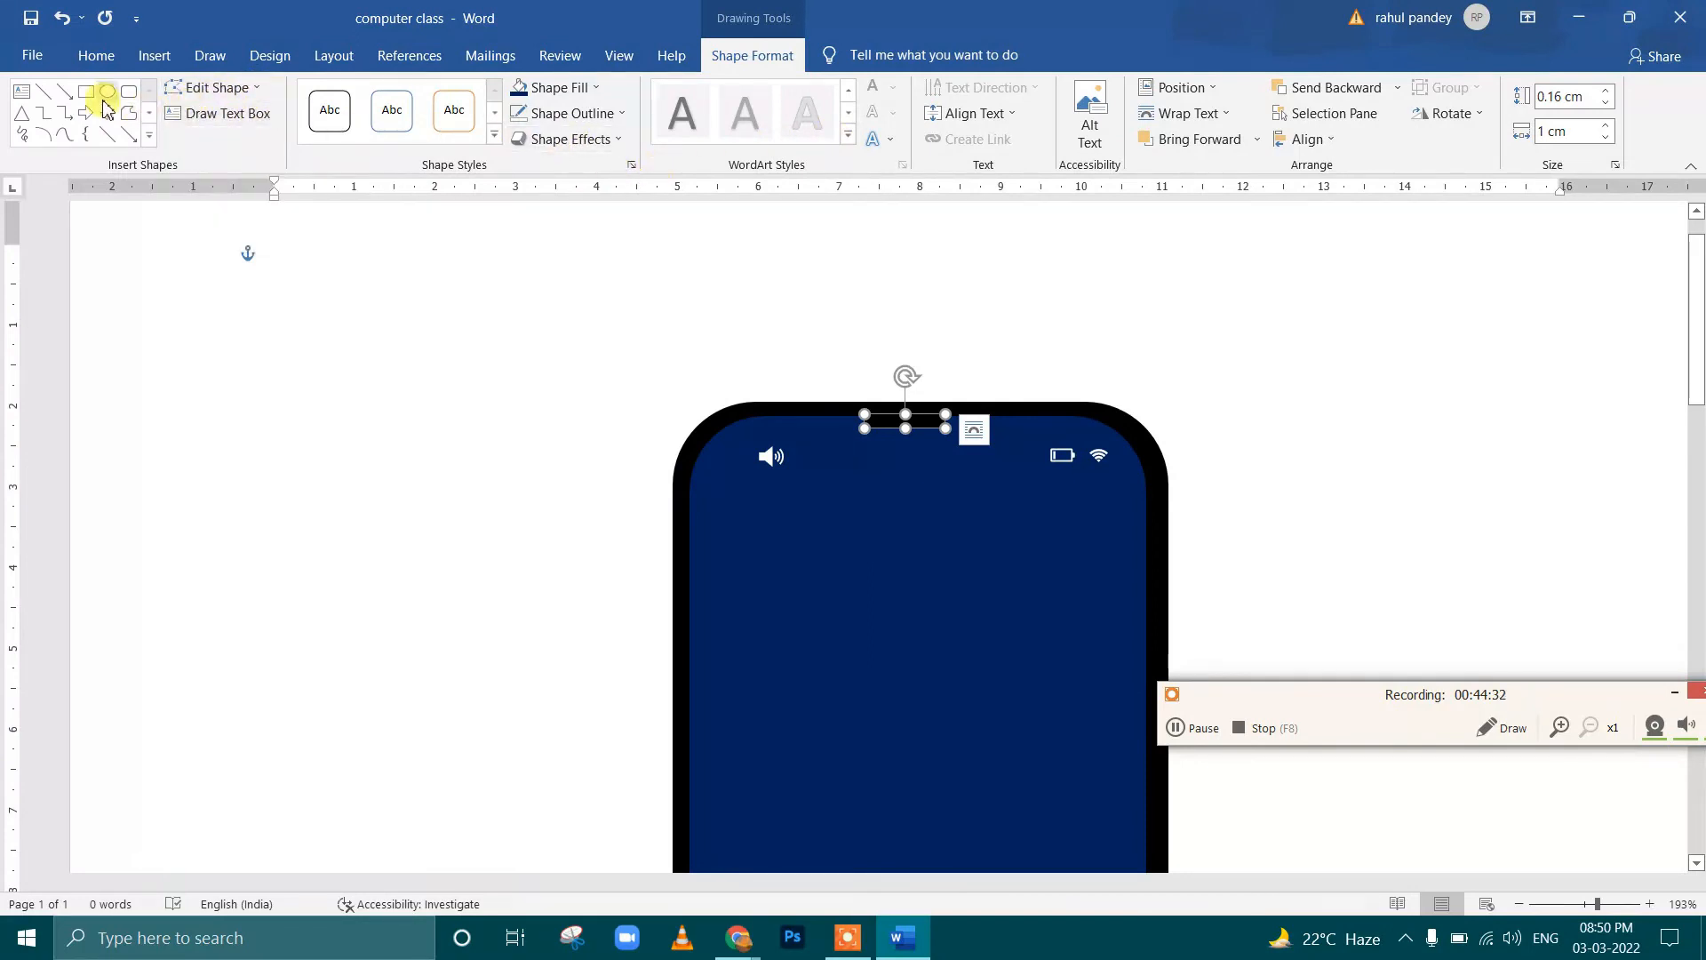
left_click(129, 92)
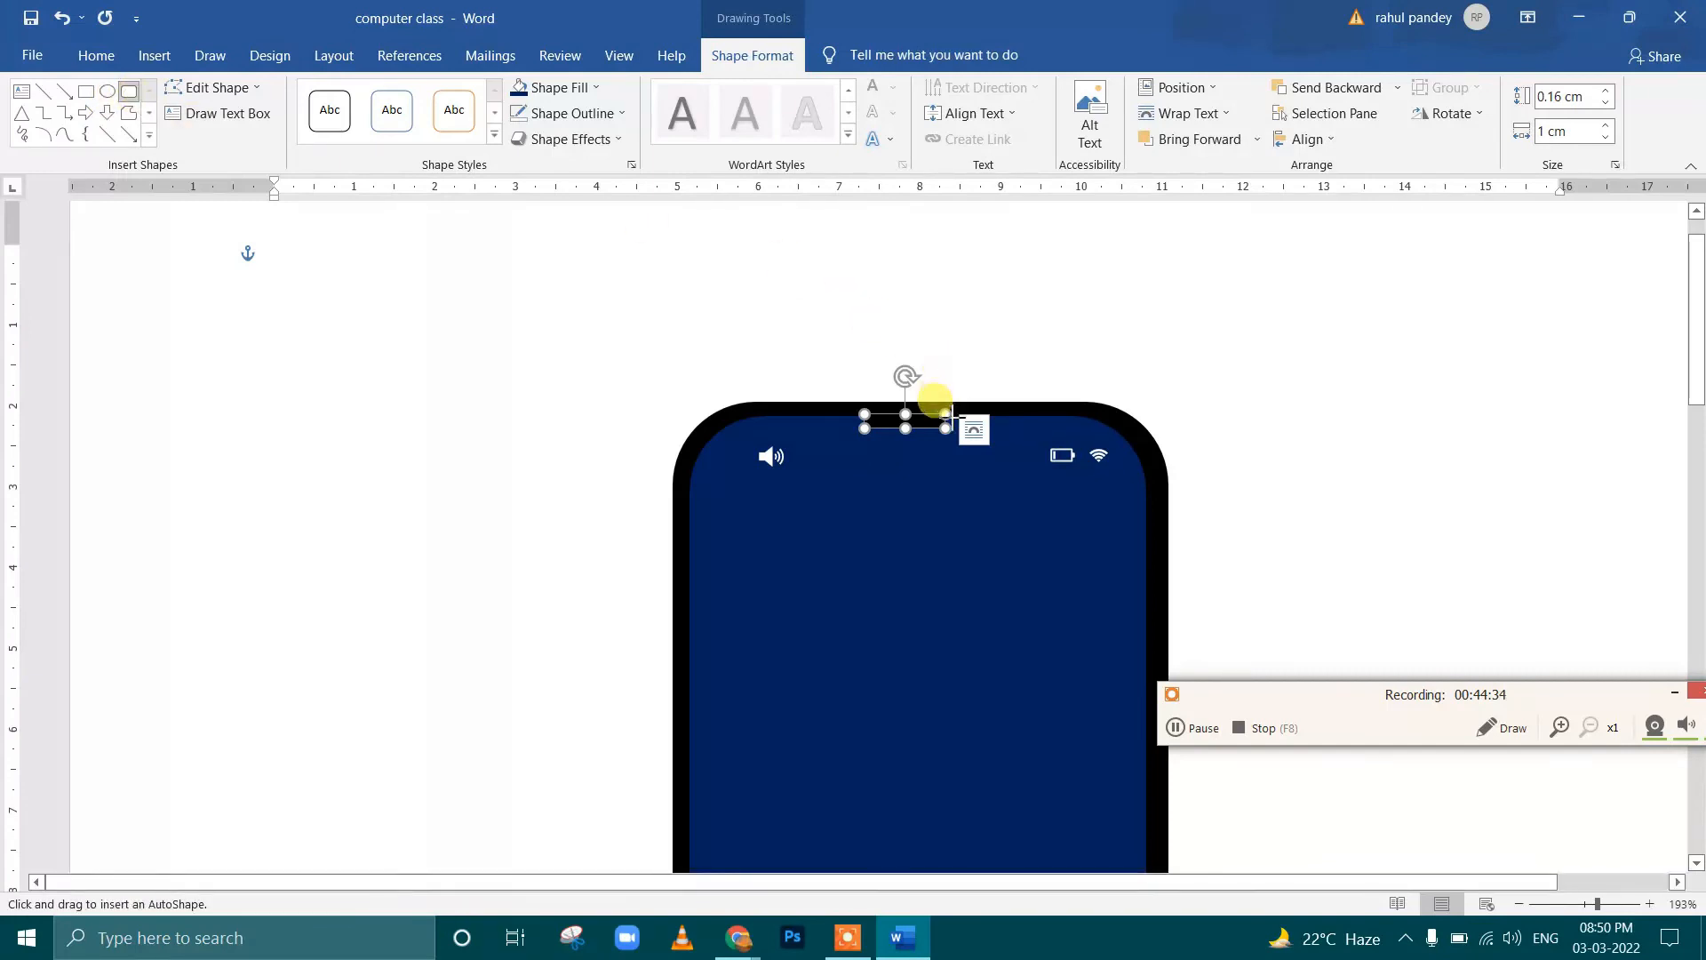
key("Delete")
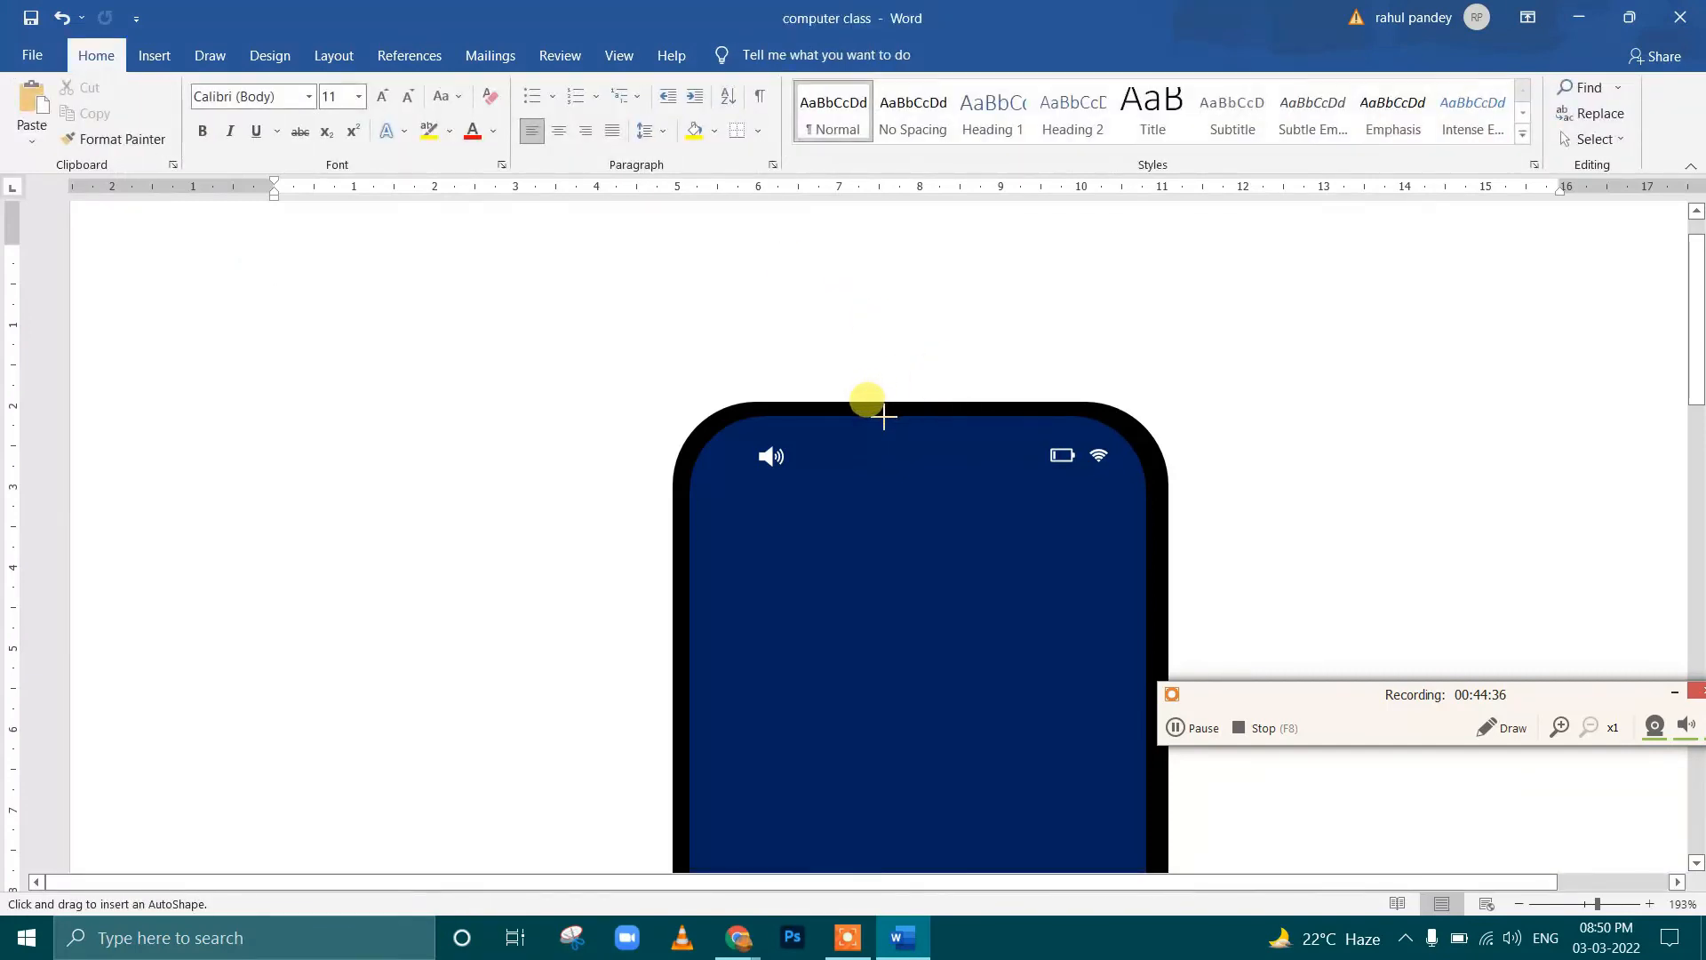
left_click_drag(869, 418, 993, 435)
Give the larger notch the solid black preset style with no outline
left_click(391, 110)
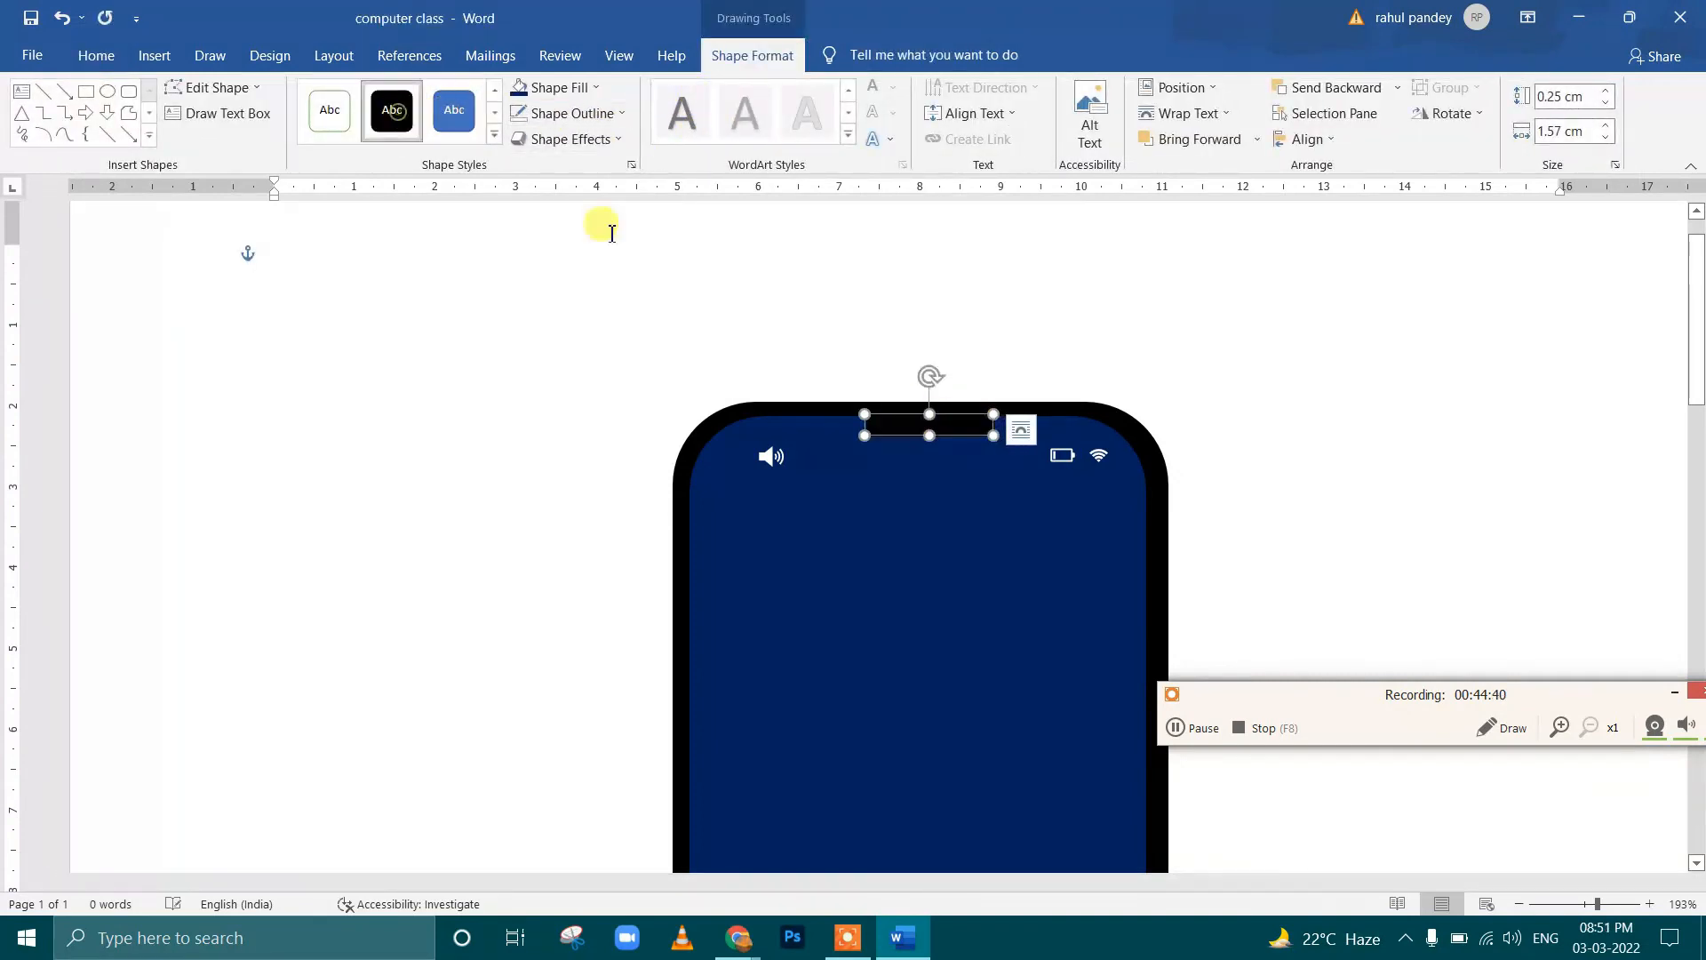
left_click(622, 113)
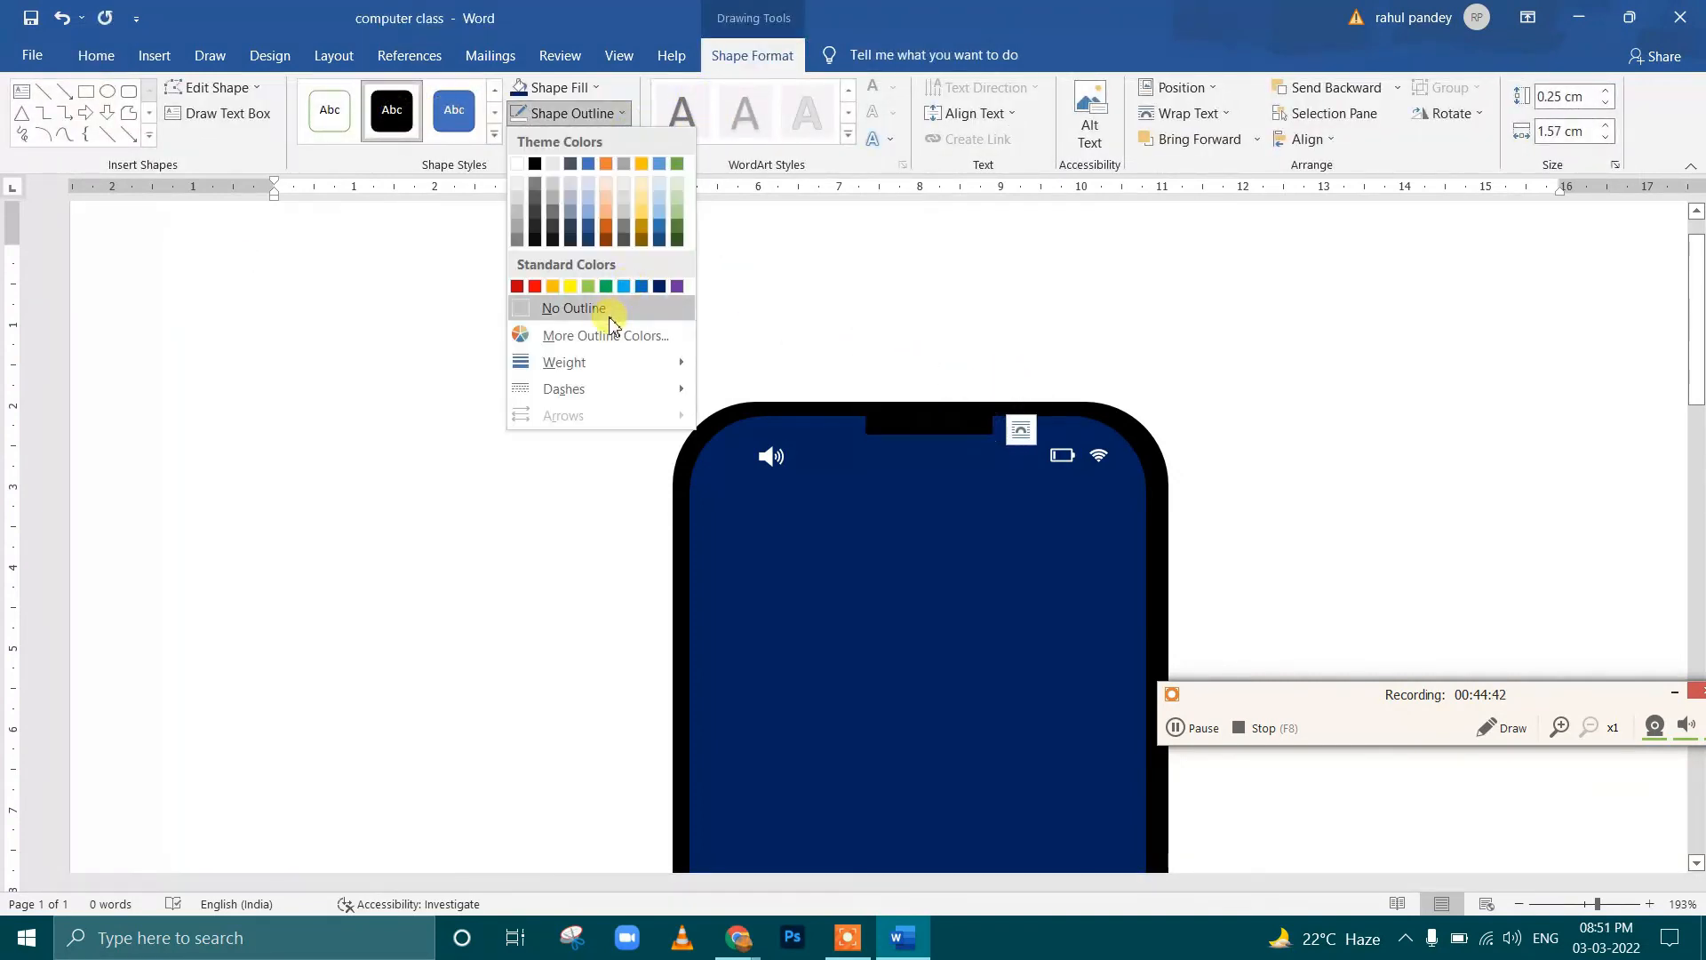
left_click(611, 311)
left_click(1121, 359)
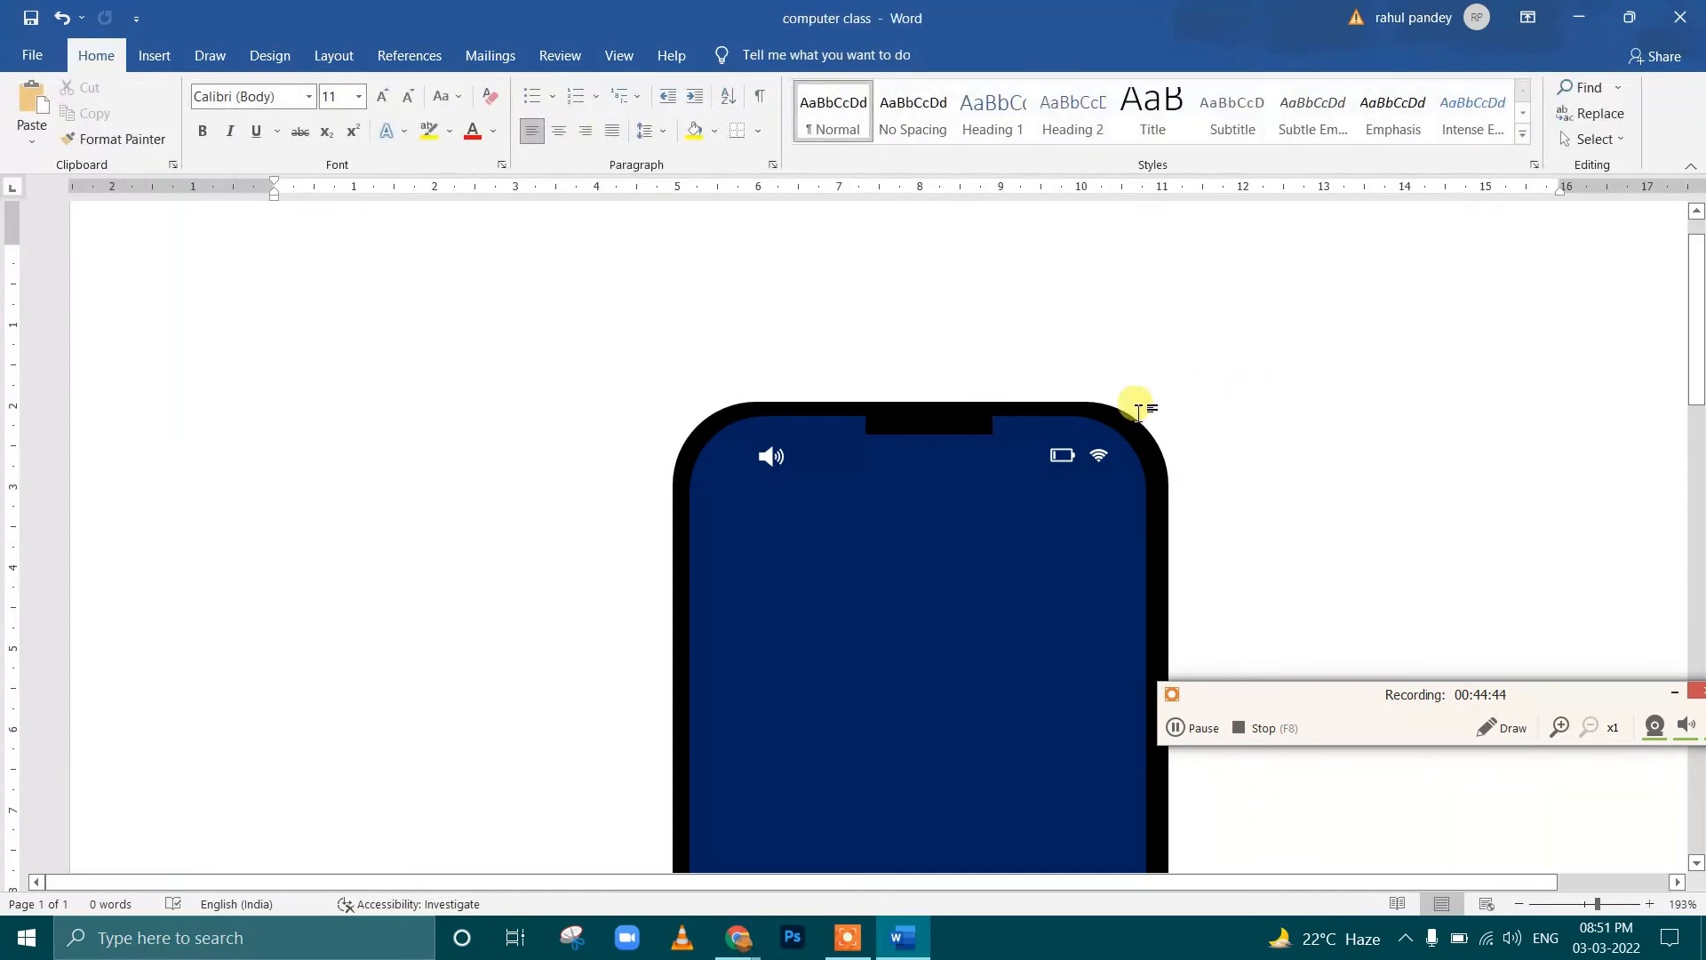
Narrow the notch to about 1.43 cm wide and start editing its points
left_click(944, 430)
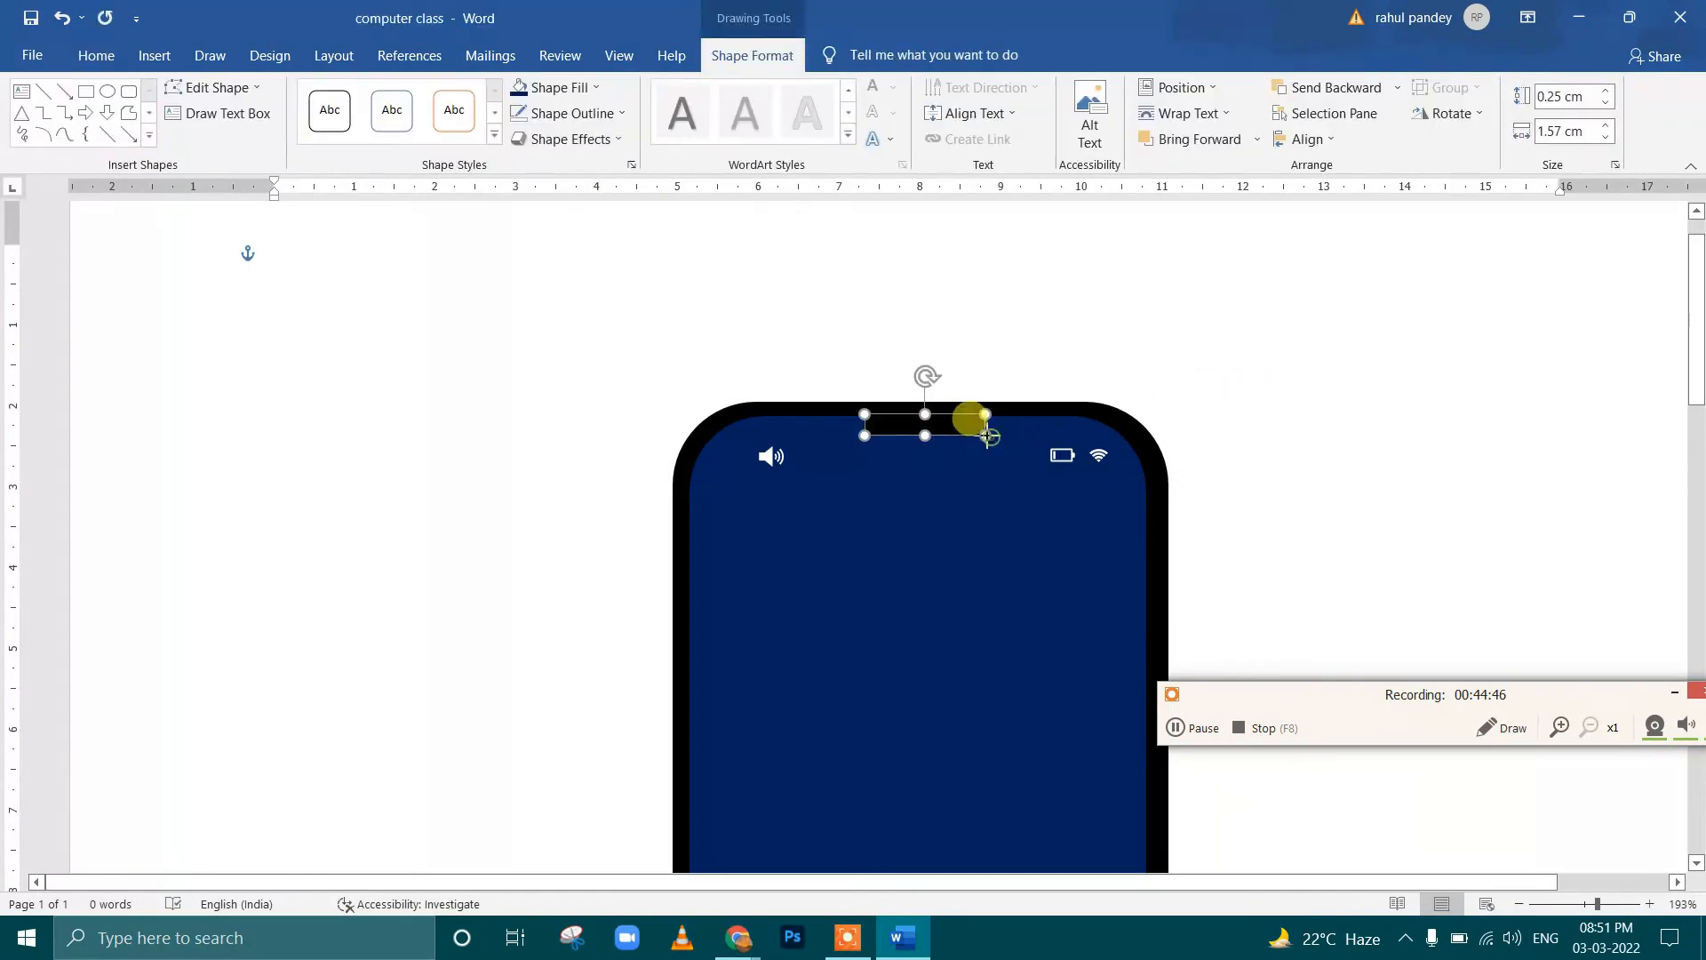
left_click_drag(982, 432, 981, 434)
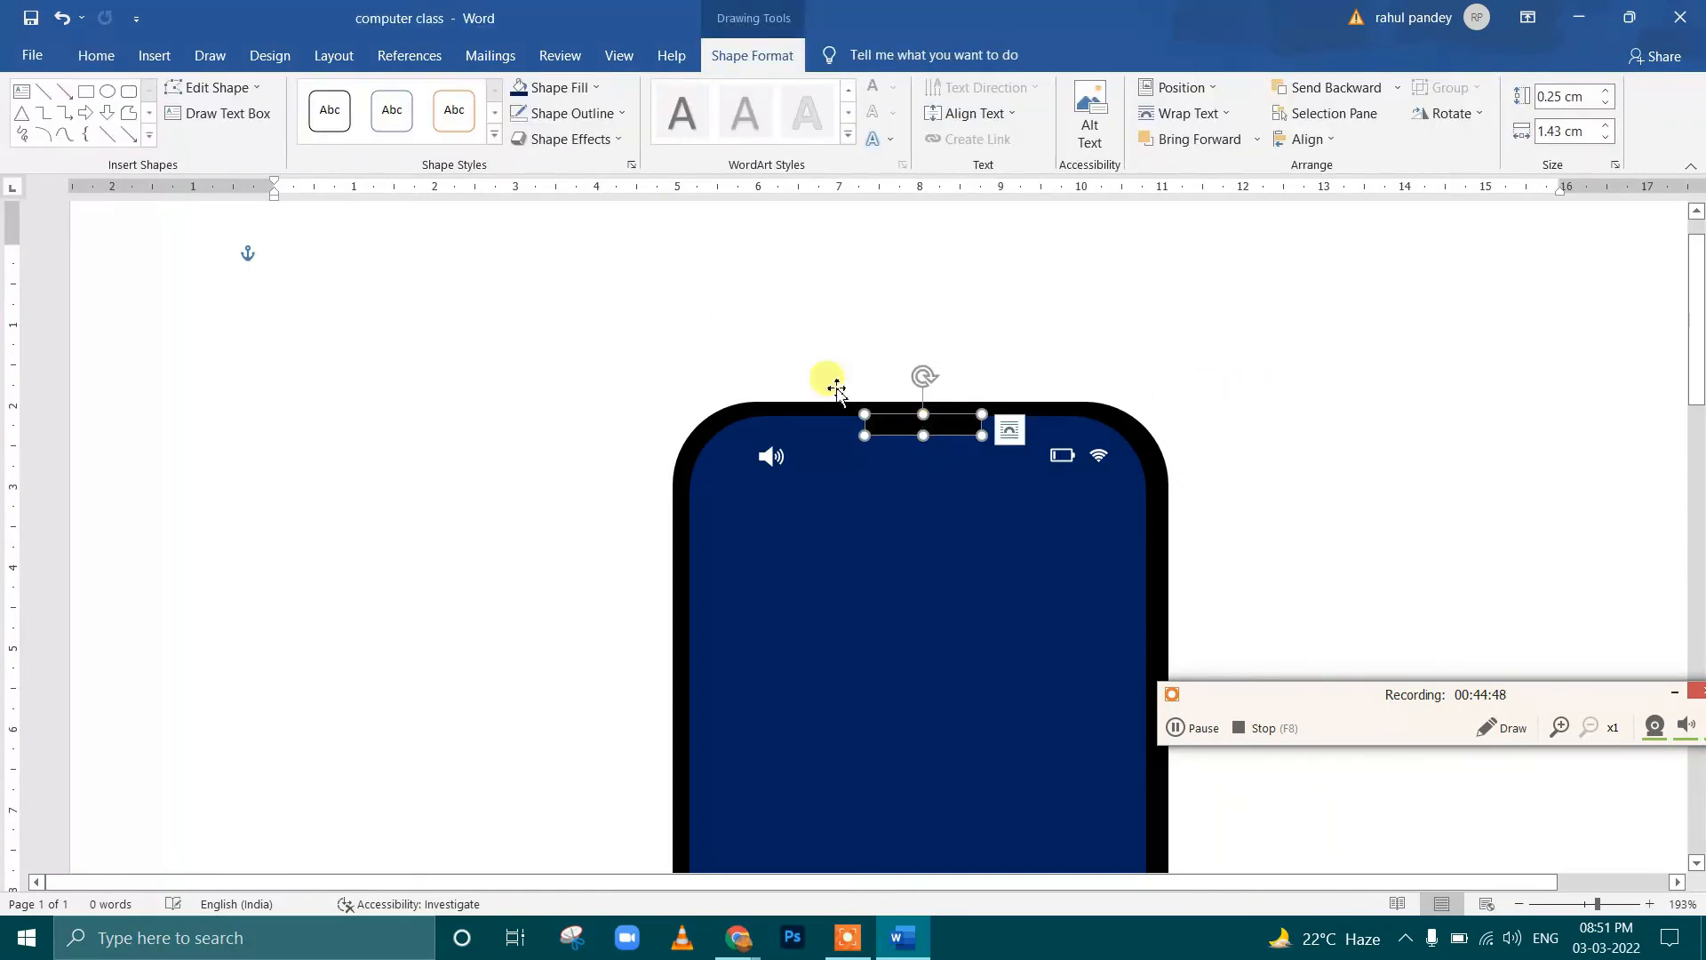
left_click(236, 87)
left_click(258, 152)
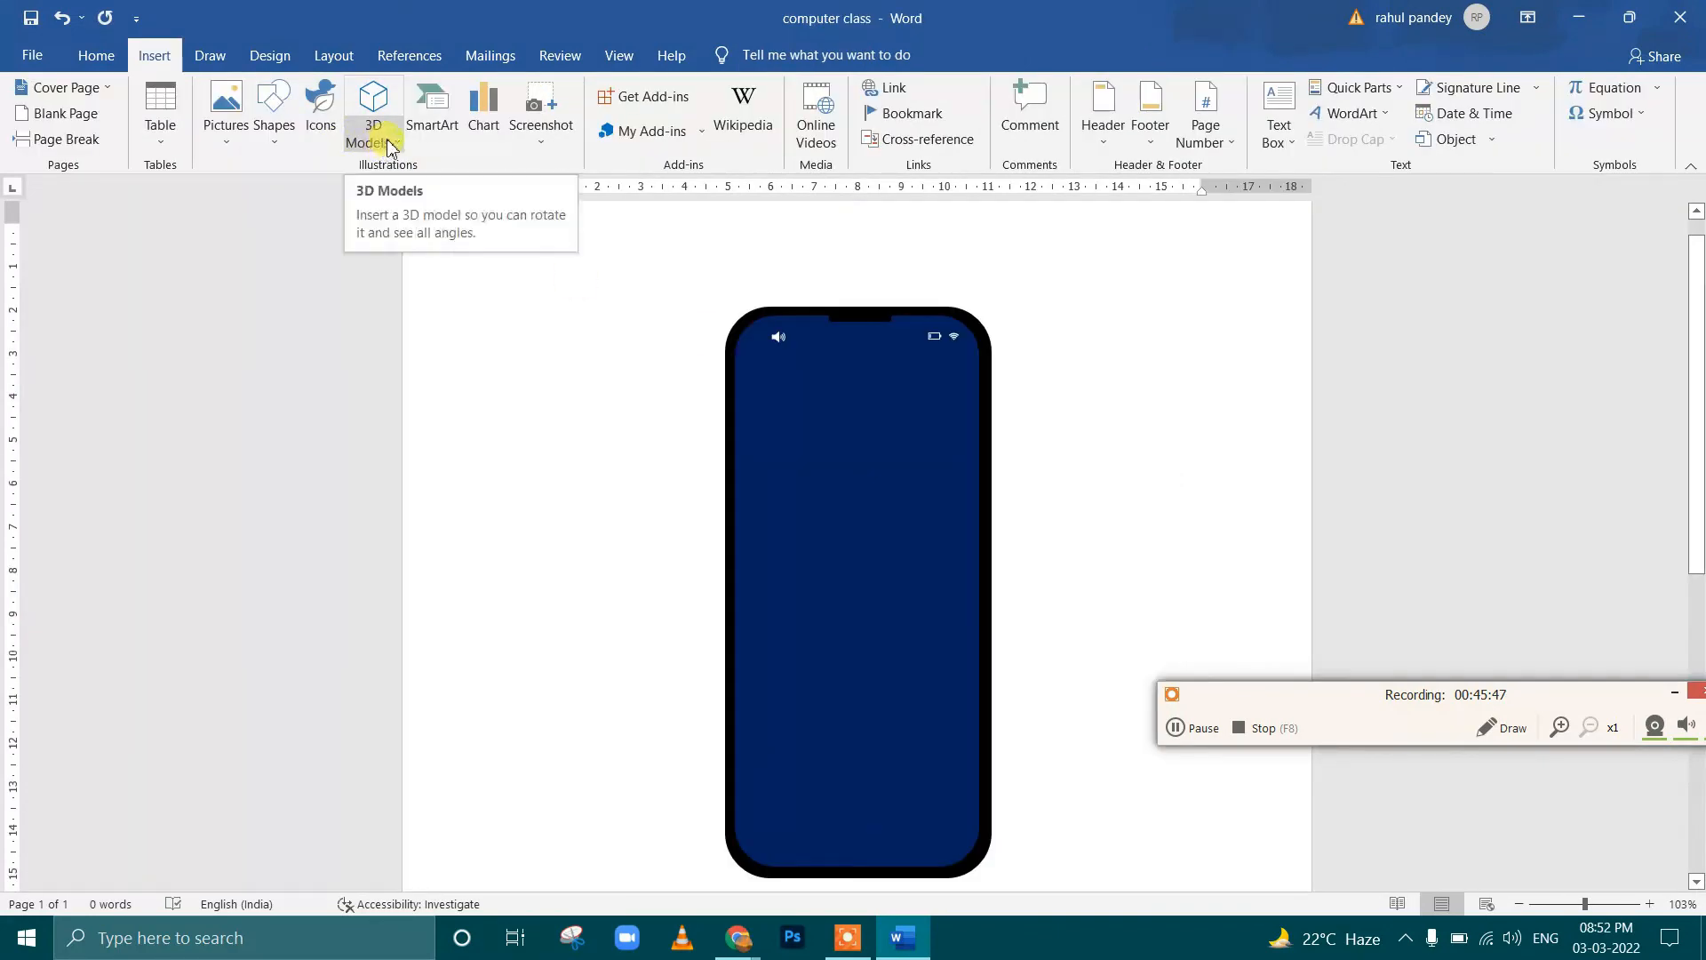
Insert the T-Rex 3D model from the Print 3D folder on this device
left_click(374, 138)
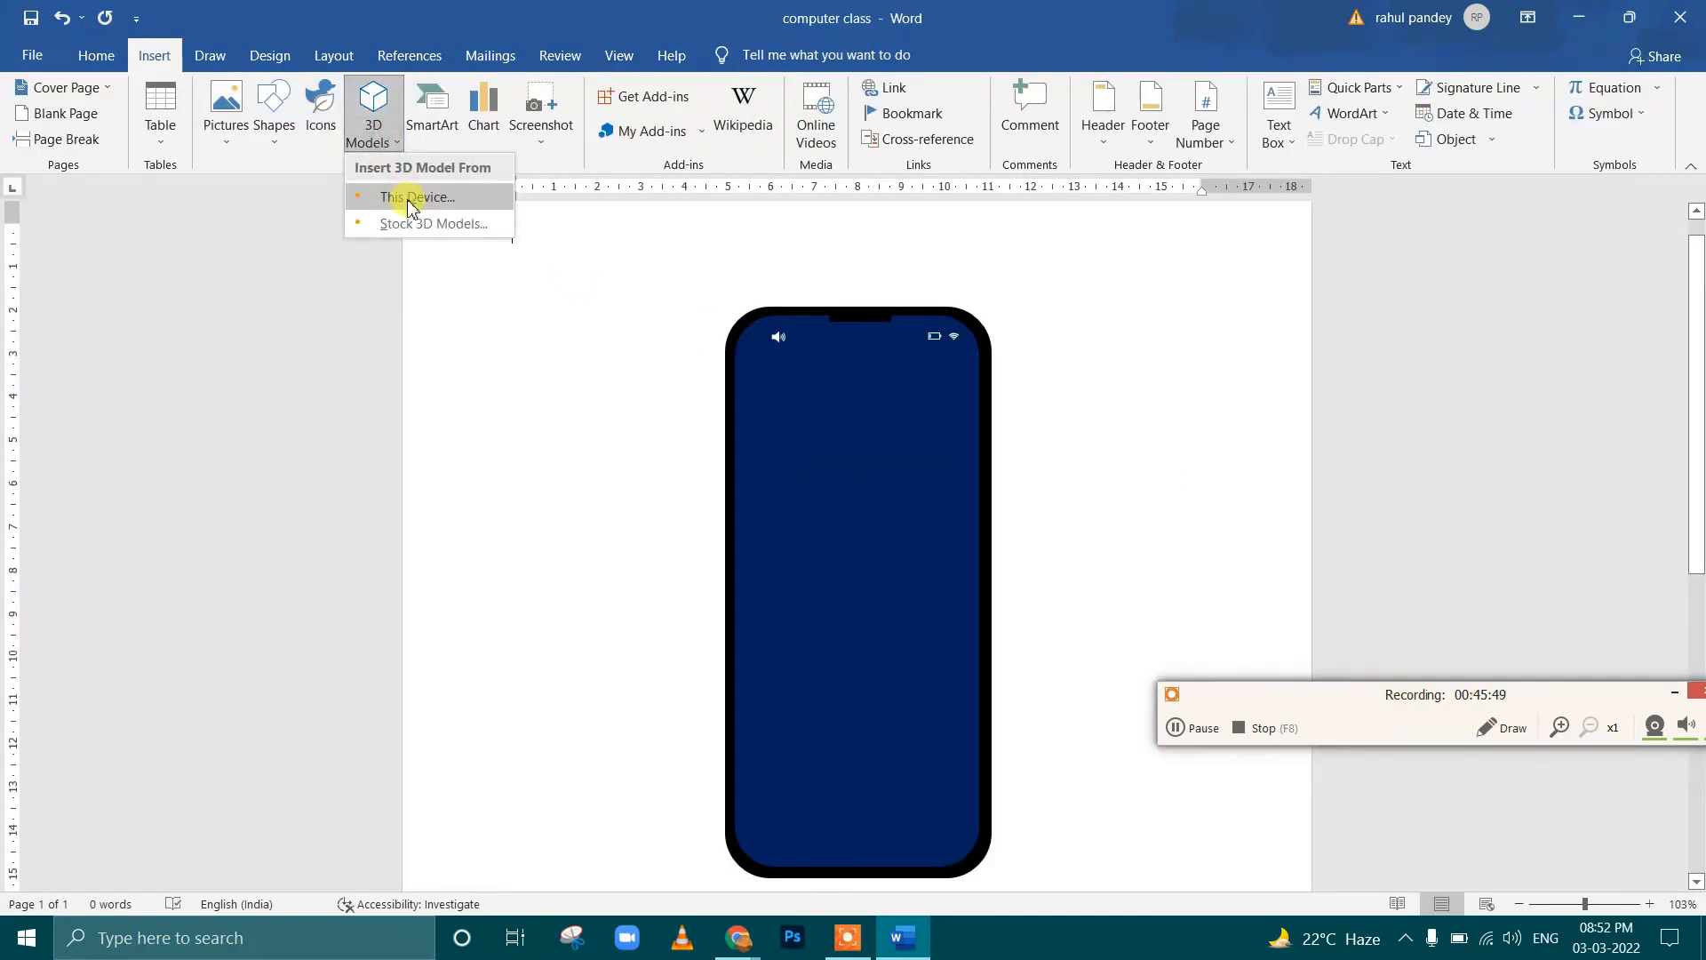
left_click(411, 199)
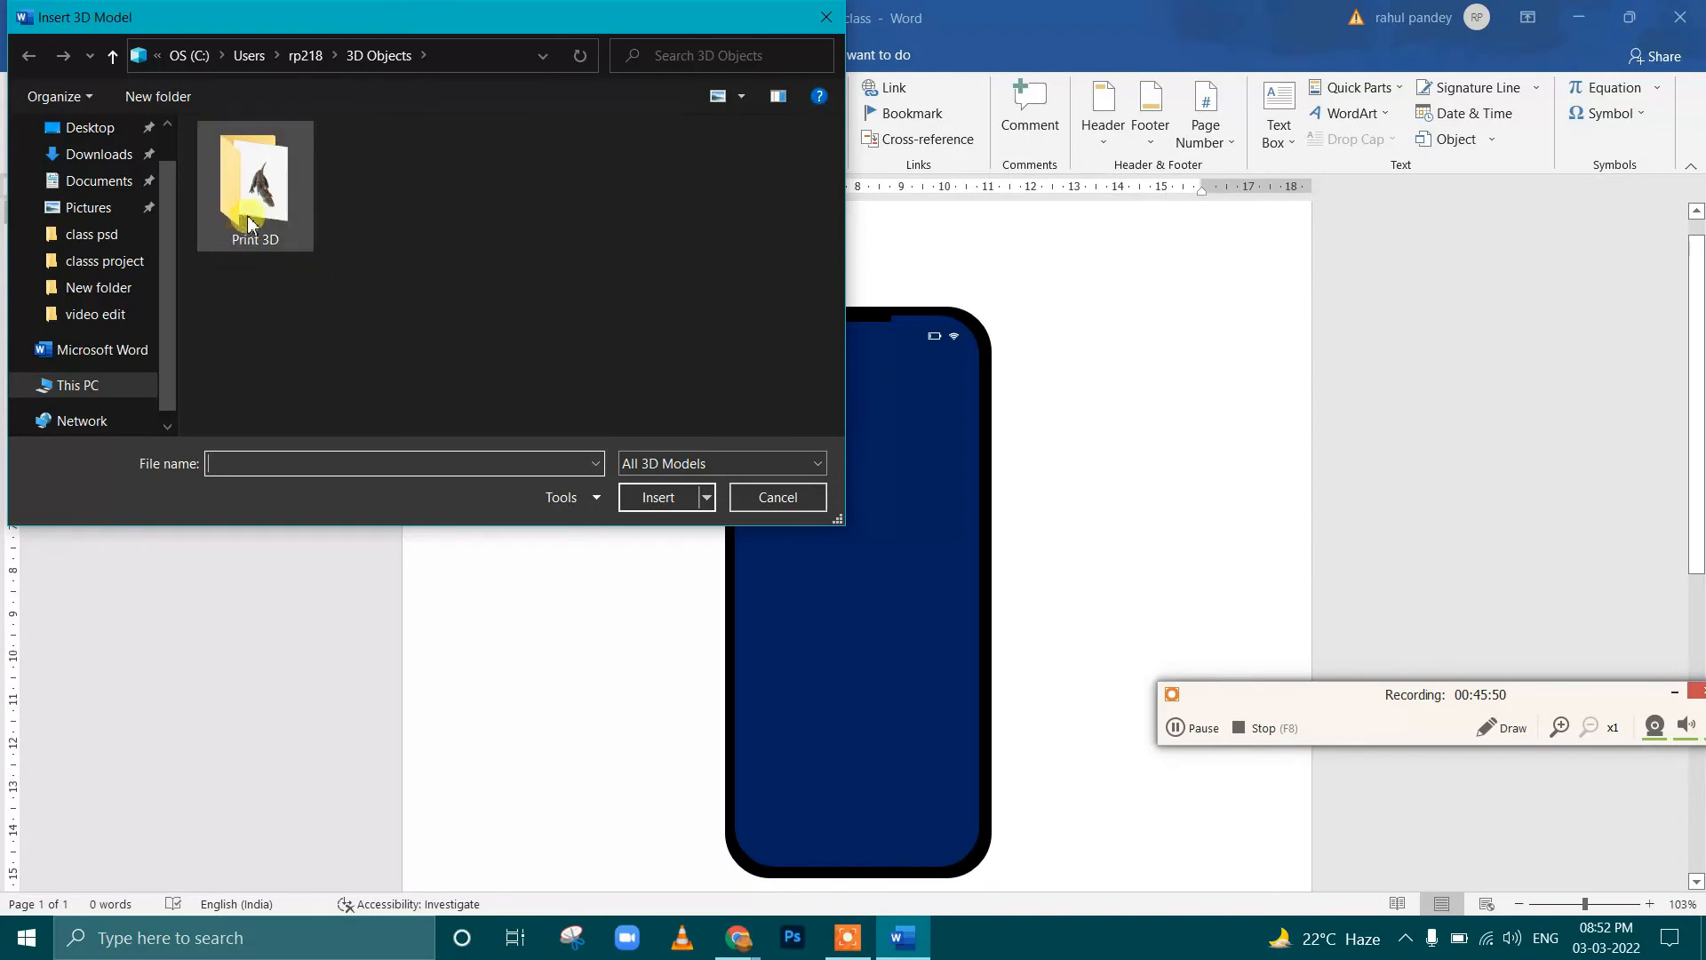
double_click(255, 182)
left_click(267, 202)
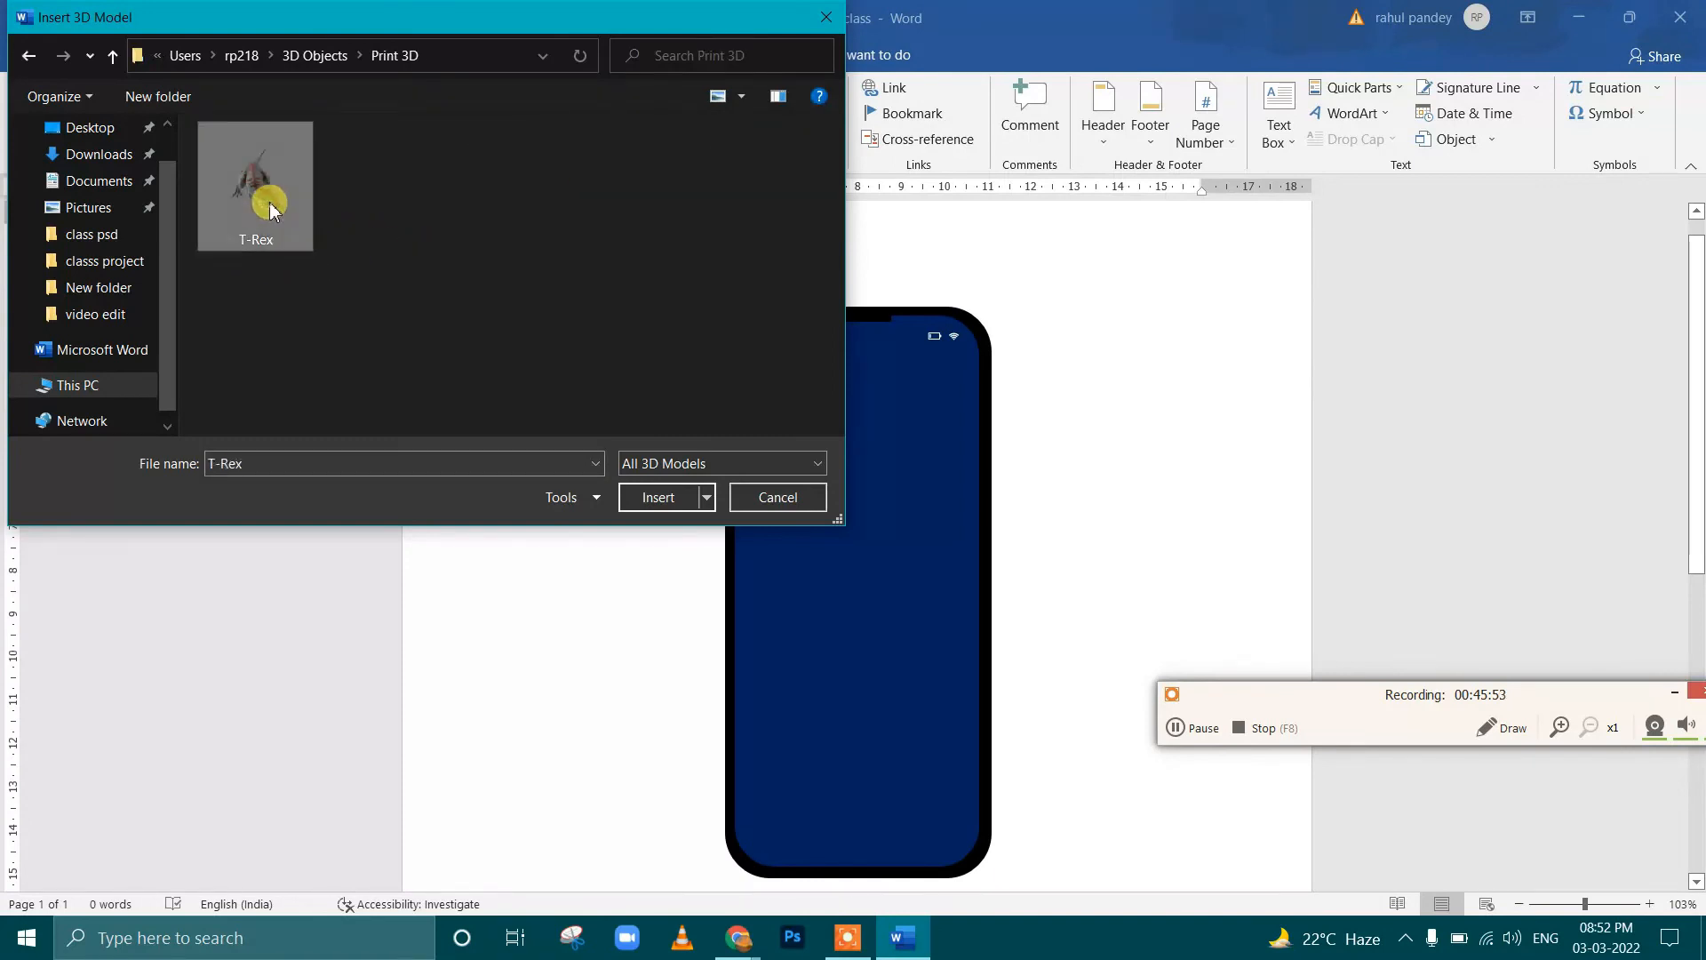
left_click(658, 496)
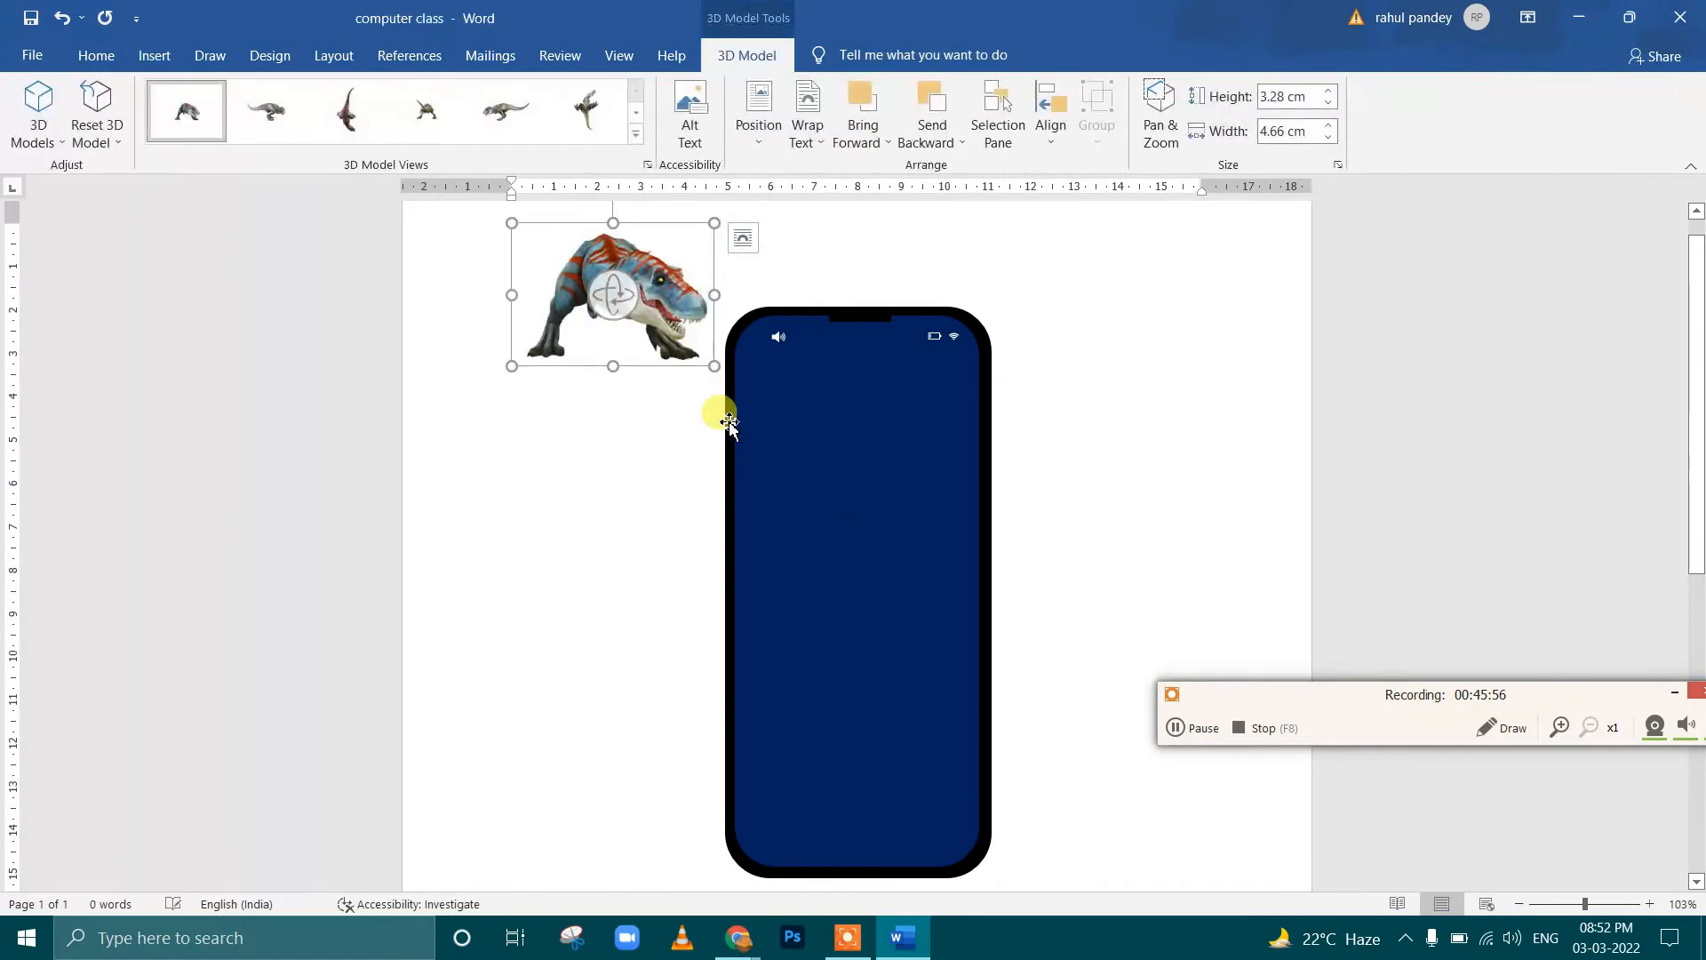
Enlarge the T-Rex model over the phone and change its orientation, including a preset side view facing left
left_click_drag(711, 365, 1033, 690)
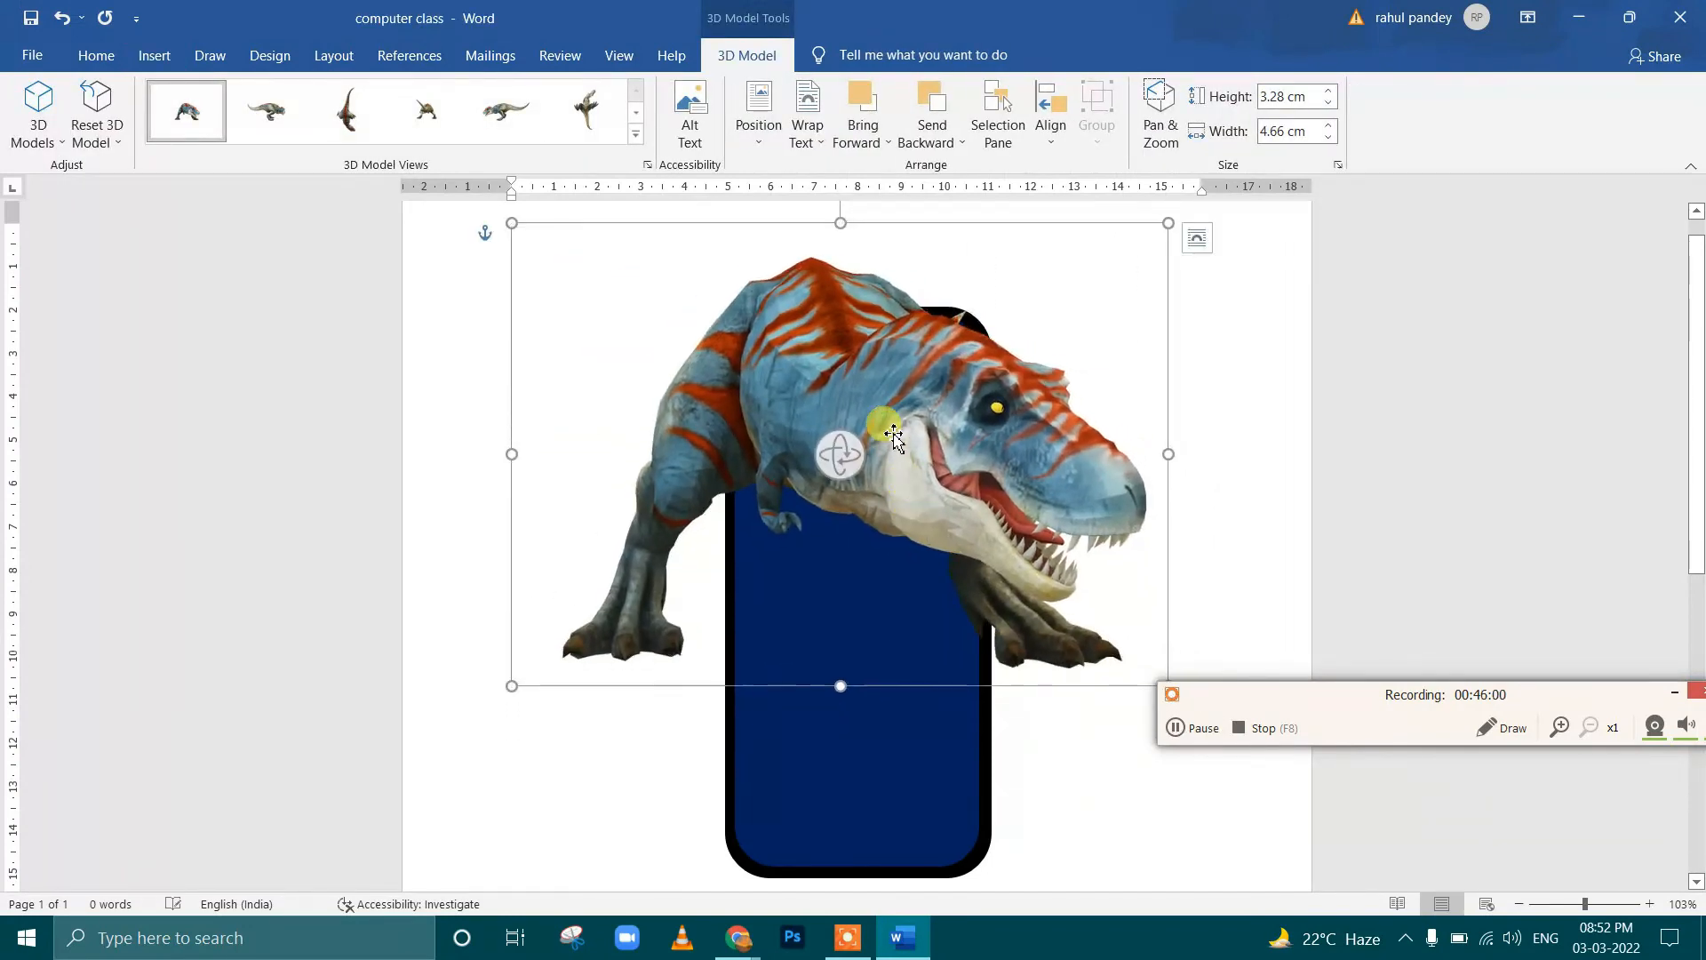
left_click_drag(896, 442, 571, 316)
left_click(635, 135)
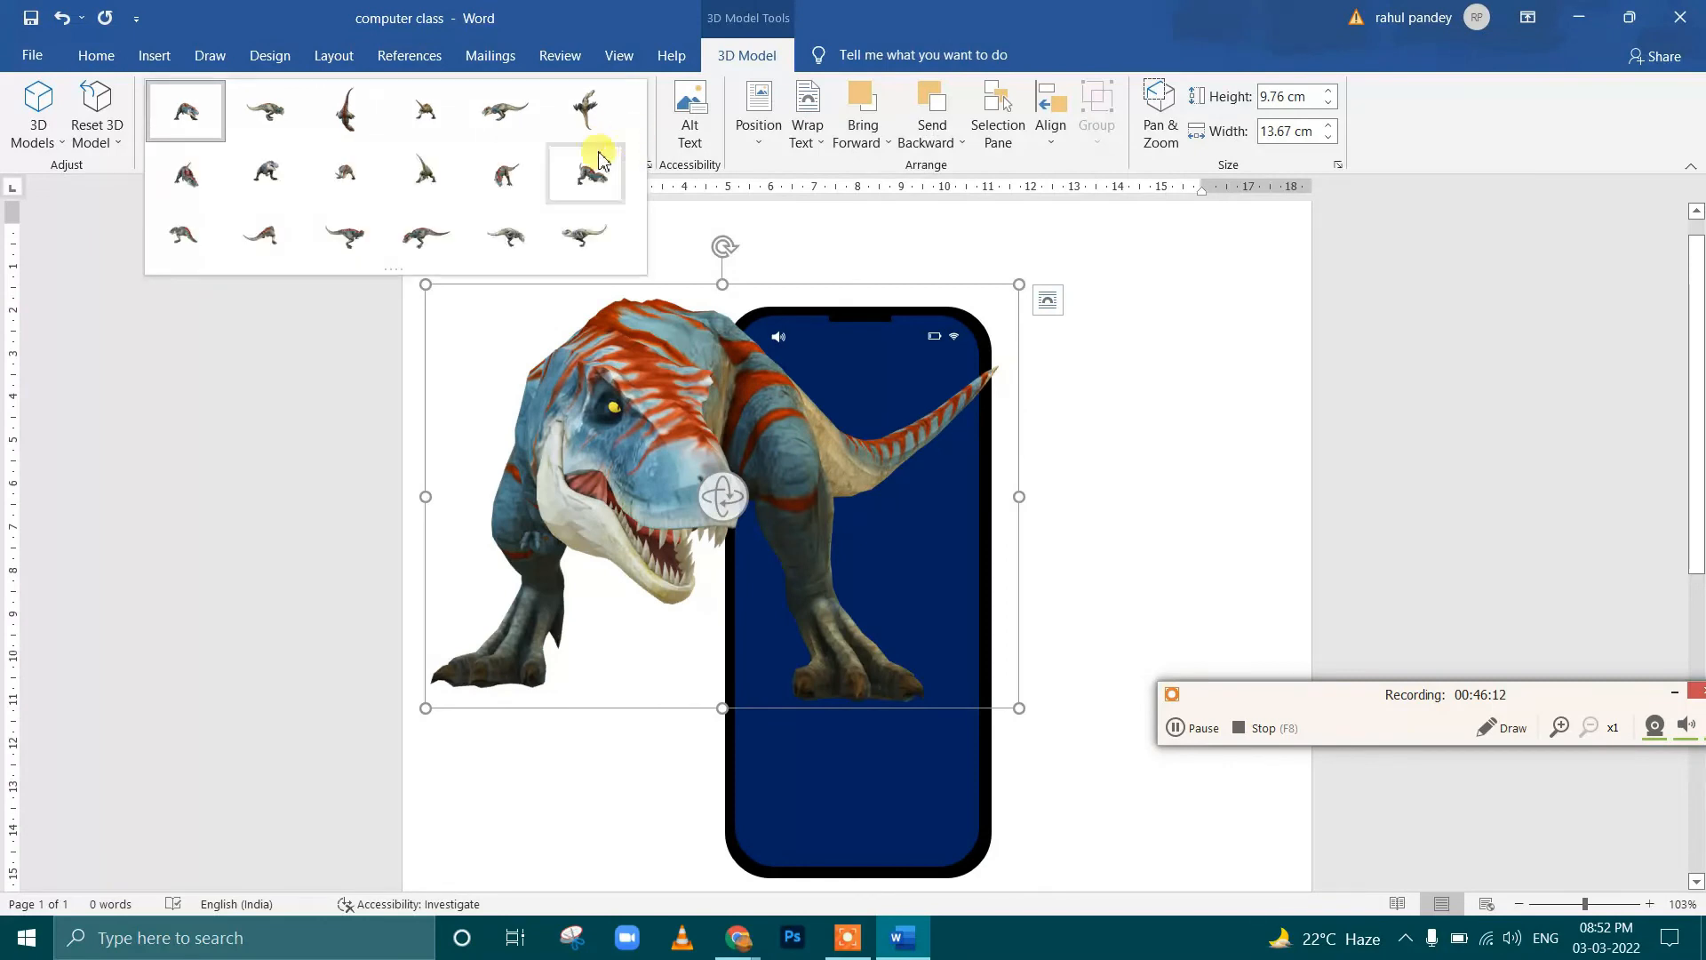
left_click(413, 238)
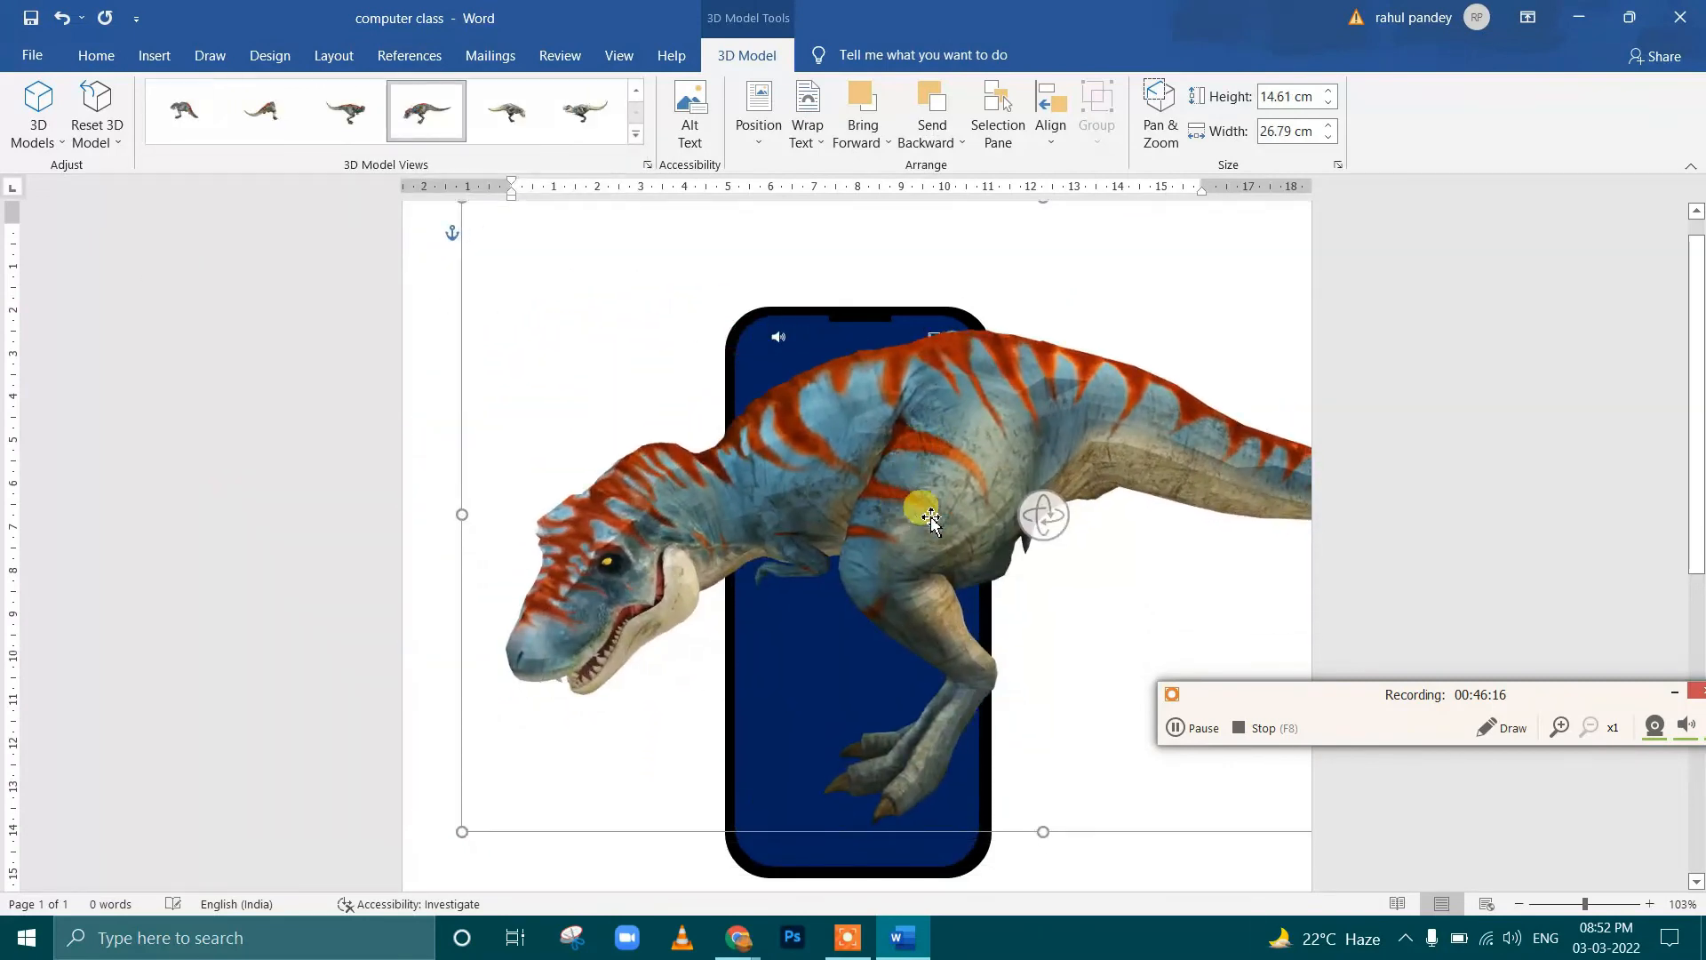
left_click_drag(1050, 527, 1181, 498)
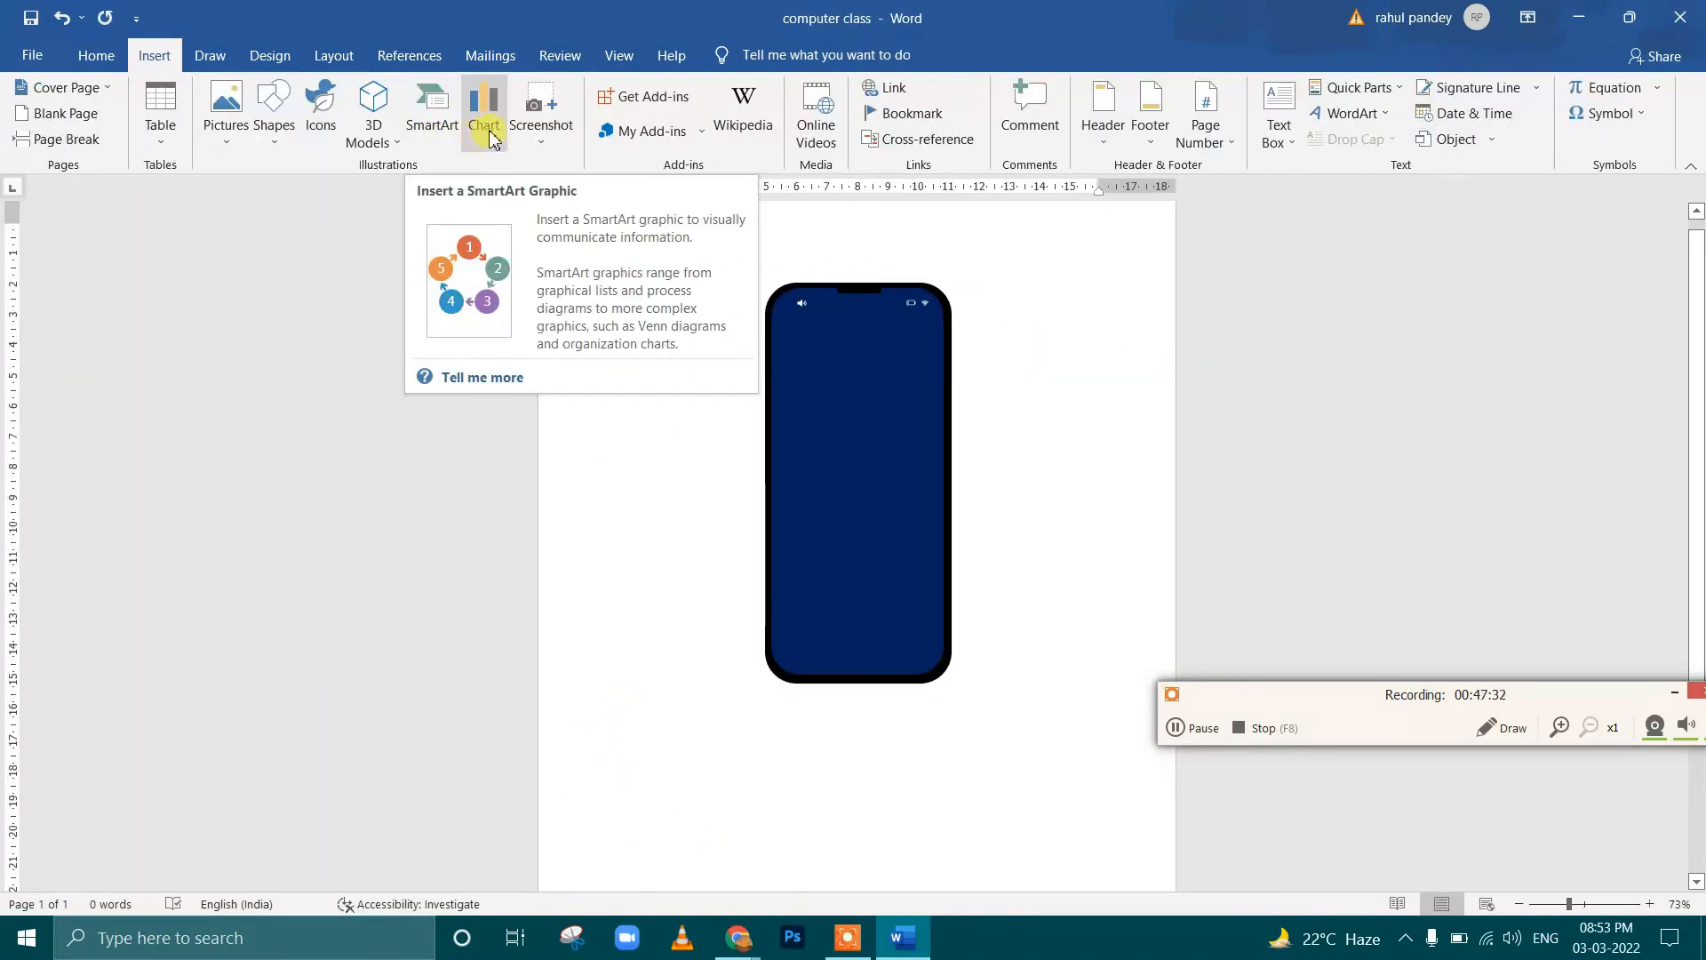